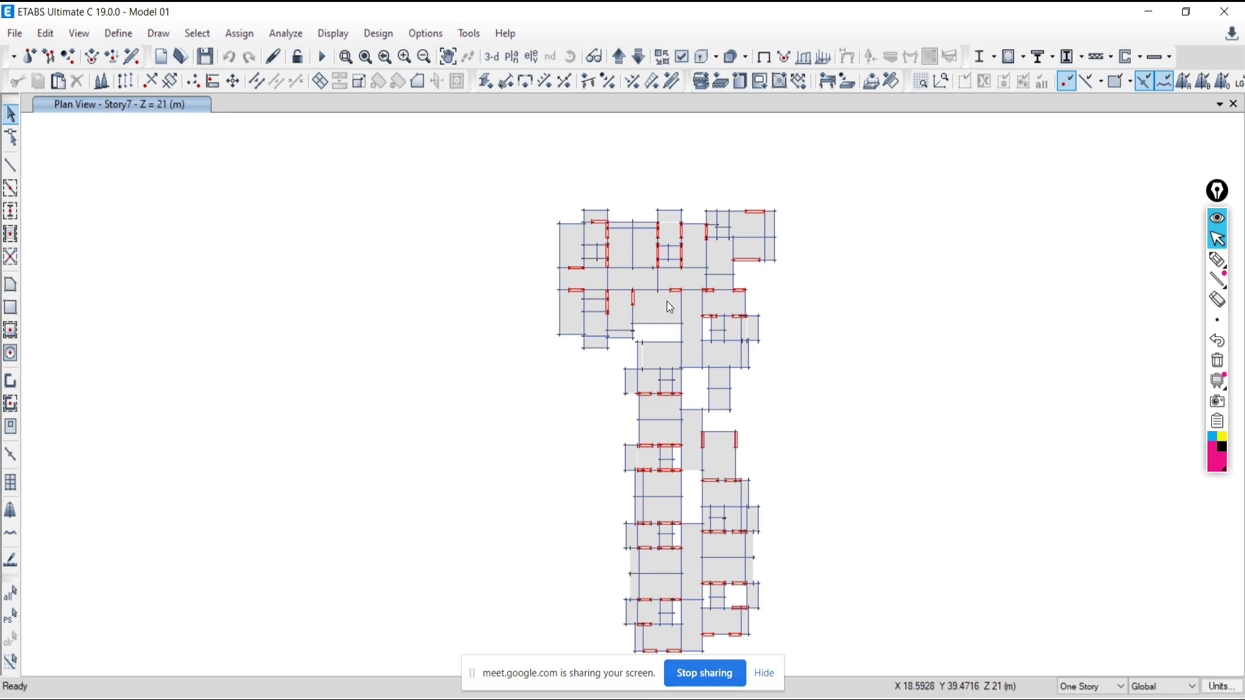
Step: Hide the screen-sharing notice and switch from the Story7 plan to the 3-D view of the building
middle_click_drag(640, 349, 633, 339)
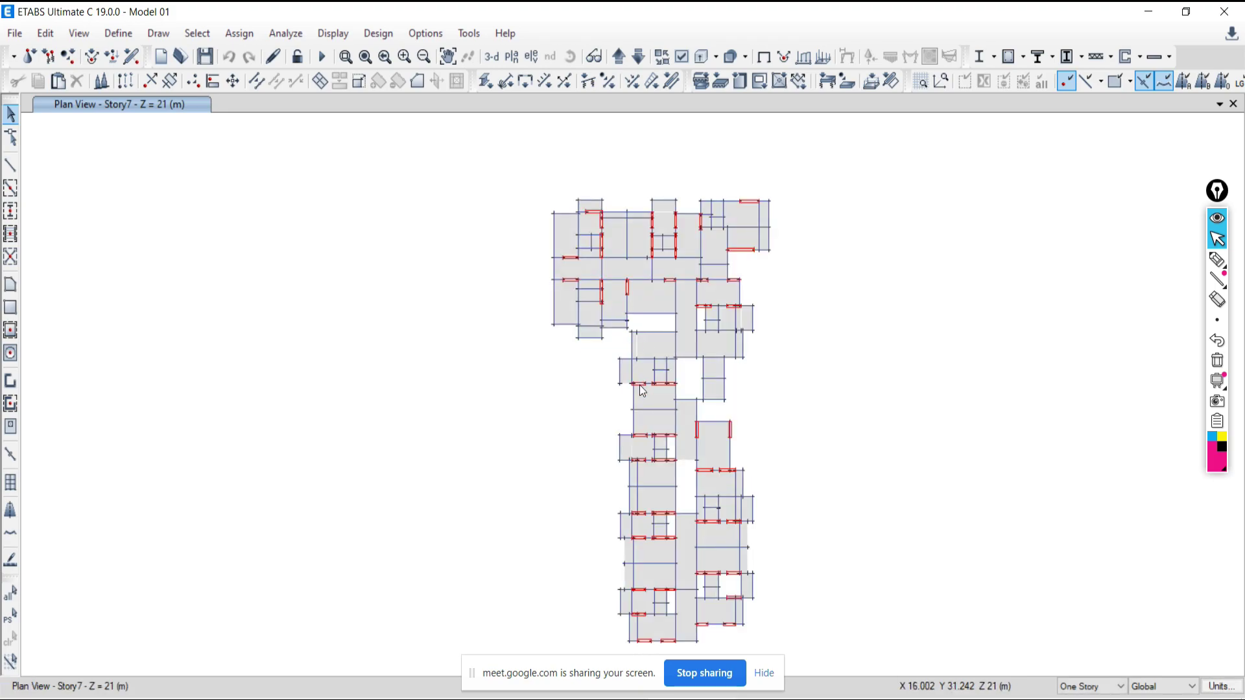
left_click(763, 673)
middle_click_drag(731, 496, 644, 445)
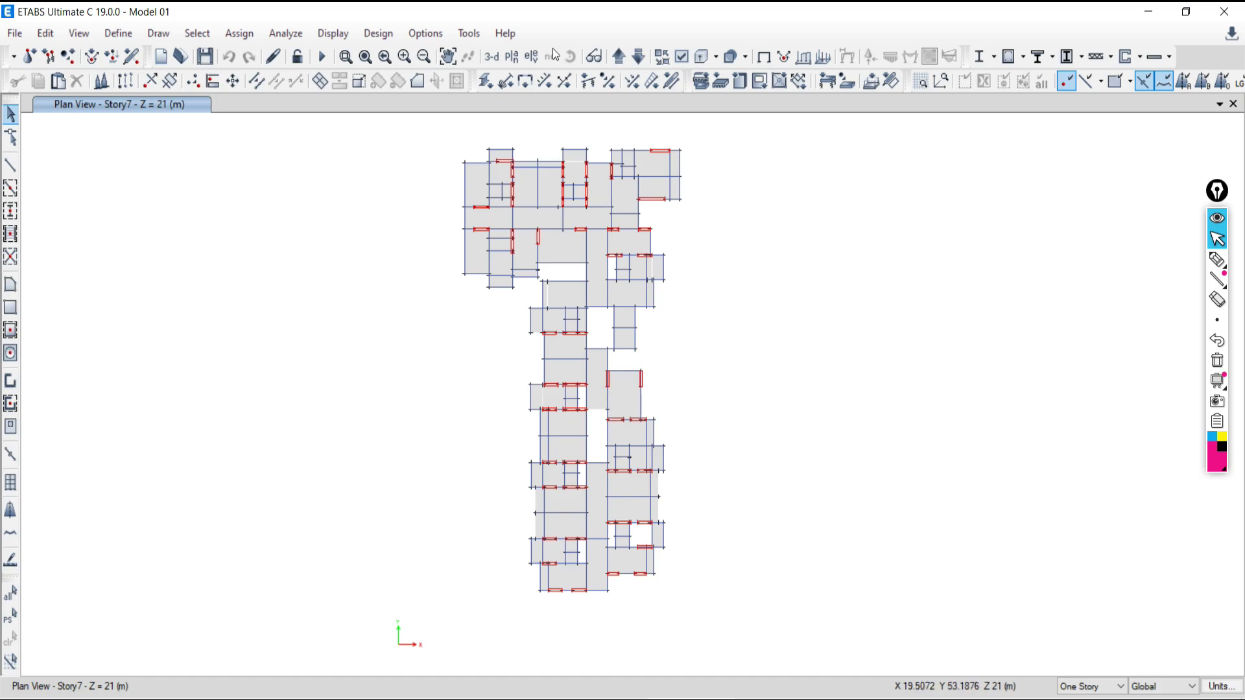
left_click(491, 57)
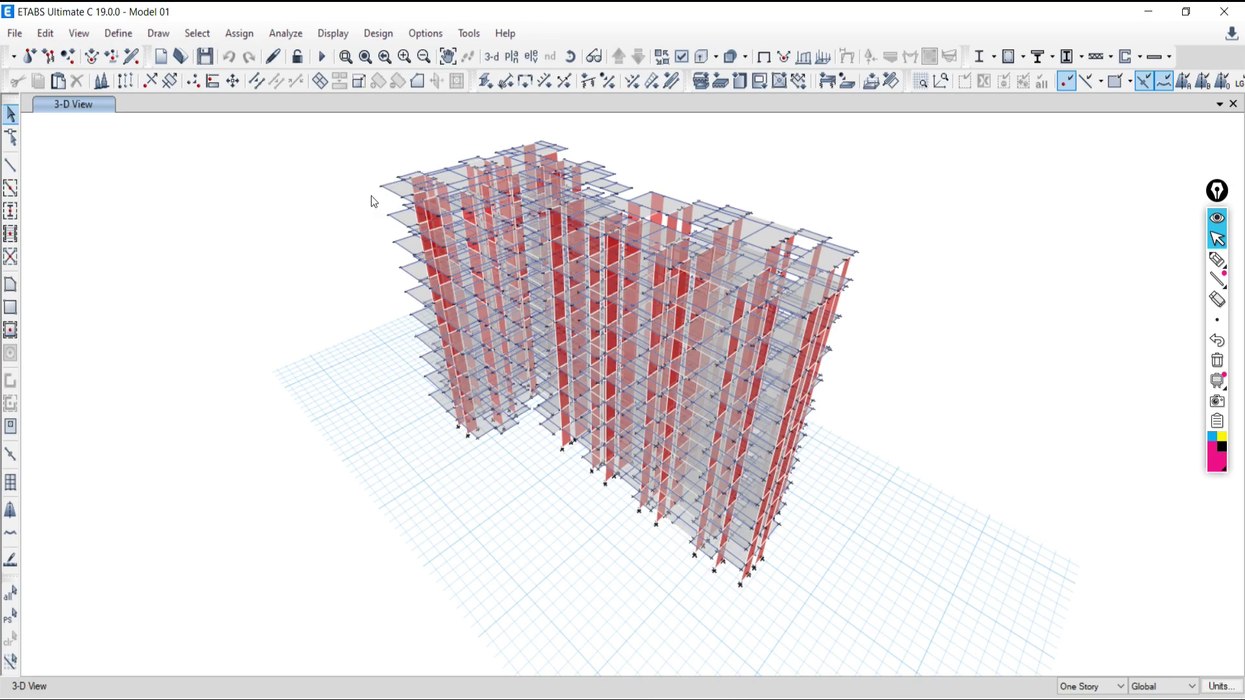
Step: Open the model check settings and select the value of the length tolerance for checks
left_click(279, 36)
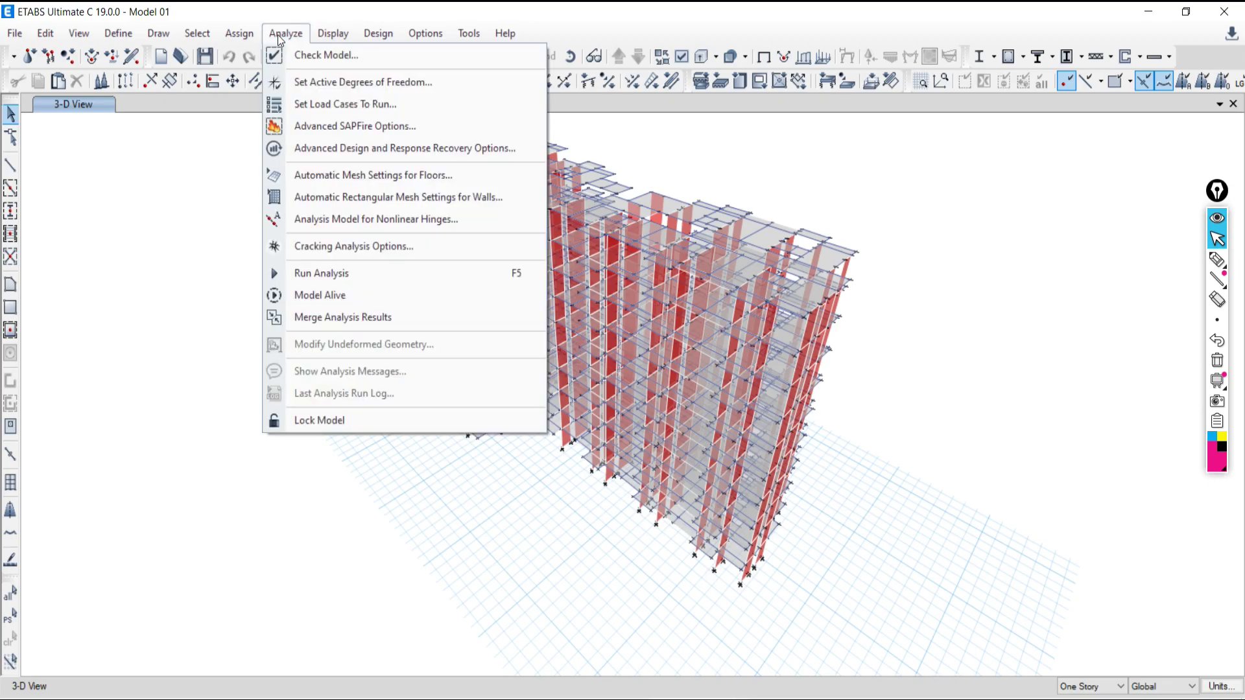
left_click(308, 57)
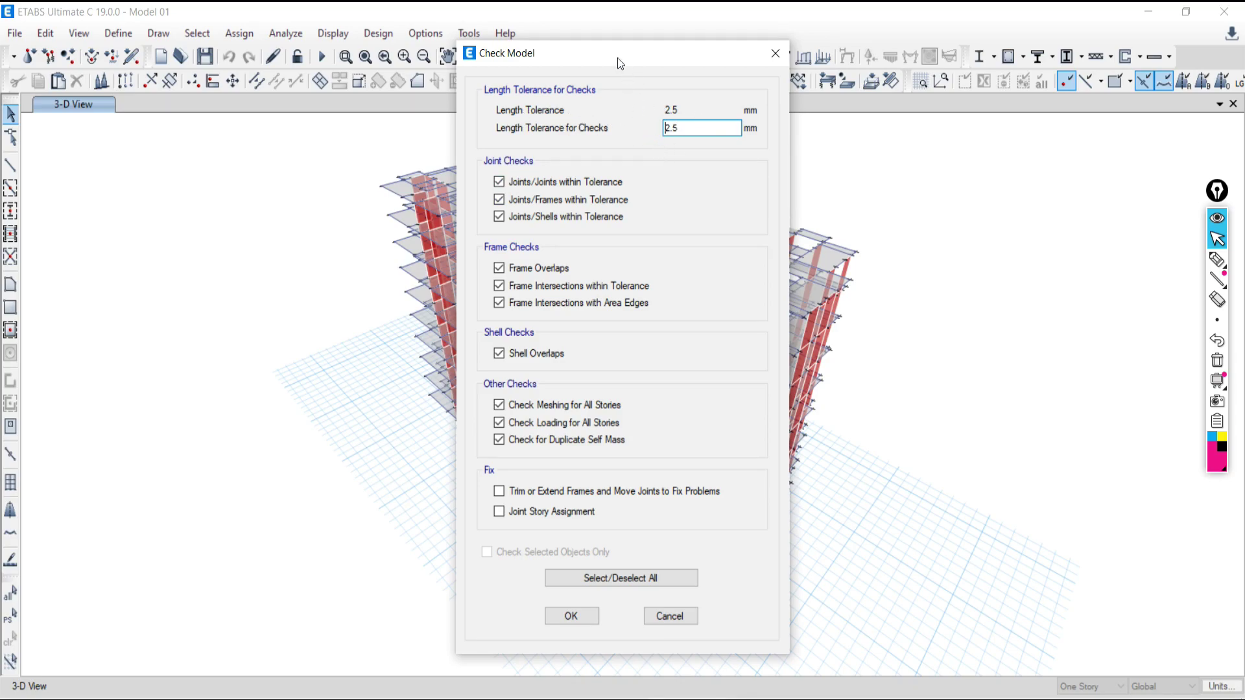
left_click_drag(617, 57, 575, 28)
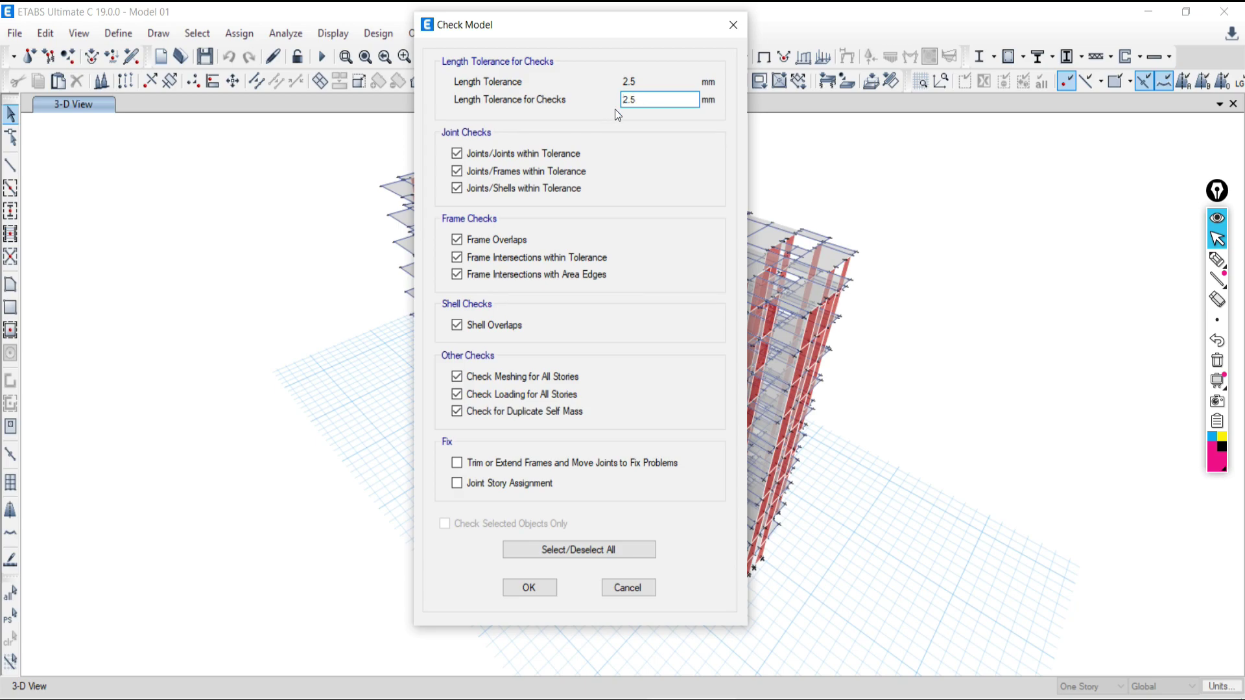
double_click(649, 99)
Step: Handwrite the tolerance values 2.5 and 2.6 beside the dialog with the annotation pen, circle them, and erase the annotations
left_click(1217, 259)
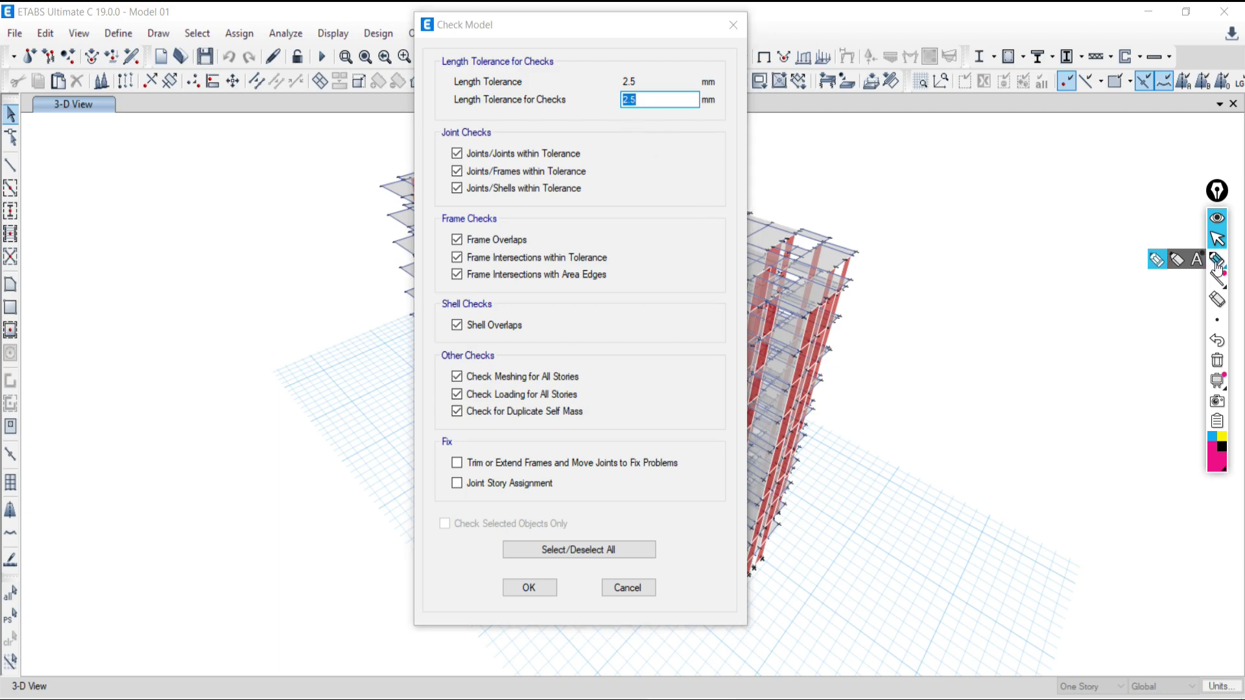
mouse_move(993, 206)
left_mouse_down()
mouse_move(1090, 208)
mouse_move(1056, 209)
left_mouse_up()
mouse_move(986, 154)
left_mouse_down()
mouse_move(1023, 172)
mouse_move(1034, 149)
mouse_move(985, 185)
mouse_move(1063, 154)
mouse_move(1047, 167)
mouse_move(1095, 125)
left_mouse_up()
left_click(1013, 170)
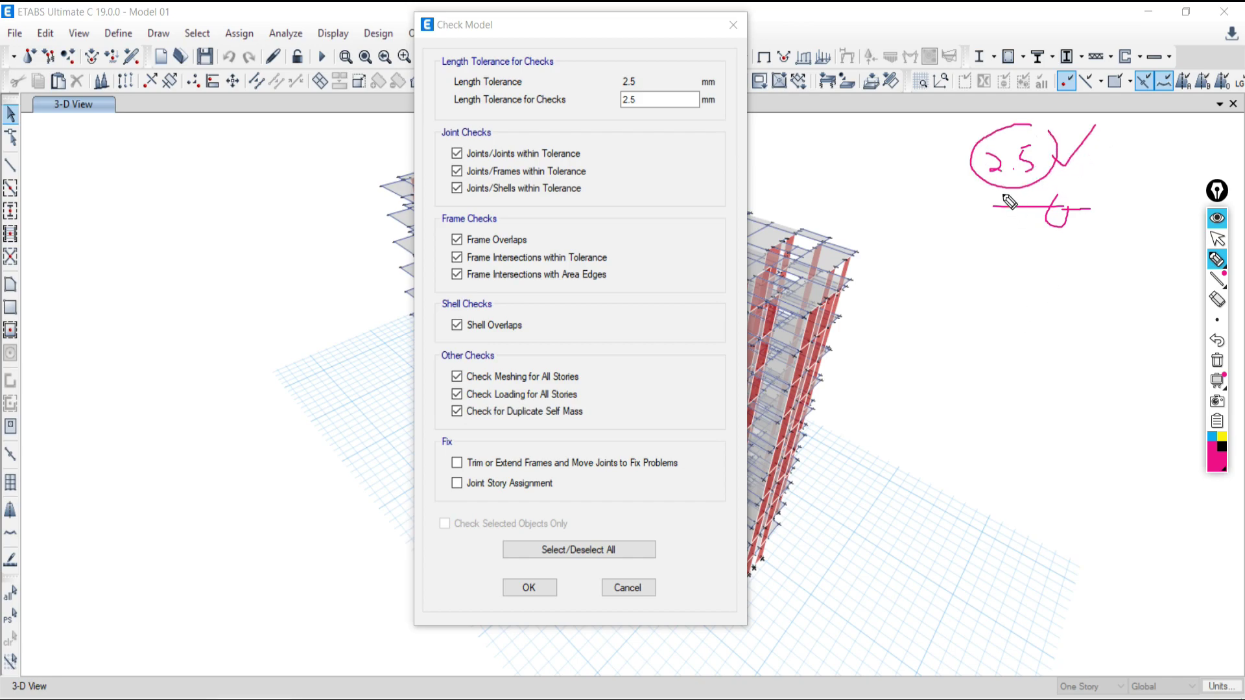
mouse_move(998, 256)
left_mouse_down()
mouse_move(1017, 276)
mouse_move(1043, 264)
mouse_move(1030, 237)
mouse_move(980, 288)
mouse_move(1063, 282)
mouse_move(1060, 252)
left_mouse_up()
left_click(1023, 272)
left_click_drag(958, 318, 1193, 247)
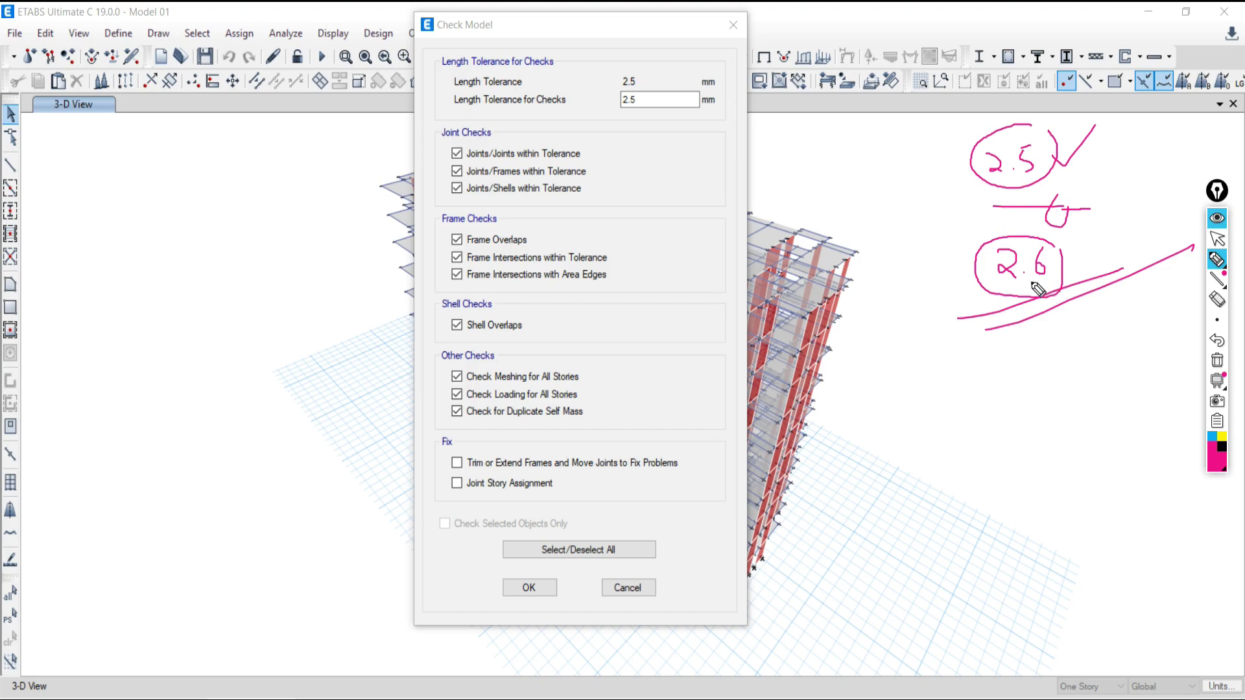
left_click(1217, 361)
left_click(1217, 239)
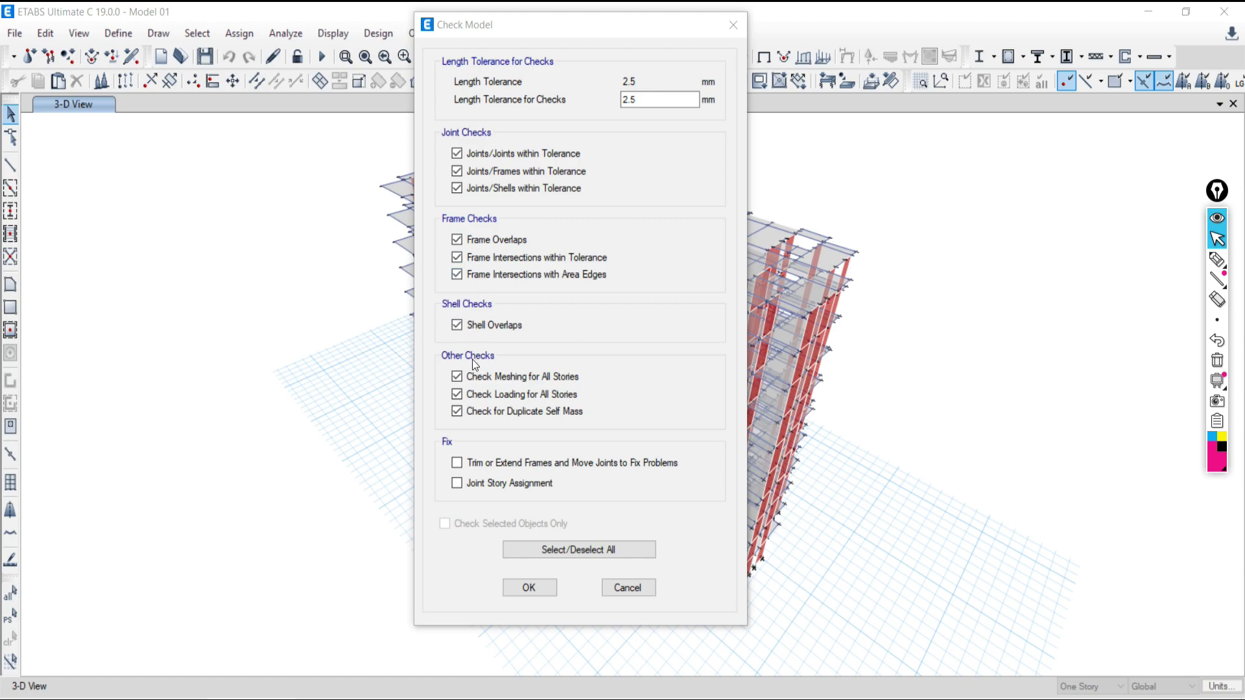
Step: Run the model check with Trim or Extend Frames and Move Joints to Fix Problems and Joint Story Assignment enabled
left_click(457, 462)
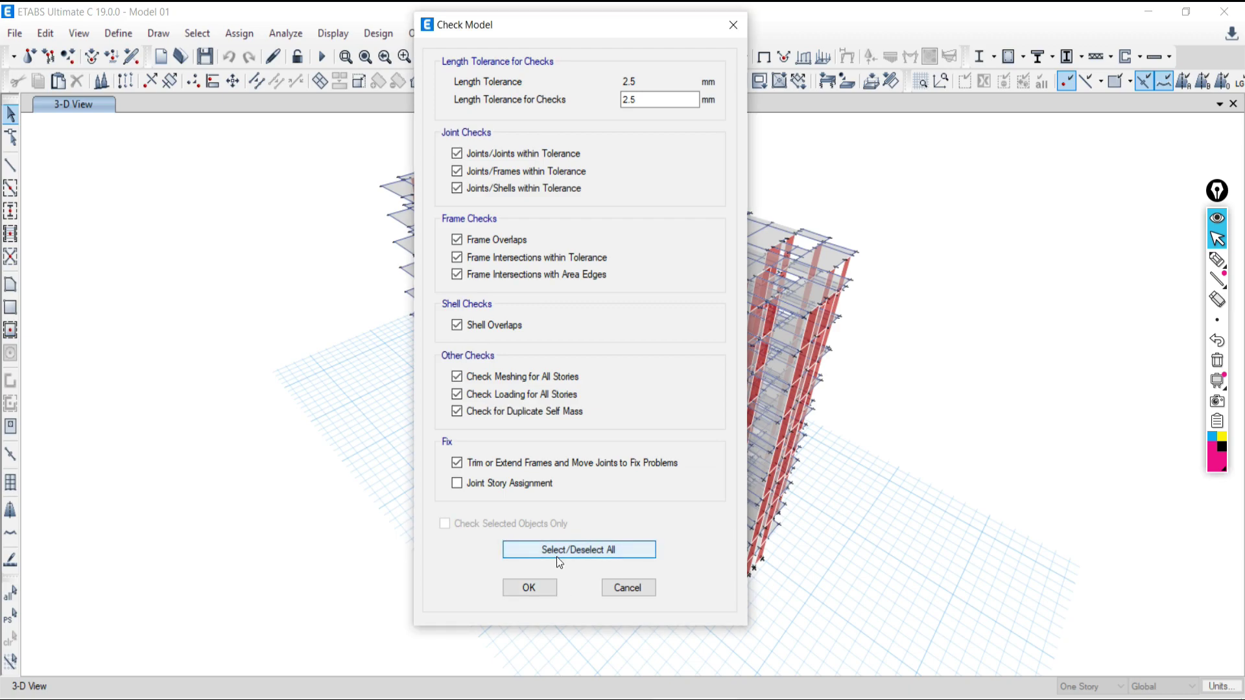
left_click(457, 484)
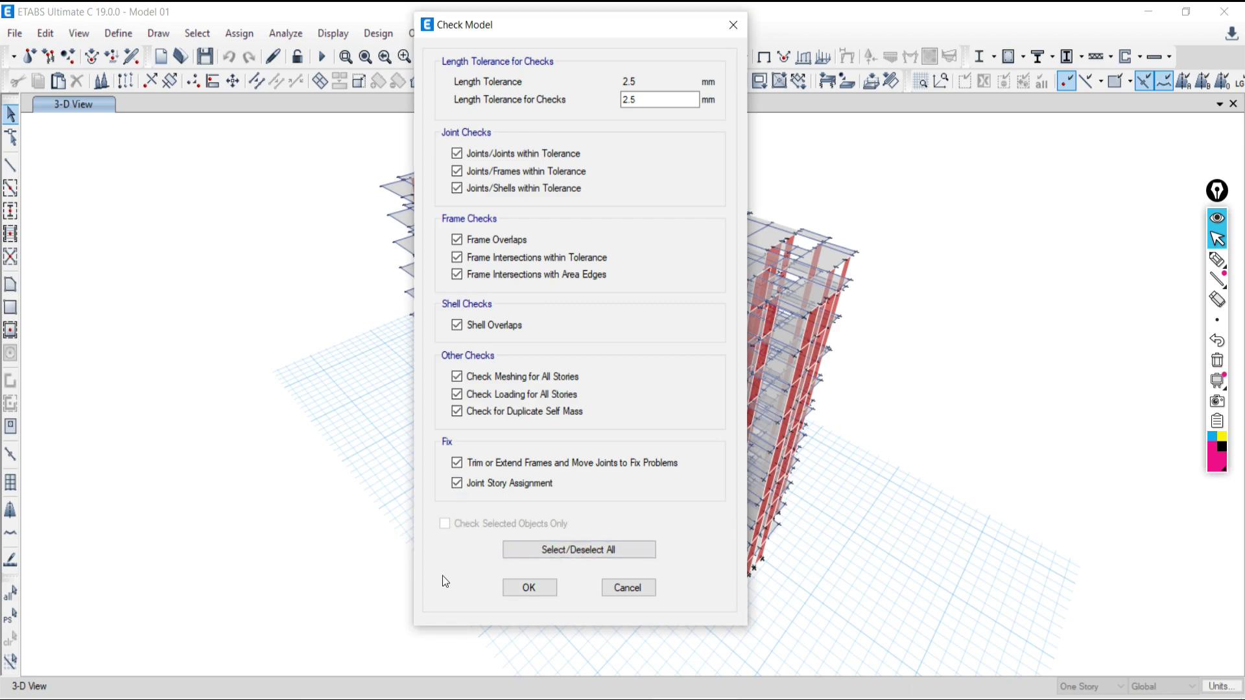
left_click(528, 587)
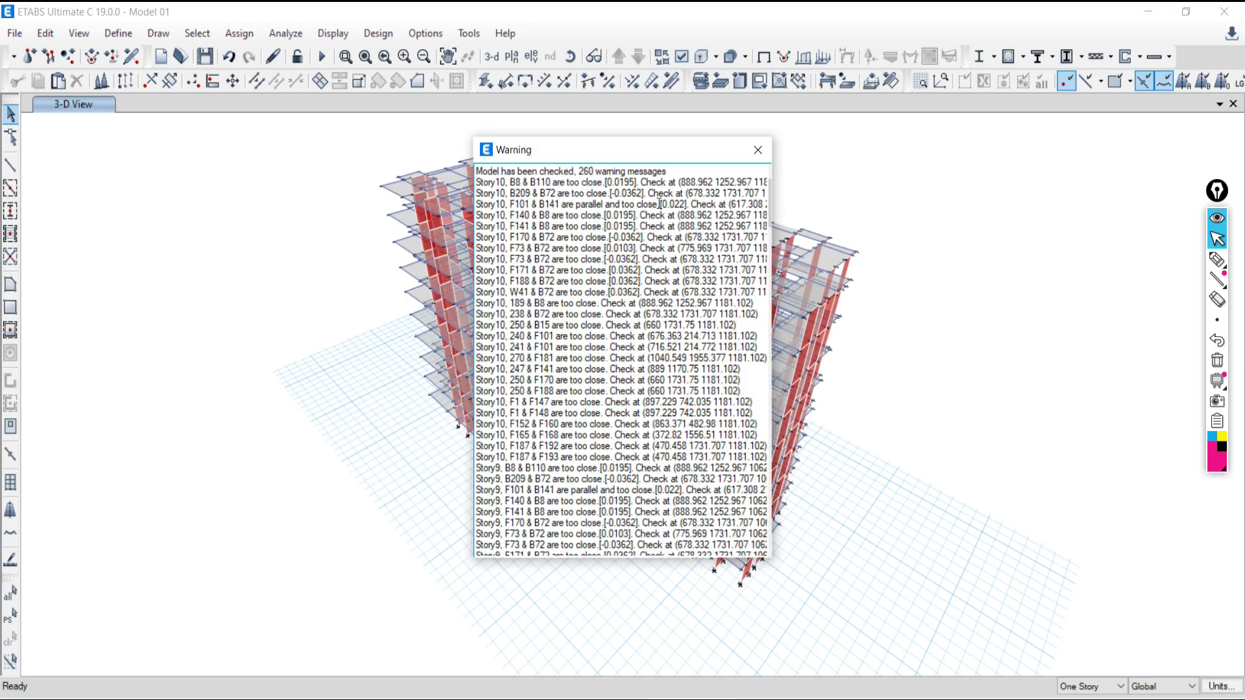
Step: Examine the summary line of the model check warnings and look in on the Google Meet session
left_click_drag(549, 154, 338, 152)
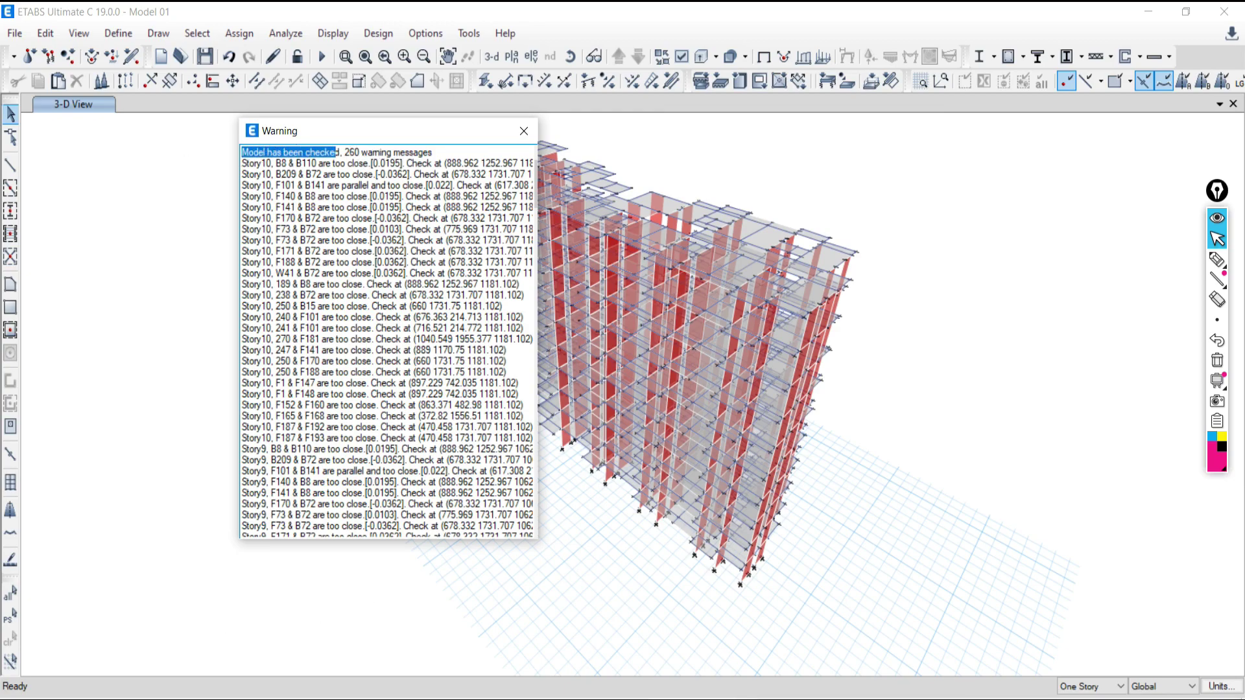
key("alt+Tab")
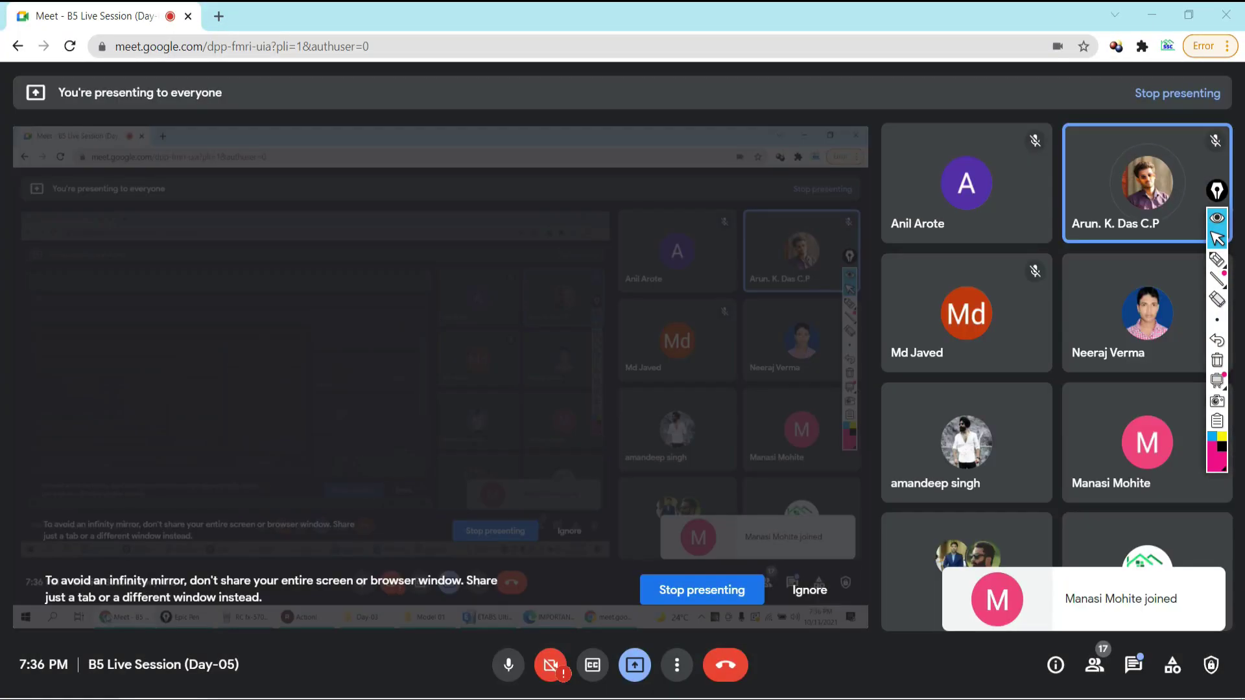
key("alt+Tab")
left_click_drag(342, 151, 414, 151)
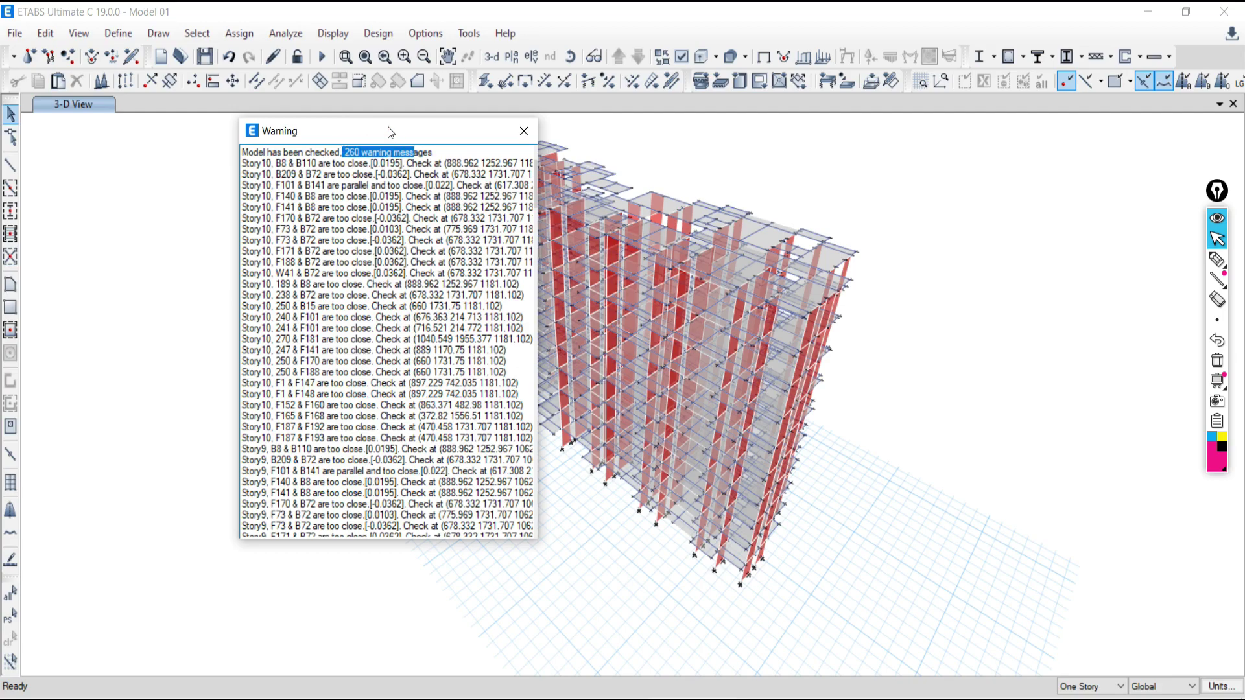
key("alt+Tab")
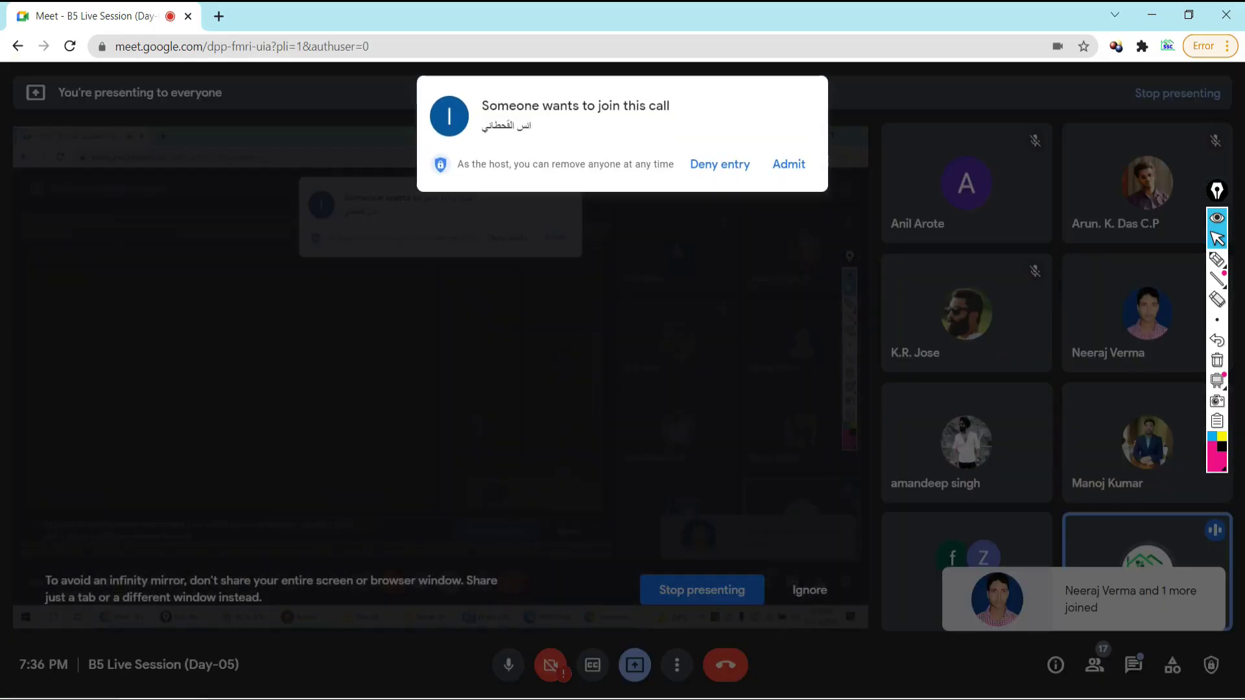
key("alt+Tab")
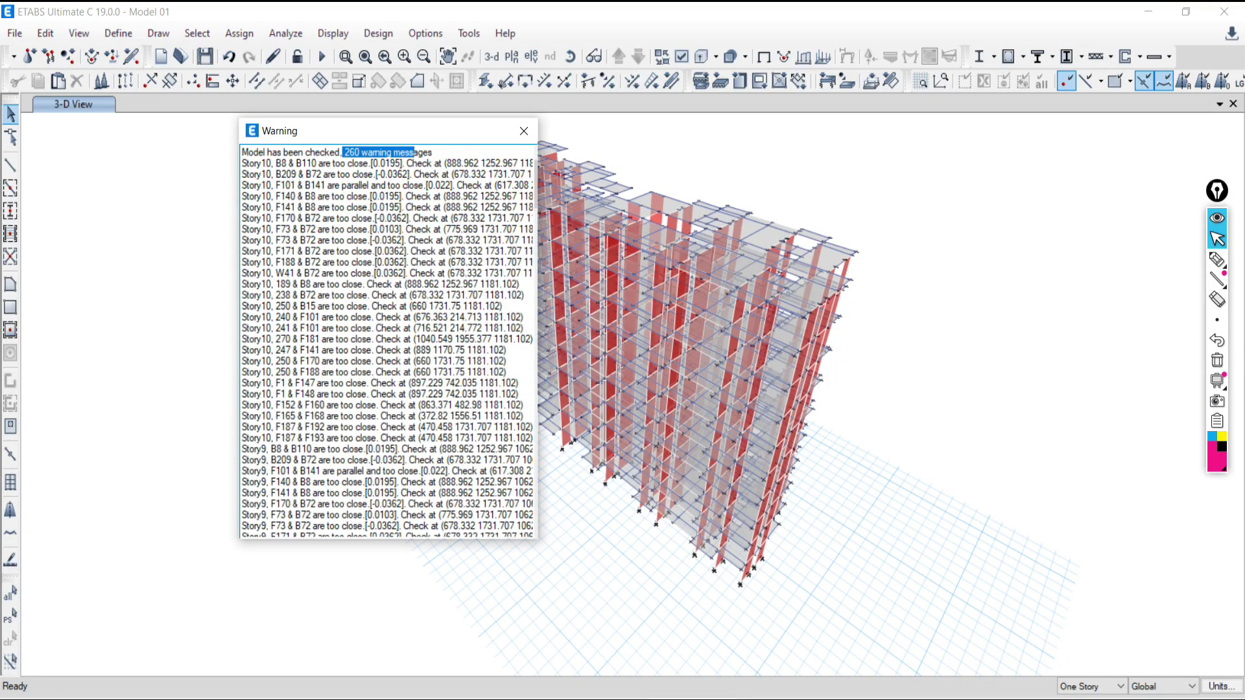
key("alt+Tab")
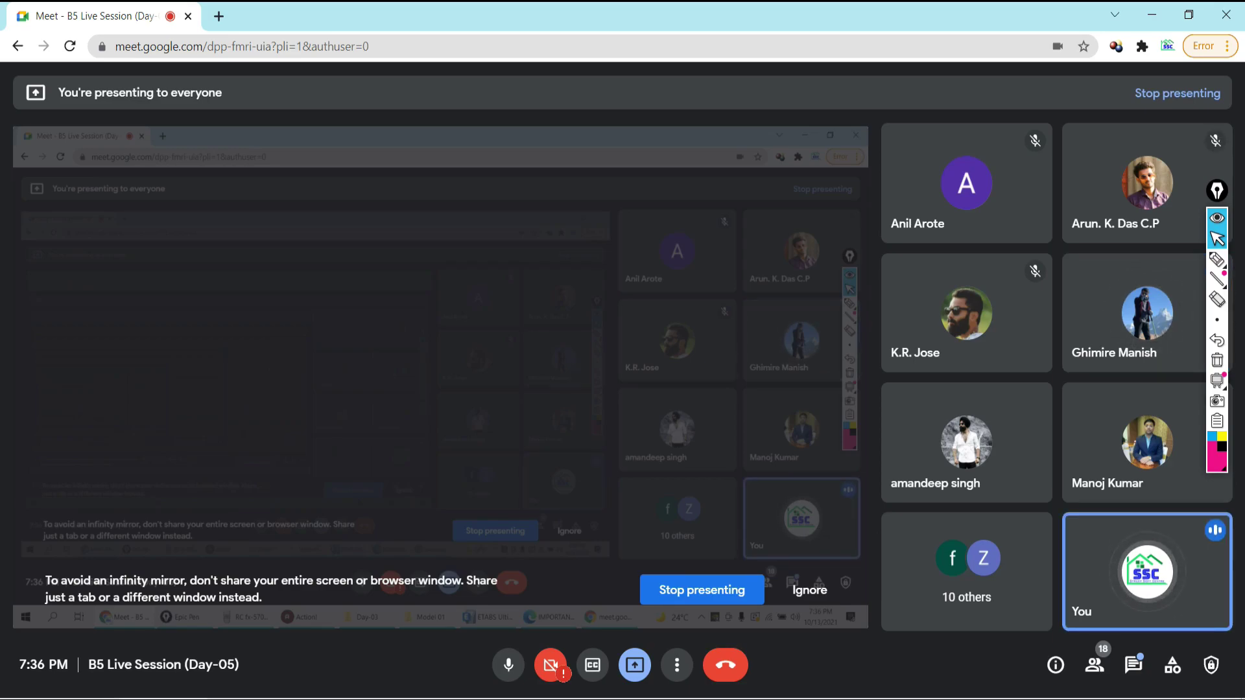
key("ctrl+shift+b")
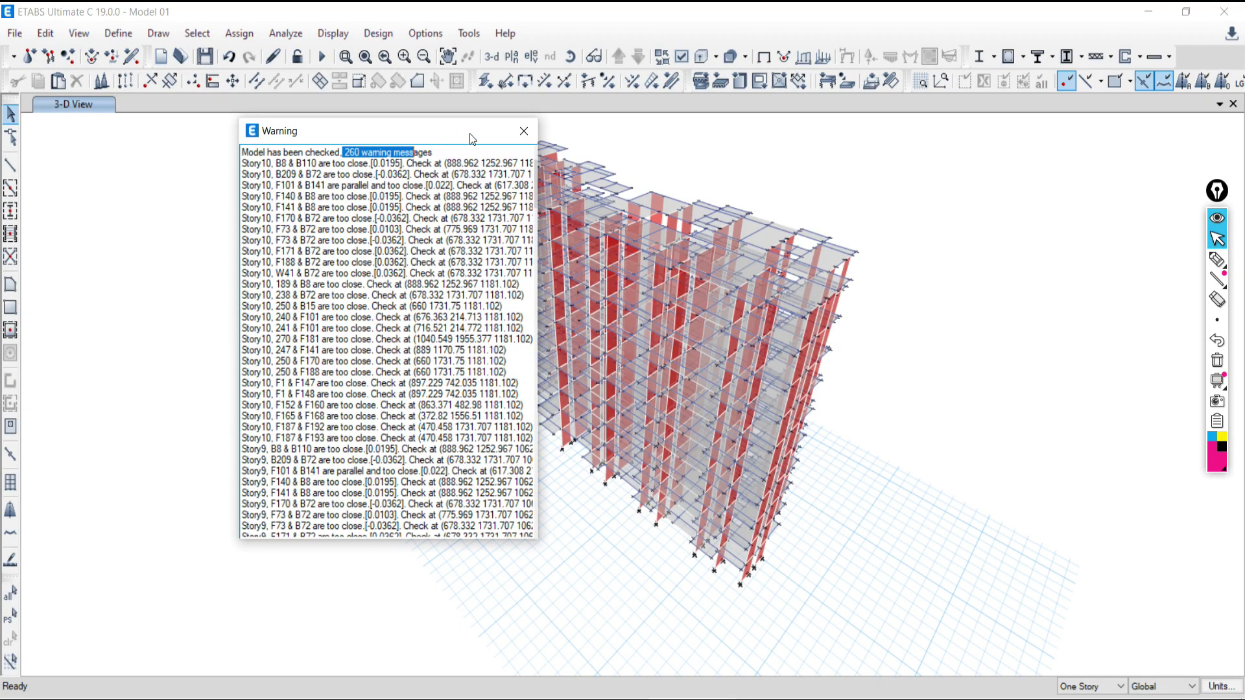
Step: Sketch a beam end meeting a vertical member beside the warning list with the annotation pen, and clear the sketch
left_click(1217, 260)
left_click_drag(1124, 200, 1126, 425)
left_click_drag(1117, 305, 938, 311)
mouse_move(938, 193)
left_mouse_down()
mouse_move(1057, 195)
mouse_move(1069, 319)
mouse_move(969, 313)
left_mouse_up()
mouse_move(972, 199)
left_mouse_down()
mouse_move(1025, 301)
mouse_move(1126, 348)
mouse_move(1103, 364)
left_mouse_up()
mouse_move(1107, 305)
left_mouse_down()
mouse_move(1124, 291)
mouse_move(1142, 317)
mouse_move(1111, 316)
mouse_move(1106, 293)
left_mouse_up()
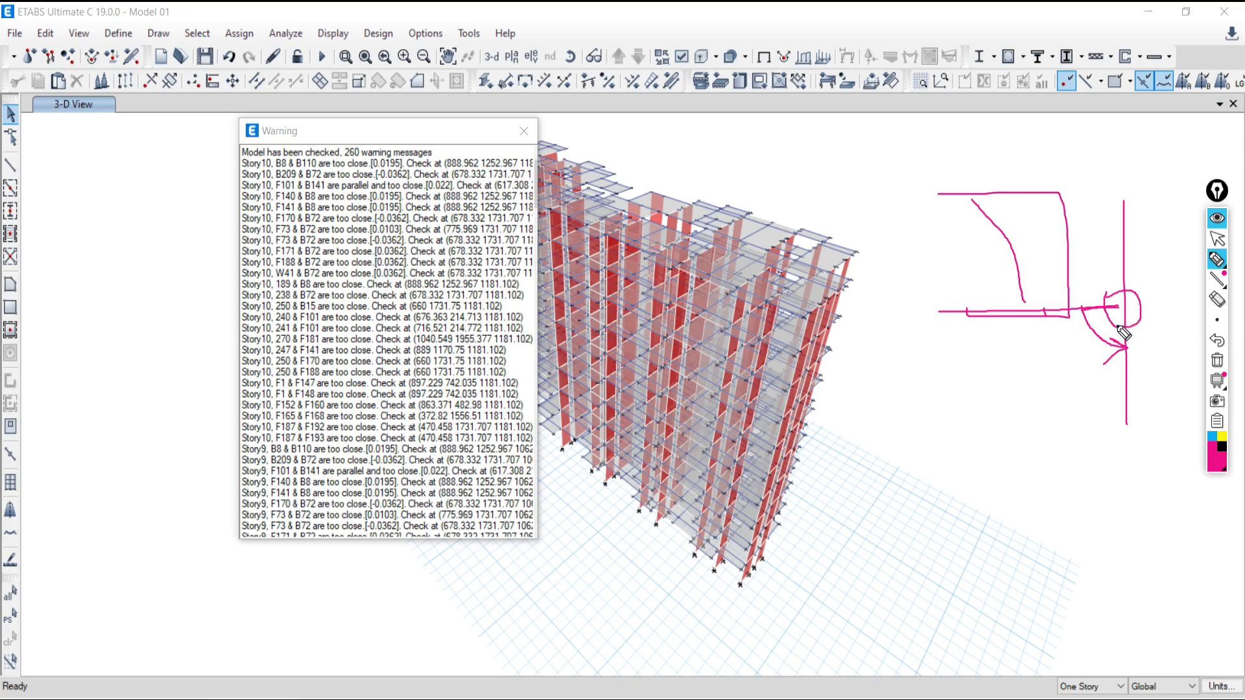
left_click(1217, 360)
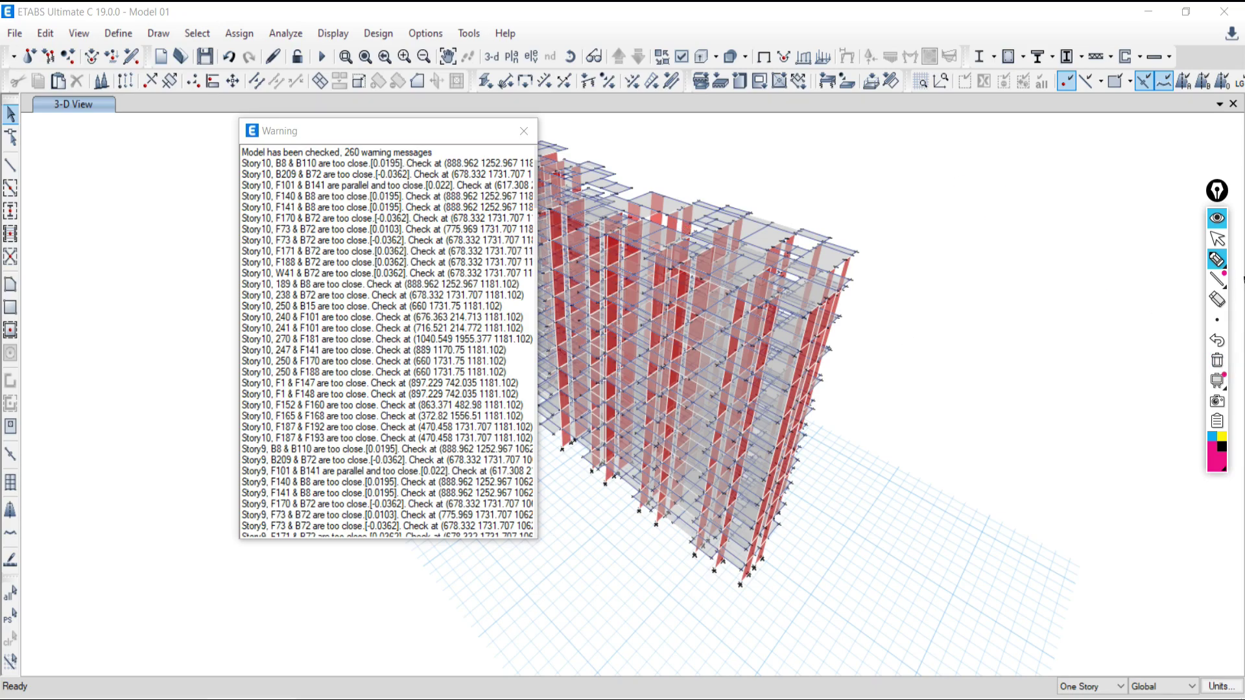
left_click(1216, 238)
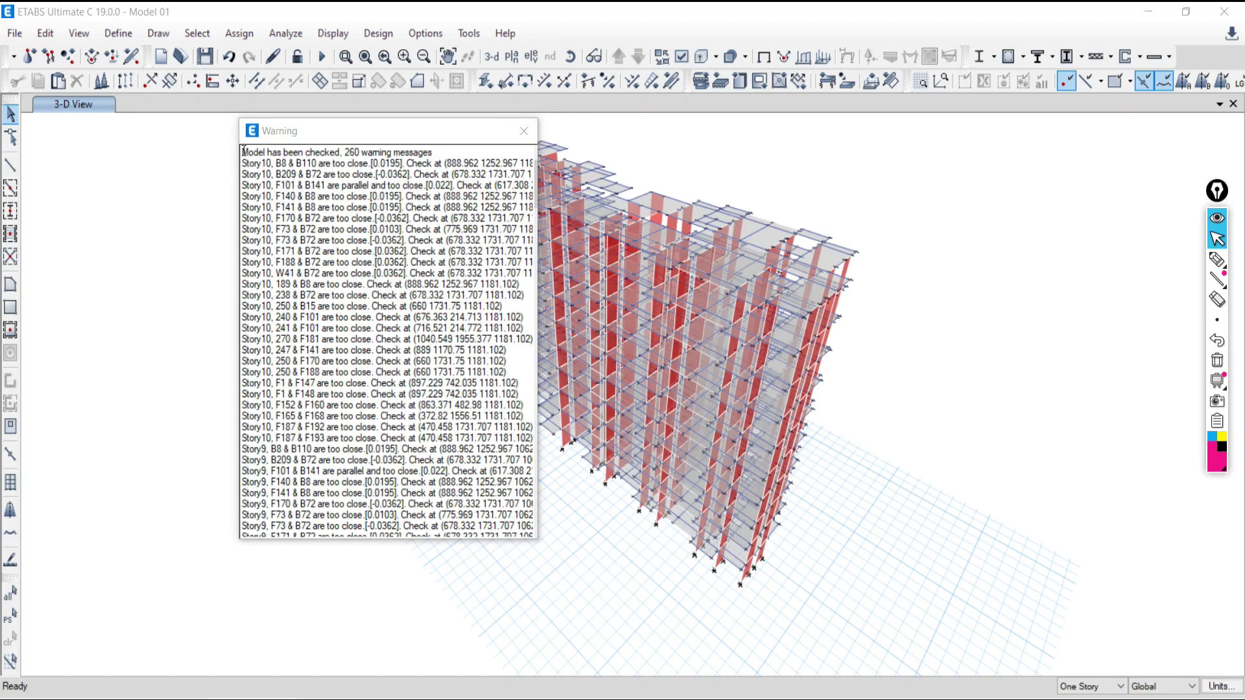
Step: Copy the entire list of model check warnings and paste it into a new blank Word document
left_click_drag(244, 152, 530, 576)
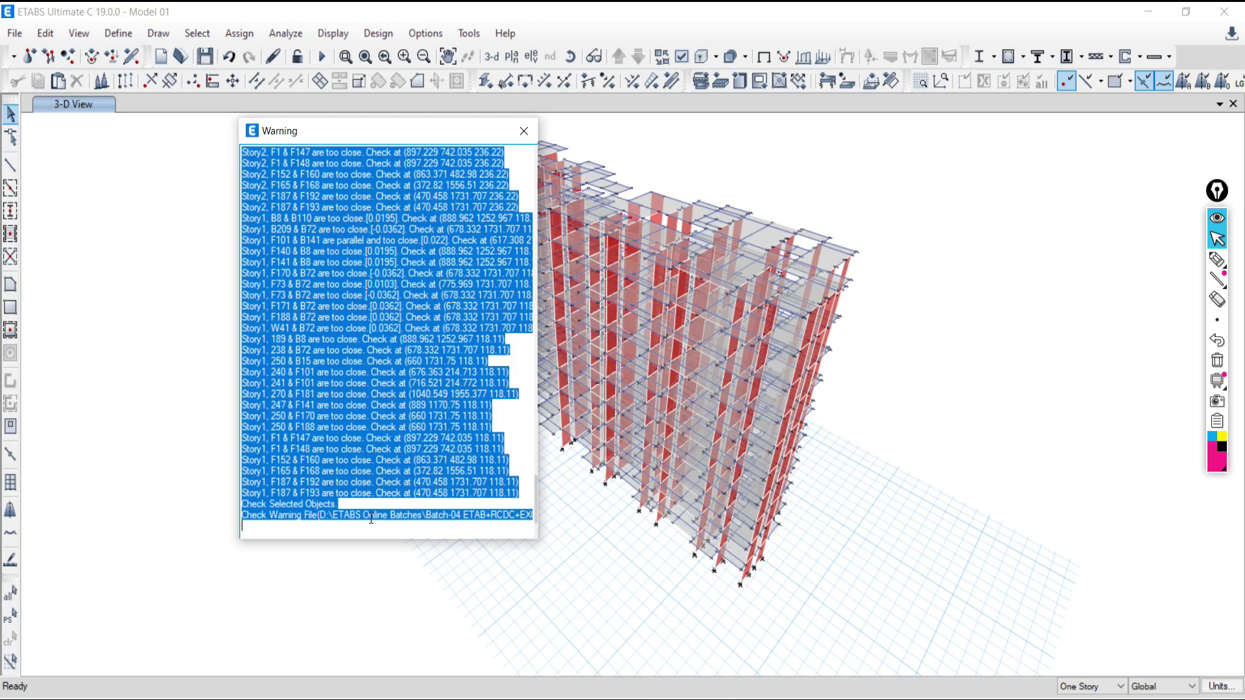
key("super")
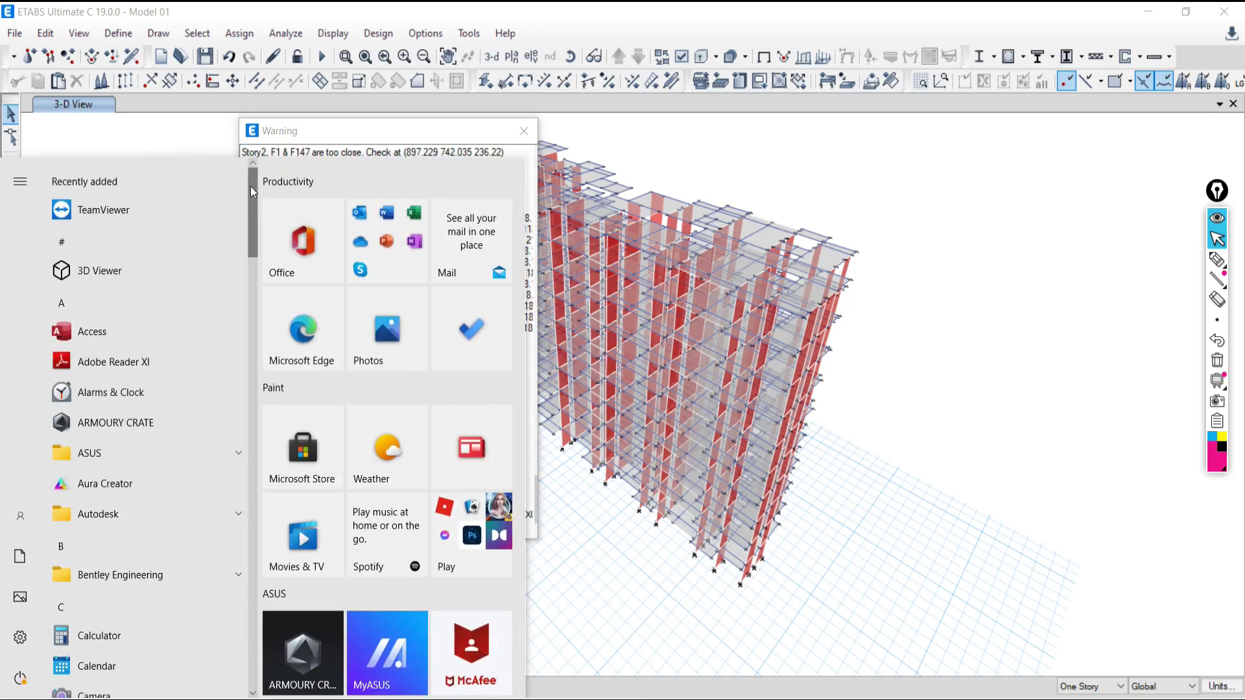
left_click(386, 212)
left_click(219, 170)
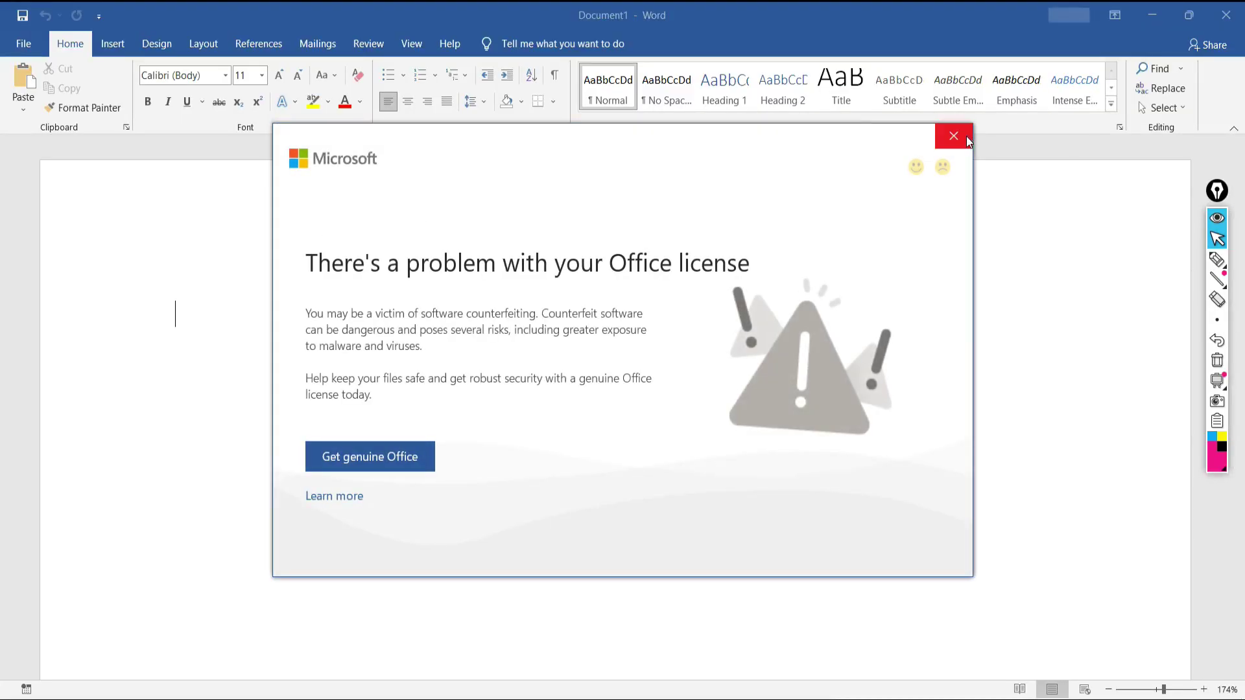
left_click(953, 136)
key("ctrl+v")
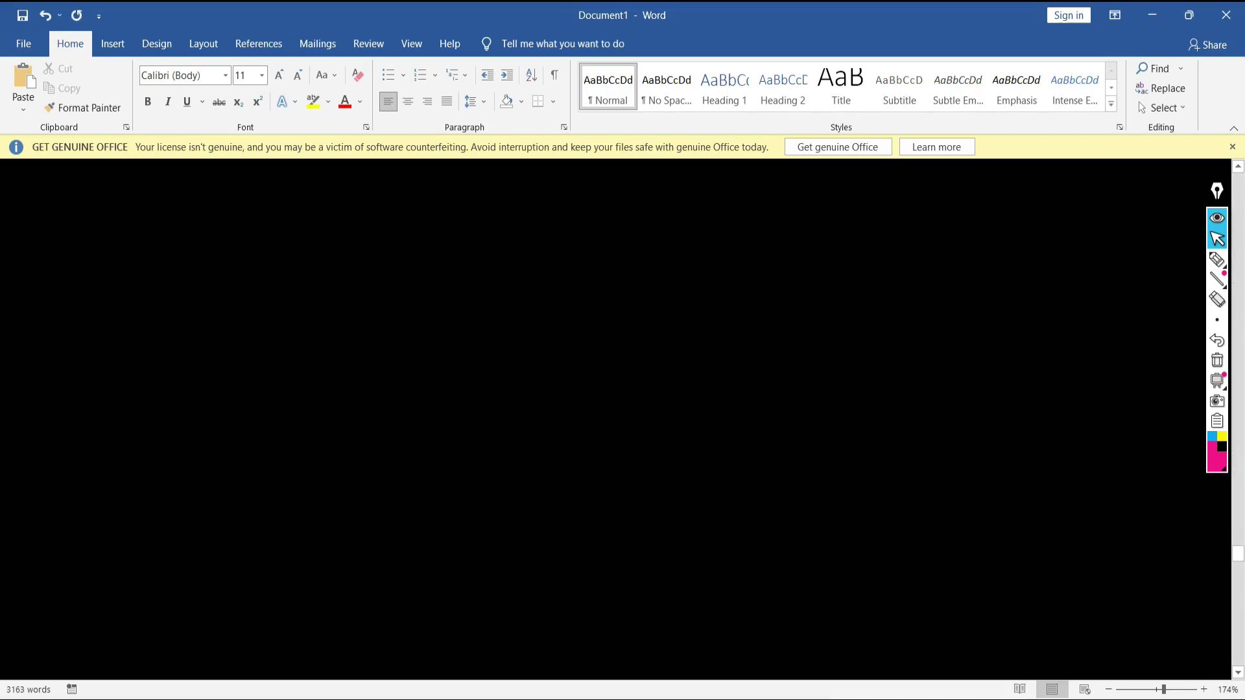
Step: Examine the first Story10 warning at the start of the document, looking at its story and beam labels
key("ctrl+Home")
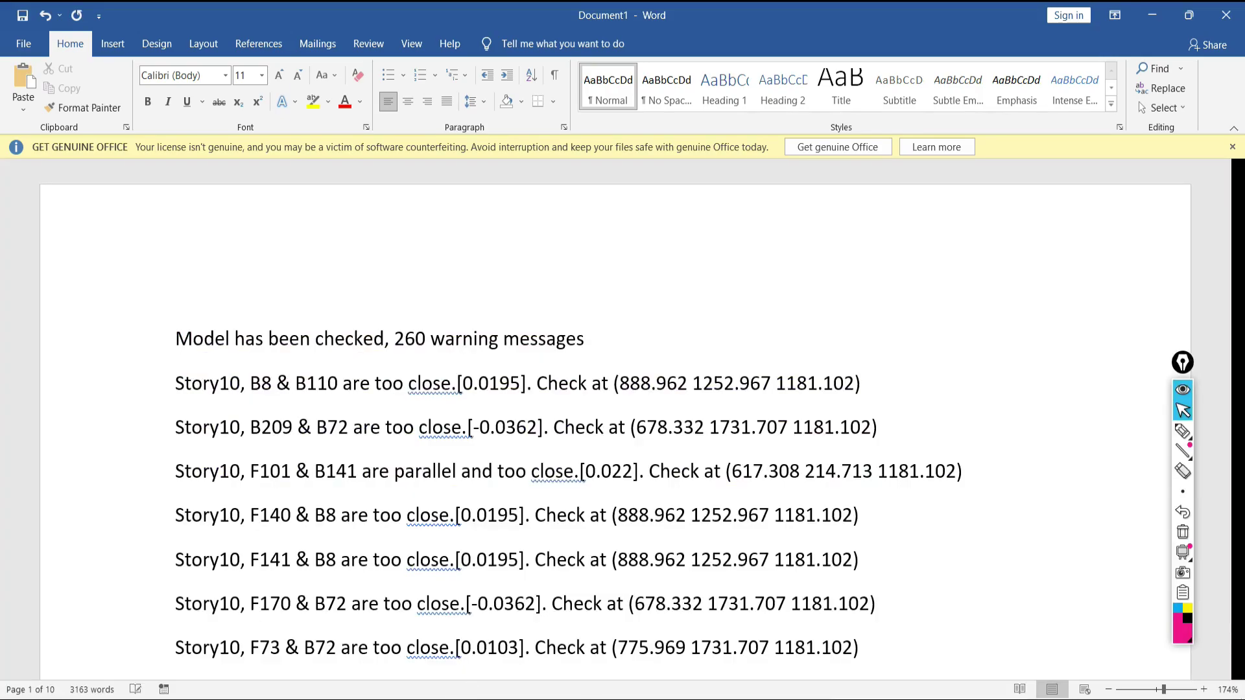
left_click(171, 383)
double_click(185, 389)
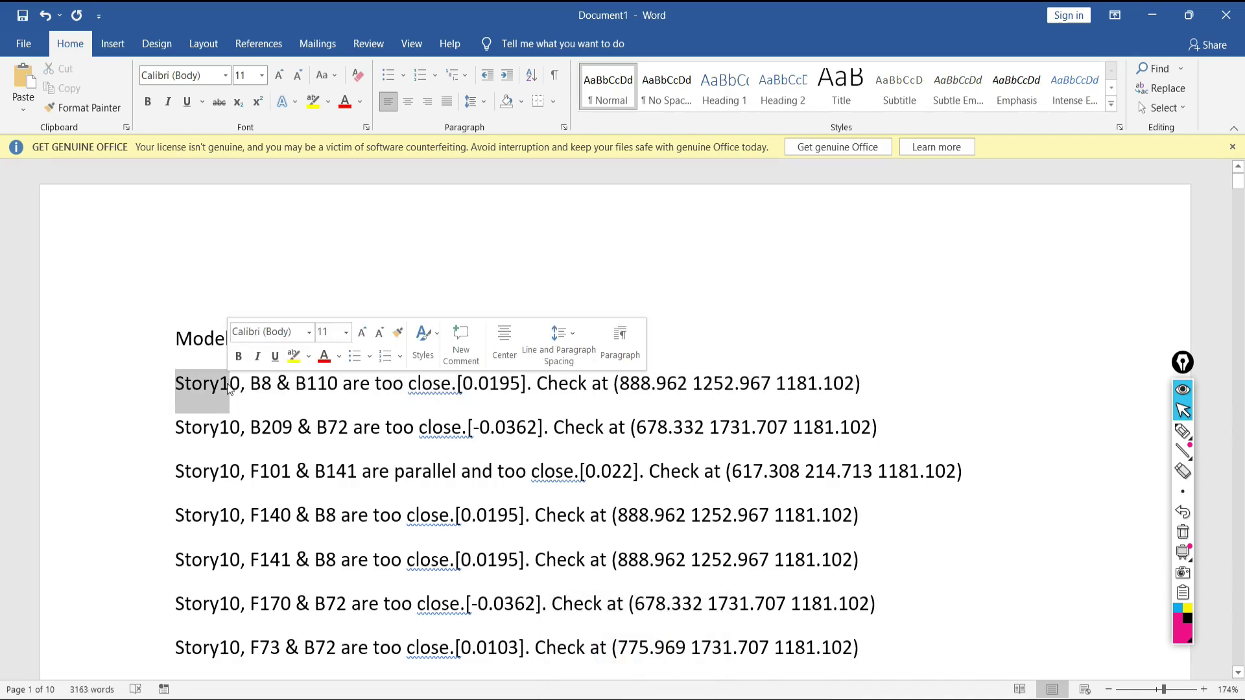
left_click(261, 383)
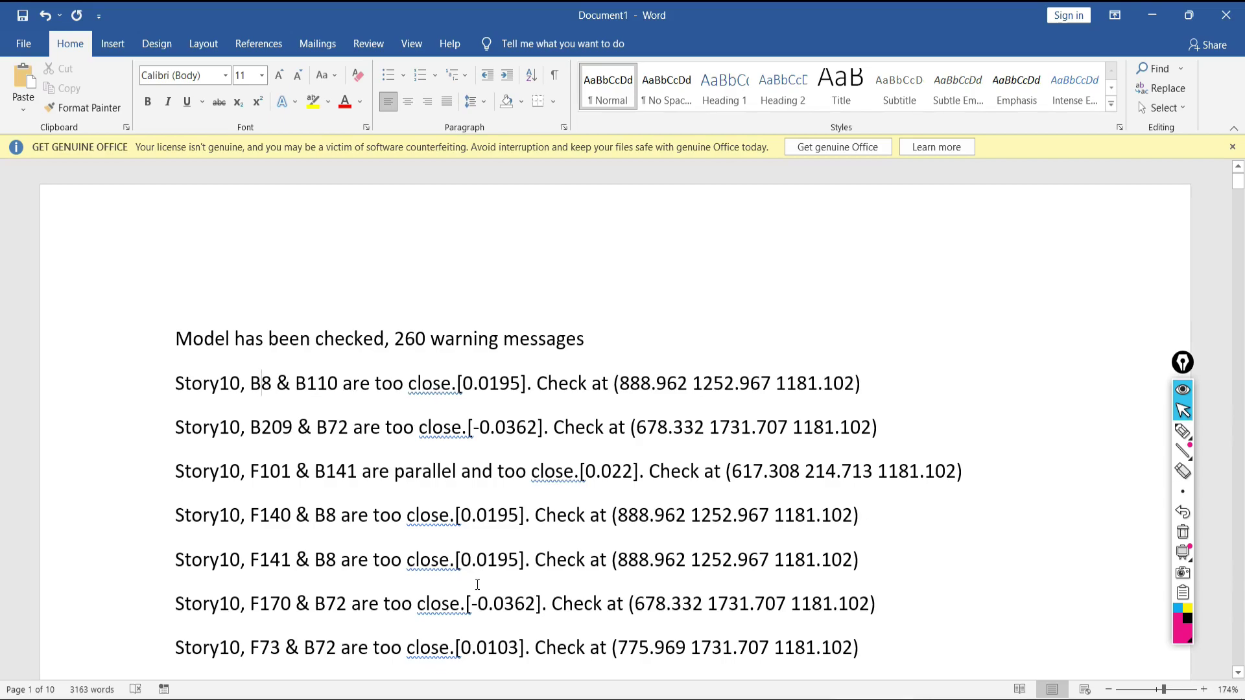
Step: Switch back to ETABS, close the warning list, and dismiss the plan view selection without changing the view
key("alt+Tab")
key("ctrl+a")
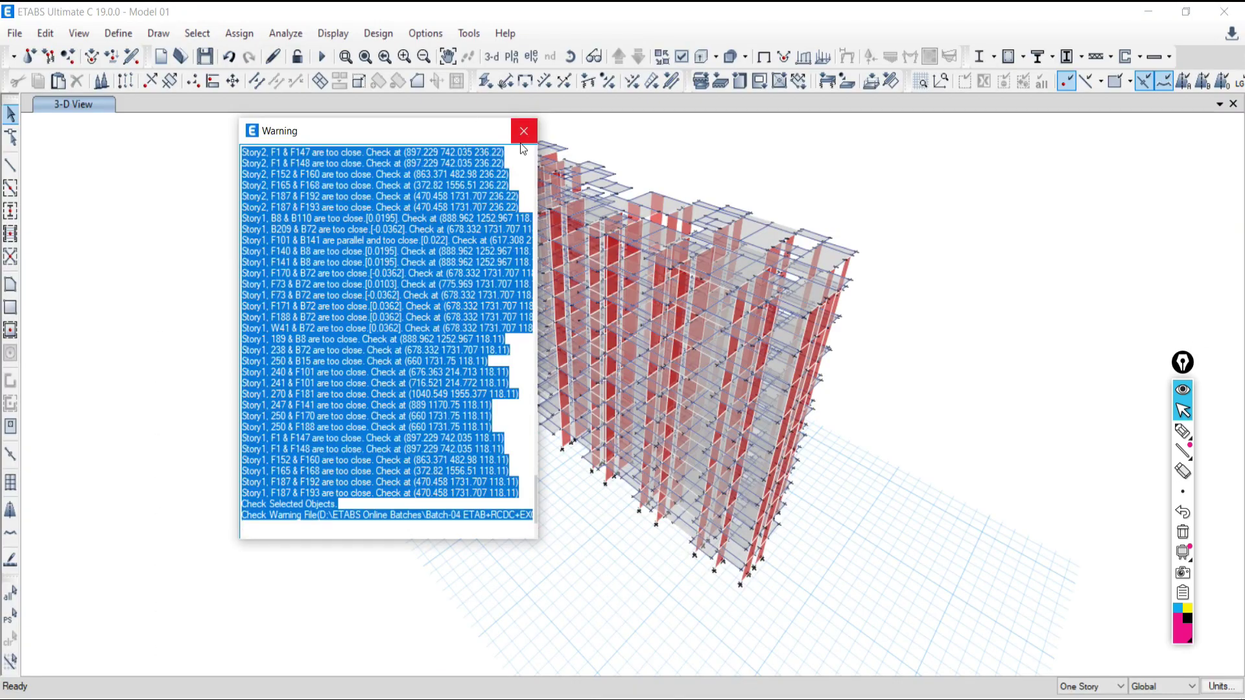
left_click(524, 131)
left_click(511, 56)
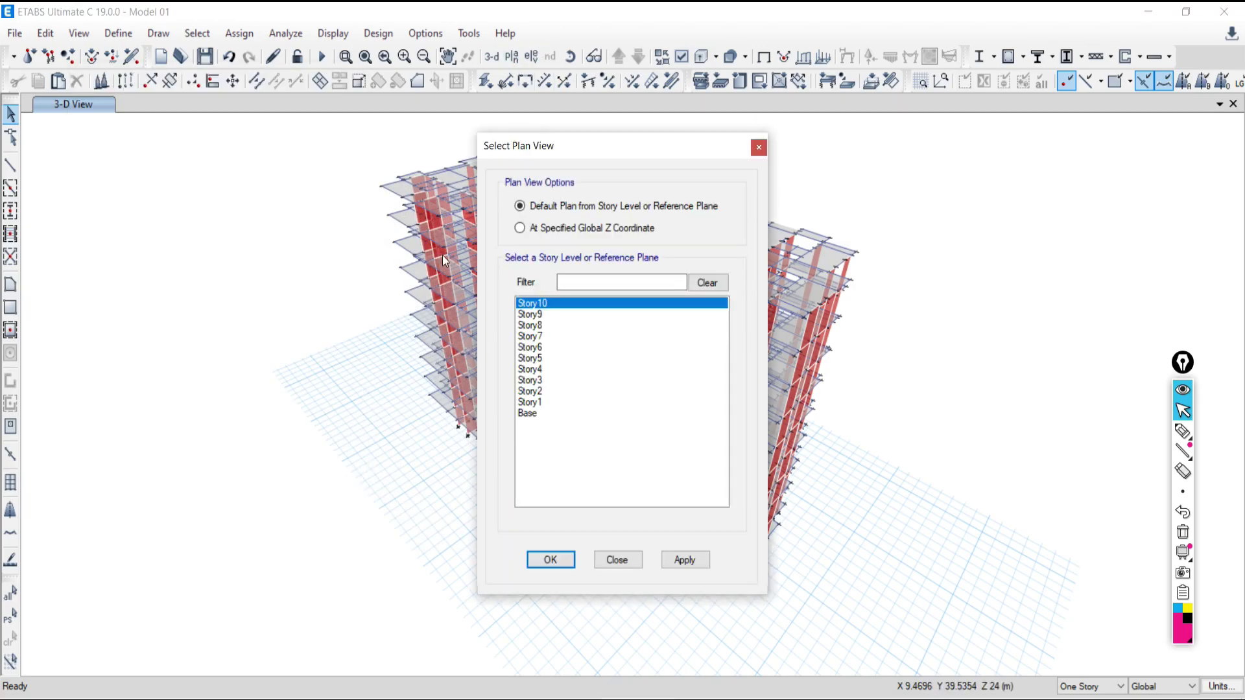
left_click(621, 561)
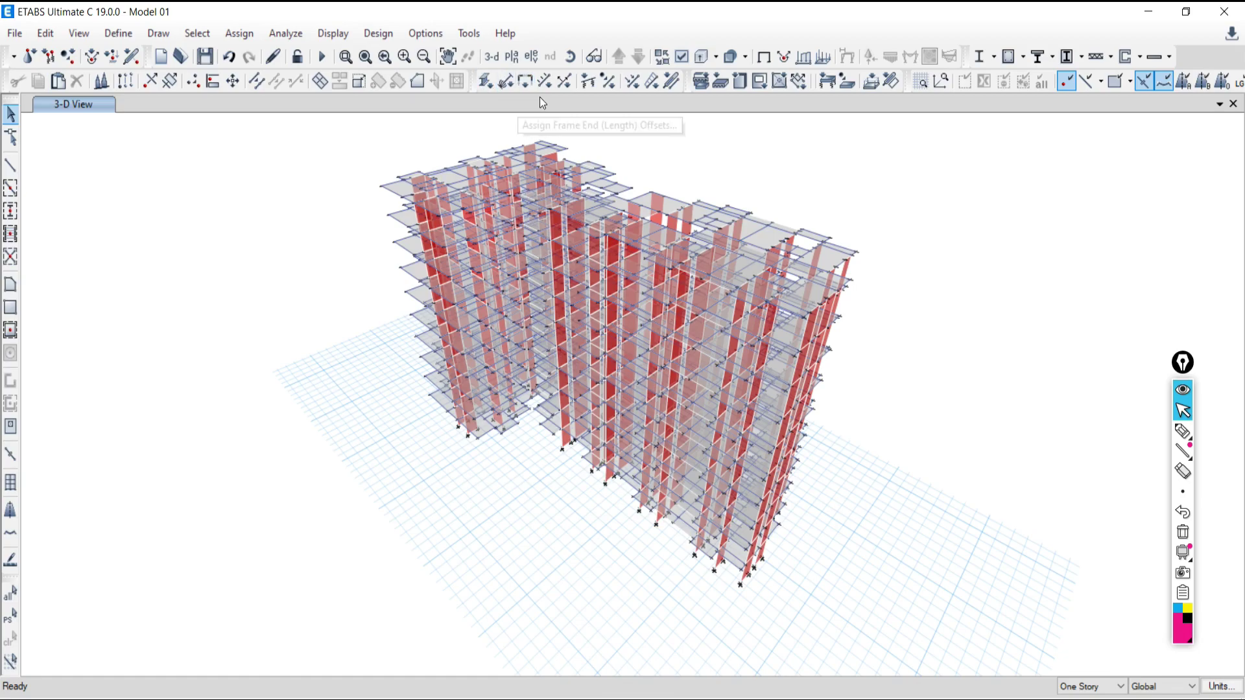
Step: Sketch a tall building elevation beside the 3-D model with the annotation pen, adding floor lines, a load arrow, a base line, and the levels 100 and 1
left_click(1183, 431)
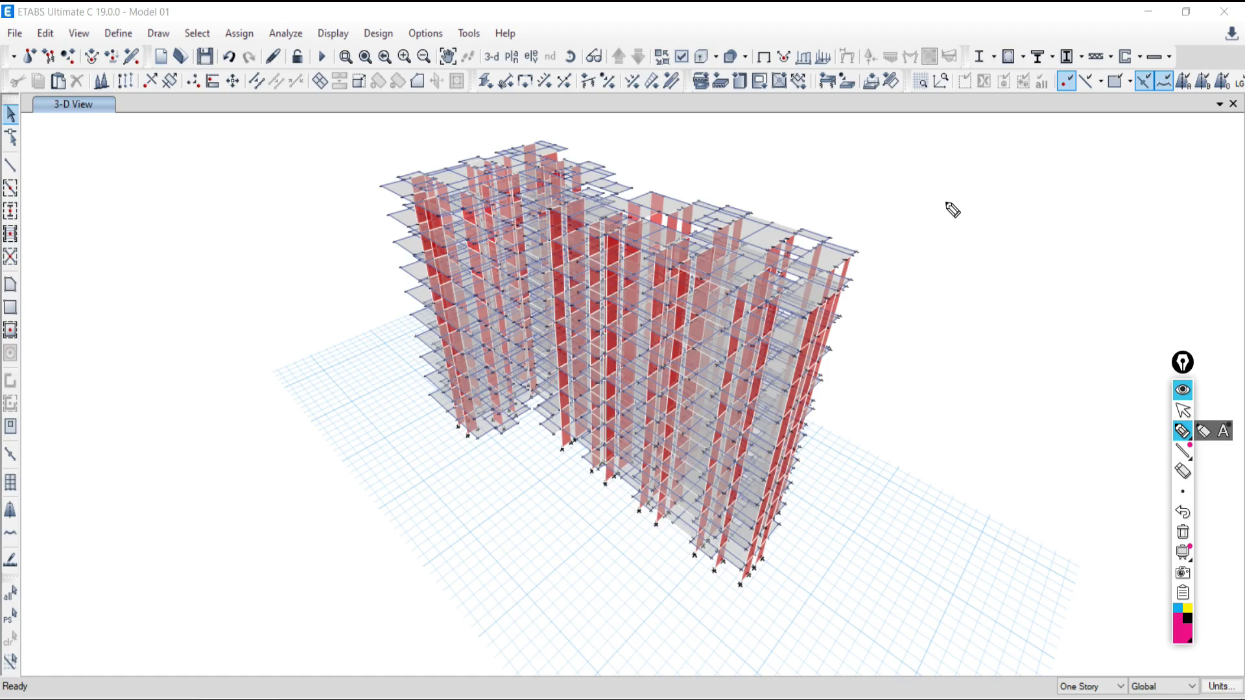
left_click_drag(951, 199, 964, 601)
left_click_drag(1043, 197, 1063, 577)
left_click_drag(949, 195, 1028, 193)
left_click_drag(960, 250, 1038, 243)
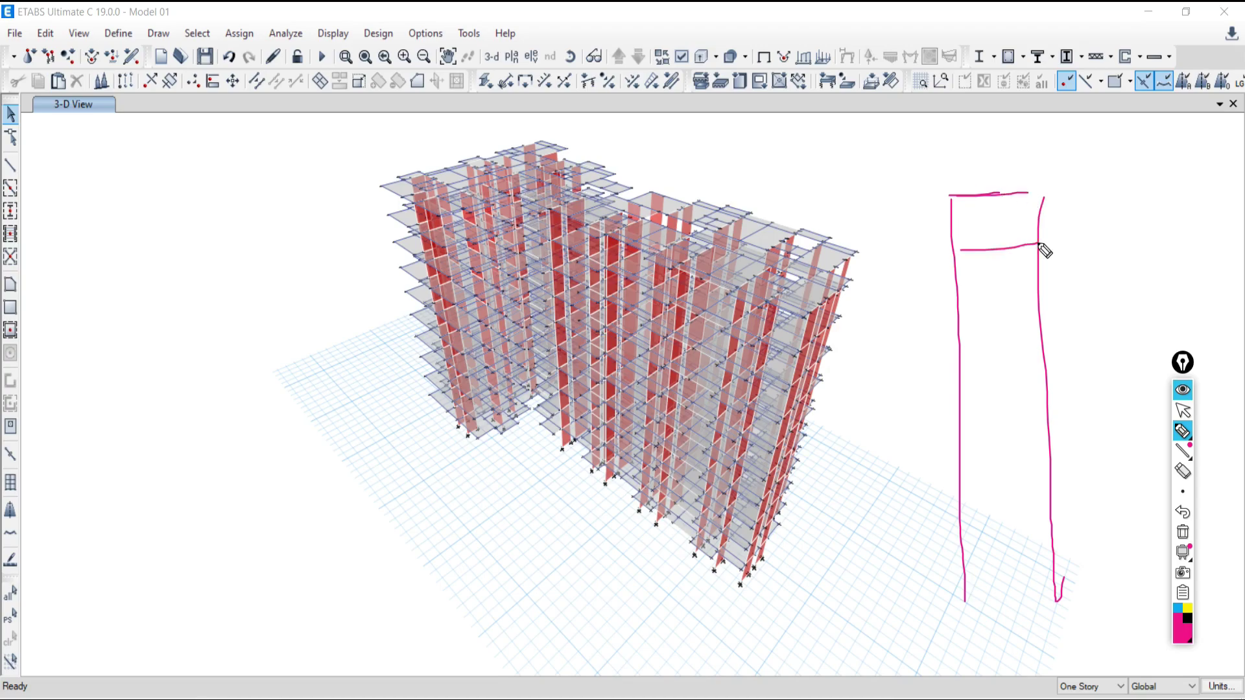
left_click_drag(958, 314, 1035, 310)
left_click_drag(963, 362, 1063, 359)
mouse_move(998, 157)
left_mouse_down()
mouse_move(989, 195)
mouse_move(999, 178)
mouse_move(1115, 190)
mouse_move(1136, 207)
mouse_move(1165, 189)
mouse_move(1197, 193)
left_mouse_up()
mouse_move(965, 606)
left_mouse_down()
mouse_move(1060, 601)
mouse_move(1090, 616)
left_mouse_up()
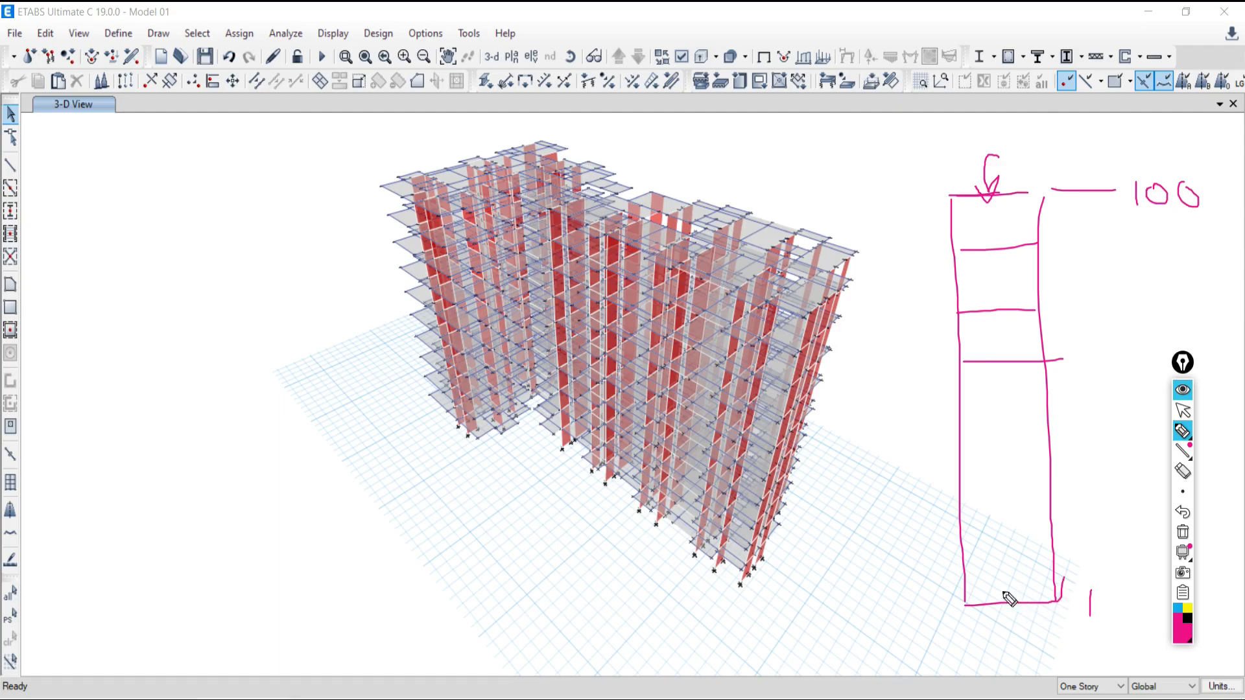
mouse_move(962, 606)
left_mouse_down()
mouse_move(1081, 602)
mouse_move(940, 603)
left_mouse_up()
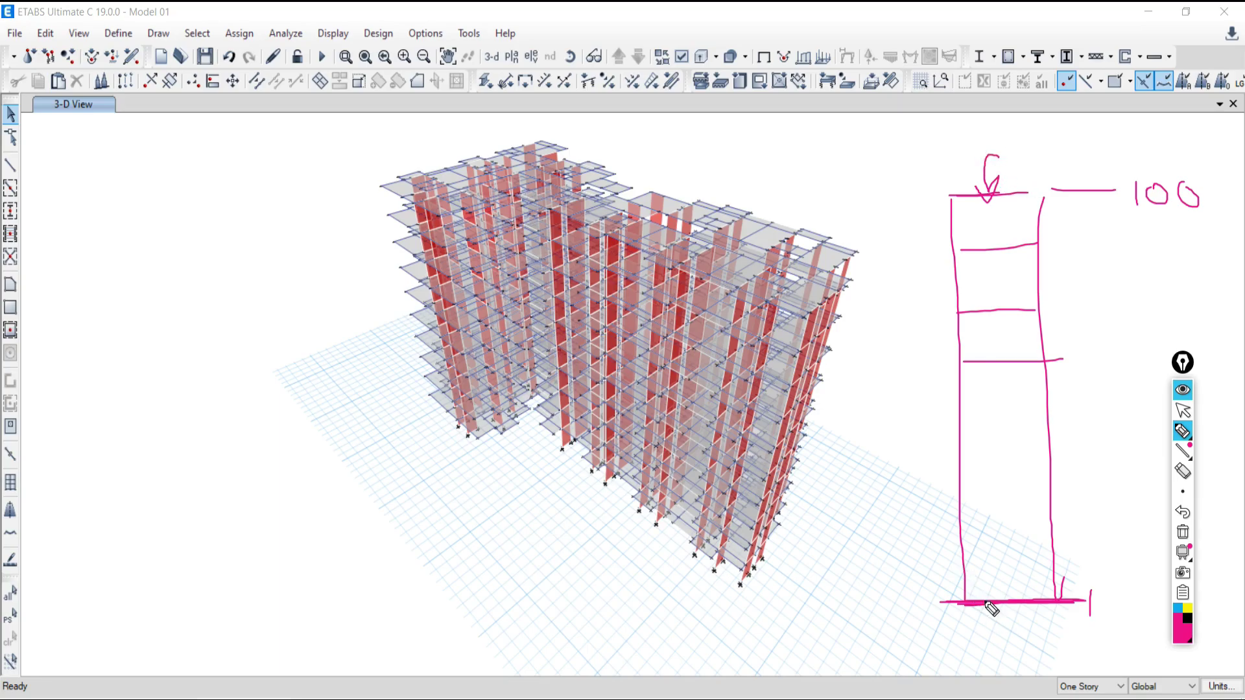
left_click(1182, 410)
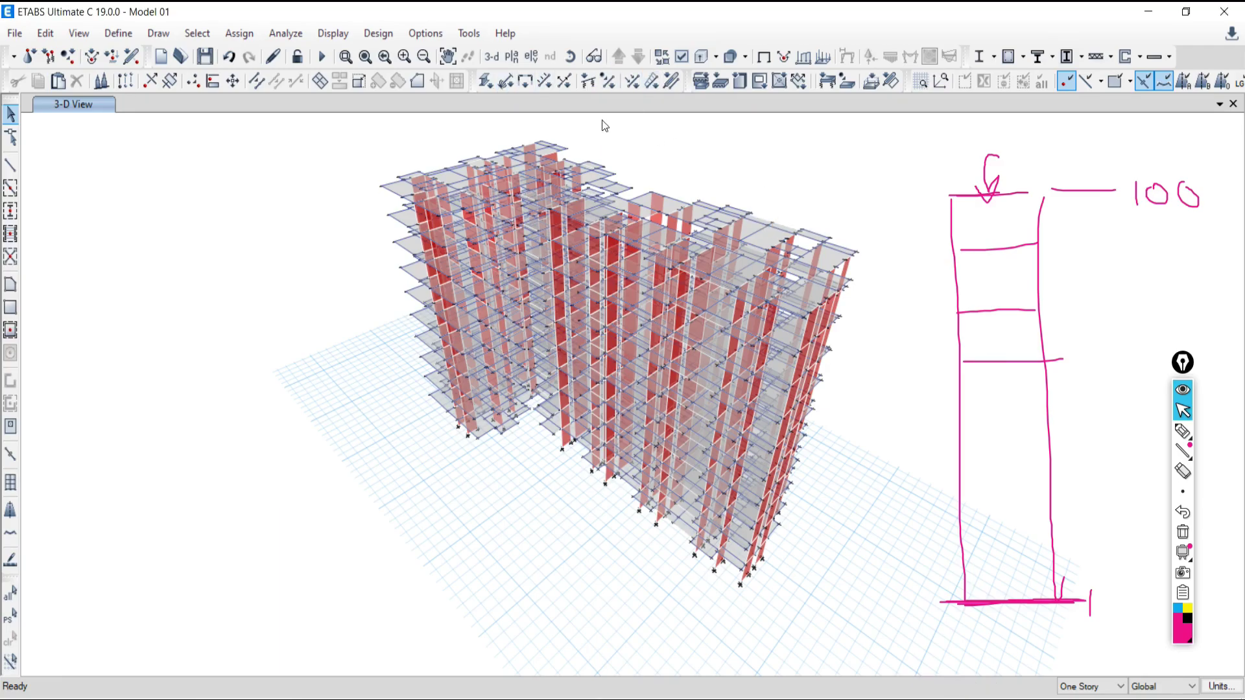
Step: Display the Story1 plan view in place of the 3-D view
left_click(512, 57)
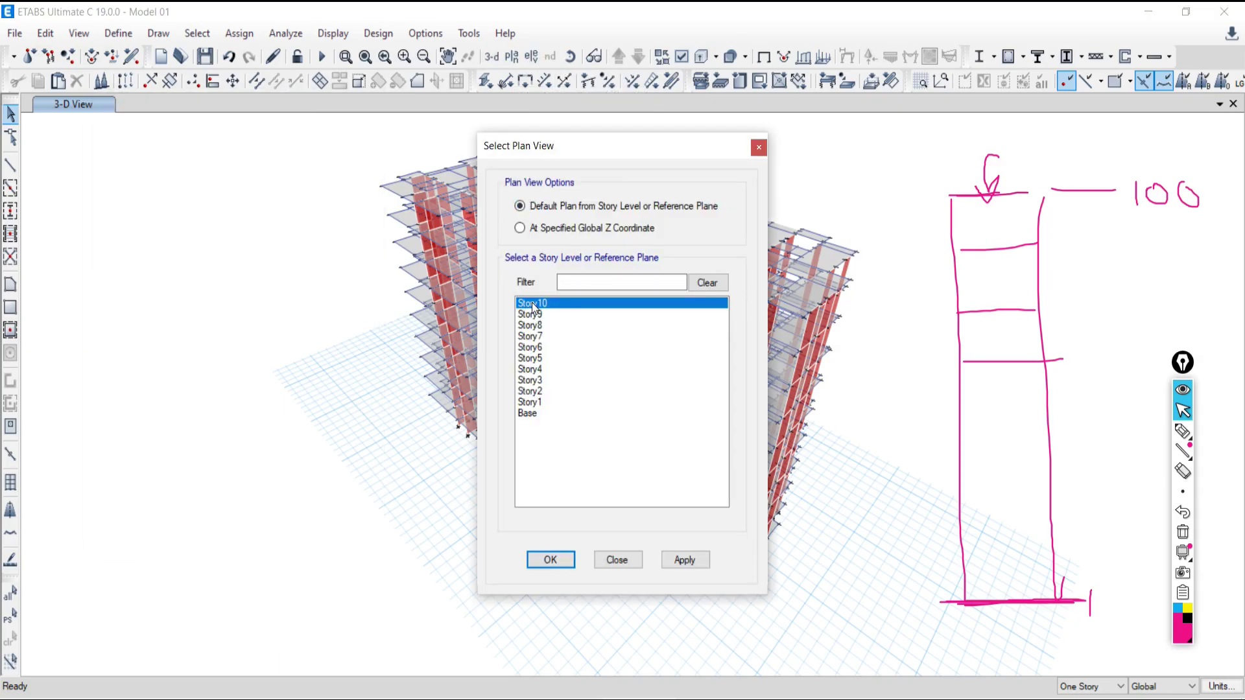
left_click(530, 403)
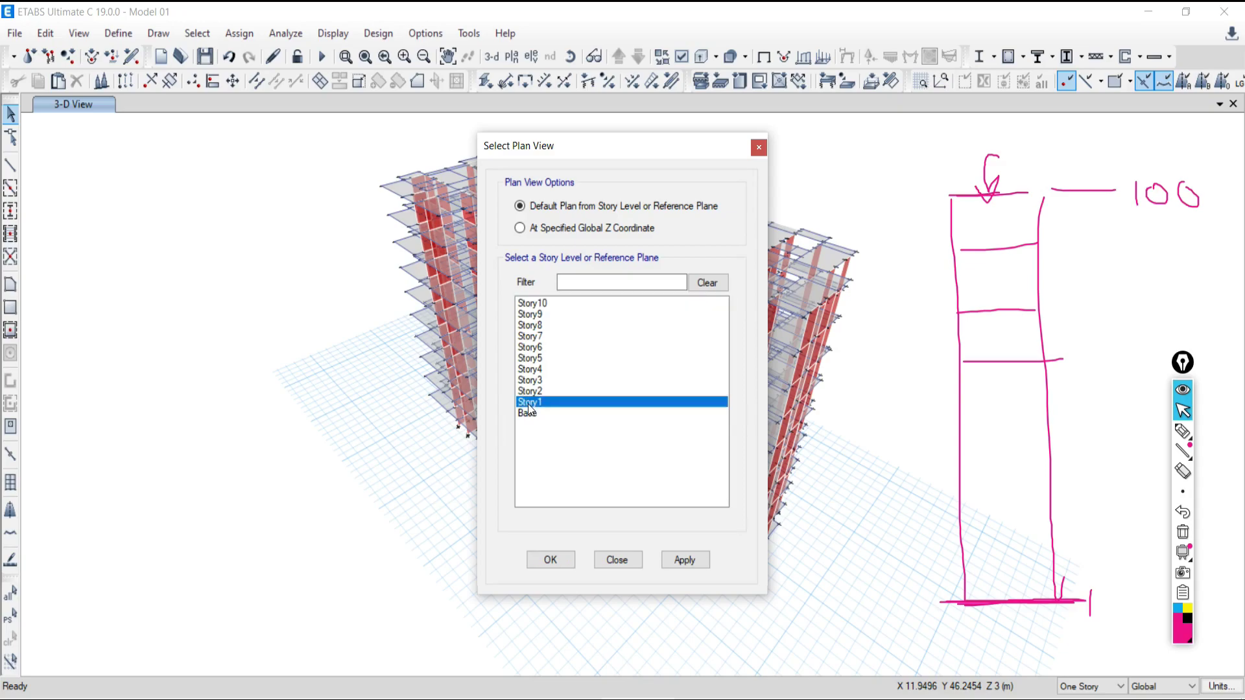
left_click(684, 560)
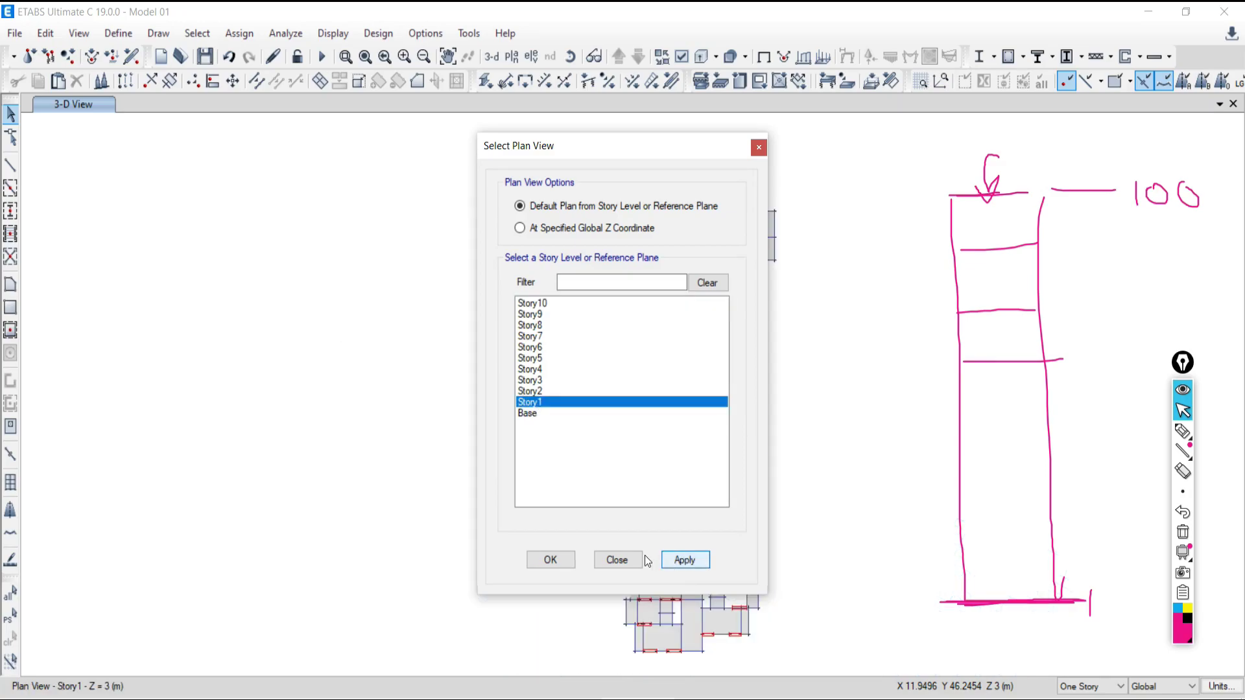
left_click(616, 560)
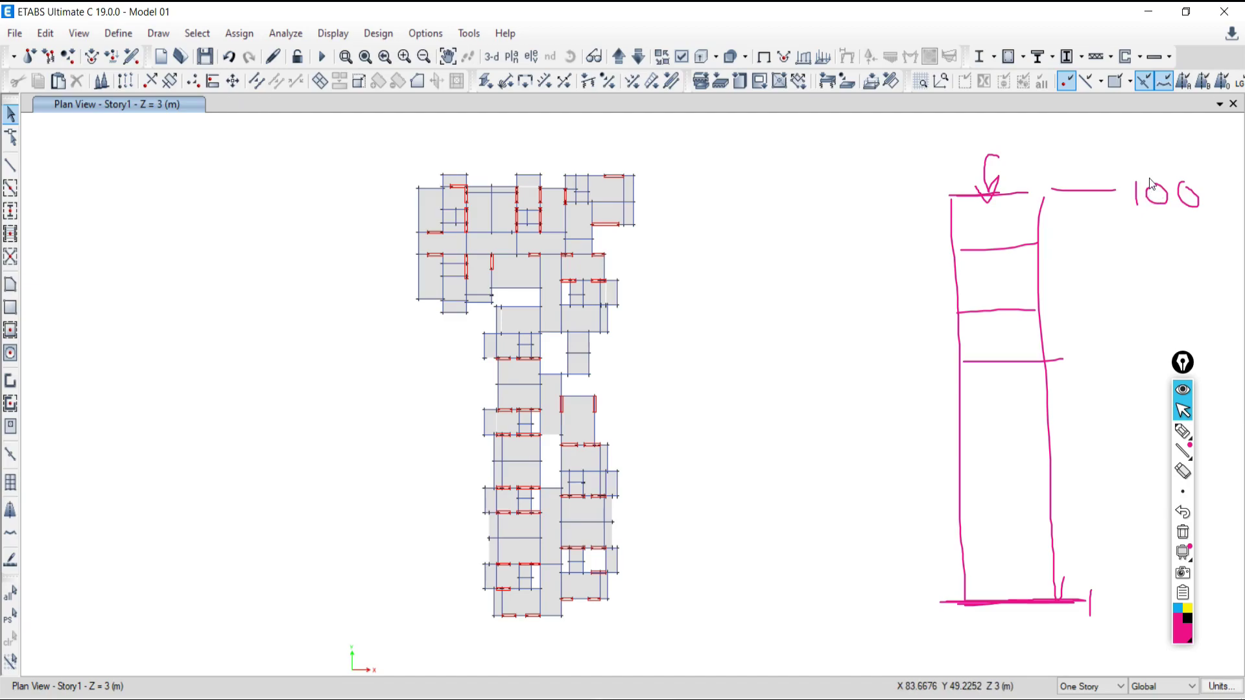
left_click(511, 57)
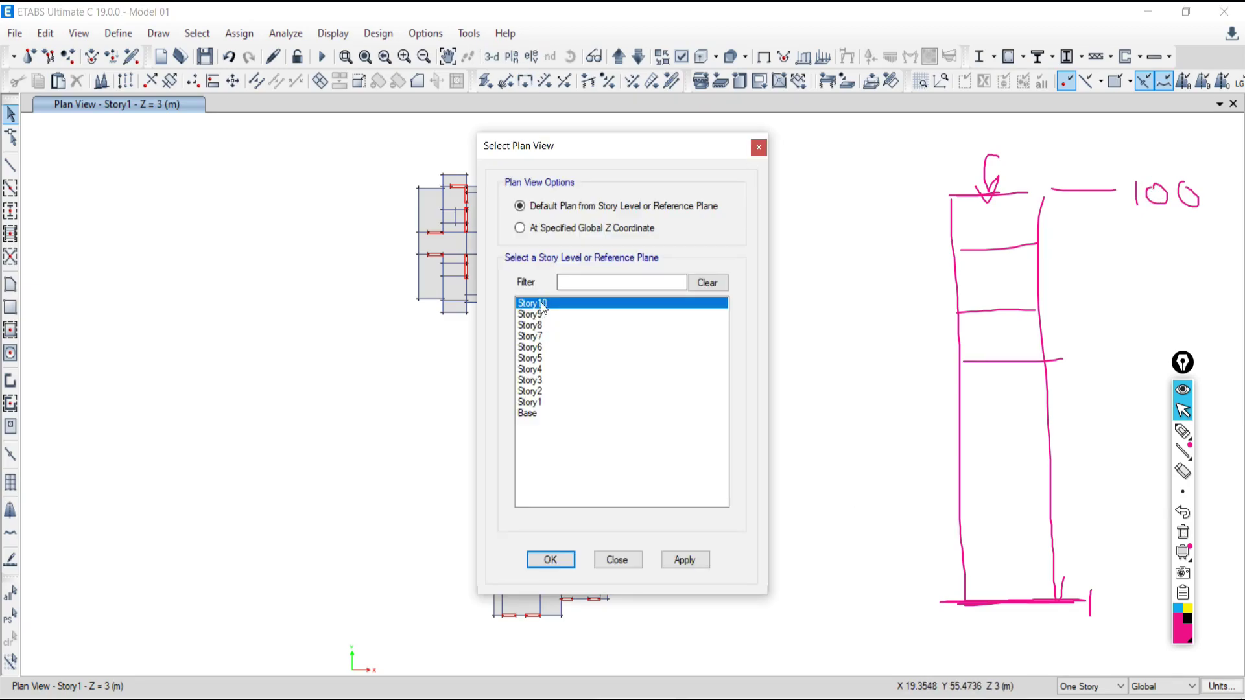
left_click(531, 403)
left_click(684, 560)
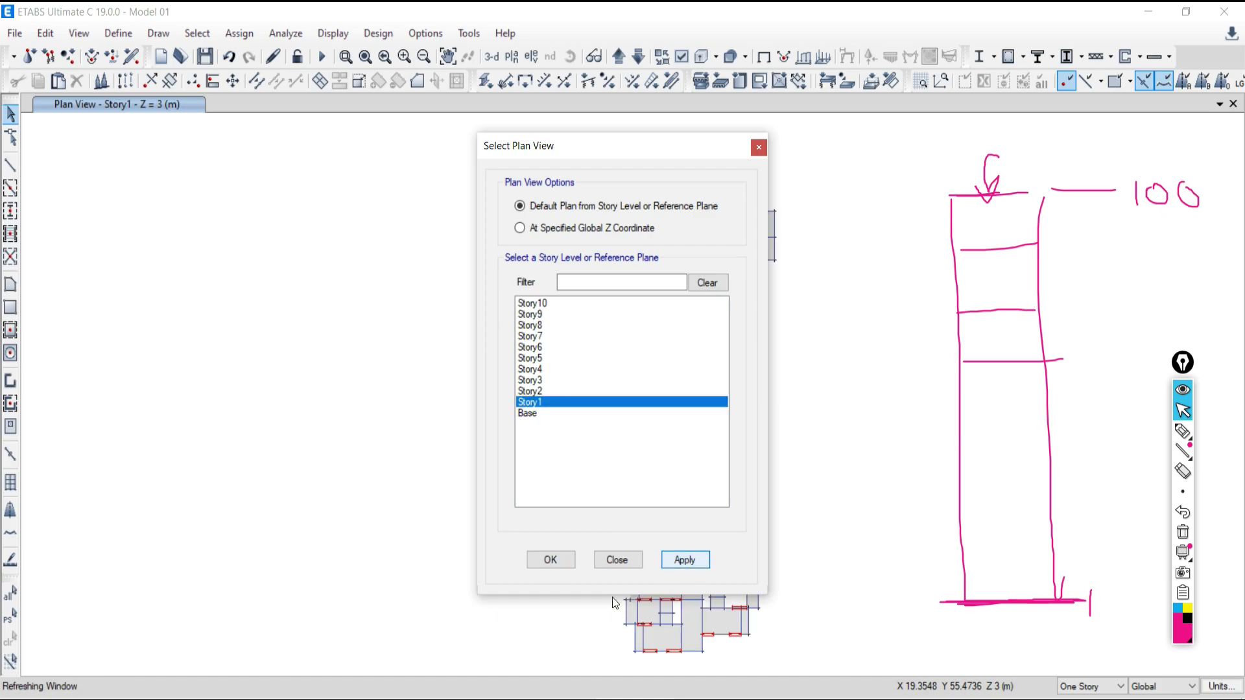
left_click(616, 559)
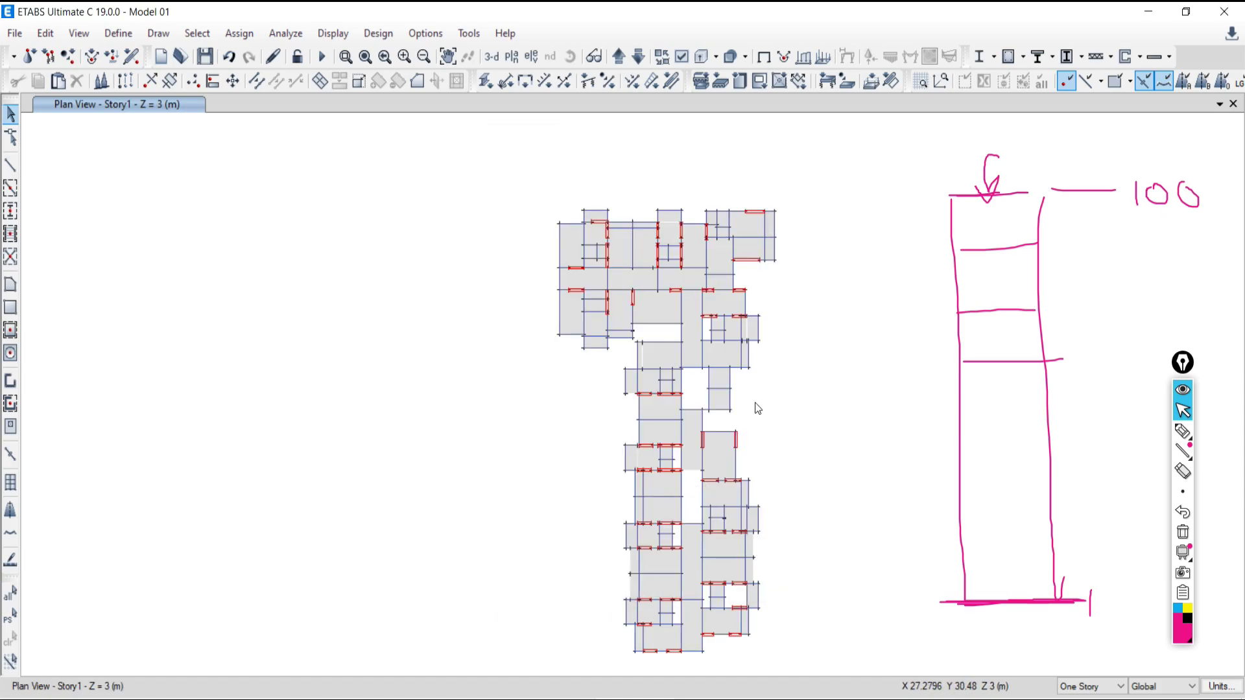
middle_click_drag(757, 407, 705, 350)
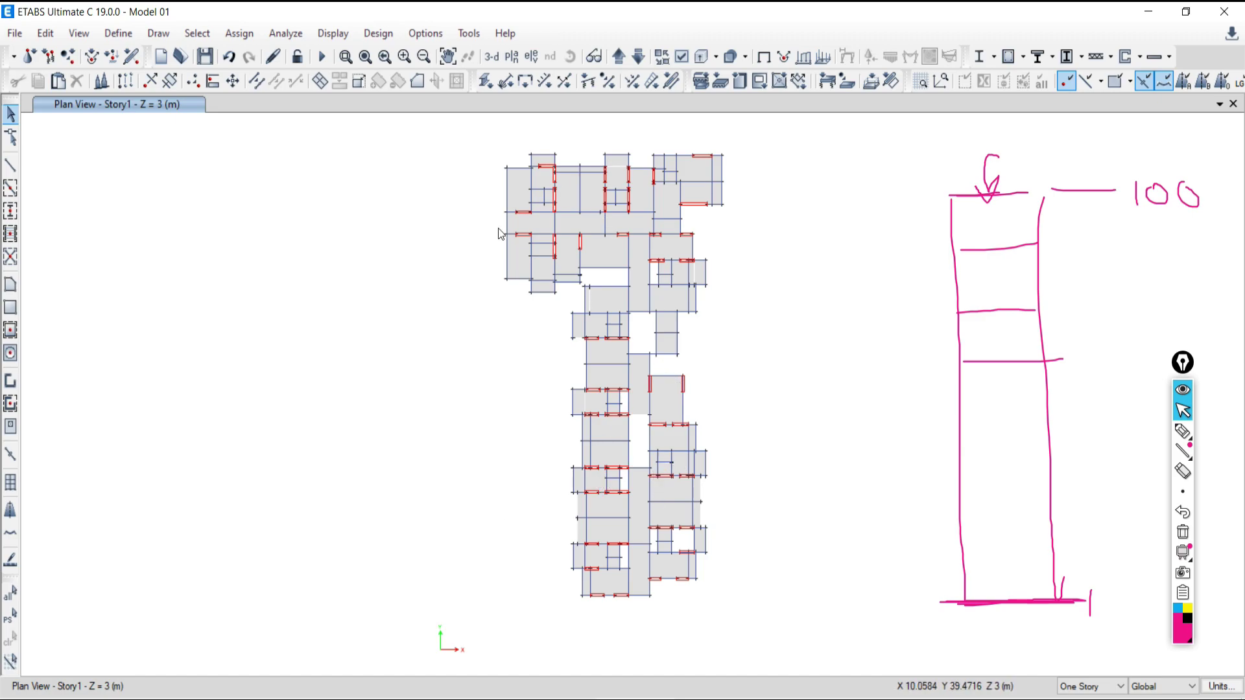
Step: Underline the story name in the plan view title with the annotation pen
left_click(1199, 436)
left_click_drag(108, 117, 136, 121)
left_click(1183, 412)
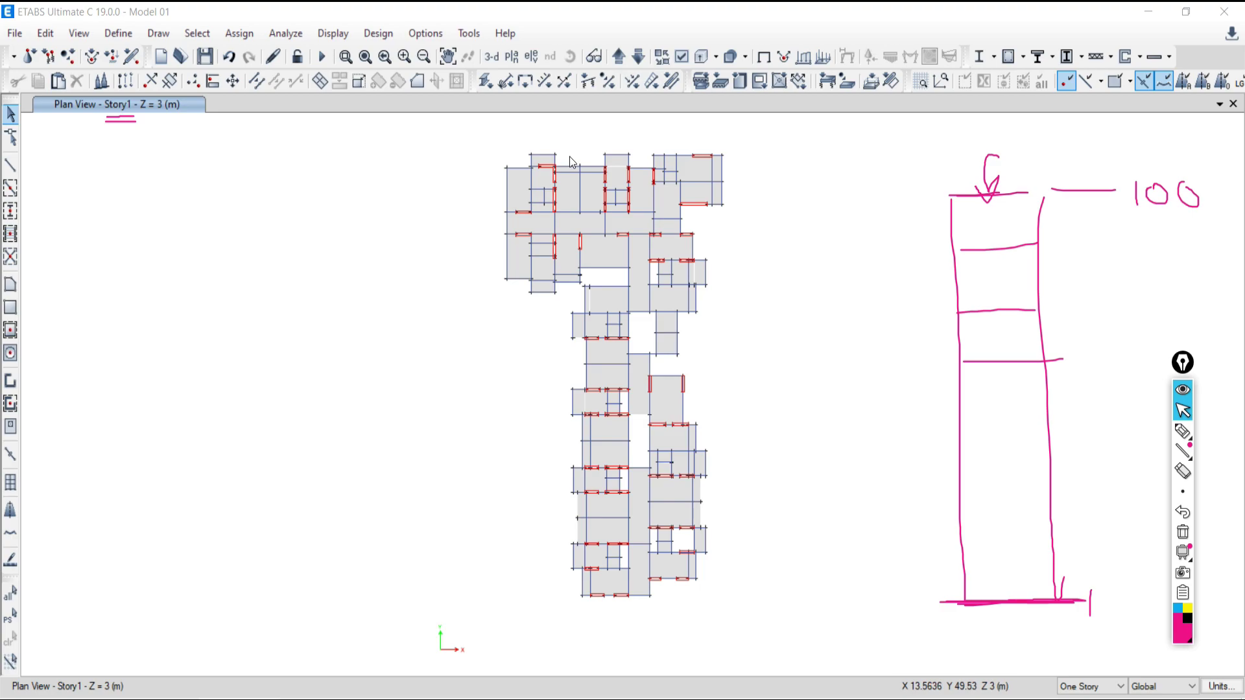
Step: Change the displayed plan view to Story2
left_click(510, 58)
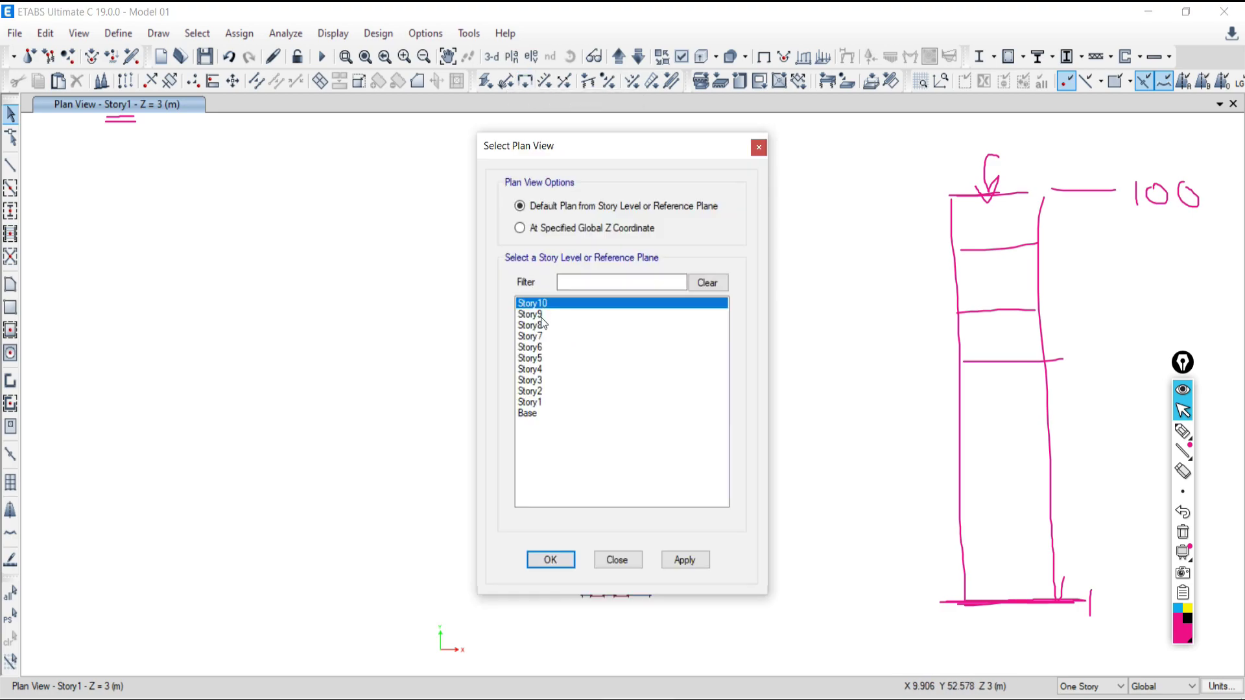
left_click(531, 392)
left_click(684, 559)
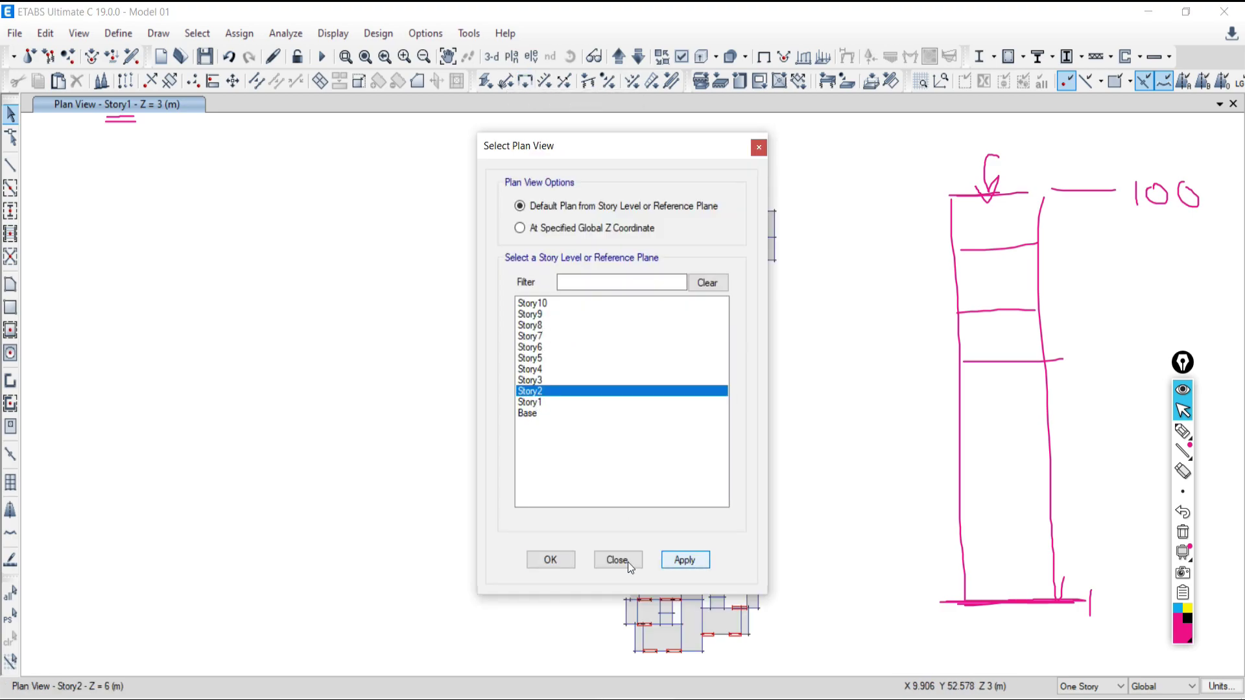
left_click(619, 560)
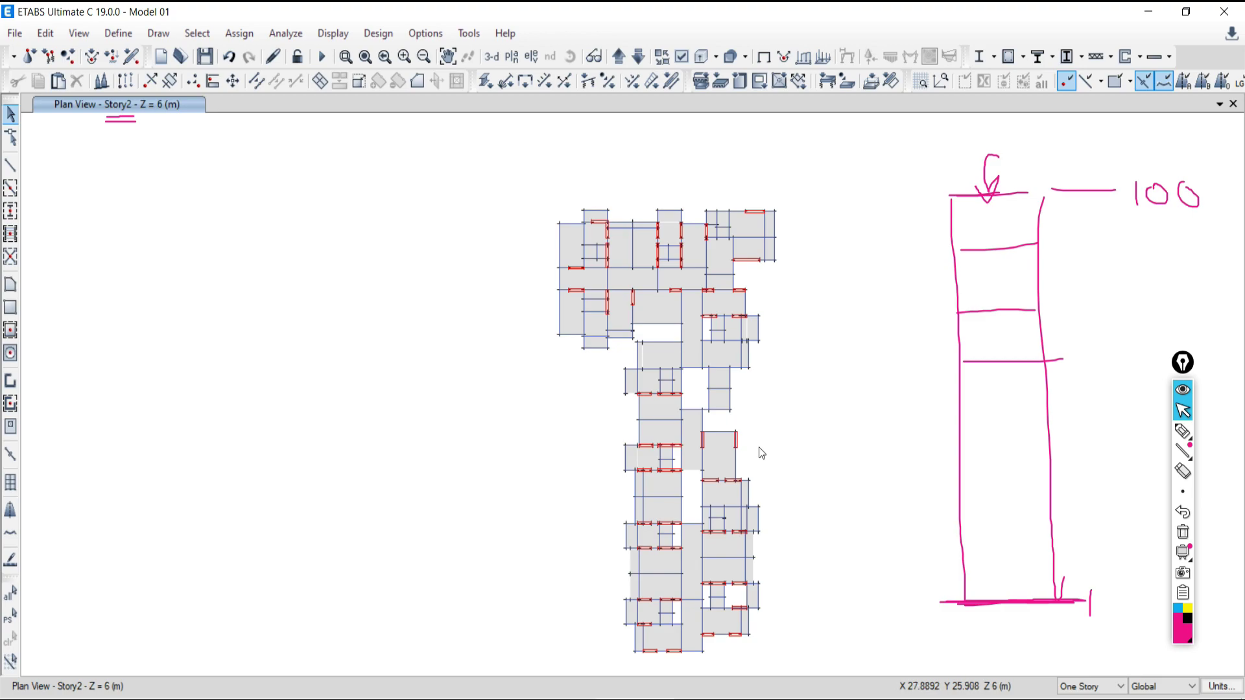
Step: Move the plan view up story by story to Story5, and back down to Story1
left_click(617, 57)
left_click(619, 58)
left_click(616, 58)
left_click(638, 59)
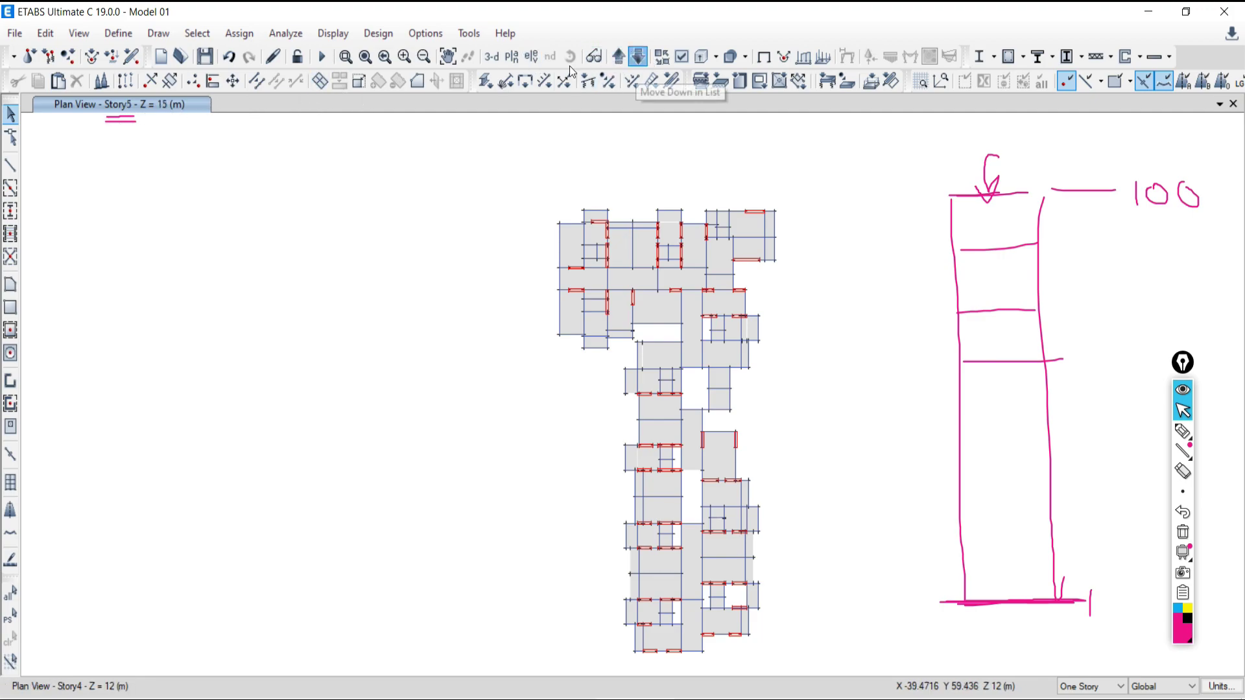
left_click(638, 59)
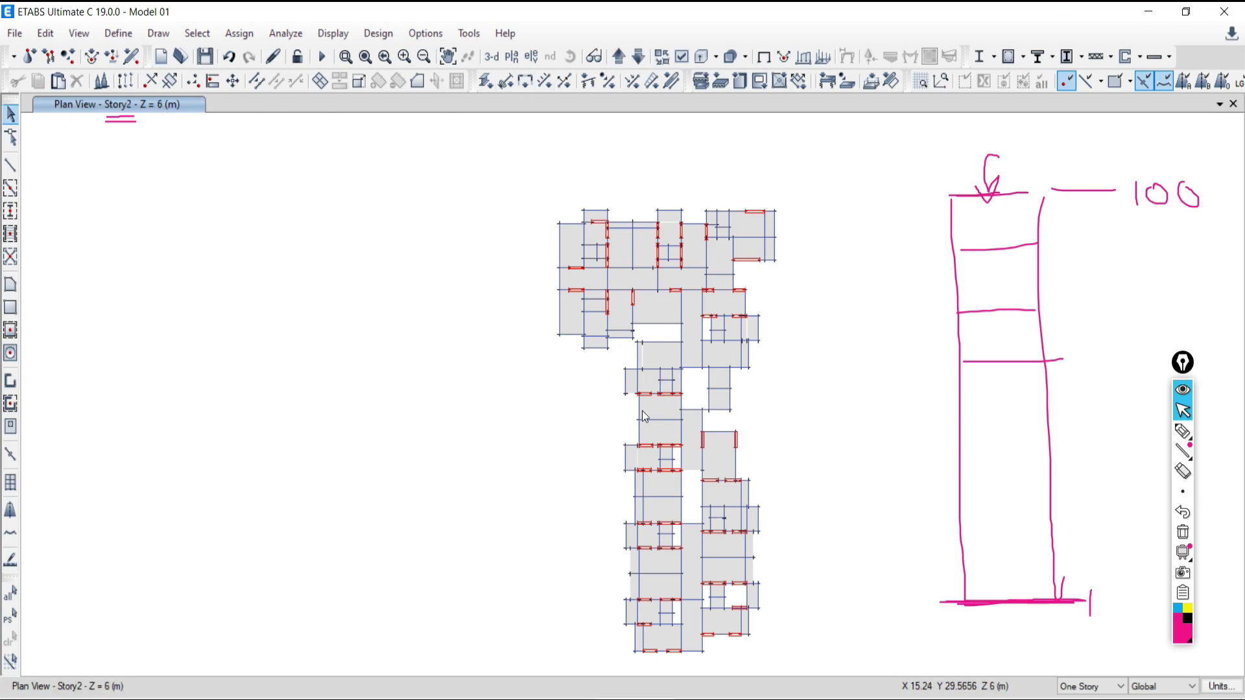
left_click(637, 57)
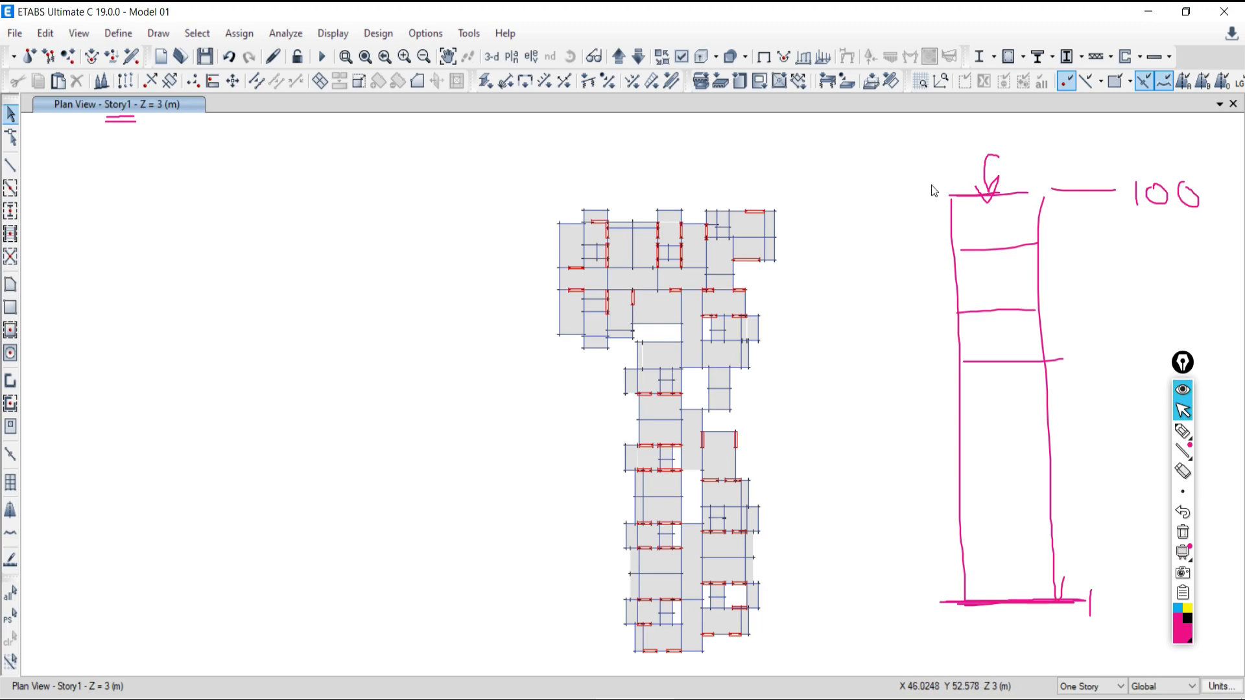
Step: Step the plan view upward through the stories from Story1 to Story10
left_click(619, 57)
left_click(619, 57)
left_click(619, 57)
left_click(619, 57)
left_click(619, 57)
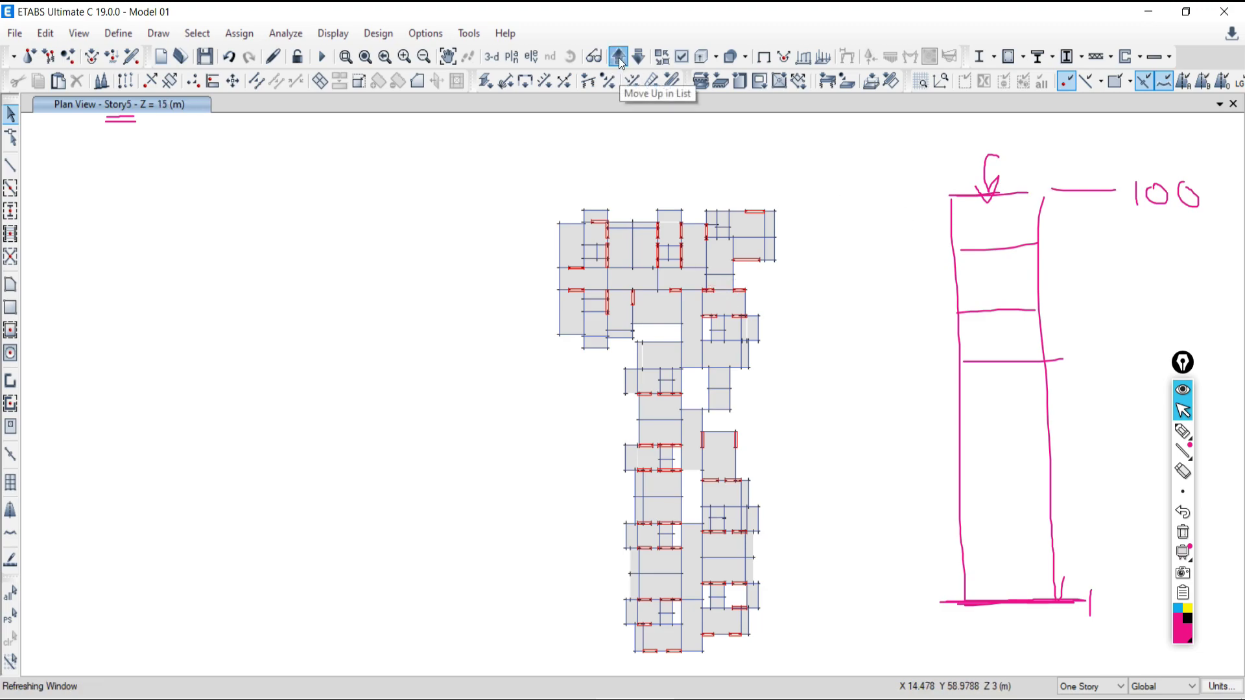
left_click(619, 57)
left_click(619, 57)
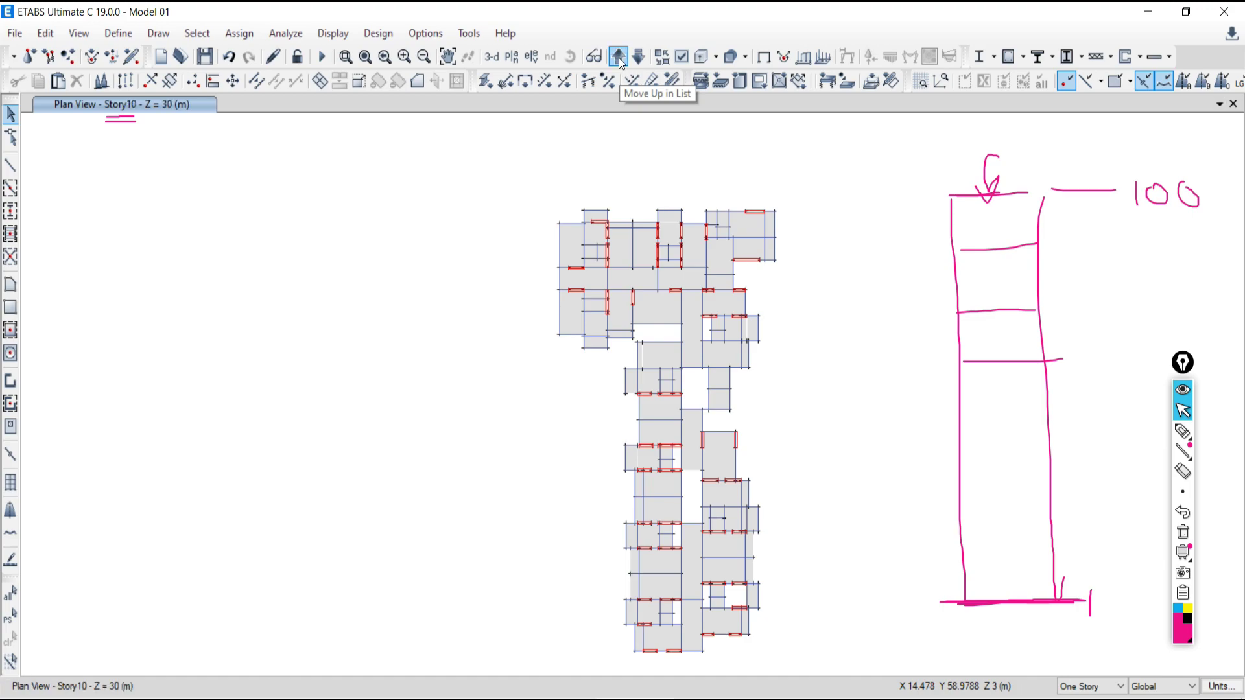
Step: Step the plan view downward through the stories from Story10 to Story1
left_click(639, 57)
left_click(640, 57)
left_click(639, 57)
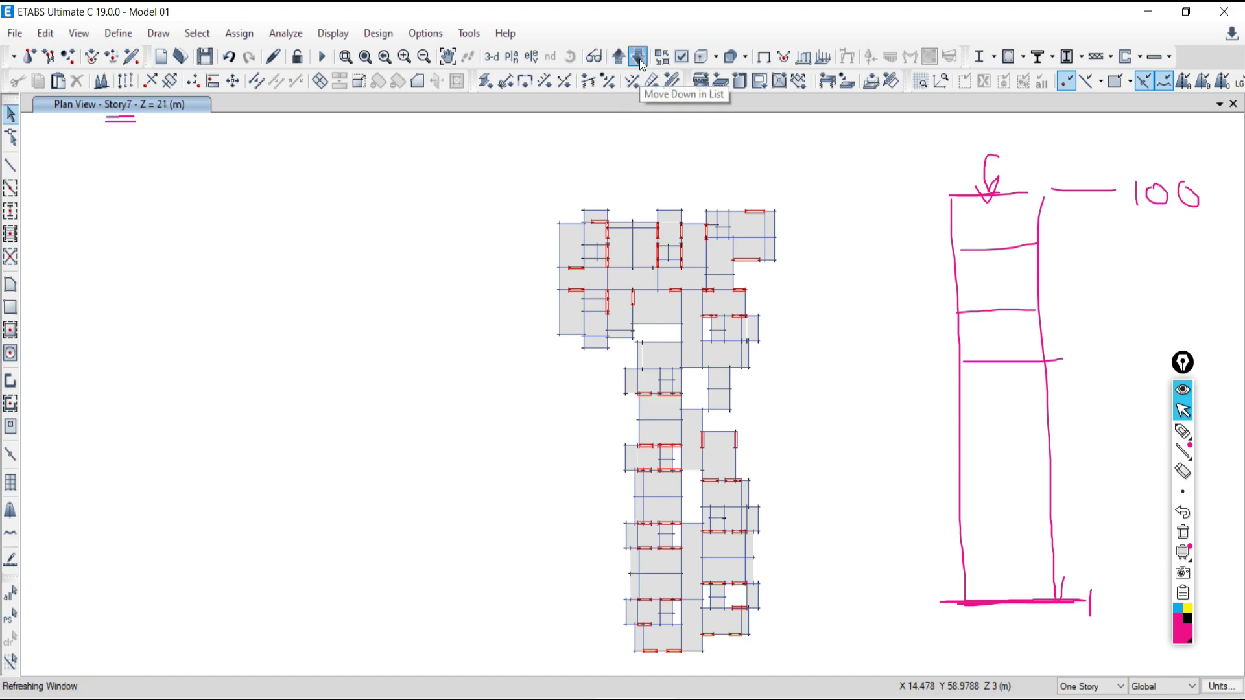
left_click(640, 57)
left_click(640, 57)
left_click(639, 57)
left_click(640, 57)
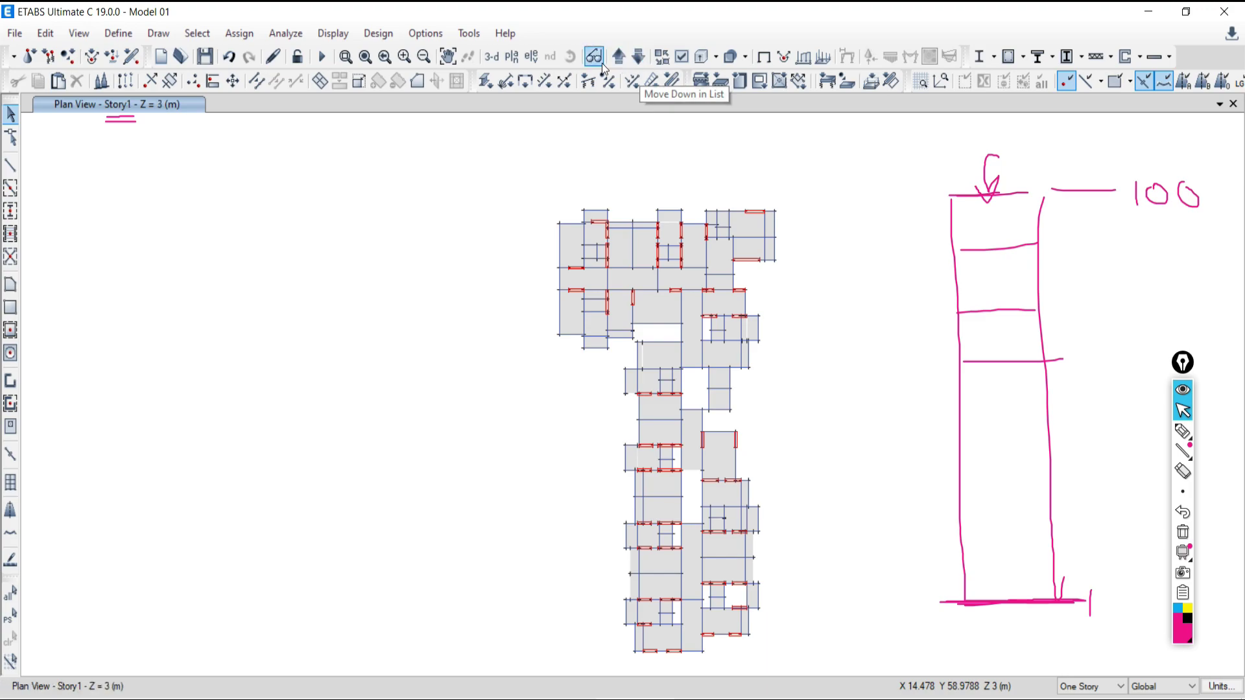
Step: Choose Story9 as the displayed plan view
left_click(511, 57)
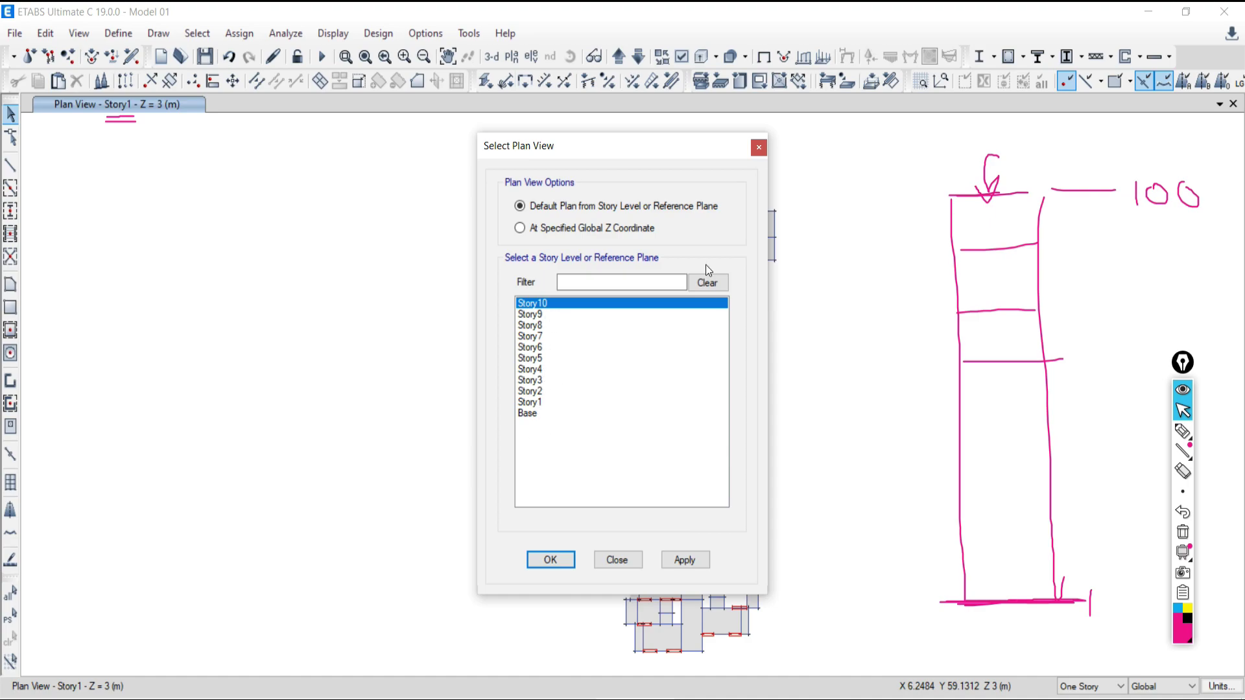
left_click(530, 315)
left_click(686, 562)
left_click(617, 560)
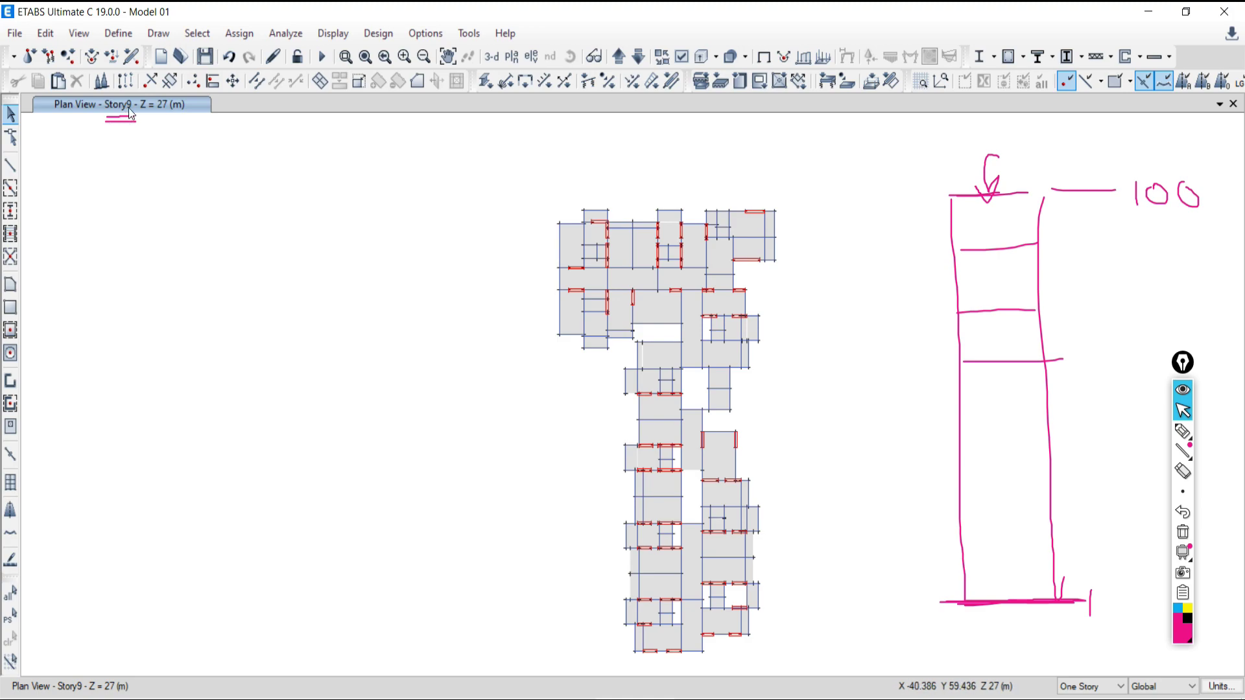
Step: Glance at the Google Meet window, return to ETABS, and clear all pen annotations from the Story9 plan
key("alt+Tab")
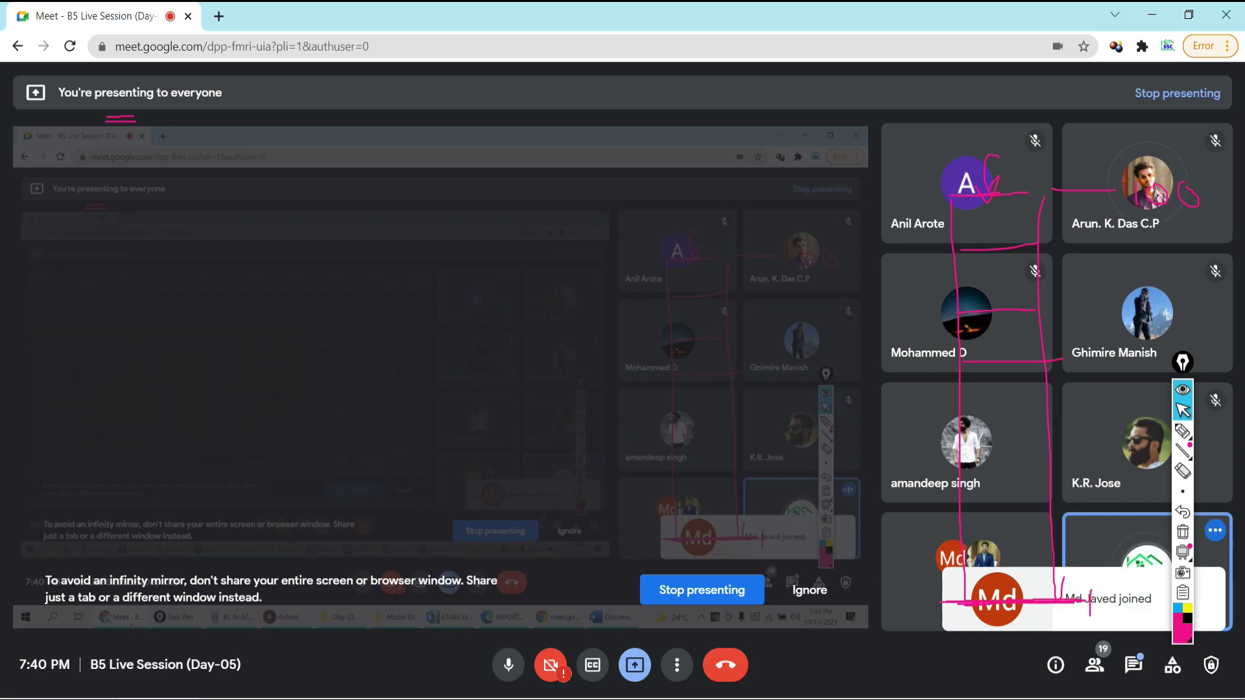
key("ctrl+shift+b")
key("ctrl+shift+b")
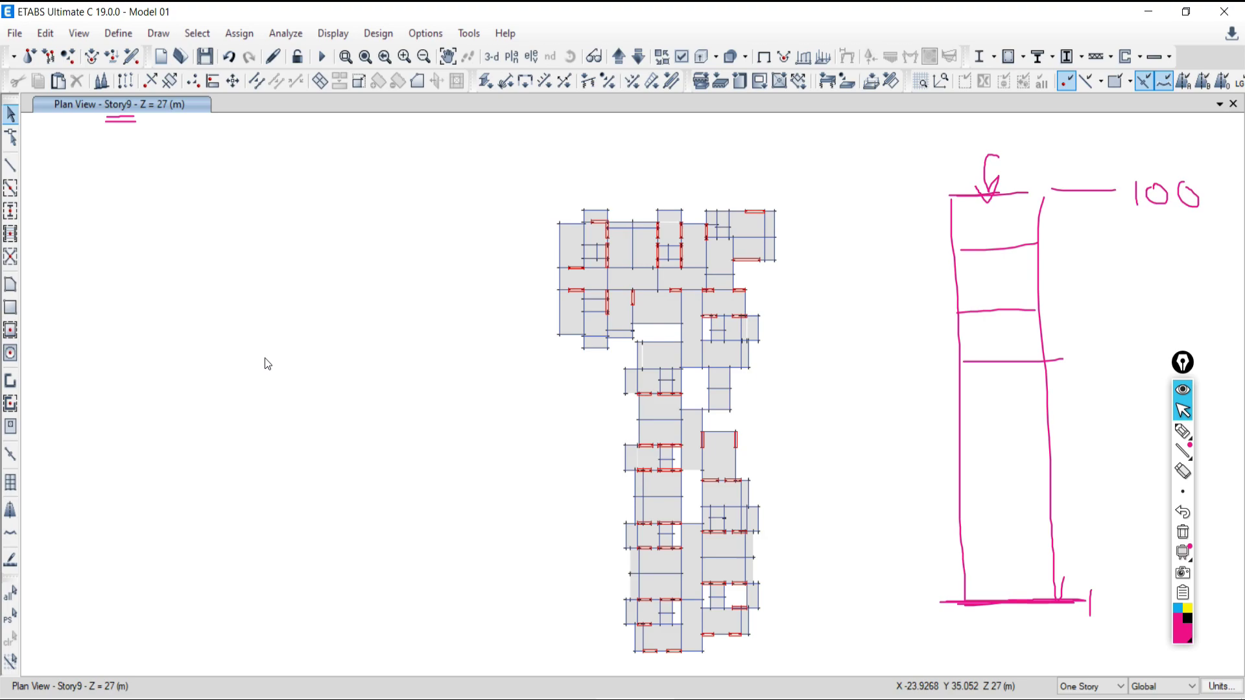
left_click(1182, 532)
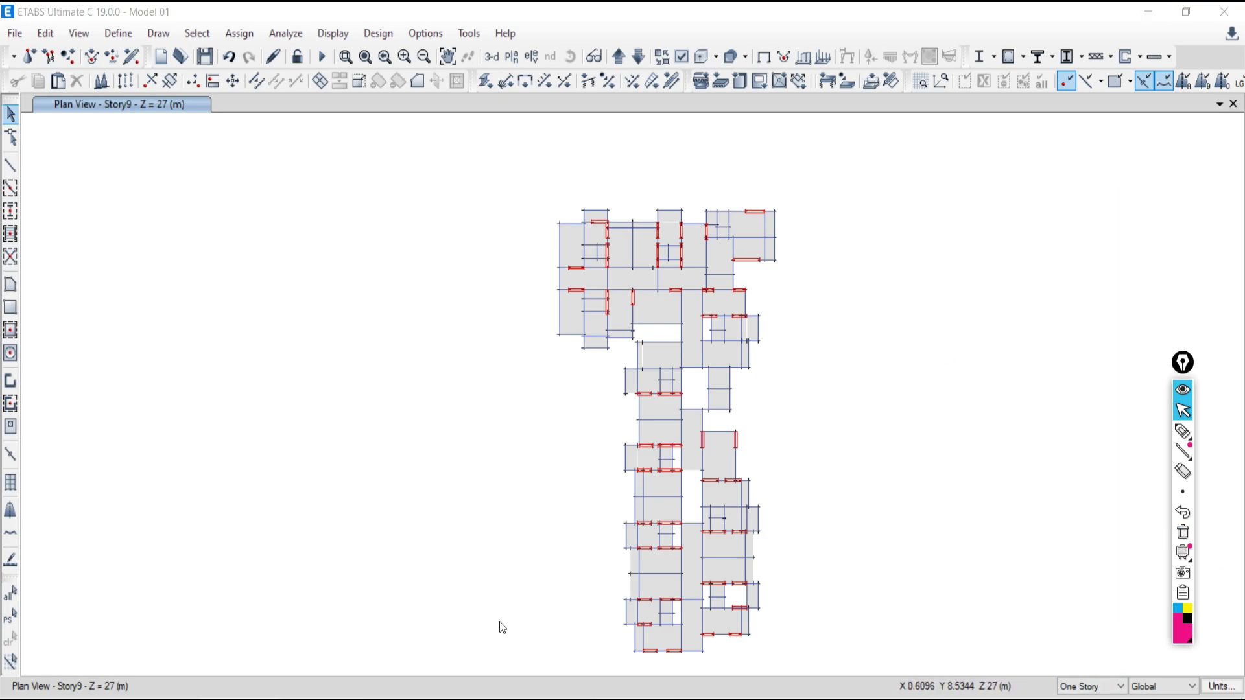
middle_click_drag(564, 503, 539, 466)
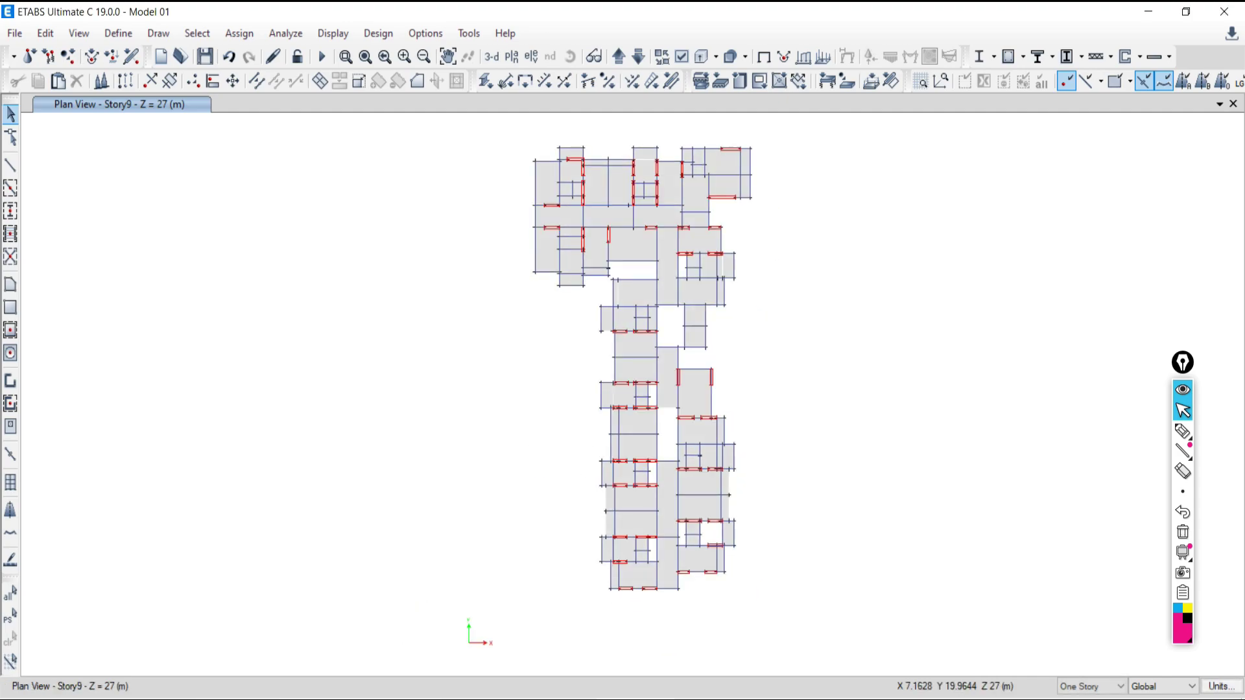
Step: Switch to the Word document, find the first Story9 warning, and highlight its first beam label, B8
key("alt+Tab")
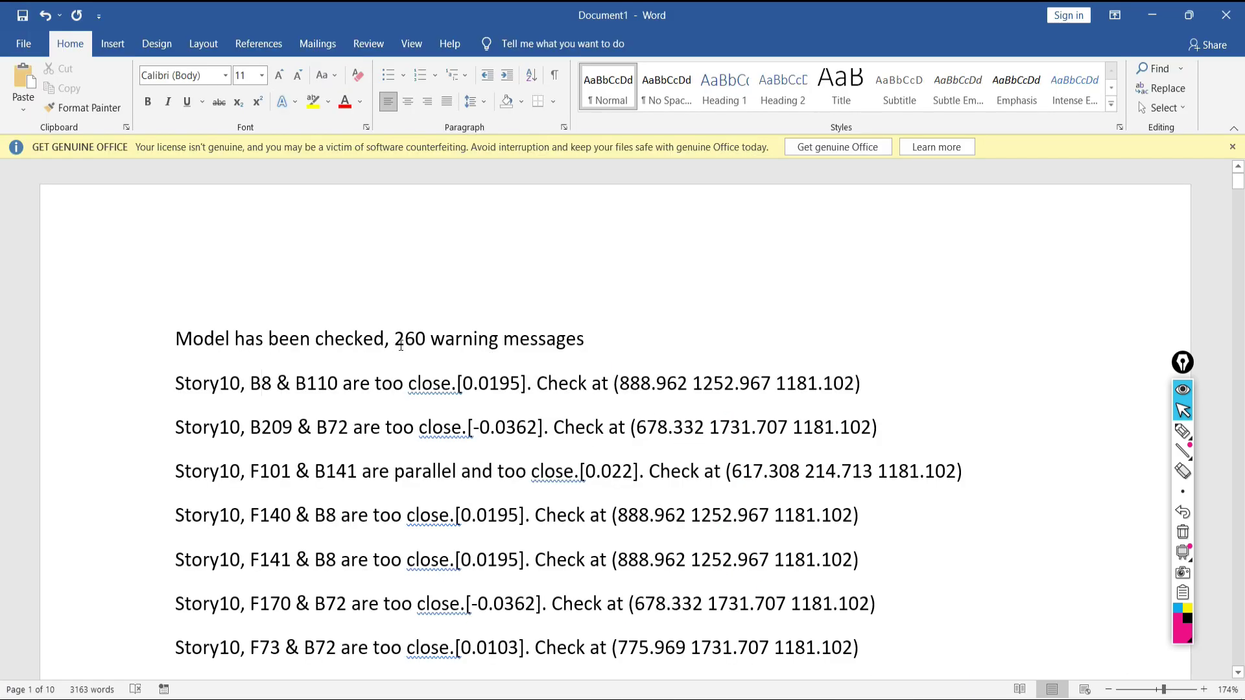
left_click_drag(397, 338, 416, 340)
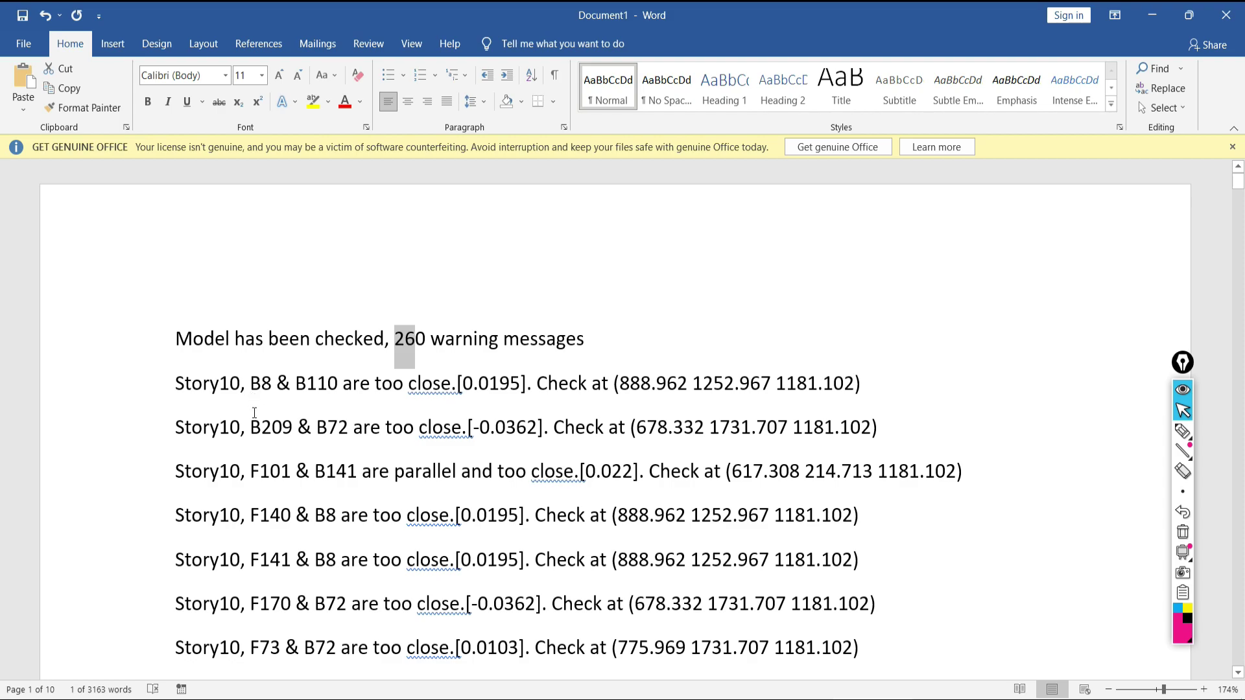
scroll(258, 413, "down", 1)
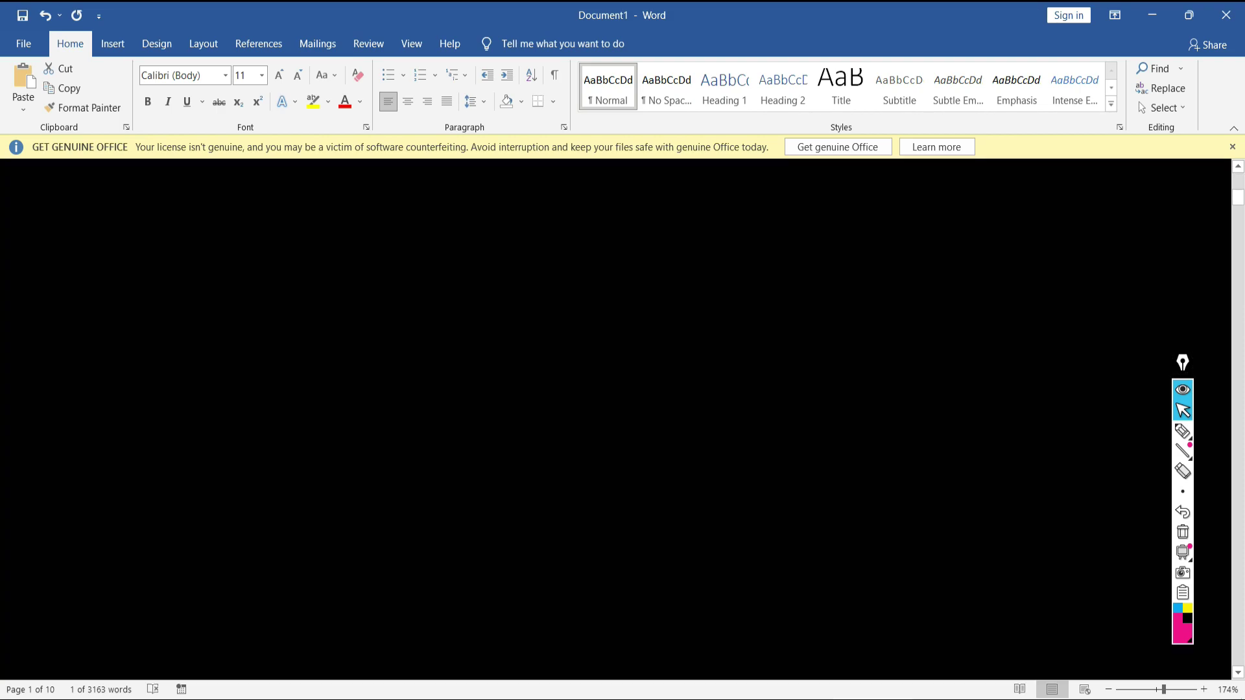
scroll(204, 300, "down", 3)
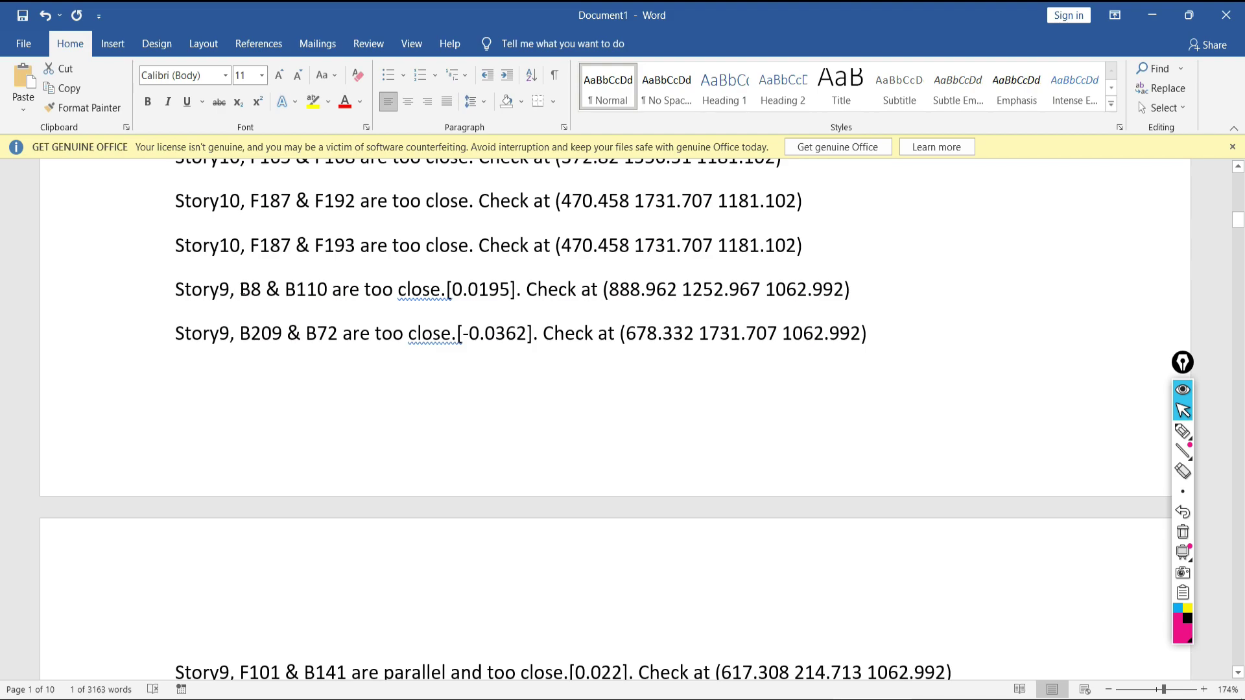
double_click(243, 289)
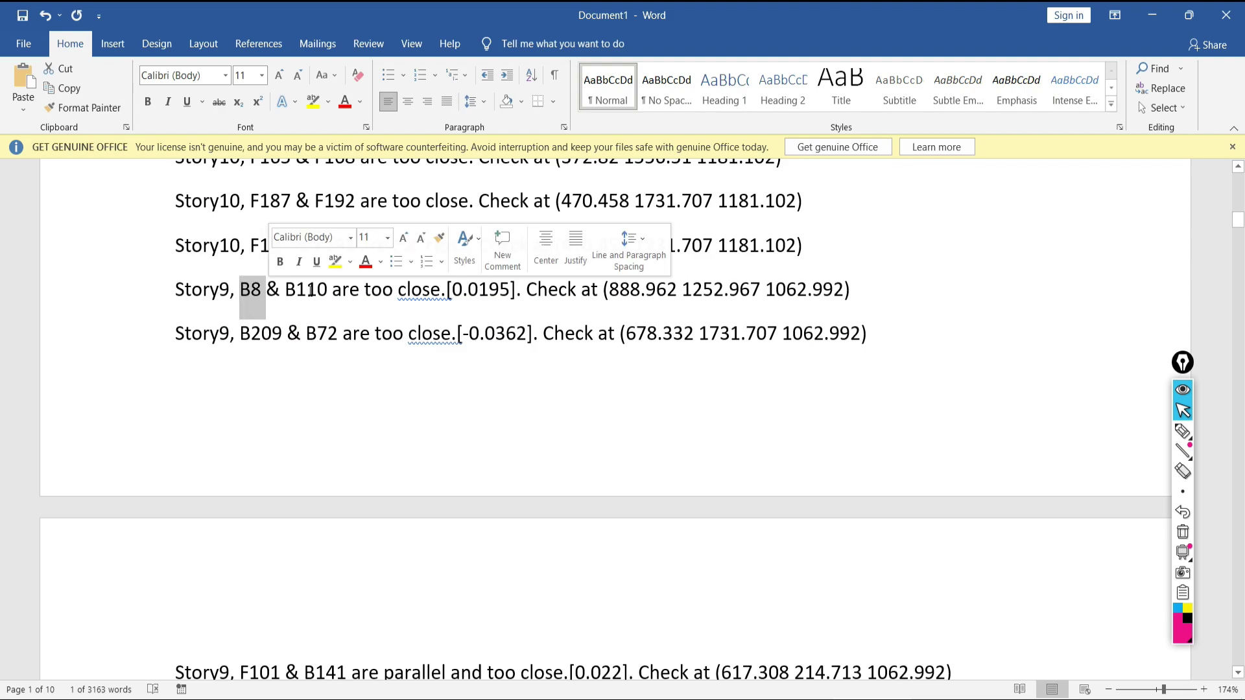
Step: Highlight label B110 in the Story9 warning, and find and highlight the same pair, B8 and B110, in the Story8 warning
left_click_drag(296, 289, 317, 289)
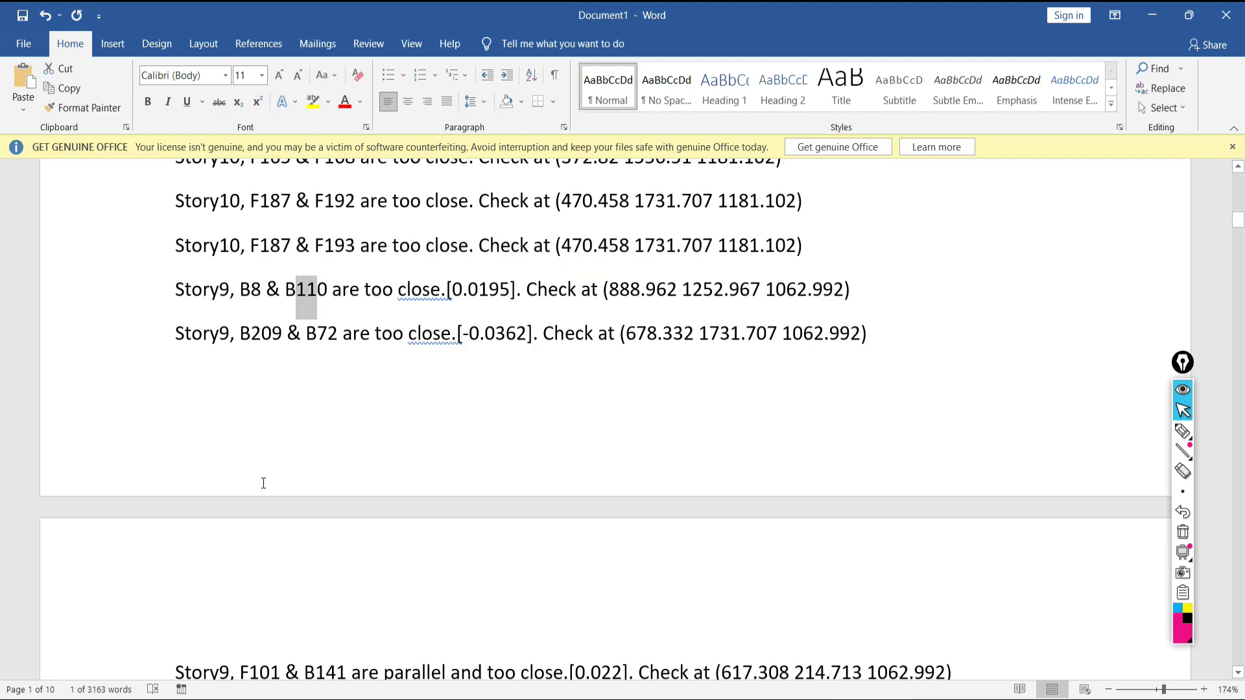
scroll(264, 483, "down", 3)
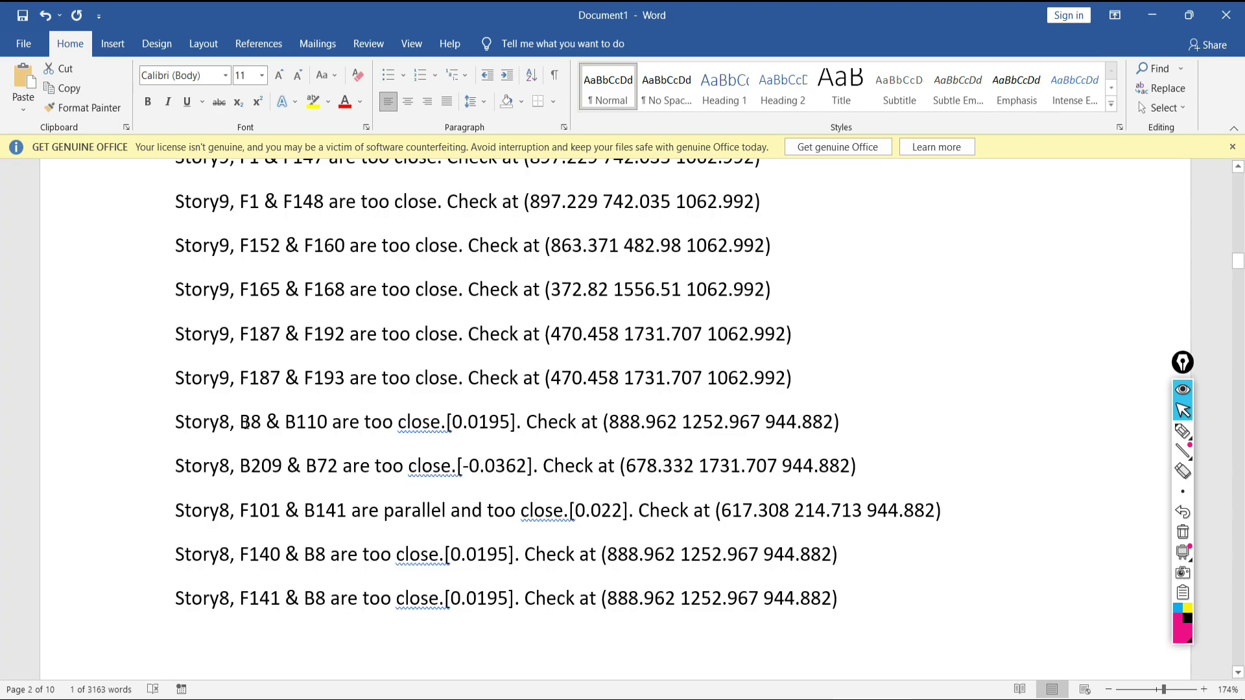
double_click(243, 421)
left_click_drag(285, 421, 327, 421)
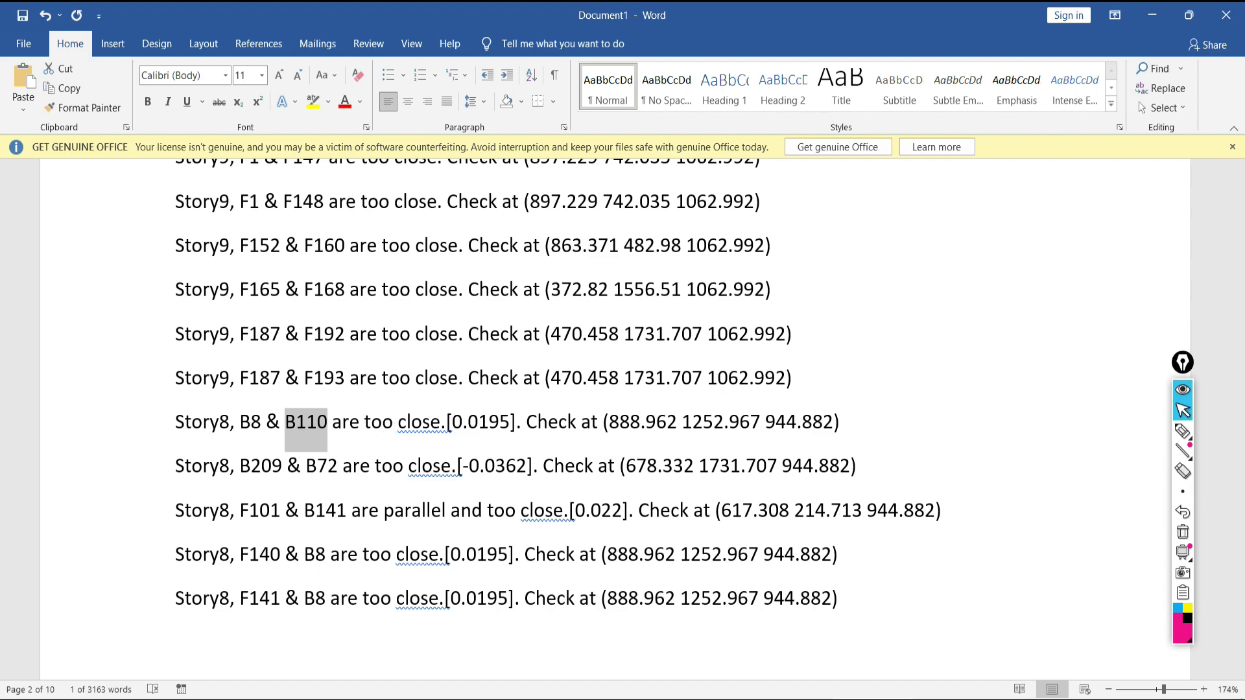
Step: Switch to ETABS and look over the Story9 plan for the beams named in the warning
key("alt+Tab")
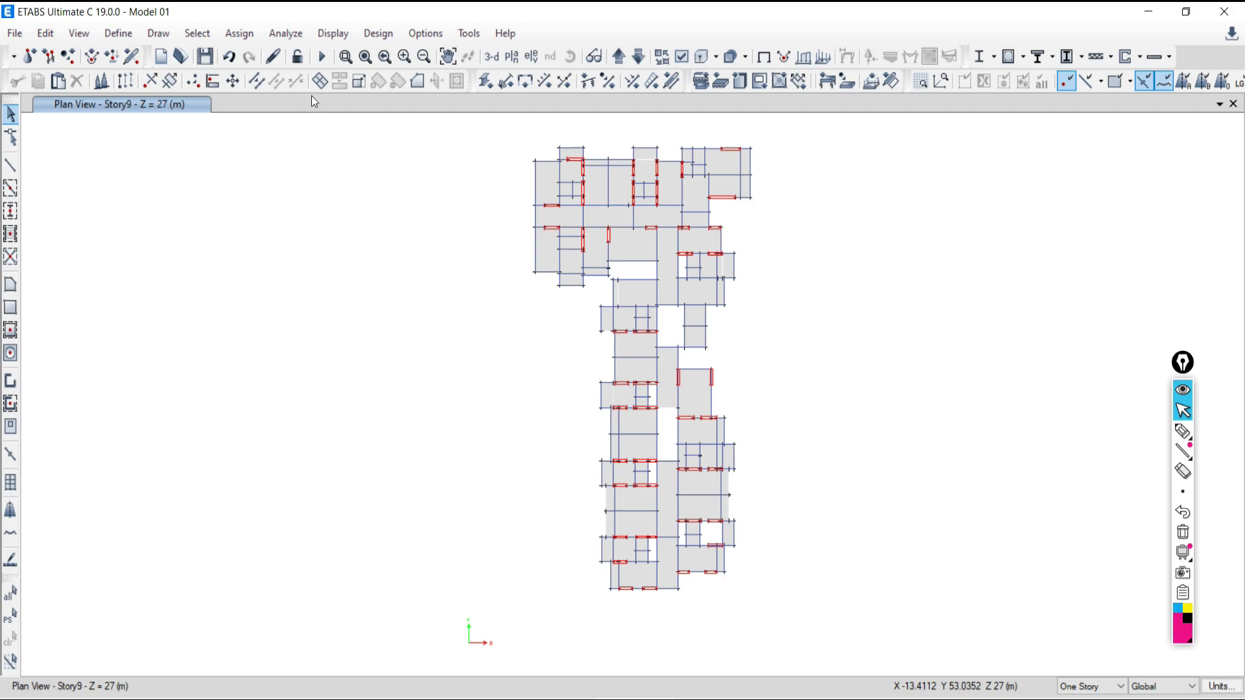
scroll(668, 500, "up", 3)
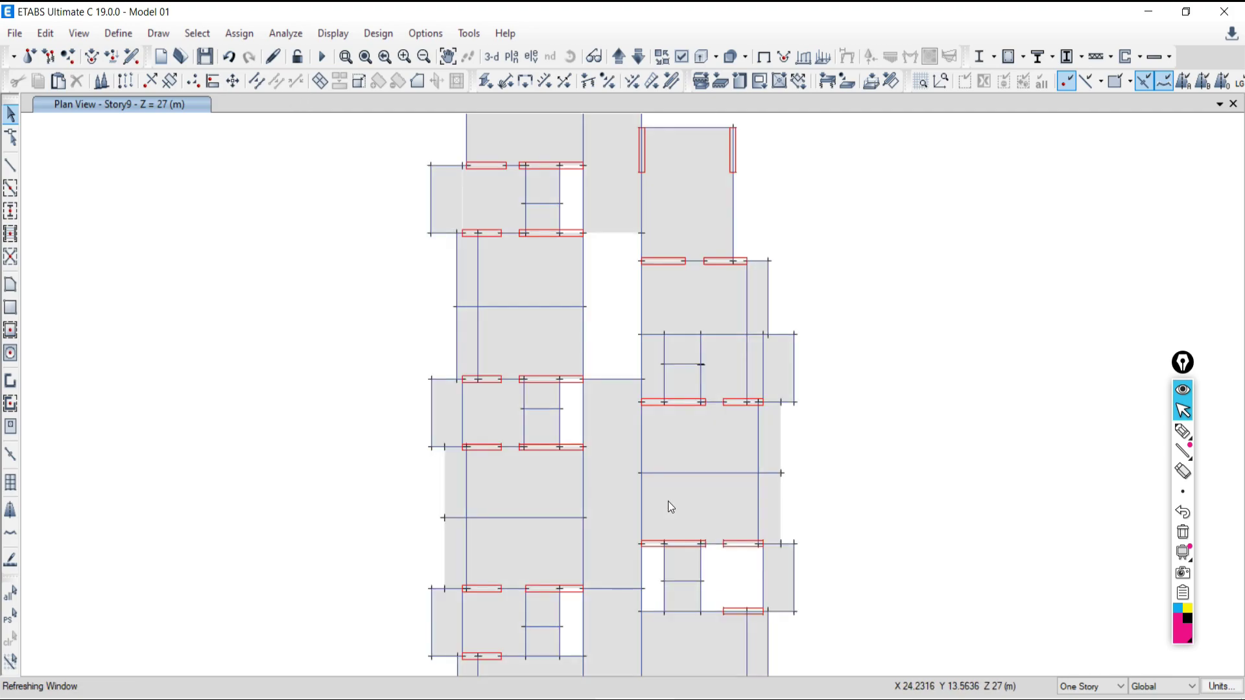
scroll(638, 475, "down", 3)
scroll(660, 488, "up", 3)
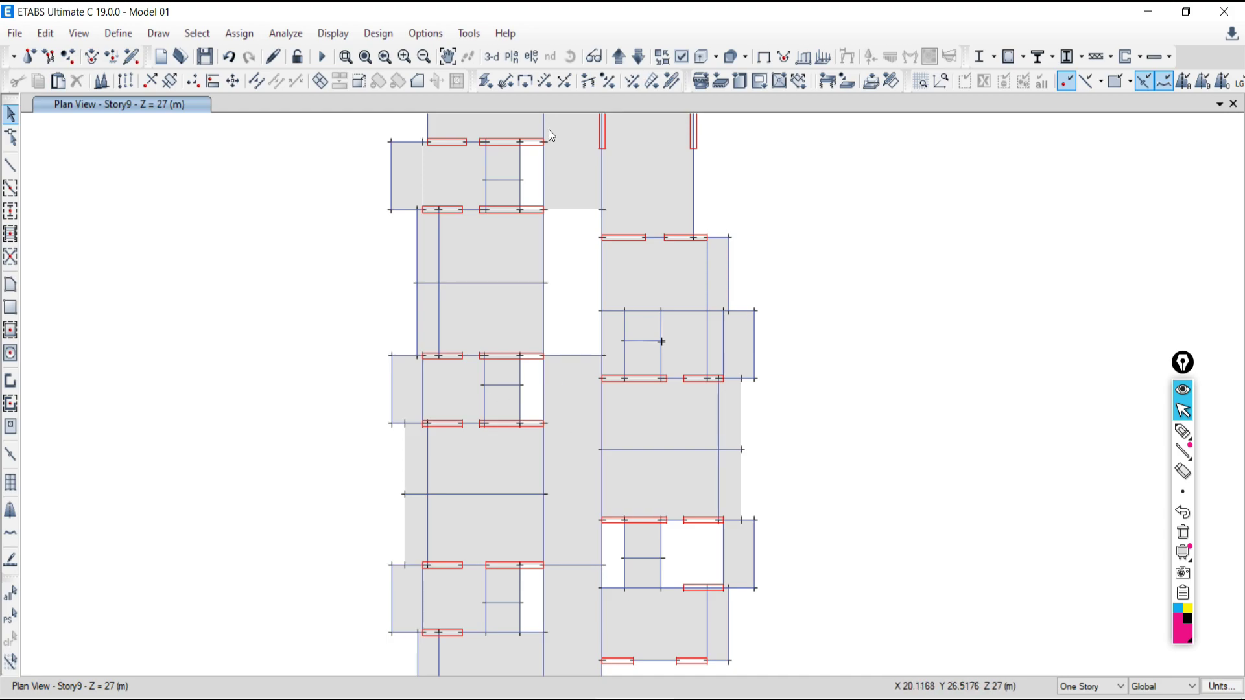
scroll(509, 252, "down", 3)
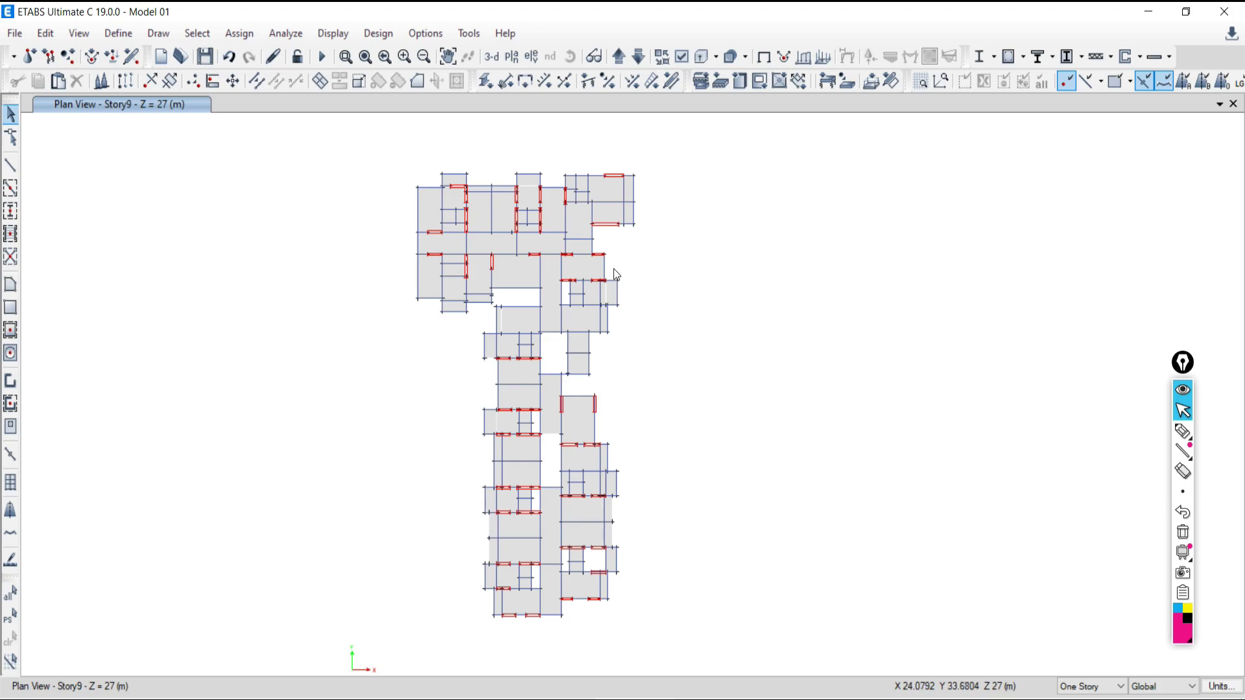
left_click(196, 35)
mouse_move(212, 57)
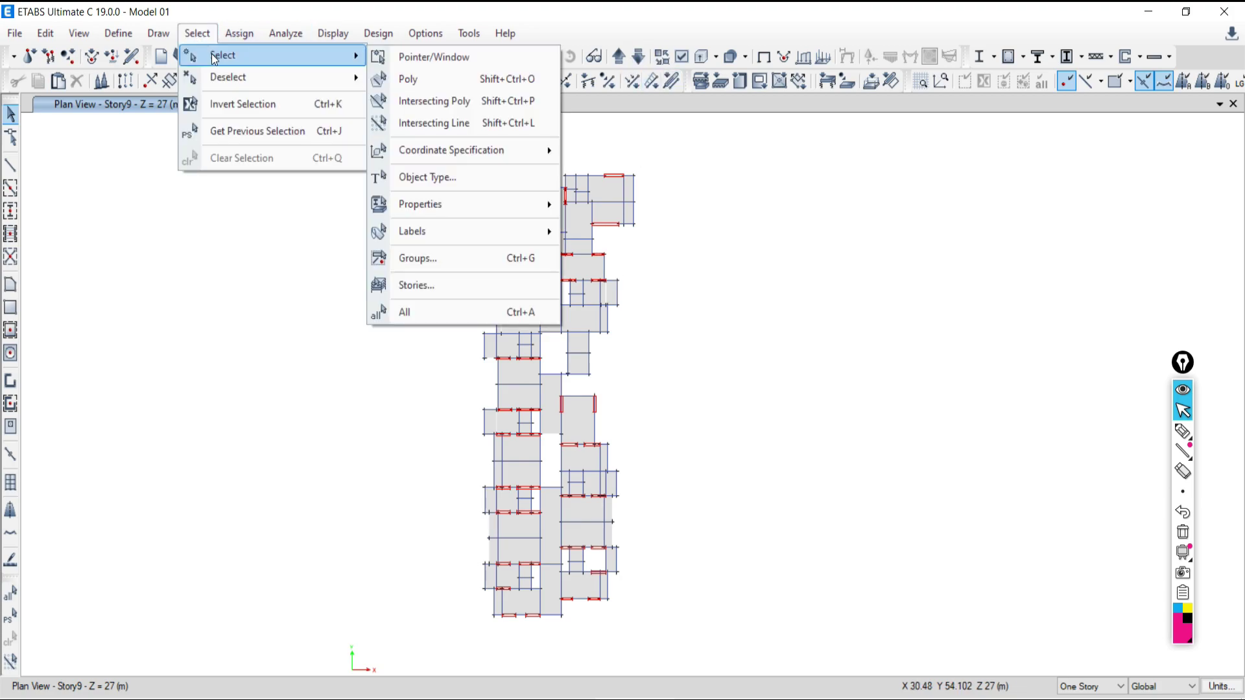
left_click_drag(158, 130, 642, 341)
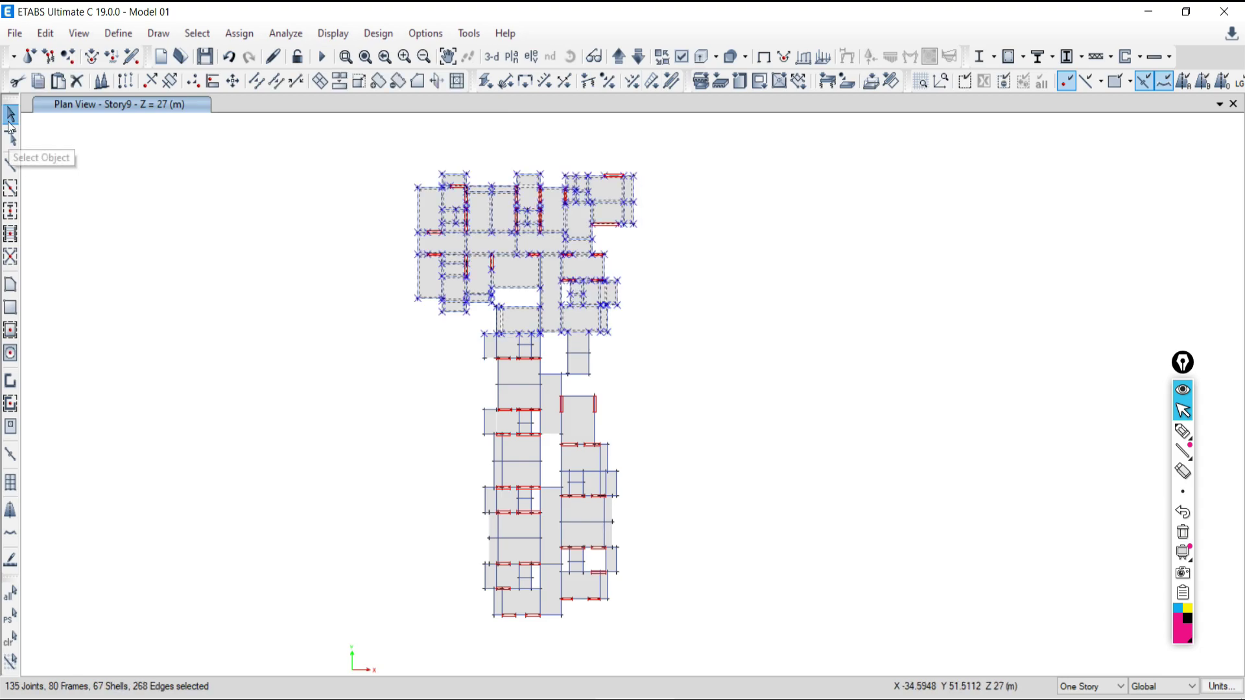
left_click(10, 639)
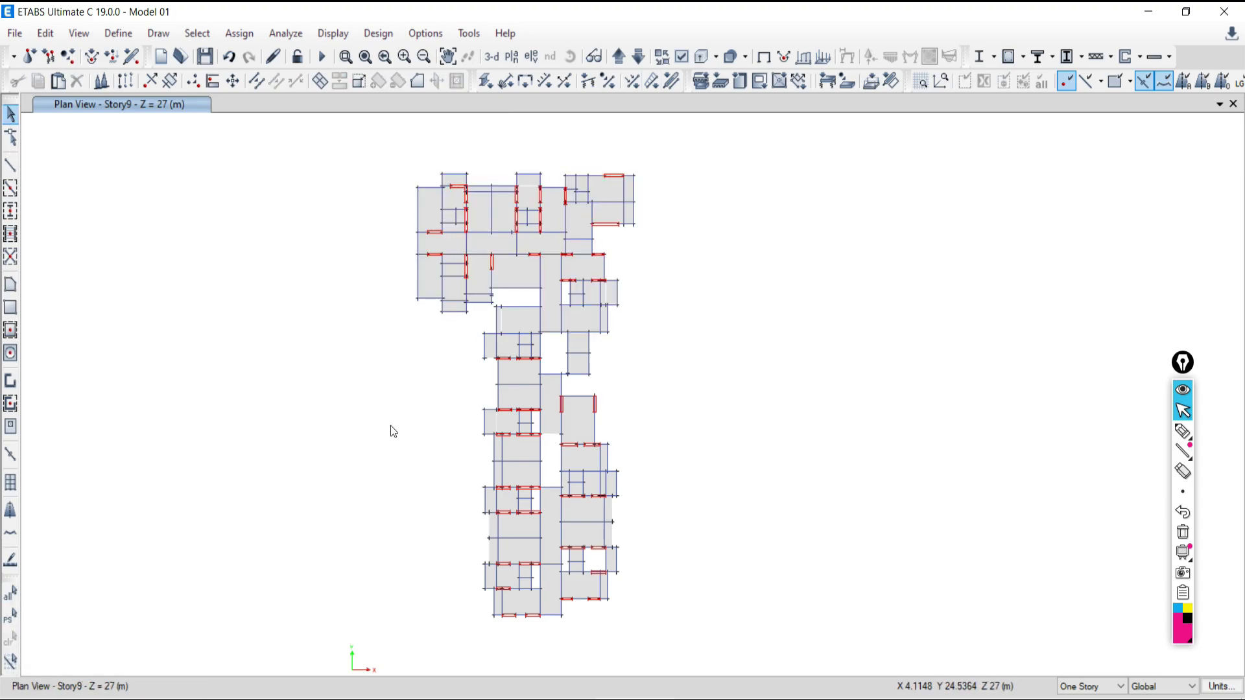
Step: Glance at the Google Meet window, return to ETABS, and open the selection of frames by label
key("alt+Tab")
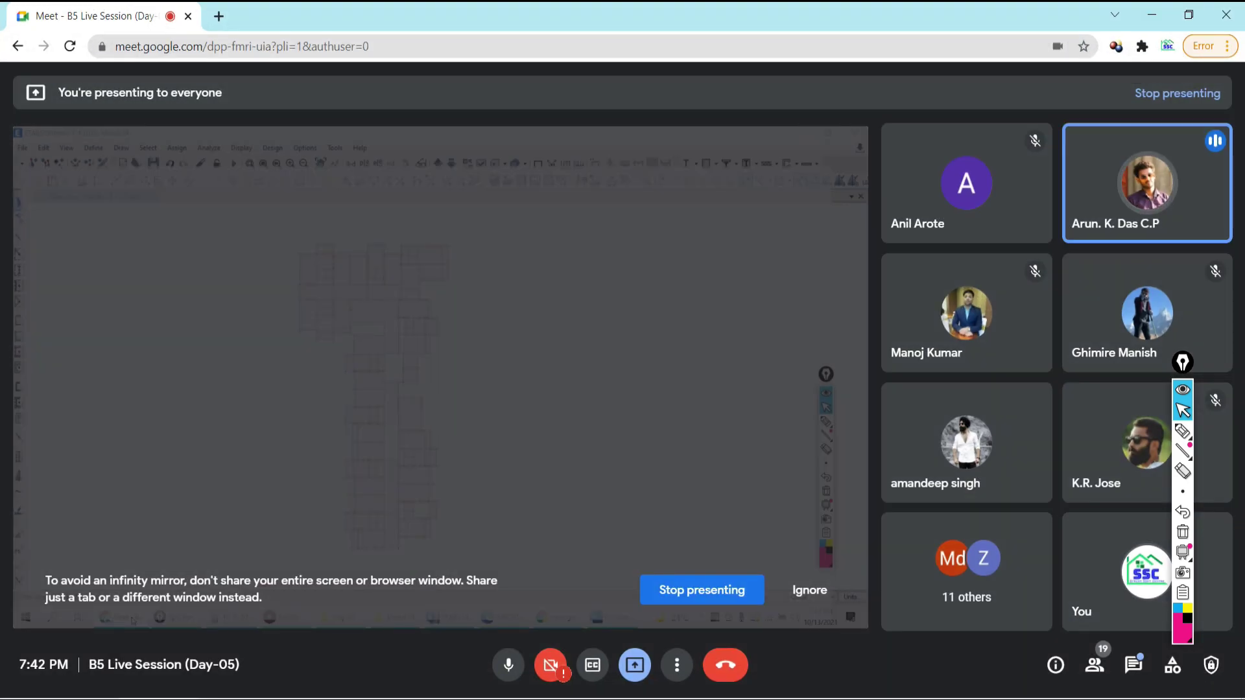
key("alt+Tab")
left_click(197, 33)
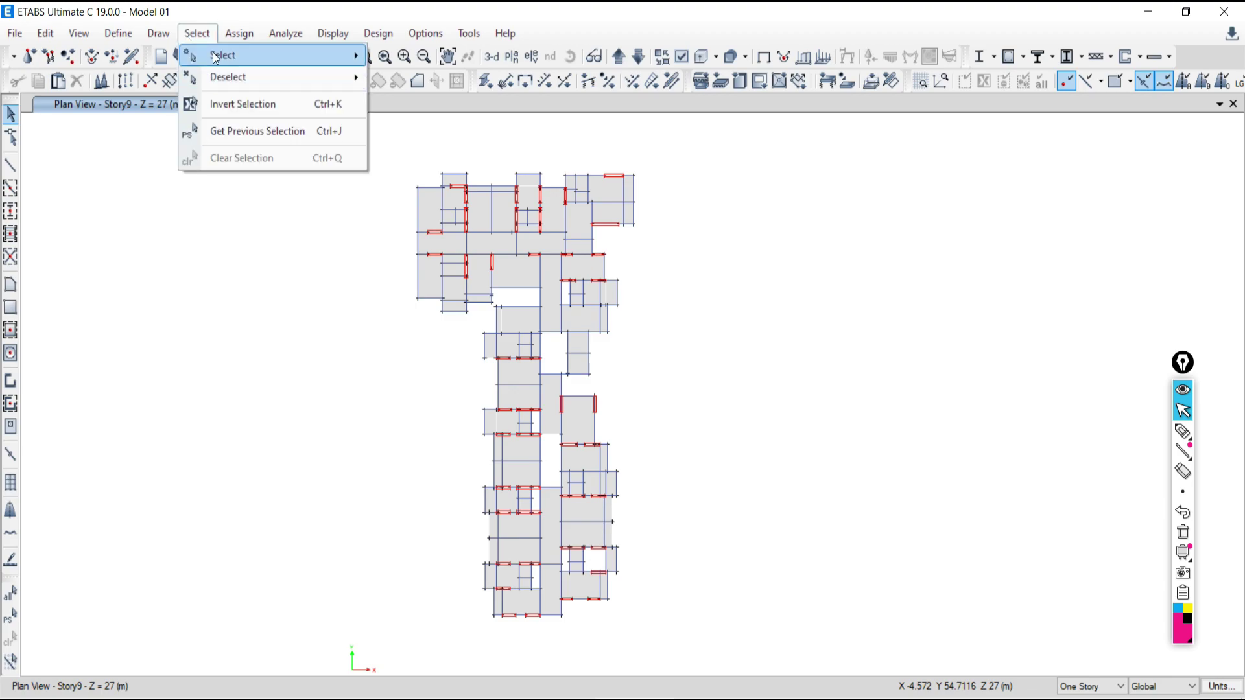
mouse_move(216, 57)
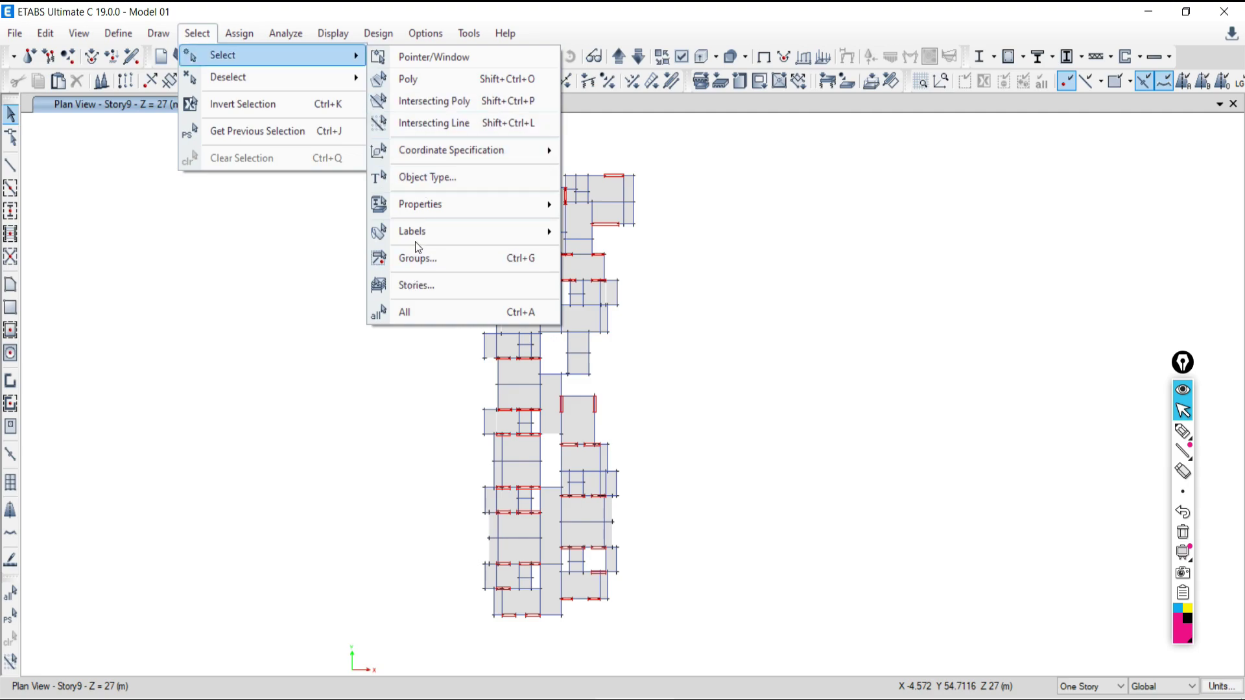
mouse_move(419, 235)
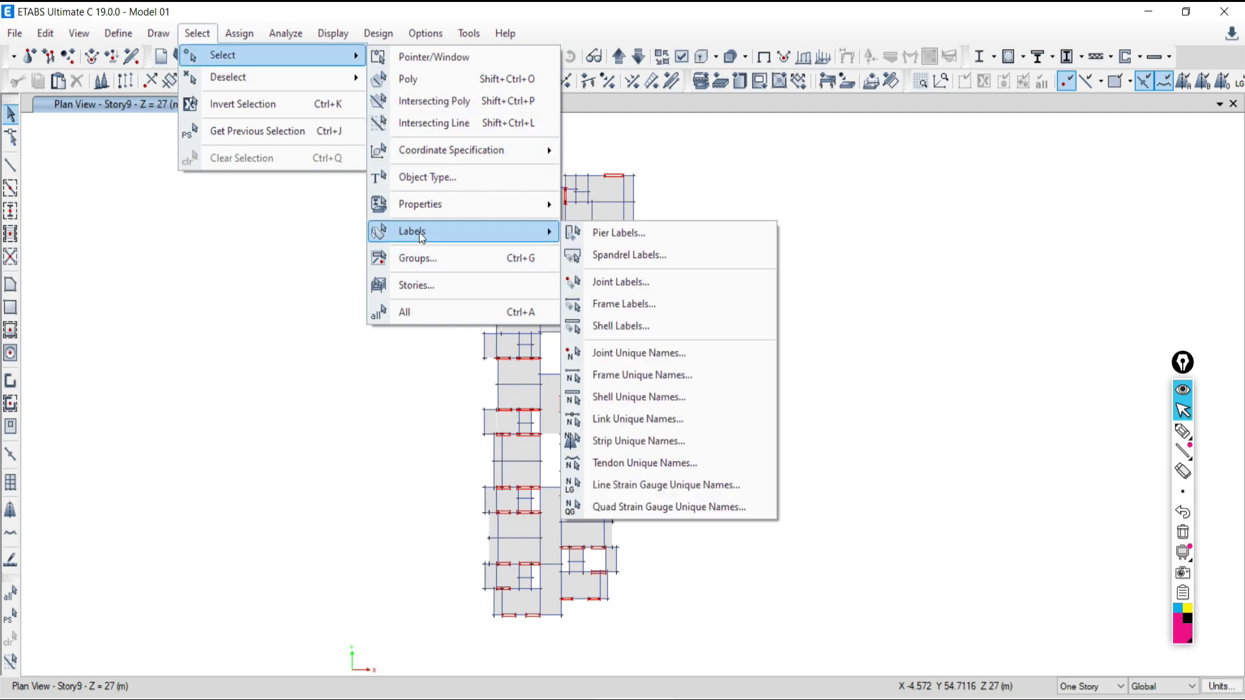
left_click(635, 305)
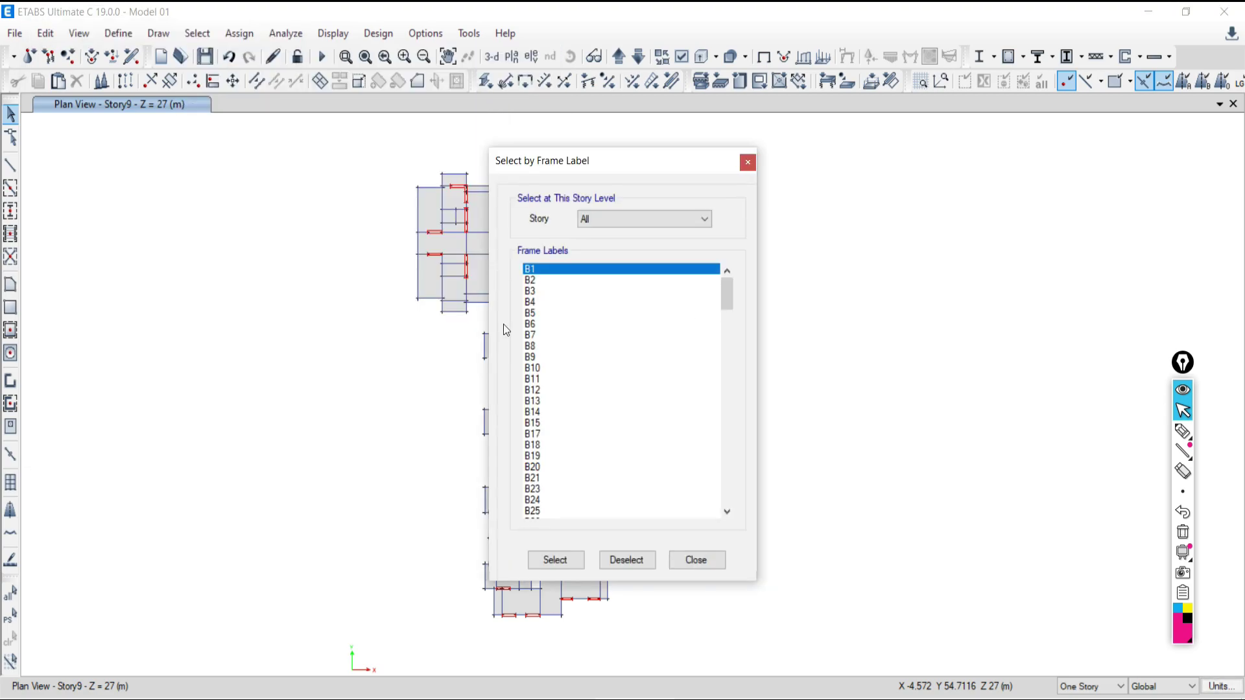
left_click(529, 348)
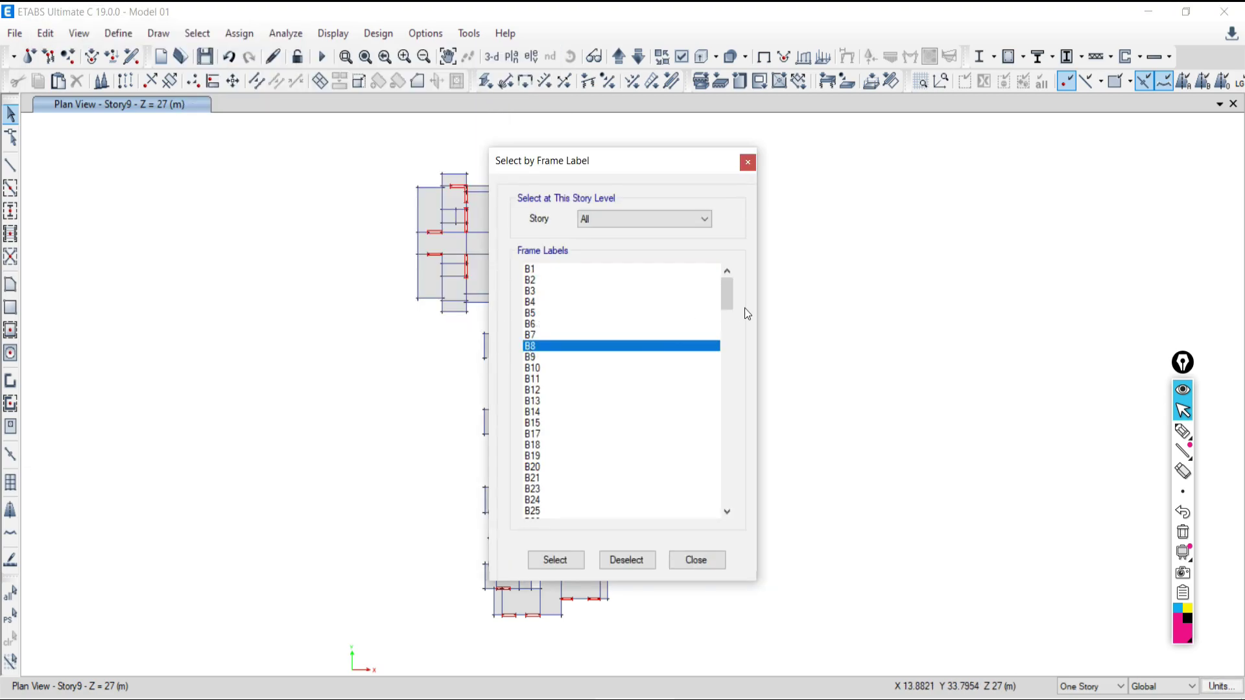
left_click_drag(719, 300, 727, 412)
left_click(540, 371)
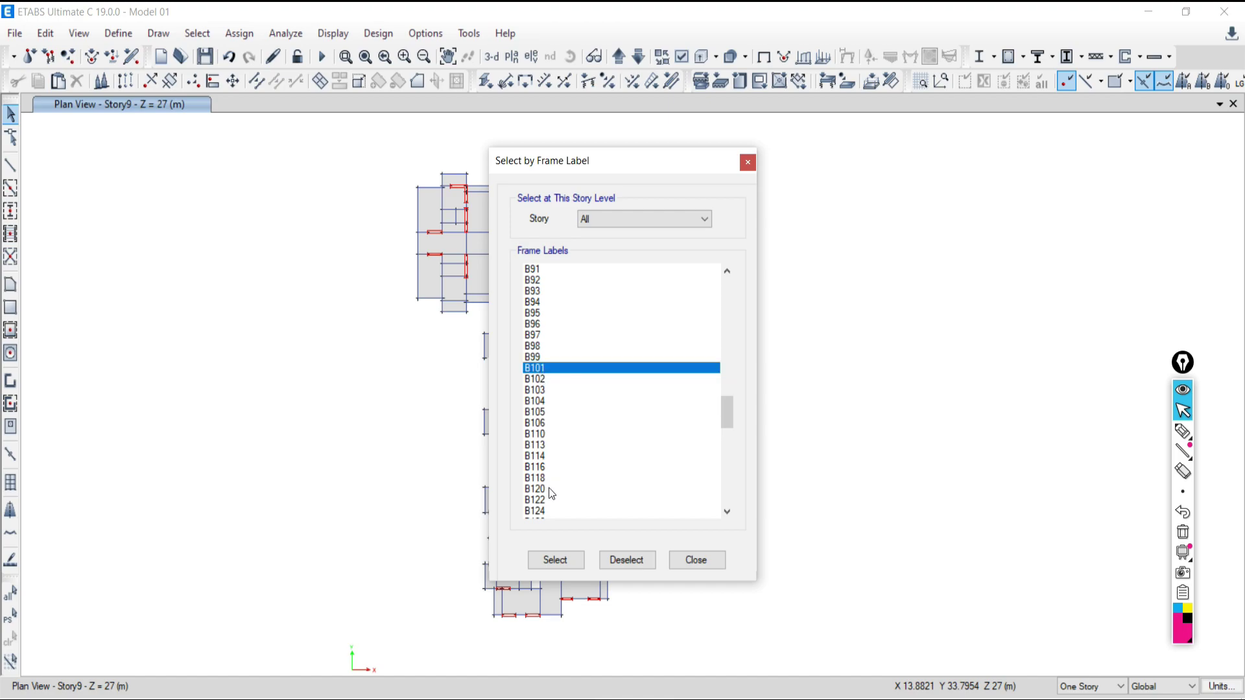
left_click(556, 560)
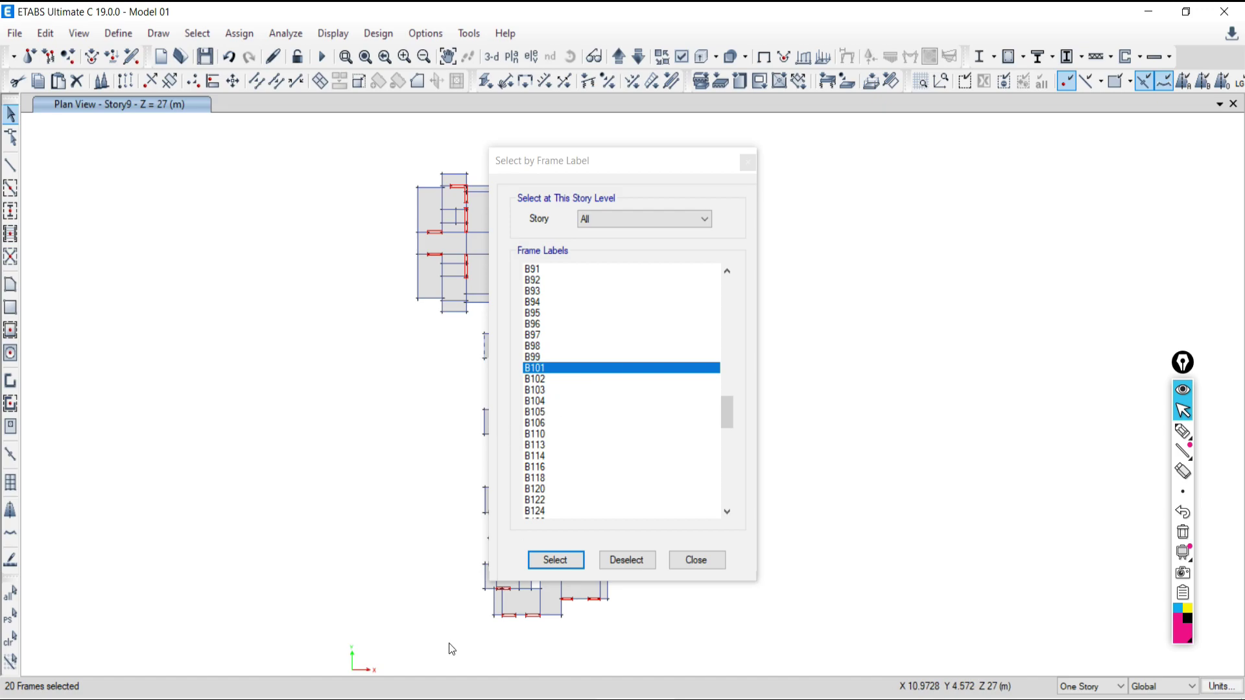
key("alt+Tab")
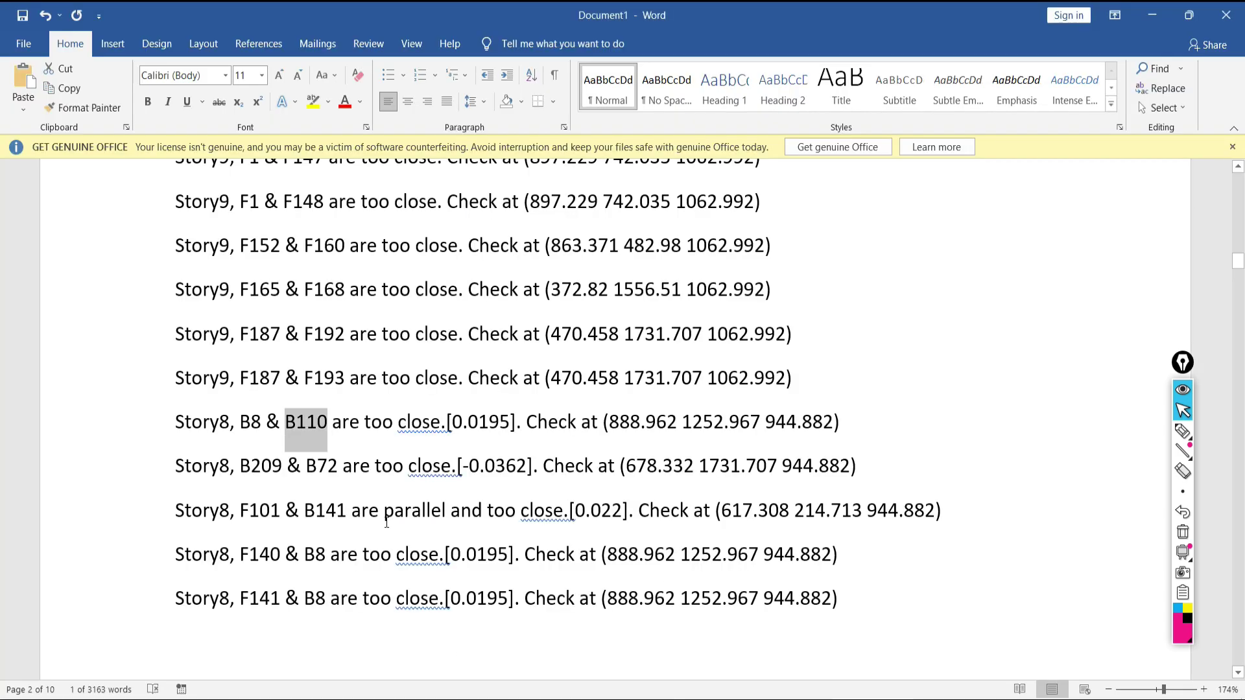
key("alt+Tab")
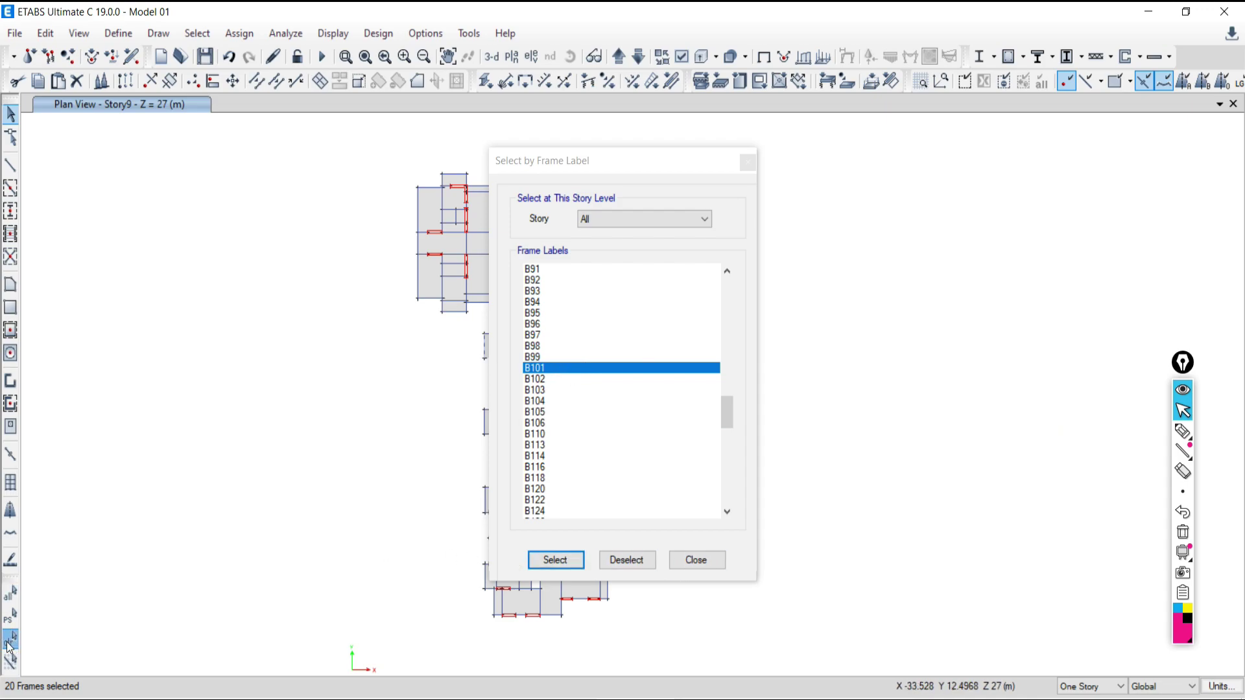
Step: Select the frames labelled B8 and B110 on all stories and close the label selection dialog
left_click(727, 405)
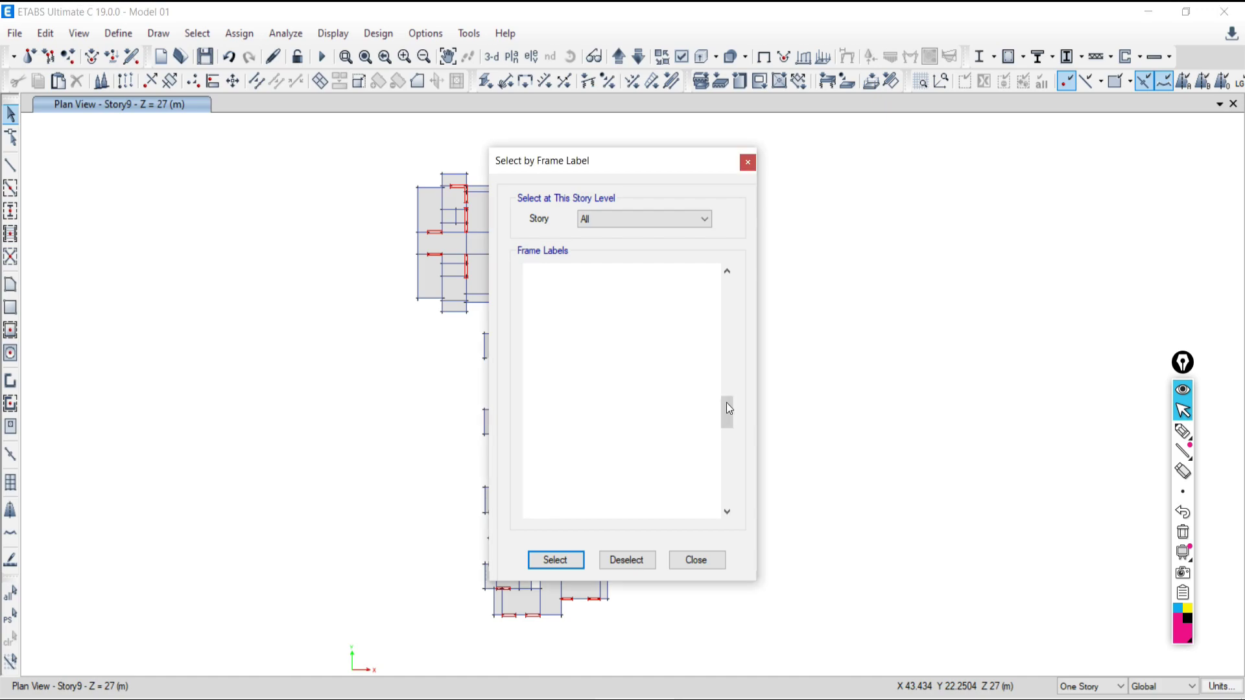
left_click_drag(728, 407, 711, 273)
left_click(530, 390)
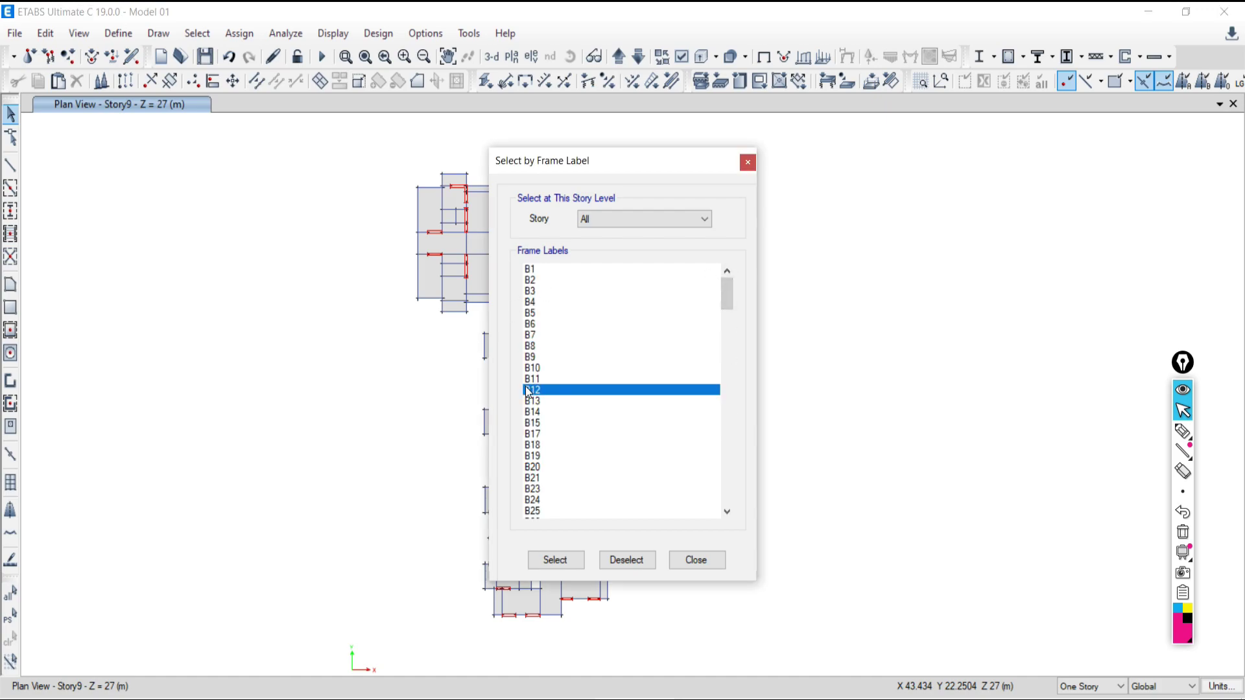
left_click(535, 346)
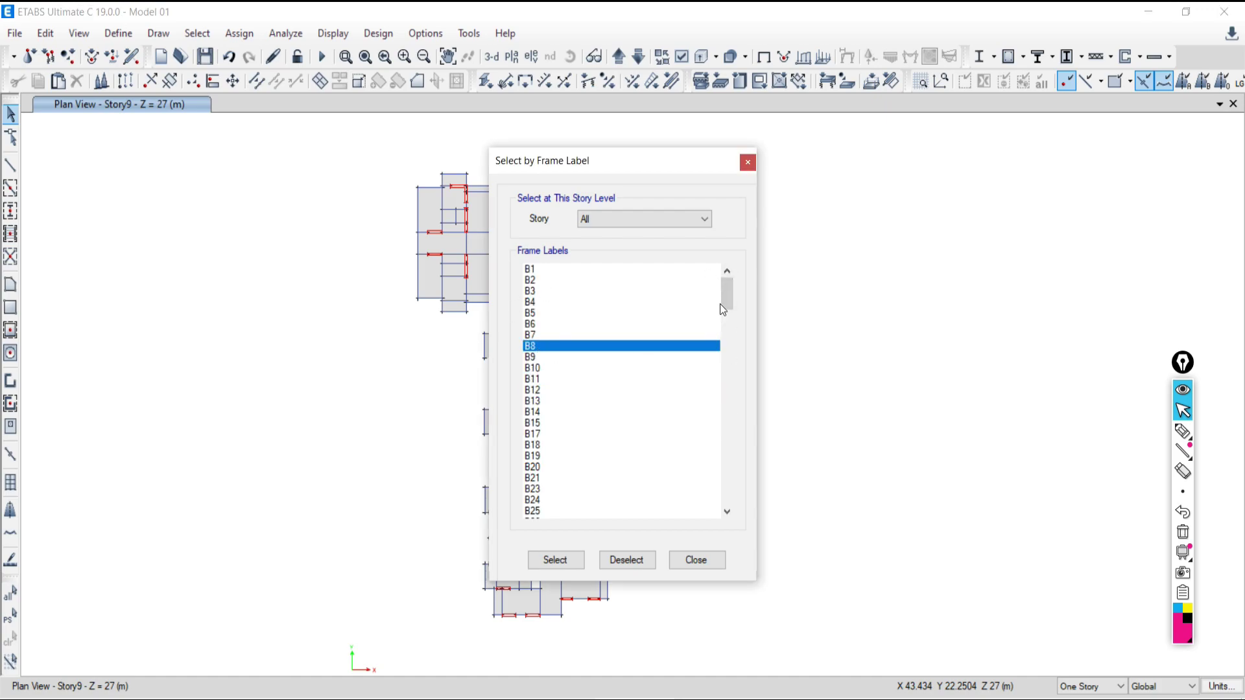
left_click_drag(727, 297, 728, 424)
left_click(536, 401)
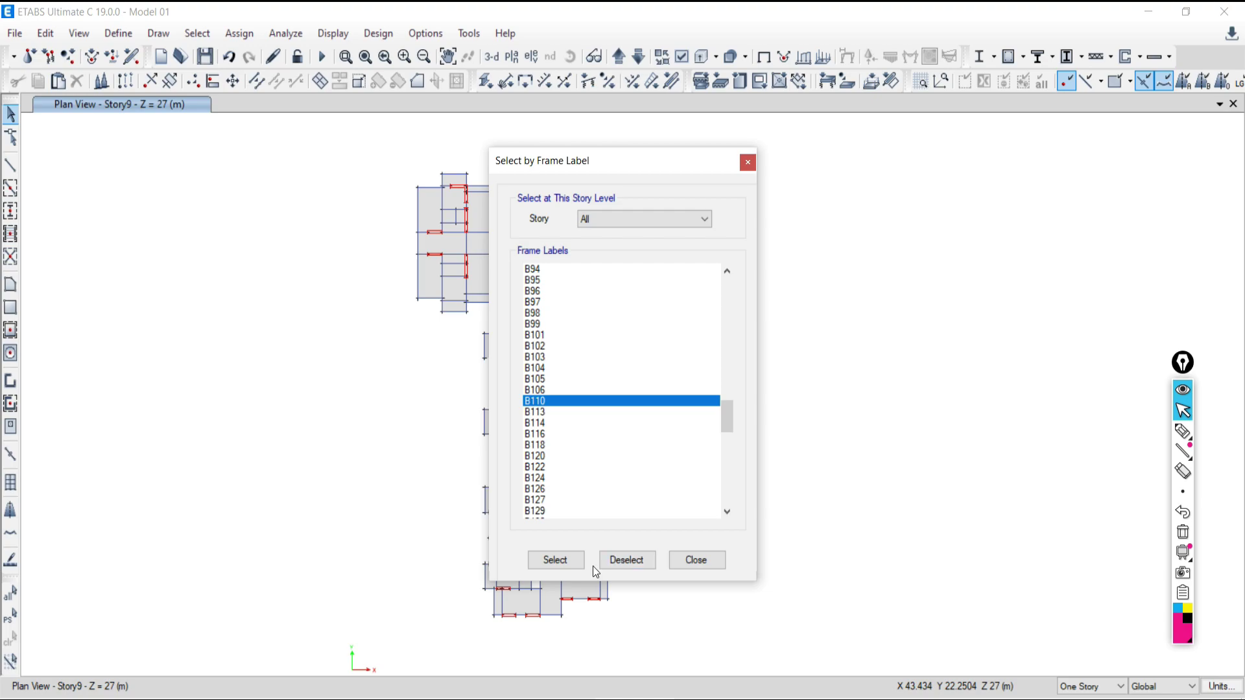
left_click(547, 561)
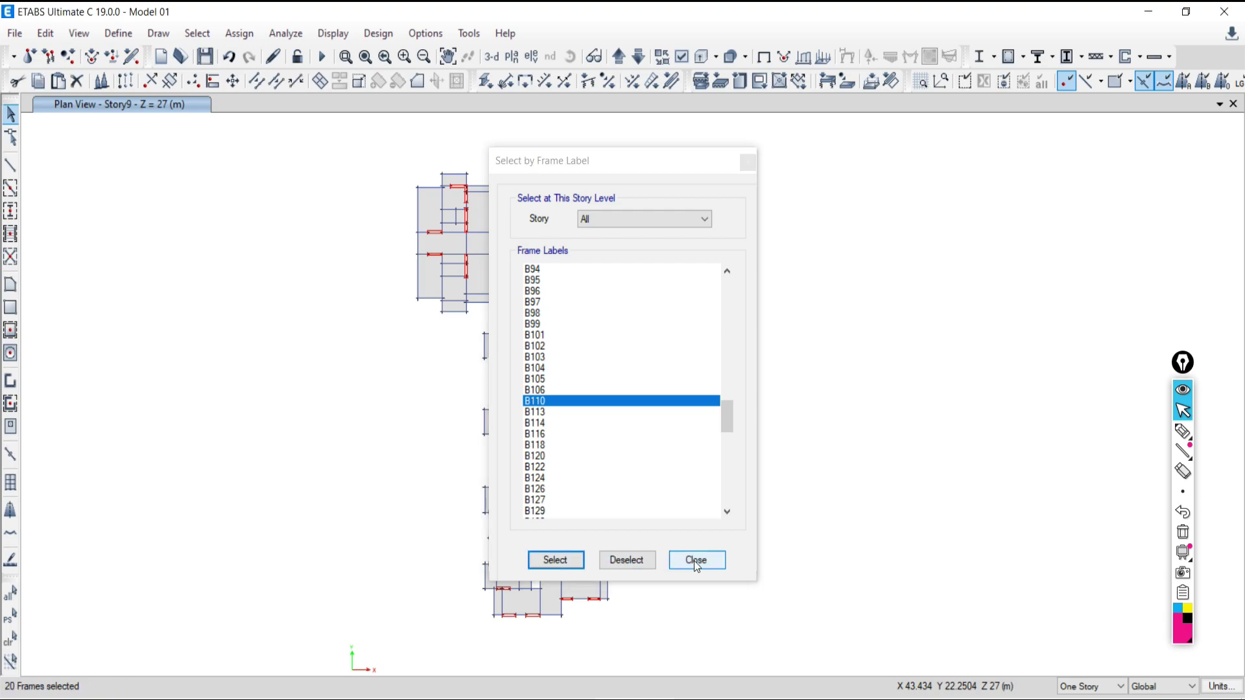
left_click(694, 560)
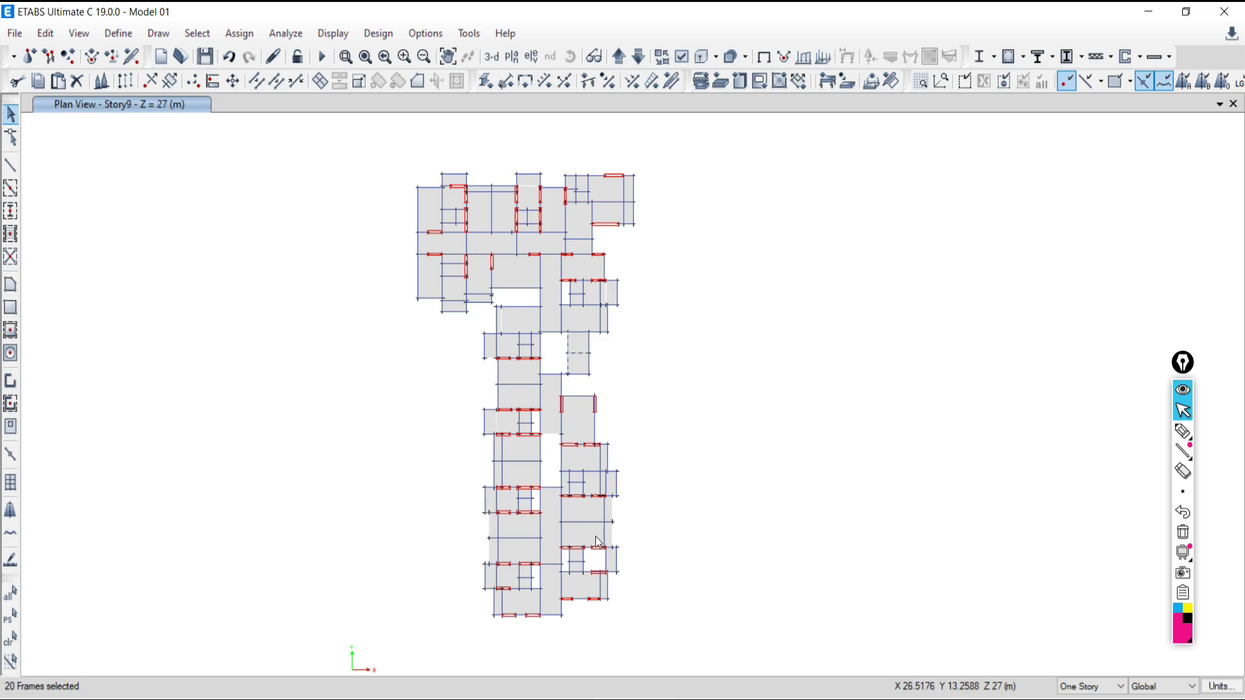
Step: Examine where the selected beams B8 and B110 meet in the Story9 plan
scroll(589, 519, "up", 6)
scroll(551, 224, "up", 3)
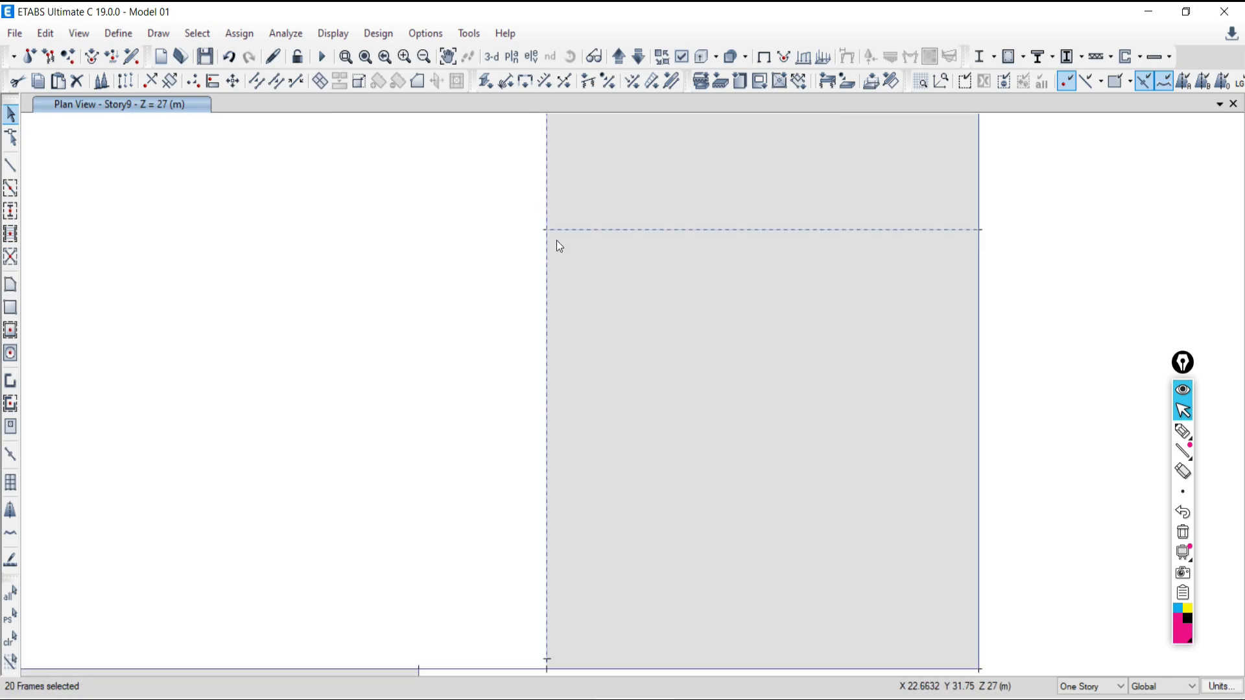
scroll(556, 244, "down", 6)
scroll(566, 237, "up", 2)
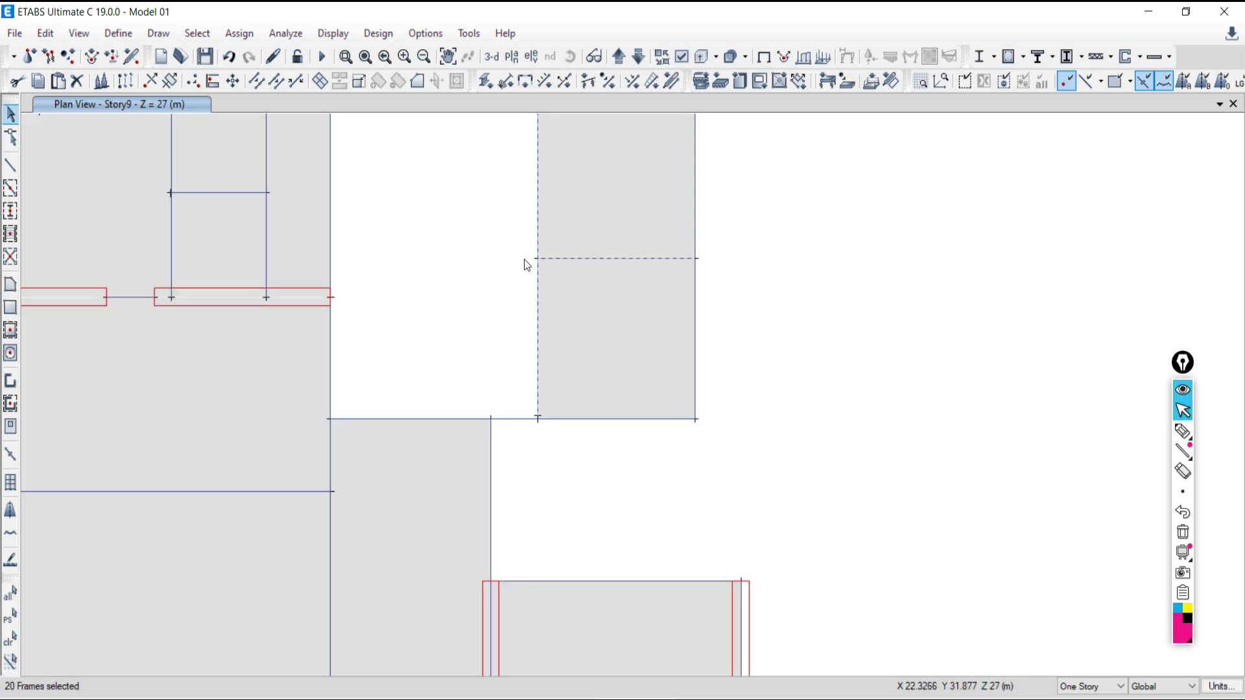
Step: Step the plan view down through the lower stories and back up to Story6 to compare the selected beams
left_click(639, 57)
left_click(638, 57)
left_click(638, 57)
left_click(638, 57)
left_click(638, 57)
left_click(619, 57)
left_click(619, 57)
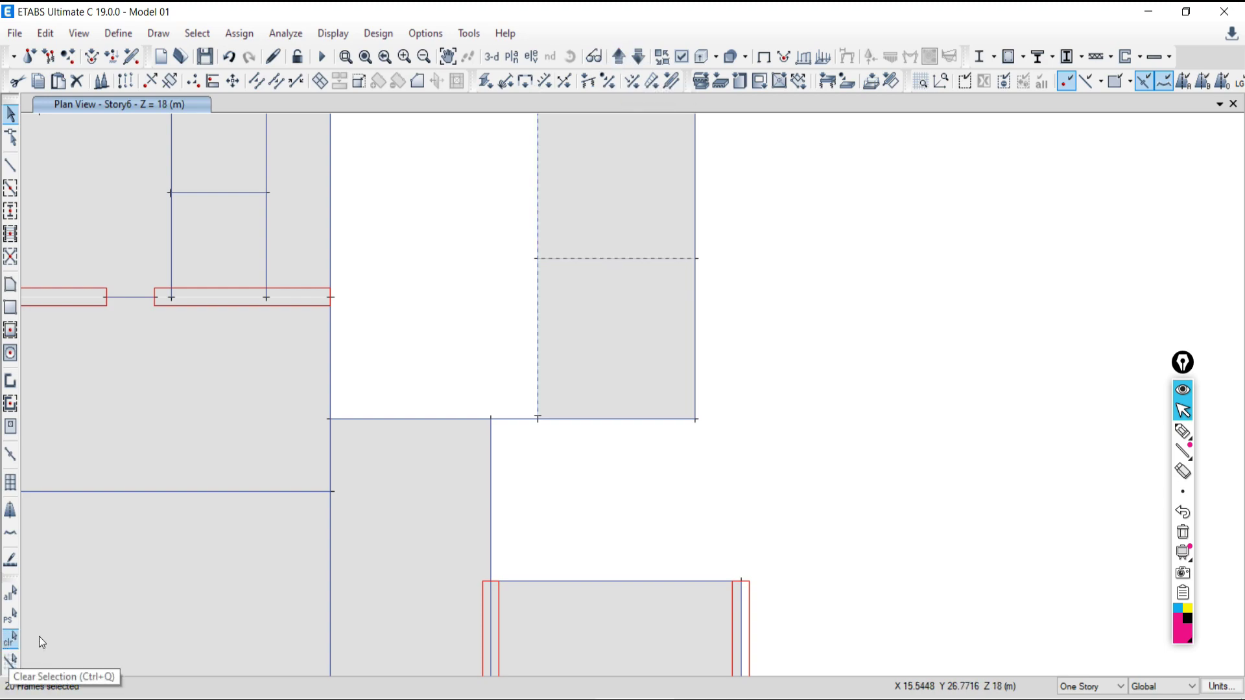
Step: Glance at the Google Meet window, return to ETABS, and closely examine the crossing of the two selected beams in the Story6 plan
scroll(548, 253, "up", 3)
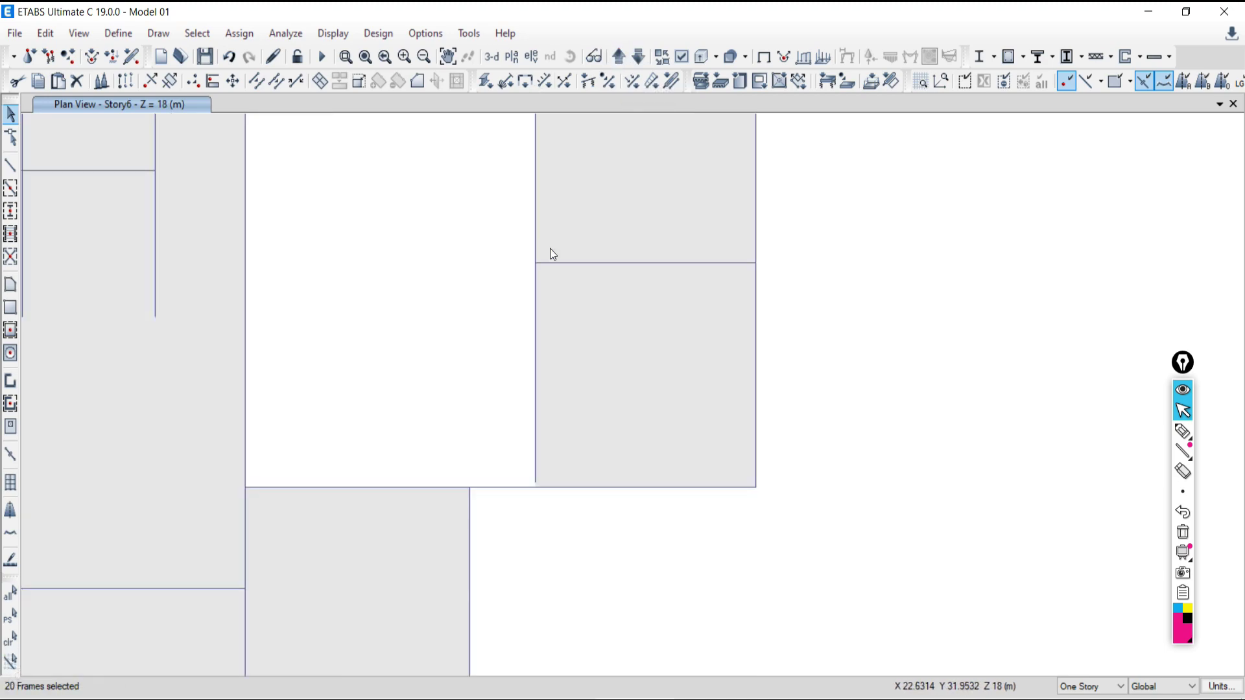
left_click(166, 689)
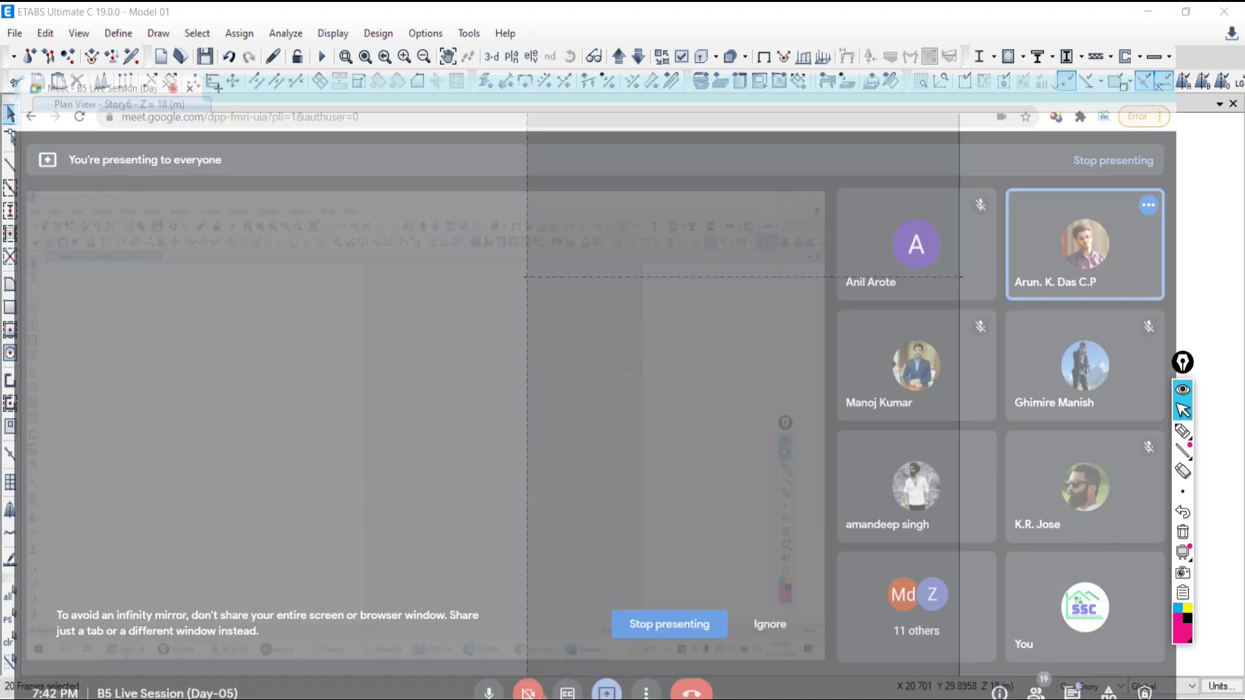
key("alt+Tab")
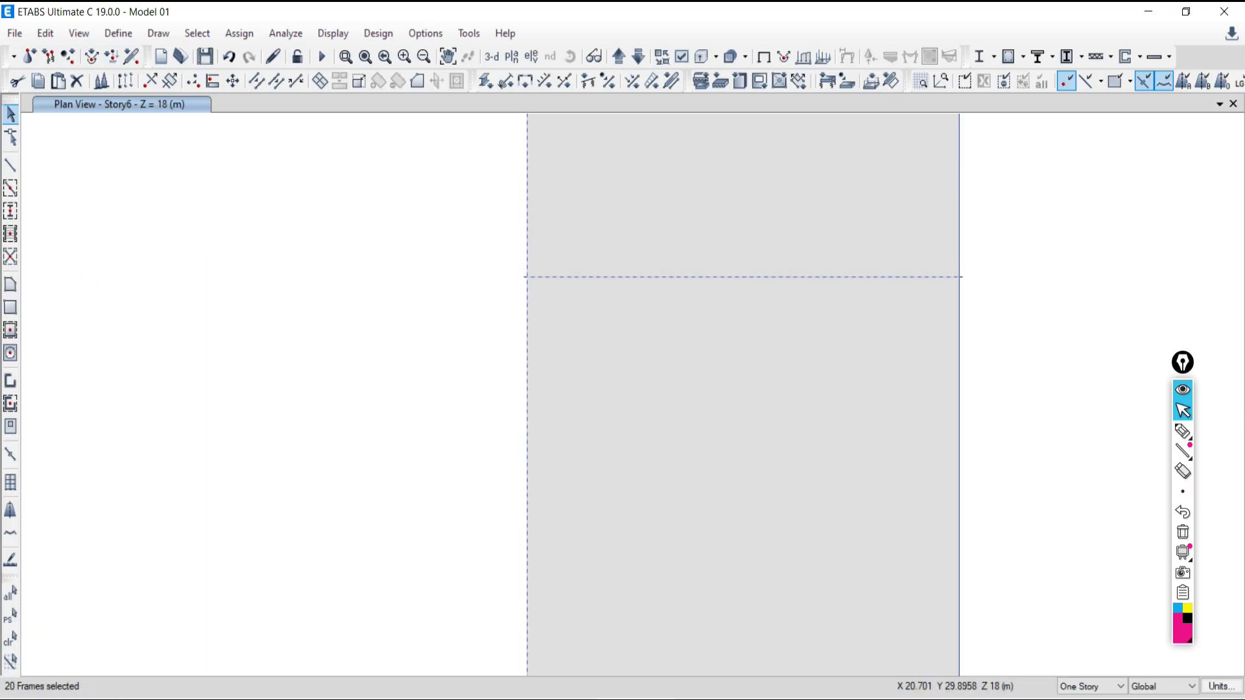
scroll(528, 279, "down", 3)
scroll(519, 280, "up", 3)
scroll(597, 365, "down", 2)
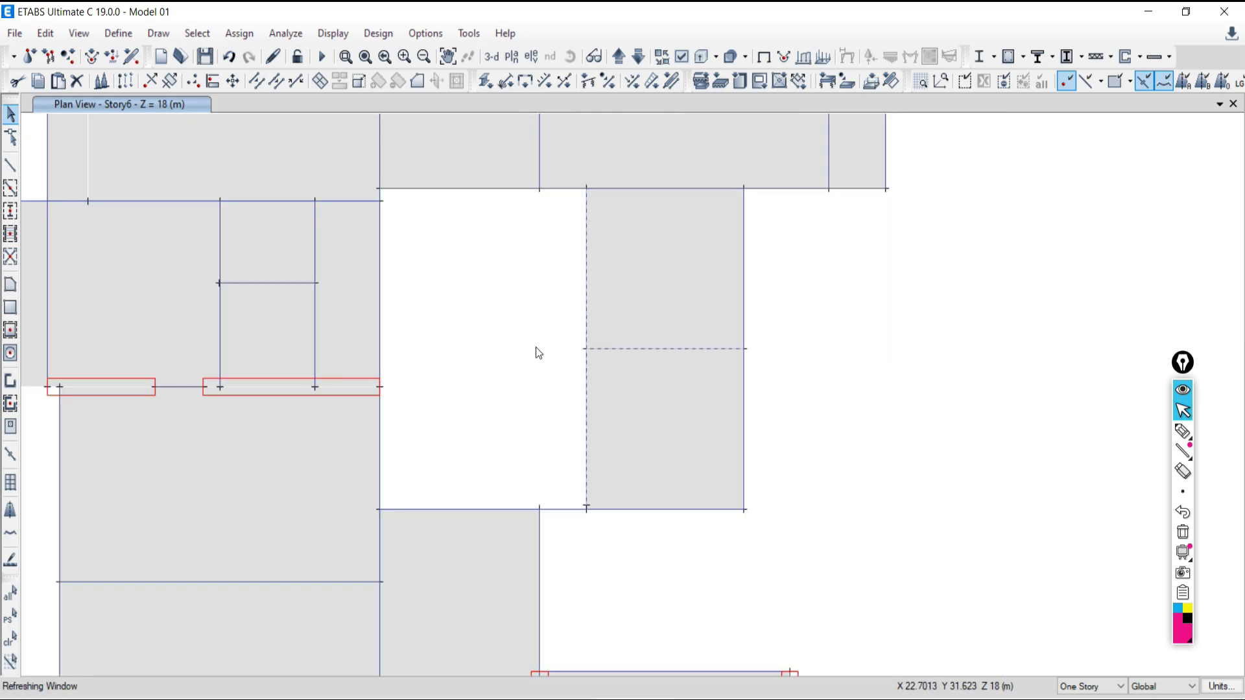
scroll(598, 403, "up", 5)
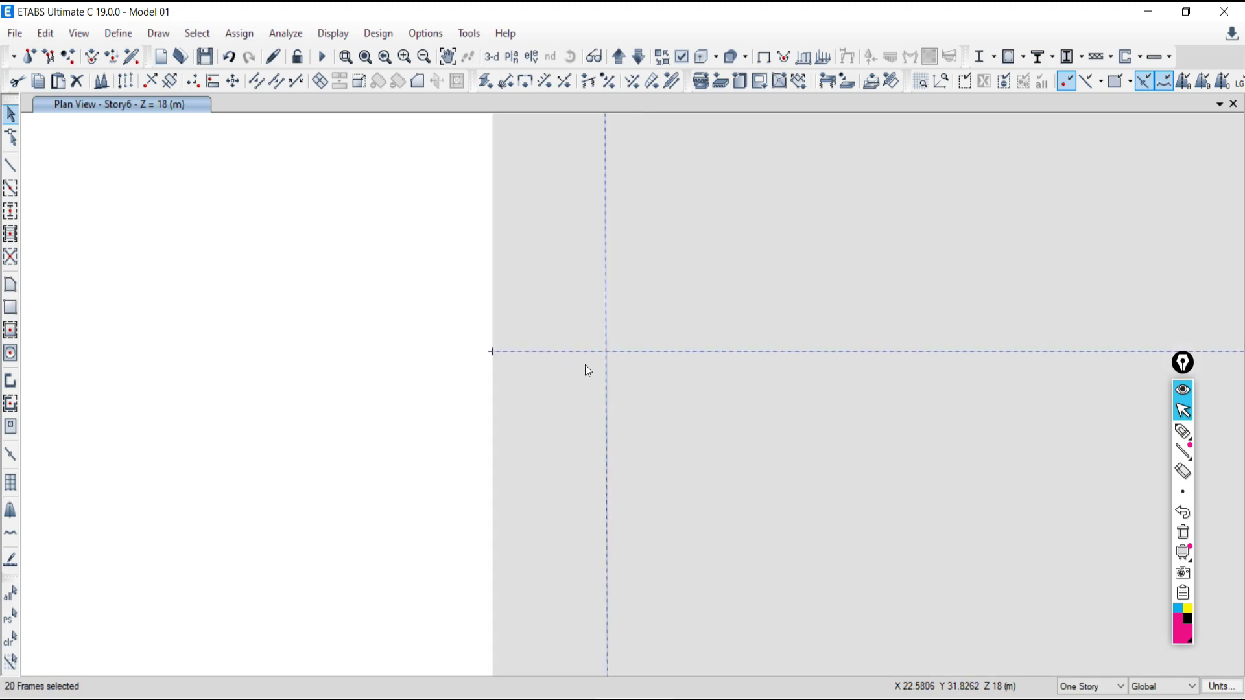
scroll(585, 368, "down", 1)
middle_click_drag(597, 370, 1027, 394)
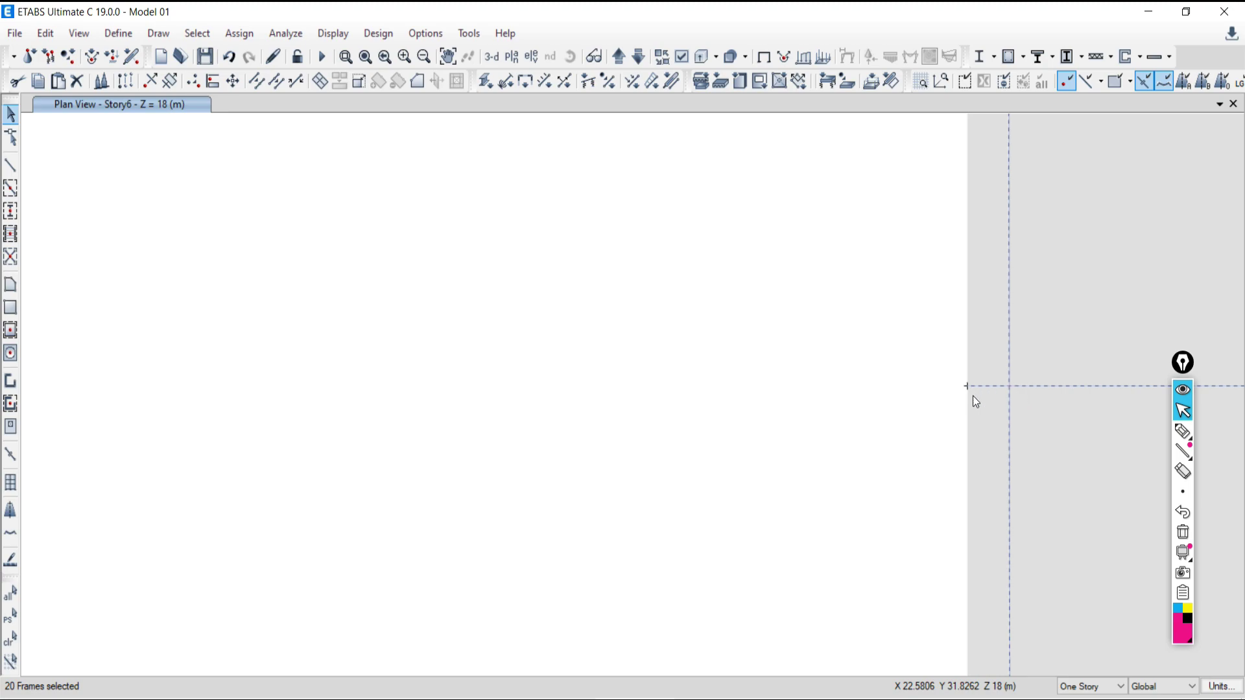
Step: Clear the selection of the two beams in the Story6 plan
left_click_drag(778, 375, 757, 356)
mouse_move(670, 306)
left_mouse_down()
mouse_move(669, 322)
mouse_move(656, 305)
mouse_move(660, 317)
left_mouse_up()
mouse_move(651, 296)
middle_mouse_down()
mouse_move(683, 278)
mouse_move(652, 283)
middle_mouse_up()
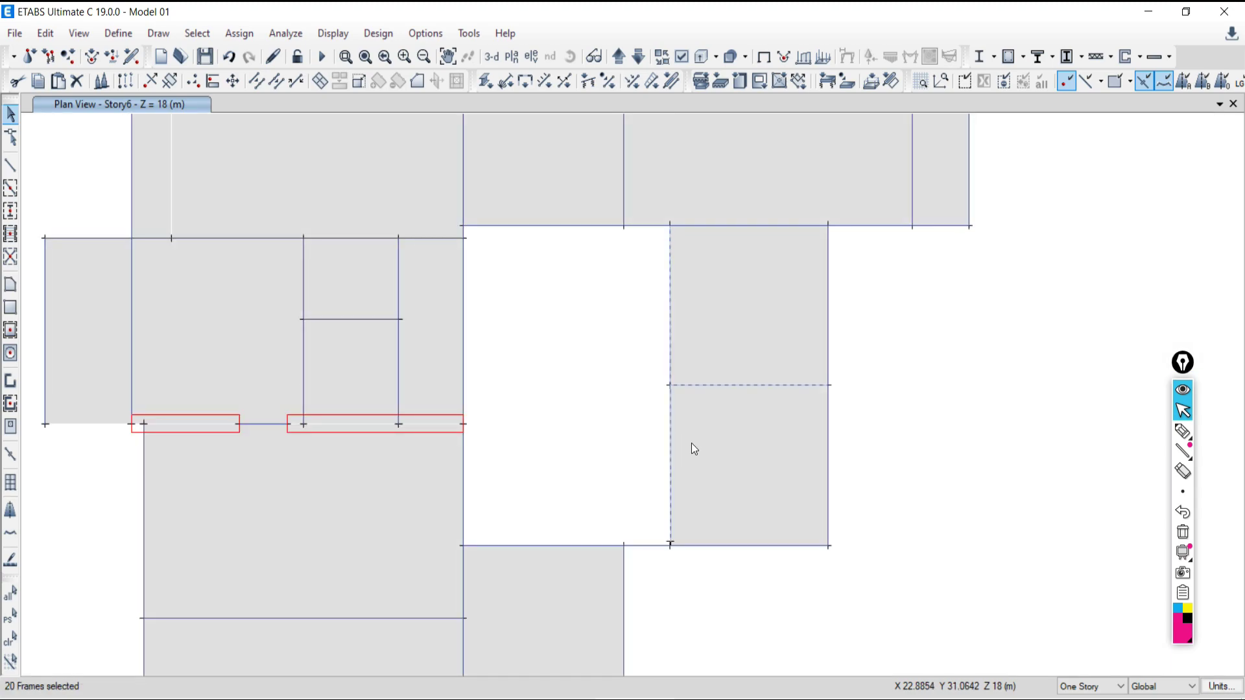
key("Escape")
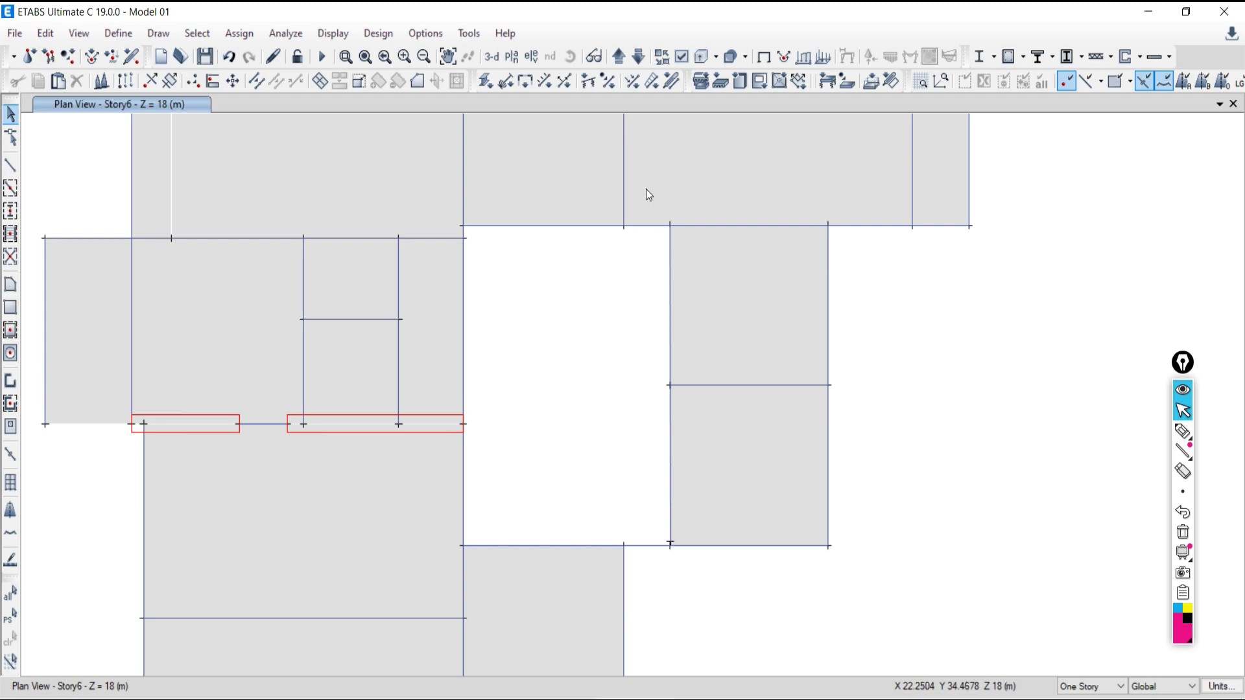
Step: Closely examine the joints along the vertical beam line beside the white opening and at its lower end in the Story6 plan
mouse_move(647, 189)
left_mouse_down()
mouse_move(694, 363)
mouse_move(703, 569)
left_mouse_up()
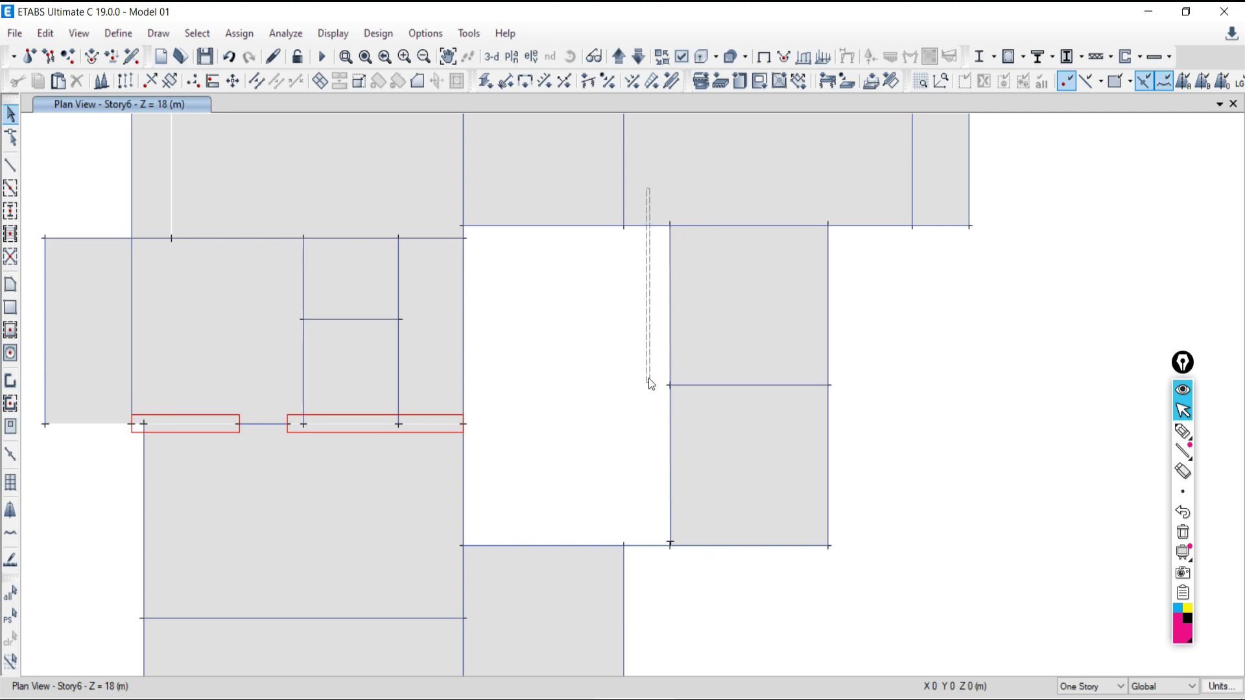
scroll(684, 387, "up", 5)
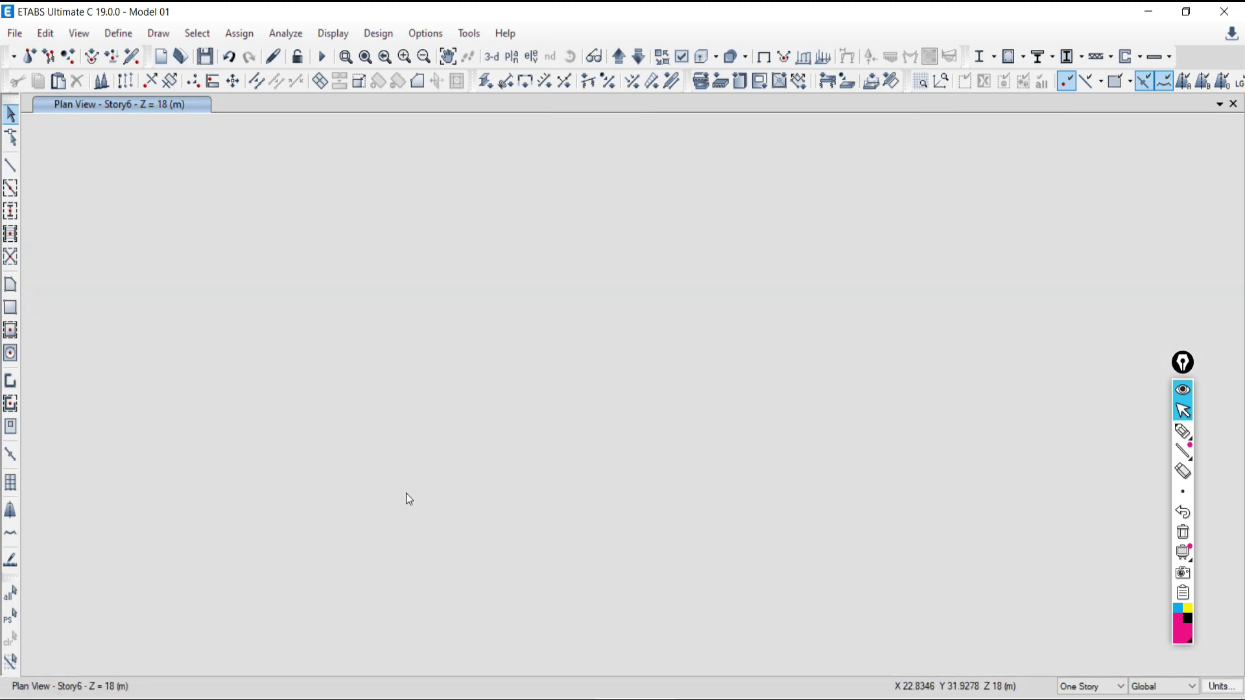
scroll(460, 468, "up", 2)
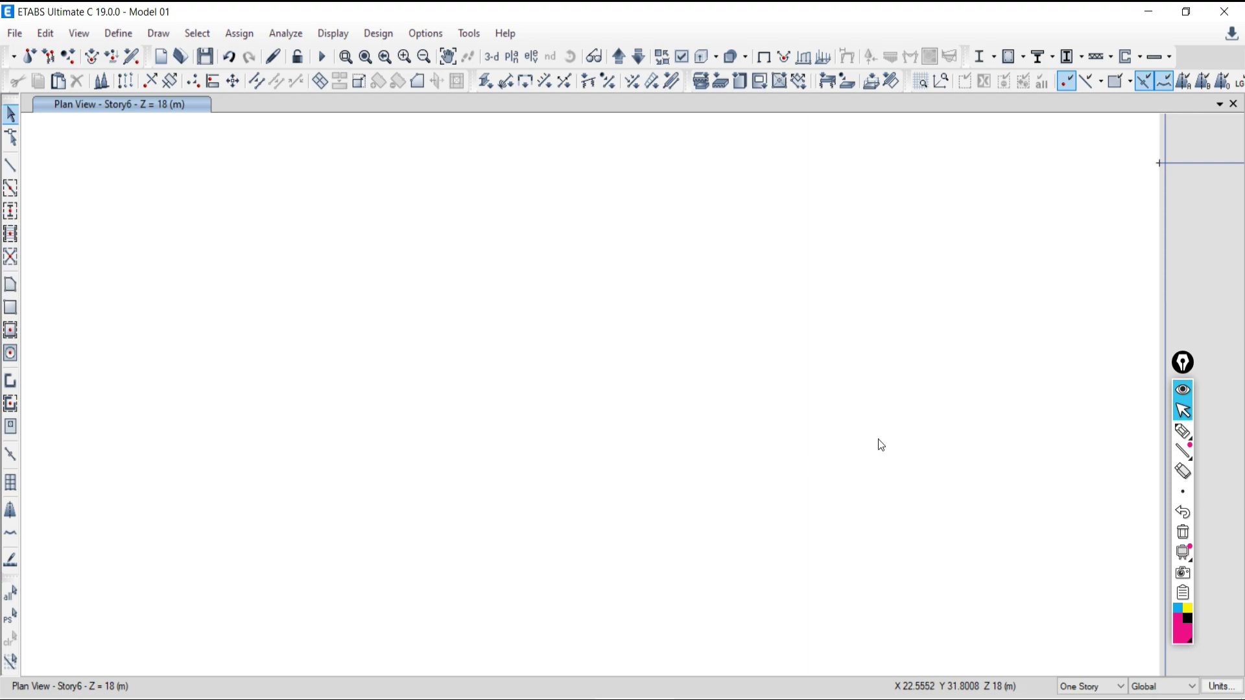
middle_click_drag(653, 471, 664, 606)
middle_click_drag(668, 478, 648, 397)
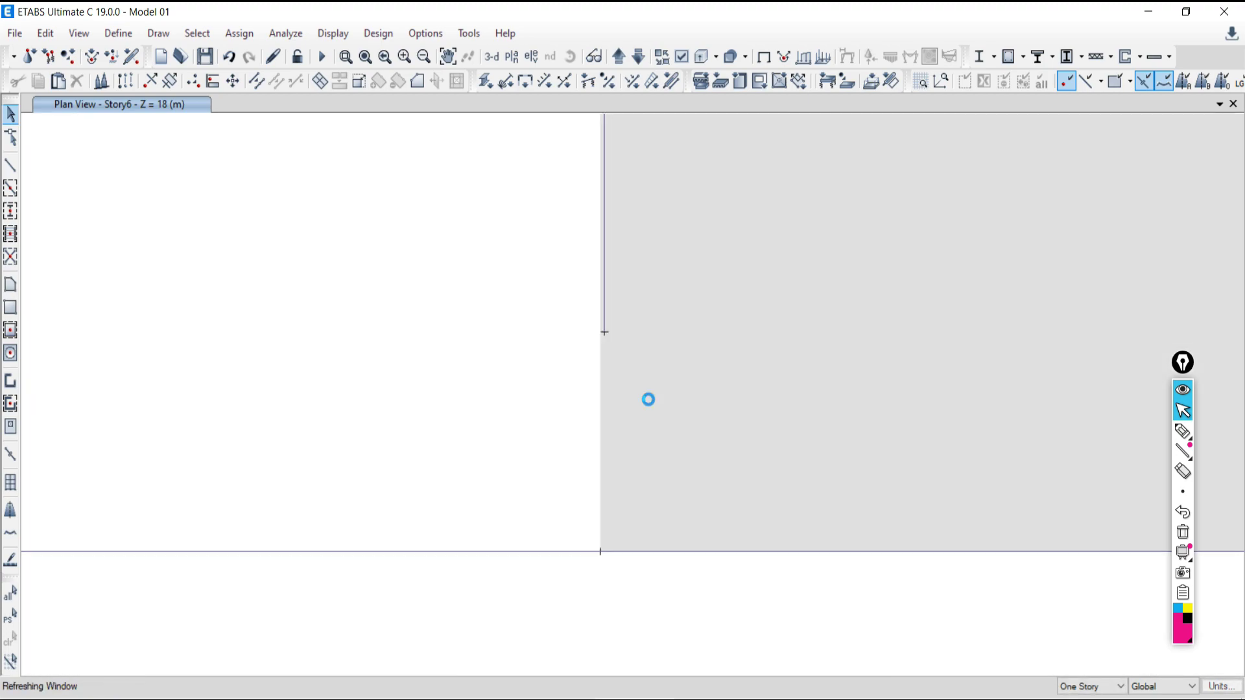
middle_click_drag(605, 454, 603, 425)
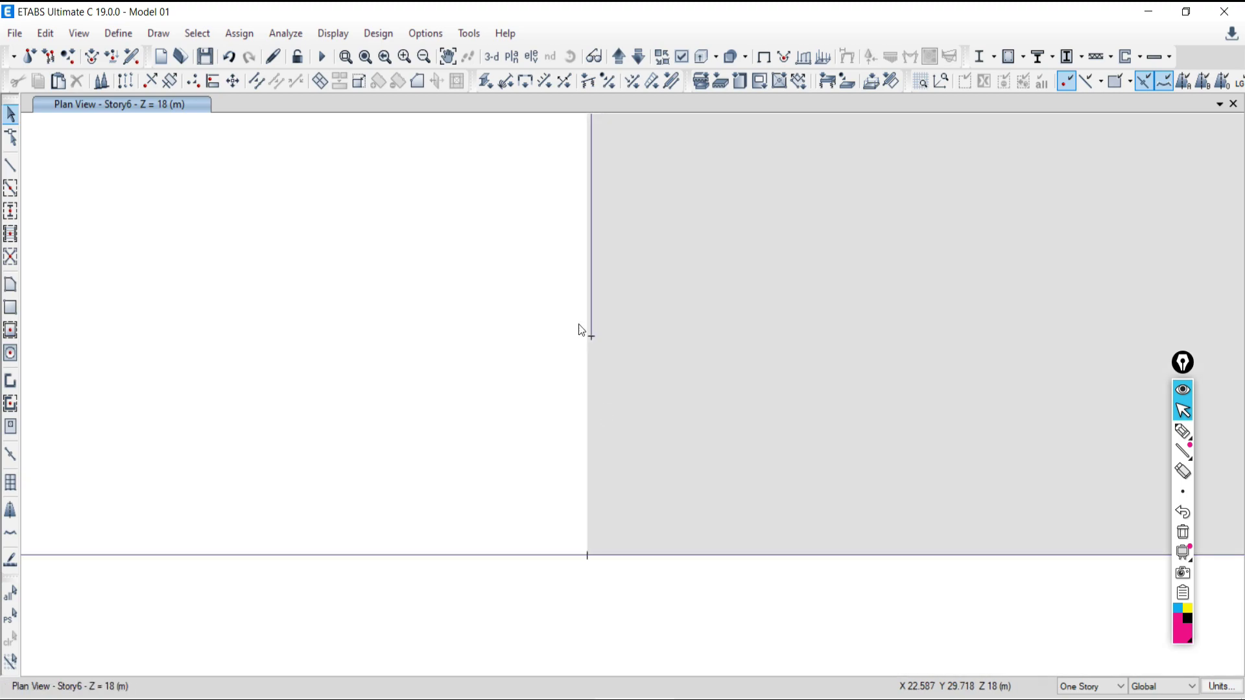
scroll(596, 383, "down", 3)
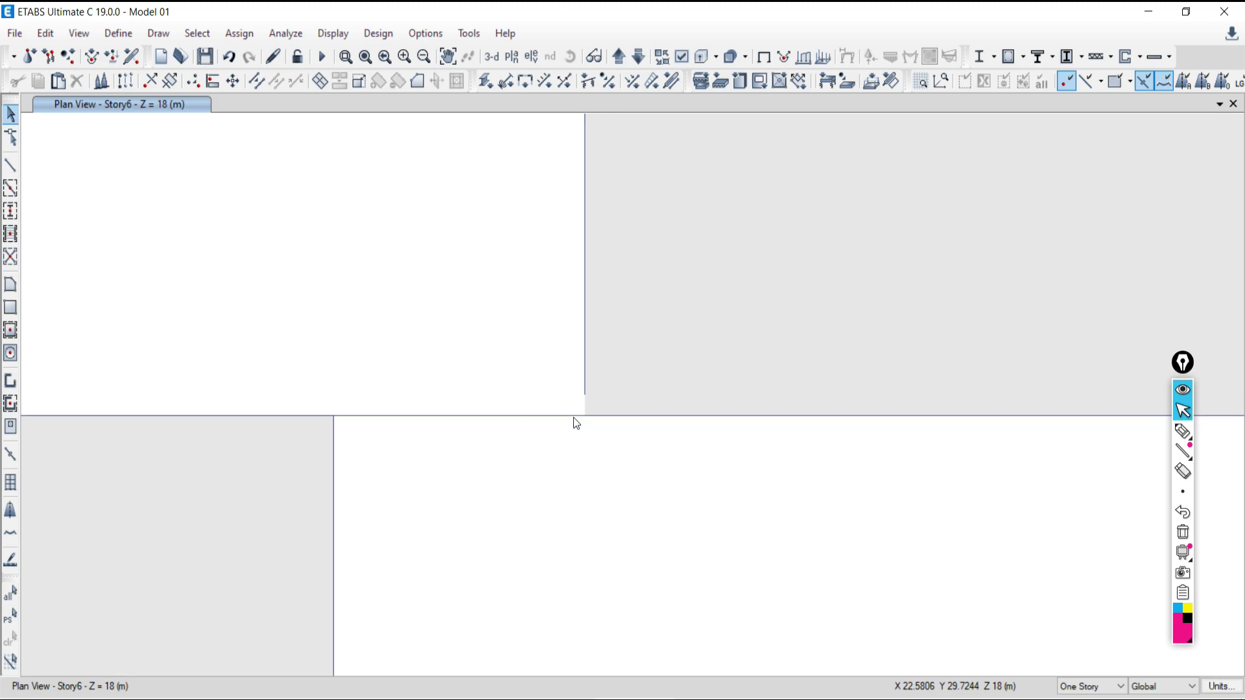
scroll(576, 415, "up", 4)
Step: Set the selection scope to All Stories and window-select the vertical beam line beside the opening together with its joints
left_click_drag(554, 308, 589, 460)
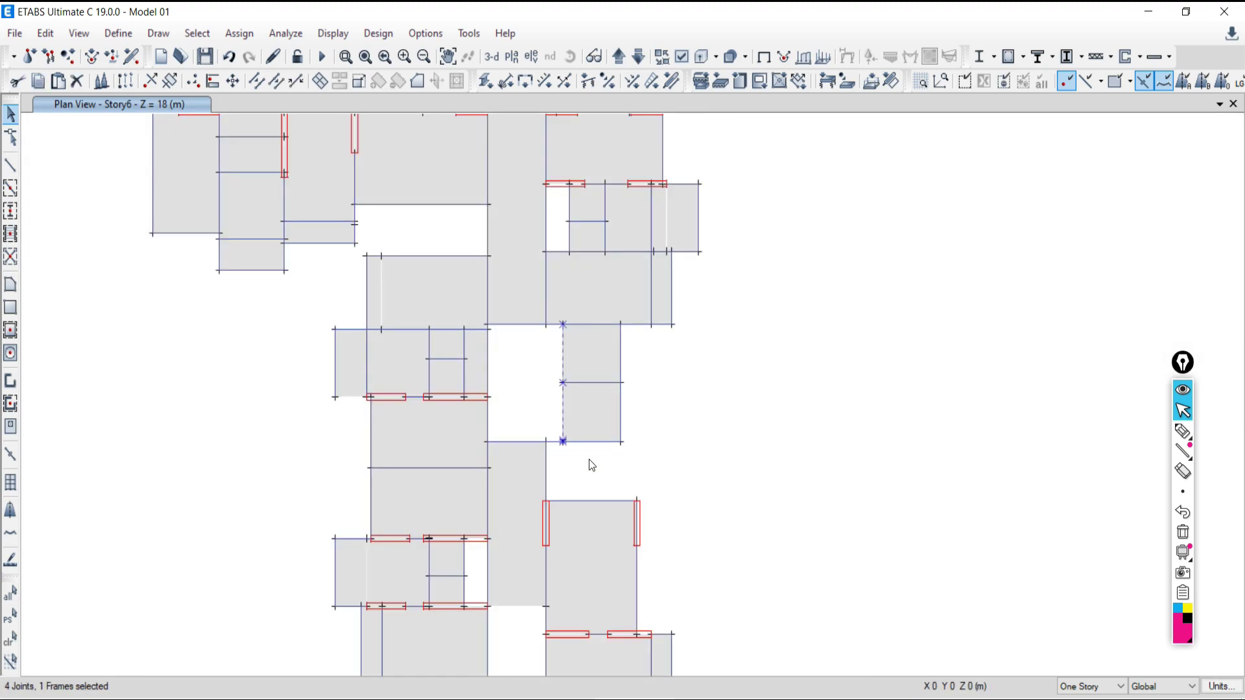
left_click(14, 641)
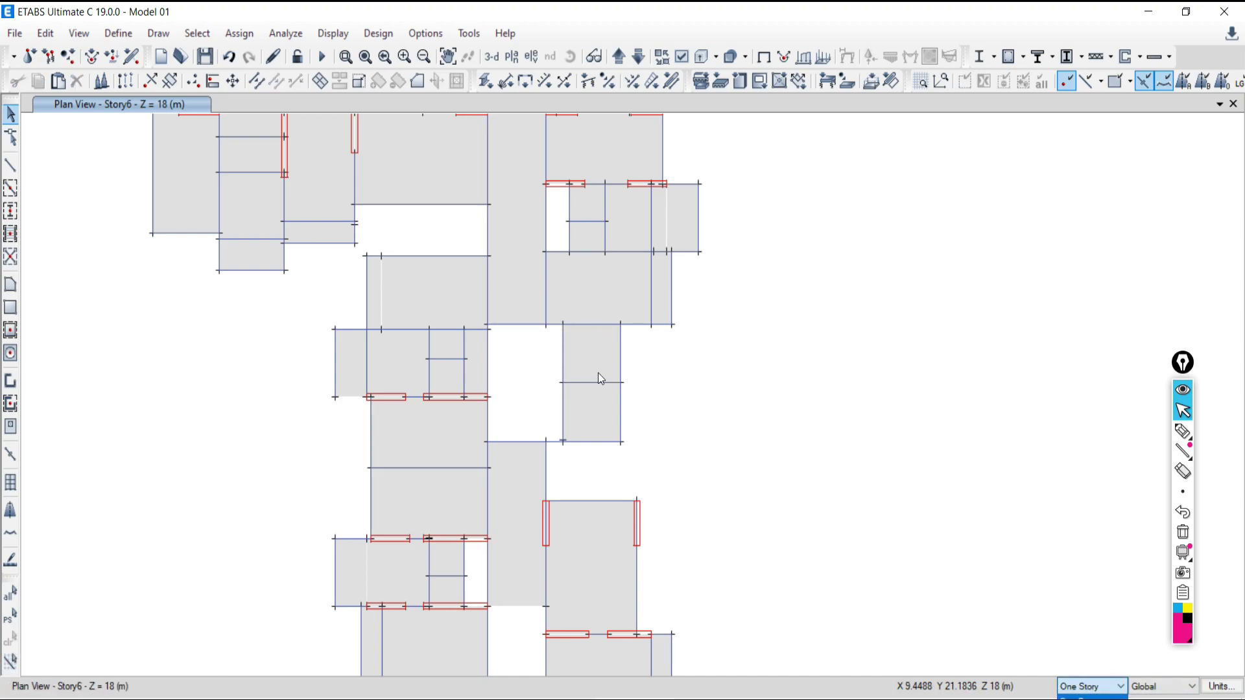
key("Down")
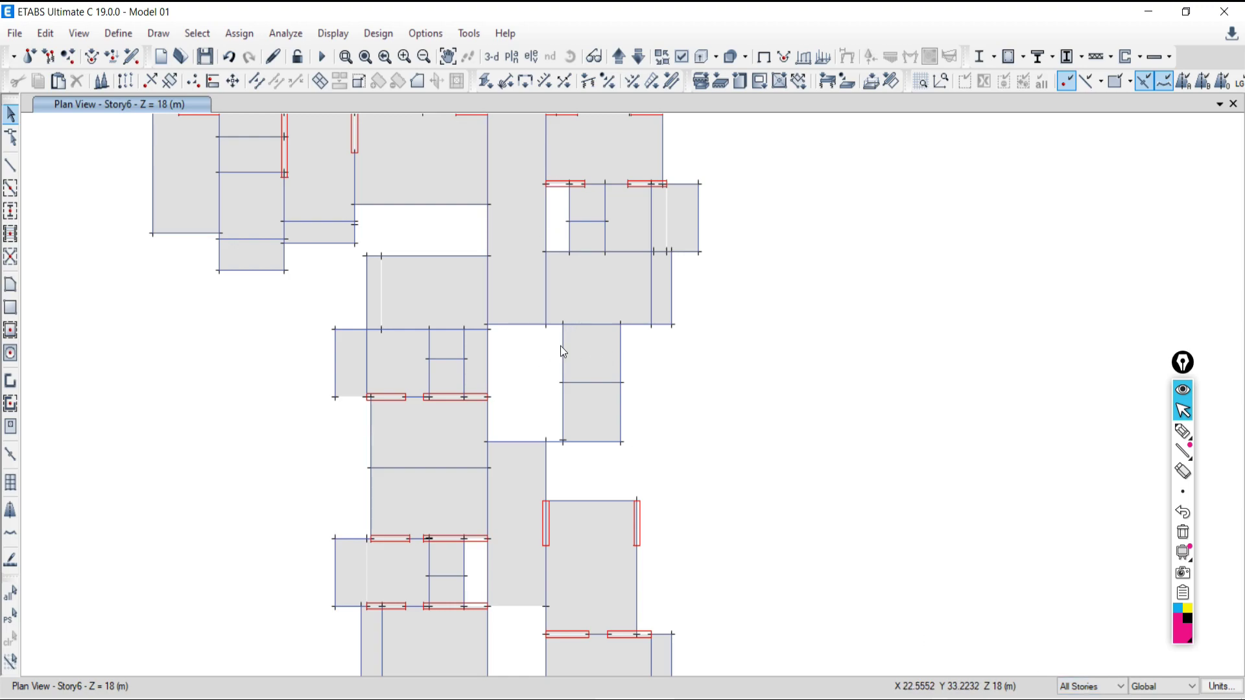
left_click(582, 461)
Step: Check the X coordinates of the lower and upper joints on the selected vertical beam line
scroll(555, 439, "up", 3)
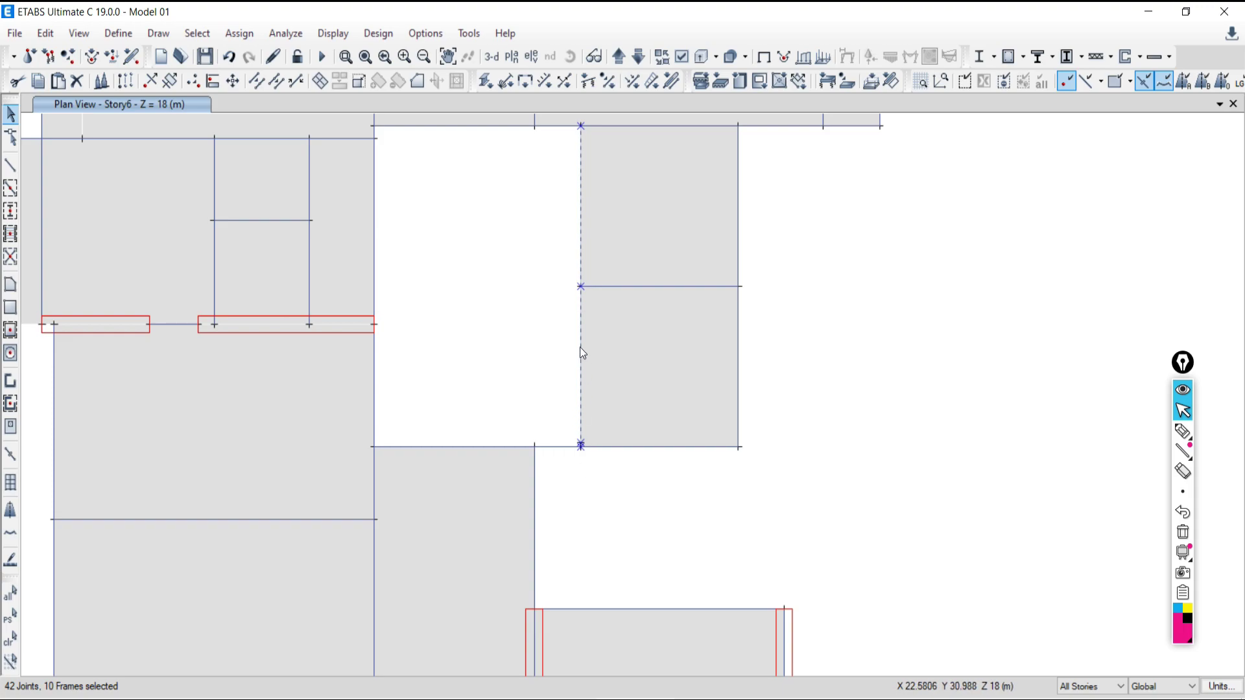
scroll(582, 353, "up", 3)
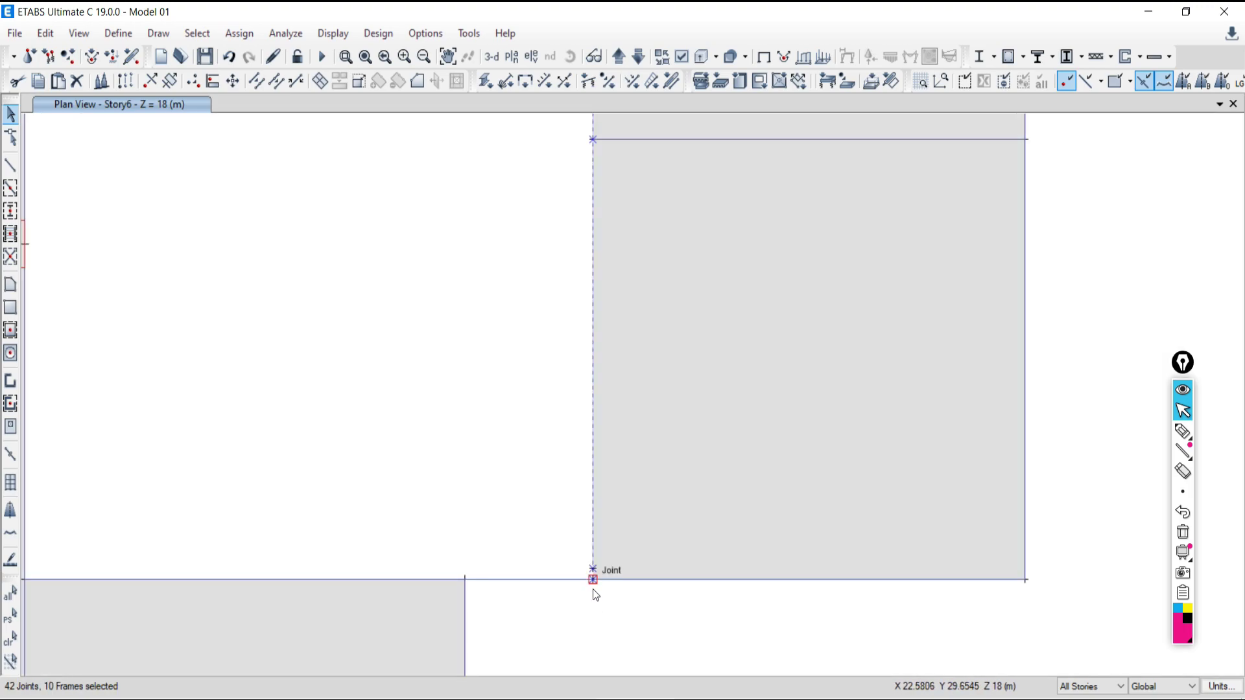
scroll(593, 589, "down", 5)
scroll(603, 534, "up", 3)
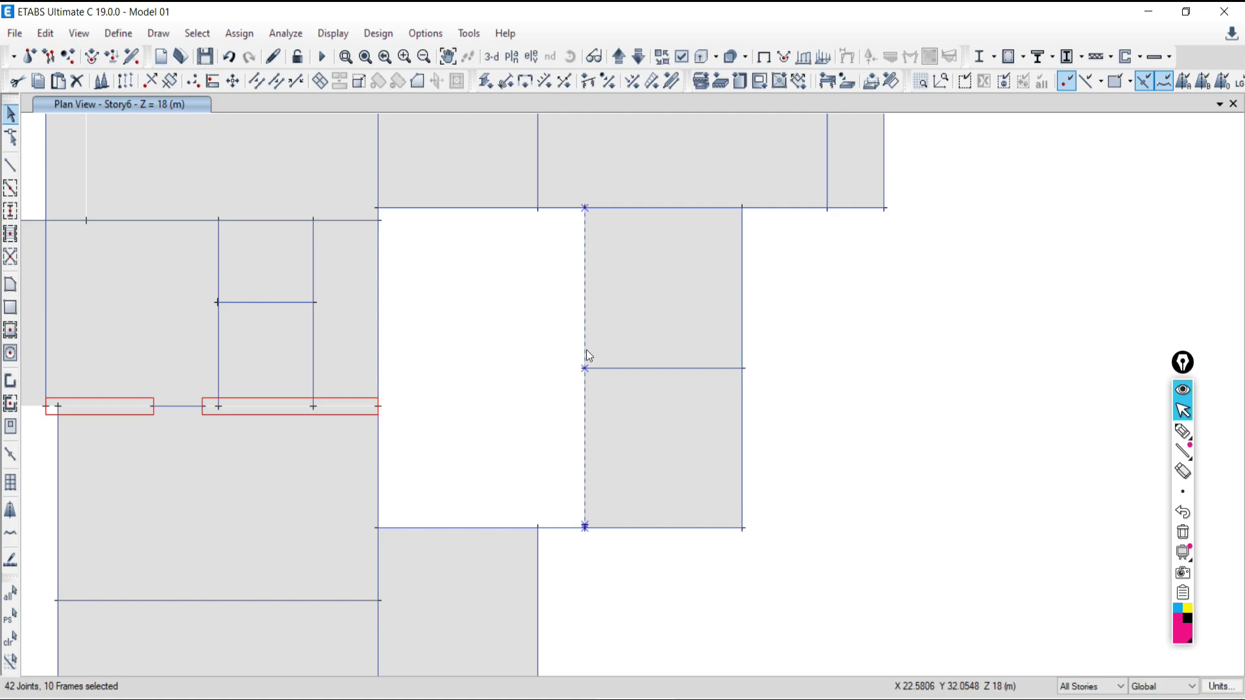
scroll(583, 207, "up", 3)
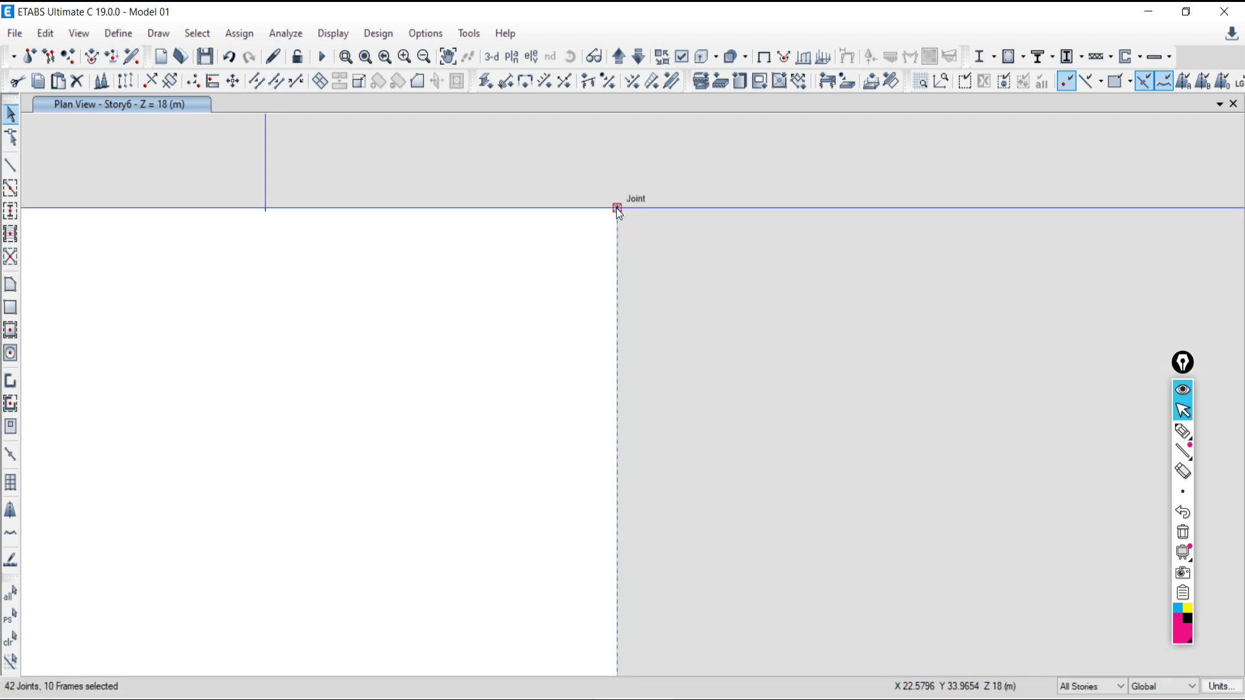
scroll(619, 292, "down", 3)
middle_click_drag(628, 488, 636, 386)
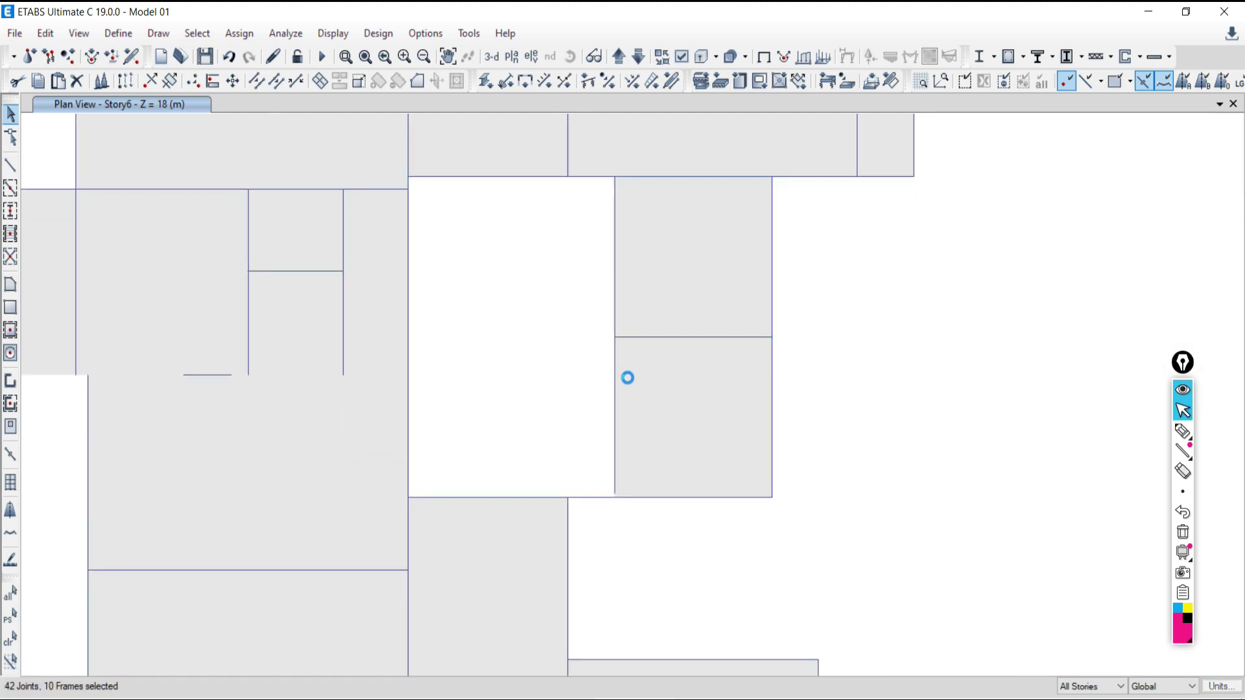
Step: Sketch a vertical line with small X and Y axes beside the plan using the annotation pen, and erase the sketch
left_click(1182, 431)
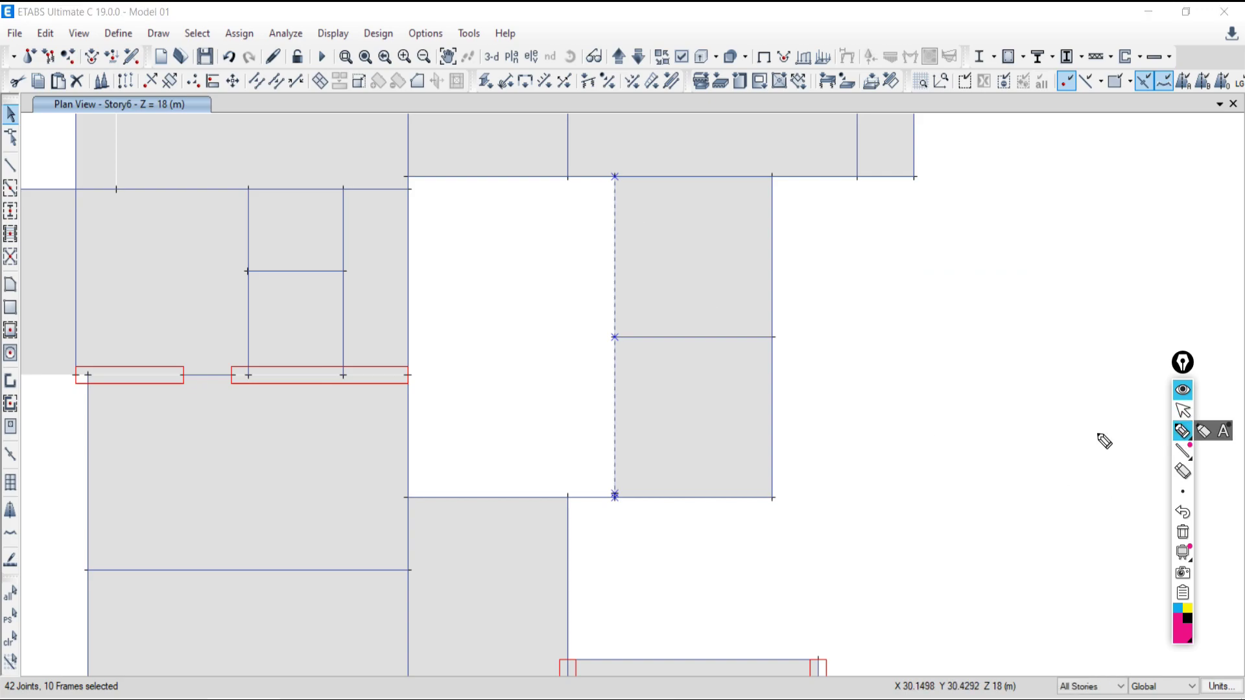
left_click_drag(868, 204, 869, 512)
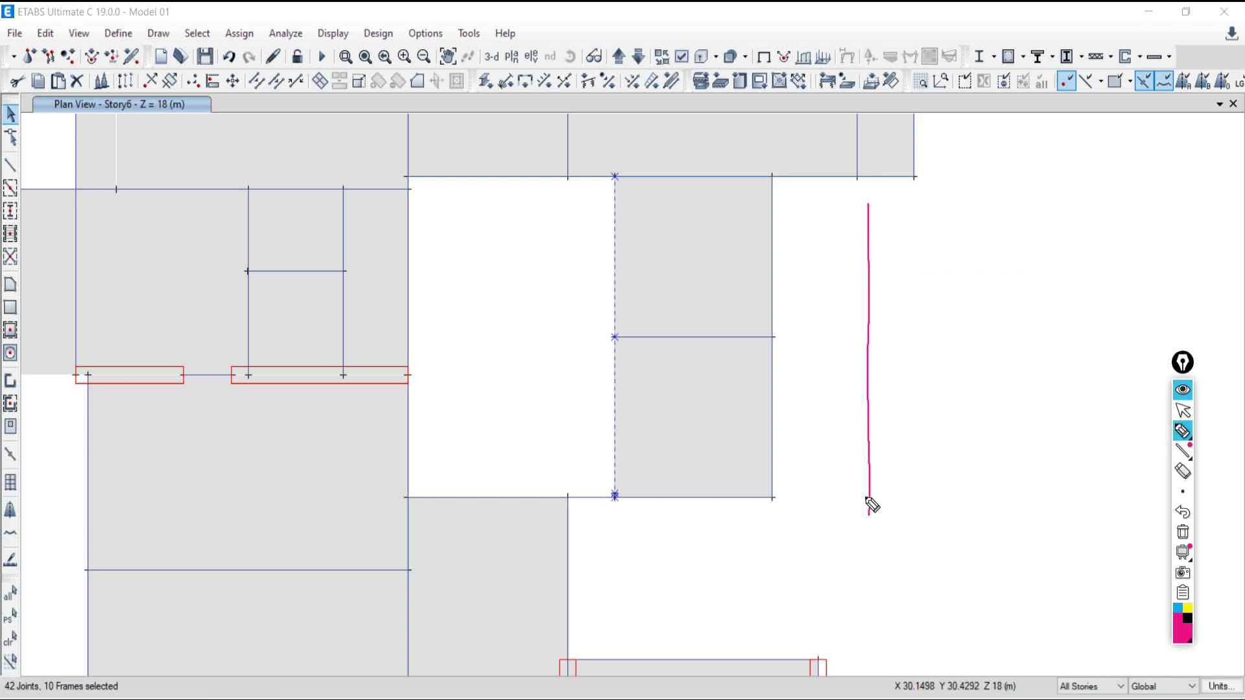
left_click_drag(801, 437, 828, 434)
mouse_move(791, 356)
left_mouse_down()
mouse_move(795, 421)
mouse_move(786, 360)
mouse_move(807, 370)
left_mouse_up()
left_click_drag(791, 419, 865, 418)
left_click_drag(867, 367, 872, 478)
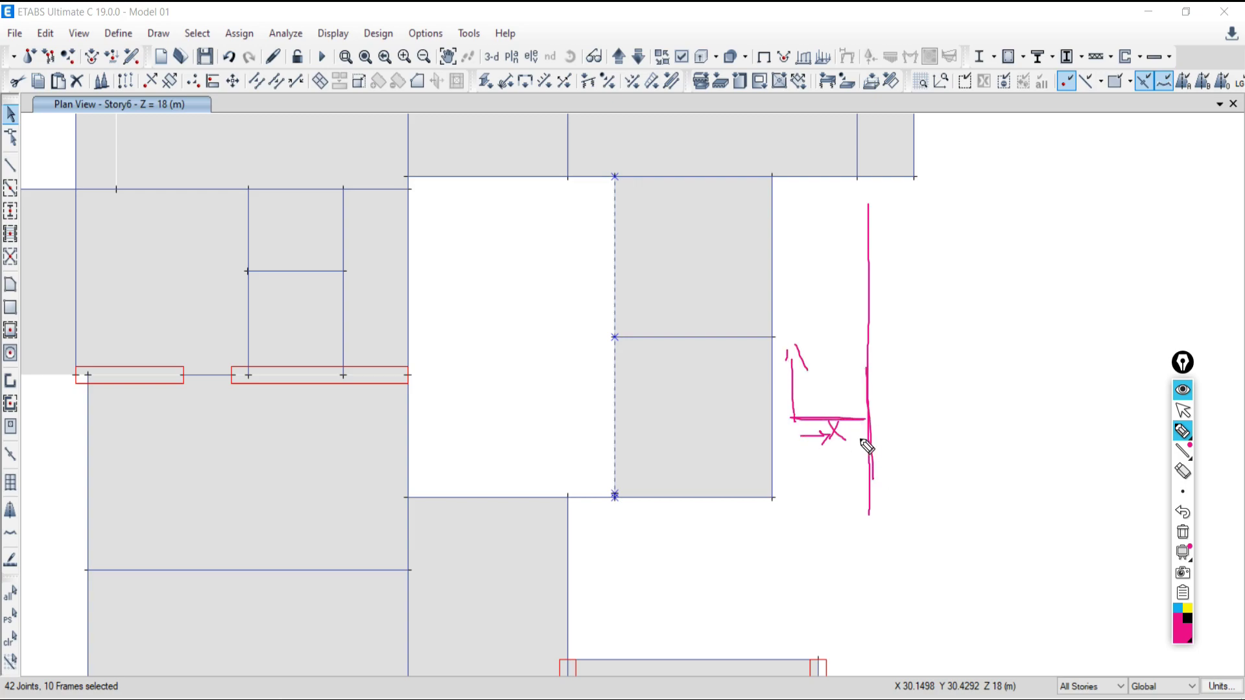
left_click(1184, 537)
left_click(1188, 412)
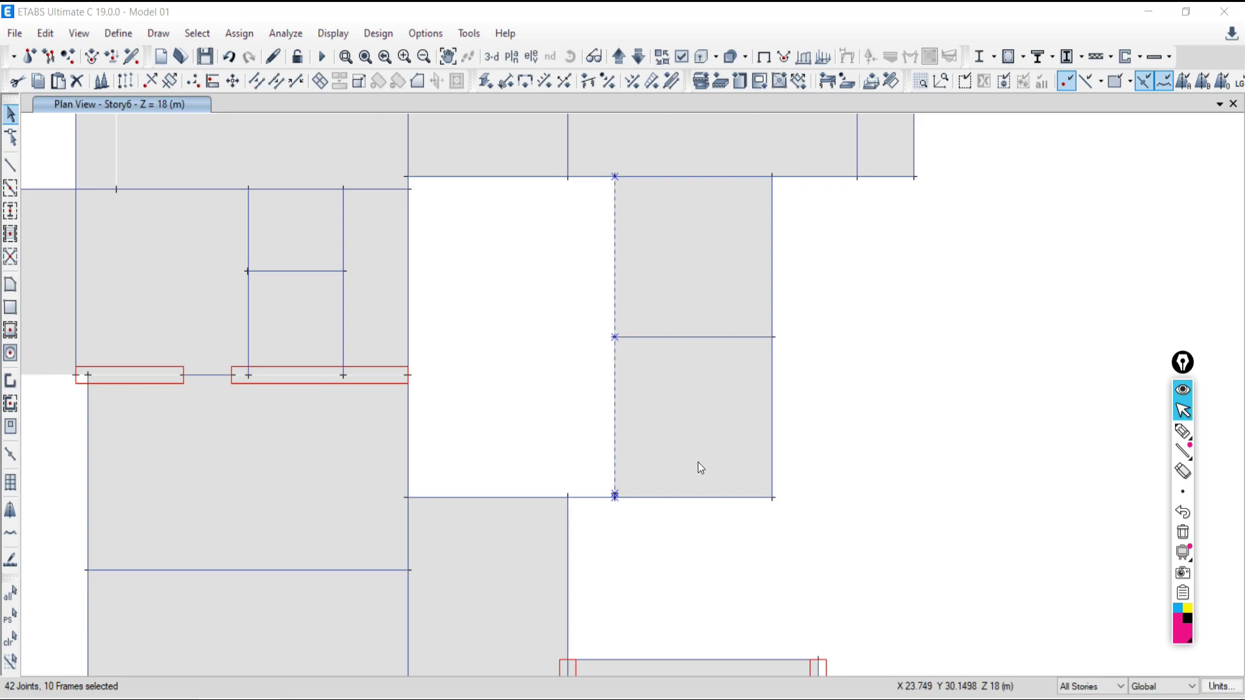
Step: Sketch near-vertical lines with a horizontal offset marked x and an upward arrow beside the plan, and erase the annotations
left_click(1182, 431)
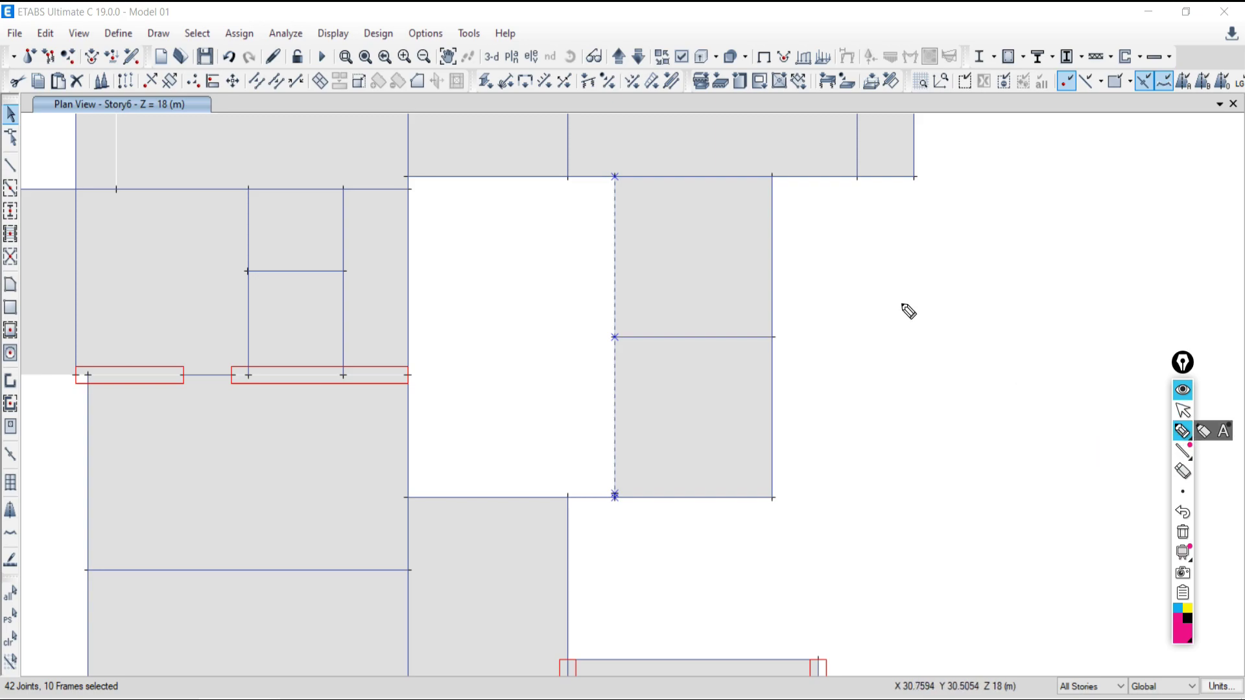
left_click_drag(934, 218, 946, 576)
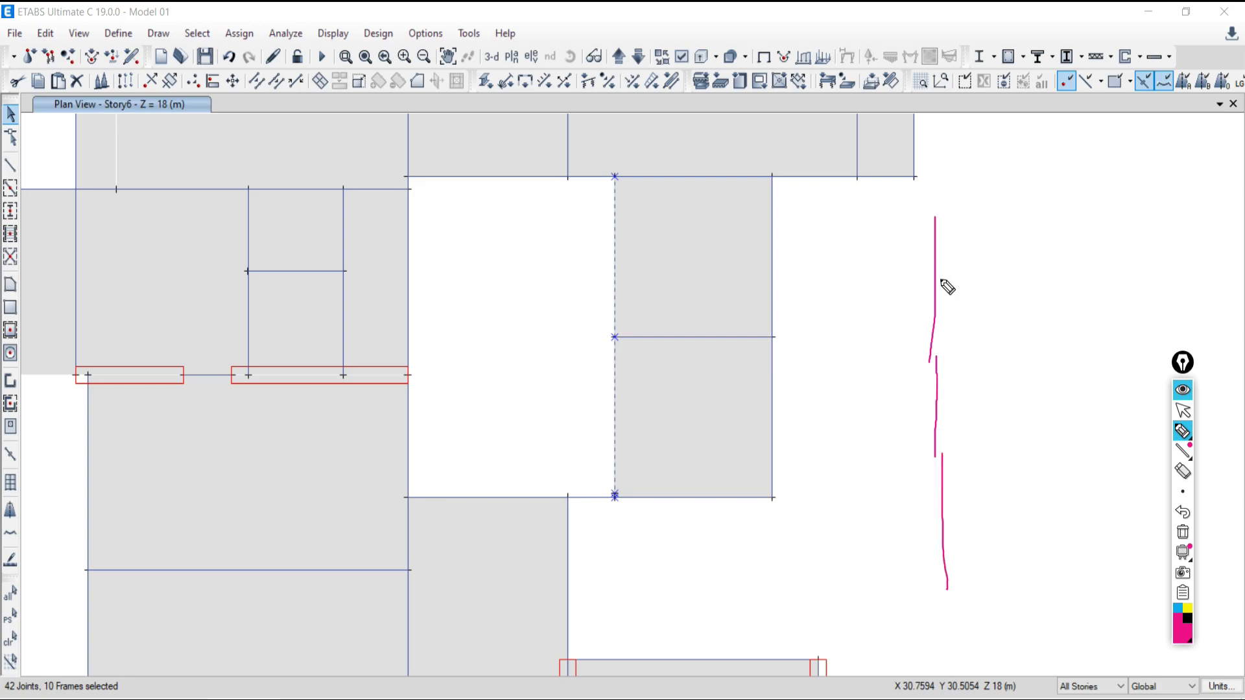
left_click_drag(997, 206, 1012, 589)
left_click_drag(871, 422, 995, 421)
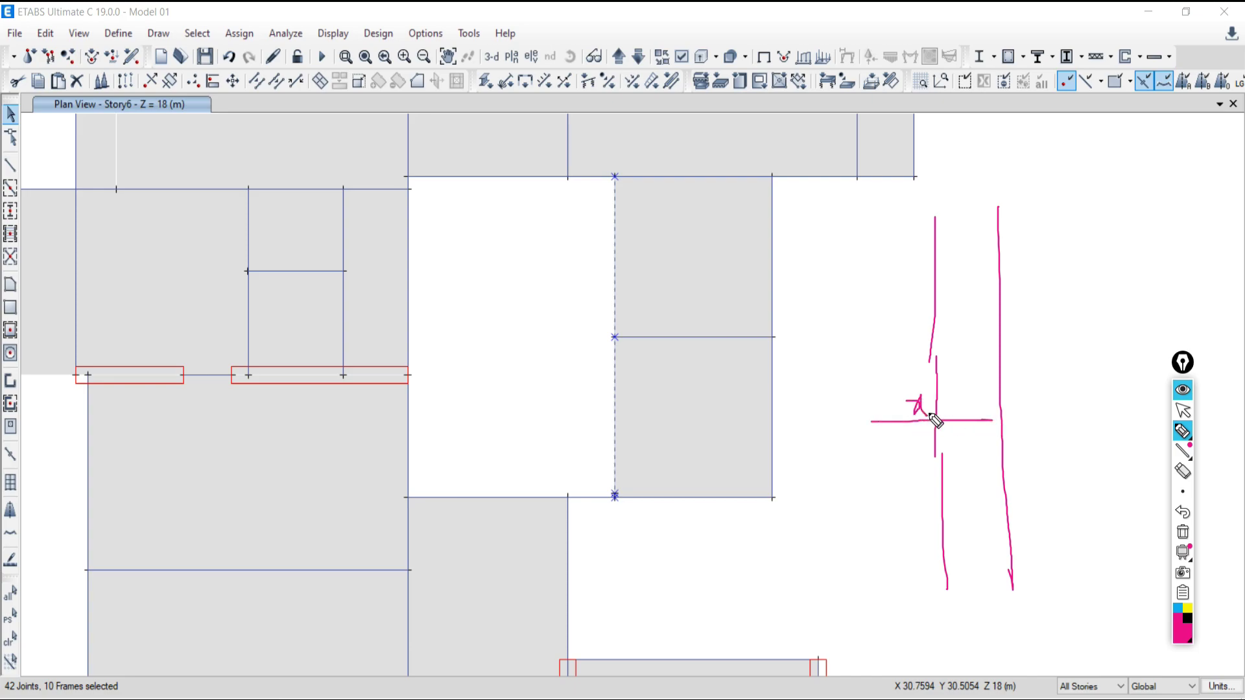
mouse_move(874, 410)
left_mouse_down()
mouse_move(866, 319)
mouse_move(892, 332)
left_mouse_up()
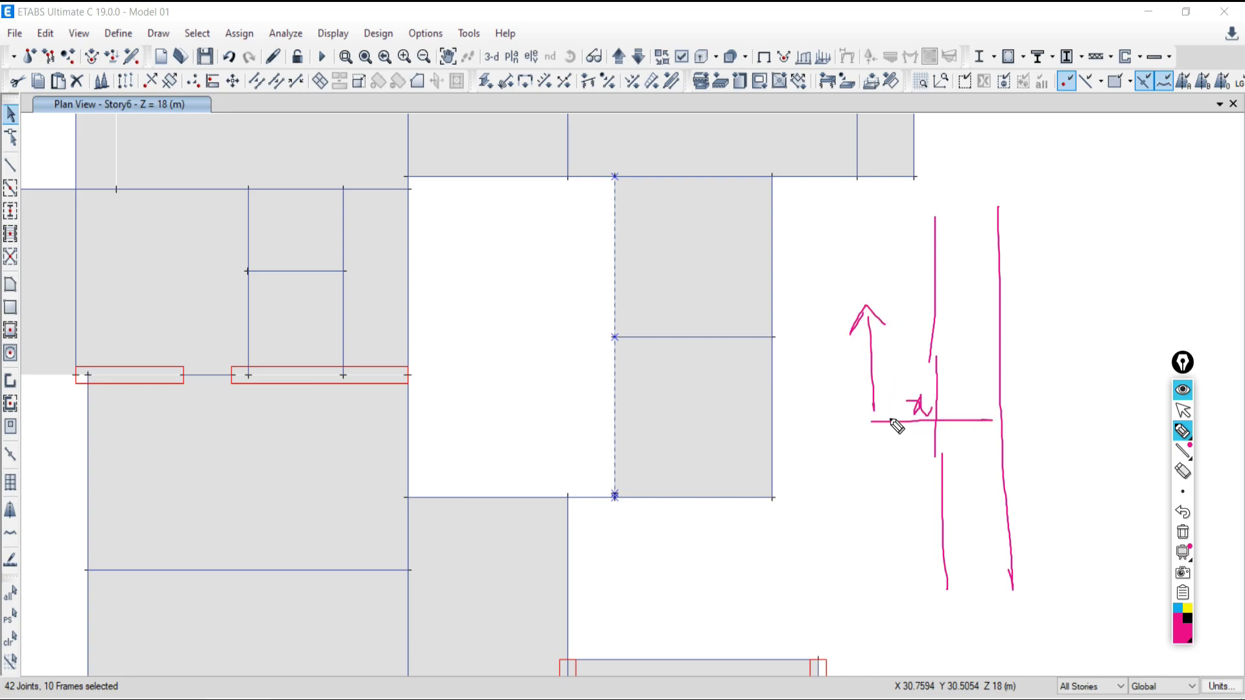
mouse_move(875, 419)
left_mouse_down()
mouse_move(997, 413)
mouse_move(973, 441)
left_mouse_up()
mouse_move(896, 387)
left_mouse_down()
mouse_move(850, 449)
mouse_move(1005, 422)
left_mouse_up()
left_click_drag(1016, 188, 1034, 613)
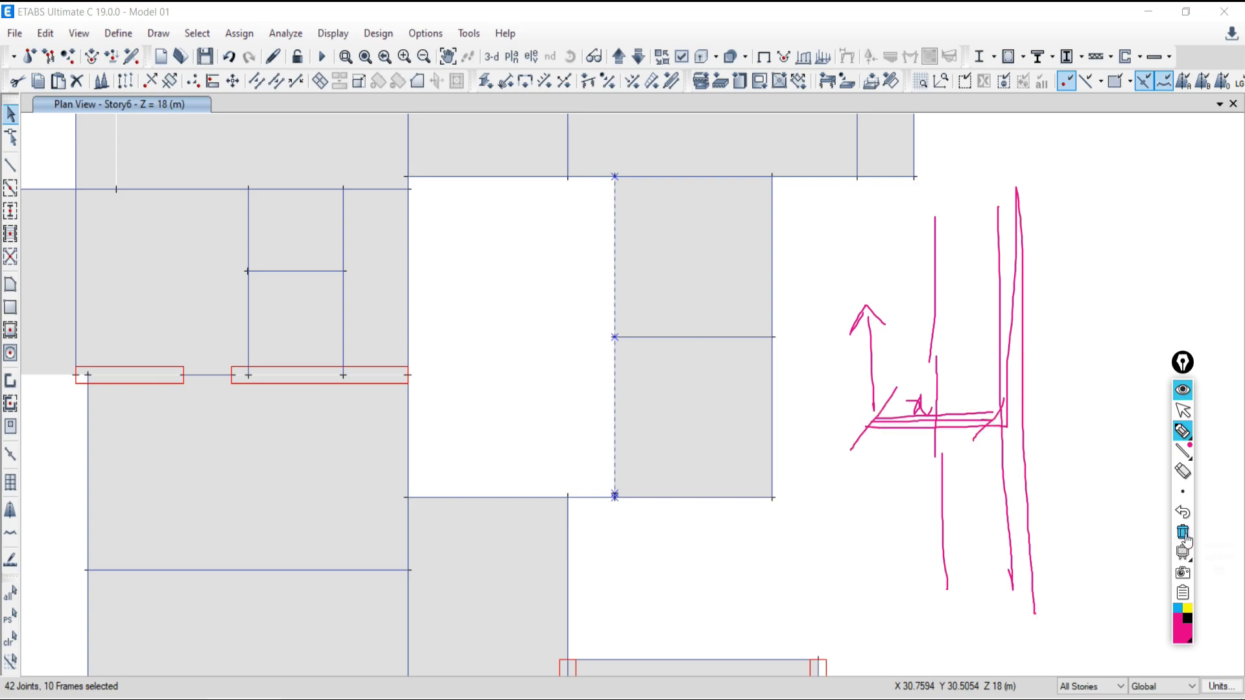
left_click(1184, 537)
left_click(1182, 410)
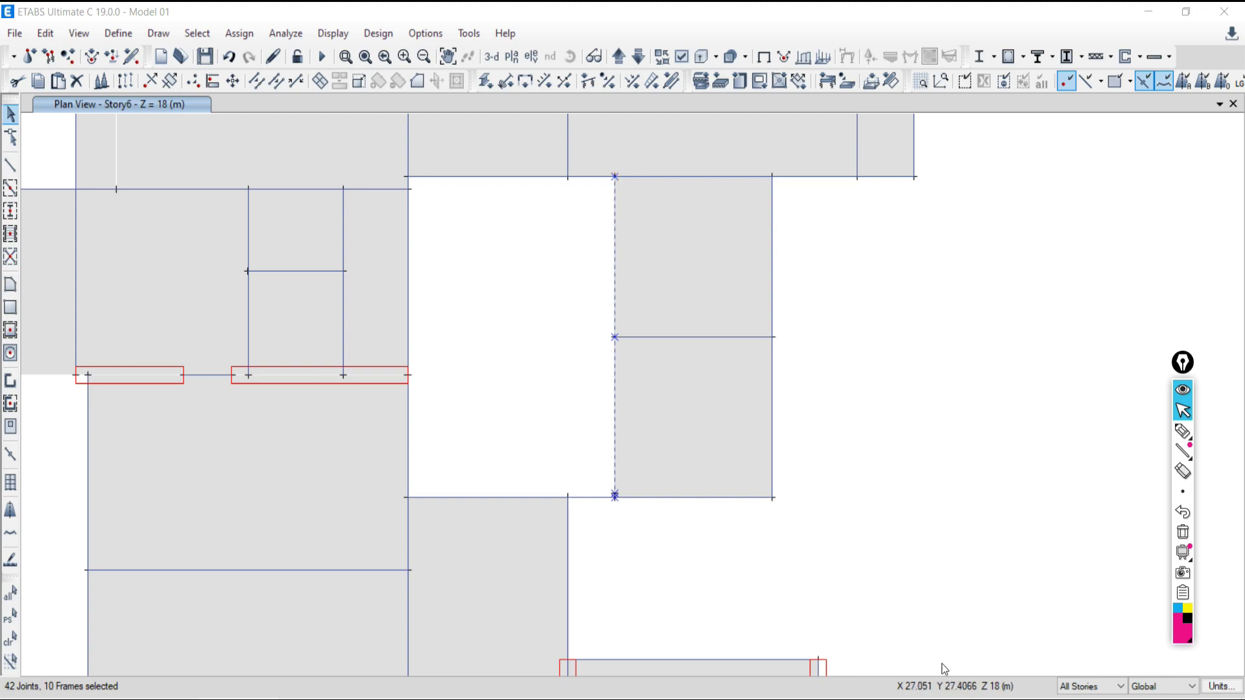
Step: Circle the cursor coordinate read-out in the status bar with the annotation pen
left_click(1183, 430)
left_click_drag(866, 679, 998, 658)
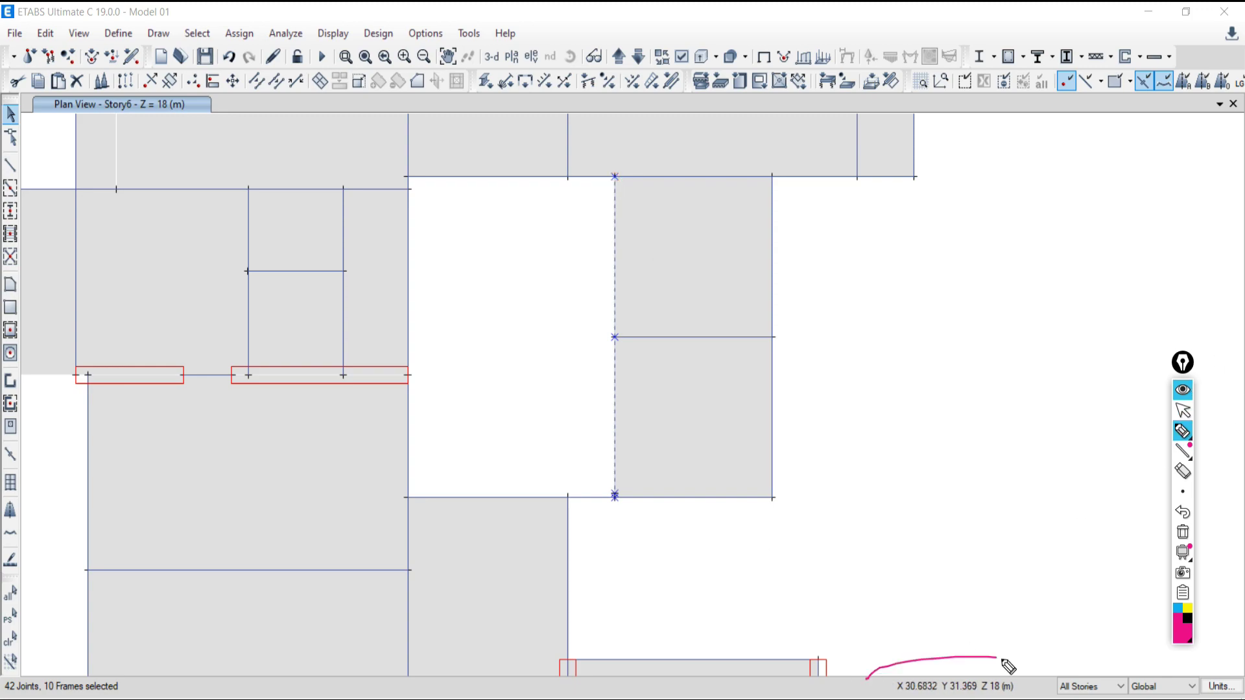
left_click_drag(887, 679, 882, 699)
left_click(1182, 409)
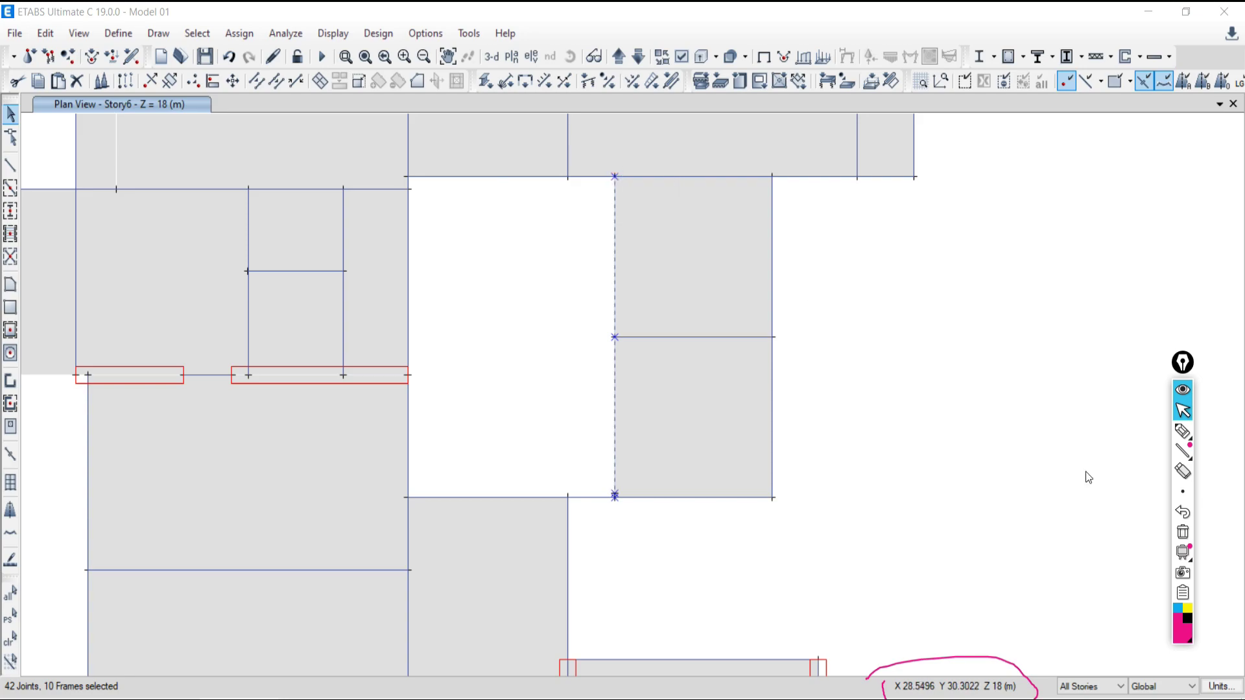
Step: Write the target X coordinate 22.5796 beside the plan with the annotation pen
left_click(1182, 430)
mouse_move(945, 268)
left_mouse_down()
mouse_move(976, 323)
mouse_move(1023, 324)
left_mouse_up()
left_click(1043, 324)
mouse_move(1047, 278)
left_mouse_down()
mouse_move(1061, 315)
mouse_move(1076, 274)
mouse_move(1108, 335)
mouse_move(1129, 303)
left_mouse_up()
mouse_move(1144, 285)
left_mouse_down()
mouse_move(1144, 331)
mouse_move(1163, 306)
left_mouse_up()
left_click(1182, 415)
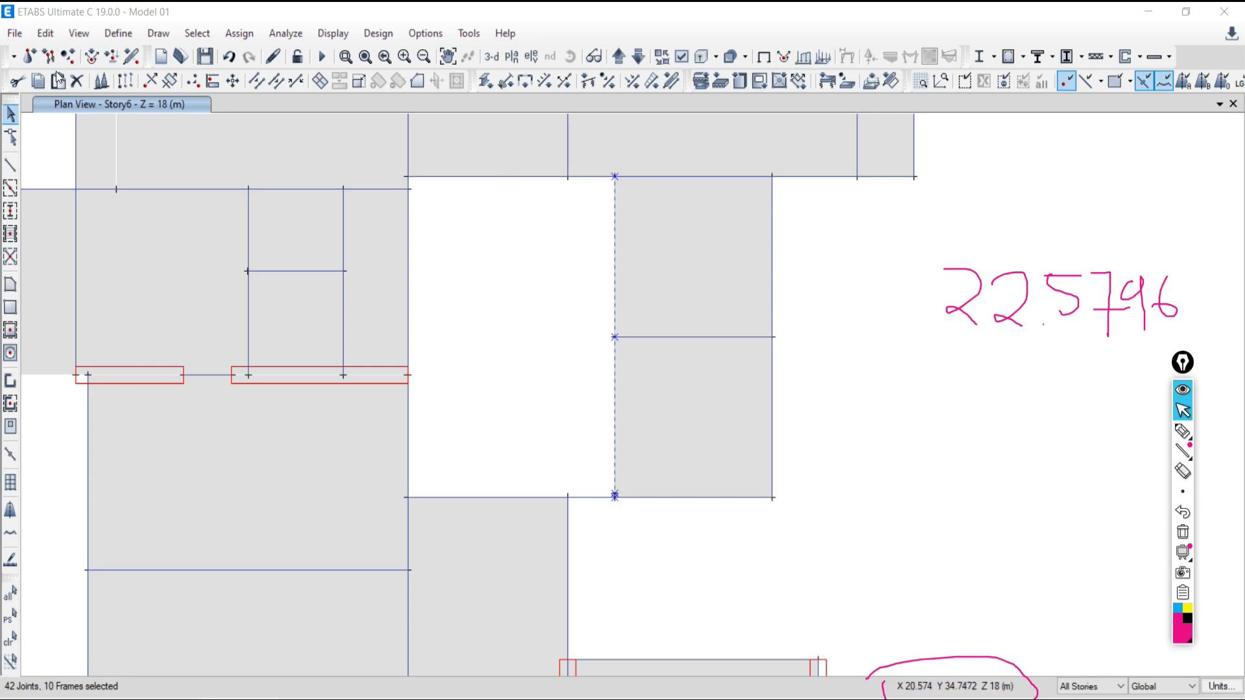
Step: Align the selected joints to X-ordinate 22.5796 m with Align Joints/Frames/Edges, keeping its dialog clear of the beam line
left_click(45, 34)
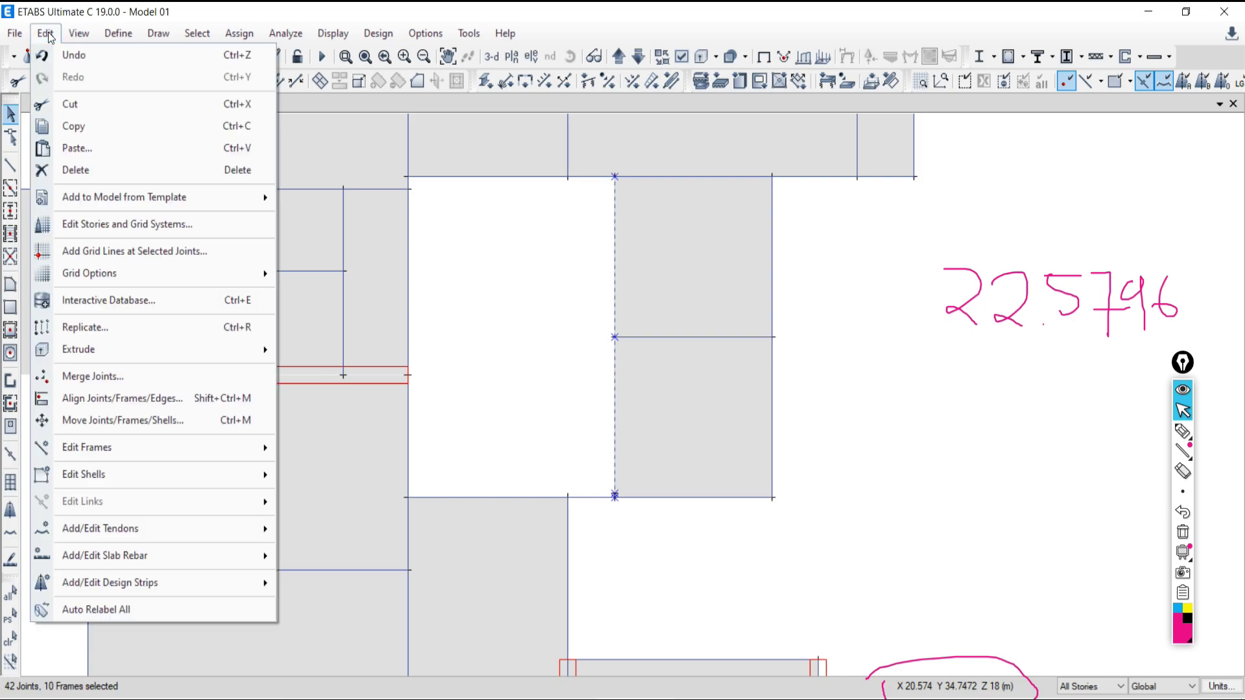
mouse_move(67, 448)
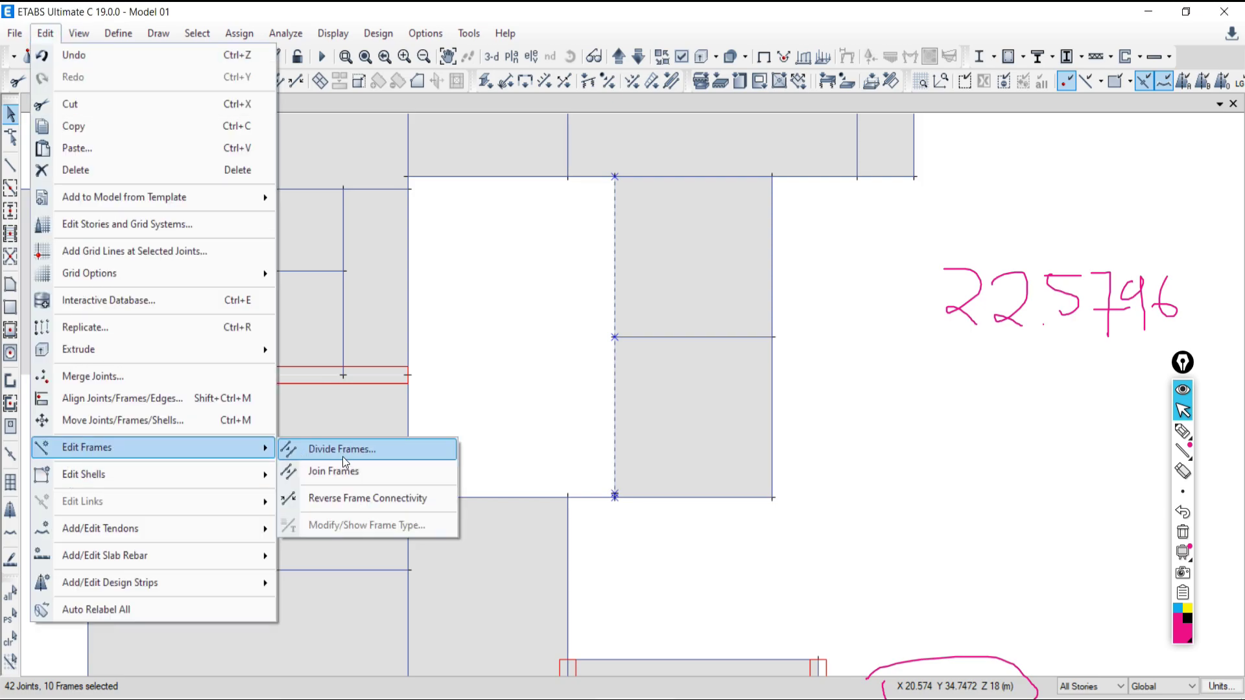
mouse_move(76, 476)
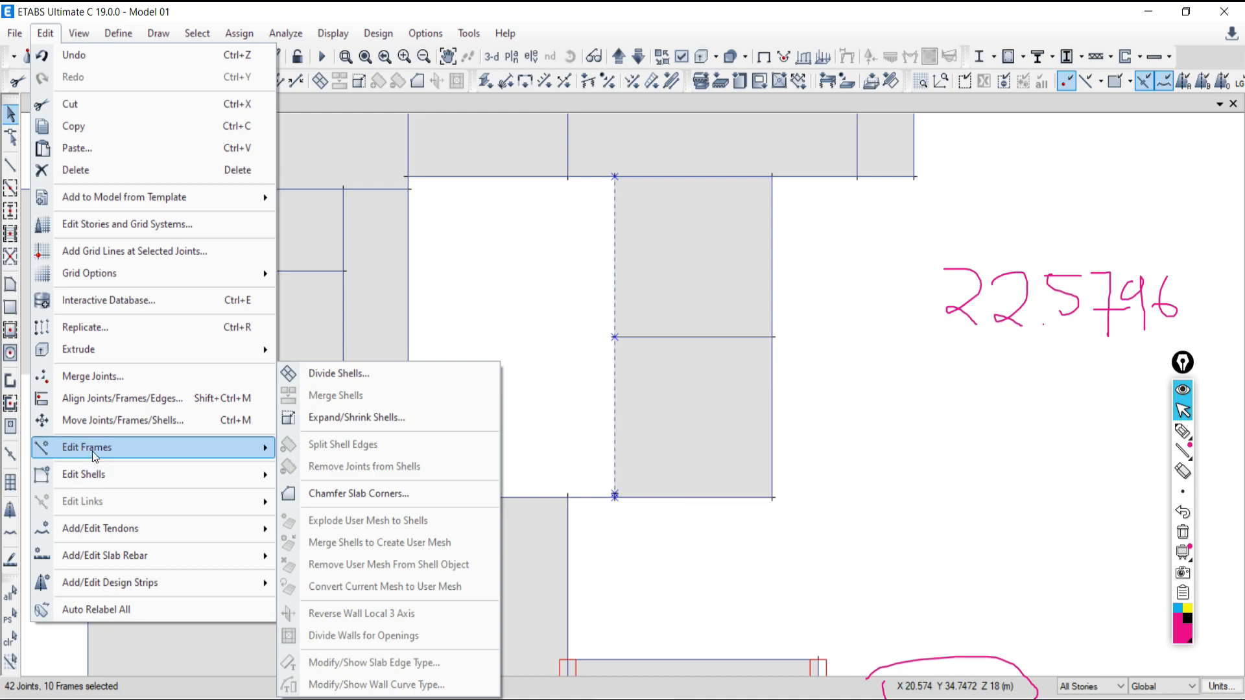
left_click(99, 400)
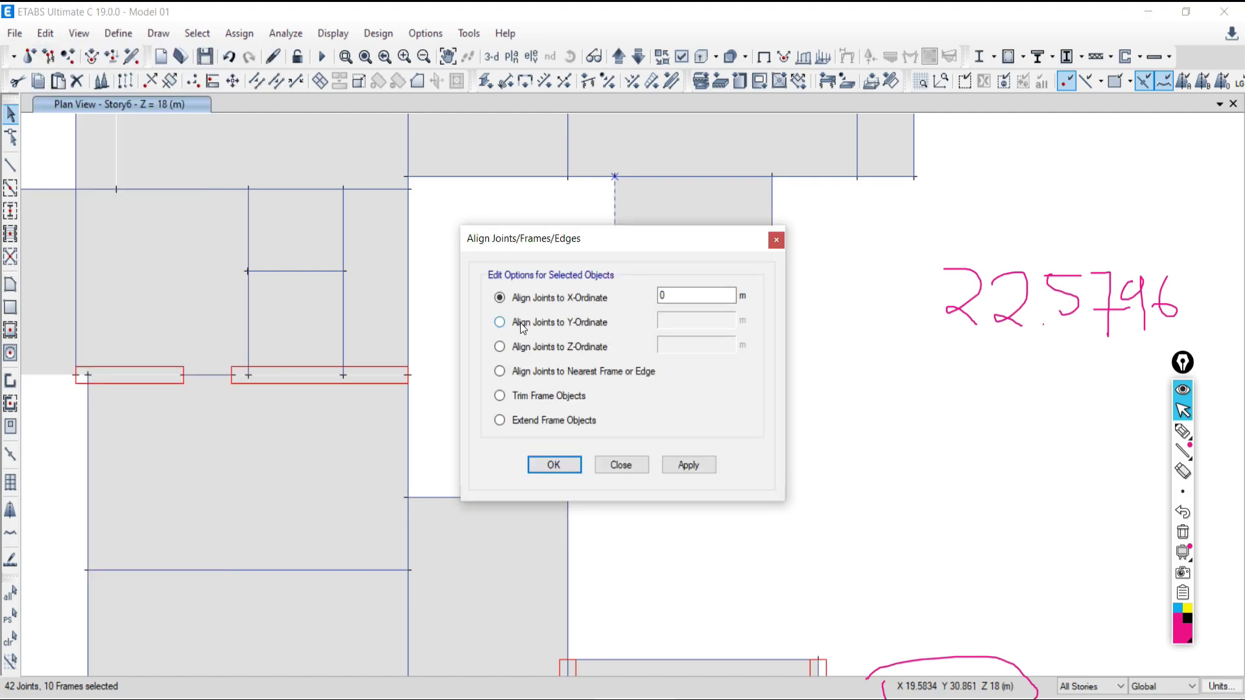
double_click(686, 296)
type("22.5796")
left_click(686, 466)
left_click_drag(653, 231, 302, 146)
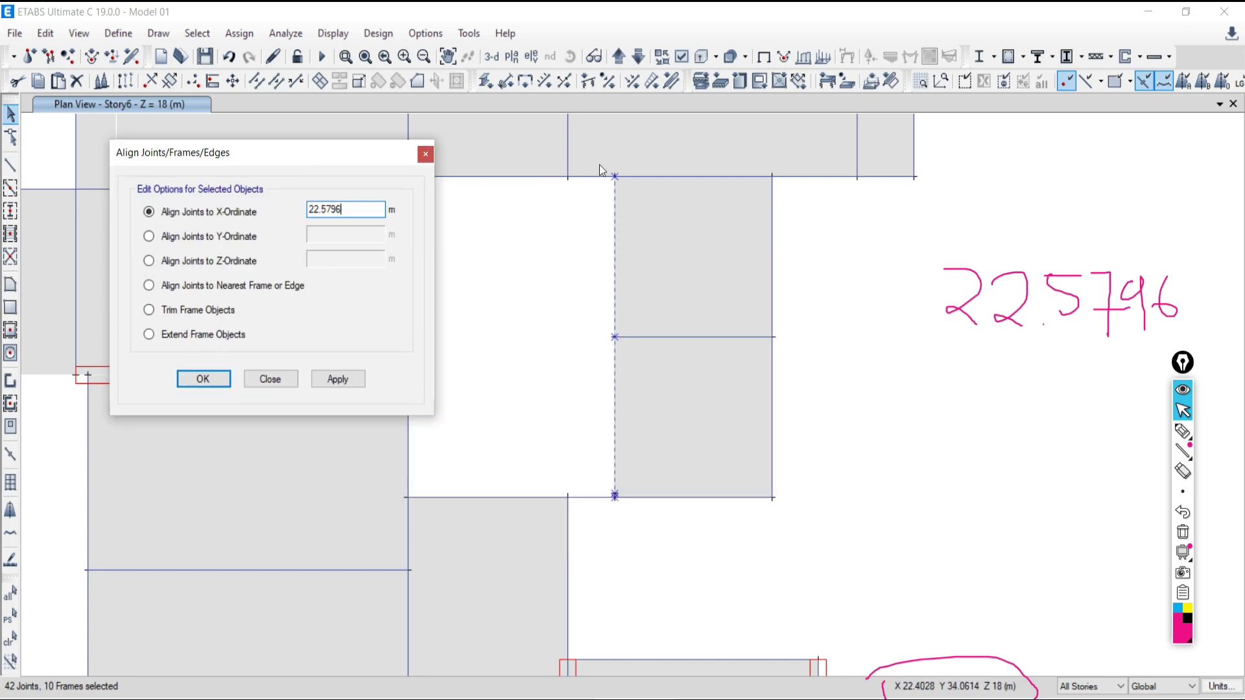
left_click(338, 379)
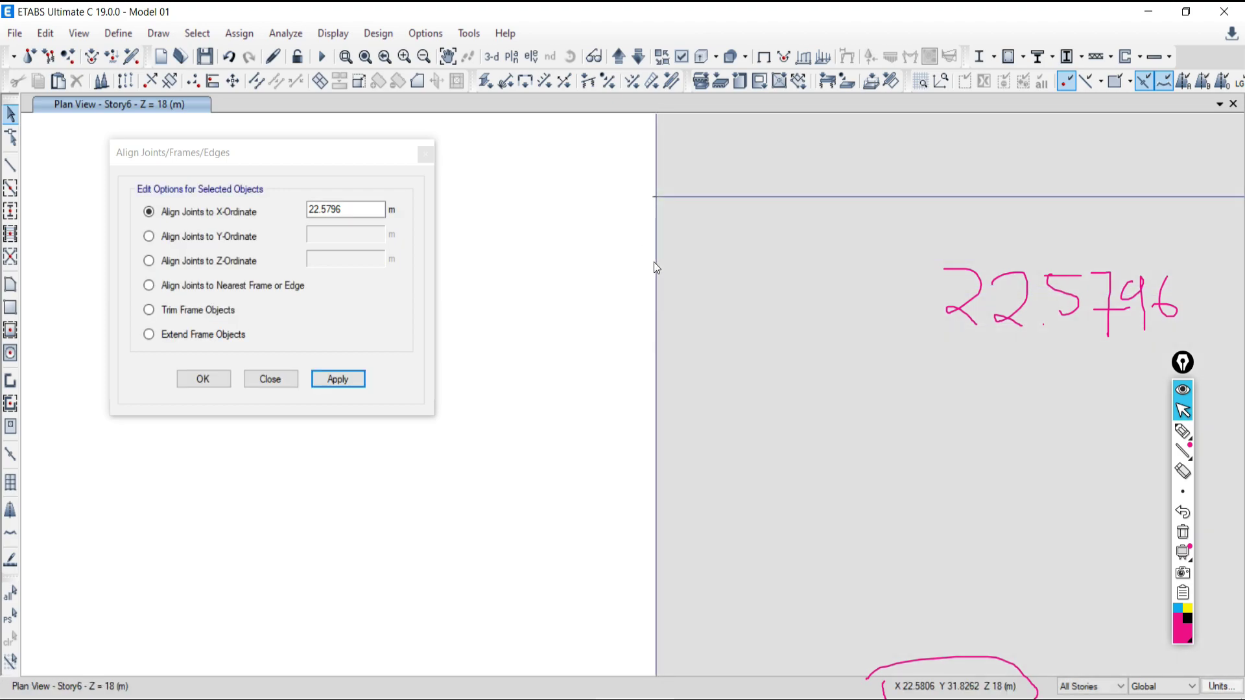
Step: Extend the vertical beam to the horizontal beam below it on all stories with Extend Frame Objects, using both beams and the loose end joint
scroll(678, 525, "down", 5)
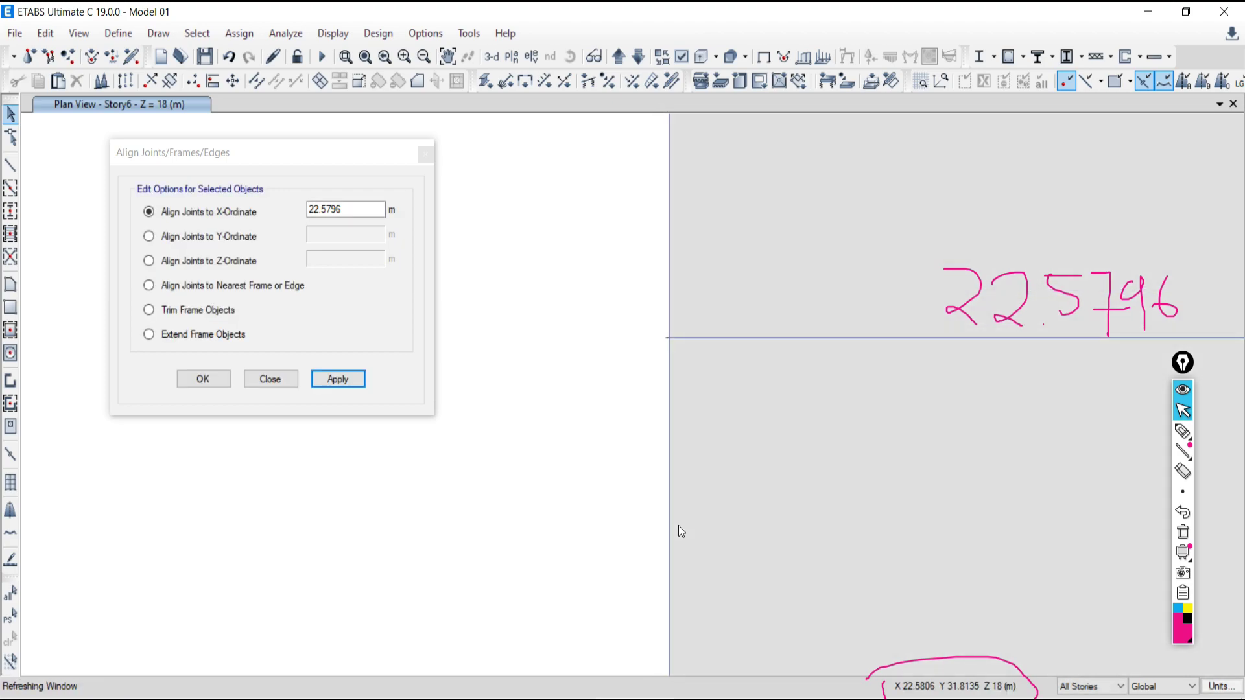
scroll(706, 583, "up", 4)
scroll(710, 580, "up", 3)
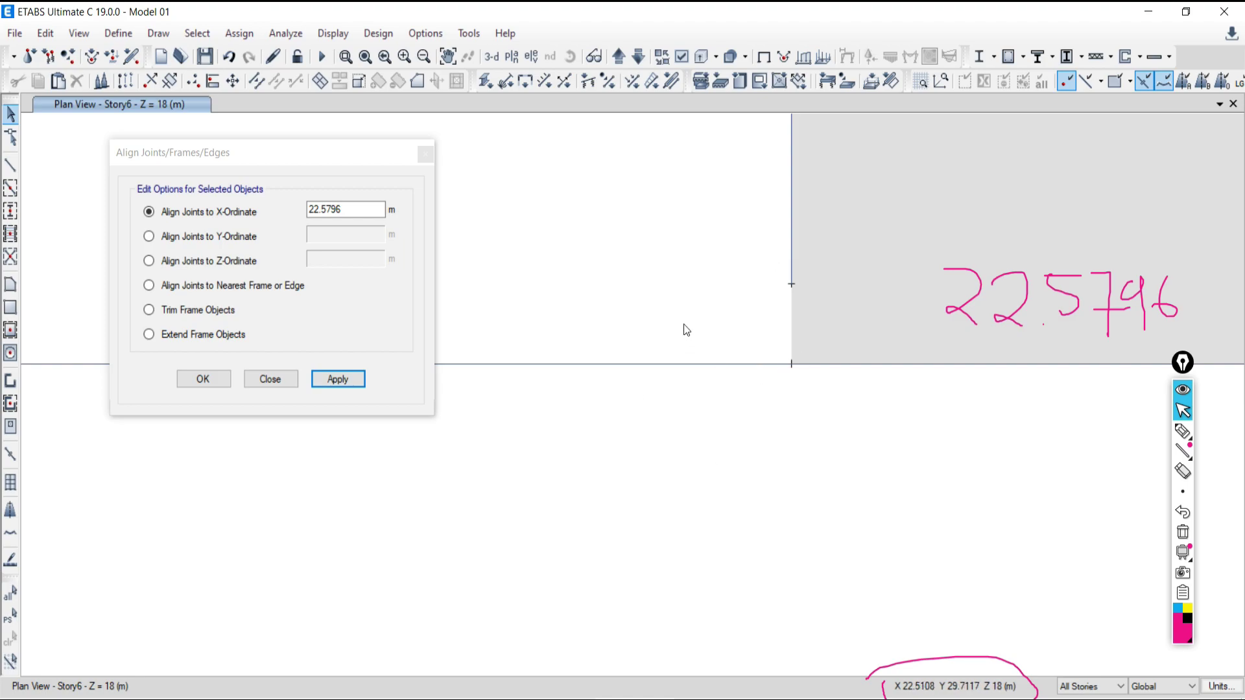
left_click(791, 206)
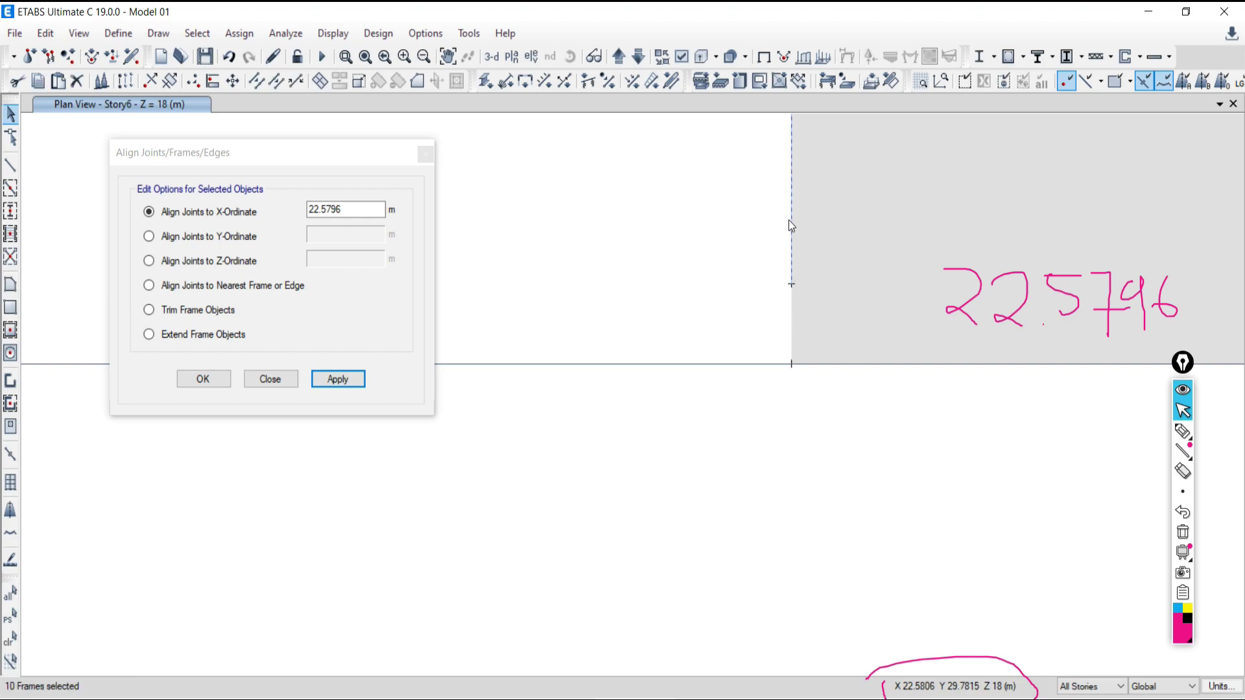
left_click_drag(639, 393, 639, 394)
left_click_drag(777, 250, 818, 316)
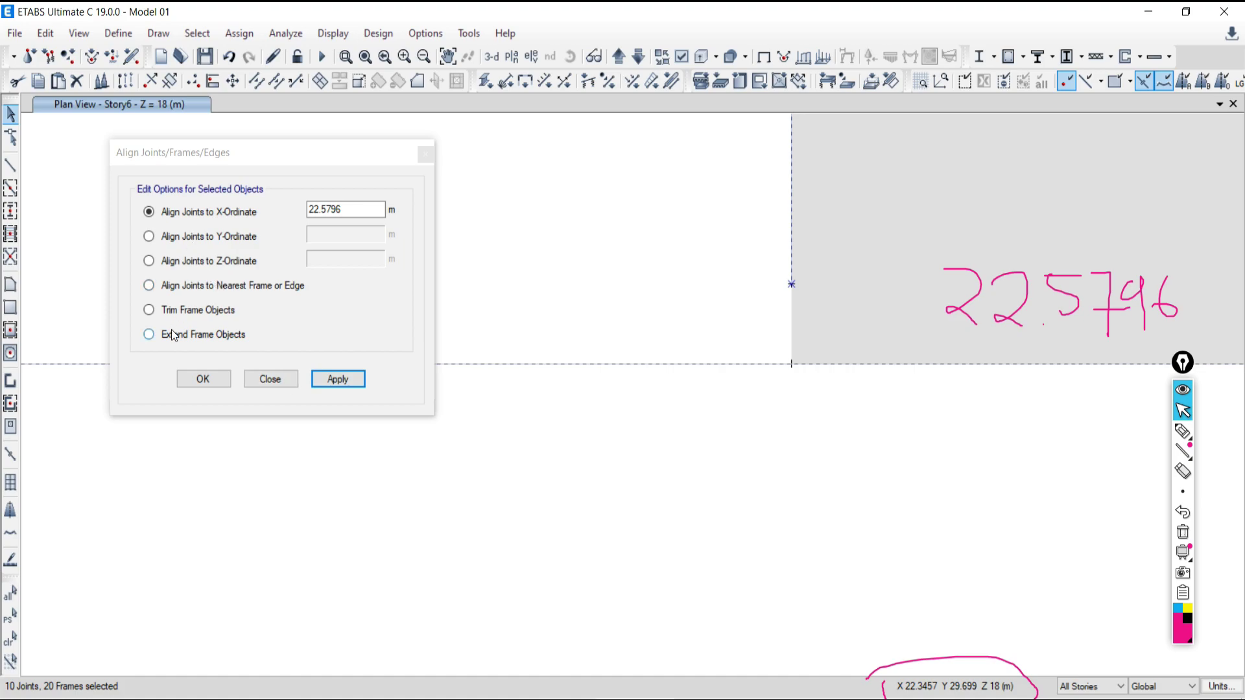
left_click(153, 335)
left_click(344, 383)
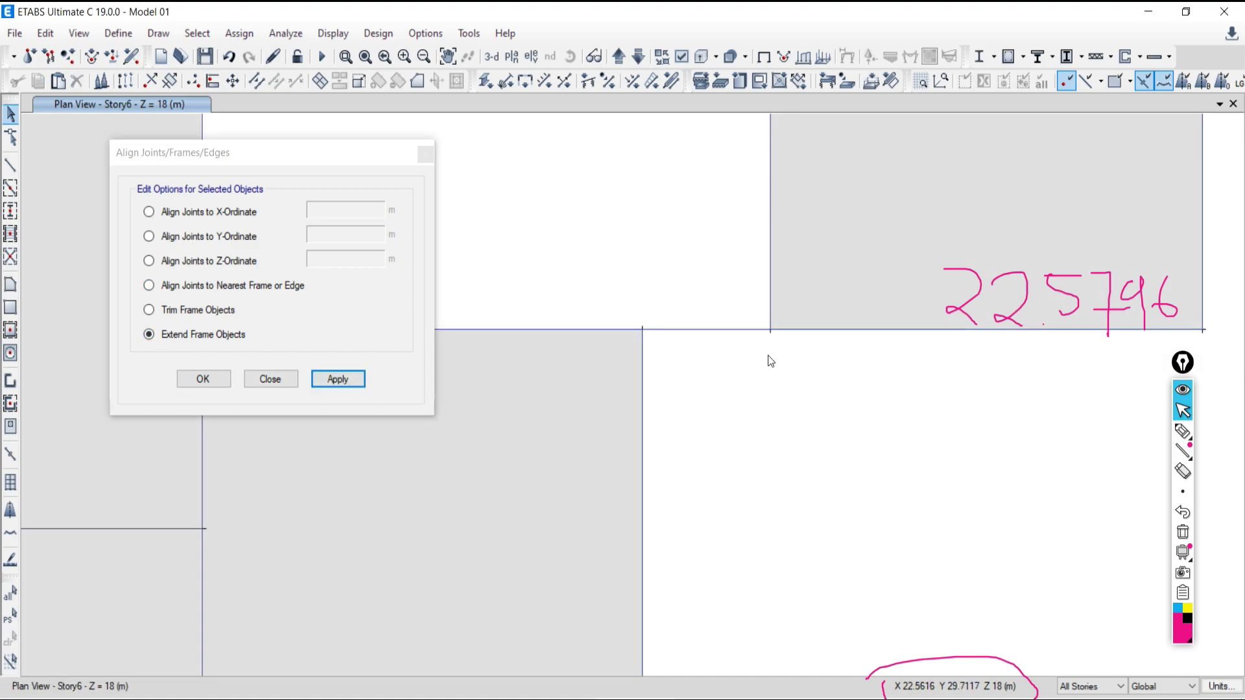
scroll(771, 373, "down", 5)
scroll(776, 370, "up", 5)
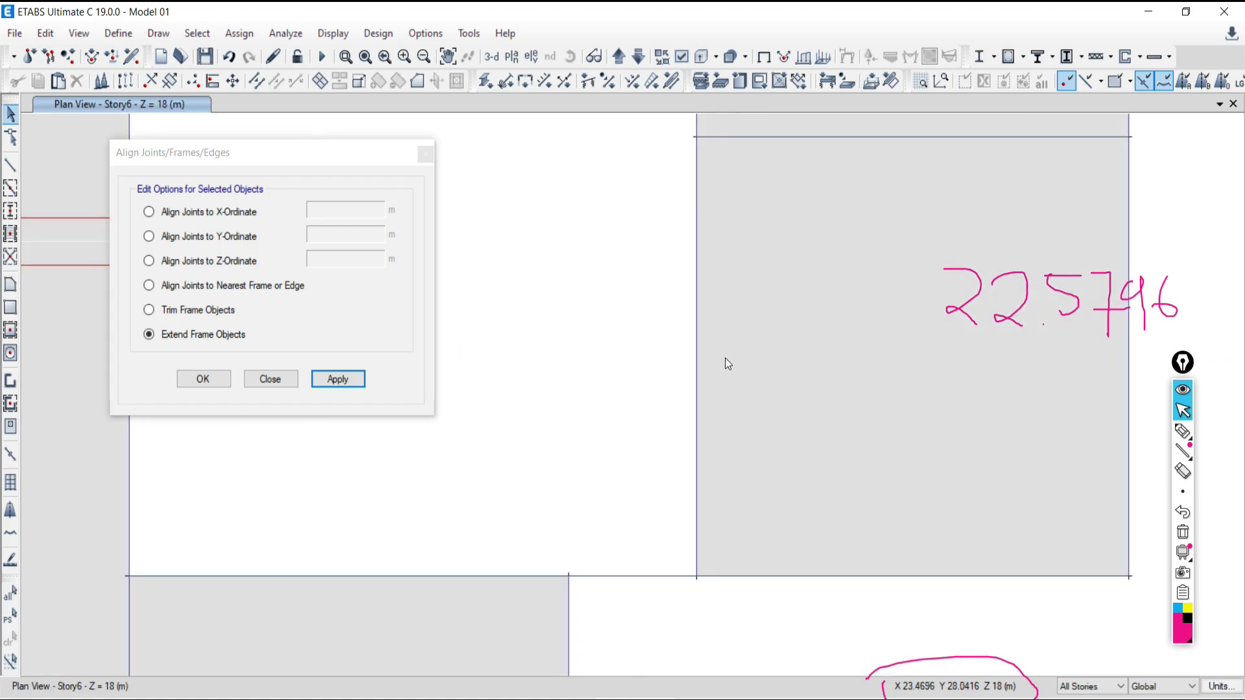
scroll(733, 366, "down", 2)
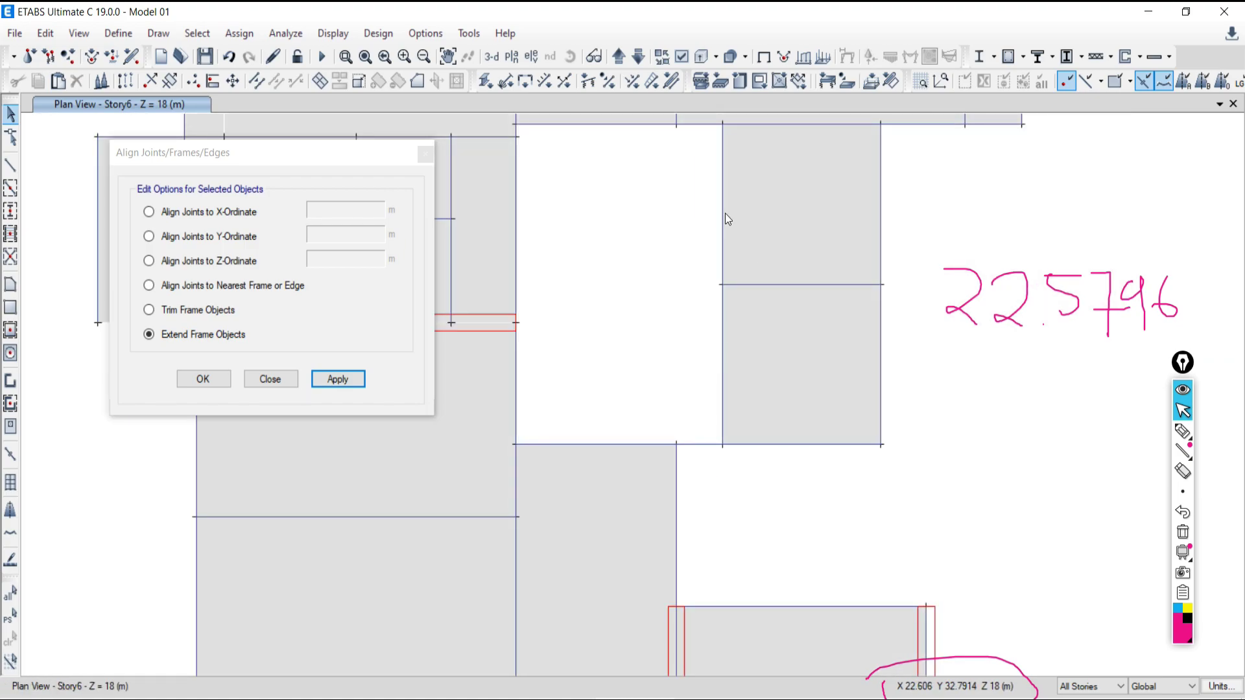
left_click(271, 379)
scroll(497, 358, "down", 5)
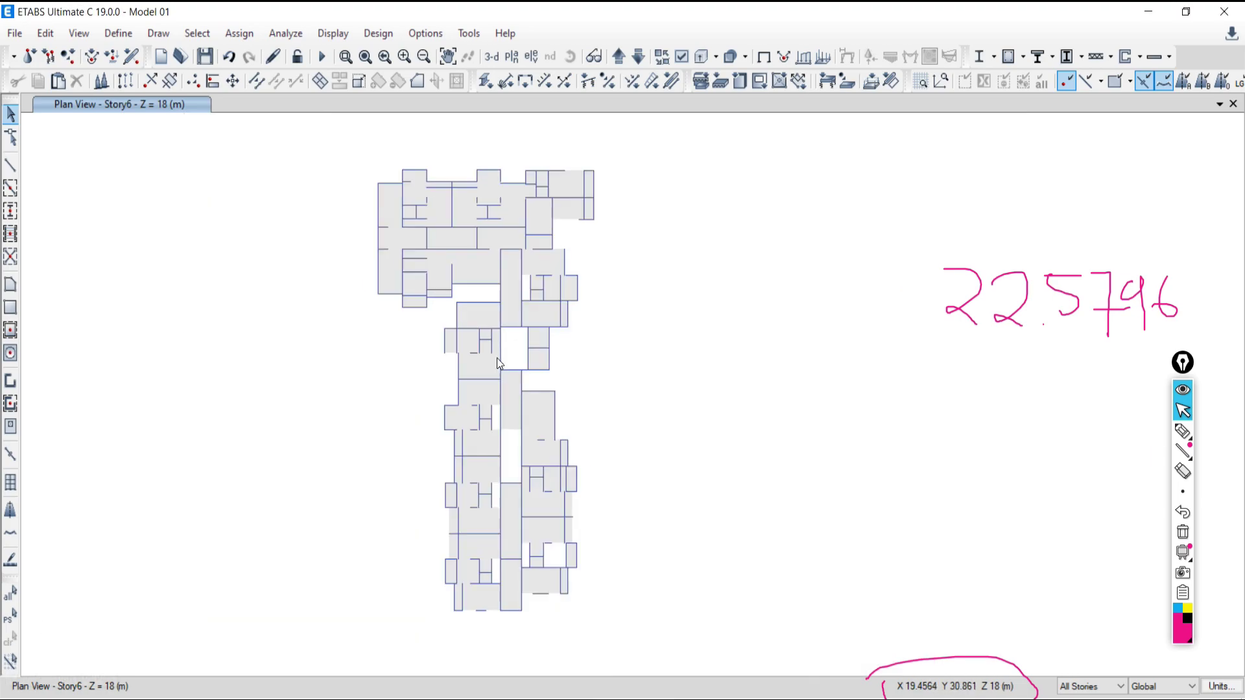
Step: Rerun Check Model, adjusting the check and fix options, and review the list of warning messages
left_click(286, 33)
left_click(290, 53)
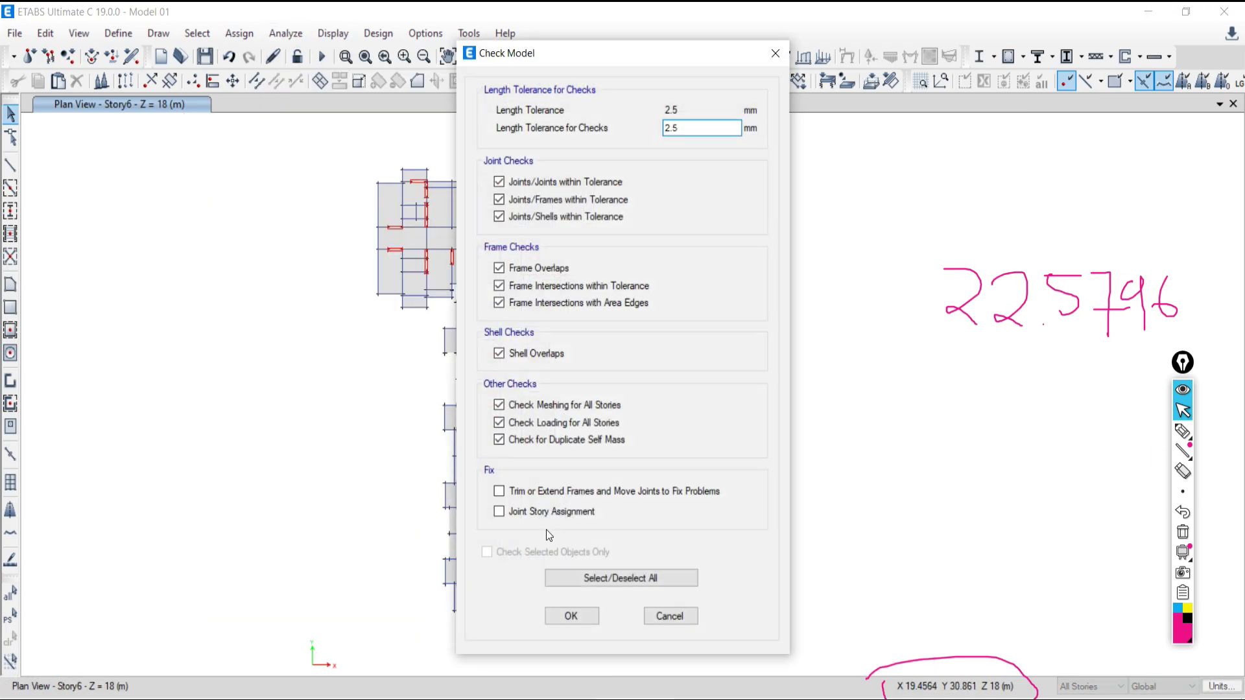
left_click(557, 576)
left_click(558, 576)
left_click(499, 512)
left_click(571, 616)
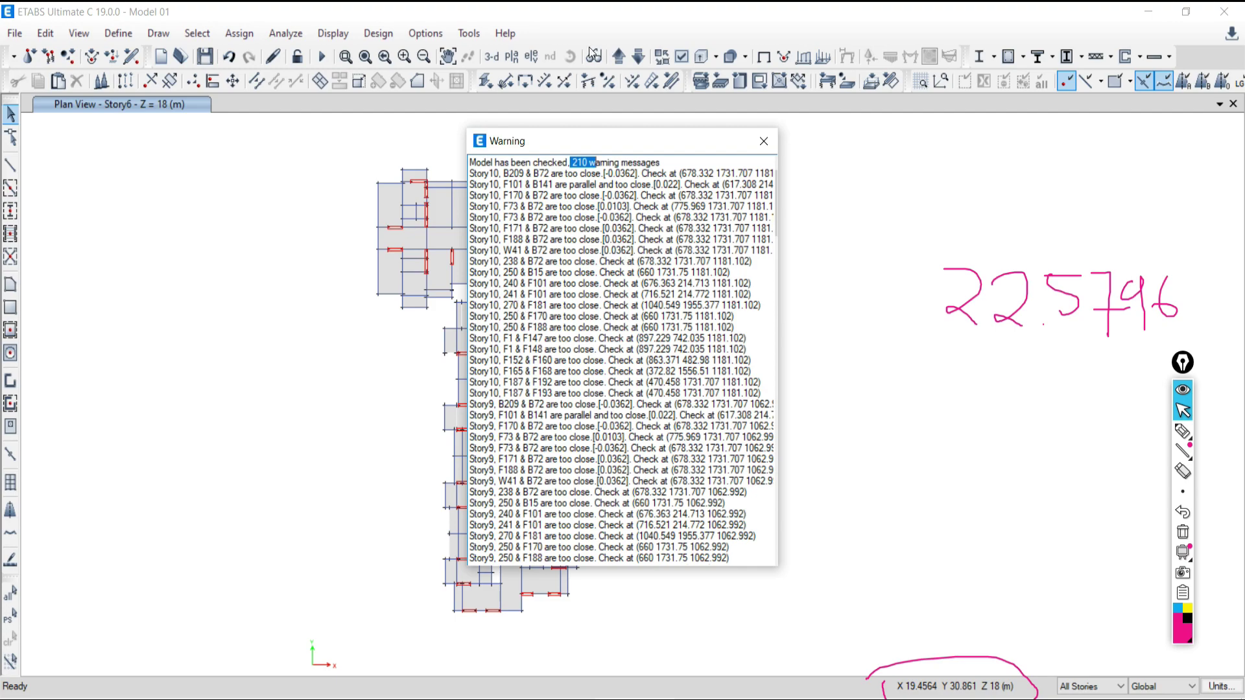
left_click_drag(510, 175, 522, 175)
left_click(756, 141)
Step: Start selecting by frame label for all stories and pick B72 in the label list
left_click(188, 35)
mouse_move(209, 59)
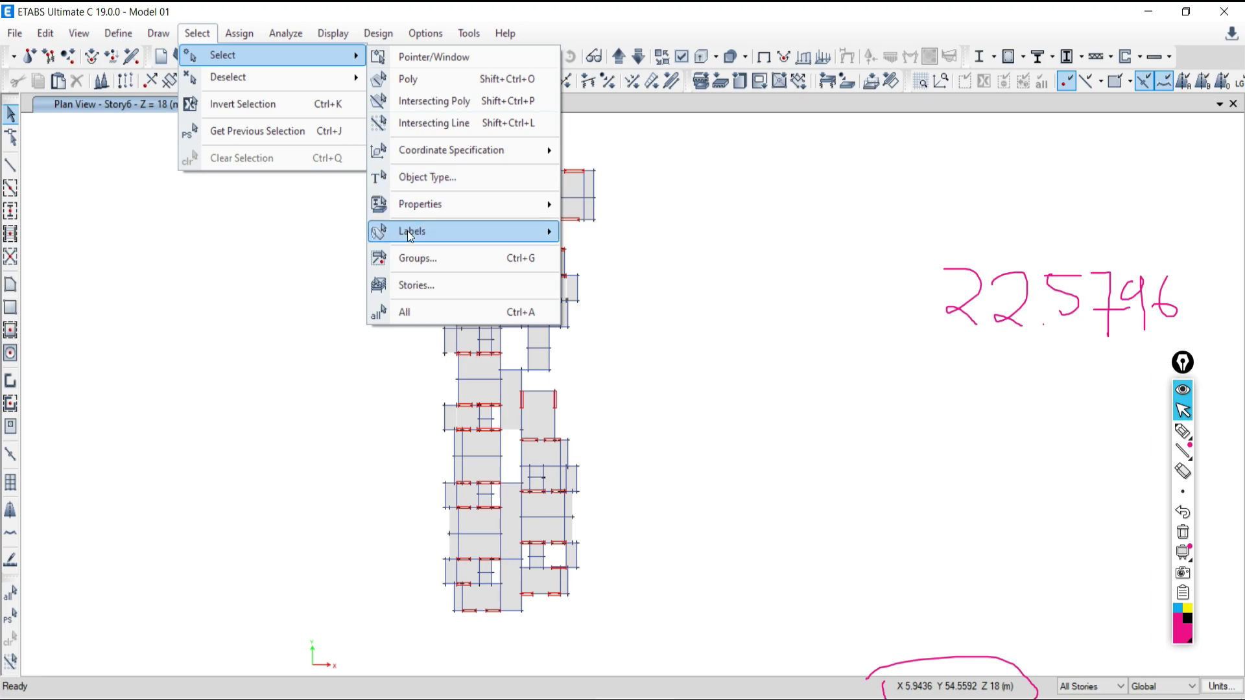
mouse_move(407, 231)
left_click(623, 304)
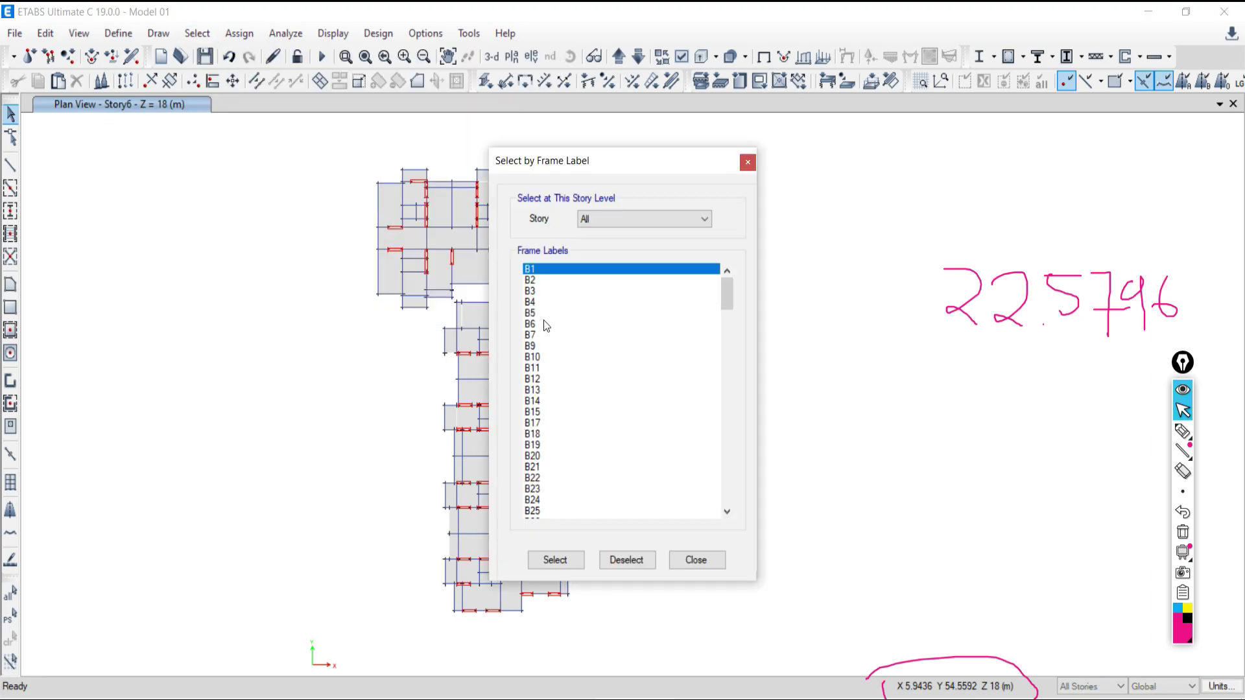
left_click_drag(726, 295, 732, 374)
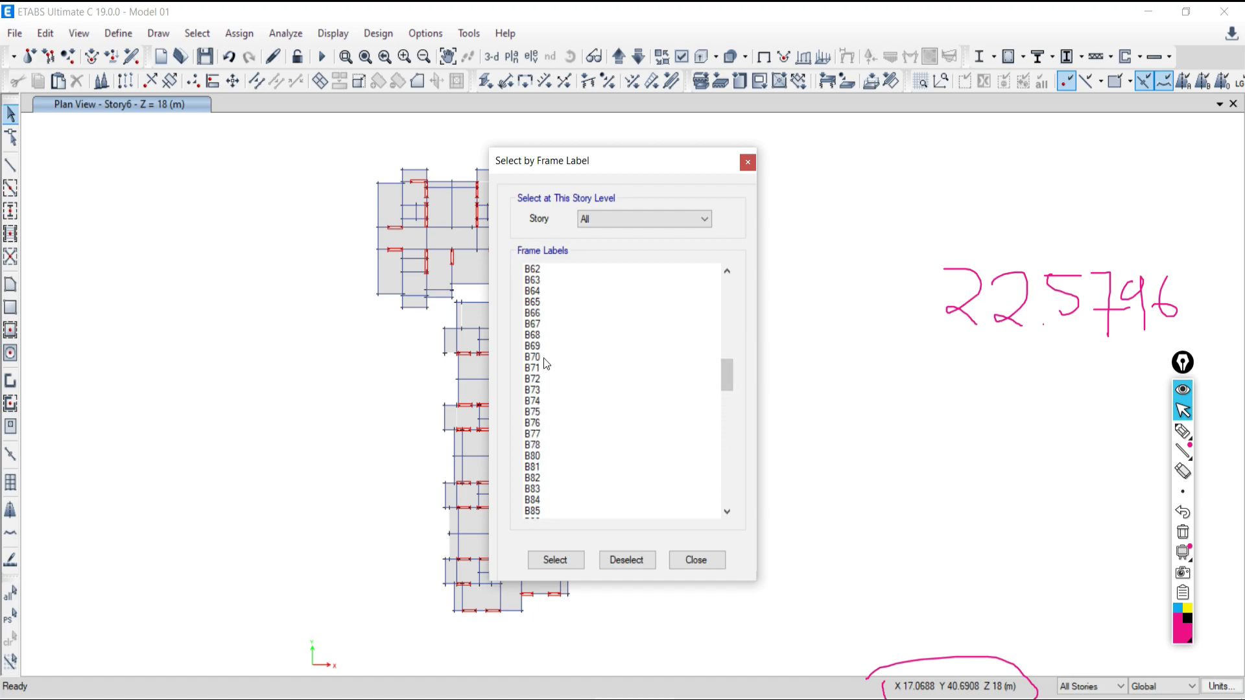
left_click(536, 379)
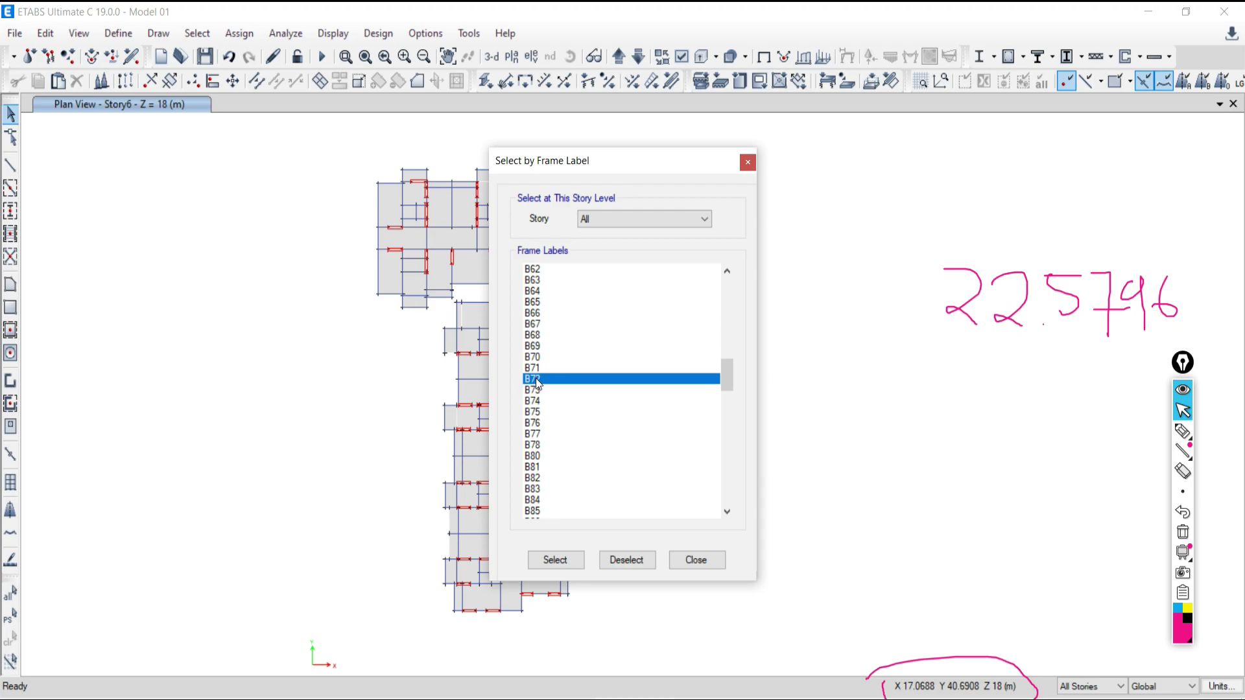
Step: Consult the saved warning list in Word for the label of the beam paired with B72, and return to ETABS
left_click_drag(729, 378, 603, 422)
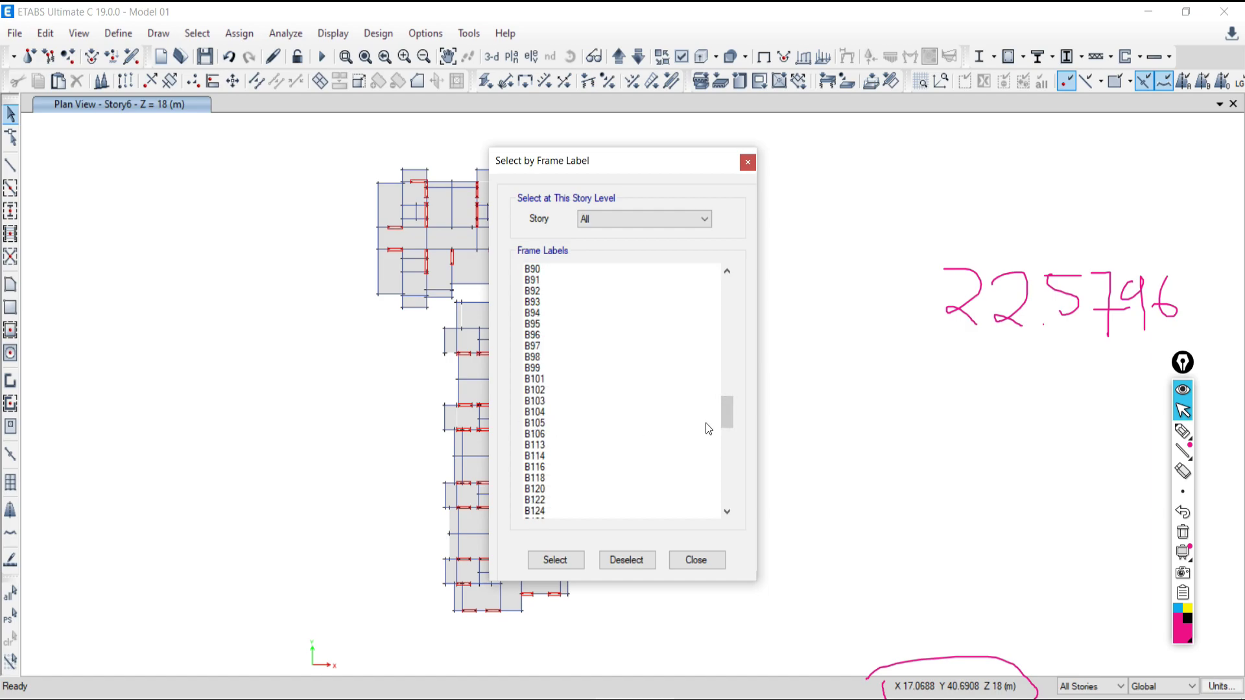
mouse_move(726, 413)
left_mouse_down()
mouse_move(724, 494)
mouse_move(727, 289)
mouse_move(727, 414)
left_mouse_up()
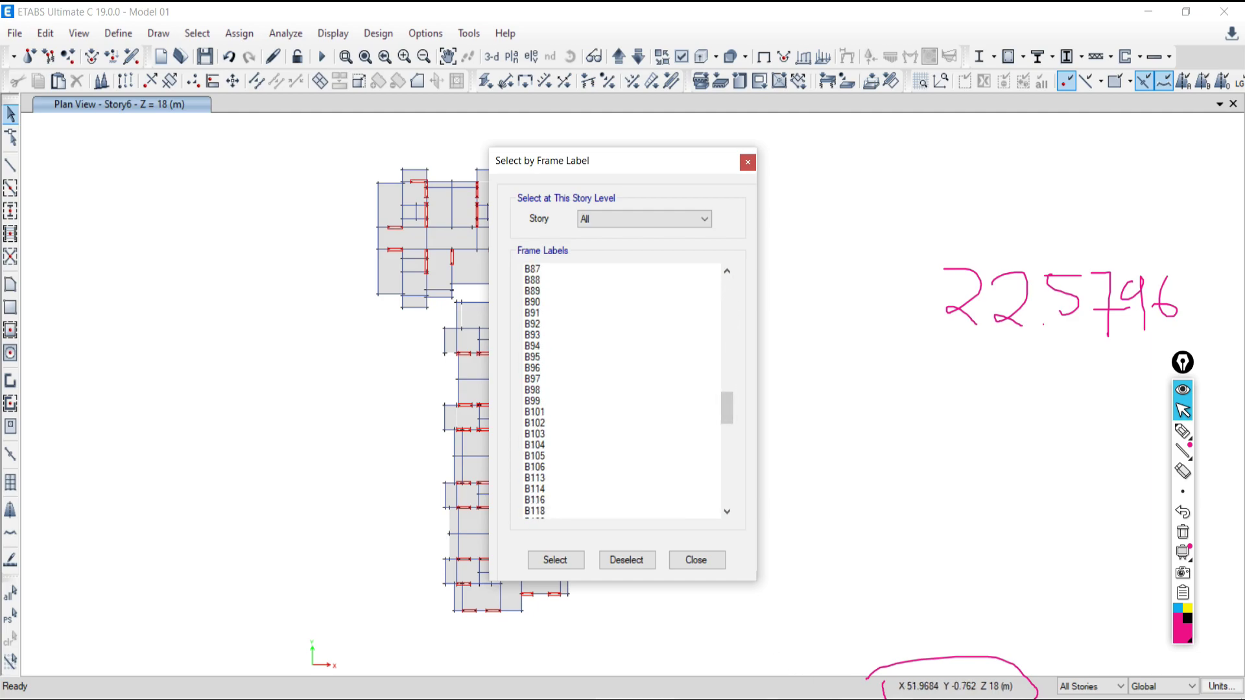
key("alt+Tab")
scroll(266, 464, "up", 5)
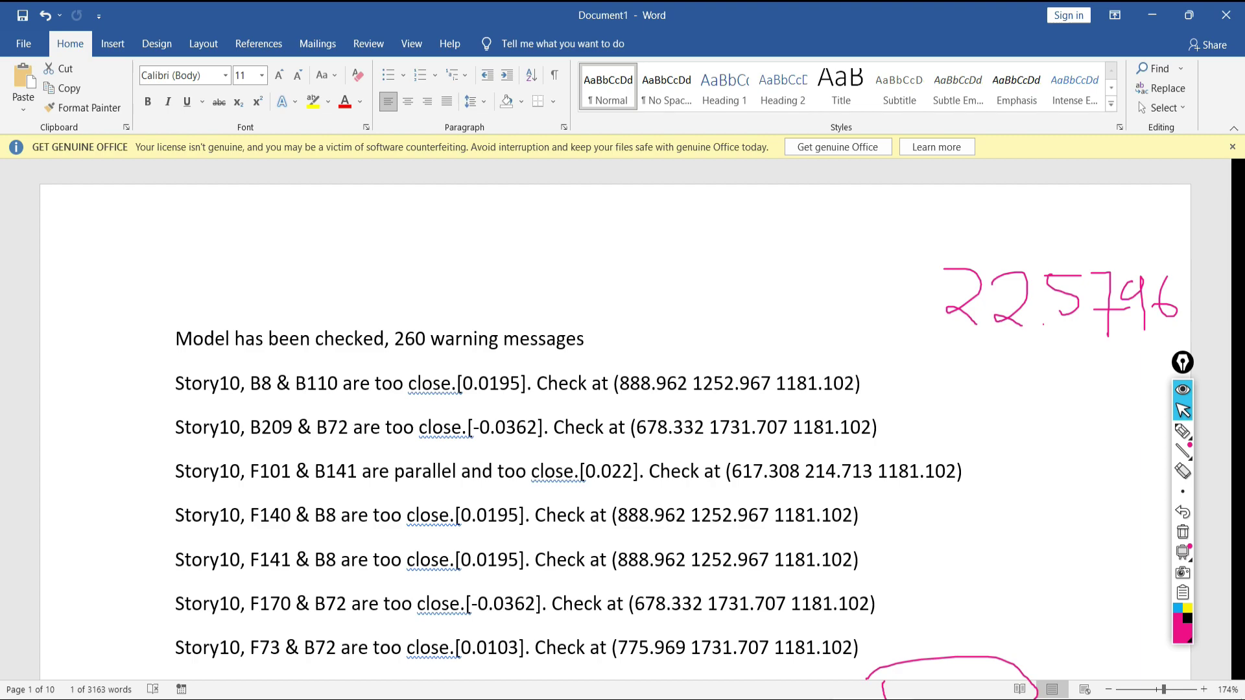
key("alt+Tab")
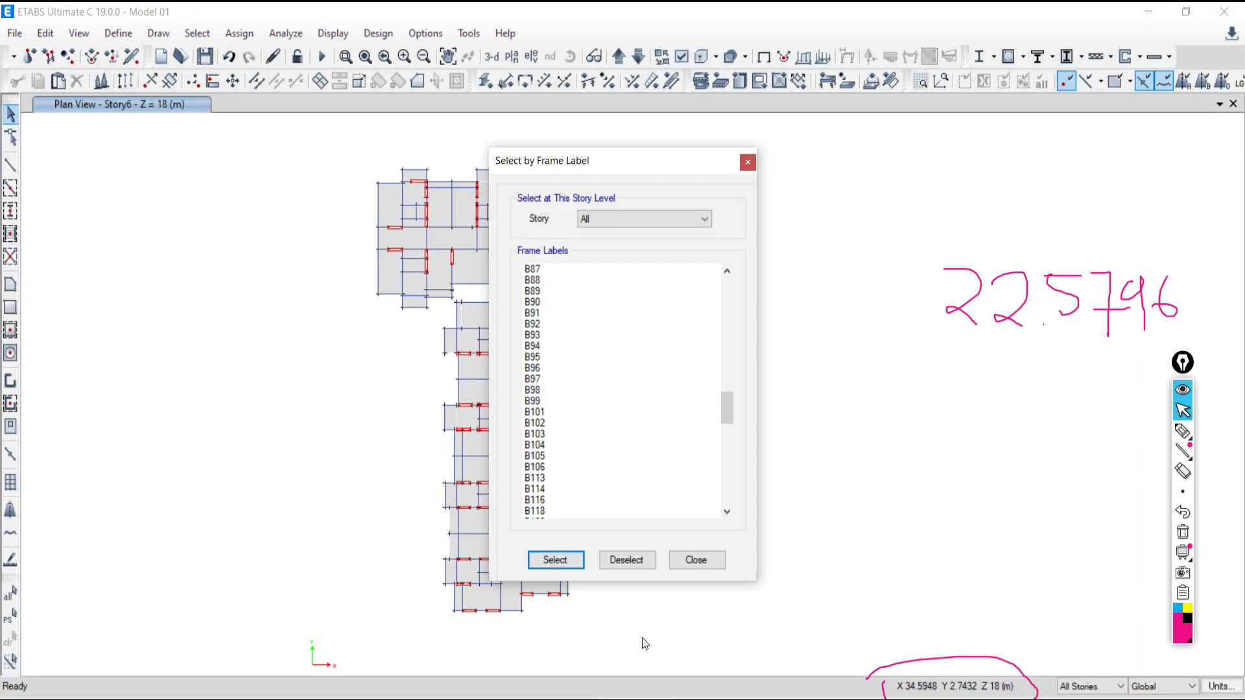
Step: Add B209 to the picked frame labels and select the picked frames on all stories
left_click_drag(727, 406, 722, 276)
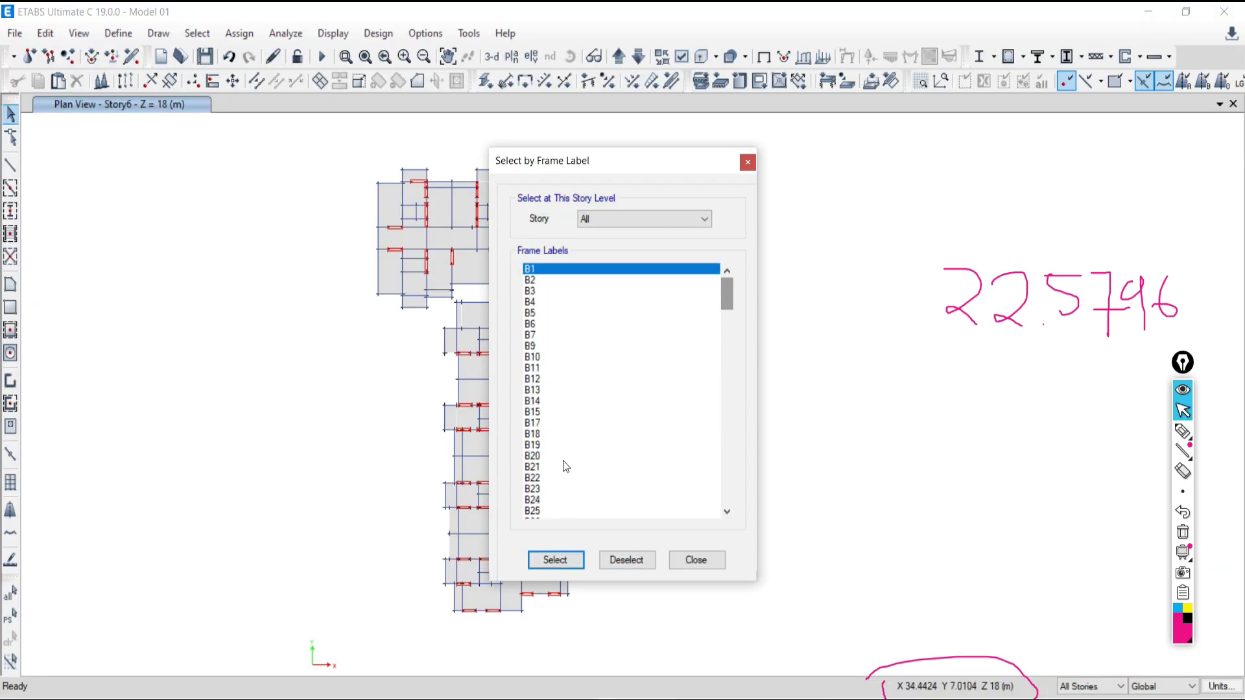
scroll(562, 459, "down", 8)
scroll(559, 465, "down", 14)
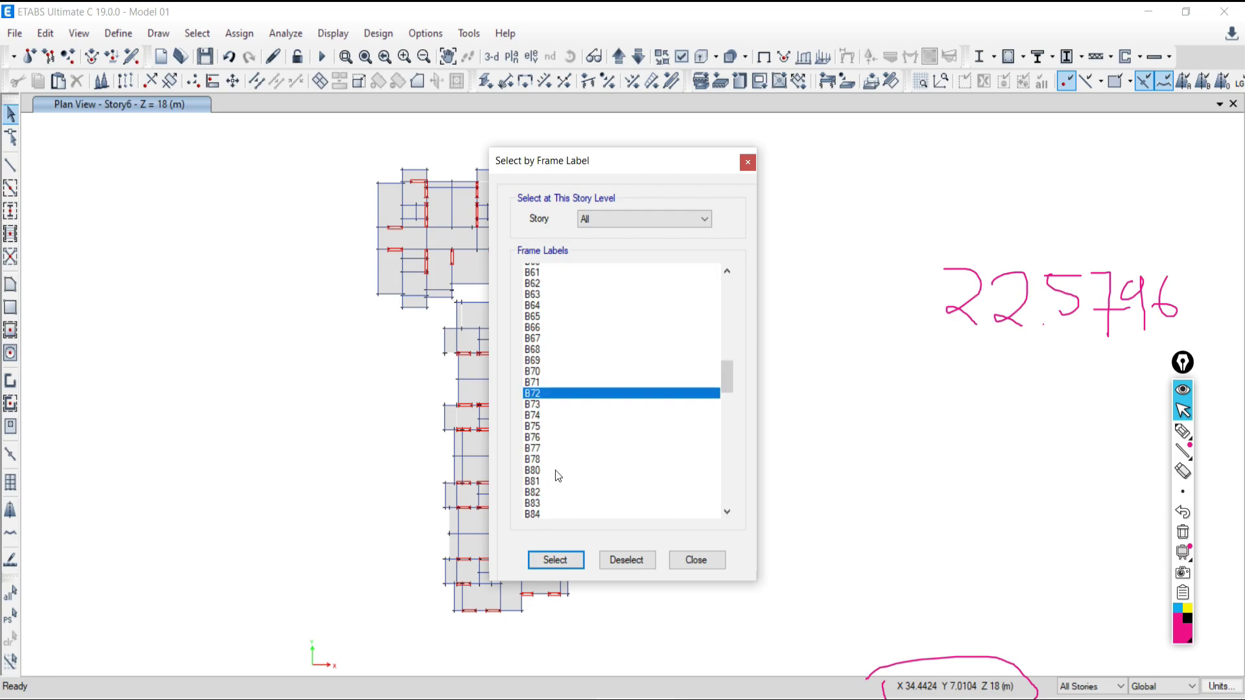
left_click_drag(720, 394, 727, 485)
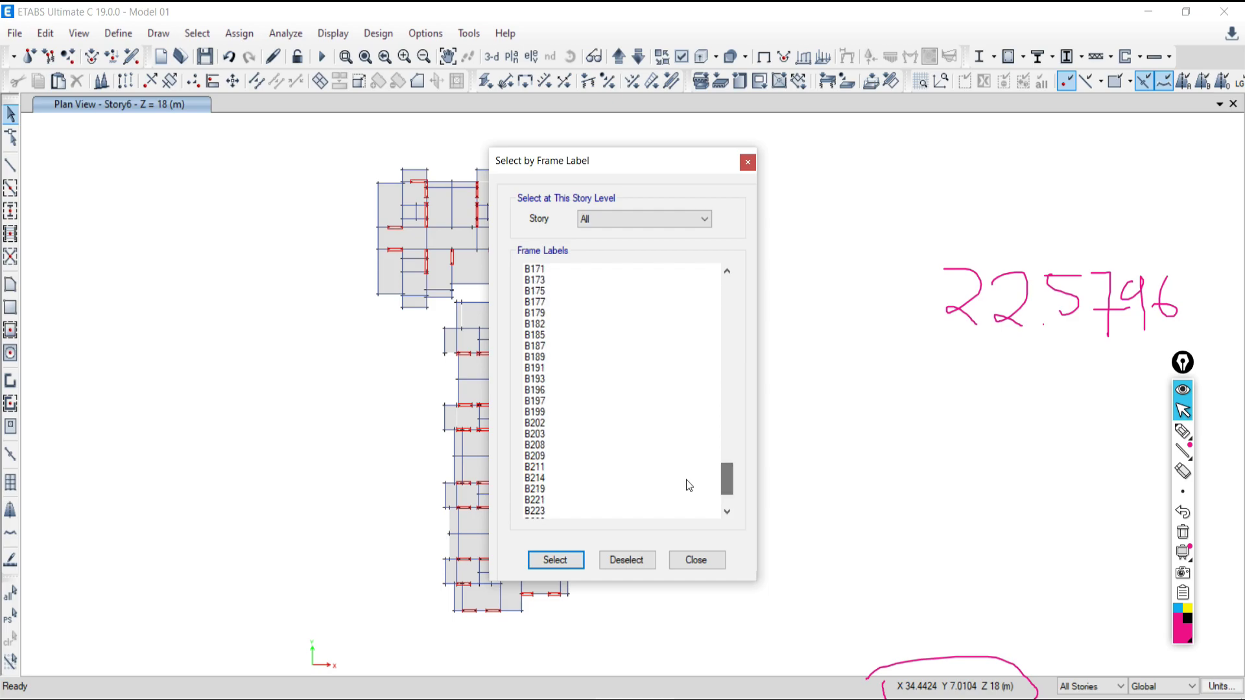
left_click(539, 456)
left_click(556, 560)
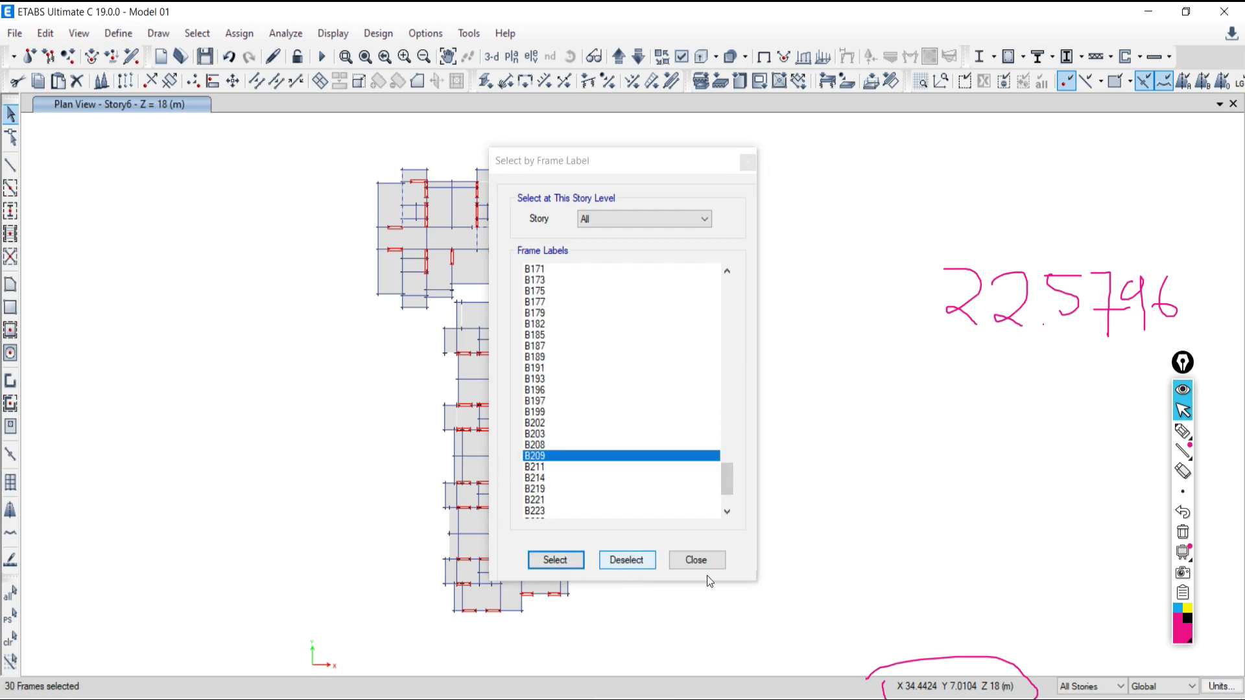
left_click(695, 559)
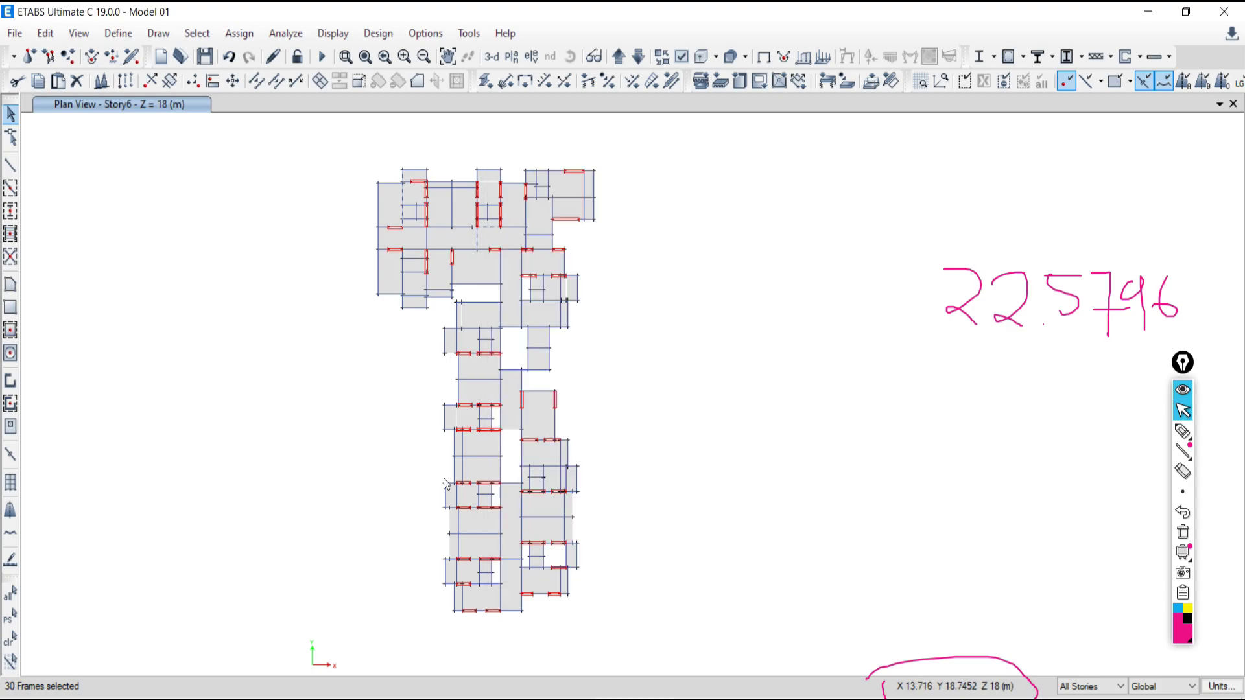
Step: Inspect the highlighted beams where they meet the wall, clear the selection, and select only the horizontal beam between the two walls
scroll(457, 230, "up", 5)
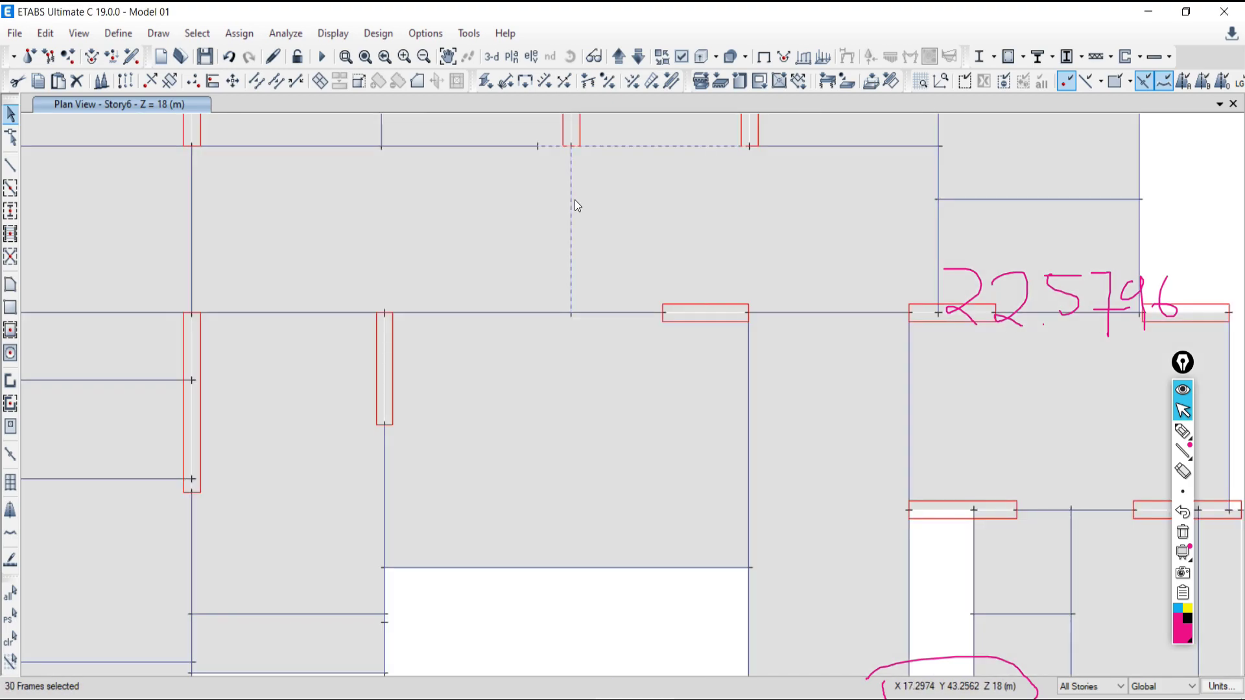
scroll(593, 142, "up", 3)
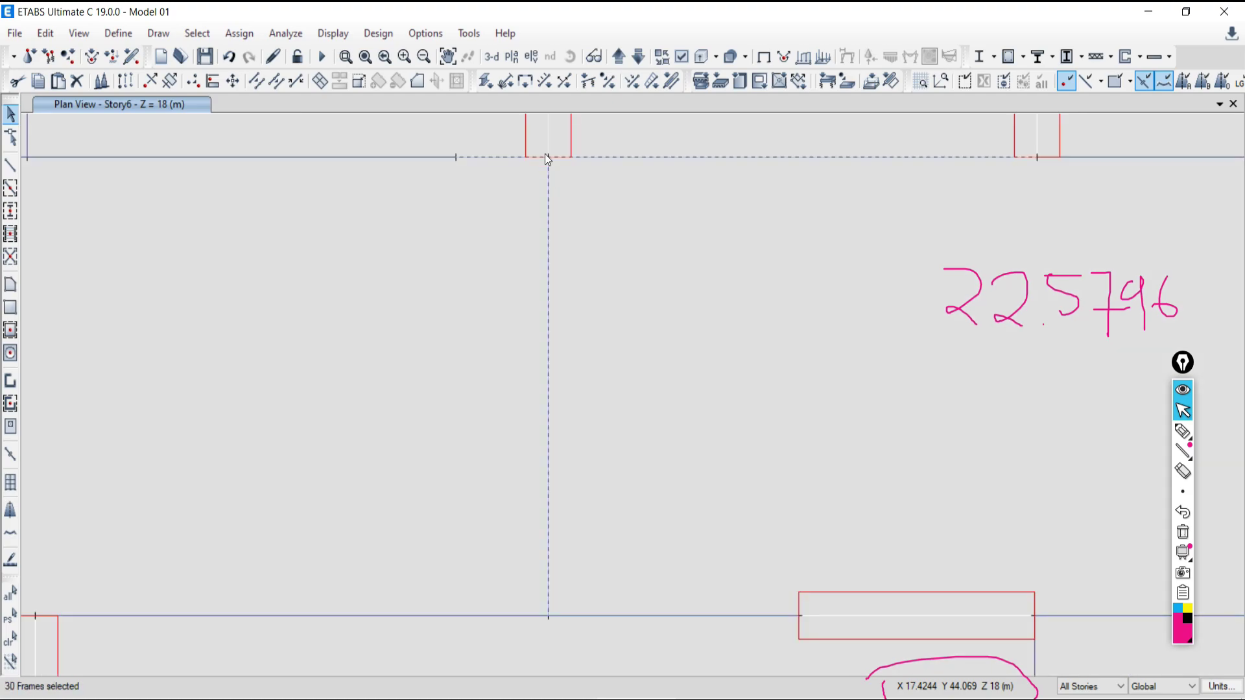
middle_click_drag(601, 218, 623, 461)
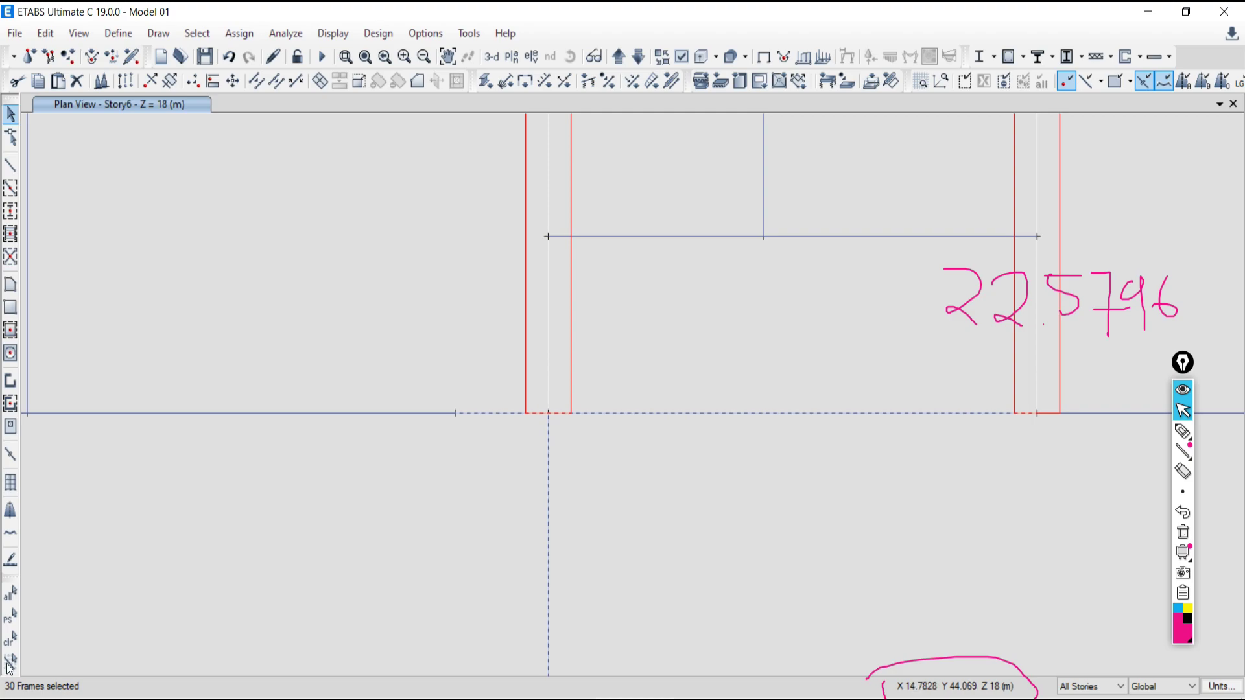
left_click(10, 639)
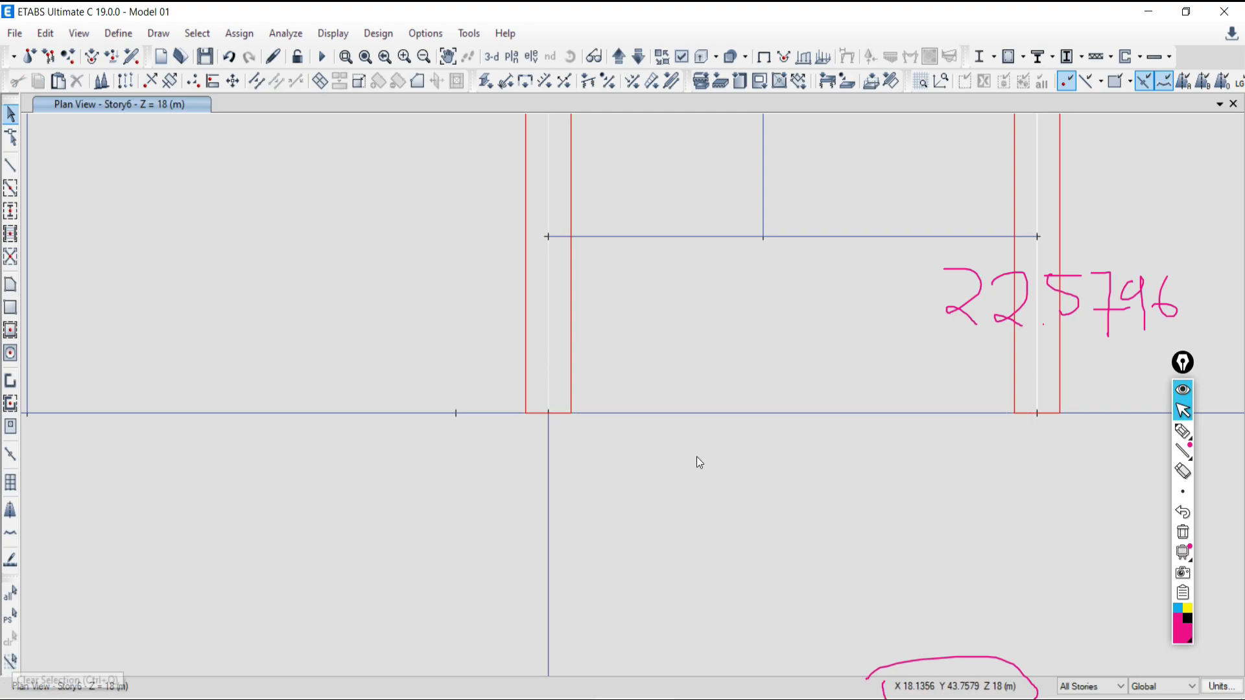
left_click(627, 412)
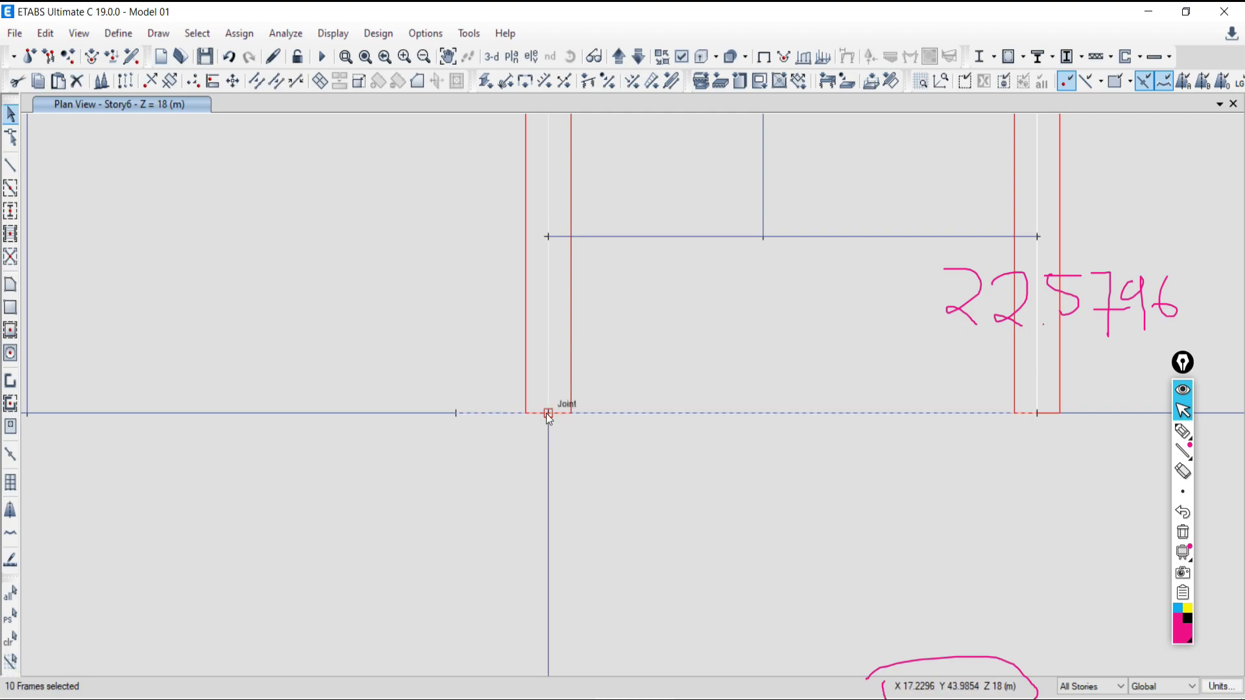
Step: Mark the wall-to-wall span and trace the overlong beam with the annotation pen, erasing all annotations after each sketch
left_click(1183, 431)
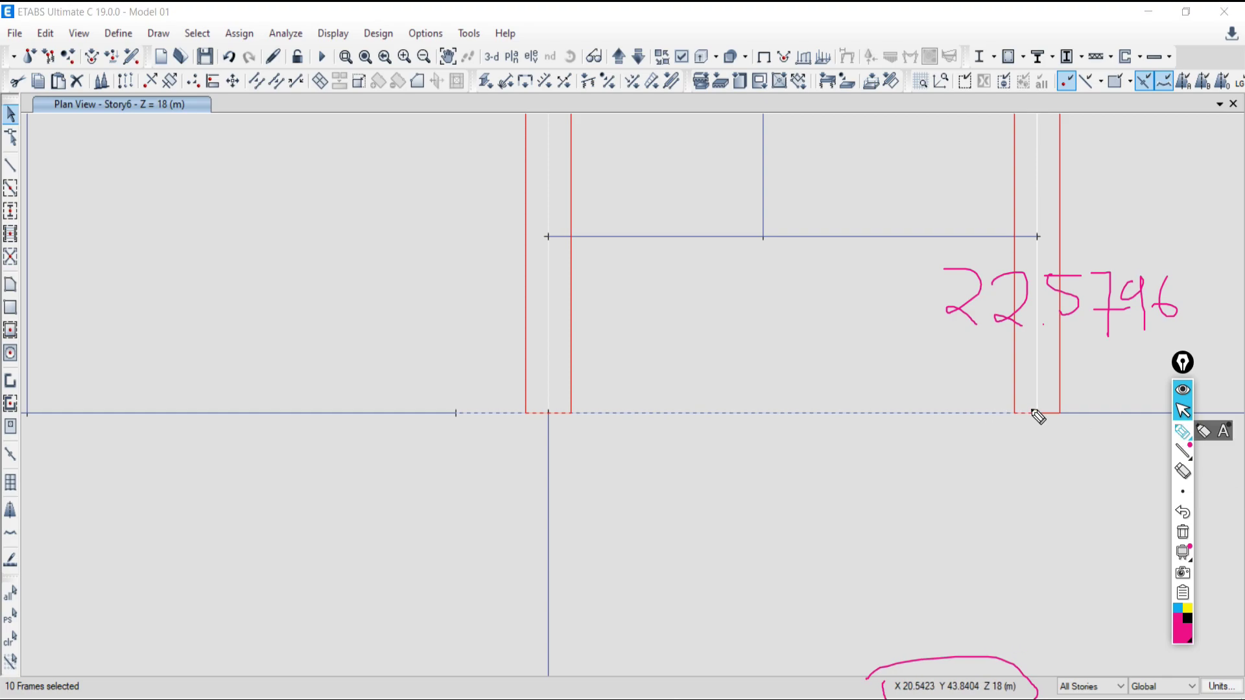
mouse_move(1037, 415)
left_mouse_down()
mouse_move(1037, 426)
mouse_move(1037, 409)
mouse_move(548, 411)
mouse_move(546, 441)
left_mouse_up()
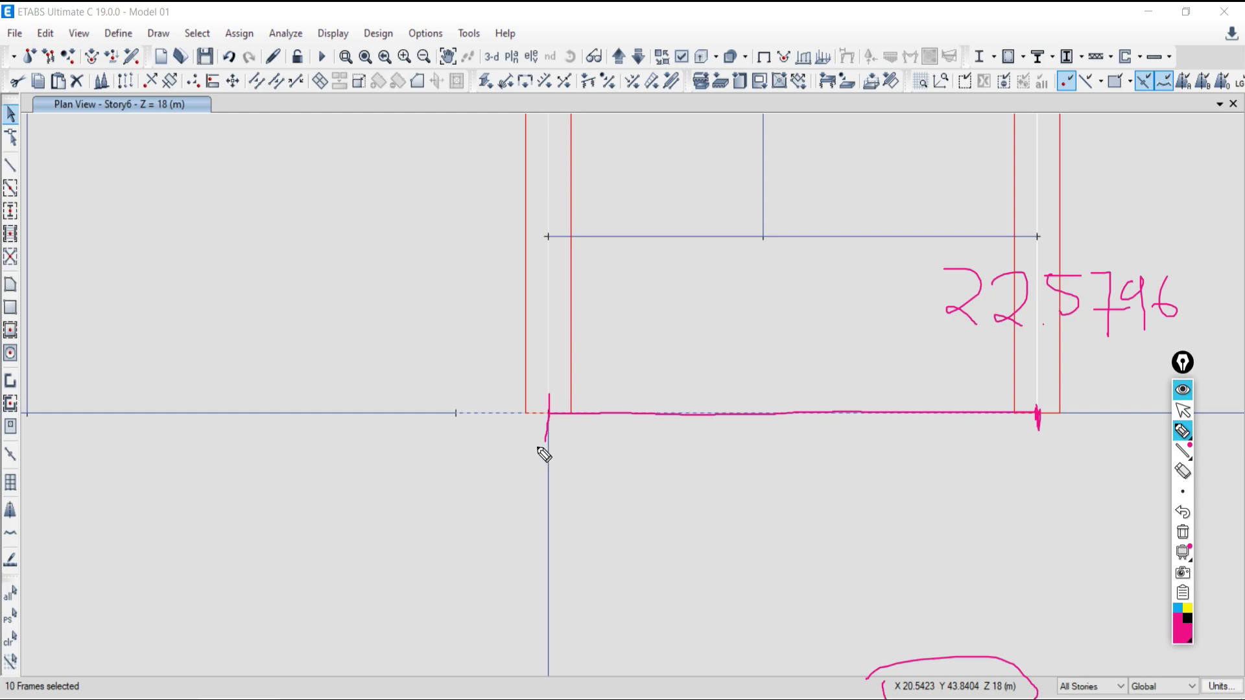
left_click(1182, 533)
left_click_drag(1037, 412, 468, 416)
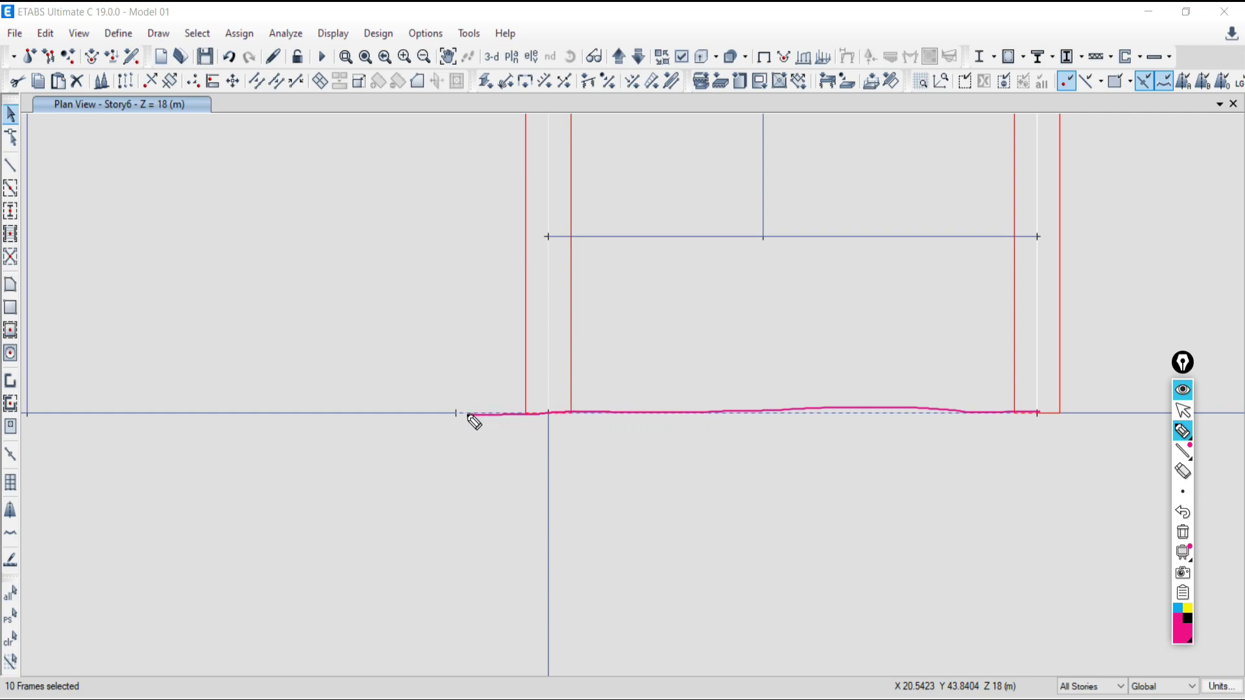
left_click(1183, 533)
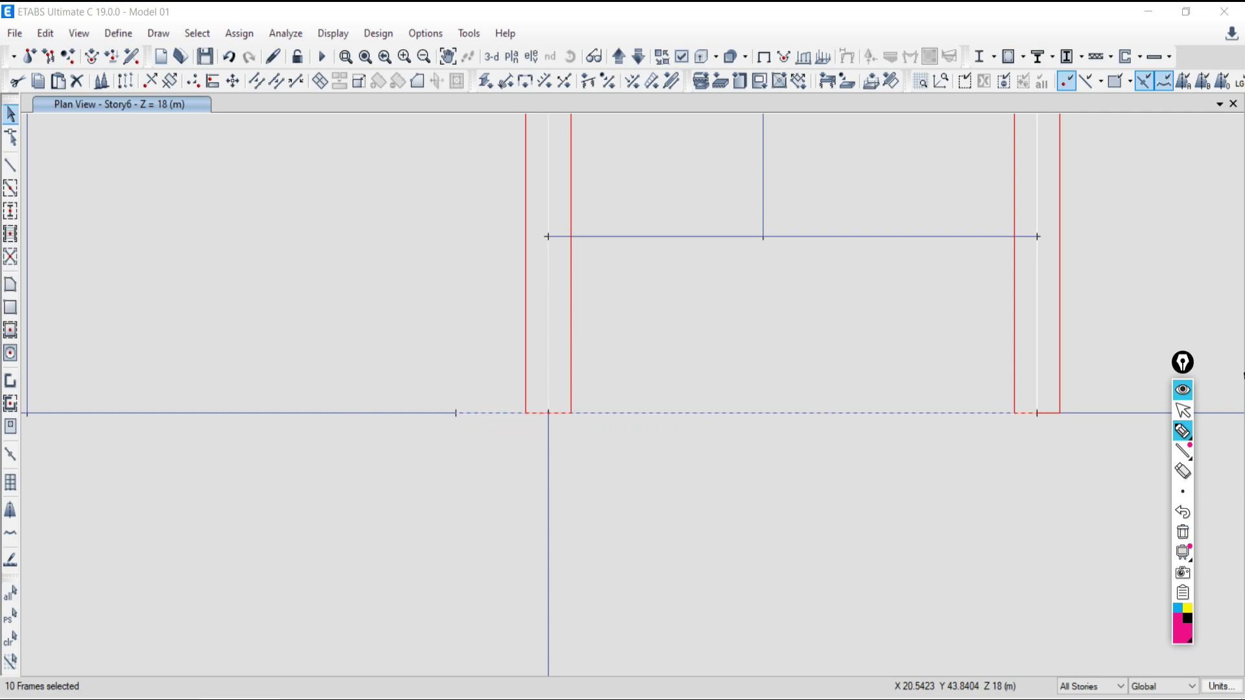
Step: Check the extent of the adjoining horizontal beam by selecting it on its own, and clear the selection
left_click(1182, 410)
left_click(10, 643)
left_click(380, 413)
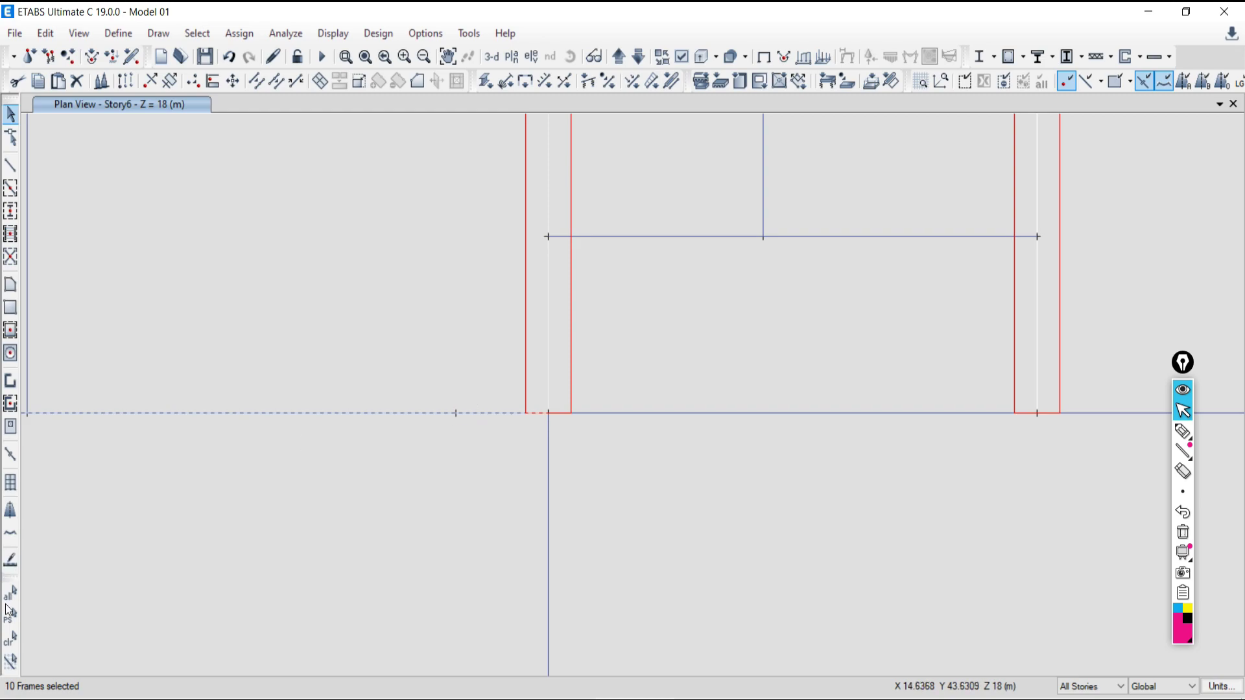
left_click(9, 638)
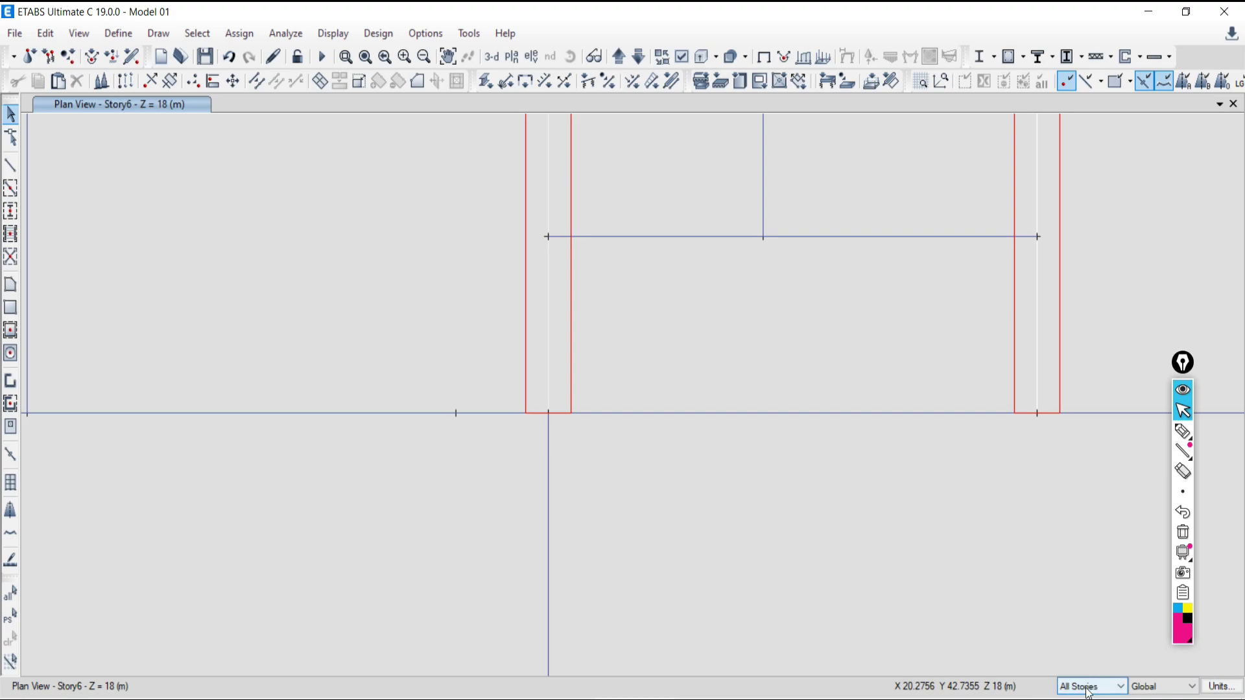
Step: Try reshaping the overlong beam by moving its left end onto the left wall's lower end joint, and undo the reshape
left_click(13, 143)
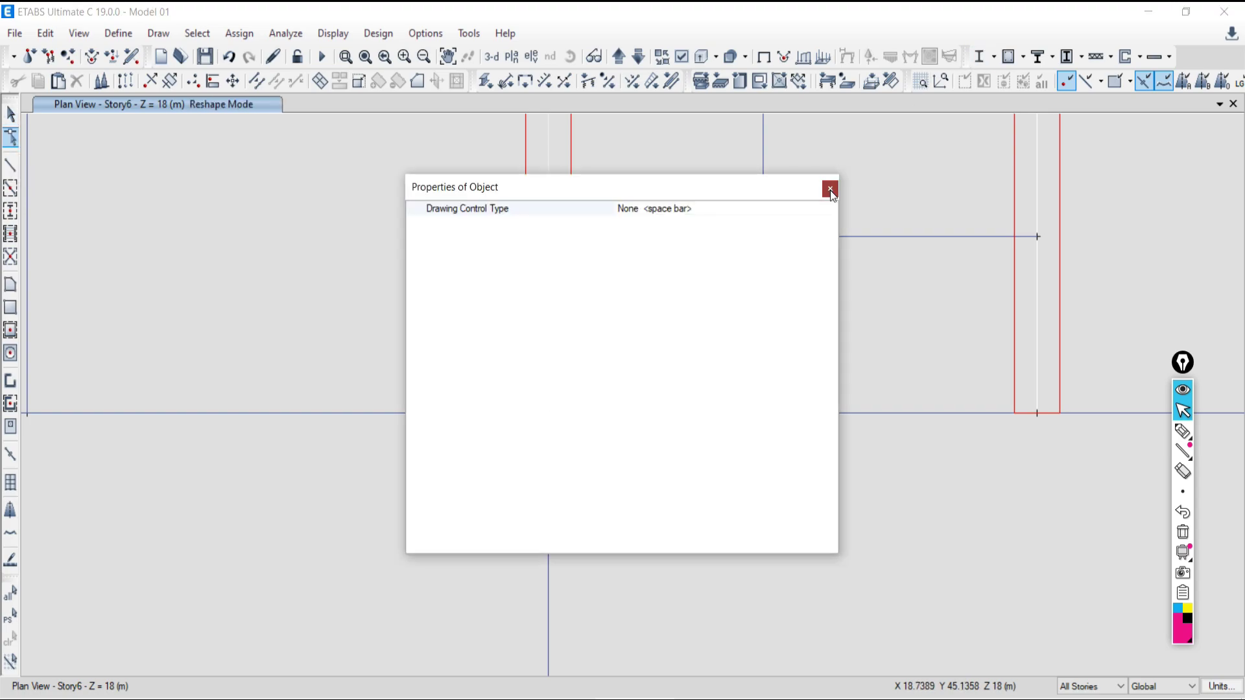
left_click(829, 189)
left_click(682, 413)
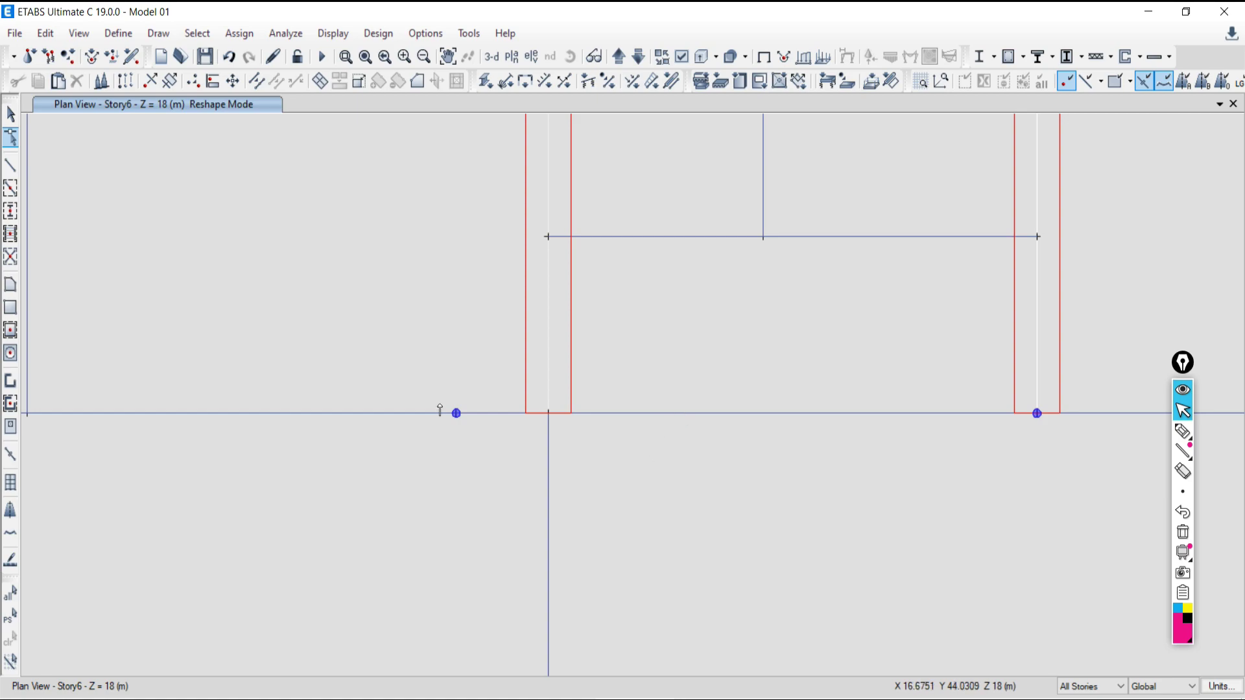
left_click_drag(456, 418, 547, 413)
left_click(10, 124)
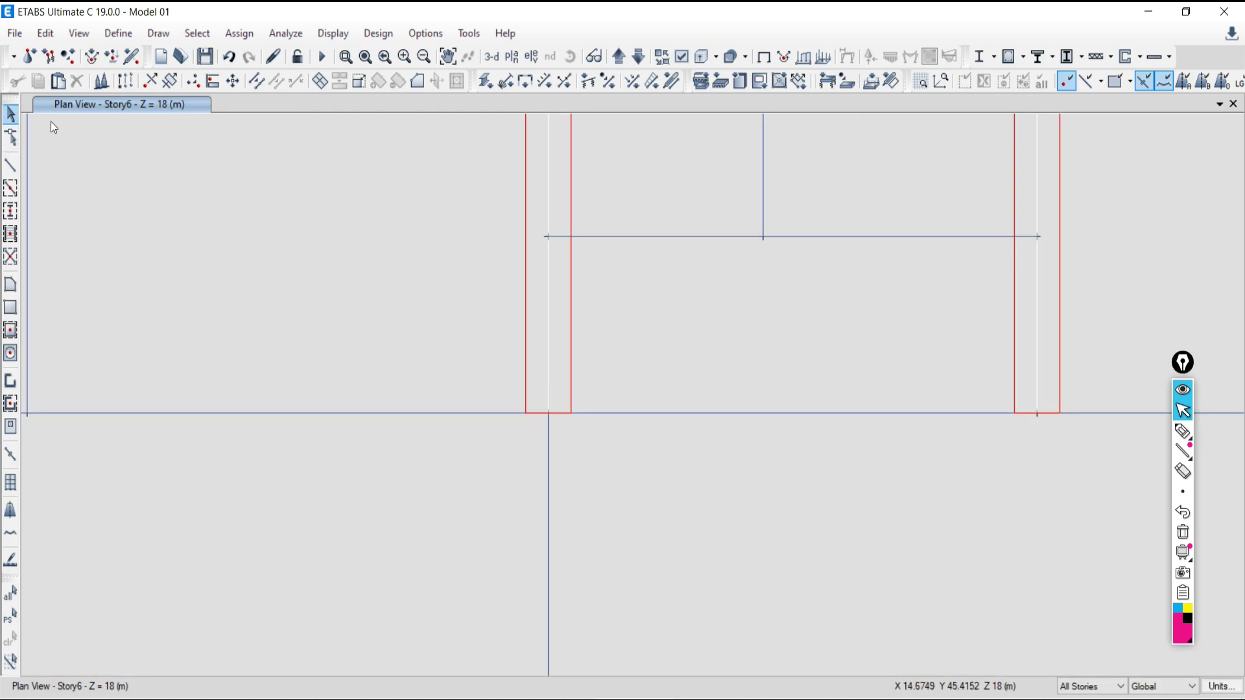
left_click(228, 57)
Step: Reshape the overlong beam on all stories so its left end snaps to the left wall's lower end joint
left_click(11, 138)
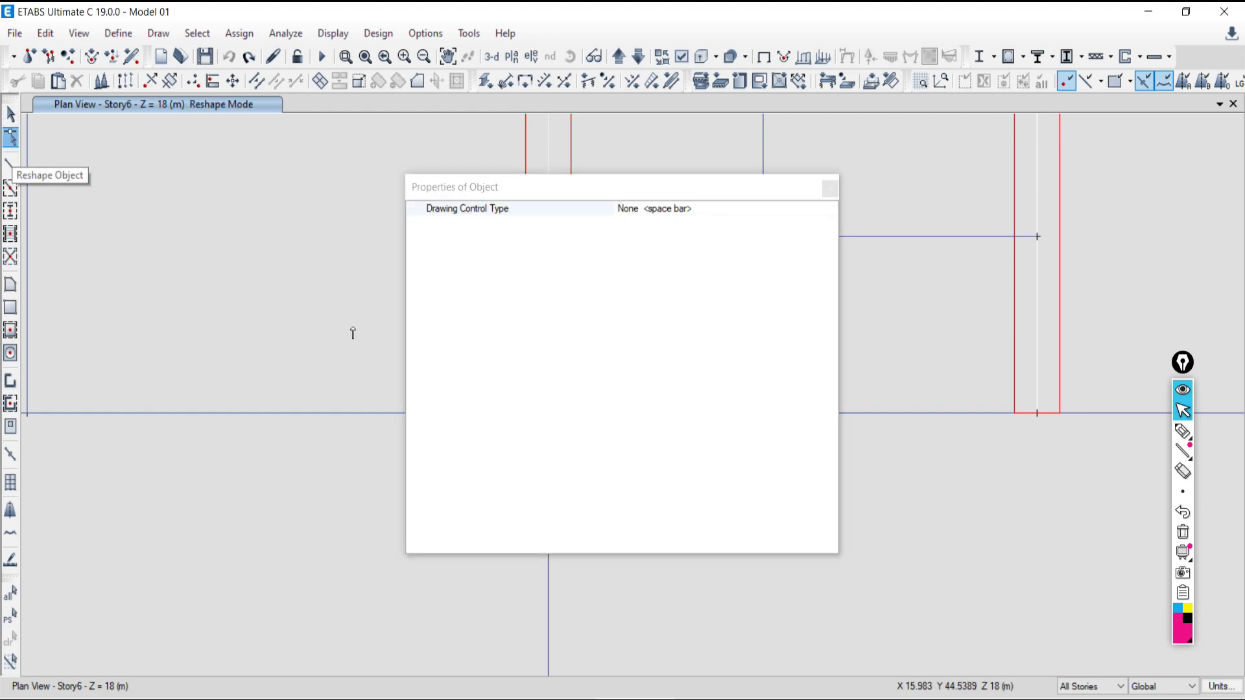
left_click(829, 188)
left_click(663, 414)
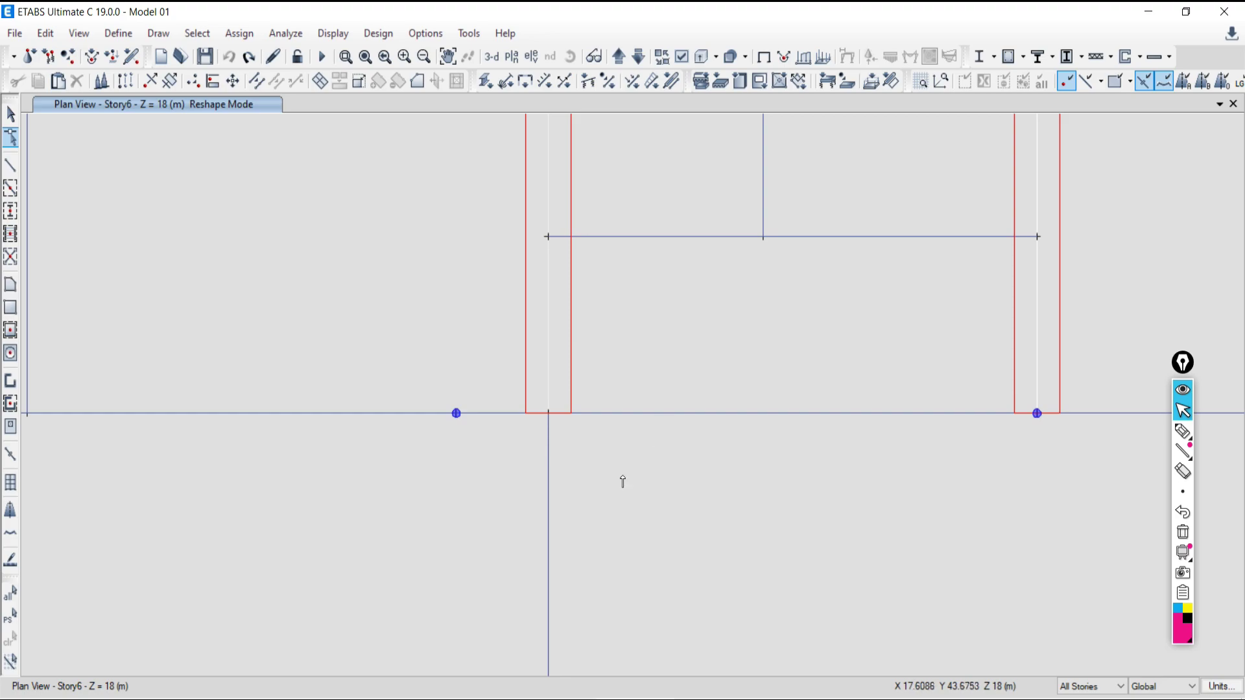
left_click_drag(457, 416, 548, 415)
scroll(636, 472, "down", 3)
left_click(10, 114)
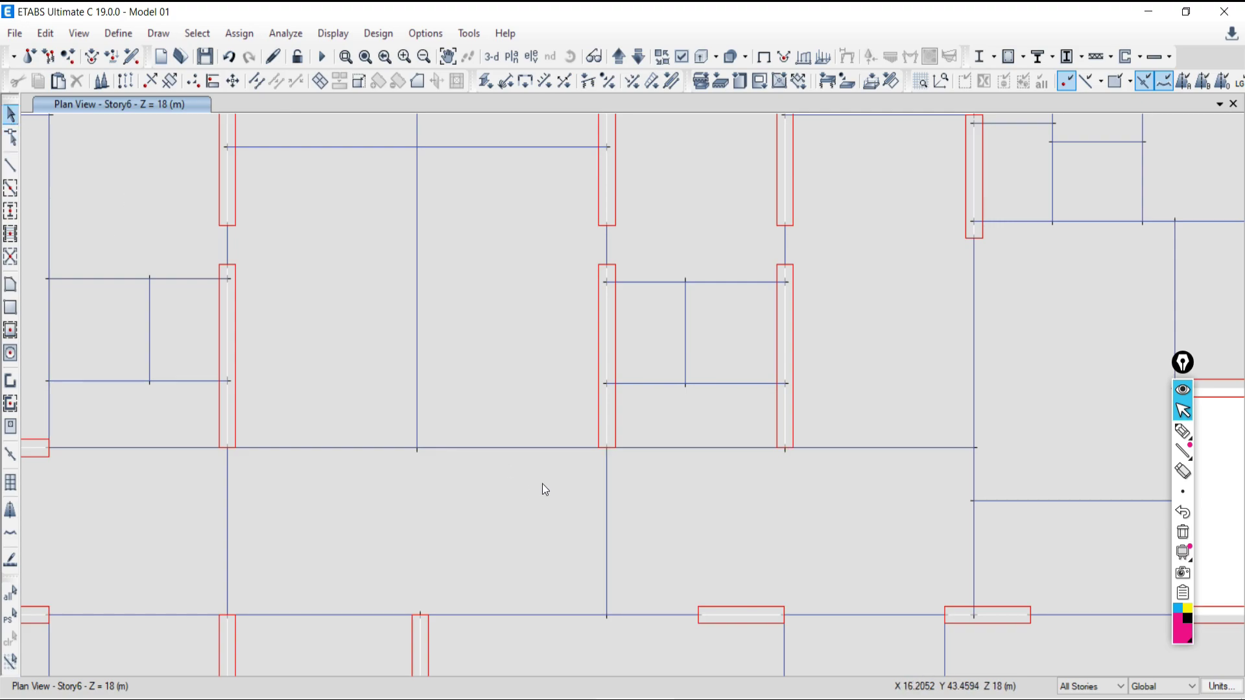
Step: Check the reshaped beam and its neighbour by selecting them, go down story by story to Story2, and clear the selection
left_click(676, 448)
left_click(676, 447)
left_click(544, 448)
left_click(543, 448)
left_click(688, 448)
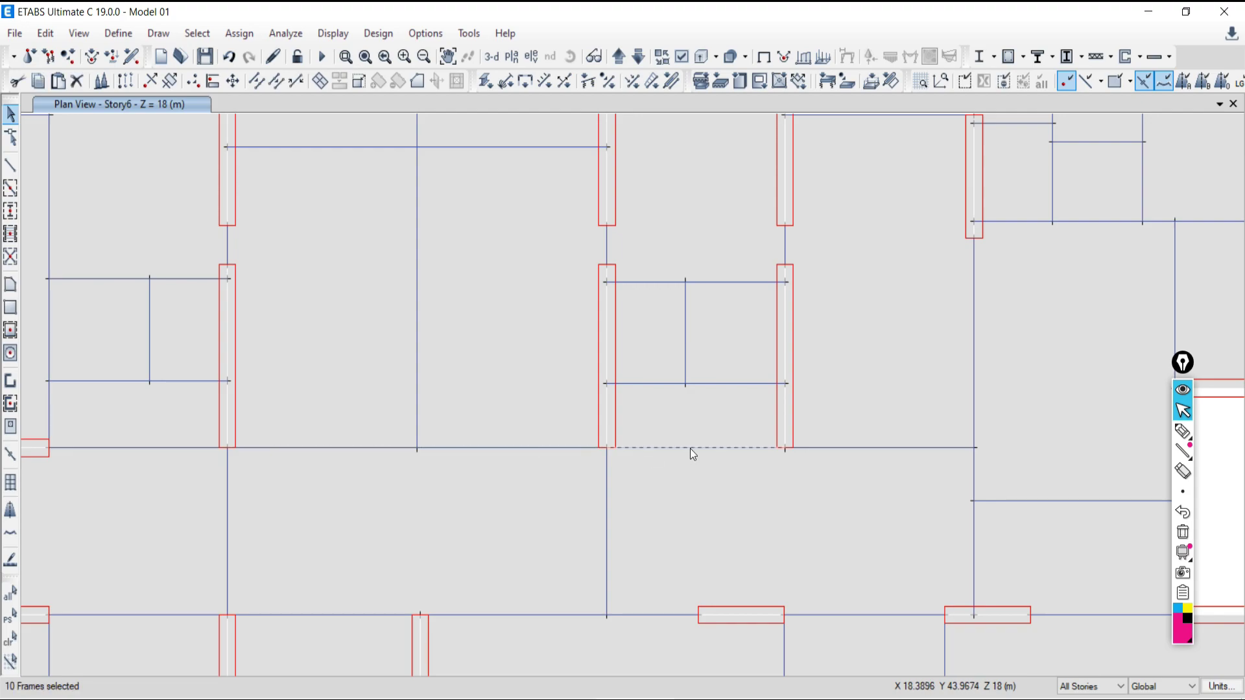
left_click(638, 57)
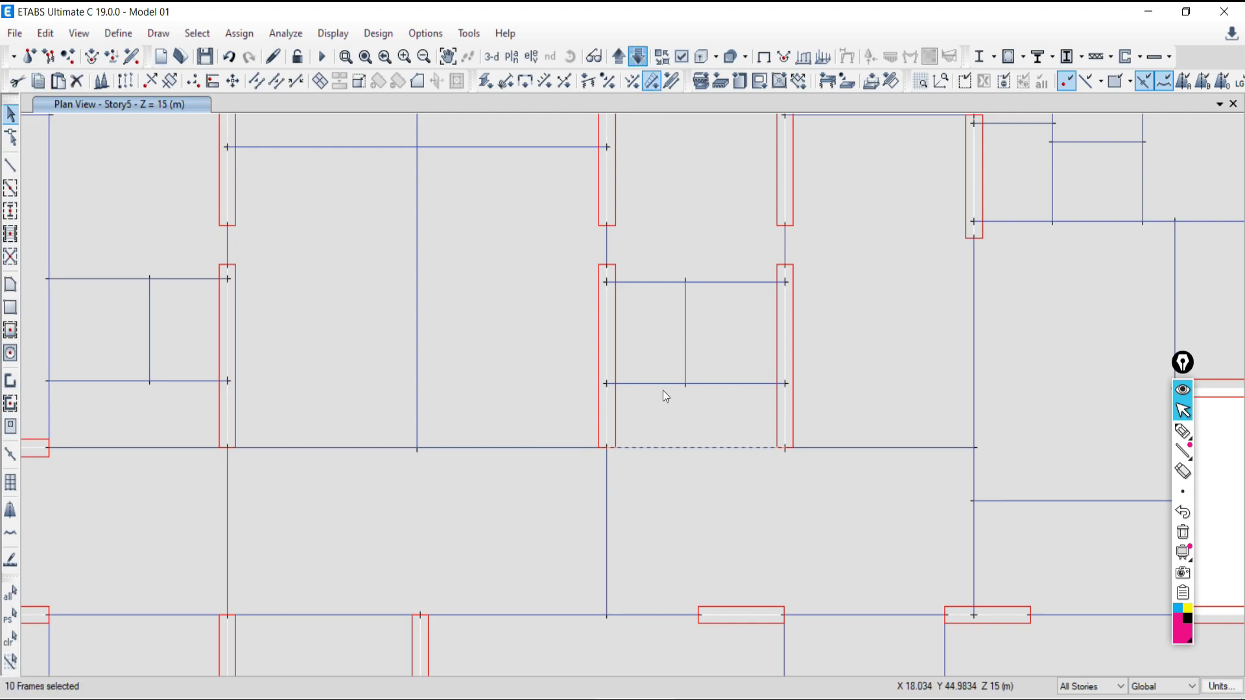
left_click(639, 56)
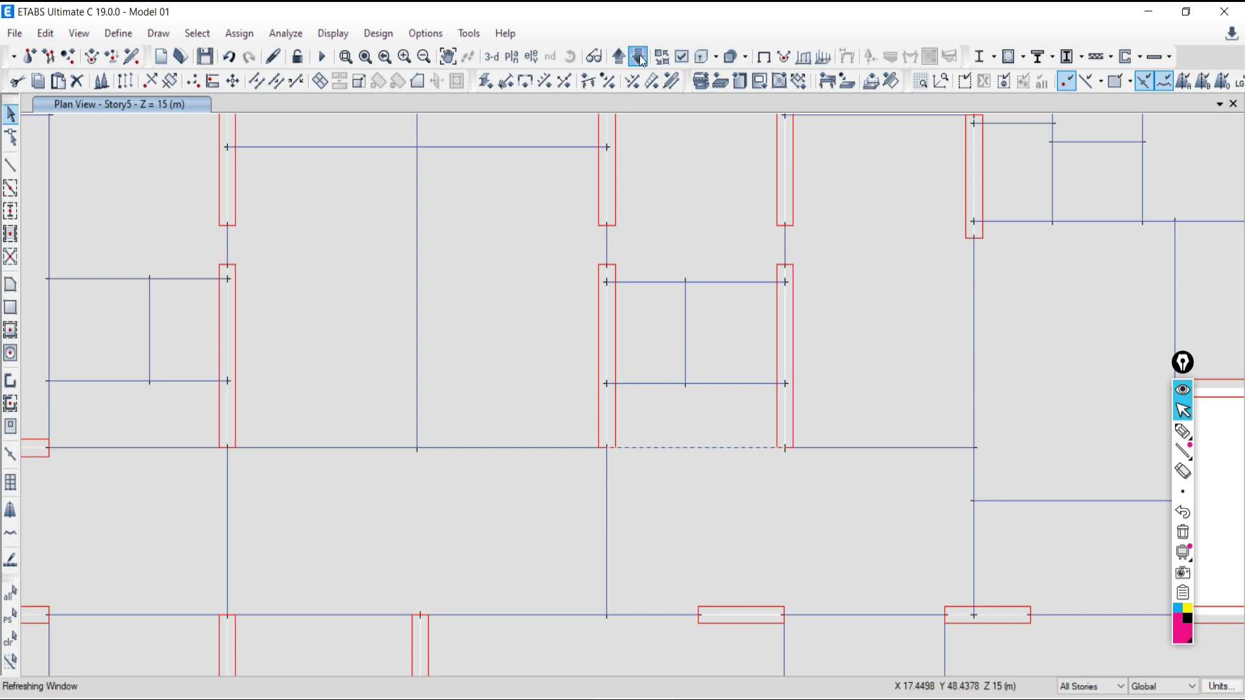
left_click(639, 56)
left_click(639, 57)
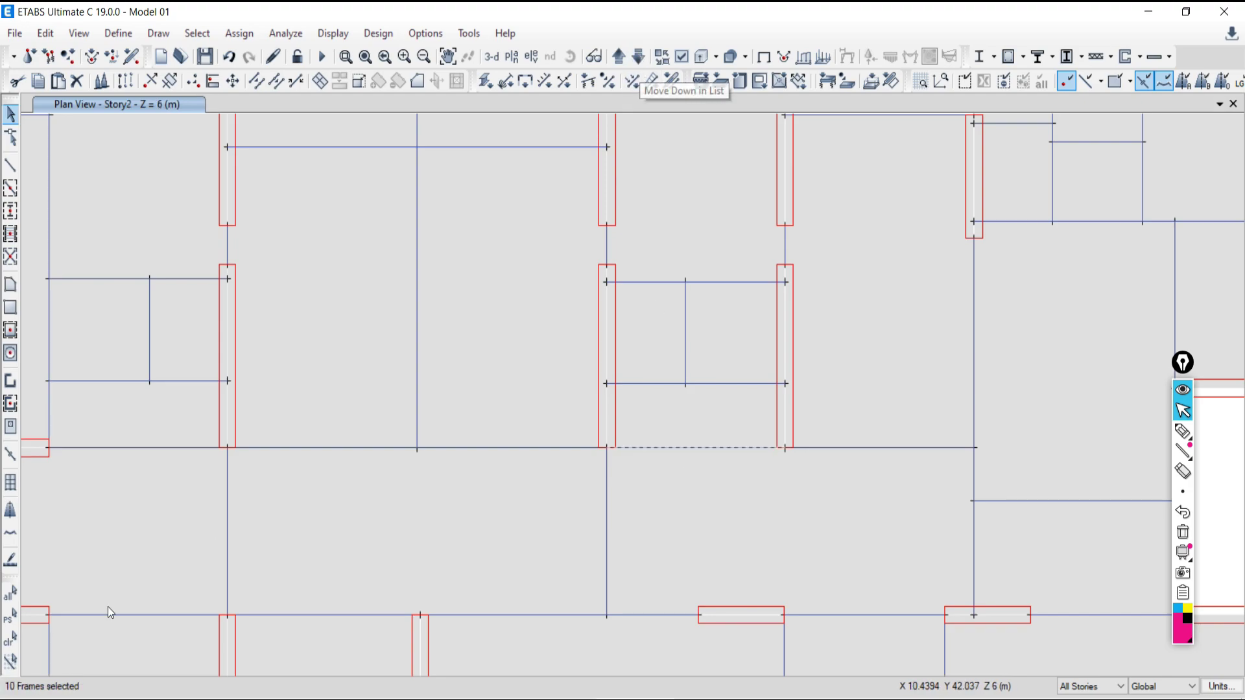
left_click(10, 638)
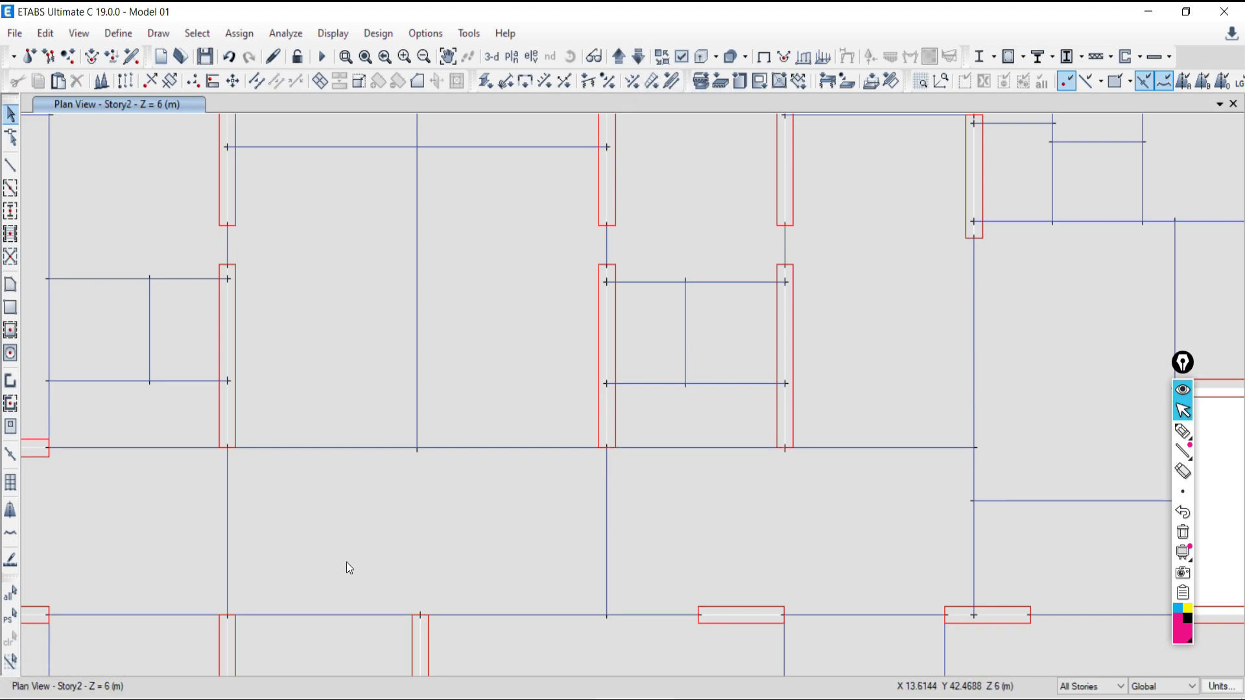
Step: Run the model check with a 2.5 mm length tolerance, all checks and both fix options enabled
scroll(669, 316, "down", 3)
middle_click_drag(680, 428, 583, 410)
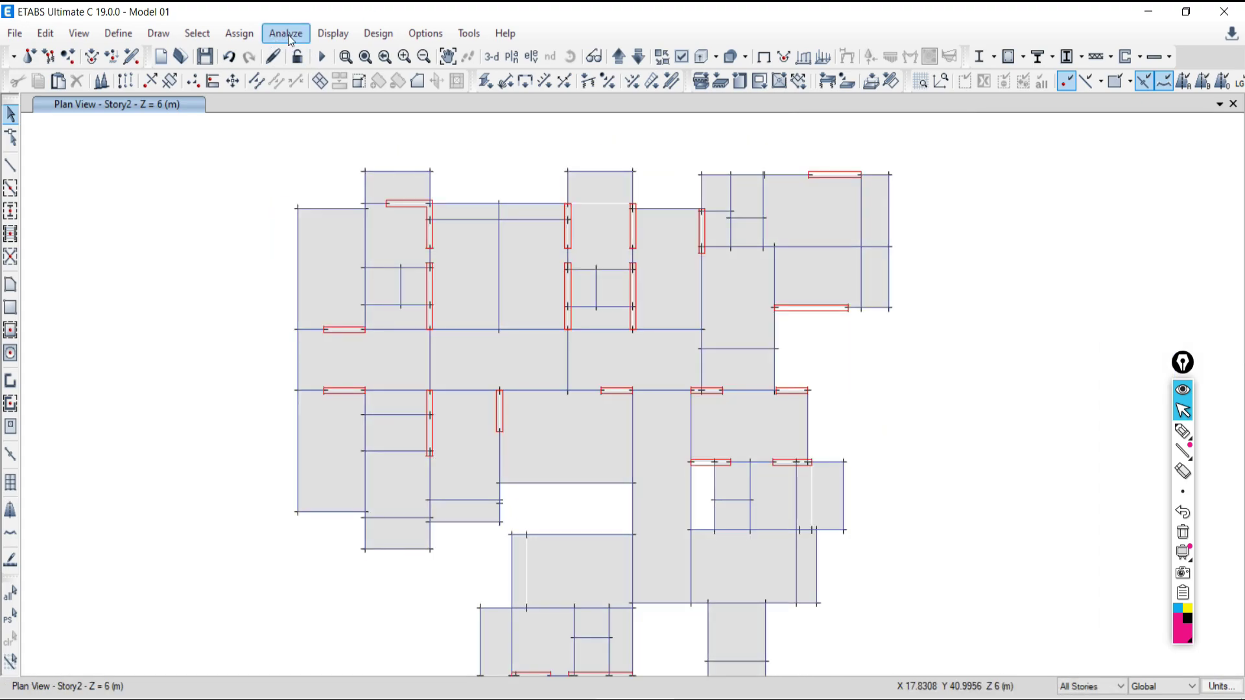
left_click(290, 37)
left_click(311, 53)
left_click(570, 578)
left_click(570, 578)
left_click(569, 578)
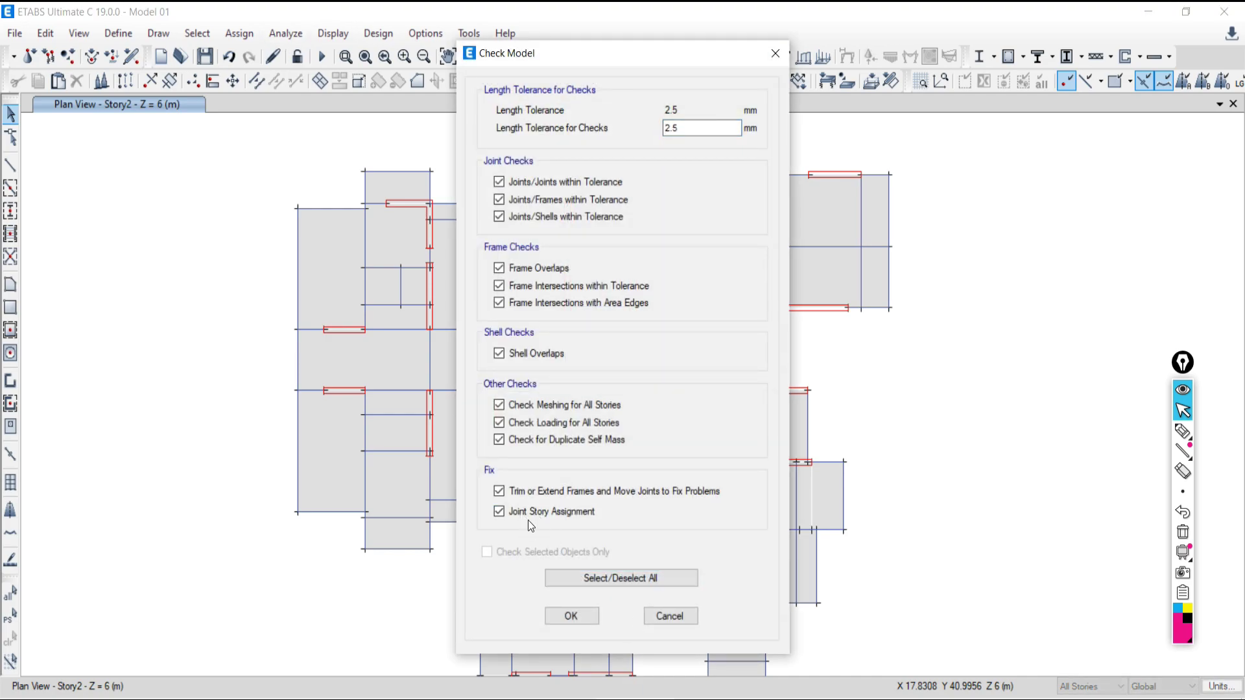
left_click(576, 617)
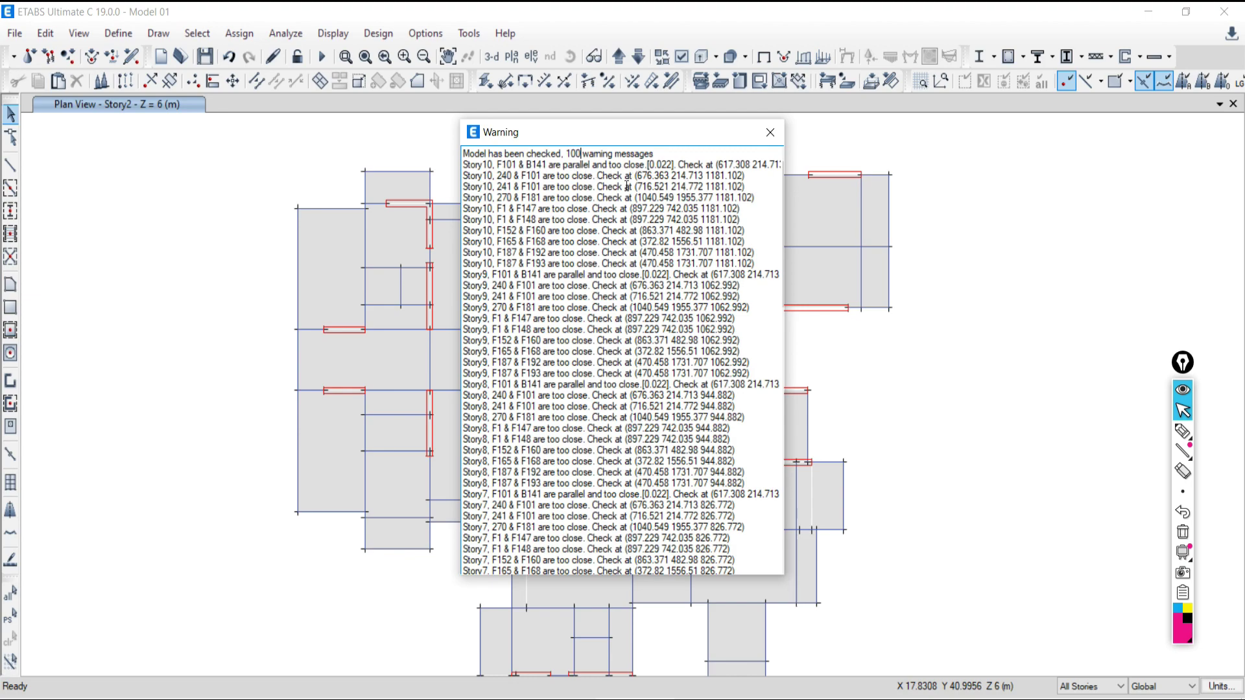
Step: Sketch two closely spaced parallel lines with the annotation pen to illustrate the parallel warning, and close the warning list
left_click(1183, 430)
left_click_drag(1015, 201, 1006, 478)
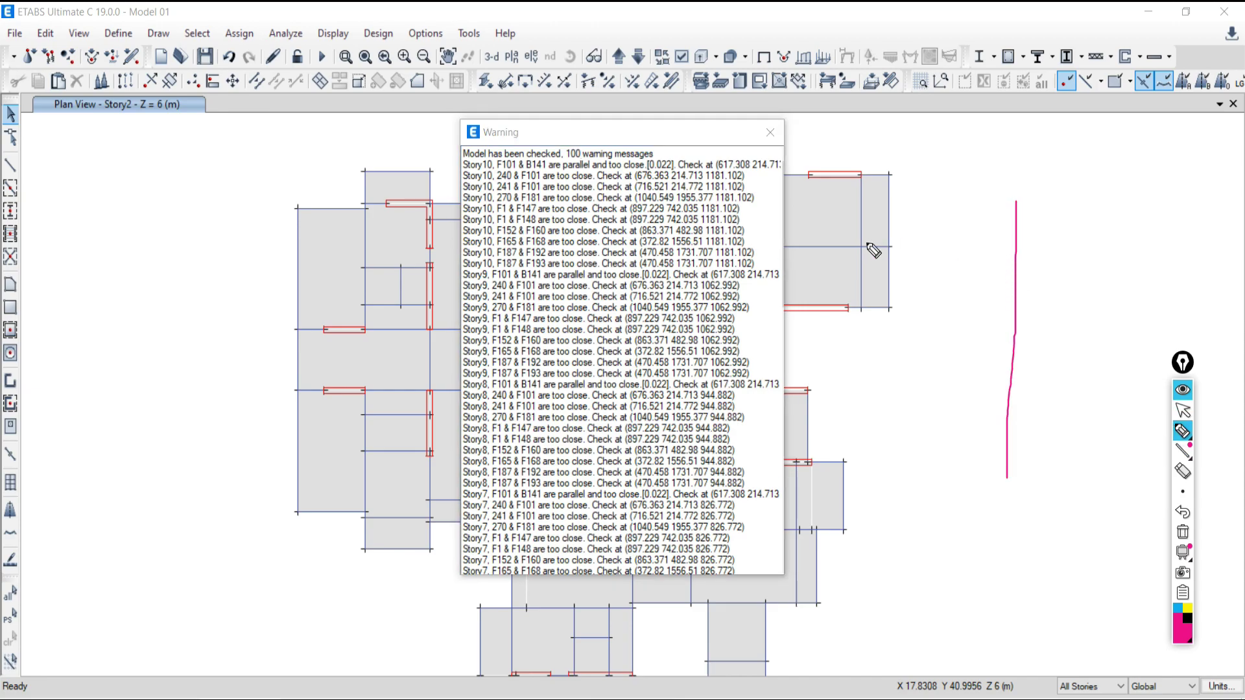
left_click_drag(1010, 202, 998, 468)
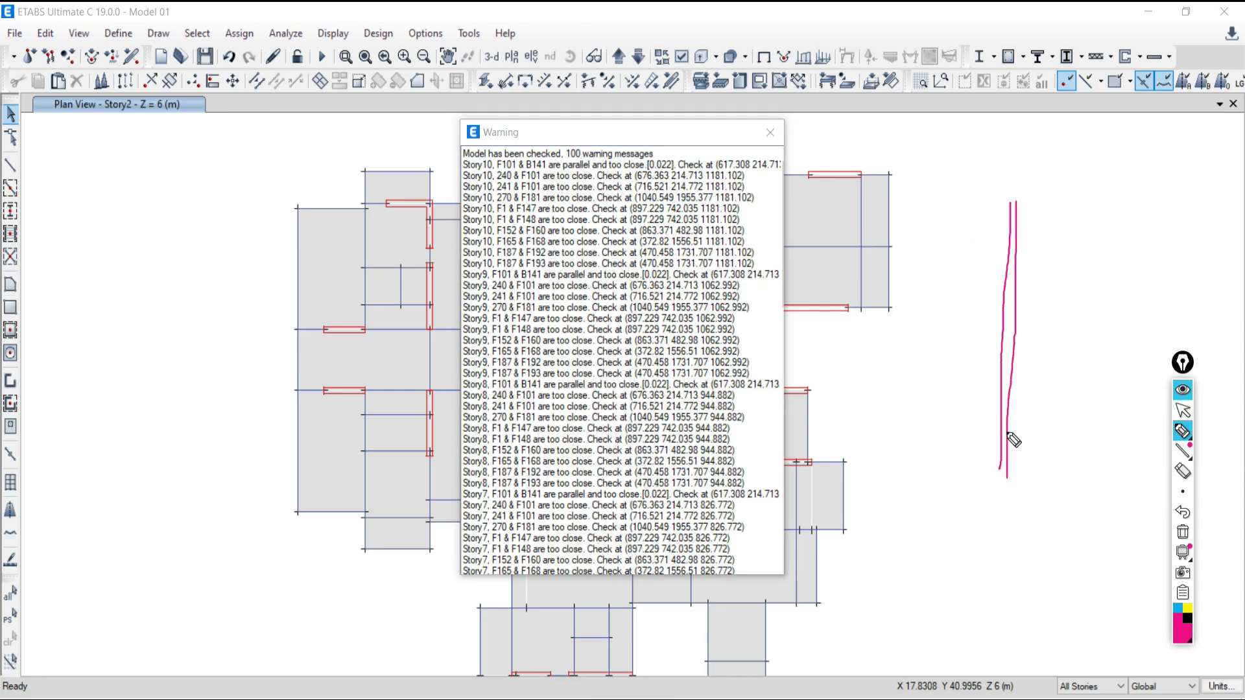
mouse_move(1019, 228)
left_mouse_down()
mouse_move(1020, 248)
mouse_move(1006, 233)
left_mouse_up()
left_click(1183, 409)
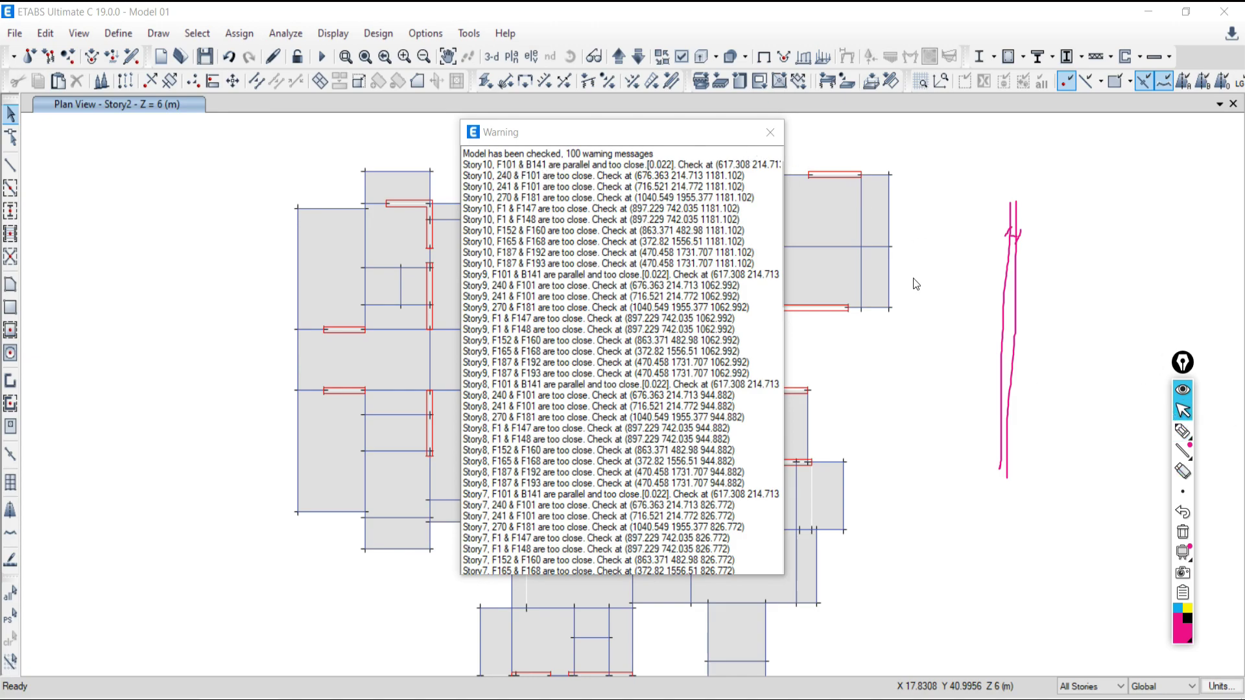
left_click(769, 133)
Step: Look up the F101 and B141 parallel warning in the Word document, and select frame label B141 on all stories
key("alt+Tab")
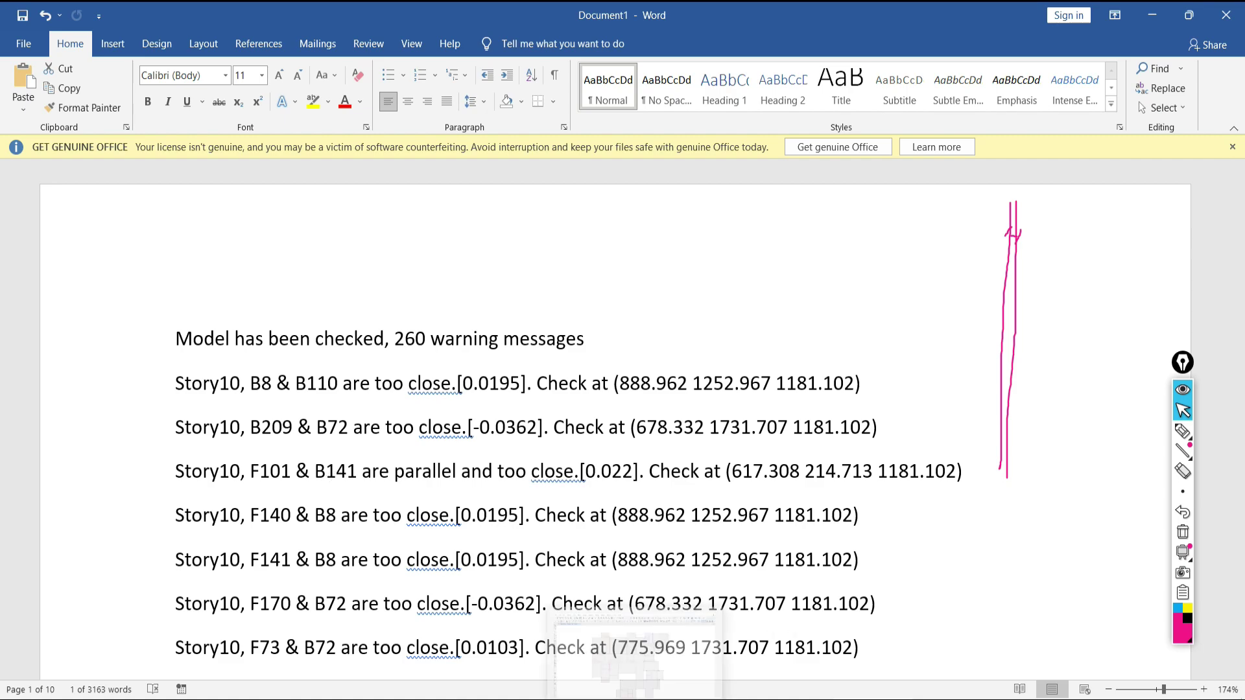
key("alt+Tab")
left_click(197, 33)
mouse_move(221, 55)
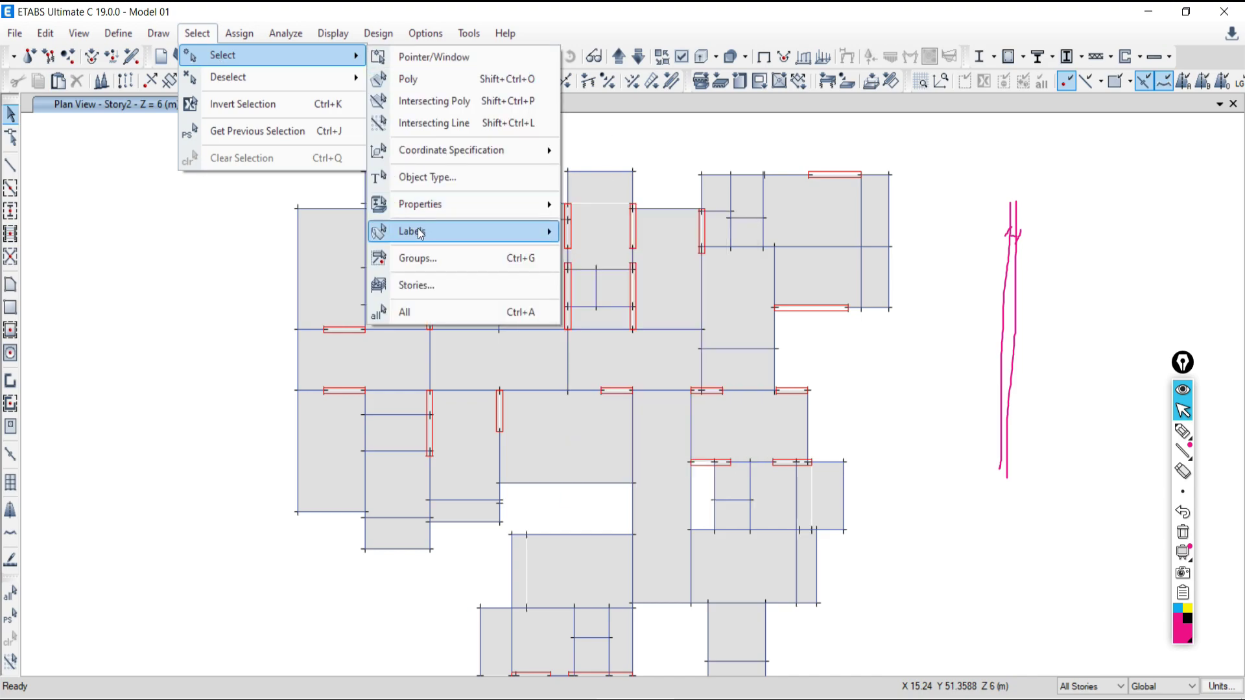
mouse_move(458, 231)
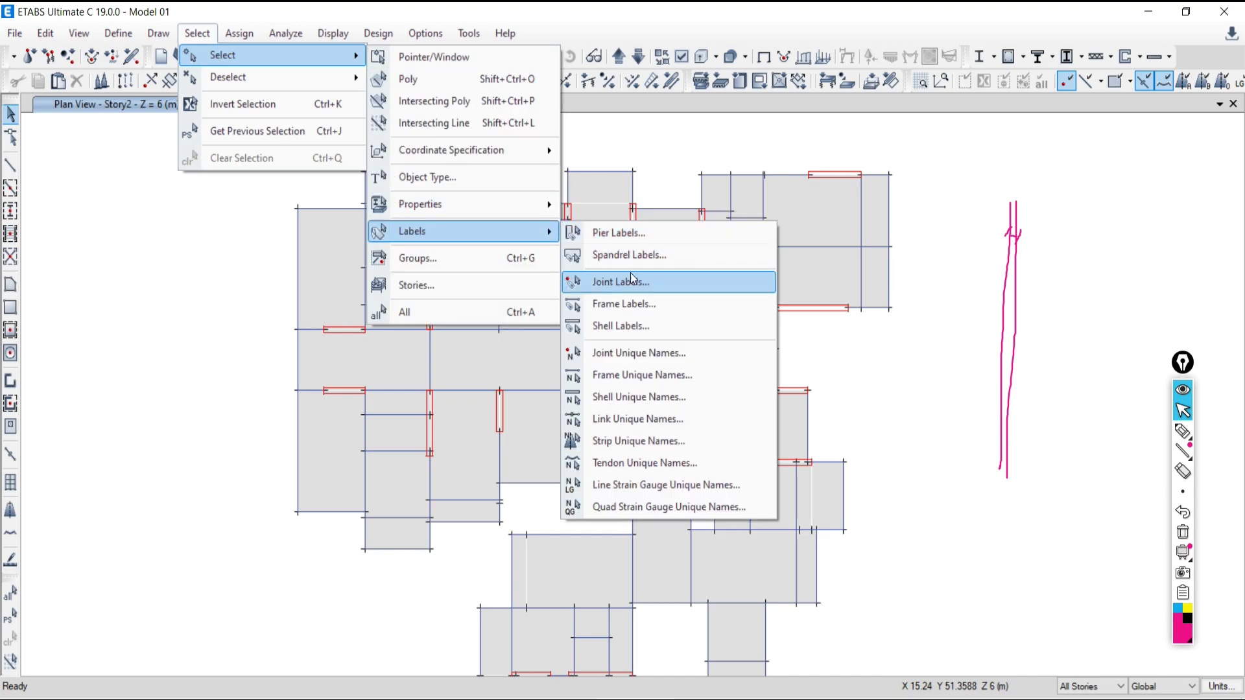
left_click(607, 305)
key("alt+Tab")
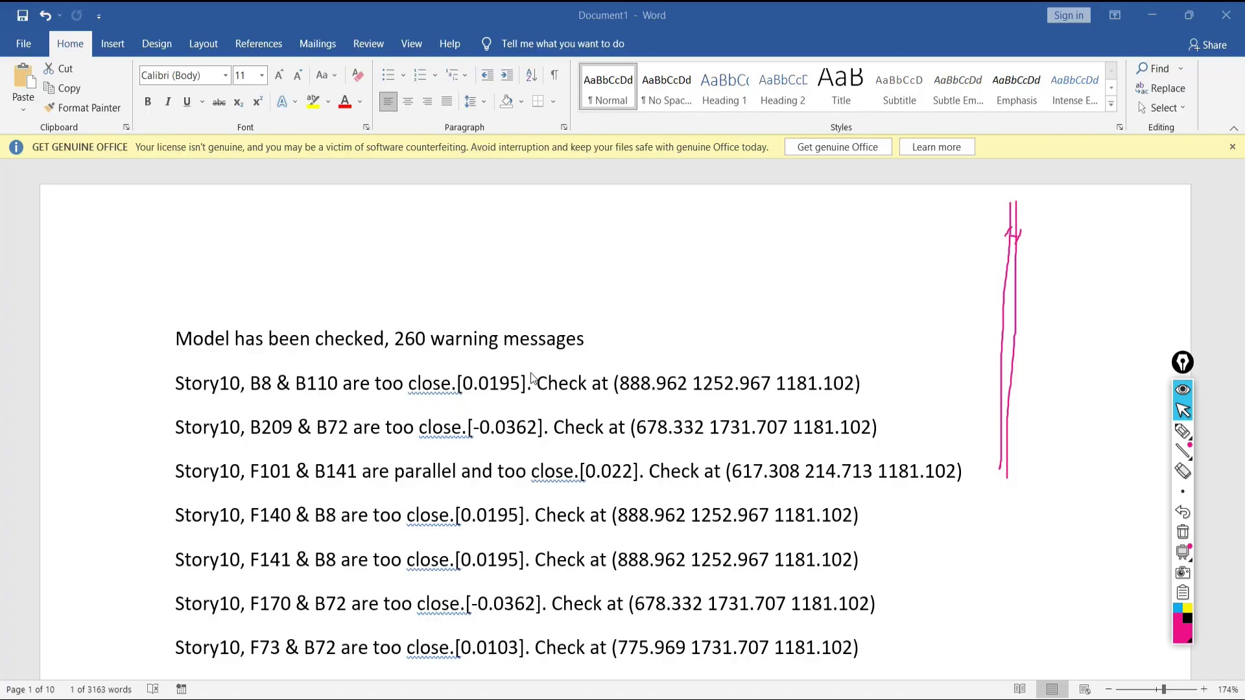
key("alt+Tab")
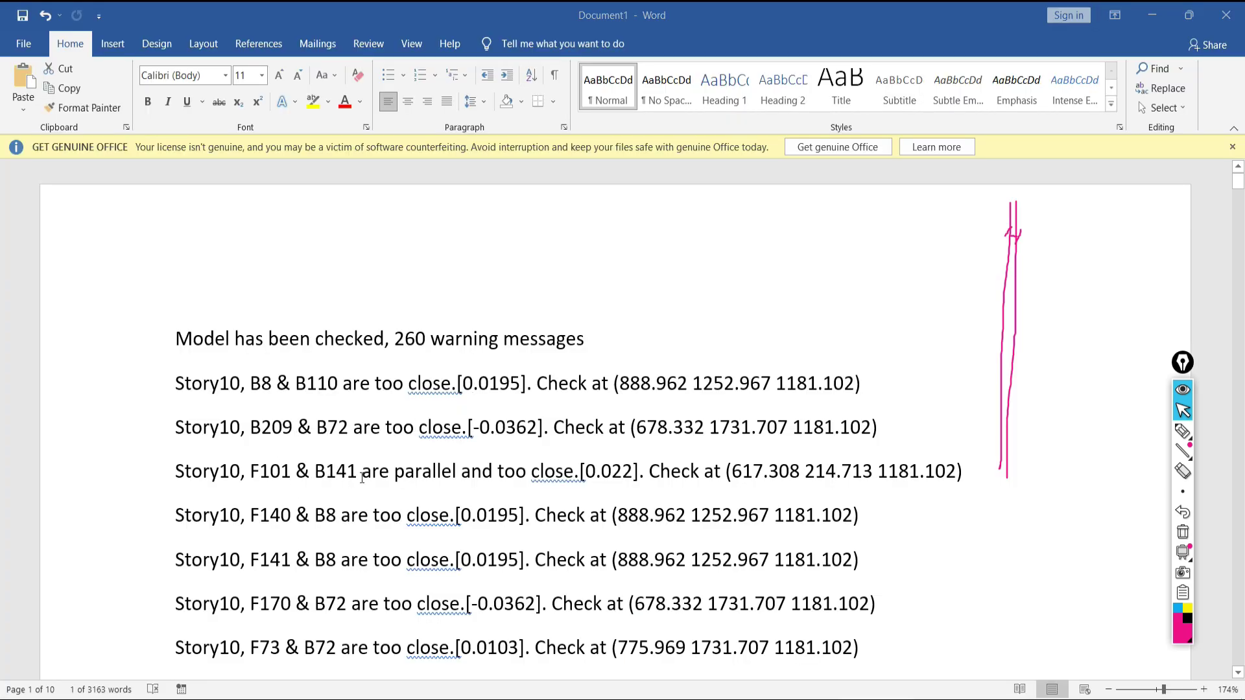
left_click_drag(733, 299, 726, 447)
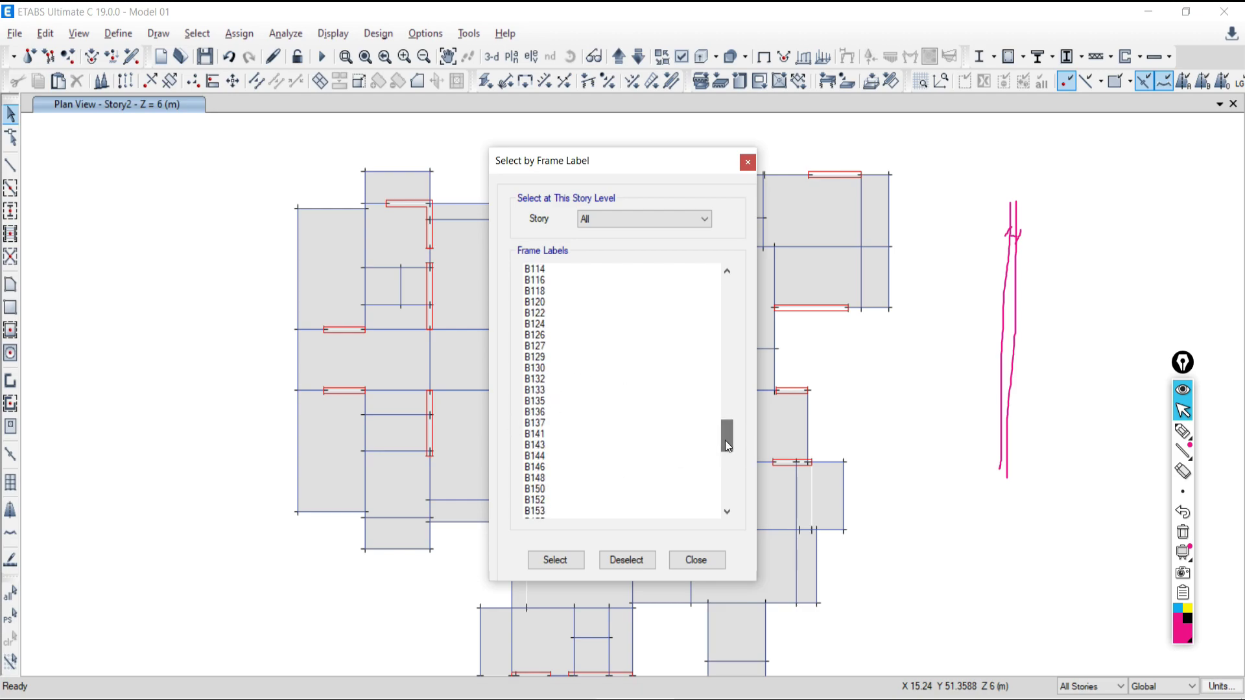
left_click(551, 433)
left_click(554, 560)
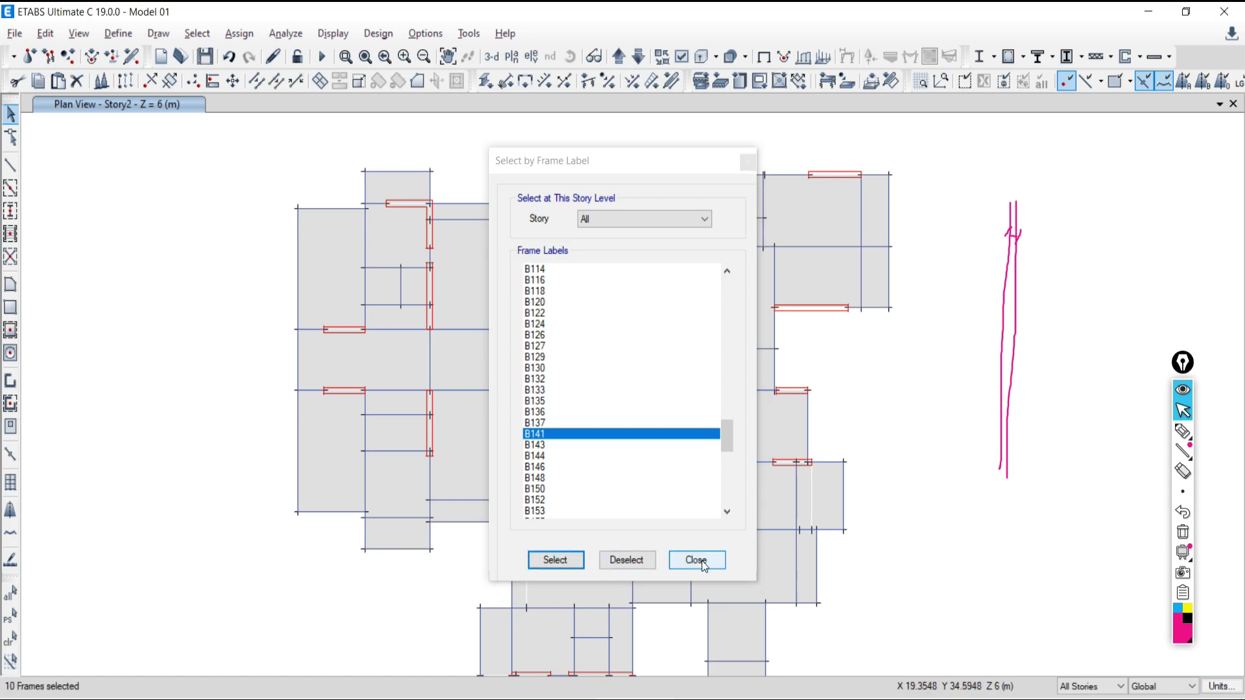
left_click(696, 560)
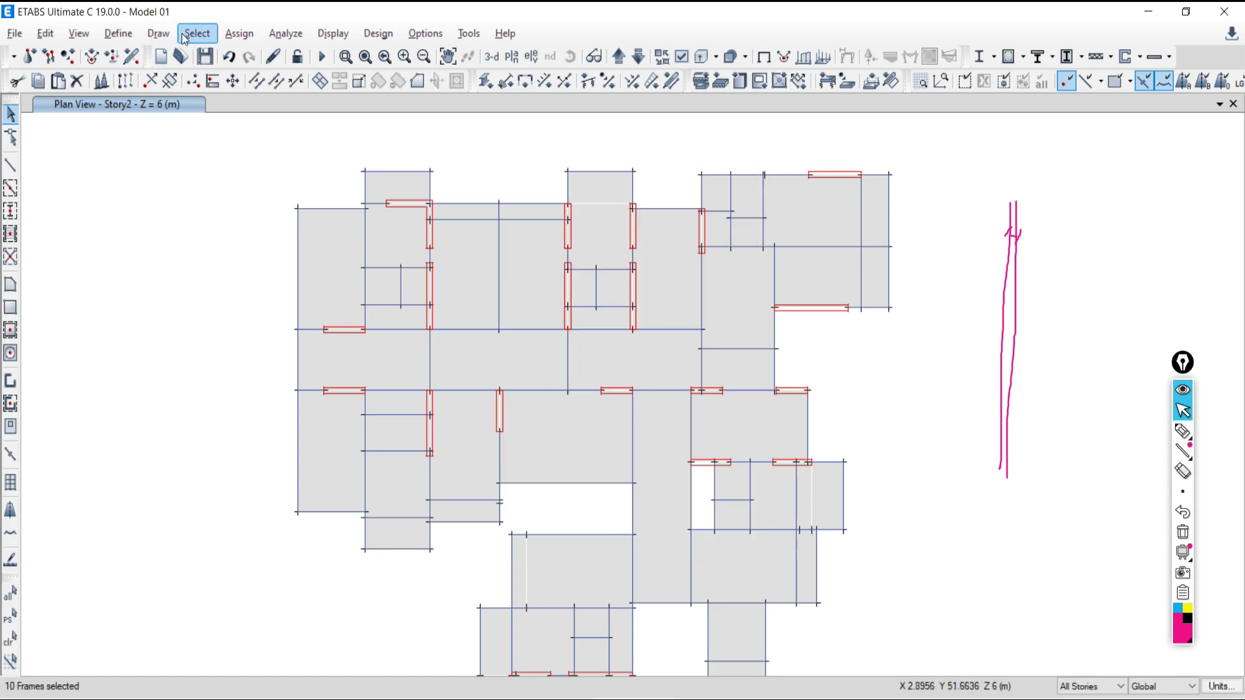
Step: Add shell label F101 on all stories to the selection, consulting the Word warning list for the label
left_click(197, 34)
mouse_move(233, 53)
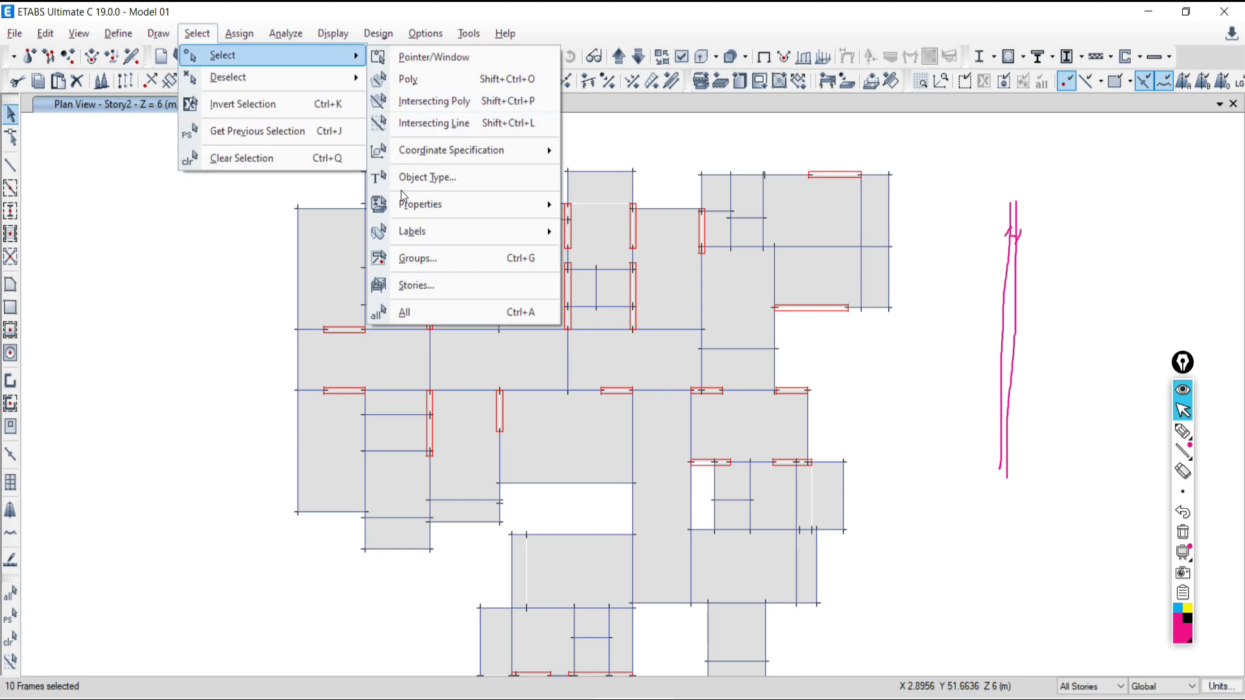
mouse_move(403, 234)
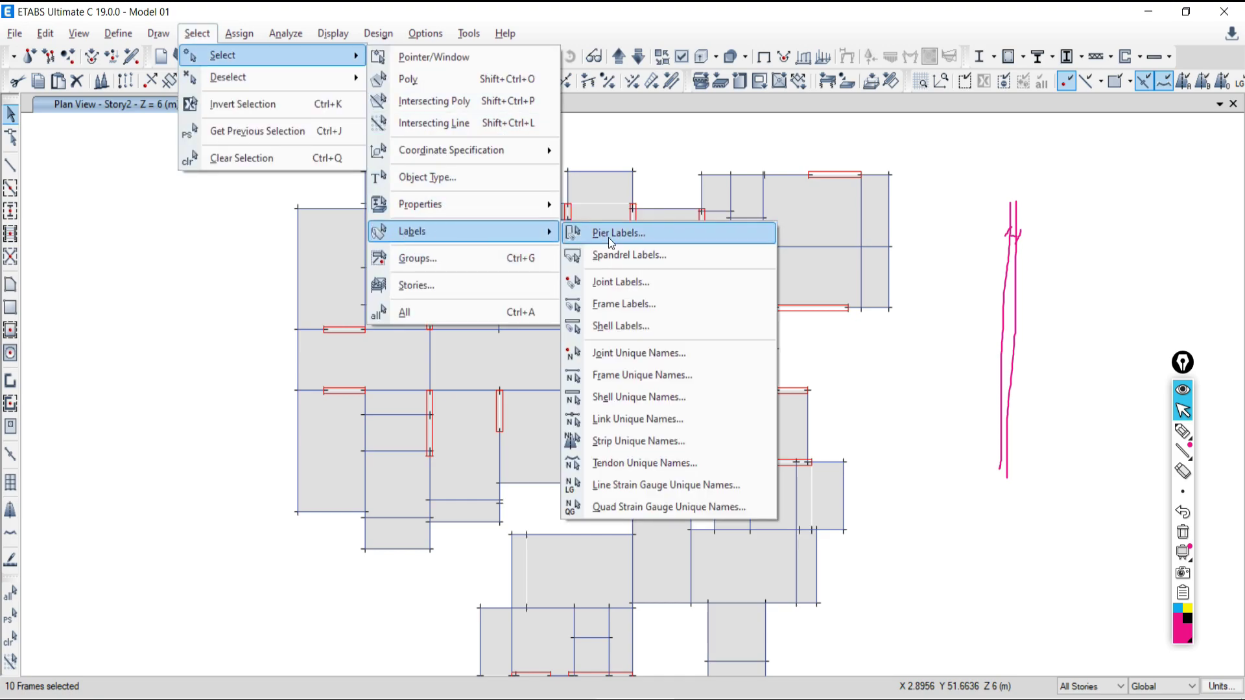
left_click(608, 327)
key("alt+Tab")
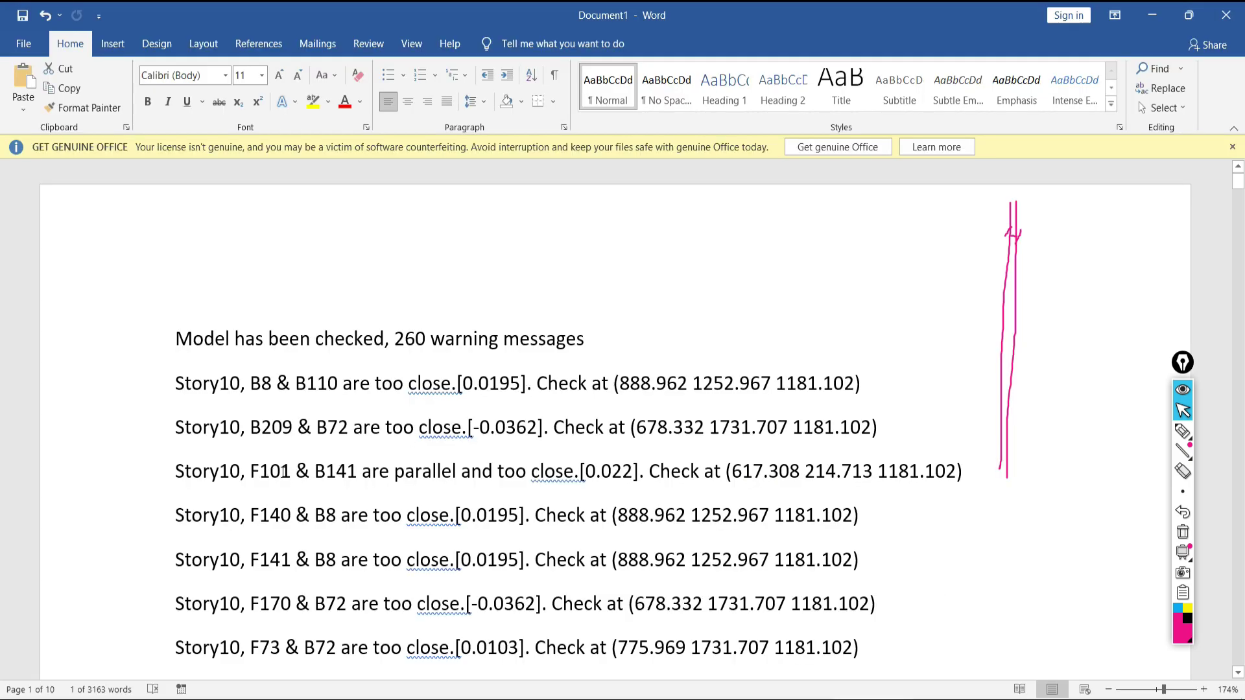
key("alt+Tab")
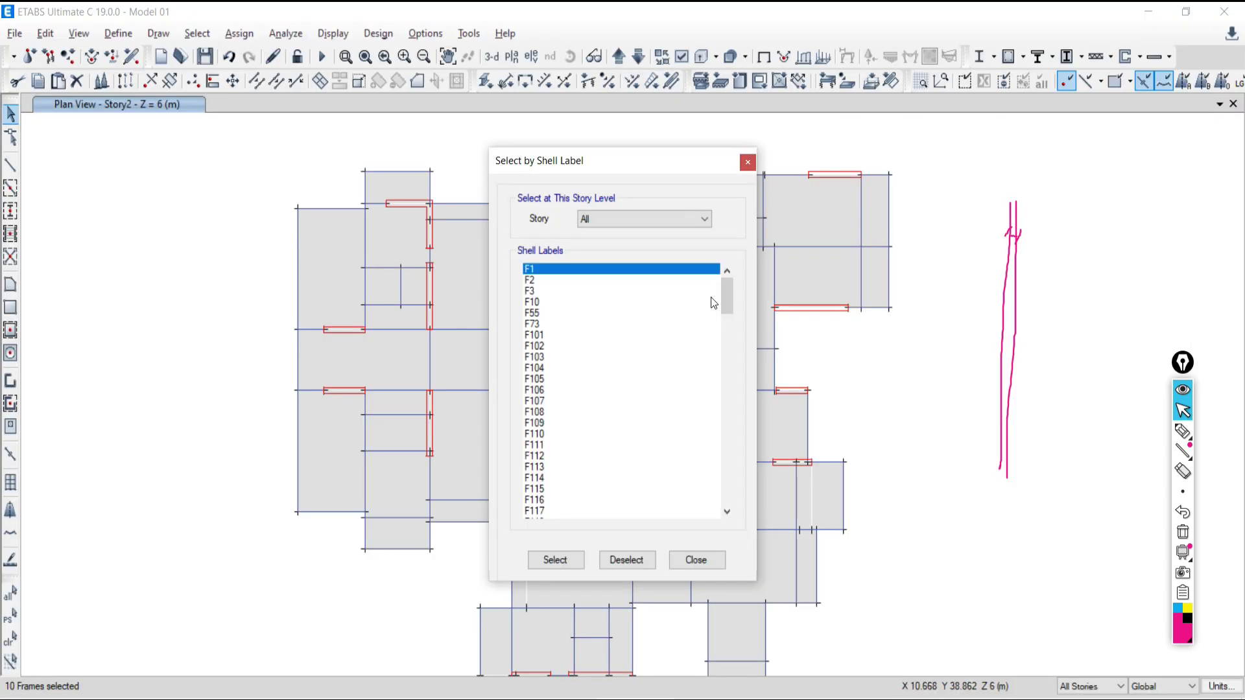
mouse_move(728, 296)
left_mouse_down()
mouse_move(723, 332)
mouse_move(730, 286)
left_mouse_up()
left_click(546, 335)
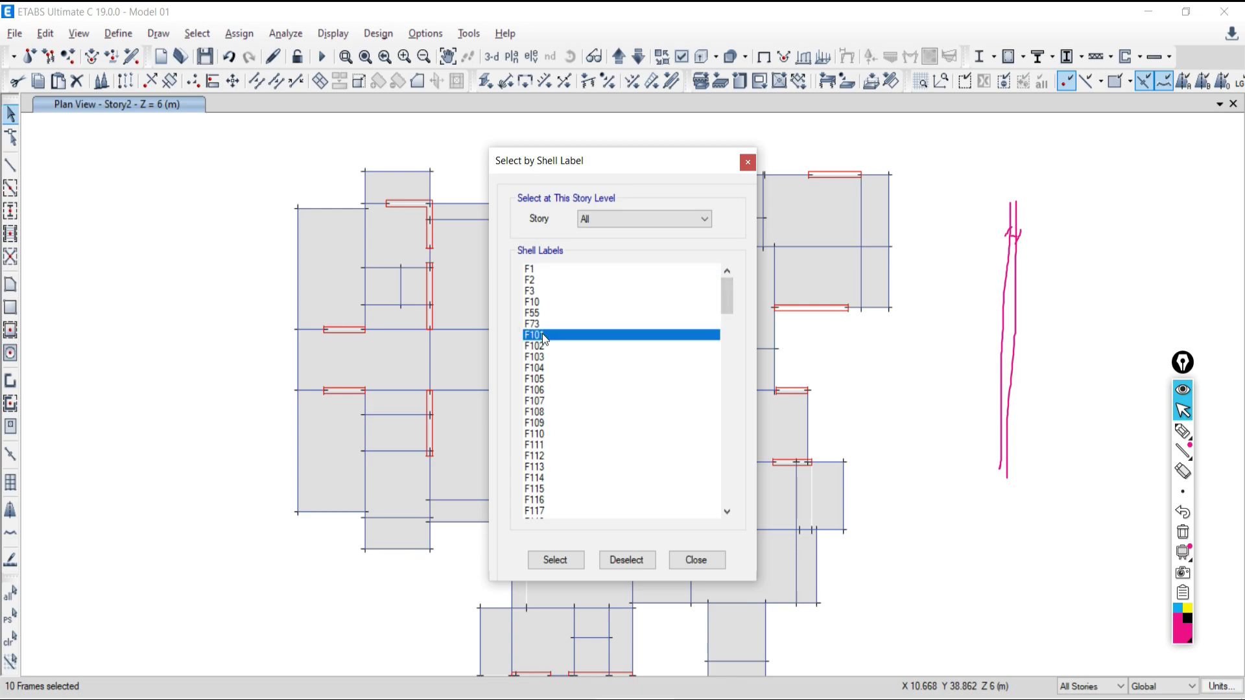
left_click(555, 558)
left_click(696, 560)
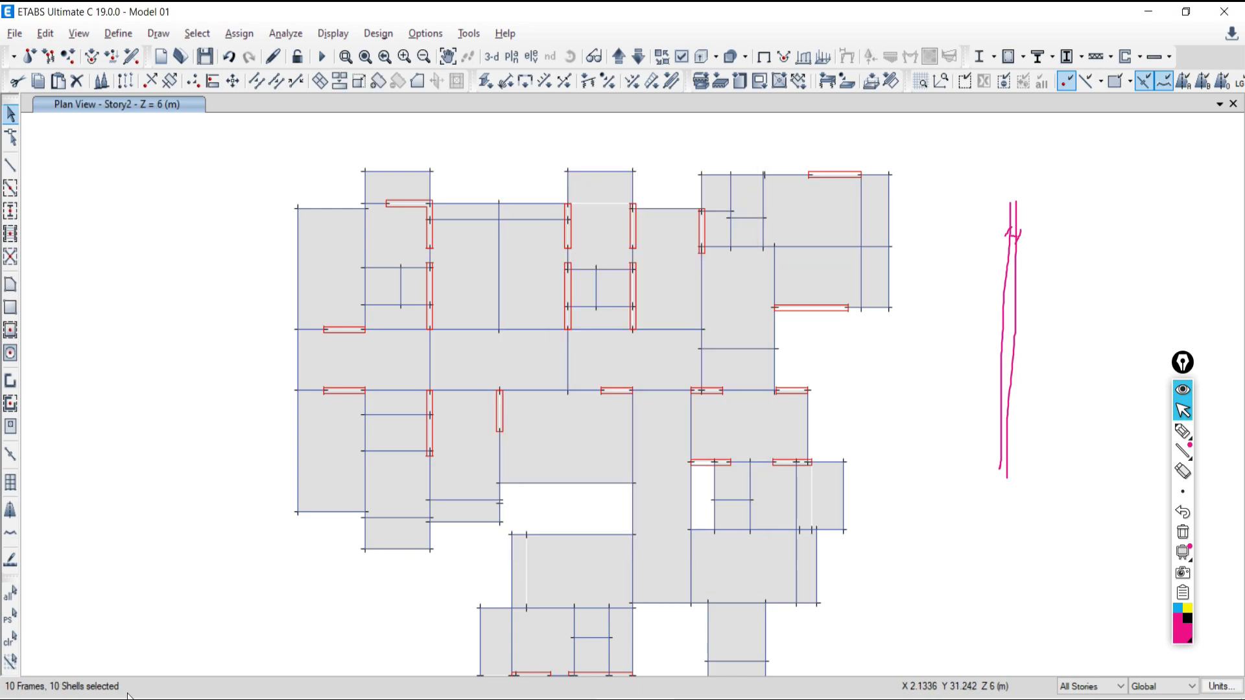
Step: Locate the selected beam and slab in the Story2 plan and inspect the slab edge between the two bottom walls
key("alt+Tab")
key("alt+Tab")
scroll(611, 479, "down", 5)
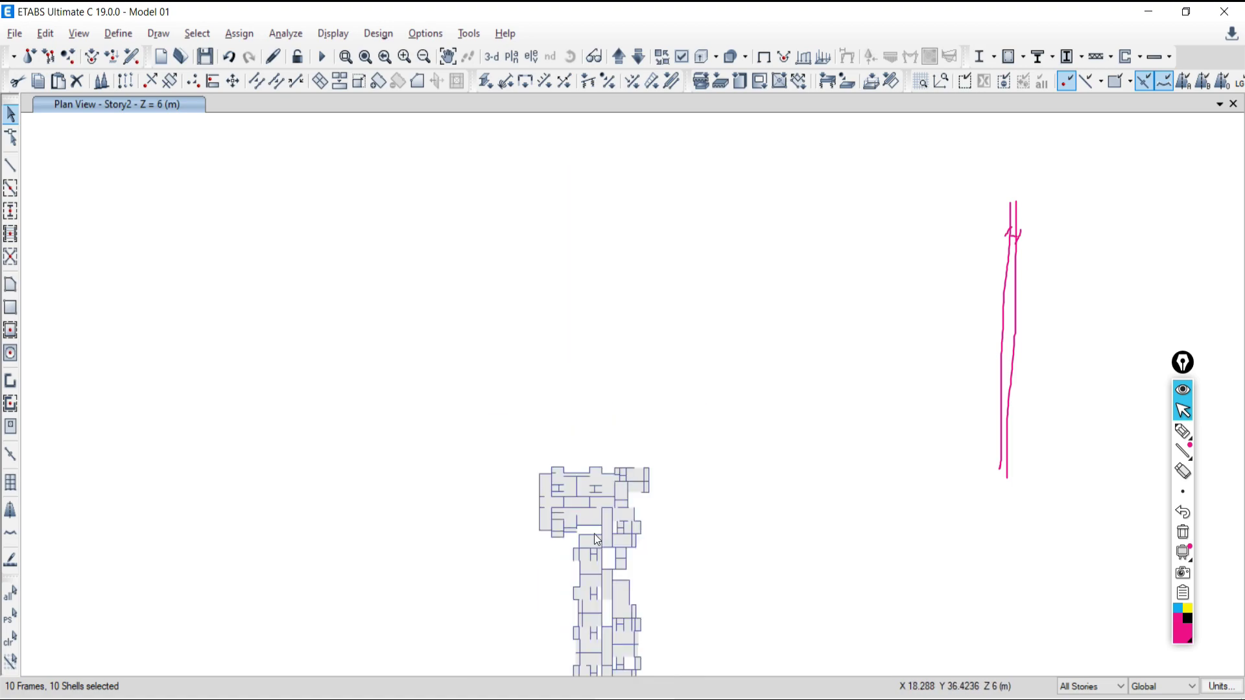
scroll(591, 652, "up", 5)
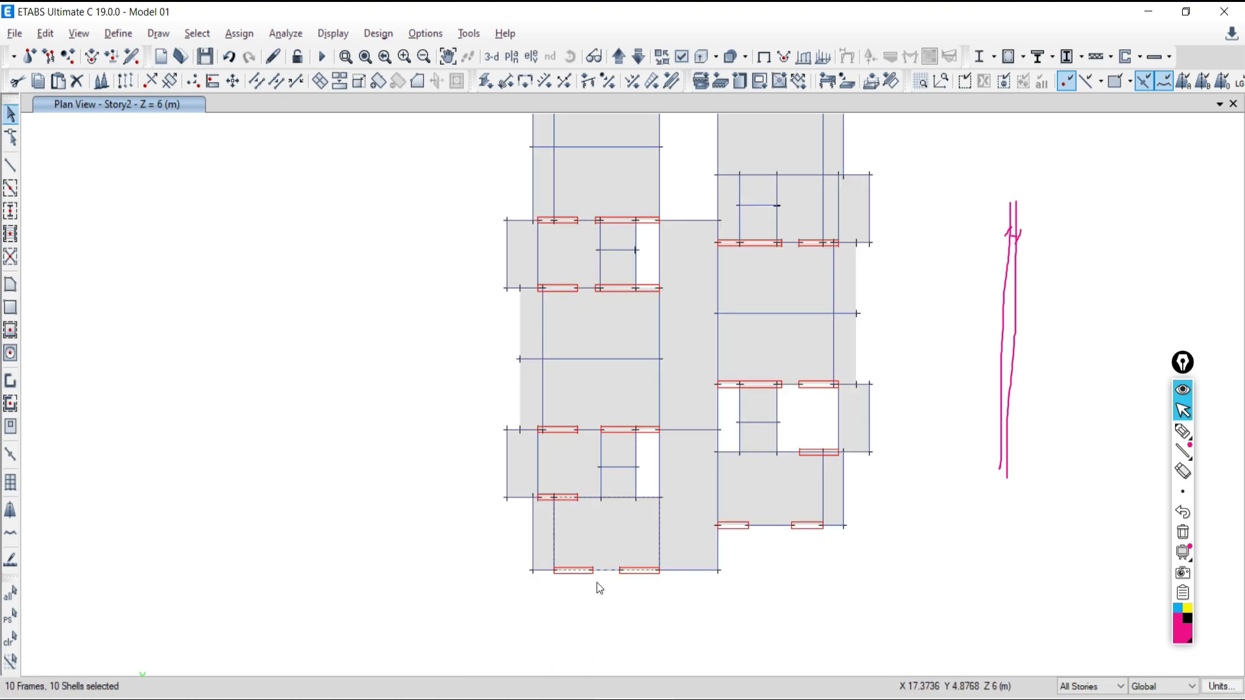
scroll(594, 586, "up", 3)
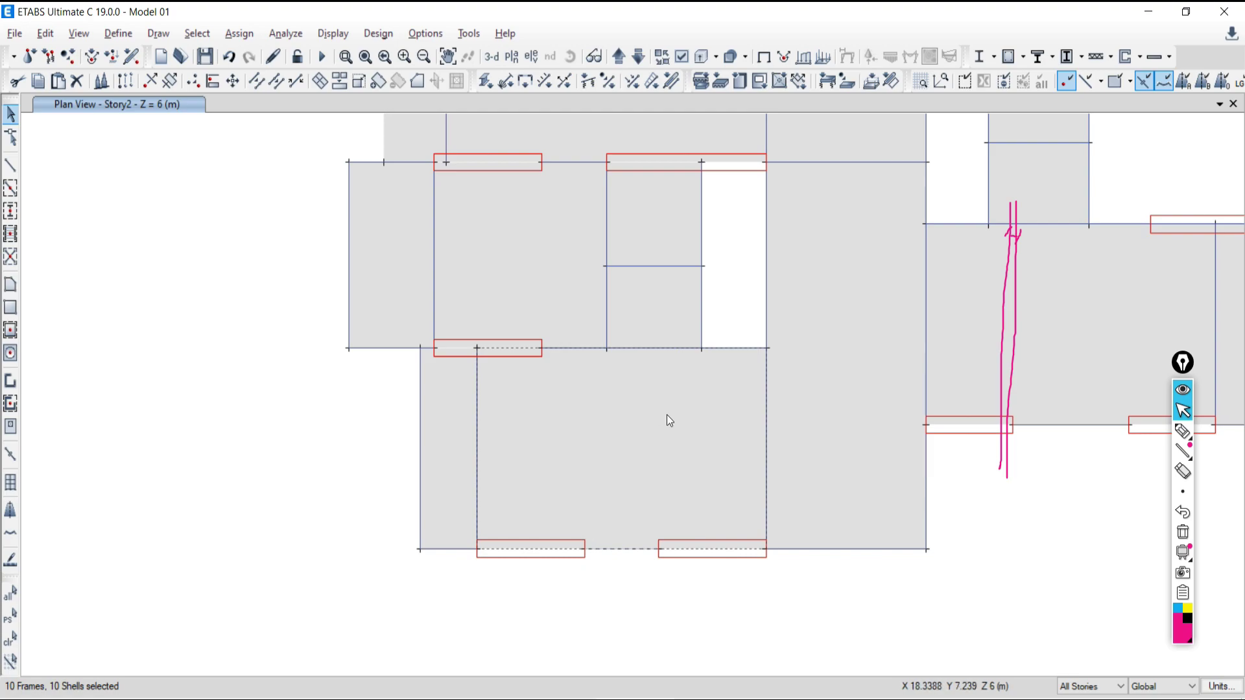
scroll(573, 596, "up", 3)
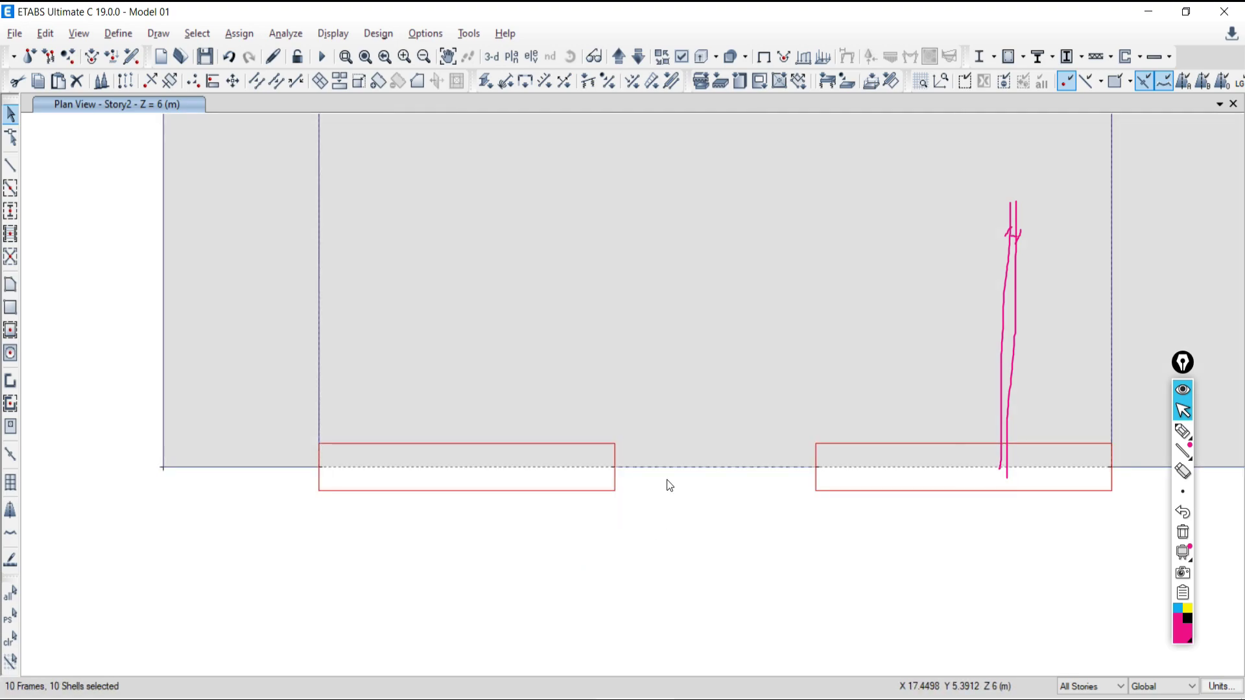
Step: Clear the selection and check the label and assignments of the beam between the two bottom walls
scroll(698, 475, "down", 3)
scroll(724, 478, "up", 3)
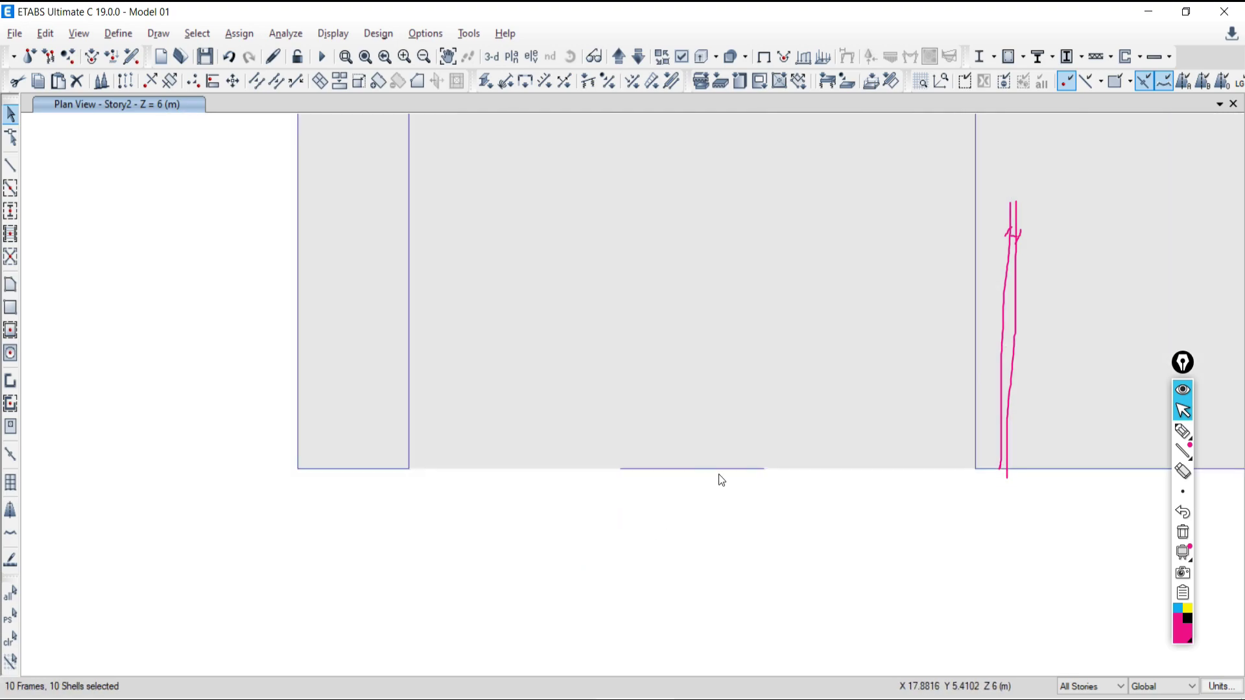
key("ctrl+q")
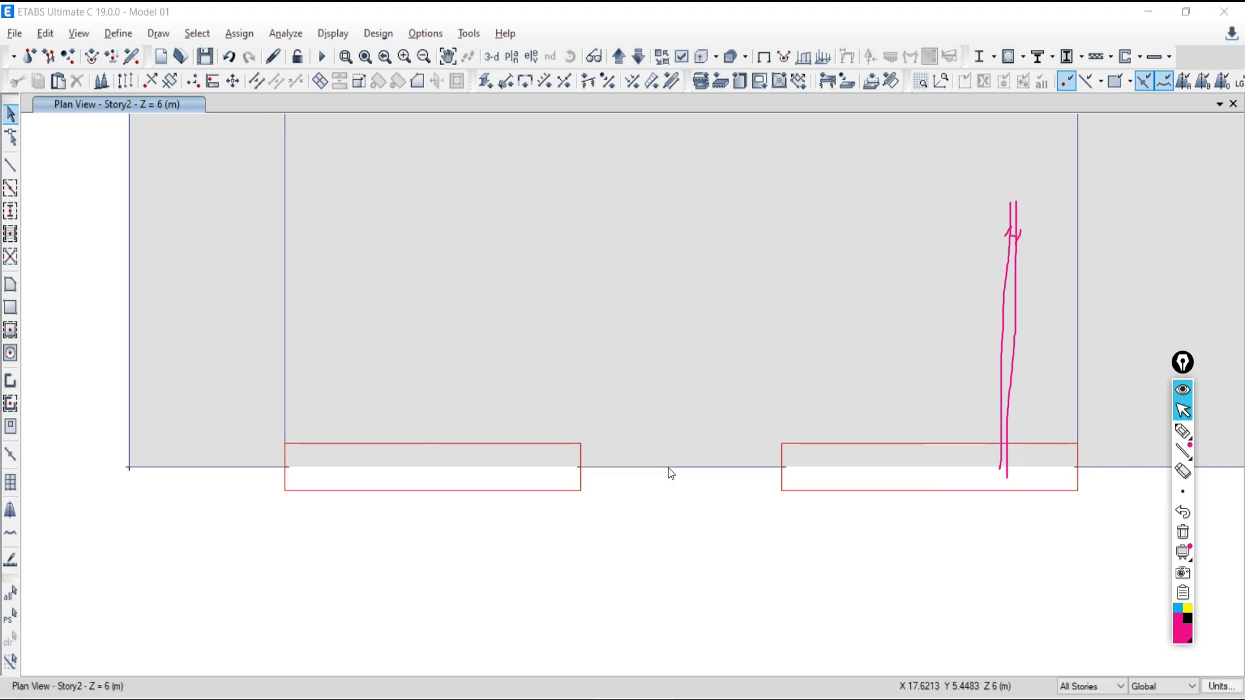
right_click(668, 467)
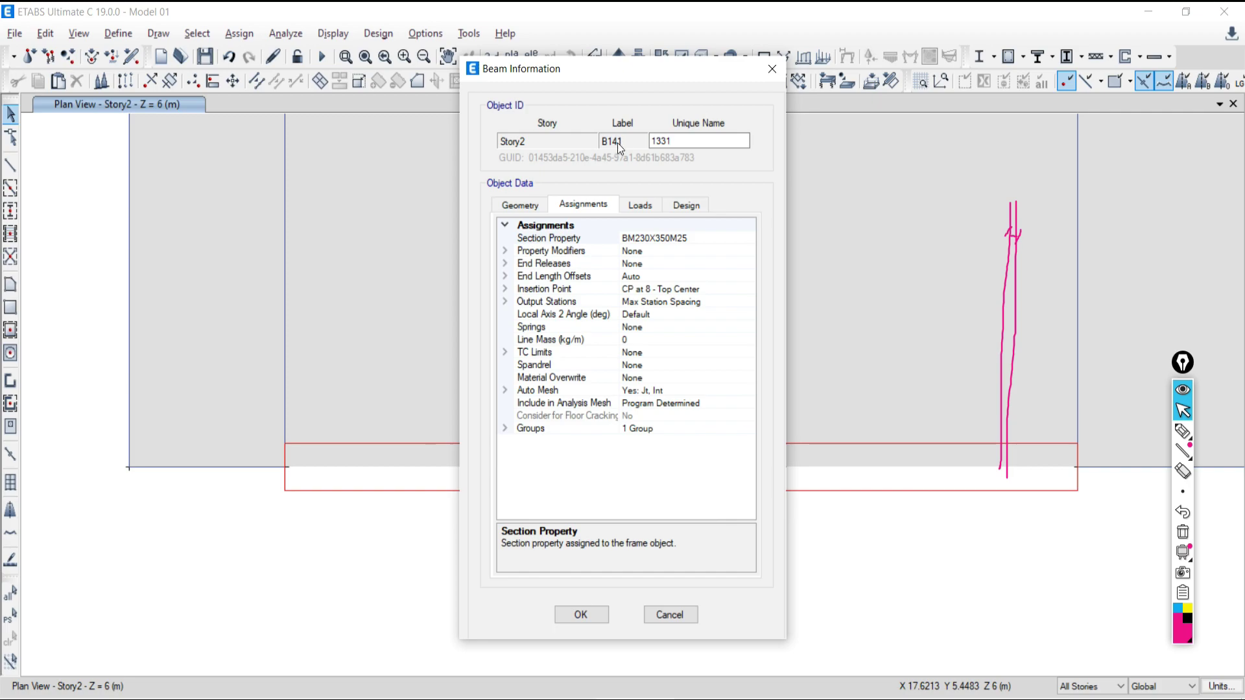
left_click(771, 69)
Step: Examine the offset between the beam and the slab edge at the wall end along the plan's bottom edge
scroll(630, 488, "up", 5)
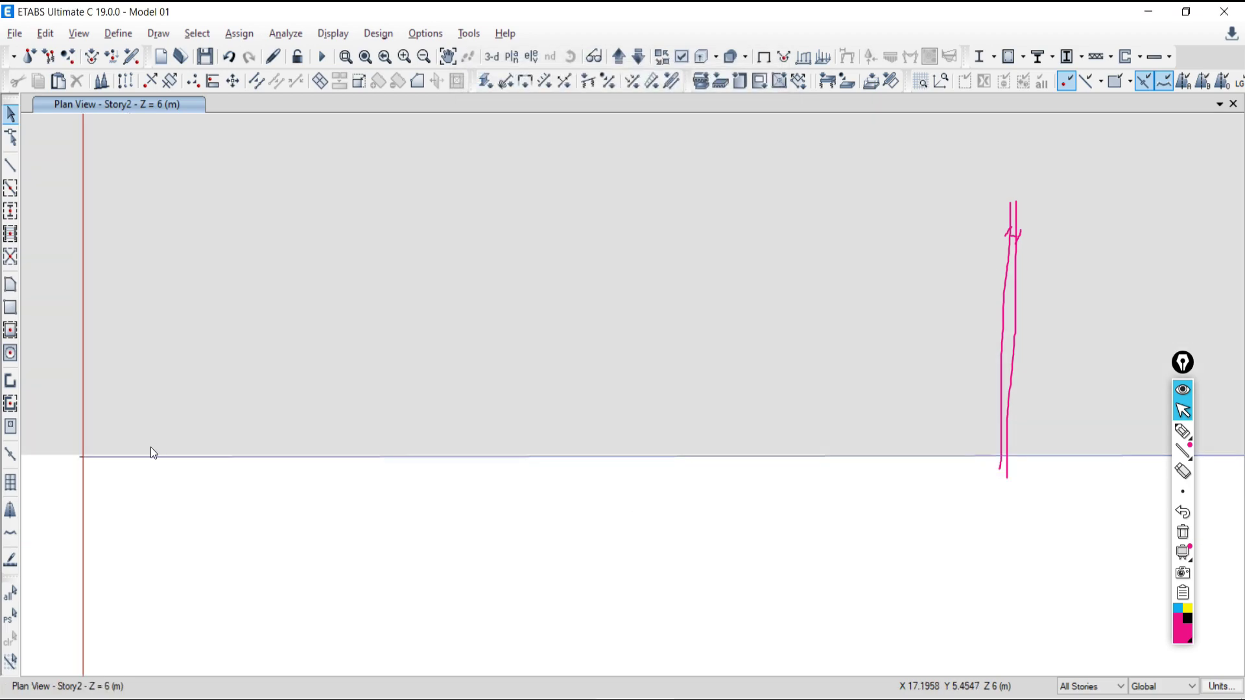
scroll(350, 409, "down", 2)
scroll(350, 415, "up", 1)
scroll(389, 426, "down", 2)
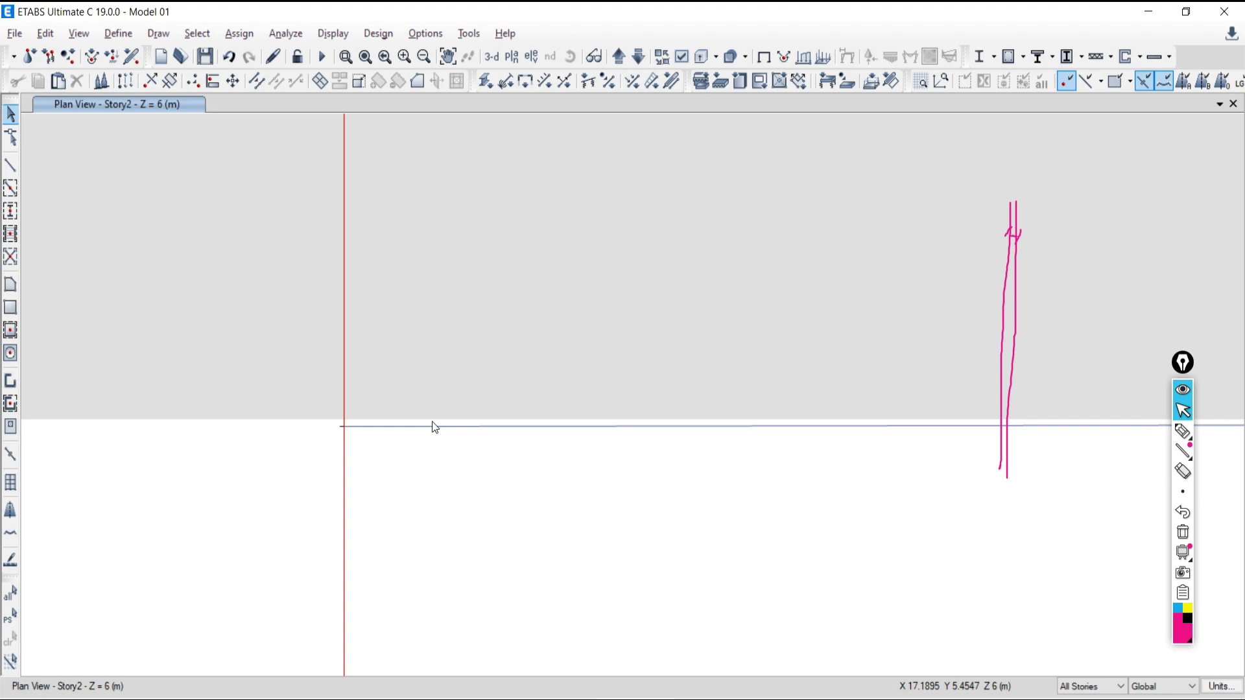
scroll(868, 537, "up", 1)
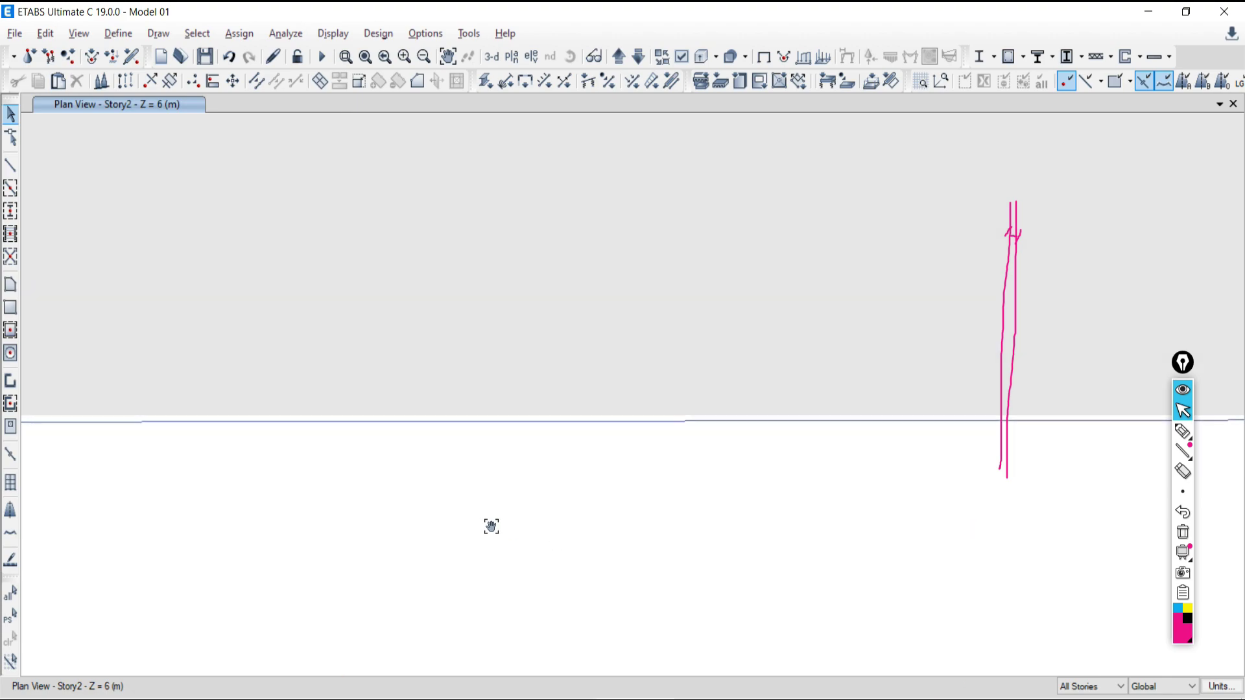
scroll(838, 474, "down", 1)
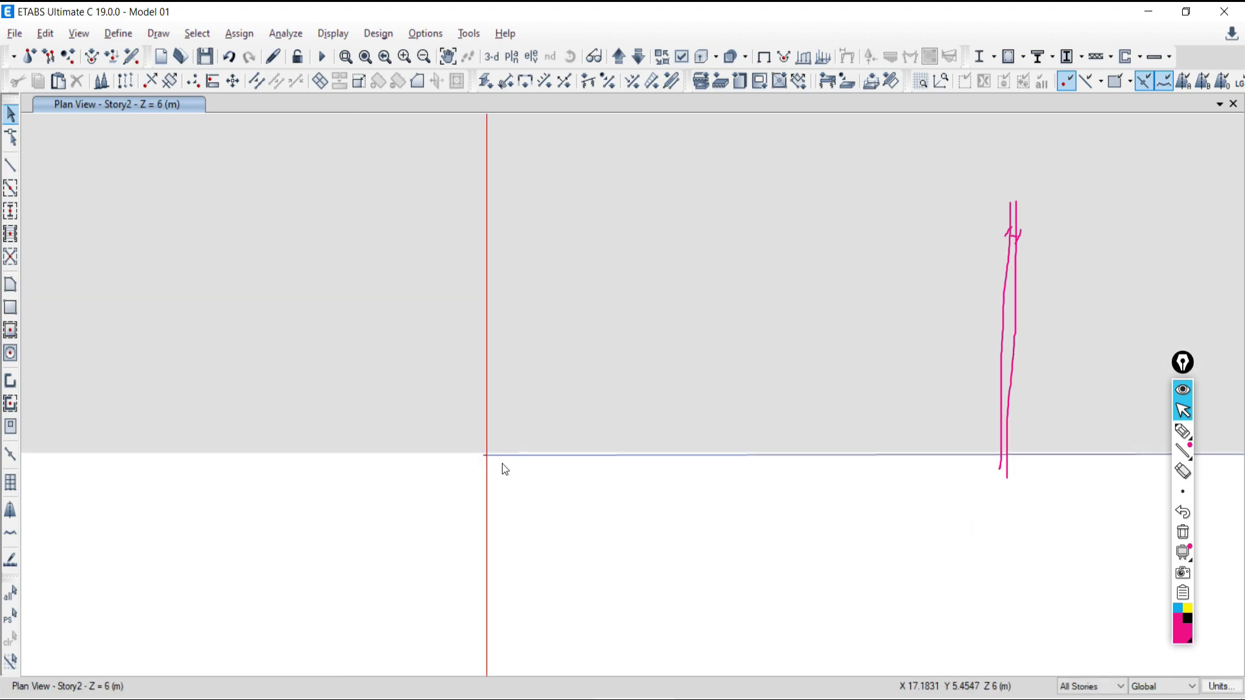
scroll(586, 470, "up", 1)
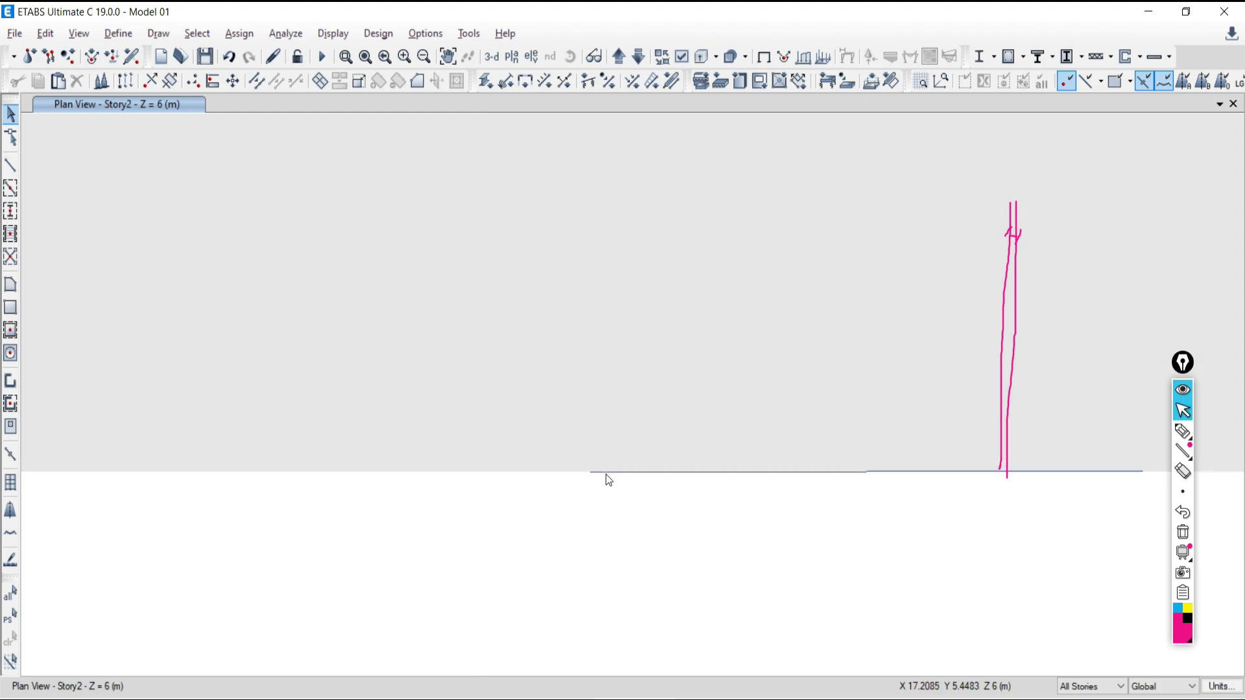
scroll(683, 519, "down", 1)
scroll(759, 536, "up", 1)
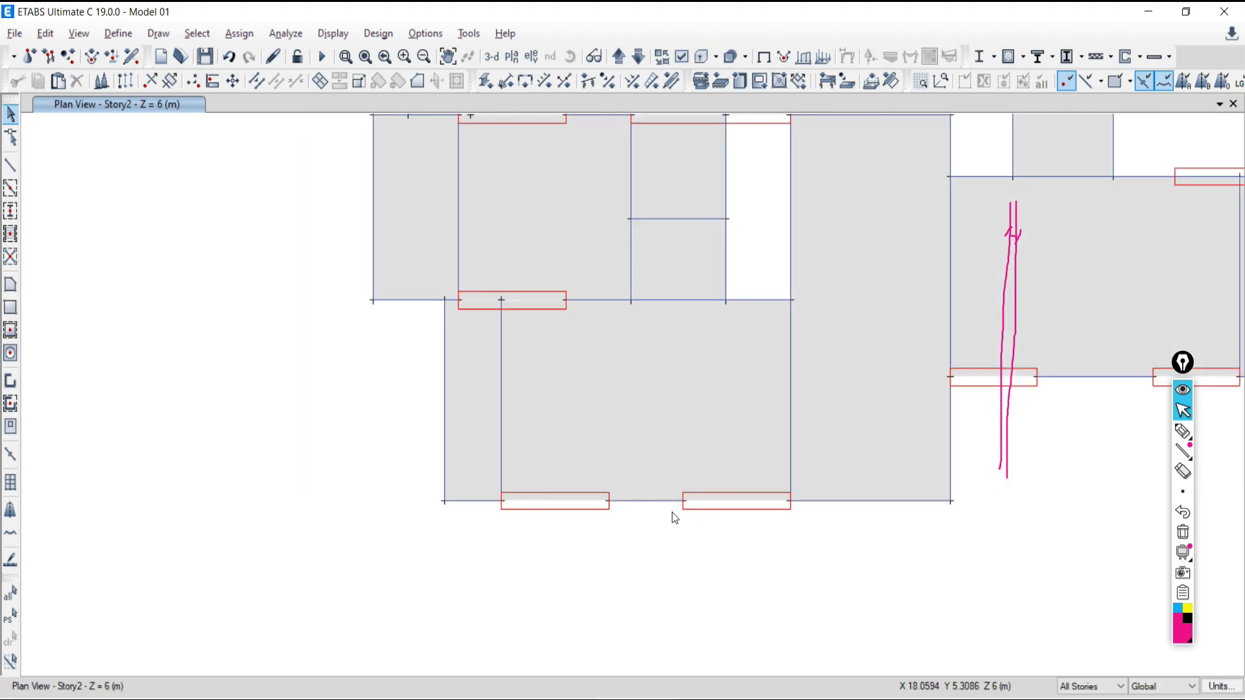
Step: Window-select the joints, beams and slab edges along the plan's bottom edge on all stories, clearing the first selection
left_click_drag(385, 491, 975, 504)
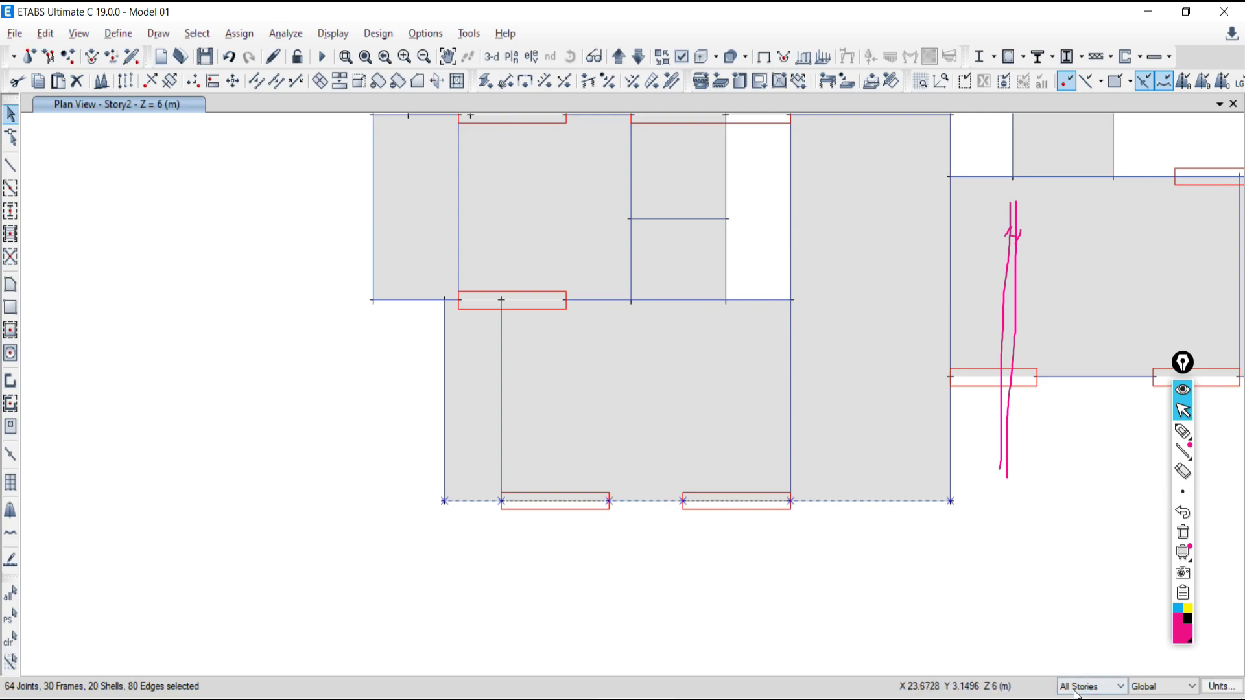
left_click(15, 651)
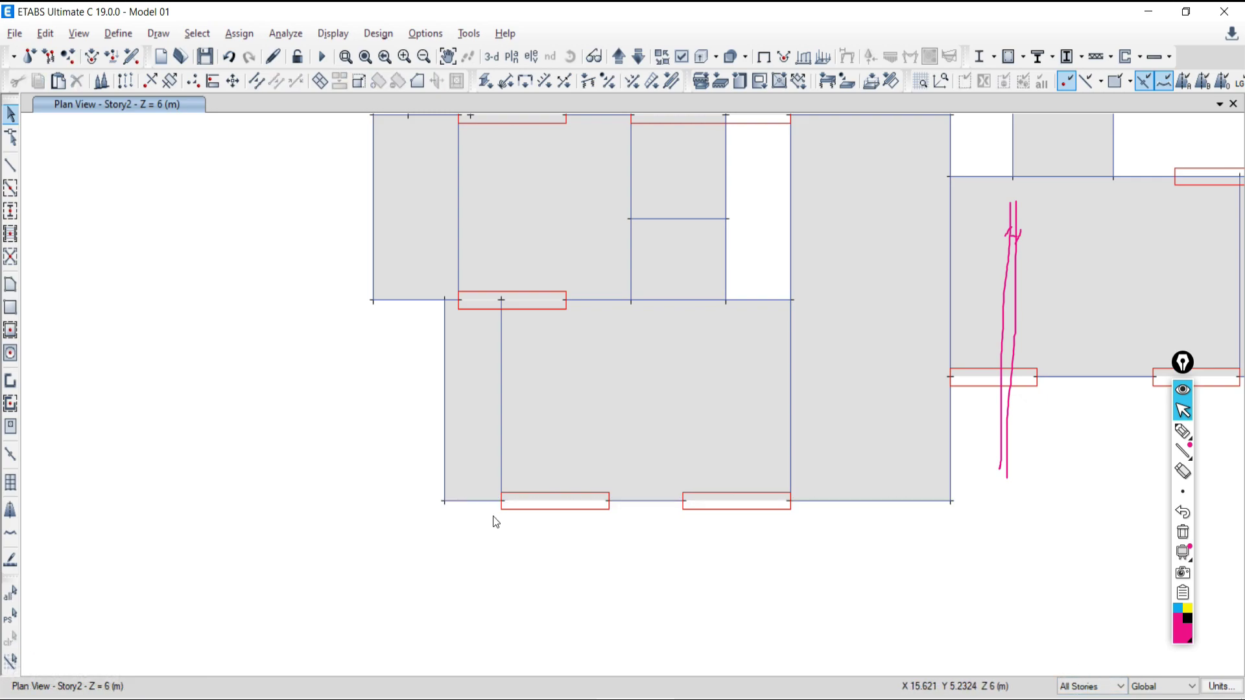
left_click_drag(412, 496, 976, 508)
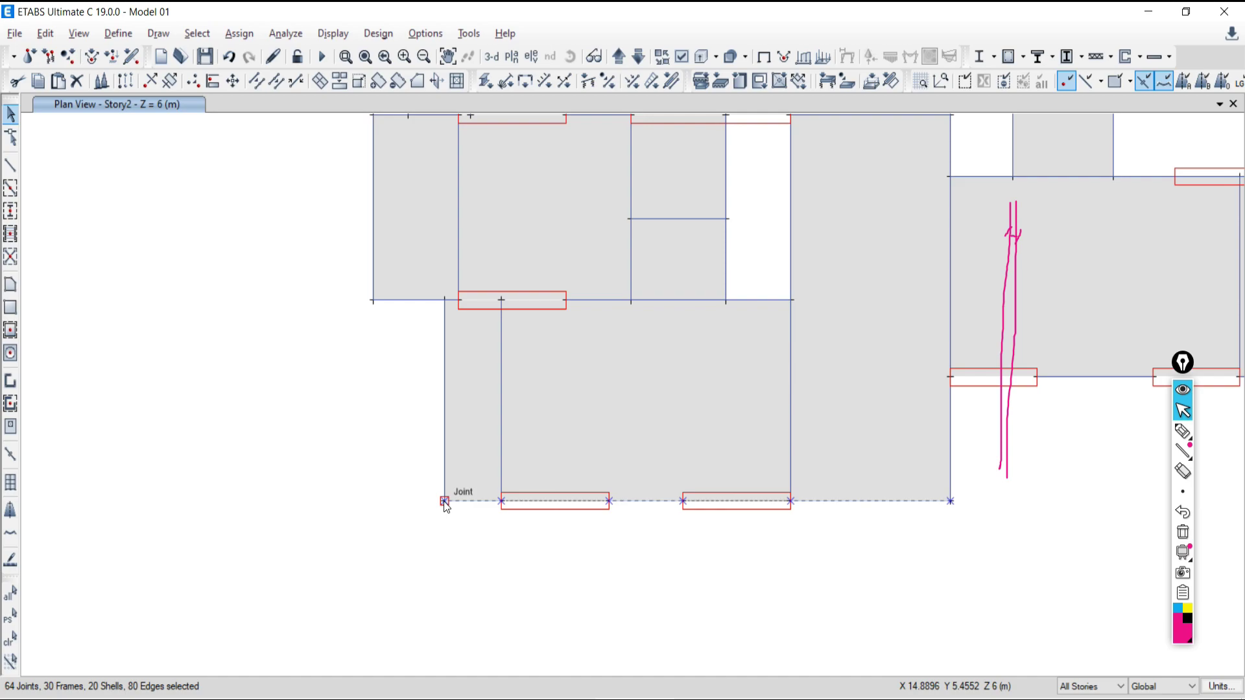
Step: Choose Y-ordinate alignment for the selected joints and circle the Y coordinate read-out of the bottom-left corner joint with the annotation pen
left_click(45, 33)
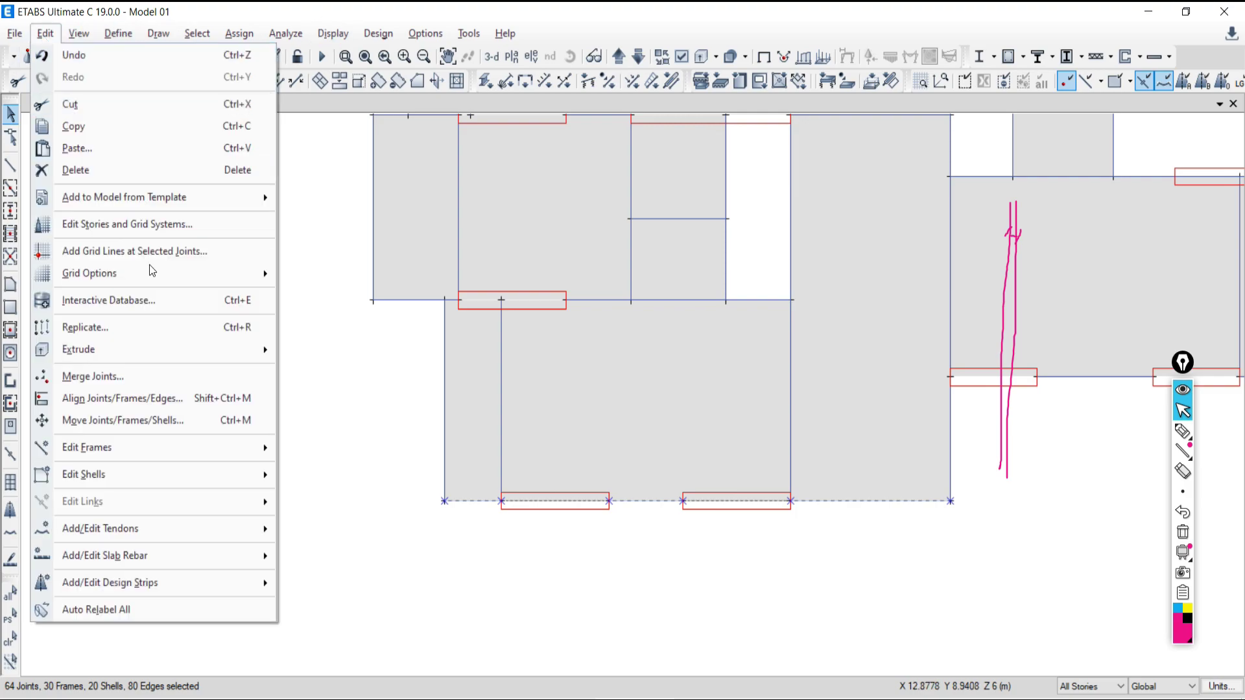
left_click(97, 399)
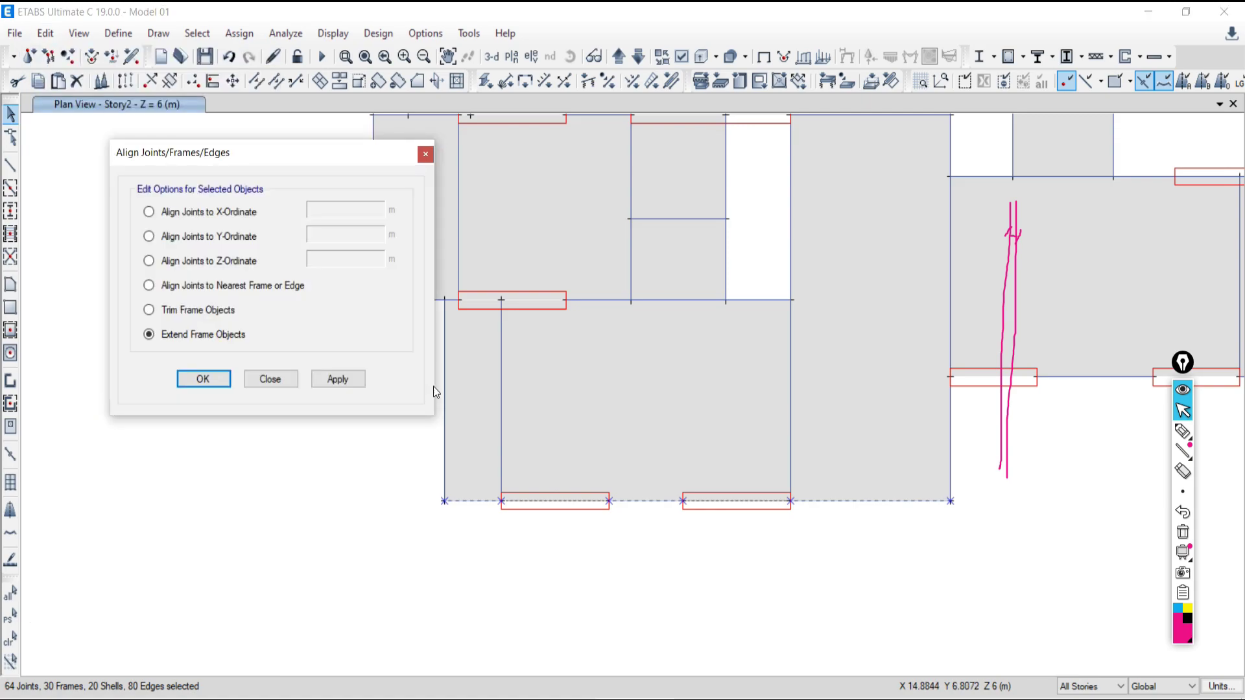
left_click(153, 238)
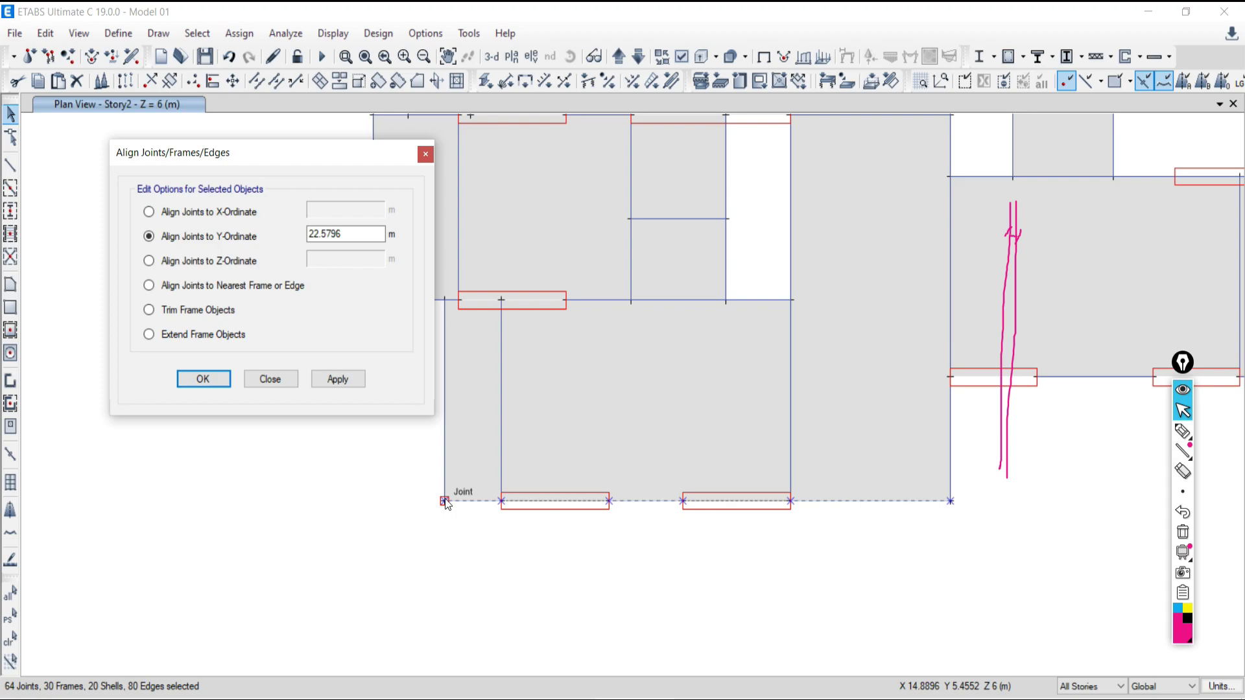
left_click(1183, 431)
mouse_move(945, 686)
left_mouse_down()
mouse_move(999, 678)
mouse_move(945, 694)
mouse_move(953, 671)
left_mouse_up()
left_click(1177, 411)
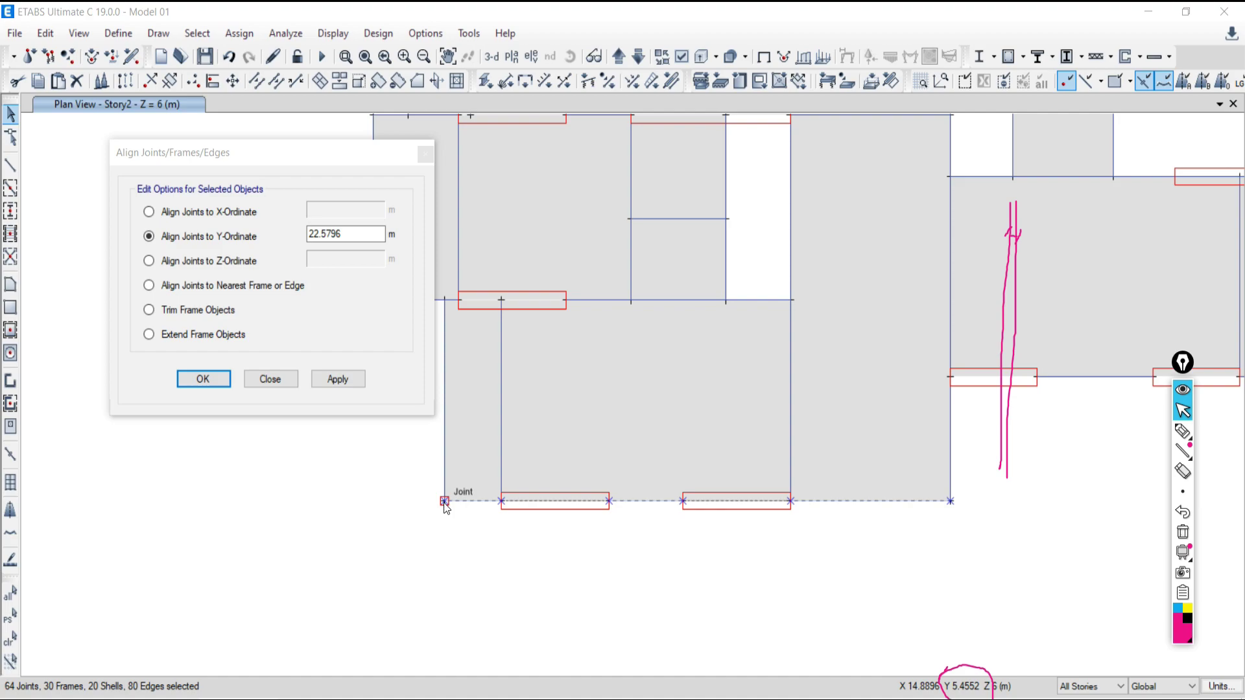
Step: Align the selected bottom-edge joints to Y-ordinate 5.4552 m and inspect the beam and slab edge between the two bottom walls
double_click(343, 234)
type("5.4552")
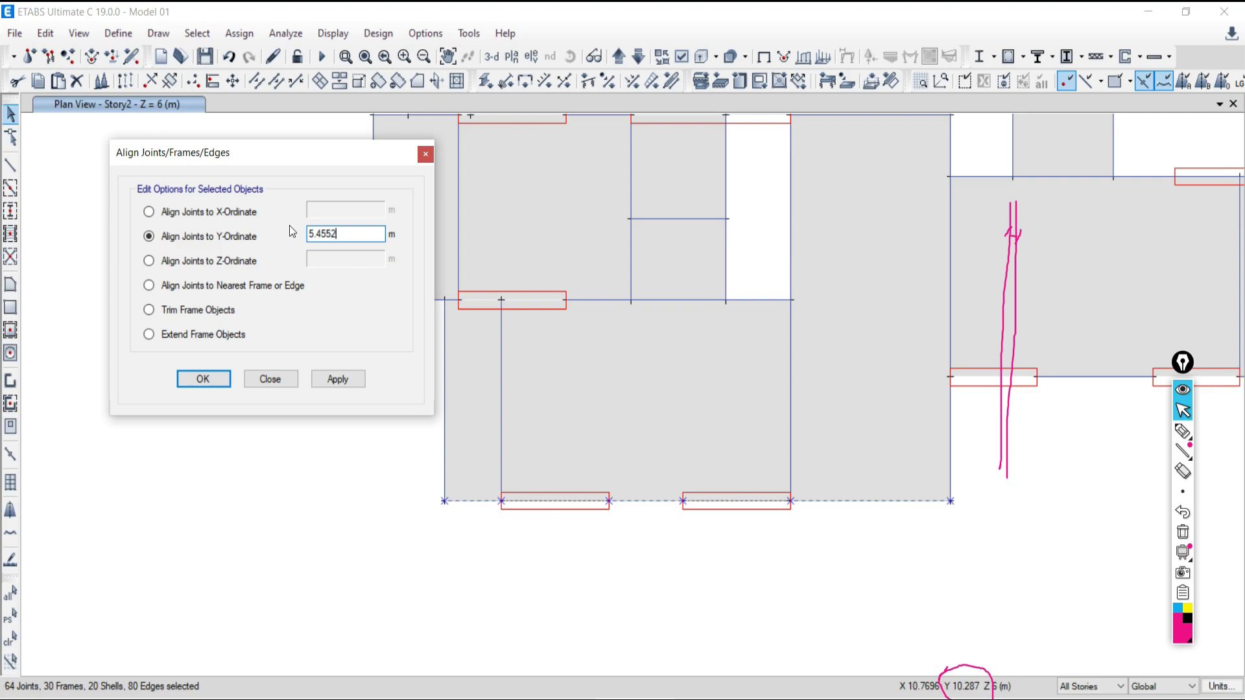
left_click(339, 379)
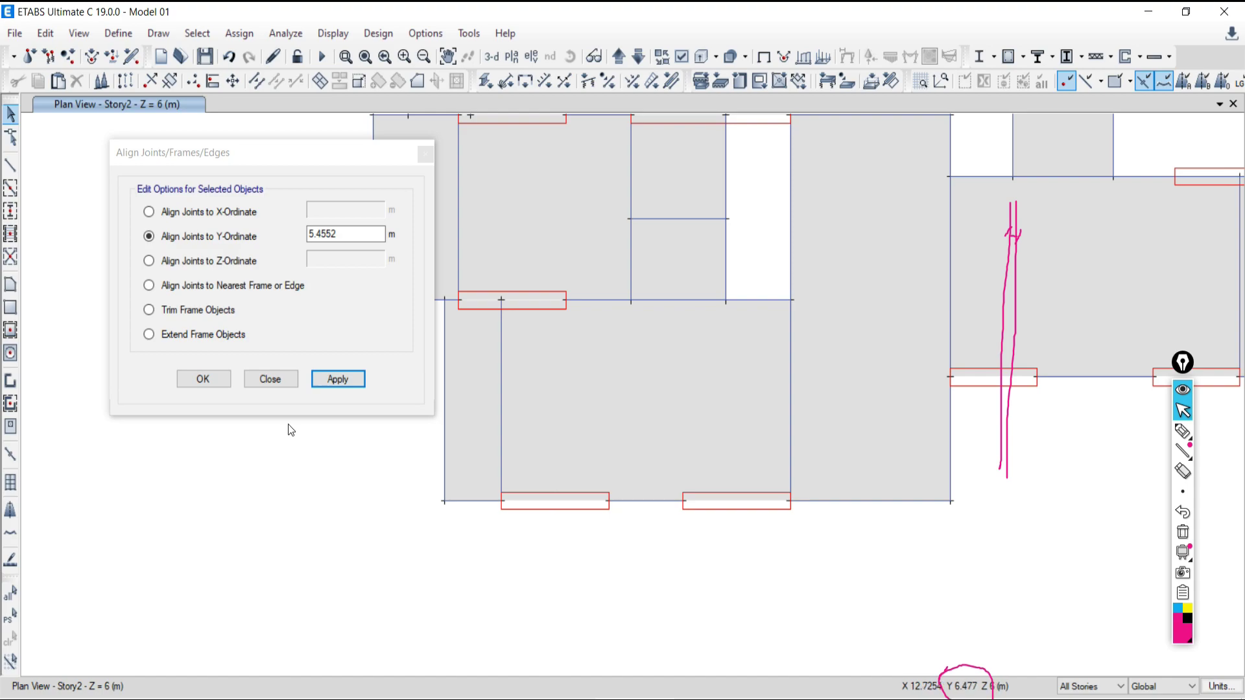
left_click(270, 379)
scroll(616, 522, "up", 3)
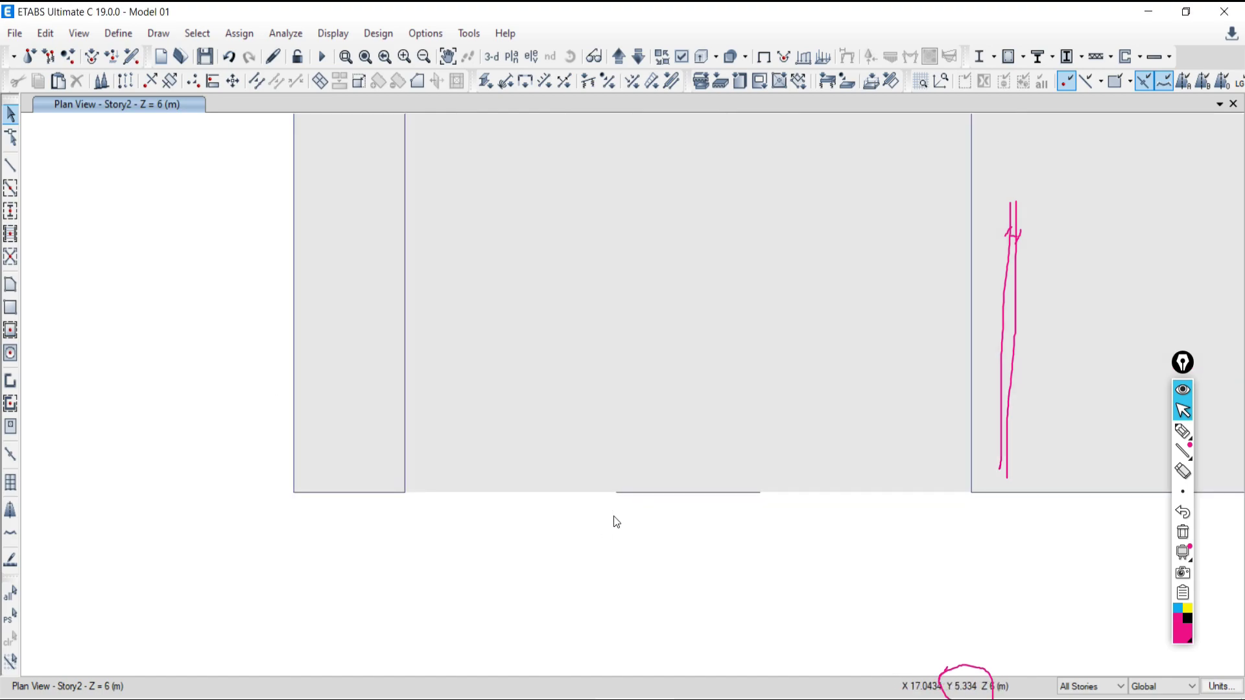
scroll(648, 512, "up", 3)
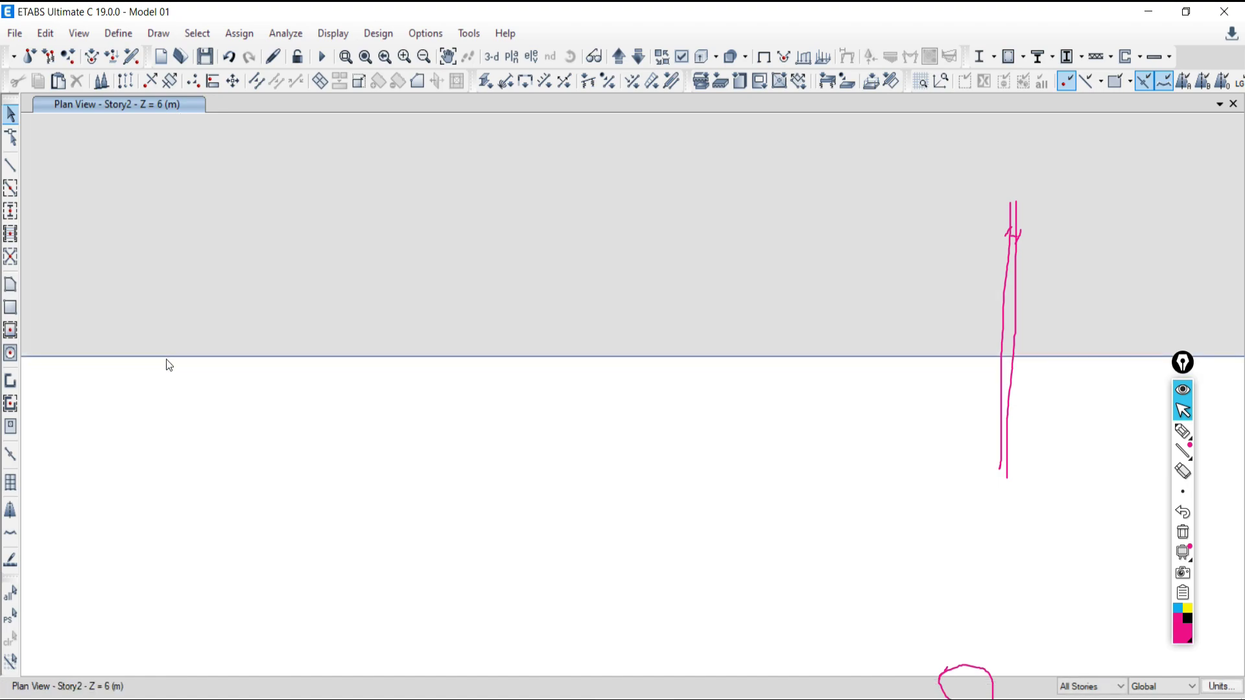
scroll(556, 434, "down", 1)
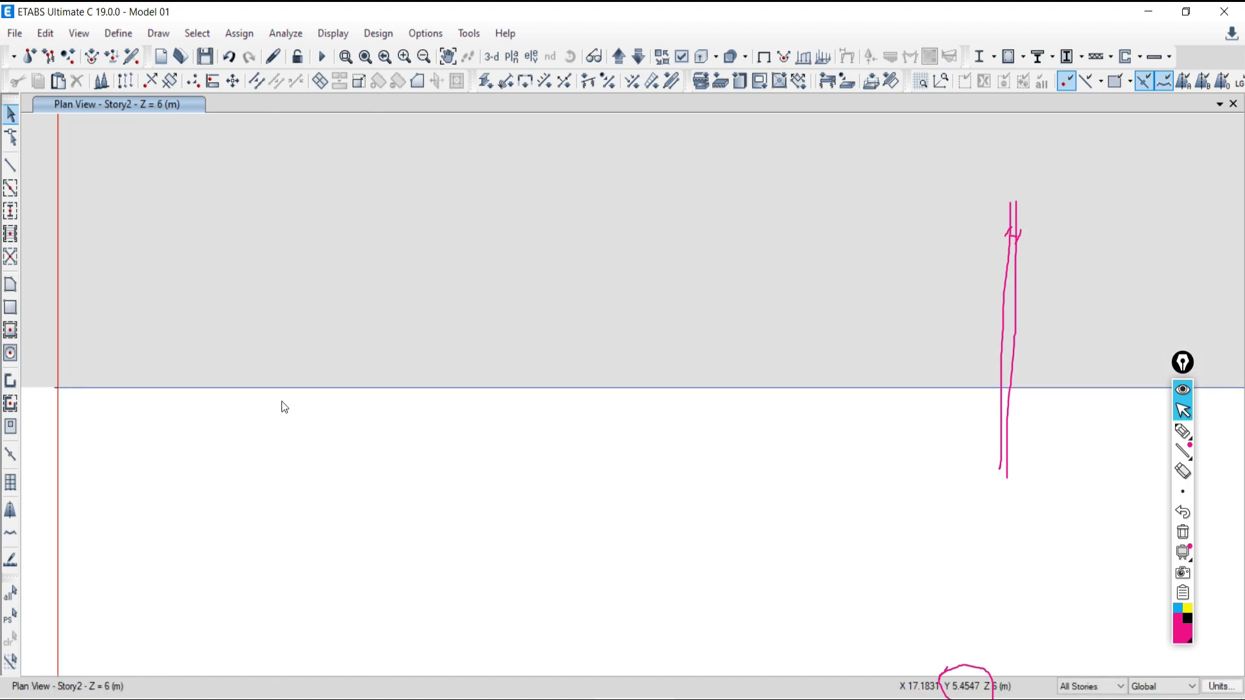
scroll(286, 406, "down", 1)
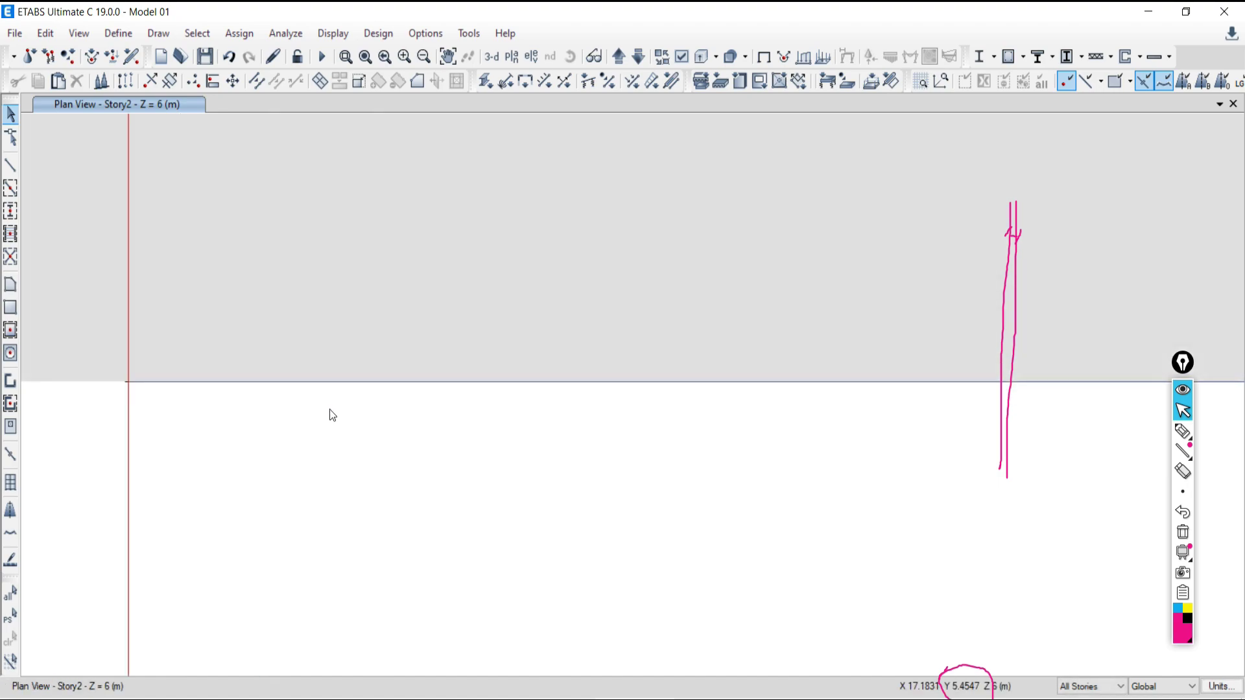
scroll(334, 418, "down", 2)
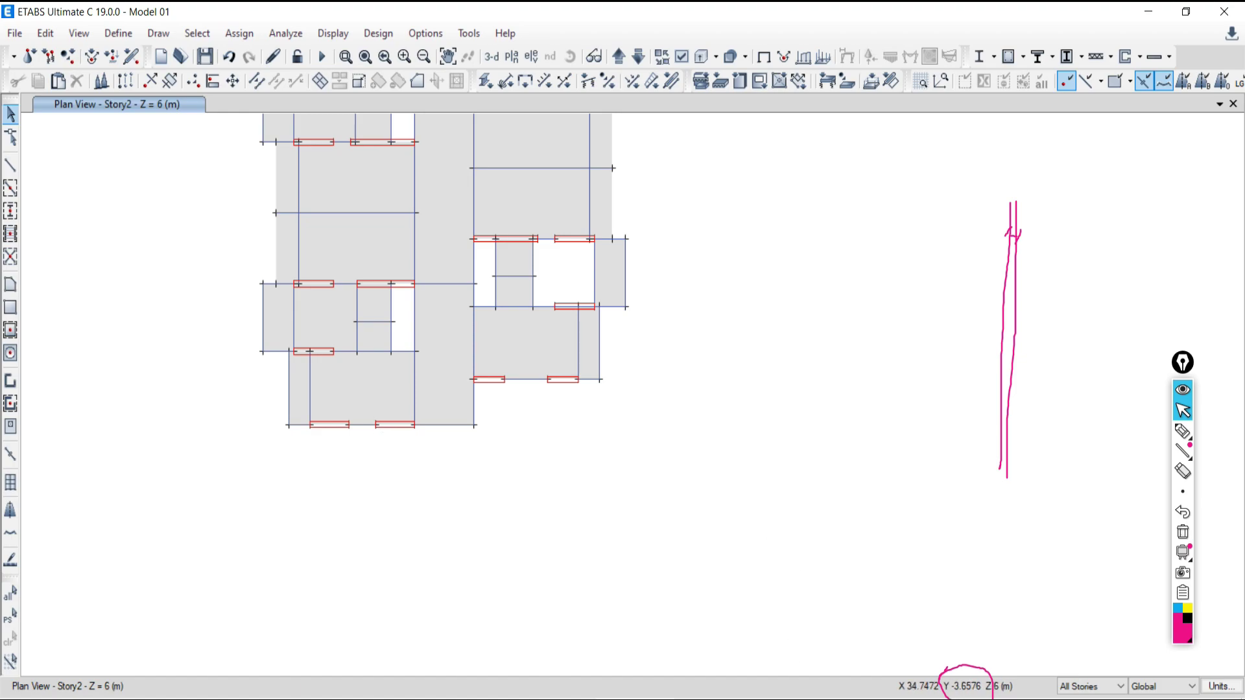
Step: Check the model with all checks and the trim/extend fix enabled, joint story assignment excluded, and close the warning list
left_click(286, 33)
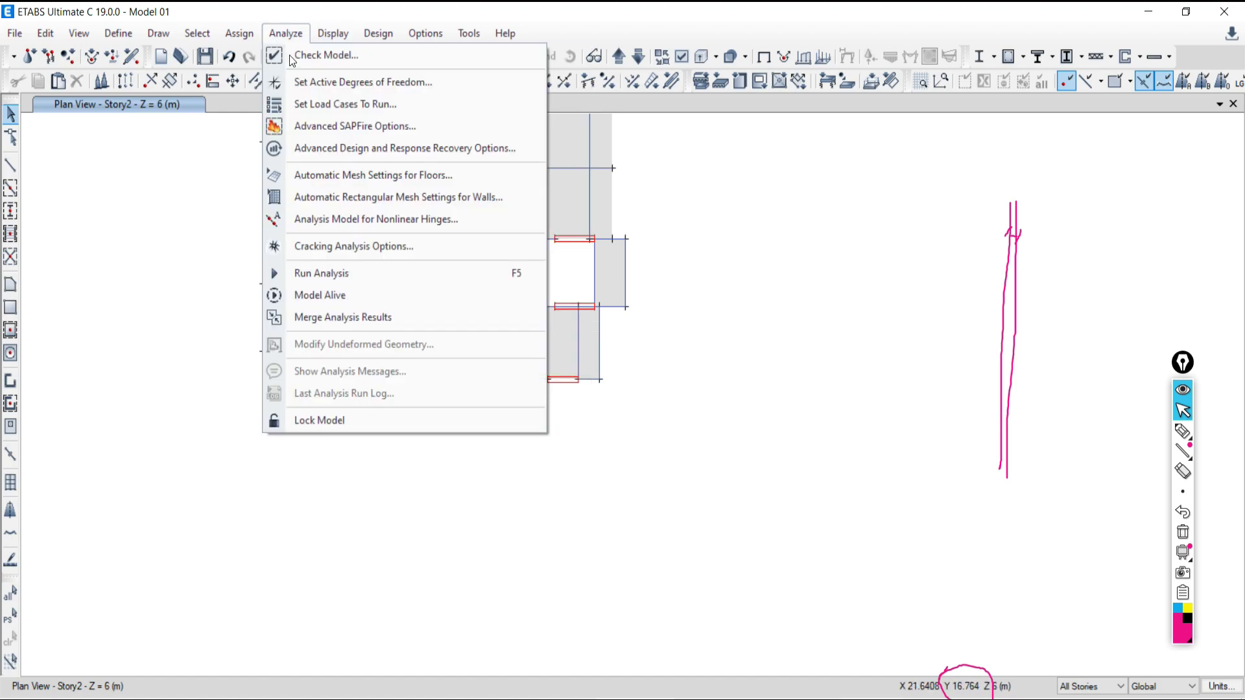
left_click(291, 57)
left_click(562, 577)
left_click(561, 577)
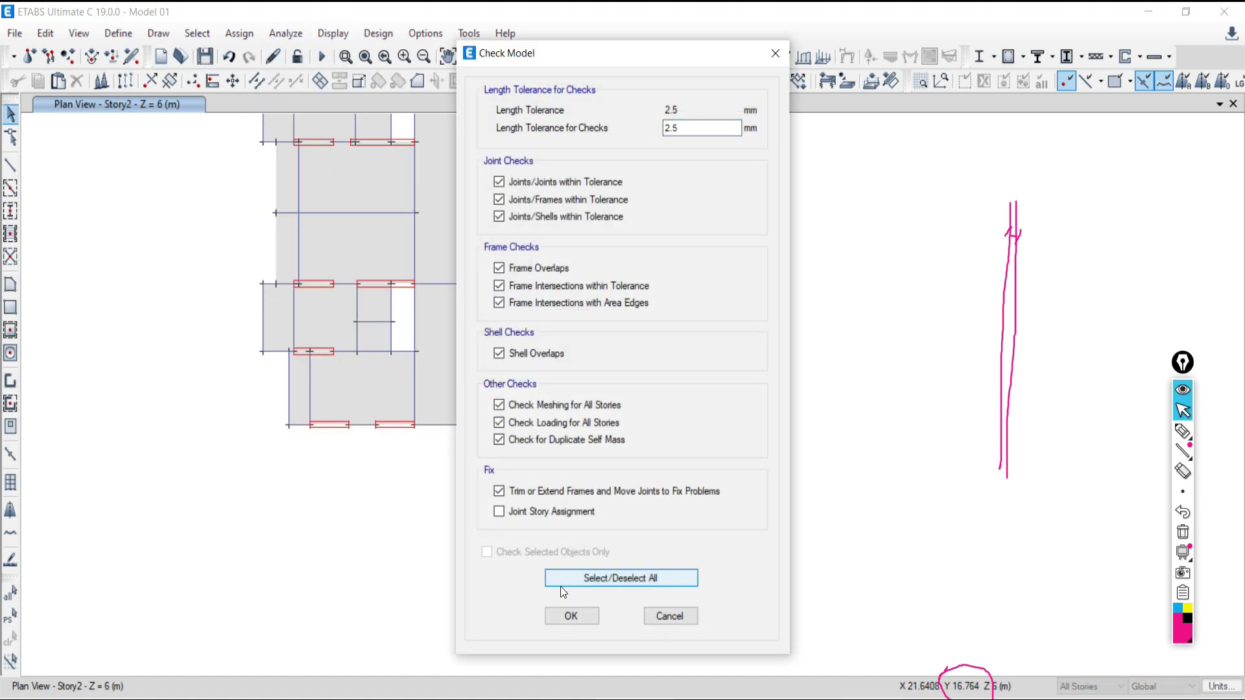
left_click(572, 617)
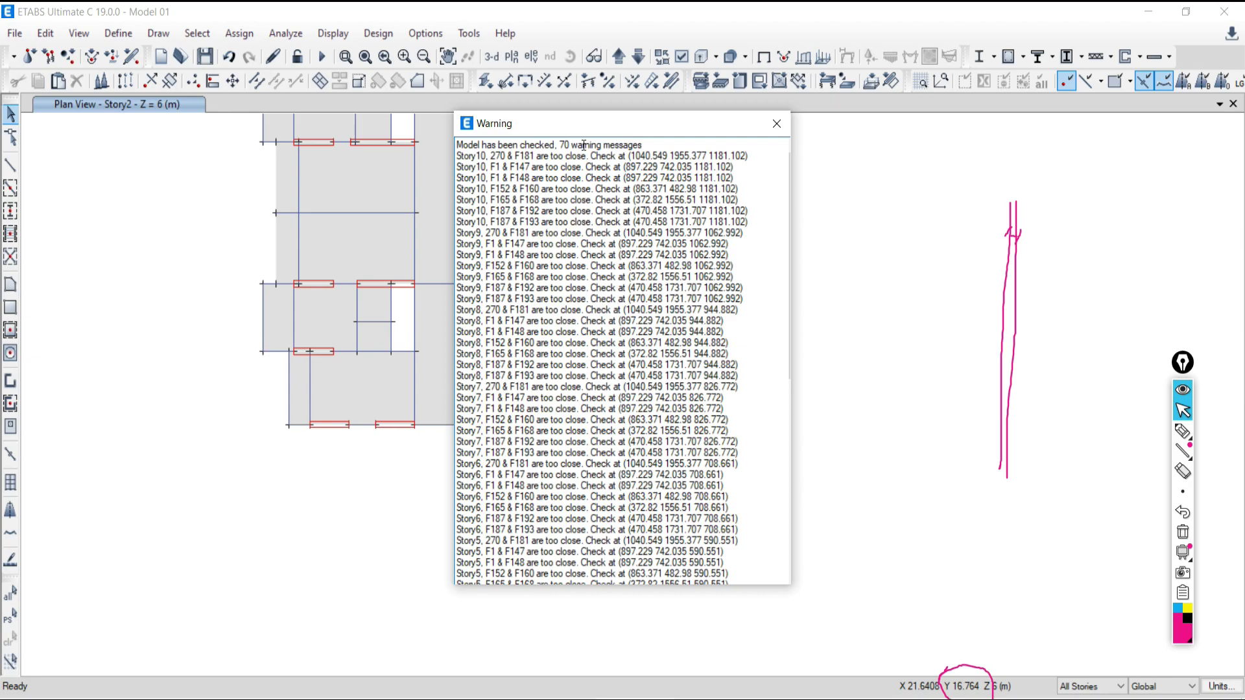
left_click(776, 123)
Step: Review the earlier Story10 warnings in the Word document and return to ETABS
key("alt+Tab")
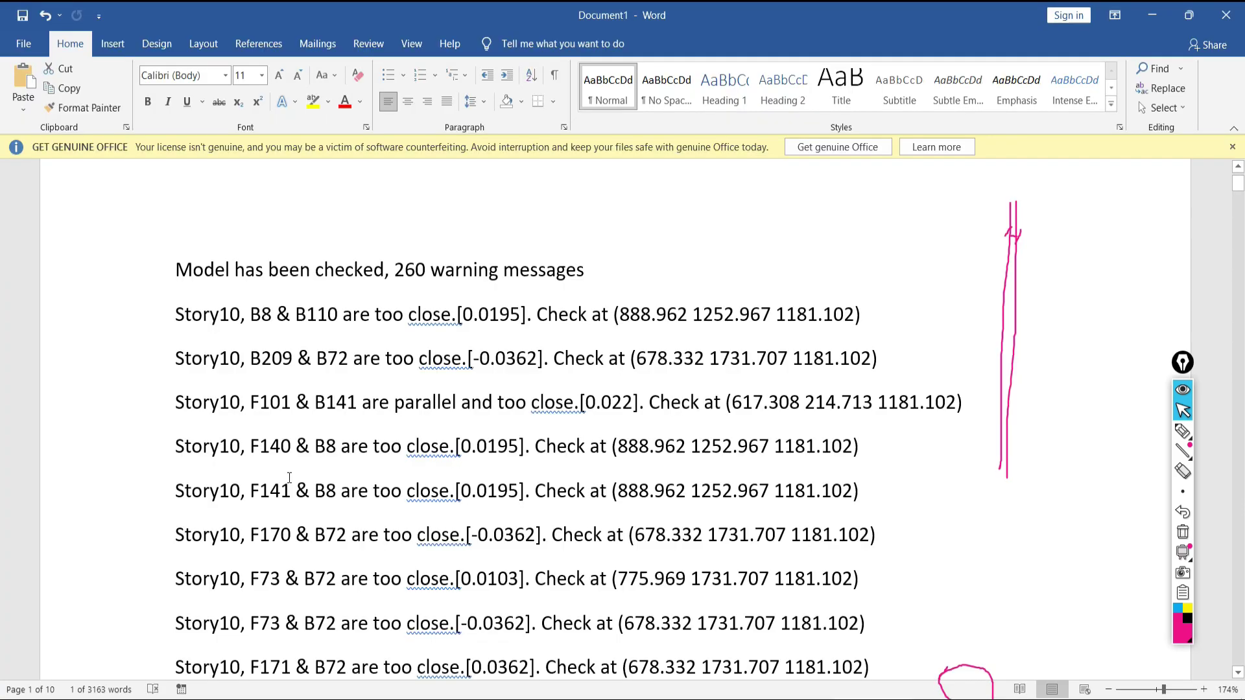
scroll(302, 458, "down", 1)
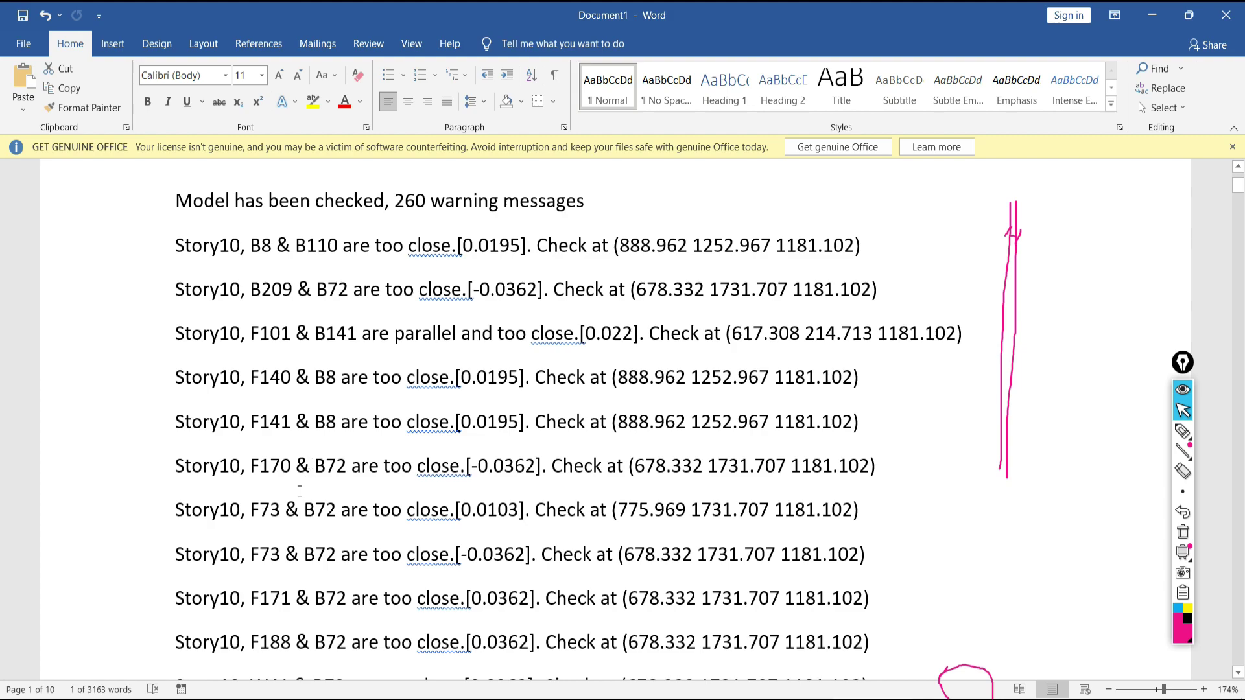
scroll(323, 500, "down", 1)
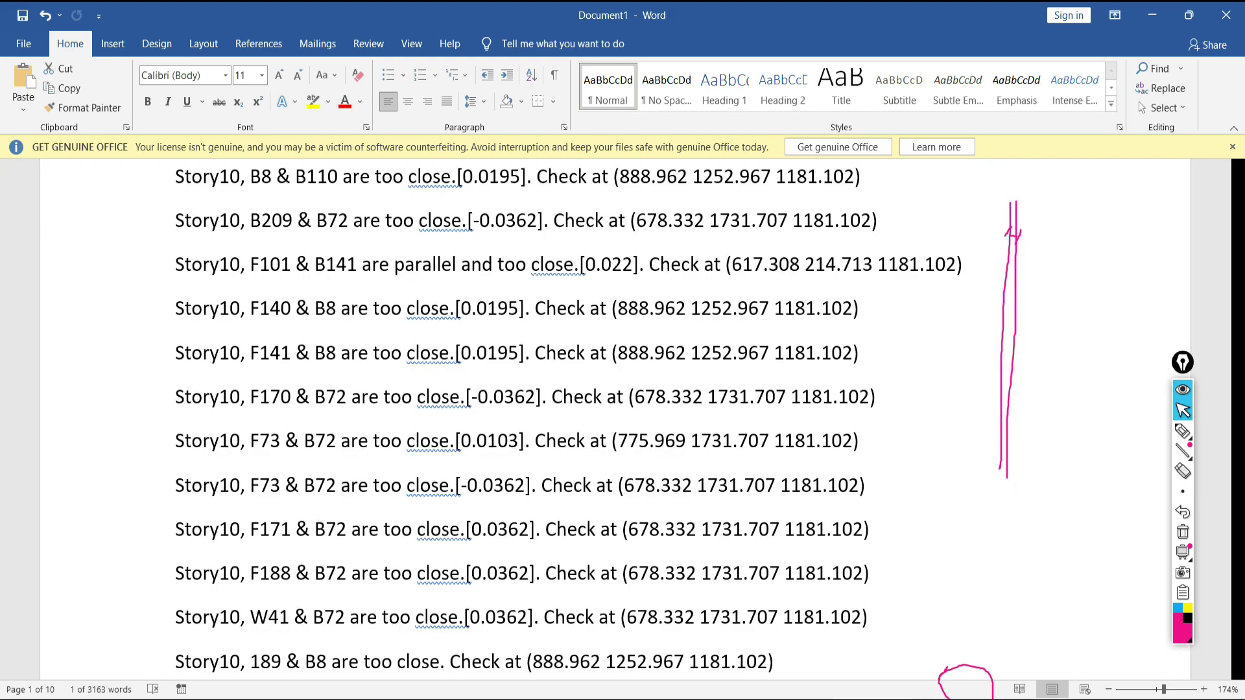
key("alt+Tab")
Step: Run the model check again at 2.5 mm tolerance without joint story assignment
left_click(285, 33)
left_click(290, 50)
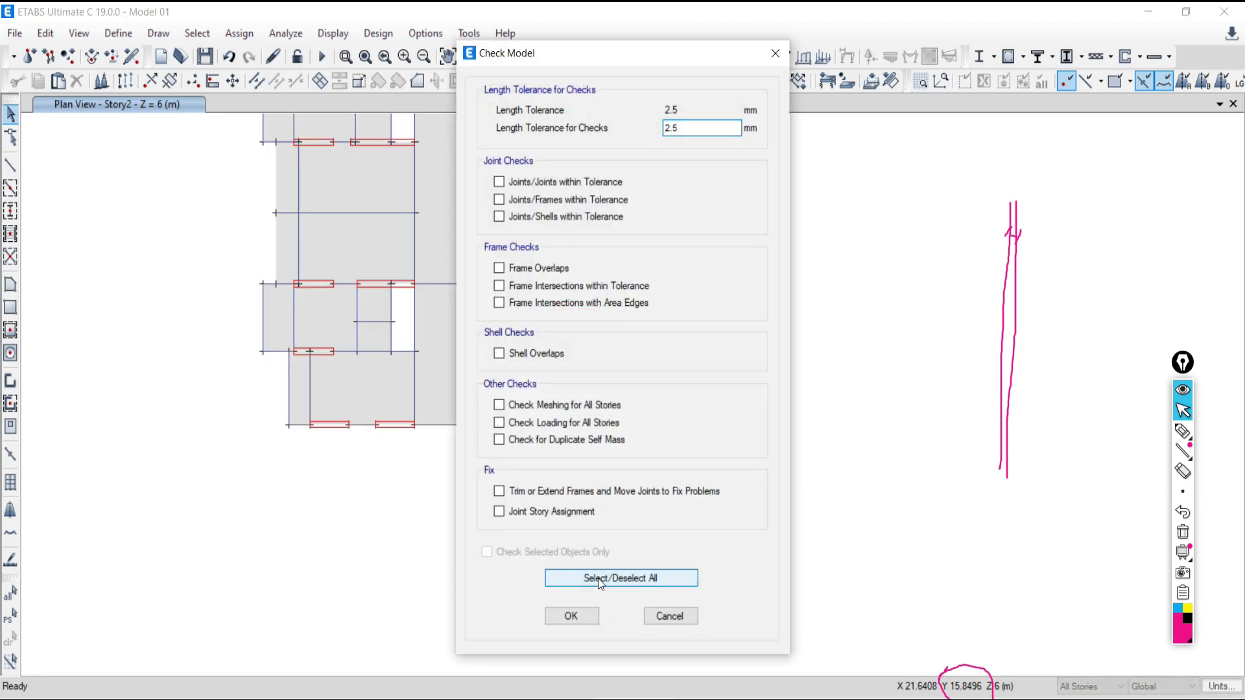
left_click(538, 512)
left_click(569, 615)
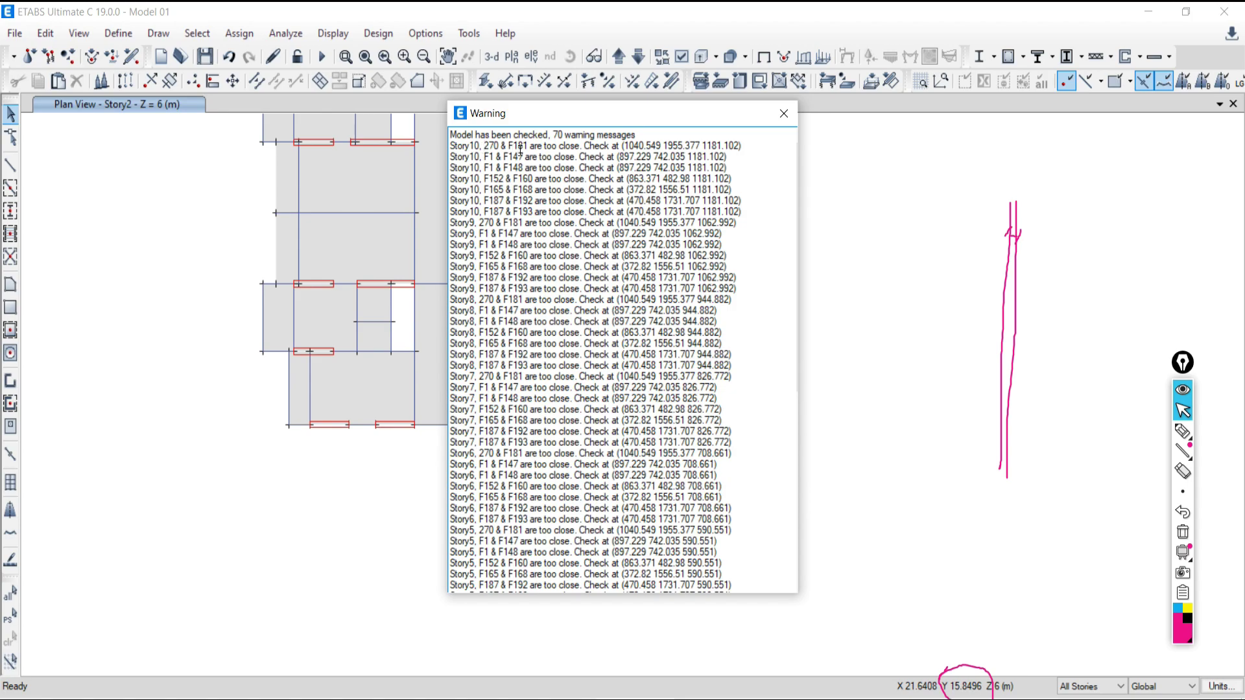
Step: Copy the complete list of messages from the model check warning window and close the window
left_click_drag(558, 114, 855, 307)
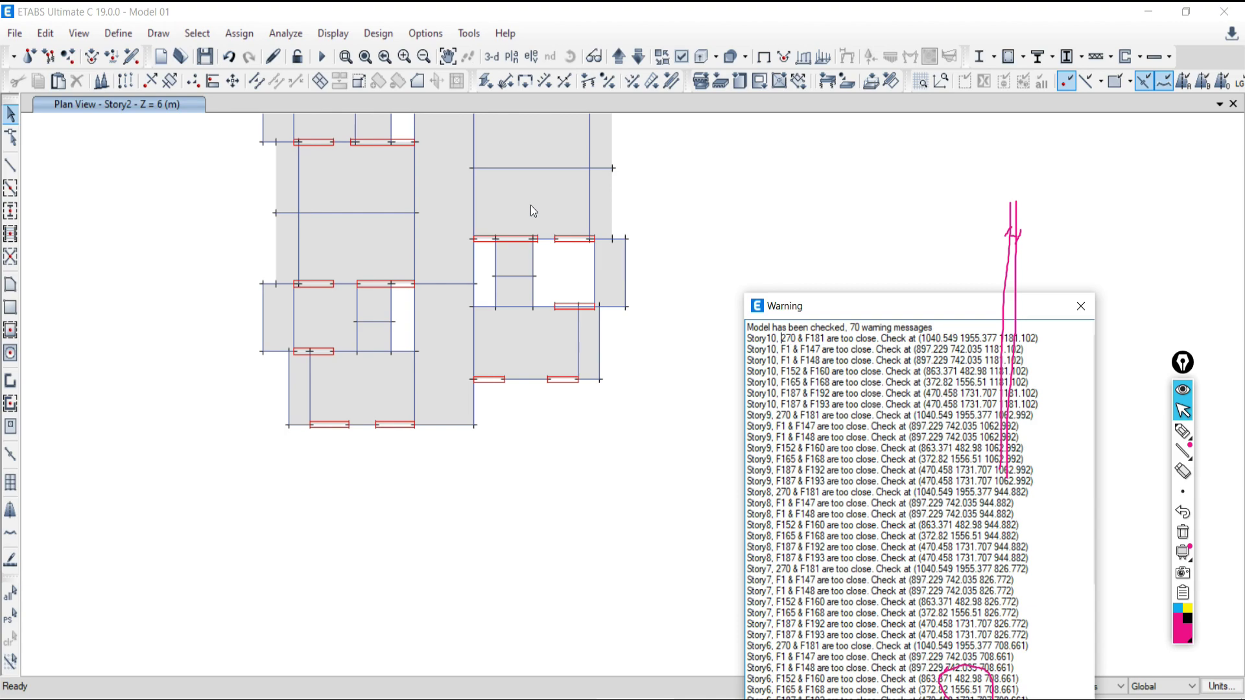
left_click(529, 309)
scroll(855, 342, "down", 9)
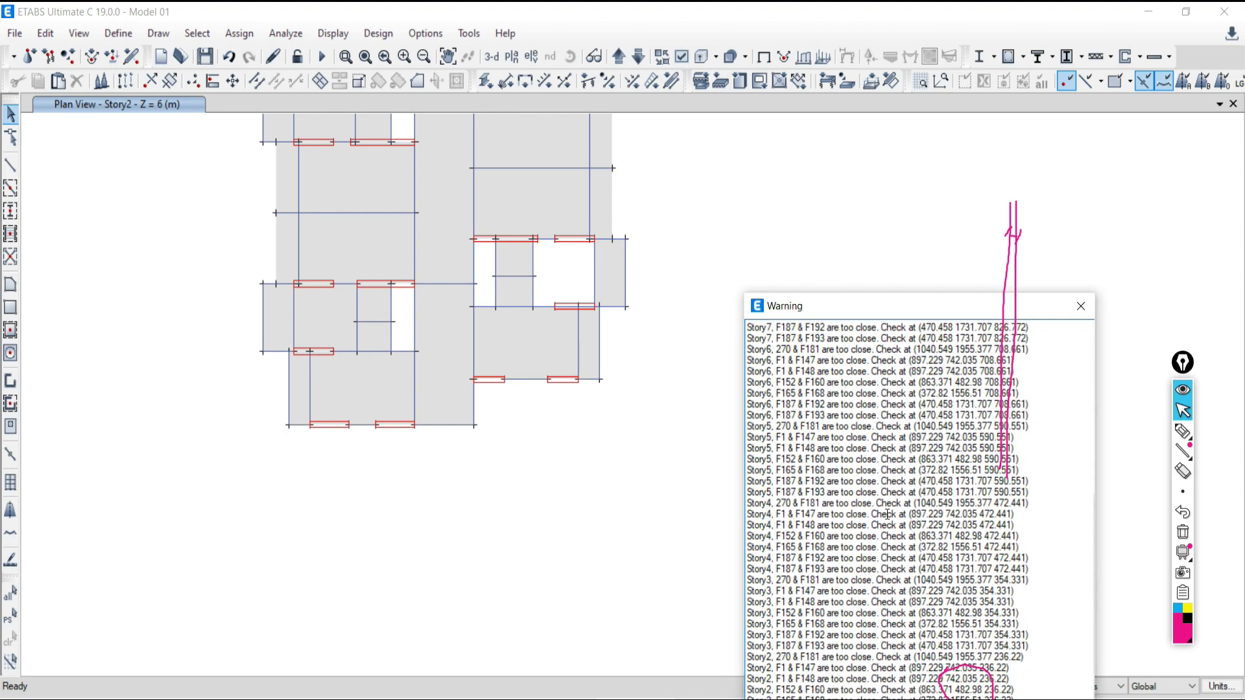
key("ctrl+a")
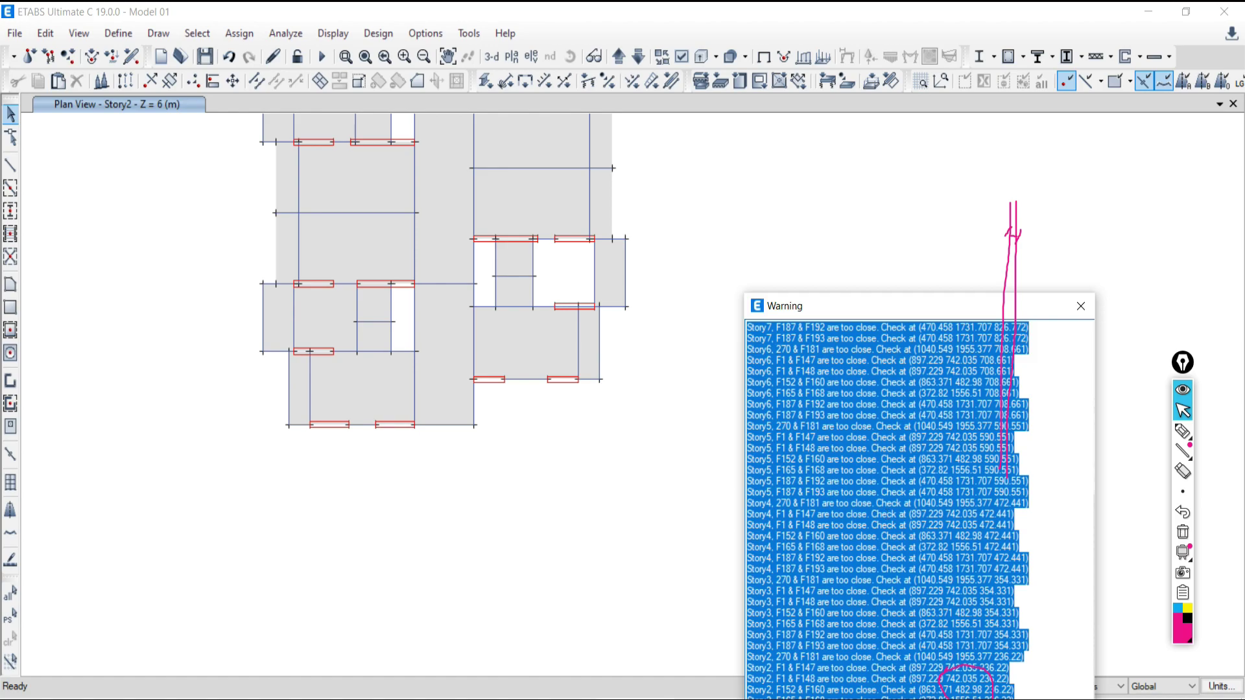
key("alt+Tab")
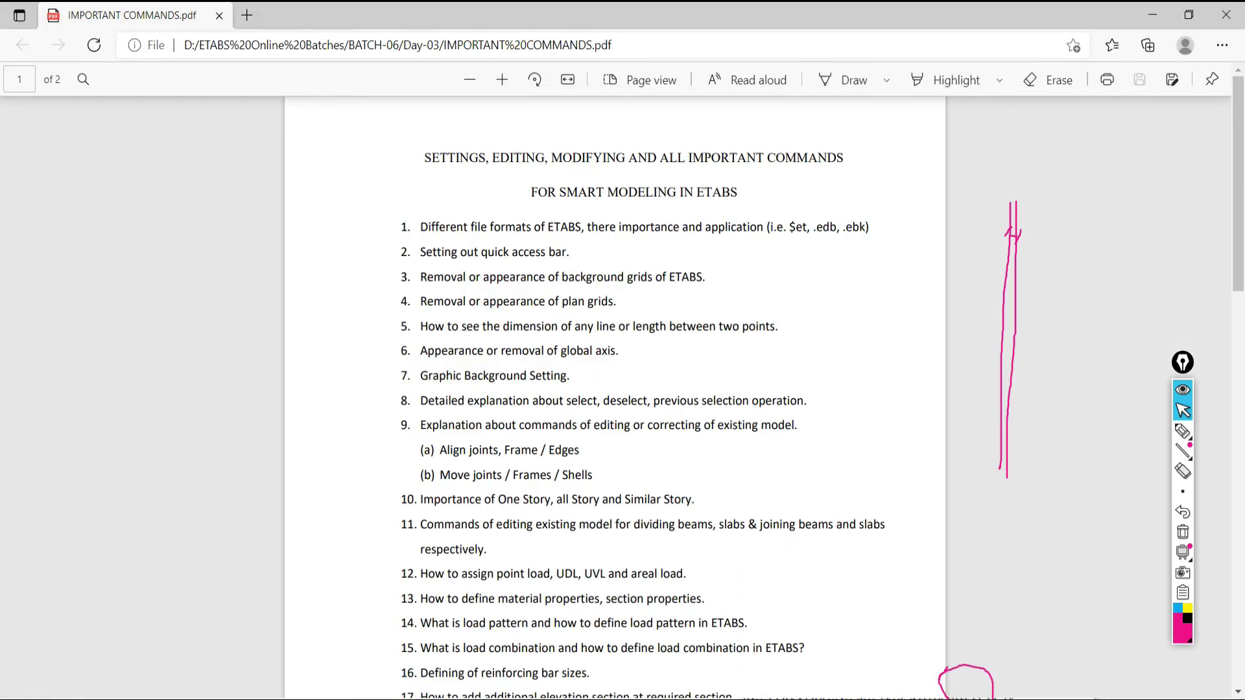
key("alt+Tab")
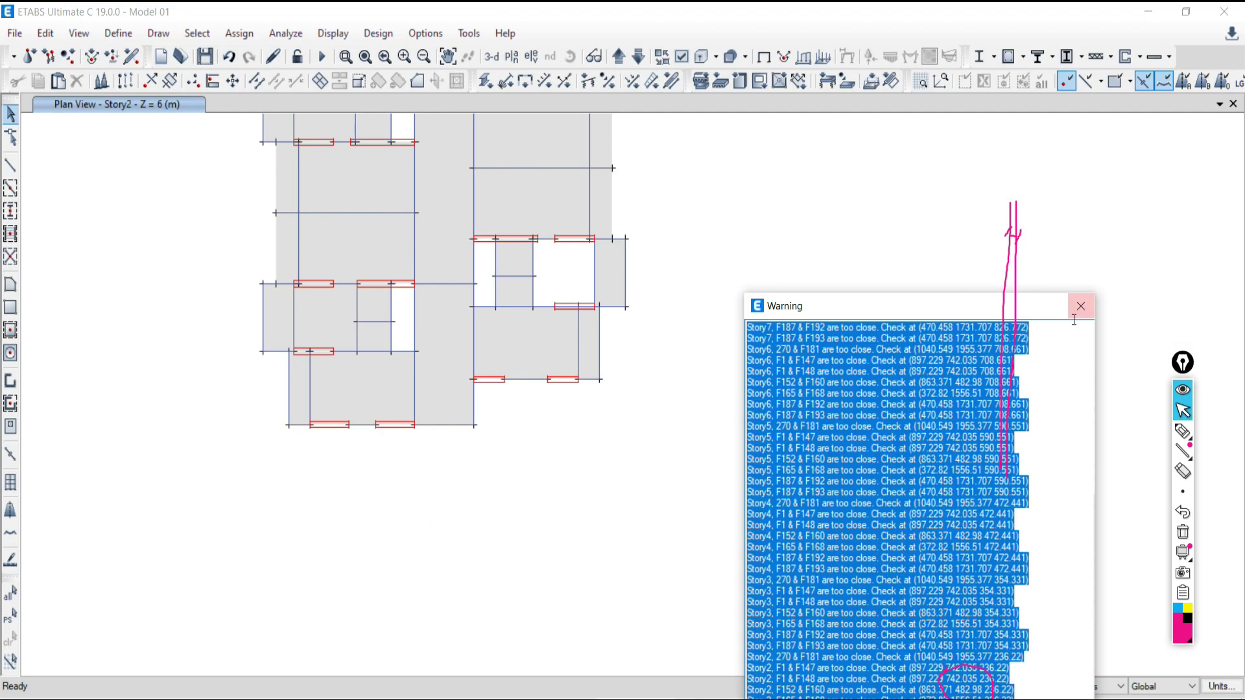
left_click(1080, 306)
Step: Switch to the Word document and replace its contents with the copied warning list
key("alt+Tab")
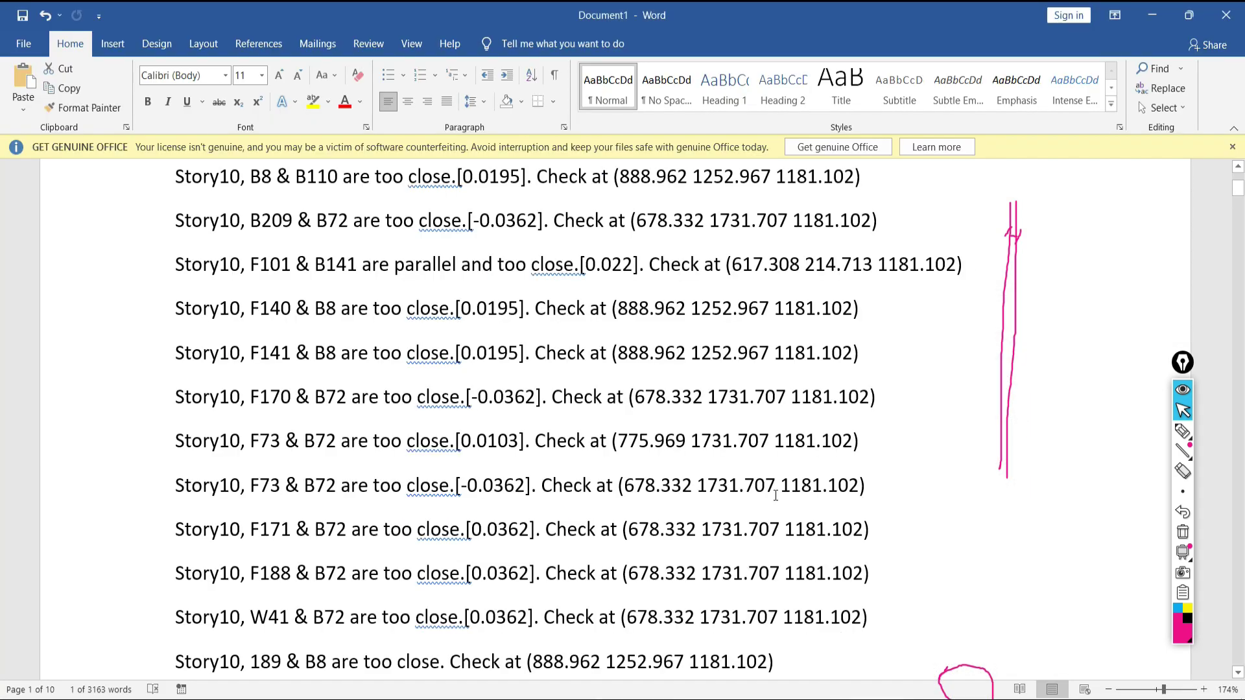
key("ctrl+a")
key("Delete")
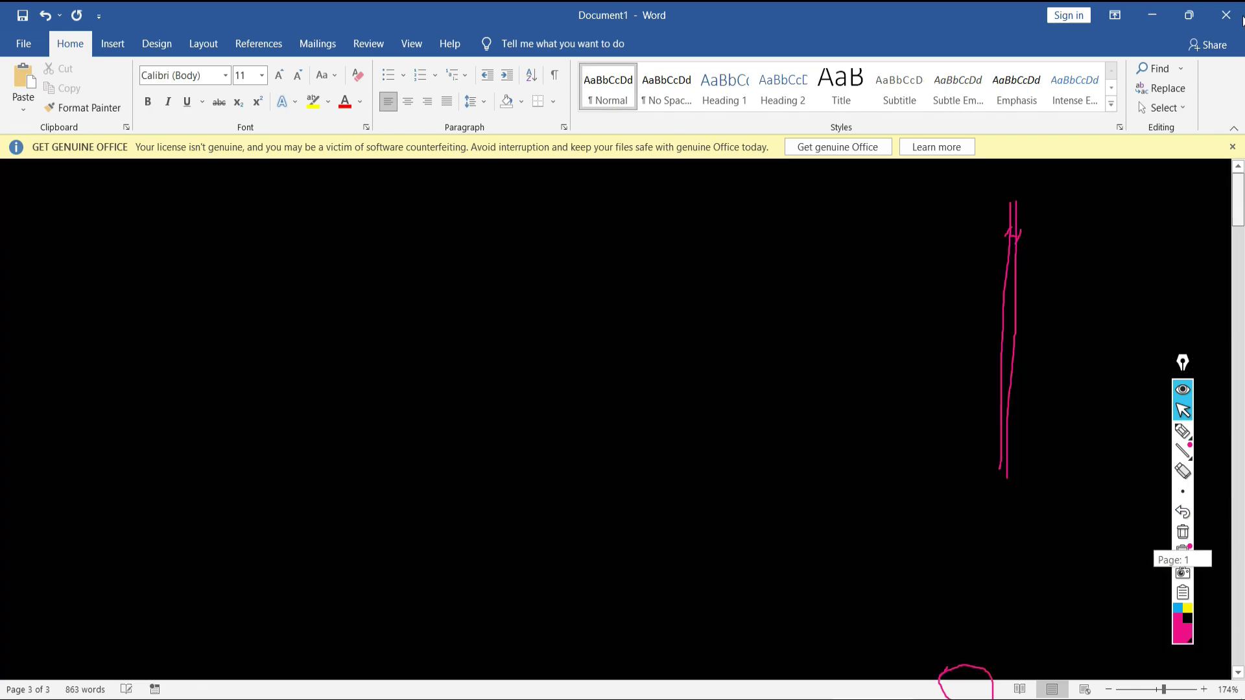
left_click_drag(1242, 21, 1240, 26)
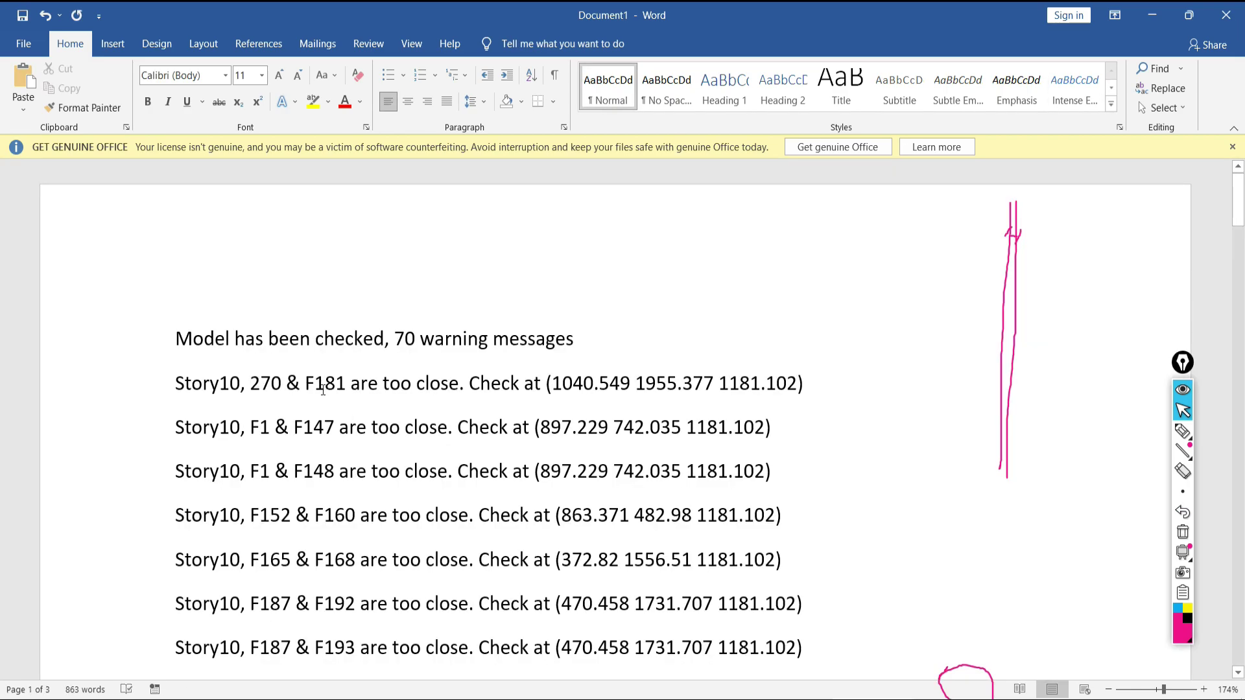
Step: Return to ETABS and check the label of the large slab beside the upper-edge wall for slab F181
key("alt+Tab")
scroll(425, 414, "down", 5)
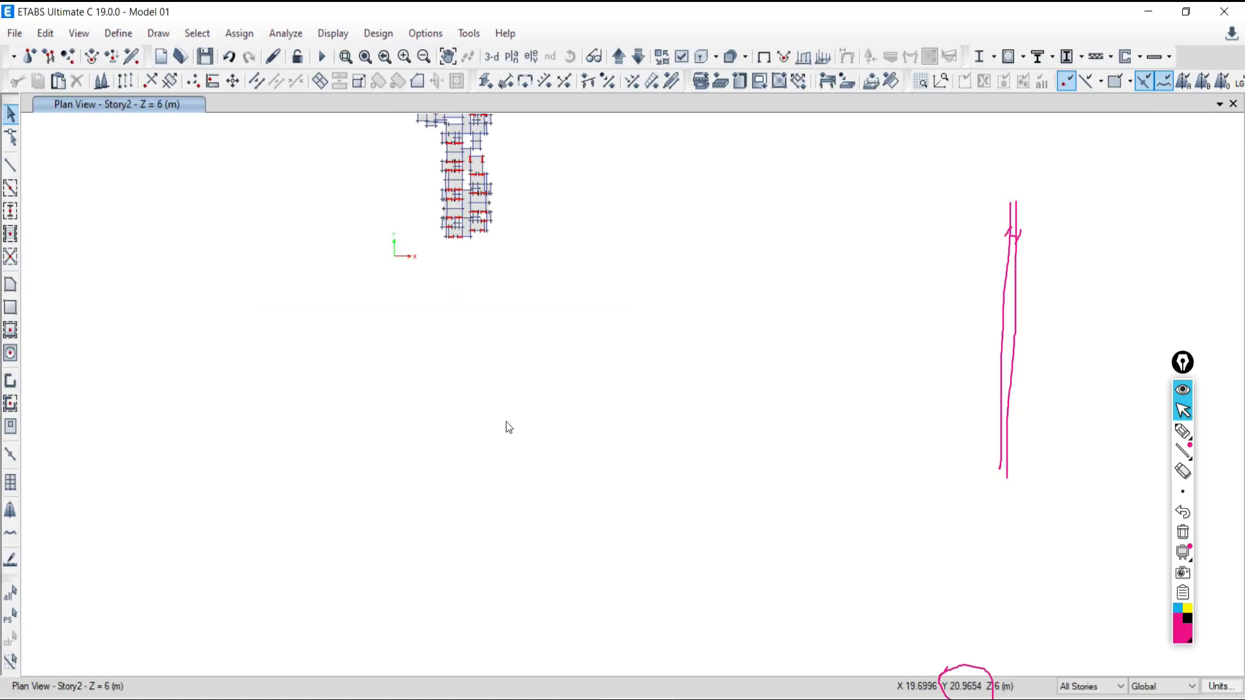
scroll(510, 402, "up", 5)
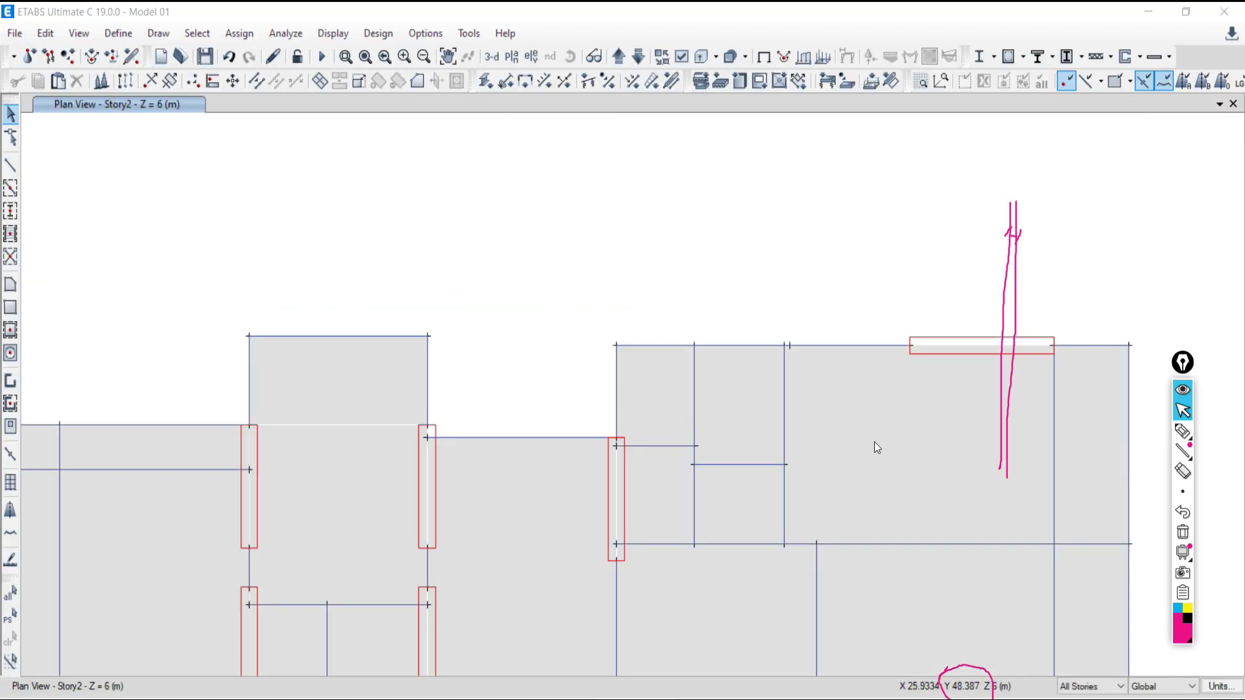
right_click(874, 447)
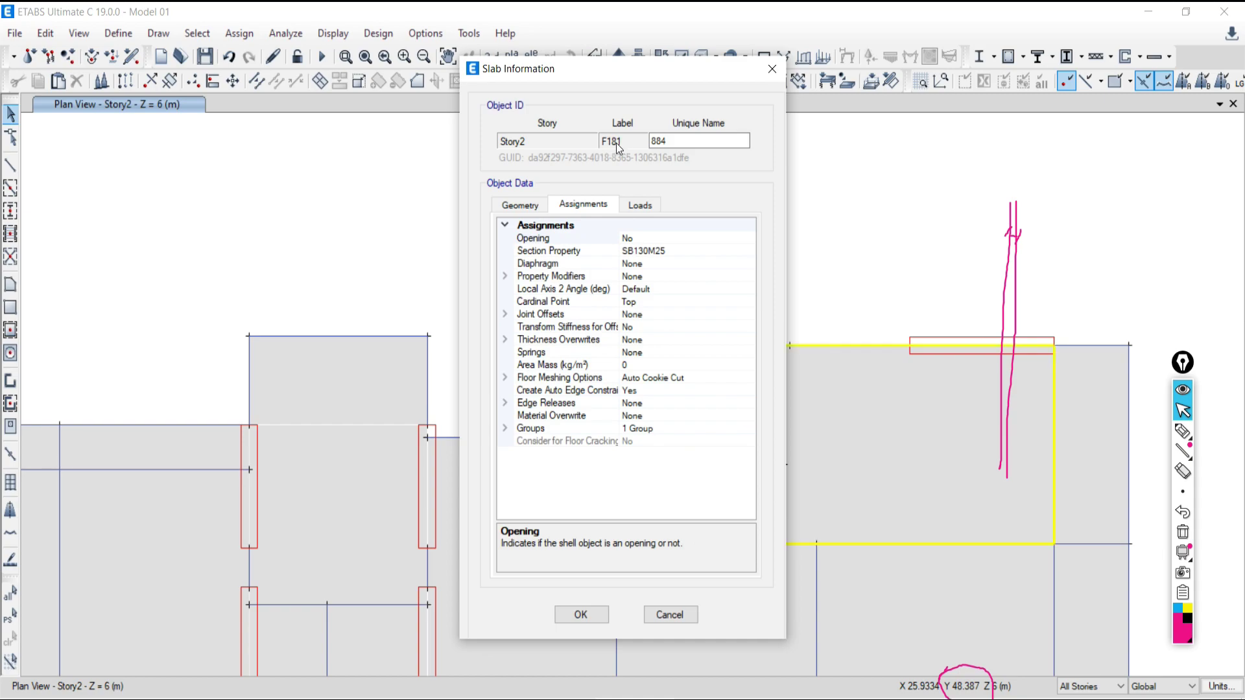
left_click(771, 68)
left_click(867, 414)
right_click(869, 410)
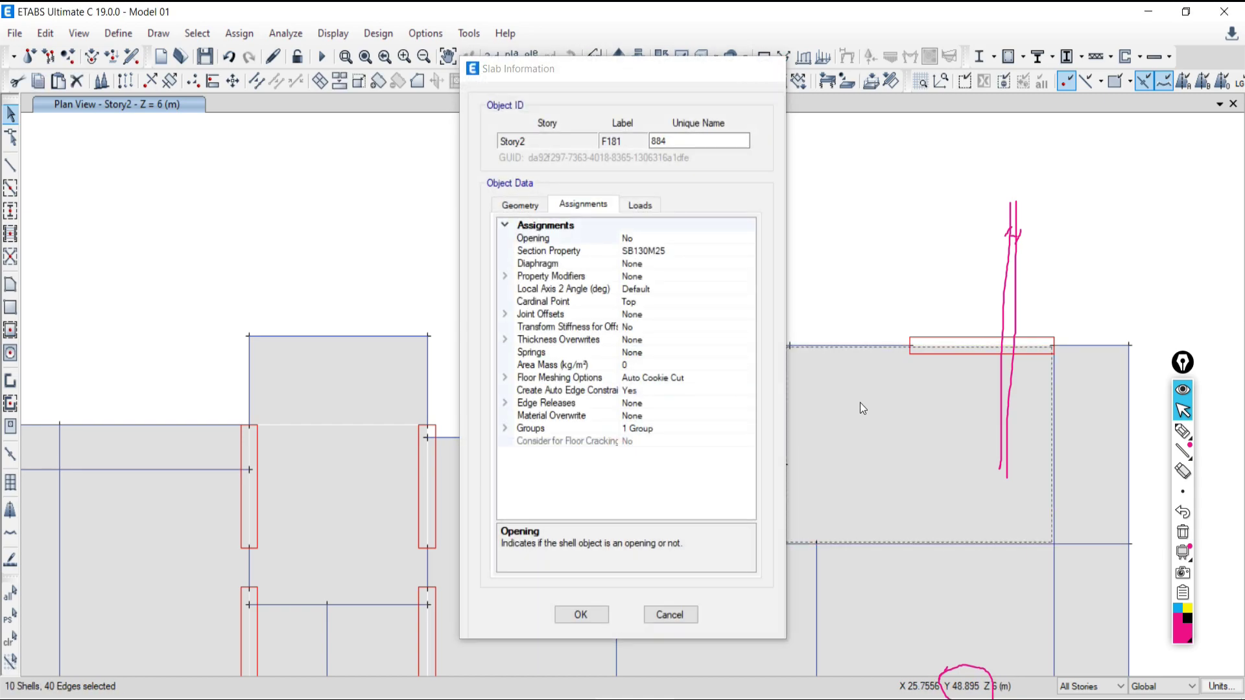
key("Escape")
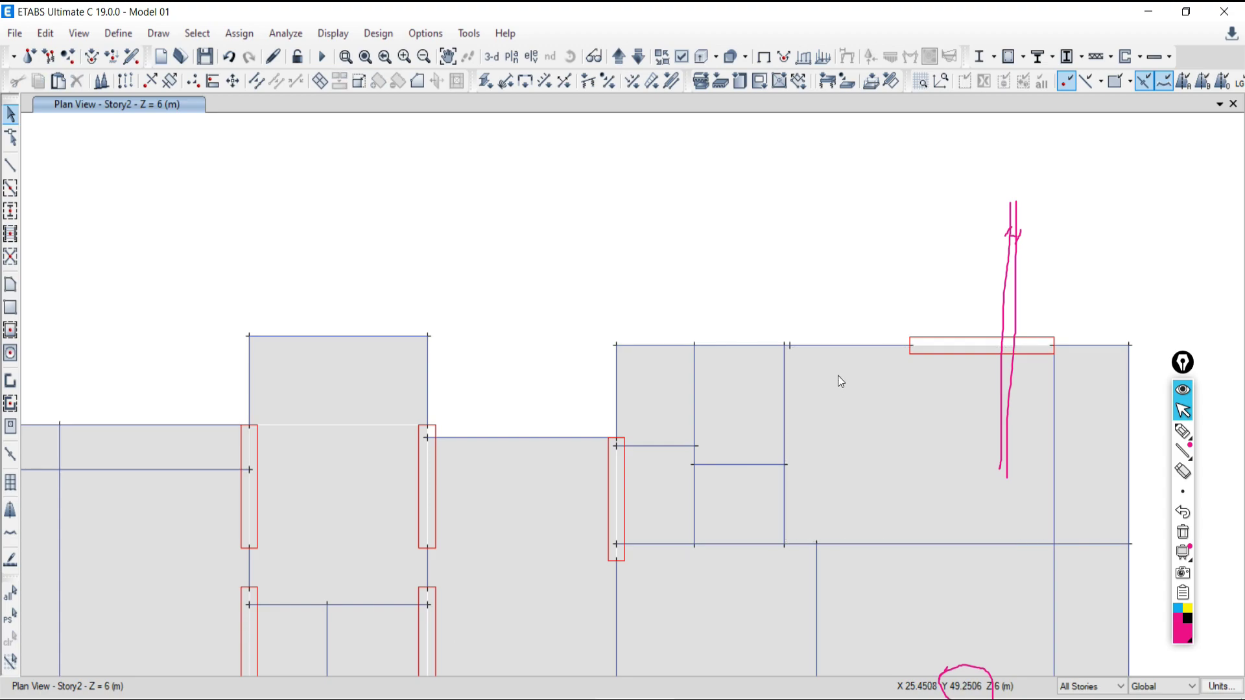
Step: Check the labels of the two closely spaced joints on slab F181's upper edge against the Word warning list
right_click(791, 344)
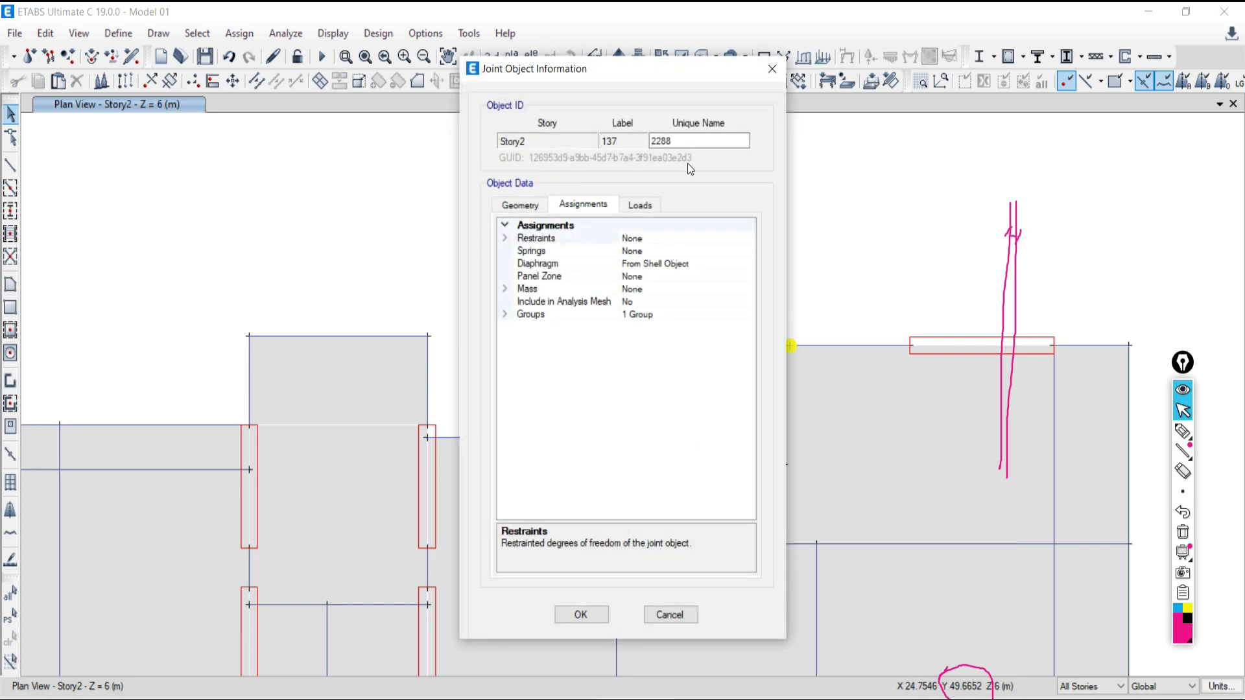
key("alt+Tab")
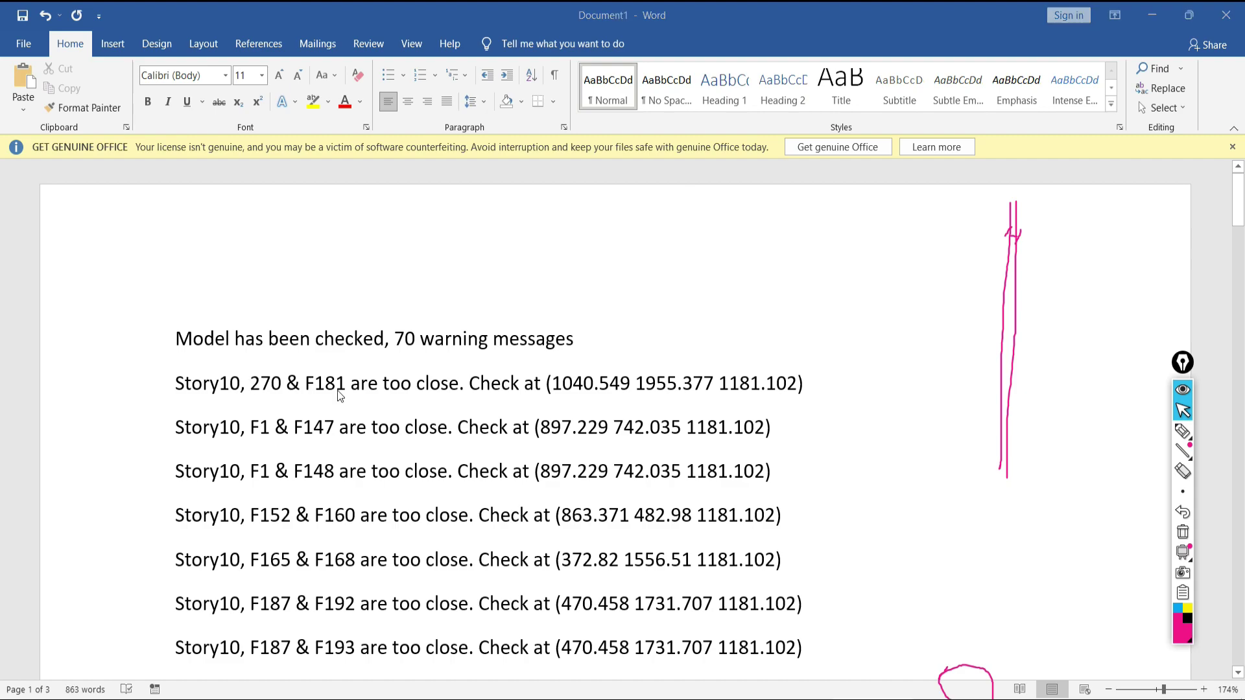
key("alt+Tab")
key("Escape")
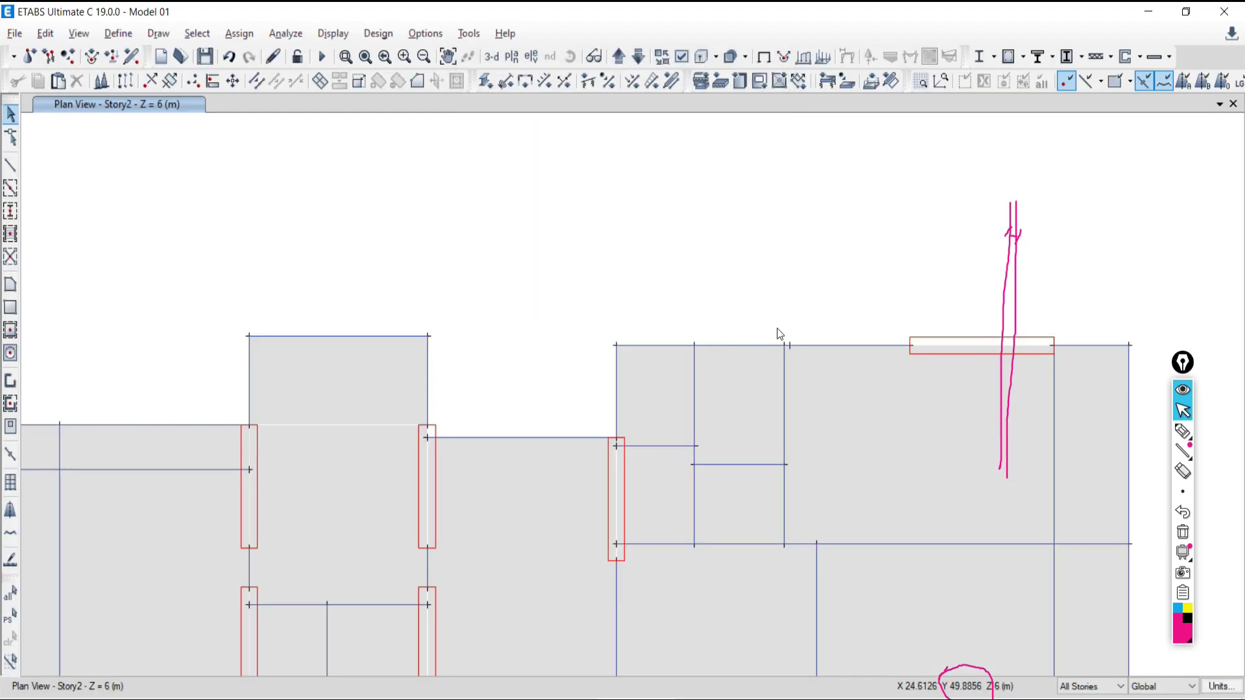
right_click(781, 345)
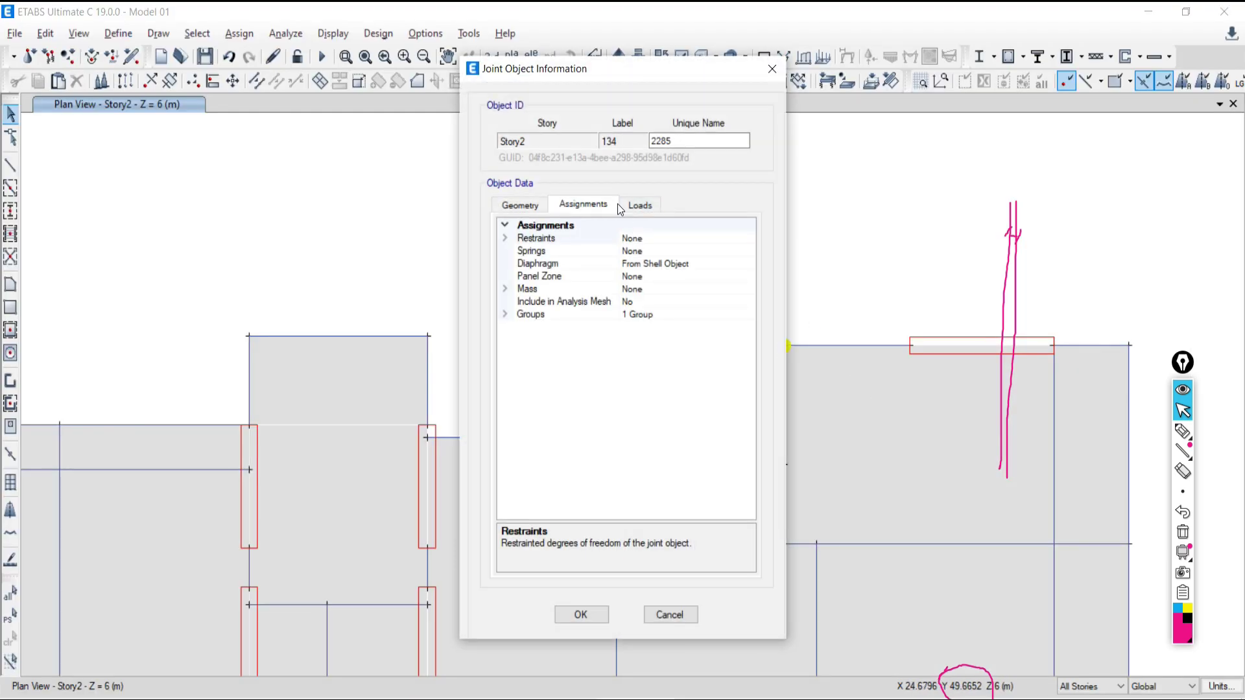
left_click(771, 69)
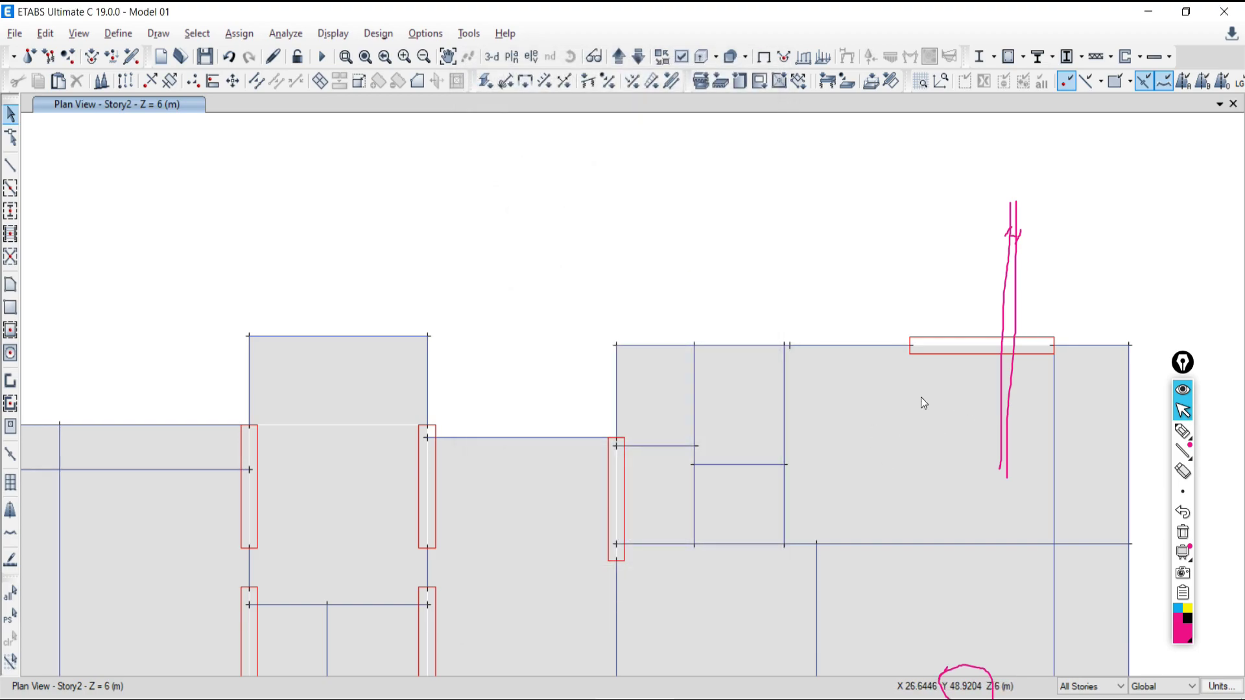
Step: Examine the extents of the beams meeting at the two close upper-edge joints by selecting them, and clear the selection
scroll(837, 353, "up", 2)
scroll(843, 418, "down", 2)
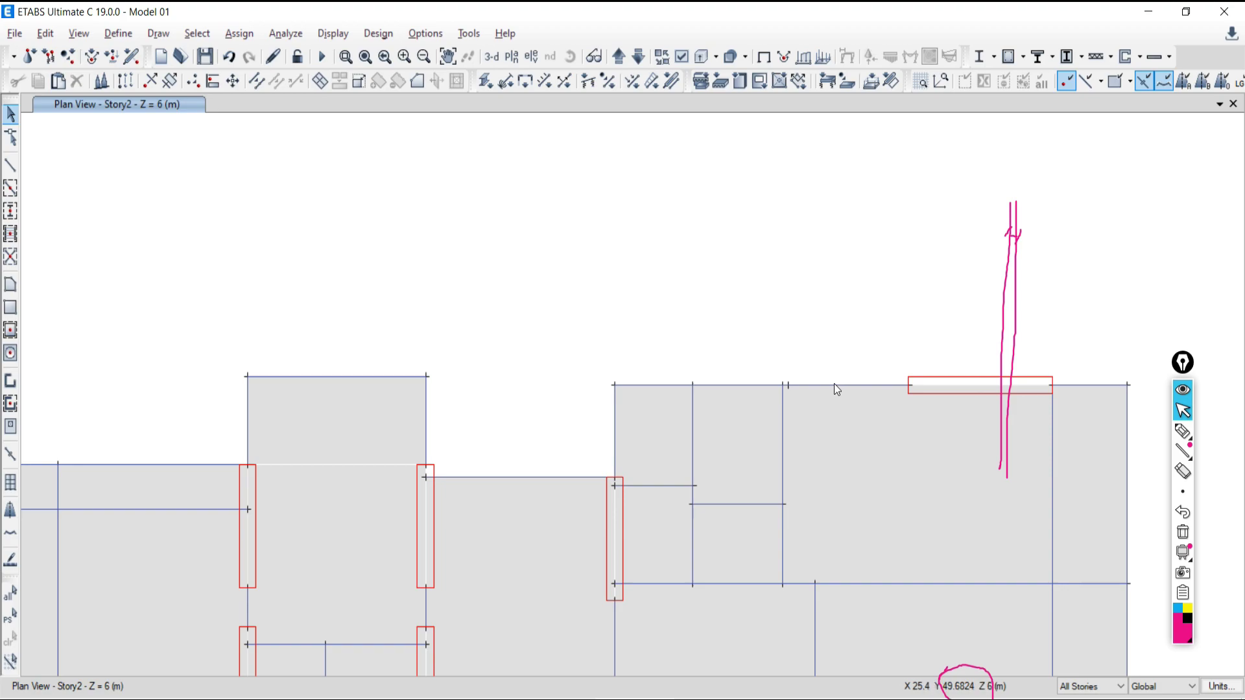
left_click(835, 384)
left_click(752, 387)
left_click(762, 384)
left_click(833, 384)
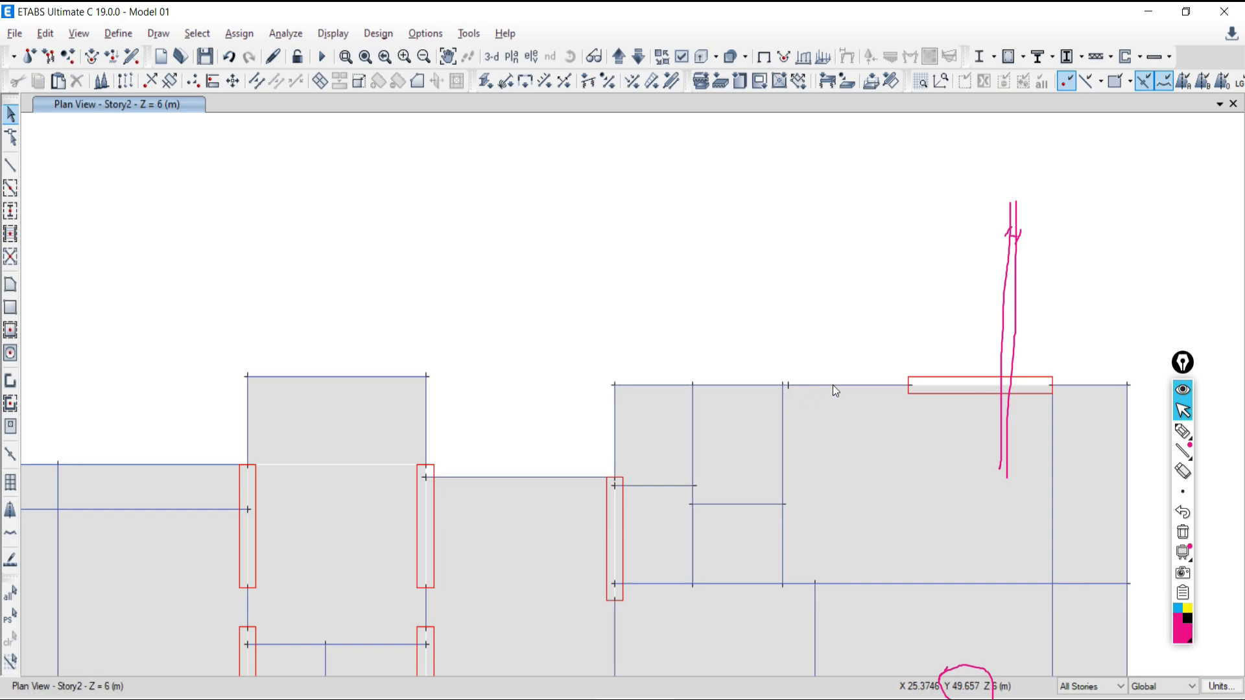
scroll(785, 388, "up", 2)
scroll(745, 383, "up", 1)
left_click(754, 381)
left_click(773, 379)
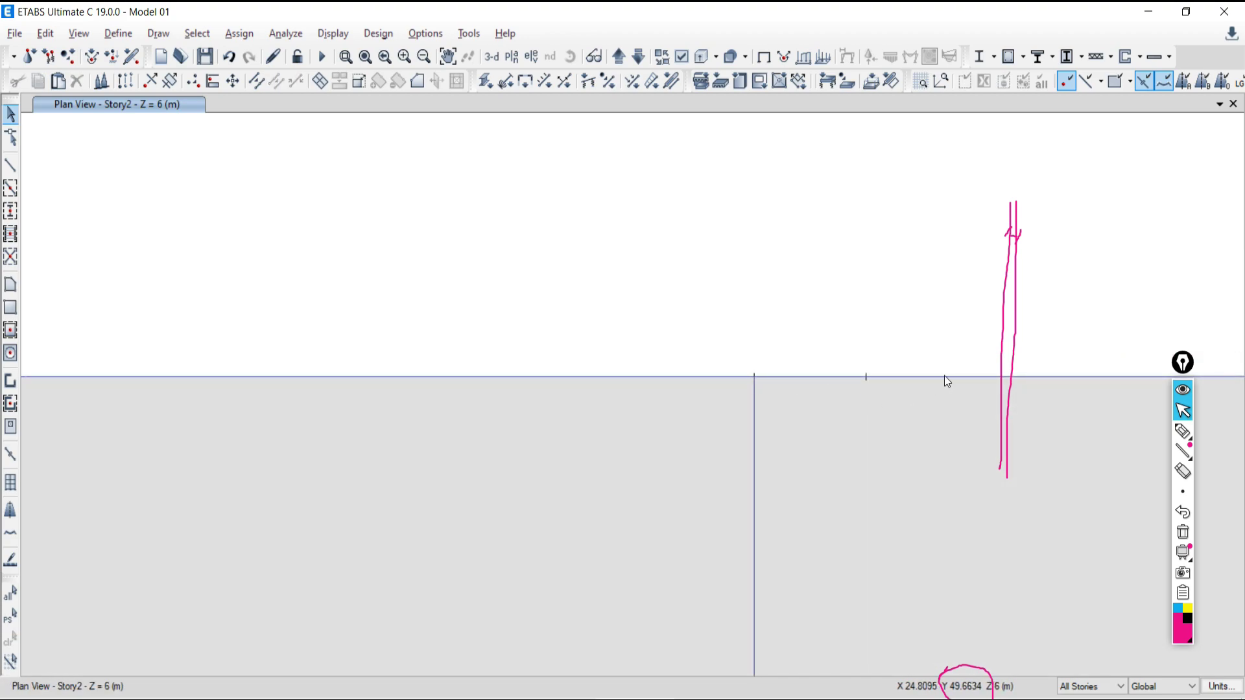
left_click(944, 376)
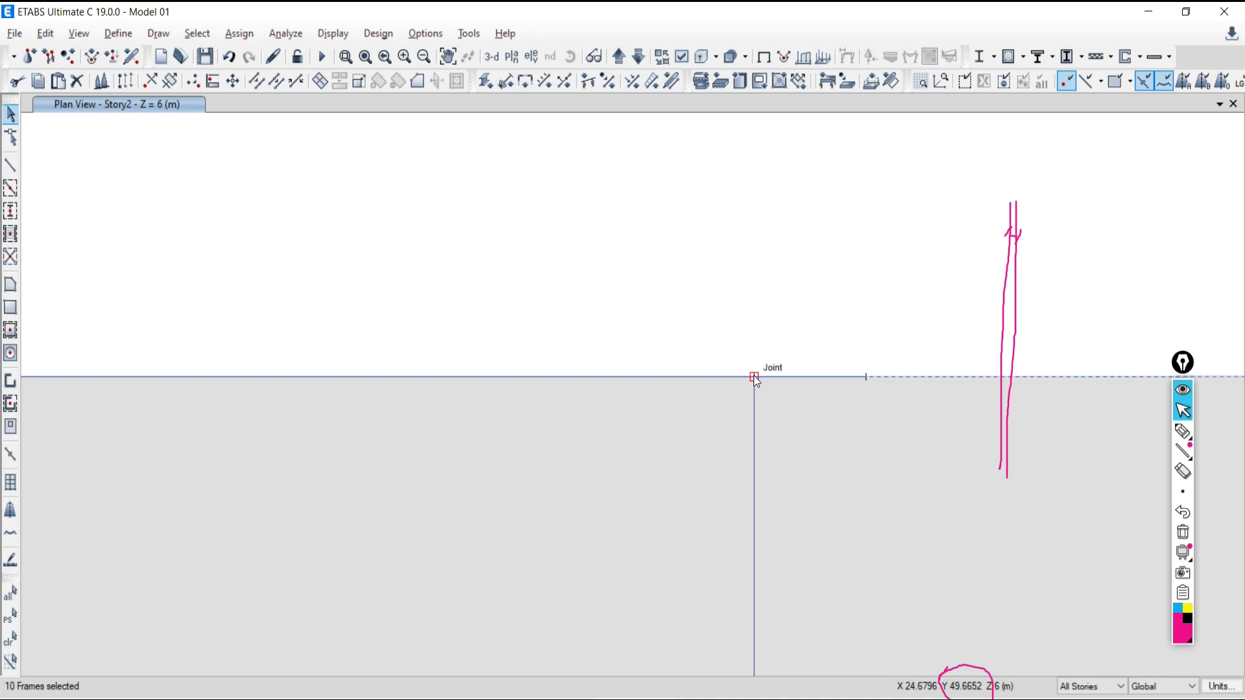
scroll(762, 395, "down", 3)
scroll(758, 397, "up", 2)
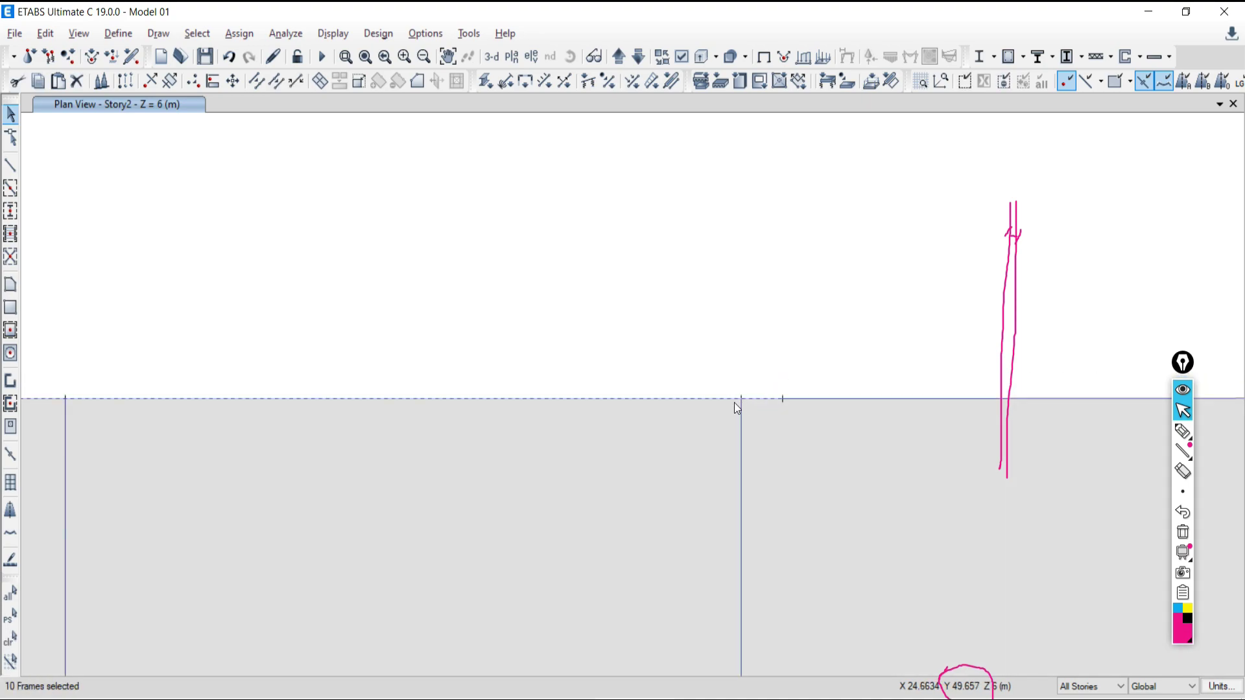
key("ctrl+q")
scroll(738, 410, "down", 3)
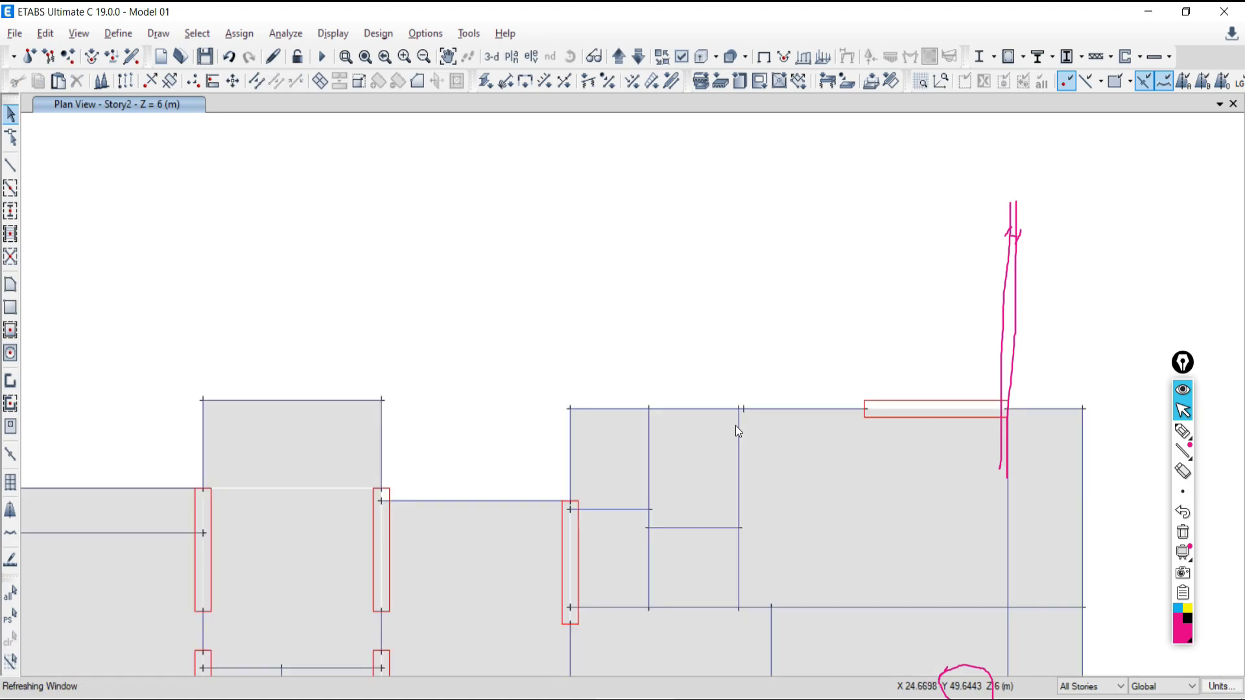
Step: Reshape the beams along slab F181's upper edge to move their meeting ends onto the adjacent transverse beam's joint
scroll(755, 411, "up", 2)
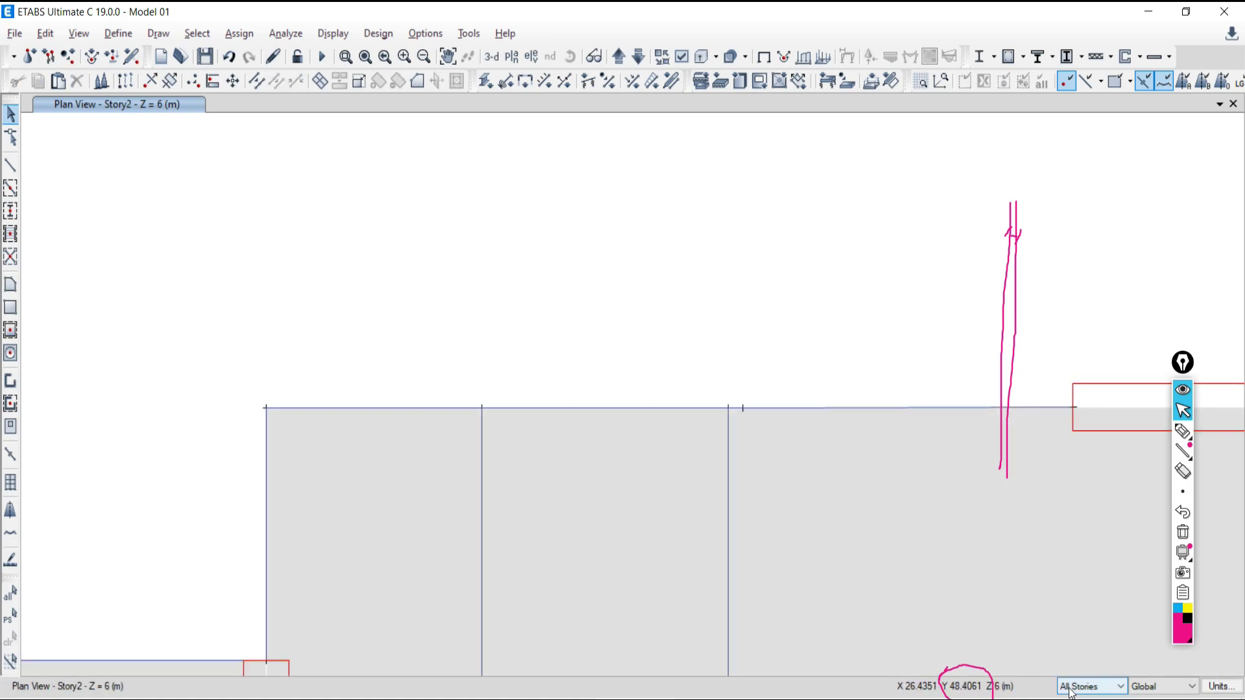
left_click(10, 137)
left_click(829, 188)
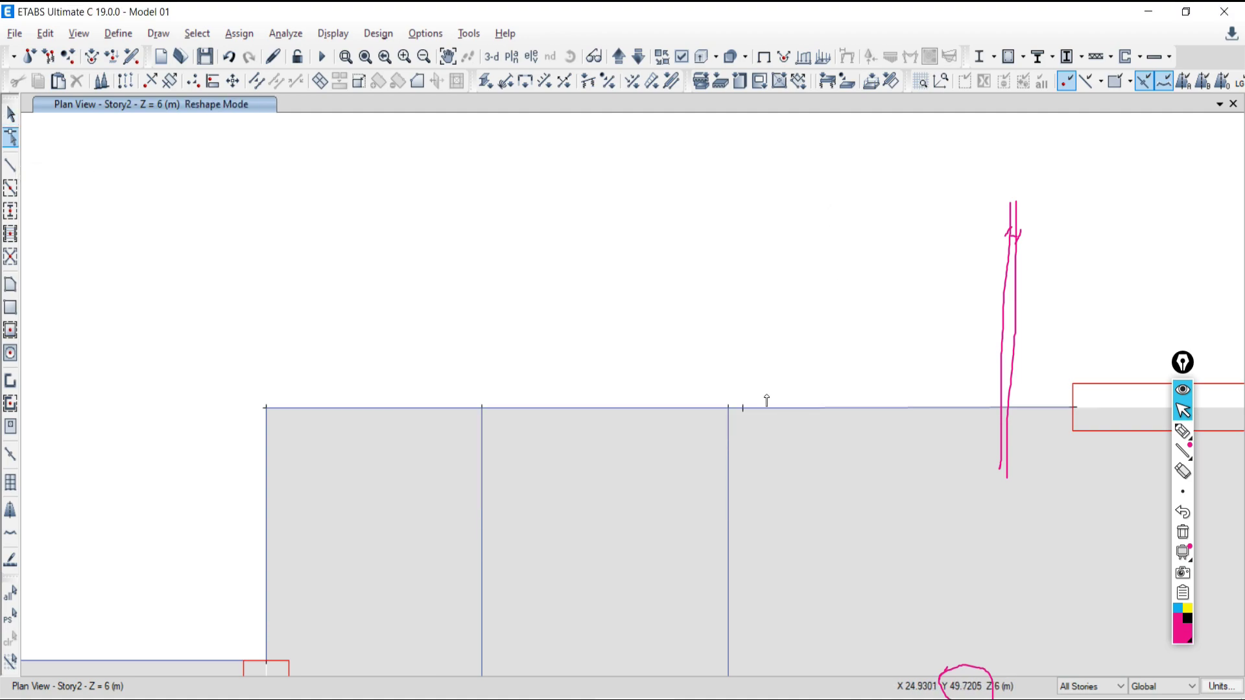
left_click(668, 409)
left_click_drag(742, 408, 727, 409)
left_click(804, 409)
left_click_drag(745, 414, 736, 419)
left_click(229, 57)
left_click_drag(742, 408, 728, 410)
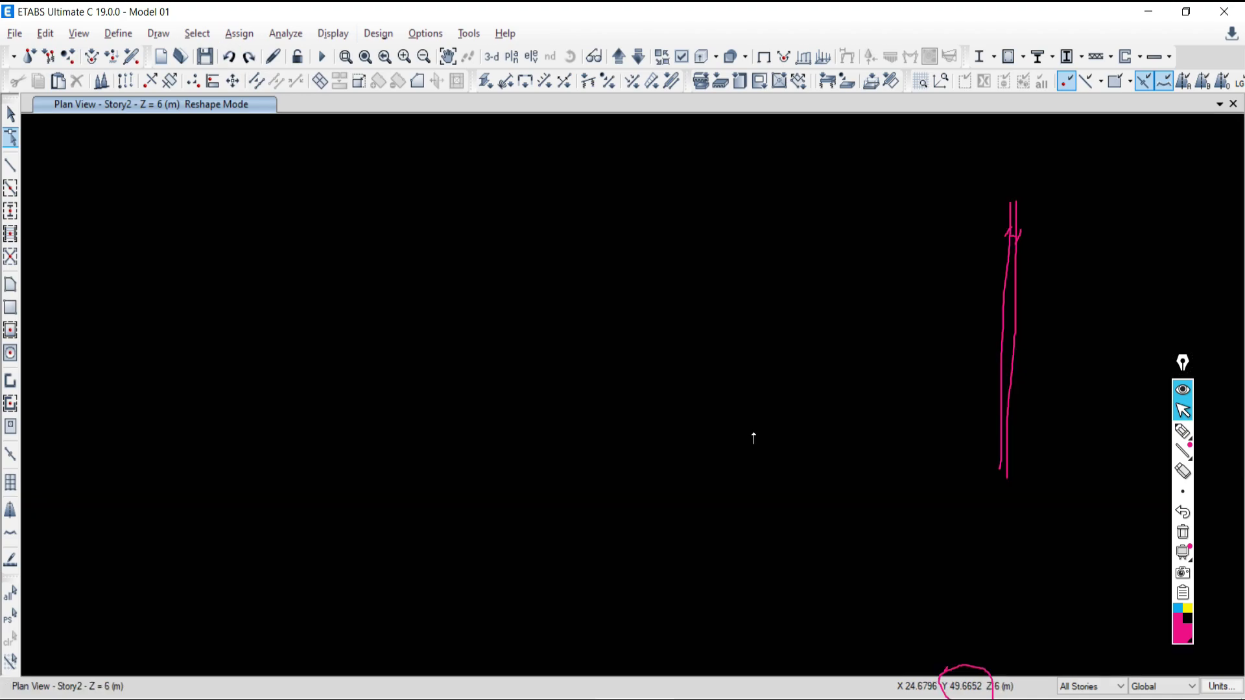
key("Escape")
Step: Inspect the beam and slab edge between the two close joints and the upper-edge wall for misalignment
scroll(986, 450, "up", 2)
scroll(1024, 420, "down", 2)
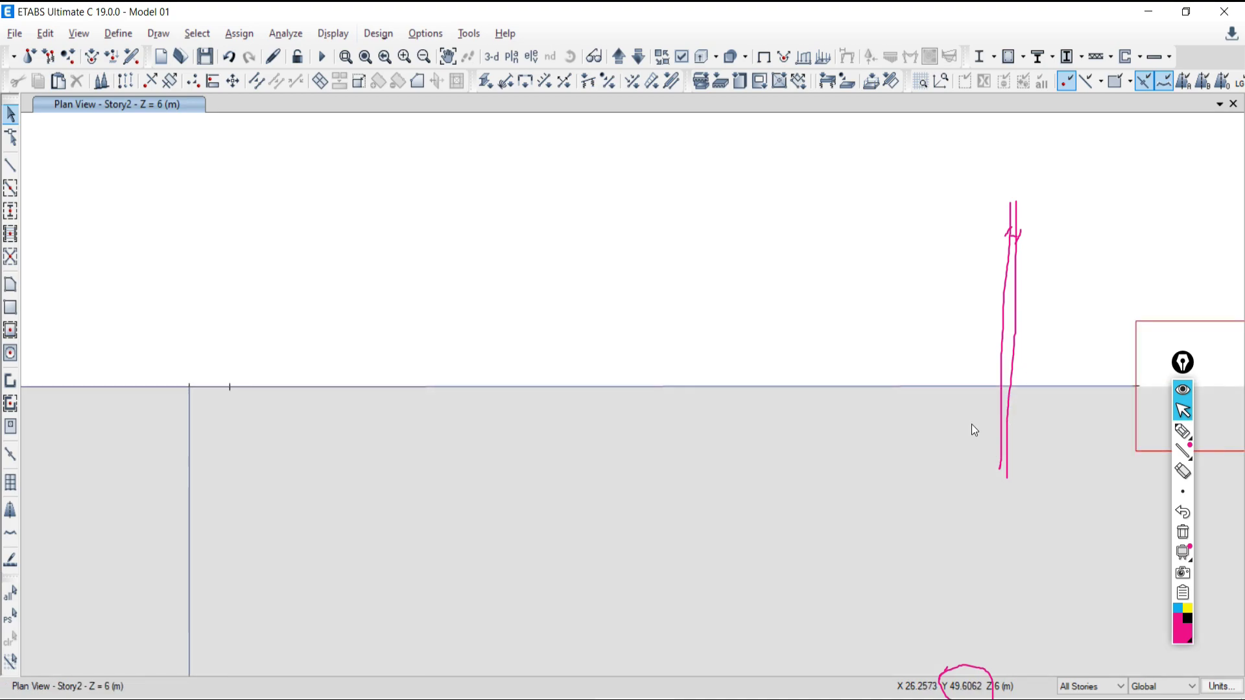
left_click(564, 387)
left_click(565, 387)
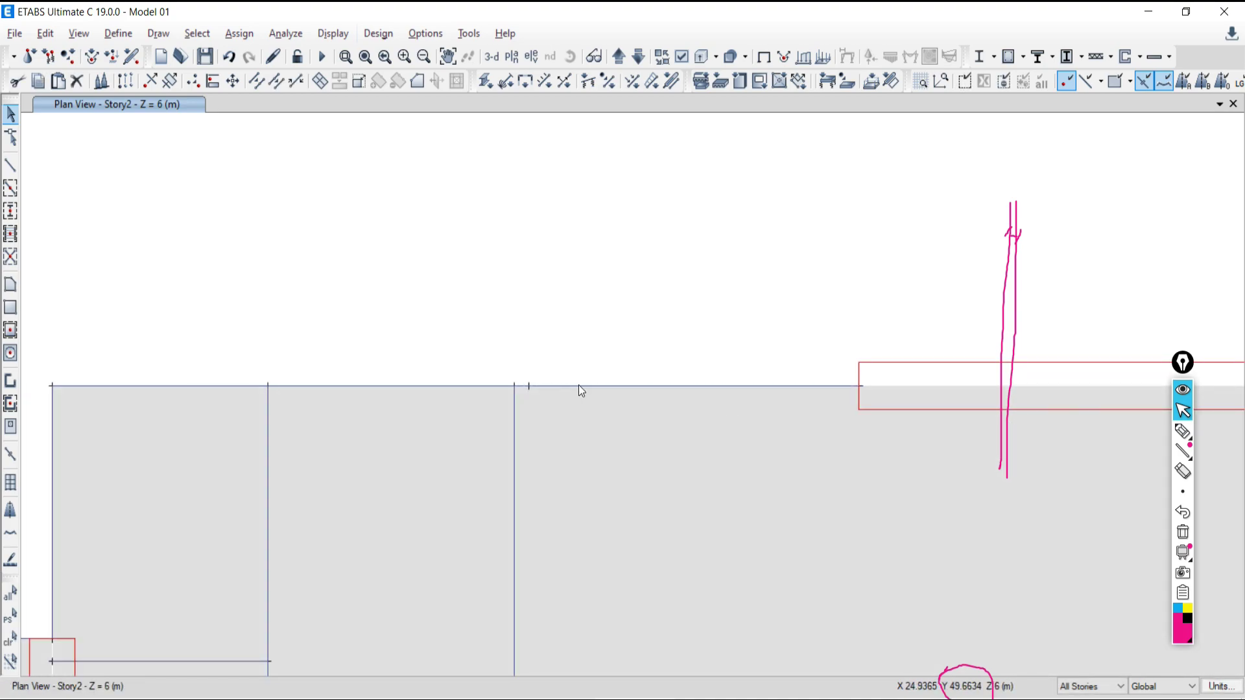
scroll(658, 393, "up", 3)
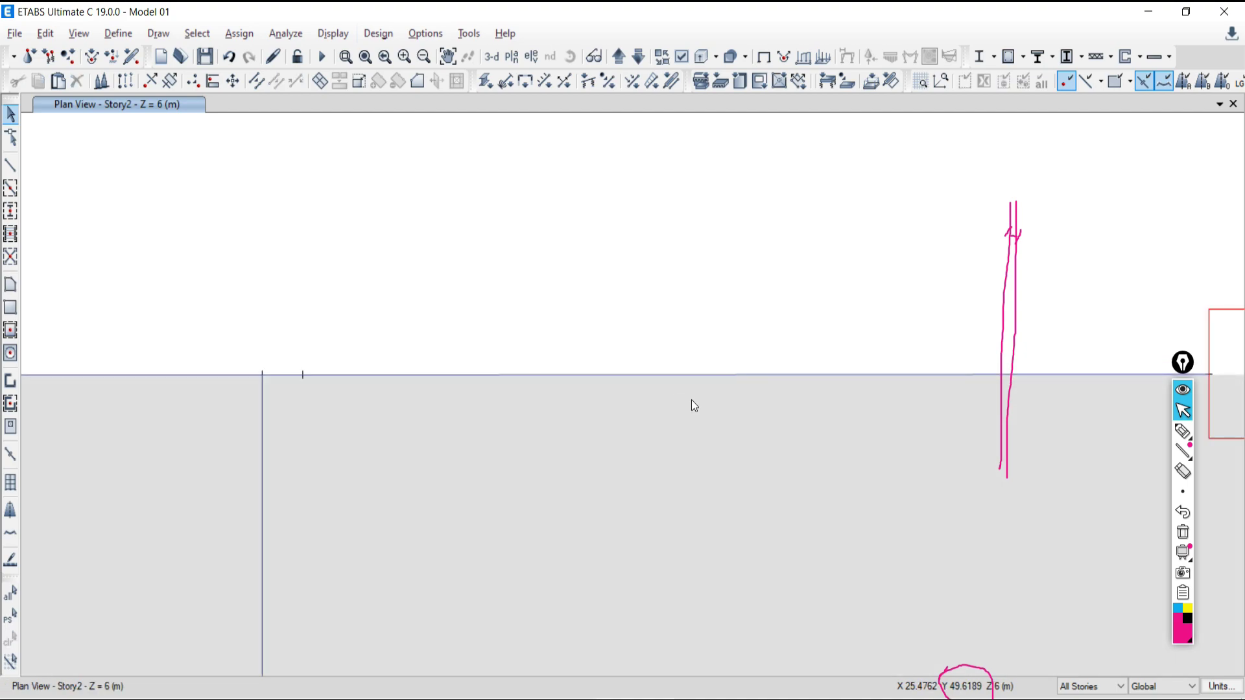
scroll(810, 415, "down", 2)
scroll(908, 375, "up", 2)
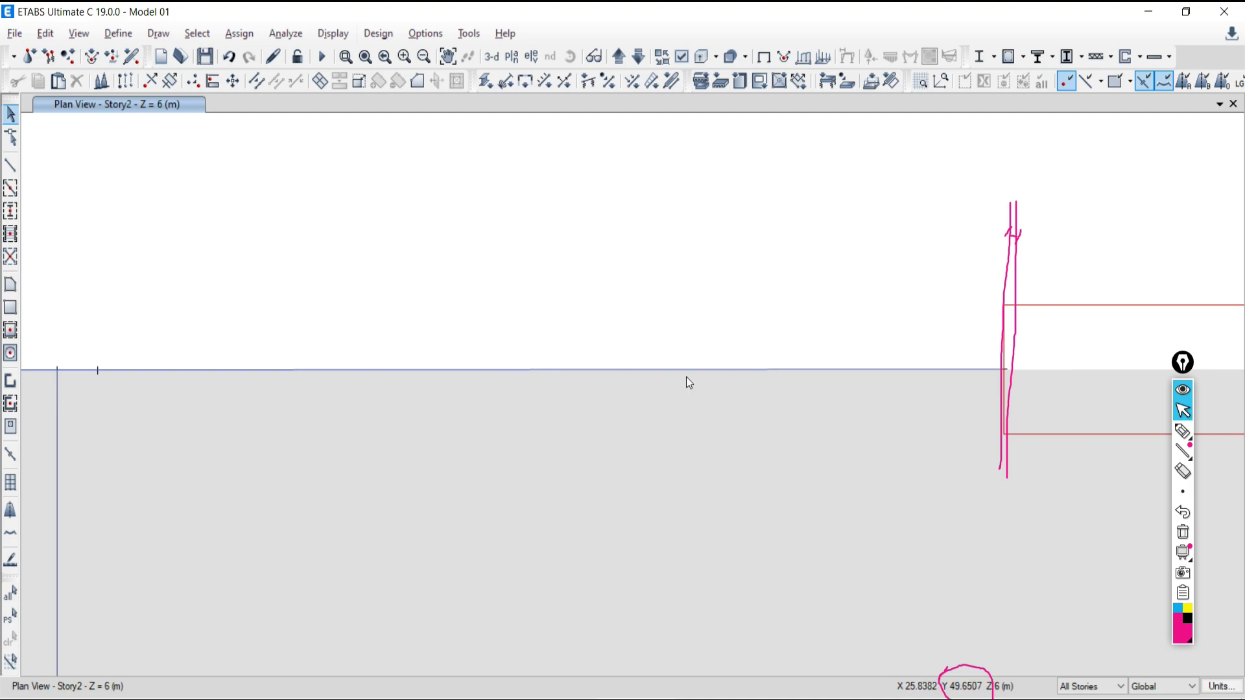
scroll(432, 375, "down", 2)
scroll(450, 381, "up", 1)
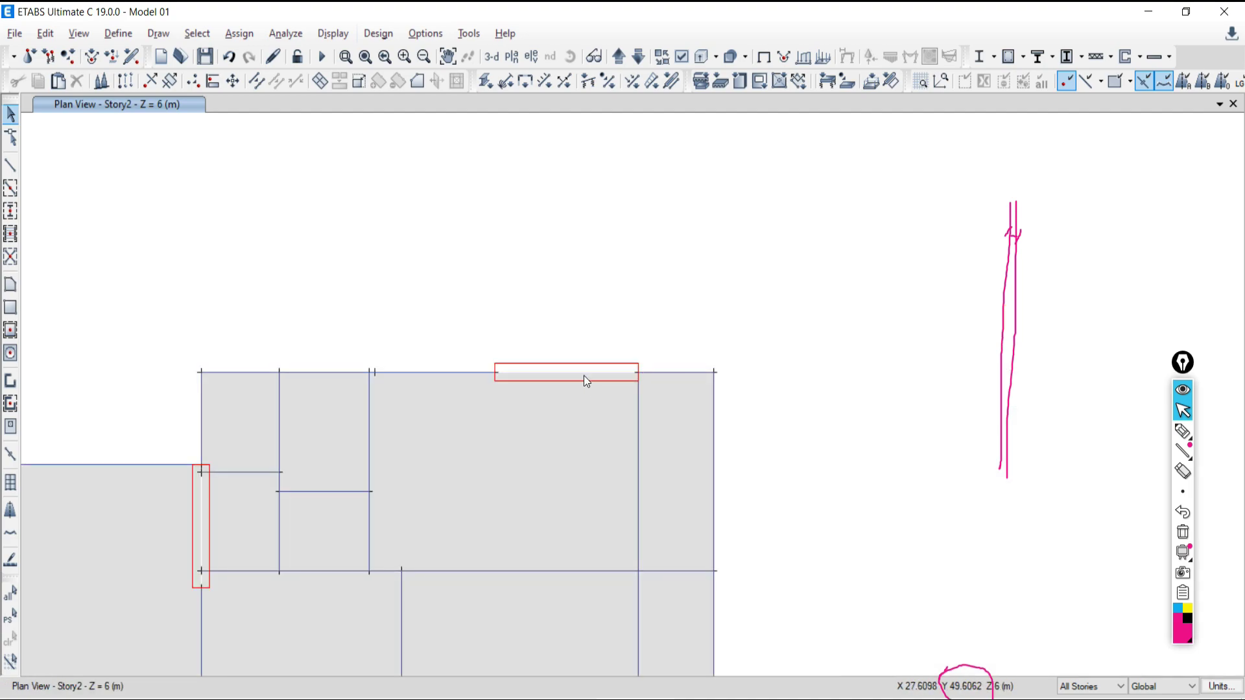
Step: Align the joints, beams and edges along slab F181's upper edge to Y-ordinate 49.6652 m on all stories
left_click_drag(171, 362, 752, 376)
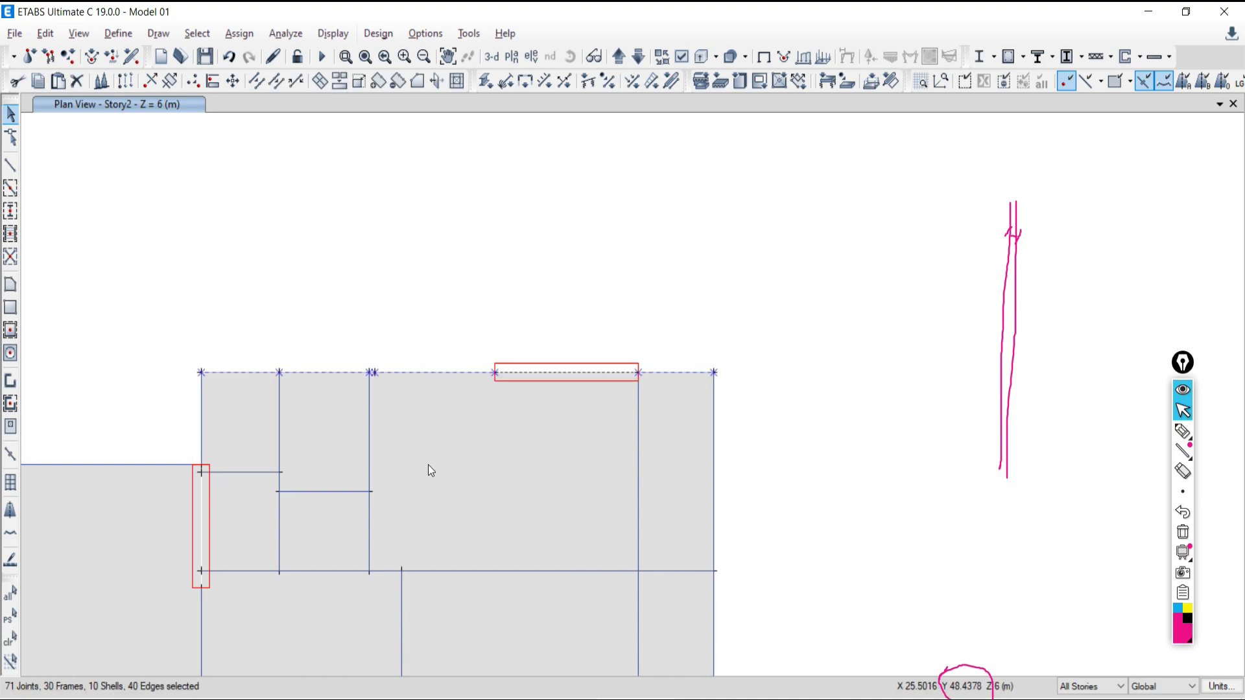
scroll(358, 377, "up", 3)
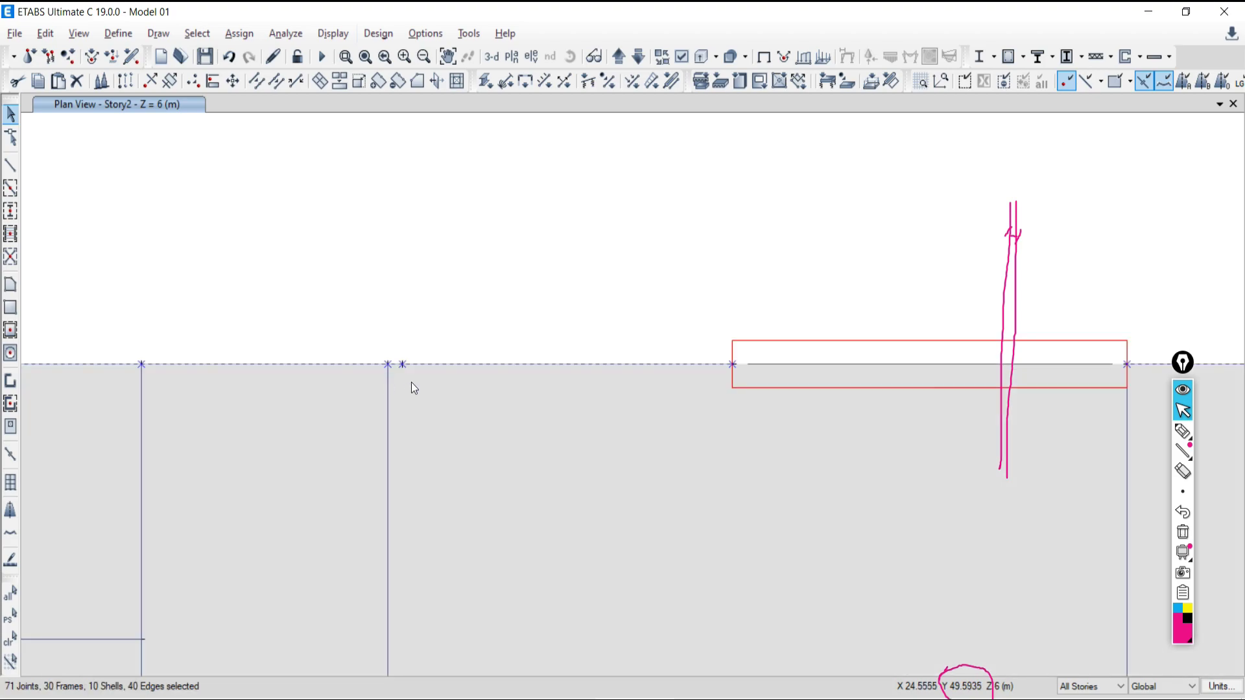
scroll(414, 388, "down", 4)
scroll(413, 389, "up", 3)
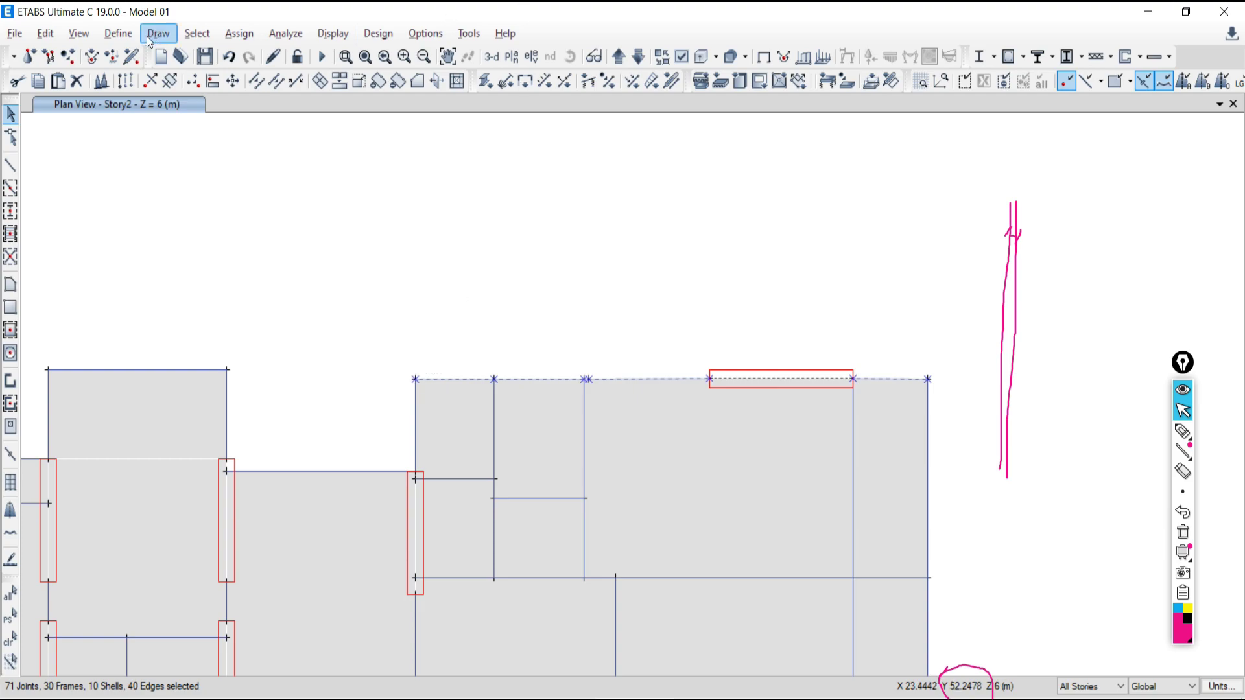
left_click(45, 33)
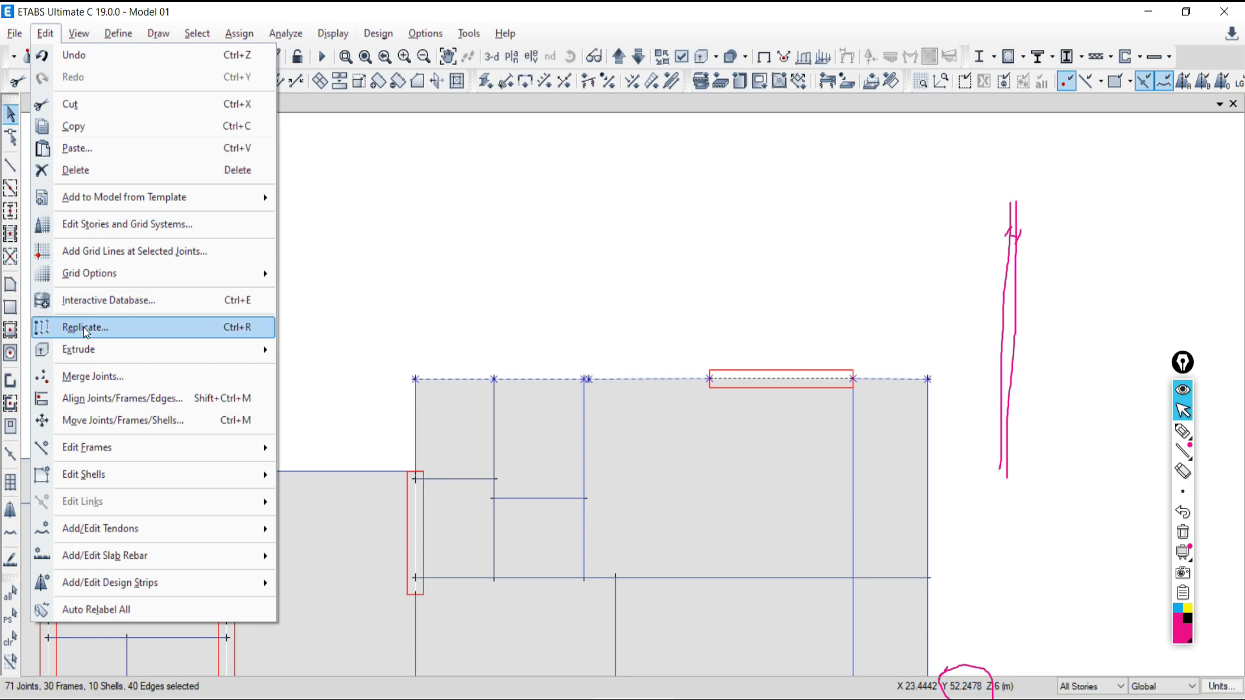
left_click(98, 399)
left_click(346, 234)
double_click(339, 234)
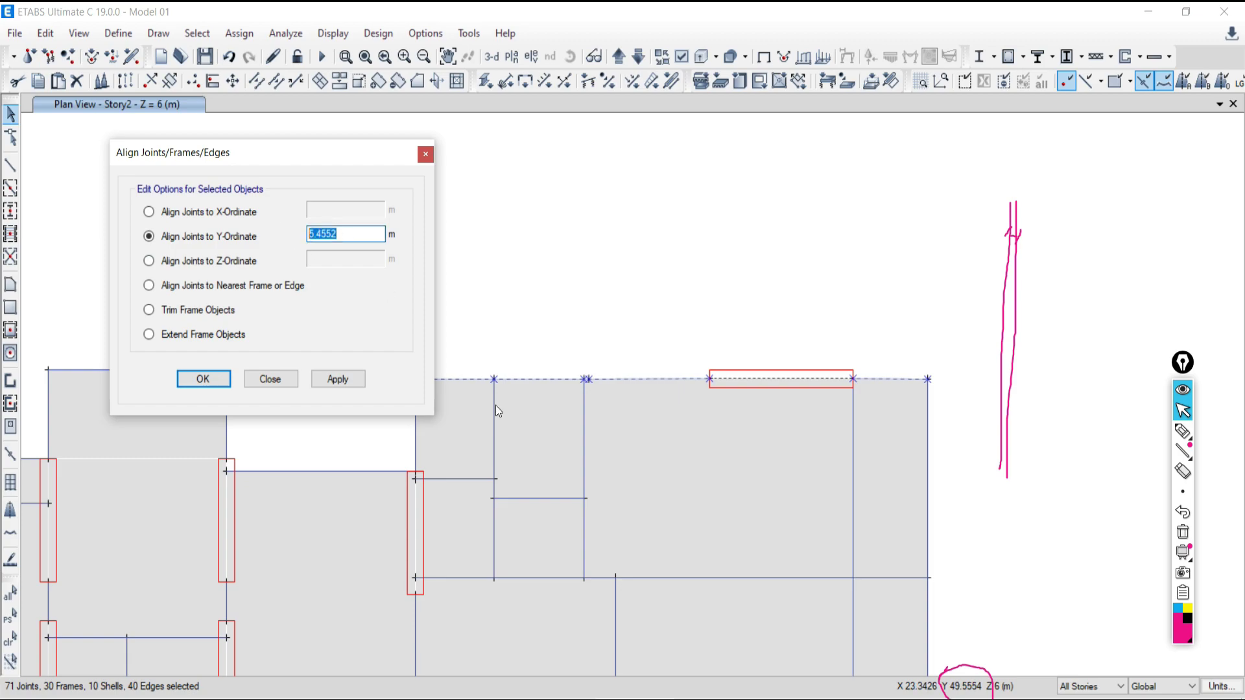
left_click_drag(313, 162, 263, 73)
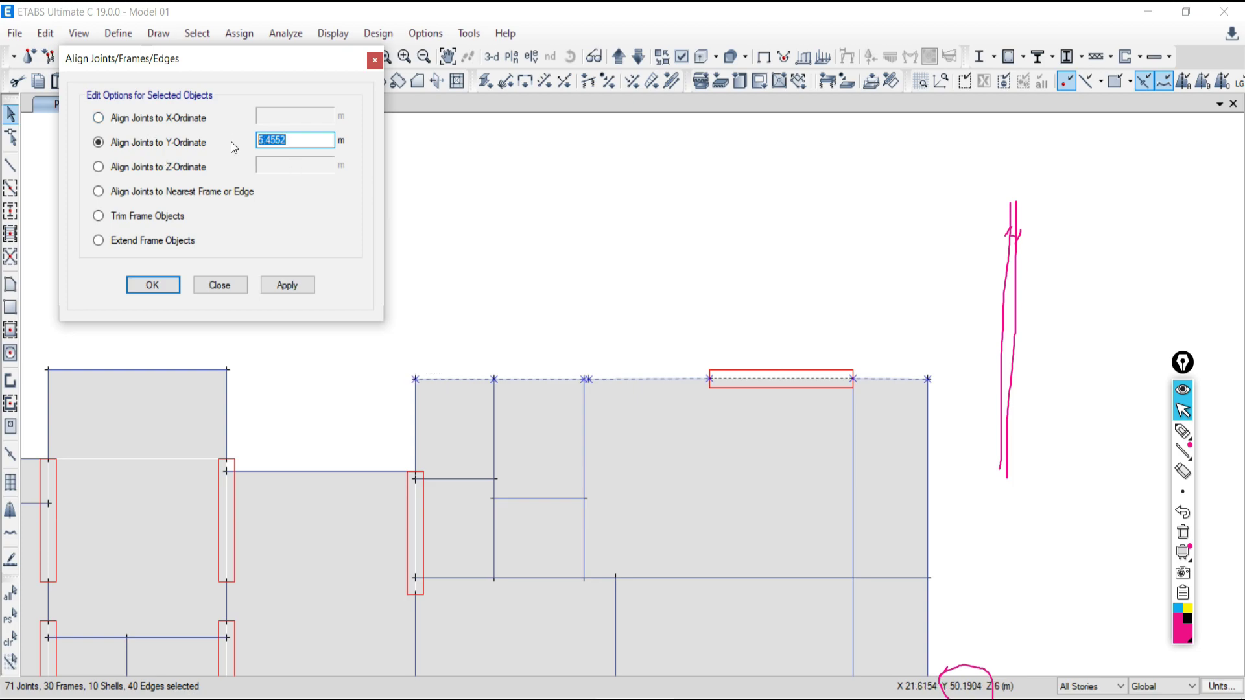
type("49")
left_click(286, 286)
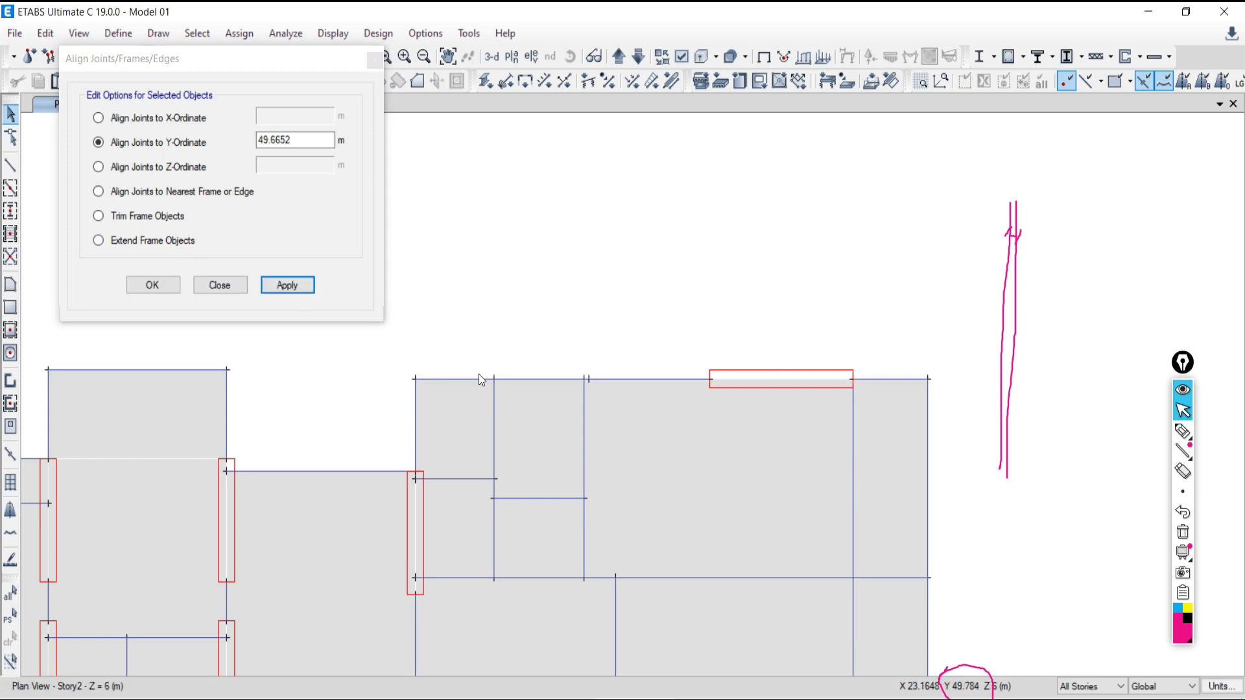
left_click(219, 285)
Step: Check the Word warning list for the next pair of slabs reported as too close
scroll(524, 391, "down", 5)
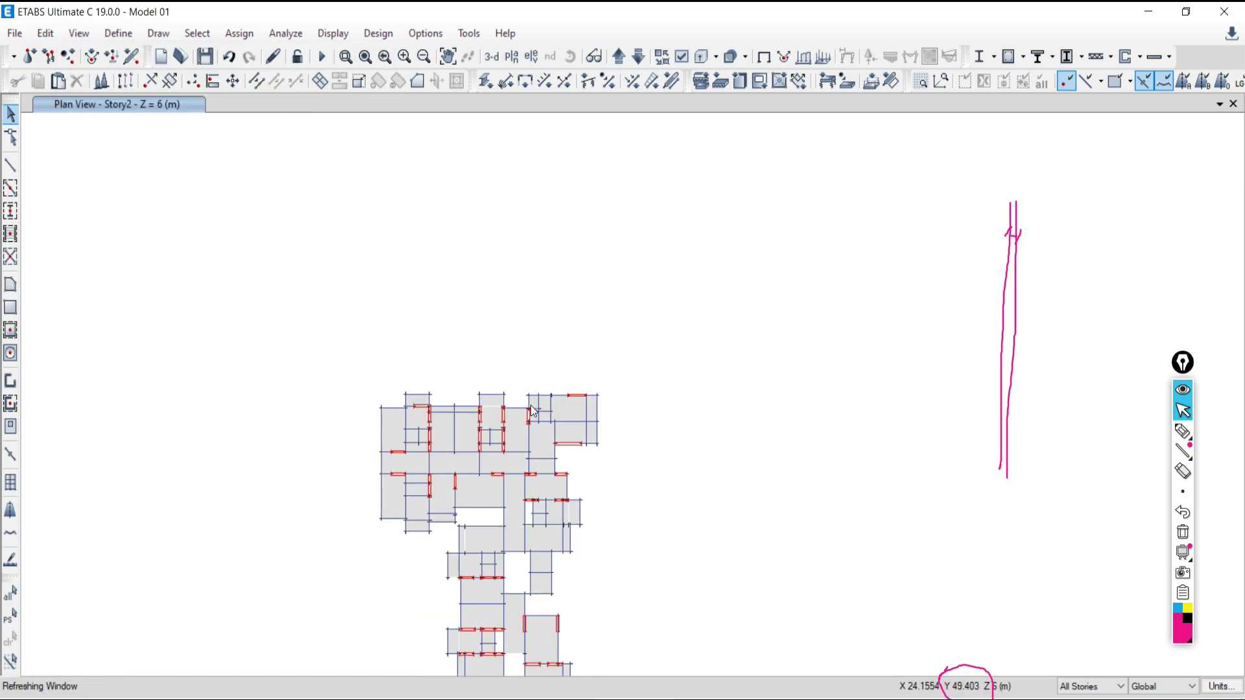
key("alt+Tab")
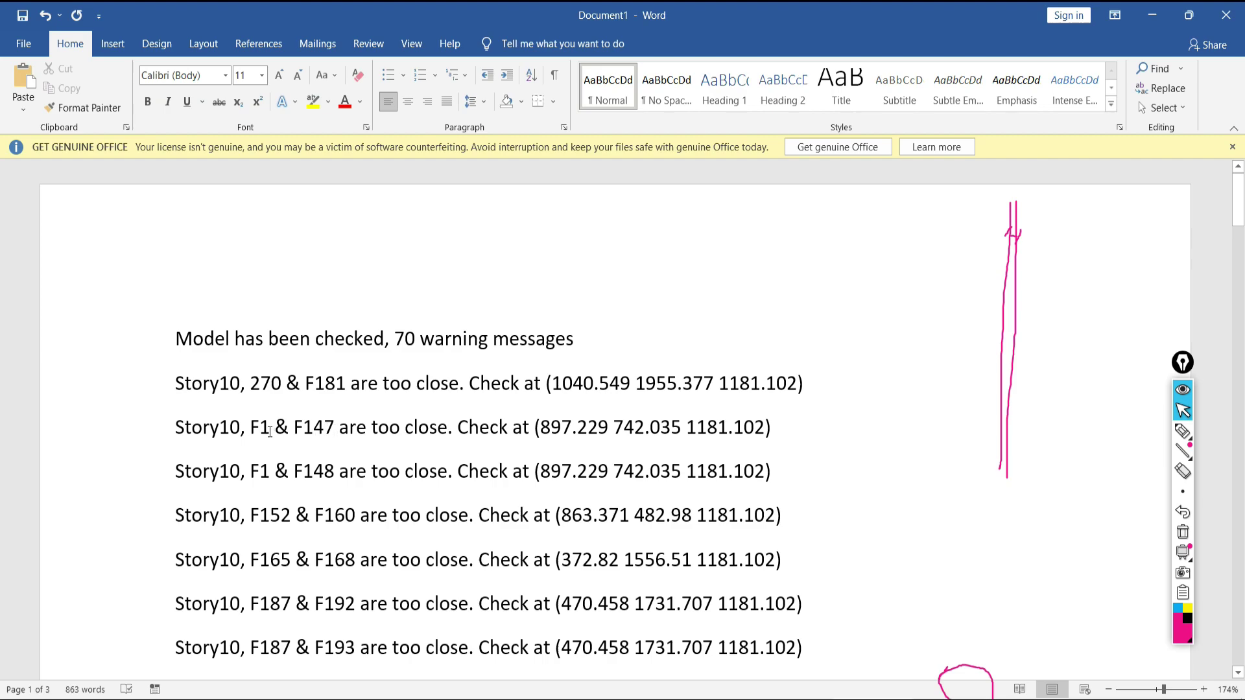
key("alt+Tab")
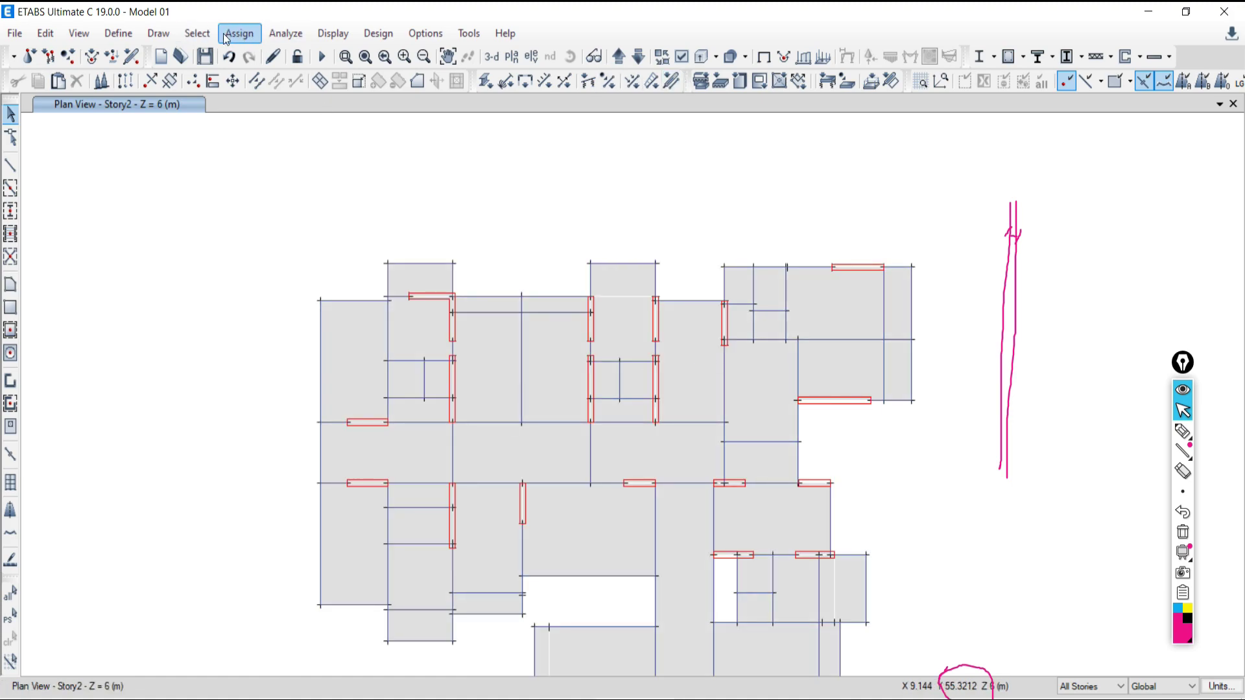
left_click(202, 36)
mouse_move(220, 54)
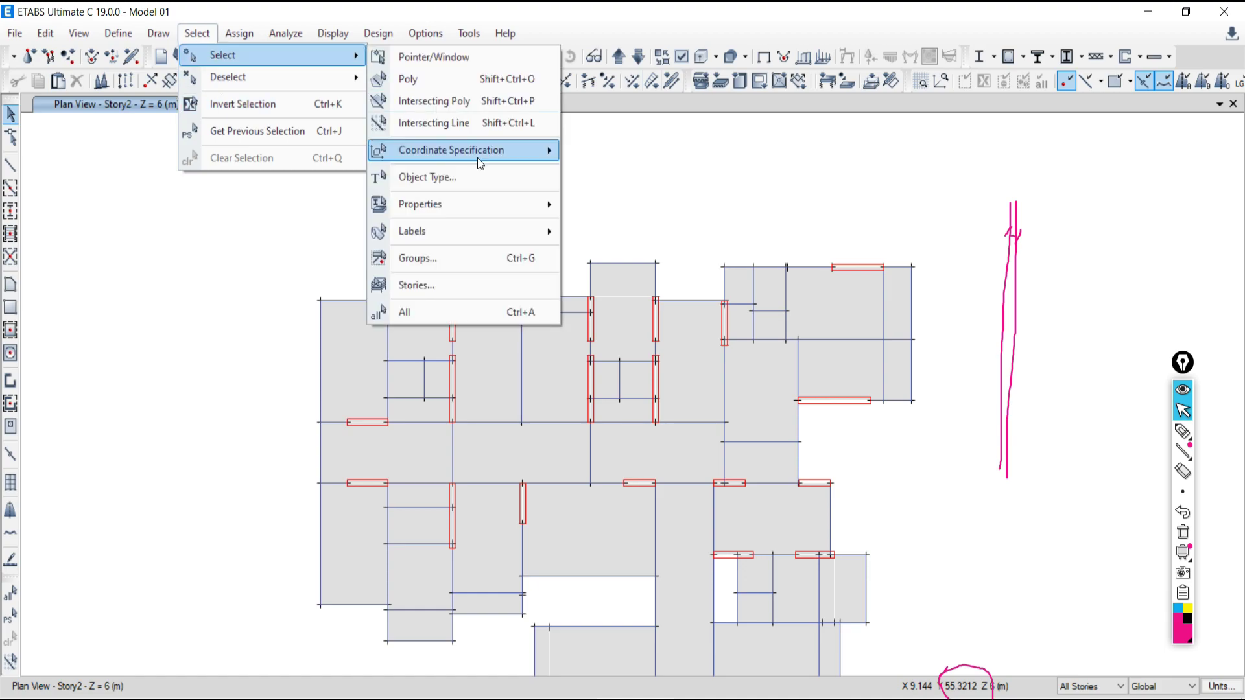
mouse_move(465, 231)
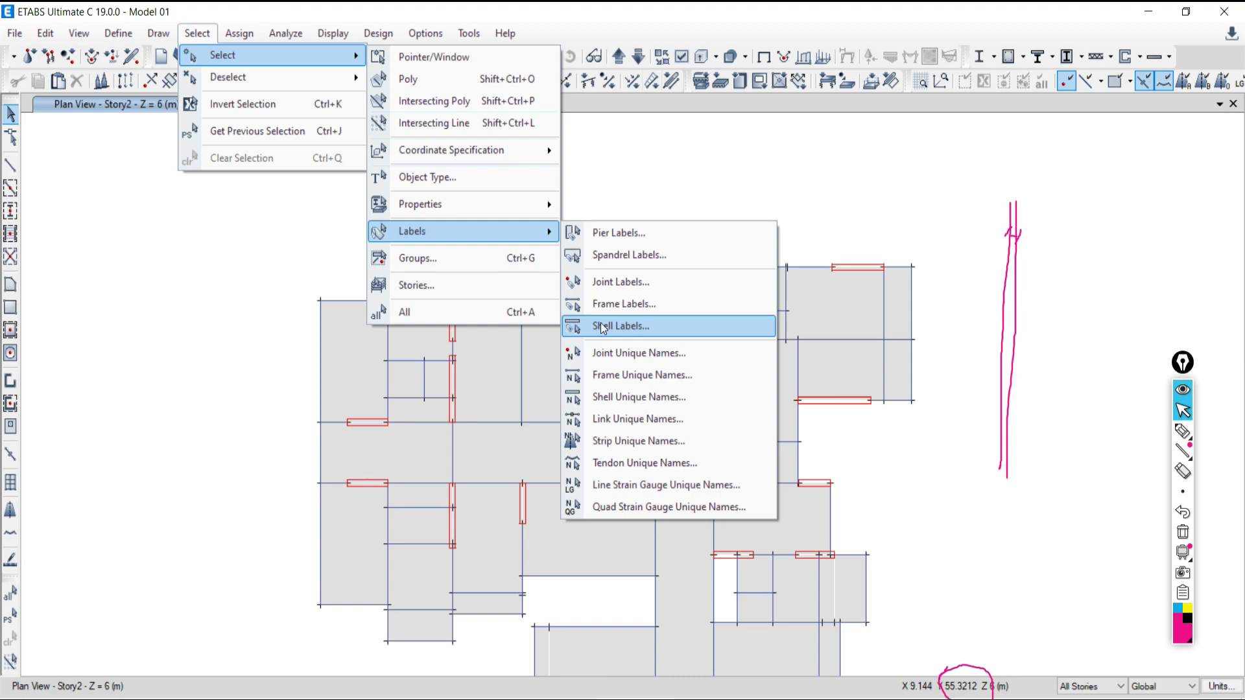
left_click(132, 699)
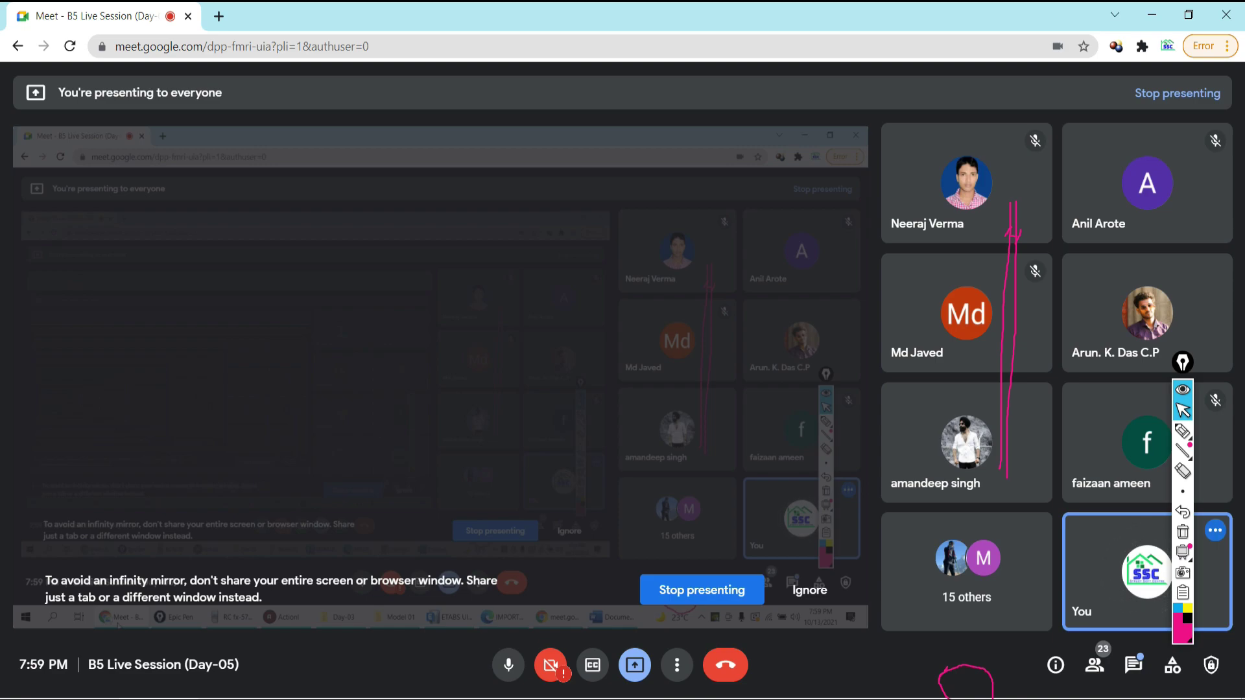
left_click(802, 590)
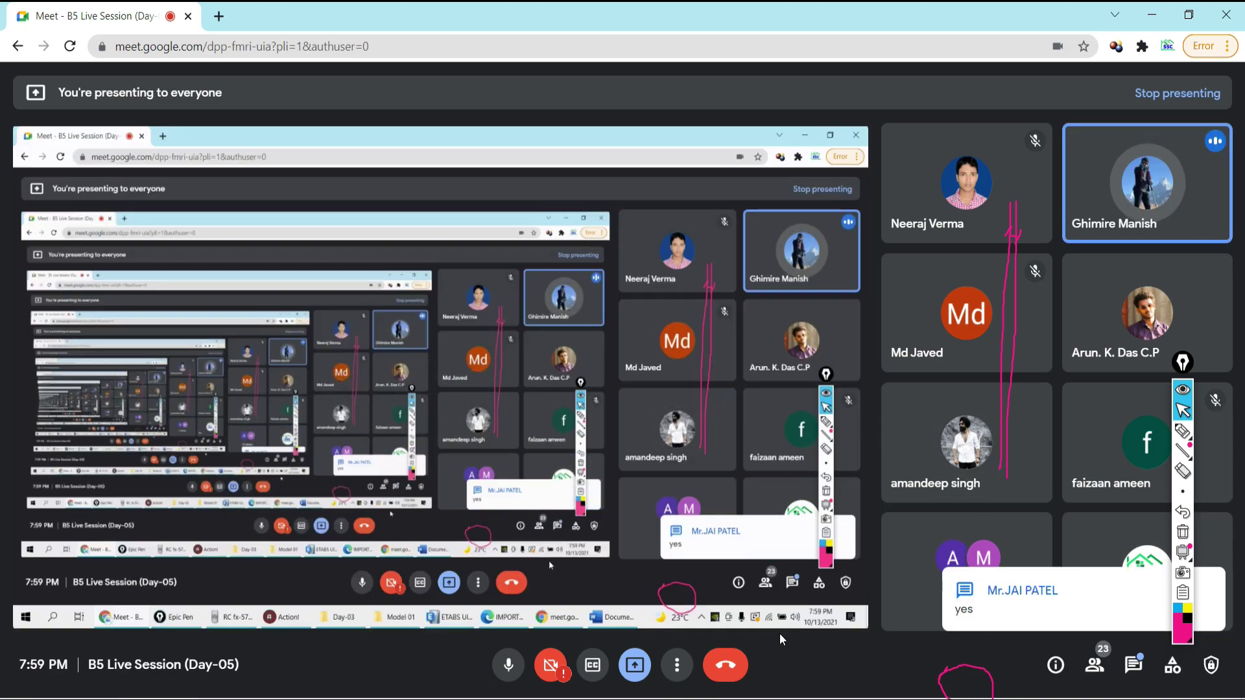
key("alt+Tab")
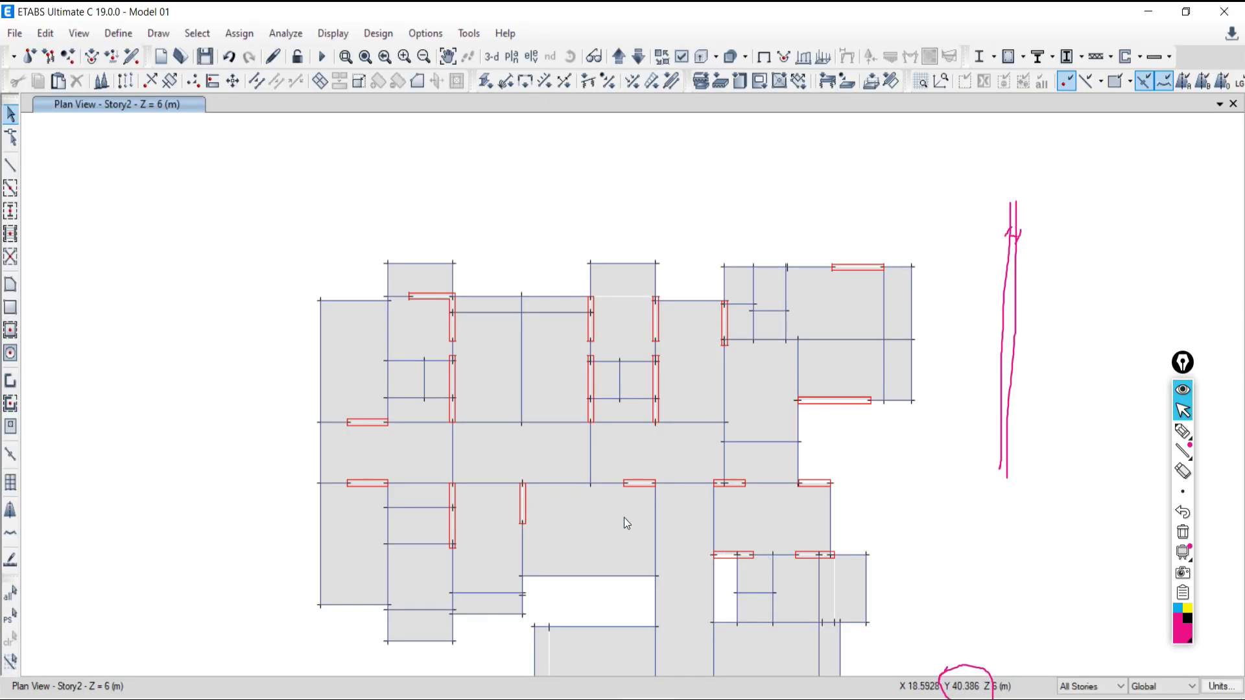
Step: Select shells F1 and F147 on all stories by label, checking the pair against the Word warning list
left_click(182, 36)
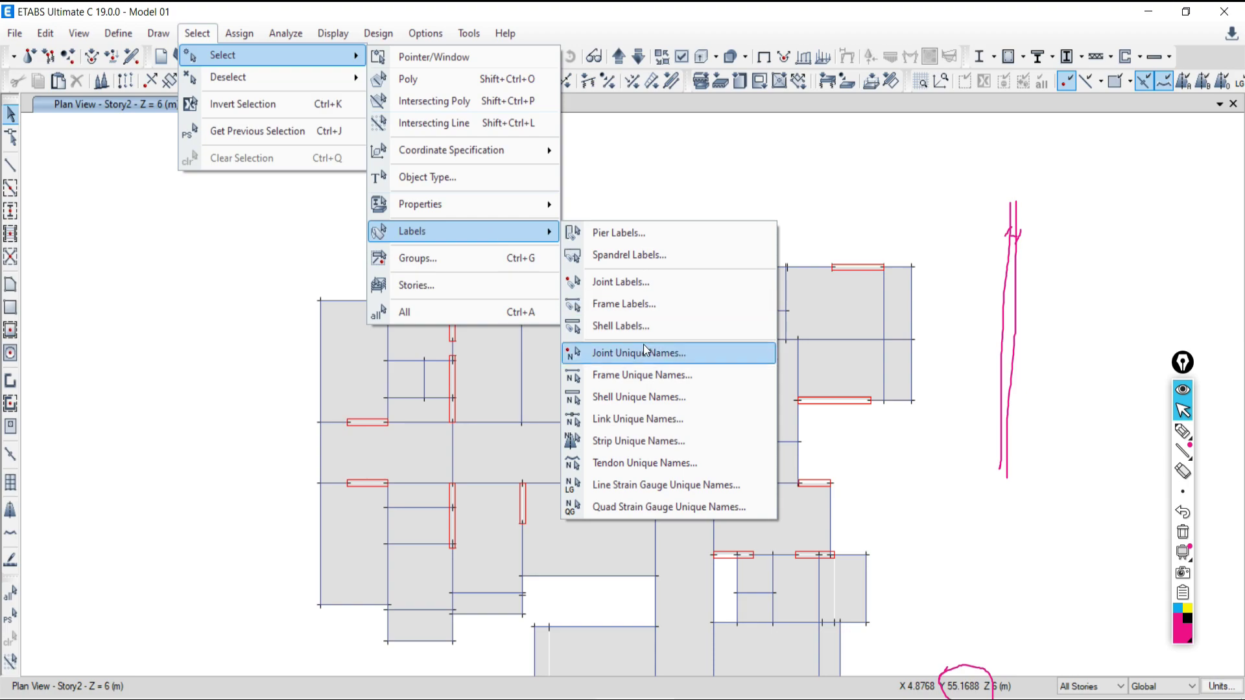
left_click(611, 326)
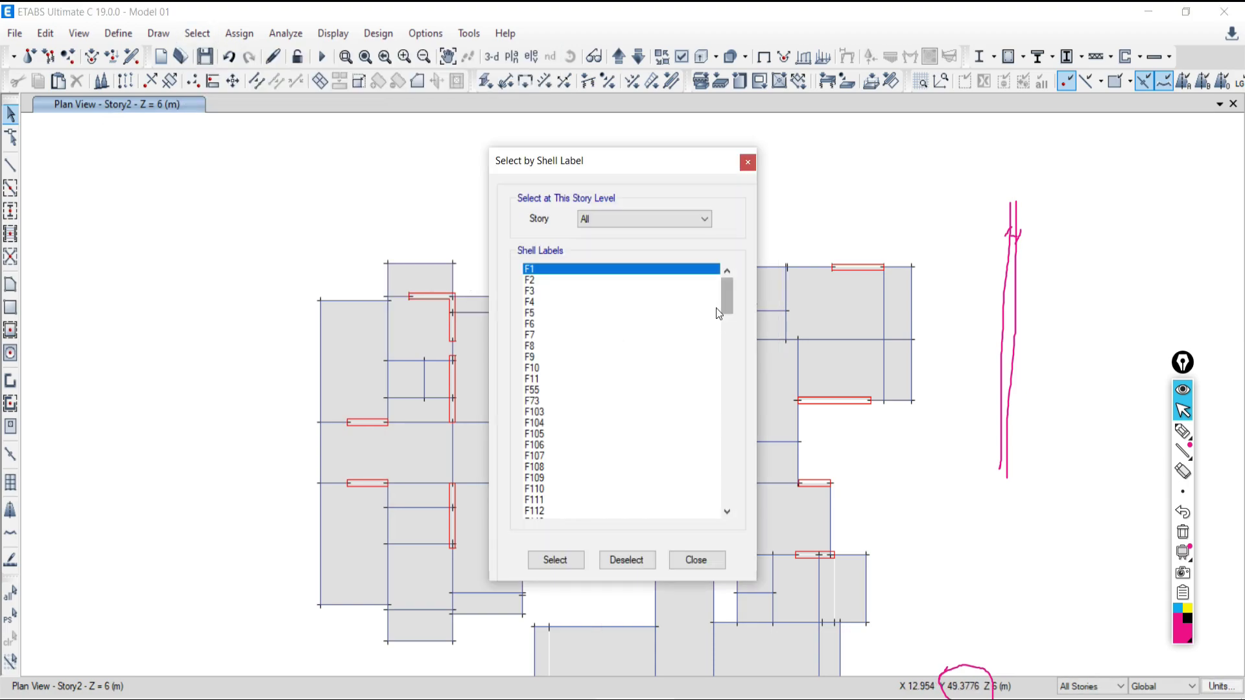
key("alt+Tab")
key("Tab")
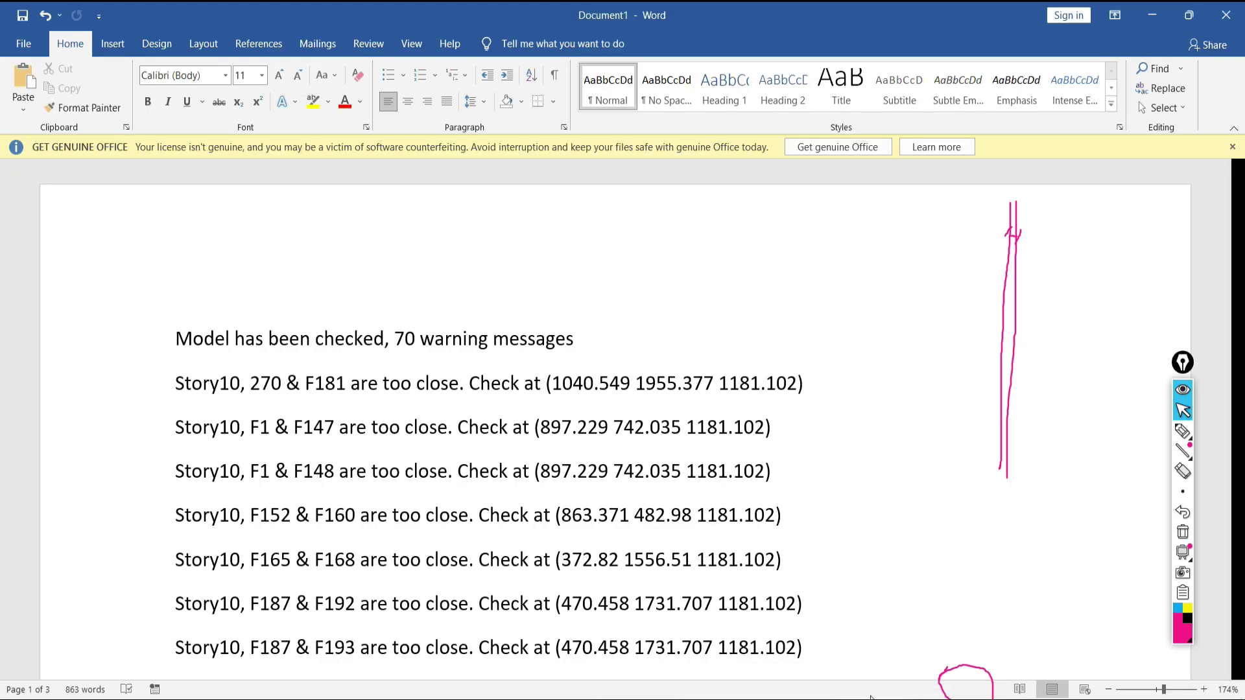
key("alt+Tab")
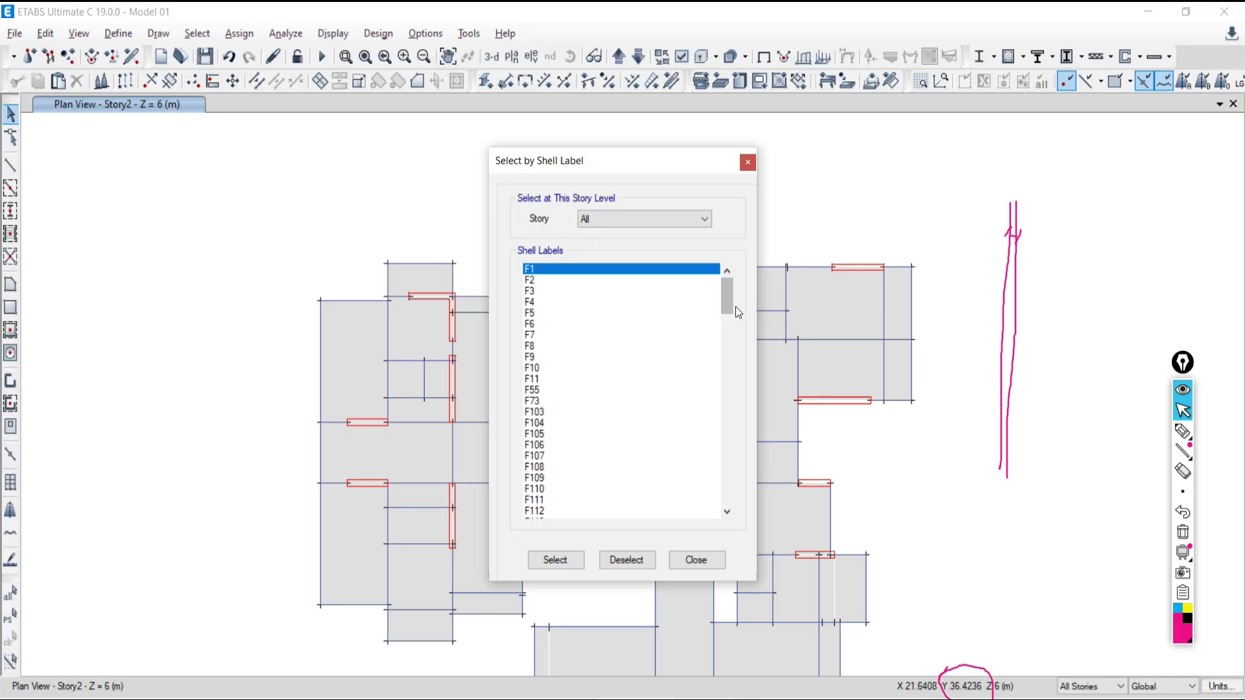
left_click_drag(731, 293, 583, 337)
left_click(570, 323)
left_click(564, 559)
left_click(693, 561)
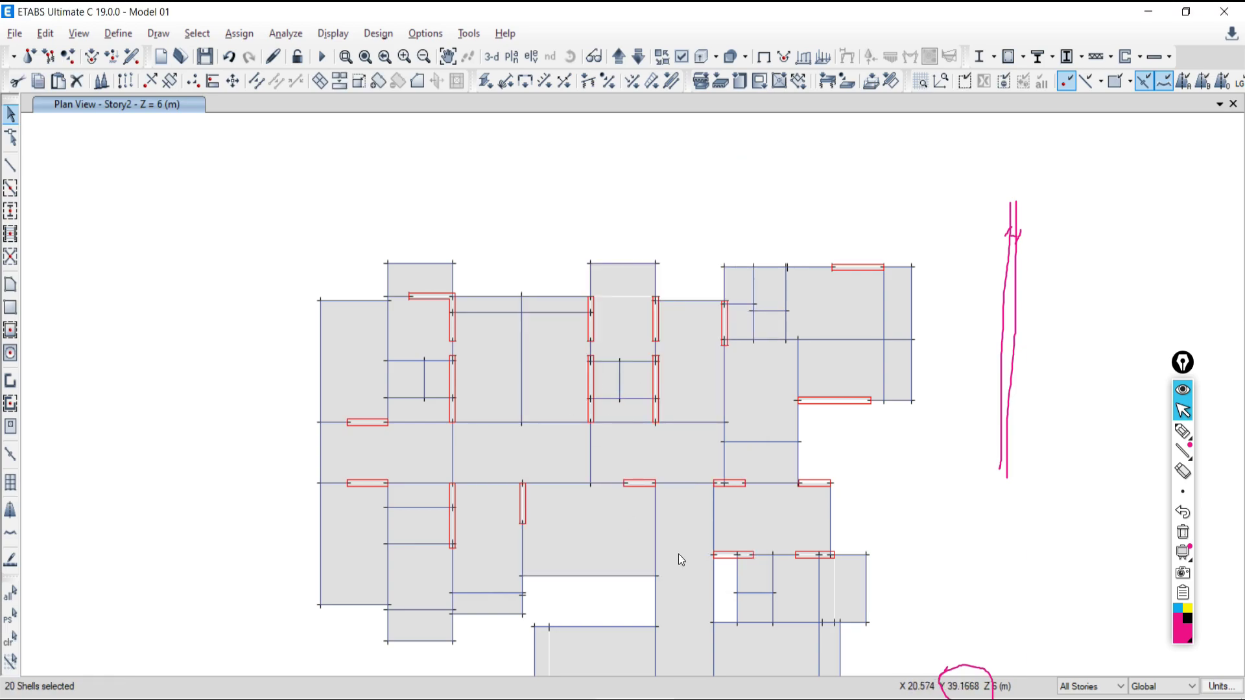
Step: Isolate the two selected slabs to locate them in the plan, and restore the visibility of all objects
scroll(650, 459, "up", 2)
scroll(667, 536, "up", 2)
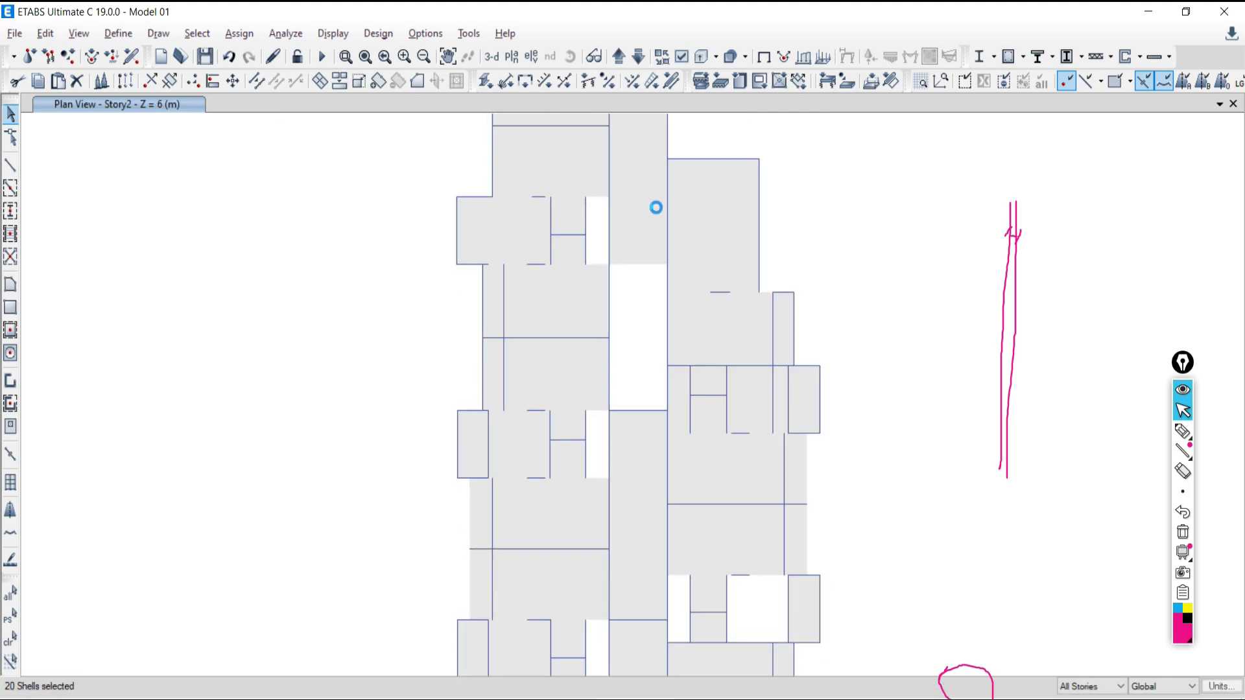
scroll(597, 525, "down", 2)
scroll(594, 486, "up", 2)
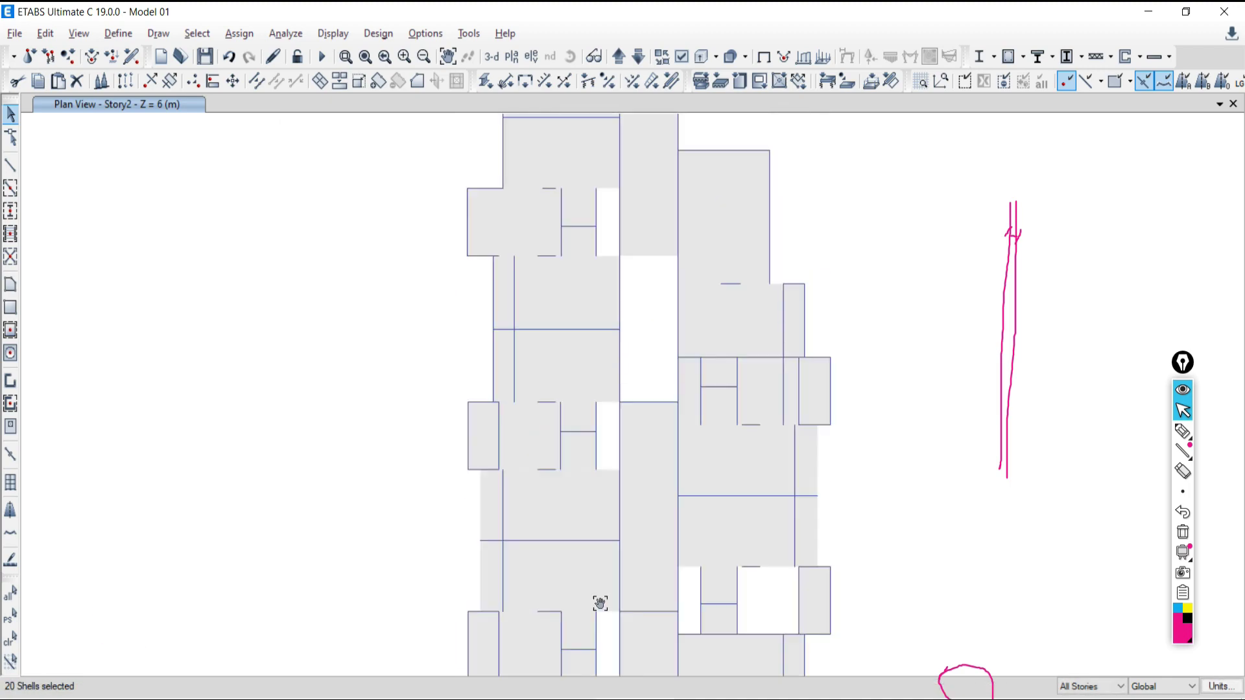
middle_click_drag(592, 309, 589, 655)
middle_click_drag(527, 381, 521, 547)
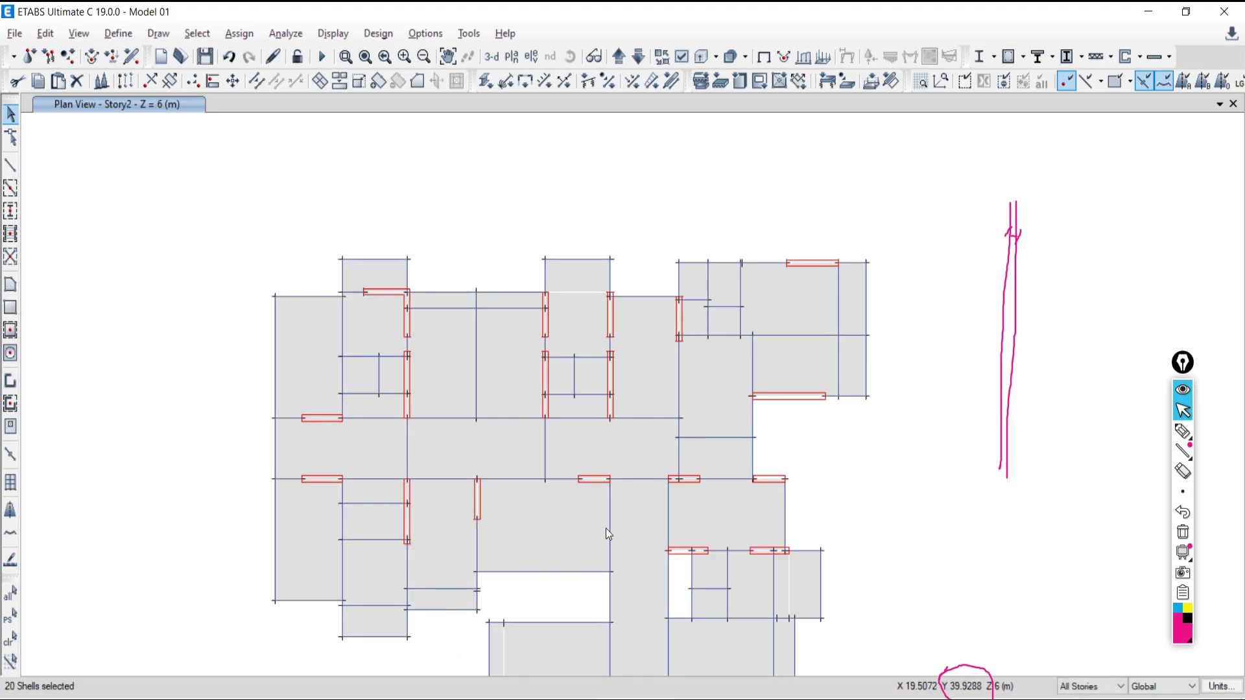
right_click(213, 233)
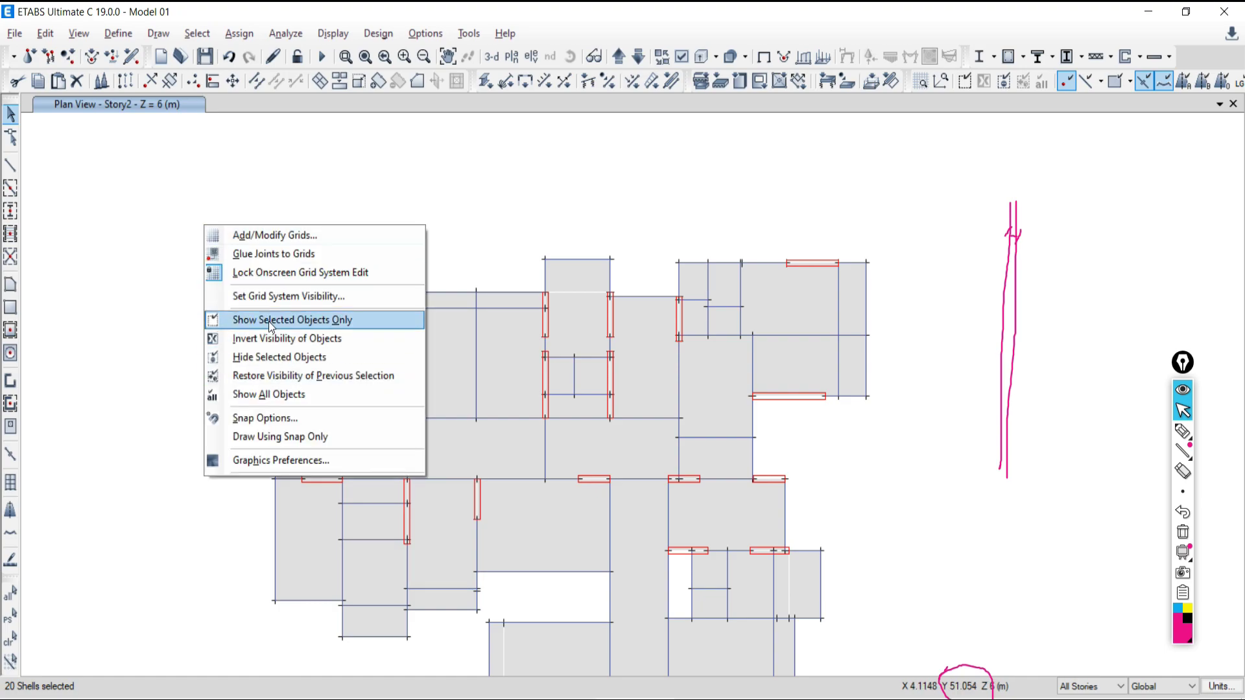
left_click(268, 319)
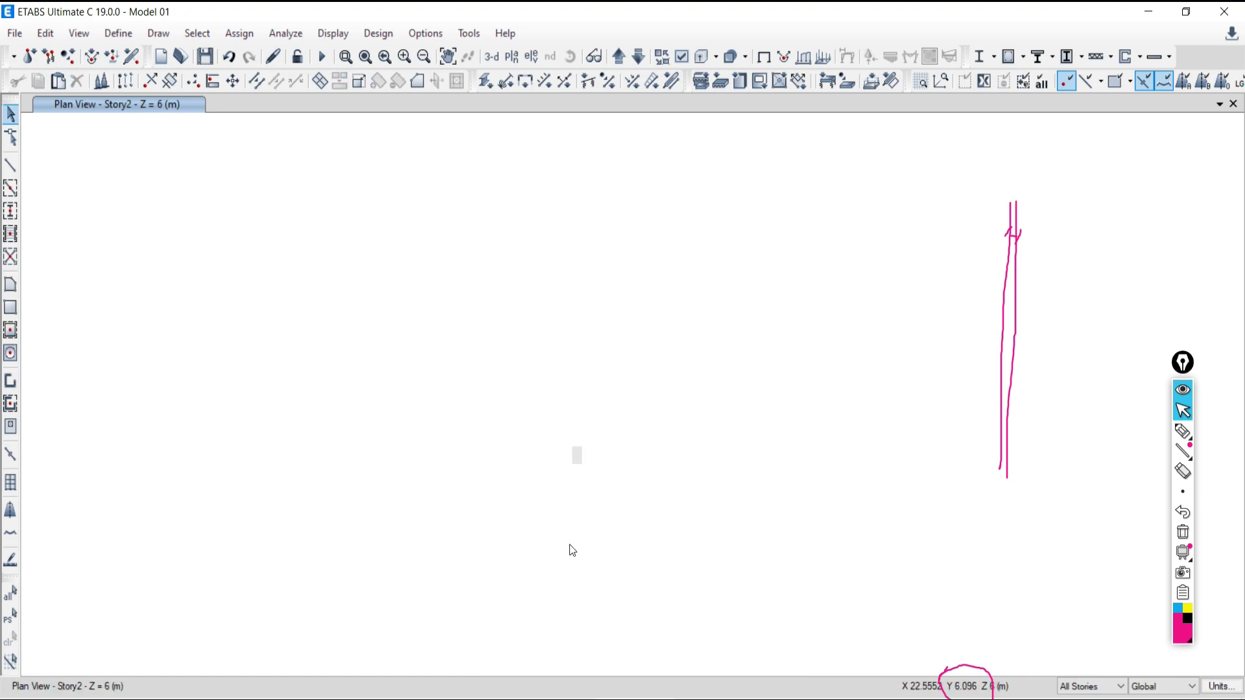
right_click(178, 329)
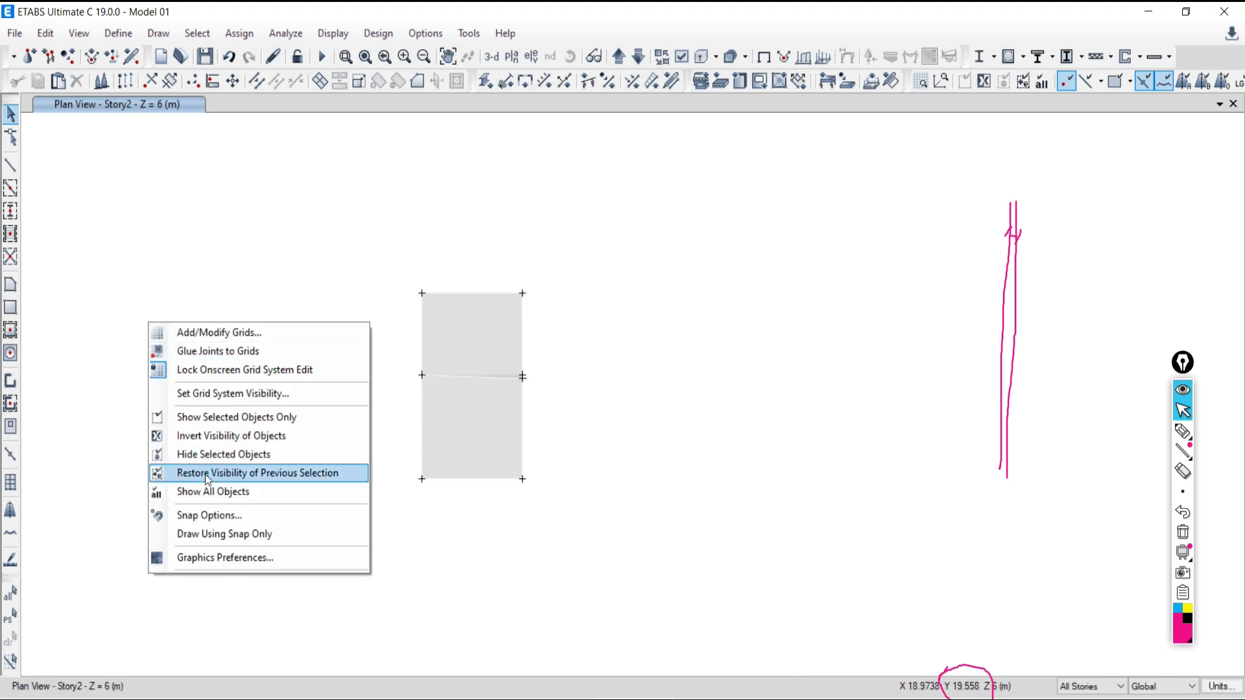
left_click(194, 495)
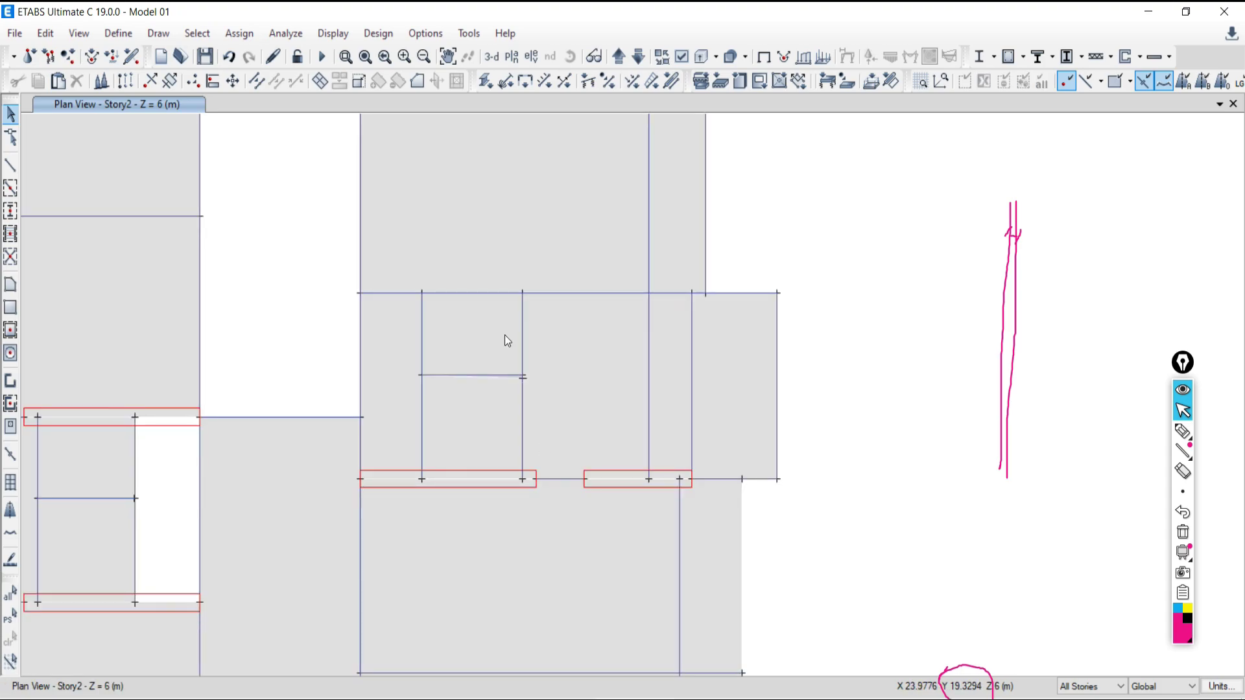
Step: Reshape the small slab above the short horizontal divider so its skewed lower edge lies exactly along that line
scroll(477, 368, "up", 3)
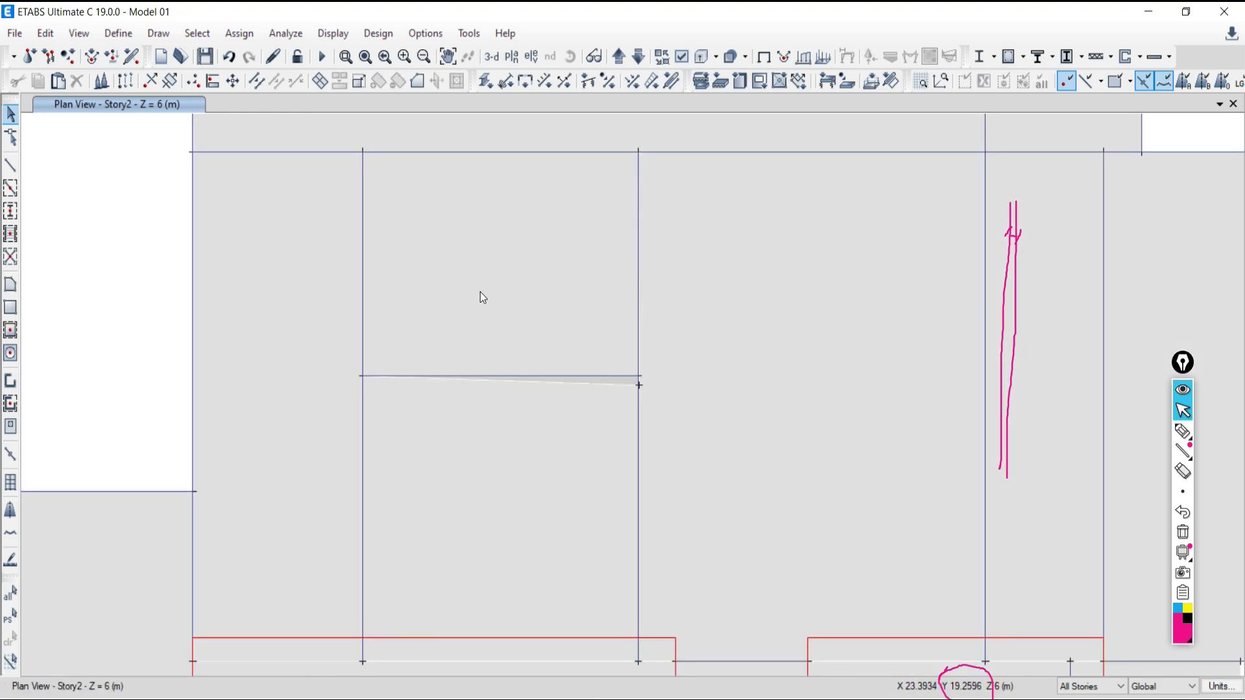
scroll(583, 398, "up", 4)
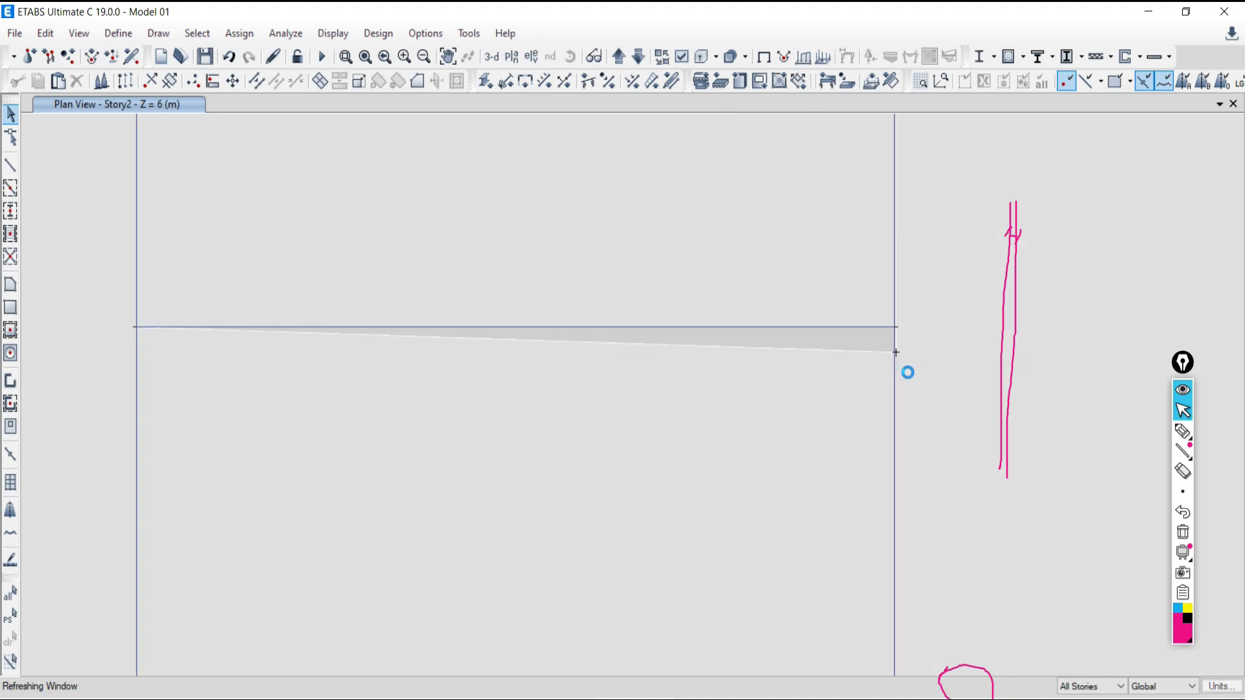
scroll(883, 333, "up", 2)
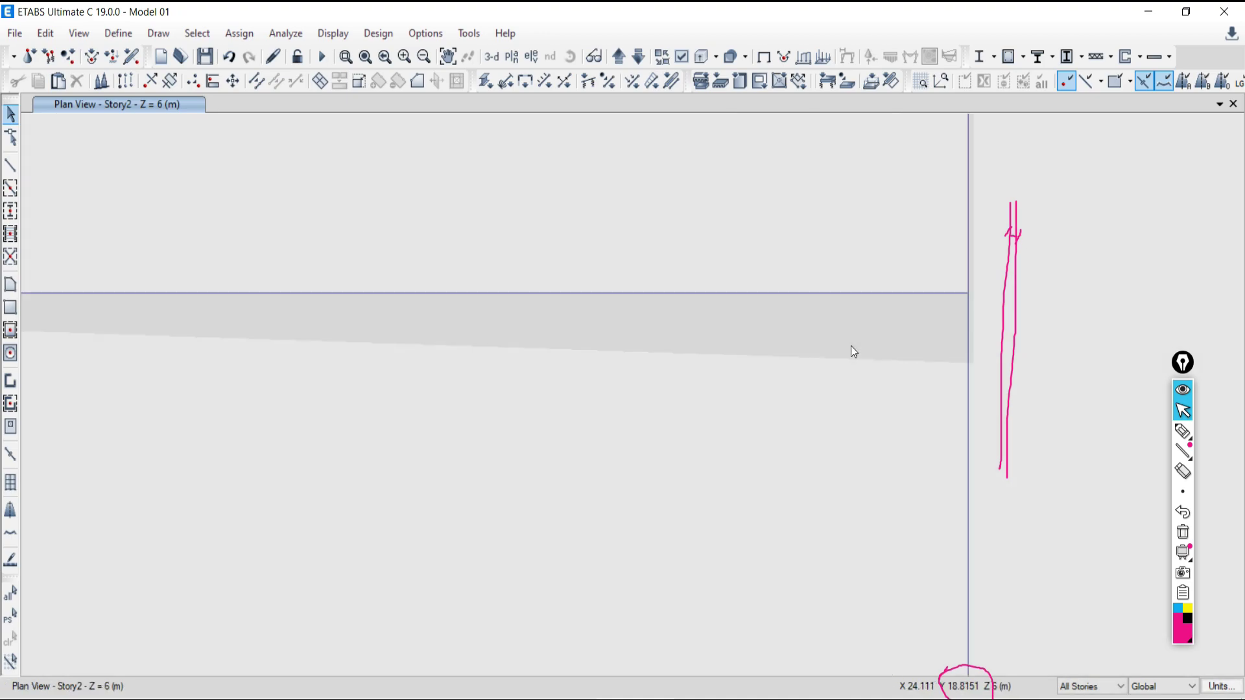
scroll(907, 334, "down", 3)
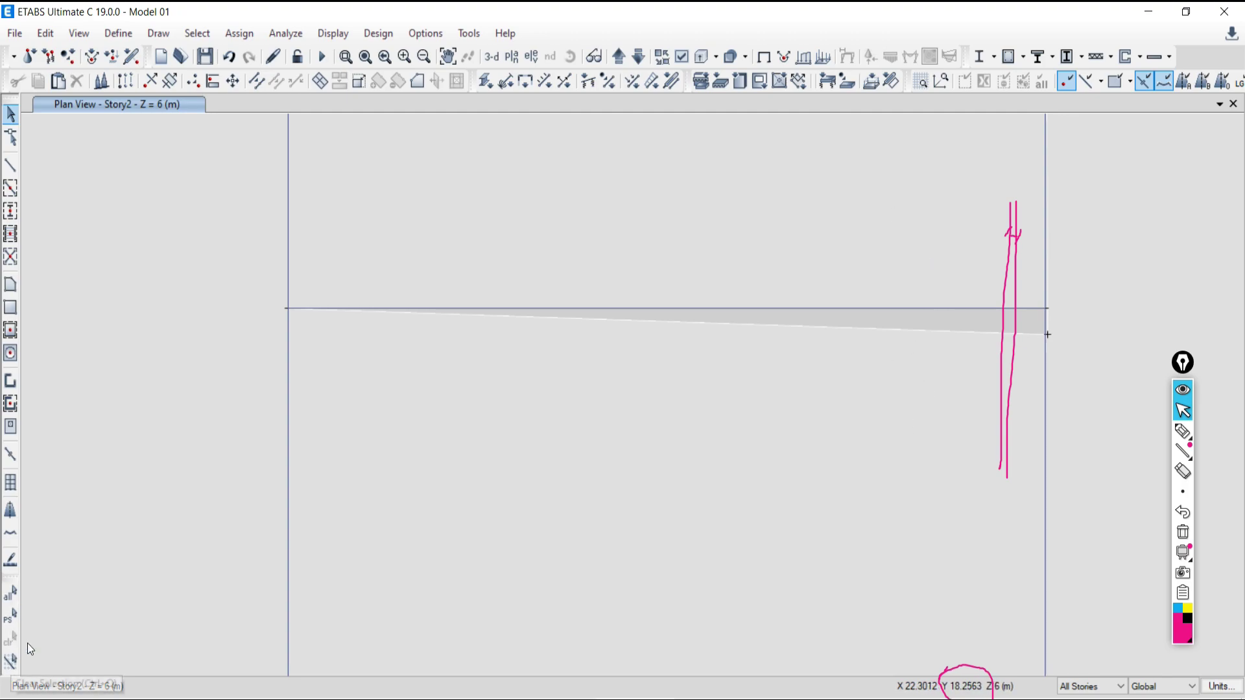
left_click(1182, 532)
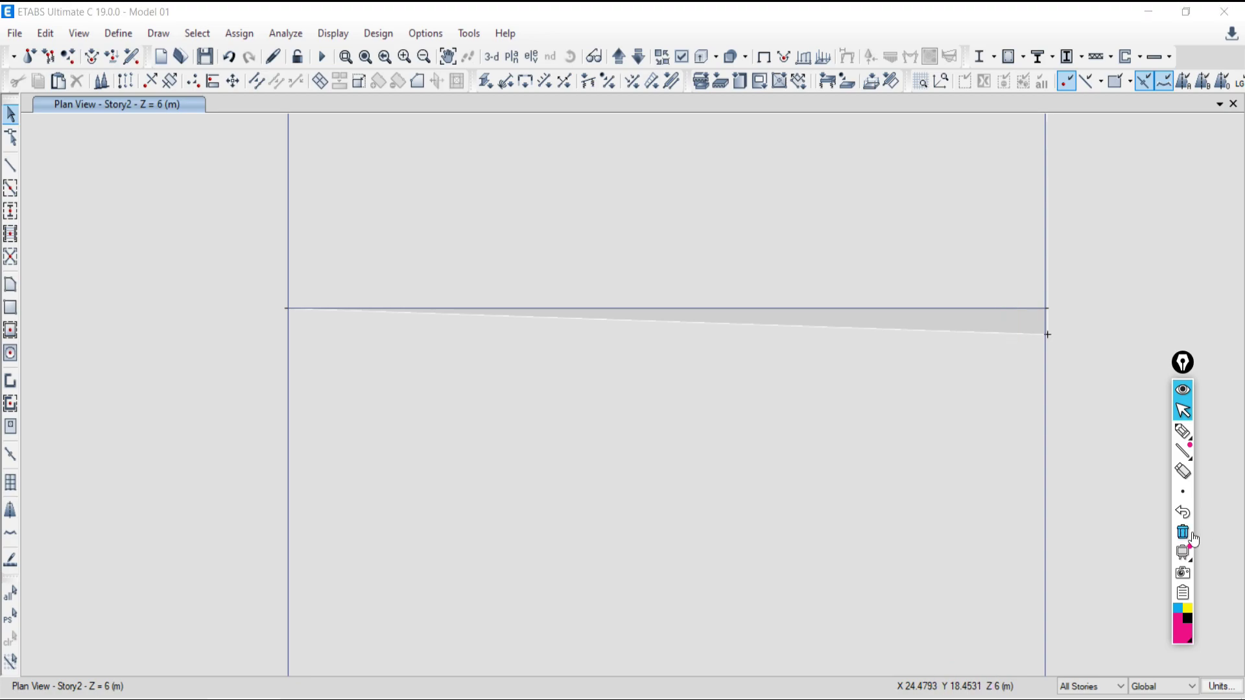
left_click(11, 140)
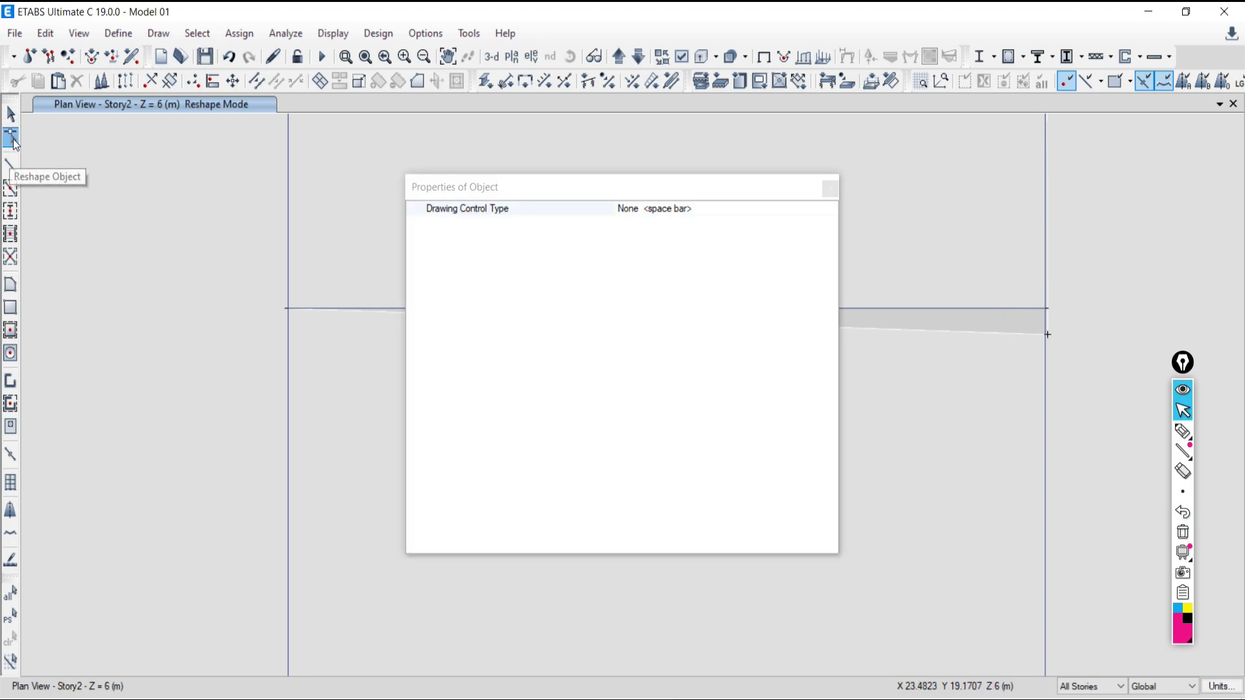
left_click(830, 188)
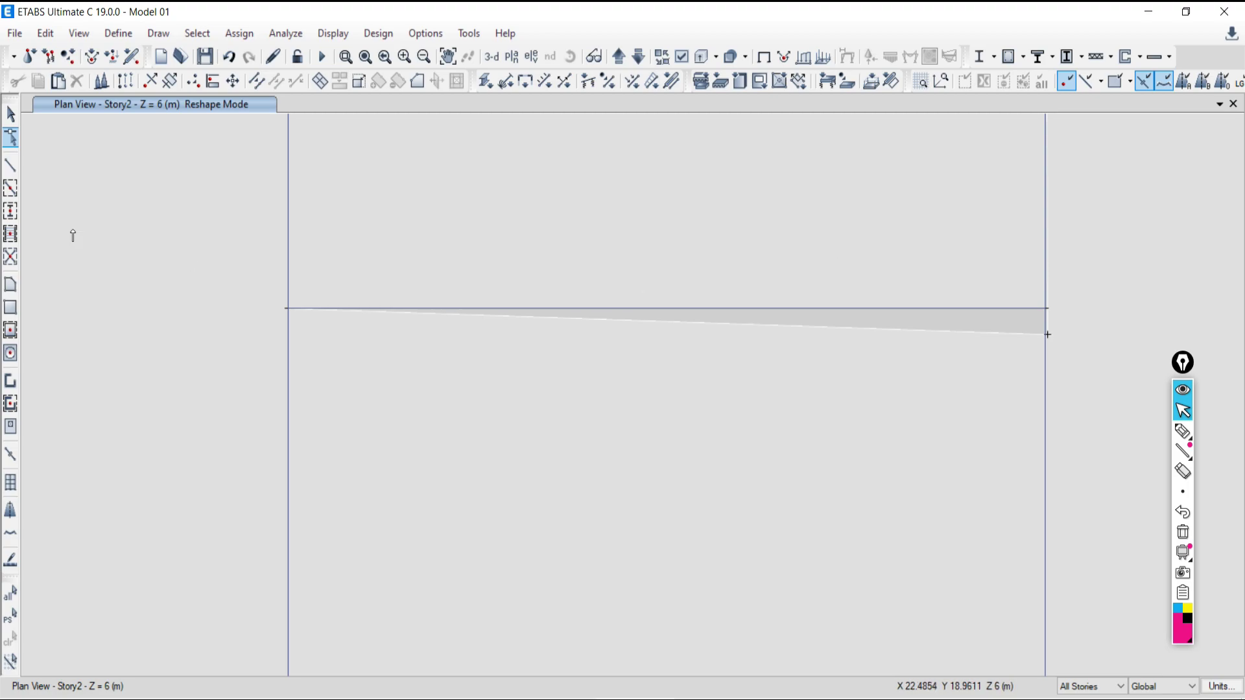
left_click(711, 250)
left_click_drag(668, 322, 678, 324)
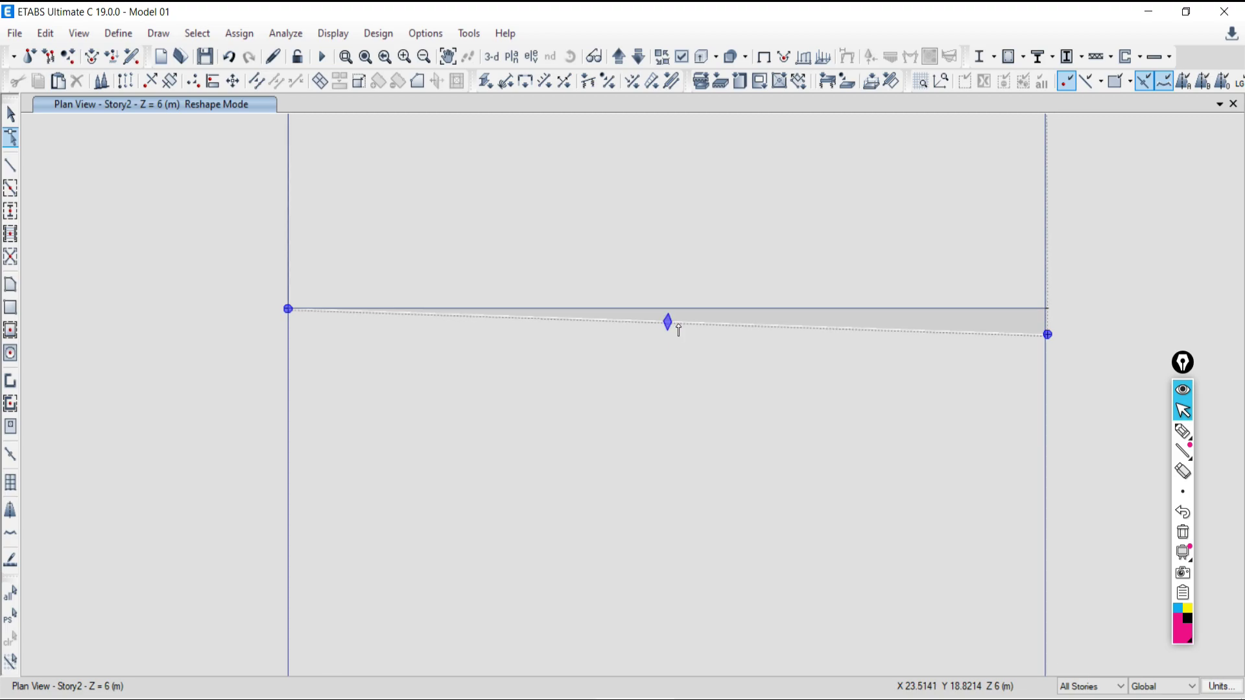
left_click_drag(690, 327, 1037, 321)
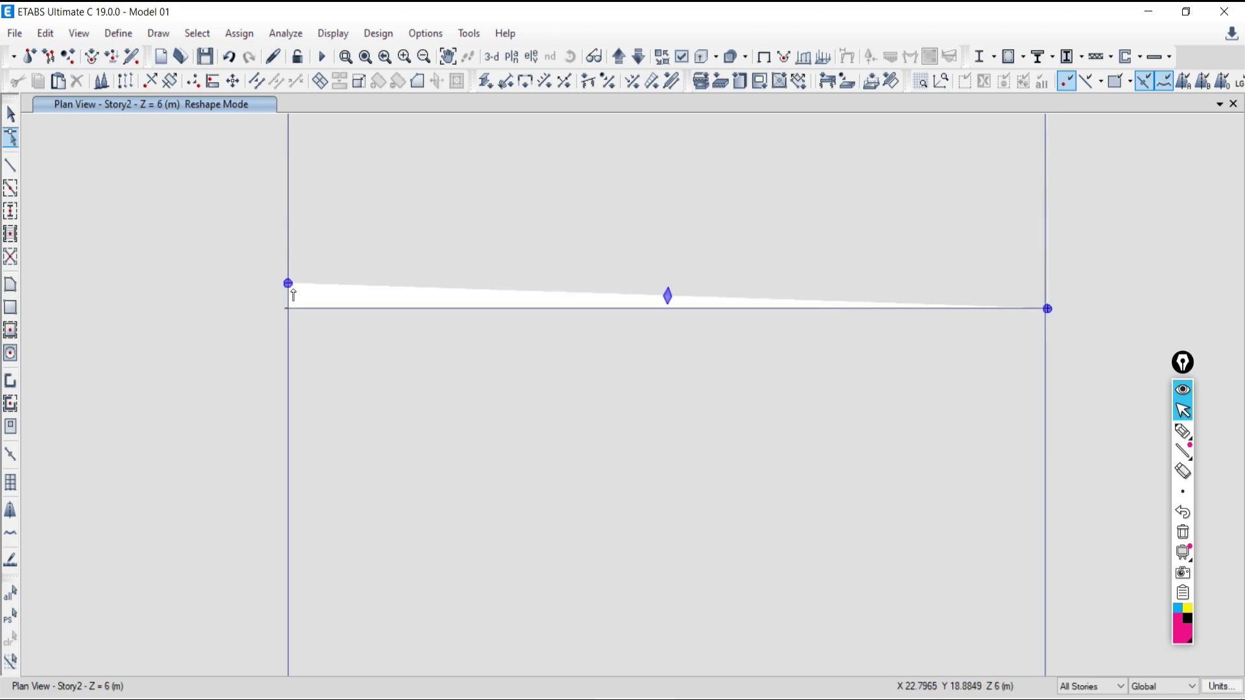
left_click_drag(288, 283, 289, 308)
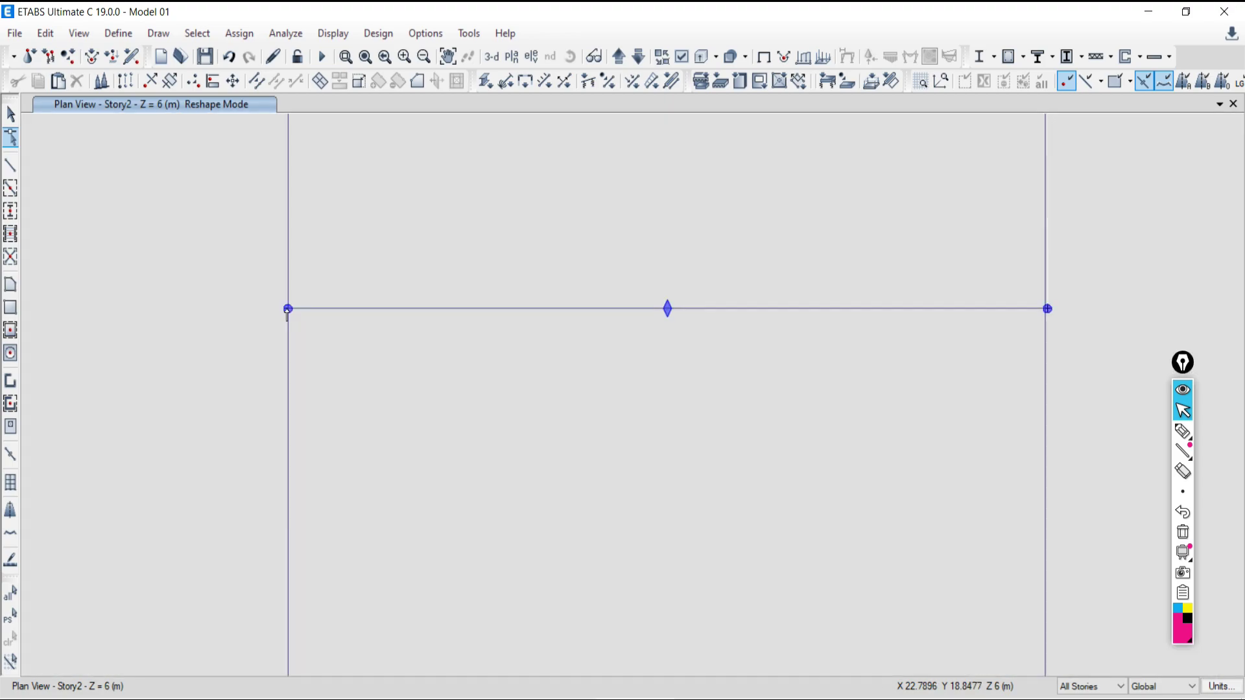
Step: Move the reshaped slab's lower right corner onto the intersection with the vertical line, check its outline and finish reshaping
scroll(1063, 440, "up", 3)
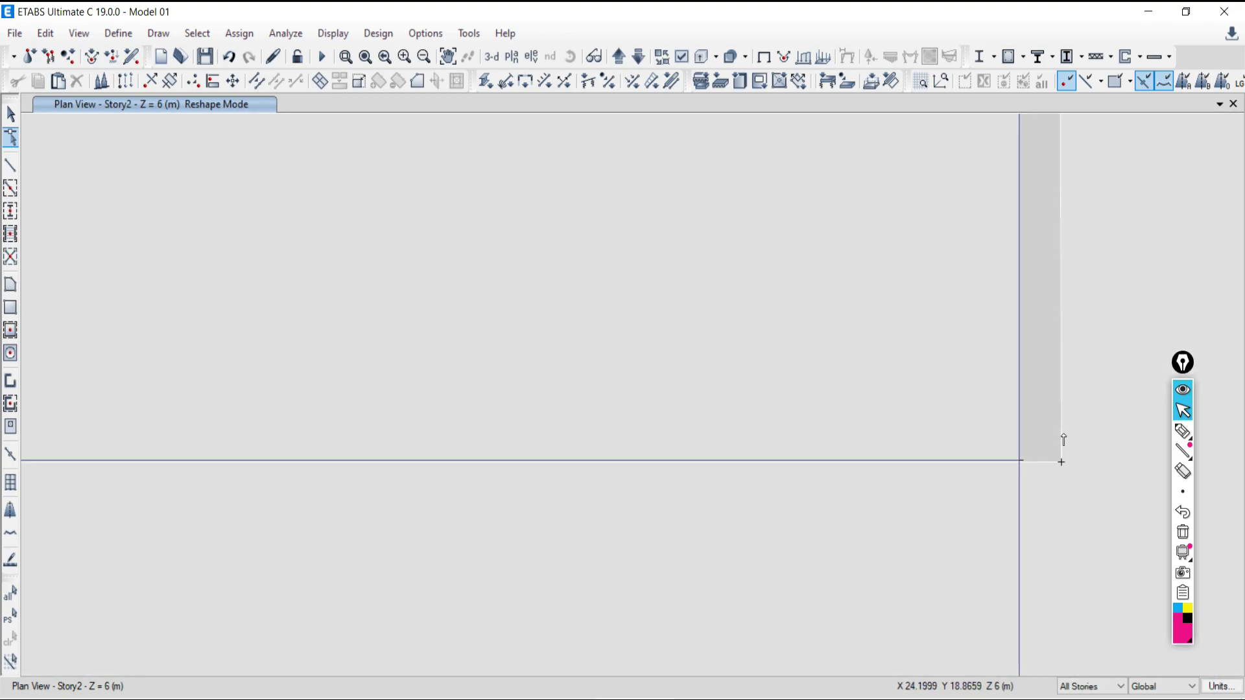
left_click_drag(1058, 462, 1019, 461)
scroll(969, 372, "down", 5)
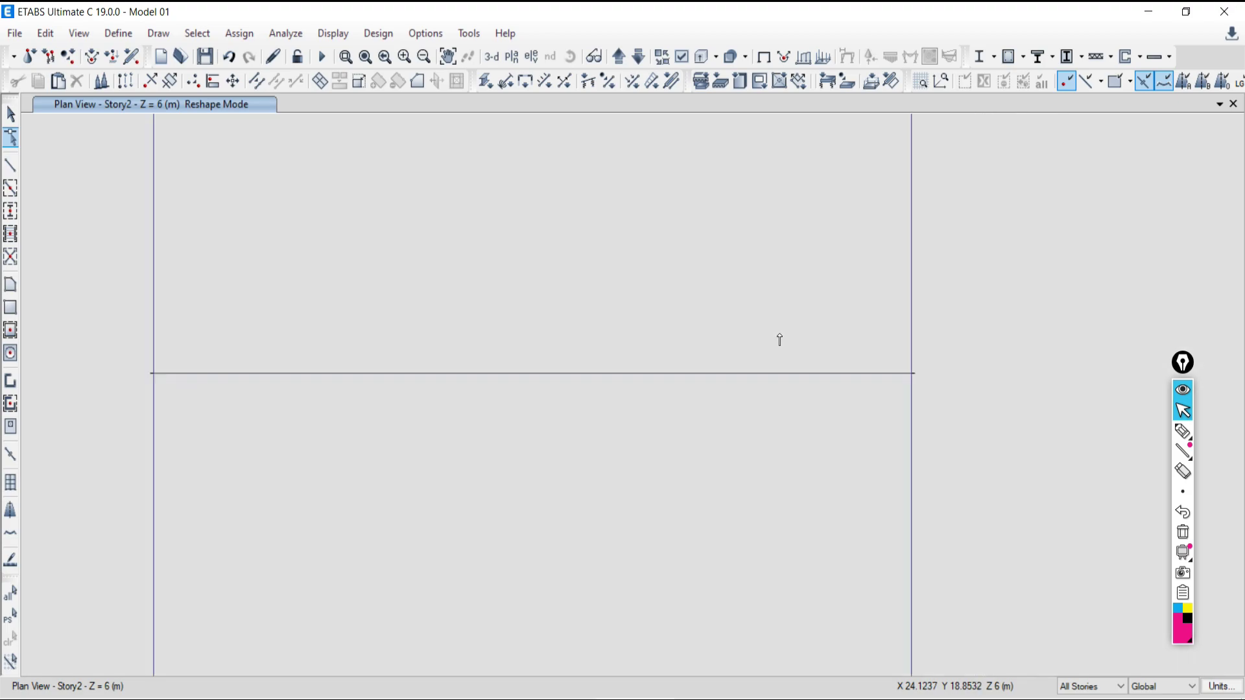
scroll(614, 277, "down", 4)
left_click(636, 289)
scroll(637, 266, "up", 3)
left_click(636, 266)
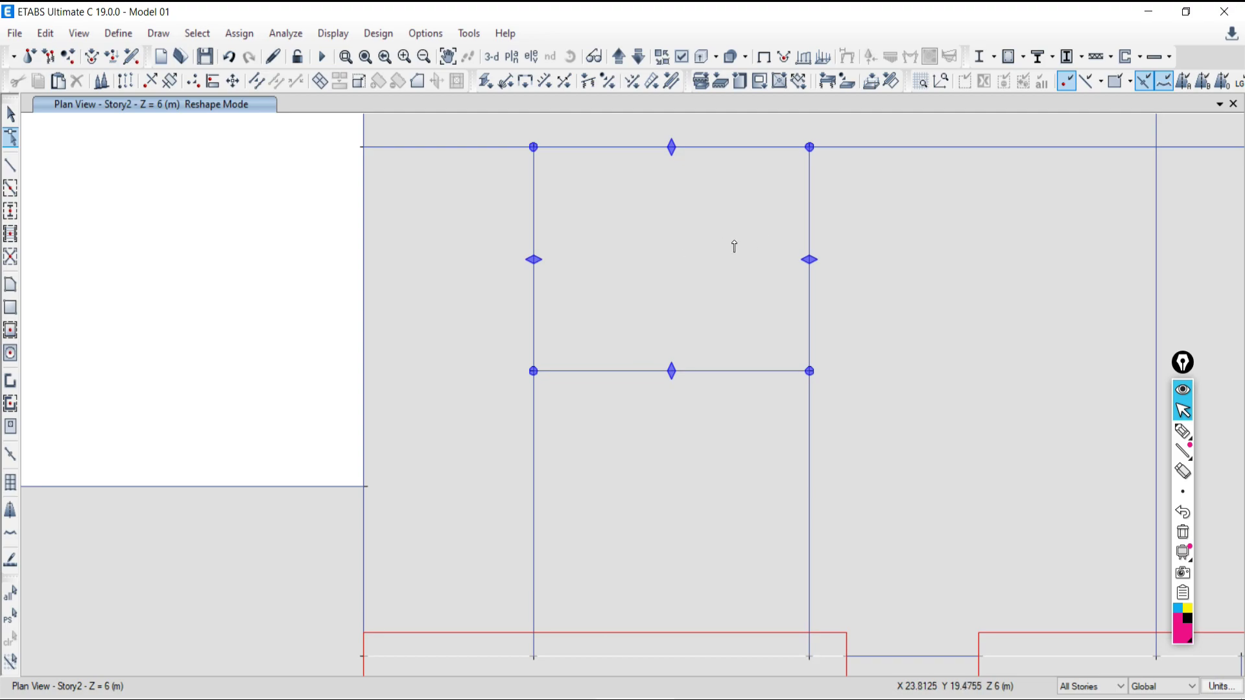
key("Escape")
scroll(703, 250, "down", 2)
scroll(719, 286, "up", 2)
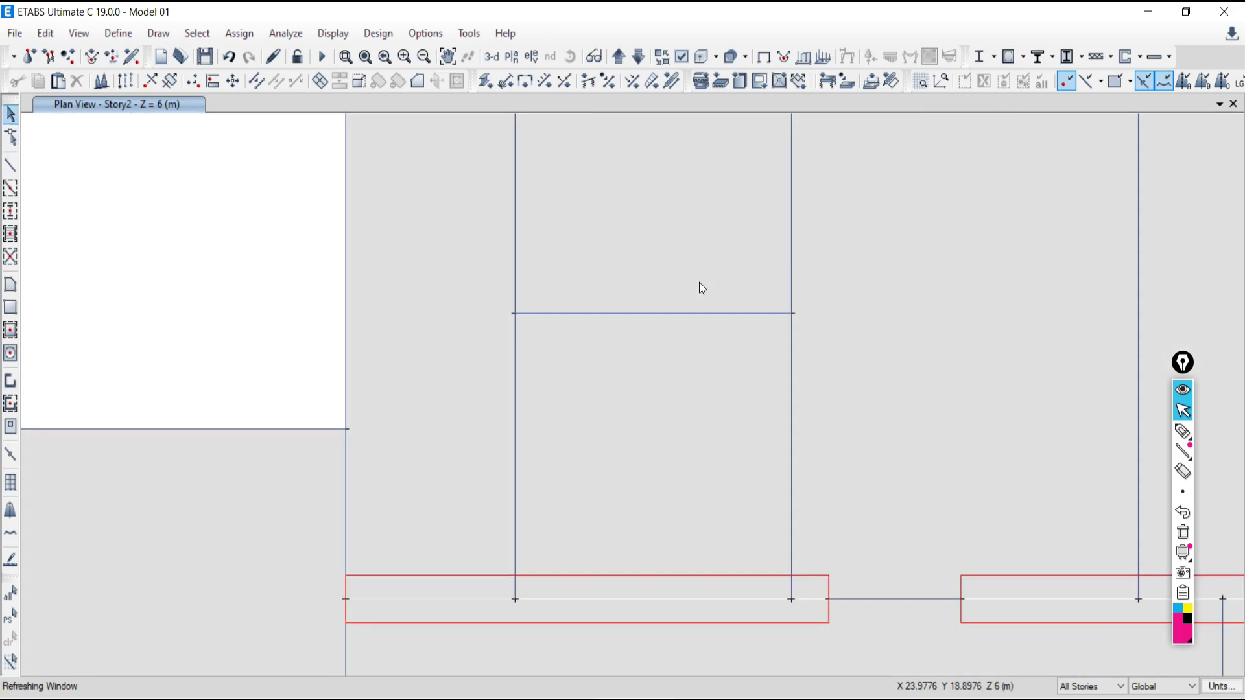
middle_click_drag(691, 269, 692, 333)
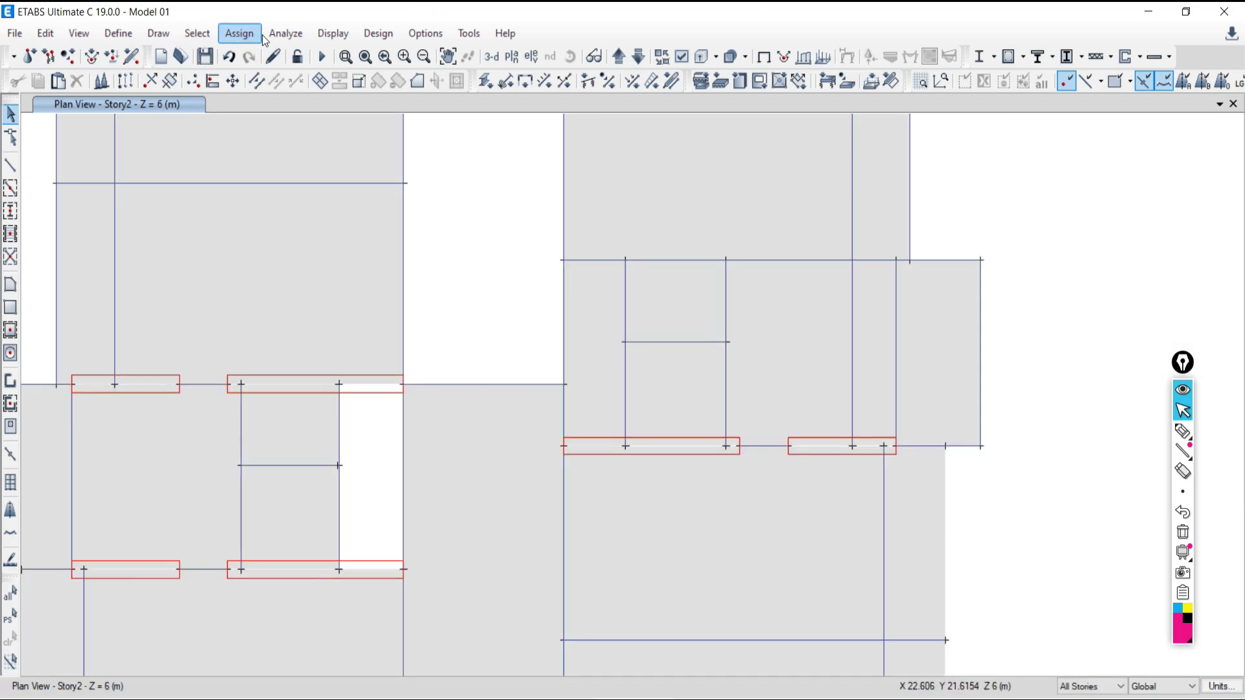
Step: Check the model with all joint, frame, shell and other checks and the trim-or-extend fix enabled, and review the warnings
left_click(285, 33)
left_click(299, 54)
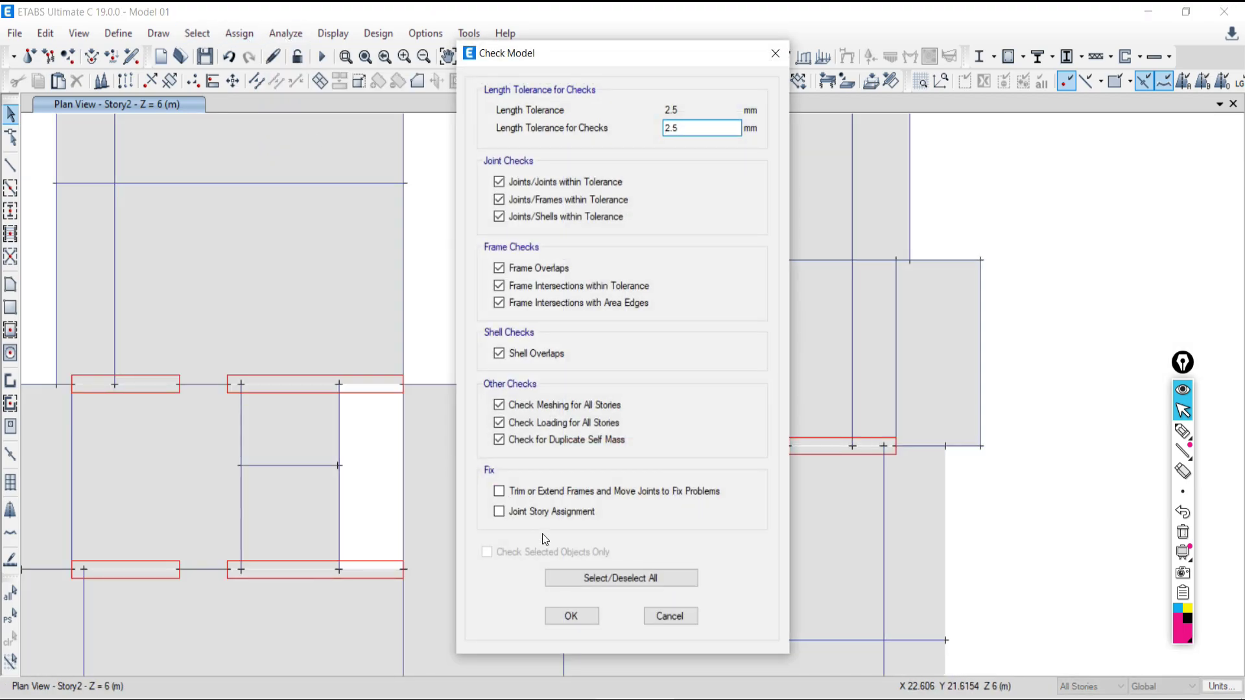
left_click(555, 576)
left_click(555, 577)
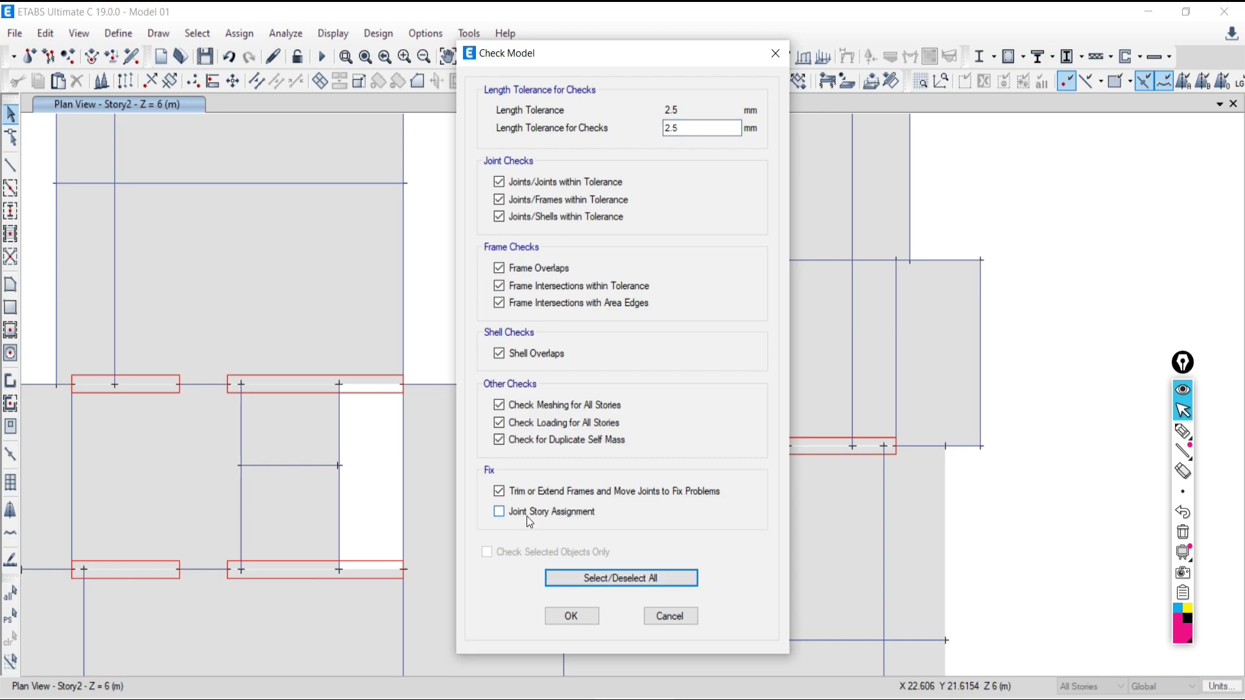
left_click(572, 616)
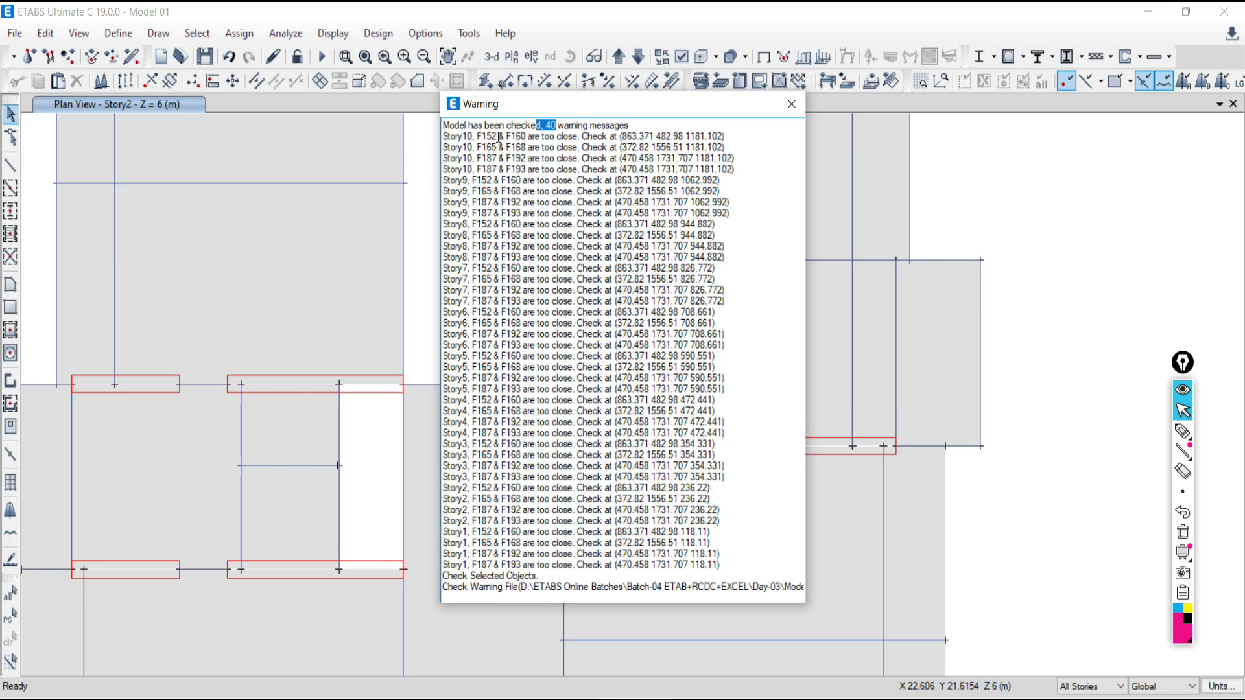
left_click(790, 104)
Step: Select shells F152 and F160 on all stories by label, checking the pair against the Word warning list
left_click(197, 35)
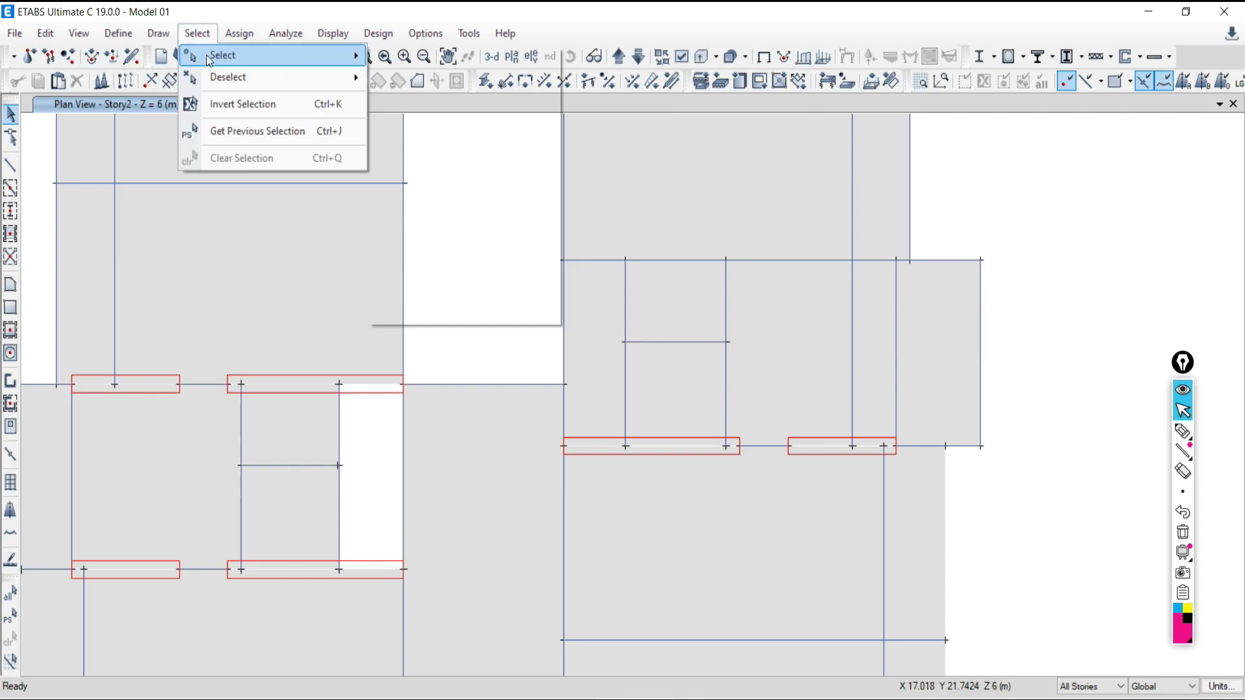
mouse_move(207, 56)
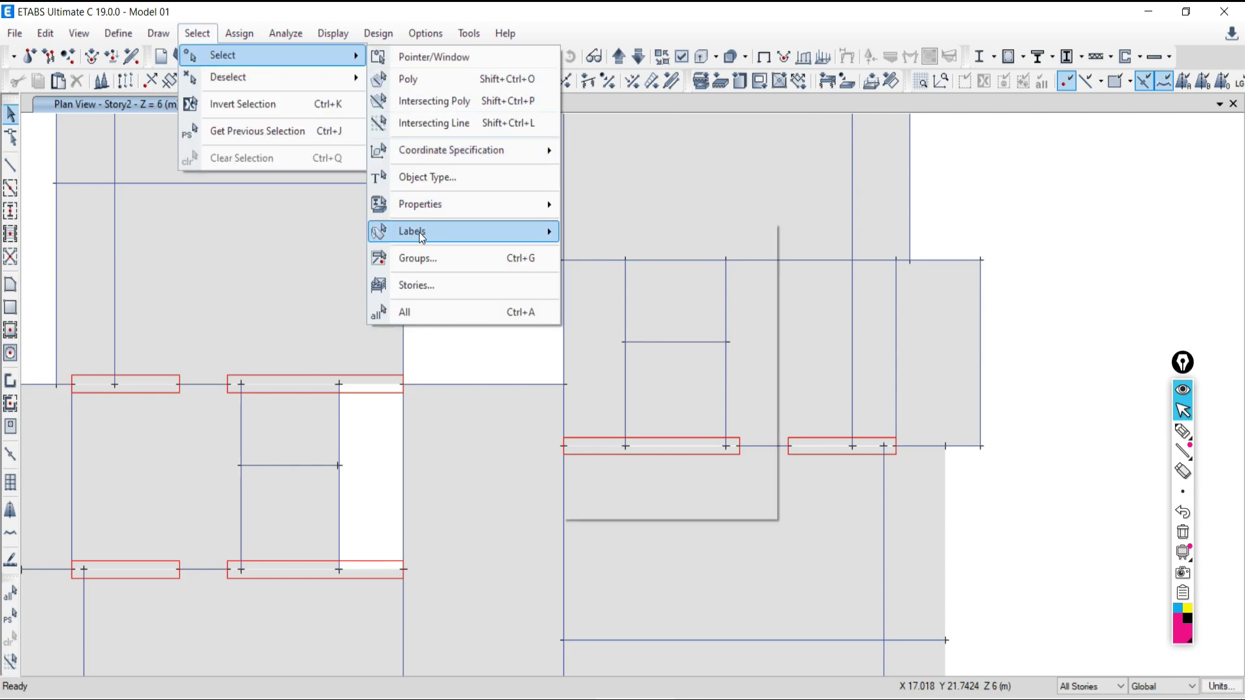
mouse_move(423, 231)
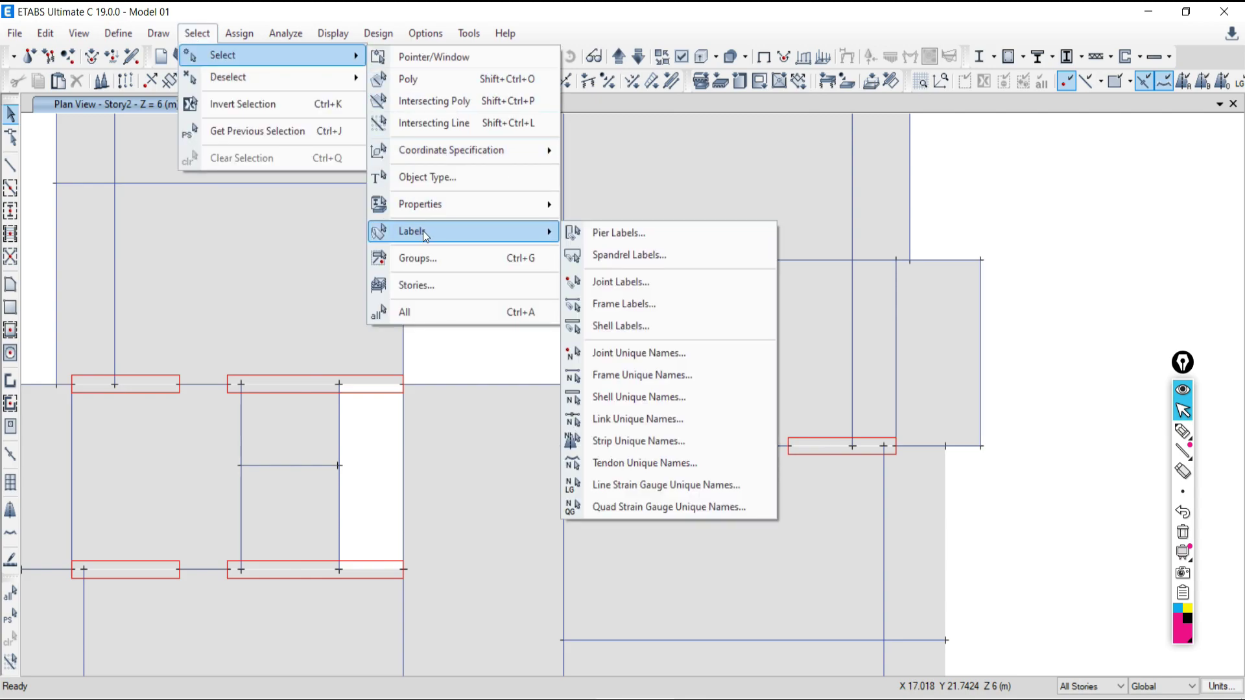
left_click(594, 326)
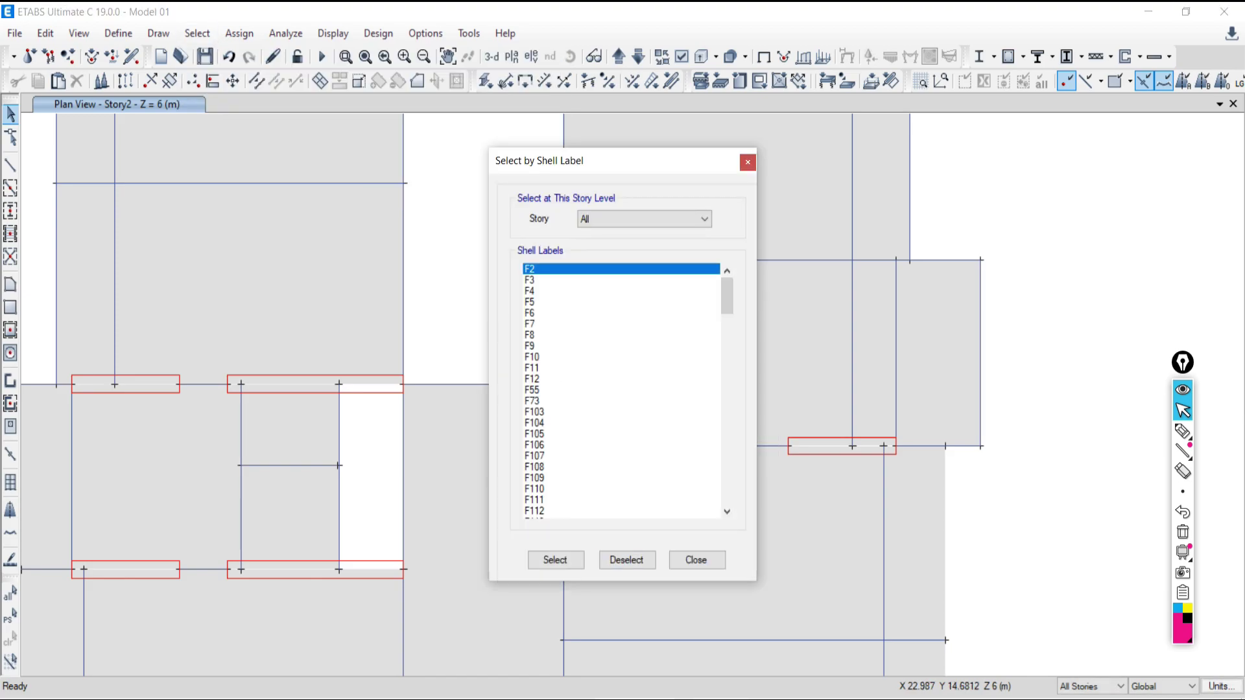
key("alt+Tab")
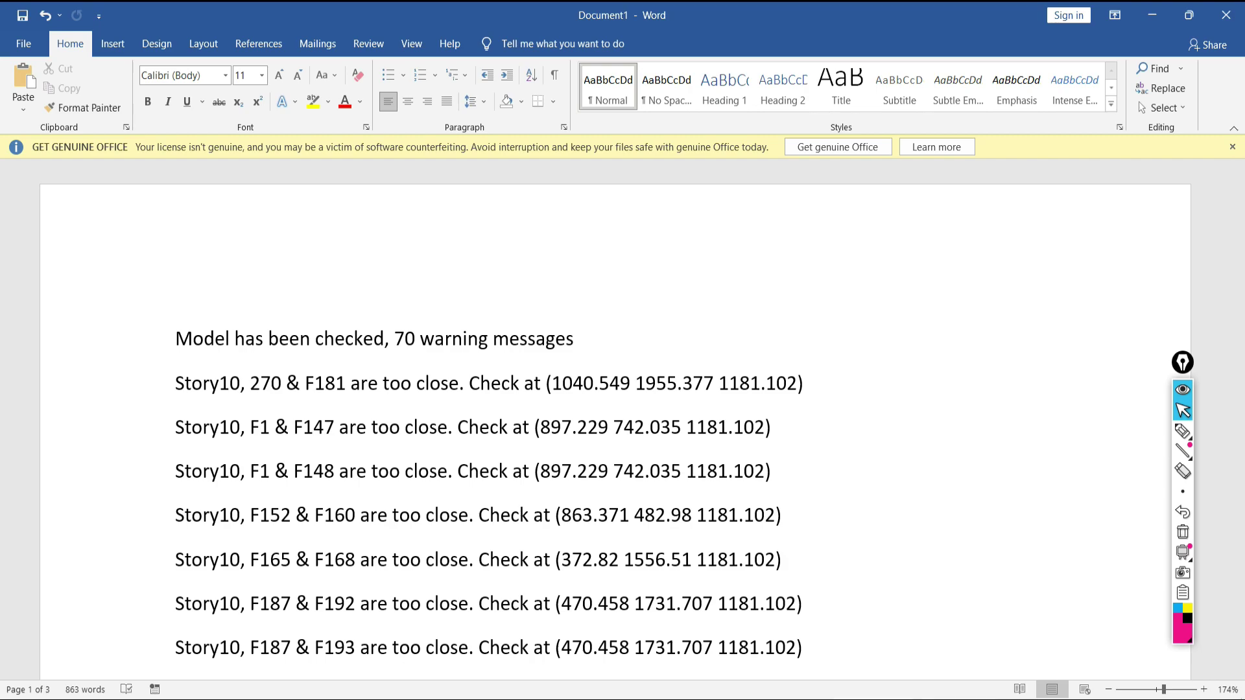
key("alt+Tab")
left_click_drag(731, 292, 727, 372)
left_click(539, 347)
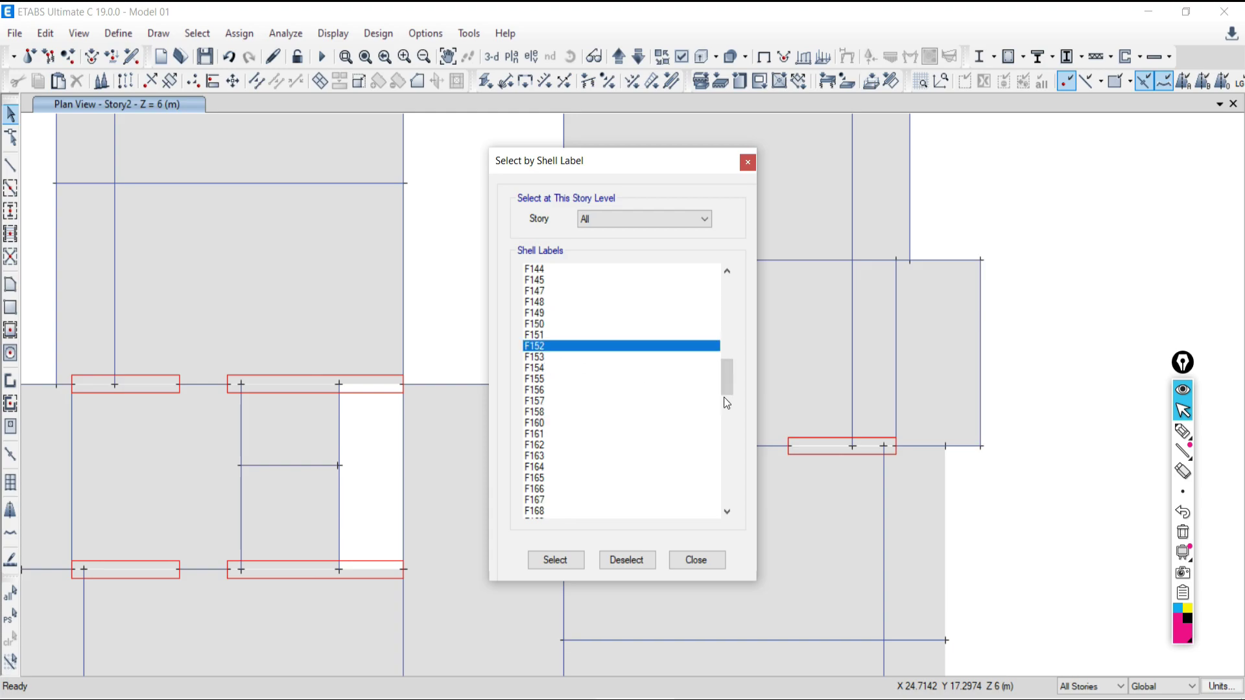
left_click(537, 422, "ctrl")
left_click(555, 559)
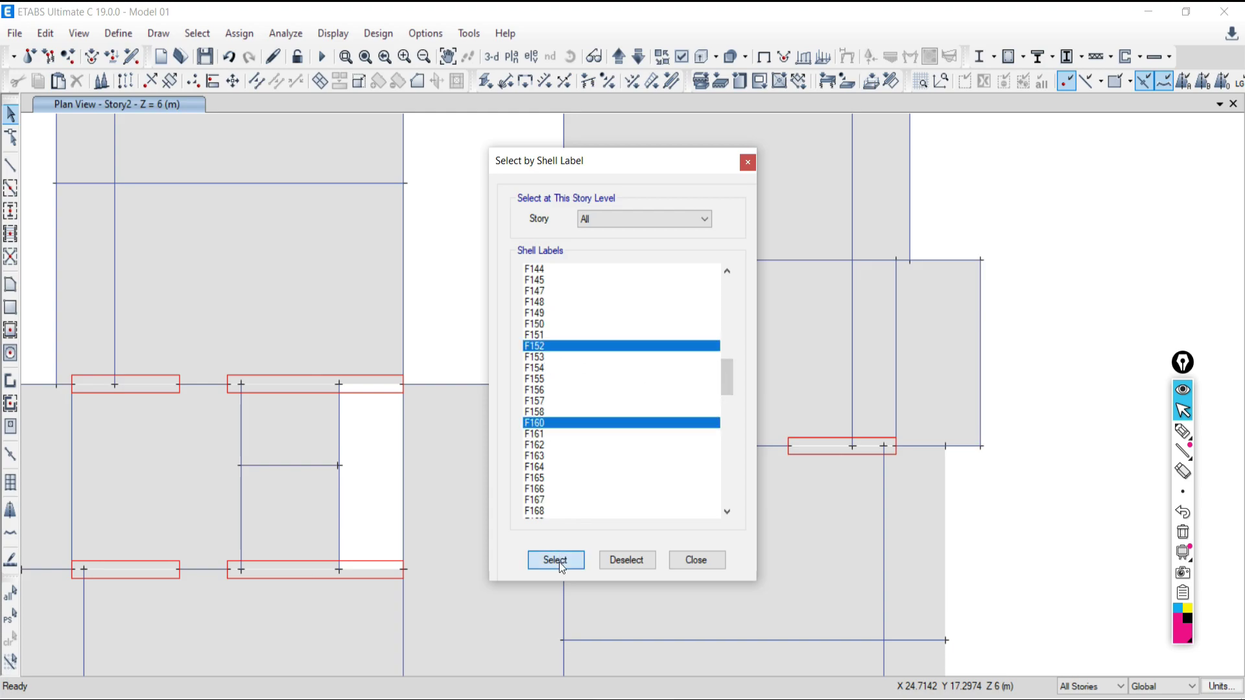
left_click(699, 561)
Step: Locate the two selected slabs in the Story2 plan
scroll(471, 423, "down", 5)
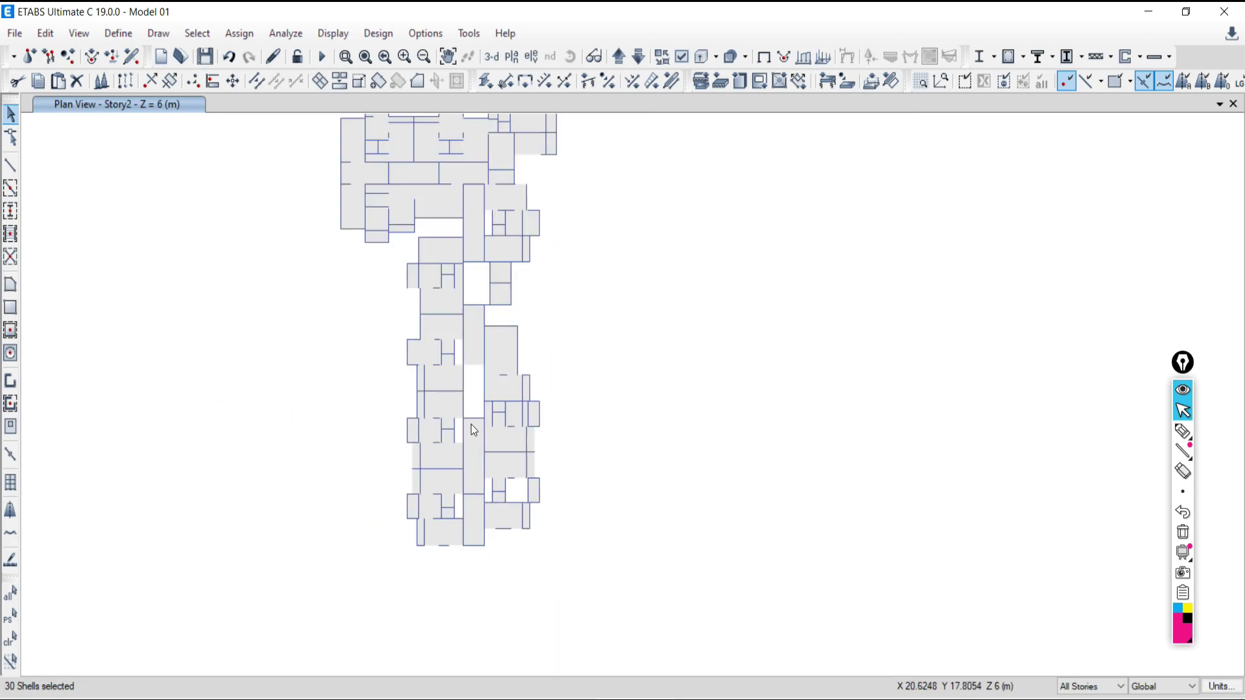
scroll(478, 521, "up", 3)
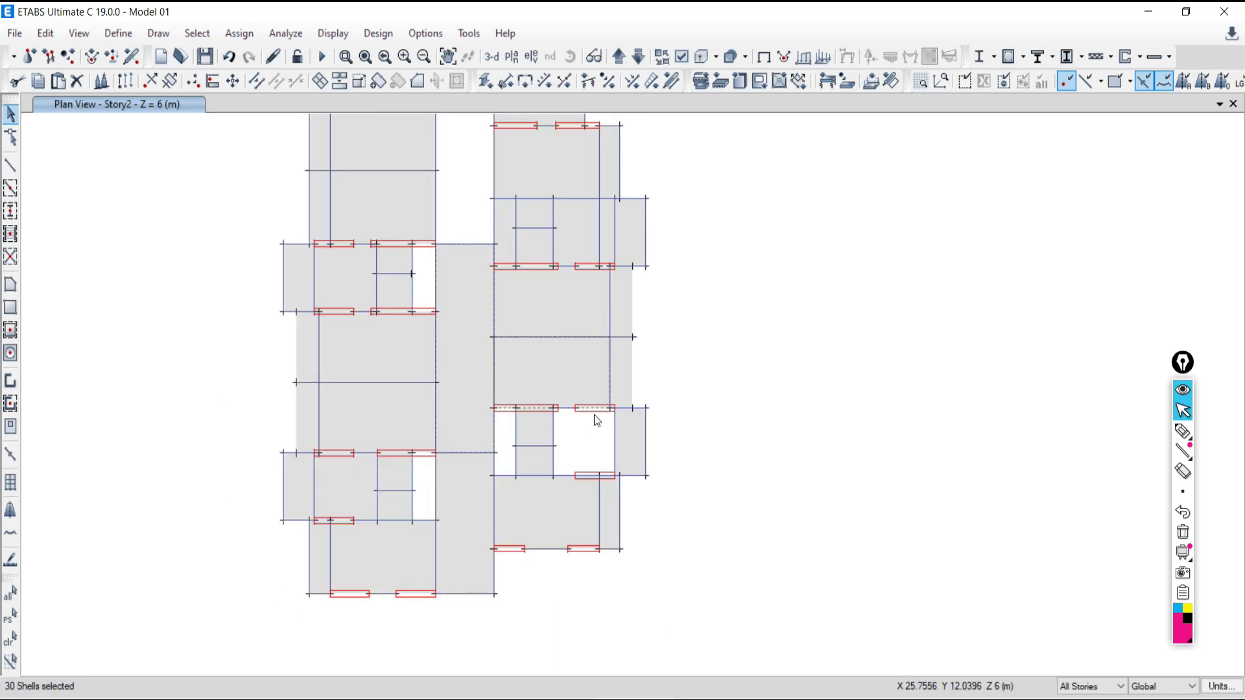
scroll(592, 417, "up", 3)
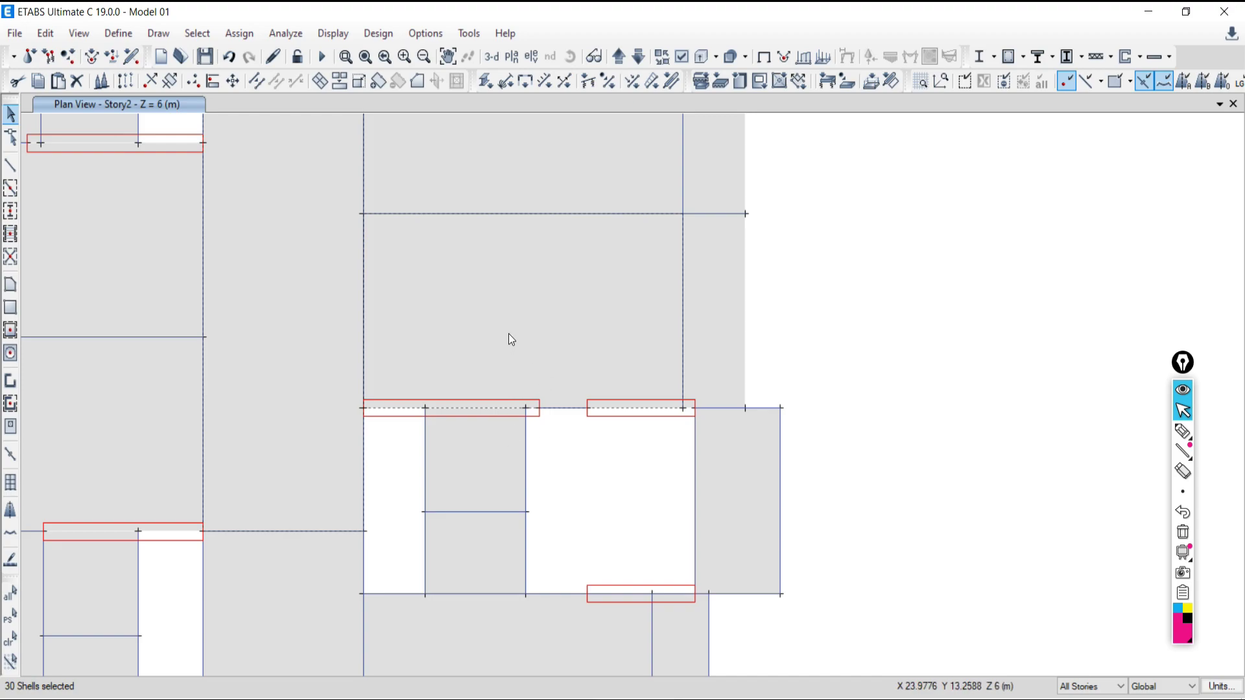
scroll(517, 297, "down", 3)
scroll(509, 237, "up", 3)
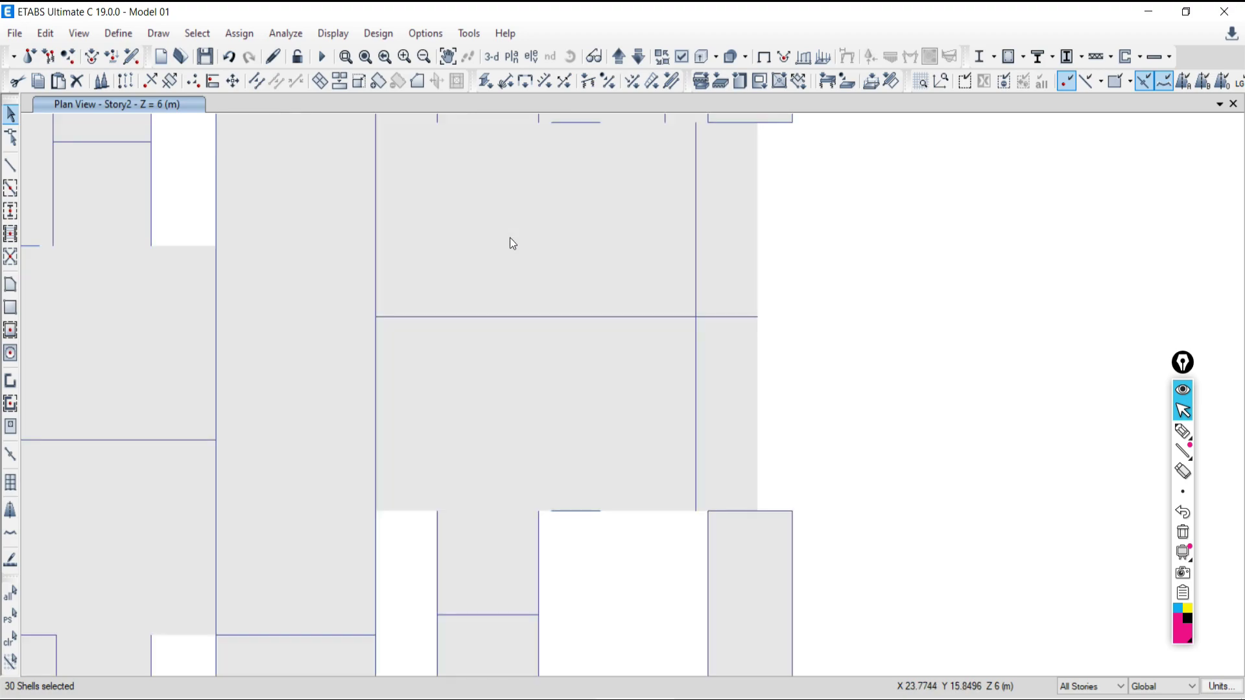
Step: Look up the labels of the slabs on both sides of the shared vertical edge to identify F152 and F160
left_click(520, 283)
left_click(516, 267)
left_click(516, 268)
right_click(513, 251)
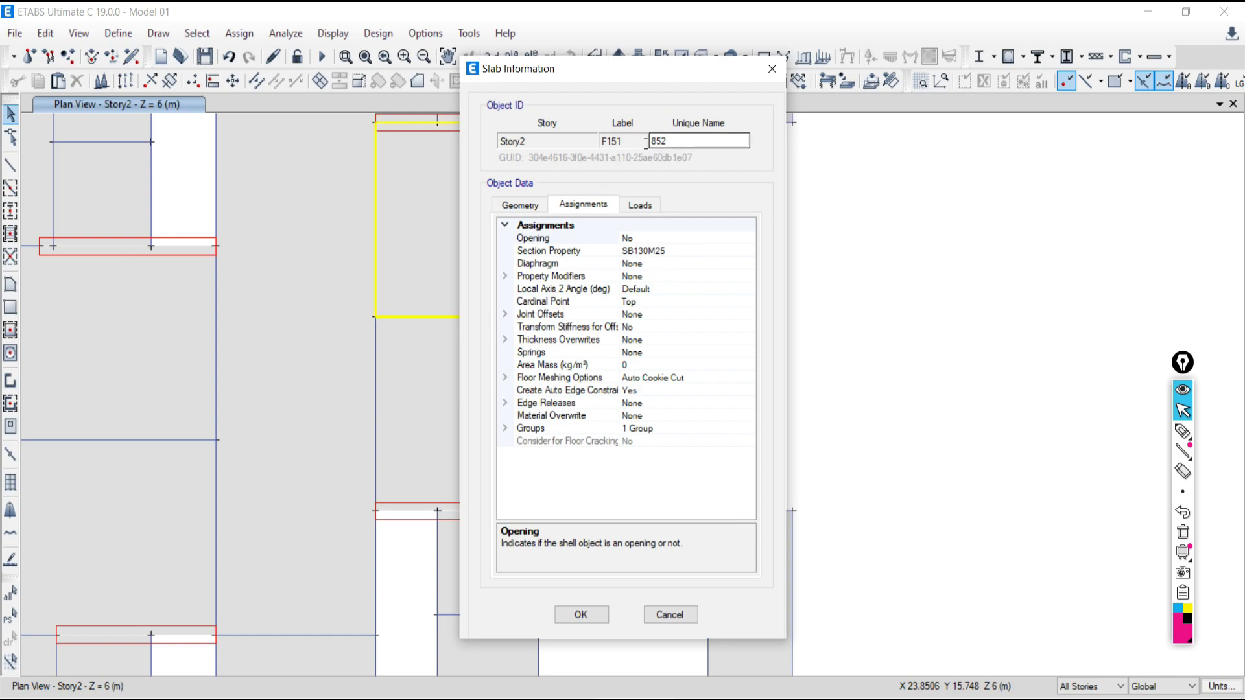
left_click(771, 70)
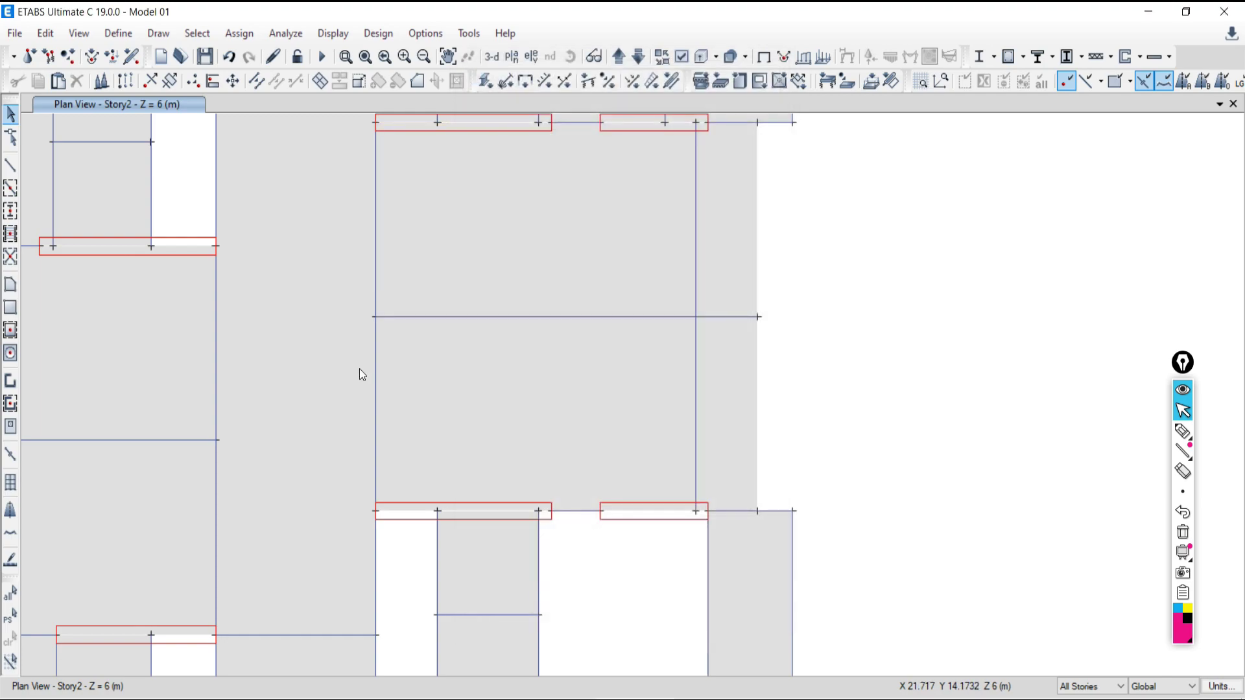
right_click(323, 369)
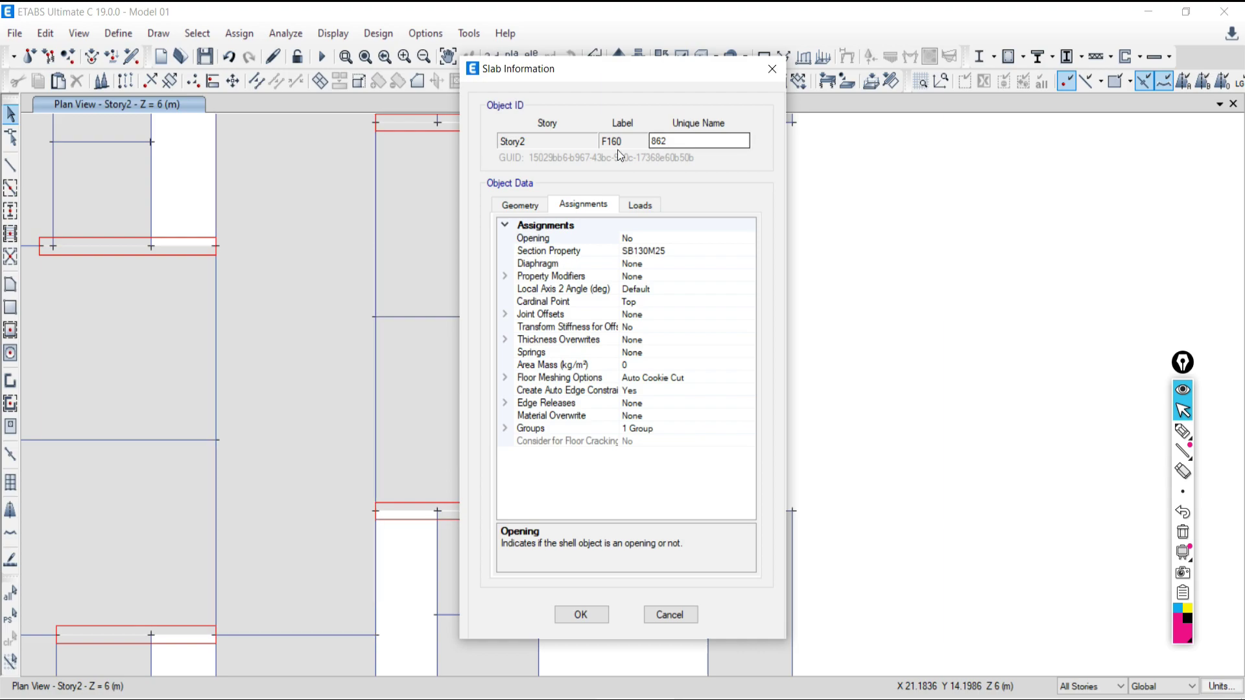
left_click(680, 614)
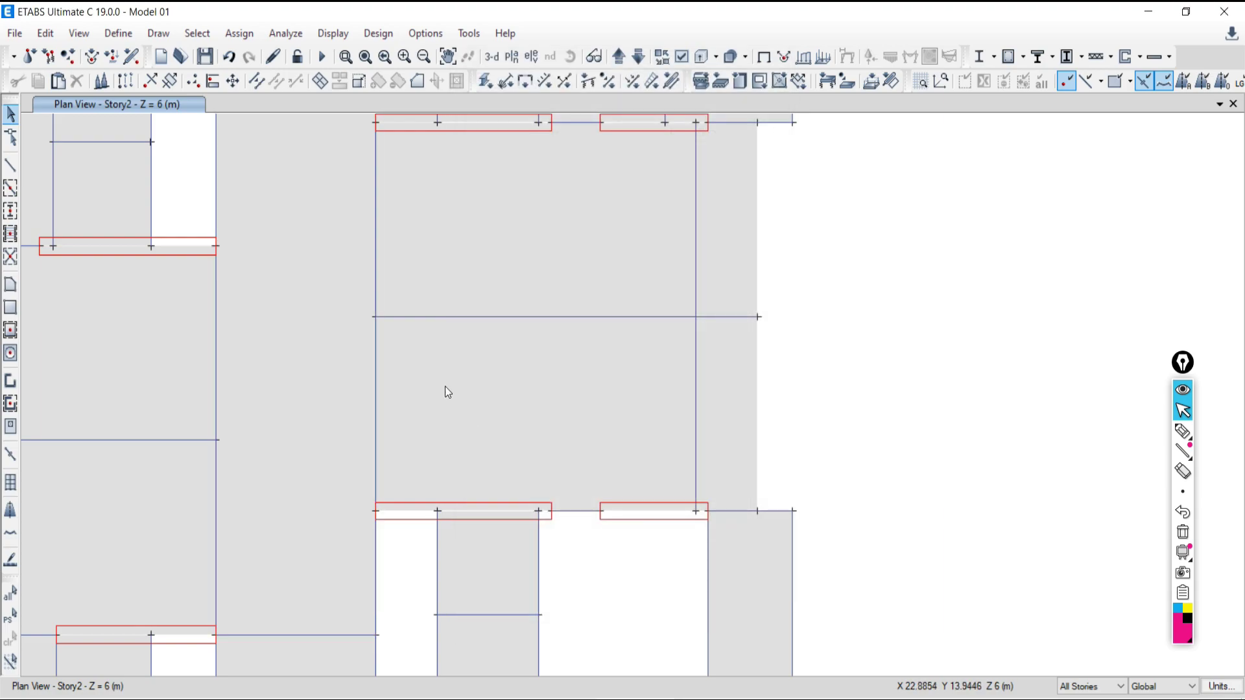
right_click(445, 386)
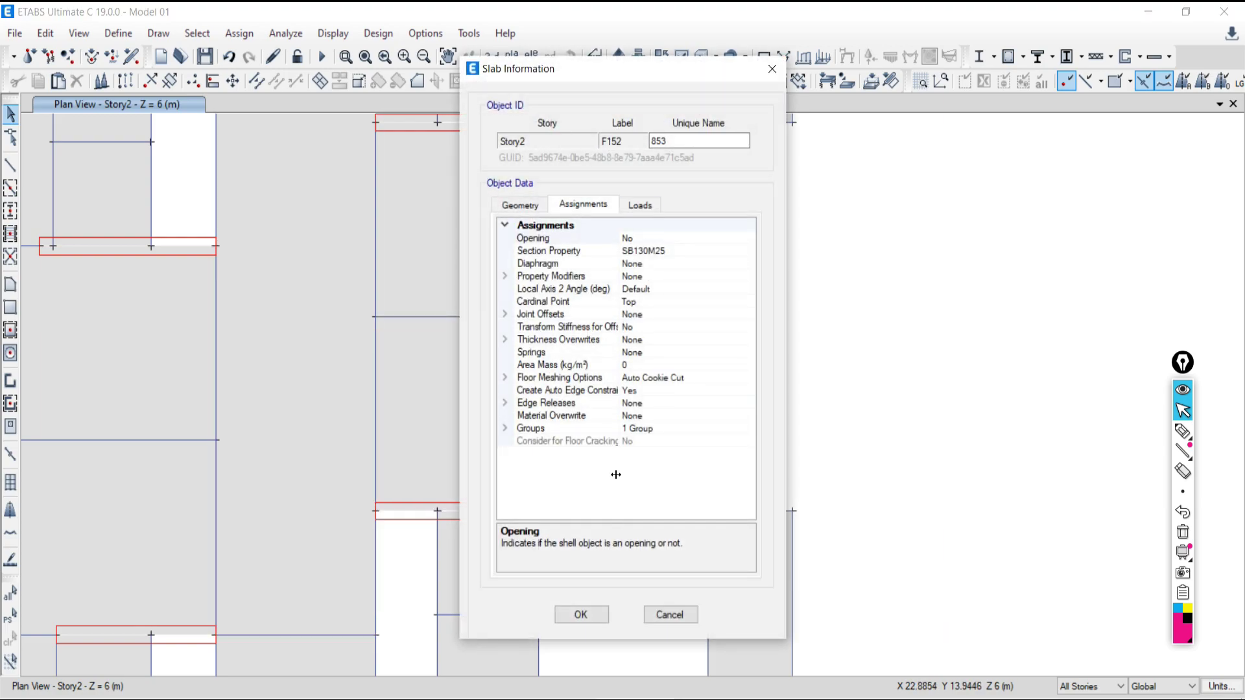
left_click(656, 614)
Step: Mark the shared edge between slabs F152 and F160, clear the marking and inspect the edge's lower end closely
left_click(1182, 432)
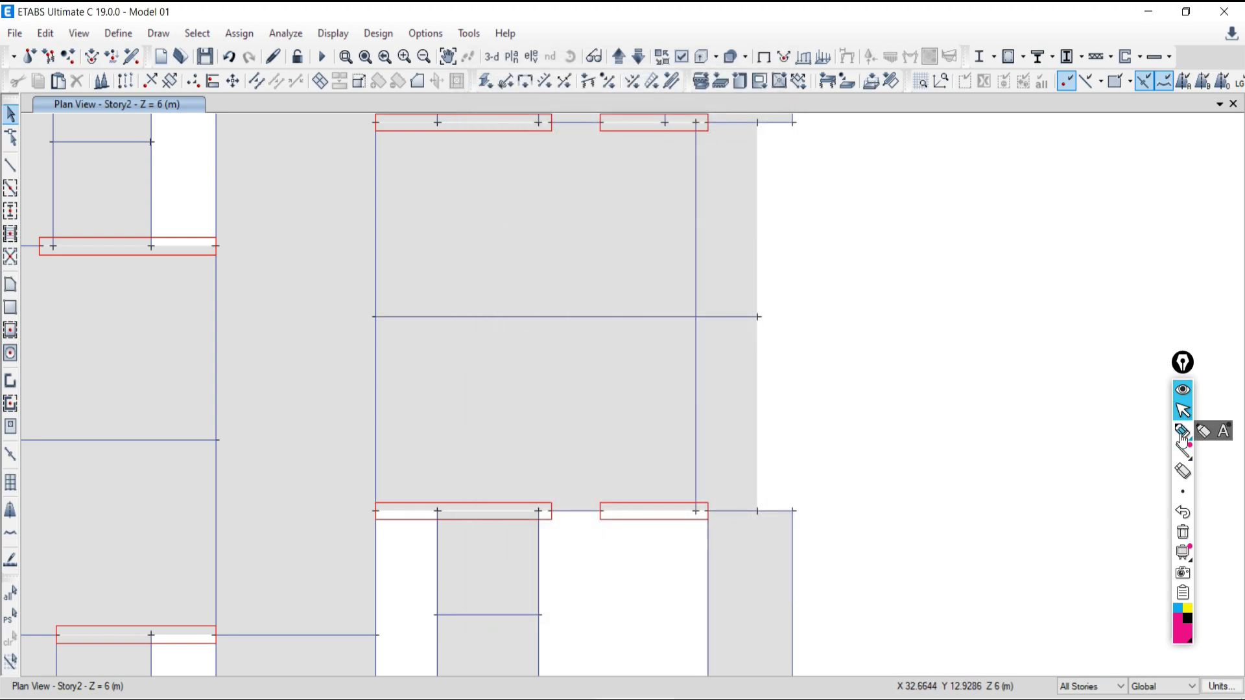
left_click_drag(376, 318, 377, 349)
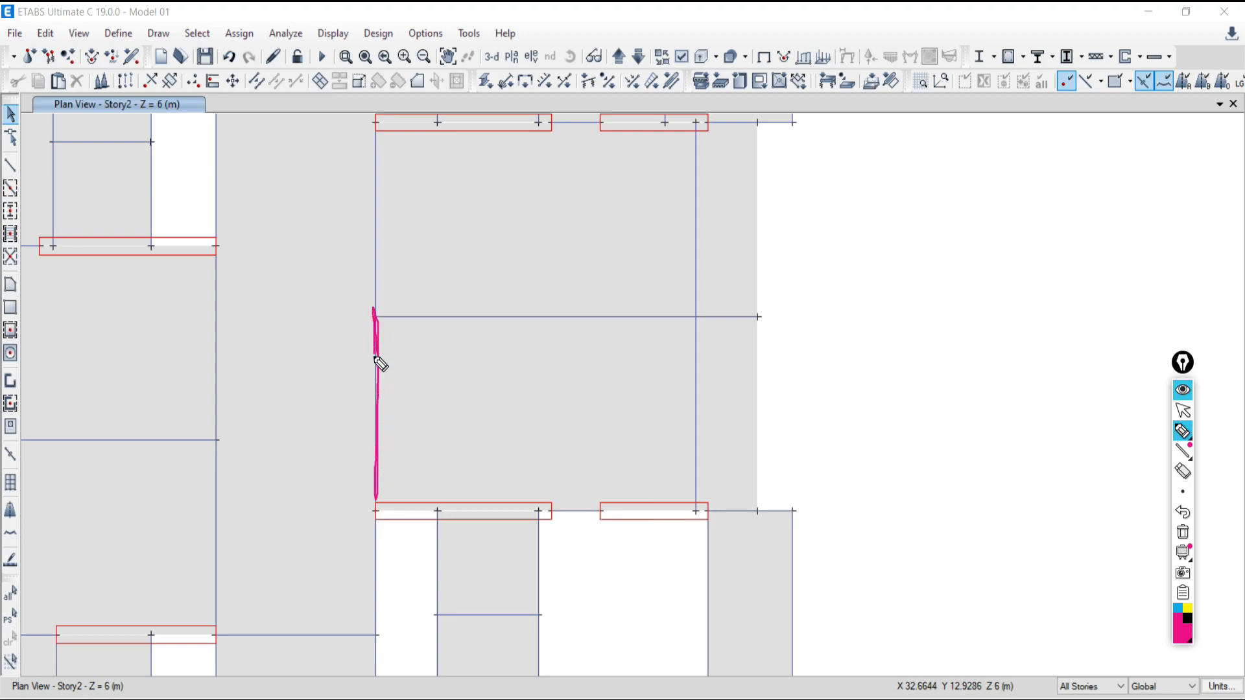
left_click(1181, 536)
left_click(1182, 410)
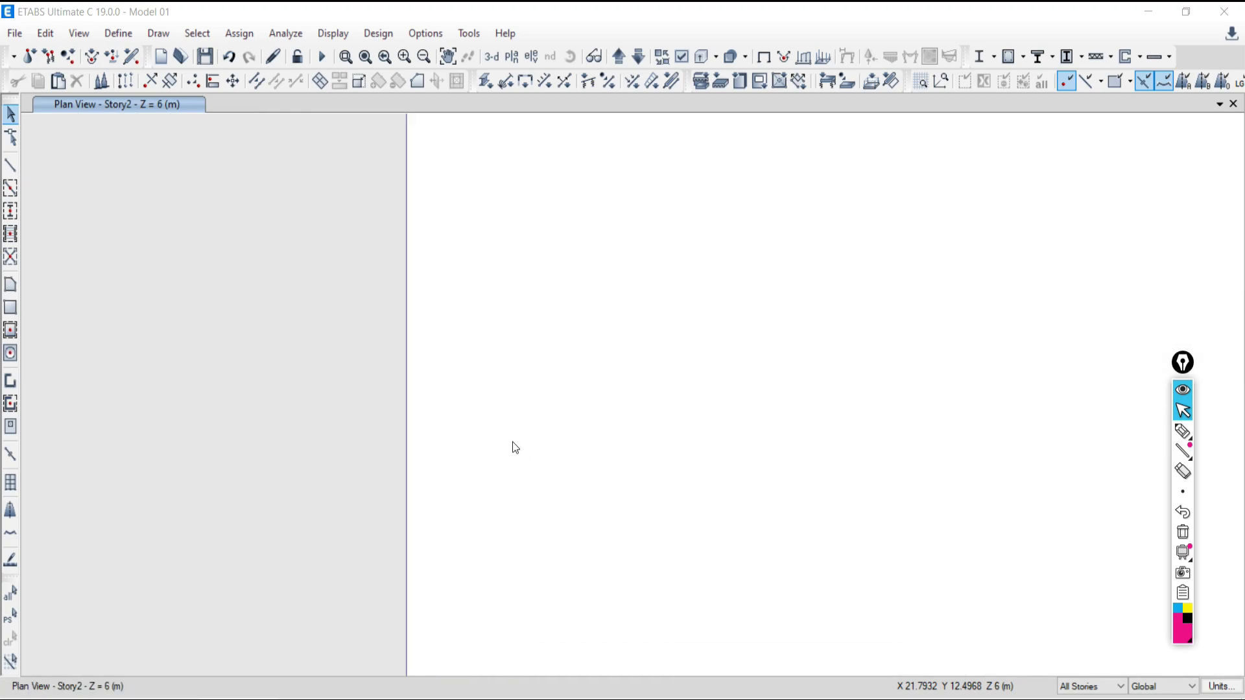
middle_click_drag(486, 302, 475, 461)
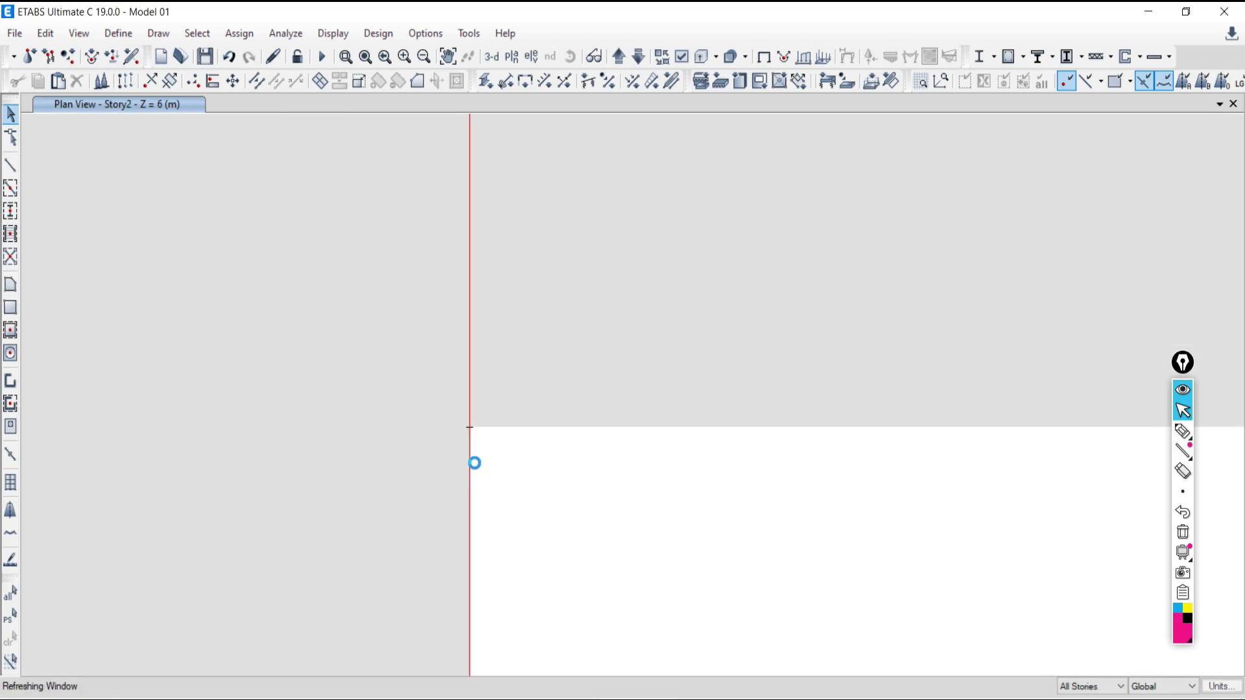
scroll(476, 461, "down", 5)
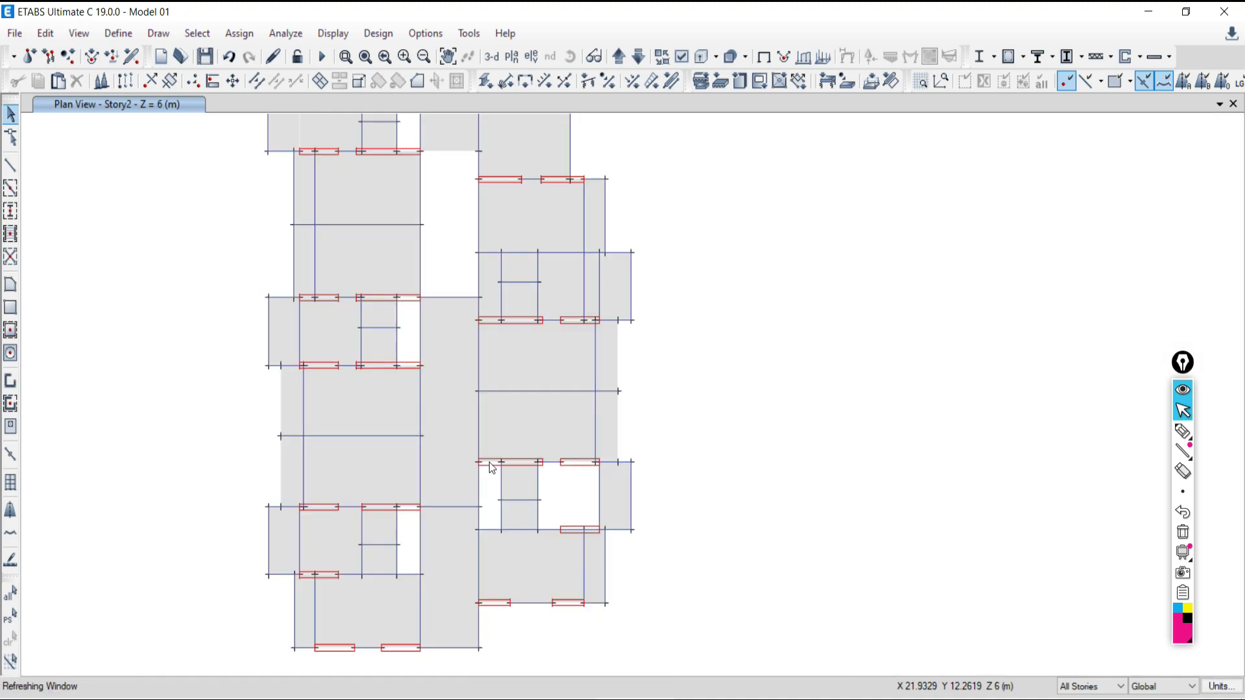
left_click(479, 359)
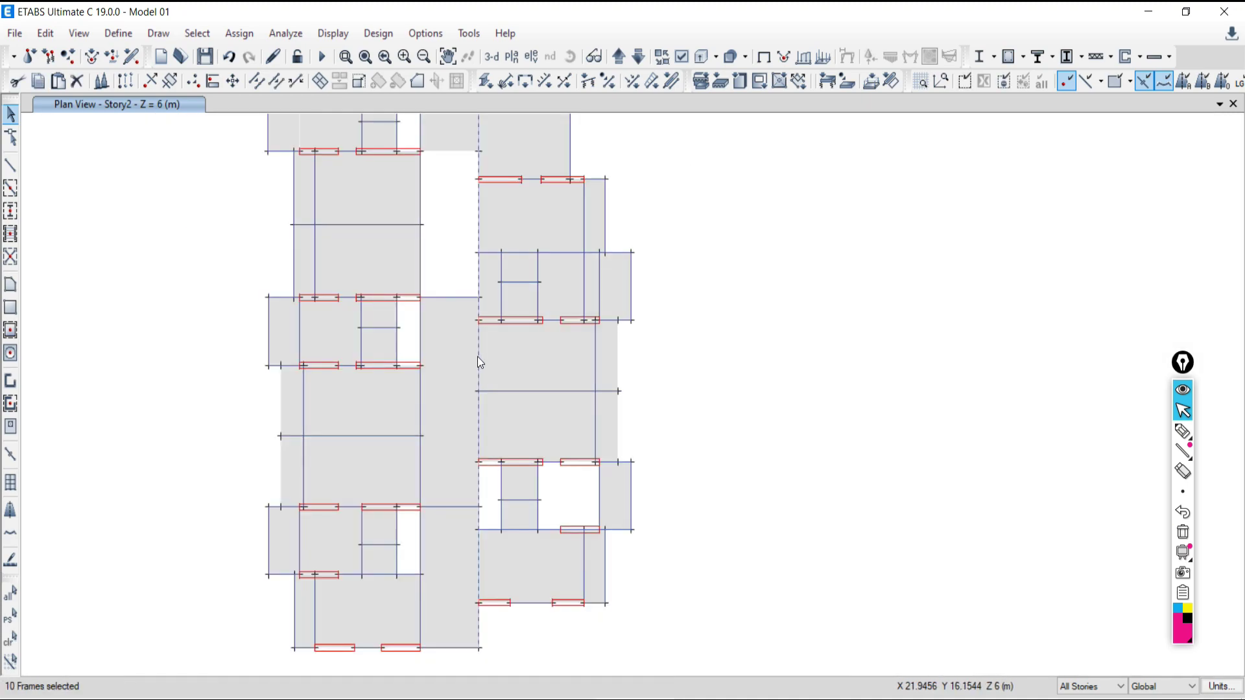
scroll(479, 362, "down", 2)
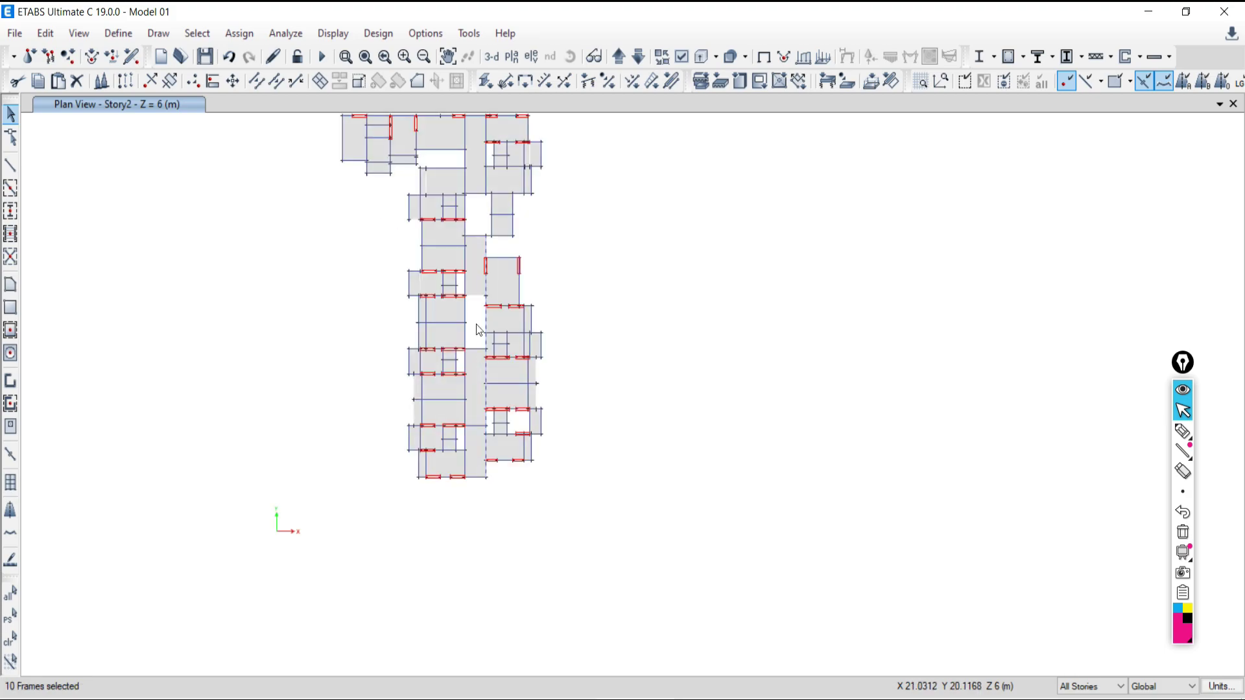
scroll(481, 235, "up", 3)
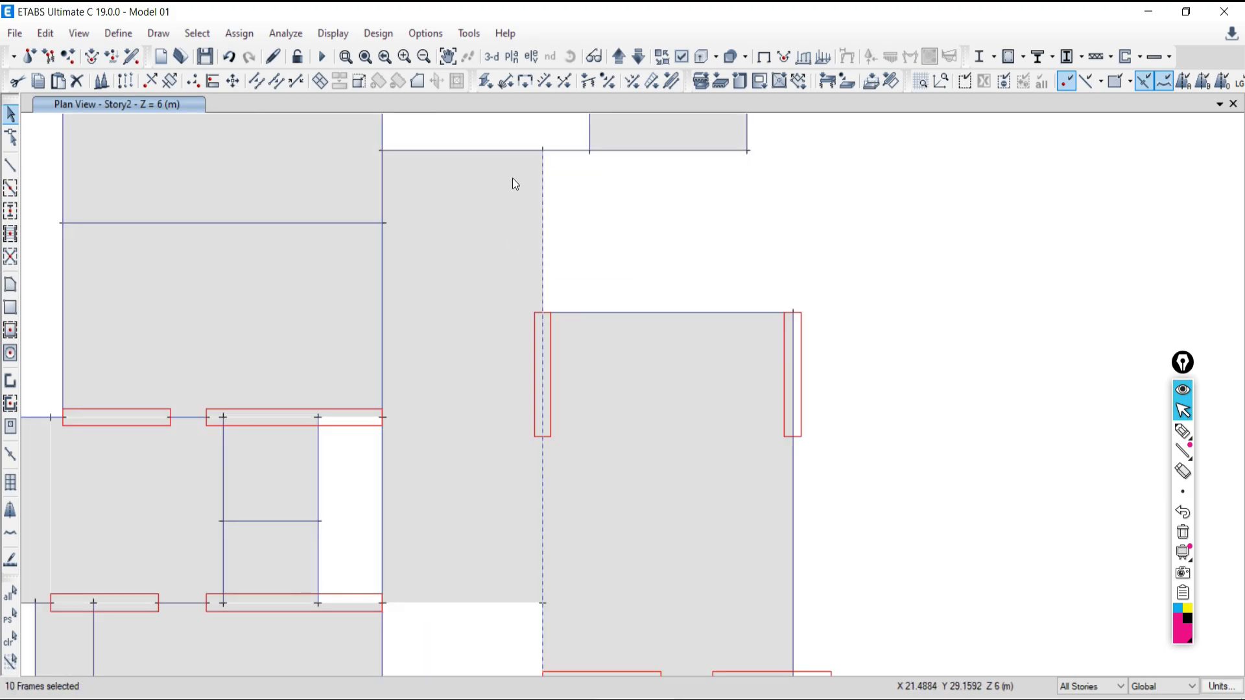
left_click_drag(516, 130, 546, 521)
scroll(564, 503, "down", 3)
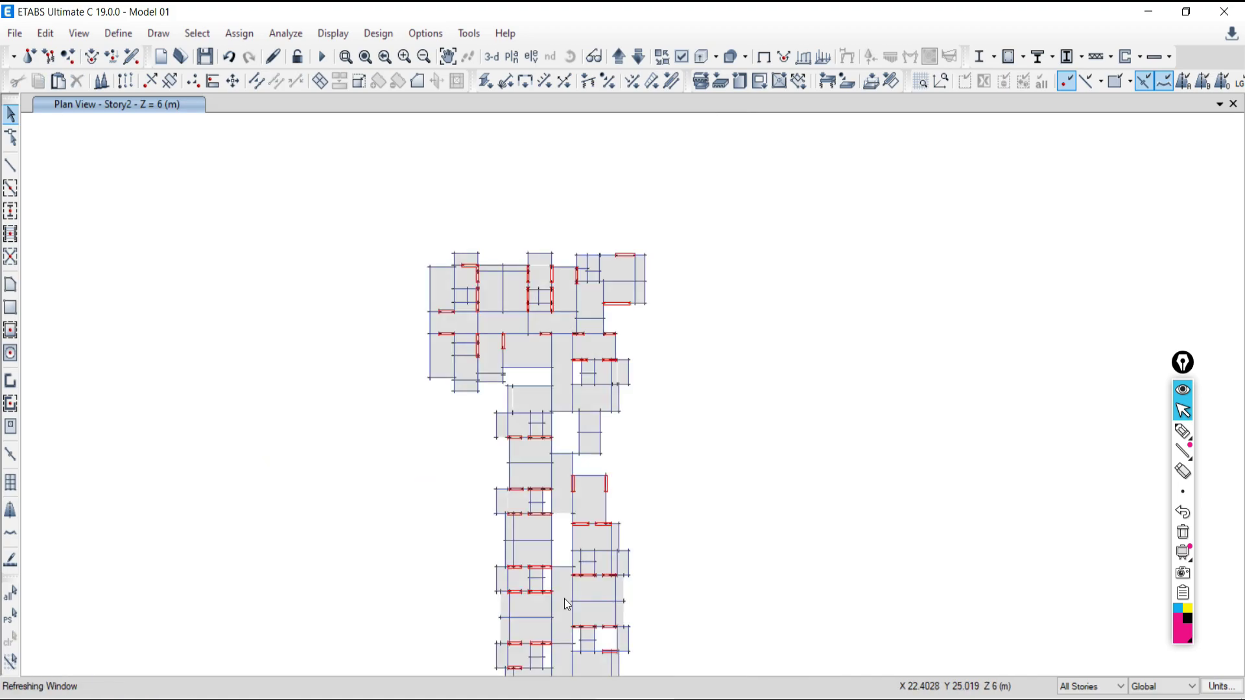
scroll(564, 467, "up", 5)
left_click(552, 368)
middle_click_drag(548, 428, 559, 541)
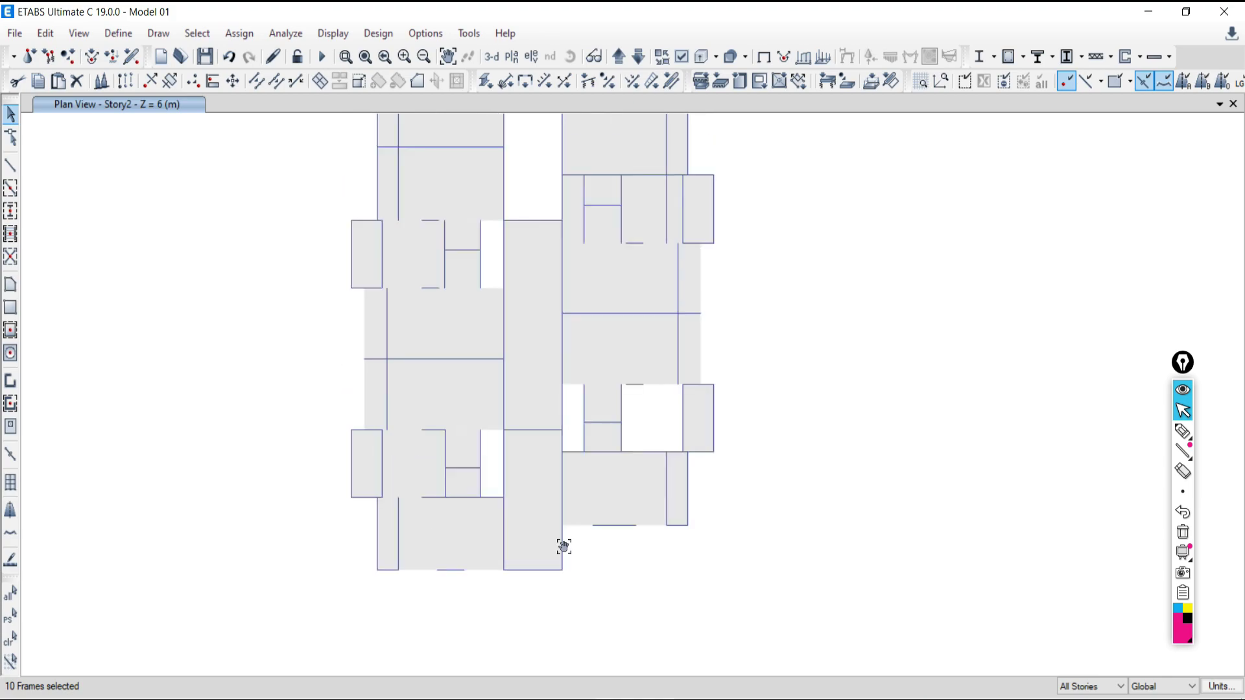
scroll(555, 402, "down", 3)
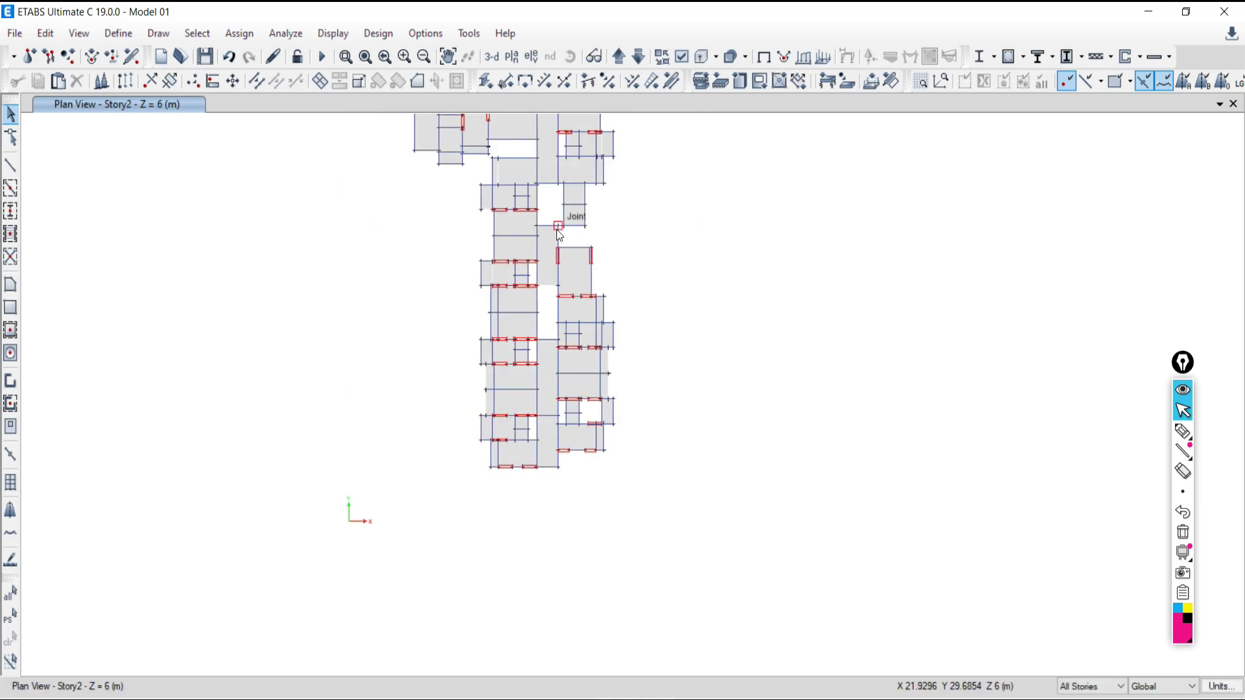
Step: Window-select the long vertical beam line along the corridor's right edge, together with the joints lying on it
left_click_drag(556, 448, 560, 508)
scroll(548, 383, "up", 5)
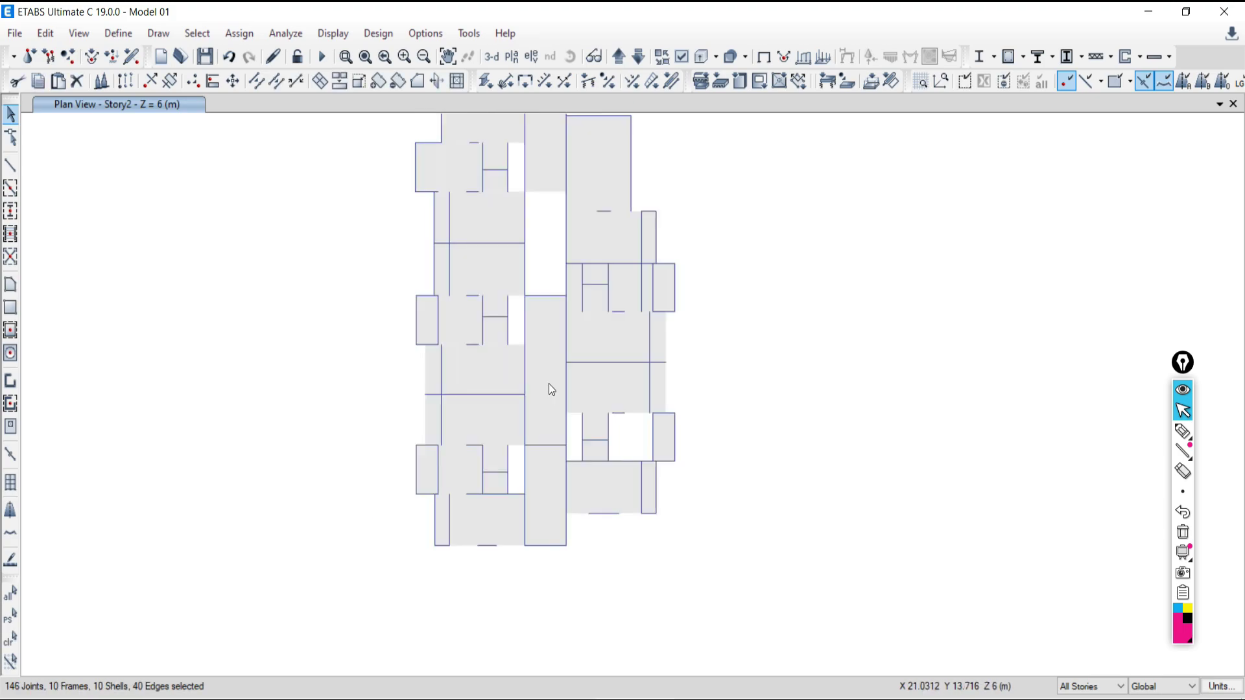
scroll(618, 285, "down", 4)
scroll(614, 363, "up", 2)
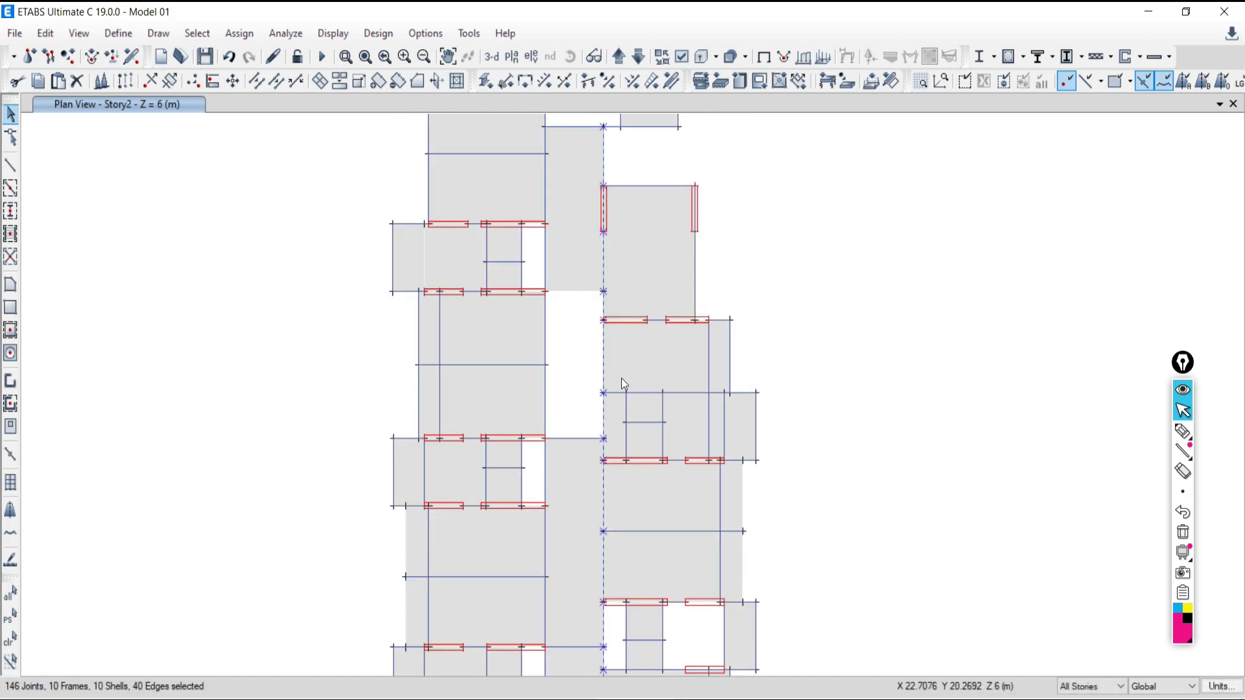
scroll(607, 305, "up", 3)
scroll(608, 312, "down", 3)
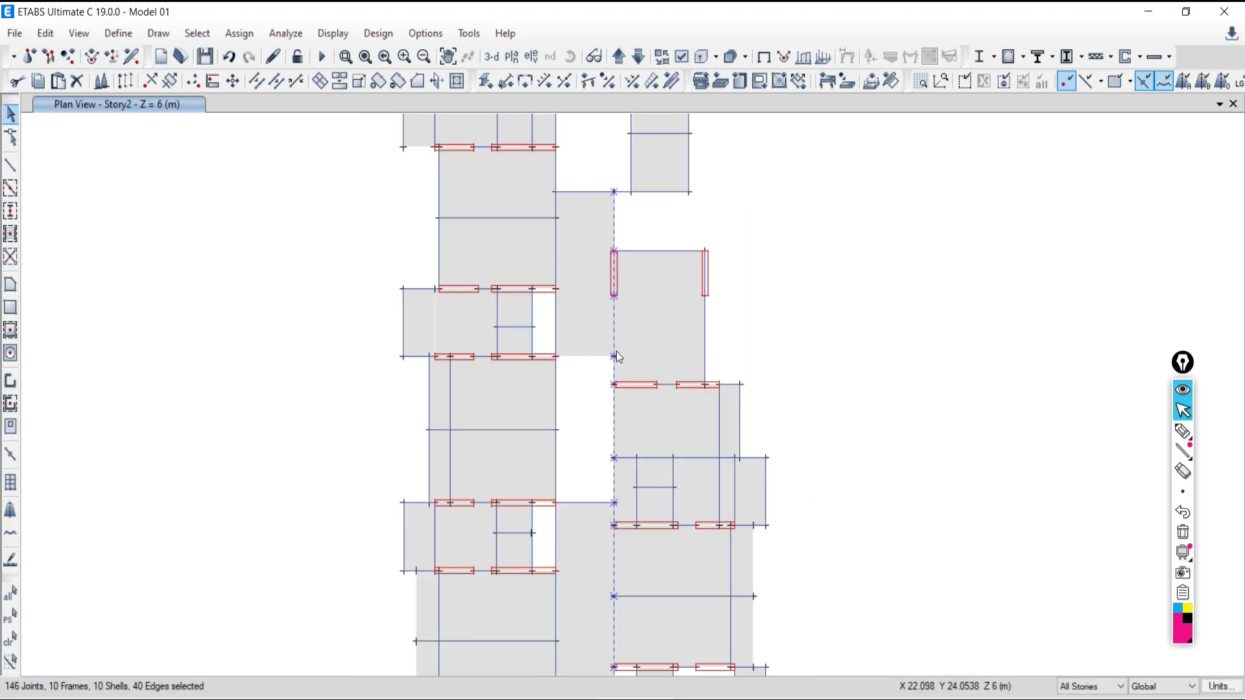
scroll(614, 512, "up", 3)
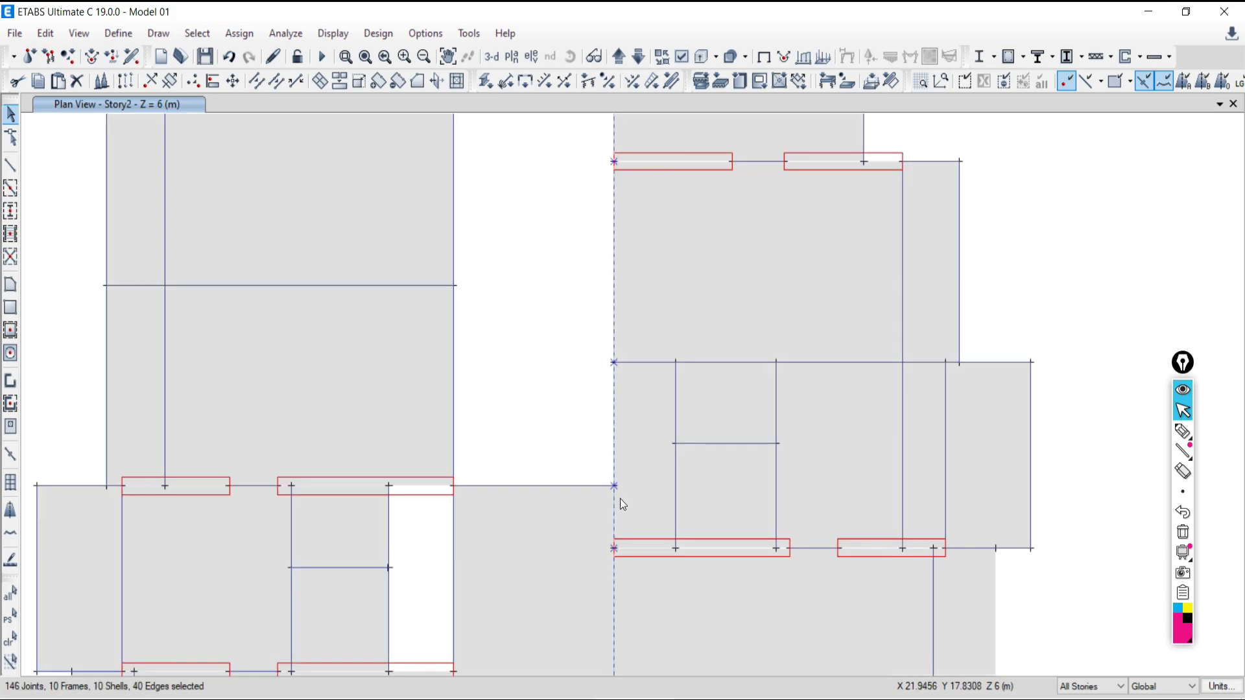
scroll(614, 495, "up", 2)
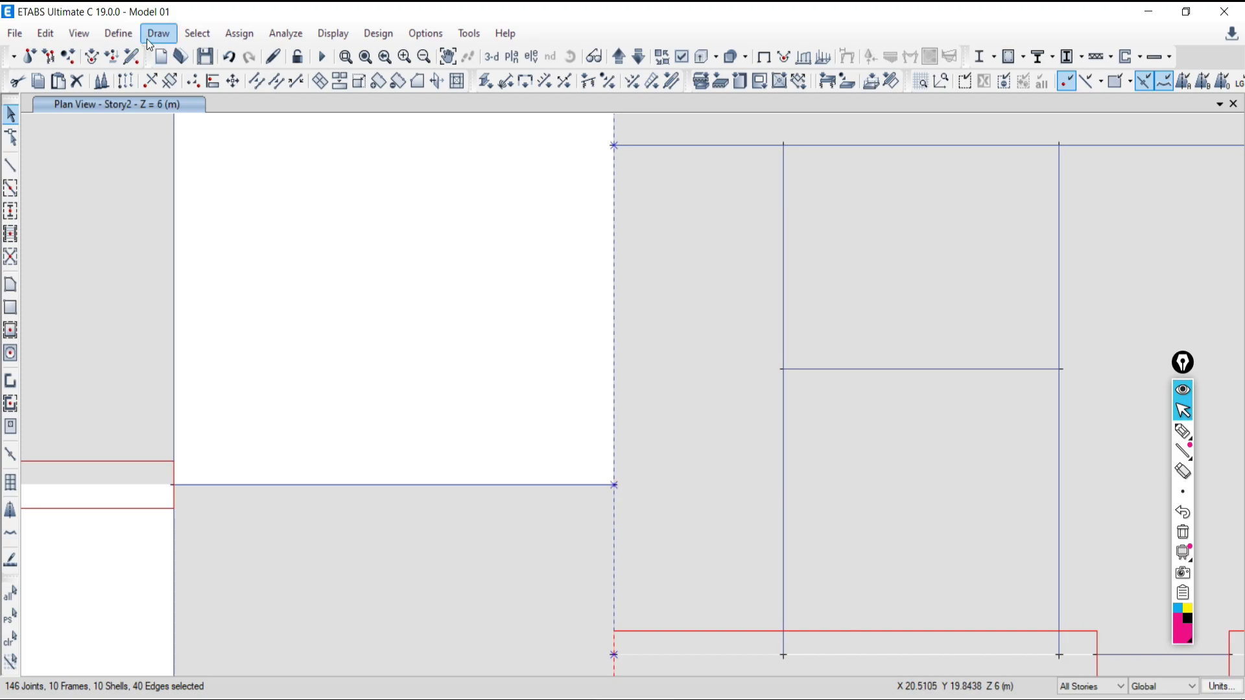
Step: Align the selected joints to the X-ordinate 21.929 m
left_click(45, 33)
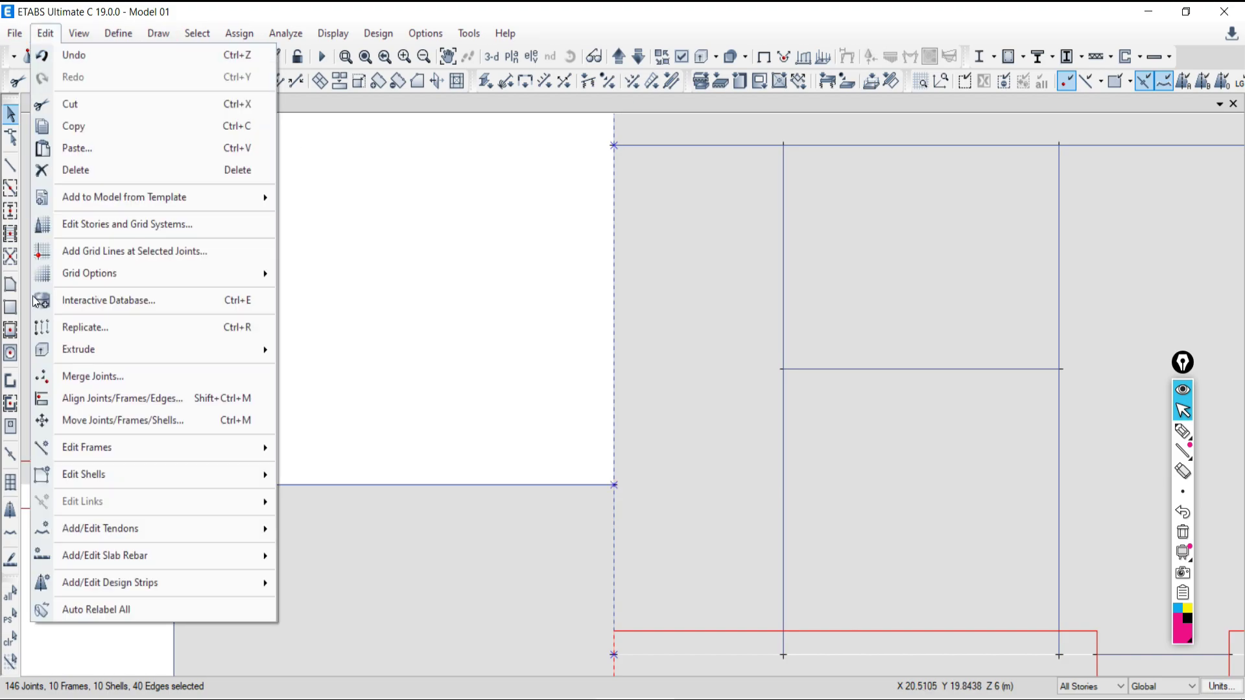
left_click(84, 396)
right_click(84, 395)
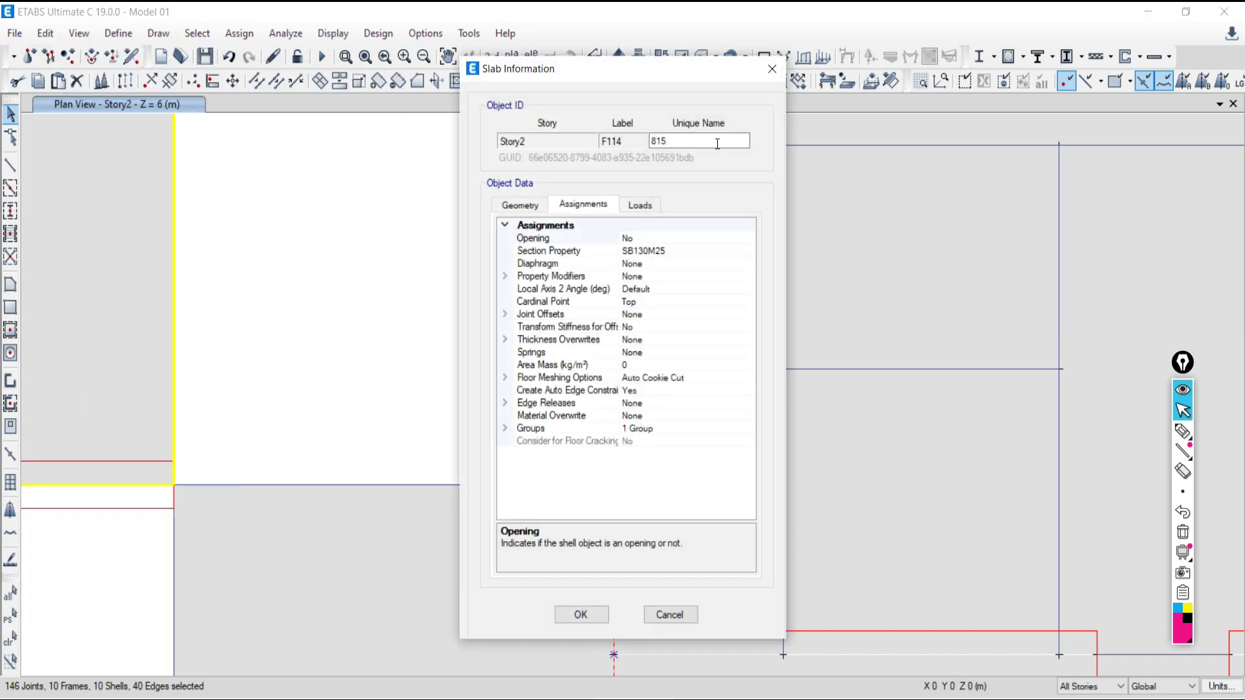
left_click(770, 68)
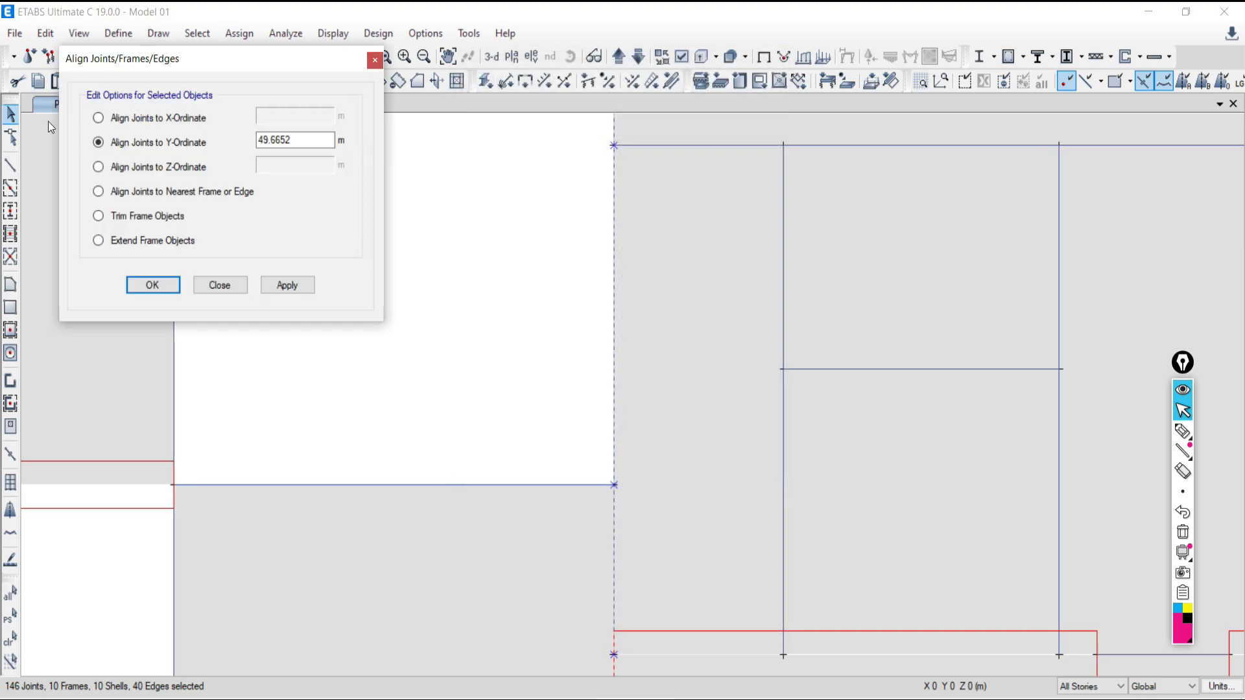
left_click(106, 119)
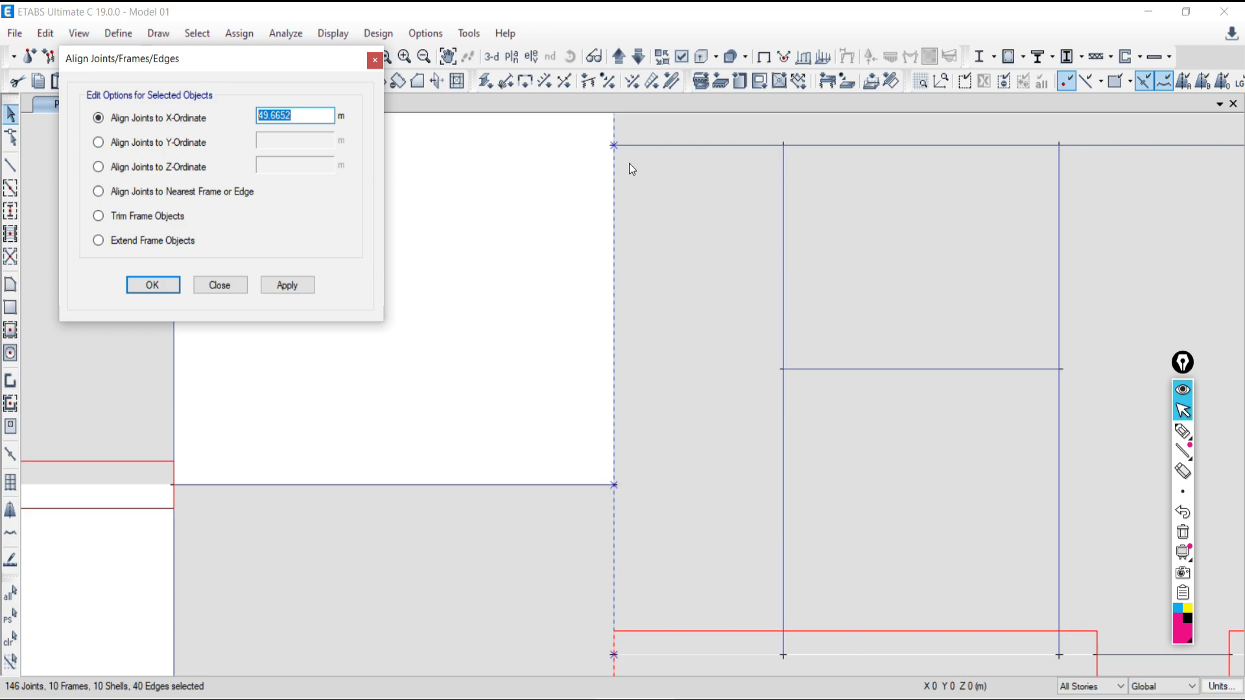
left_click(550, 205)
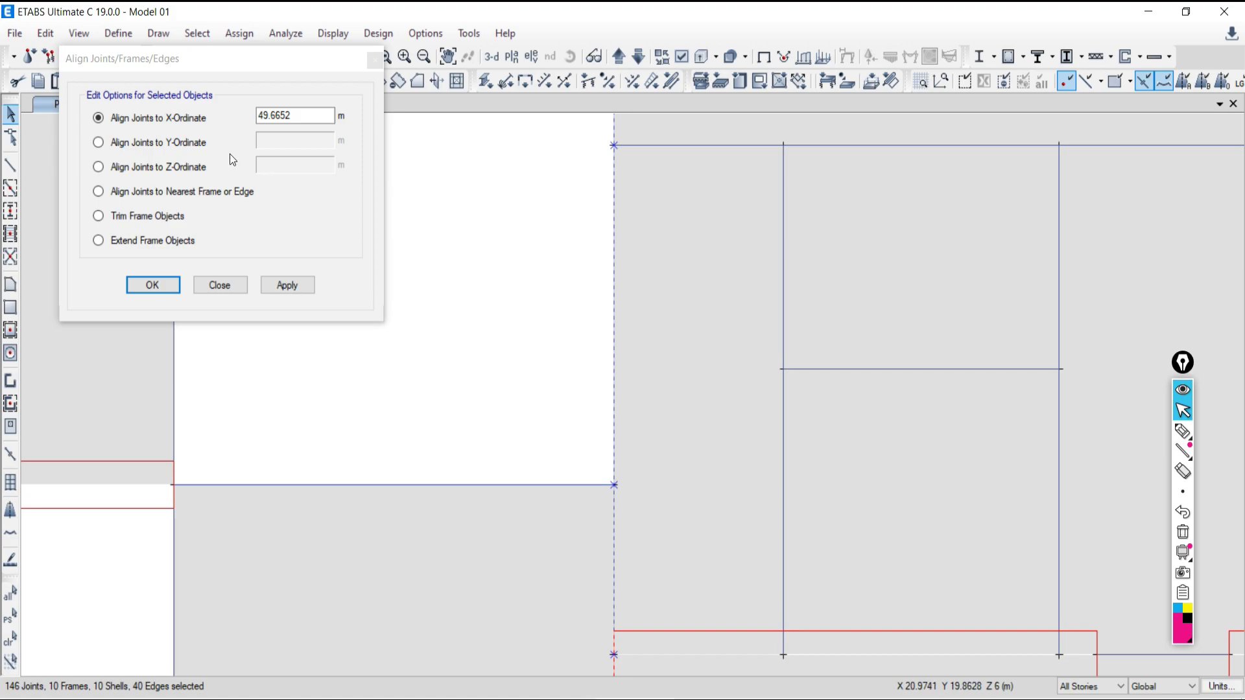
left_click(285, 120)
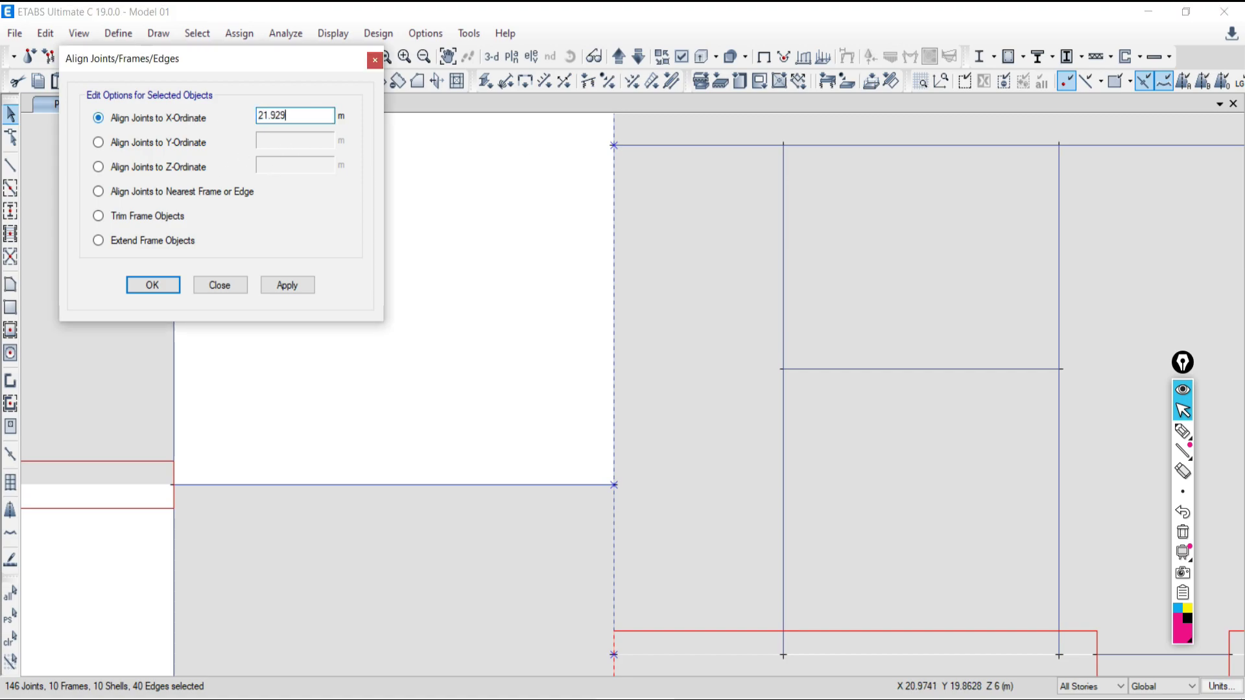
left_click(280, 286)
left_click(219, 286)
Step: Run the model check to list the remaining geometry warnings
scroll(546, 455, "down", 5)
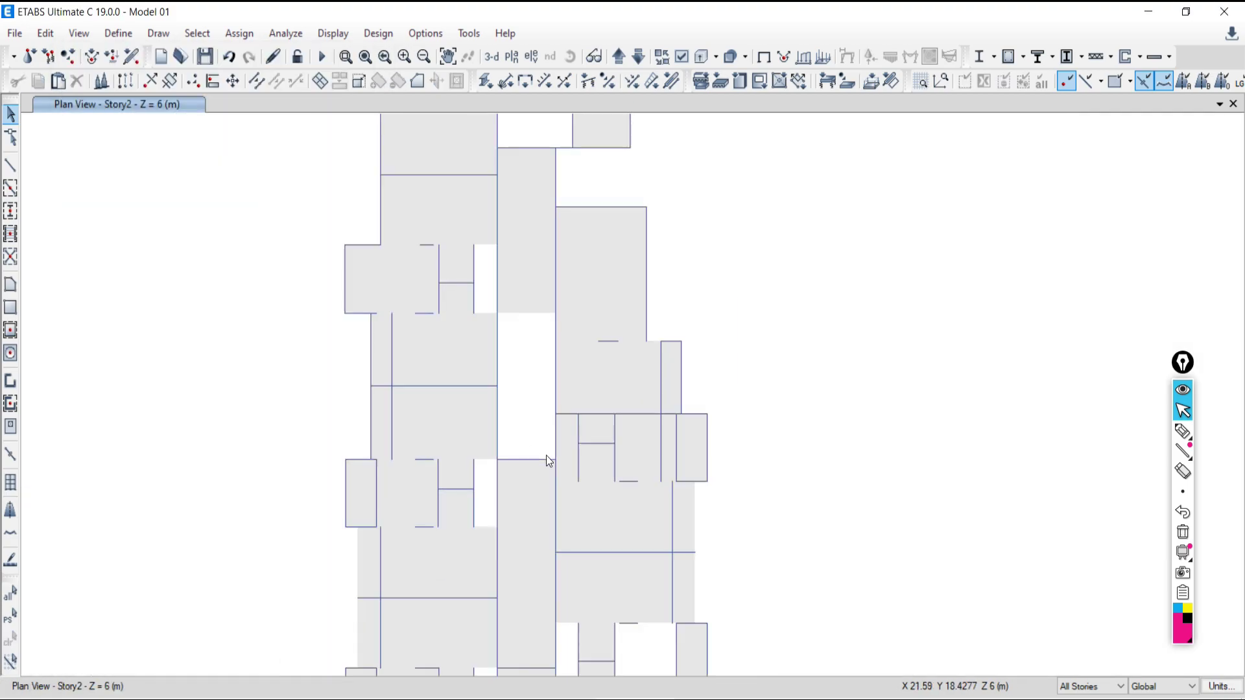
middle_click_drag(586, 556, 594, 403)
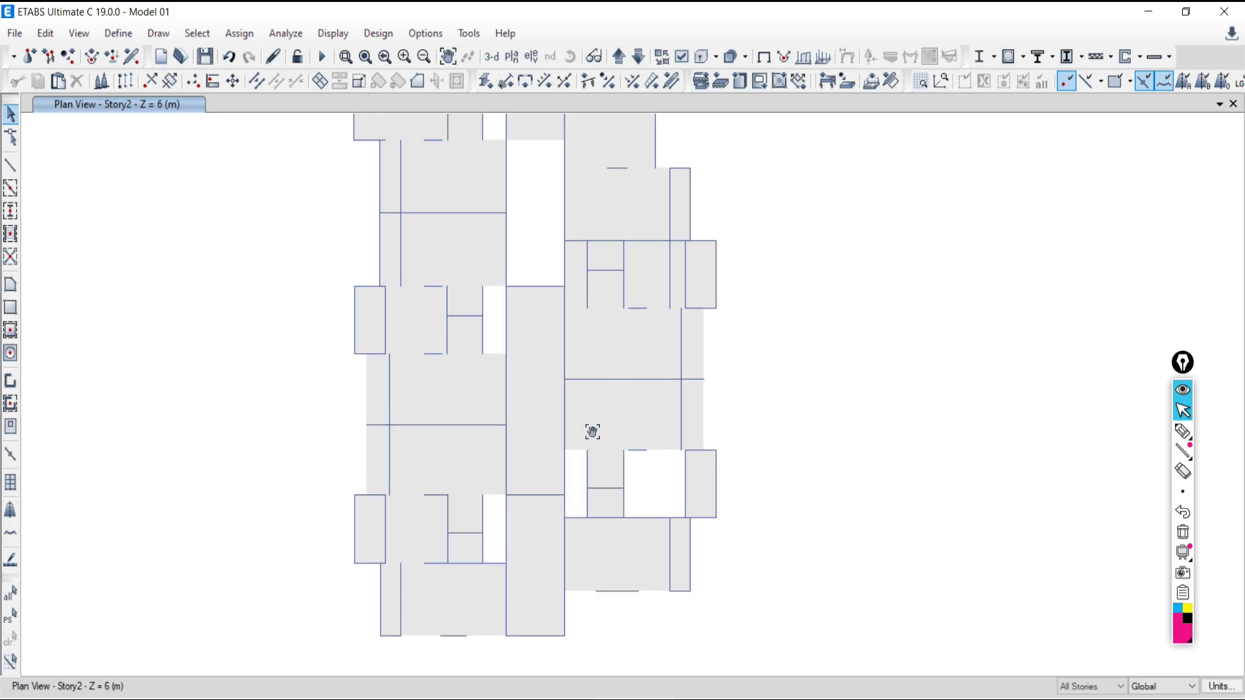
left_click(286, 33)
left_click(297, 65)
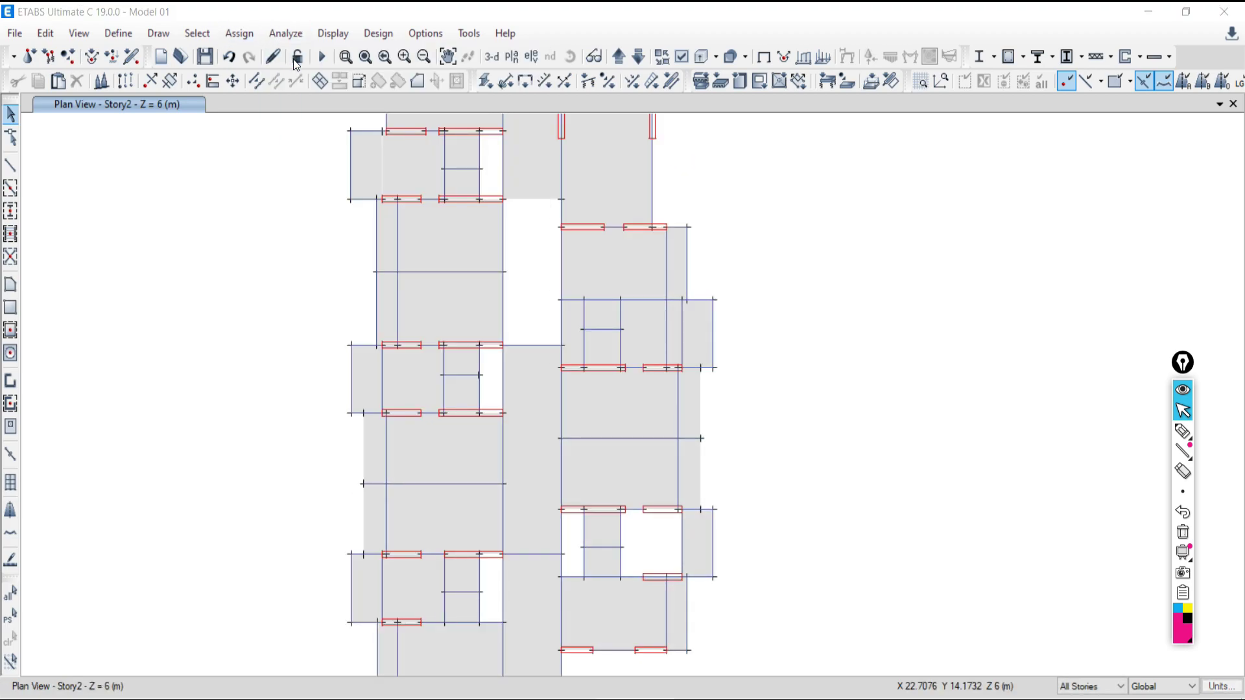
left_click(558, 579)
left_click(573, 577)
left_click(543, 512)
left_click(570, 615)
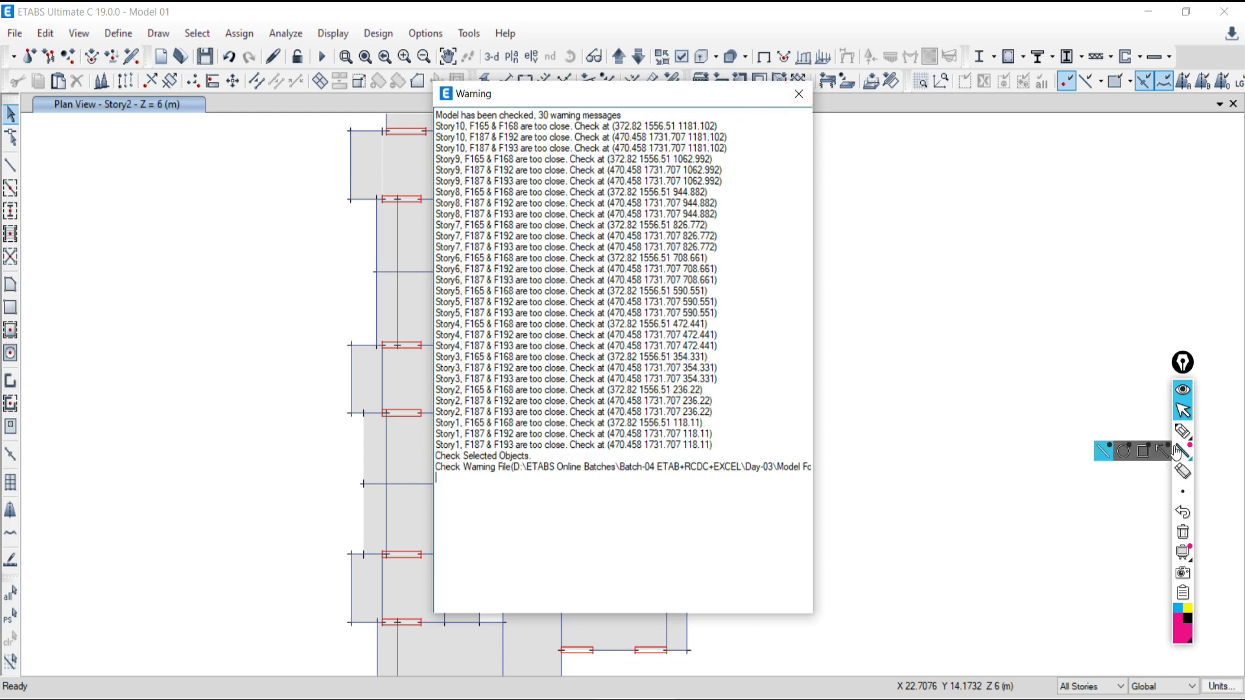
Step: Handwrite the warned shell pairs 165 168, 187 192 and 187 193 beside the plan, and close the warning list
left_click(1168, 407)
left_click(1183, 430)
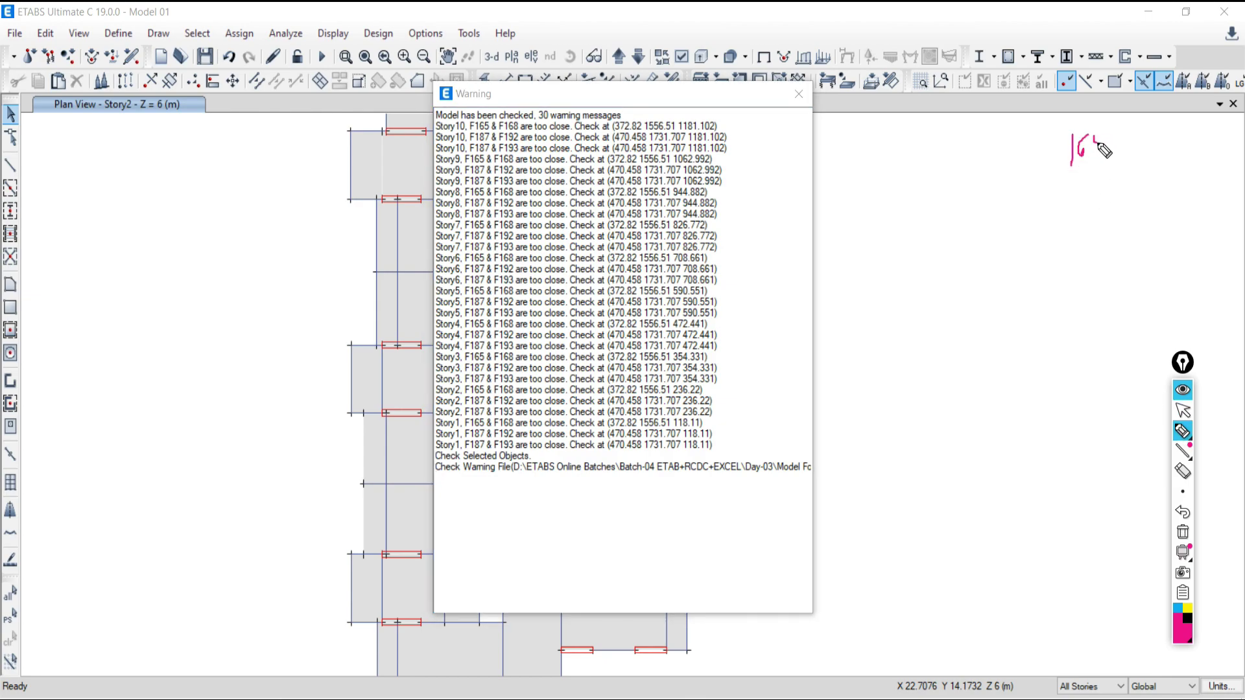
left_click_drag(1165, 127, 1158, 144)
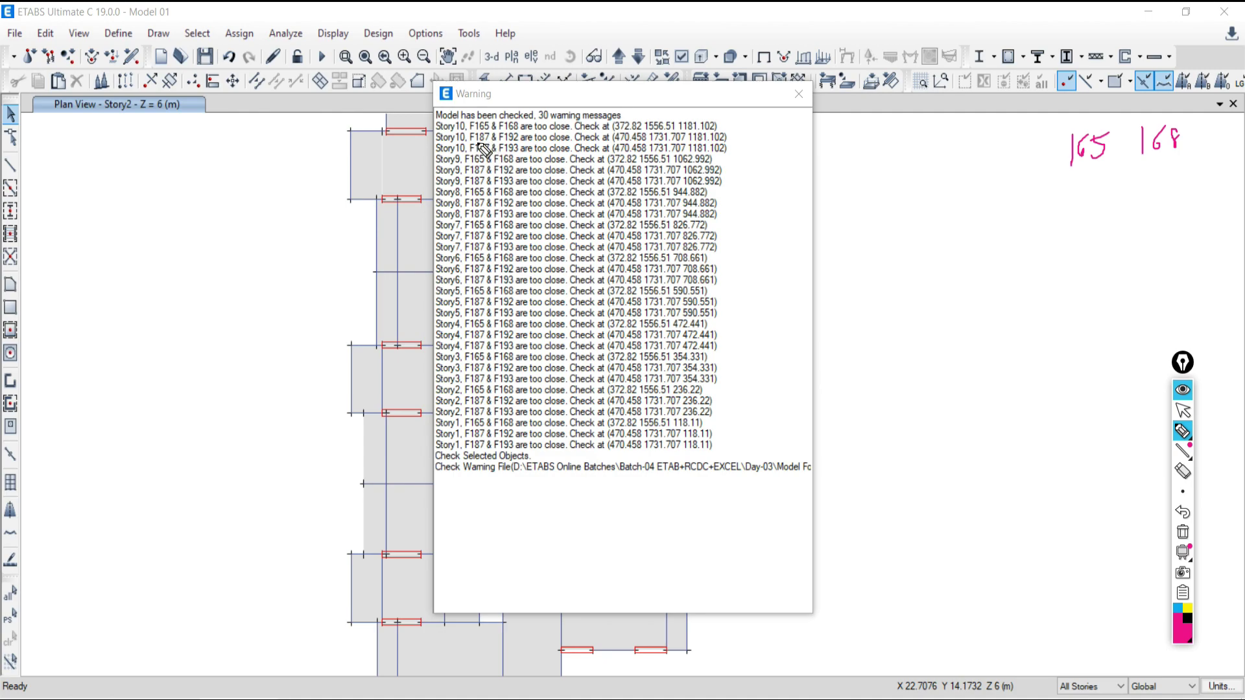
mouse_move(1068, 187)
left_mouse_down()
mouse_move(1067, 210)
mouse_move(1082, 204)
left_mouse_up()
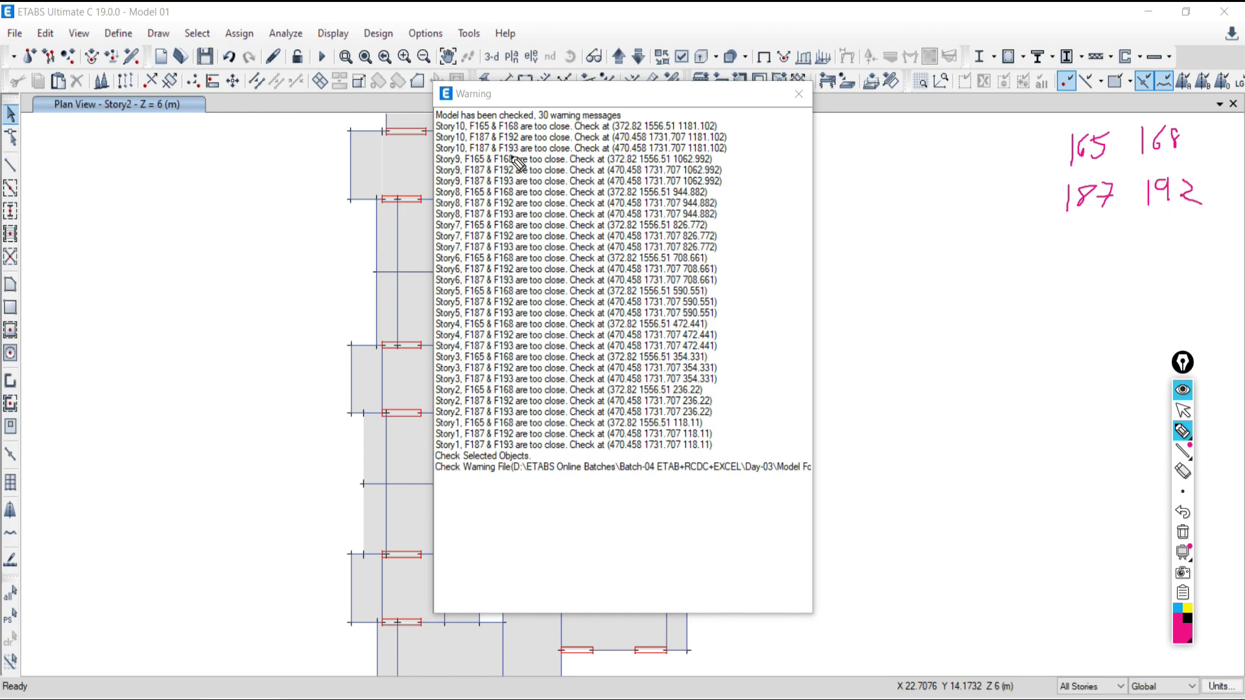
mouse_move(1068, 234)
left_mouse_down()
mouse_move(1065, 263)
mouse_move(1107, 230)
mouse_move(1108, 262)
left_mouse_up()
left_click_drag(1104, 246, 1196, 259)
left_click(1183, 411)
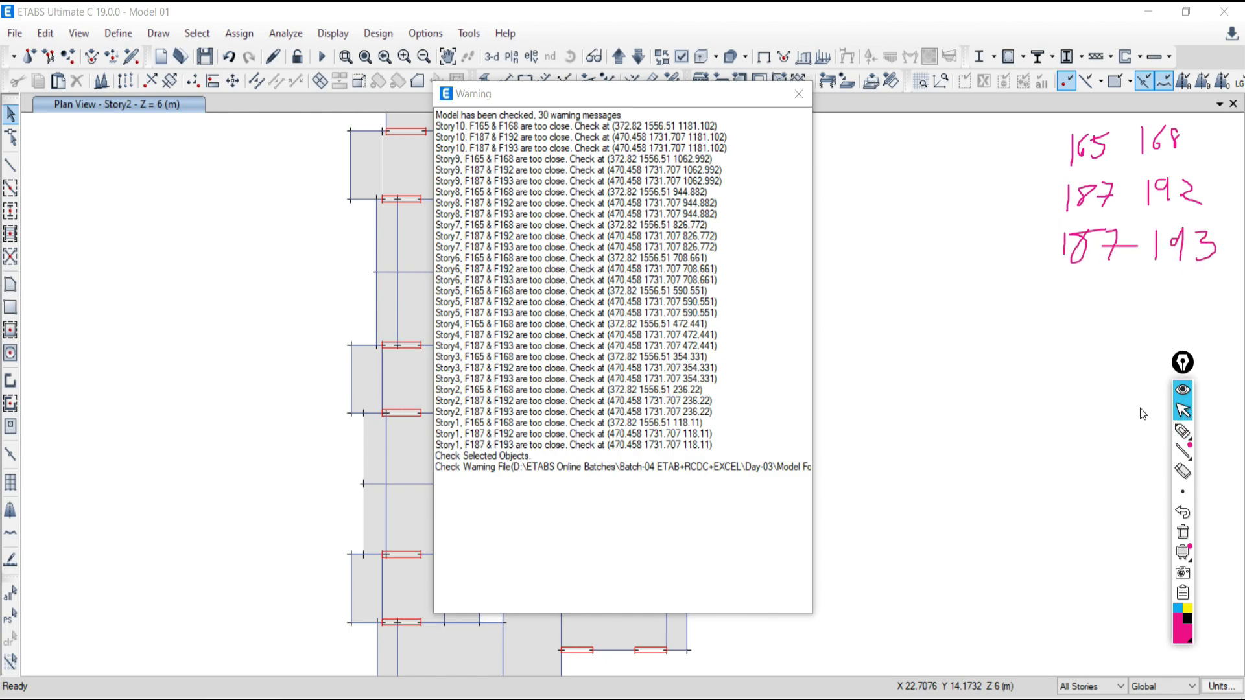
left_click(798, 94)
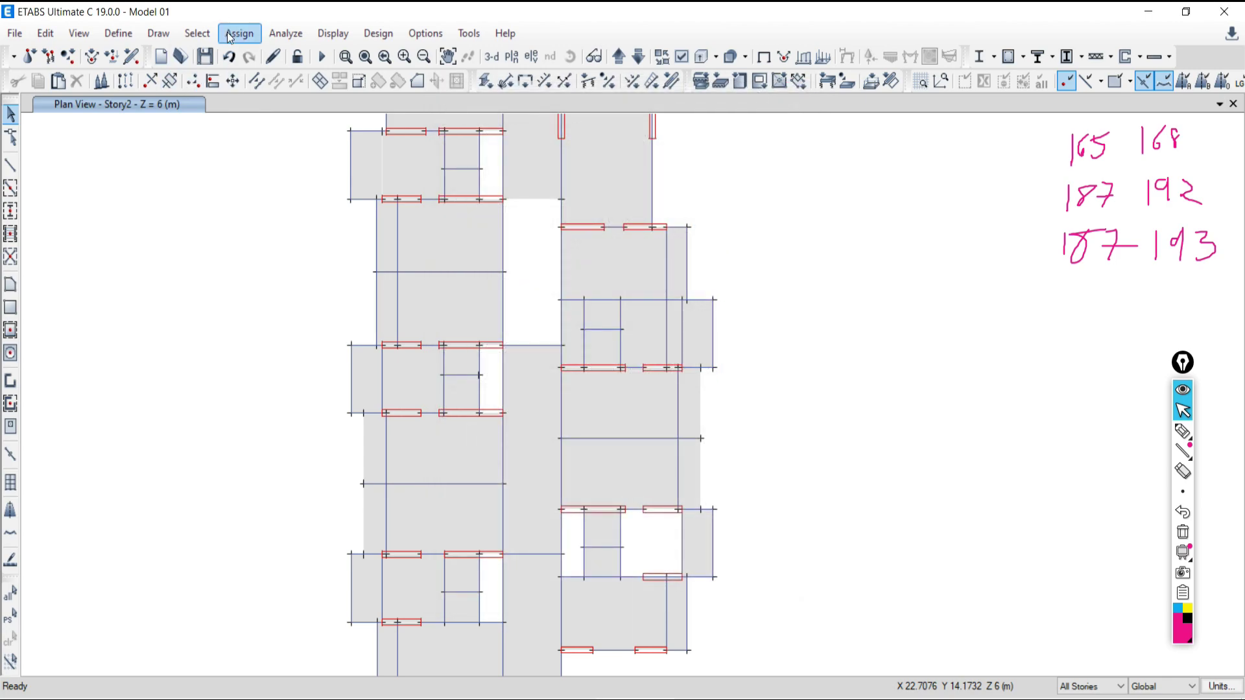
left_click(198, 33)
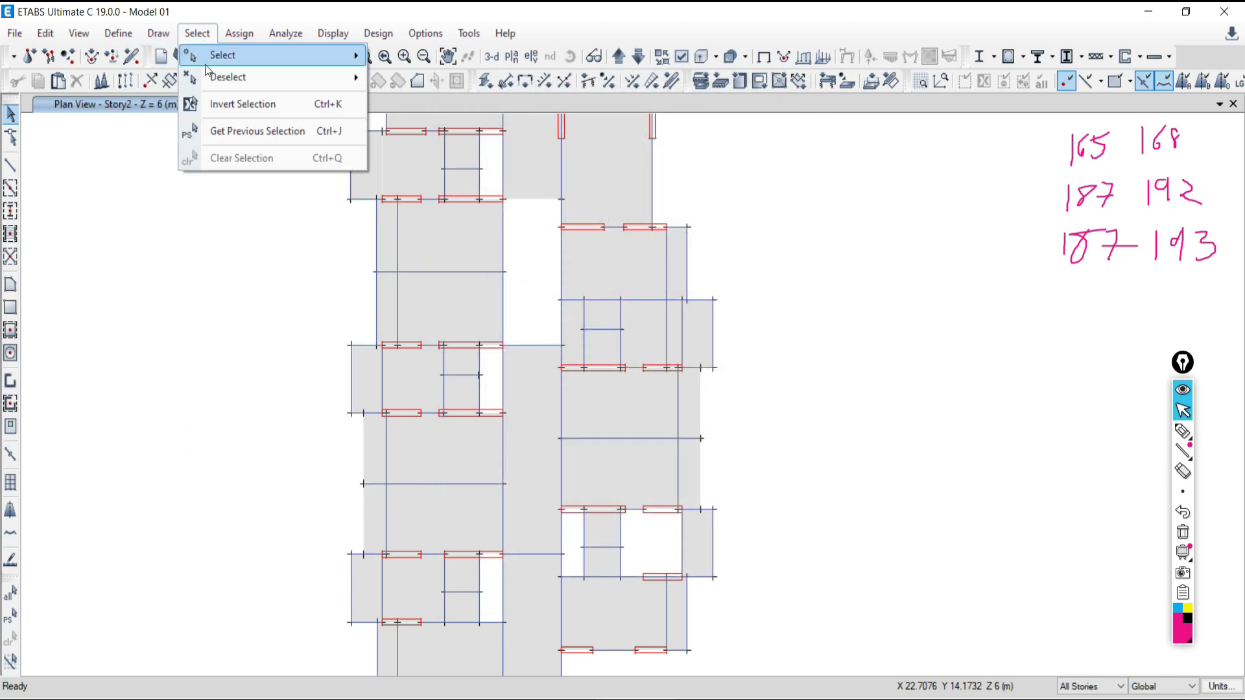
mouse_move(210, 55)
left_click(399, 181)
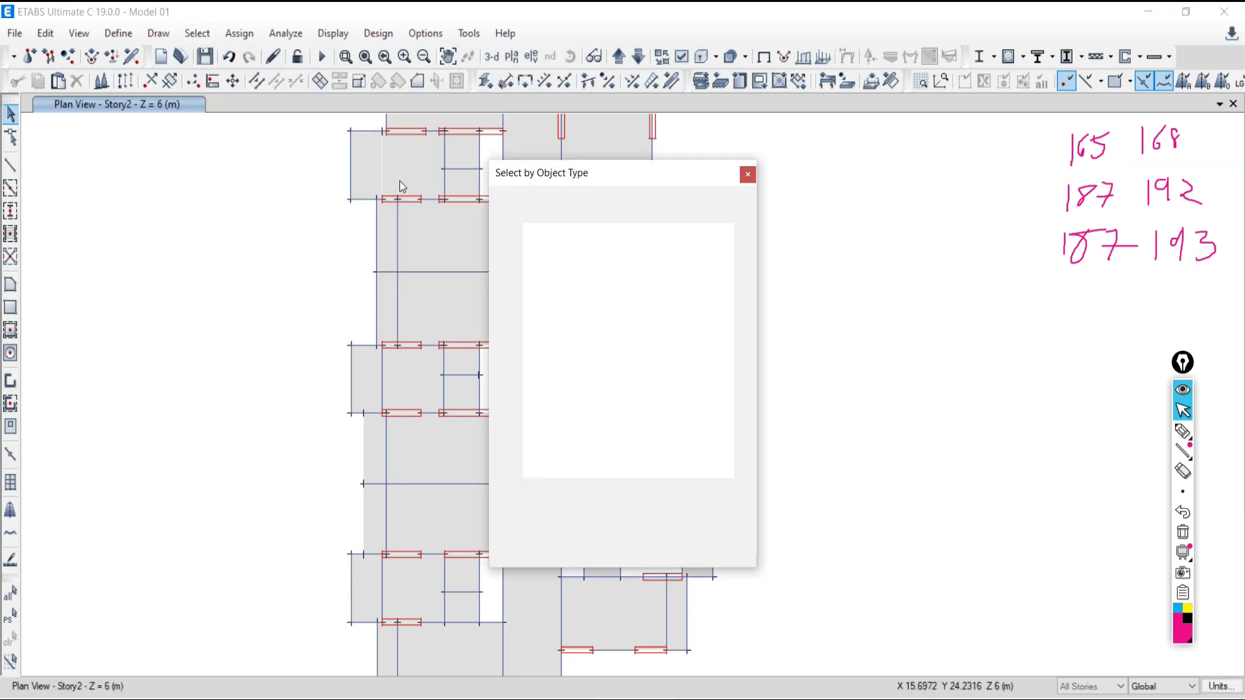
left_click(646, 520)
Step: Select shells F165 and F168 by shell label on all stories and examine them in the plan
left_click(198, 33)
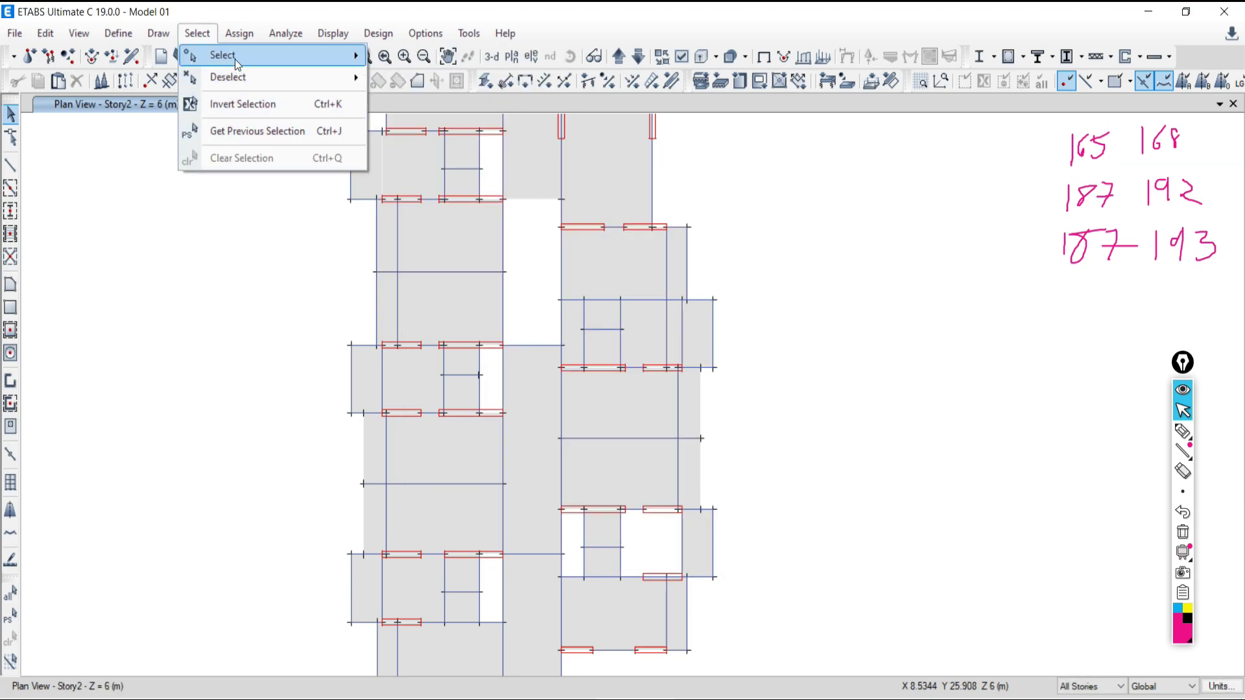
mouse_move(235, 56)
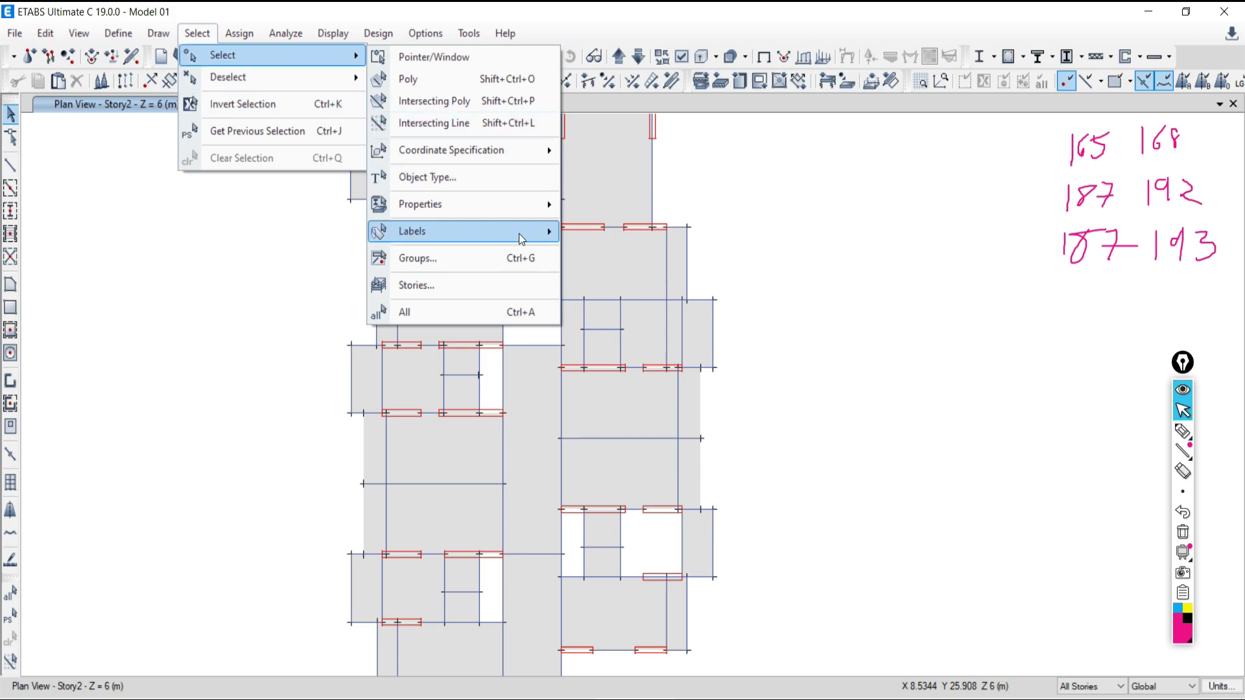
mouse_move(520, 236)
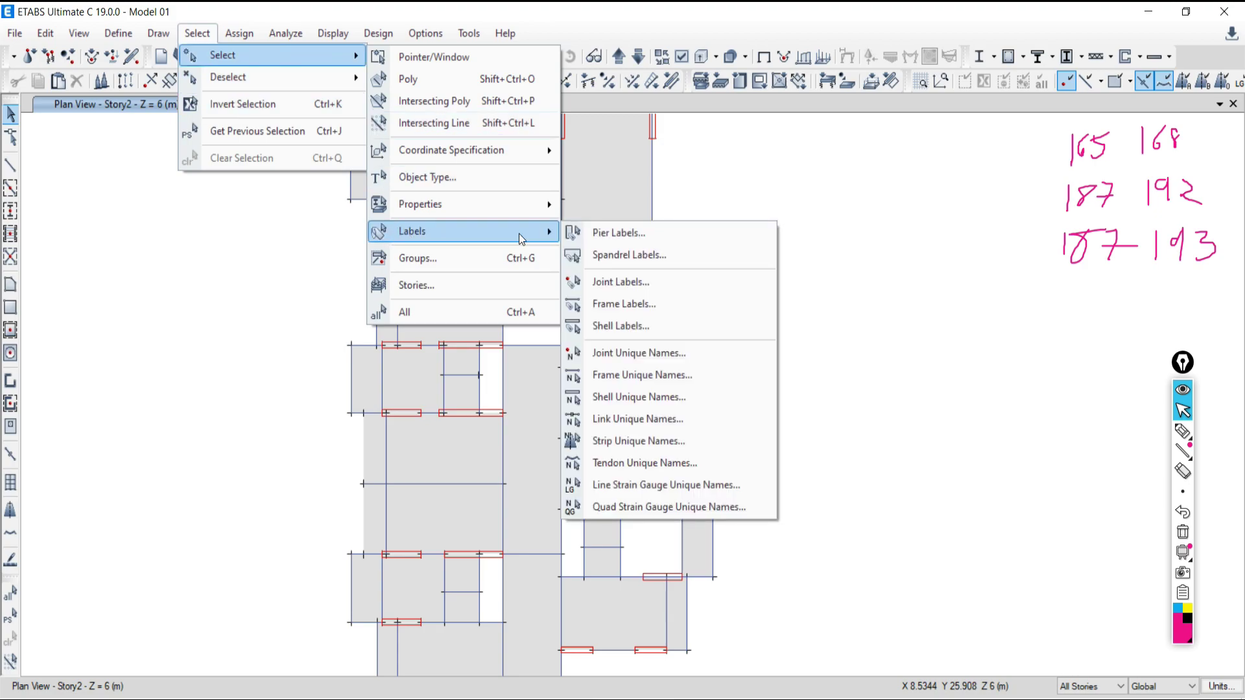
left_click(607, 329)
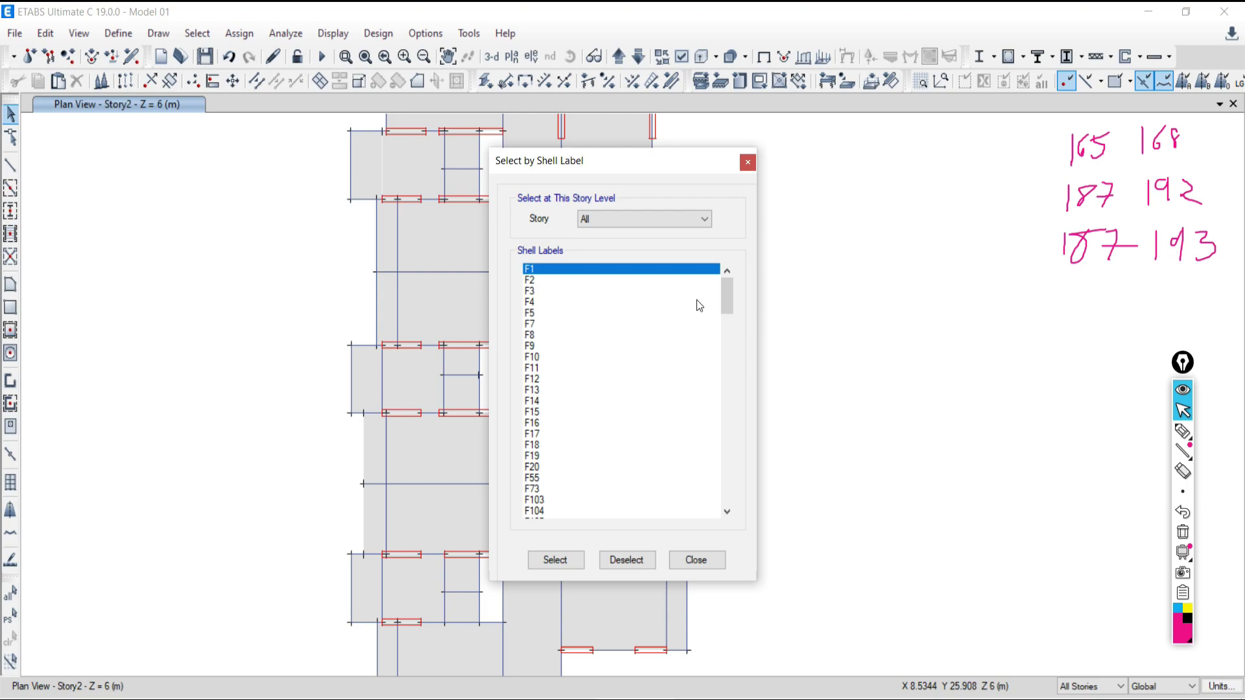
left_click_drag(728, 293, 728, 389)
left_click(556, 433)
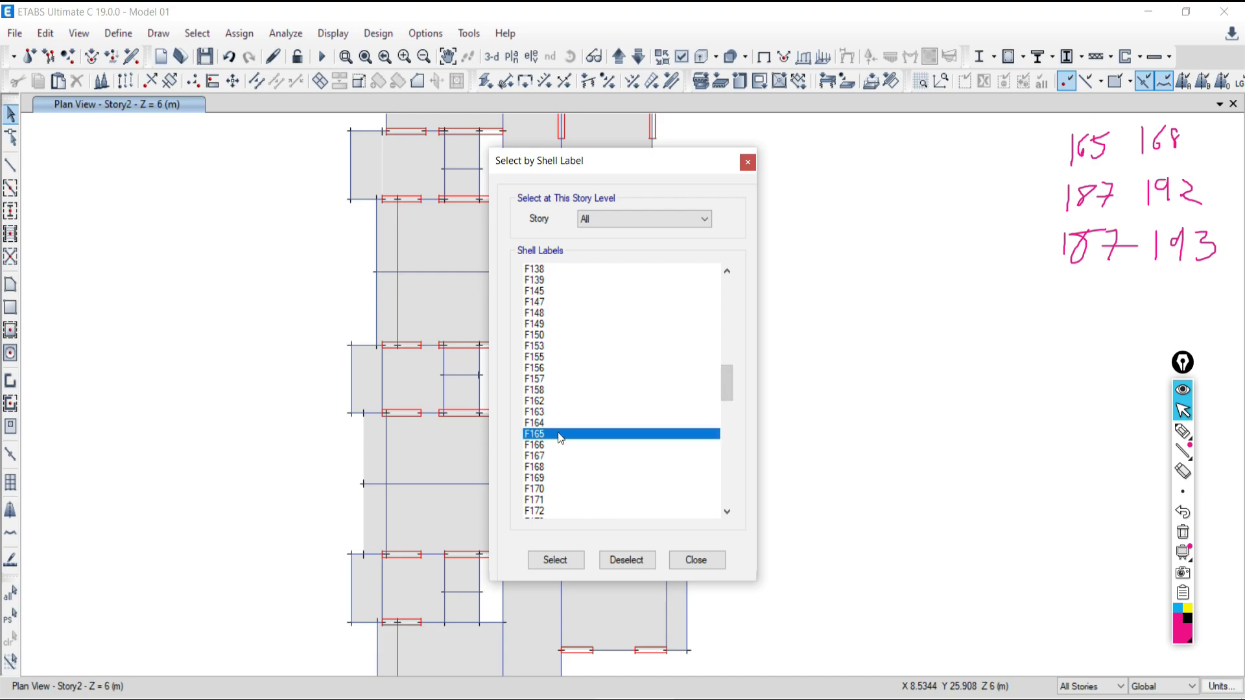
left_click(555, 466, "ctrl")
left_click(546, 562)
left_click(695, 560)
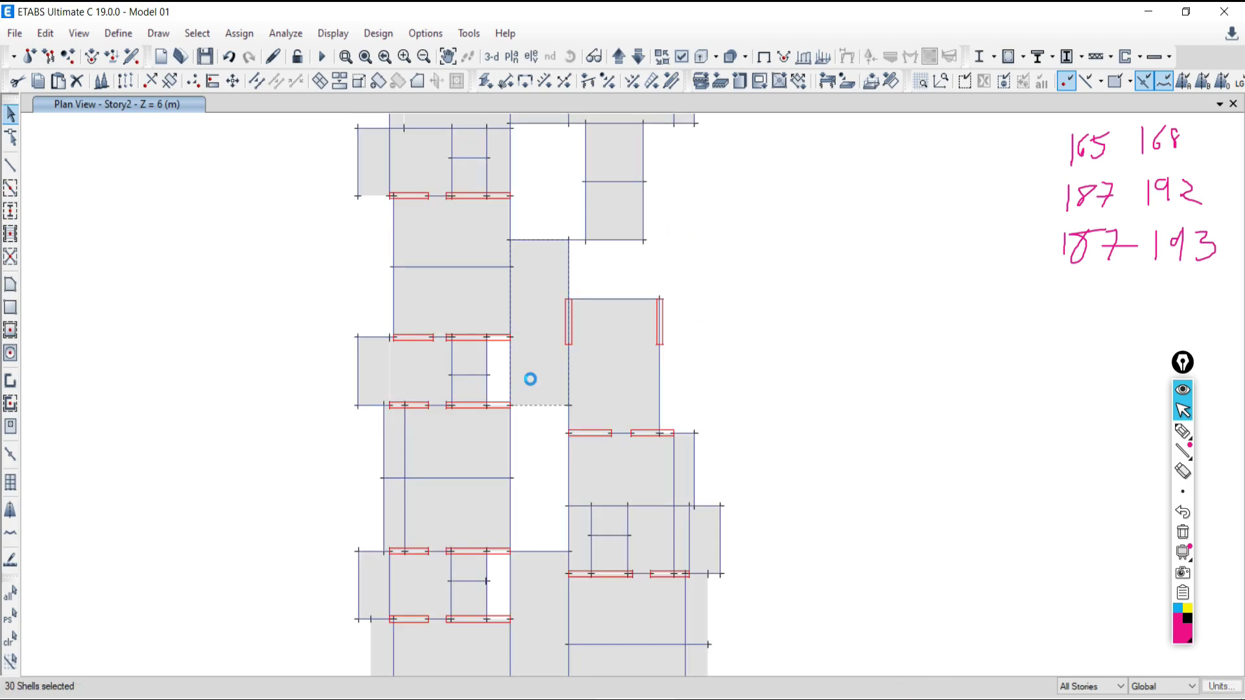
scroll(525, 373, "up", 3)
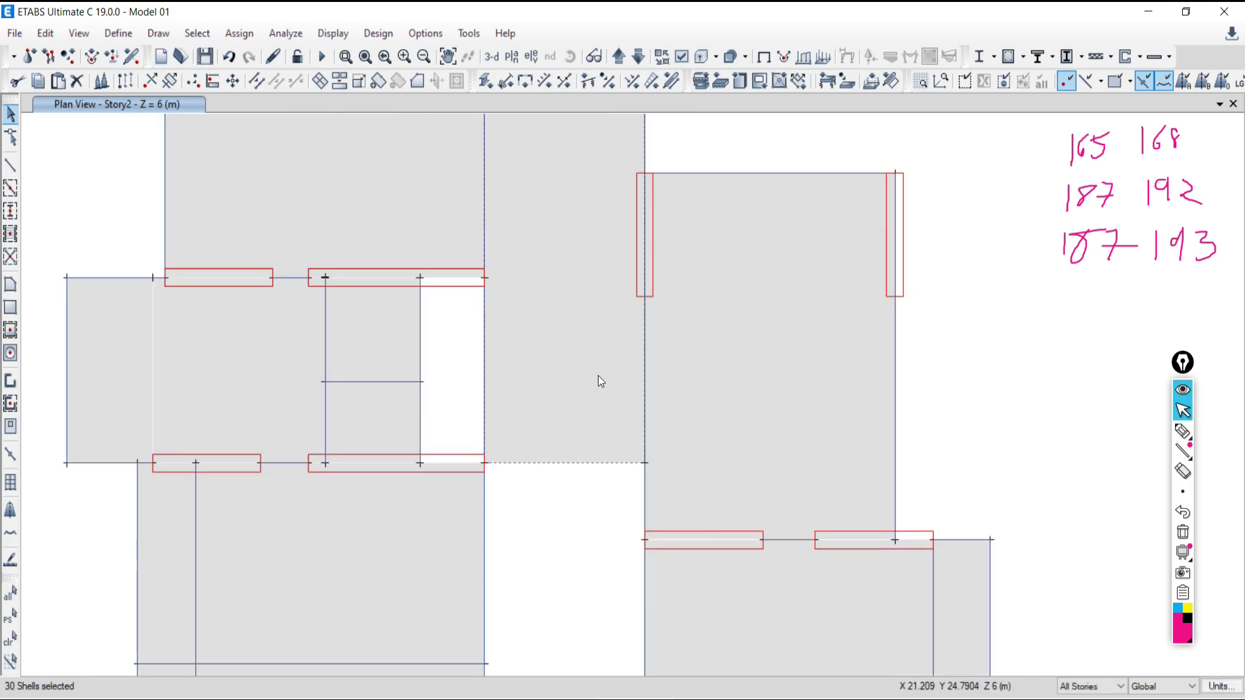
Step: Inspect the slab information of the central corridor slab on Story2 to check its label
scroll(700, 370, "down", 3)
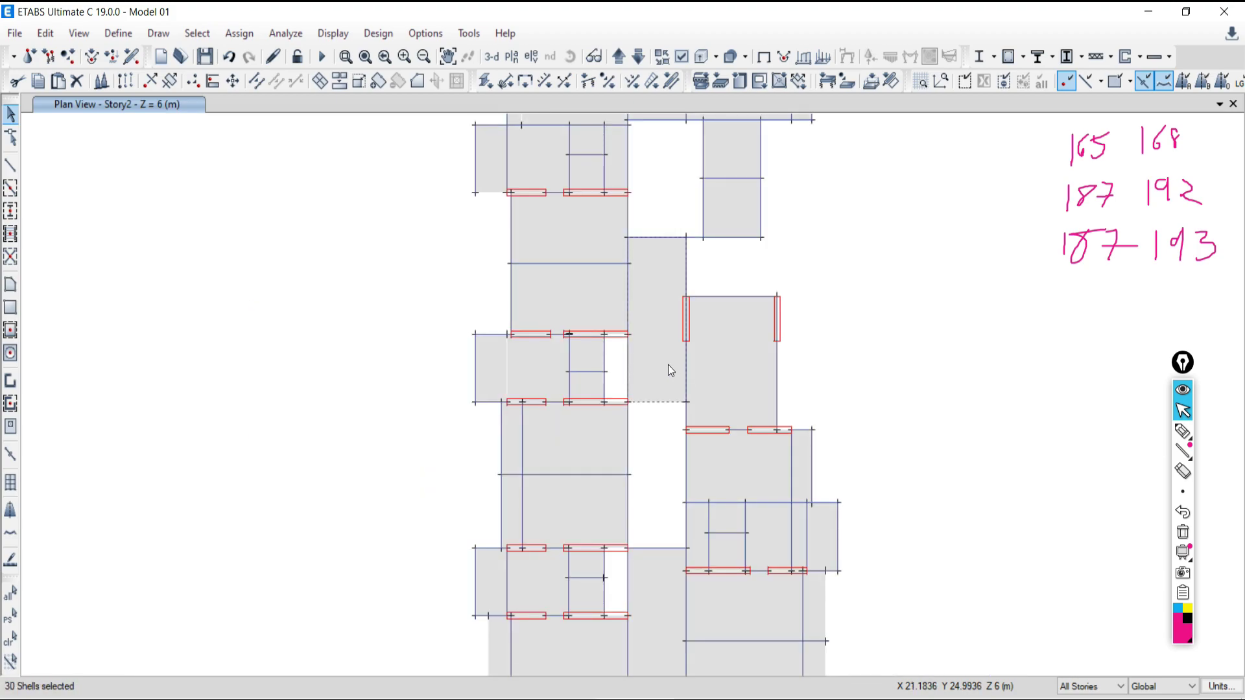
scroll(645, 318, "up", 3)
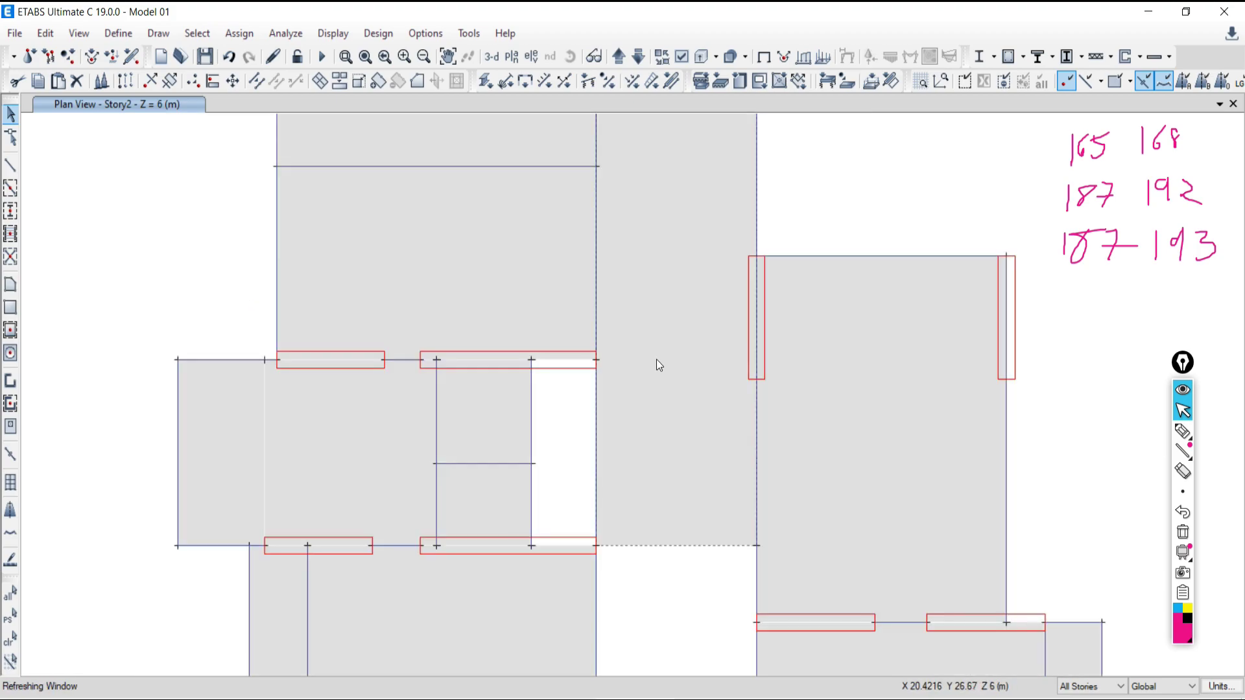
right_click(655, 368)
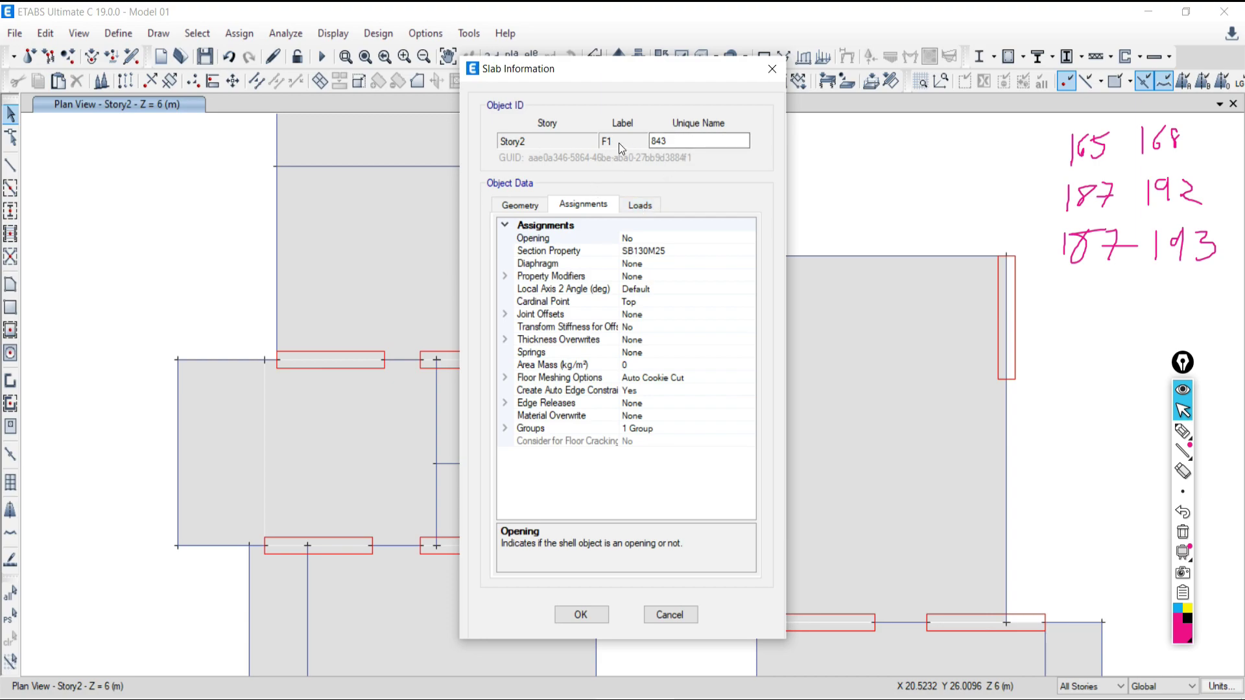
left_click(670, 616)
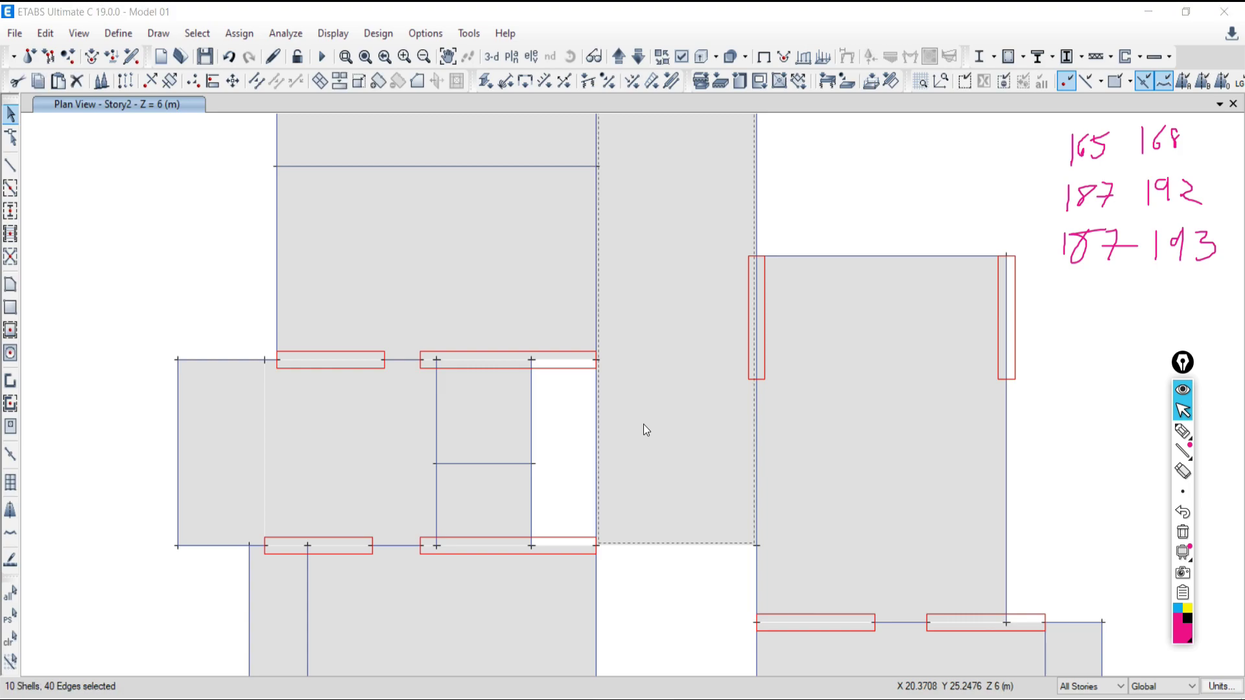
right_click(645, 430)
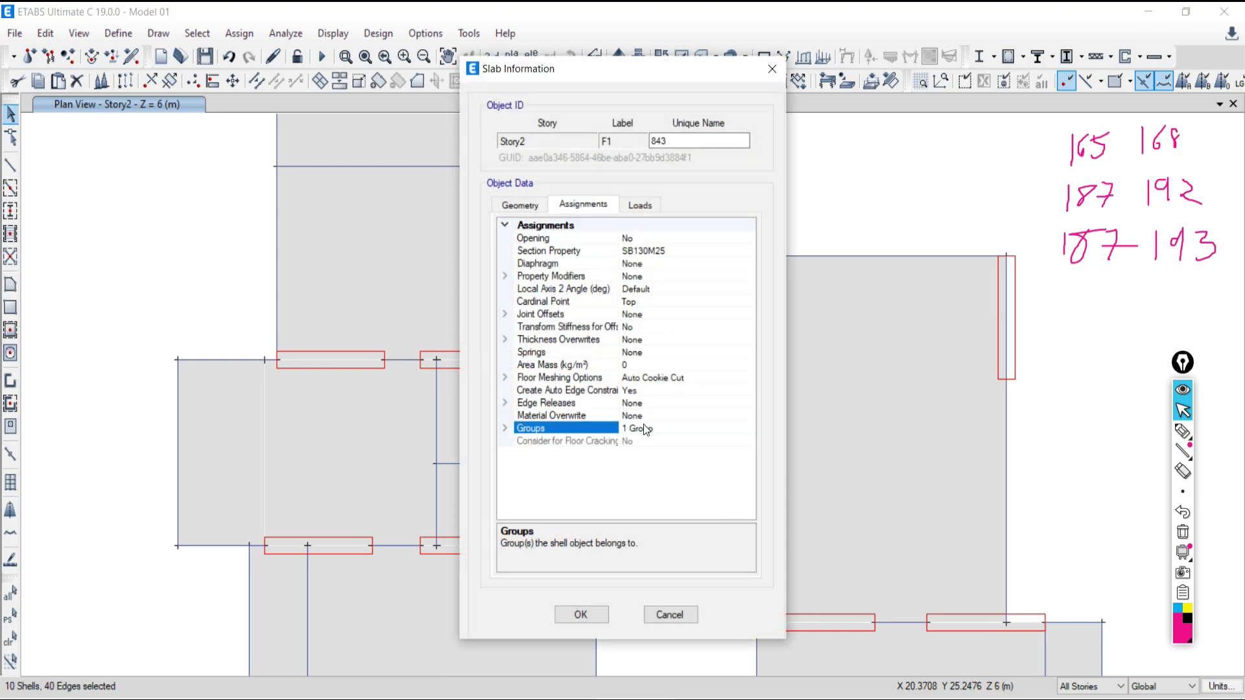
left_click(662, 613)
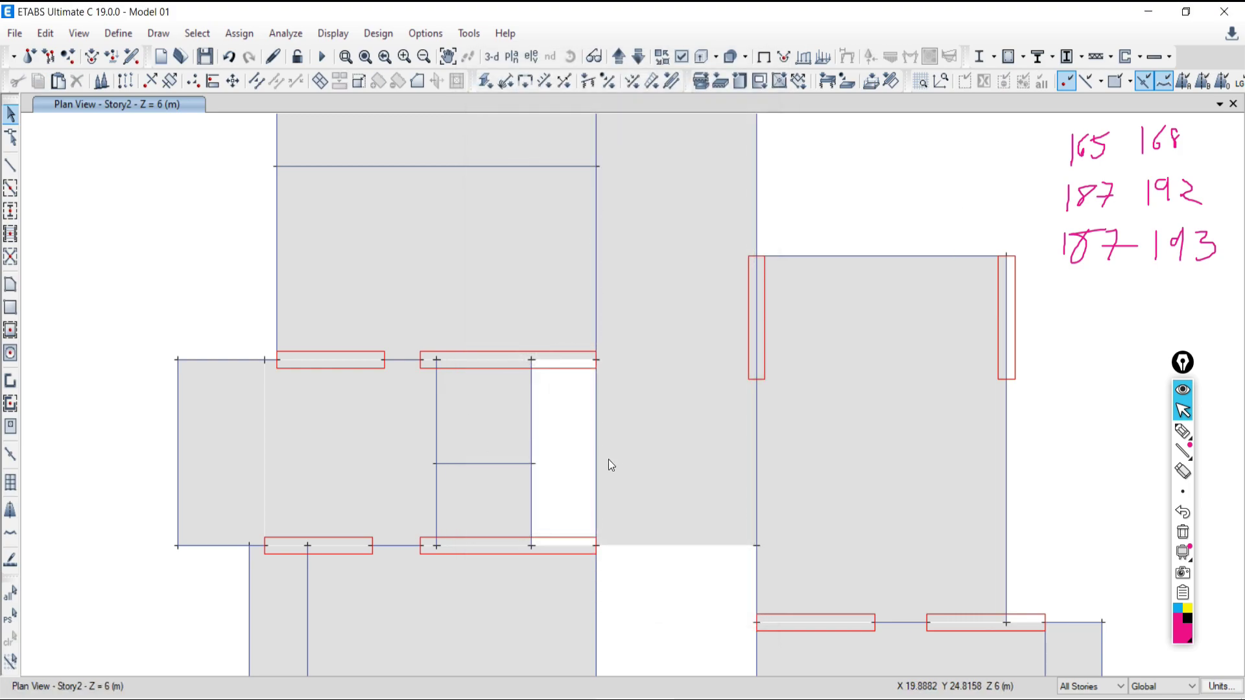
Step: Reselect only shells F165 and F168 by shell label across all stories
left_click(197, 33)
mouse_move(199, 55)
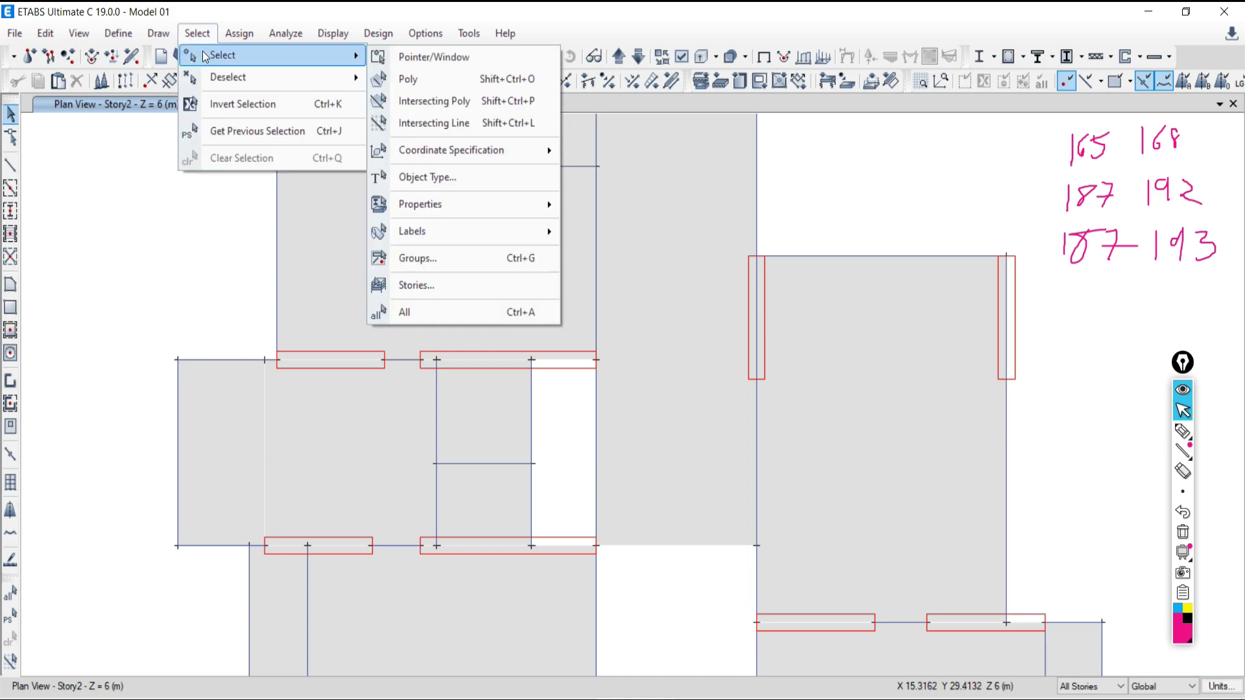
mouse_move(467, 231)
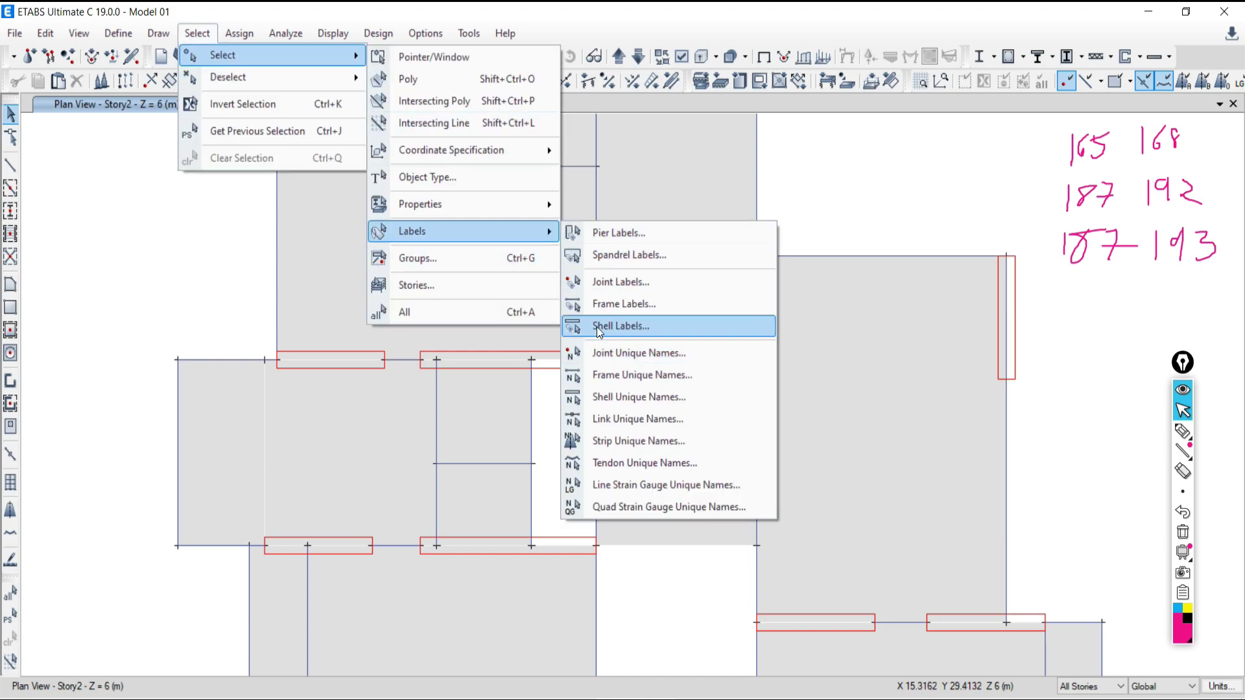
left_click(648, 326)
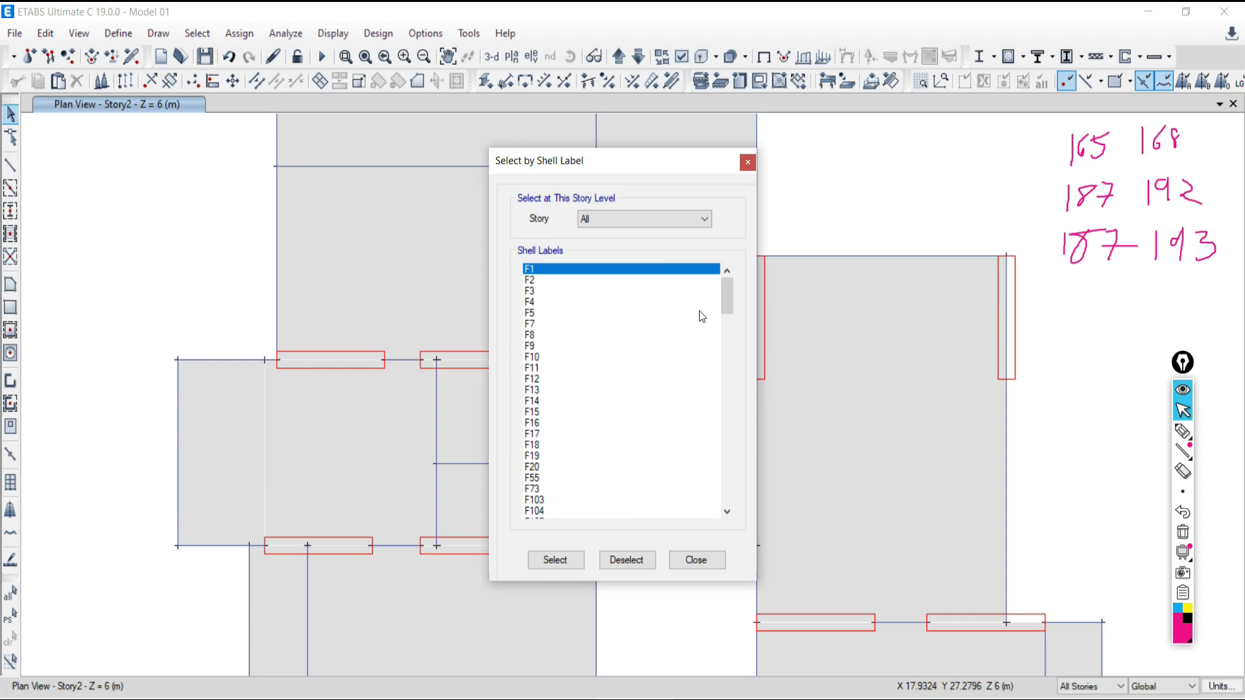
left_click_drag(728, 299, 725, 373)
left_click(617, 401)
left_click(542, 511)
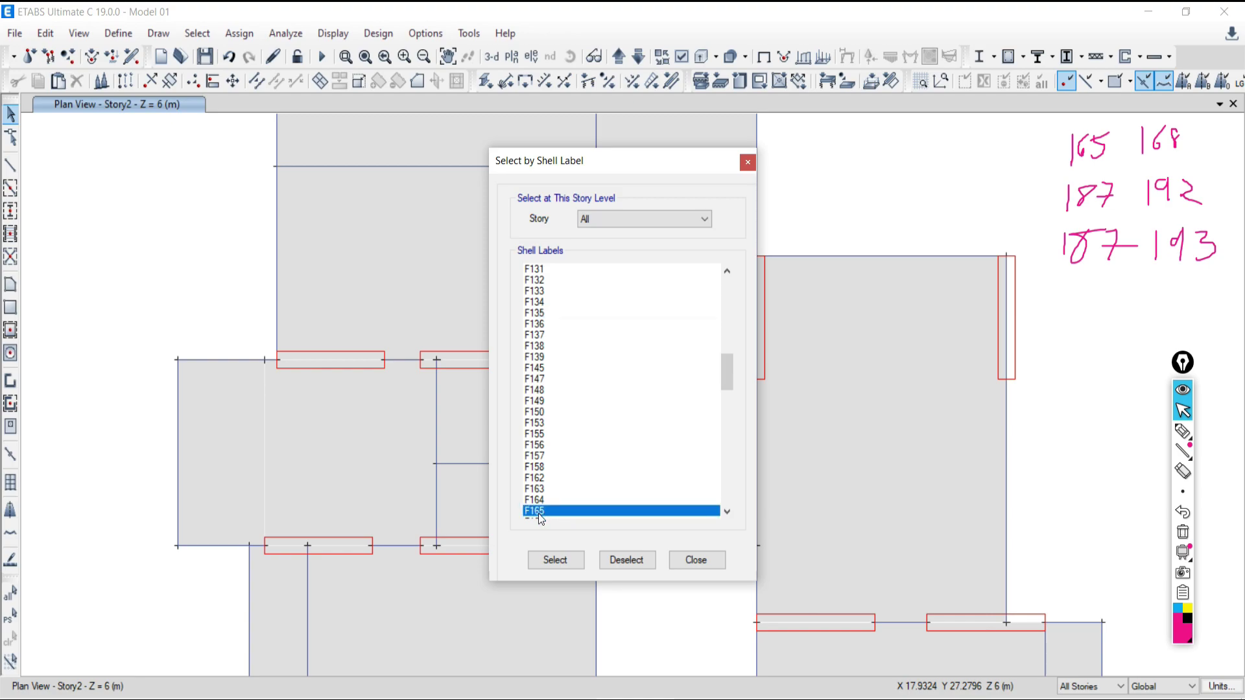
left_click_drag(727, 385, 656, 415)
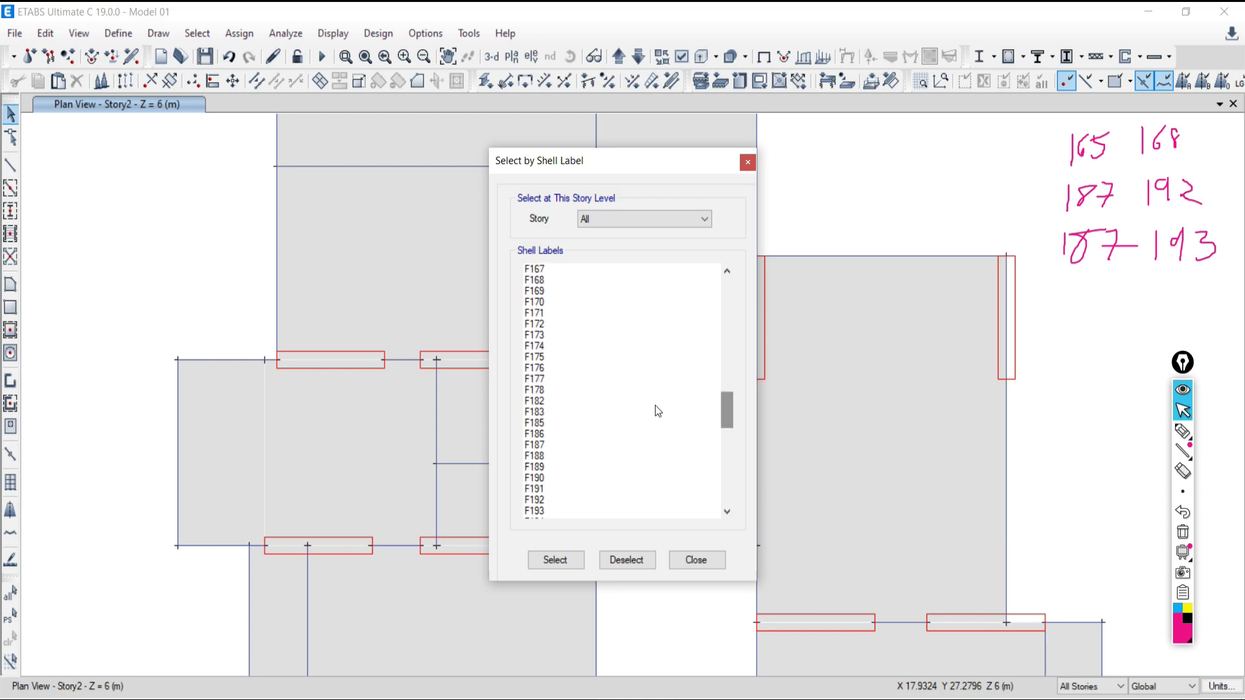
left_click(543, 280)
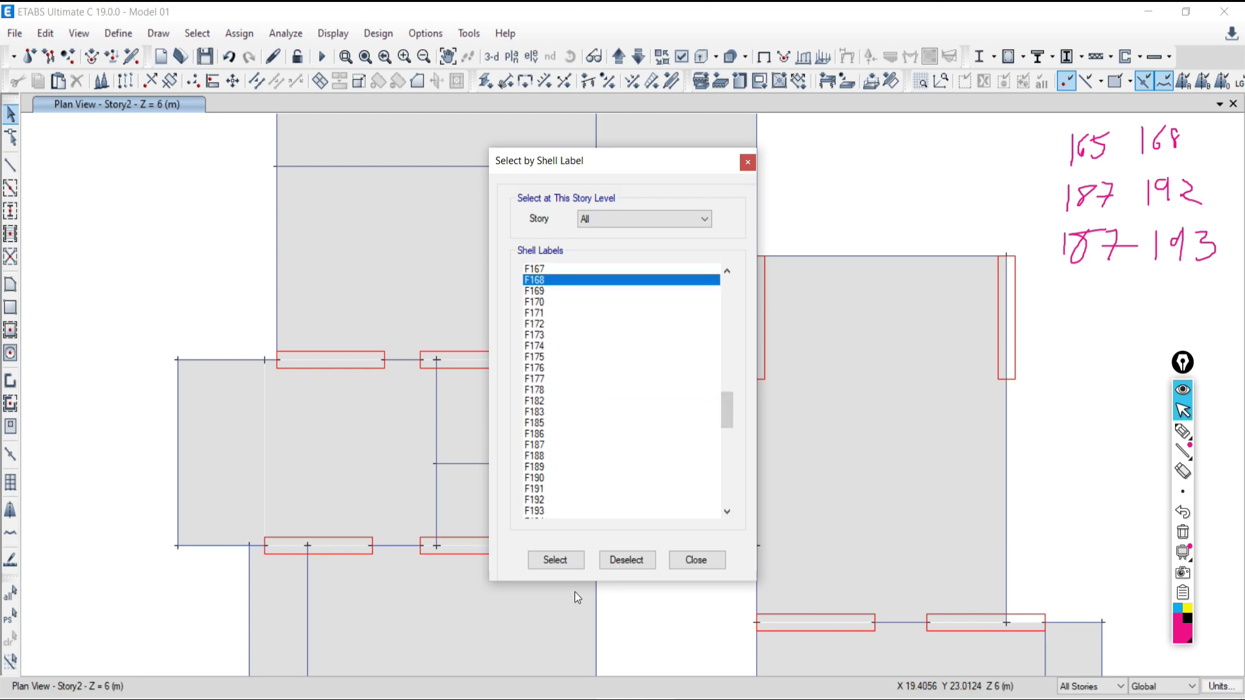
left_click(556, 560)
left_click(696, 560)
Step: Locate the two selected slabs in the plan, clear the selection, and check each slab's label in its slab information
scroll(630, 394, "down", 5)
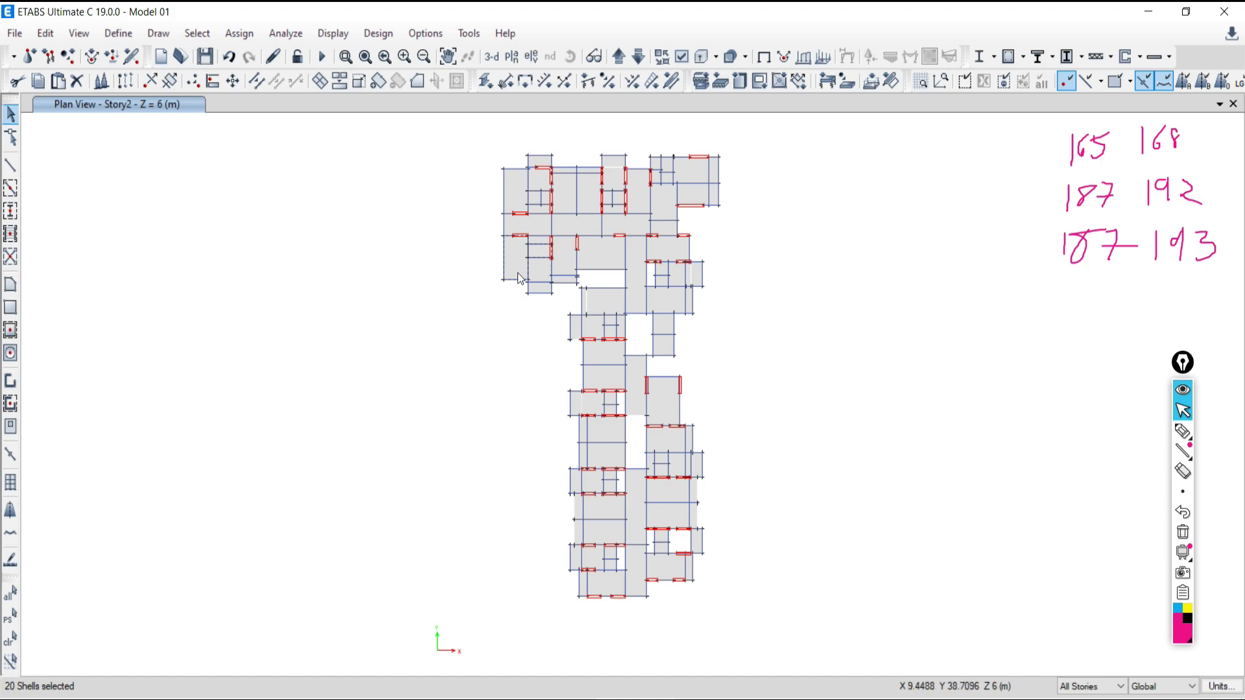
scroll(547, 263, "up", 6)
scroll(582, 255, "down", 2)
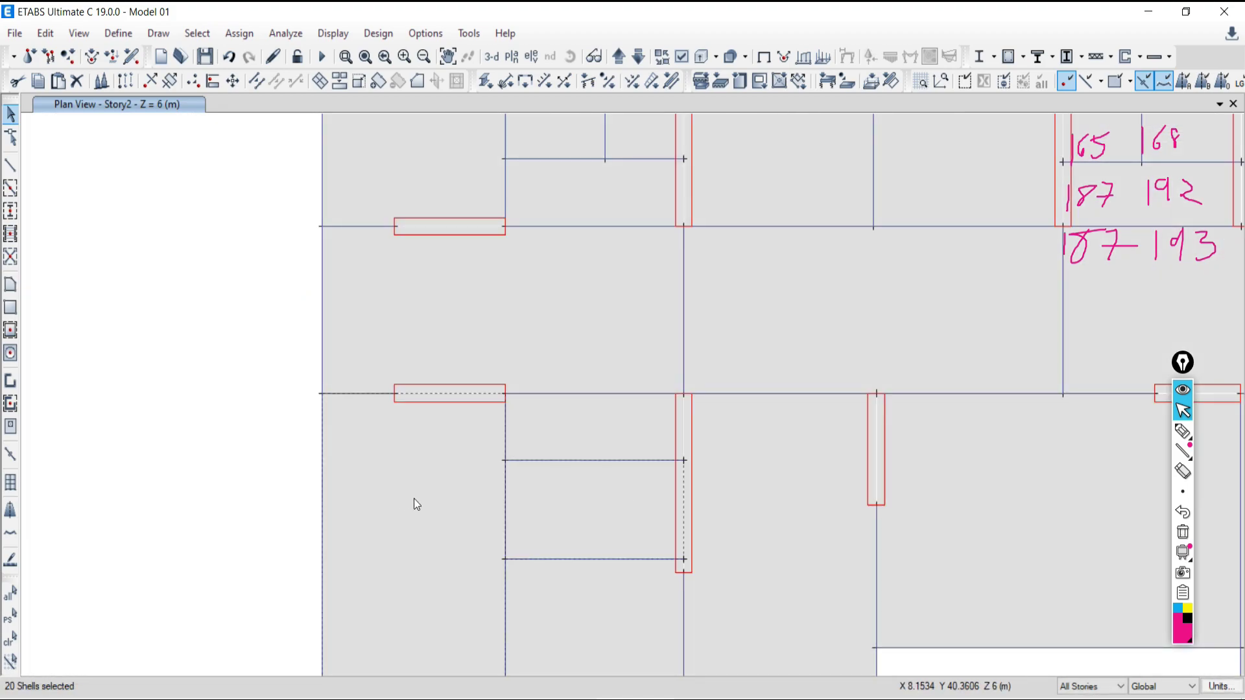
left_click(420, 518)
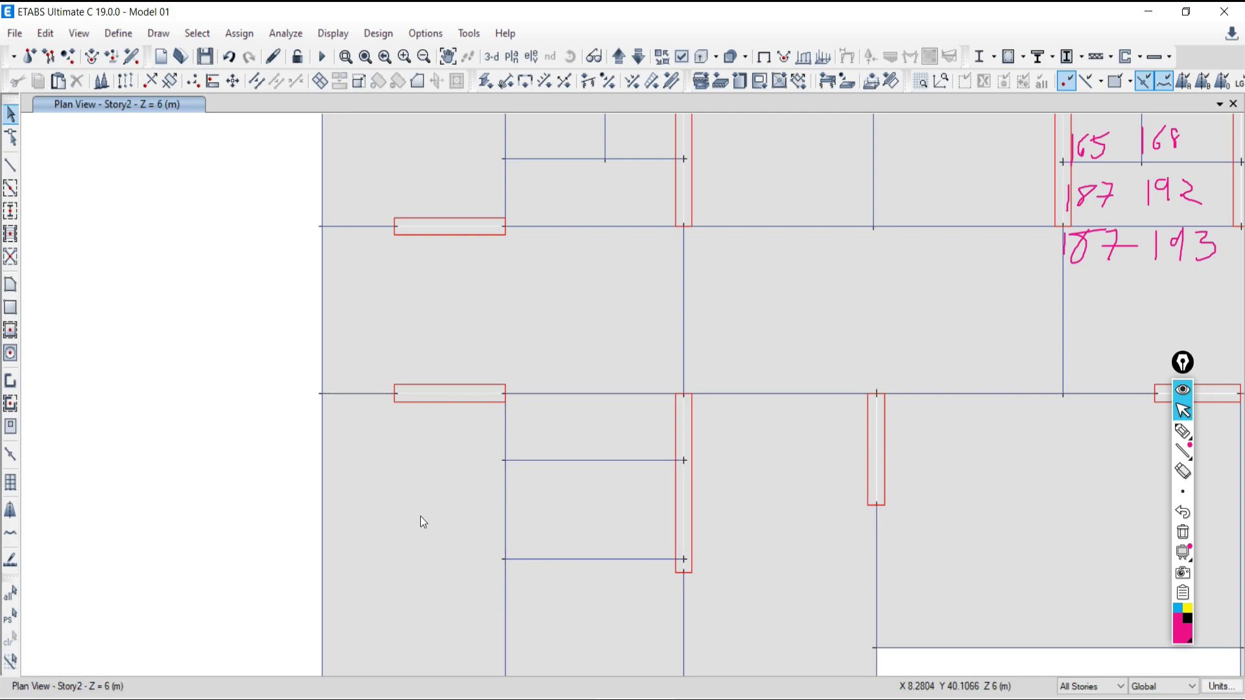
right_click(415, 504)
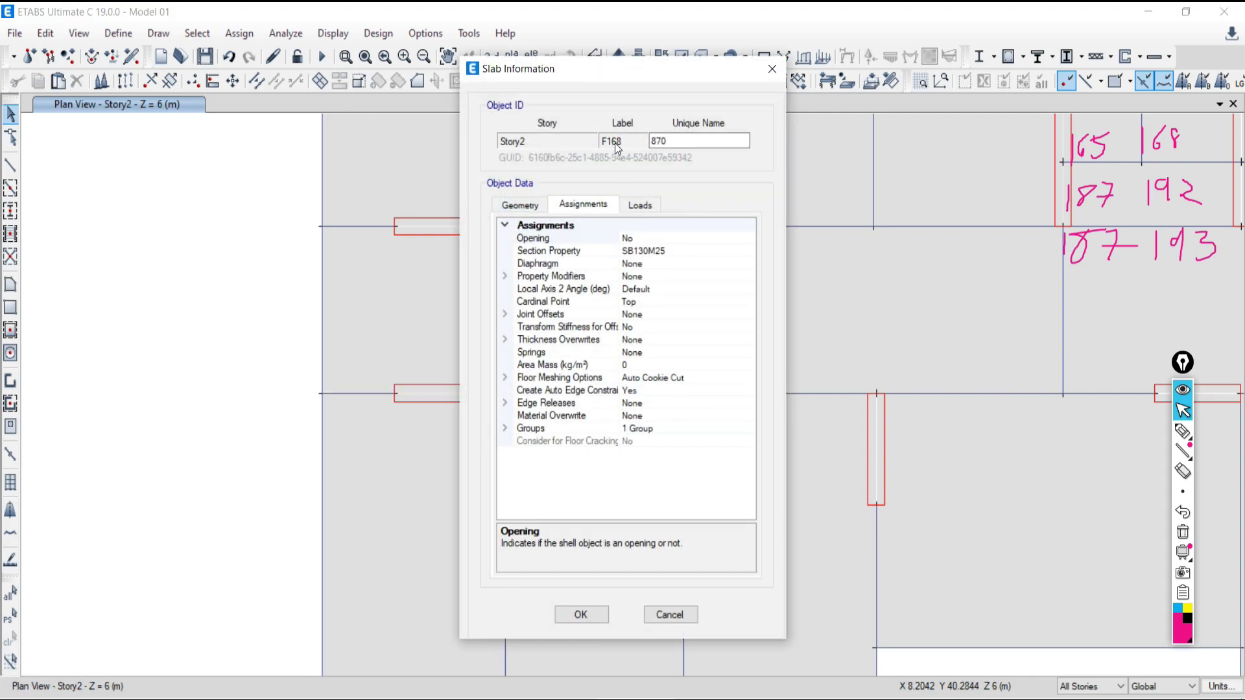
left_click(658, 612)
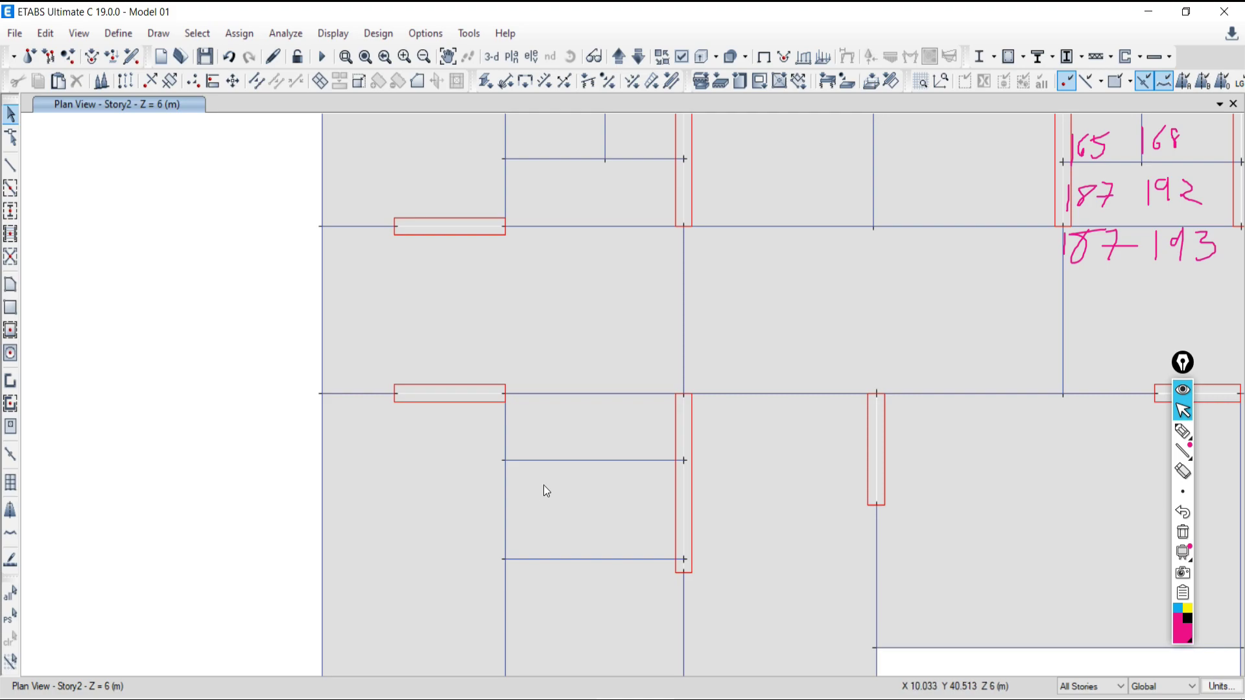
right_click(544, 486)
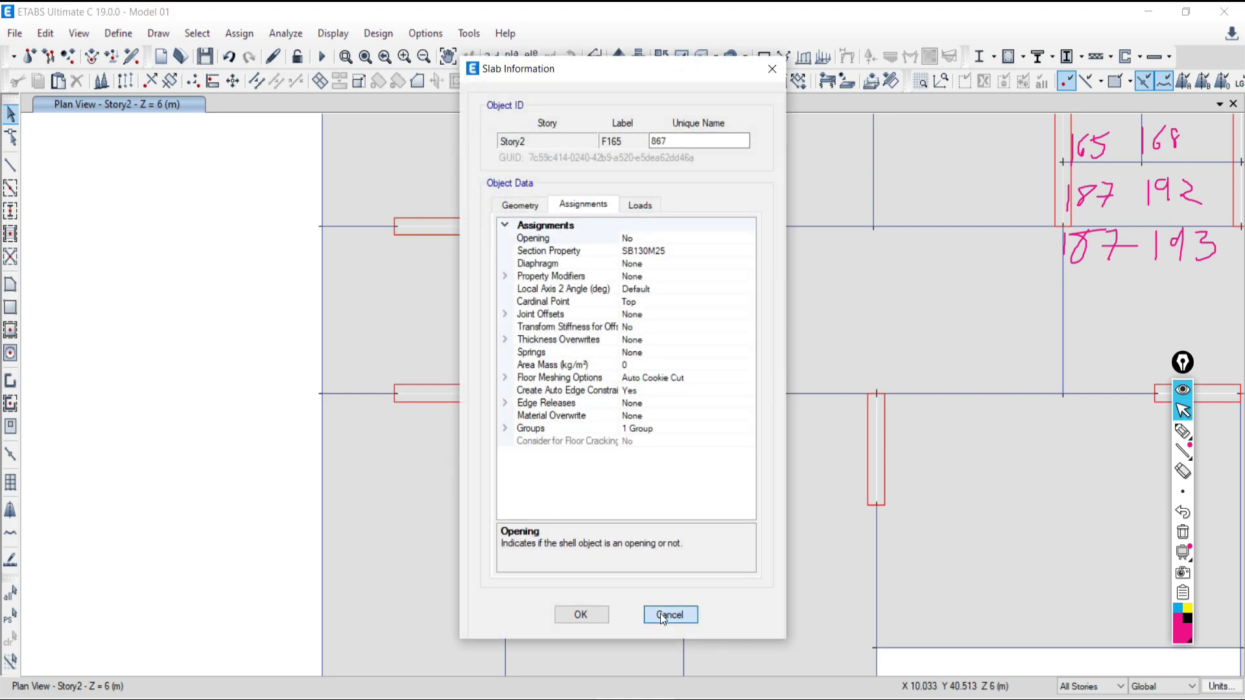
left_click(669, 614)
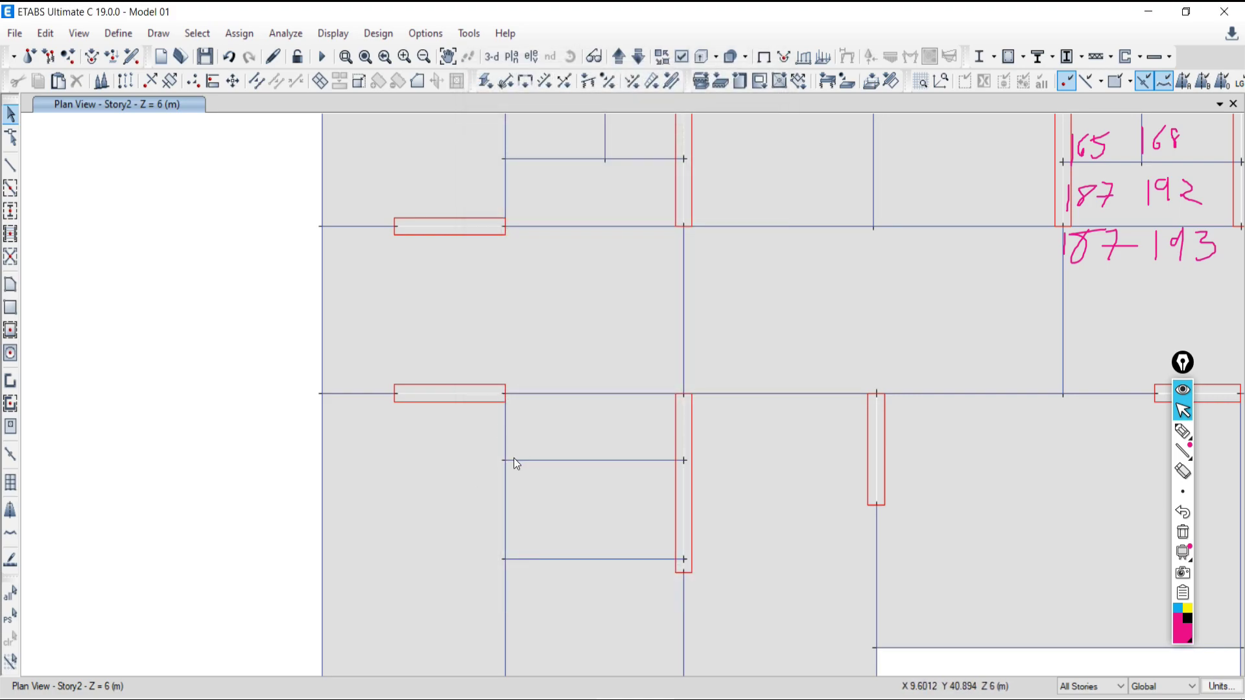
Step: Mark the shared edge between slabs F165 and F168 with a freehand vertical line, and clear the annotations
scroll(513, 458, "down", 3)
left_click(1183, 430)
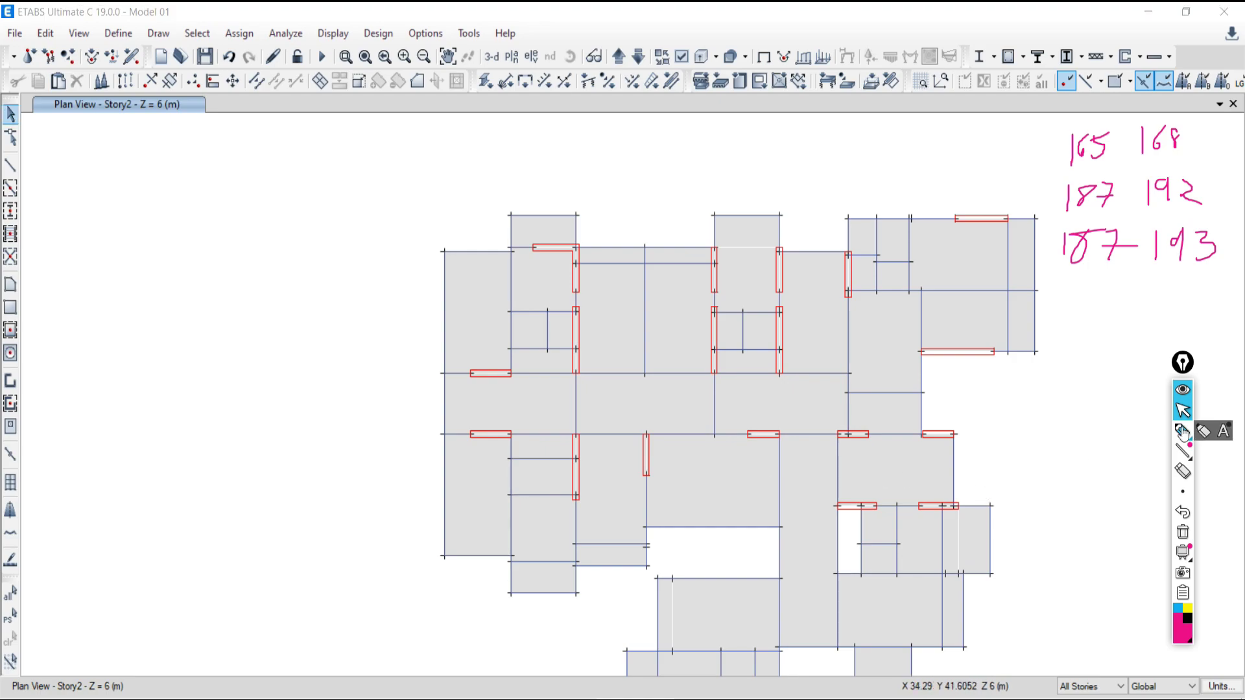
left_click_drag(511, 436, 508, 603)
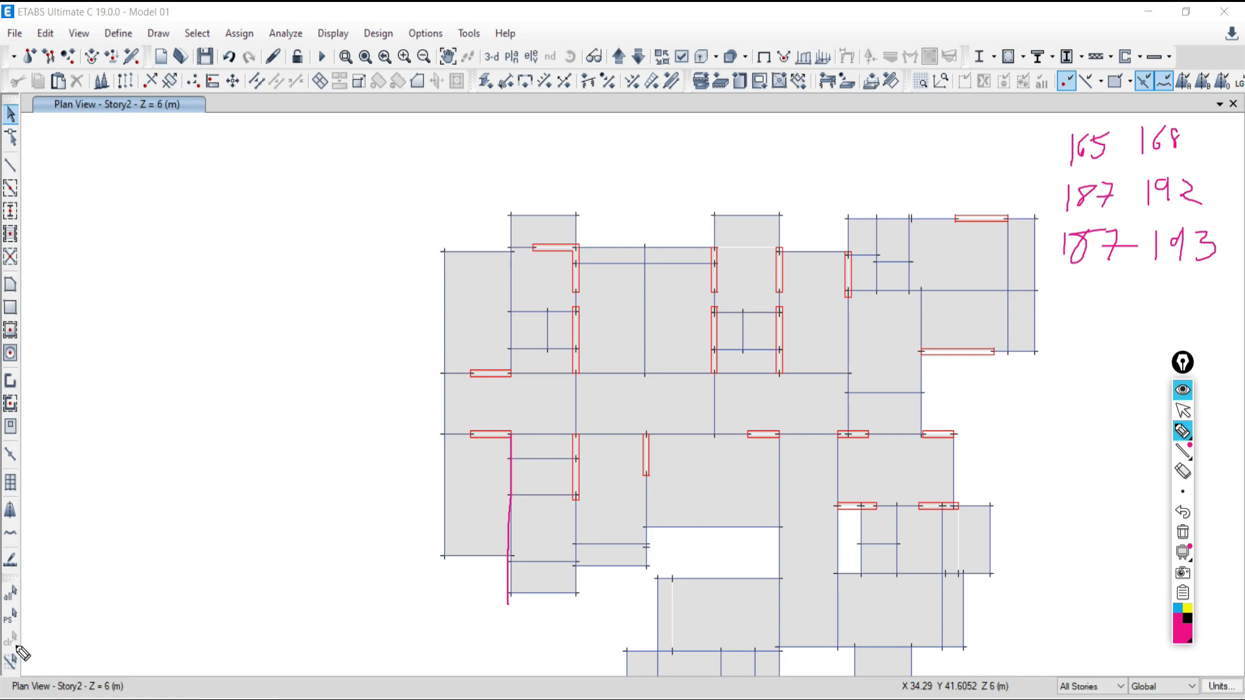
left_click(1182, 531)
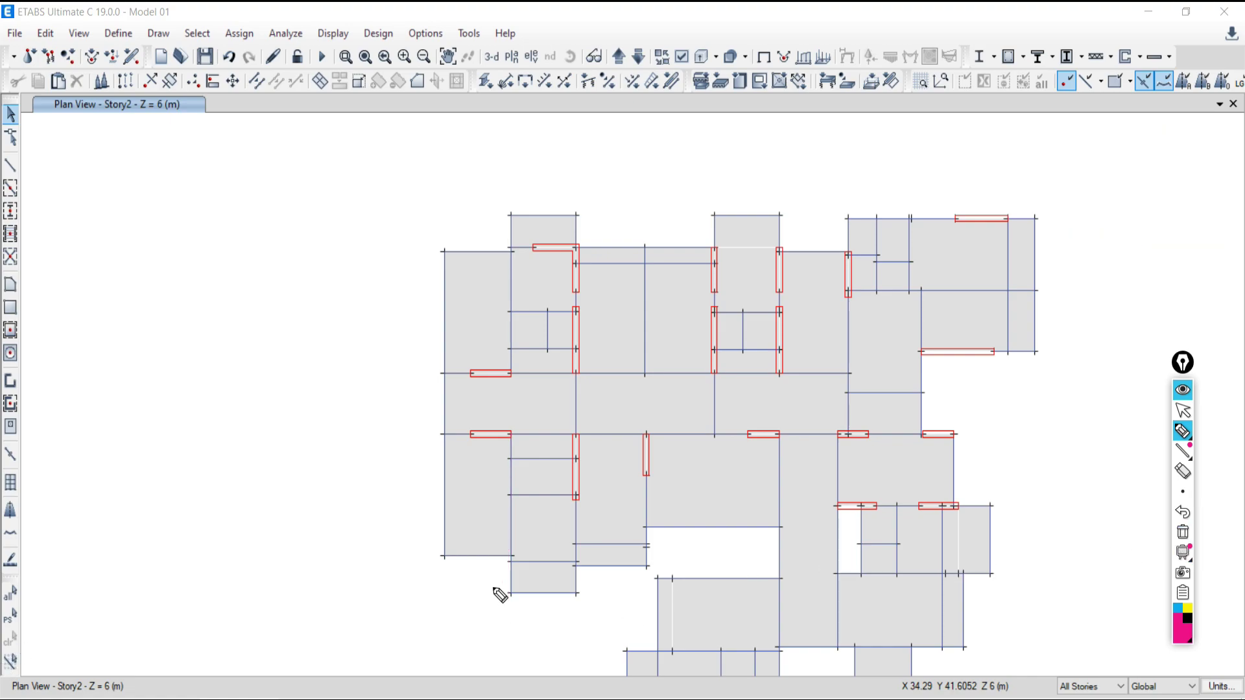
Step: Align all joints along the shared edge of slabs F165 and F168 to the X-ordinate 9.4696 m
left_click(1183, 409)
mouse_move(488, 417)
left_mouse_down()
mouse_move(535, 503)
mouse_move(532, 614)
left_mouse_up()
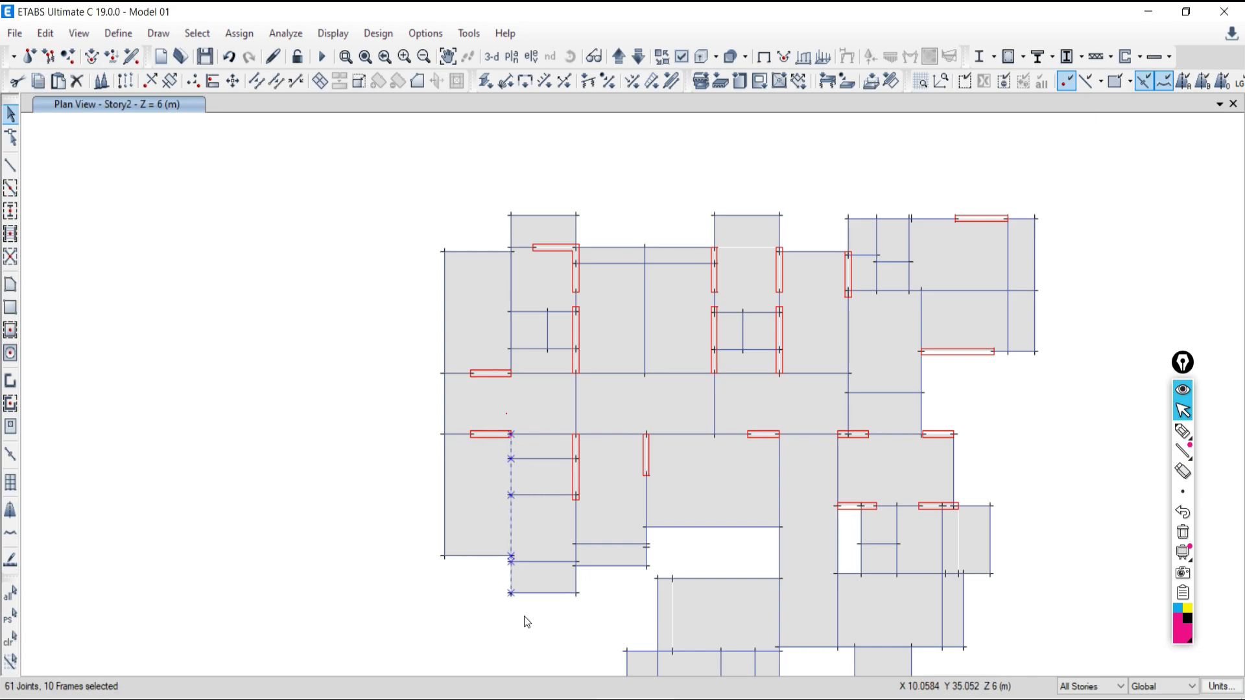
scroll(512, 588, "up", 4)
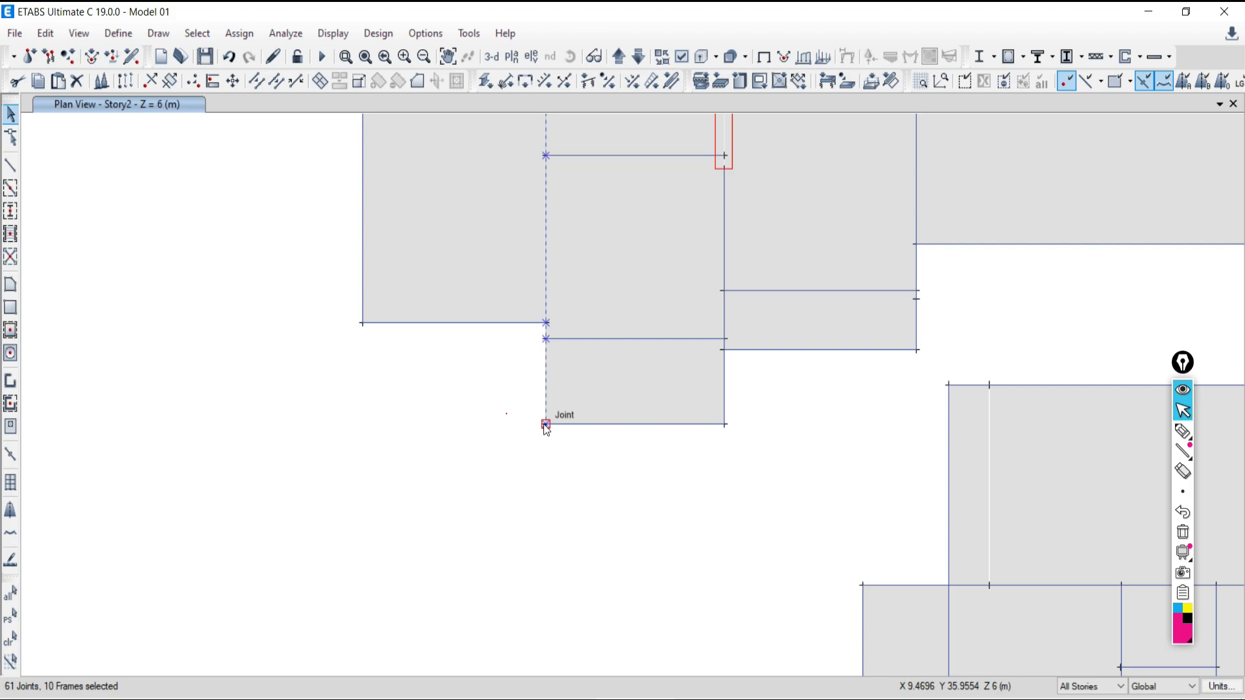
left_click(46, 33)
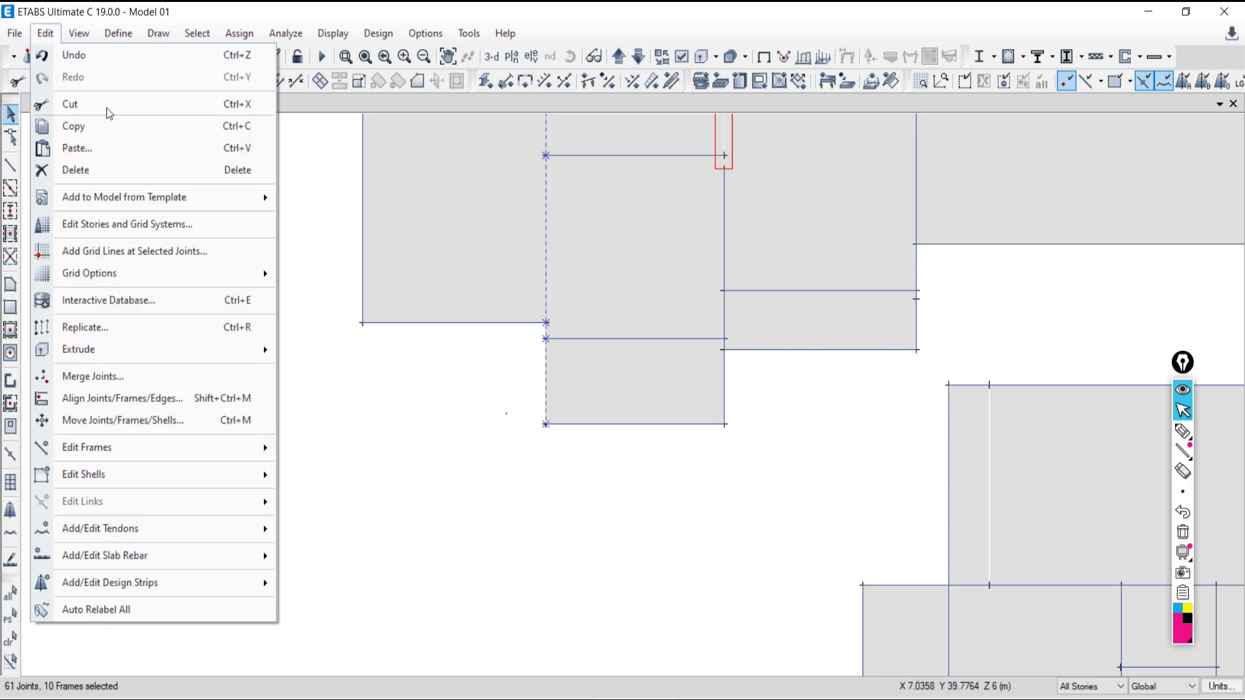
left_click(93, 407)
double_click(294, 120)
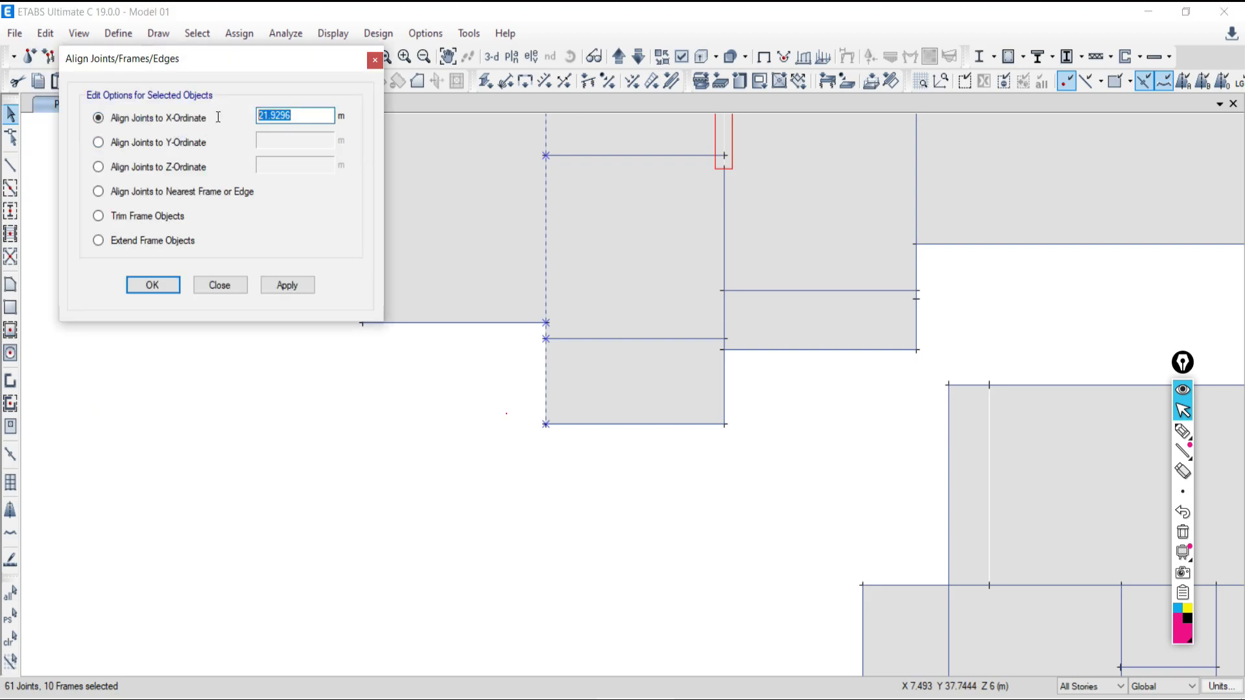
type("9.4696")
left_click(287, 285)
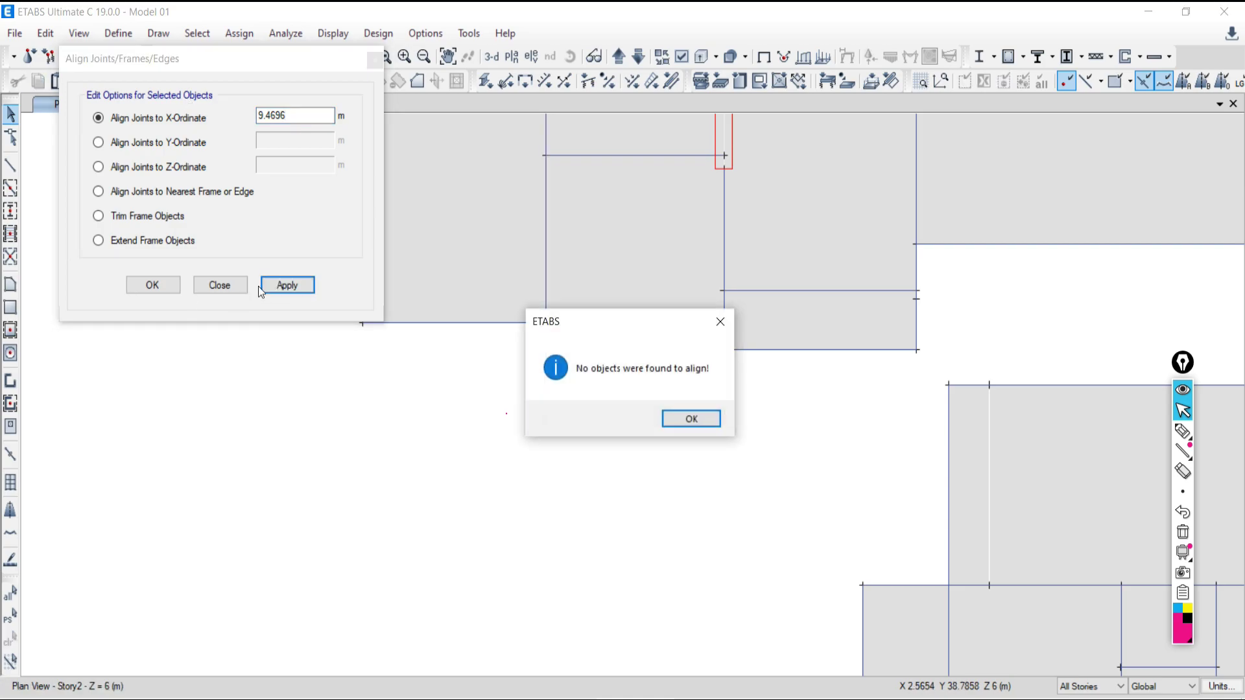
left_click(685, 425)
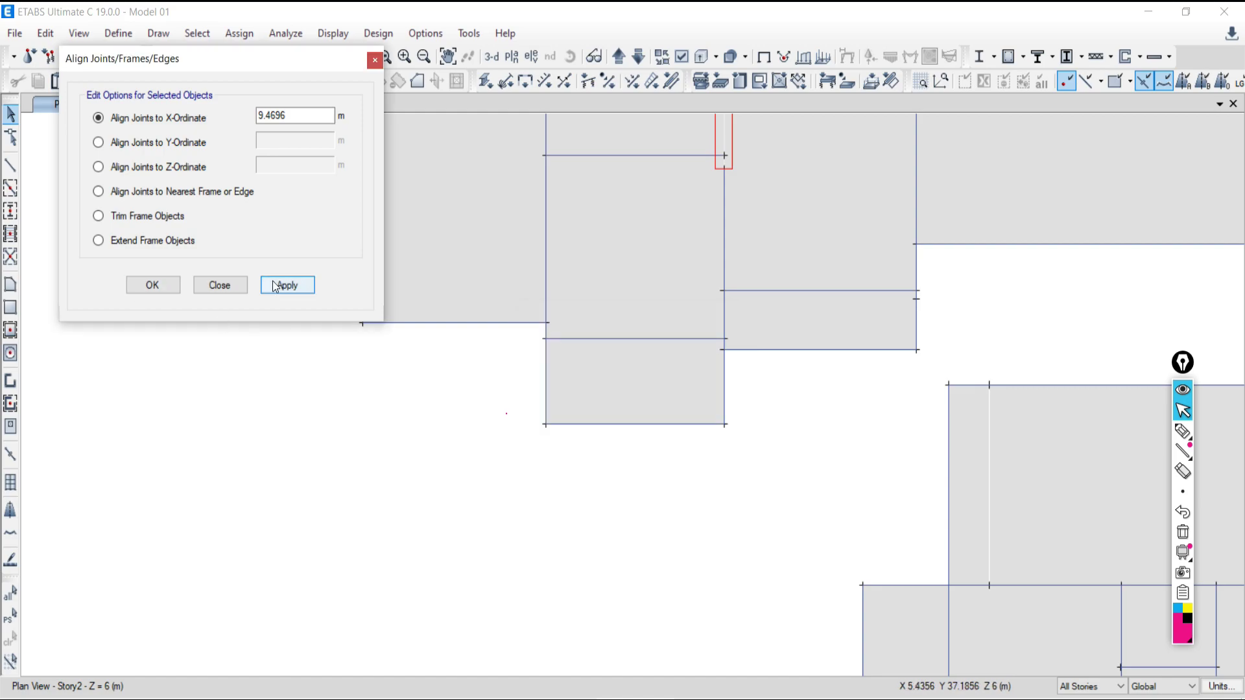
left_click(230, 286)
Step: Bring back the cleared handwritten shell-pair notes beside the plan
scroll(648, 428, "down", 3)
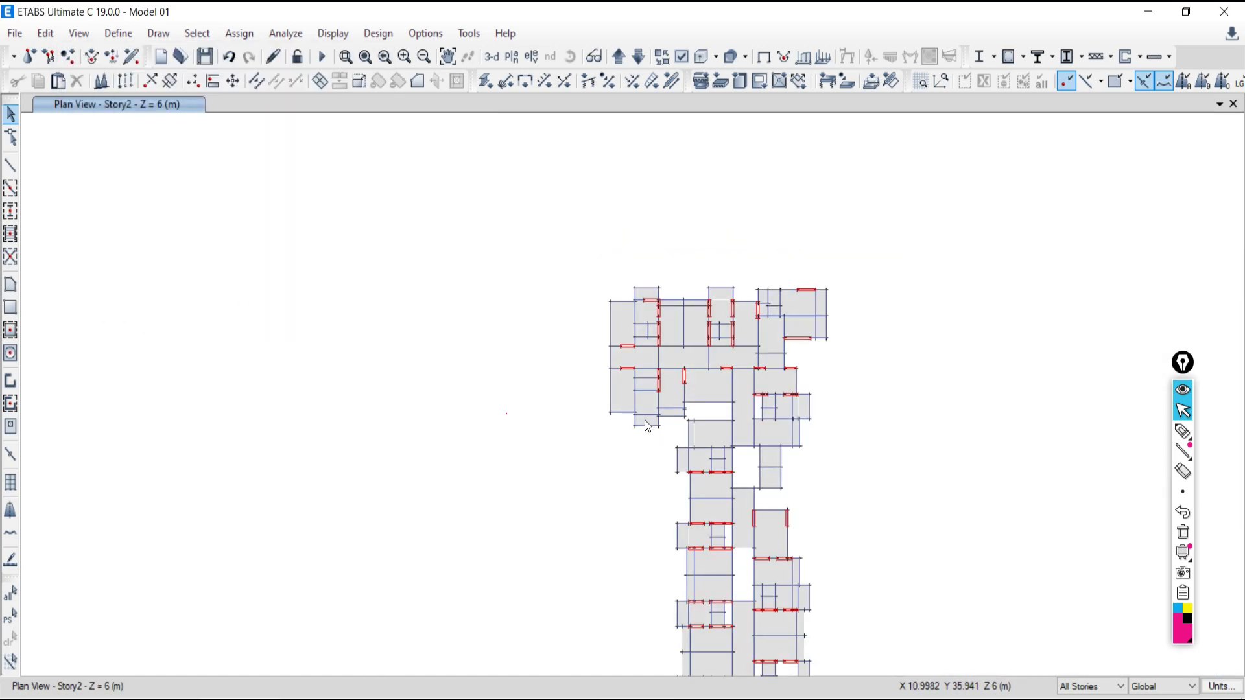
scroll(645, 421, "up", 3)
scroll(615, 351, "down", 2)
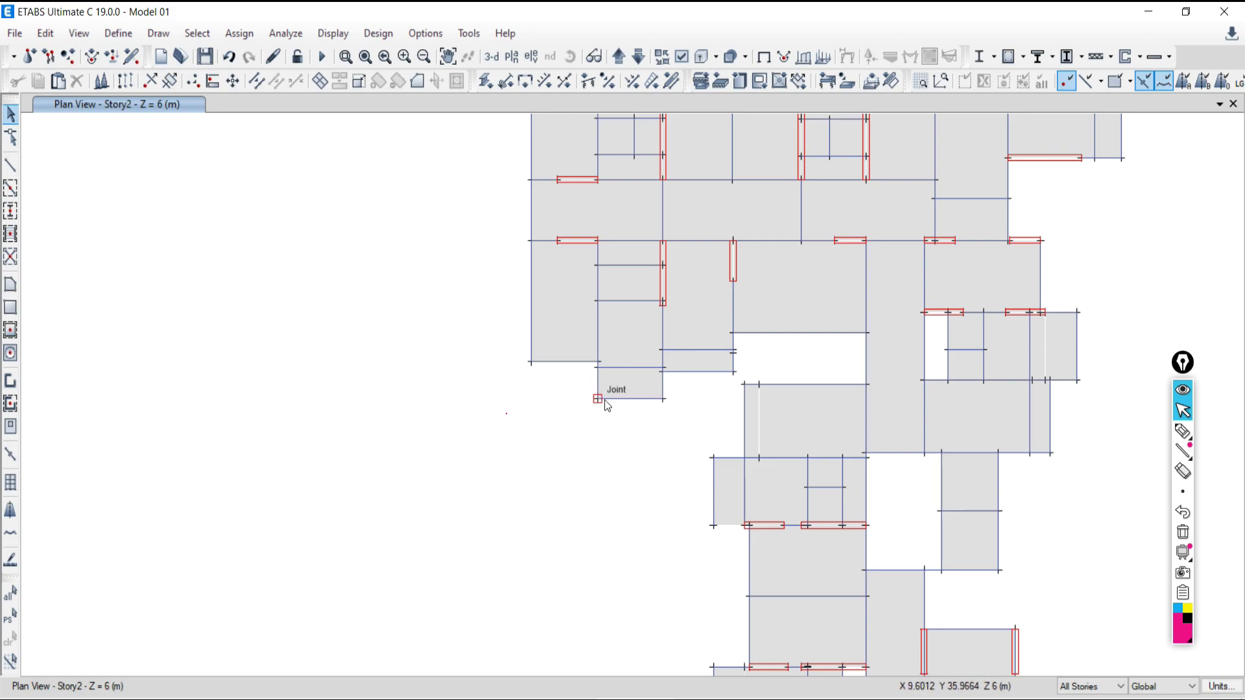
left_click(1182, 531)
left_click(1183, 513)
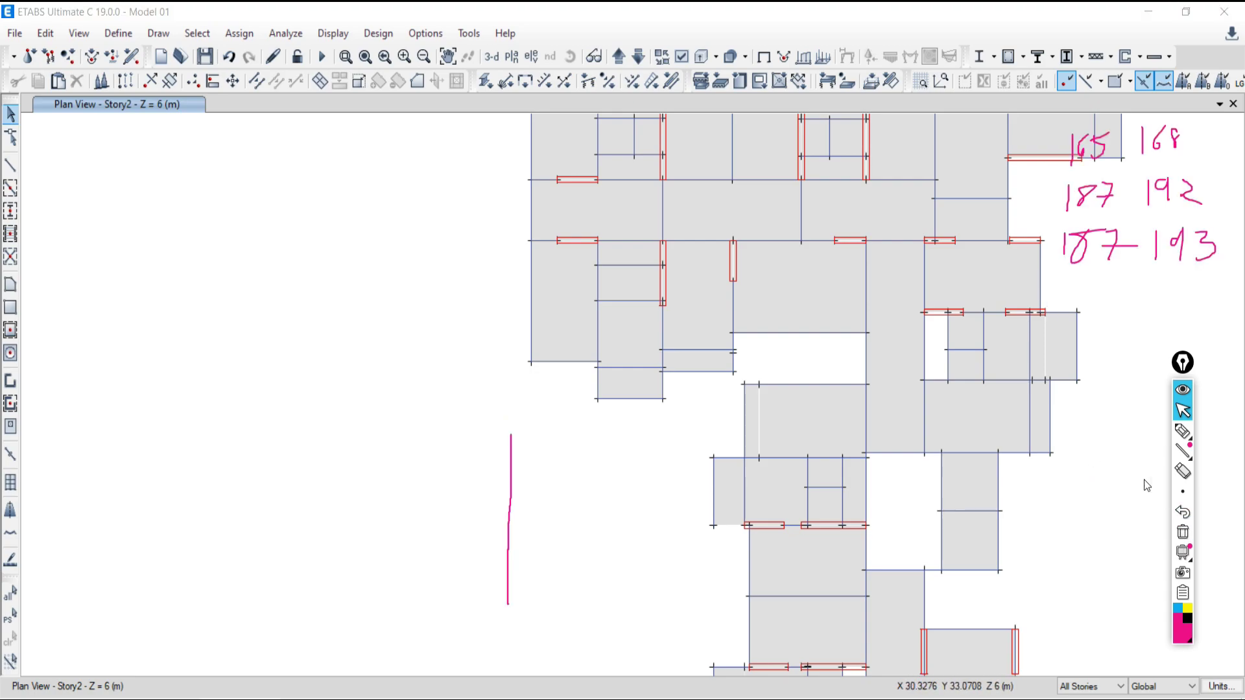
Step: Select shells F187 and F192 by shell label on all stories
middle_click_drag(644, 439, 386, 483)
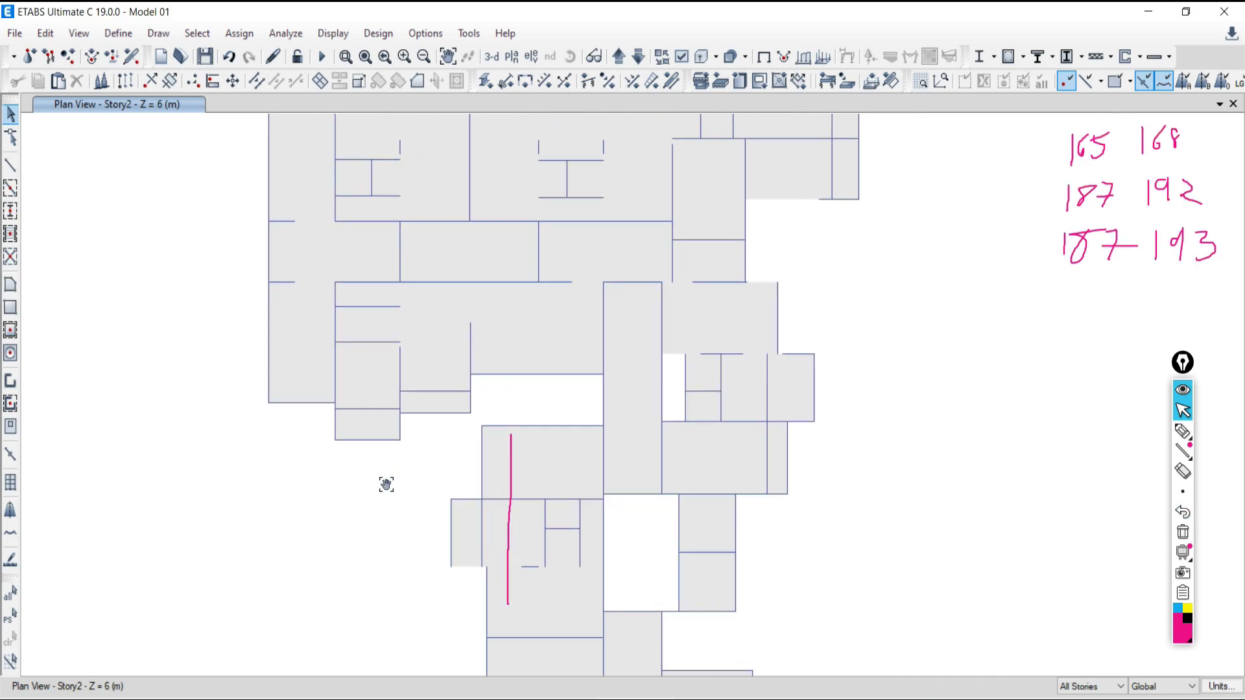
left_click(197, 33)
mouse_move(205, 59)
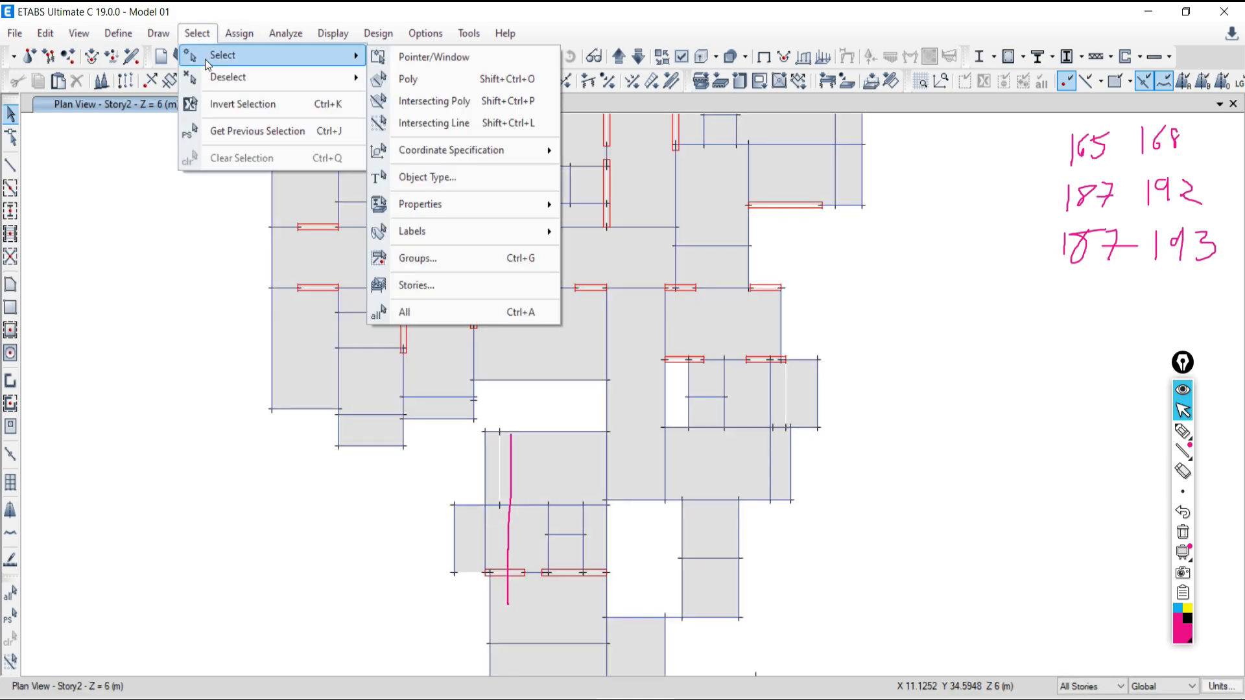
mouse_move(424, 231)
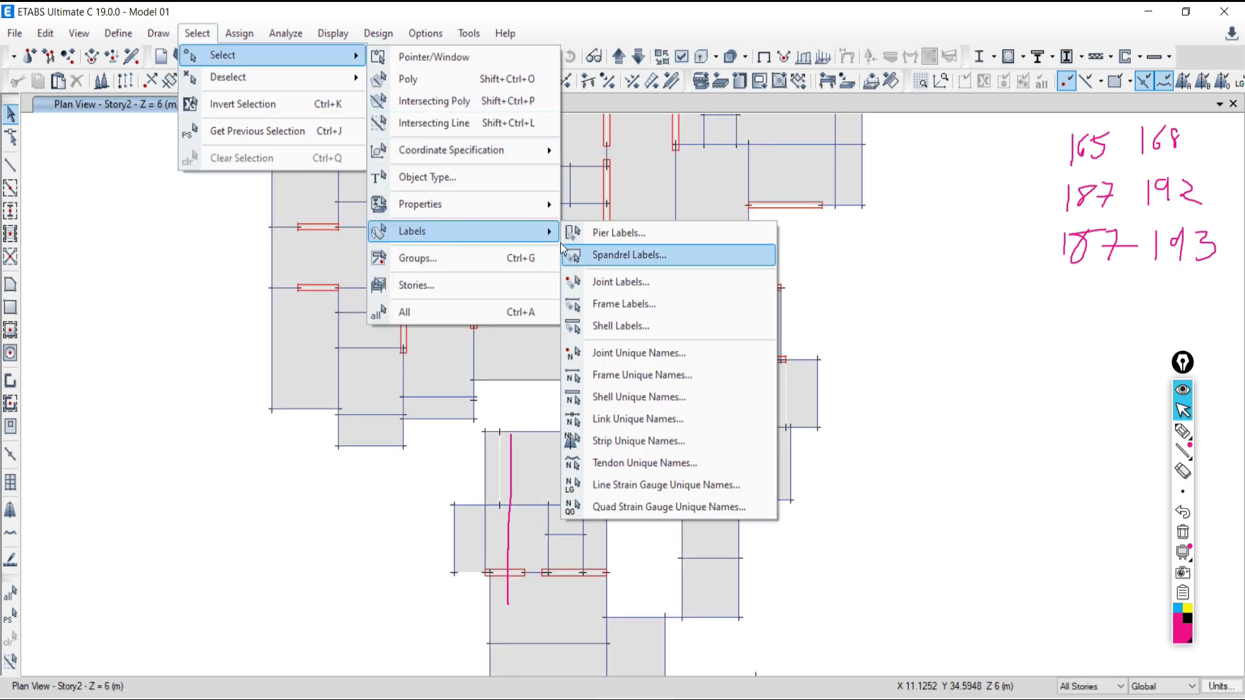
left_click(602, 328)
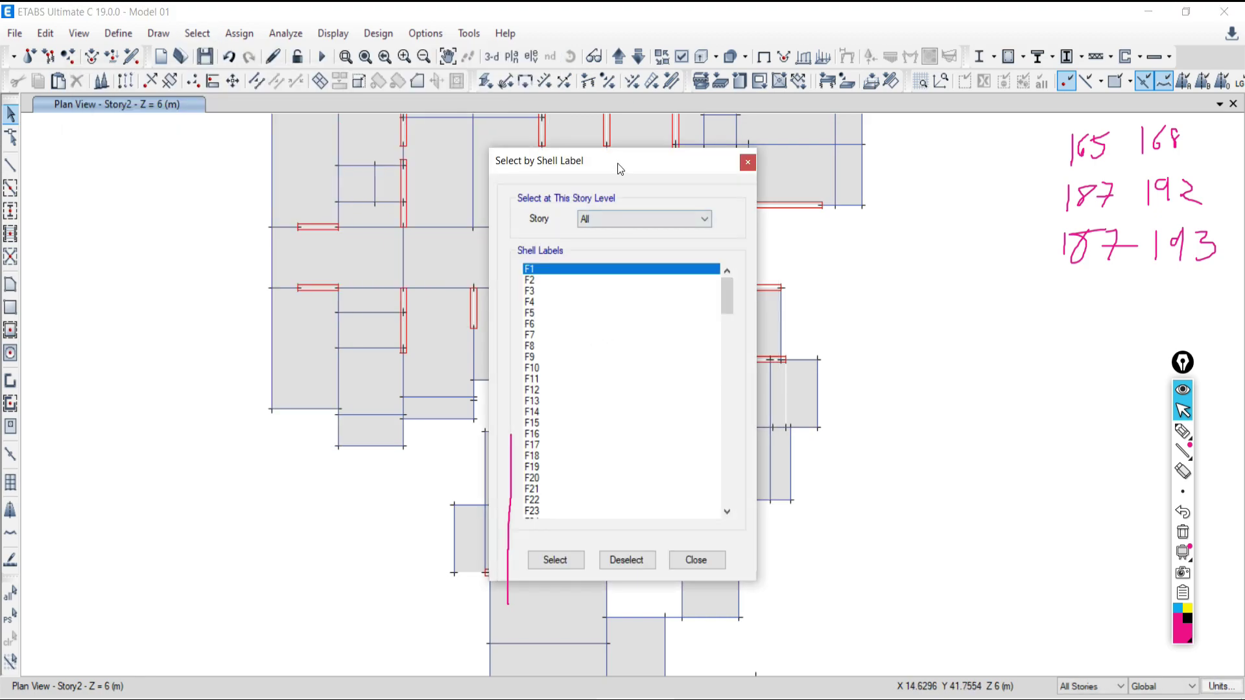
left_click_drag(620, 169, 304, 146)
left_click_drag(410, 285, 413, 403)
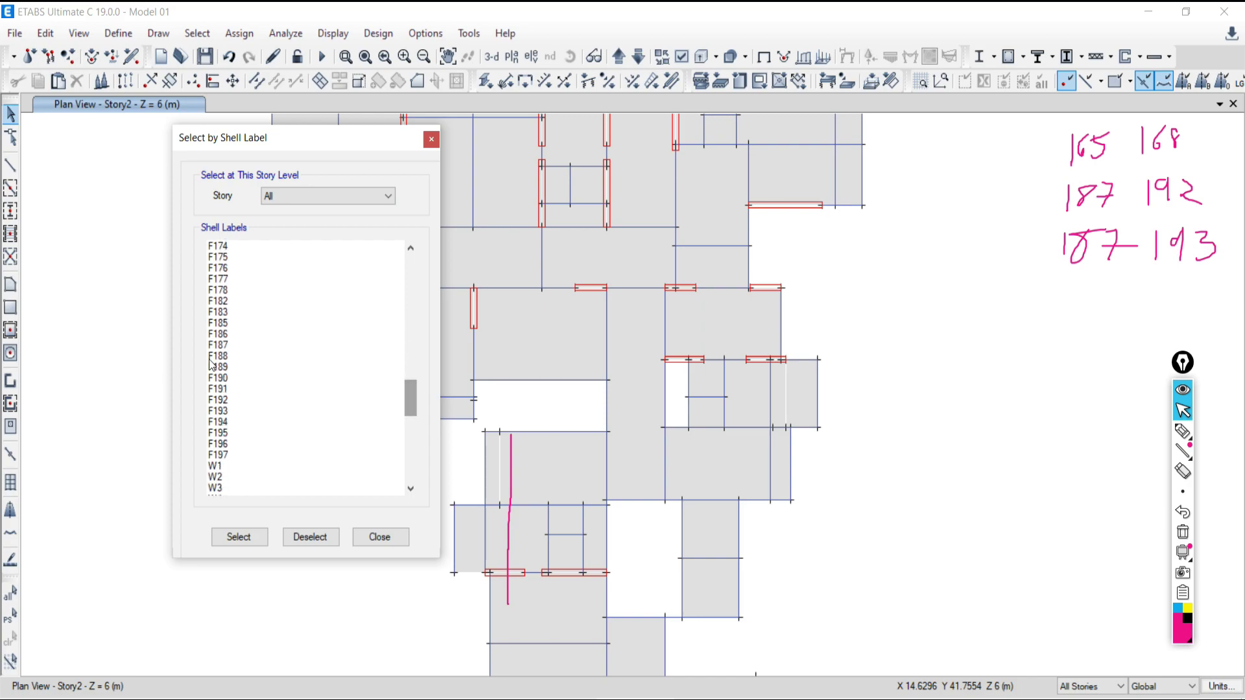
left_click(225, 346)
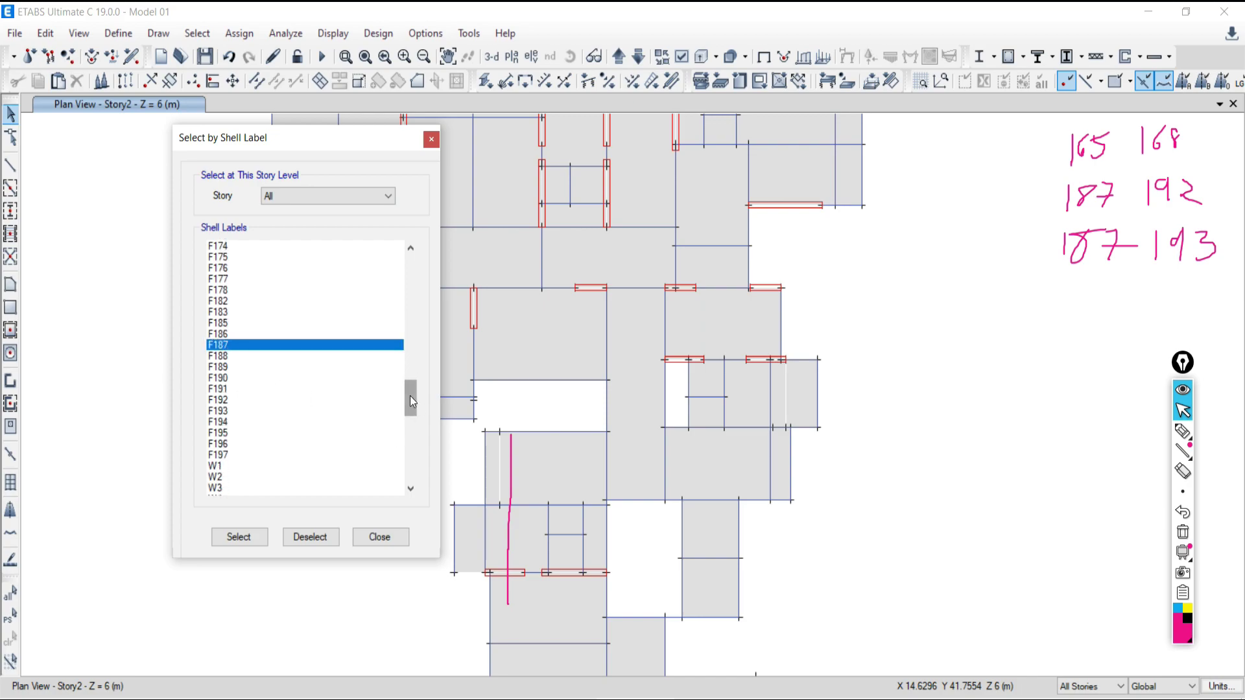
left_click_drag(409, 395, 410, 403)
left_click(226, 335, "ctrl")
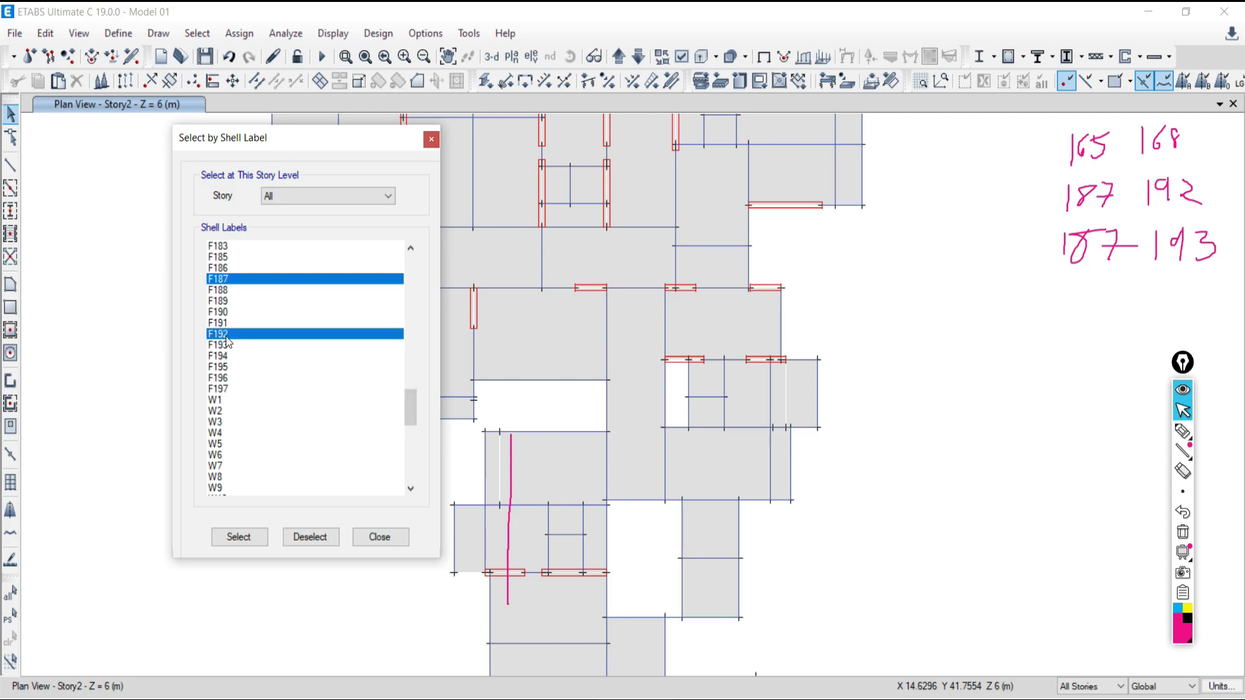
left_click(238, 536)
left_click(400, 537)
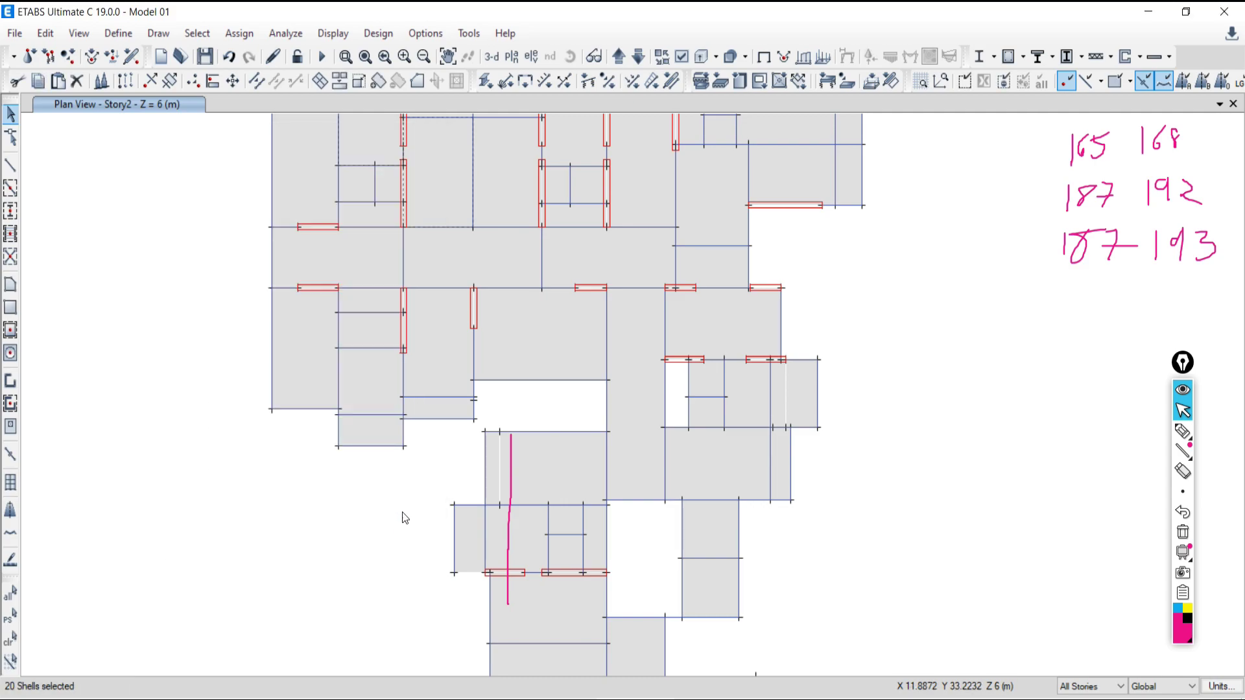
Step: Locate the selected slabs in the plan, check each slab's label in its slab information, and clear the selection and handwritten notes
scroll(424, 356, "up", 3)
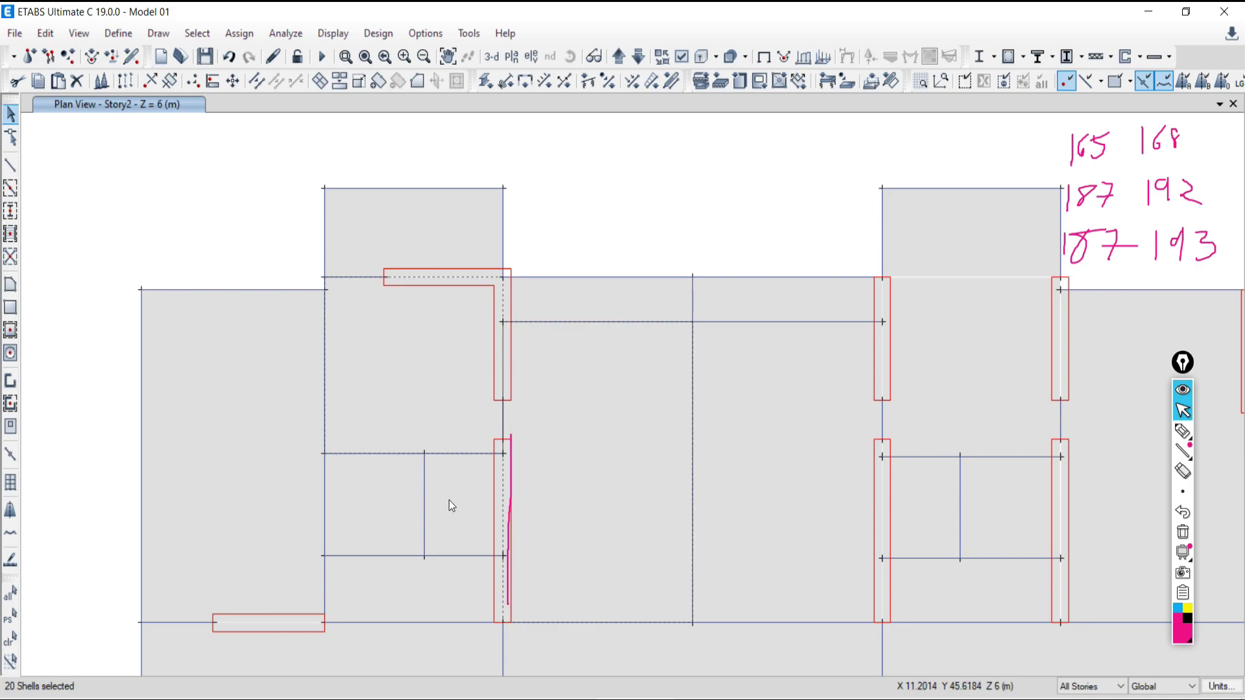
left_click(449, 504)
left_click(421, 386)
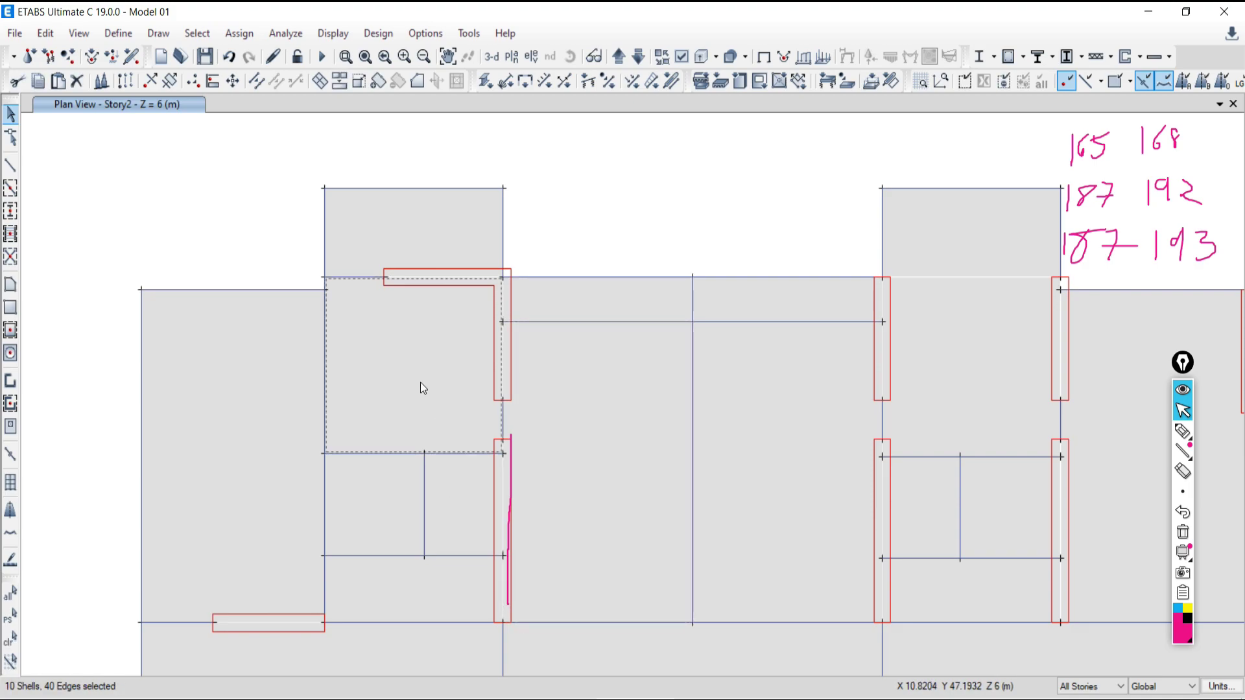
right_click(420, 387)
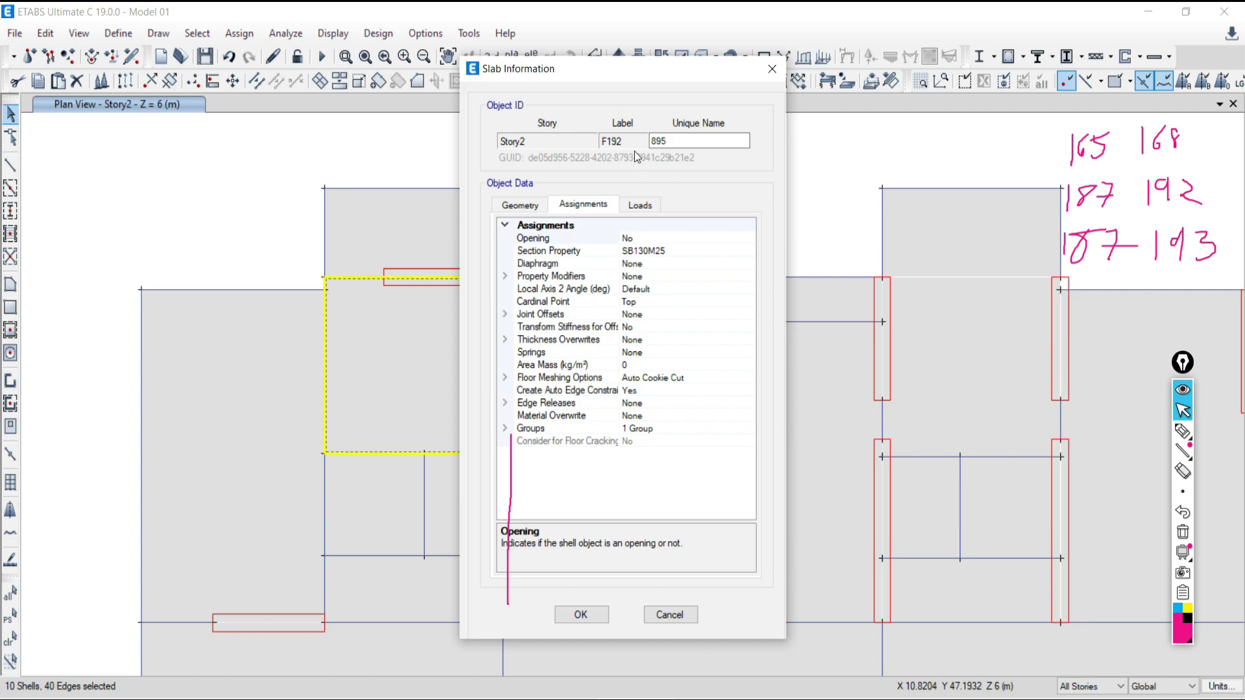
left_click(669, 614)
right_click(546, 406)
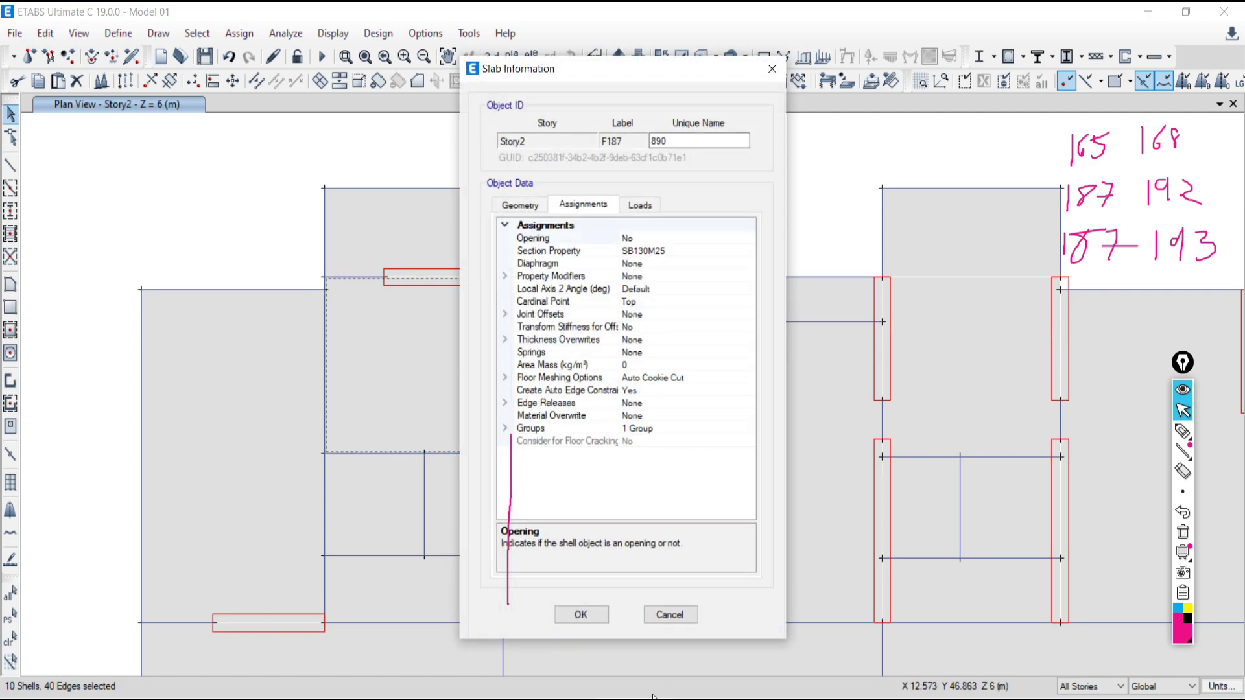
left_click(669, 614)
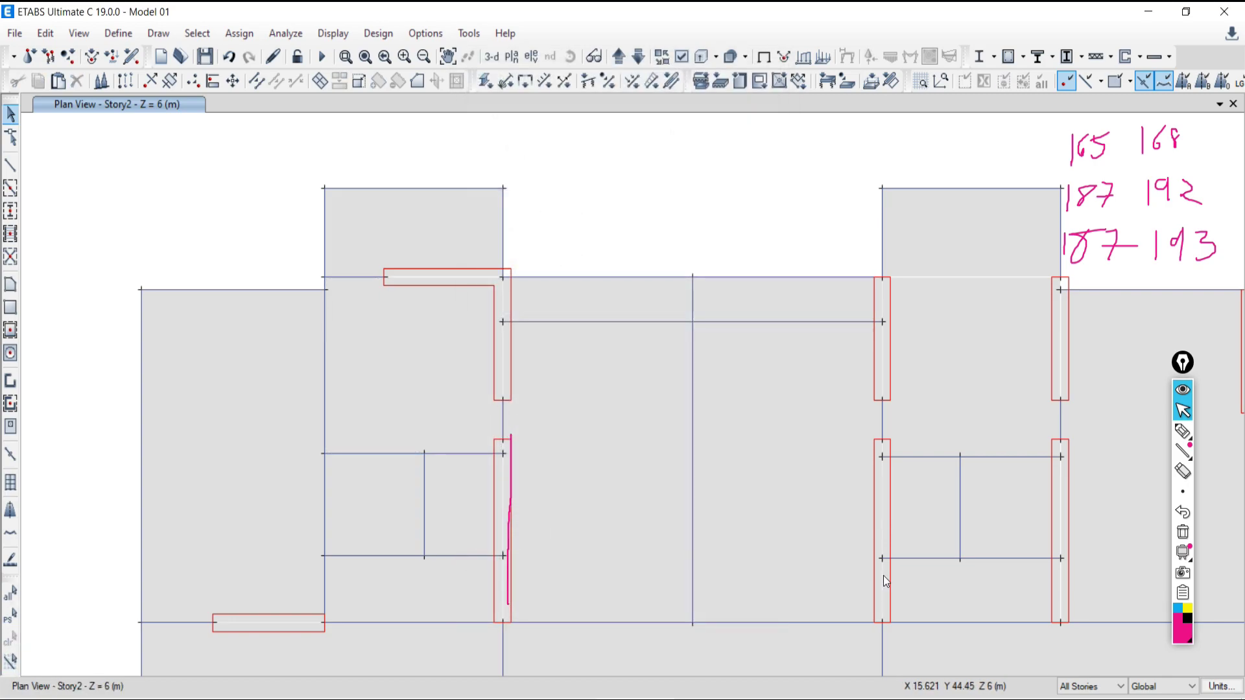
left_click(1183, 532)
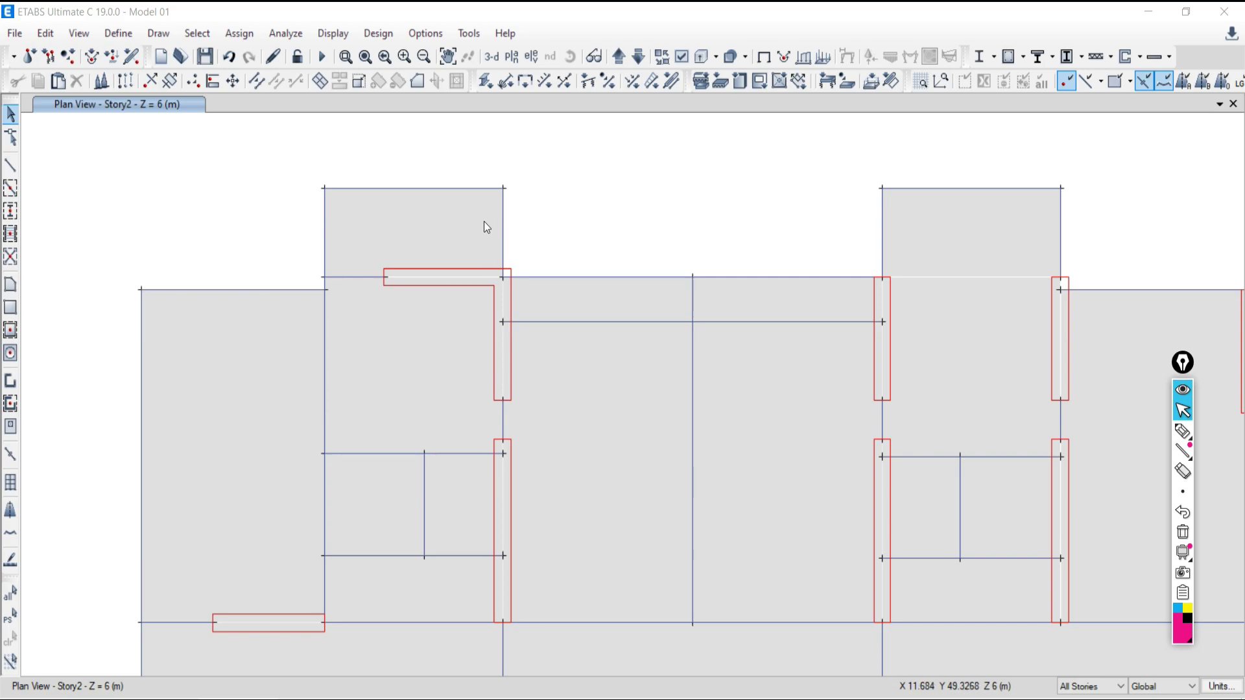
Step: Align all joints along the shared edge of slabs F187 and F192 to the X-ordinate of the edge's uppermost joint
left_click_drag(493, 164, 563, 495)
left_click_drag(570, 619, 569, 642)
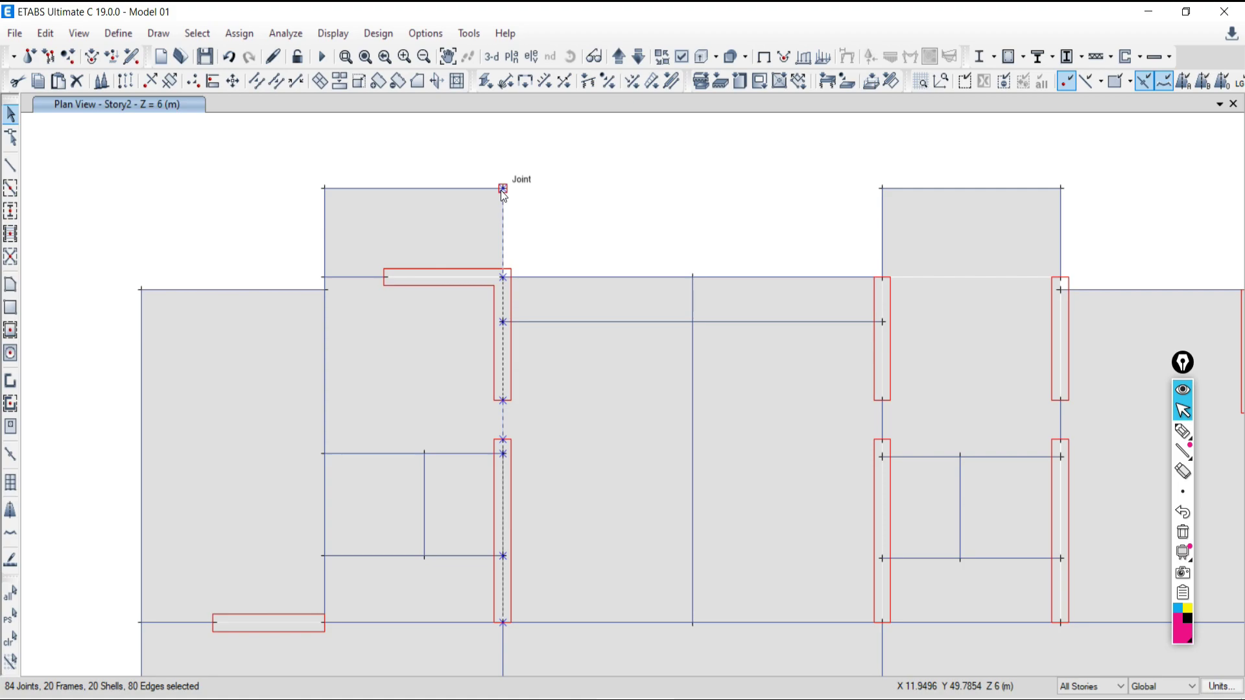
left_click(45, 33)
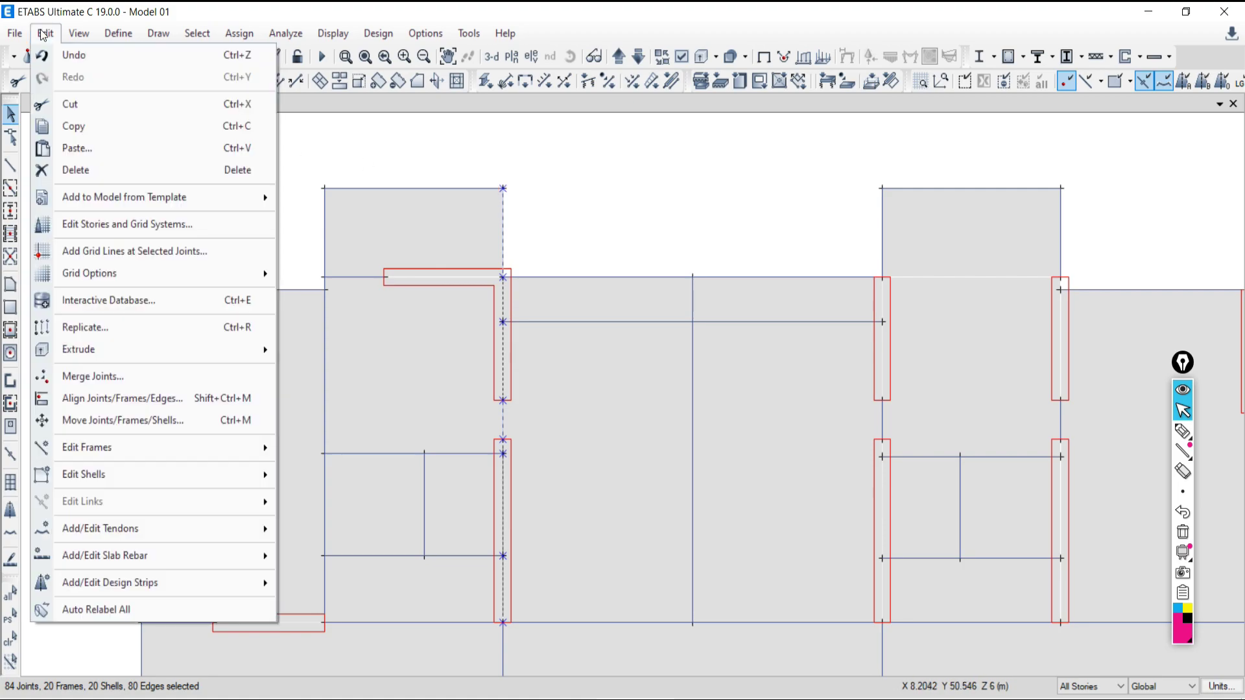
left_click(71, 399)
left_click(268, 115)
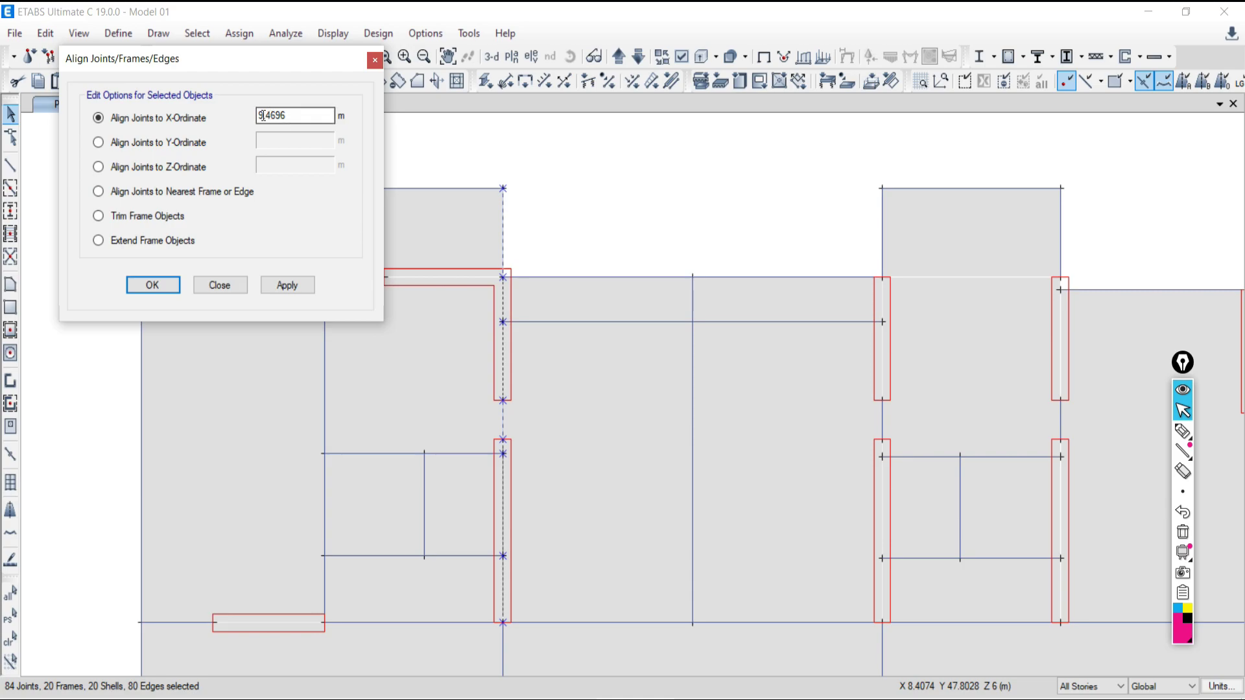
key("BackSpace")
type("11.")
left_click(286, 286)
left_click(231, 289)
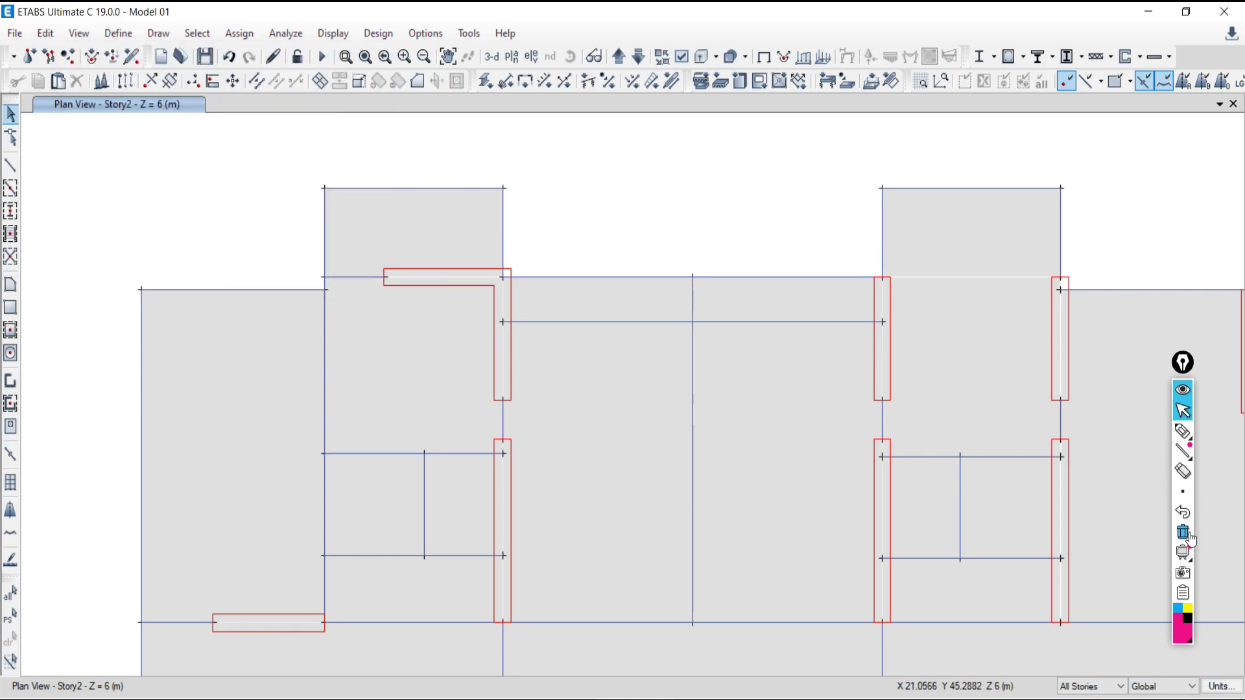
Step: Bring back the handwritten shell-pair notes and look for shells F187 and F193 in the shell label list for all stories
left_click(1182, 512)
left_click(1183, 492)
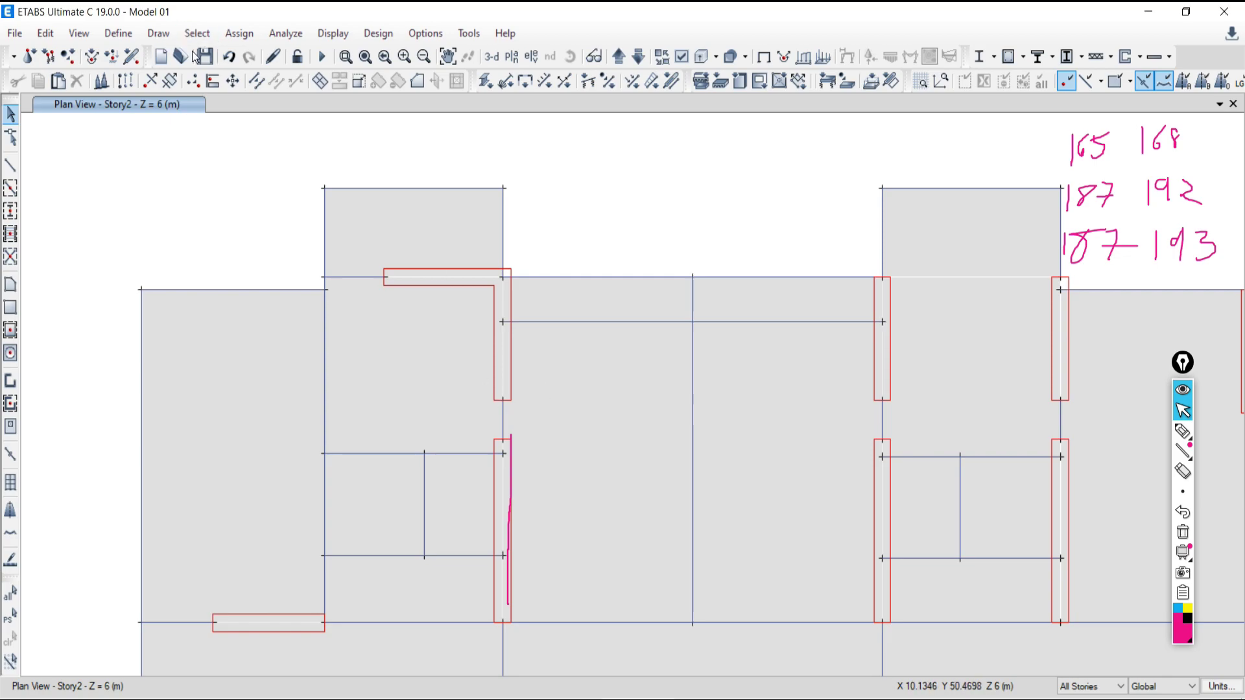
left_click(197, 33)
mouse_move(219, 58)
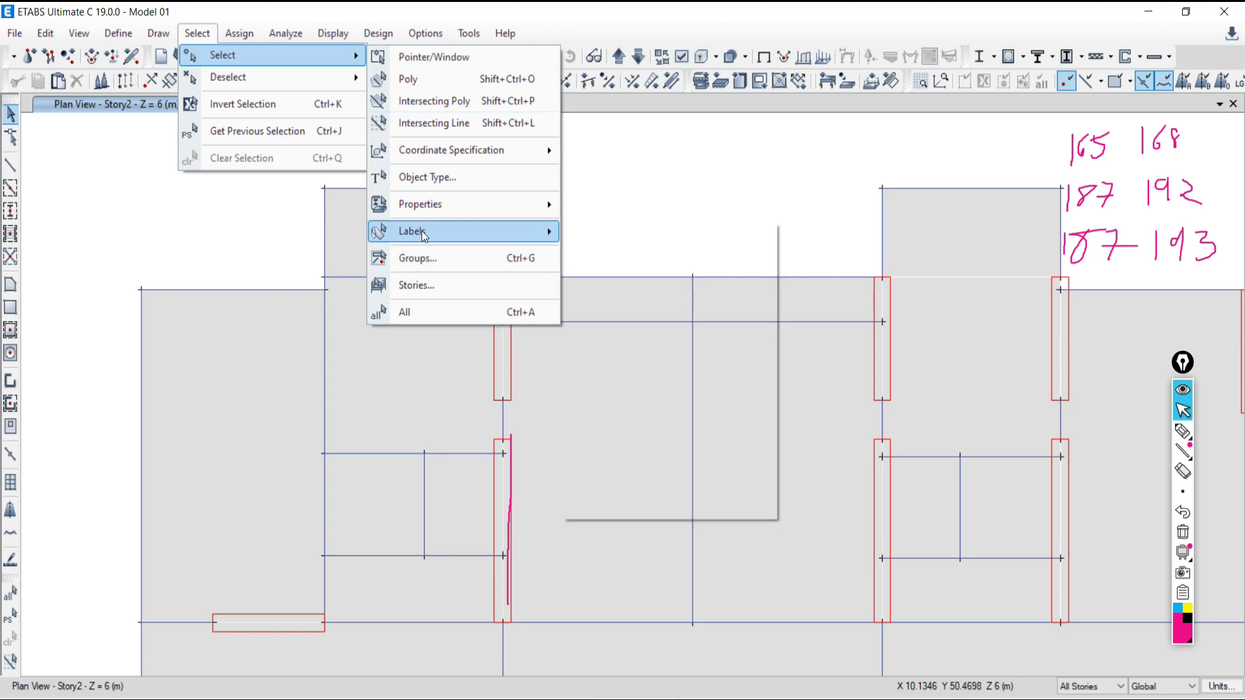
mouse_move(423, 235)
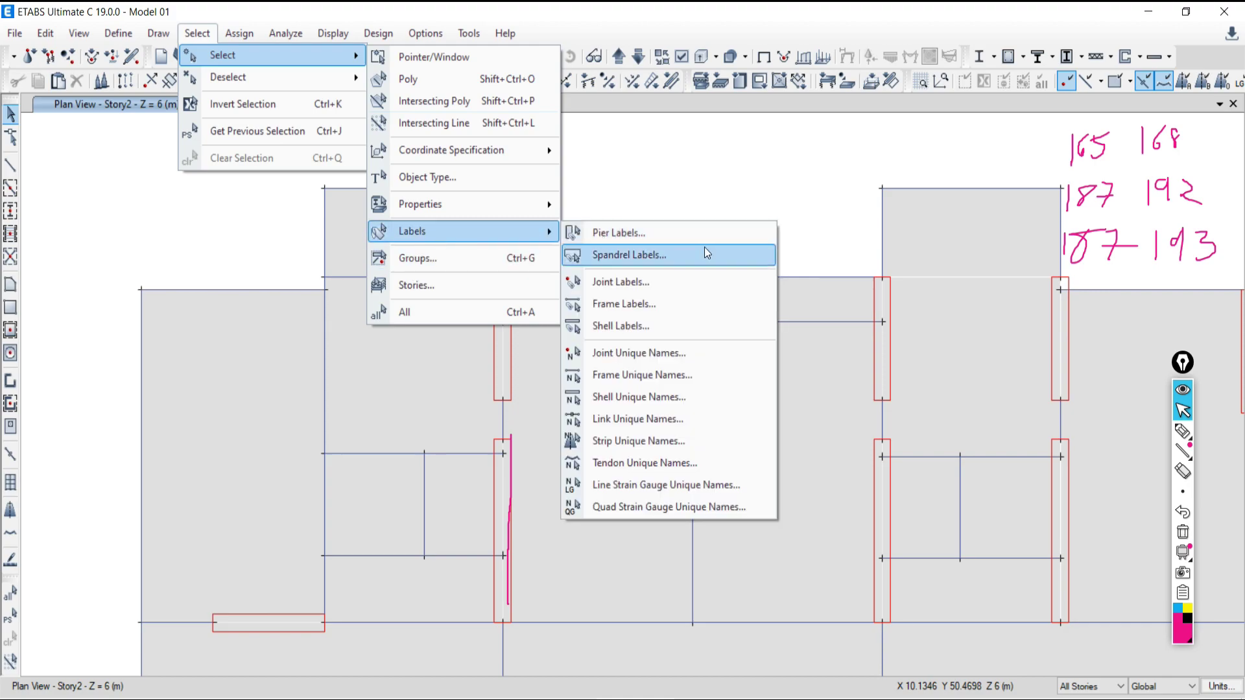
left_click(607, 327)
left_click_drag(415, 277, 410, 406)
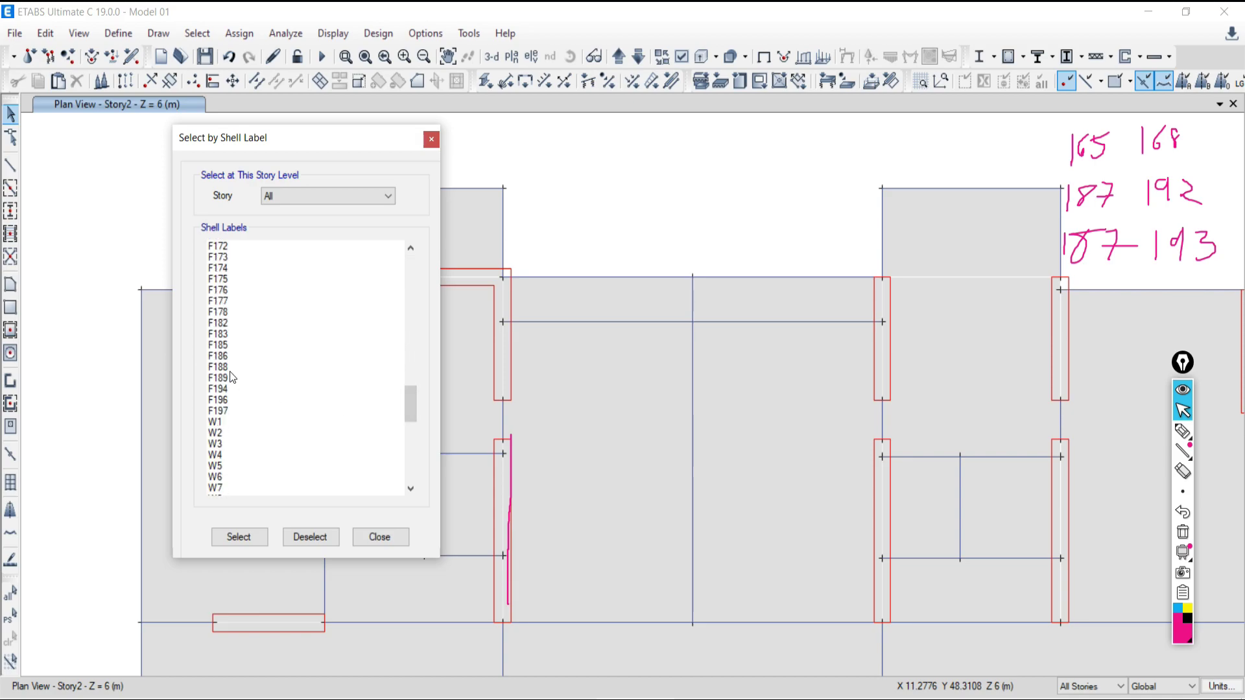
left_click(238, 356)
left_click(224, 335)
left_click(230, 367)
left_click(237, 400)
left_click(232, 366)
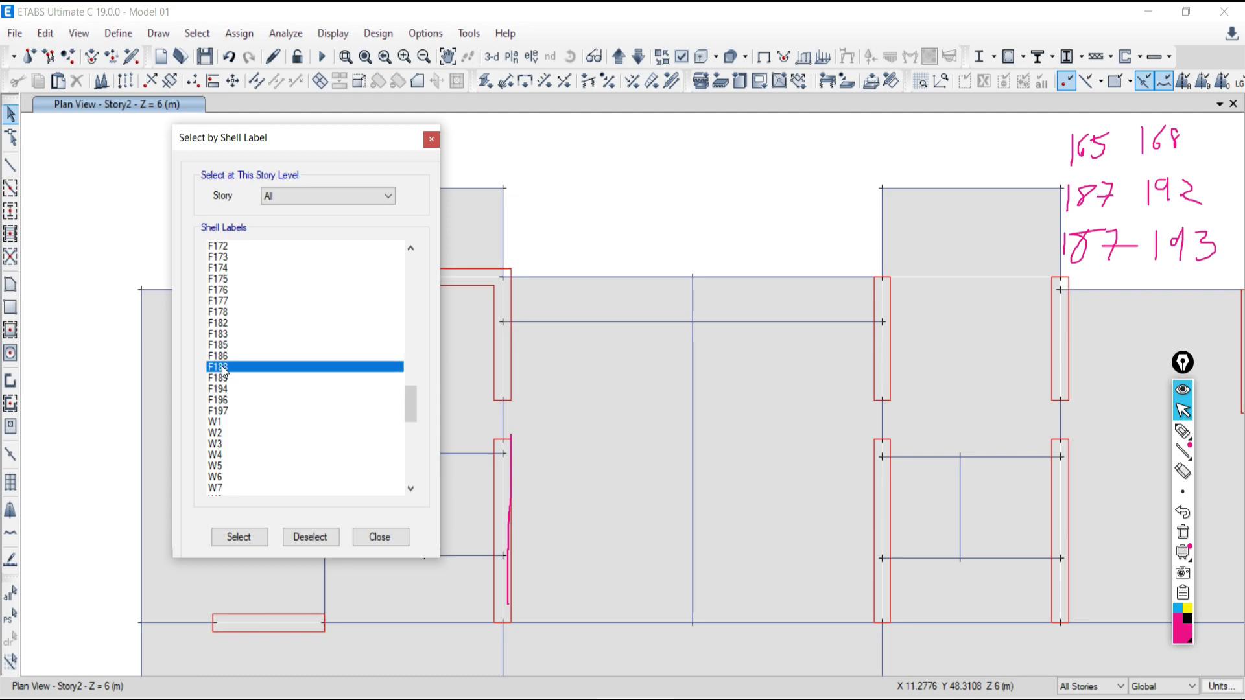
left_click(227, 334)
left_click(376, 538)
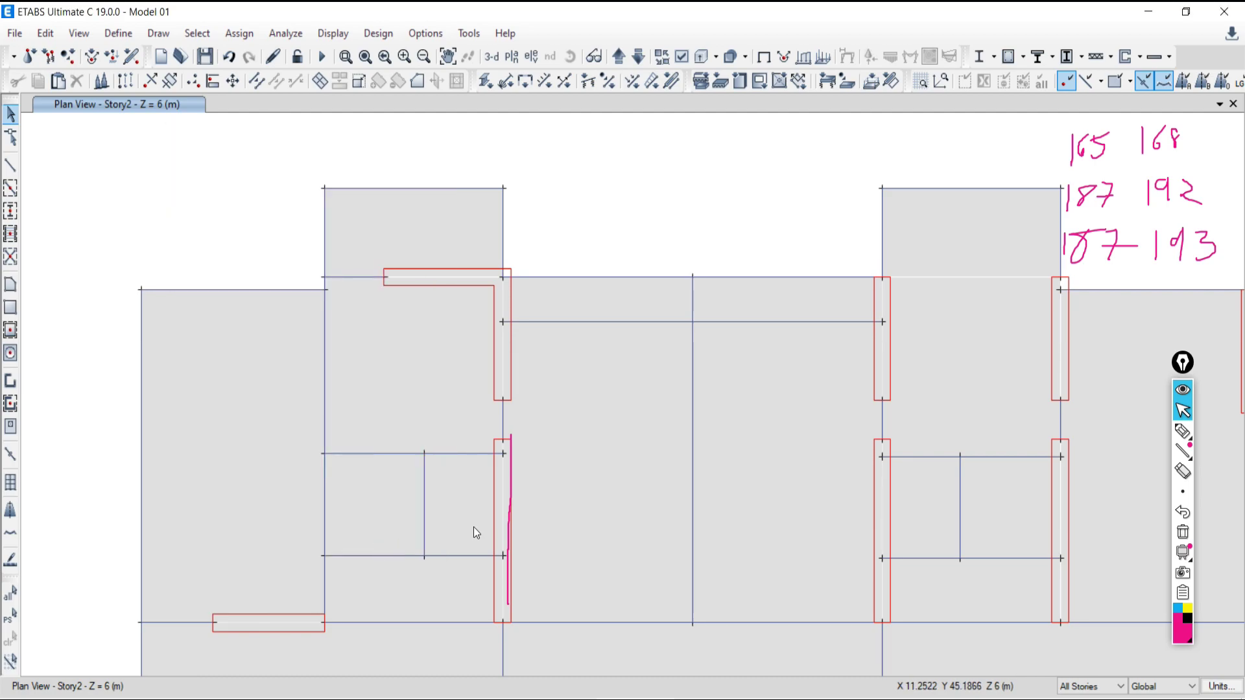
Step: Run the model check at 2.5 mm tolerance with every check and both fix options enabled, and clear the handwritten notes
left_click(286, 33)
left_click(324, 52)
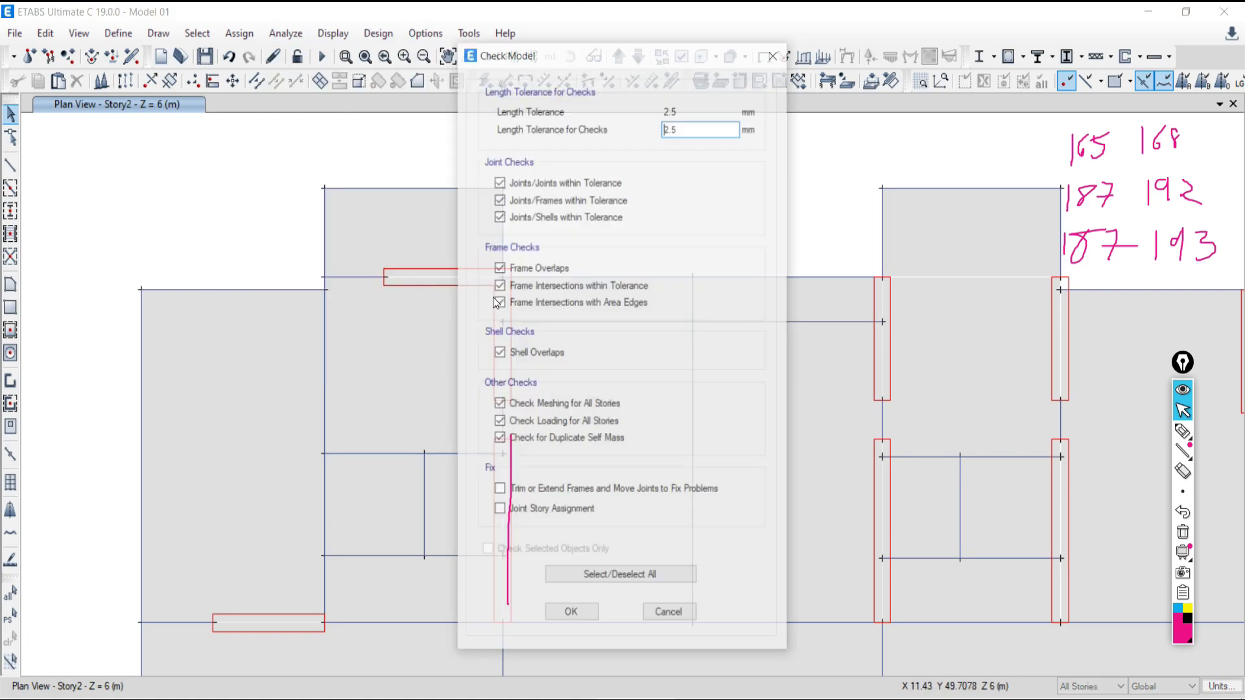
left_click(579, 581)
left_click(581, 581)
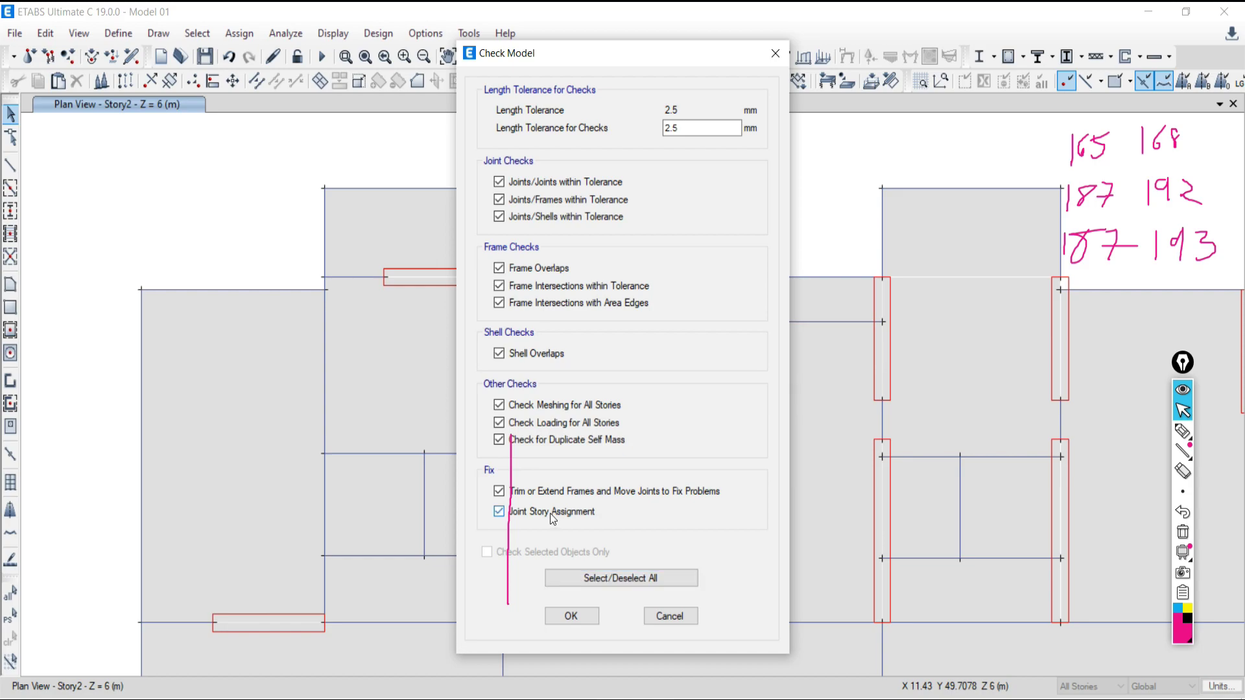
left_click(571, 616)
left_click(1183, 532)
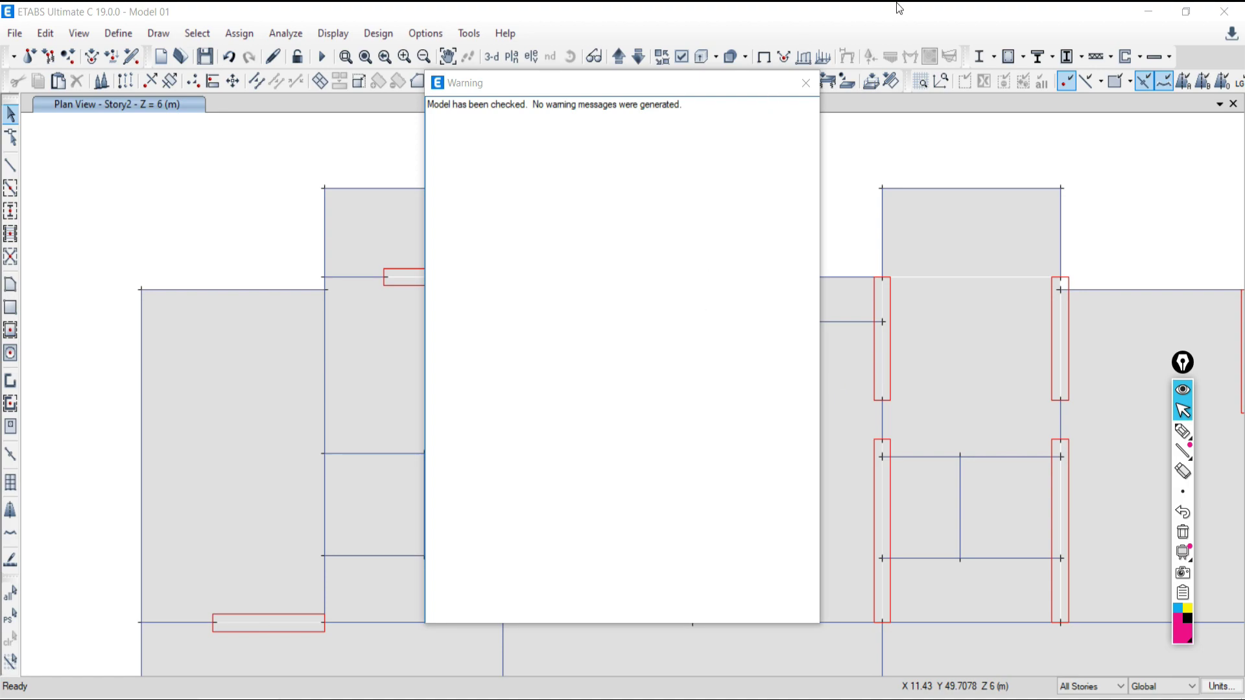
left_click_drag(622, 83, 457, 85)
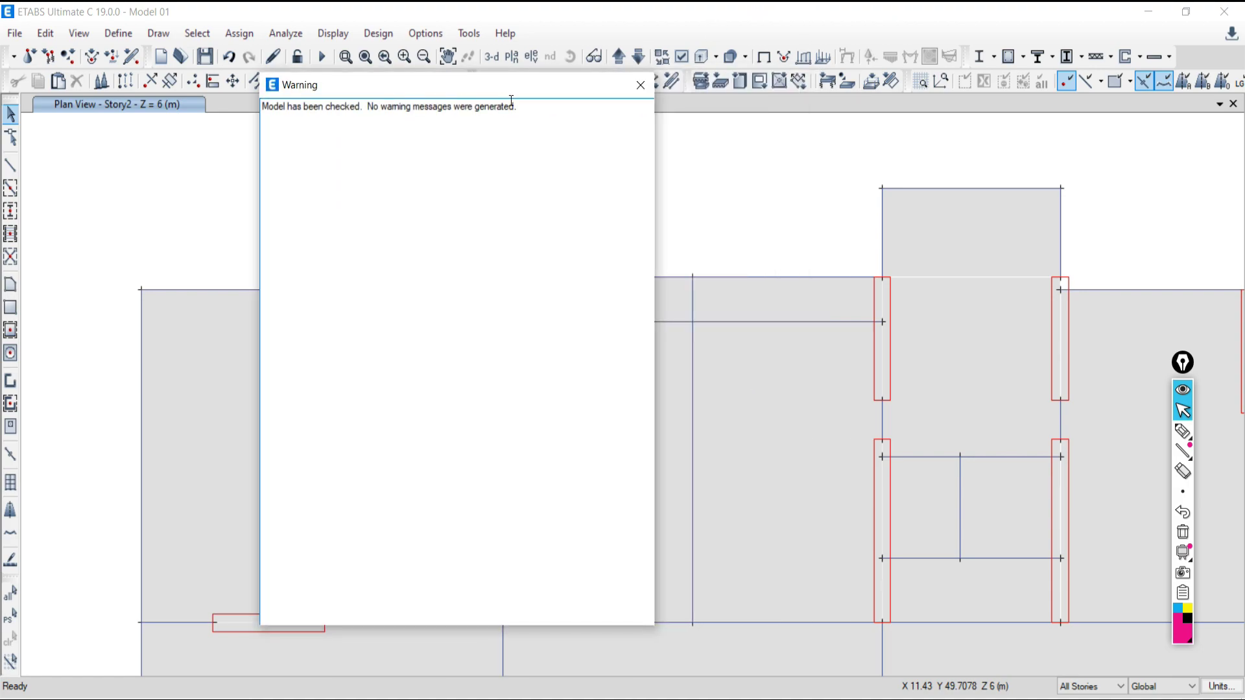
key("alt+Tab")
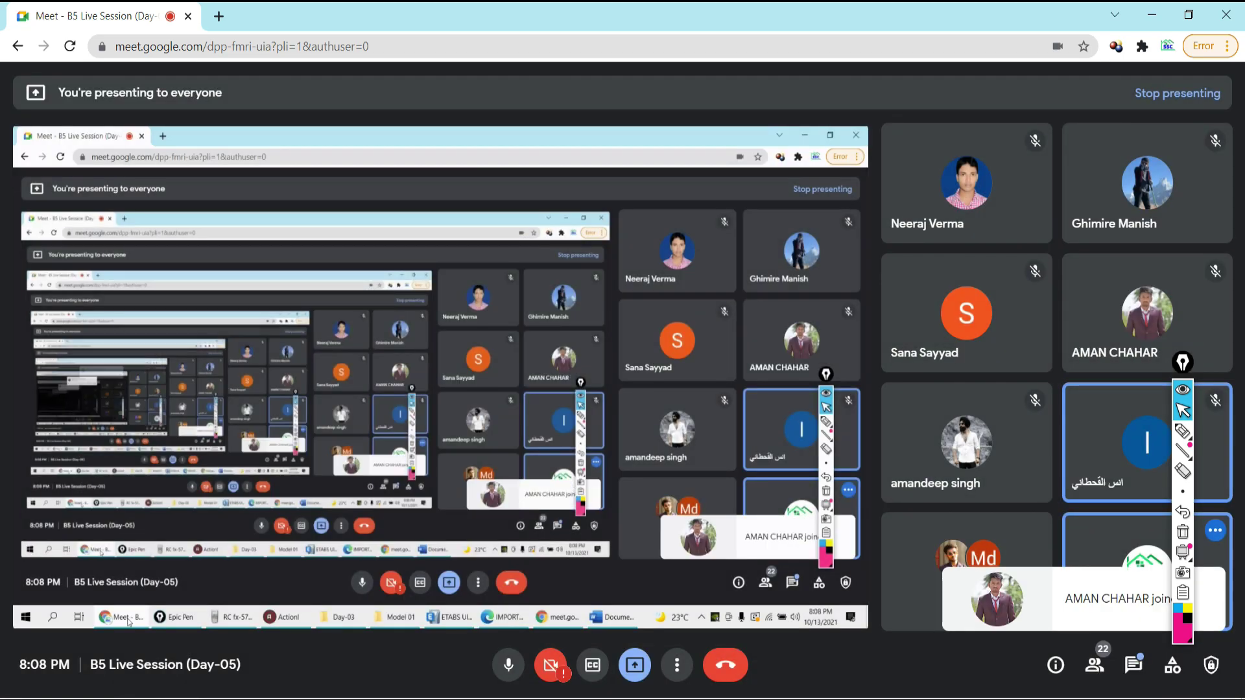
key("alt+Tab")
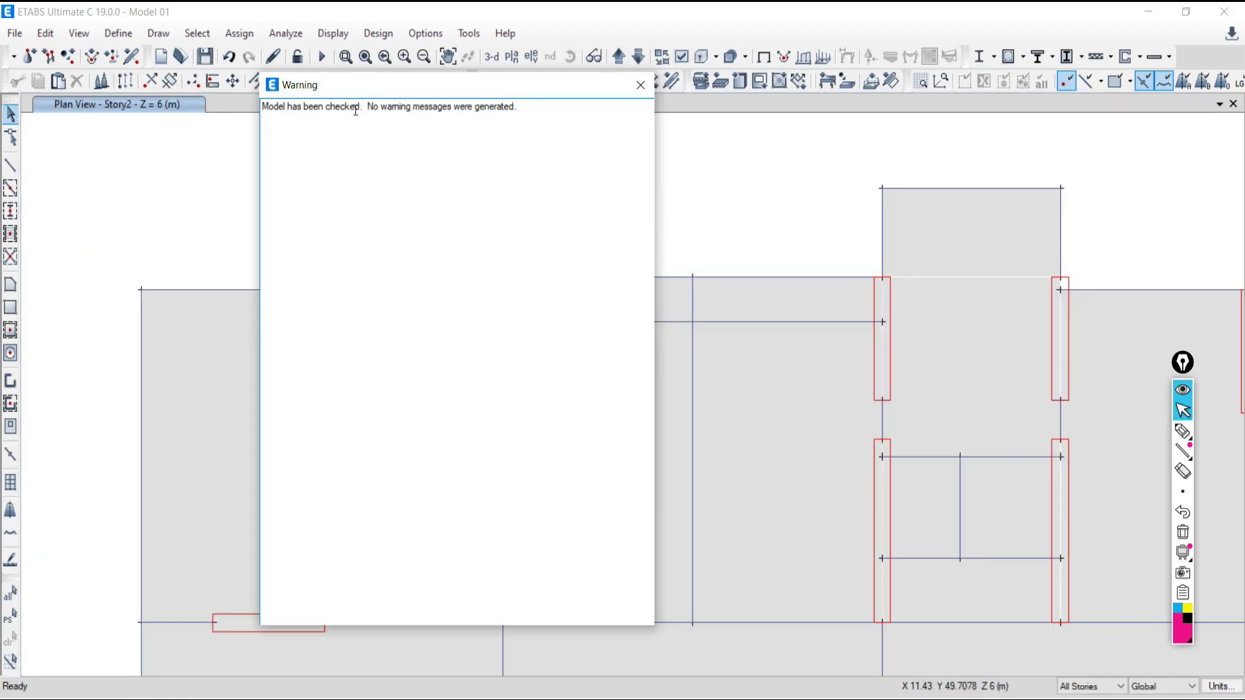
key("alt+Tab")
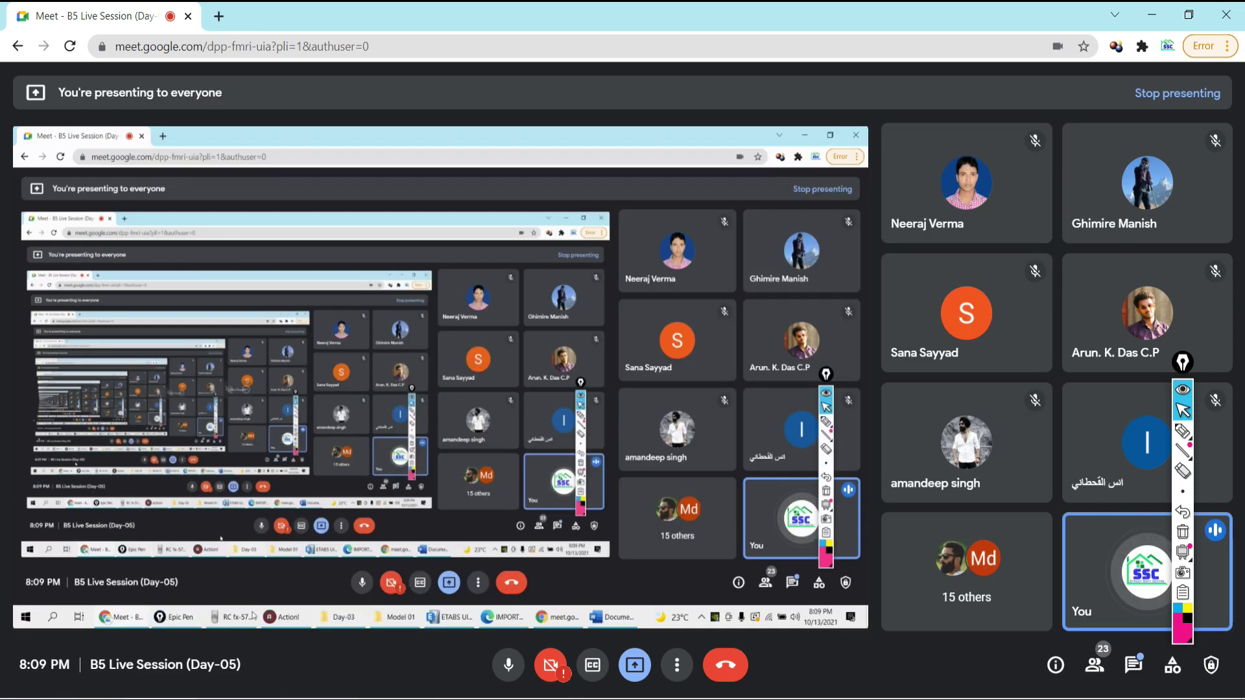
key("alt+Tab")
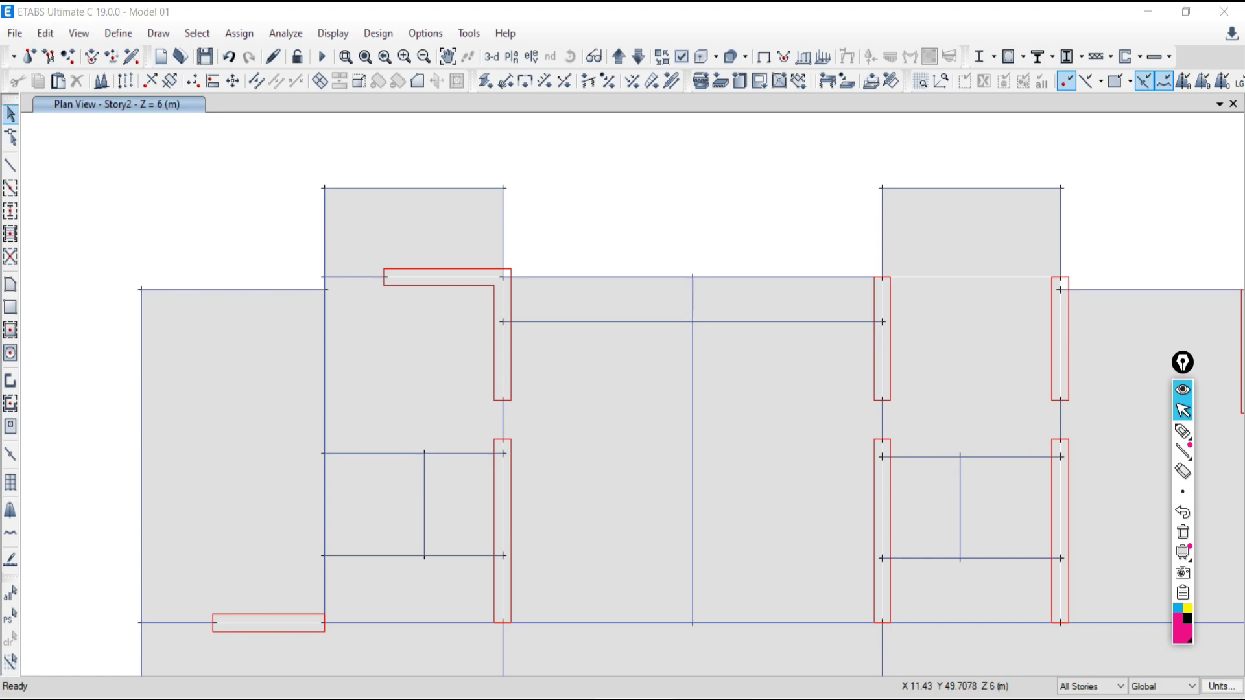
Step: Switch to the Word document and close it without saving the changes
key("alt+Tab")
left_click(1225, 14)
left_click(621, 395)
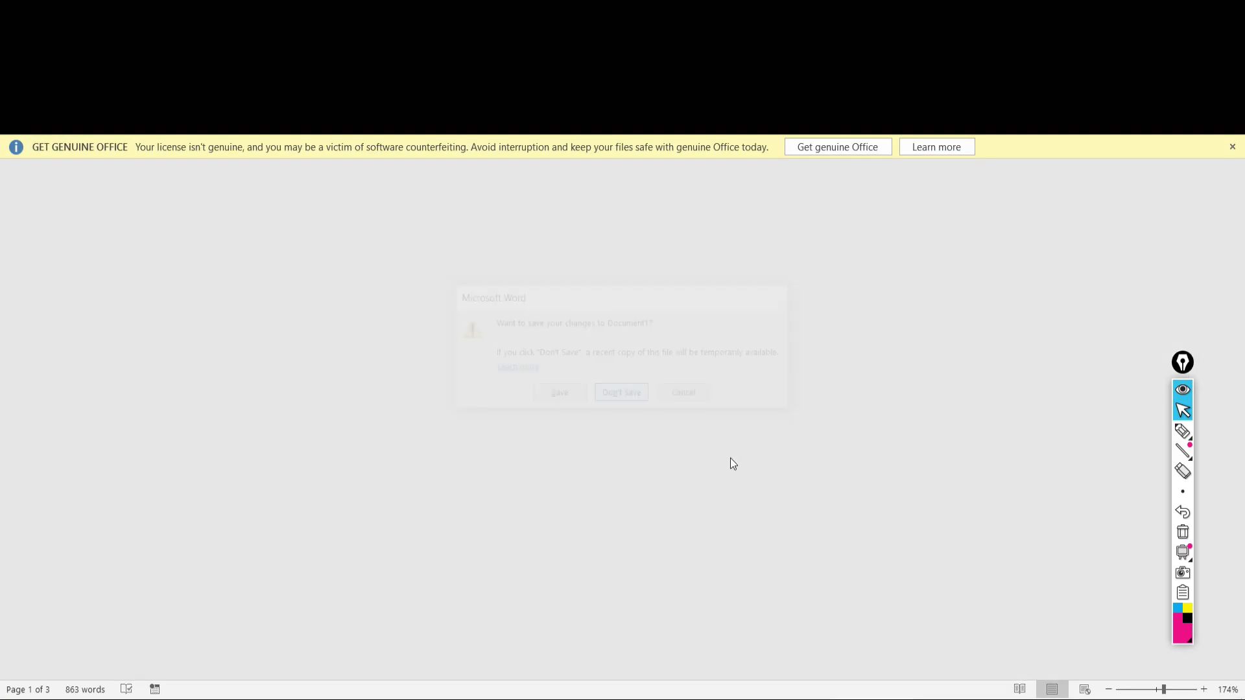
Step: Switch to IMPORTANT COMMANDS.pdf and highlight item 9 on editing or correcting an existing model, through the start of Align joints
key("alt+Tab")
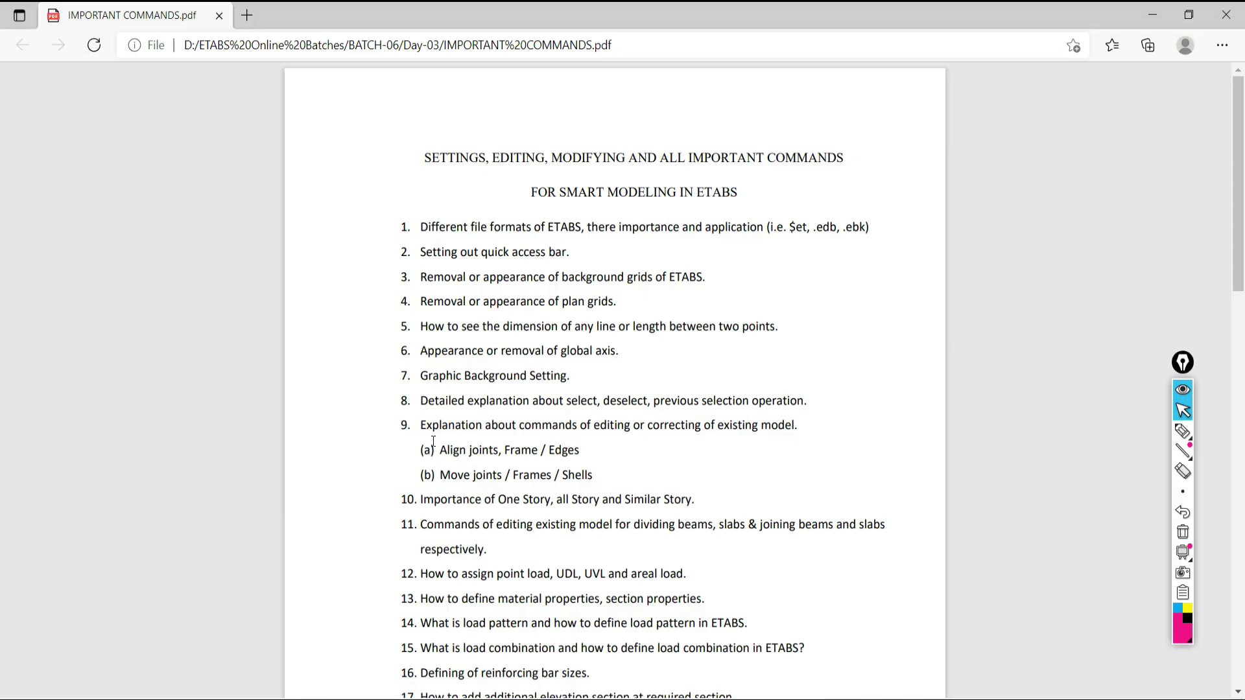
left_click_drag(401, 428, 451, 451)
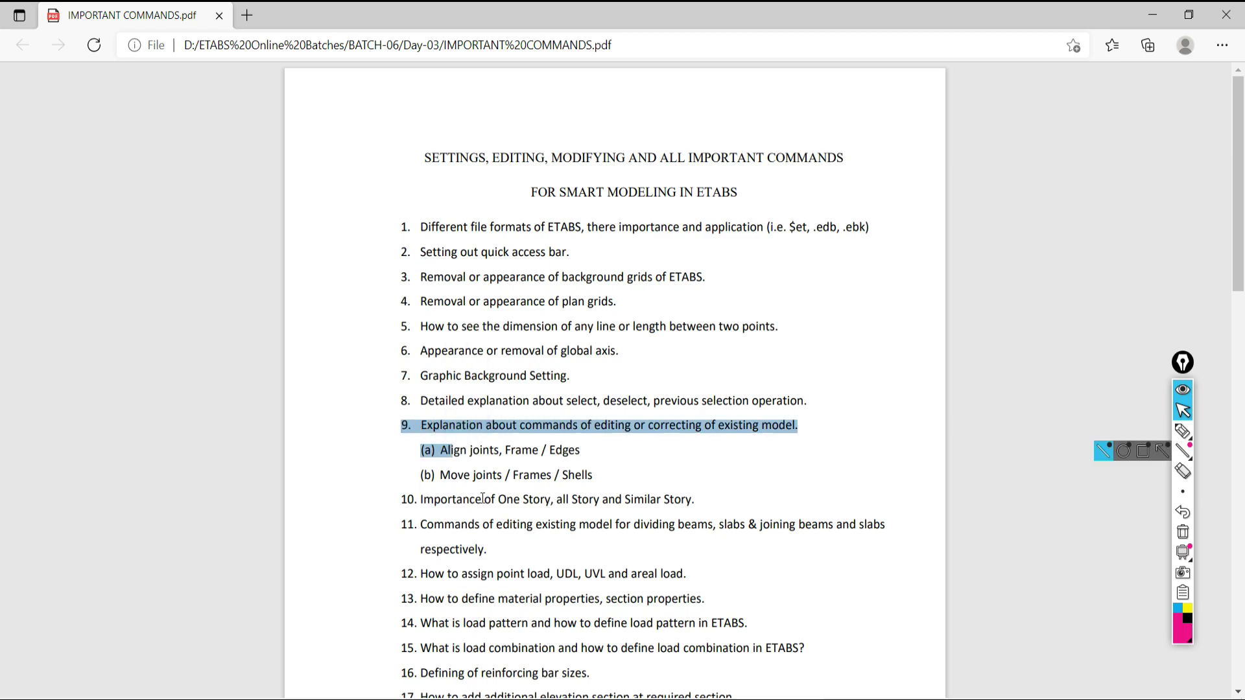
Step: Enlarge the PDF text around items 9 to 11 of the command list and clear the text highlight
scroll(493, 486, "down", 3)
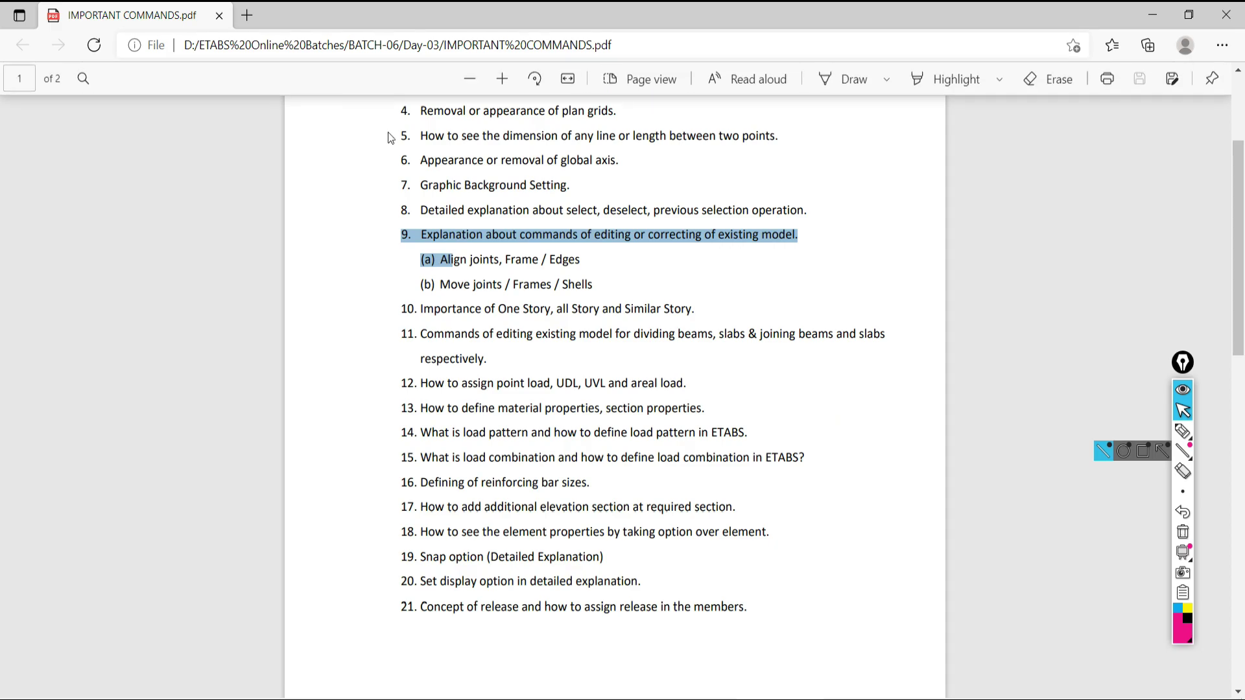
left_click(501, 89)
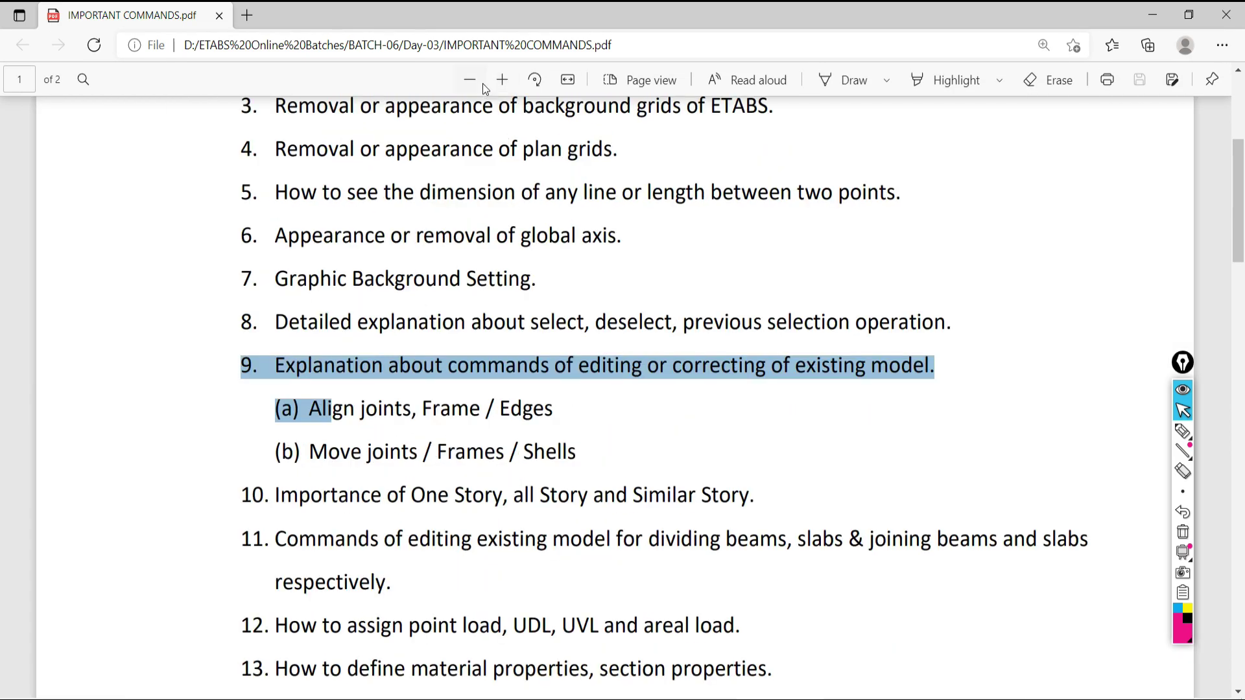
left_click(502, 80)
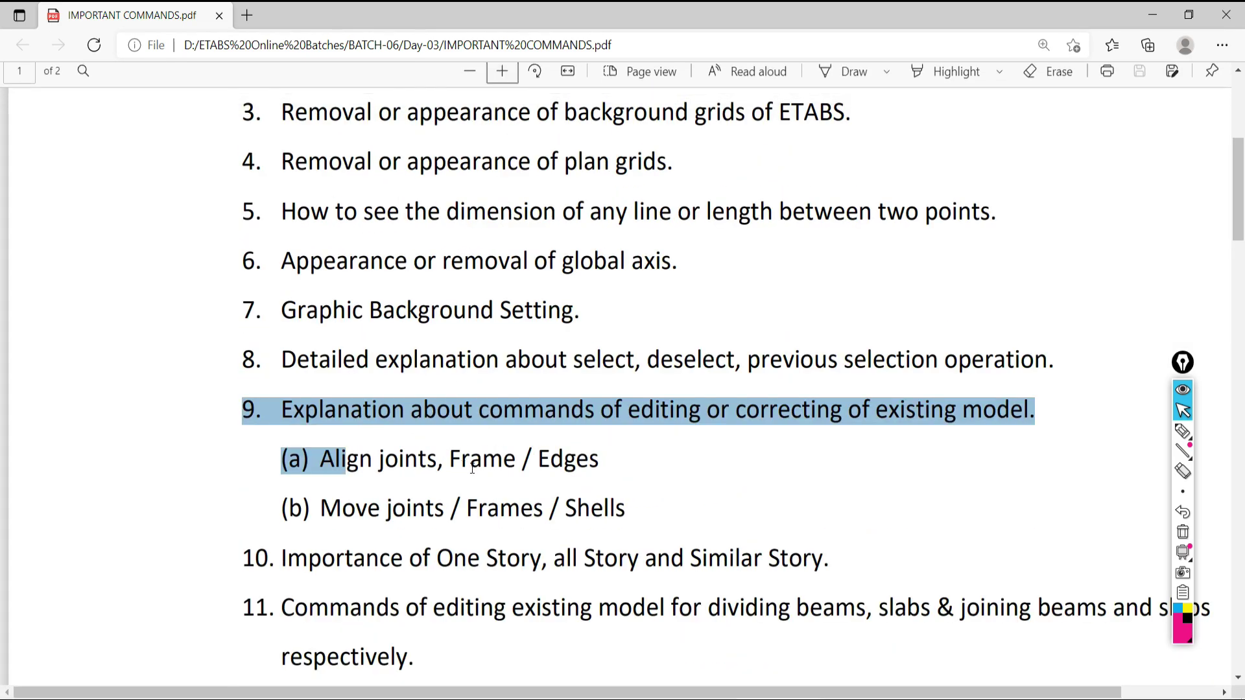
left_click(270, 433)
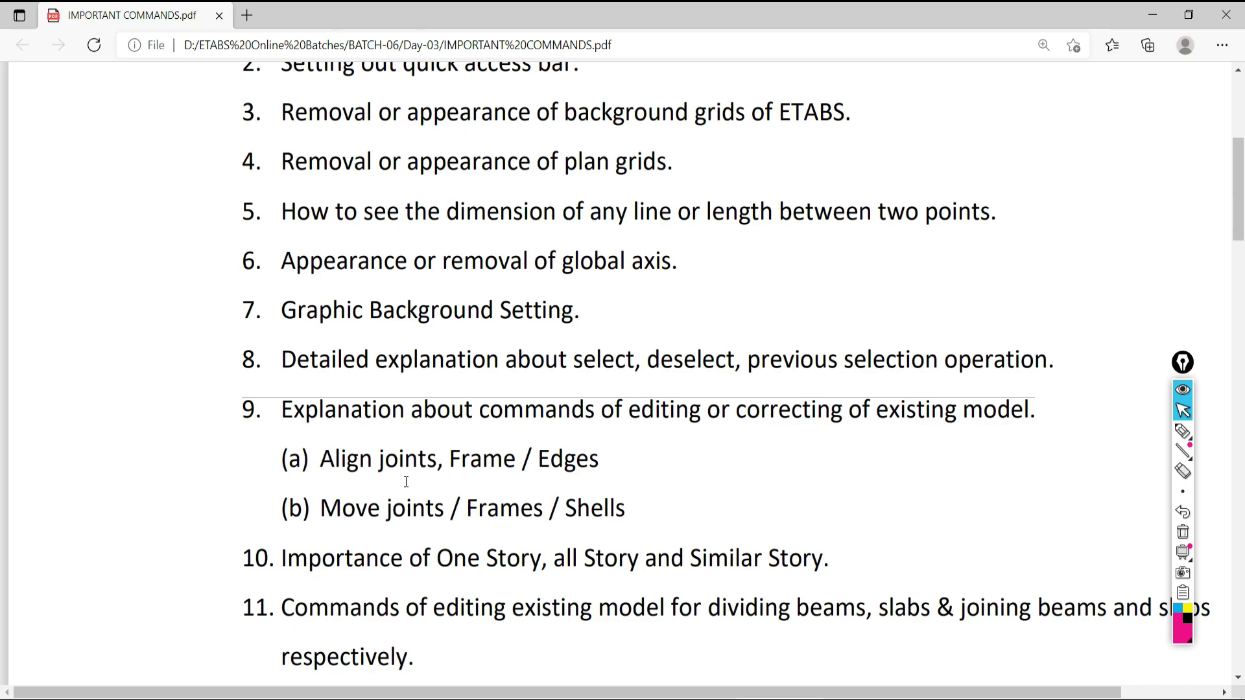
Step: Switch to the untitled ETABS model and begin a new concrete rectangular frame section named CM with a width of 230 mm
key("alt+Tab")
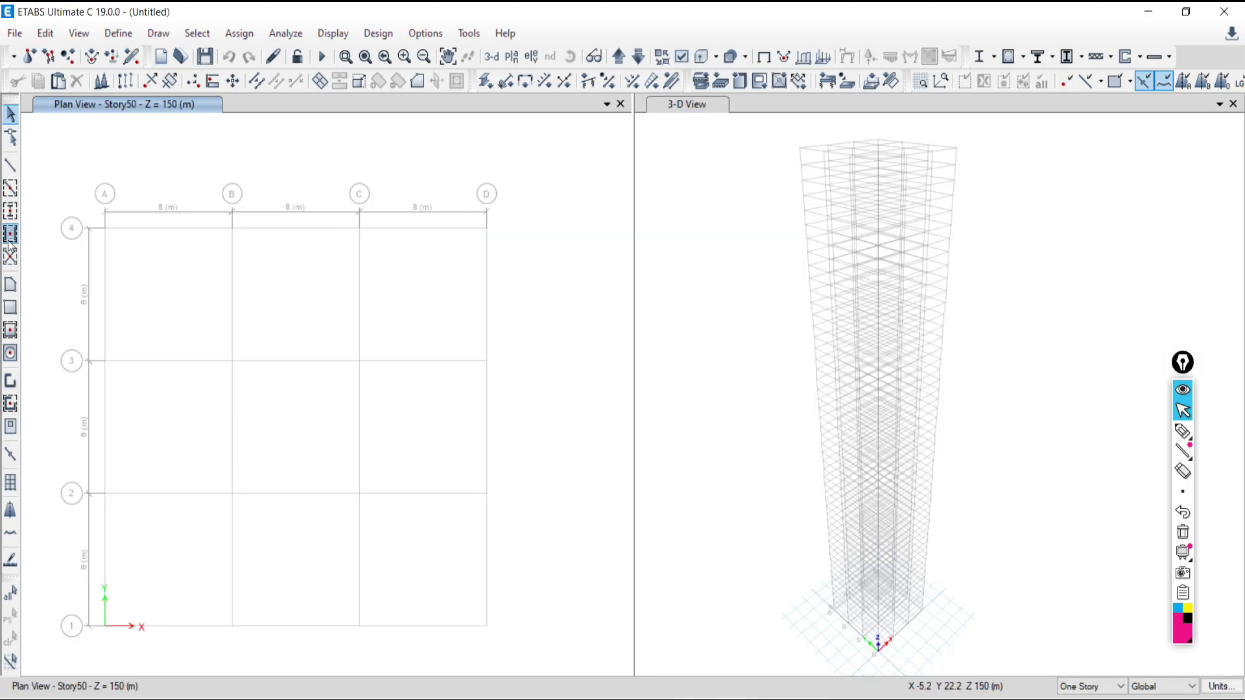
left_click(118, 33)
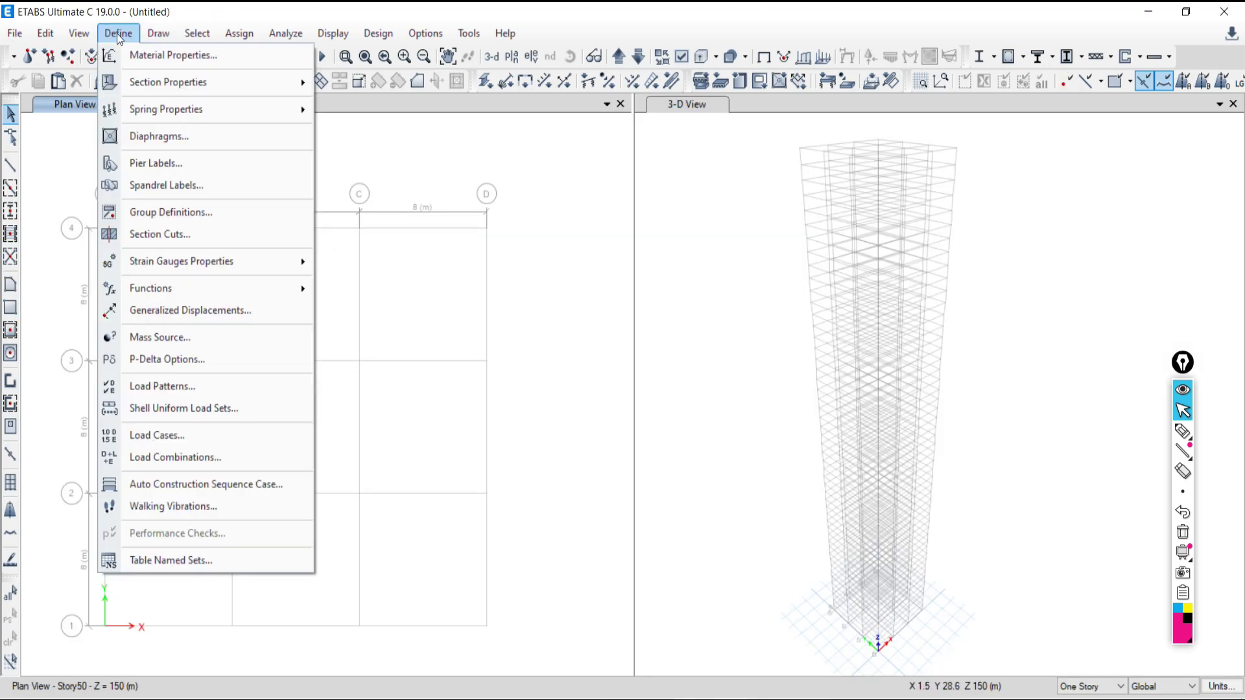
mouse_move(144, 89)
left_click(389, 83)
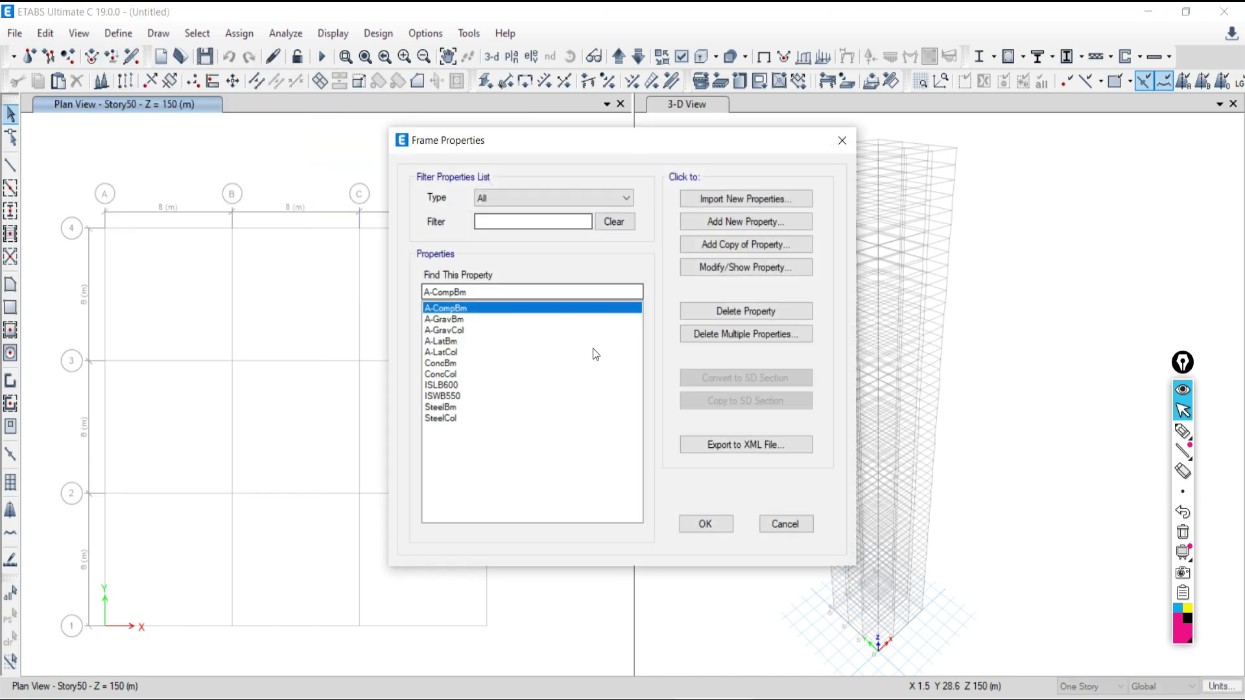
left_click(725, 222)
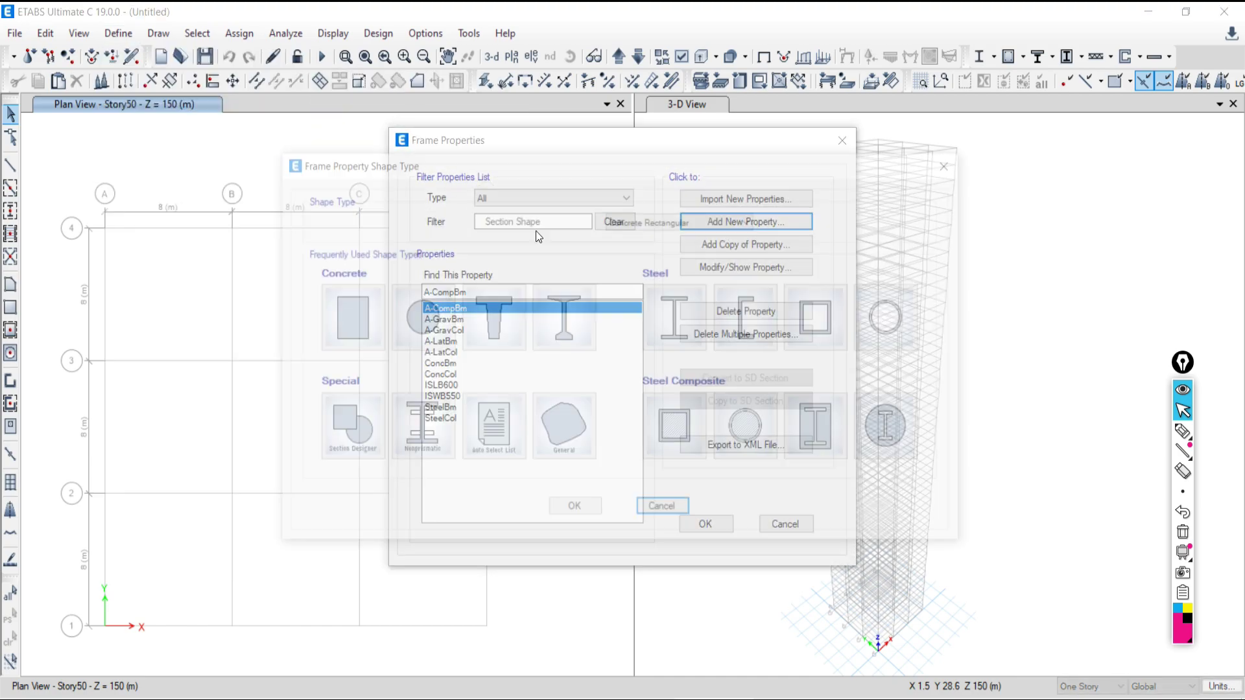
left_click(661, 509)
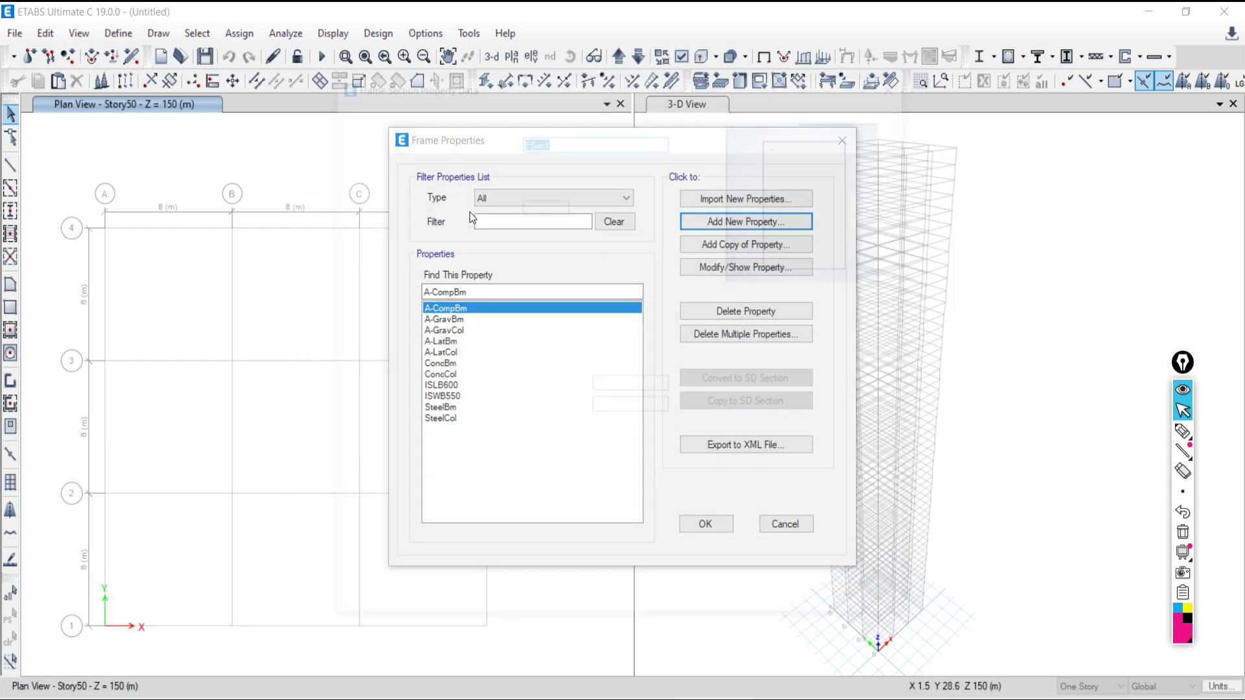
double_click(616, 409)
type("230")
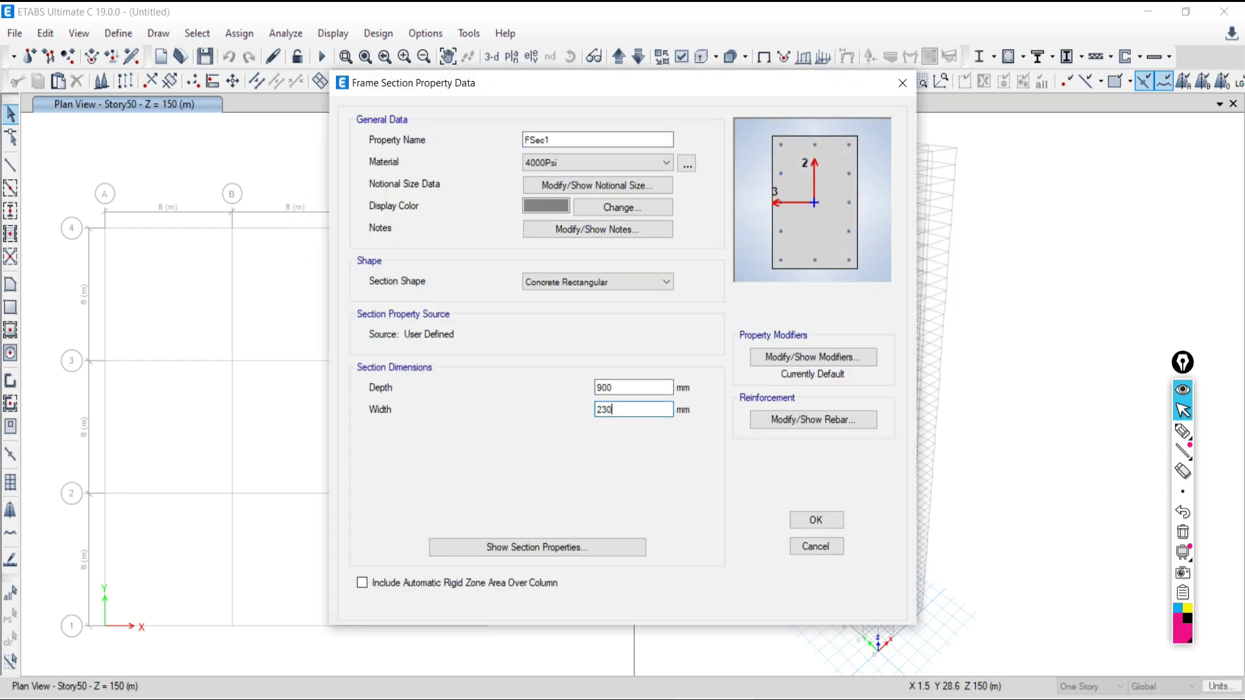
double_click(569, 138)
type("cm")
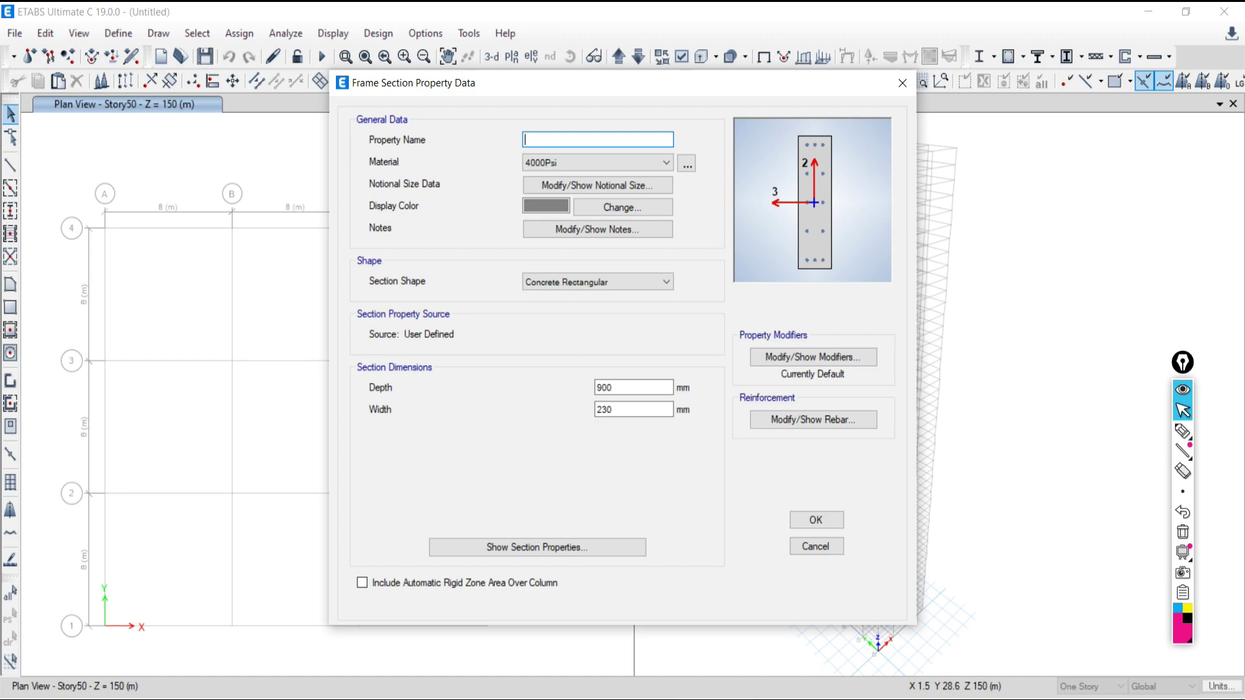
Step: Accept the CM section's column reinforcement data with A615Gr60 longitudinal bars and save the section
left_click(802, 421)
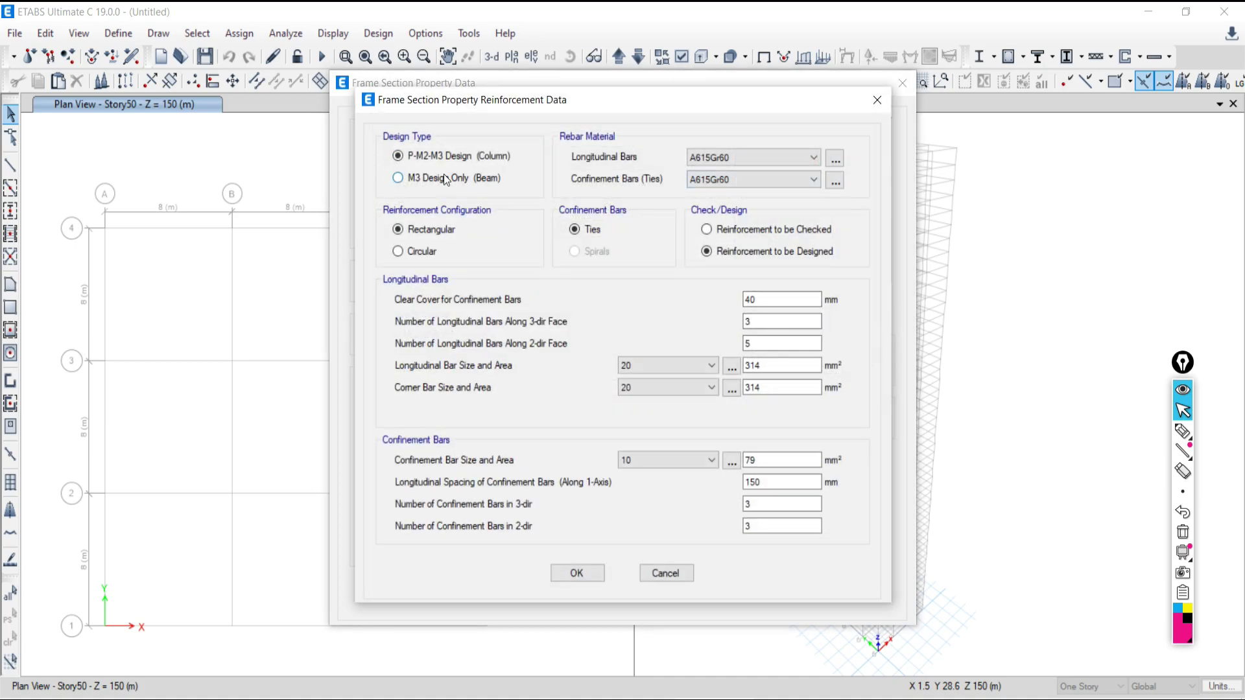
left_click(729, 155)
left_click(576, 574)
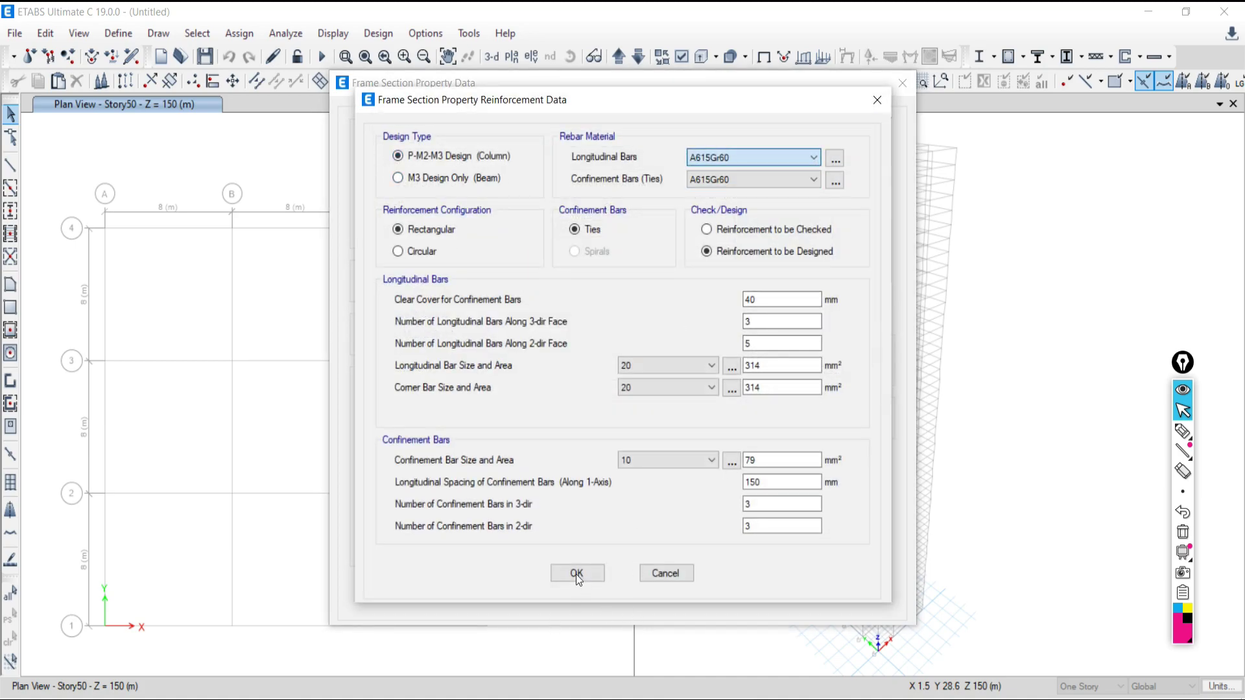
left_click(576, 574)
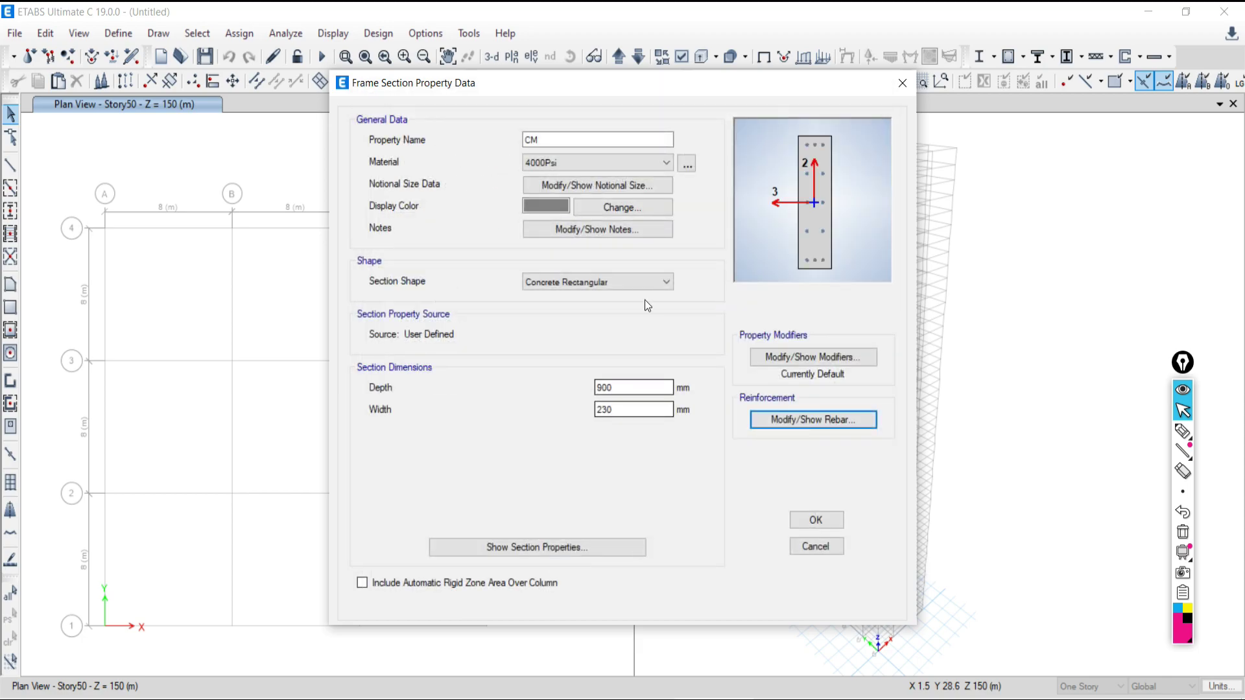
left_click(804, 523)
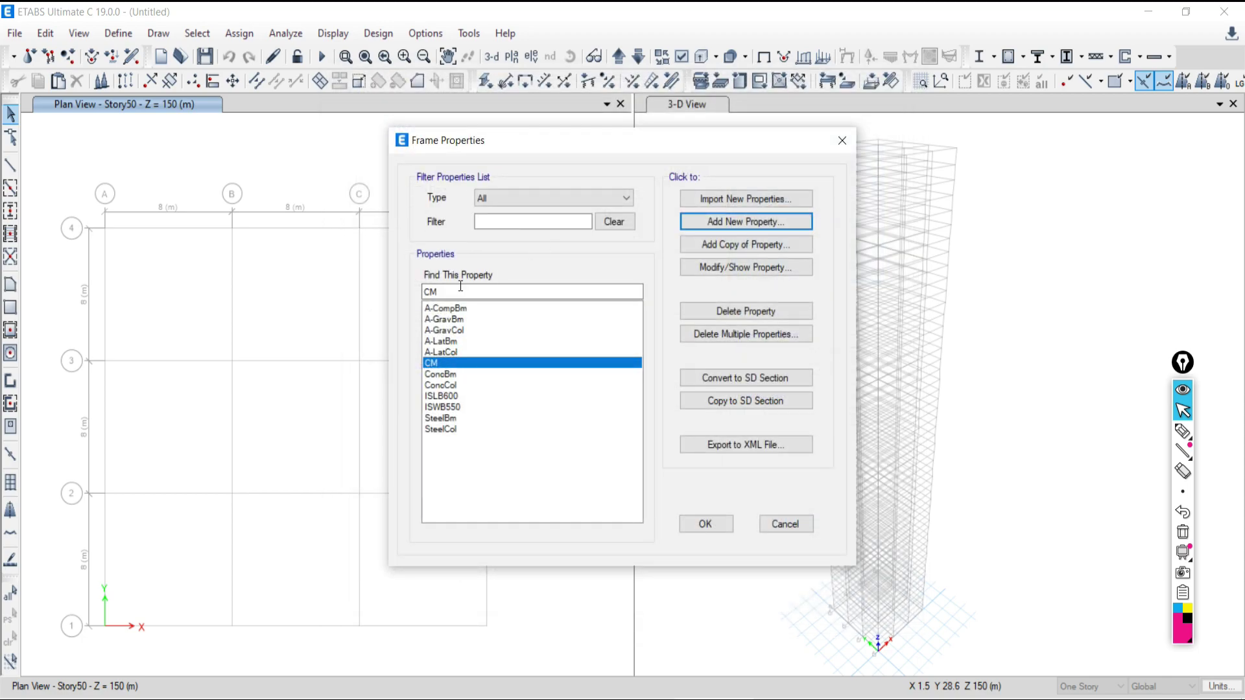
Step: Add a concrete rectangular frame section named BM230X500 with a depth of 500 mm and a width of 230 mm
left_click(703, 229)
left_click(344, 319)
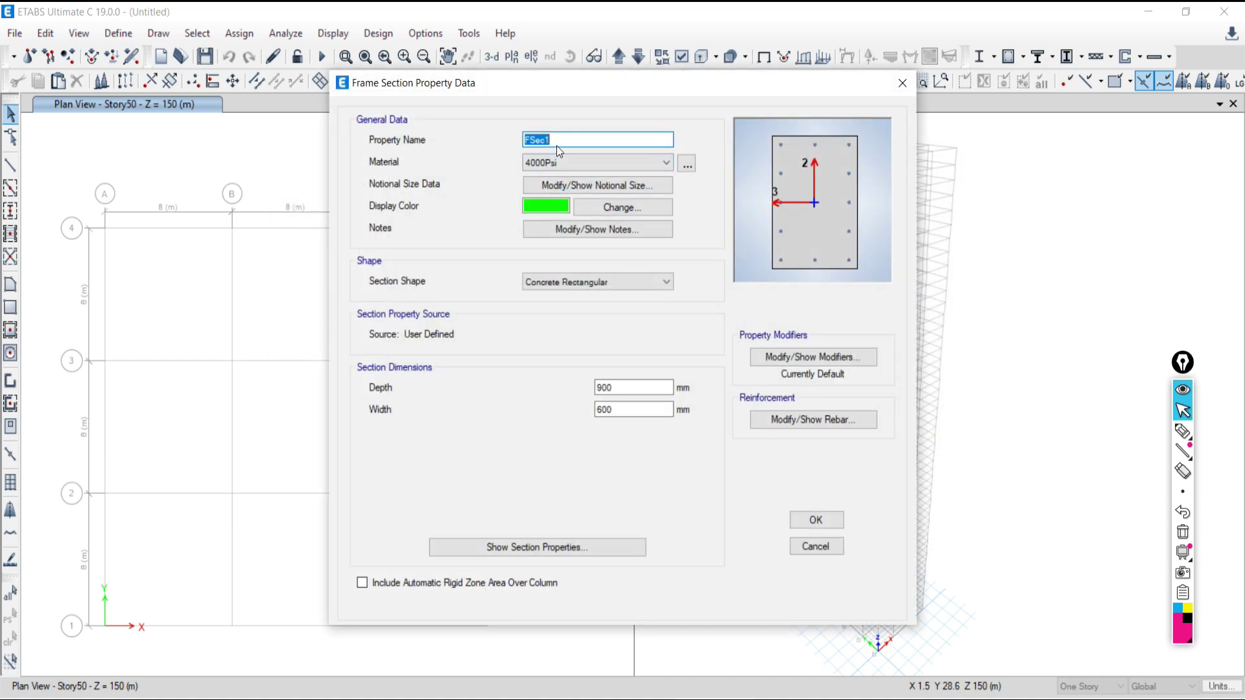
type("BM")
left_click_drag(616, 407, 565, 410)
type("230")
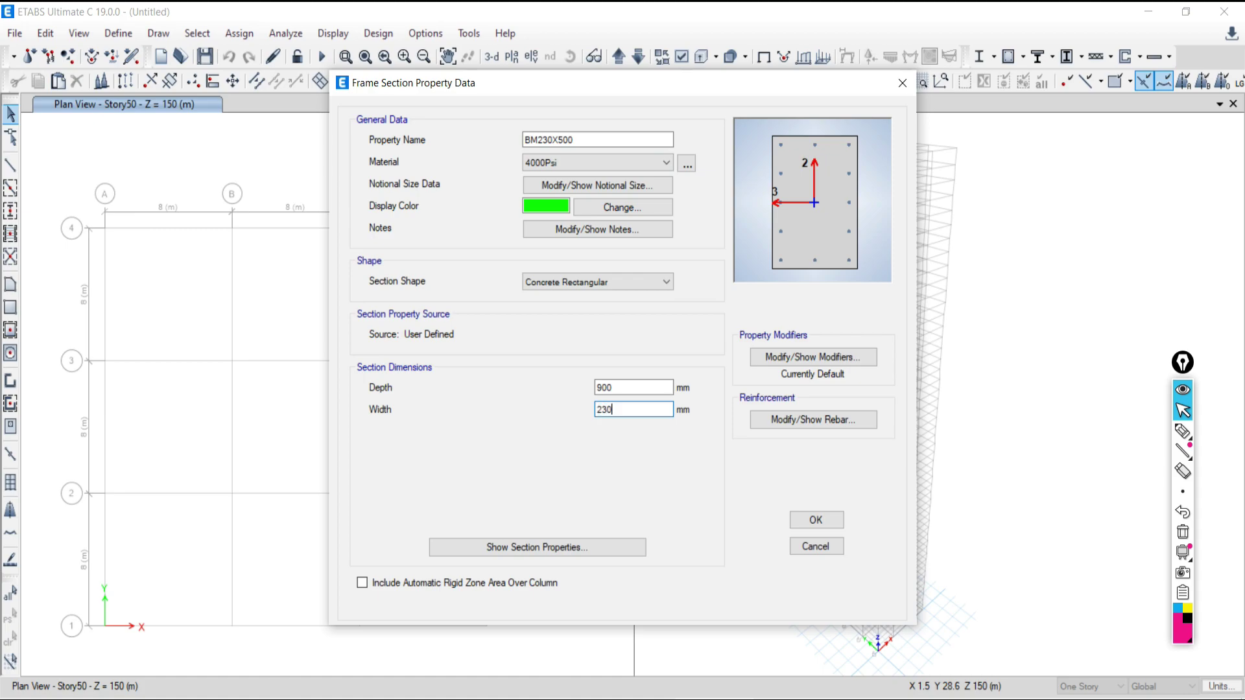
left_click_drag(636, 384, 467, 392)
type("500")
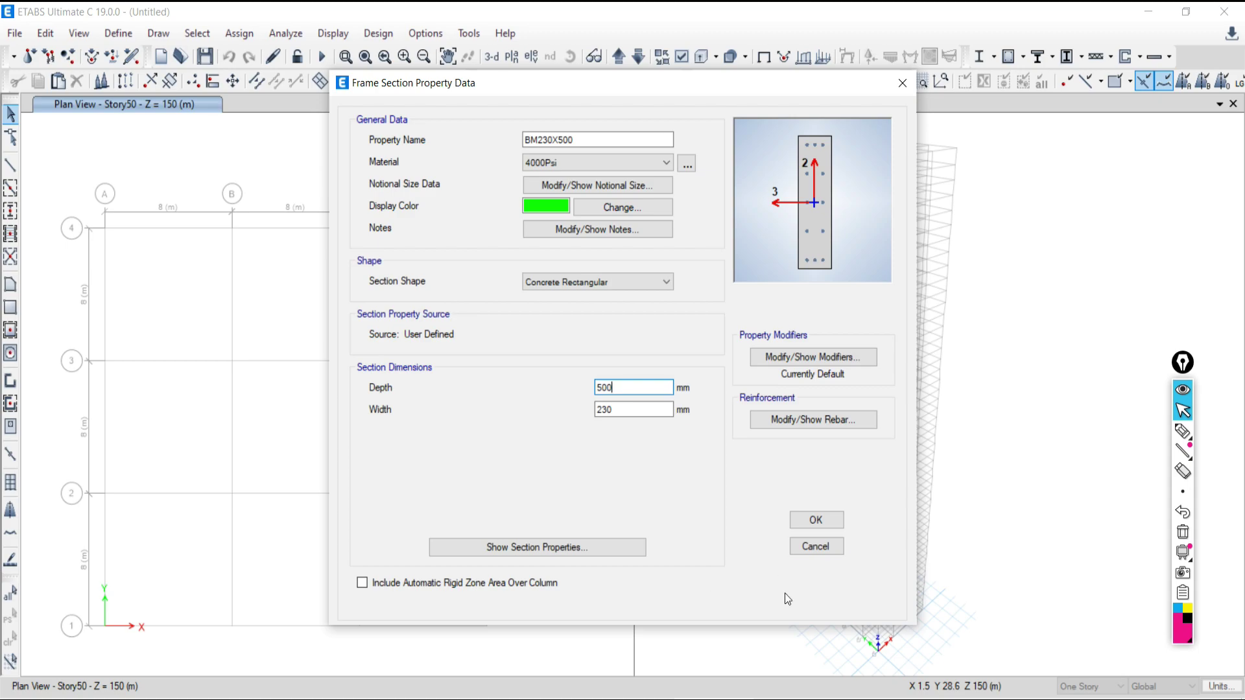
left_click(815, 519)
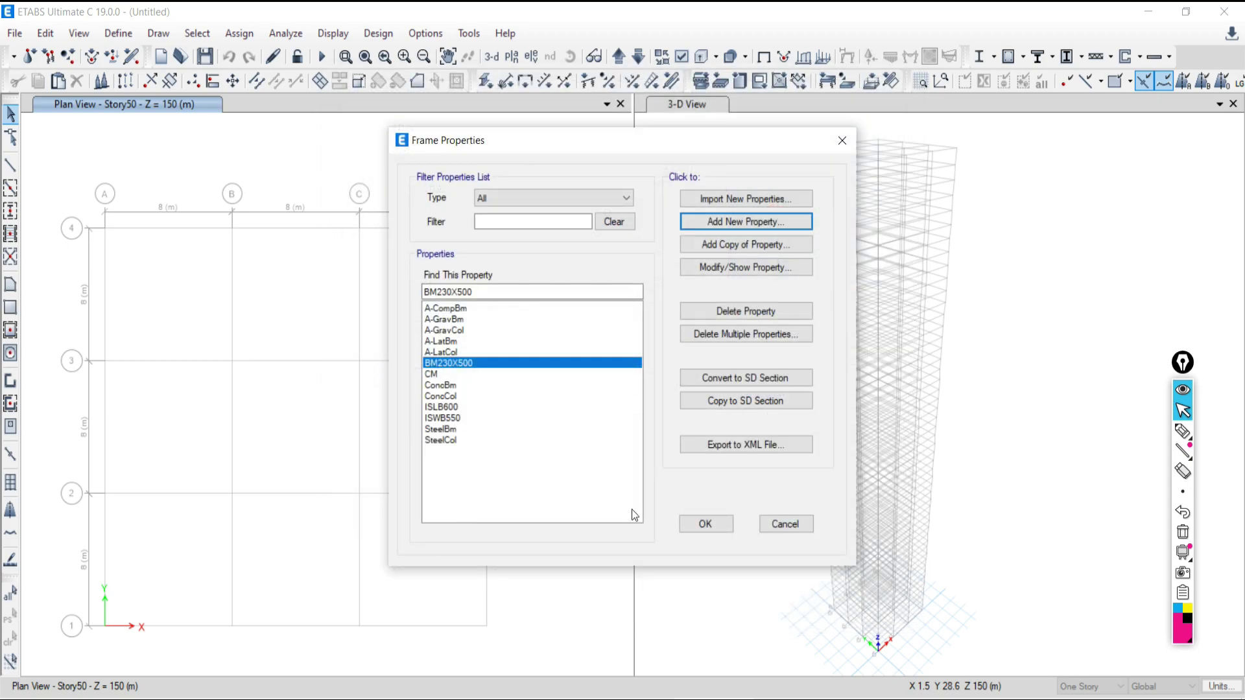
Step: Set the design type of section BM230X500 to M3 Design Only (Beam) and save the frame properties
left_click(744, 267)
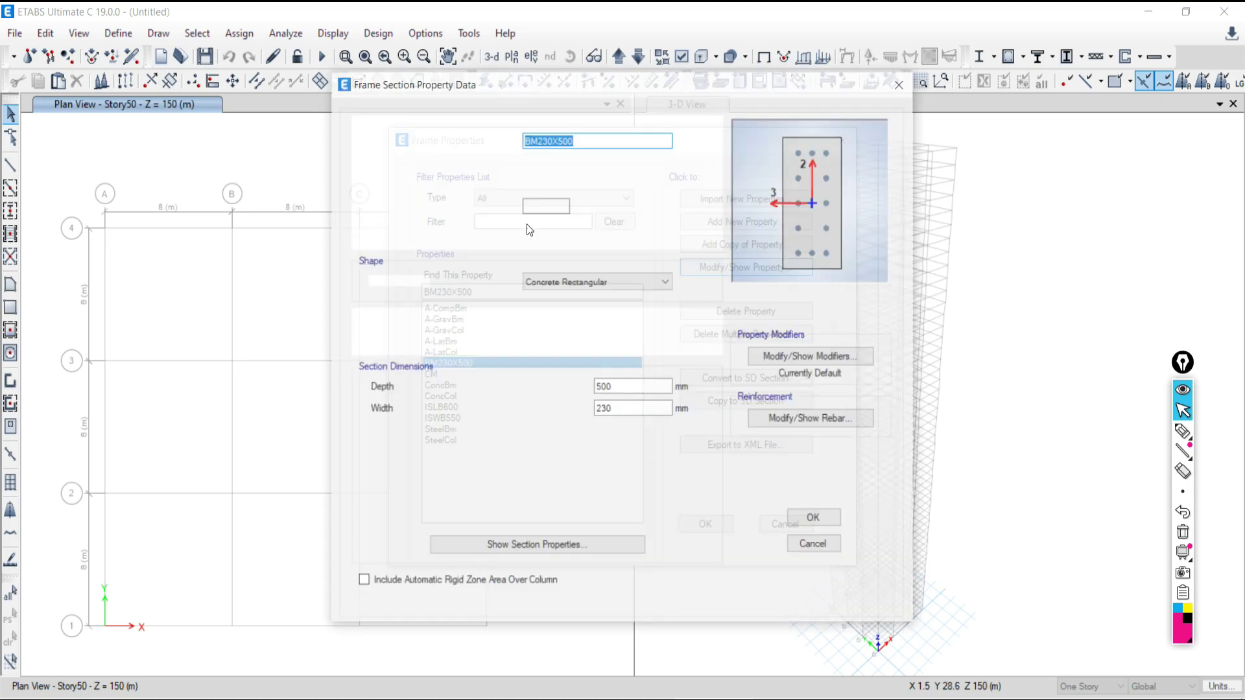
left_click(788, 420)
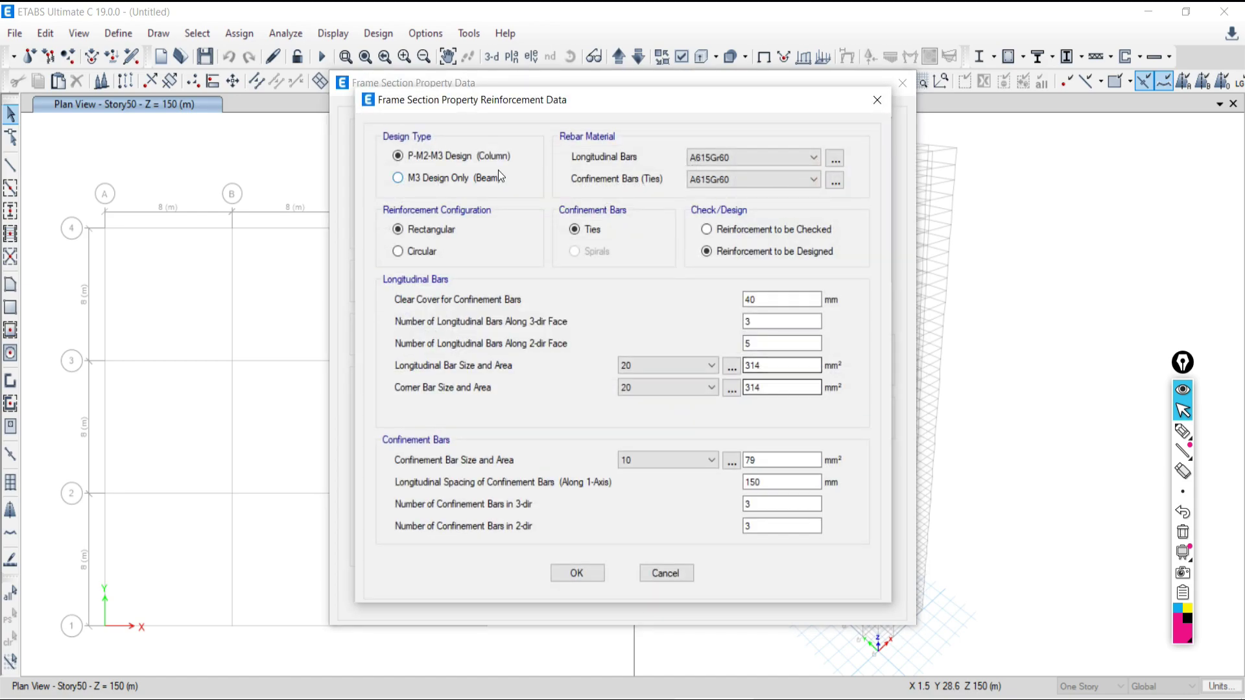
left_click(497, 177)
left_click(577, 343)
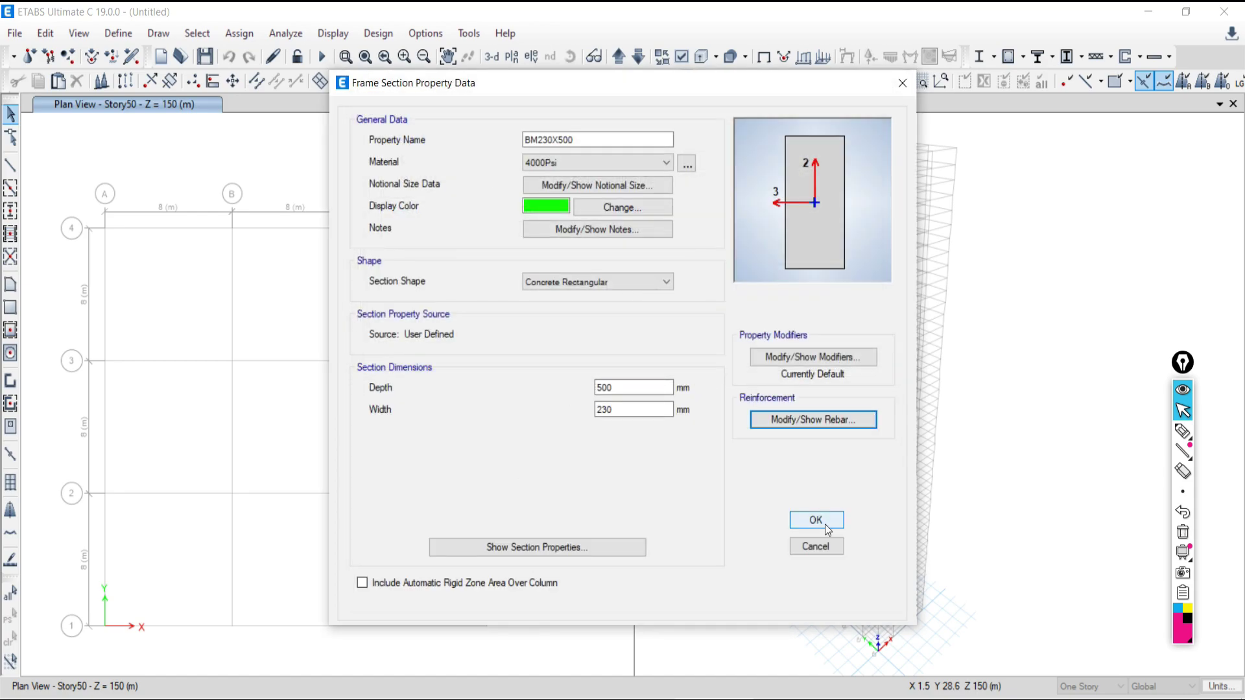
left_click(816, 520)
left_click(689, 523)
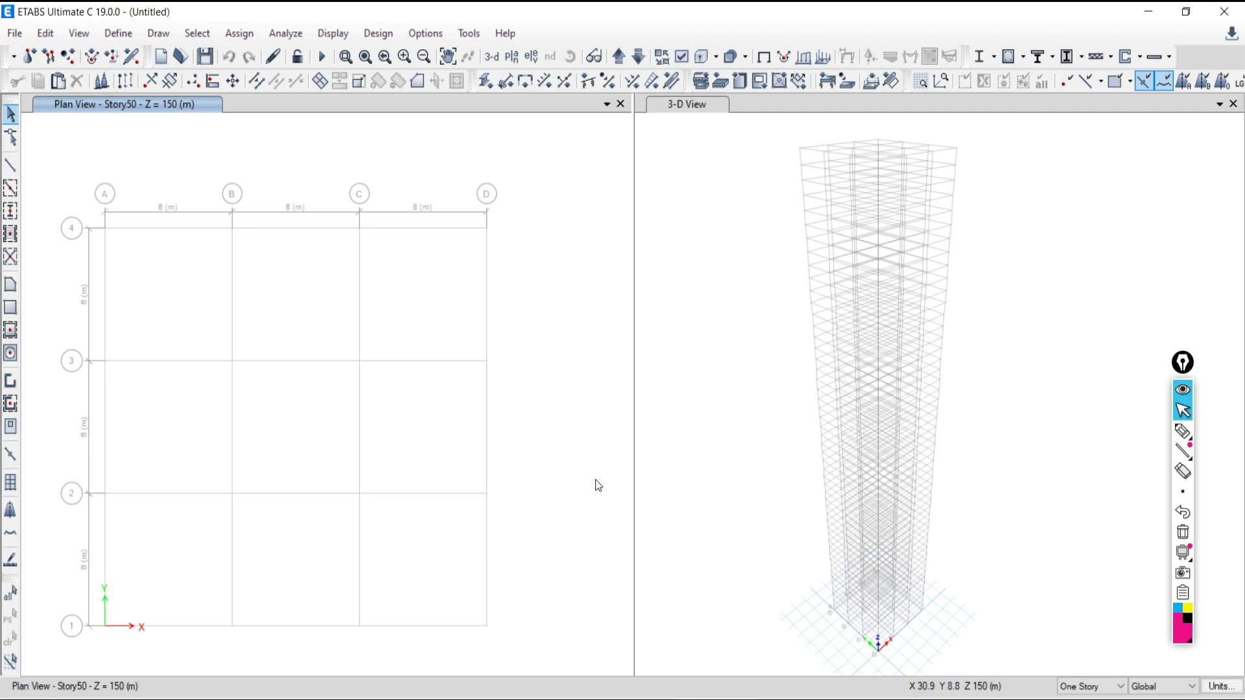
Step: Switch through the open windows back to the untitled ETABS model and widen its plan view beside the 3-D view
key("alt+Tab")
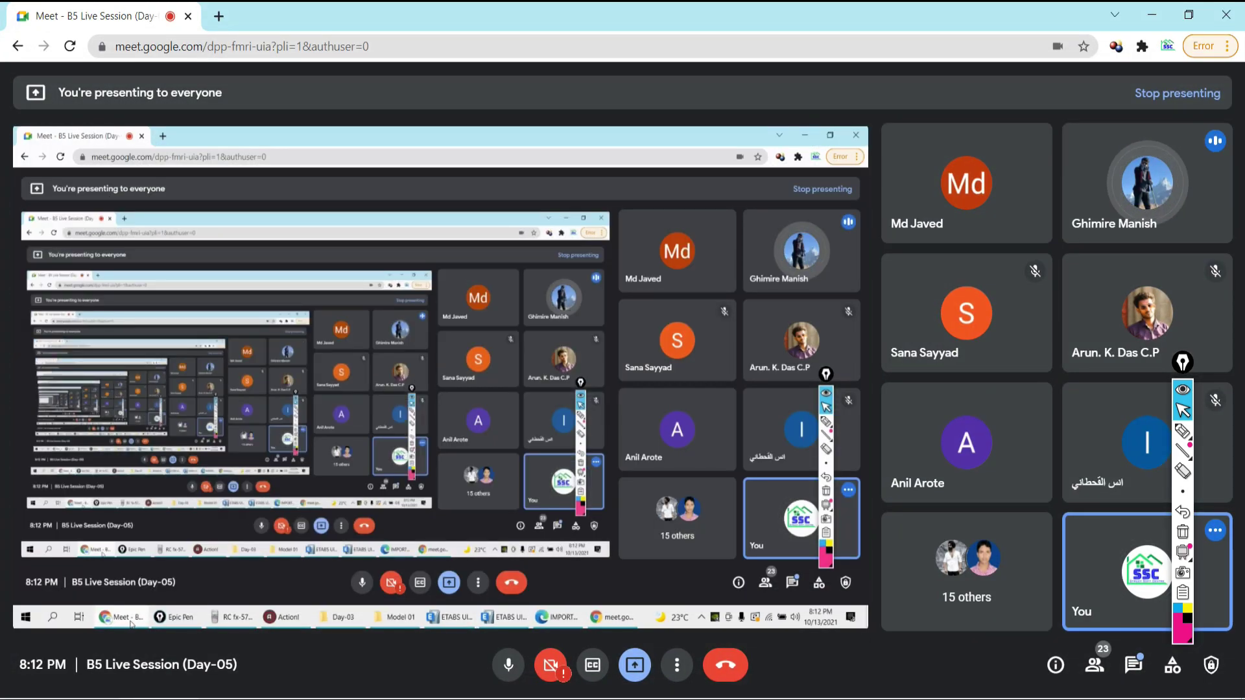
key("alt+Tab")
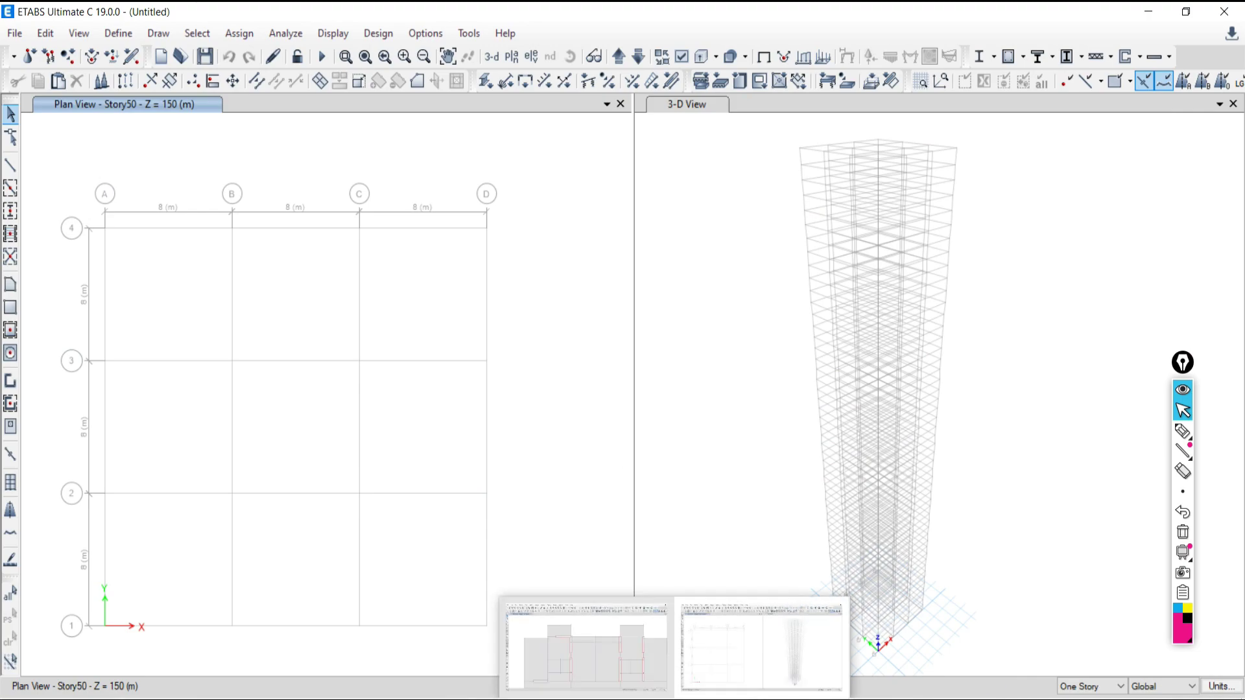
left_click(770, 645)
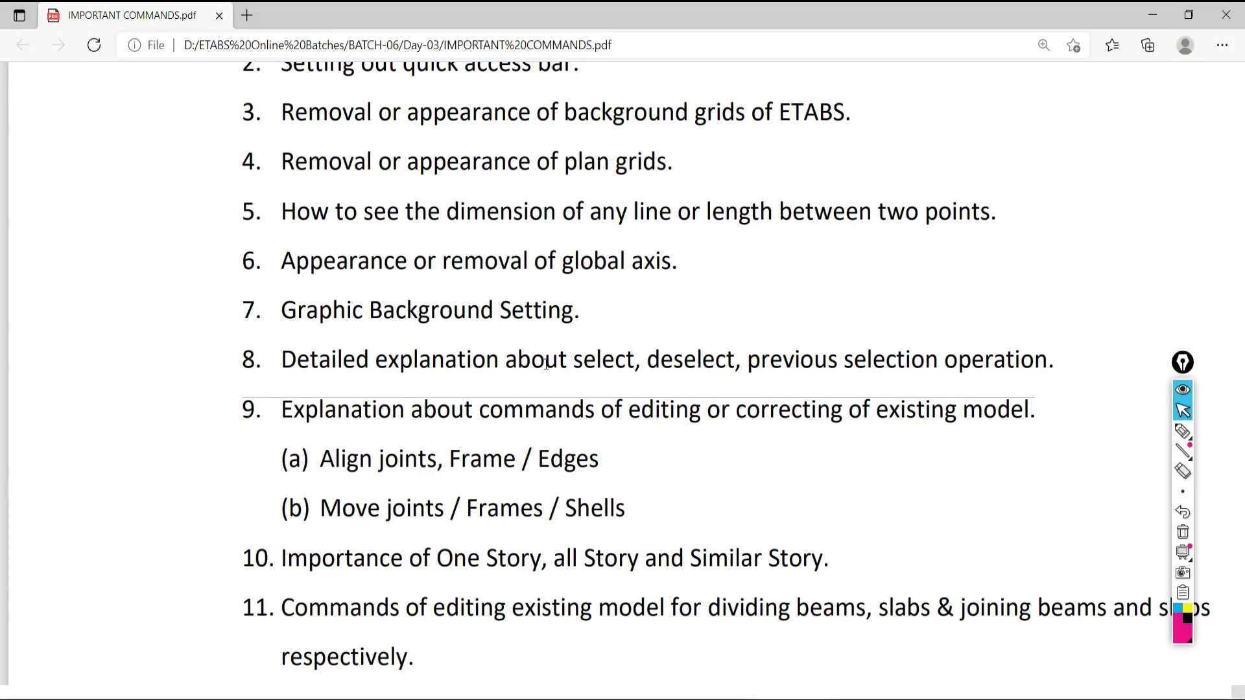
key("alt+Tab")
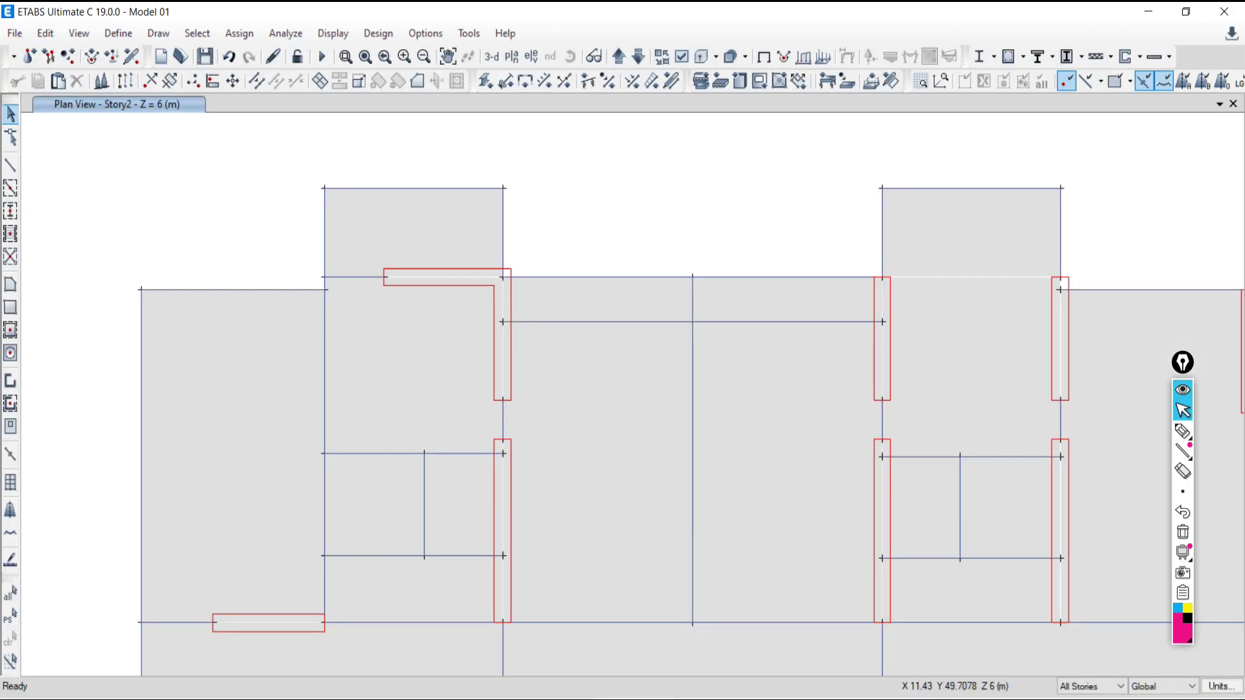
key("alt+Tab")
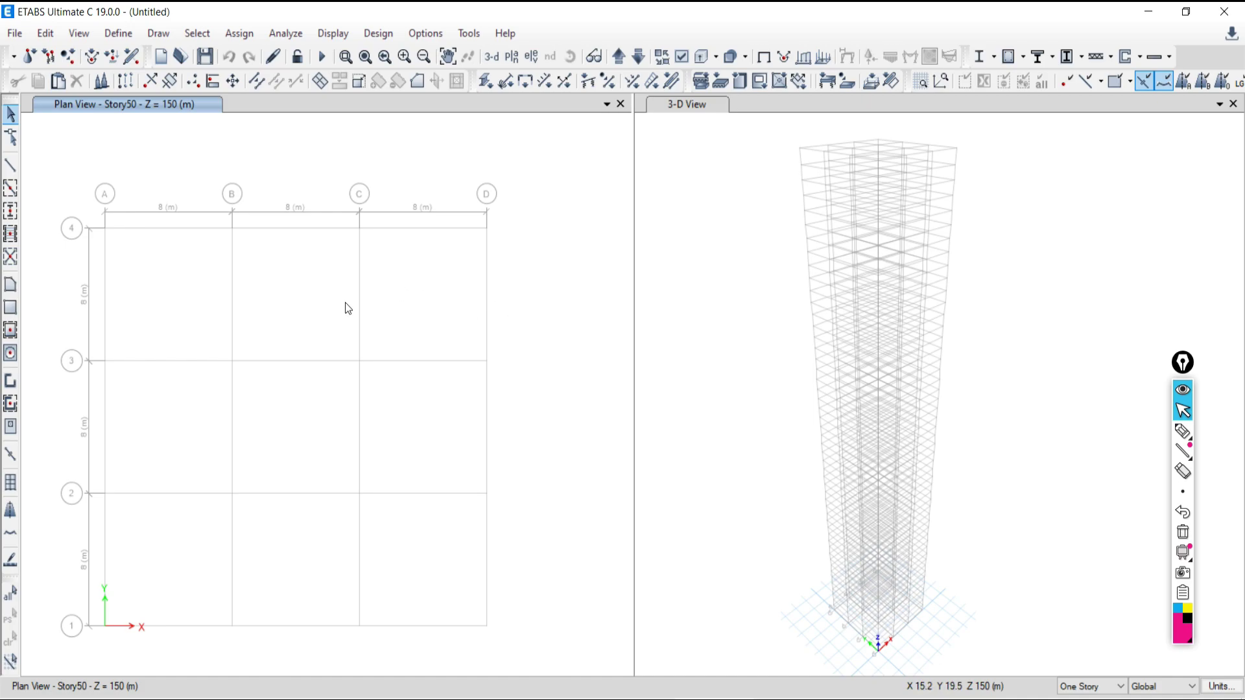
left_click_drag(633, 311, 802, 298)
Step: Switch to IMPORTANT COMMANDS.pdf and highlight parts of item 10 on One Story, all Story and Similar Story
key("alt+Tab")
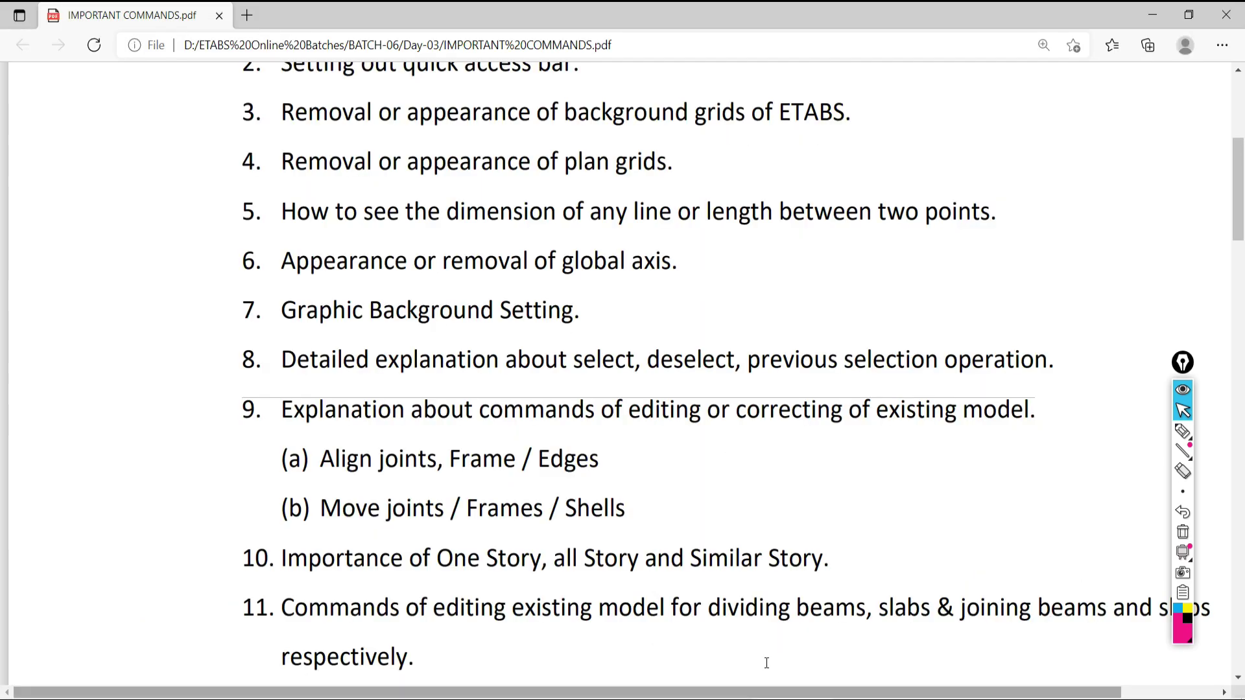
scroll(423, 612, "down", 3)
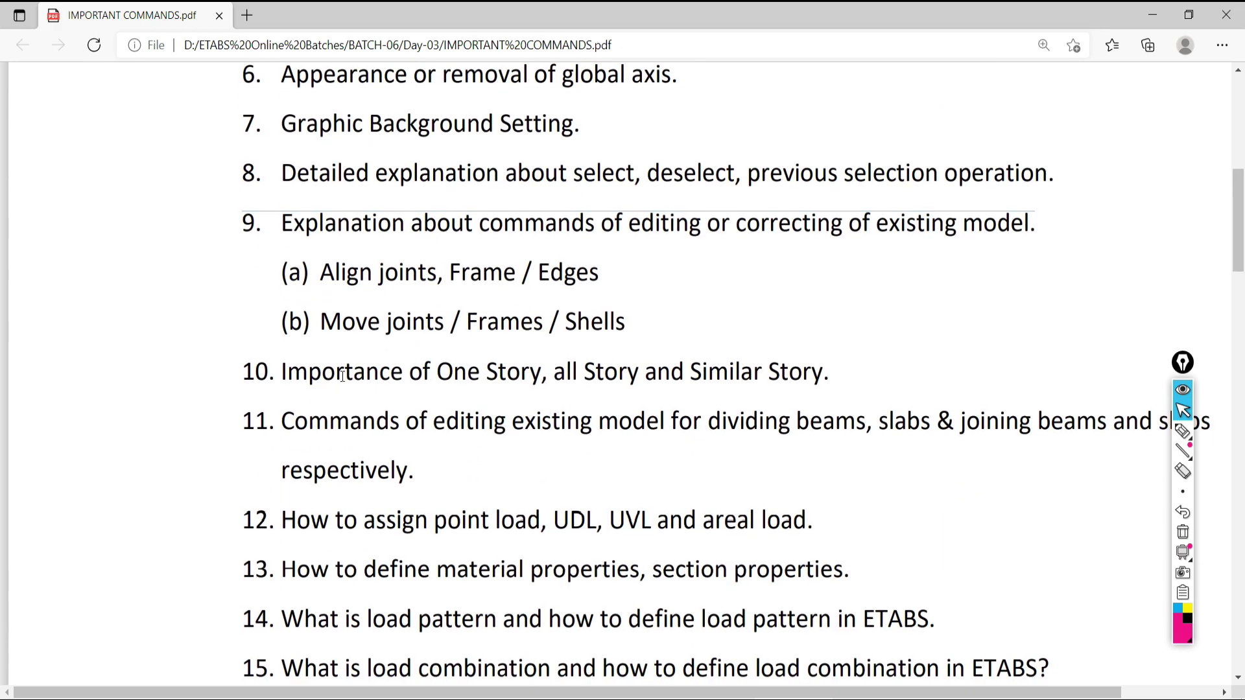
left_click_drag(464, 373, 760, 378)
left_click(683, 387)
left_click_drag(437, 376, 618, 376)
left_click_drag(702, 375, 741, 374)
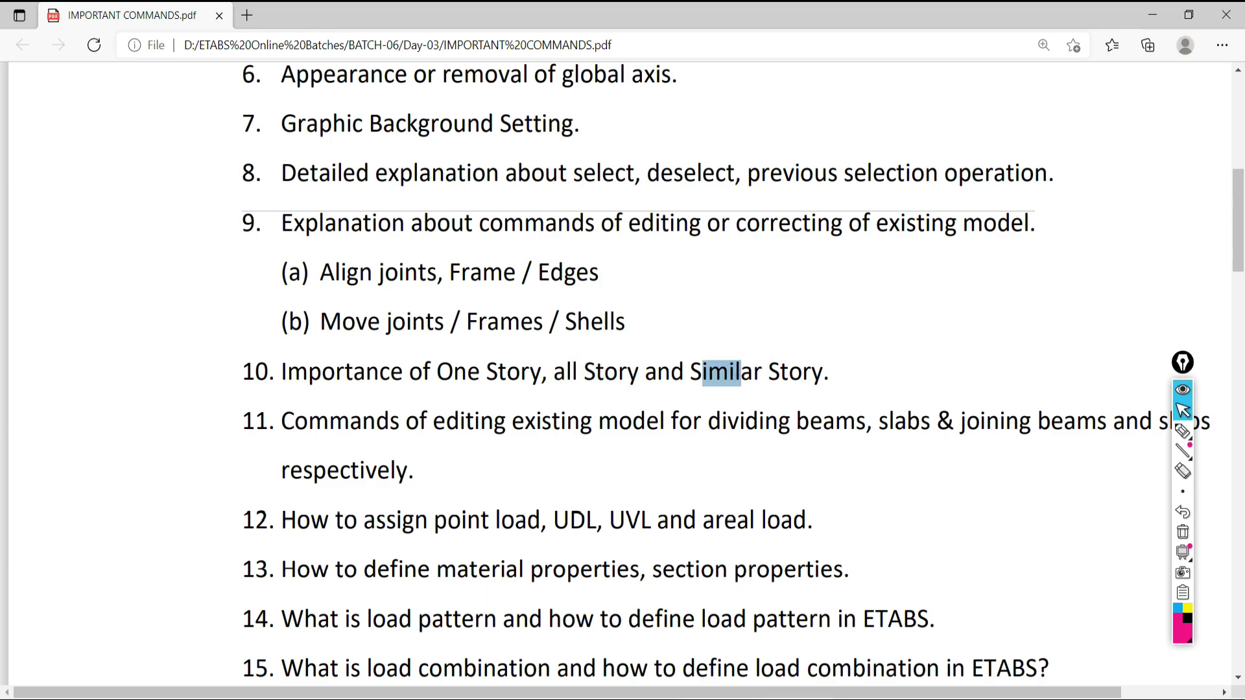
Step: Return to the untitled ETABS model, set the quick-draw column property to BM230X500 and make drawing apply to All Stories
key("alt+Tab")
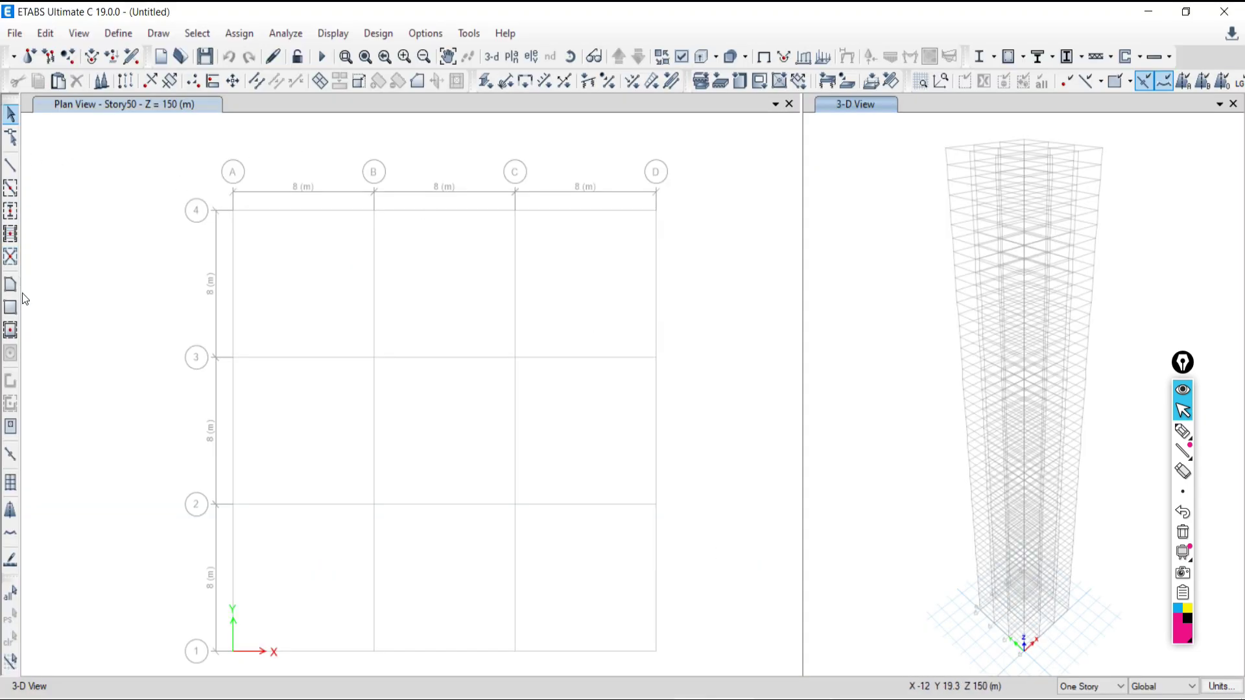
left_click(8, 214)
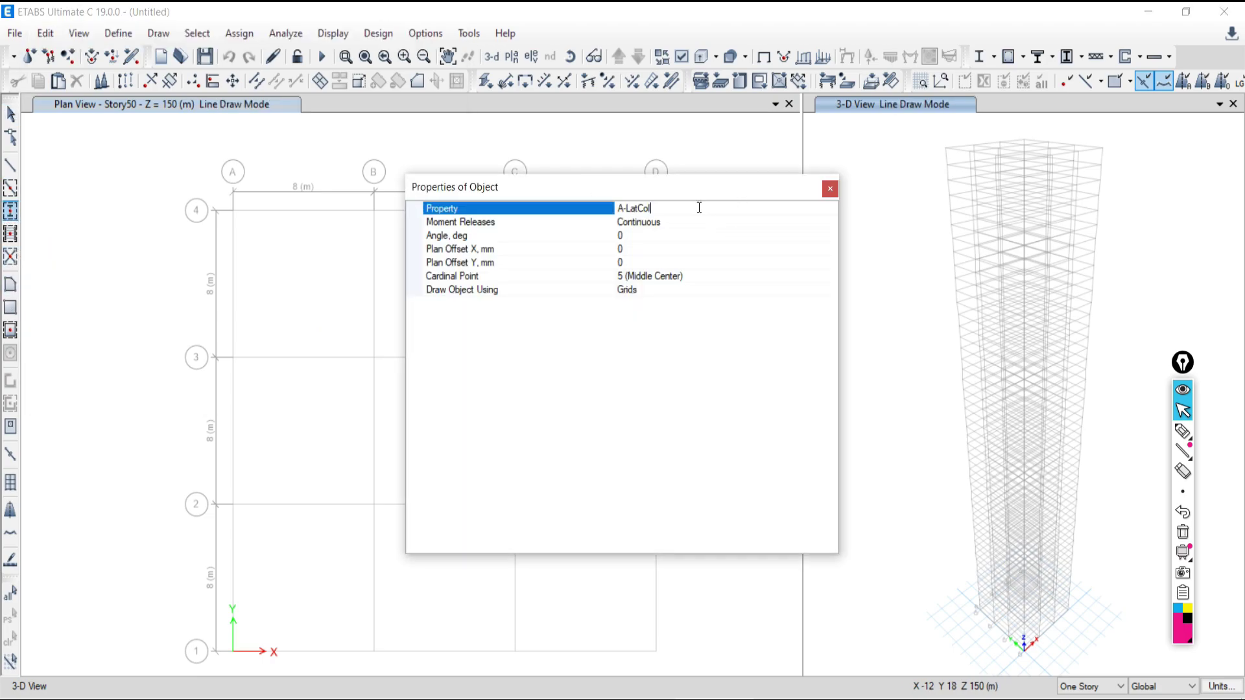
left_click(831, 208)
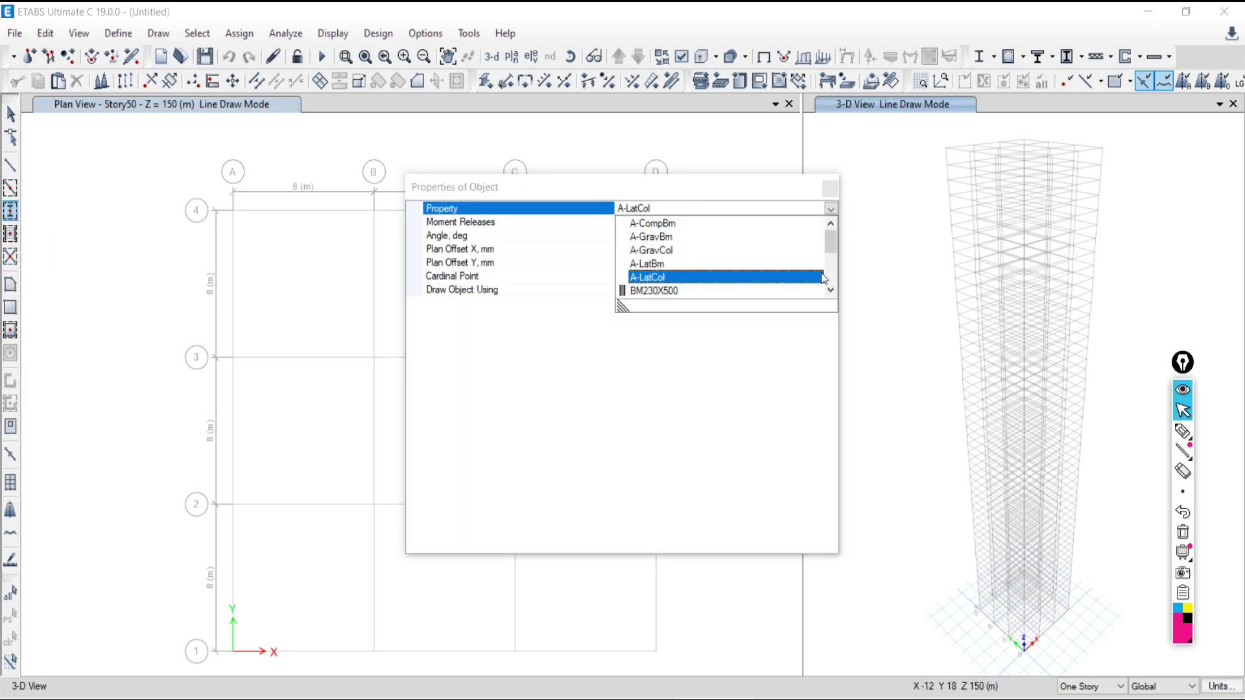
left_click(649, 290)
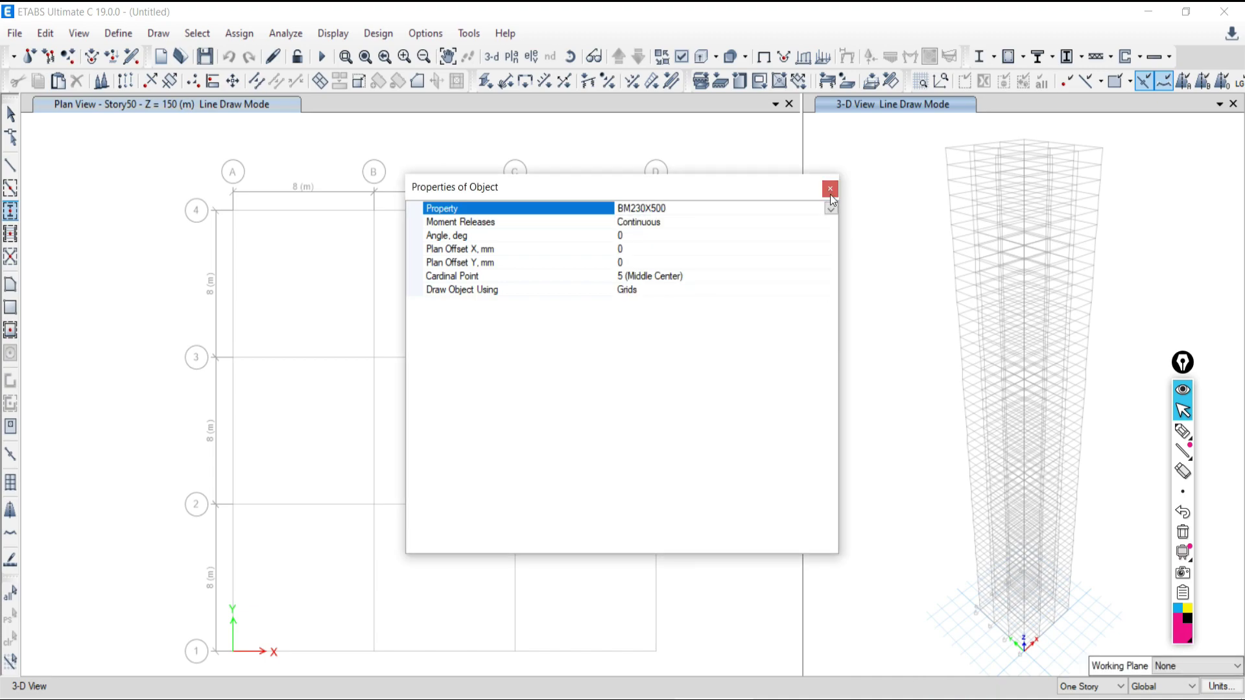
key("alt+Tab")
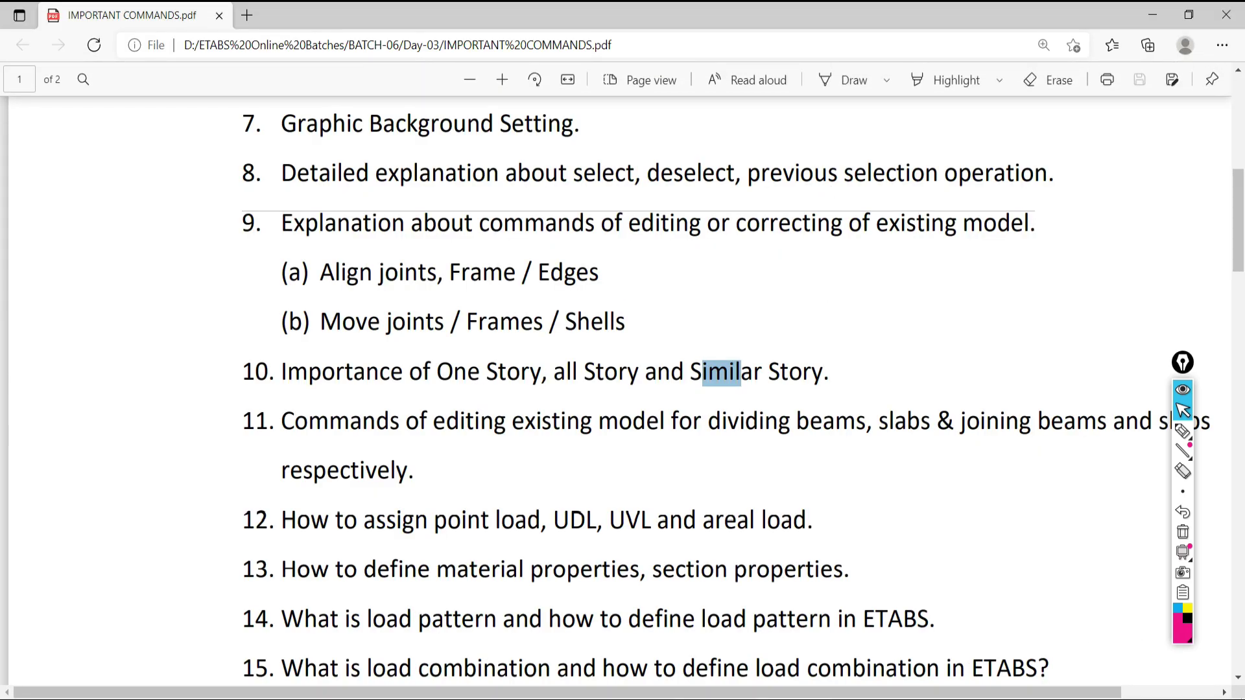
key("alt+Tab")
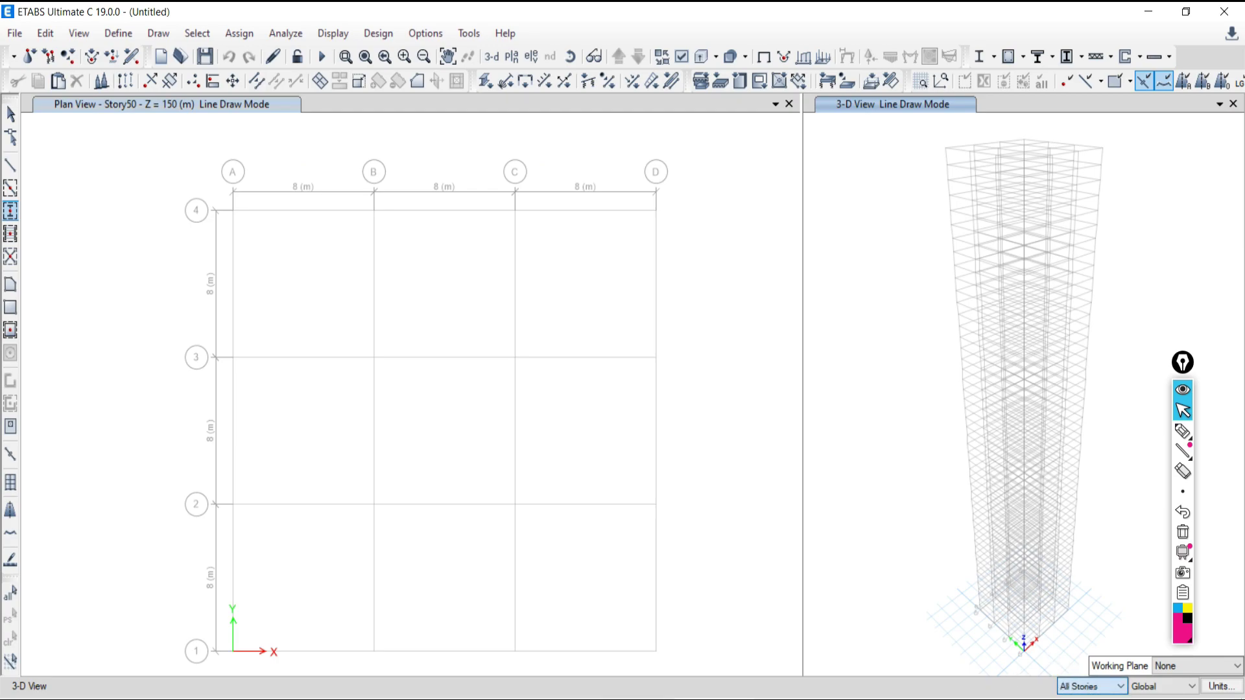
Step: Start Quick Draw Beams with the frame property BM230X500
left_click(12, 188)
left_click(828, 191)
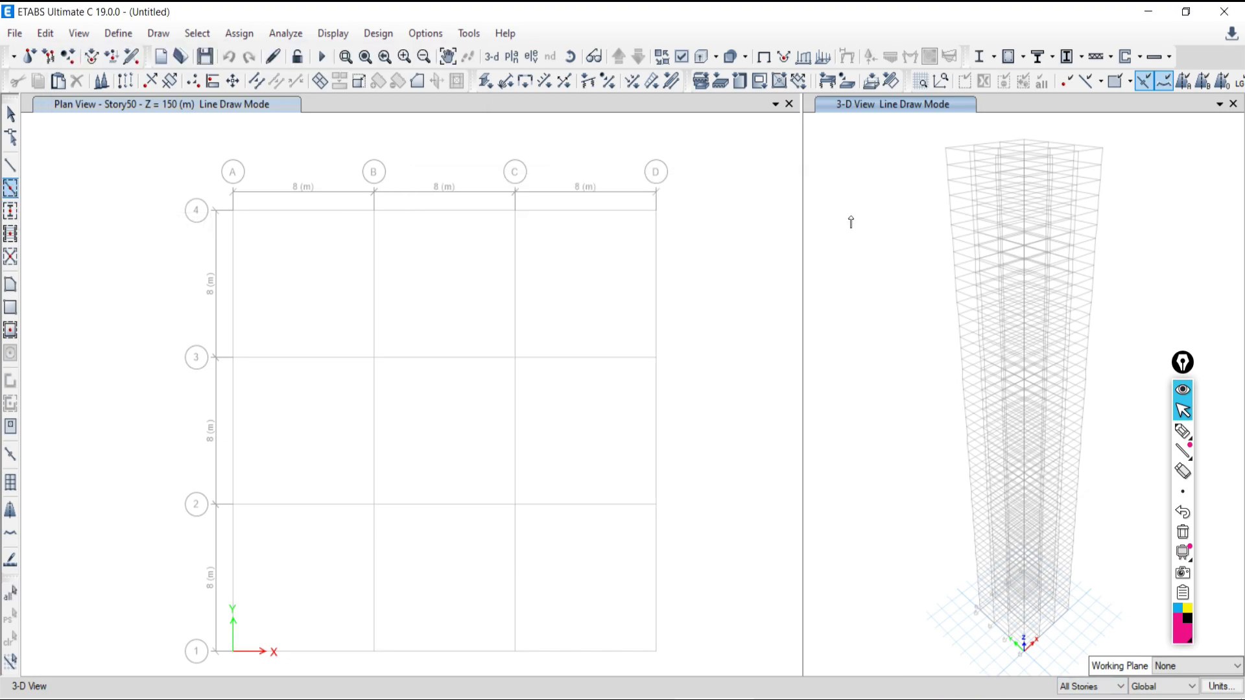
left_click(10, 188)
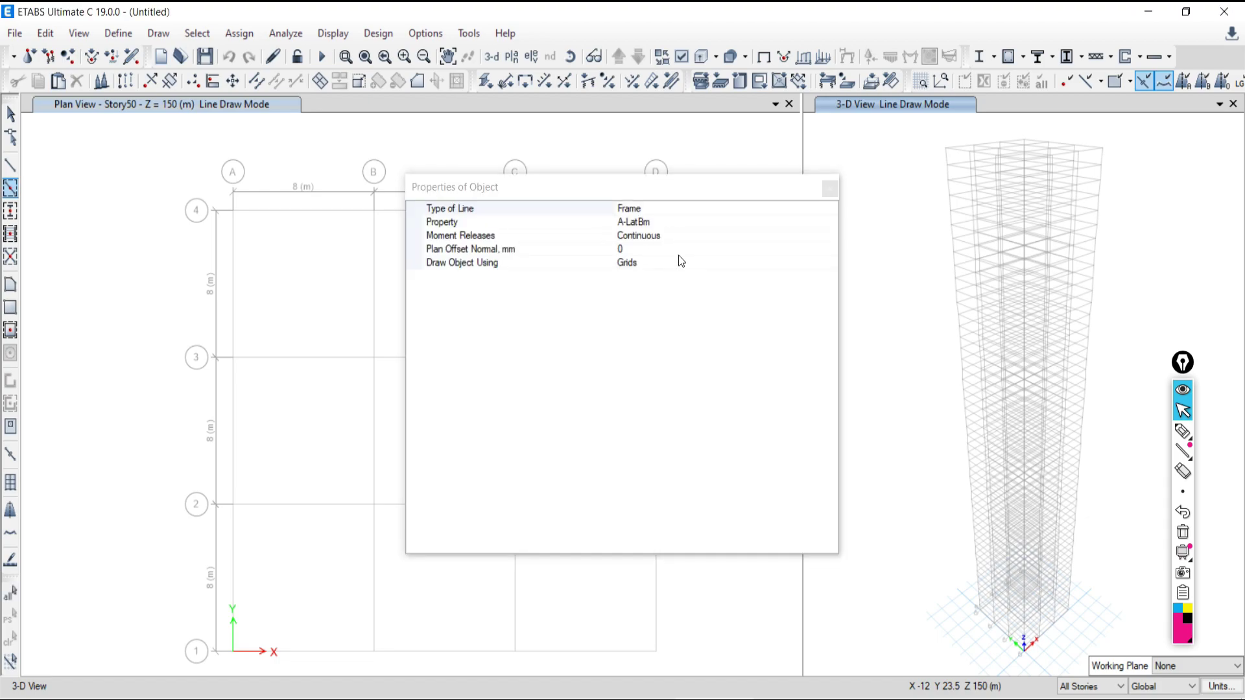
left_click(829, 223)
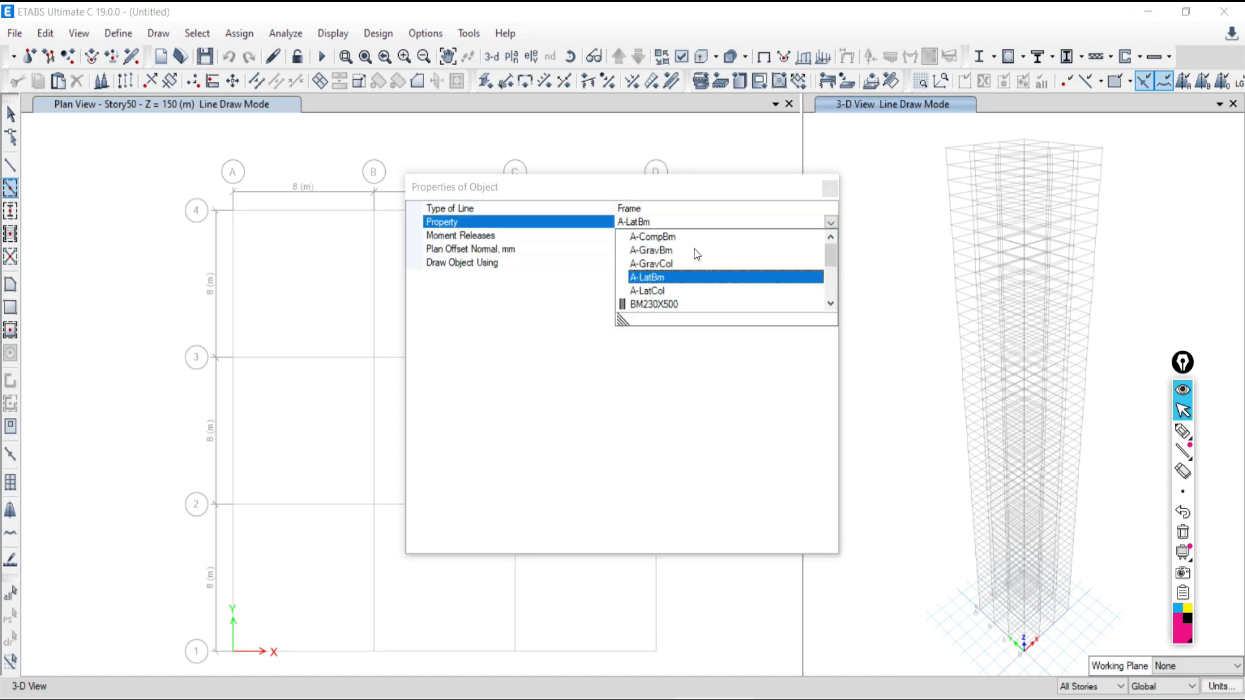
left_click(648, 304)
key("alt+Tab")
key("alt+Tab")
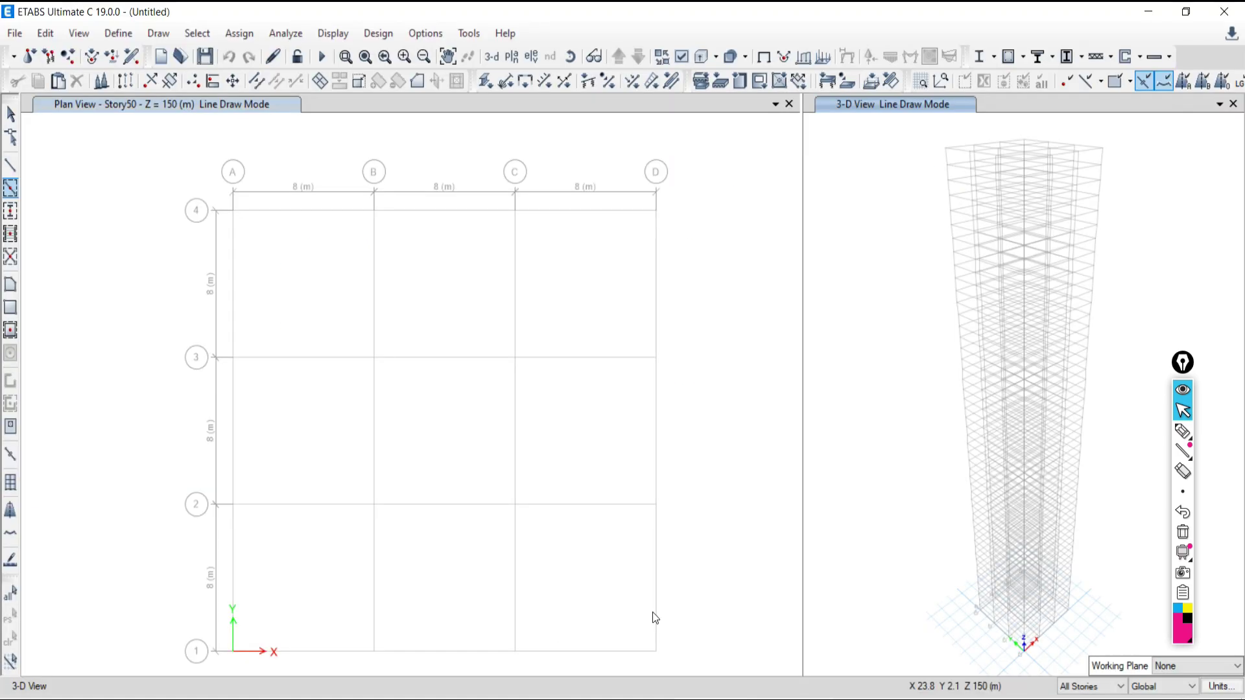
Step: Draw beams along all grid lines A–D and 1–4 on All Stories in the Story50 plan view
left_click_drag(155, 171, 321, 295)
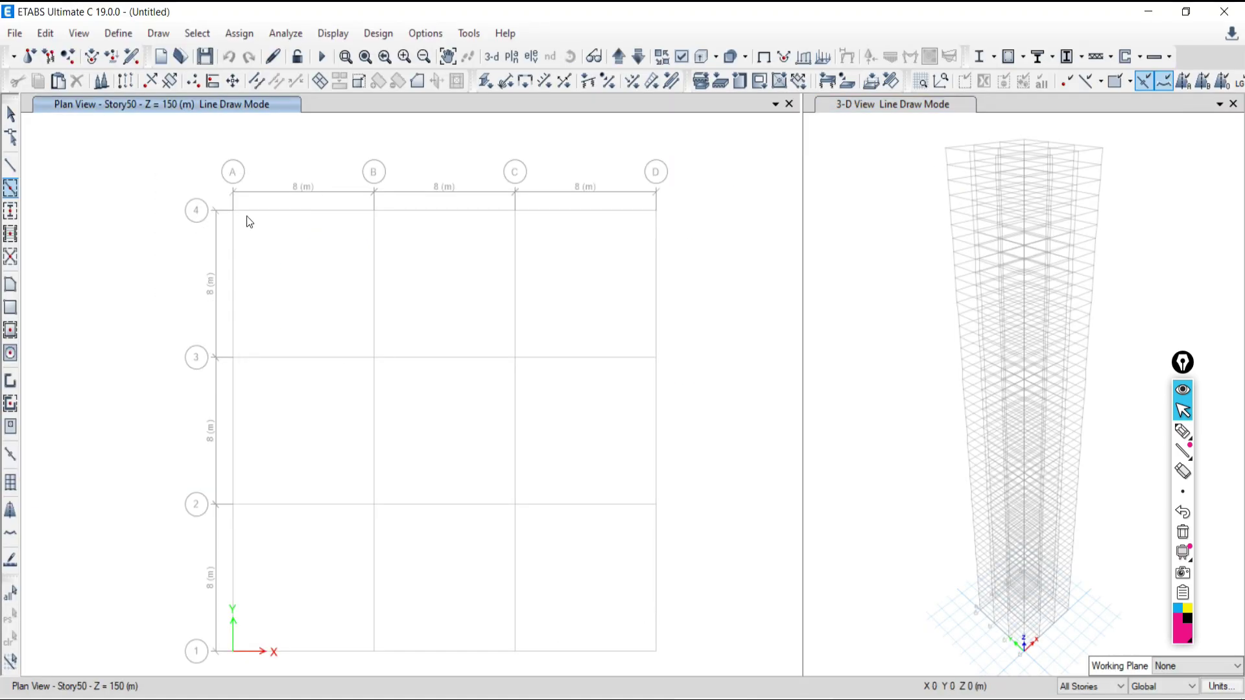
left_click(11, 188)
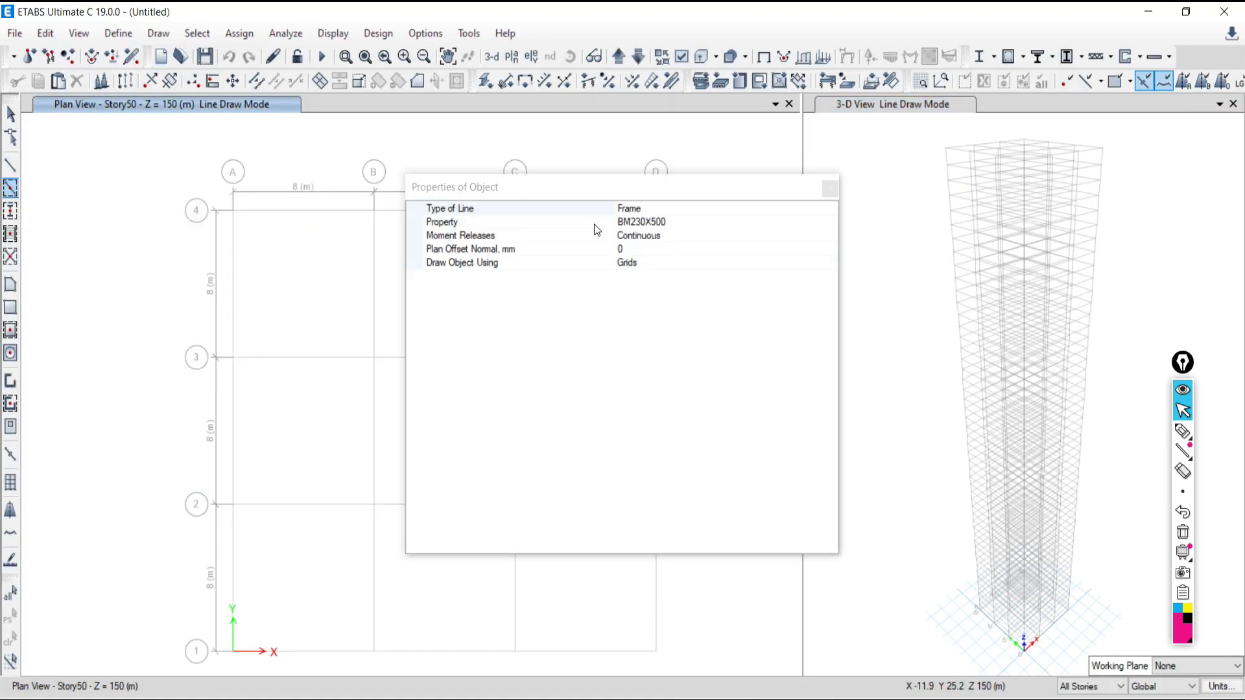
left_click(830, 188)
mouse_move(182, 180)
left_mouse_down()
mouse_move(692, 608)
mouse_move(711, 663)
mouse_move(692, 653)
left_mouse_up()
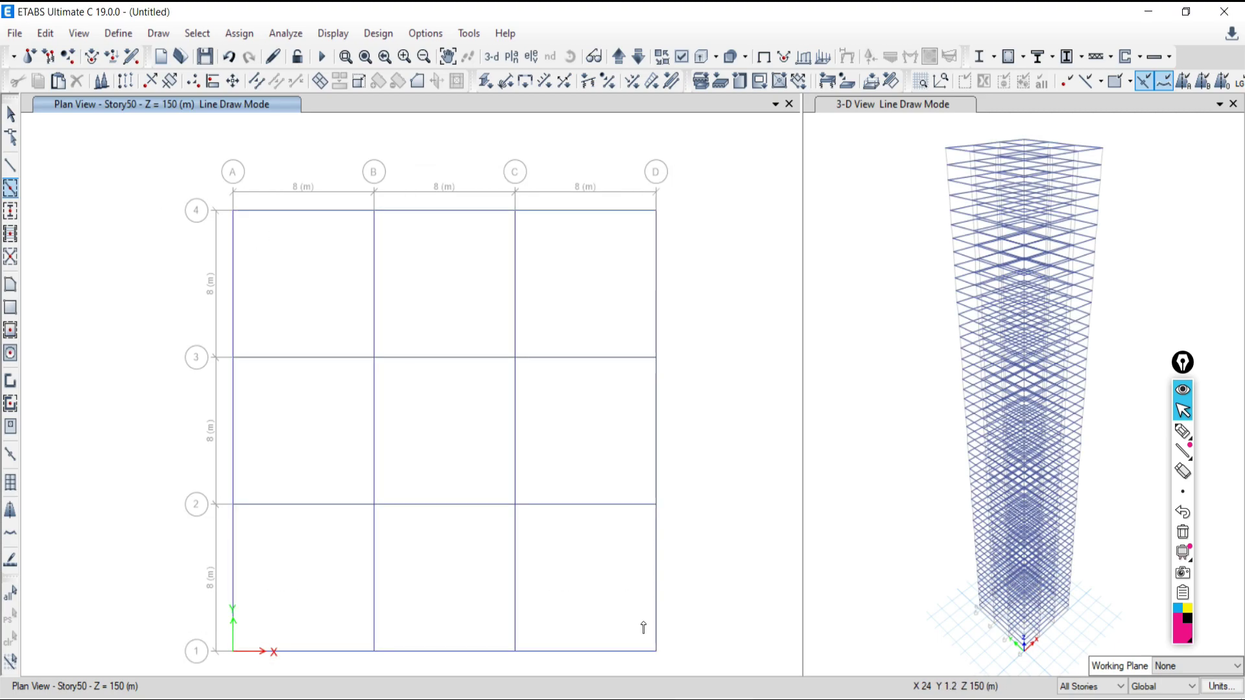
Step: Quick-draw columns with the defined column section at every grid intersection on All Stories
left_click(10, 211)
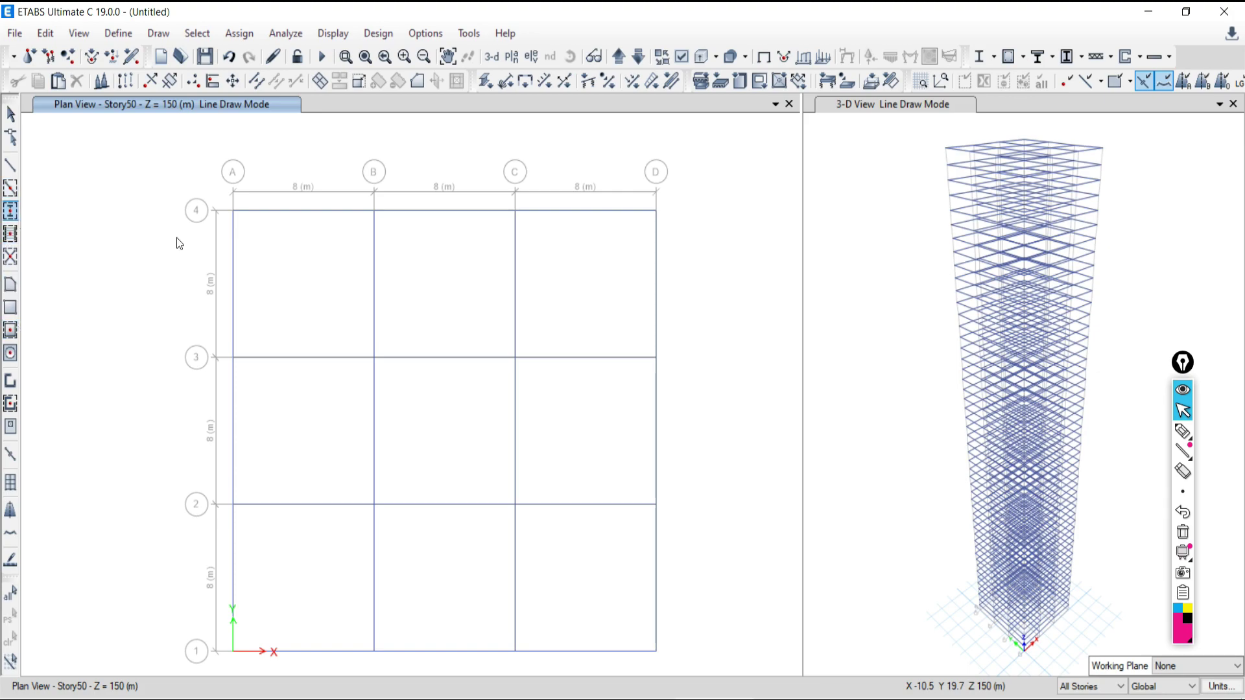
left_click(803, 208)
left_click(830, 209)
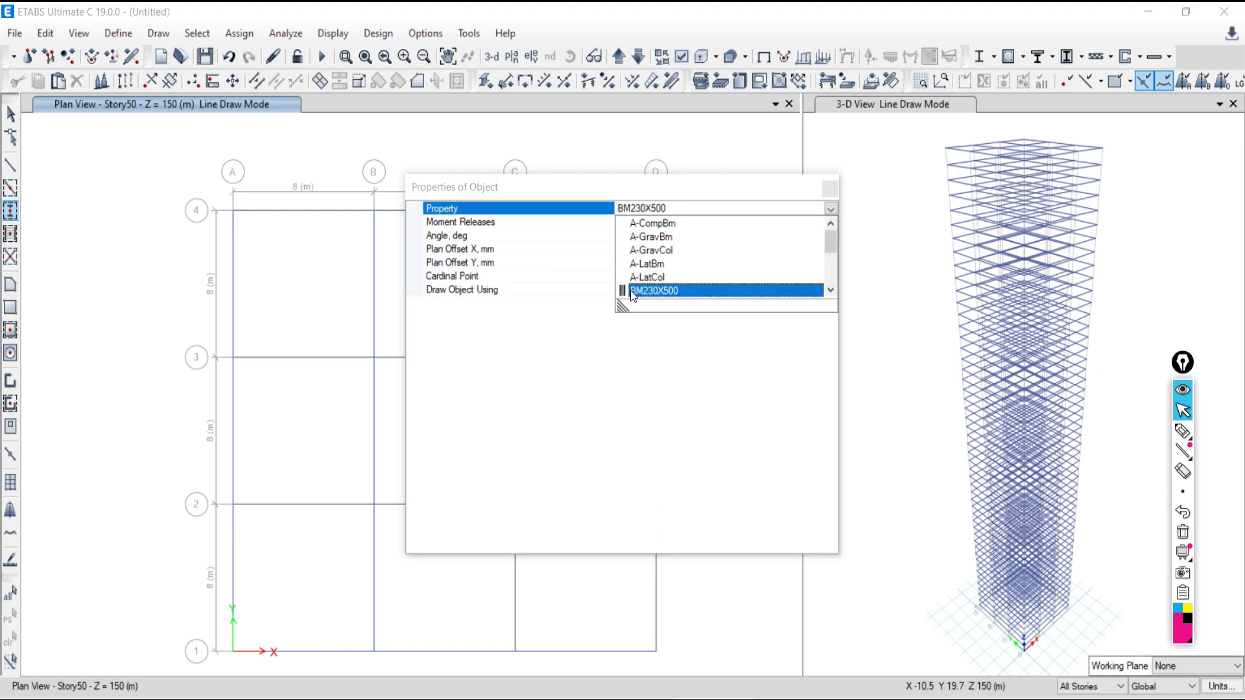
scroll(809, 290, "down", 2)
left_click(642, 272)
left_click(829, 189)
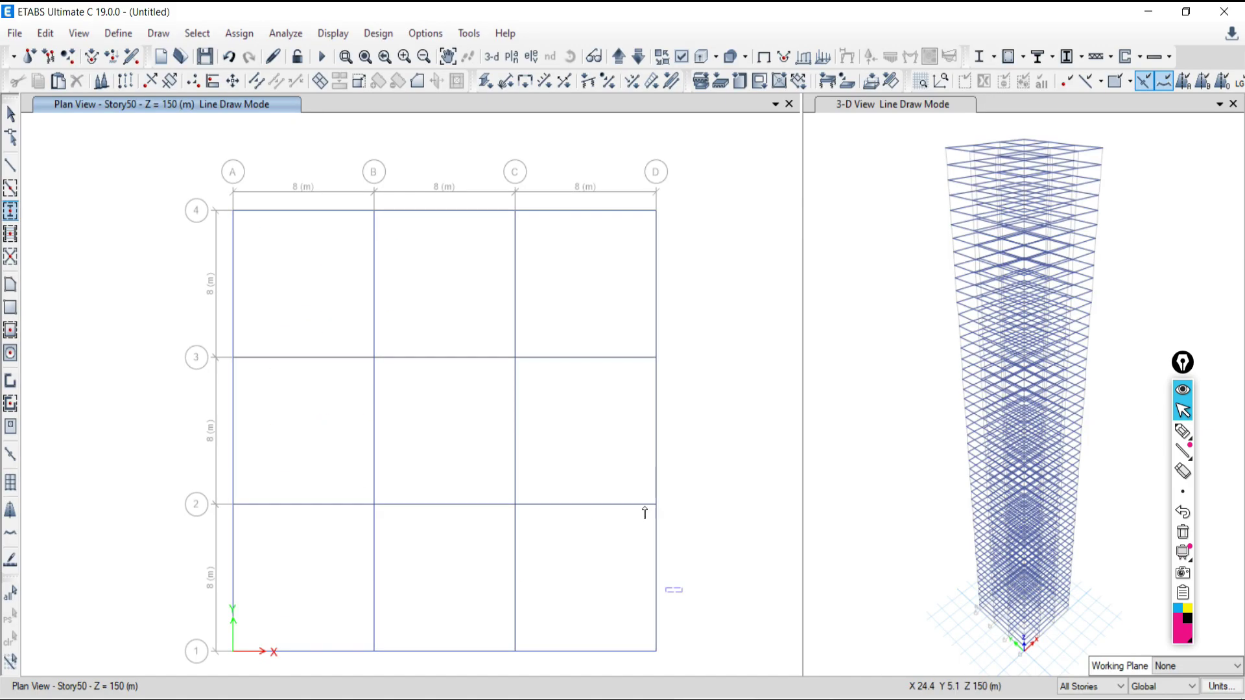
left_click_drag(170, 179, 709, 679)
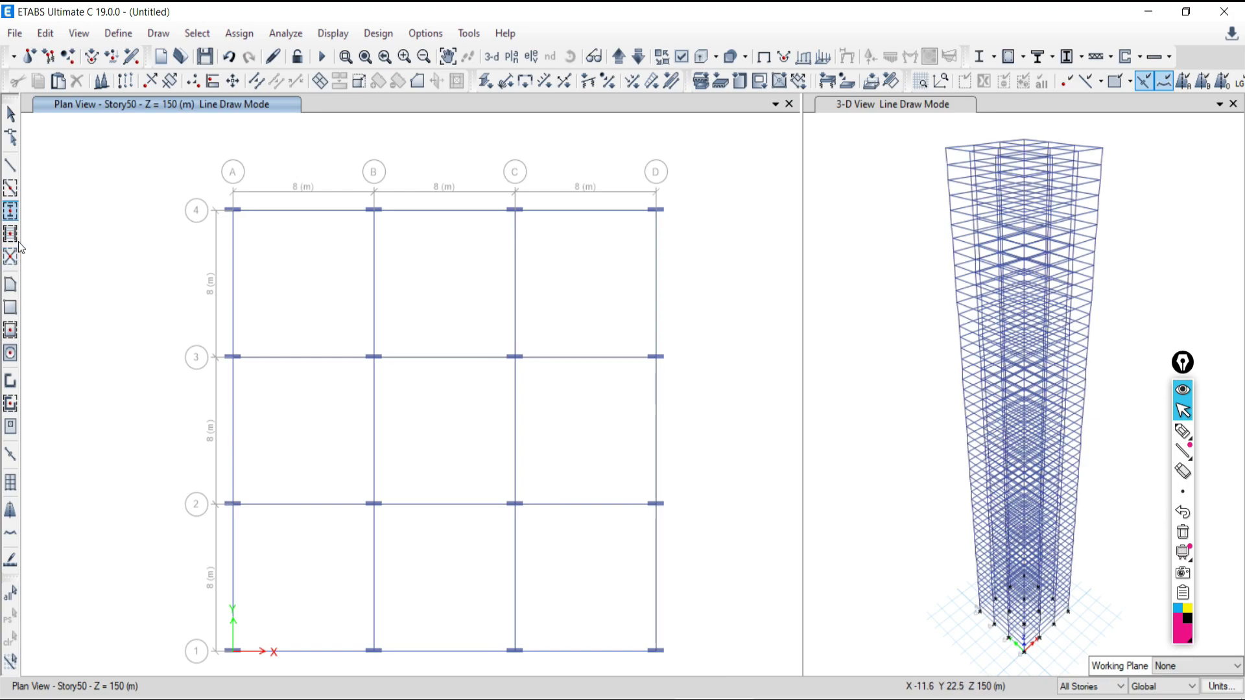
Step: Try to draw one rectangular Slab1 floor around the whole grid on All Stories and undo it
left_click(11, 307)
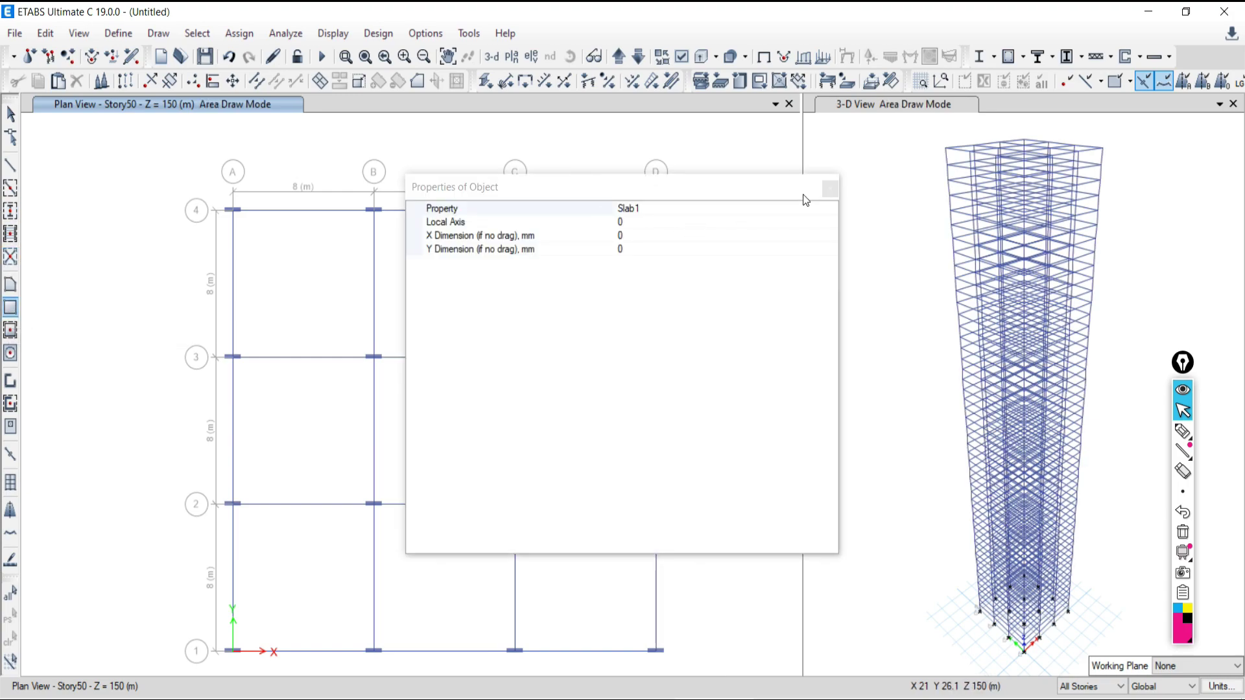
left_click(830, 189)
left_click_drag(183, 170, 726, 661)
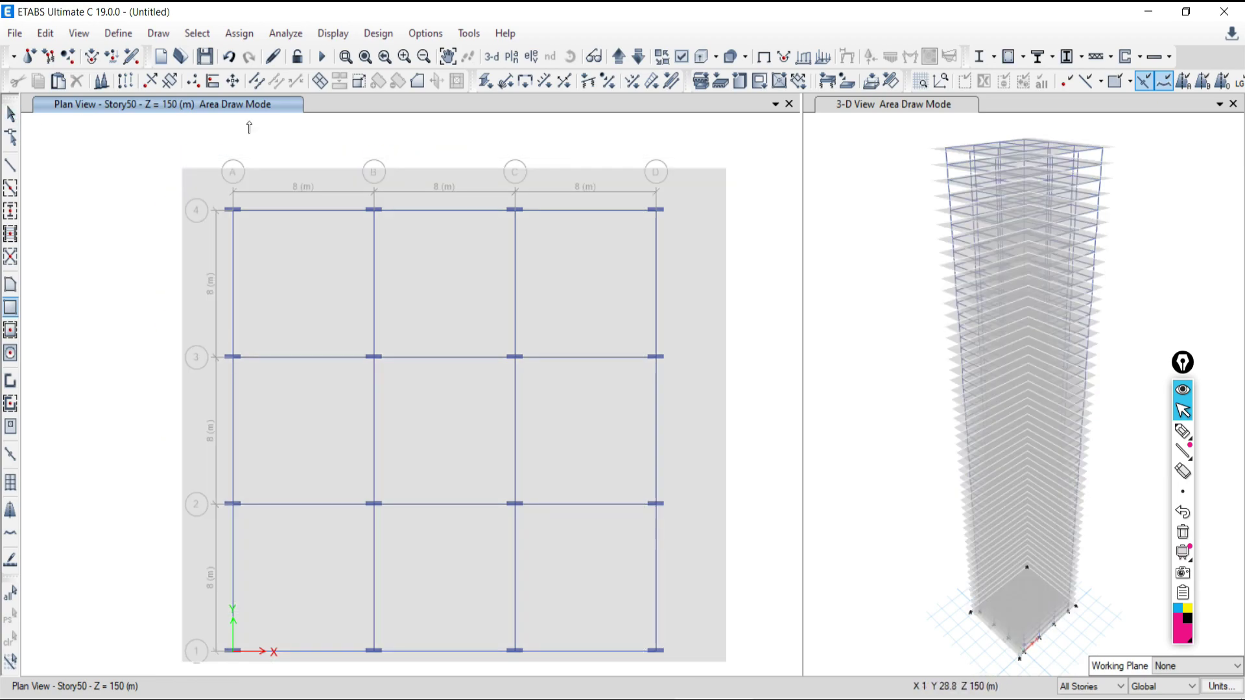
left_click(223, 60)
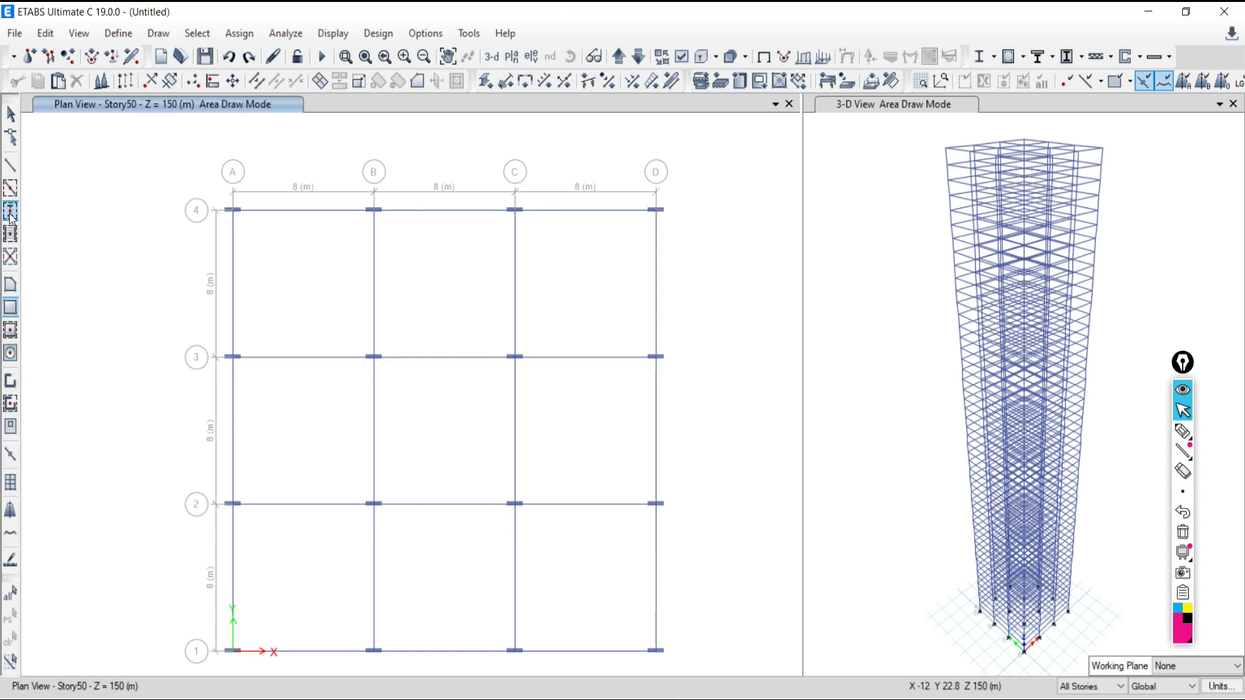
left_click(11, 311)
left_click(830, 190)
Step: Quick-draw Slab1 floor panels in all nine grid bays on All Stories
left_click(10, 330)
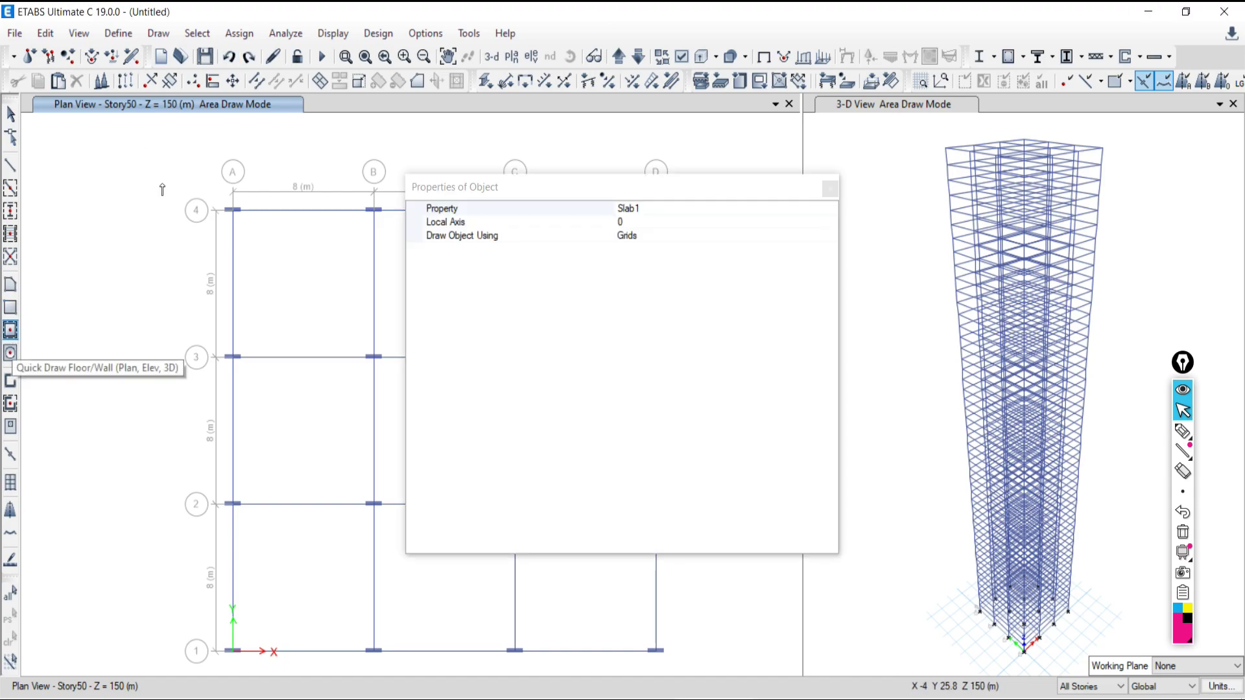
left_click(830, 188)
left_click_drag(530, 496, 752, 669)
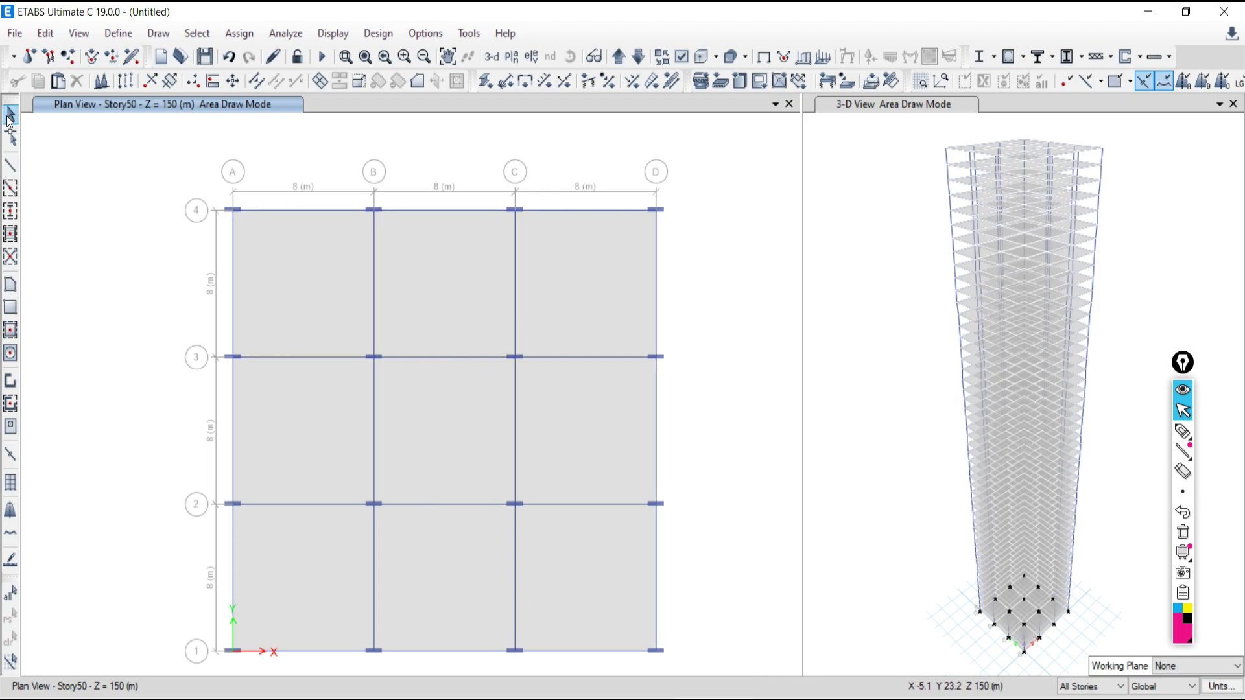
Step: Leave drawing mode and set the plan view to the Base level
left_click(10, 116)
left_click(505, 57)
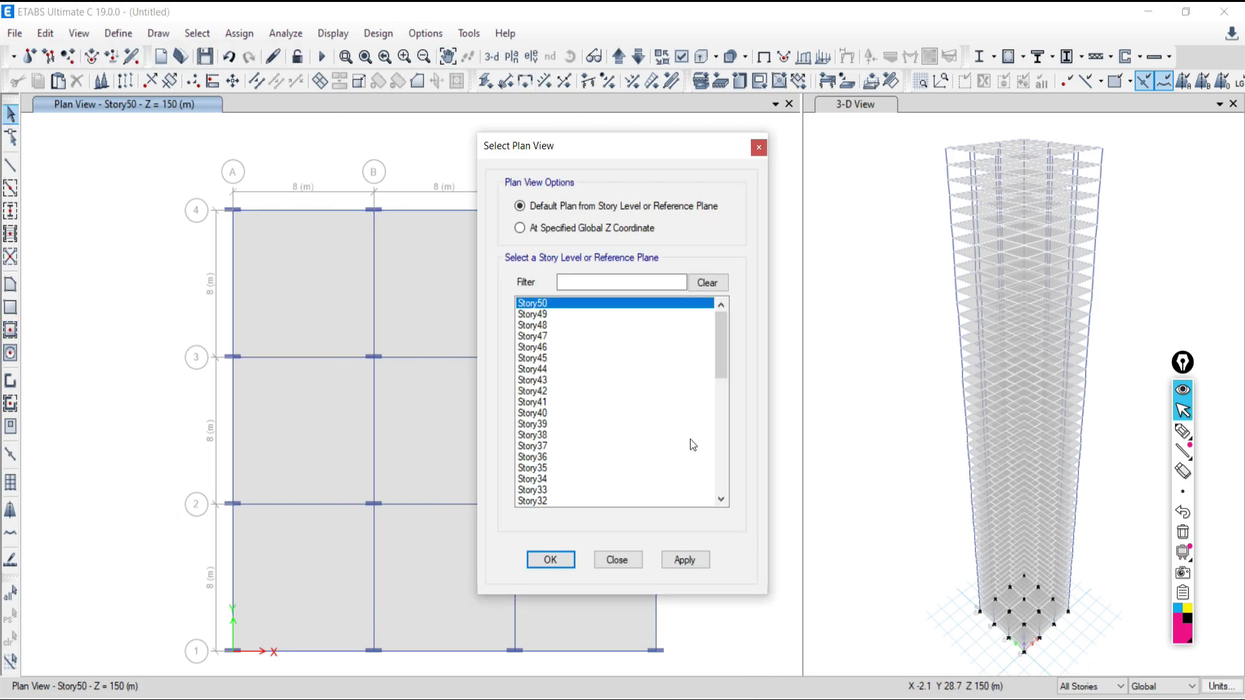
left_click_drag(725, 350, 725, 494)
left_click(535, 501)
left_click(691, 562)
left_click(617, 559)
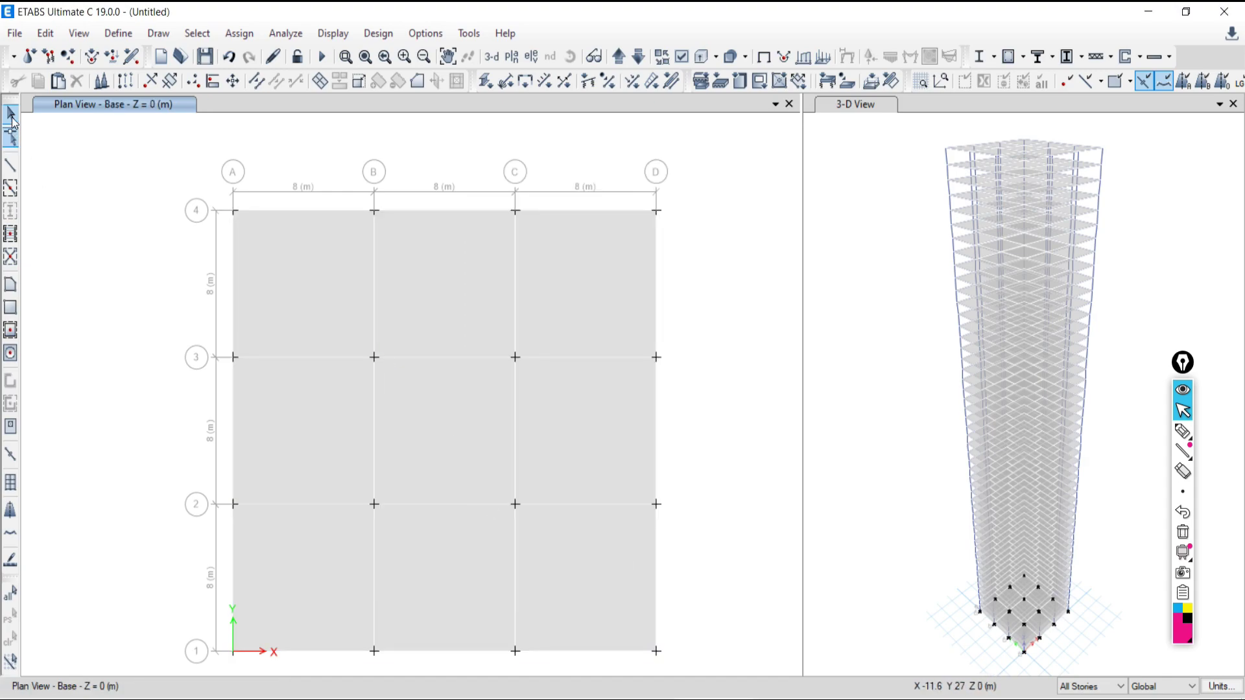
Step: Try to delete all nine slab panels in the Base plan with All Stories active, and undo the deletion
left_click(263, 292)
left_click(441, 312)
left_click(565, 330)
left_click(583, 428)
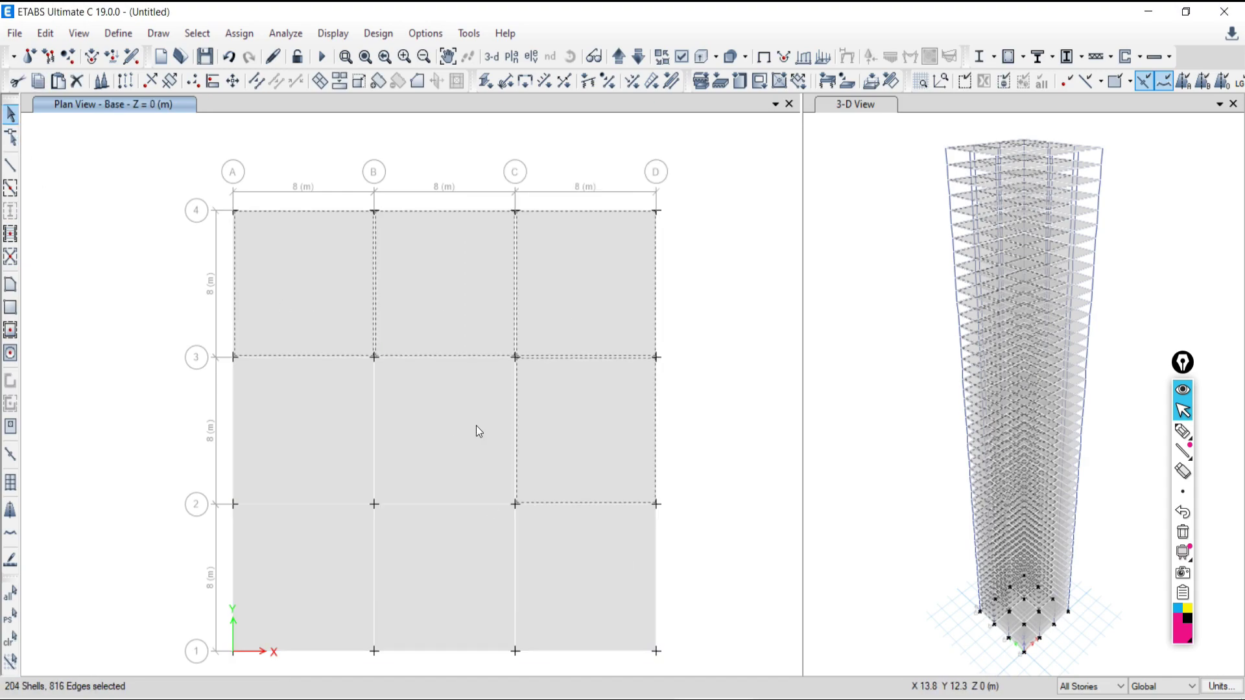
left_click(476, 425)
left_click(304, 447)
left_click(353, 523)
left_click(479, 559)
left_click(589, 582)
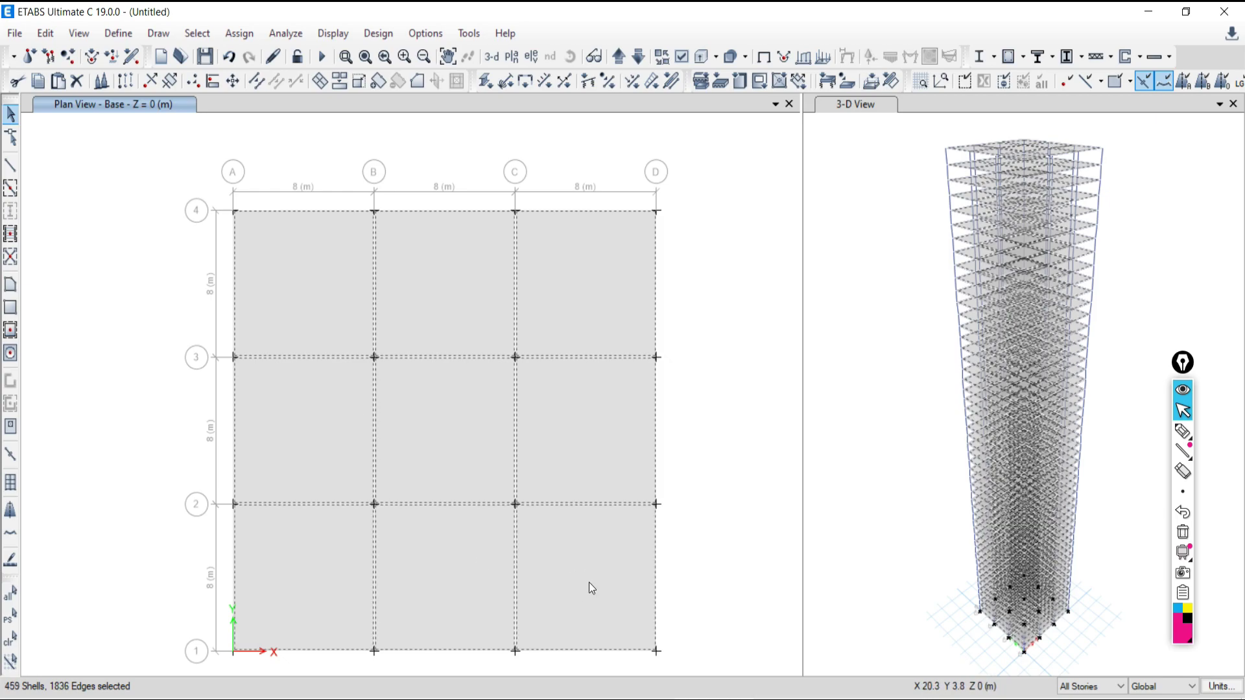
key("Delete")
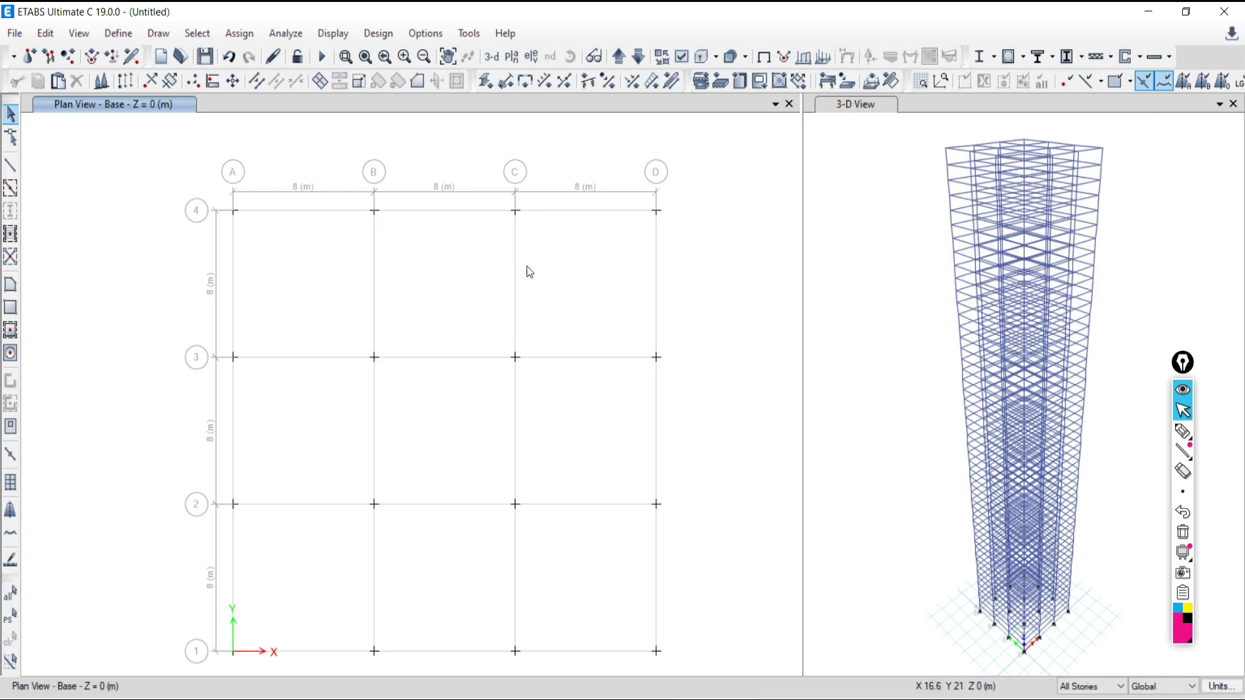
left_click(229, 56)
Step: Set the story option to One Story and delete all nine slab panels at Base level
left_click(1093, 686)
left_click(1084, 685)
left_click(588, 590)
left_click(573, 428)
left_click(564, 314)
left_click(454, 292)
left_click(452, 401)
left_click(262, 469)
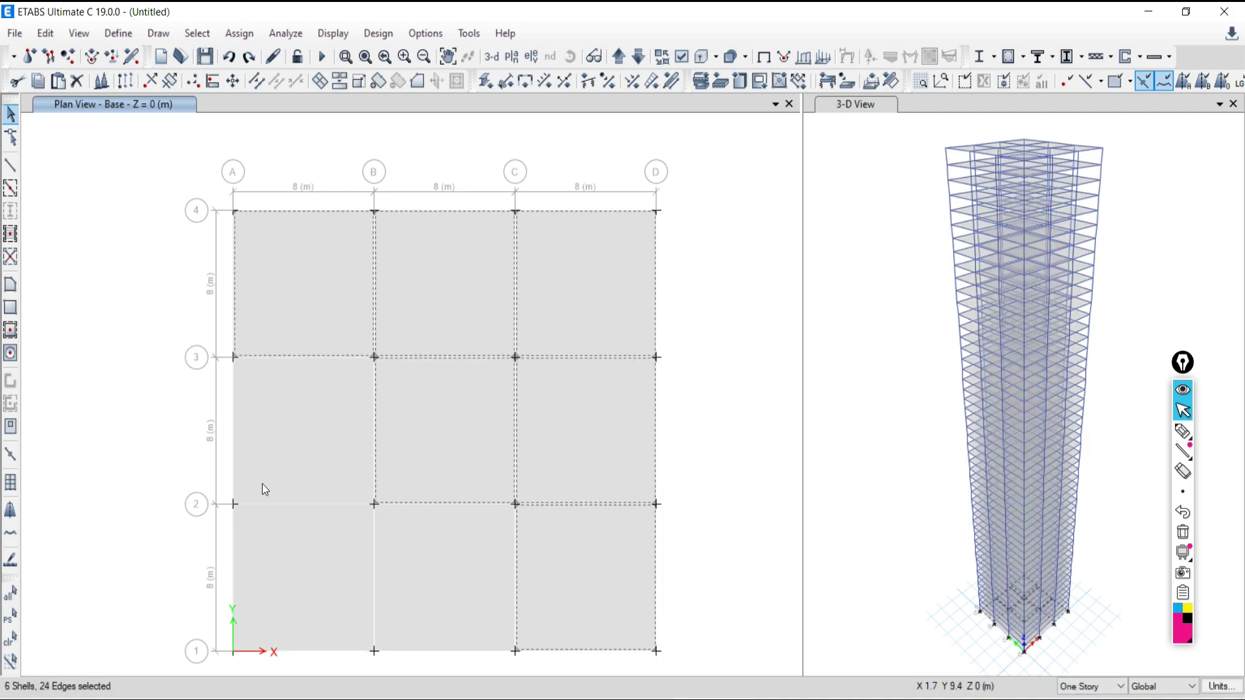
left_click(450, 575)
key("Delete")
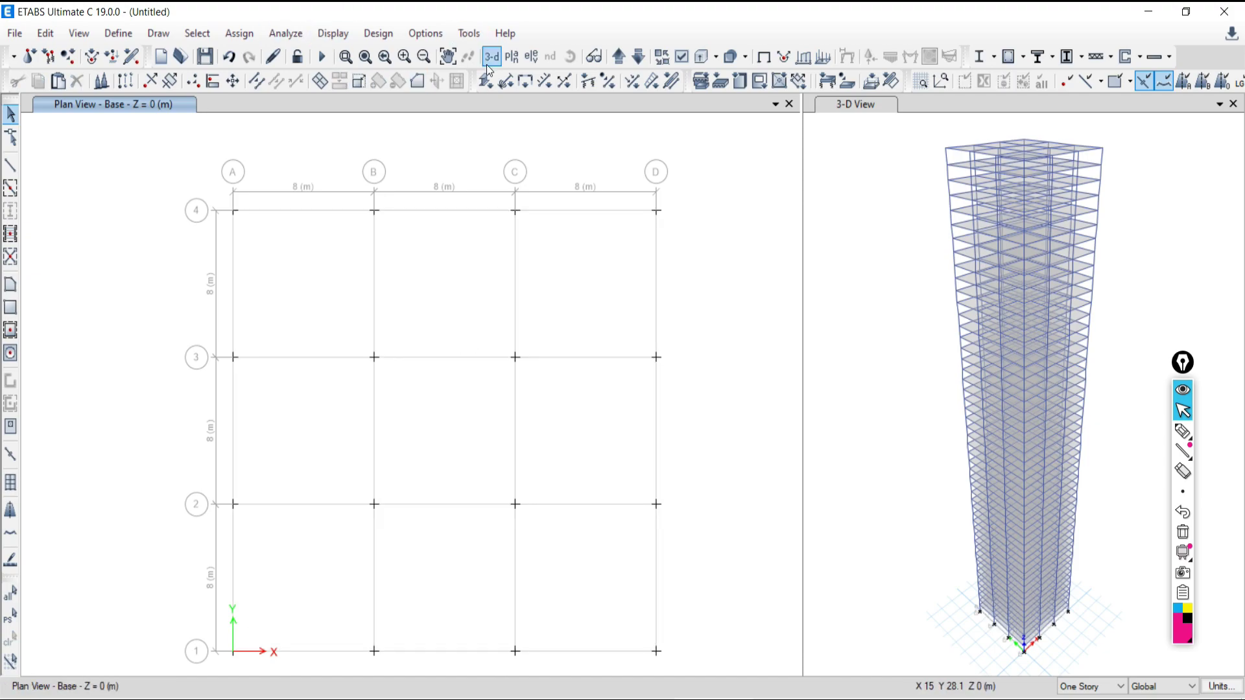
Step: Close the Base plan view, look at the Google Meet window and return to the ETABS 3-D view
left_click(789, 104)
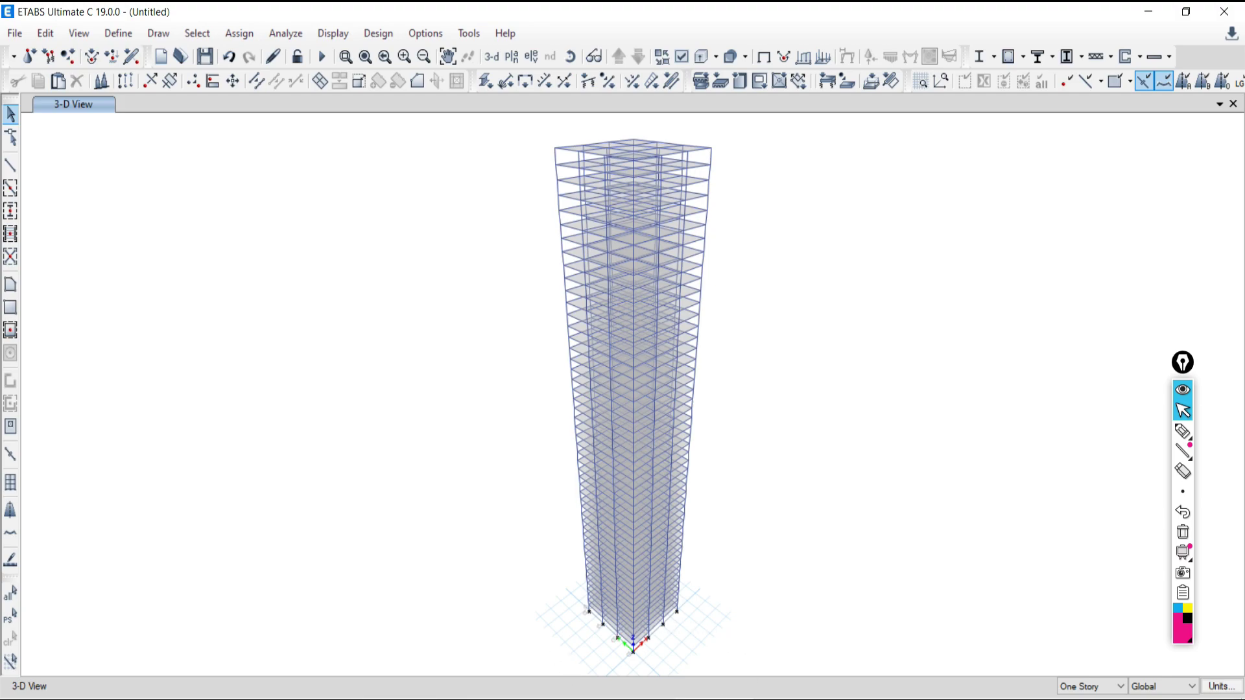
left_click(190, 695)
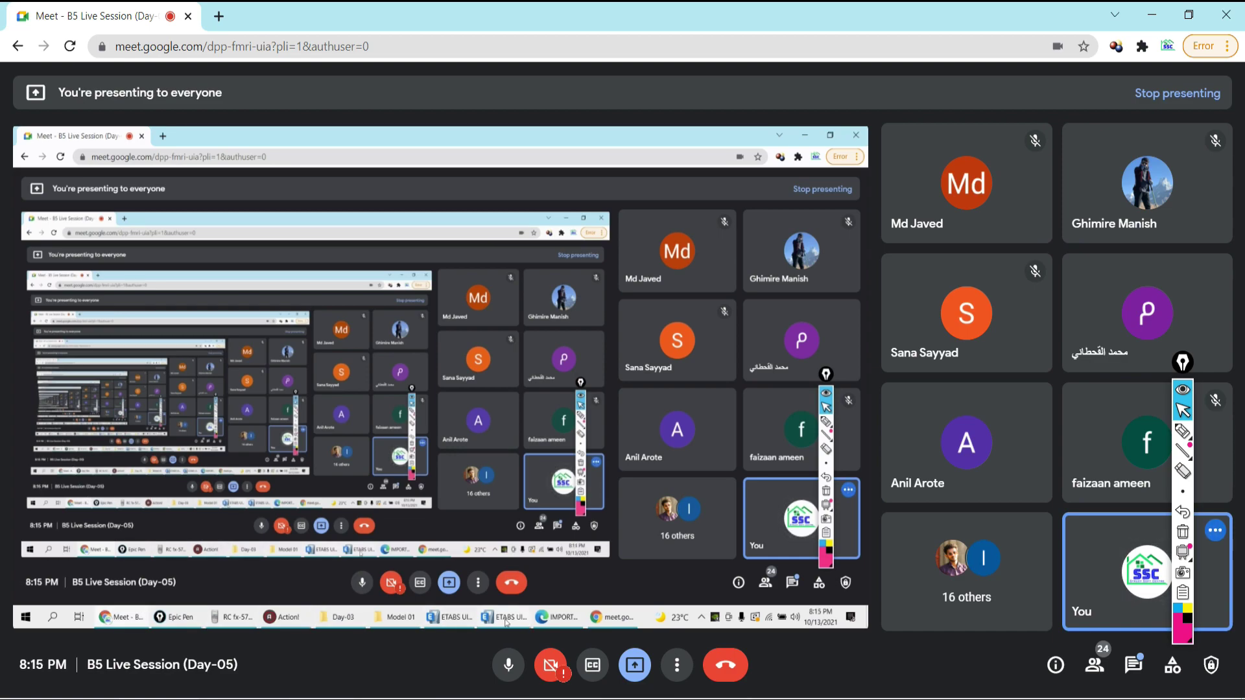
key("alt+Tab")
Step: Mark the status bar's view name and its story and units options with pen strokes, and clear the annotations
left_click(1183, 432)
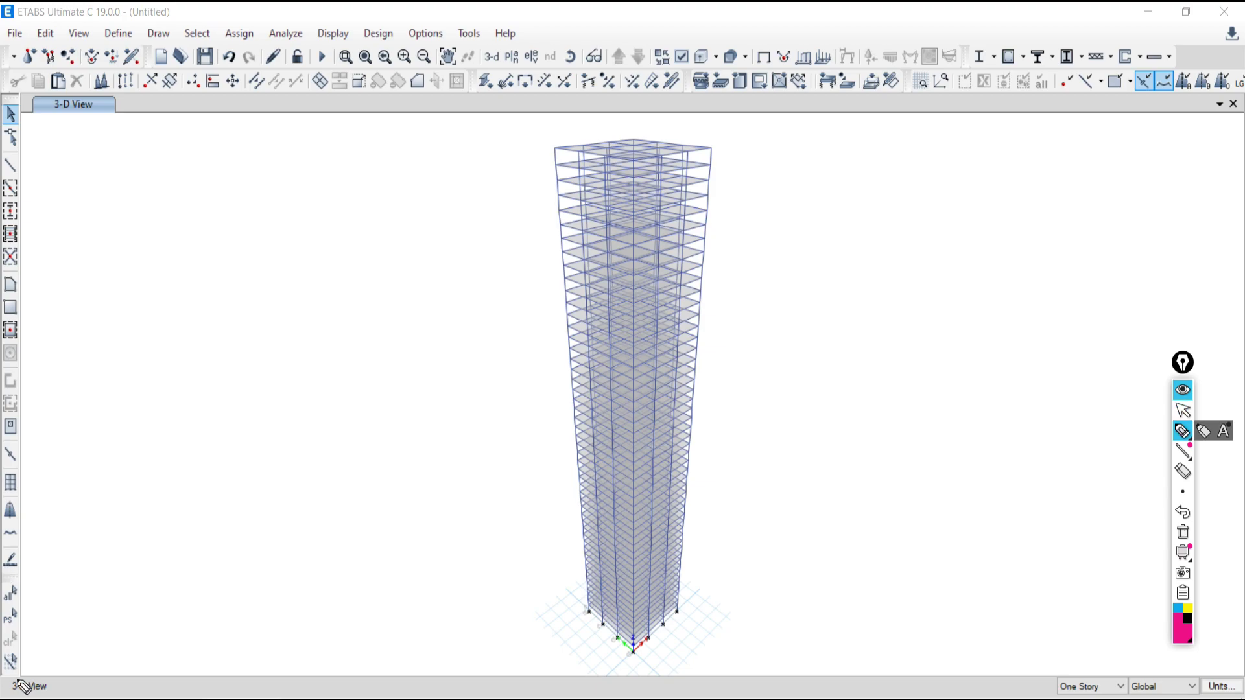
left_click_drag(53, 662, 6, 692)
left_click_drag(194, 669, 67, 661)
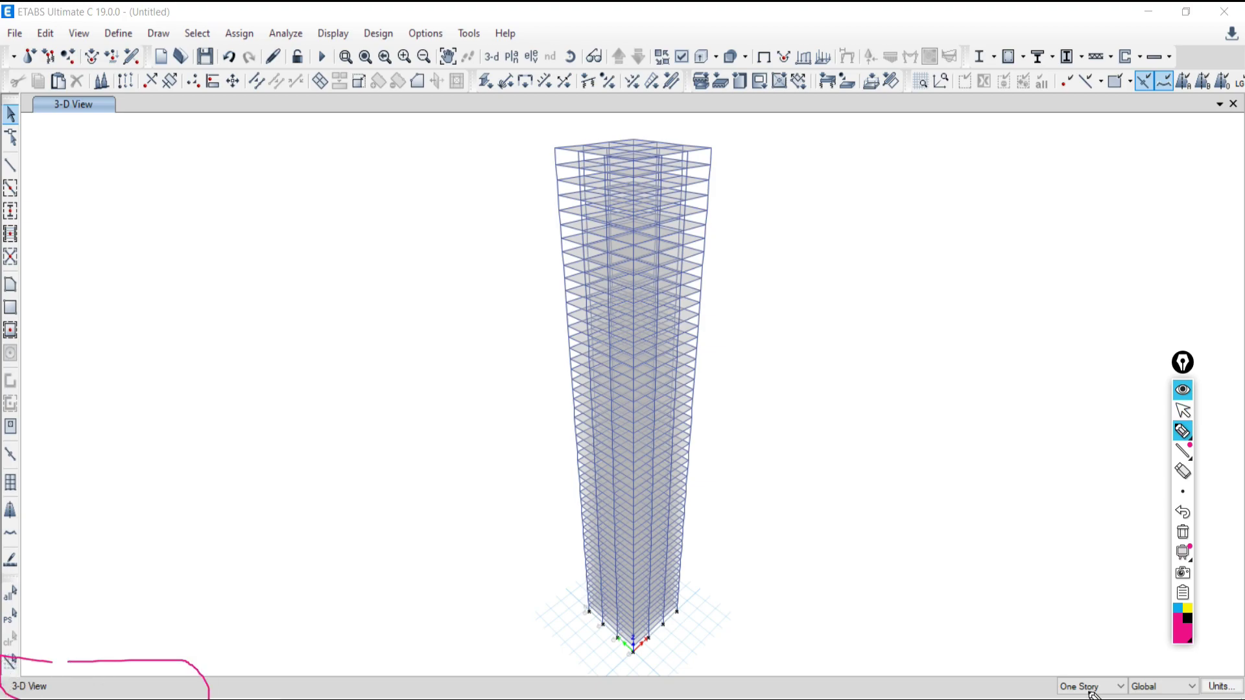
left_click_drag(996, 666, 1243, 668)
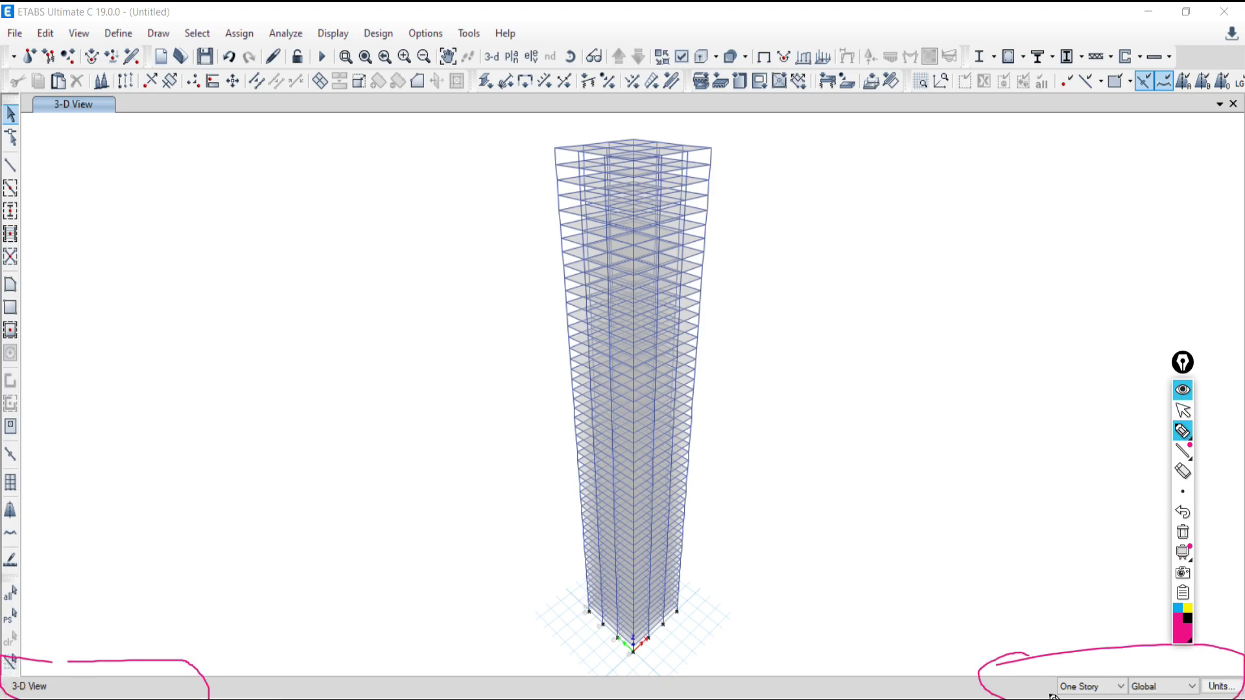
left_click(1182, 533)
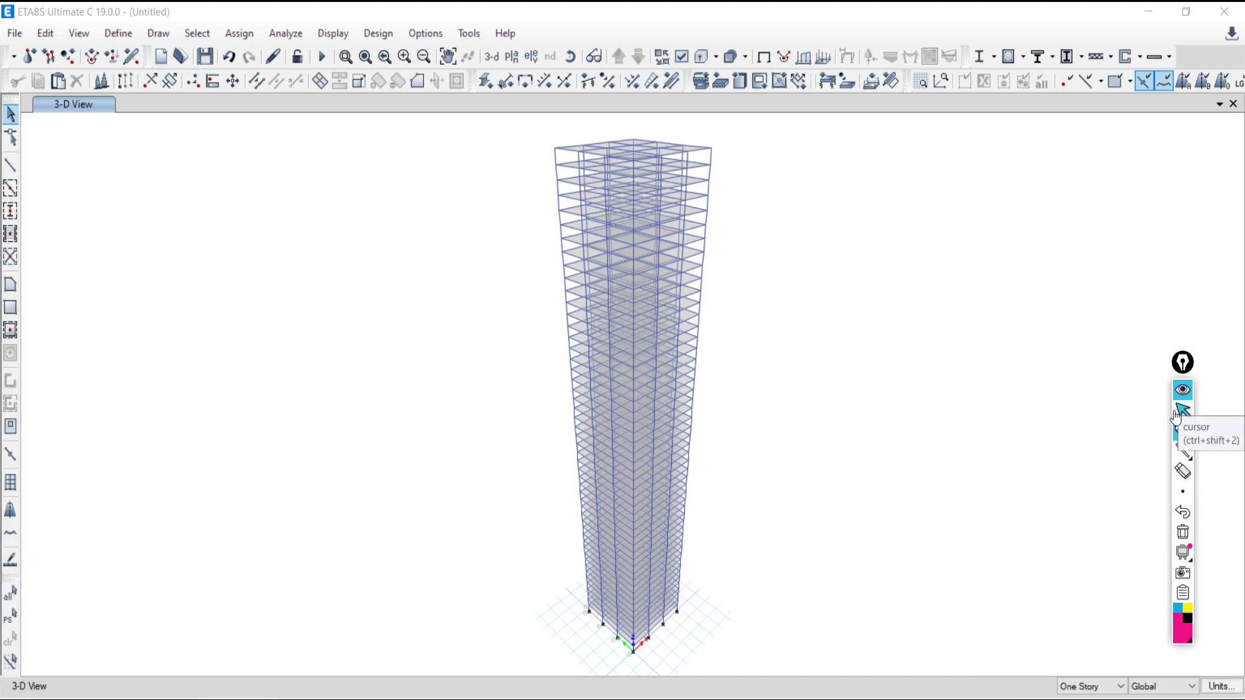
Step: Circle and tick the 3-D View label, circle the story, coordinate and units options with the pen, and clear all strokes
left_click(1183, 430)
mouse_move(110, 665)
left_mouse_down()
mouse_move(3, 673)
mouse_move(208, 689)
mouse_move(122, 667)
left_mouse_up()
left_click_drag(981, 673, 1144, 650)
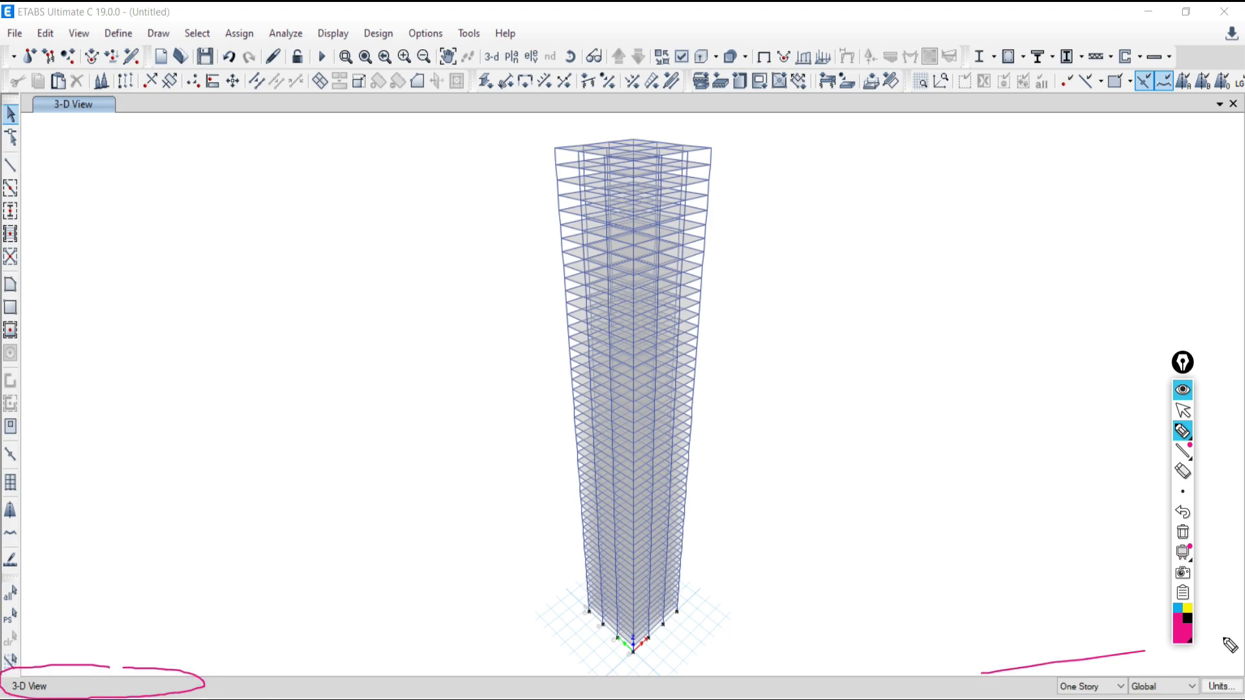
mouse_move(52, 668)
left_mouse_down()
mouse_move(75, 680)
mouse_move(127, 598)
left_mouse_up()
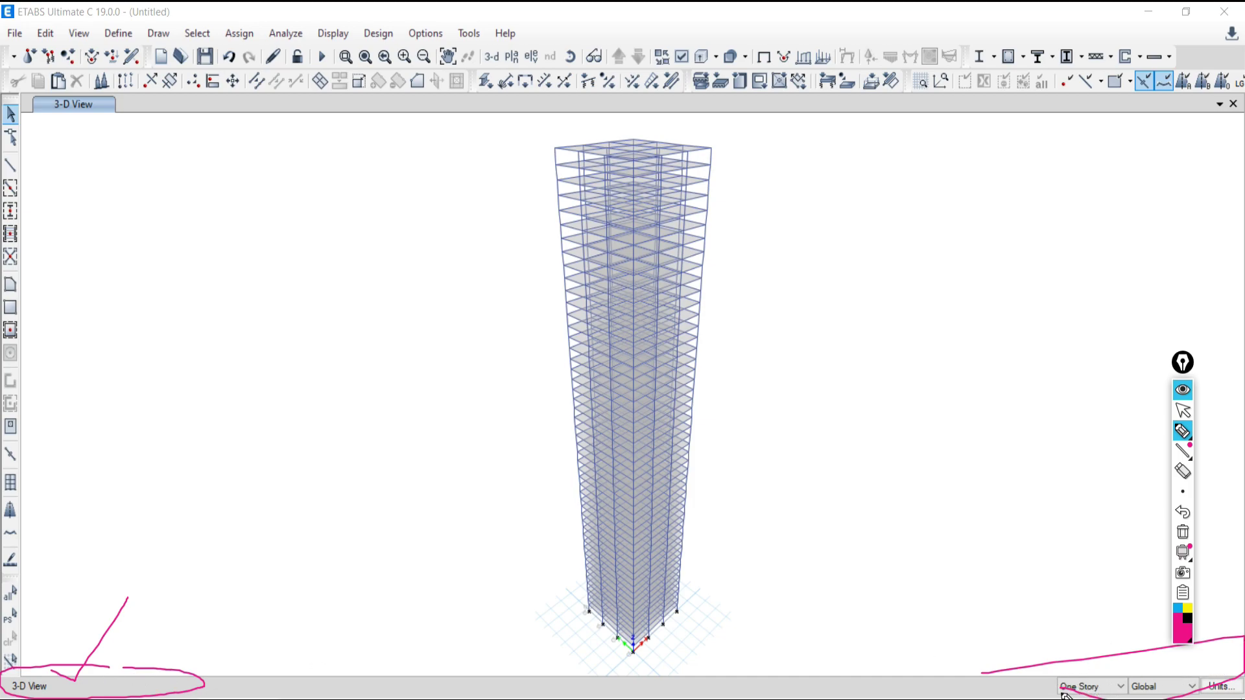
mouse_move(998, 679)
left_mouse_down()
mouse_move(1232, 697)
mouse_move(1037, 664)
mouse_move(1222, 696)
left_mouse_up()
left_click(1182, 532)
left_click_drag(1033, 688, 1061, 699)
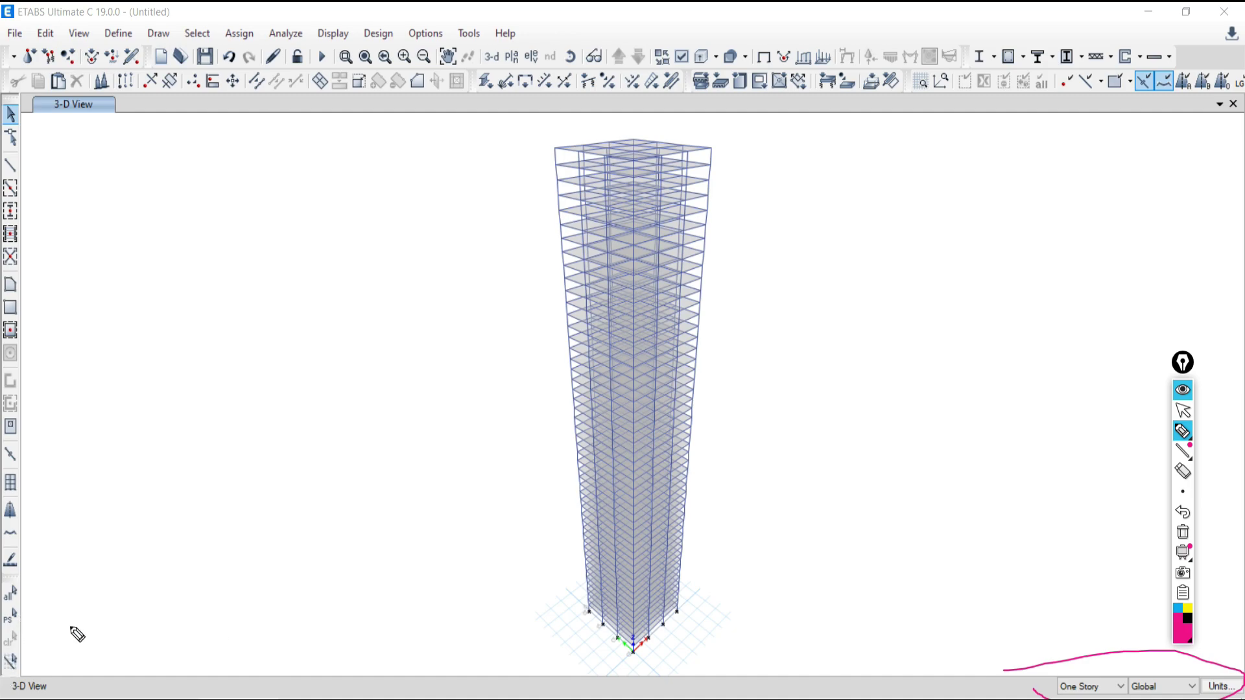
left_click(1183, 531)
left_click(1182, 409)
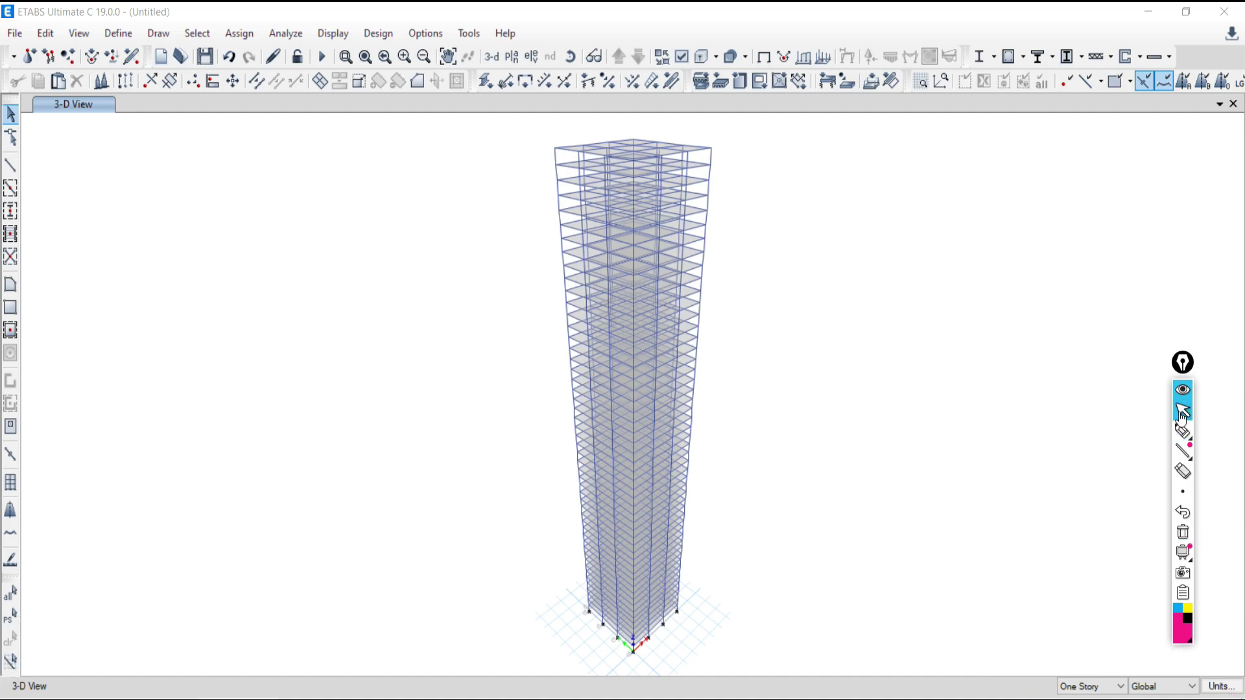
Step: Handwrite the story option names One Story, All and Similar beside the tower with the pen, and clear the notes
left_click(1093, 688)
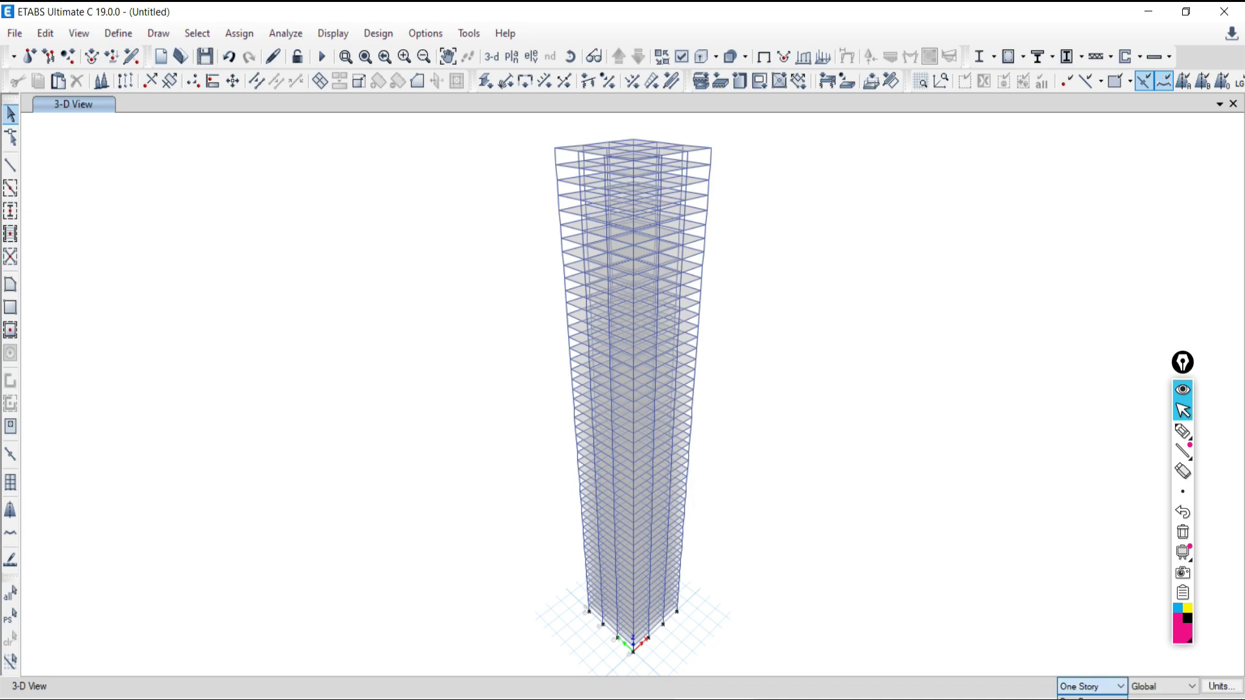
left_click(1182, 430)
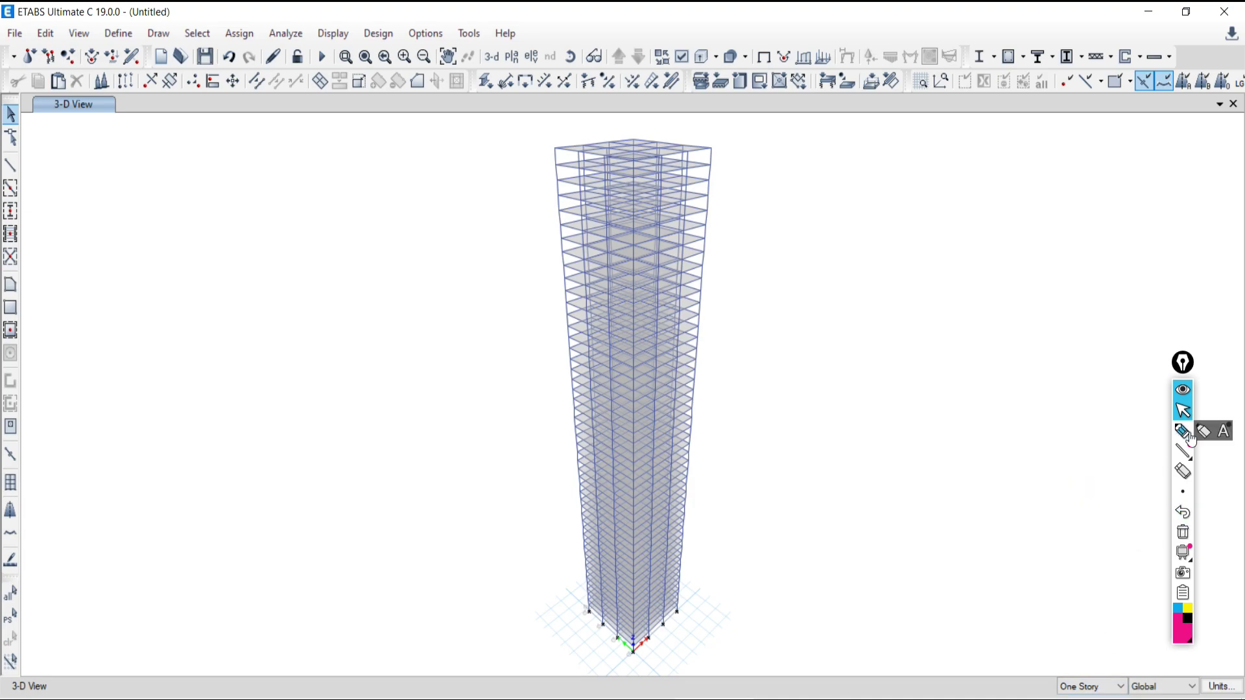
mouse_move(938, 175)
left_mouse_down()
mouse_move(958, 206)
mouse_move(981, 193)
mouse_move(1040, 206)
mouse_move(1192, 200)
mouse_move(1133, 237)
left_mouse_up()
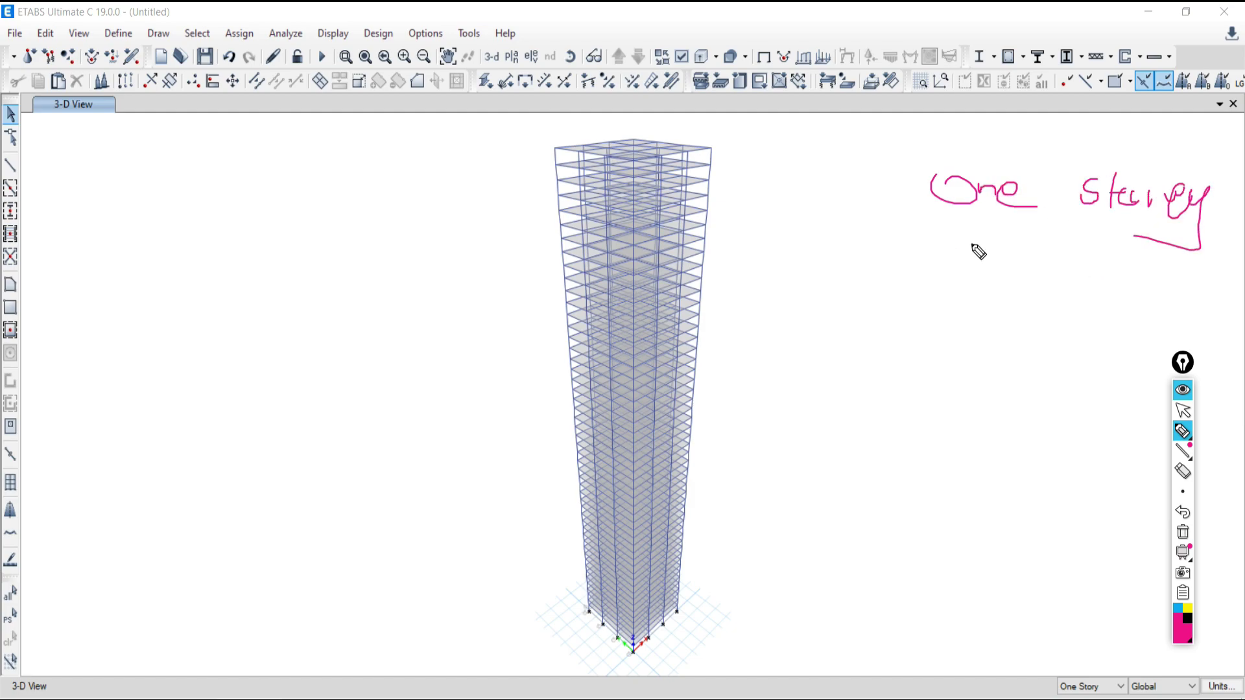
left_click_drag(966, 253, 1167, 246)
mouse_move(972, 299)
left_mouse_down()
mouse_move(928, 347)
mouse_move(1042, 333)
left_mouse_up()
left_click(1046, 299)
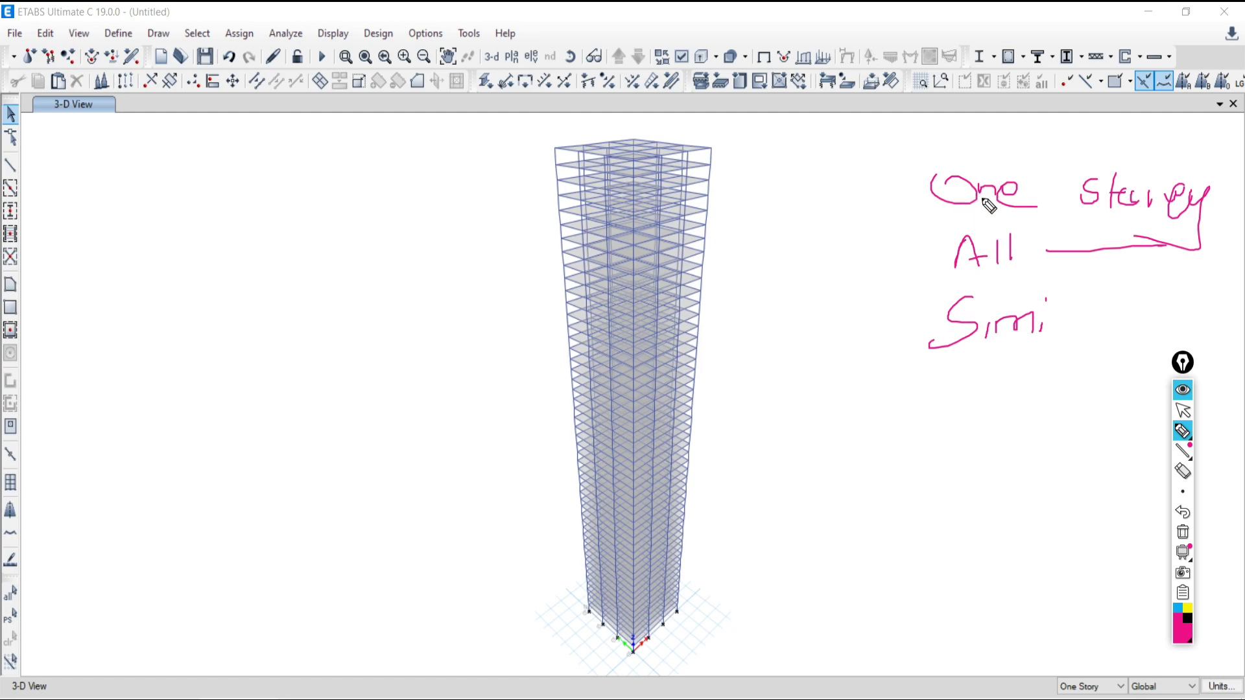
left_click(1182, 531)
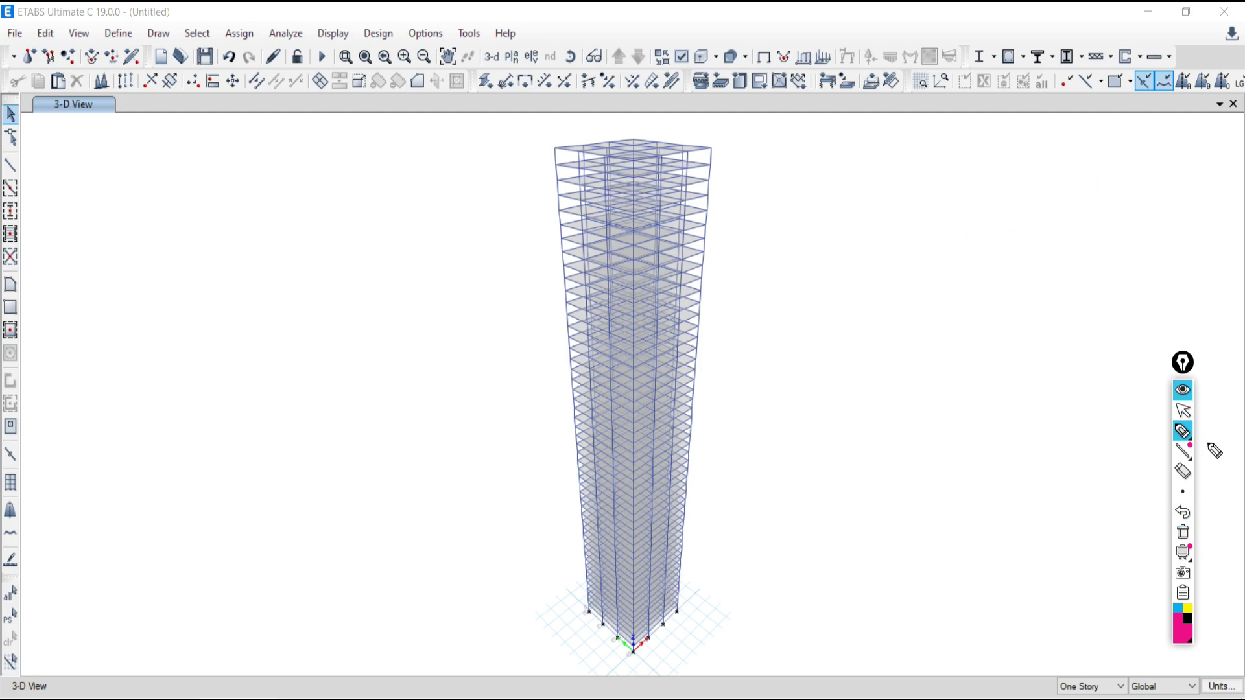
left_click(1183, 414)
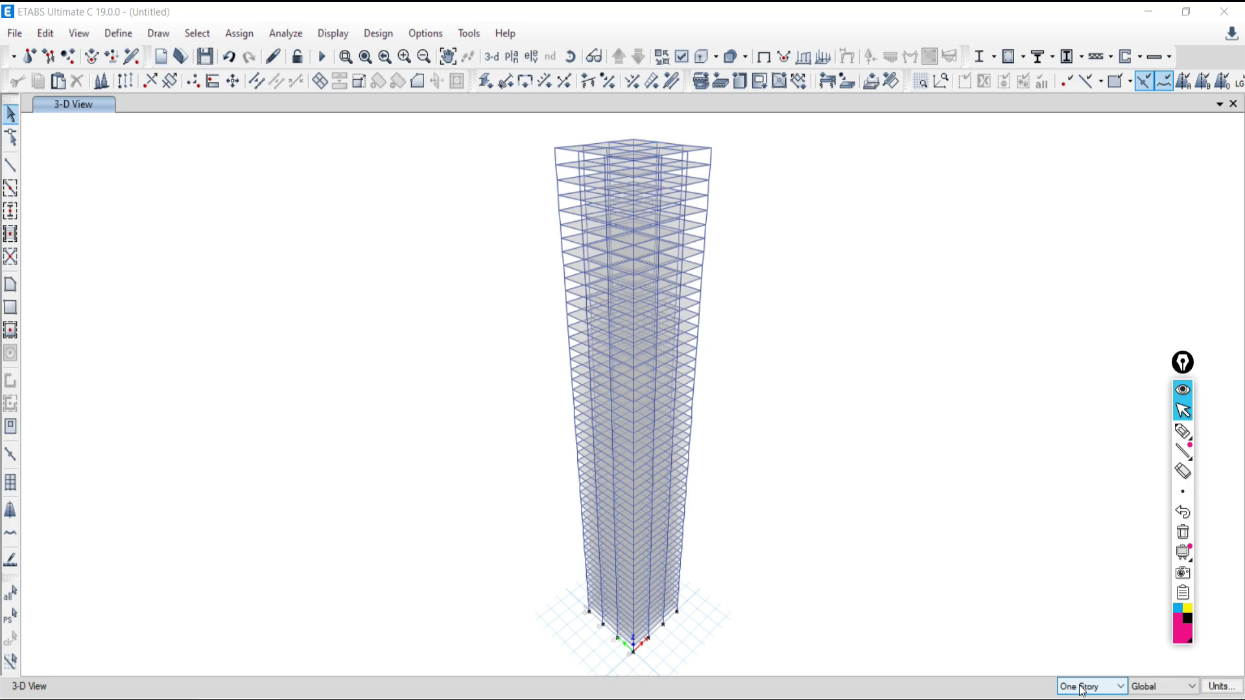
Step: Add a second view window and show the Story50 plan in the original one, beside the 3-D view
left_click(511, 58)
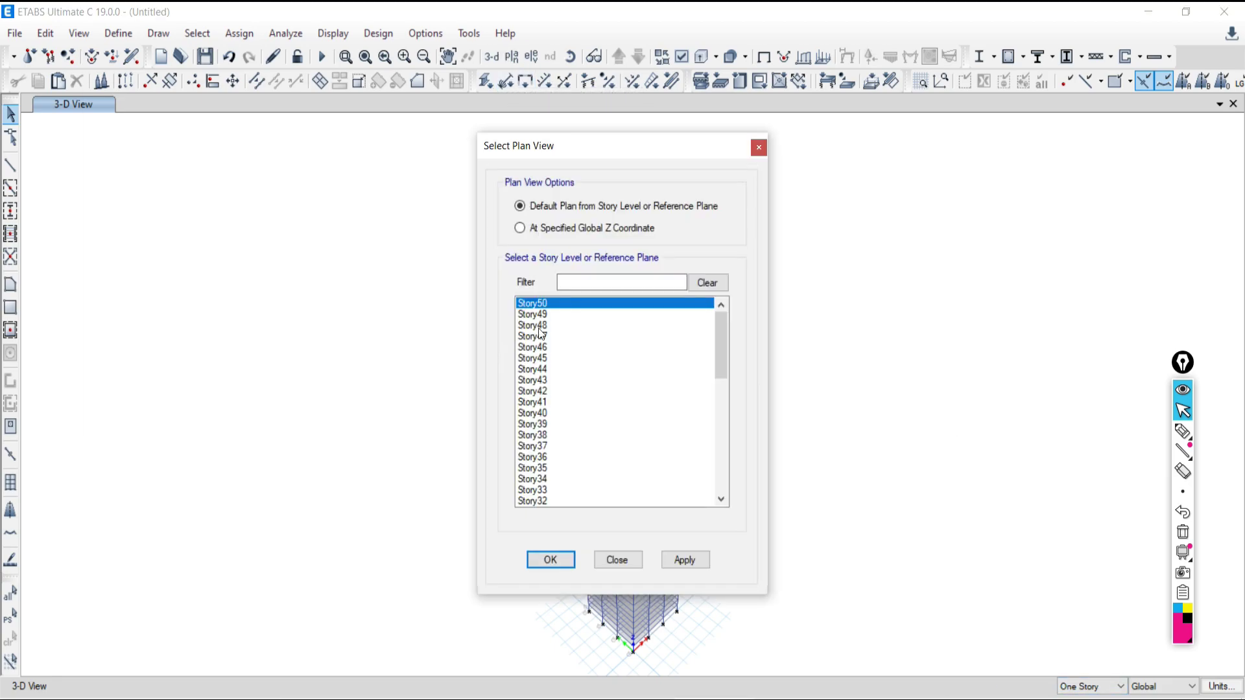
left_click(617, 561)
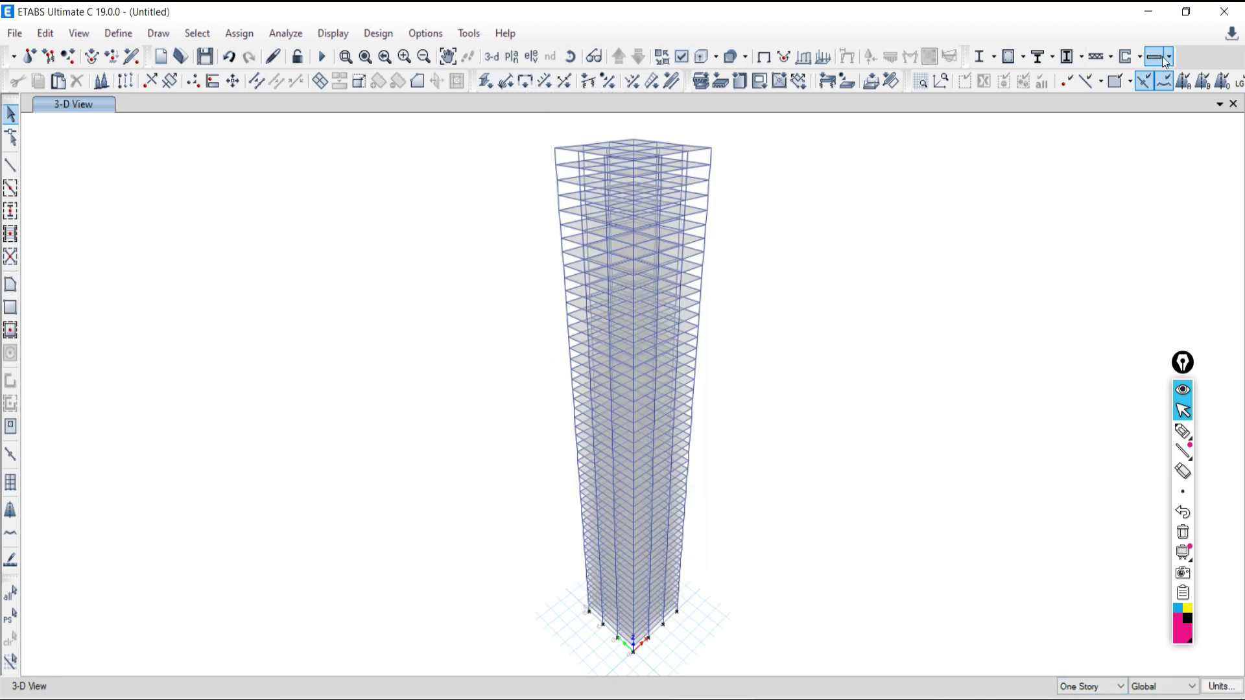
left_click(1219, 105)
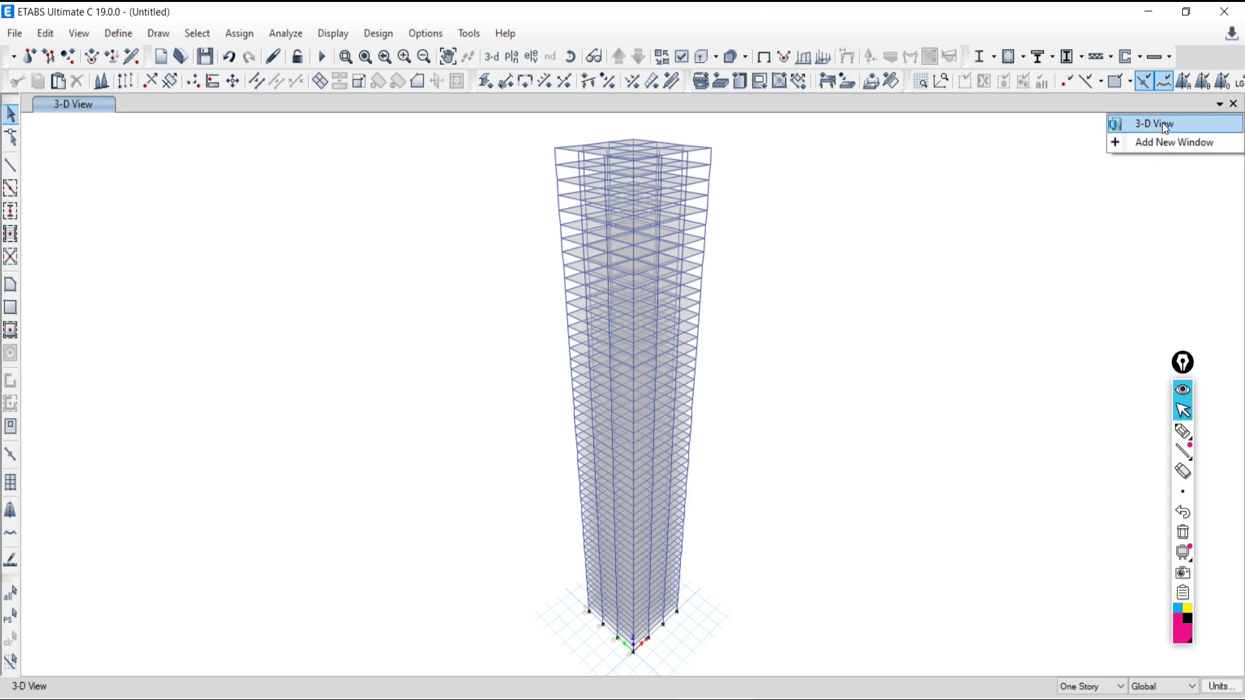
left_click(1131, 142)
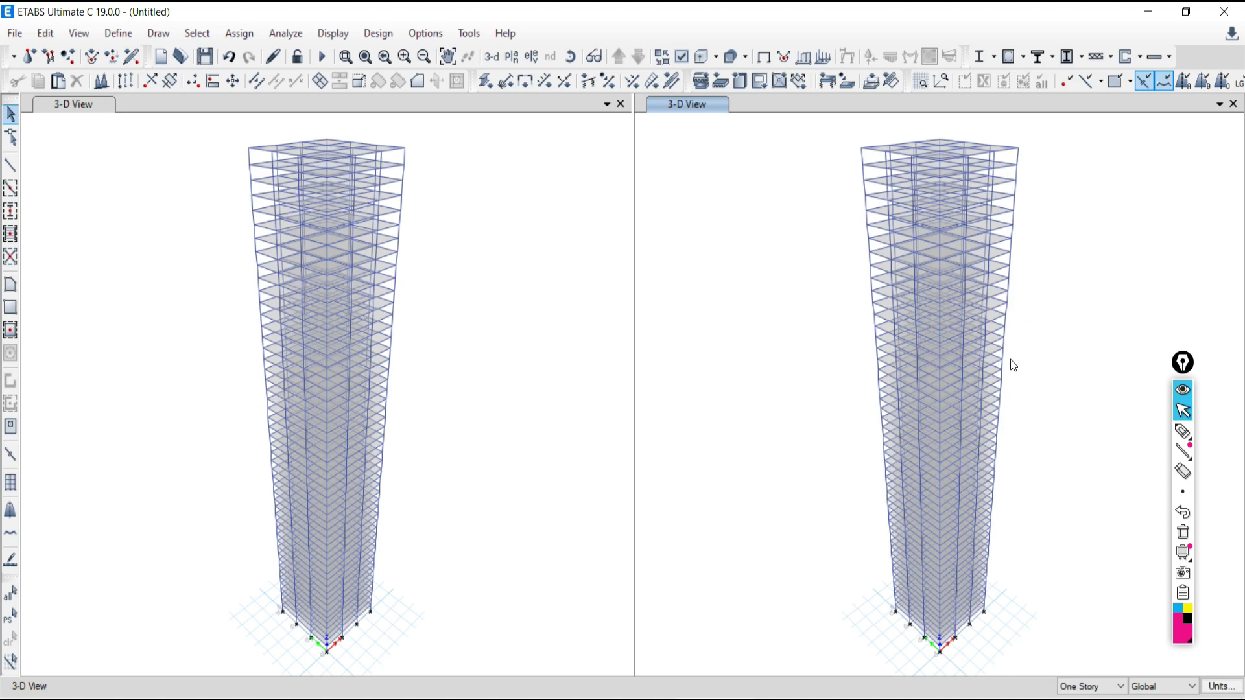
left_click(447, 255)
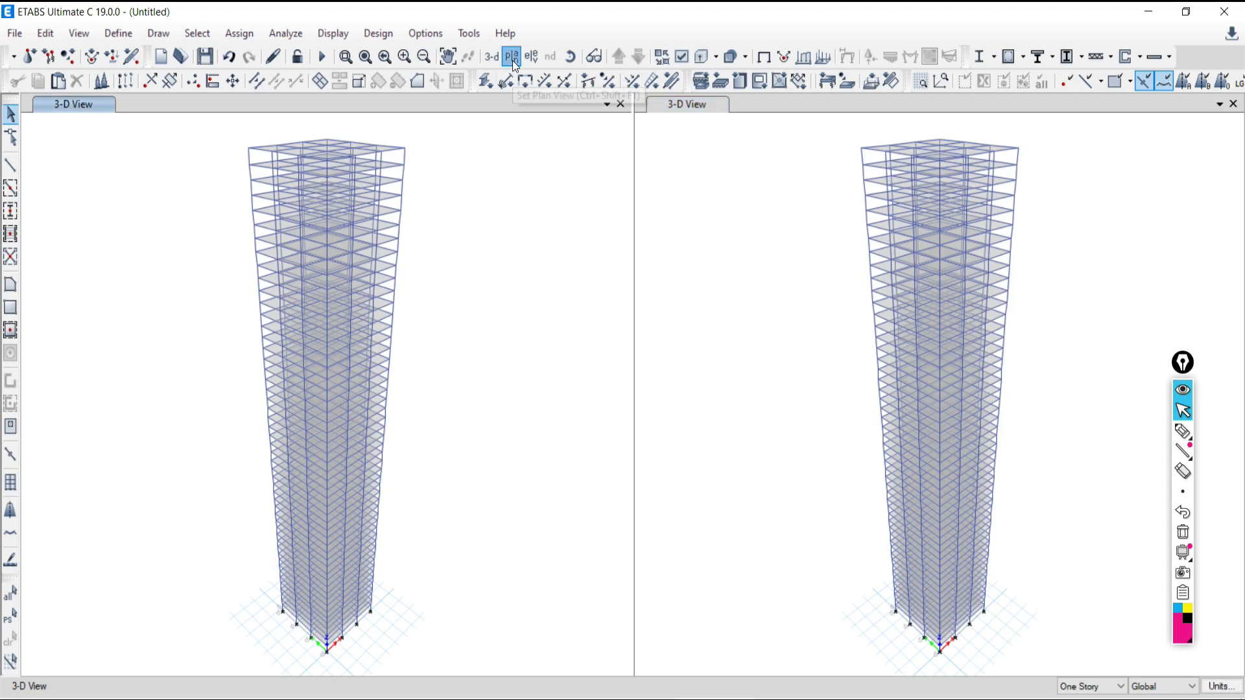
left_click(511, 57)
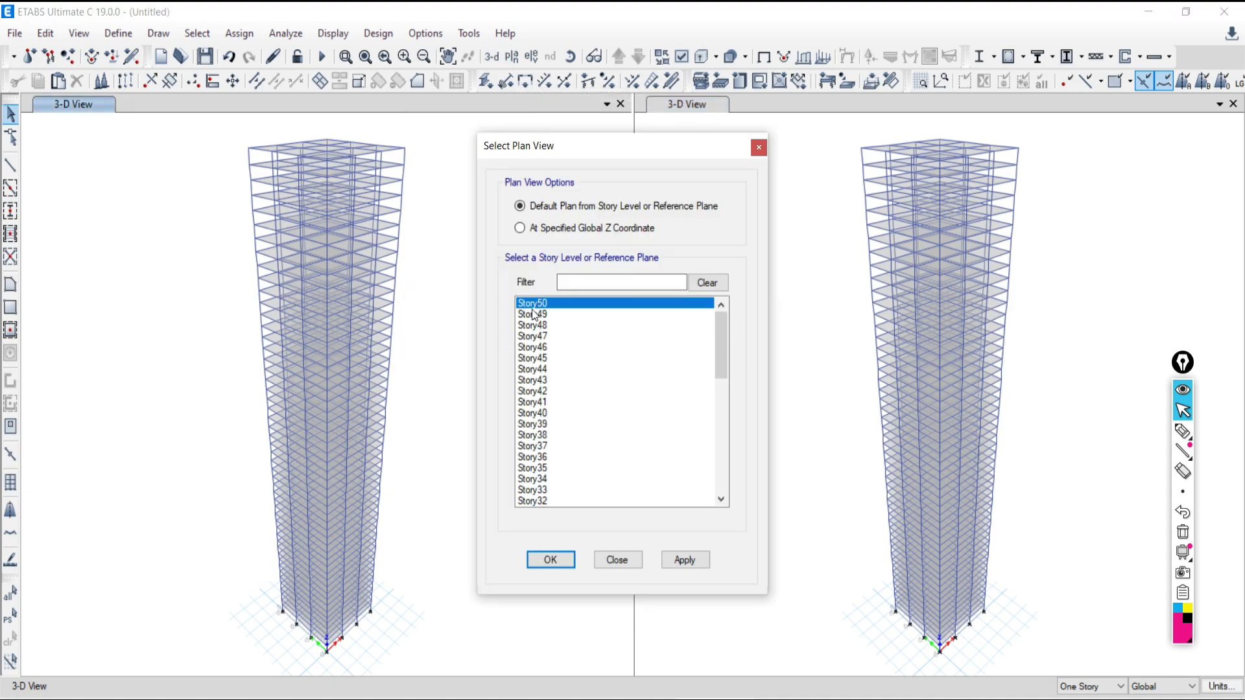
left_click(684, 559)
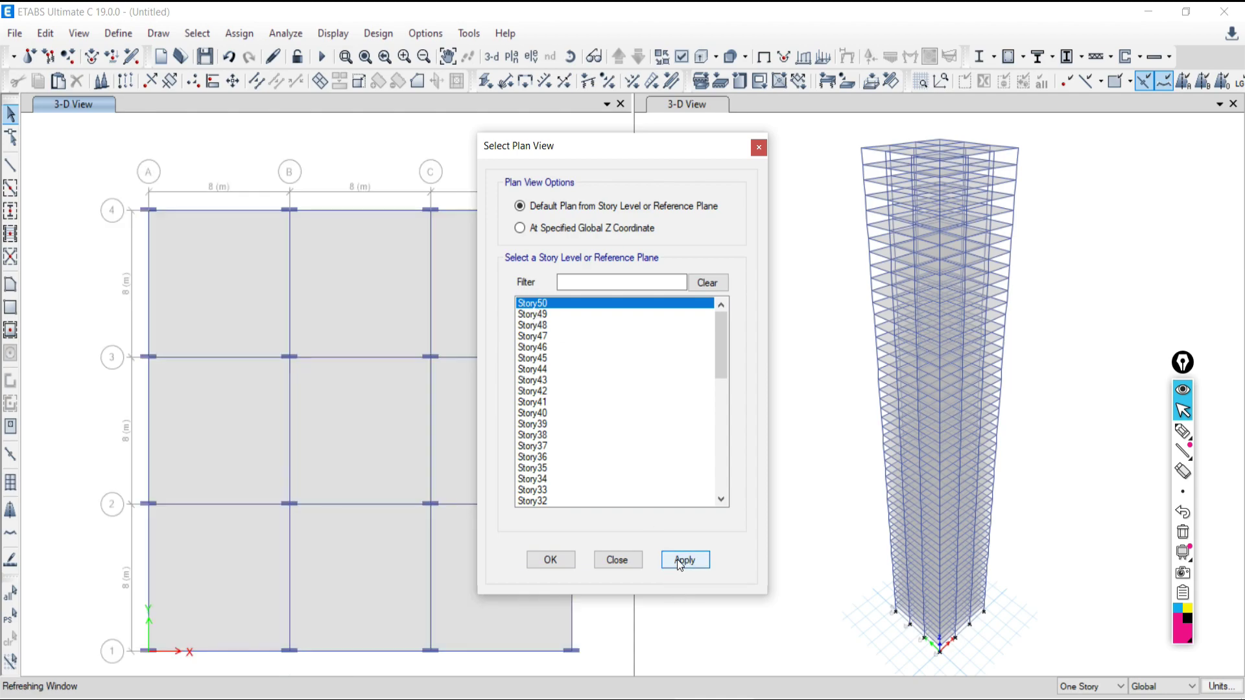
left_click(616, 559)
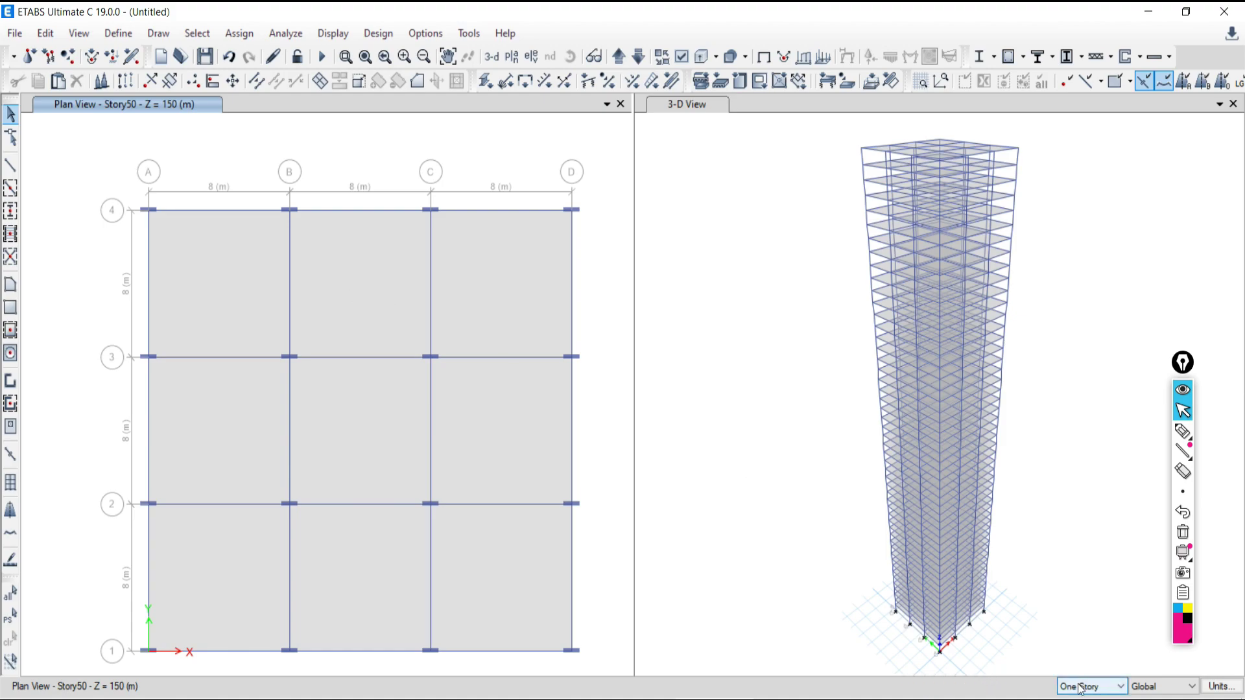
Step: Select the Story50 slab panel between grids A–B and 3–4, outline it with the pen, and clear both
left_click(205, 280)
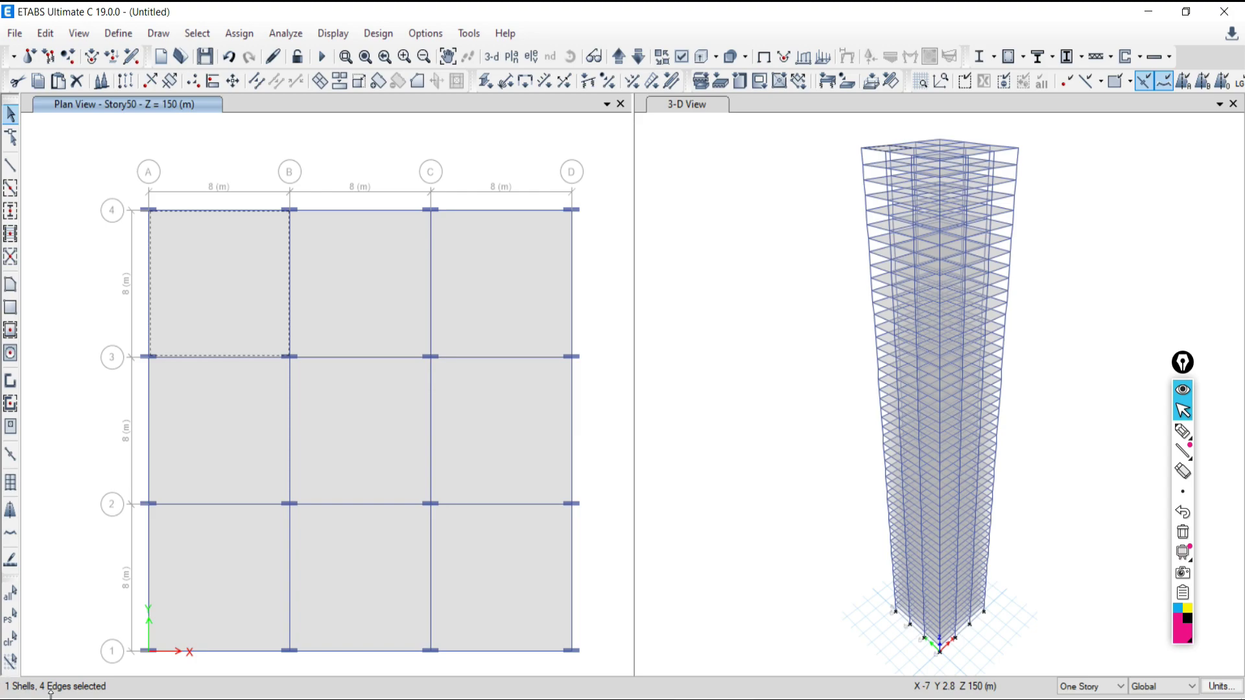
left_click(1182, 431)
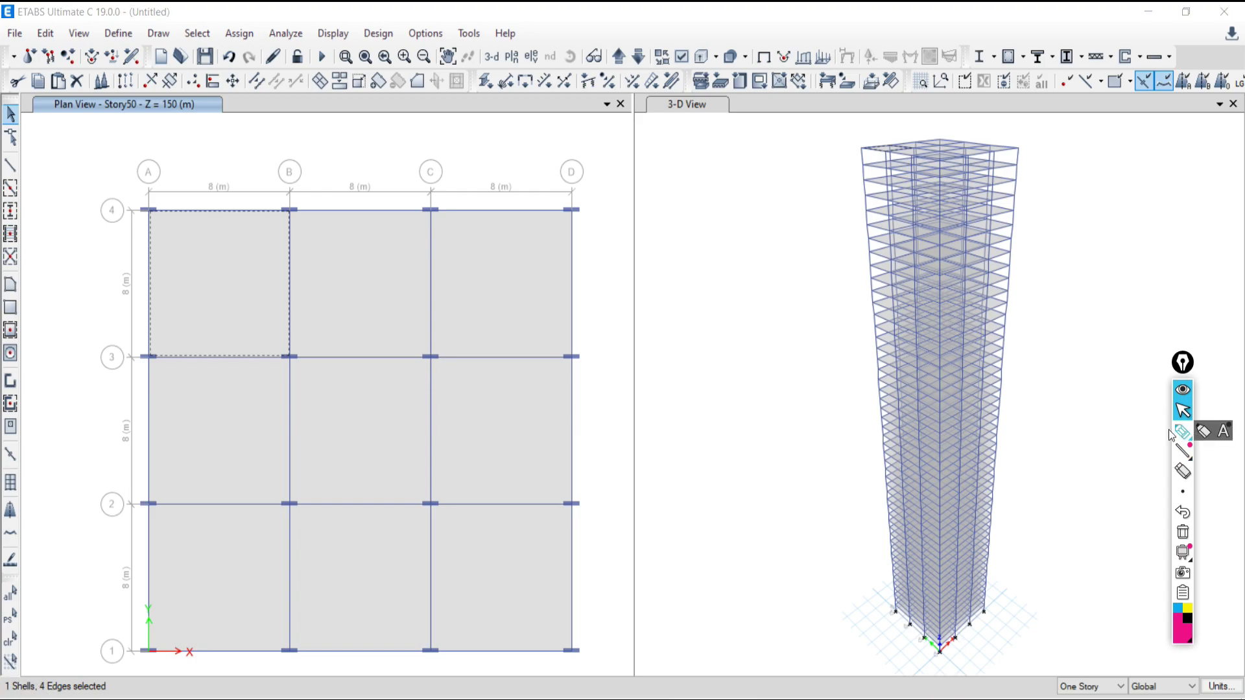
mouse_move(218, 282)
left_mouse_down()
mouse_move(269, 245)
mouse_move(289, 321)
mouse_move(234, 355)
mouse_move(153, 356)
mouse_move(156, 231)
mouse_move(197, 208)
mouse_move(291, 217)
mouse_move(292, 253)
left_mouse_up()
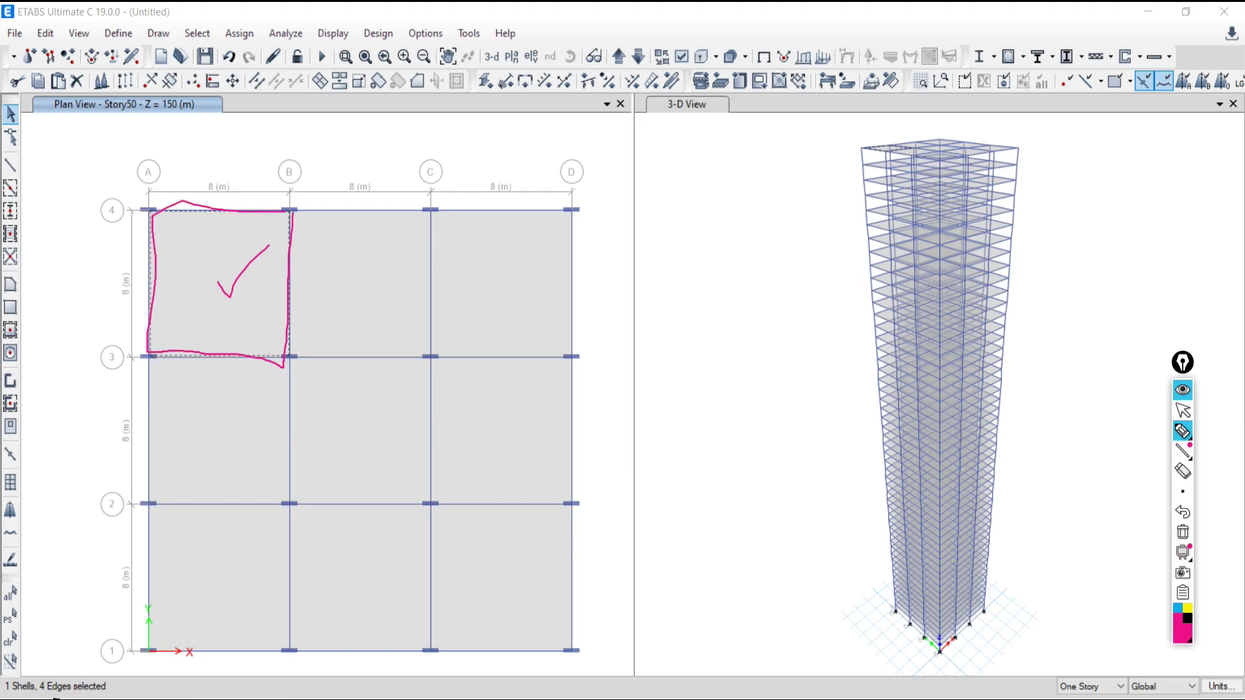
left_click(1182, 531)
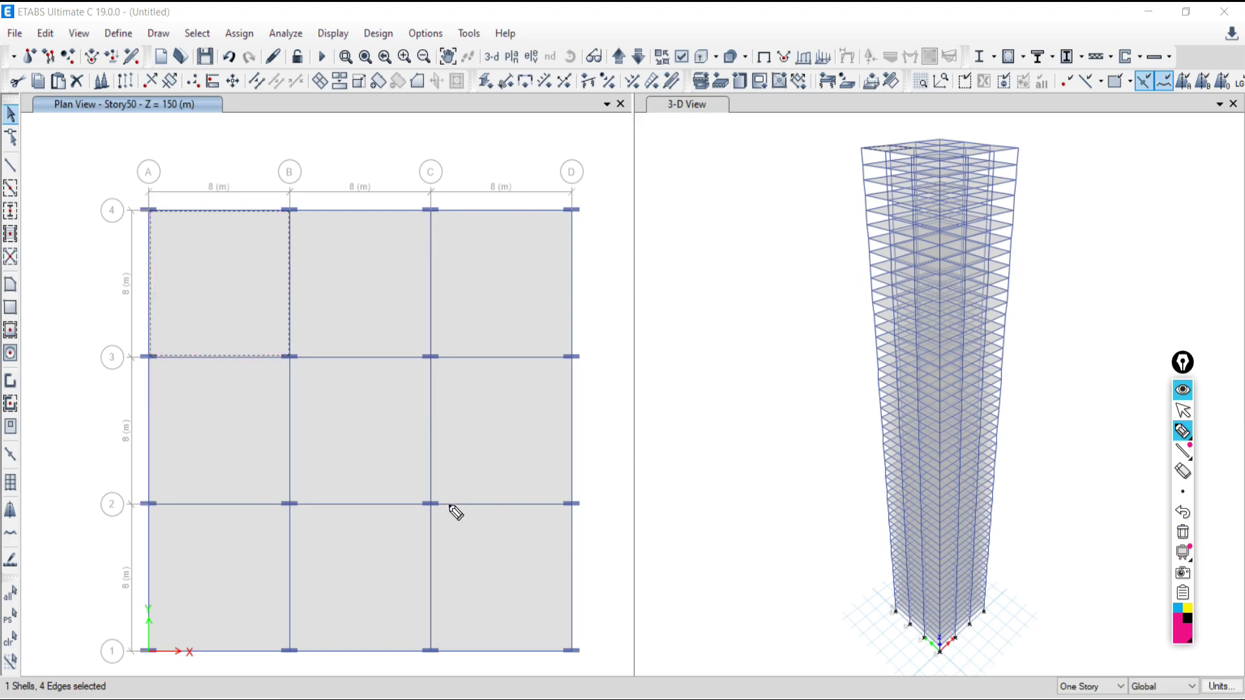
left_click(1183, 410)
left_click(228, 289)
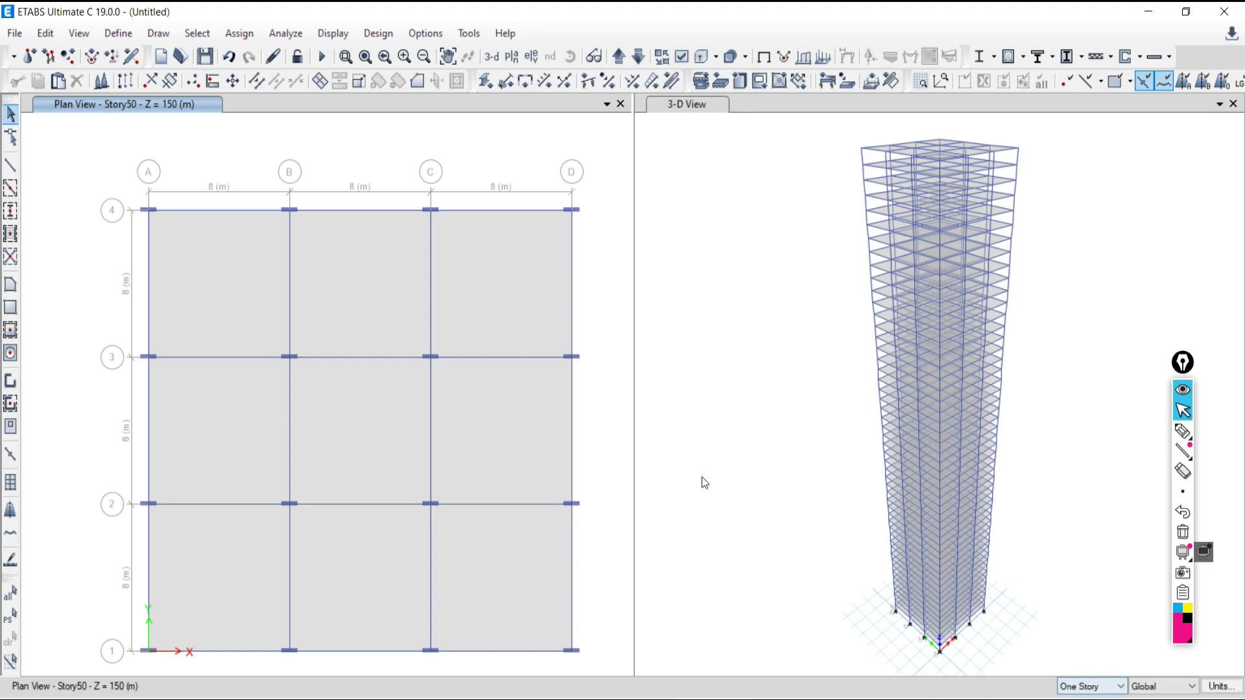
Step: Select the four corner slab panels on Story50 with One Story active, and clear the selection
left_click(228, 280)
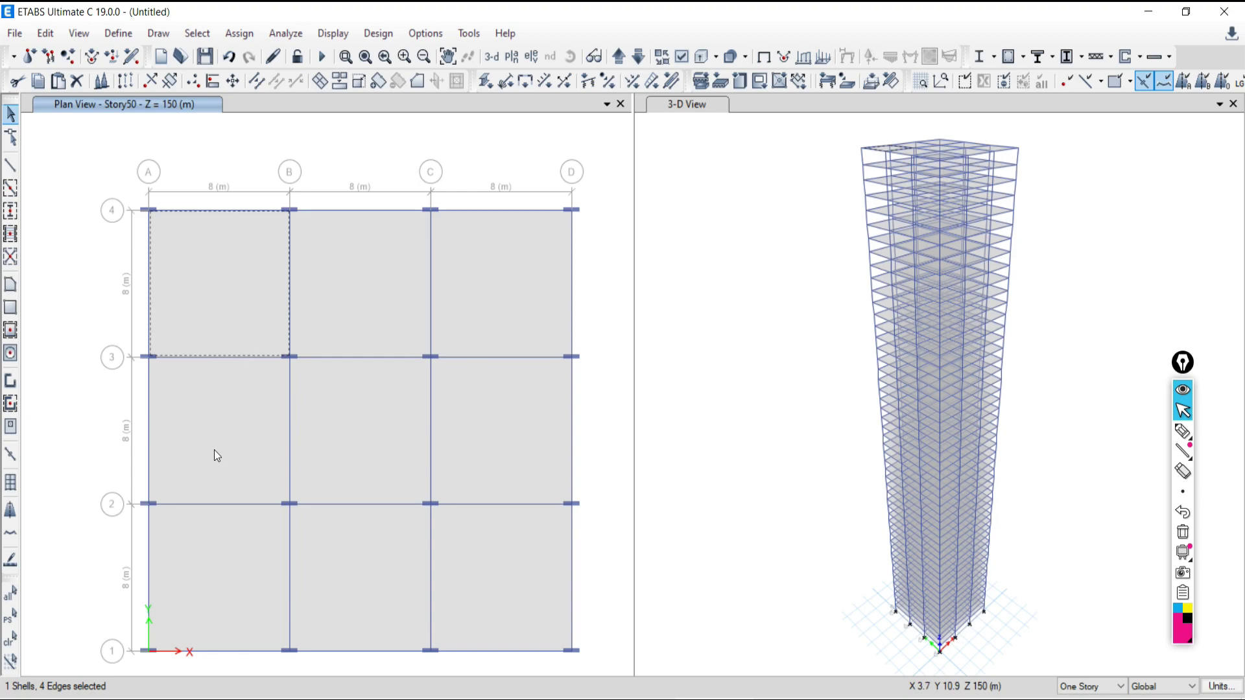
left_click(490, 295)
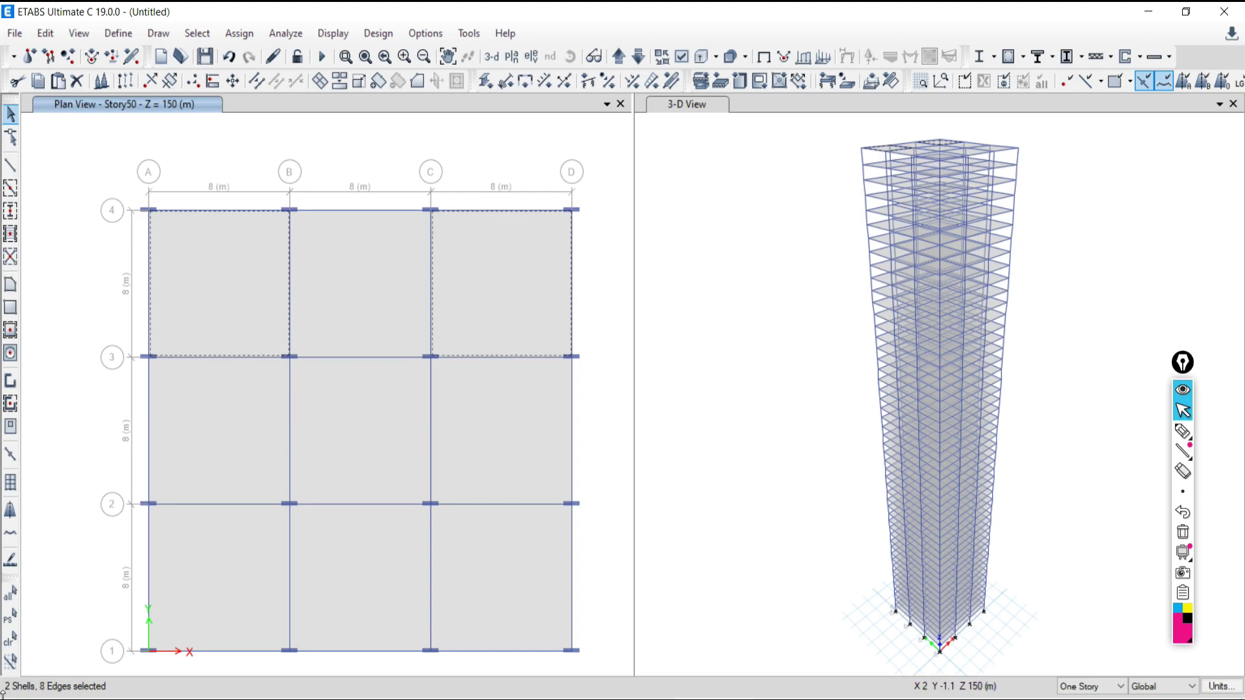
left_click(203, 566)
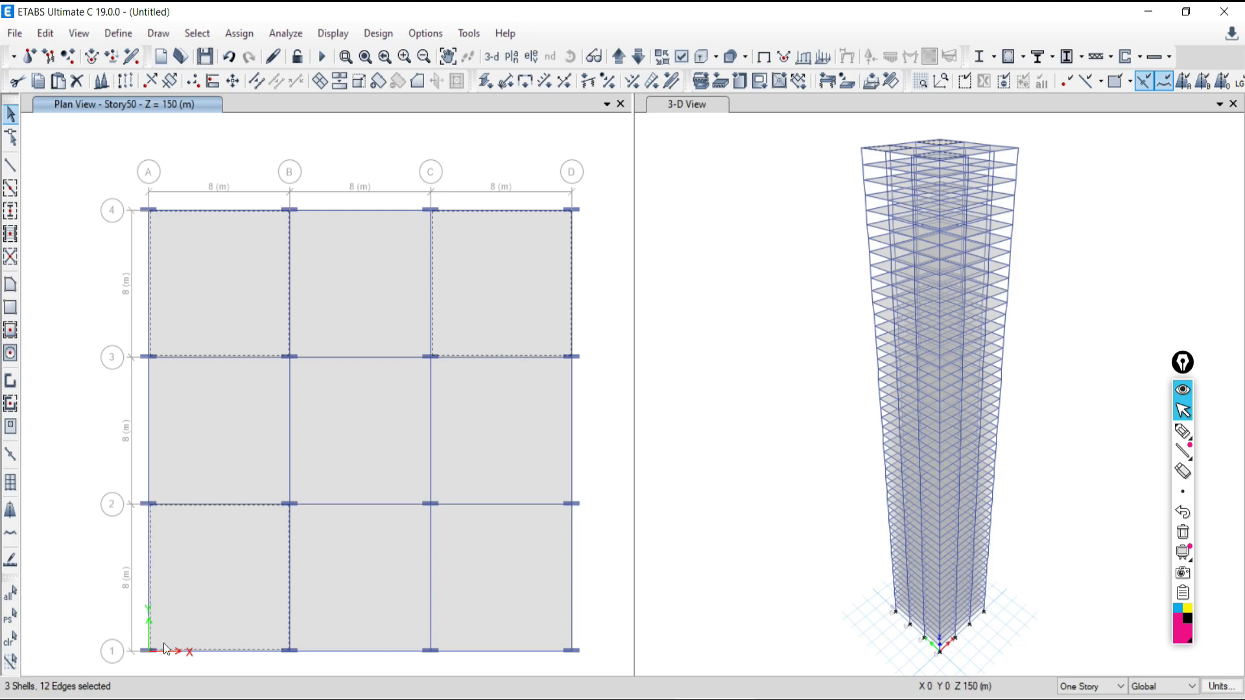
left_click(489, 573)
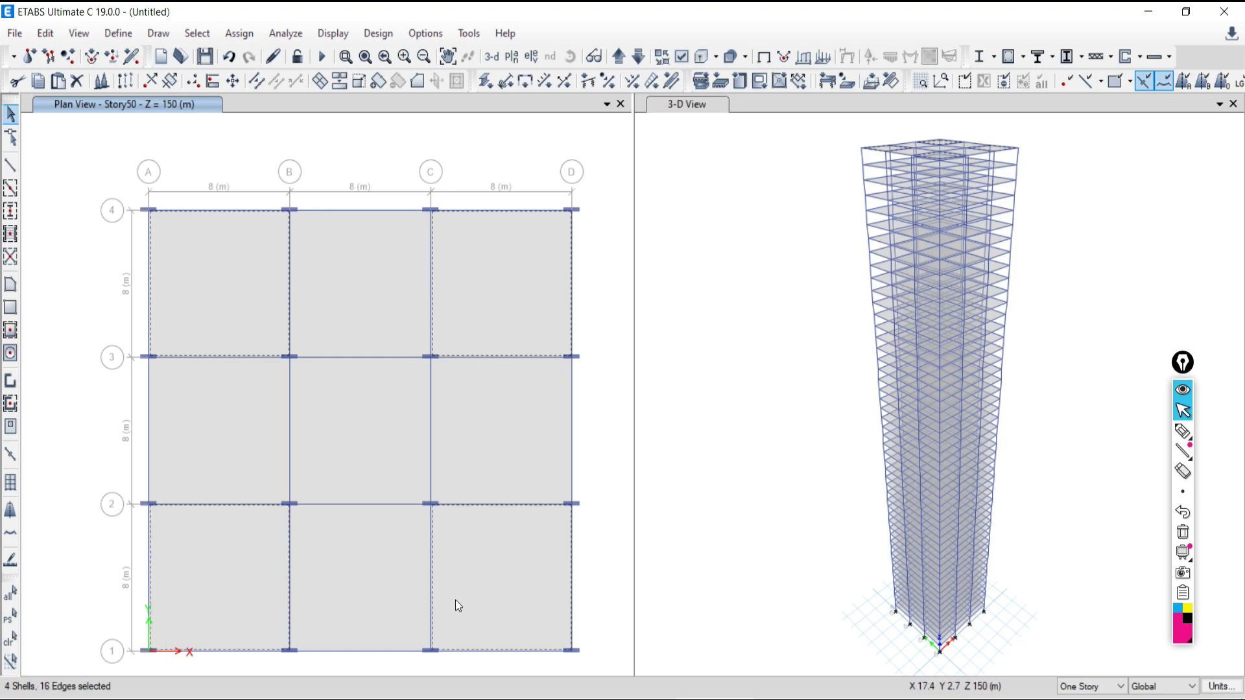
left_click(11, 640)
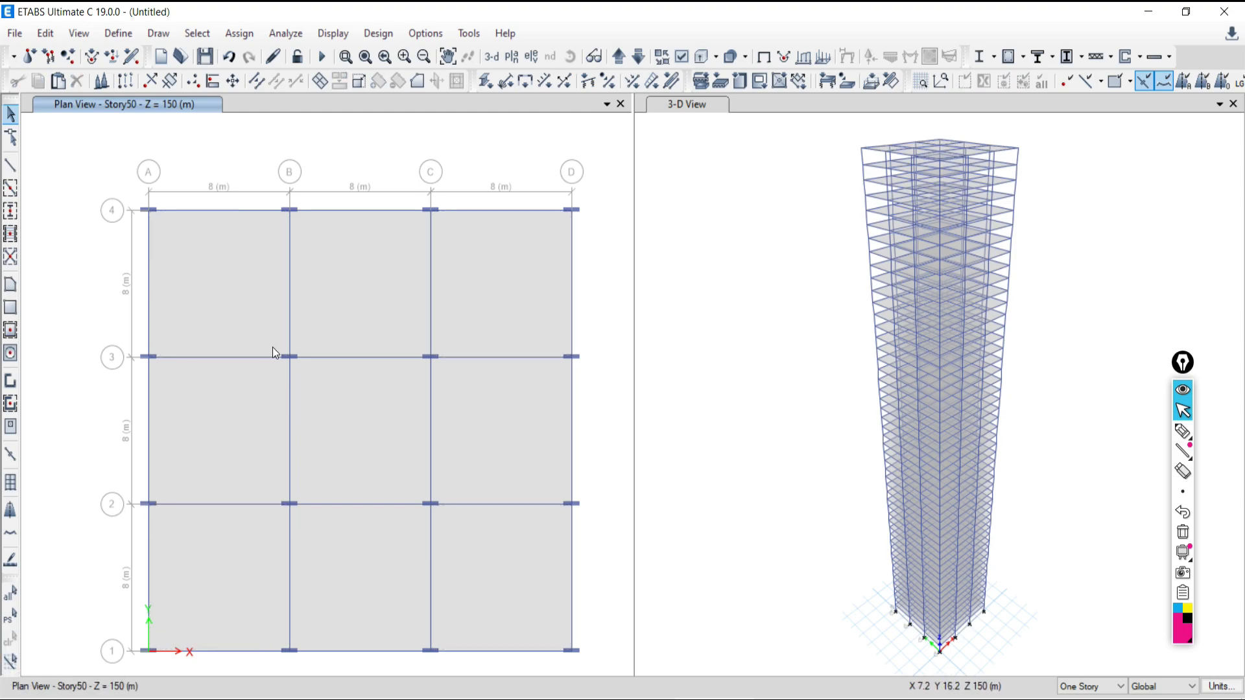
Step: Select the A–B/3–4 slab panel on each plan from Story50 down to Story47 and a grid D beam on Story47, clearing the selections
left_click(223, 274)
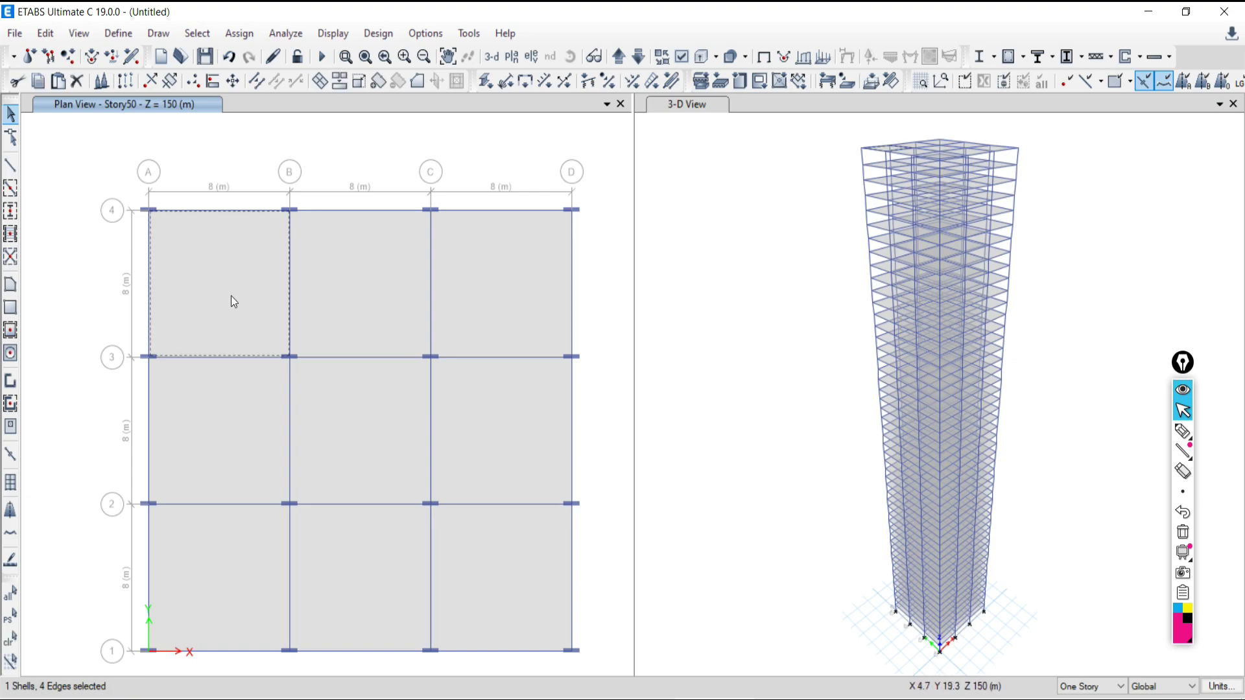
left_click(231, 295)
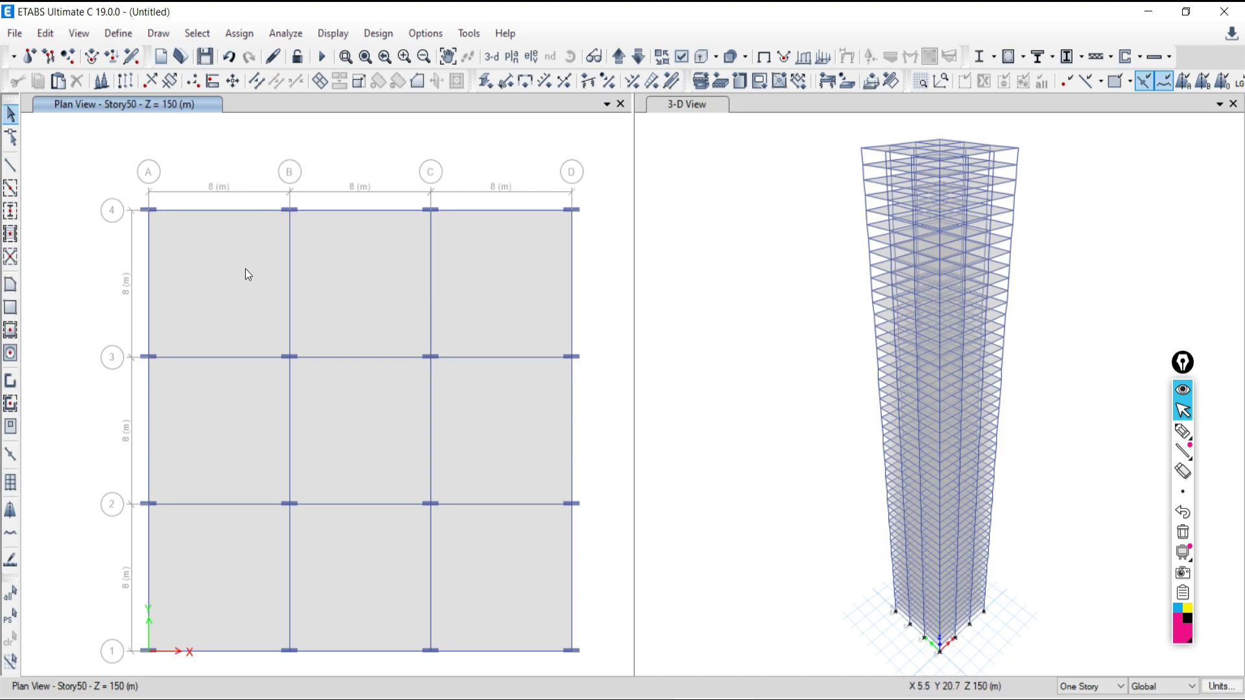
left_click(211, 293)
left_click(638, 57)
left_click(235, 271)
left_click(635, 57)
left_click(244, 267)
left_click(638, 58)
left_click(236, 286)
left_click(11, 642)
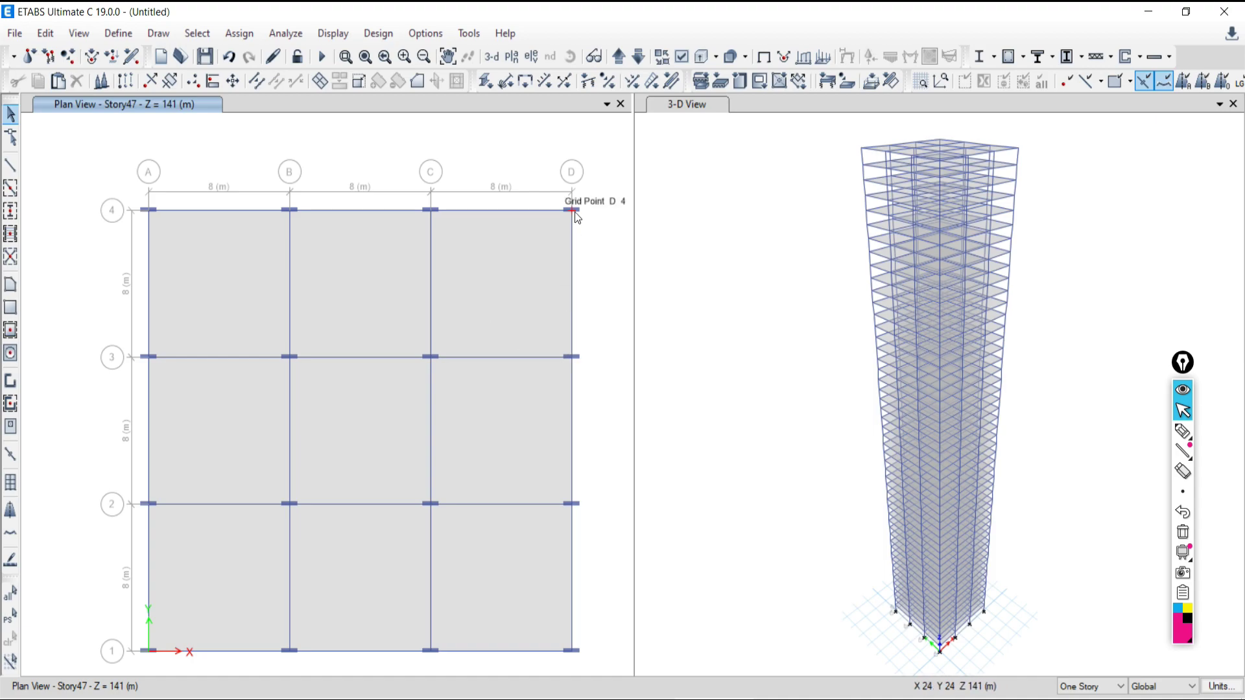
left_click(572, 298)
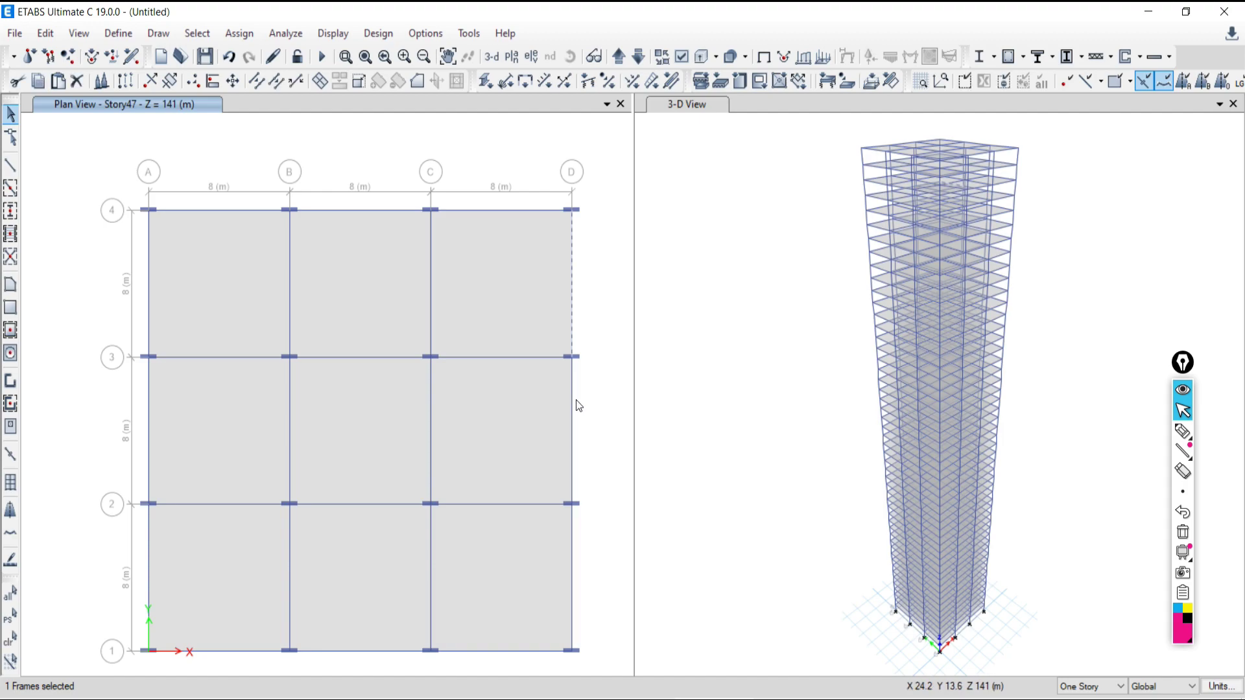
left_click(10, 639)
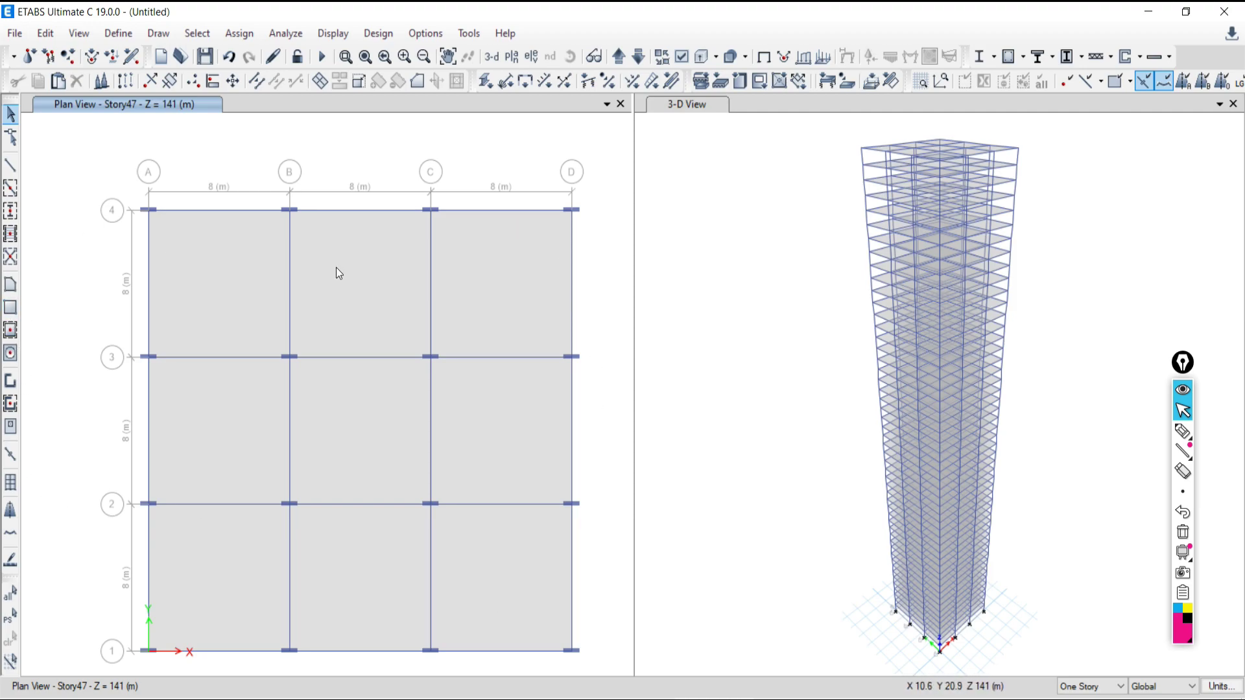
Step: Select all beams in the building by object type
left_click(197, 33)
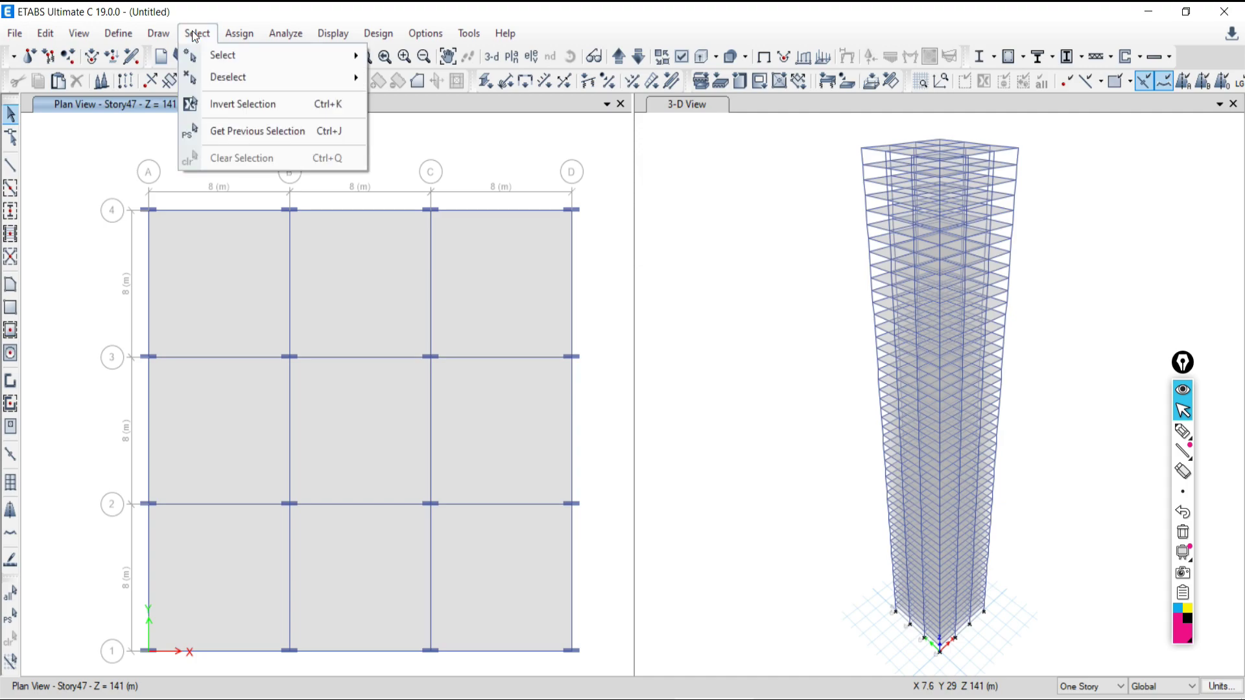
mouse_move(268, 55)
left_click(415, 177)
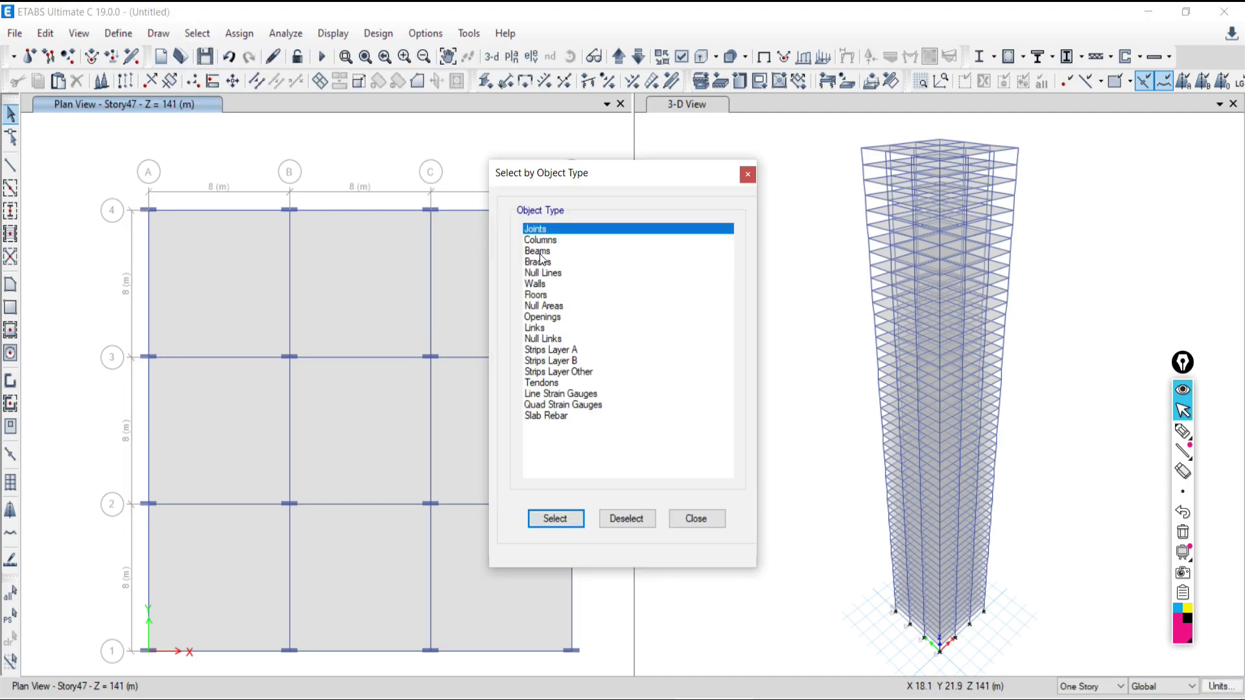
left_click(542, 253)
left_click(713, 519)
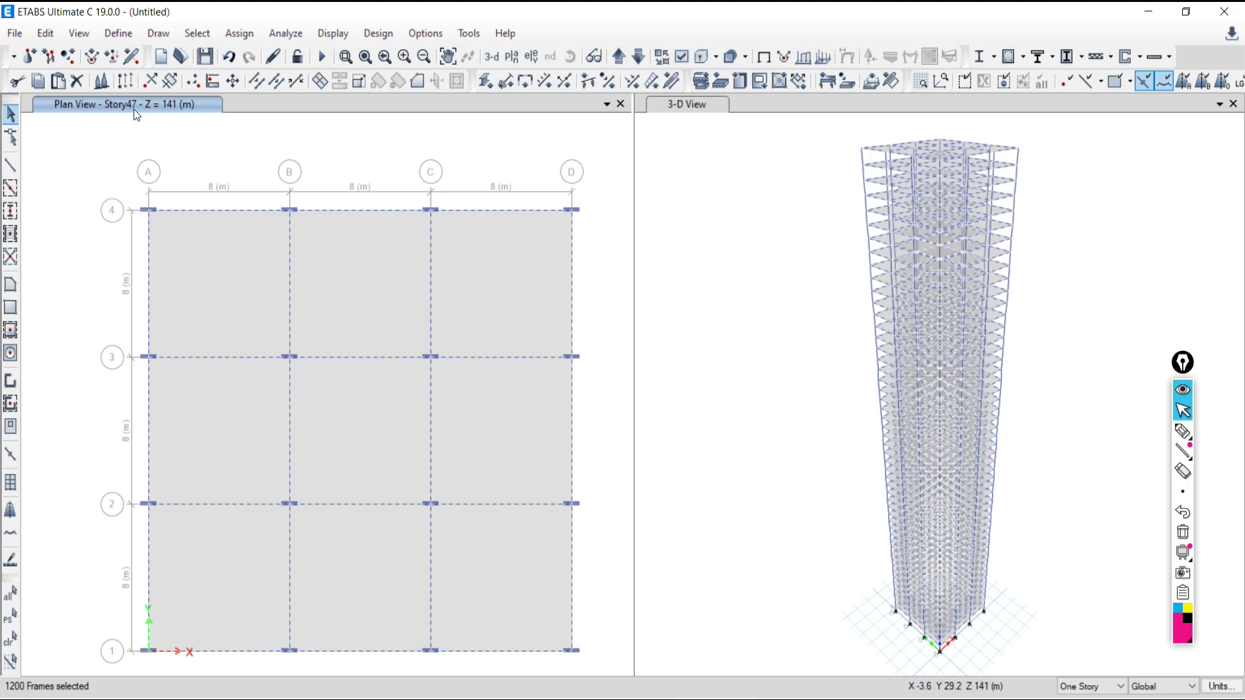
Step: Deselect everything on the stories from Story46 down to Base by story
left_click(198, 34)
mouse_move(227, 75)
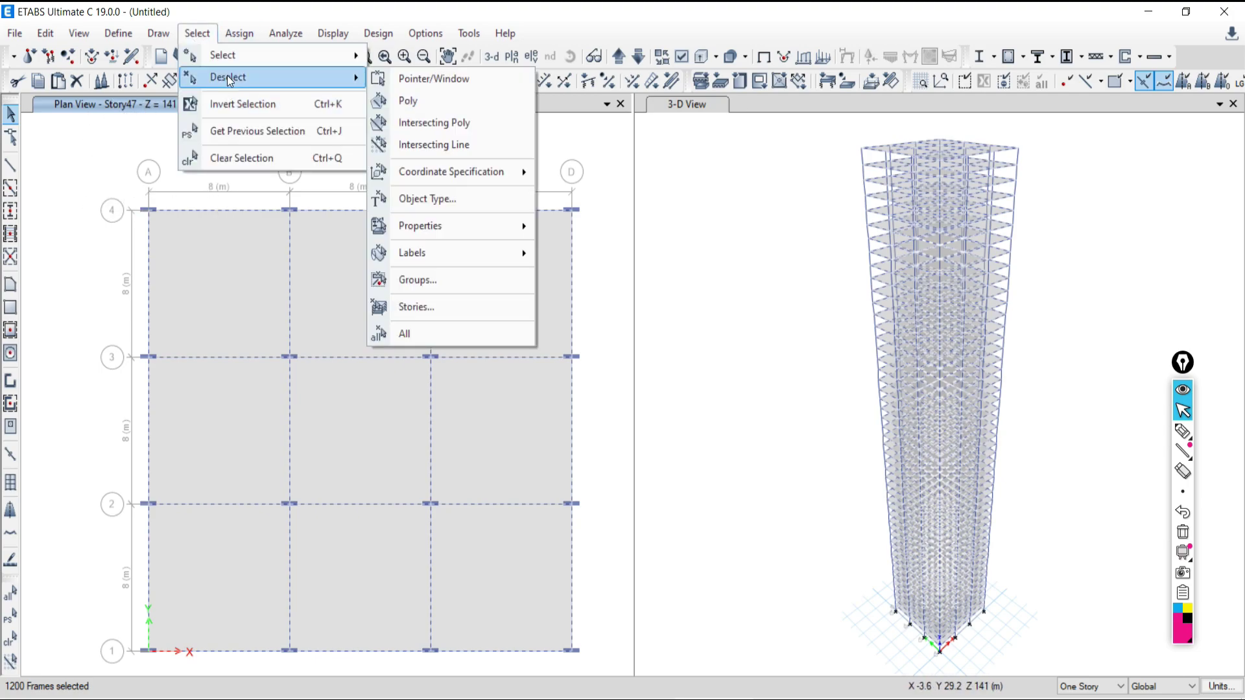
left_click(421, 305)
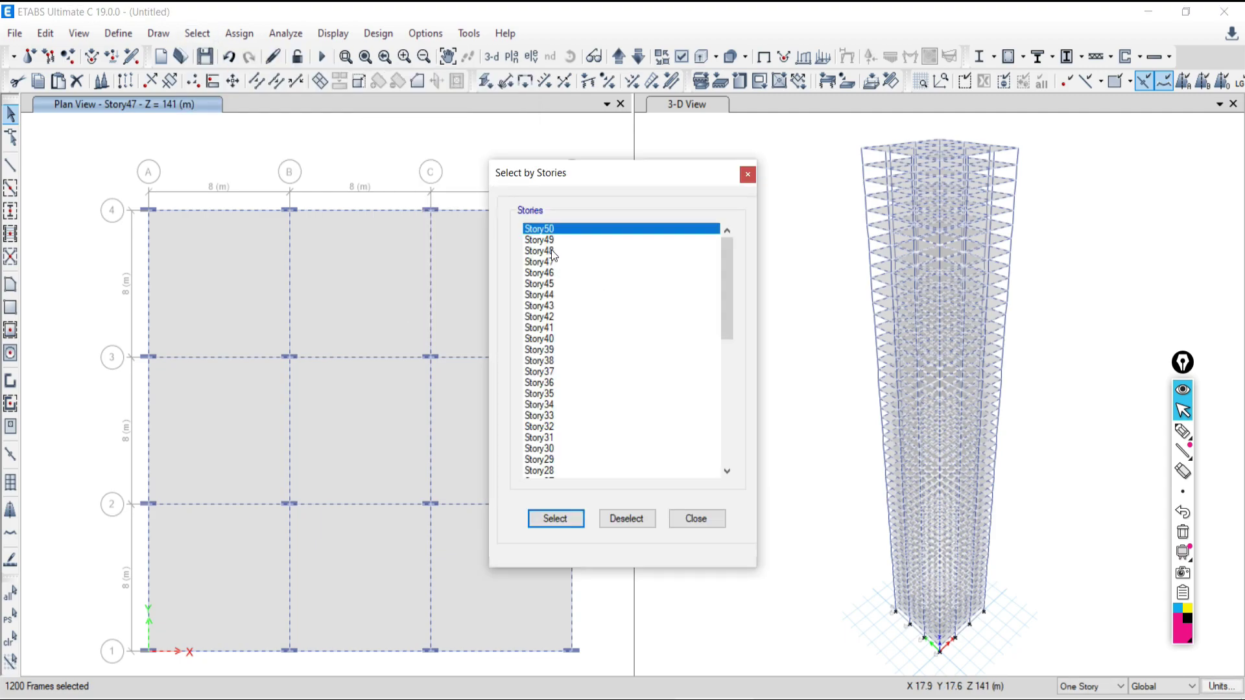
left_click_drag(547, 272, 558, 552)
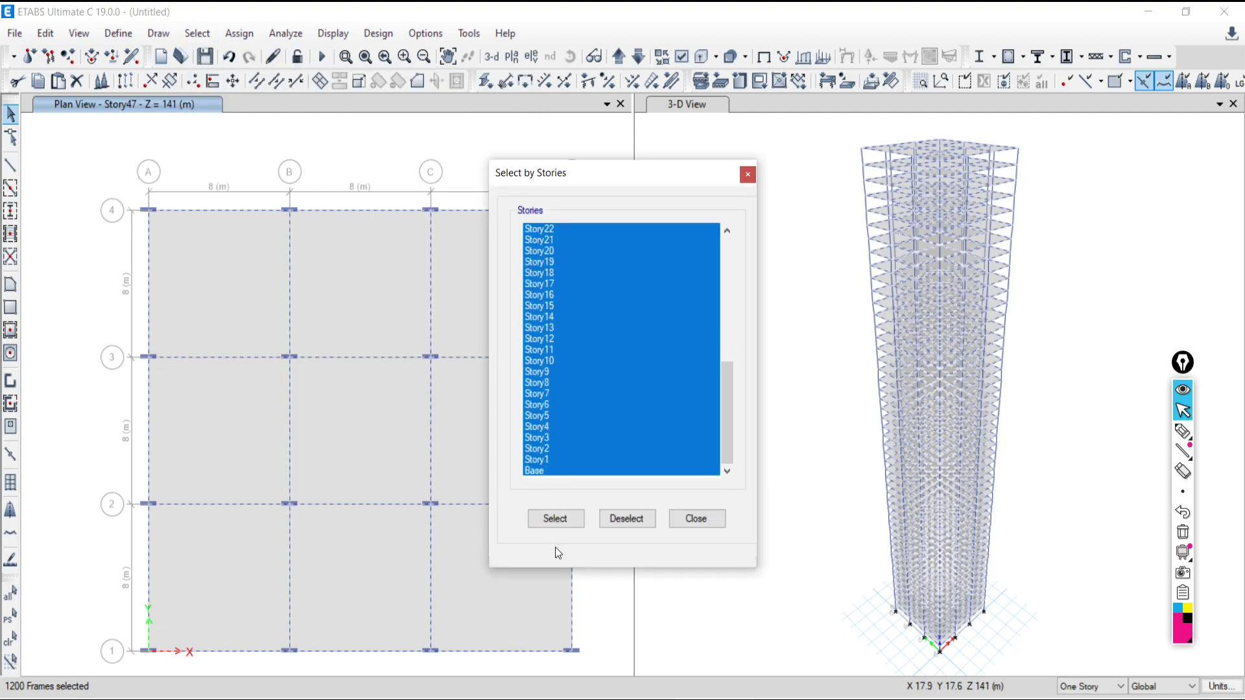
left_click(625, 517)
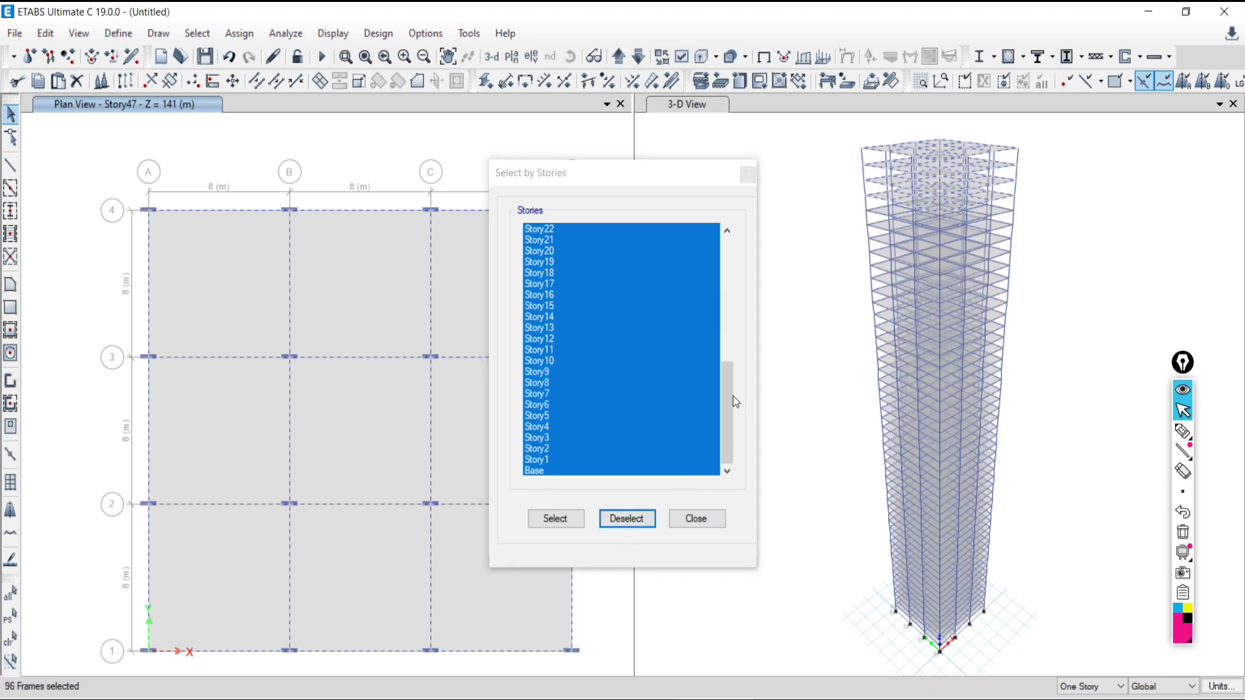
Step: Deselect Story48 through Story50 as well, so only the Story47 beams stay selected, and finish the story selection
left_click_drag(727, 391, 725, 199)
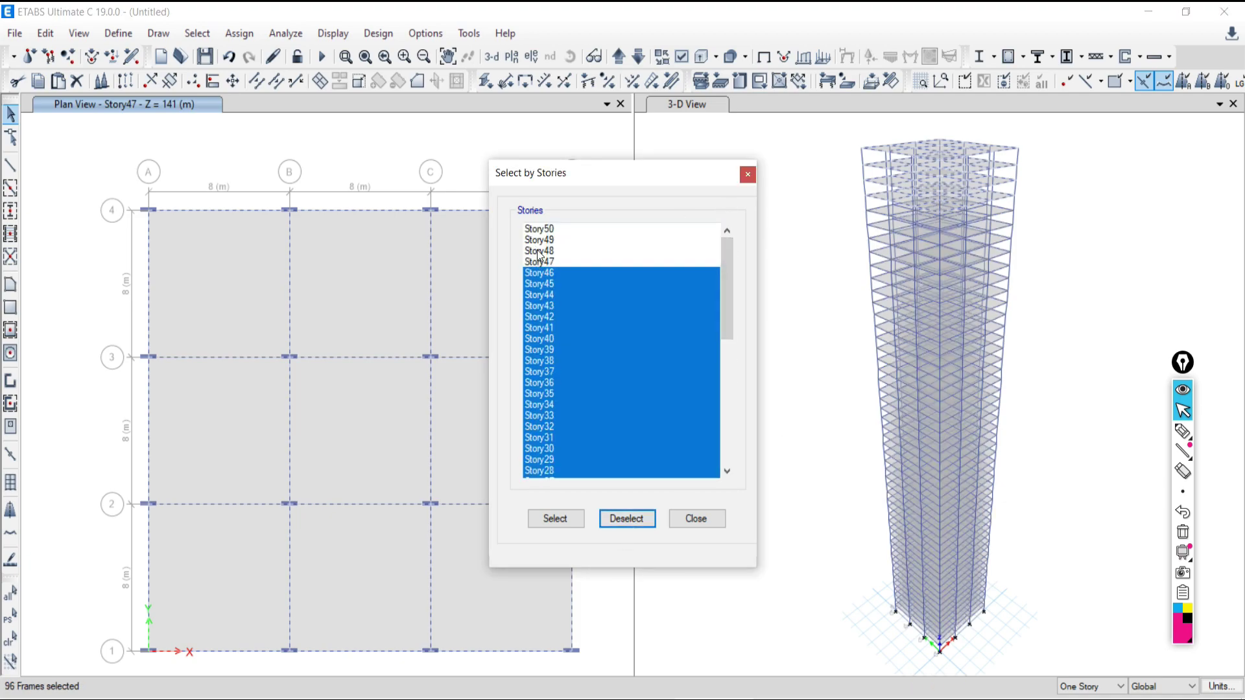
left_click(539, 252)
left_click(538, 229, "shift")
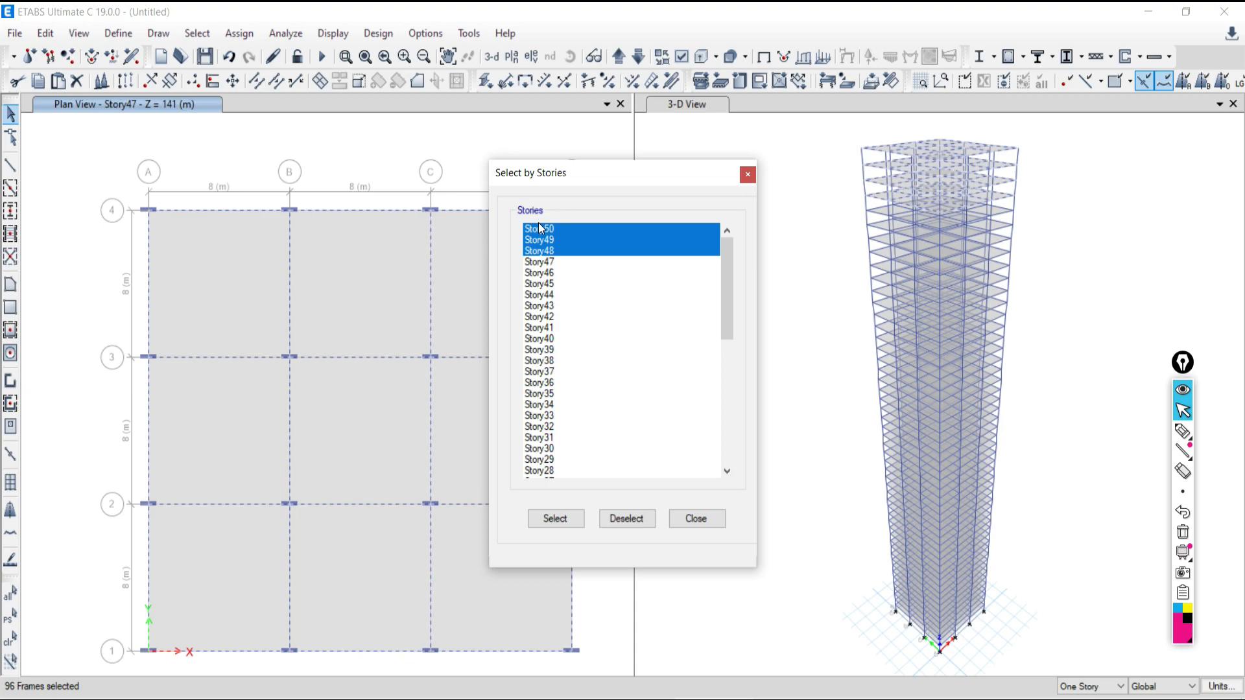
left_click(620, 518)
left_click(712, 517)
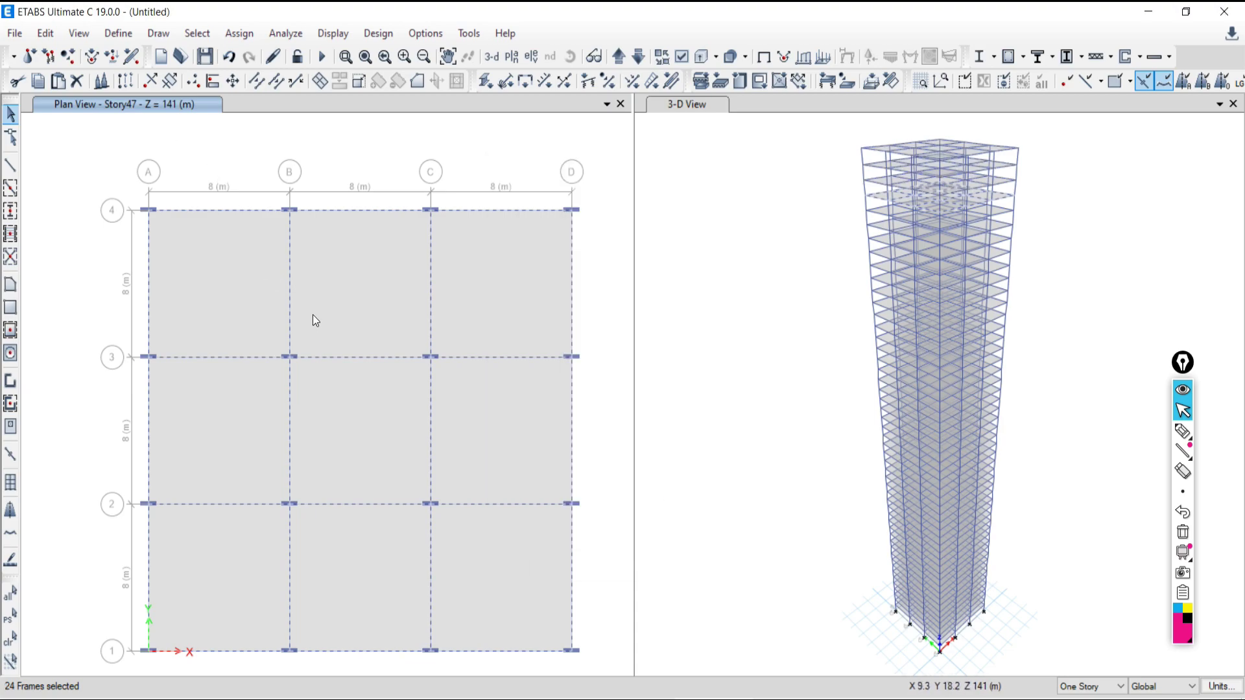
Step: Clear the beam selection, and select and clear the A–B/3–4 slab panel on Story47 with One Story active
left_click(10, 639)
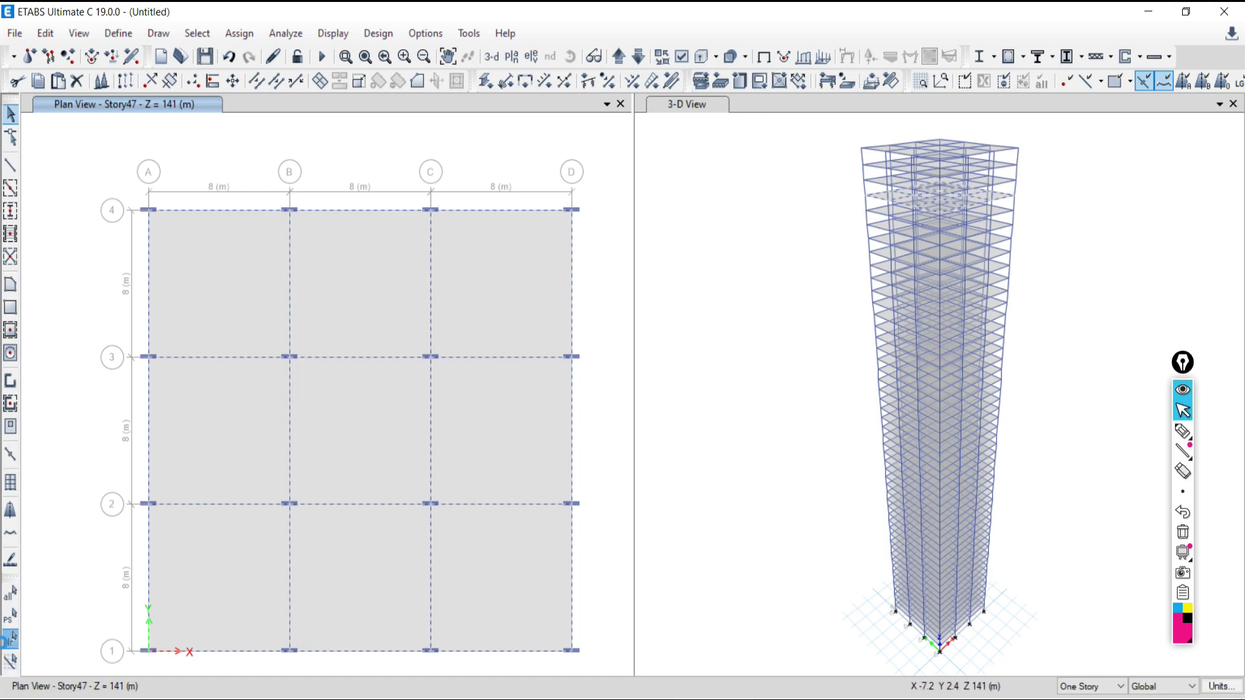
left_click(224, 284)
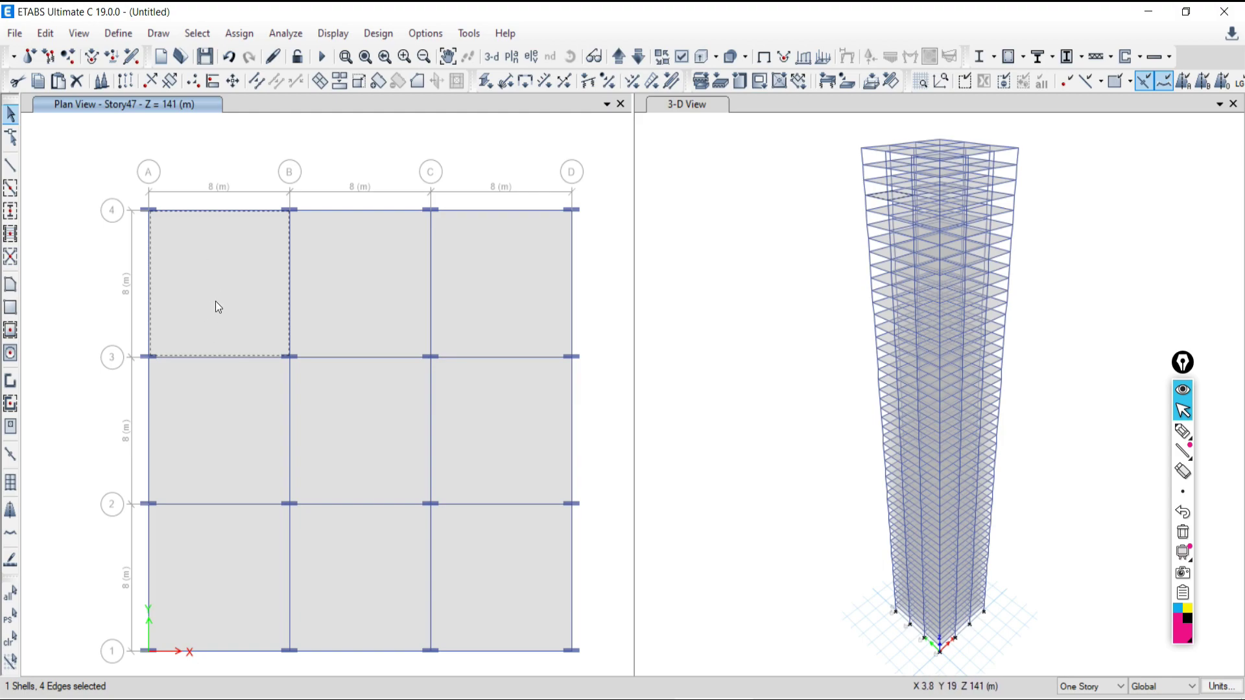
left_click(9, 642)
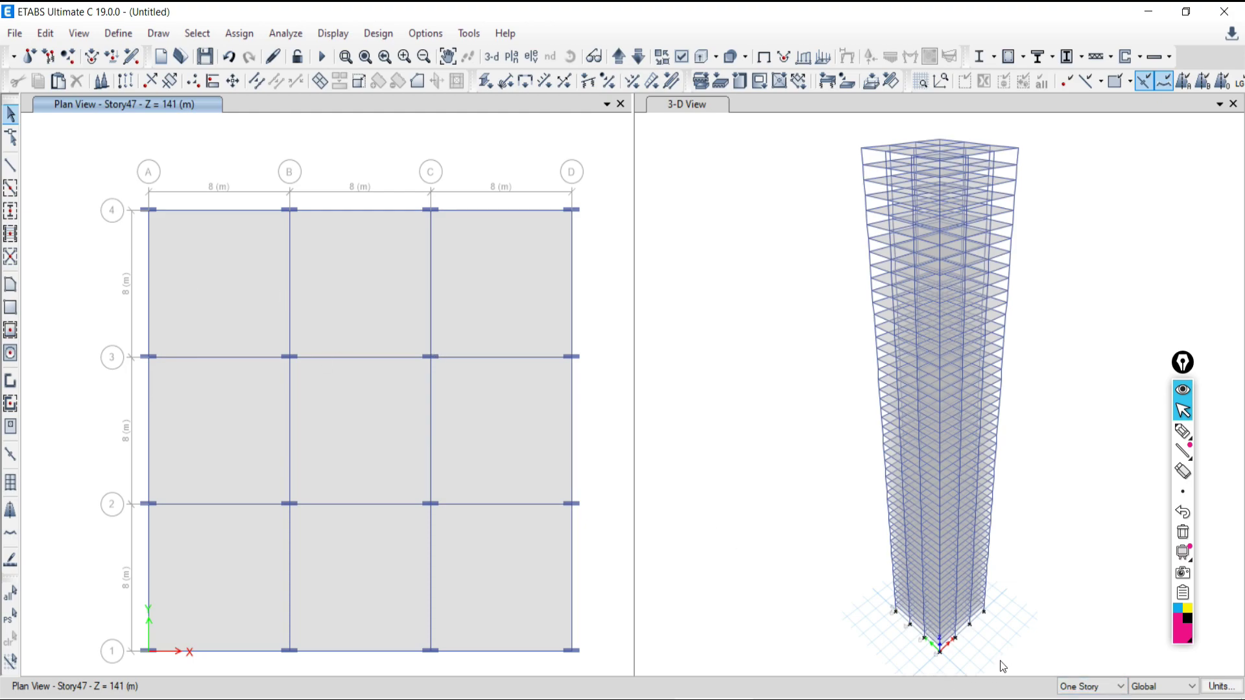
Step: Set the story scope to All Stories and select the slab panel between grids A–B and 3–4
left_click(1082, 689)
left_click(1081, 699)
left_click(217, 277)
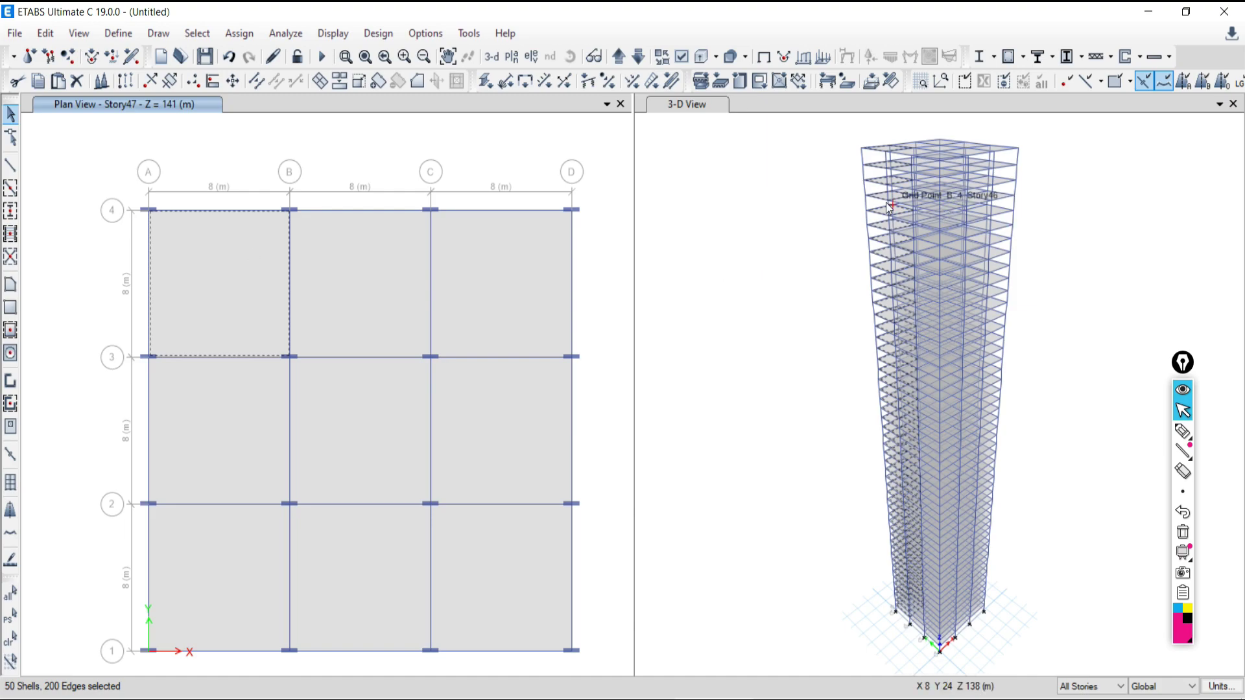
scroll(890, 193, "up", 5)
scroll(904, 204, "down", 5)
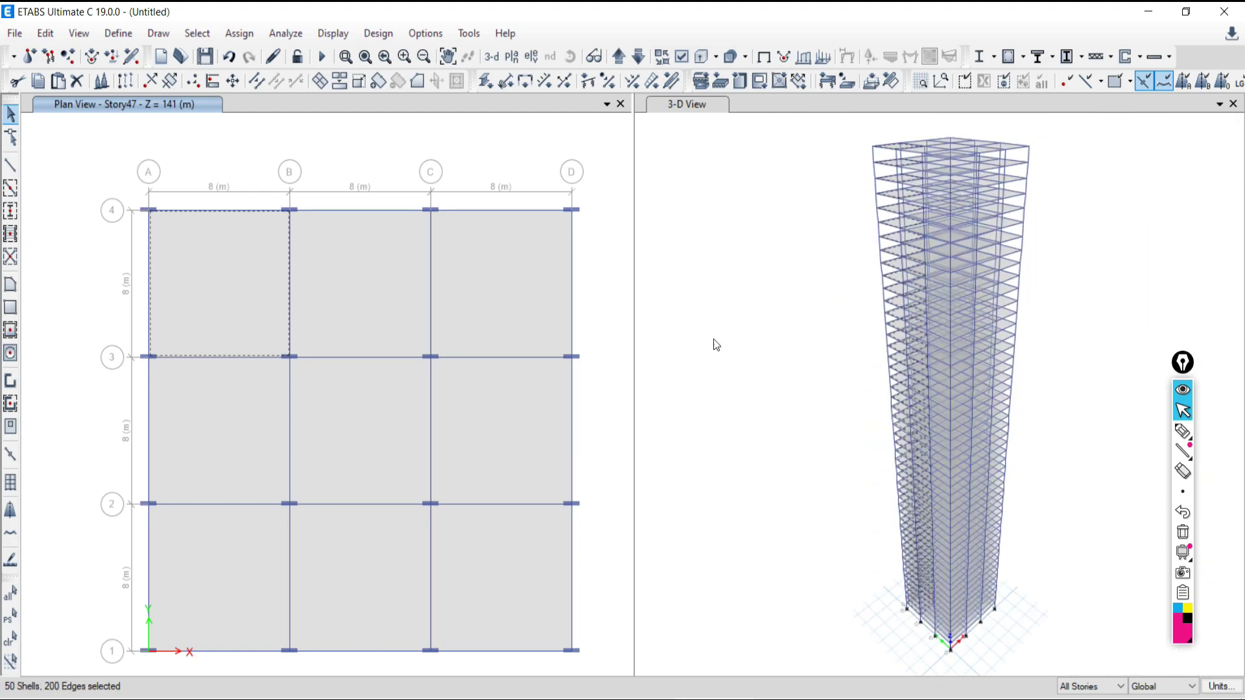
Step: Show only the selected slab panels in the plan window, switch that window to a 3-D view, and turn on darker slab shading
right_click(186, 140)
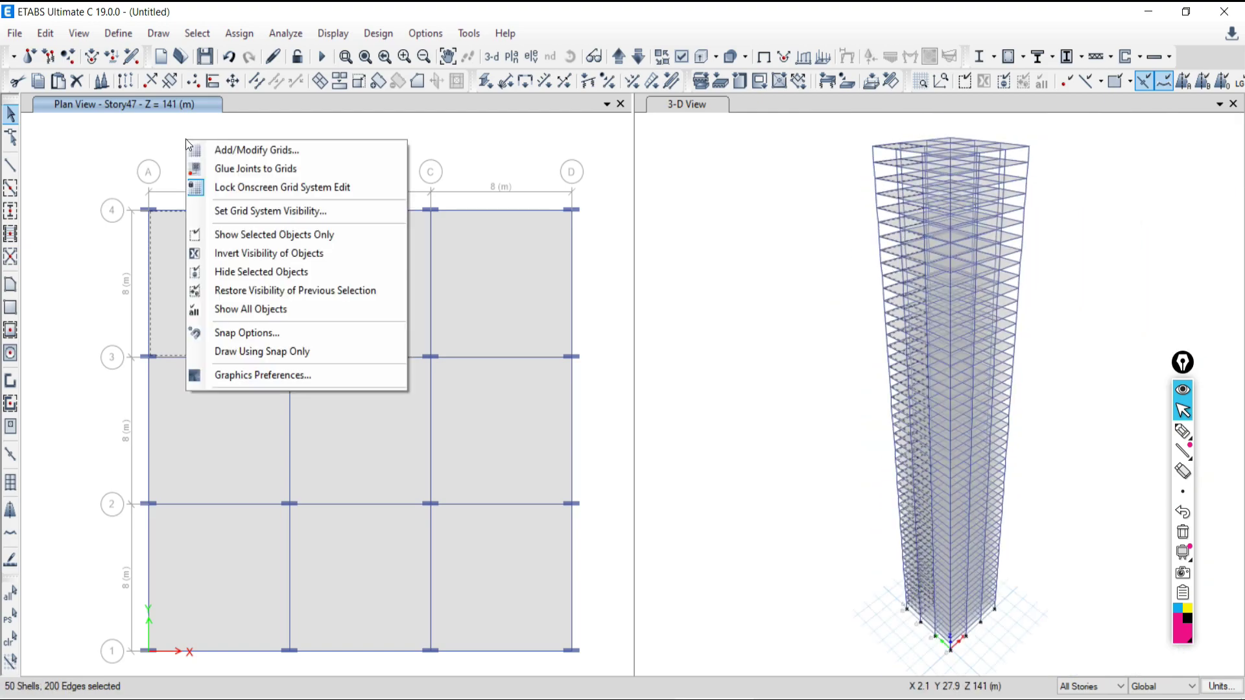
left_click(265, 236)
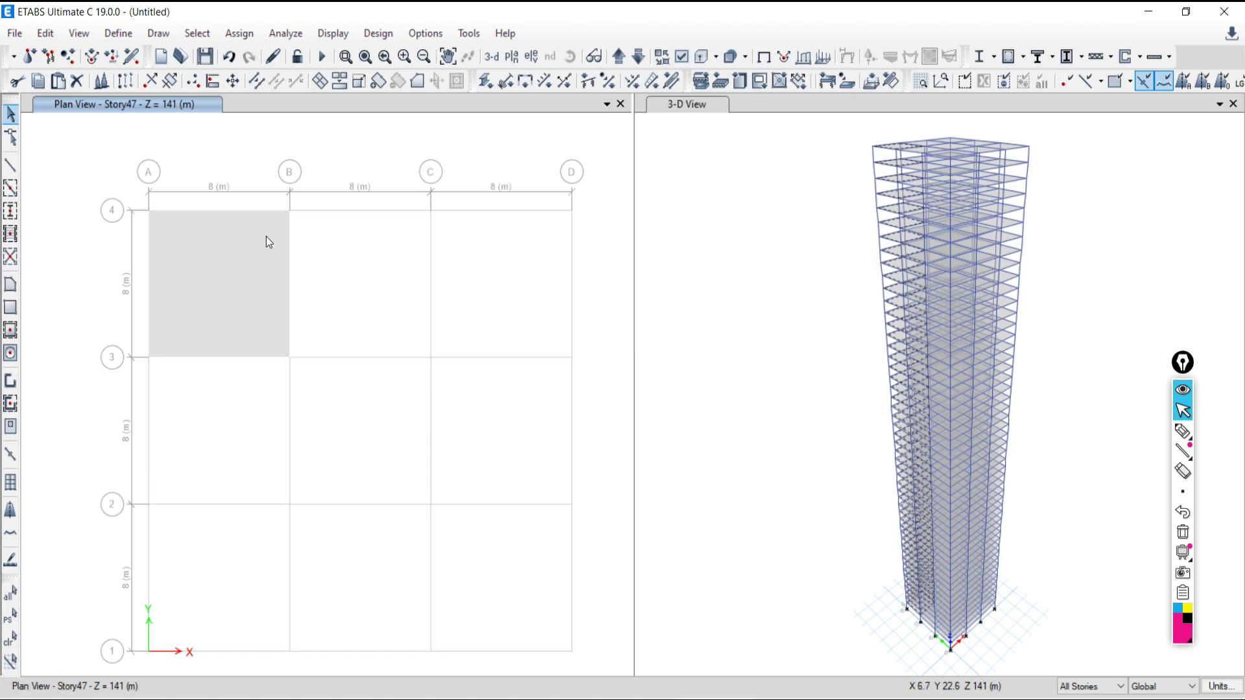
right_click(774, 203)
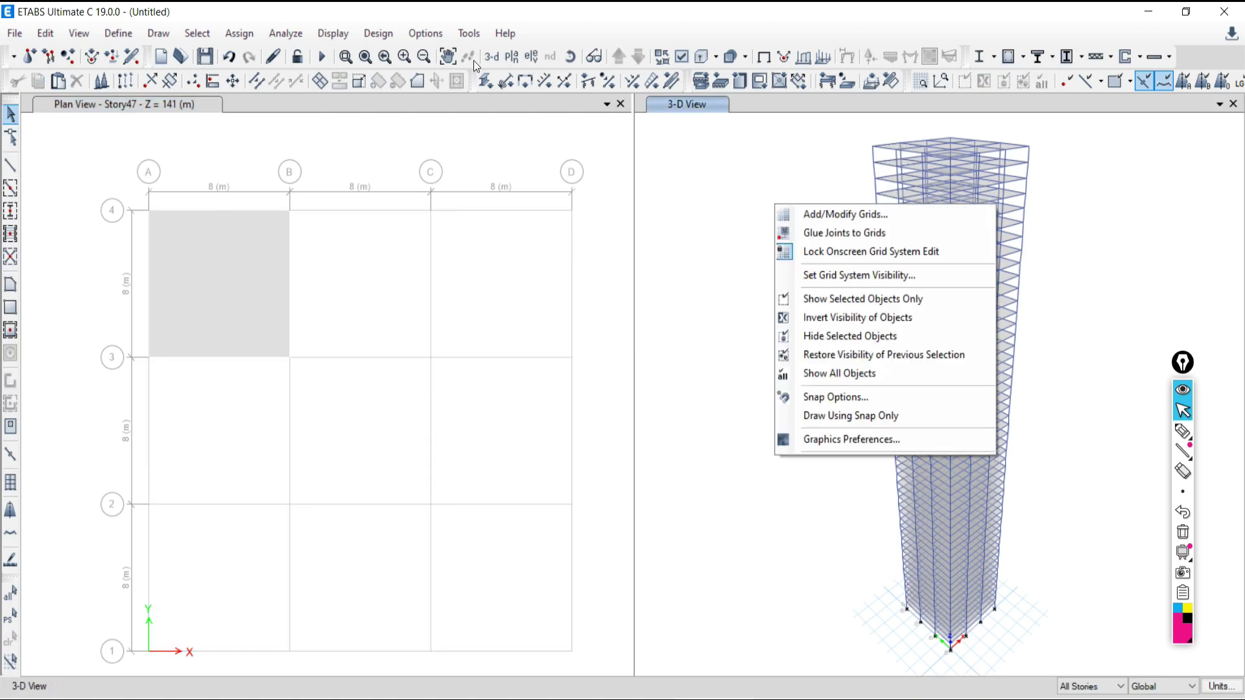
left_click(491, 57)
left_click(383, 138)
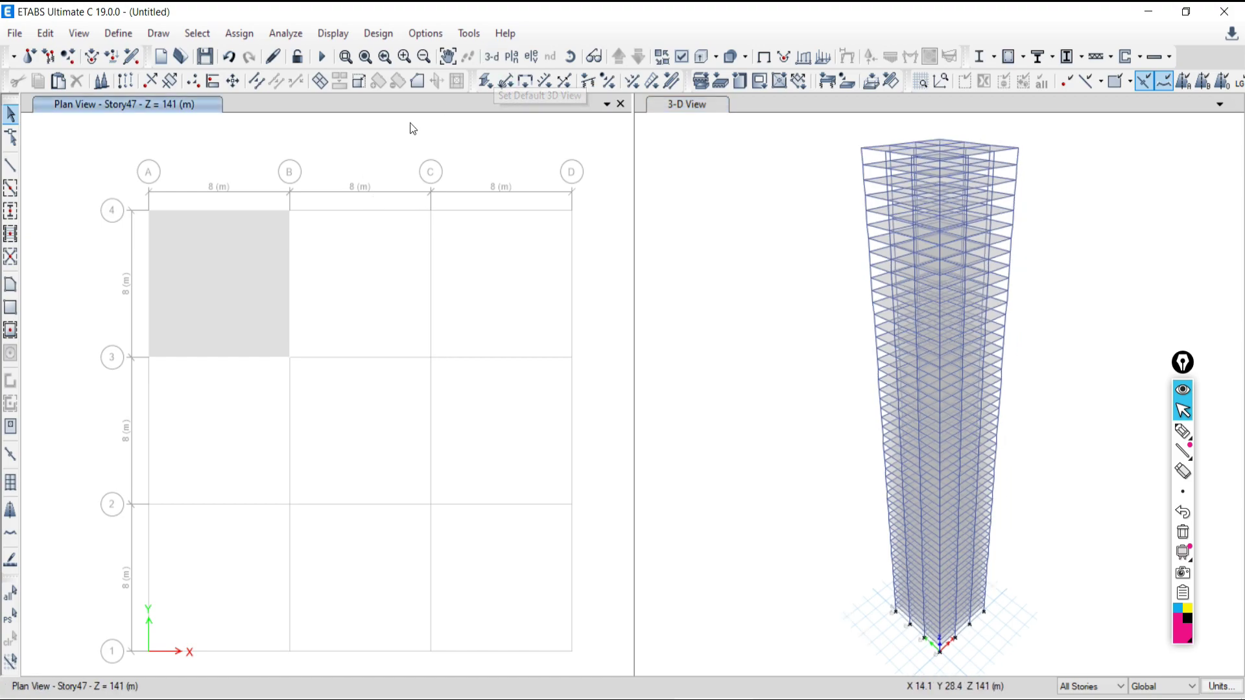
left_click(489, 55)
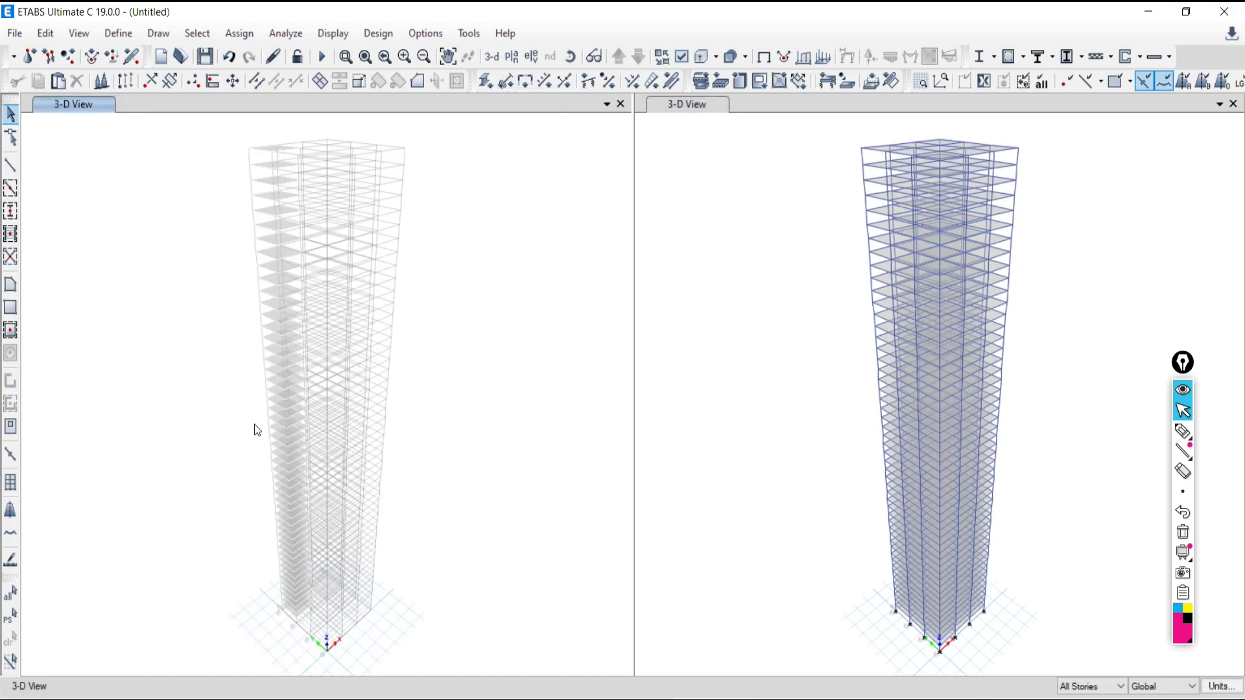
left_click(734, 55)
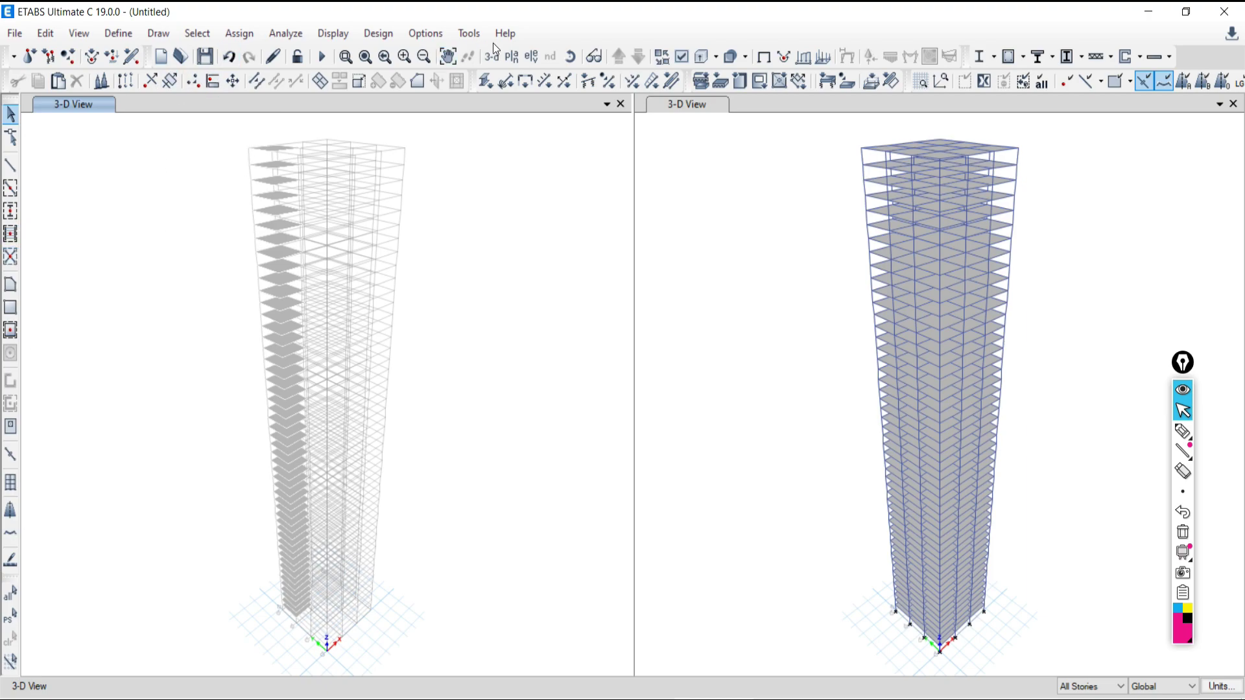
Step: Show the Story45 plan in the window with the isolated slab panels
left_click(511, 57)
left_click(554, 359)
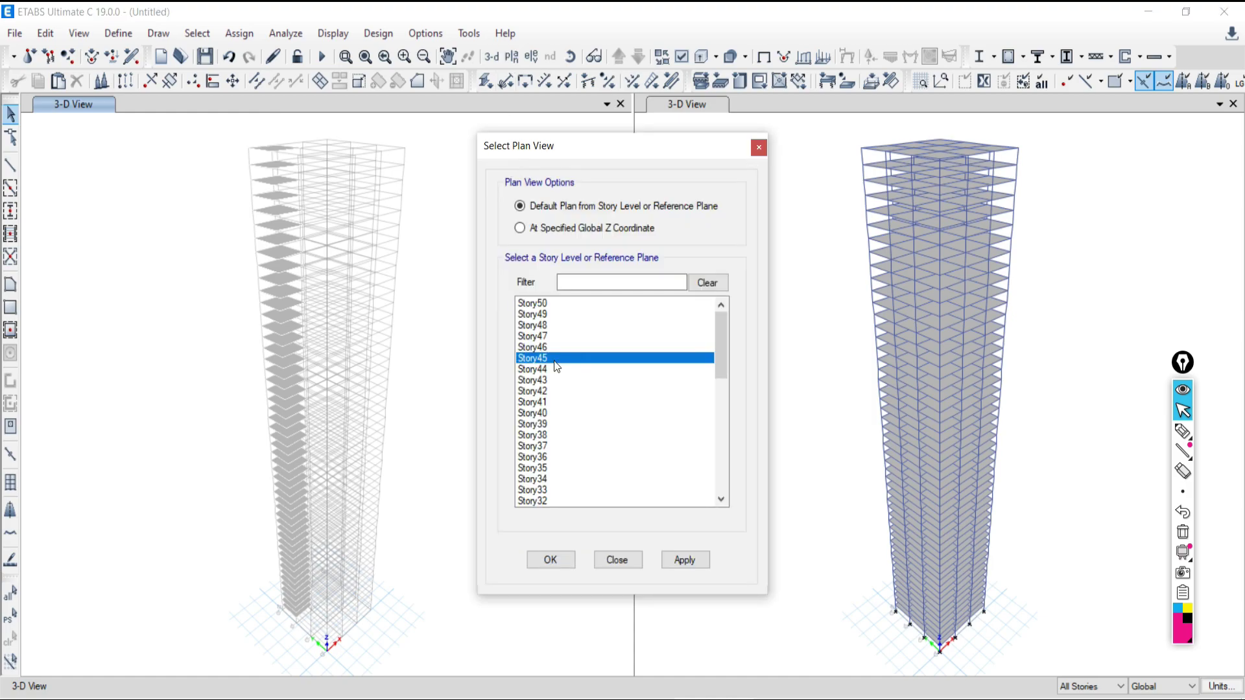
left_click(684, 559)
left_click(619, 559)
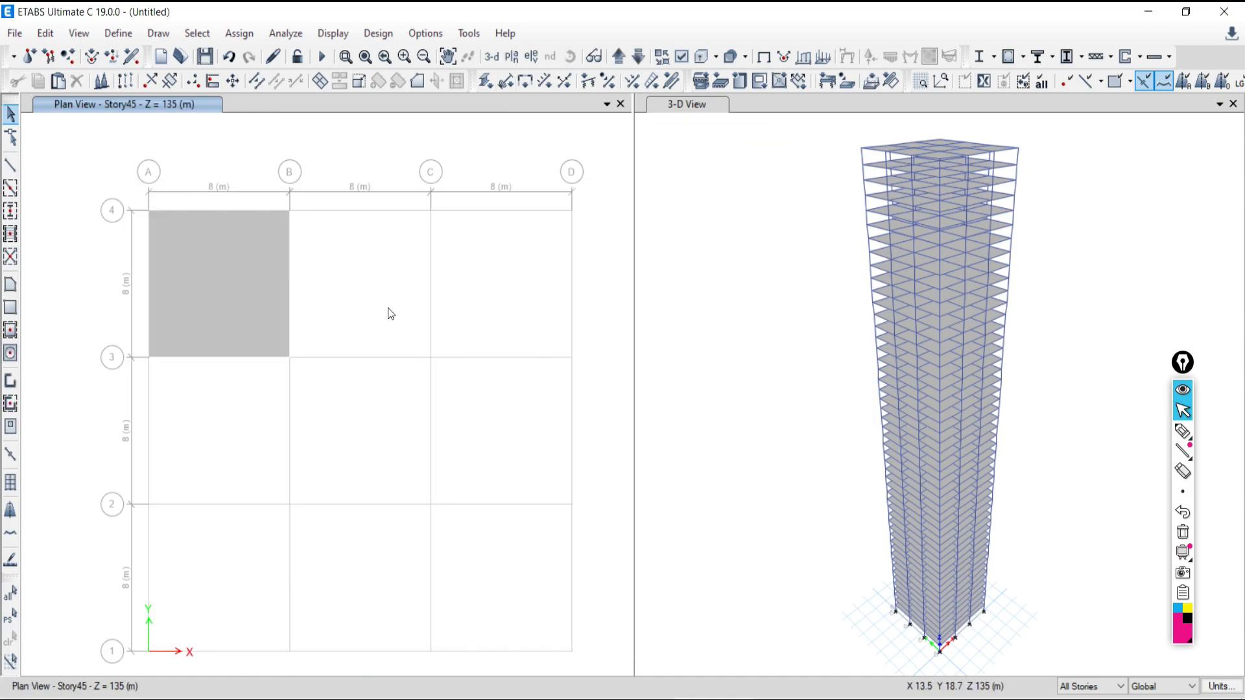
Step: Widen the Story45 plan window beside the 3-D view and show all objects in it
right_click(188, 128)
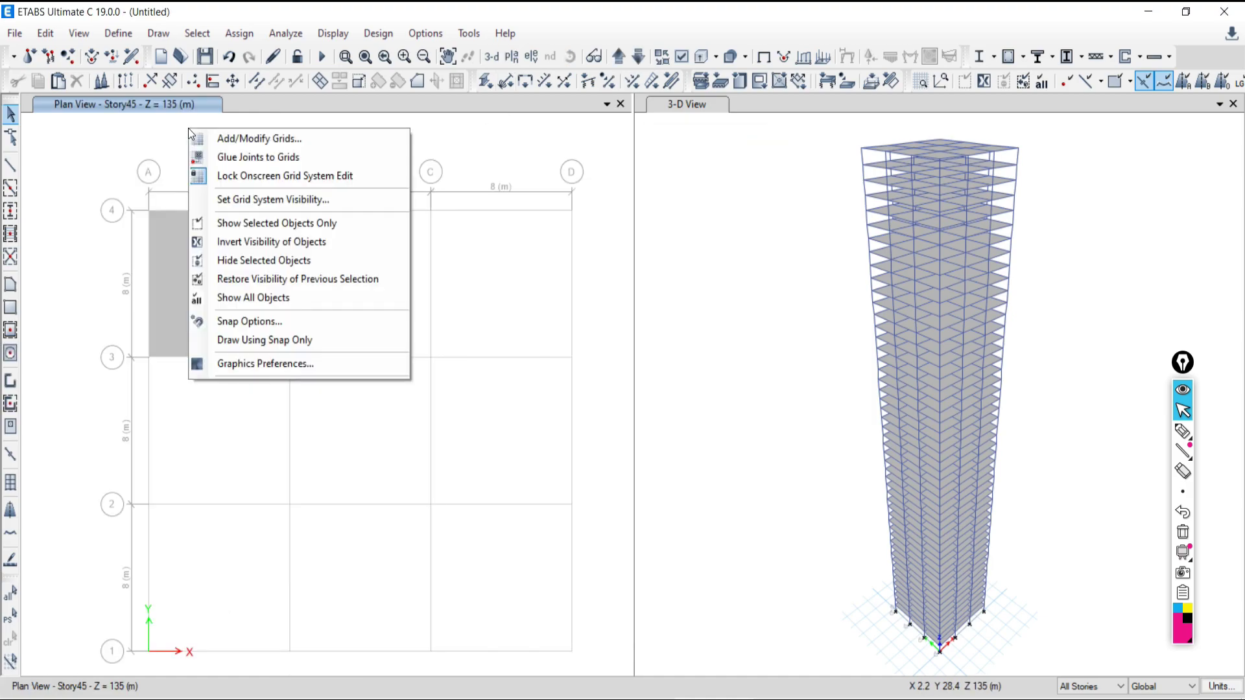
left_click(26, 121)
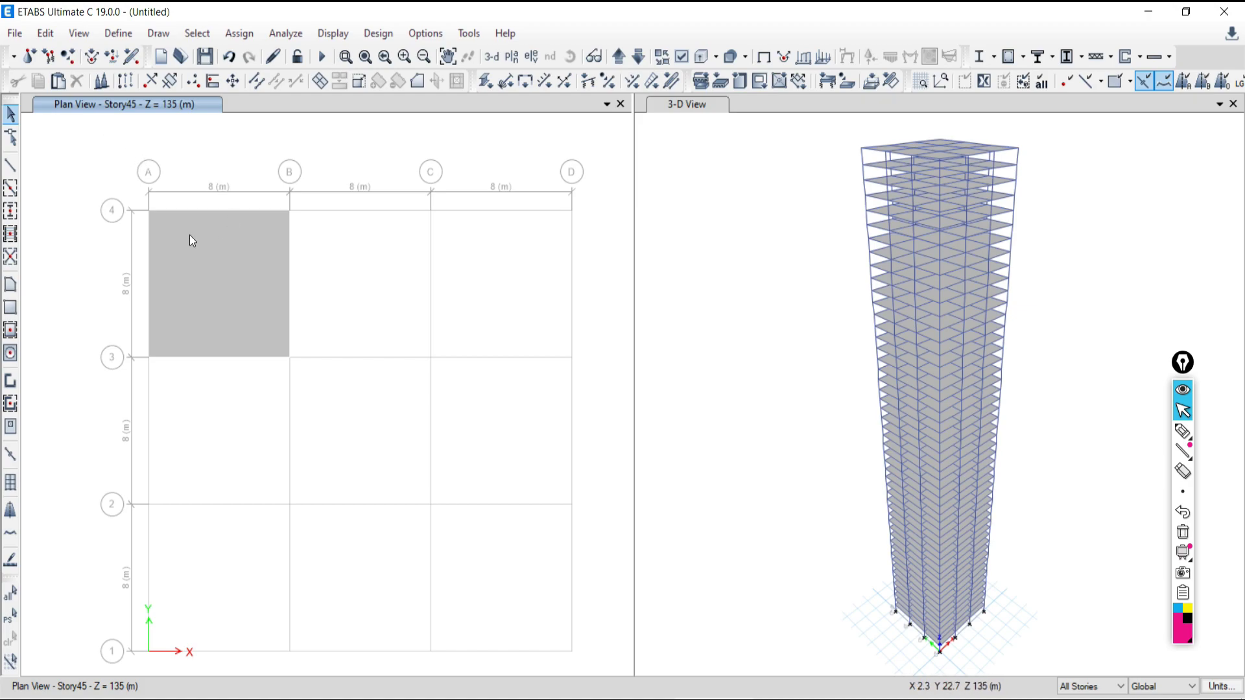
mouse_move(397, 331)
middle_mouse_down()
mouse_move(445, 295)
mouse_move(411, 334)
middle_mouse_up()
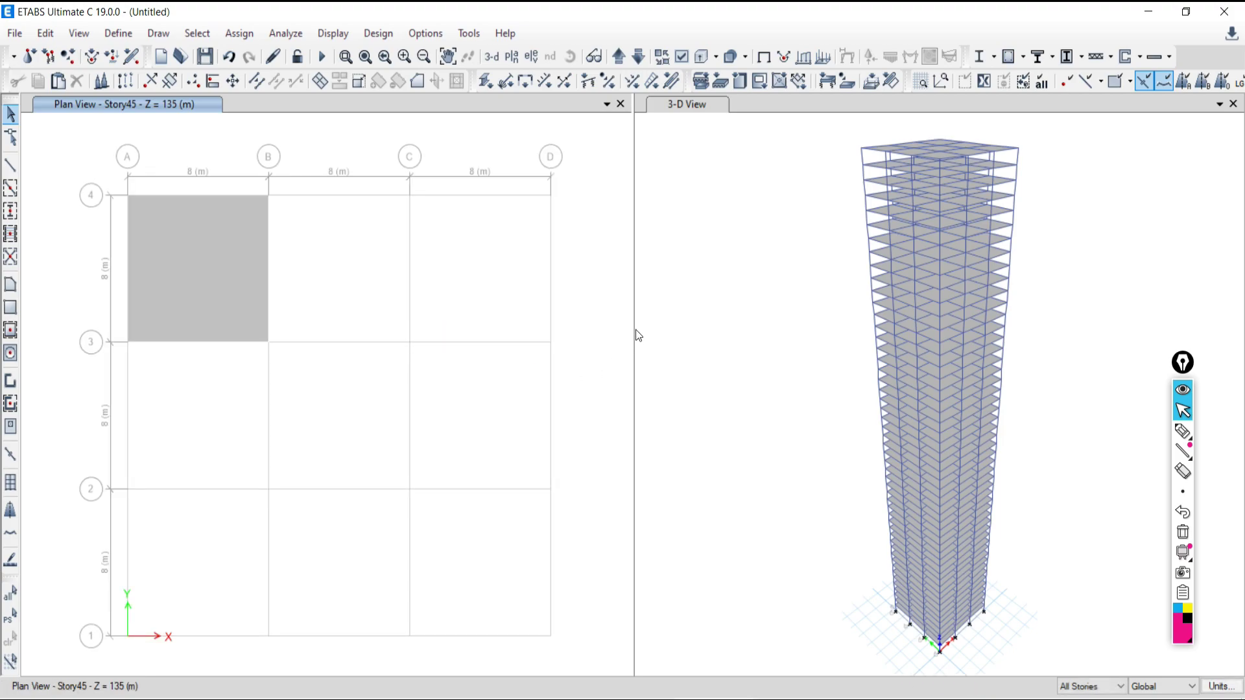
left_click_drag(634, 326, 905, 326)
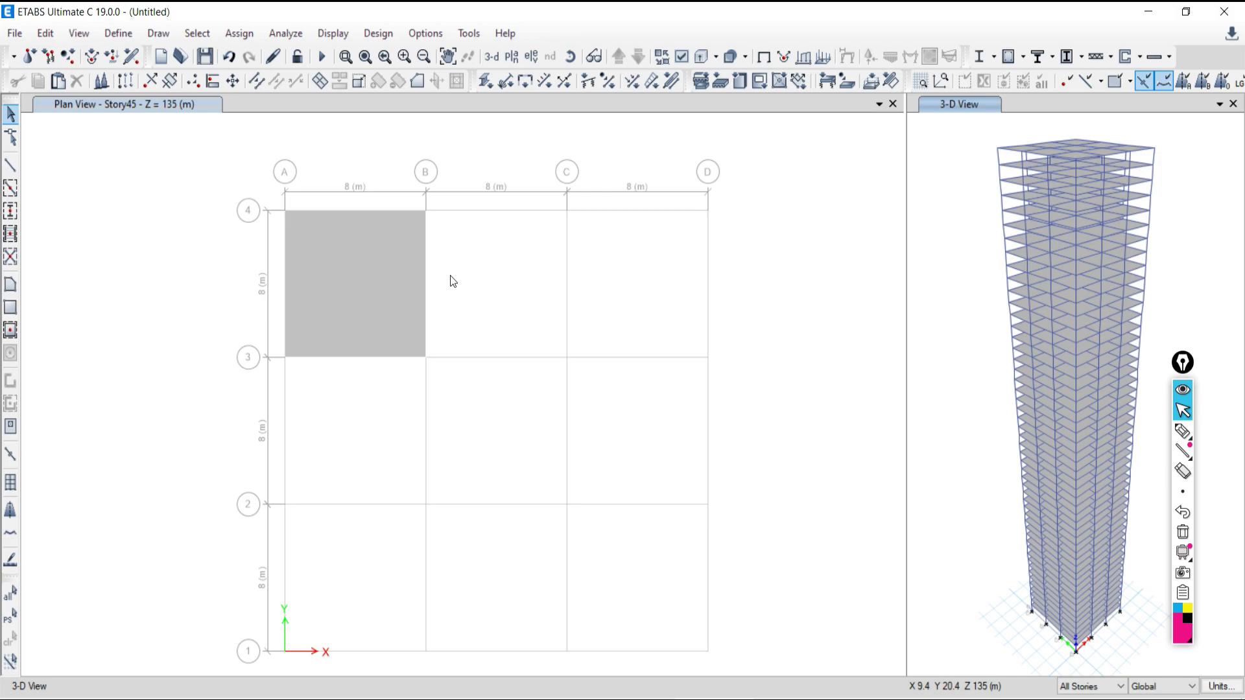
key("alt+Tab")
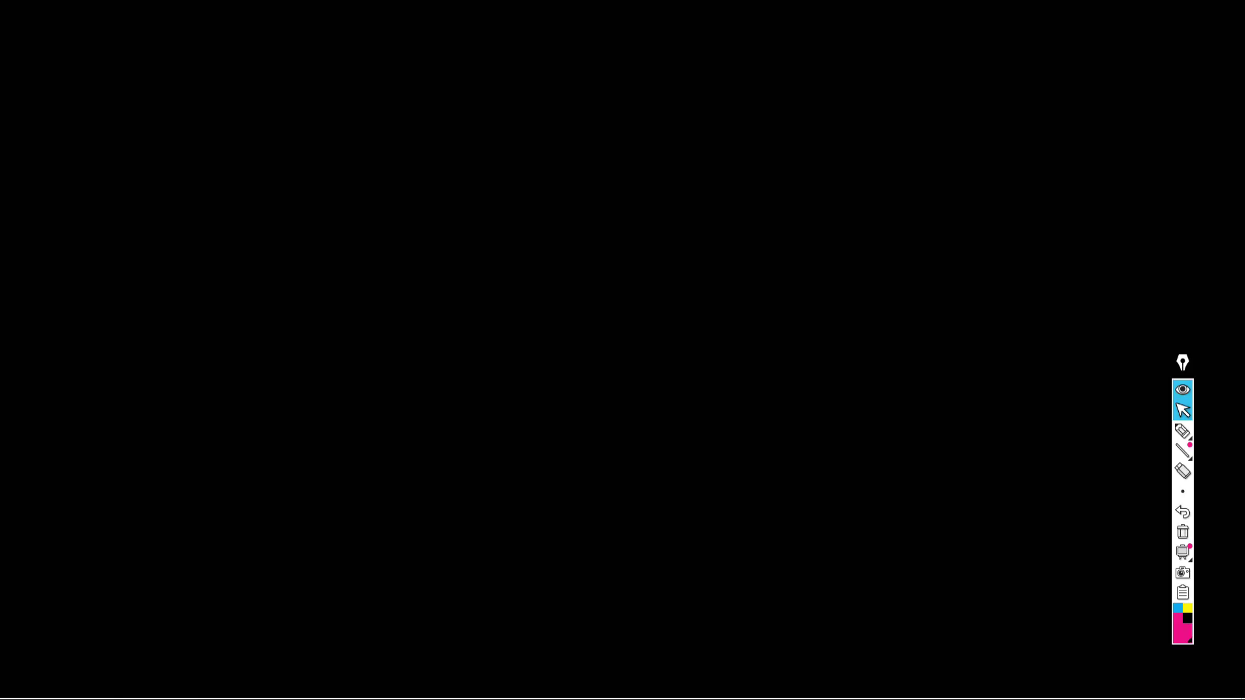
key("alt+Tab")
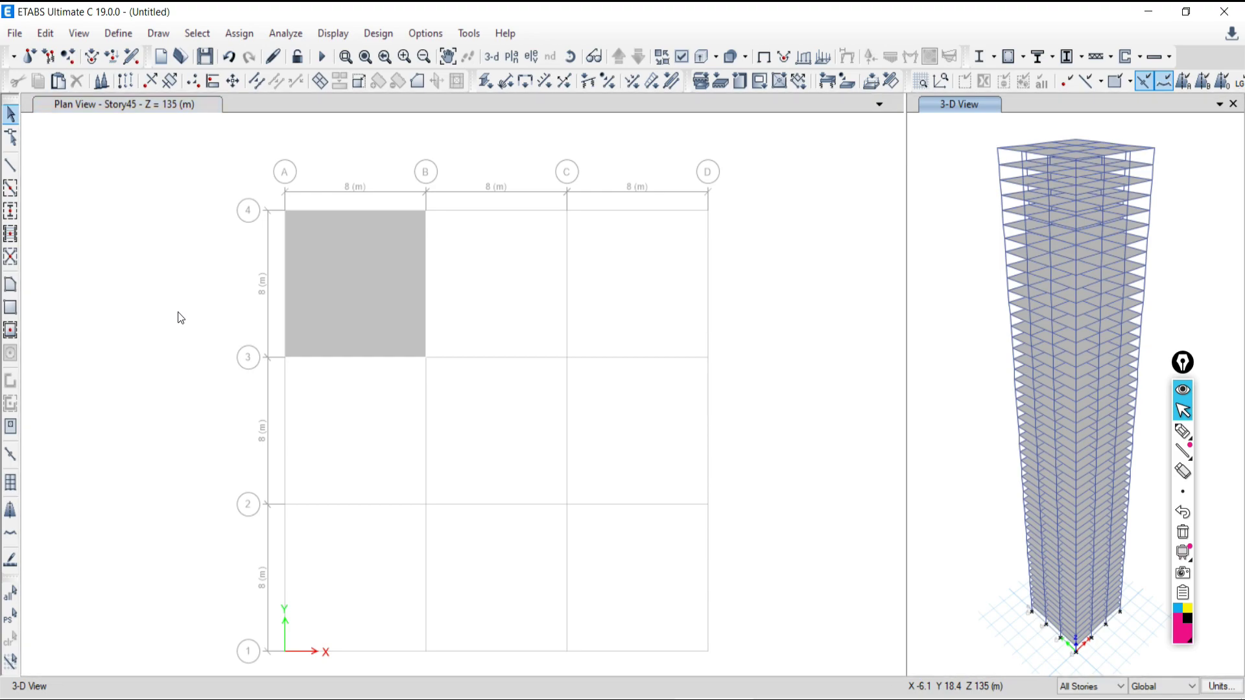
right_click(178, 313)
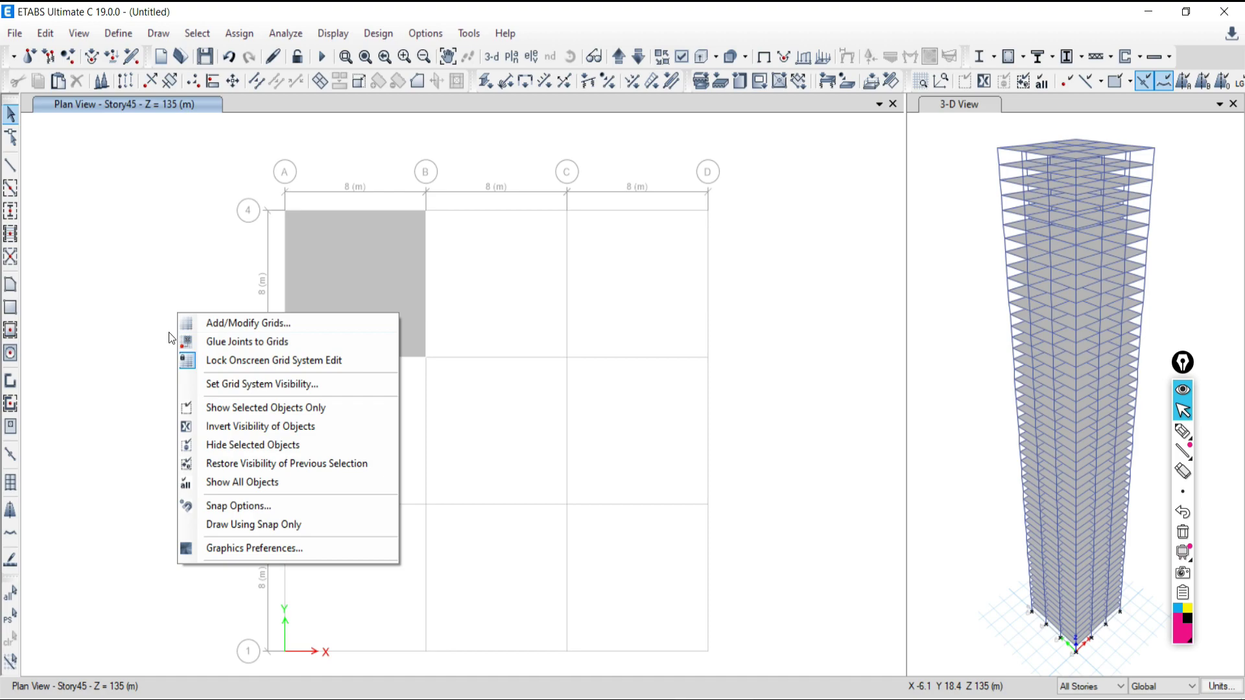
left_click(232, 483)
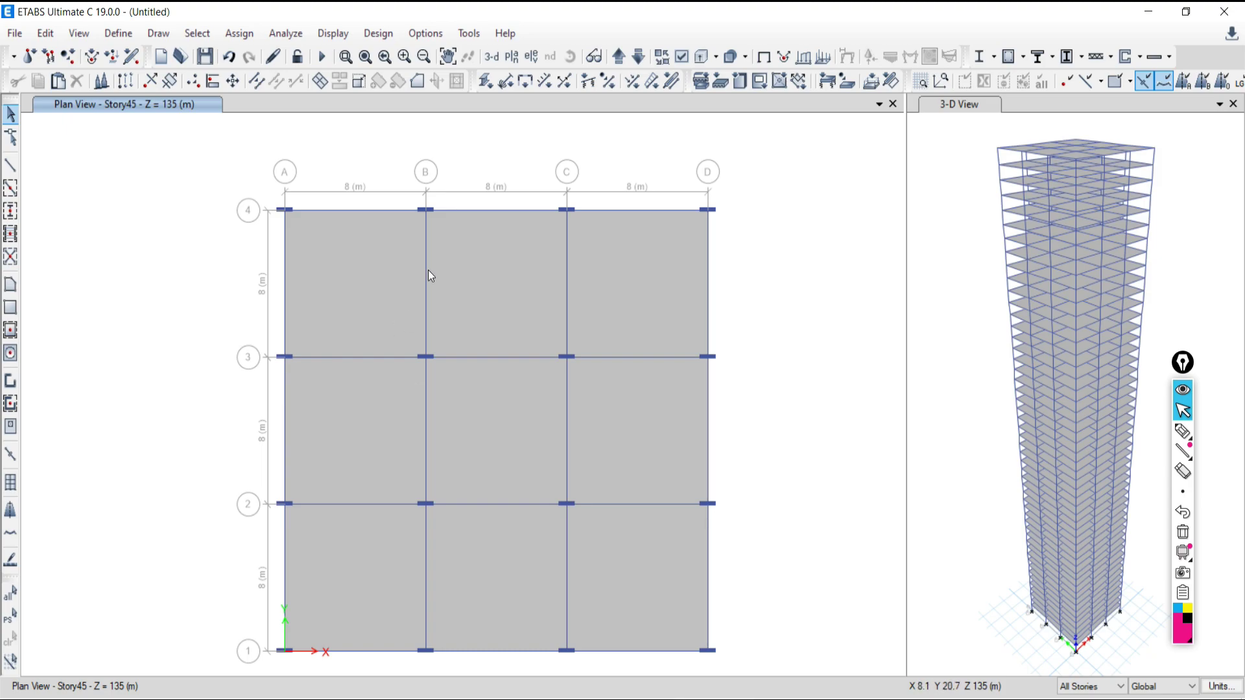
Step: Set the story scope to One Story and select the three beams along grid B on Story45
left_click(1089, 687)
left_click(1089, 697)
left_click(426, 269)
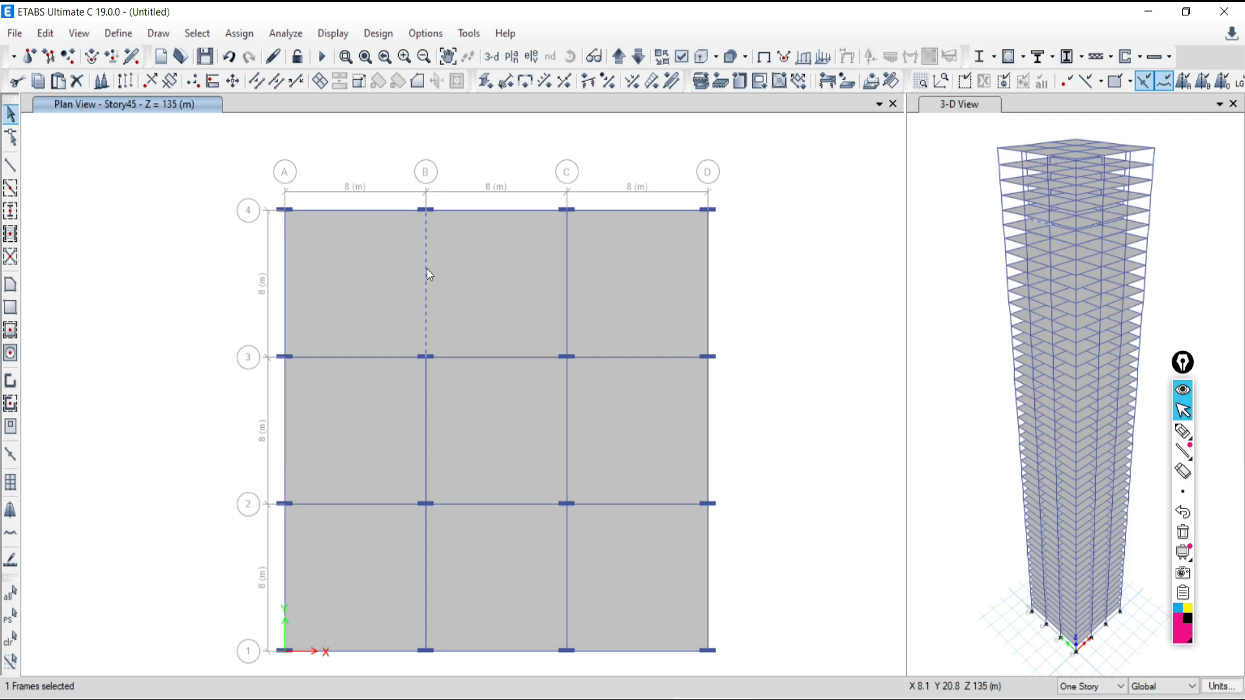
scroll(1048, 224, "up", 5)
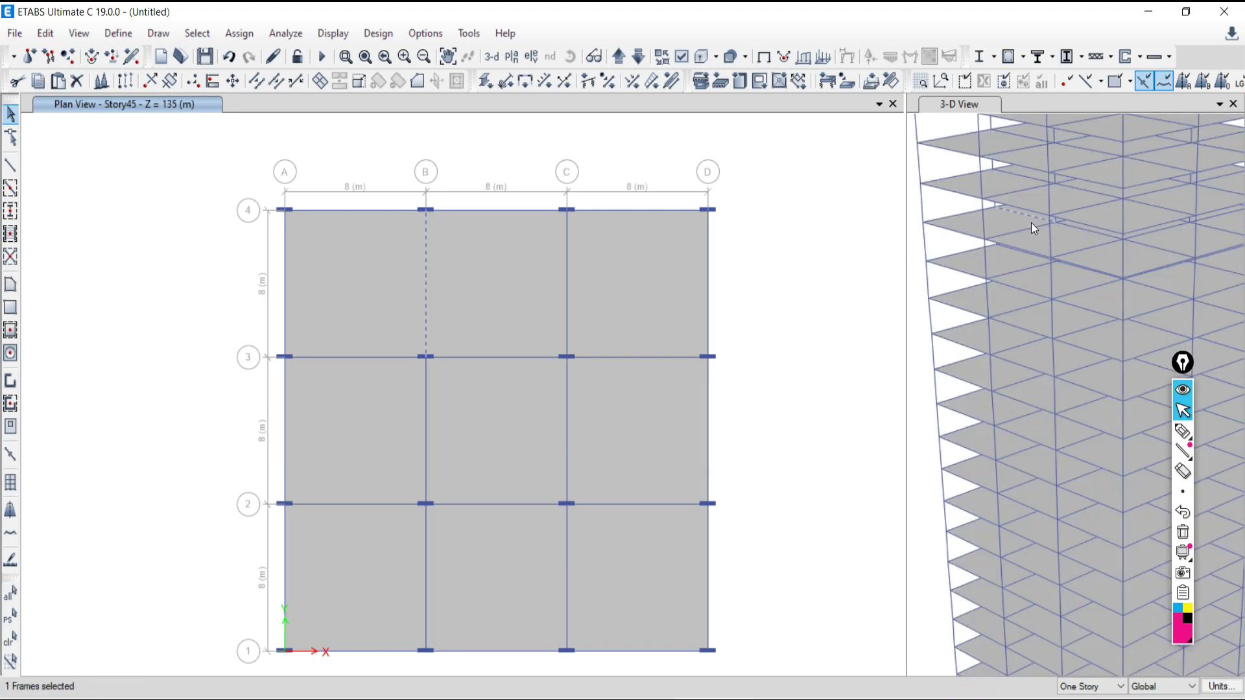
left_click(426, 420)
left_click(427, 551)
scroll(601, 475, "down", 3)
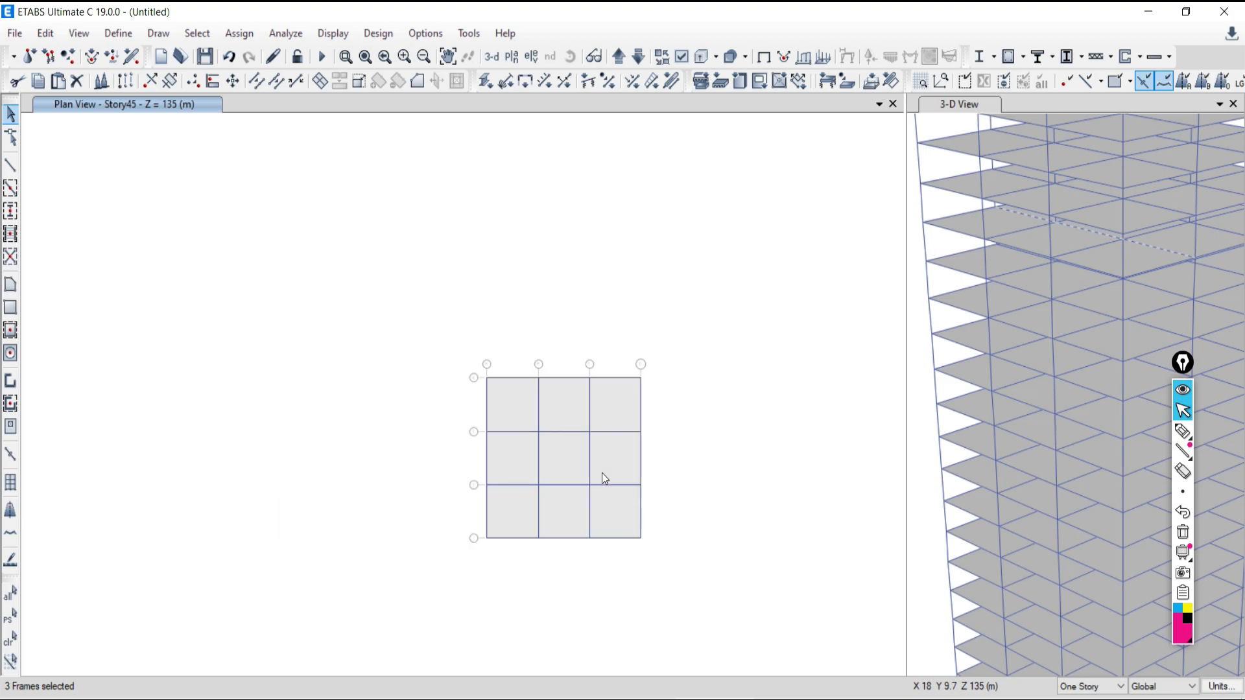
middle_click_drag(698, 492, 551, 407)
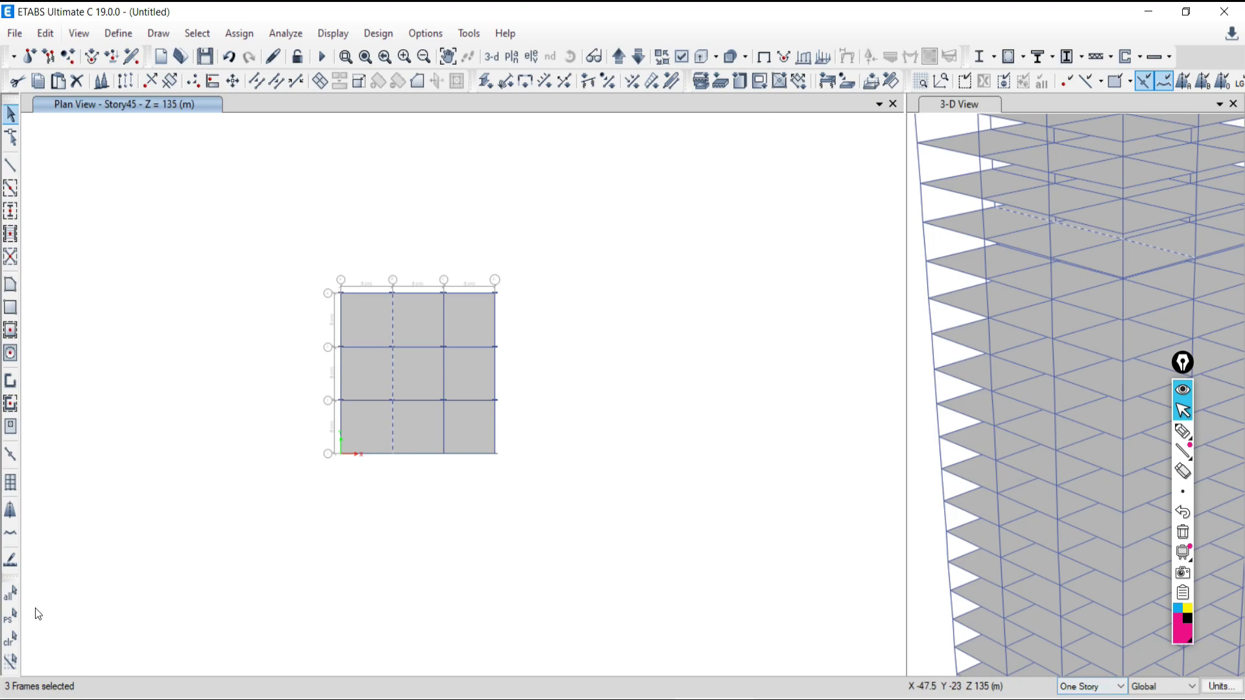
Step: Clear the selection, set the story scope to All Stories, and select the grid B beam between grids 1 and 2 on all stories
left_click(10, 640)
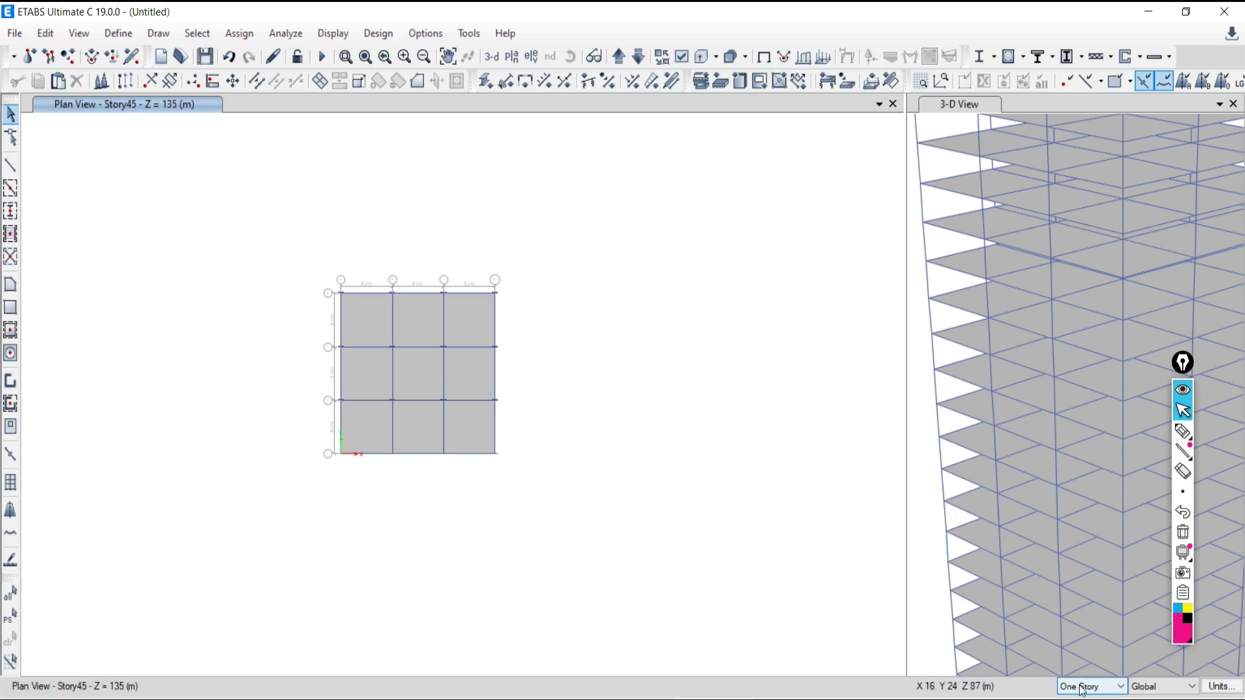
scroll(1076, 689, "down", 1)
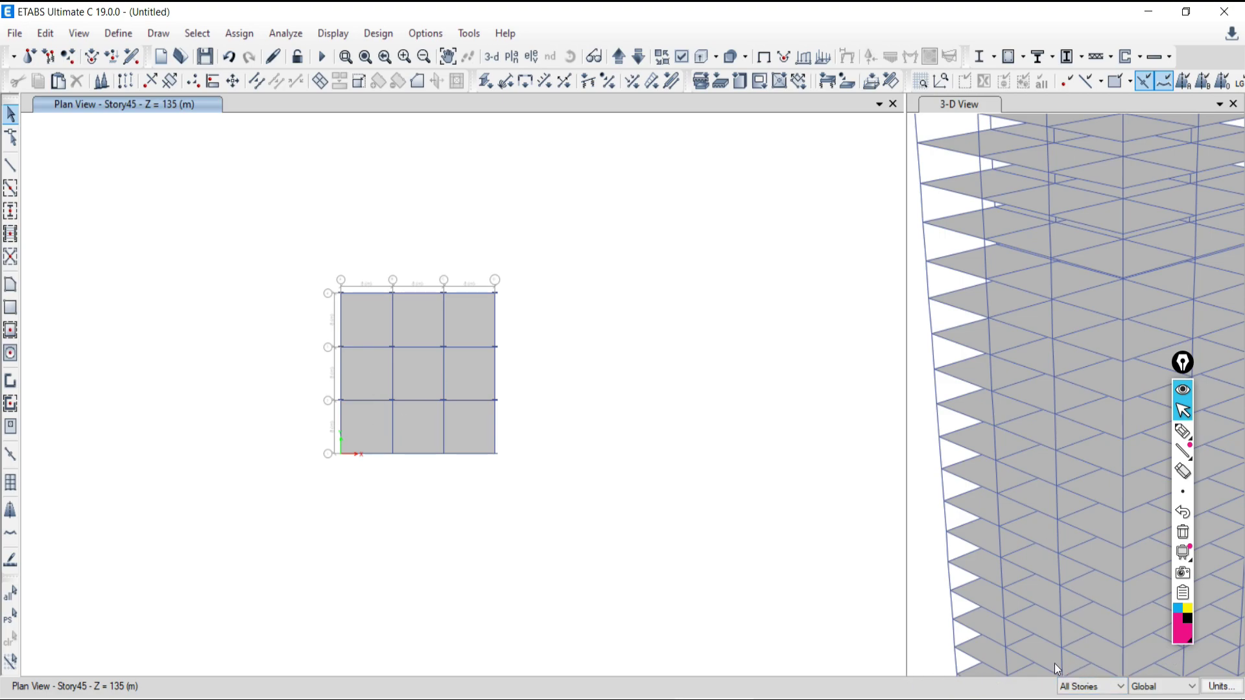
left_click(391, 415)
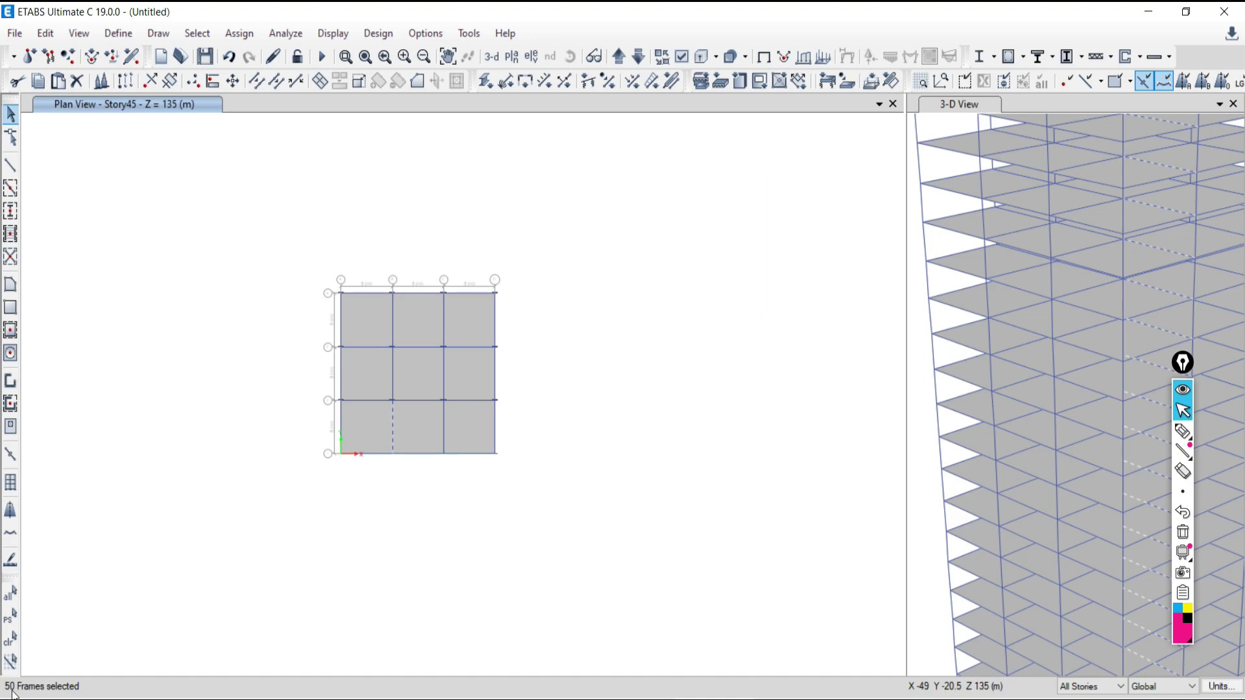
left_click(17, 649)
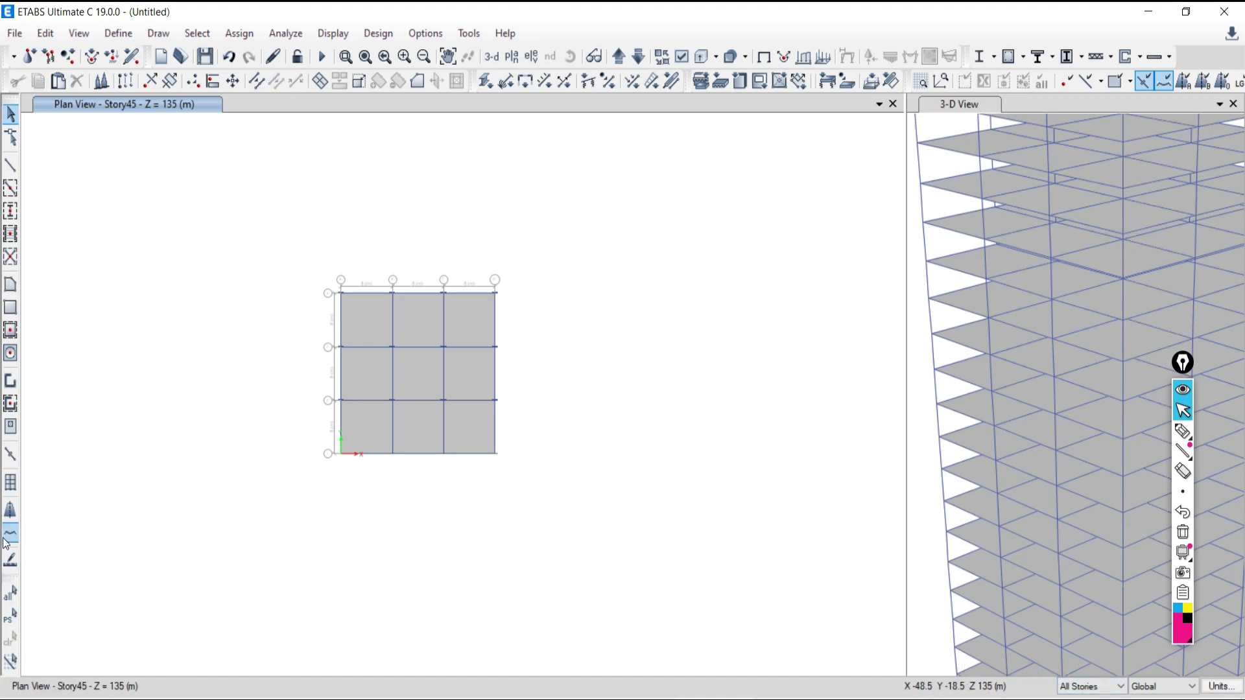
Step: Set the story scope to One Story, select the grid B beam between grids 1 and 2, and clear the selection
left_click(1091, 686)
left_click(1082, 696)
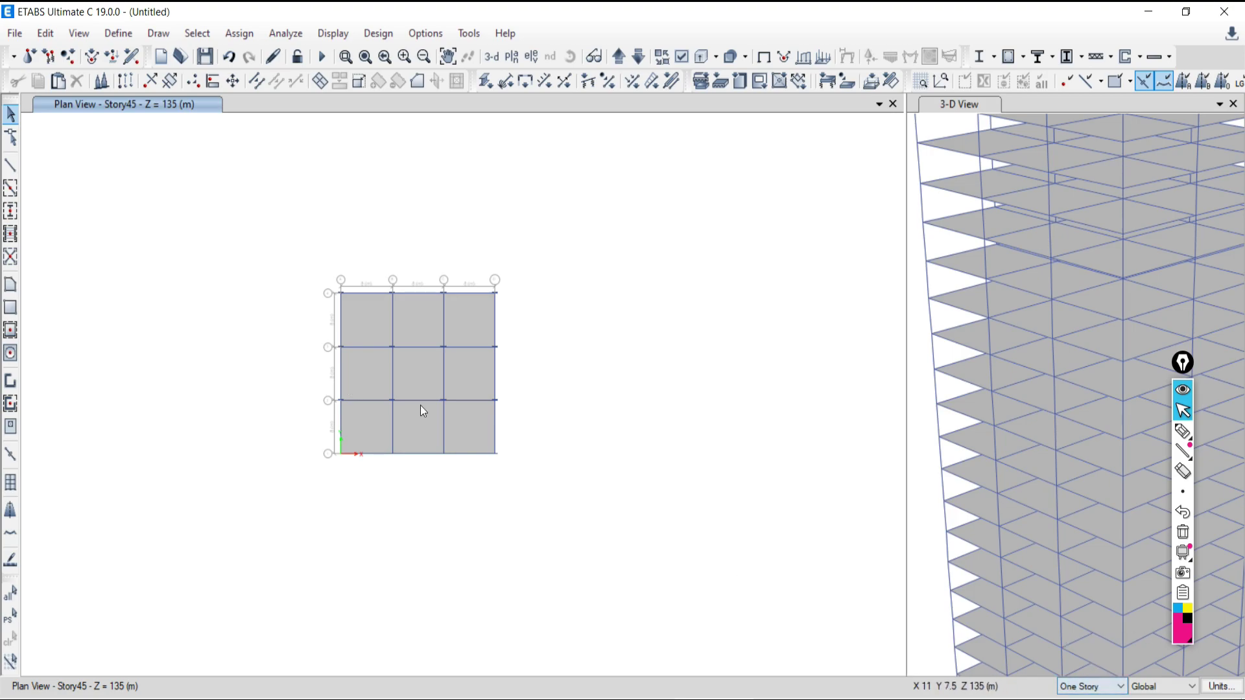
left_click(394, 415)
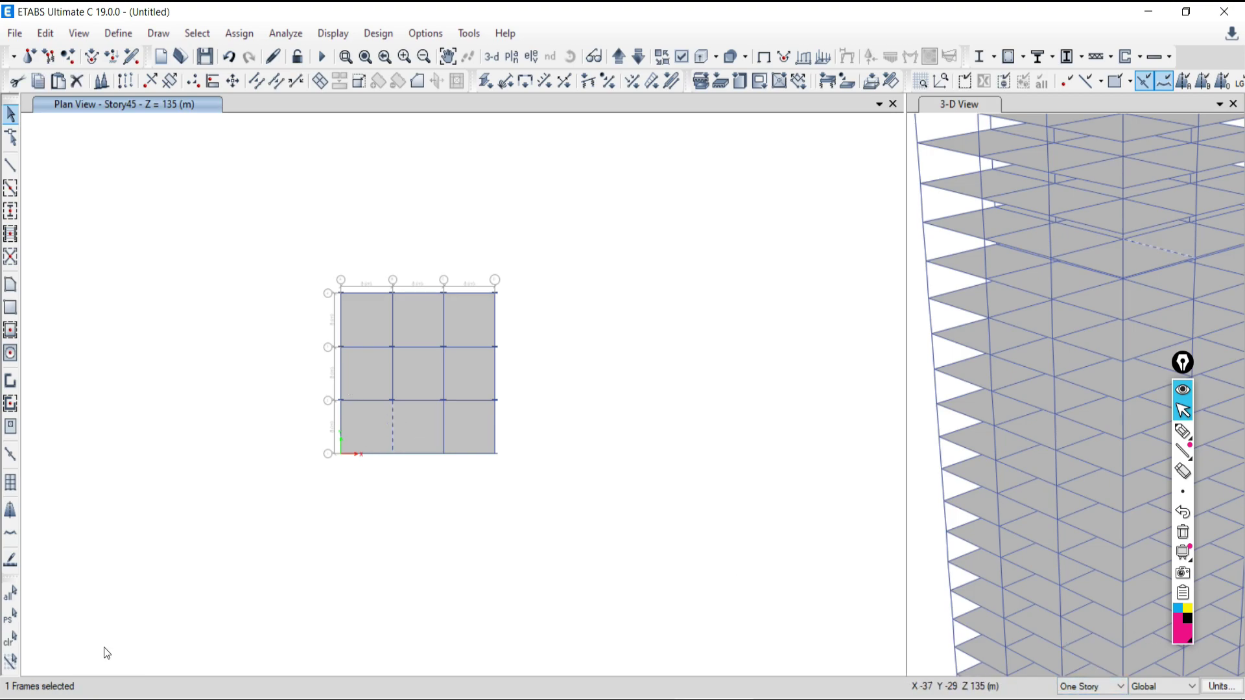
left_click(11, 643)
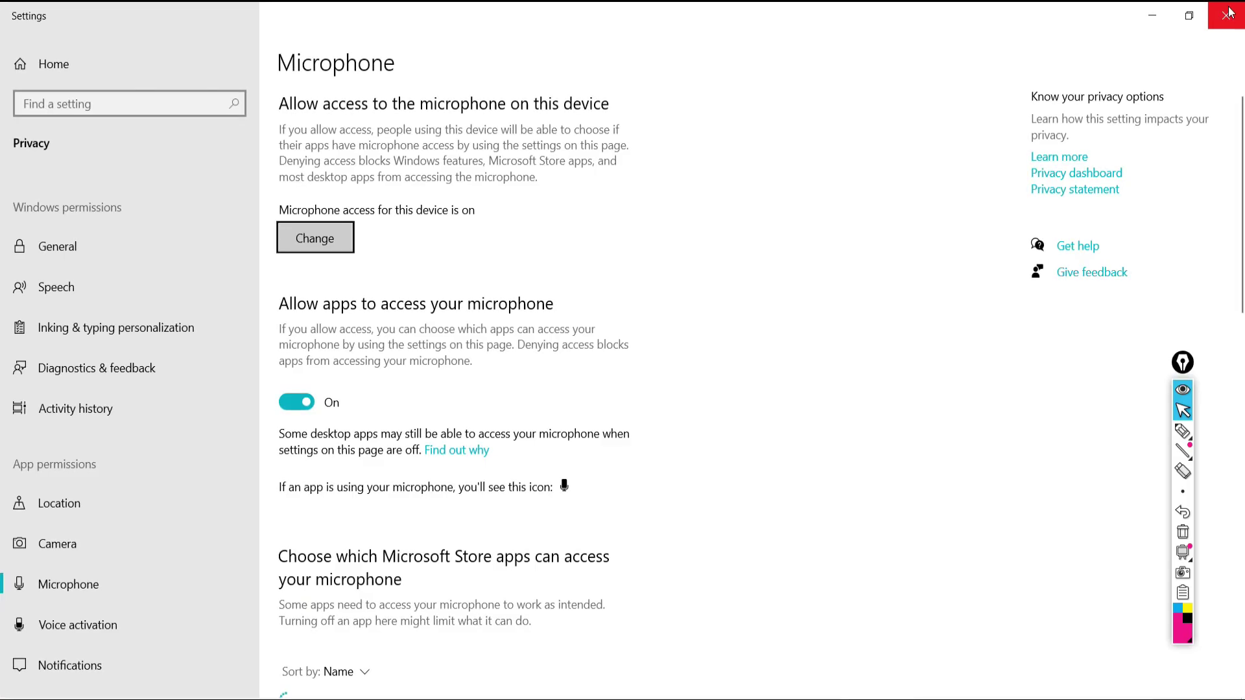
left_click(1227, 13)
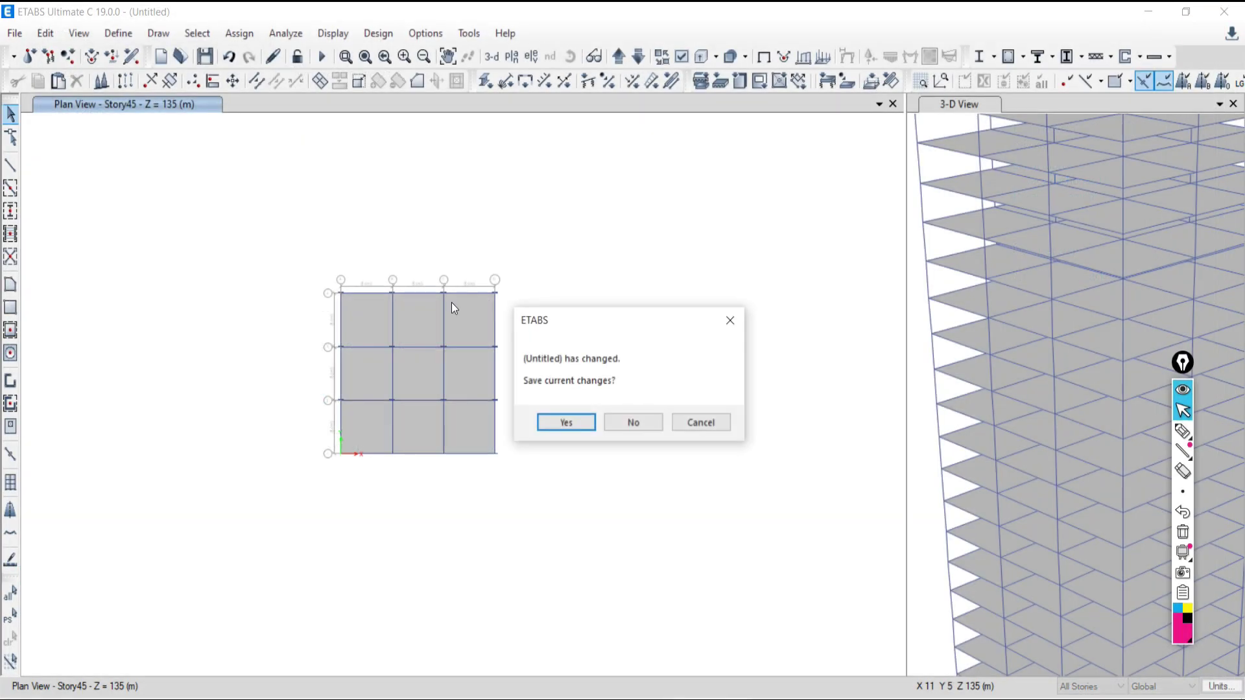
left_click(713, 422)
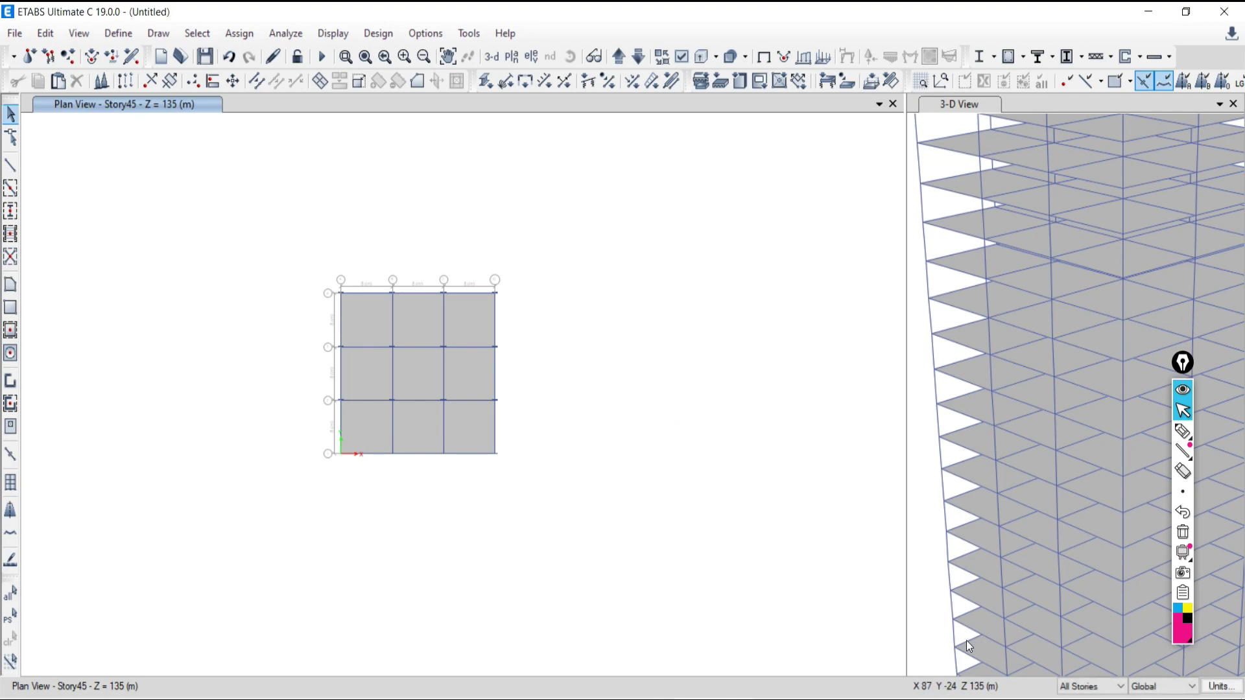
Step: Select the grid B beam between grids 1 and 2 under All Stories and show only the selected beams in a 3-D view
left_click(392, 420)
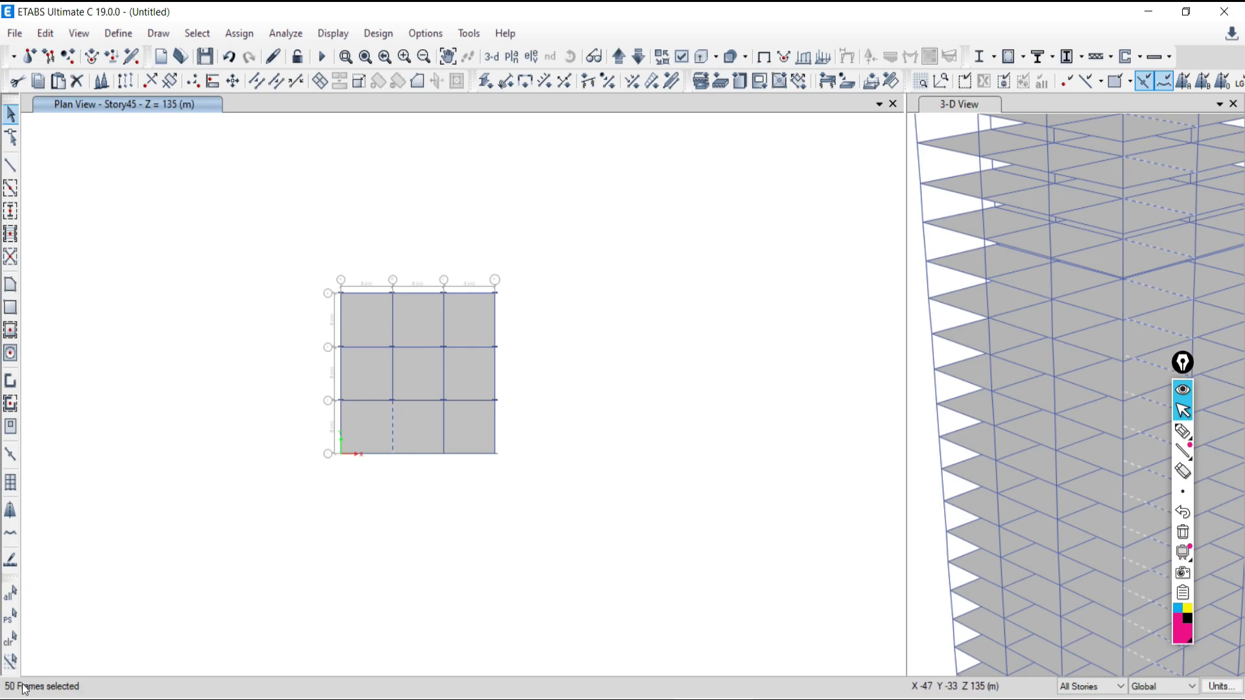
right_click(173, 288)
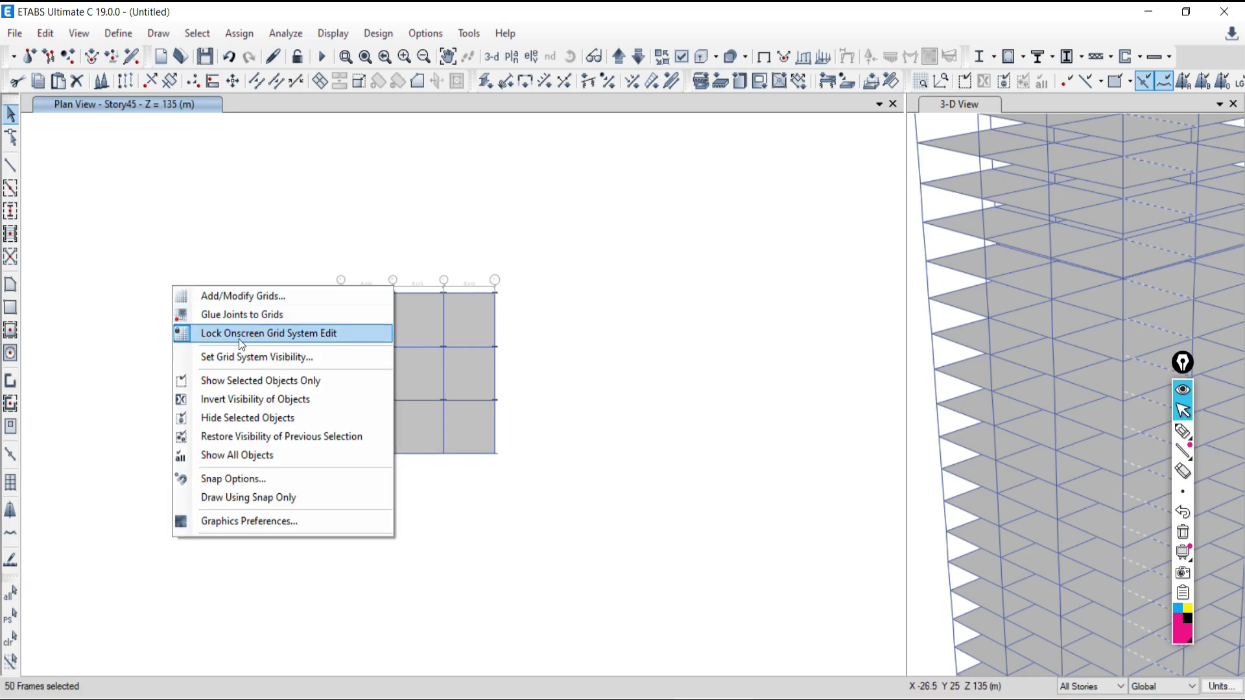
left_click(228, 380)
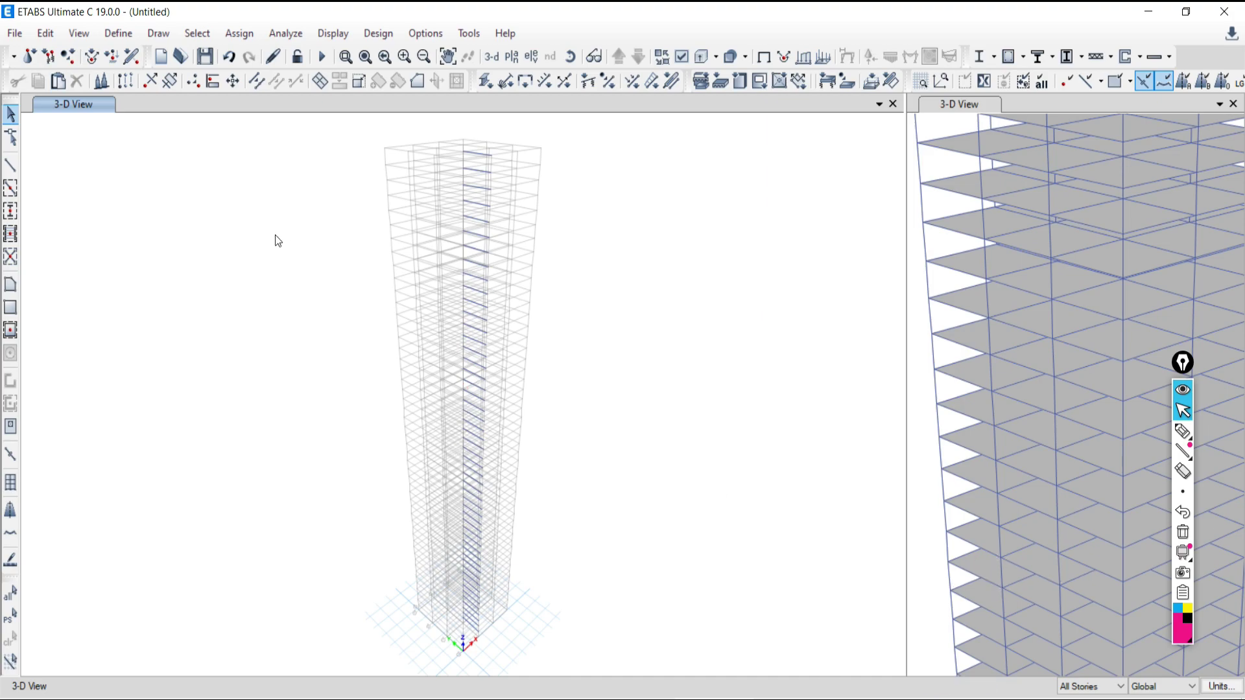
Step: Show all objects again and switch the window with the isolated beams to the Story44 plan
right_click(143, 194)
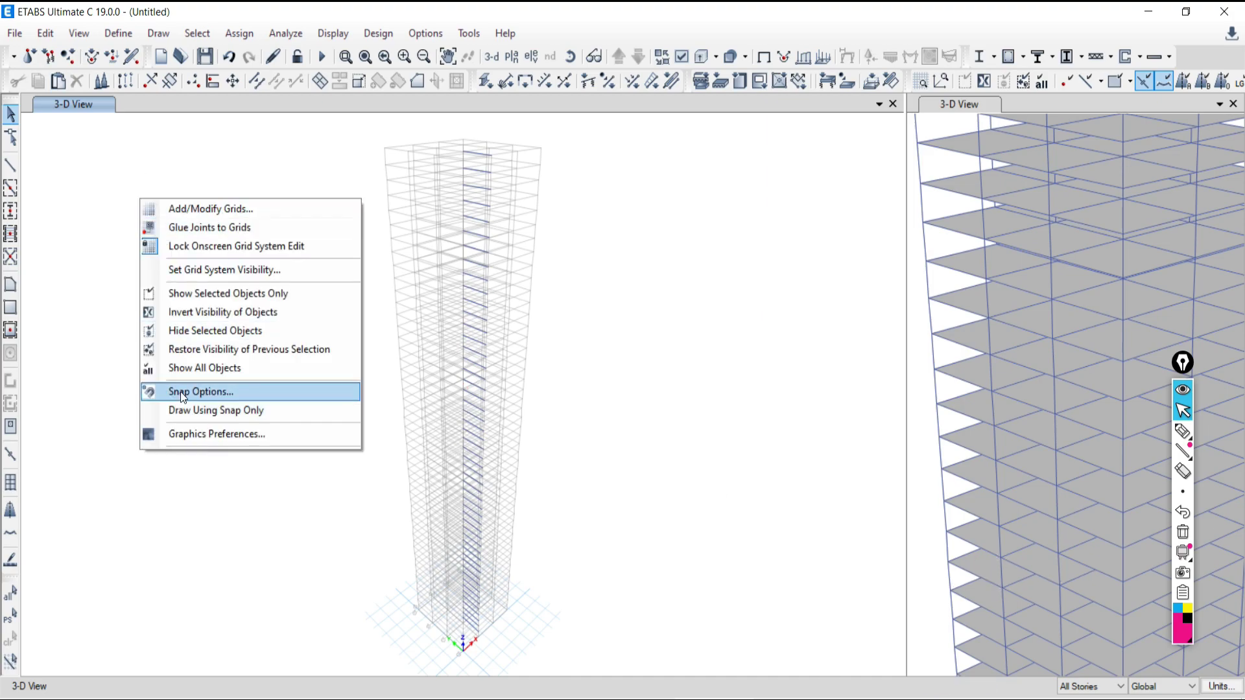
left_click(186, 365)
left_click(512, 57)
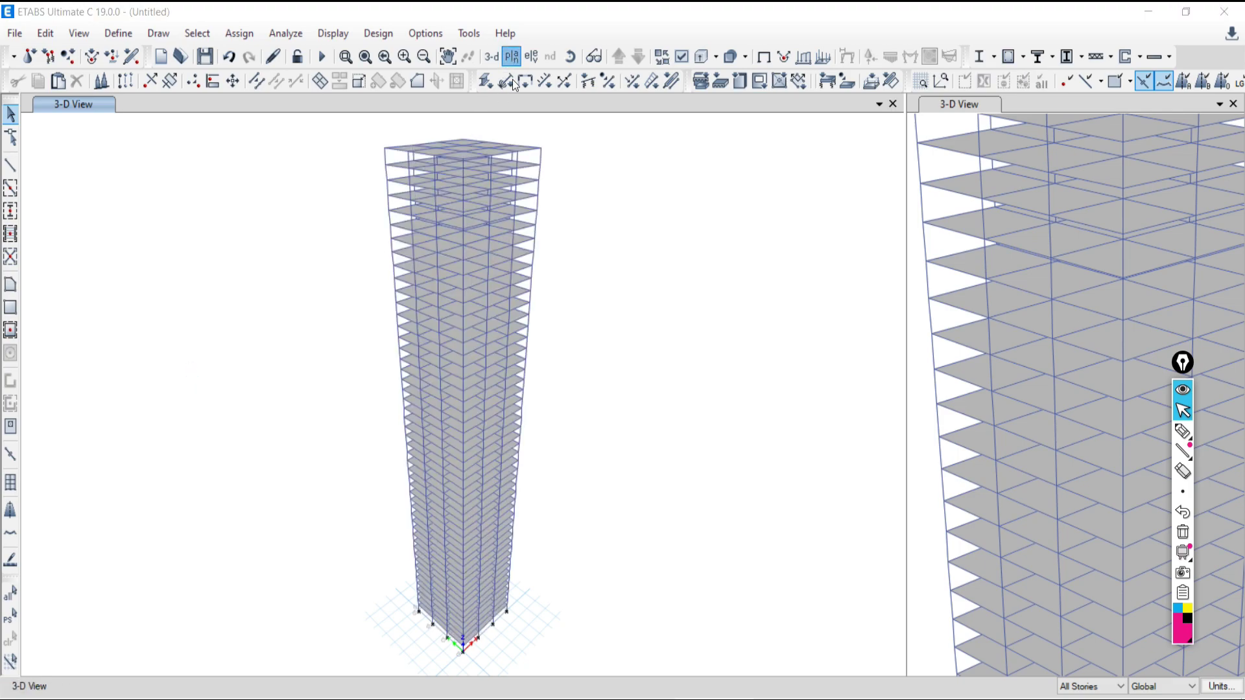
left_click(619, 560)
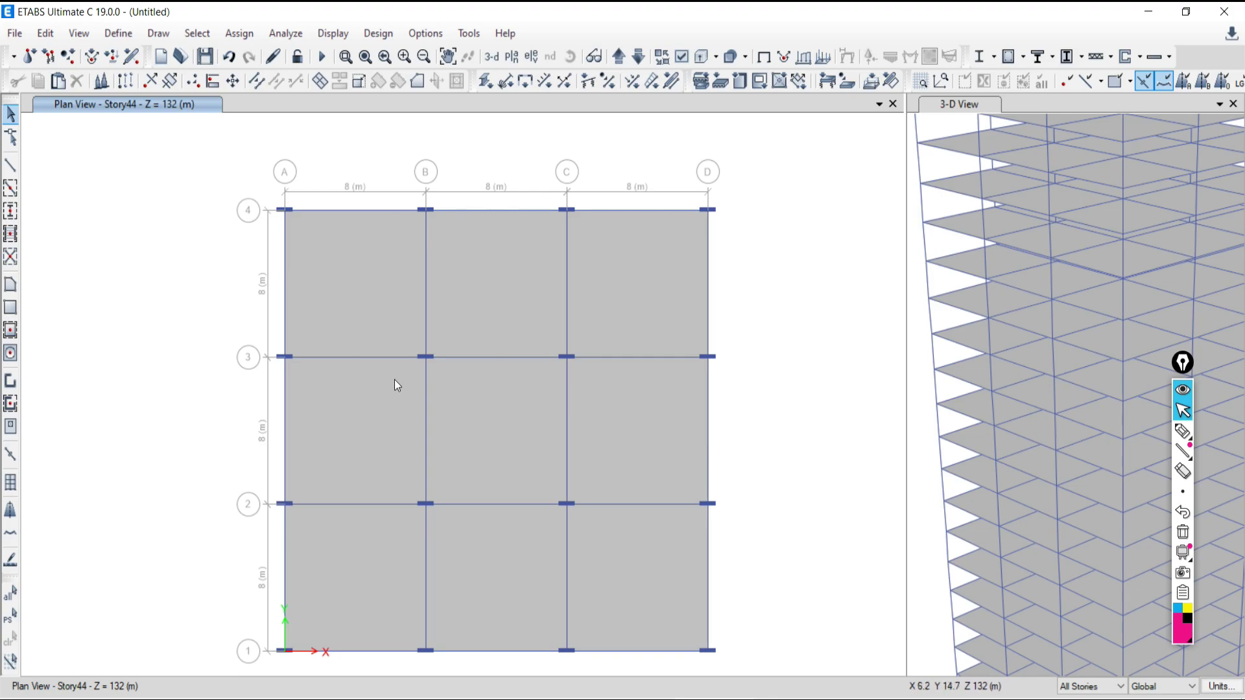
Step: Select every object in the model and delete them all
left_click(10, 597)
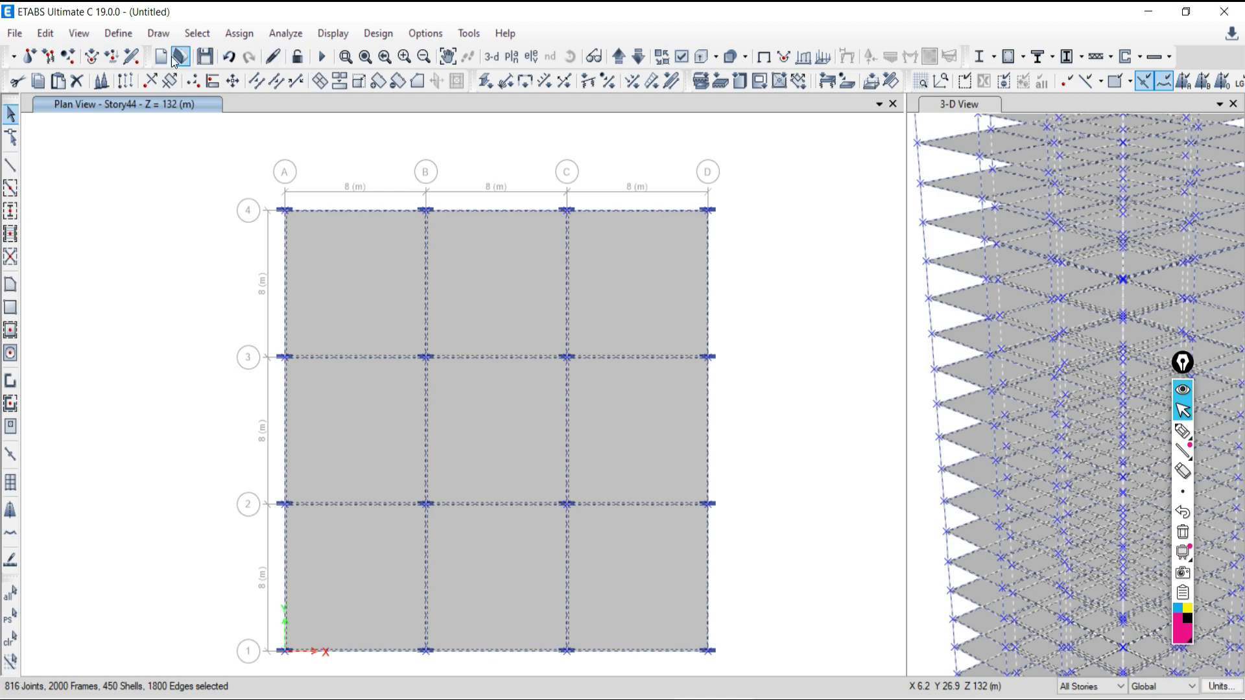
left_click(45, 33)
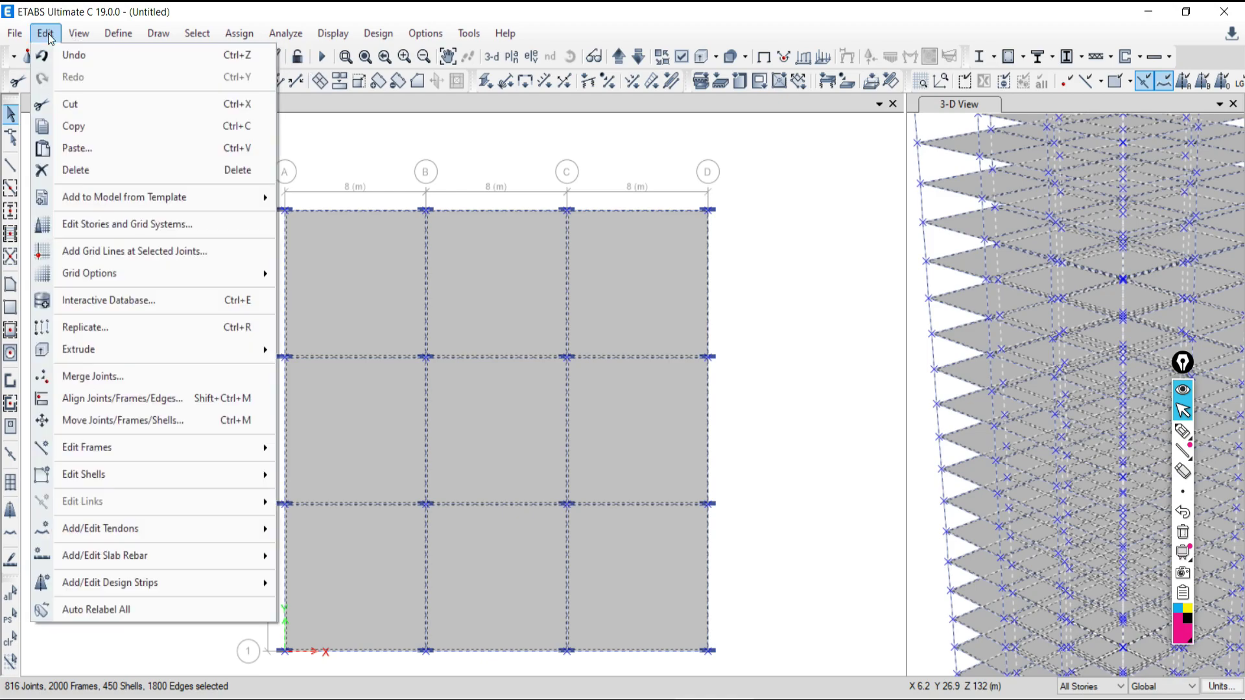
left_click(68, 172)
Step: Set the story scope to One Story and quick-draw BM230X500 beams along all grid lines on the Story44 plan
scroll(786, 330, "down", 3)
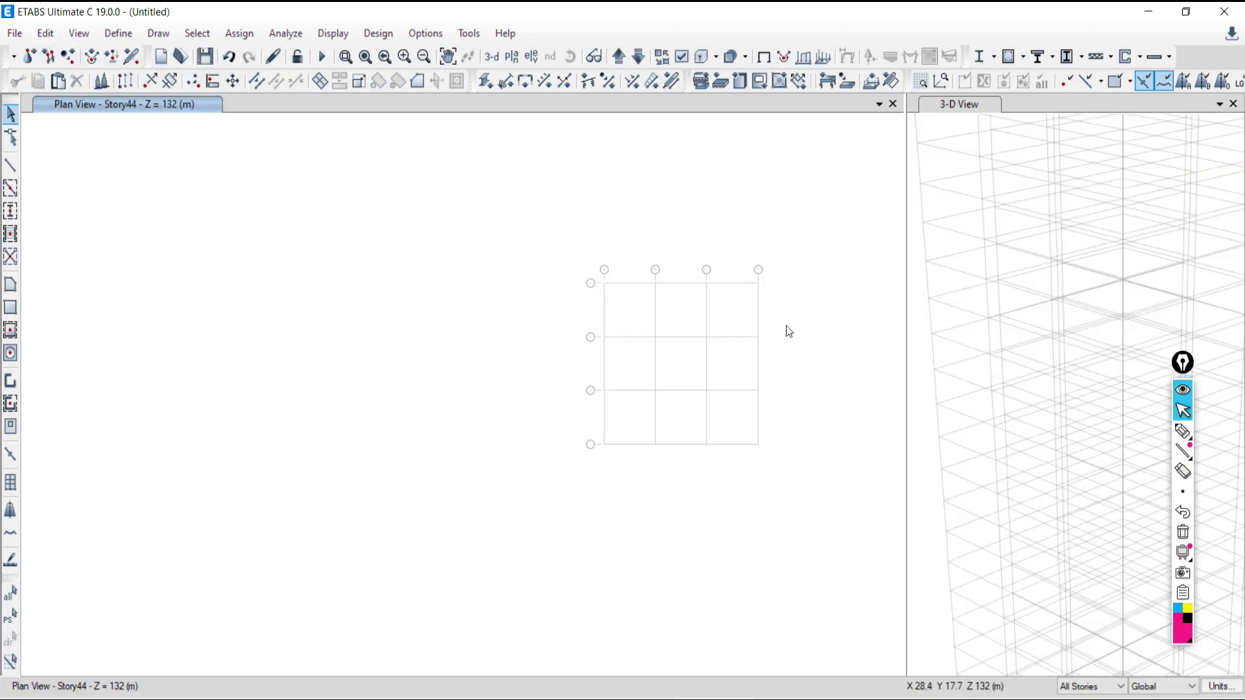
middle_click_drag(561, 289, 328, 250)
scroll(1103, 310, "down", 5)
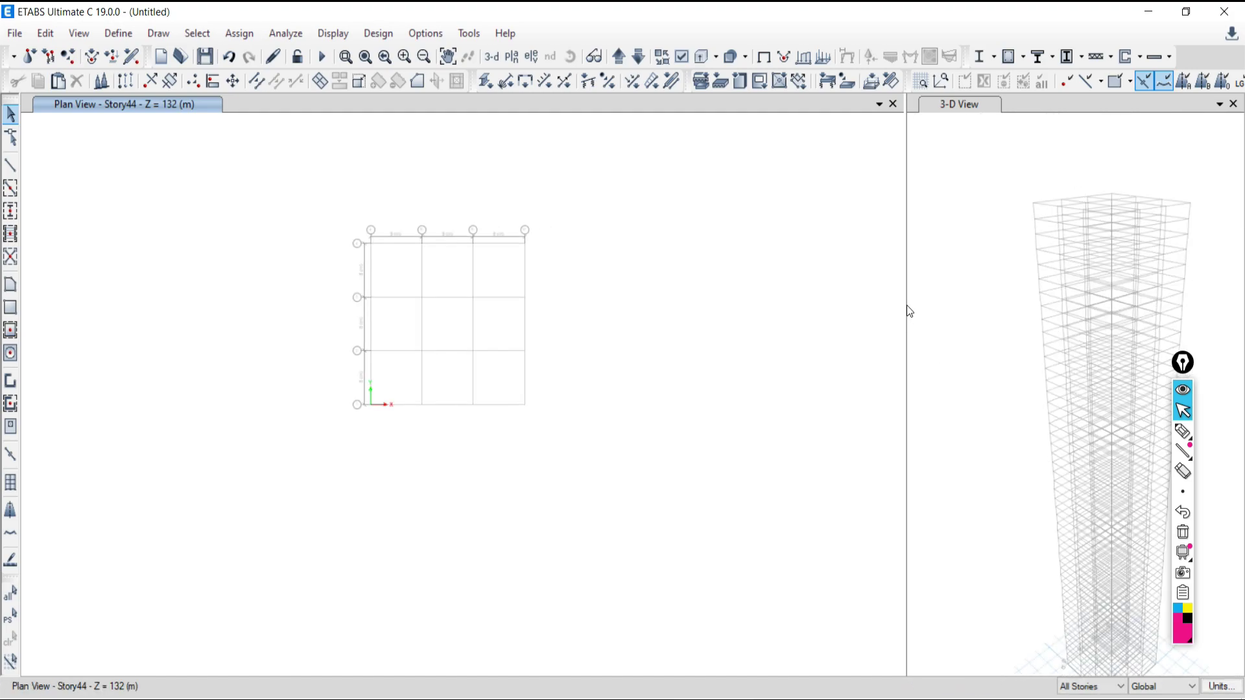
left_click(970, 231)
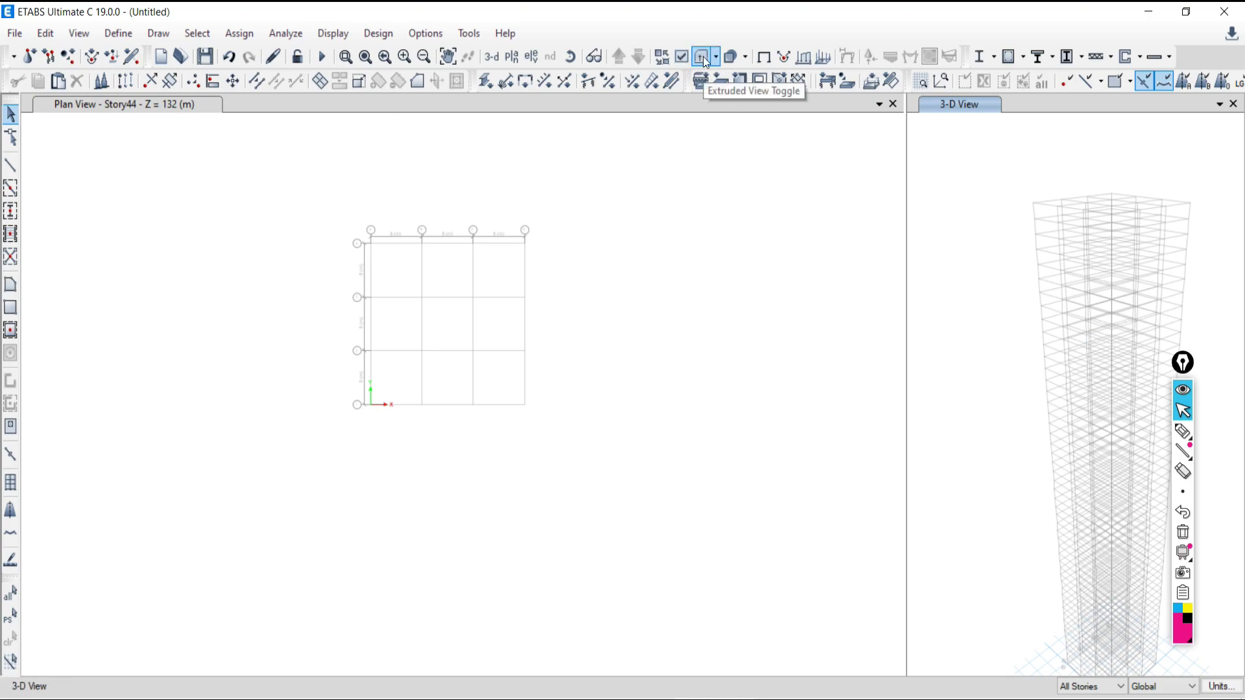
scroll(414, 305, "up", 3)
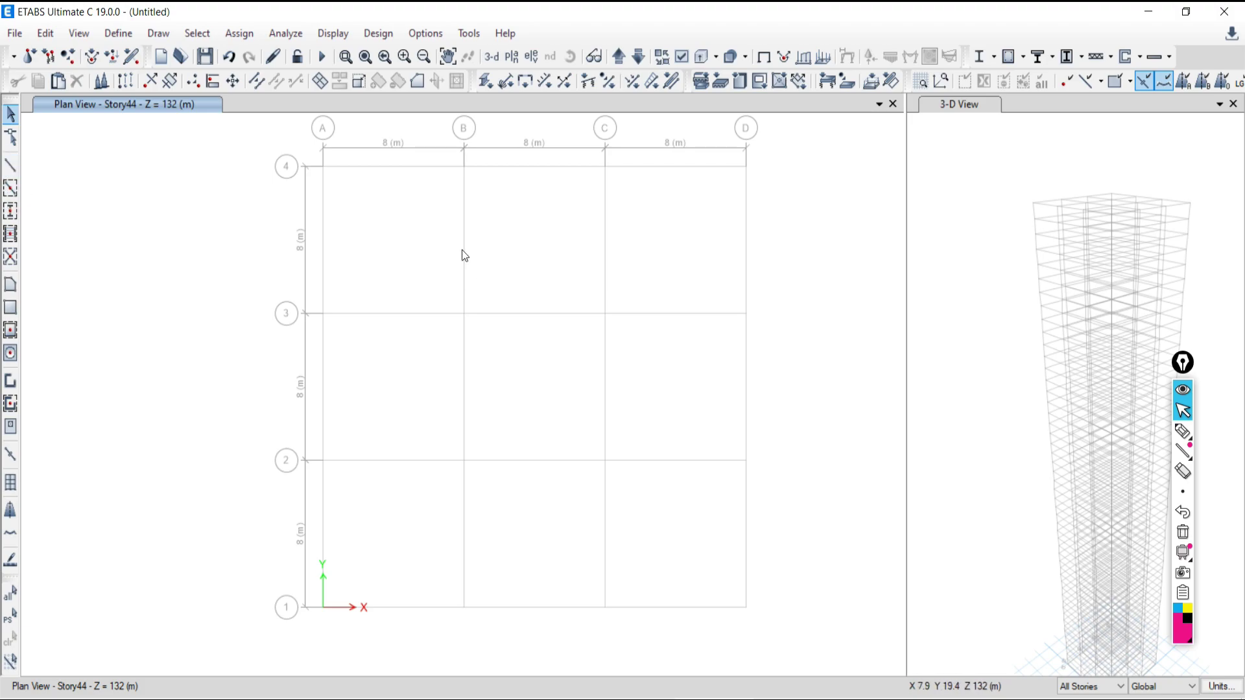
left_click(1079, 687)
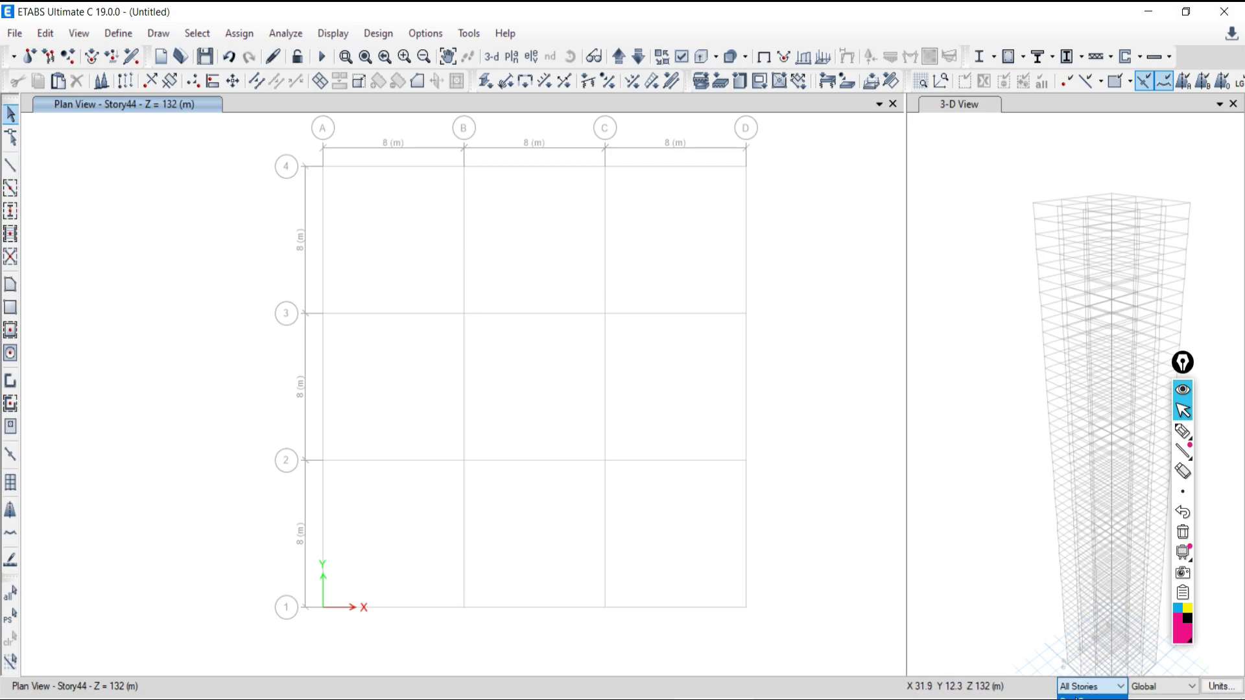
left_click(1078, 697)
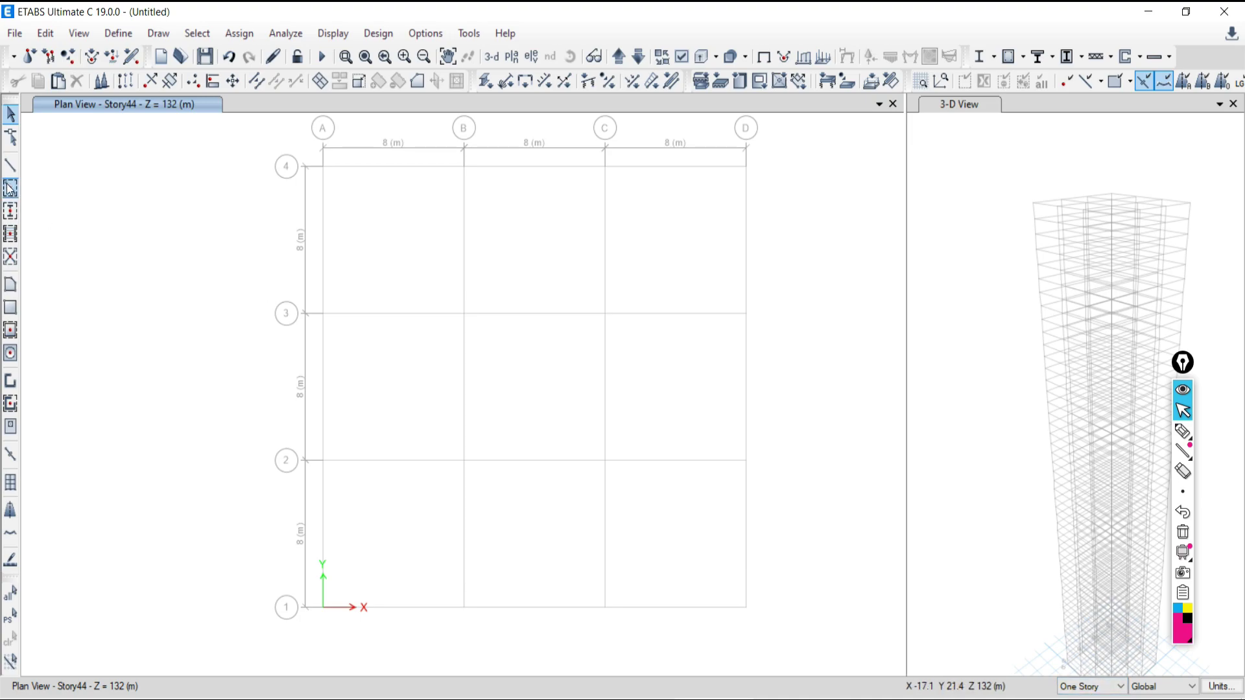
left_click(10, 189)
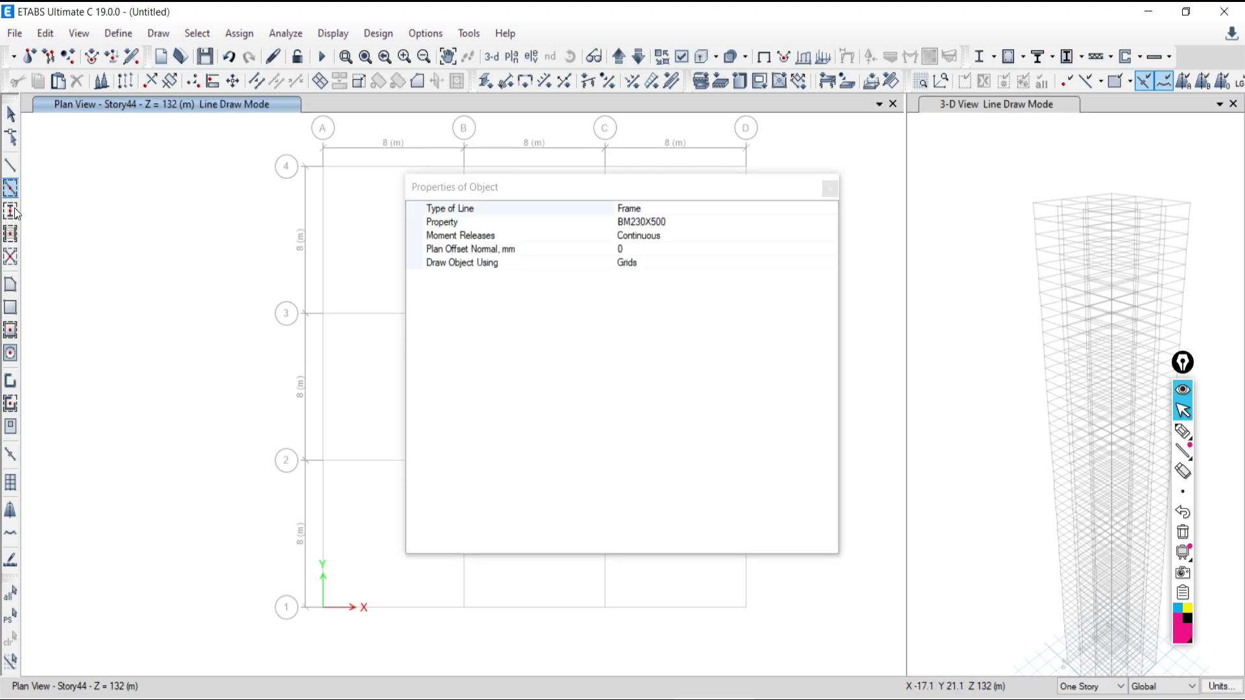
left_click(829, 189)
left_click_drag(249, 140, 791, 593)
mouse_move(250, 139)
left_mouse_down()
mouse_move(235, 170)
mouse_move(210, 144)
mouse_move(125, 115)
mouse_move(625, 436)
mouse_move(714, 516)
mouse_move(783, 609)
mouse_move(777, 628)
mouse_move(758, 621)
left_mouse_up()
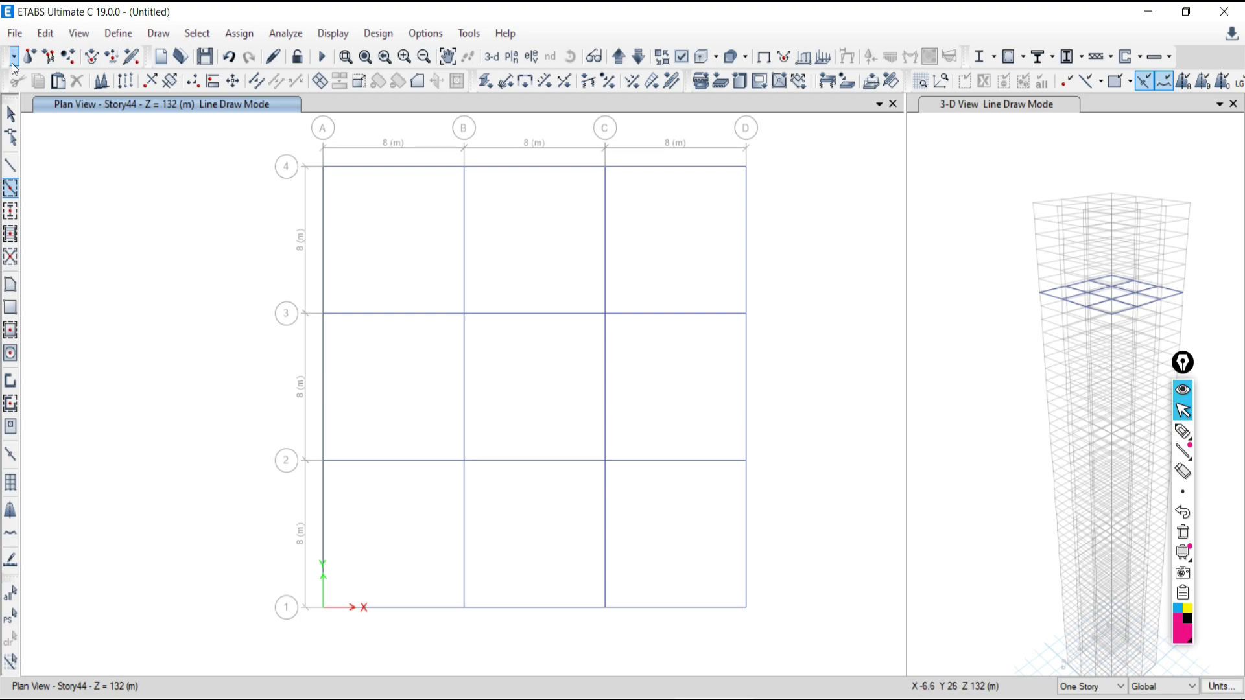
left_click(7, 121)
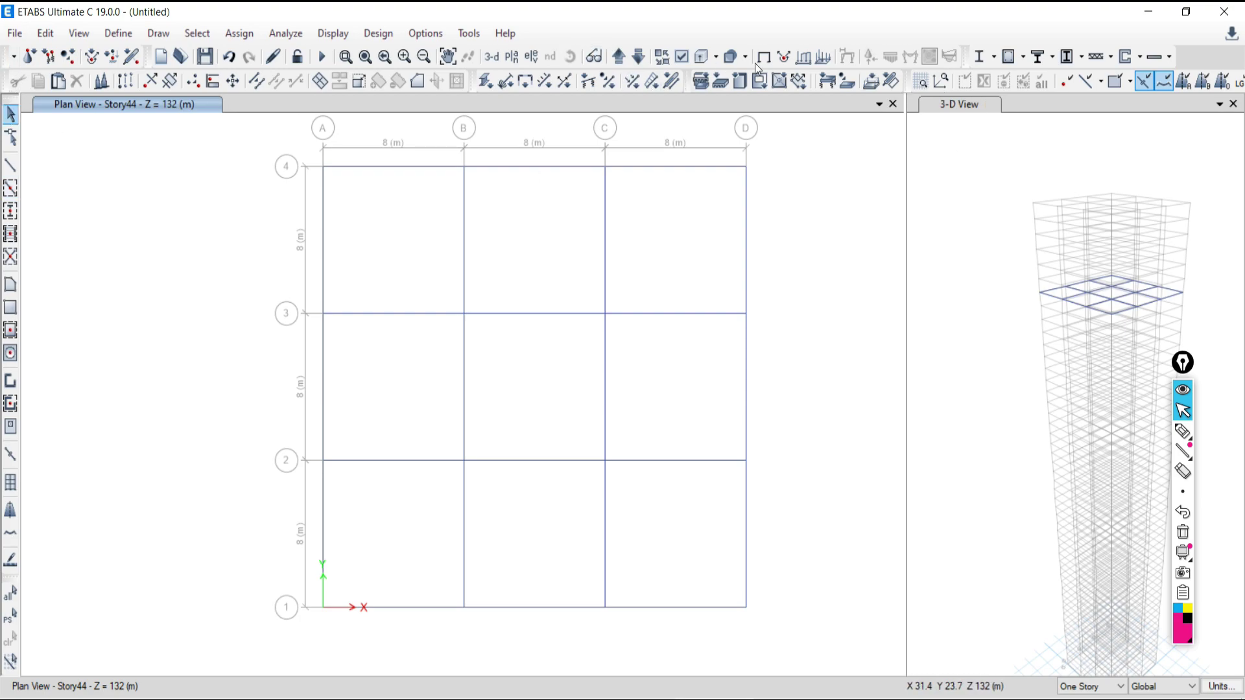
Step: Turn on the extruded view in the 3-D window and examine the beams on Story44
left_click(1027, 314)
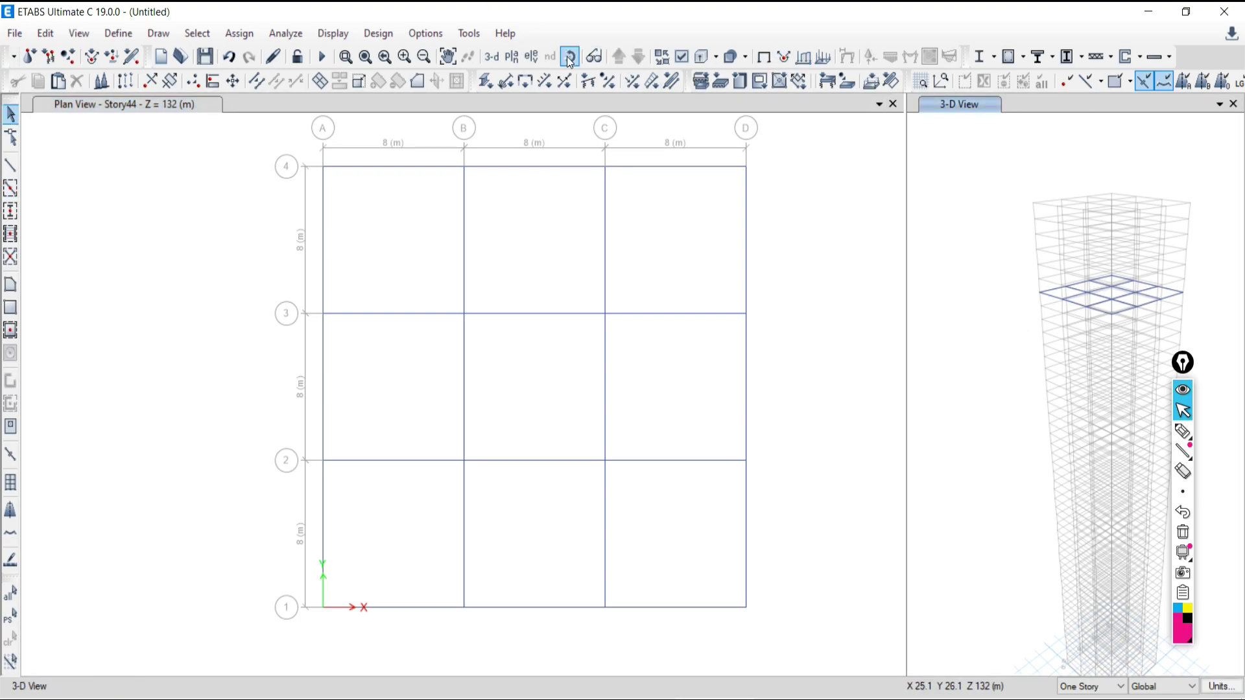
left_click(700, 81)
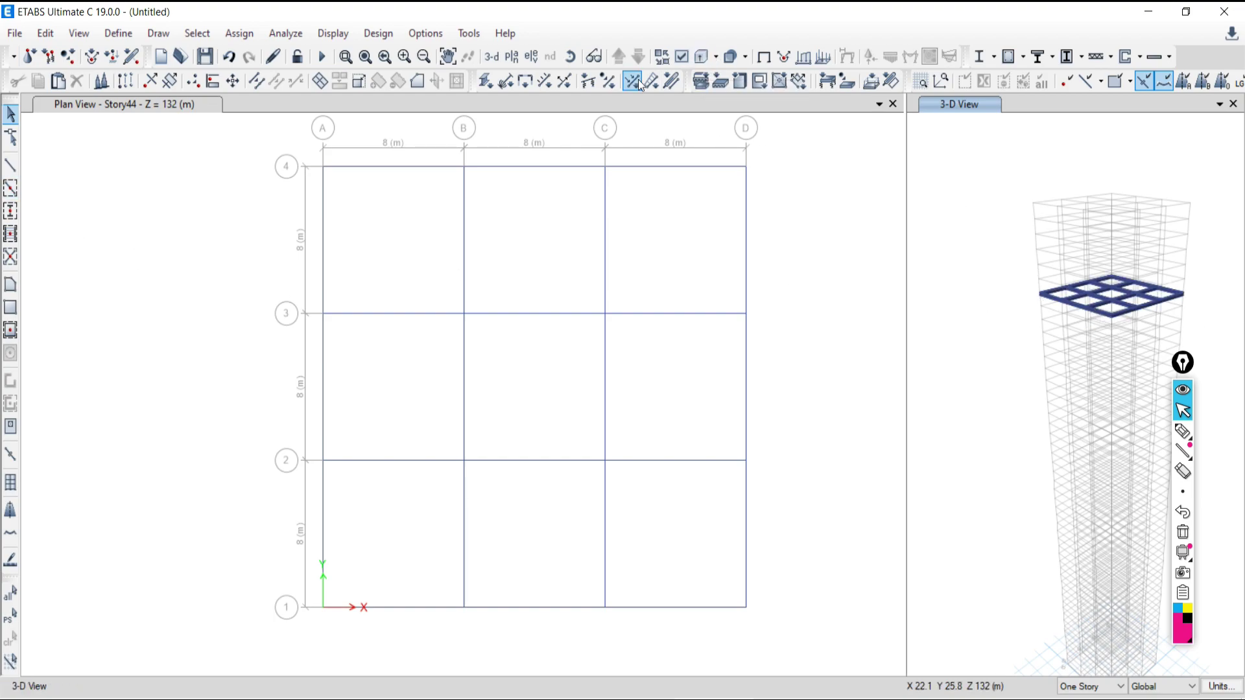
left_click(701, 57)
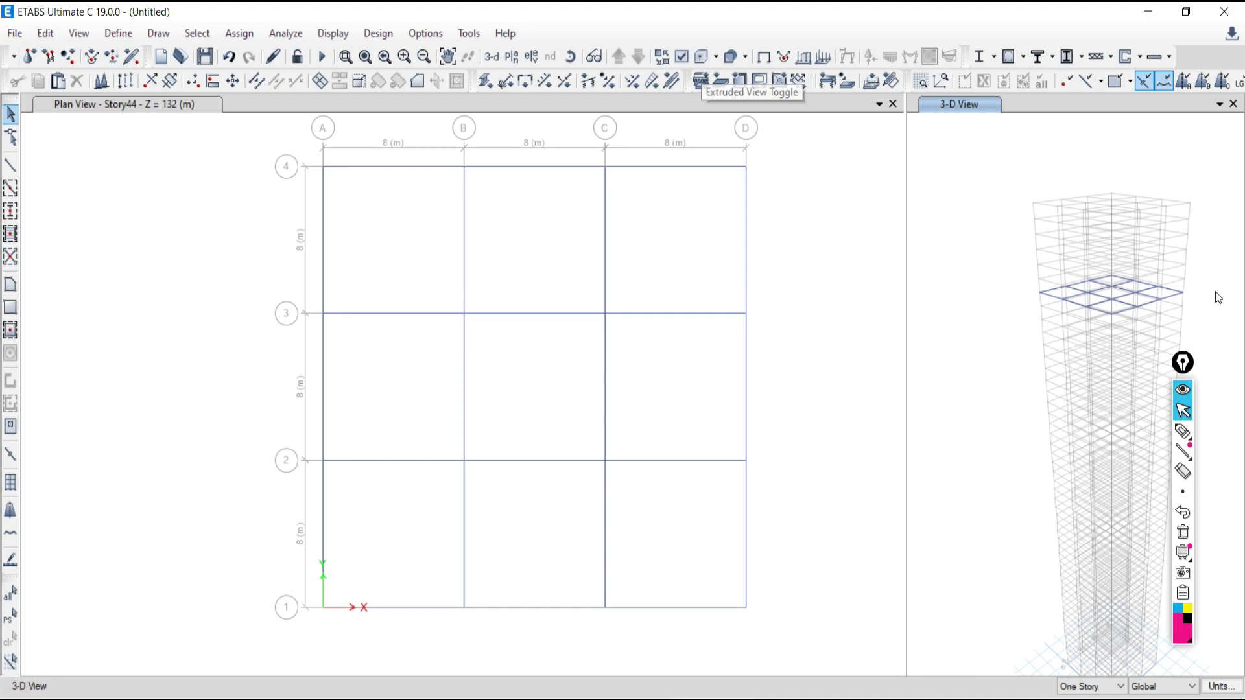
left_click(703, 59)
scroll(1109, 309, "up", 3)
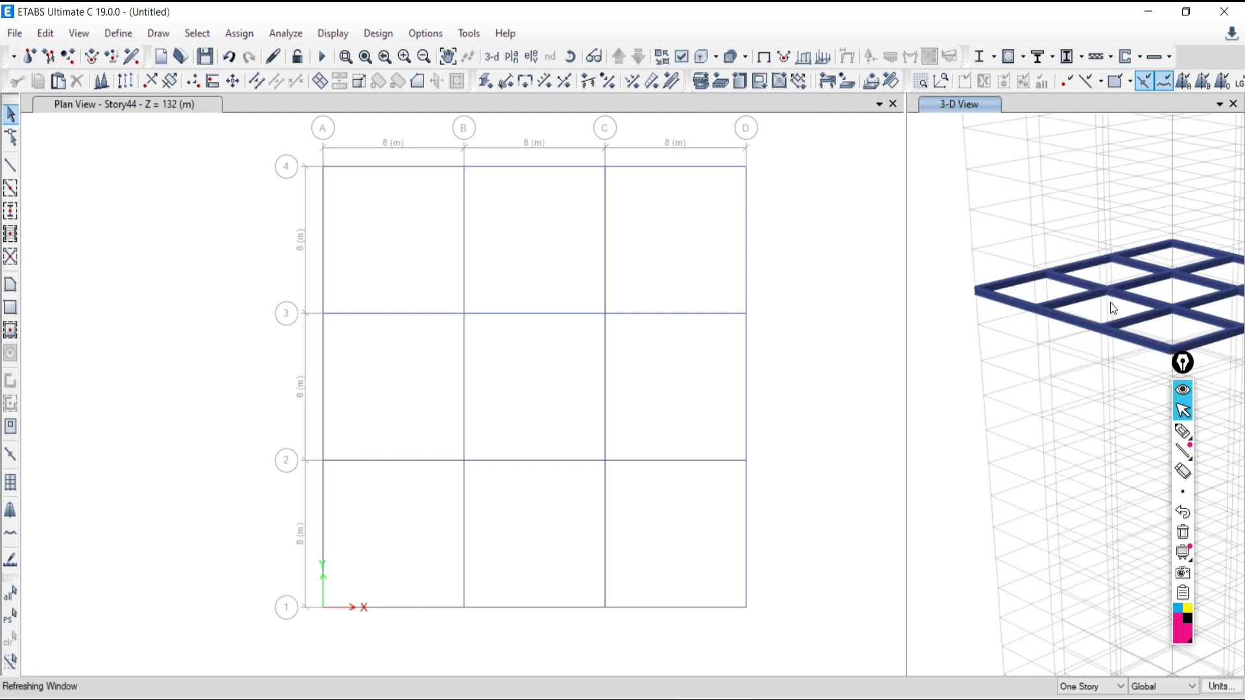
scroll(1089, 311, "down", 3)
scroll(1075, 245, "up", 3)
scroll(1100, 317, "down", 3)
scroll(1107, 308, "up", 3)
scroll(1105, 302, "down", 3)
scroll(1111, 306, "up", 3)
scroll(1126, 313, "down", 3)
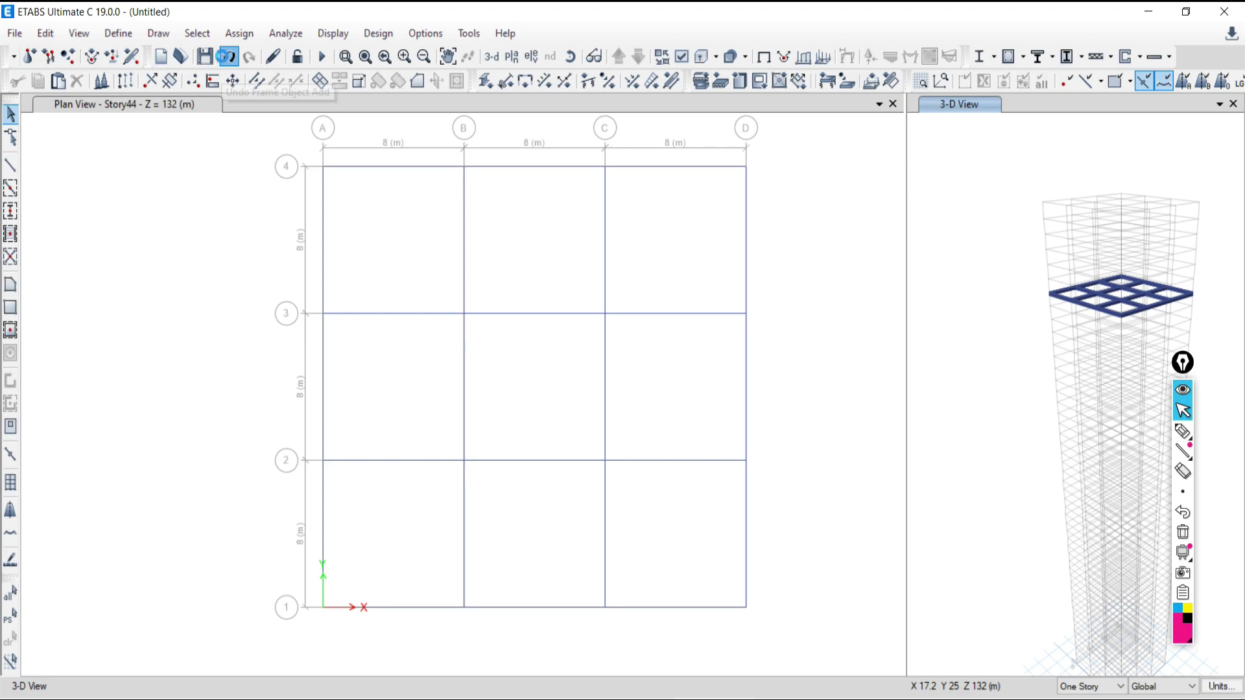
Step: Undo the Story44 beams and set the story scope to All Stories
left_click(228, 57)
left_click(1083, 687)
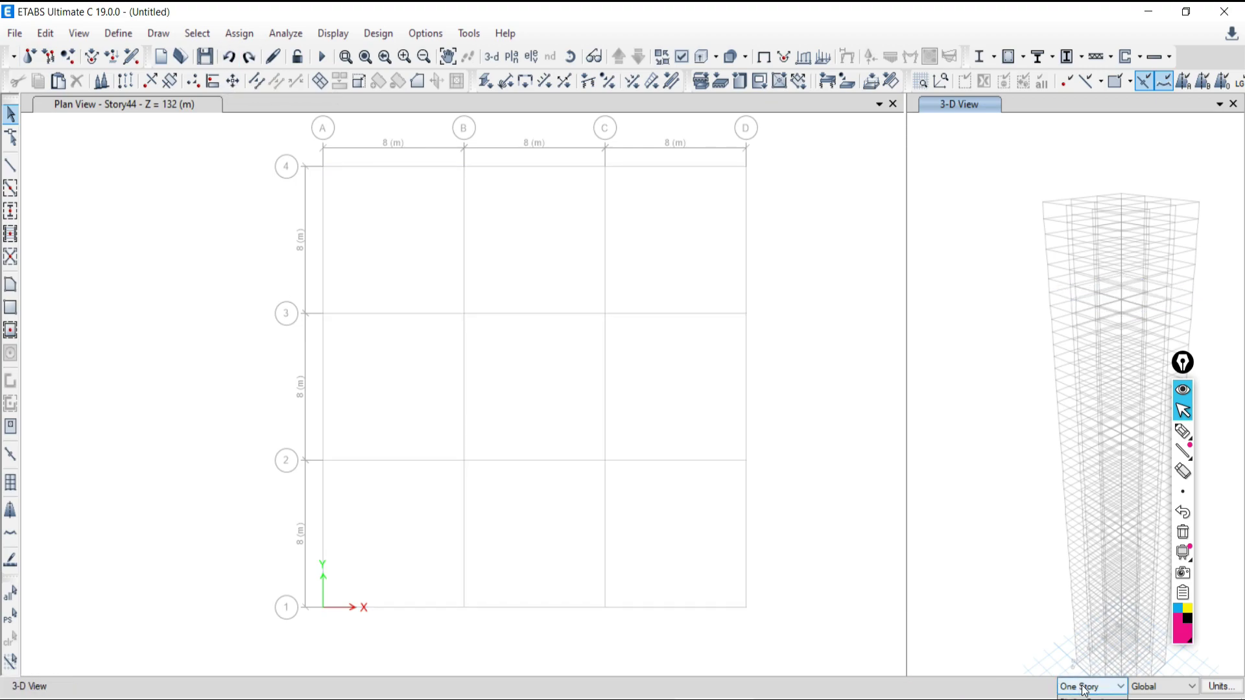
left_click(1089, 665)
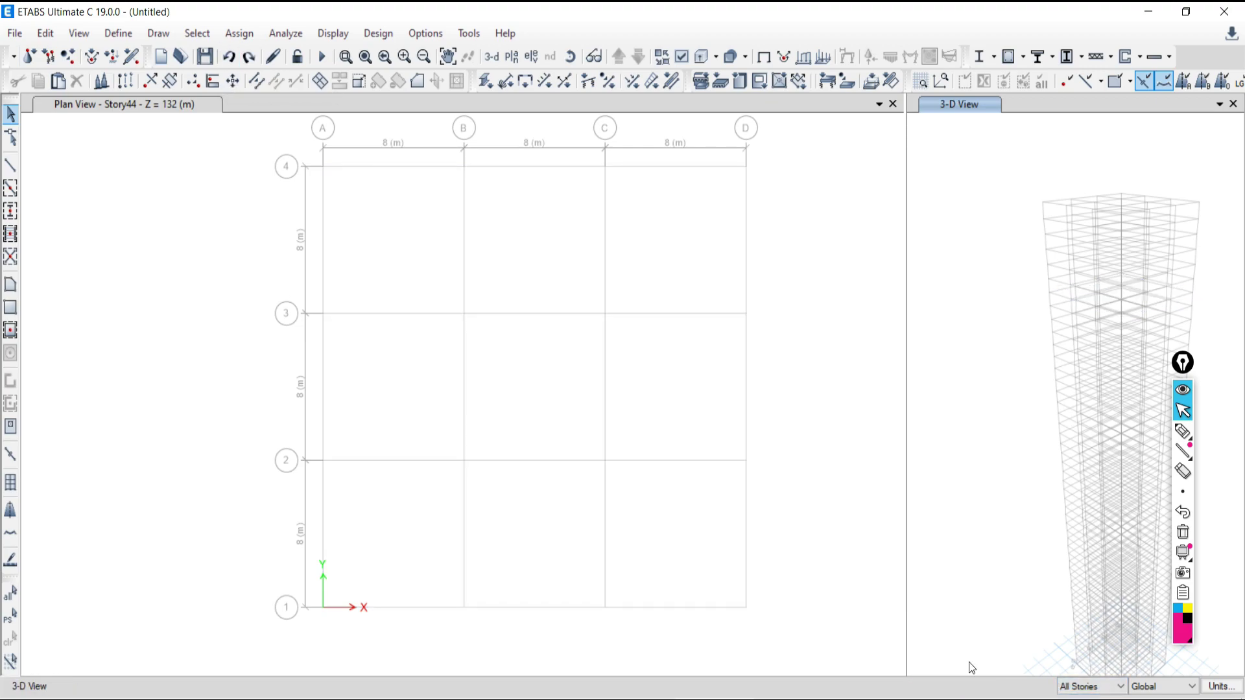
Step: Quick-draw beams along all grid lines on every story from the Story44 plan, and undo them
left_click(11, 189)
left_click(828, 188)
mouse_move(243, 137)
left_mouse_down()
mouse_move(425, 273)
mouse_move(777, 630)
left_mouse_up()
mouse_move(1074, 521)
middle_mouse_down()
mouse_move(1037, 434)
mouse_move(1000, 473)
mouse_move(993, 507)
middle_mouse_up()
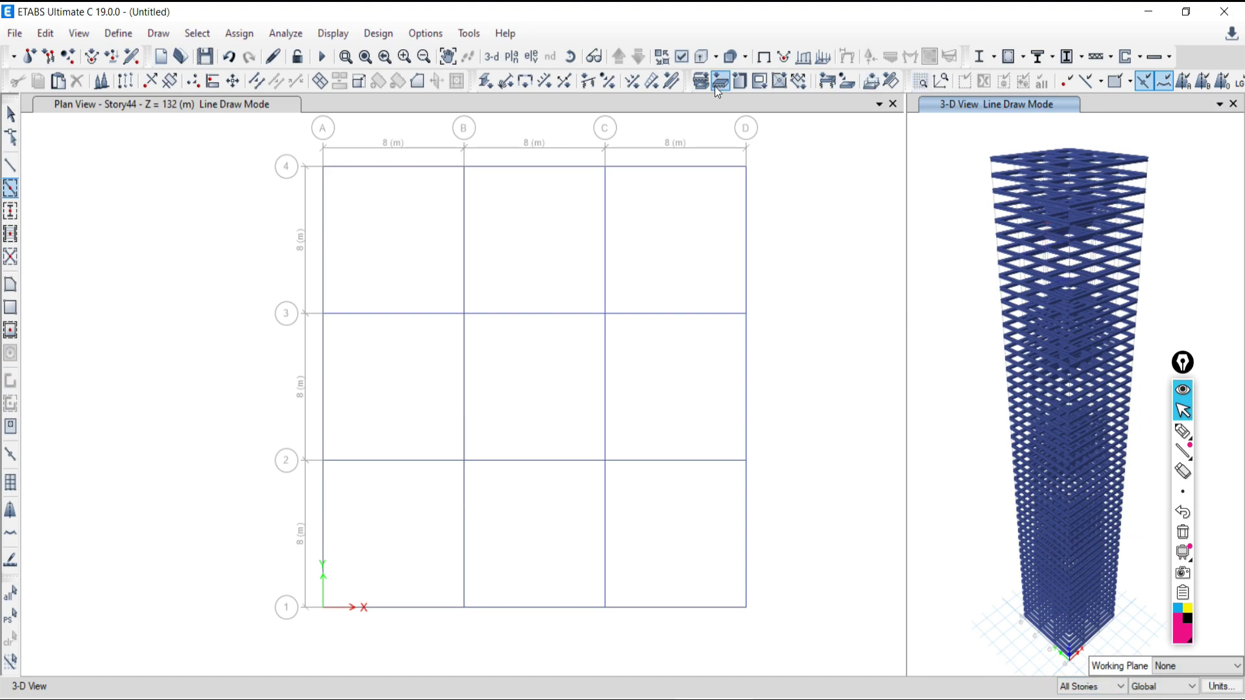
left_click(230, 57)
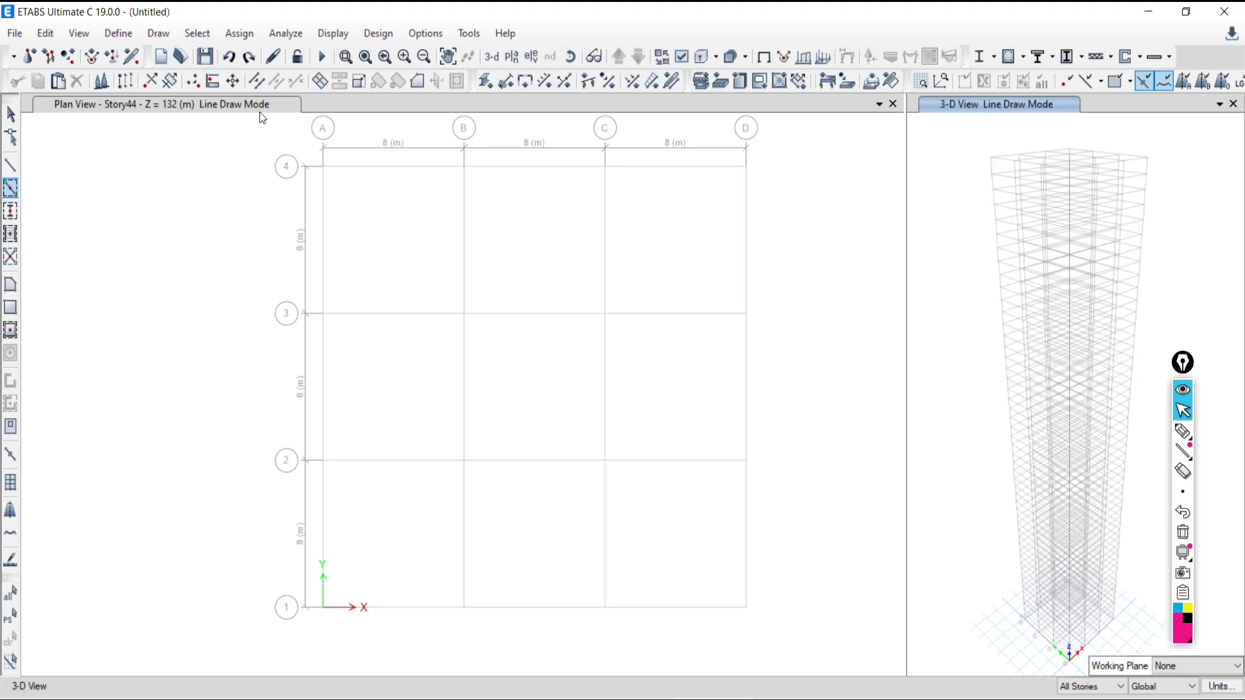
Step: Quick-draw CM columns at all grid intersections on every story from the Story44 plan, and undo them
left_click(10, 214)
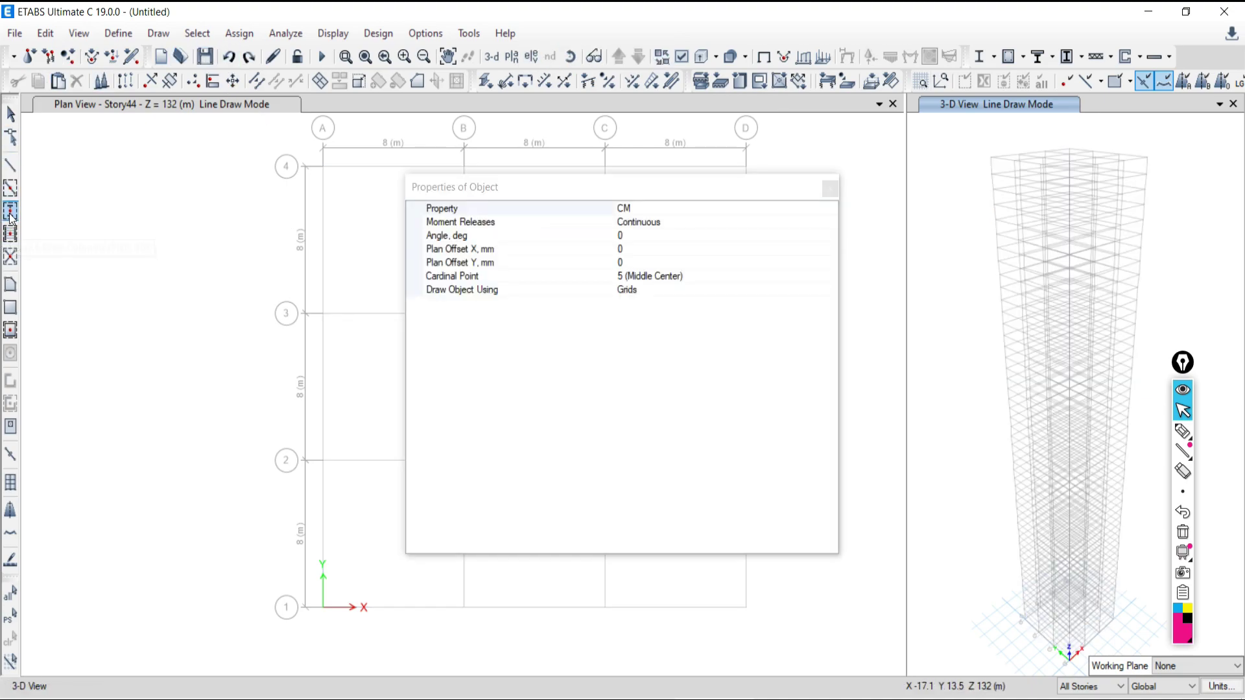
left_click(830, 188)
left_click(237, 142)
left_click_drag(237, 142, 825, 661)
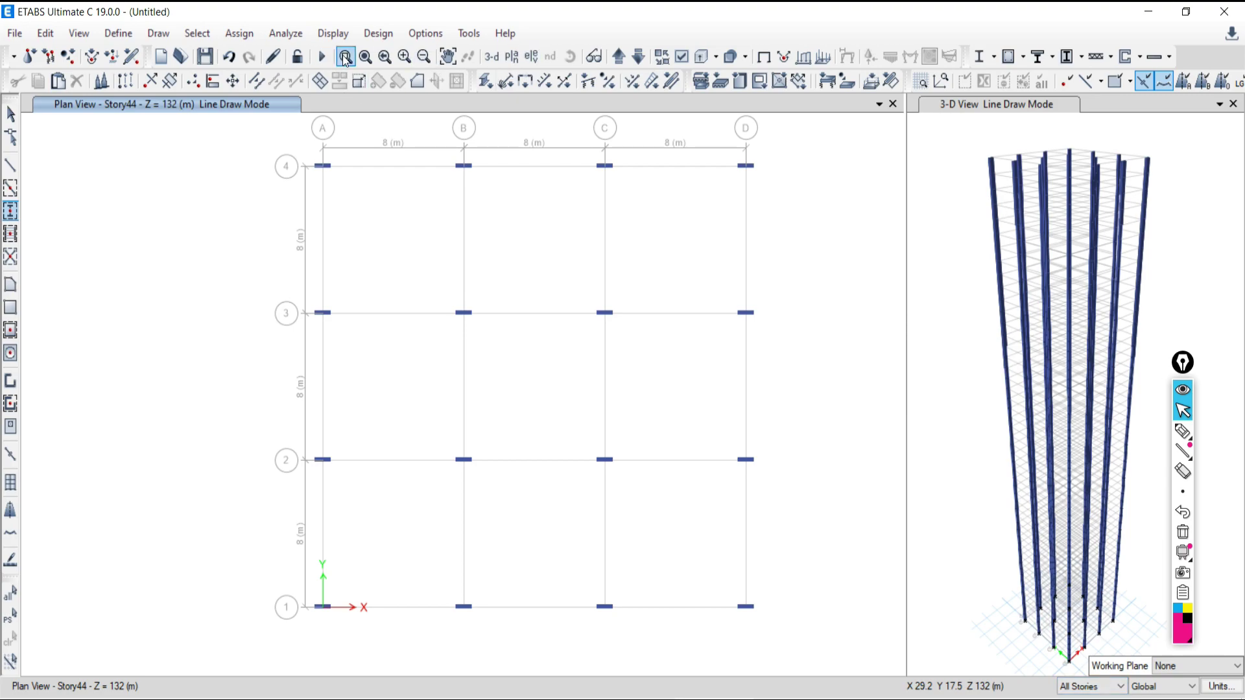
left_click(229, 57)
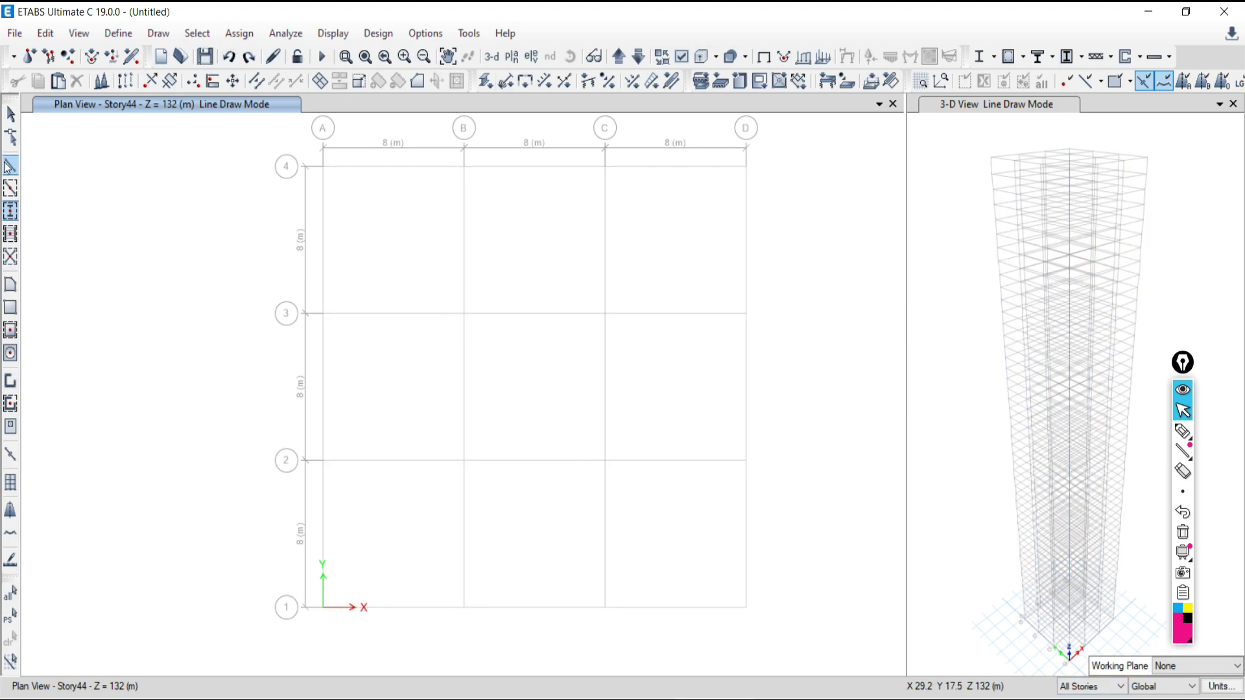
Step: Set the story scope to One Story, quick-draw CM columns at all grid intersections on Story44, and examine them in the 3-D window
left_click(1082, 699)
mouse_move(242, 138)
left_mouse_down()
mouse_move(647, 425)
mouse_move(857, 668)
left_mouse_up()
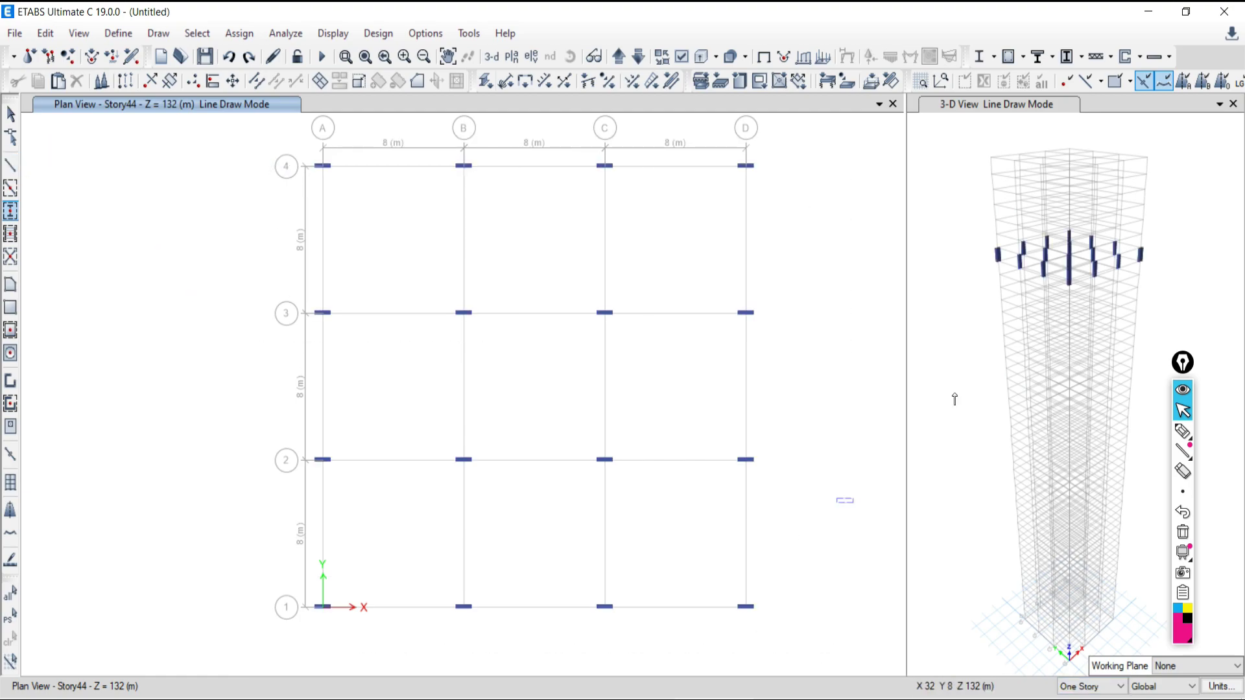
scroll(1054, 237, "up", 5)
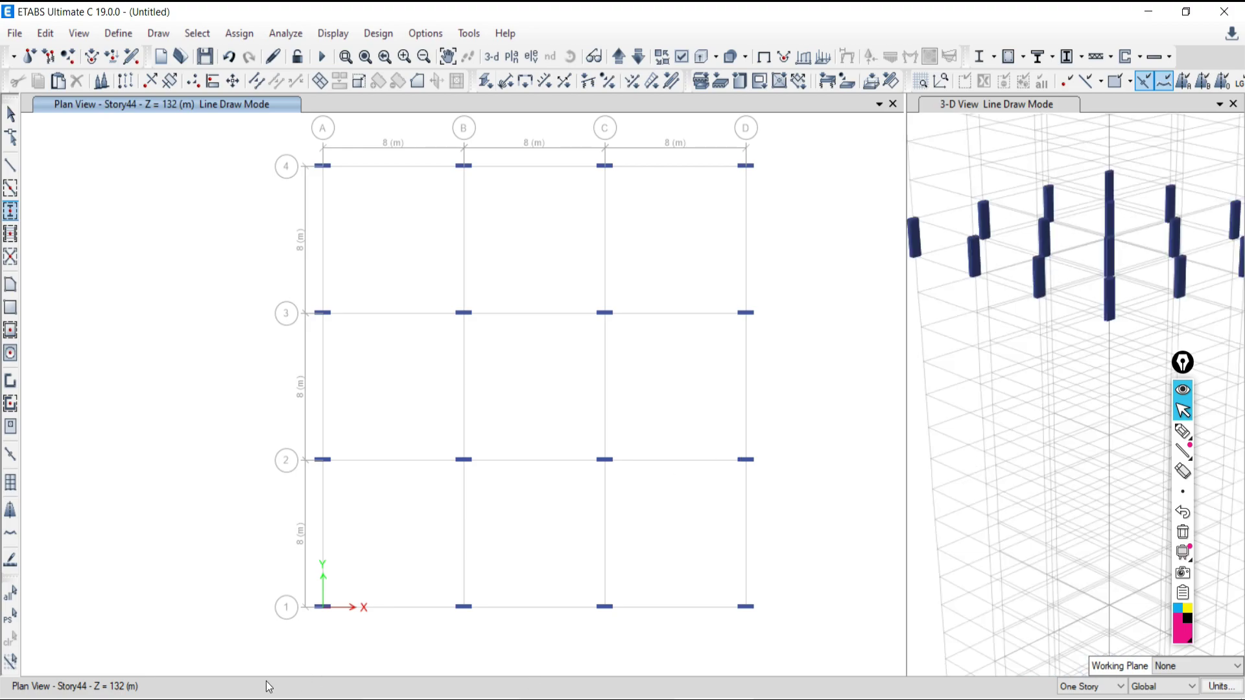
left_click(175, 697)
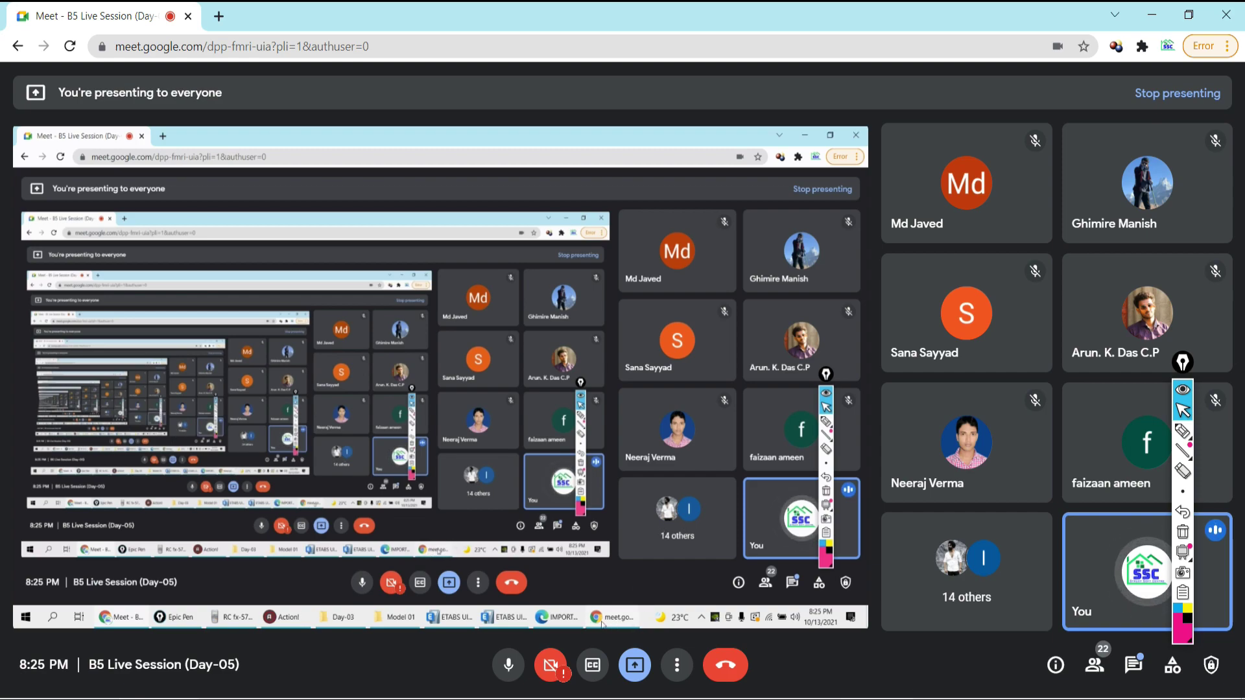
left_click(765, 674)
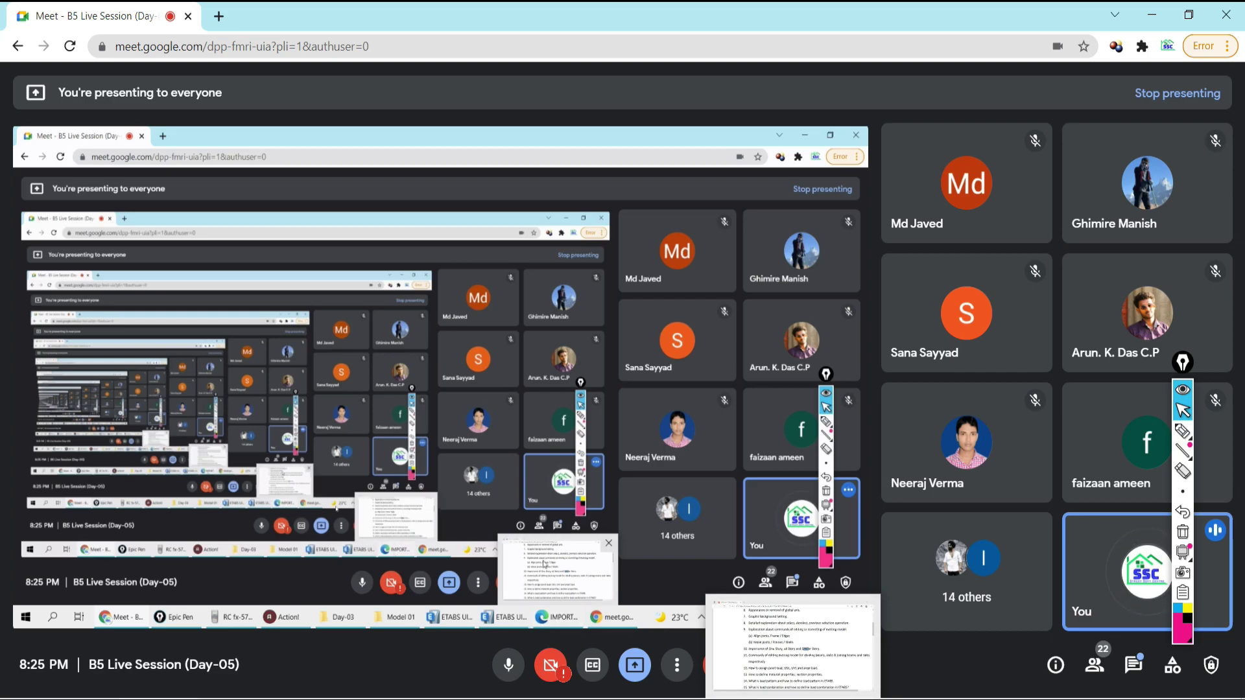
left_click(648, 642)
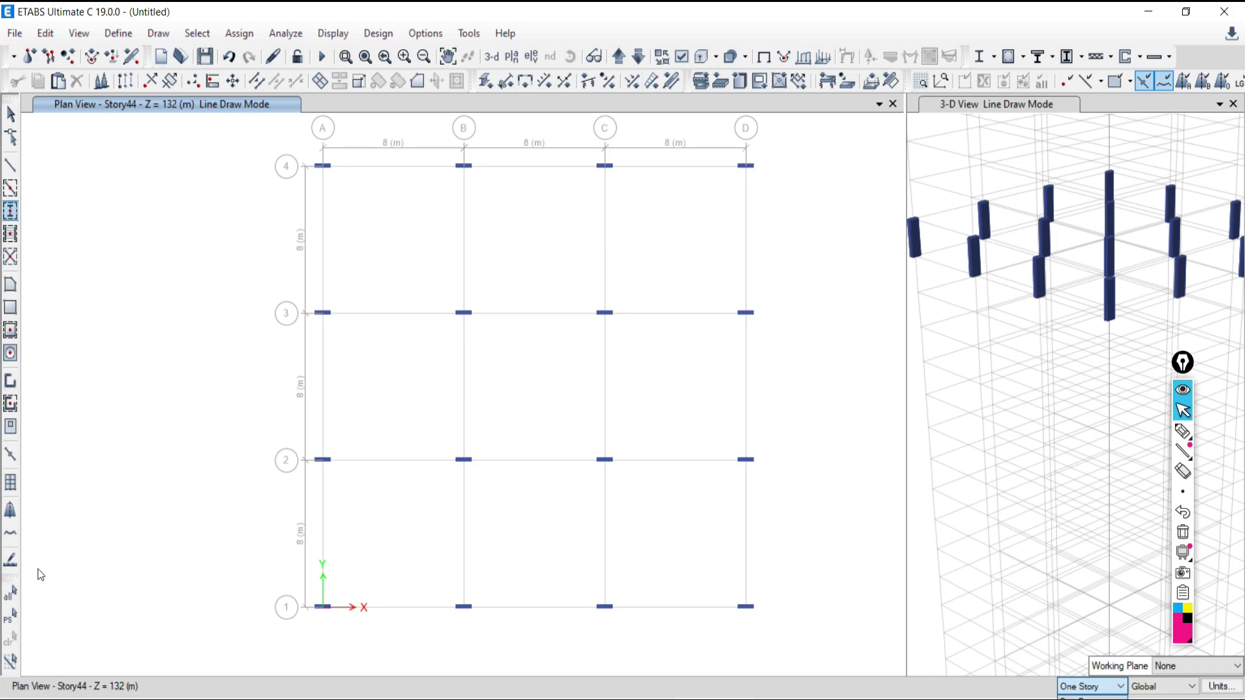
Step: Undo the Story44 columns and quick-draw CM columns at all grid intersections with the story scope set to All Stories
left_click(10, 114)
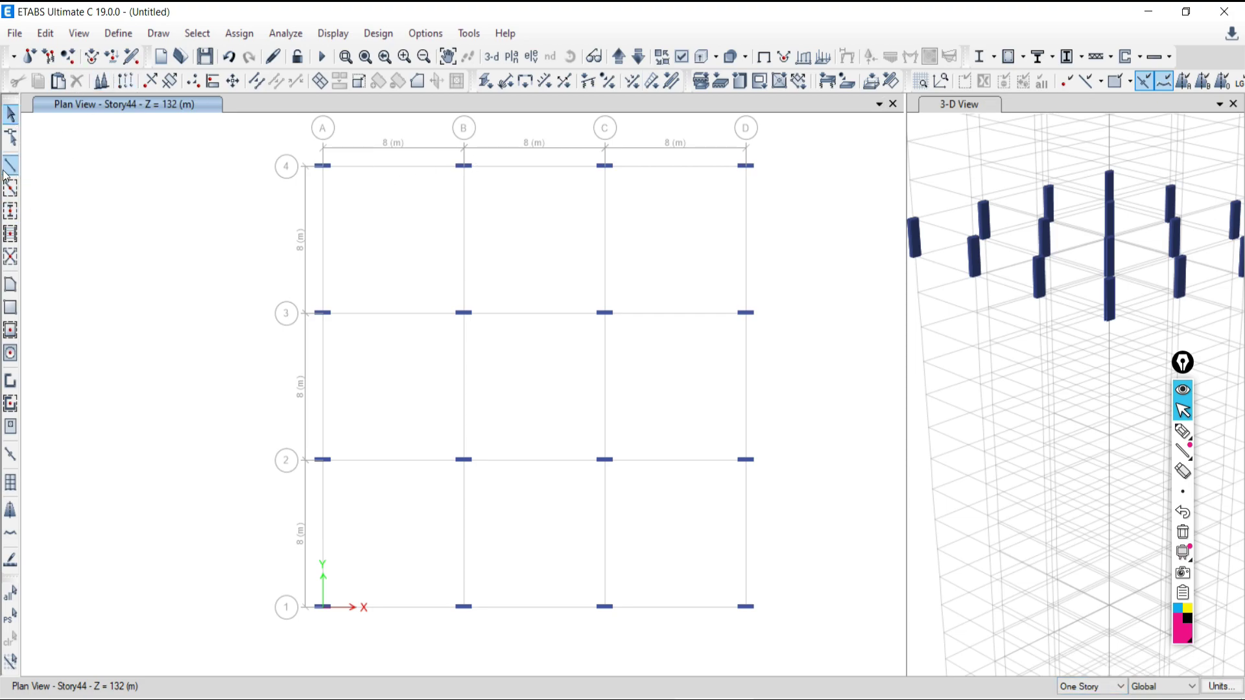
left_click(228, 57)
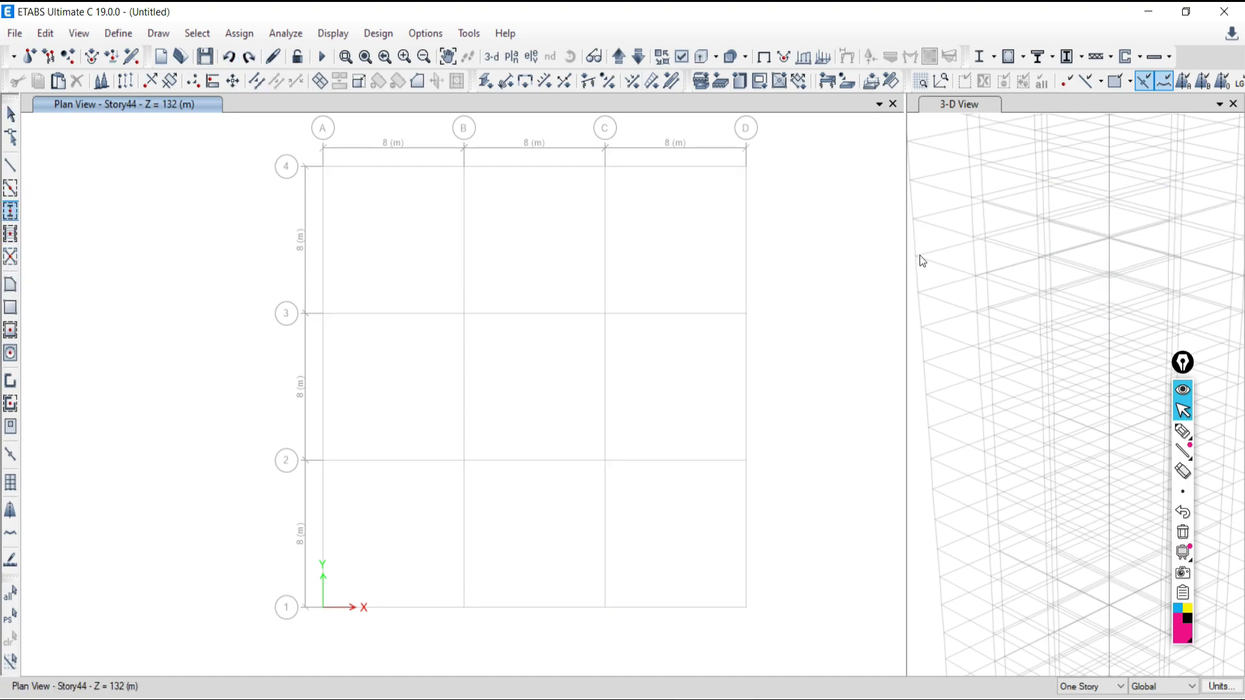
left_click(829, 189)
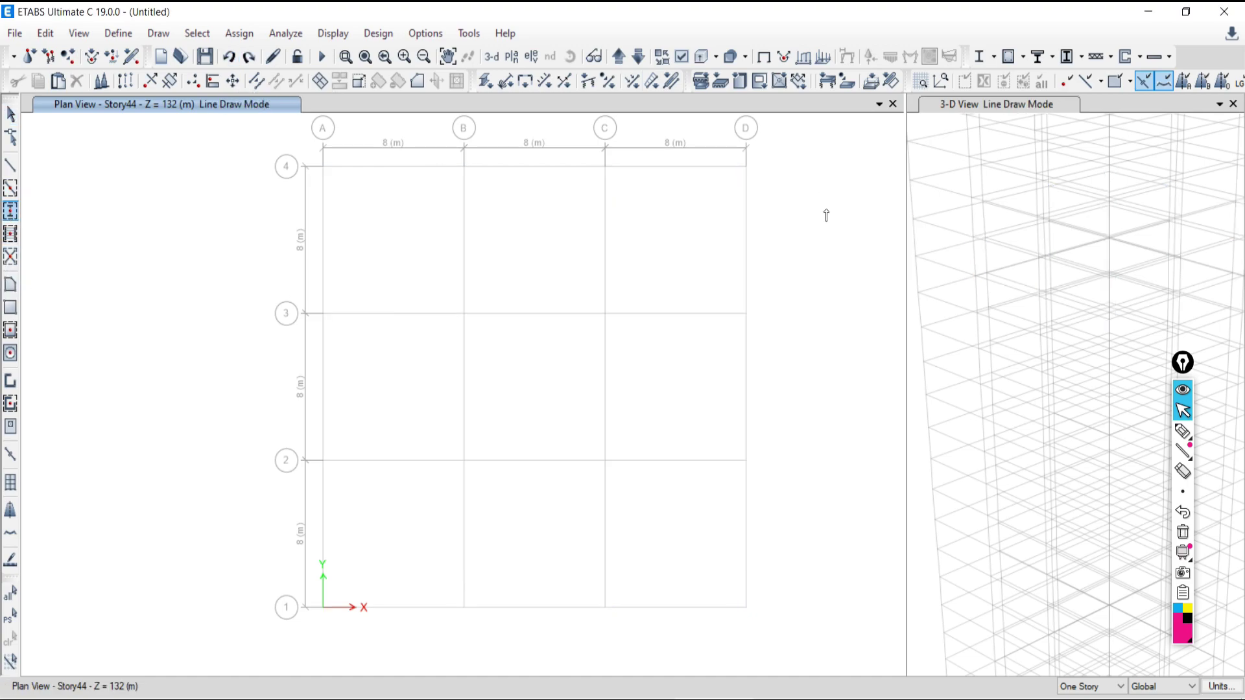
left_click_drag(269, 140, 211, 310)
left_click(1096, 685)
key("Down")
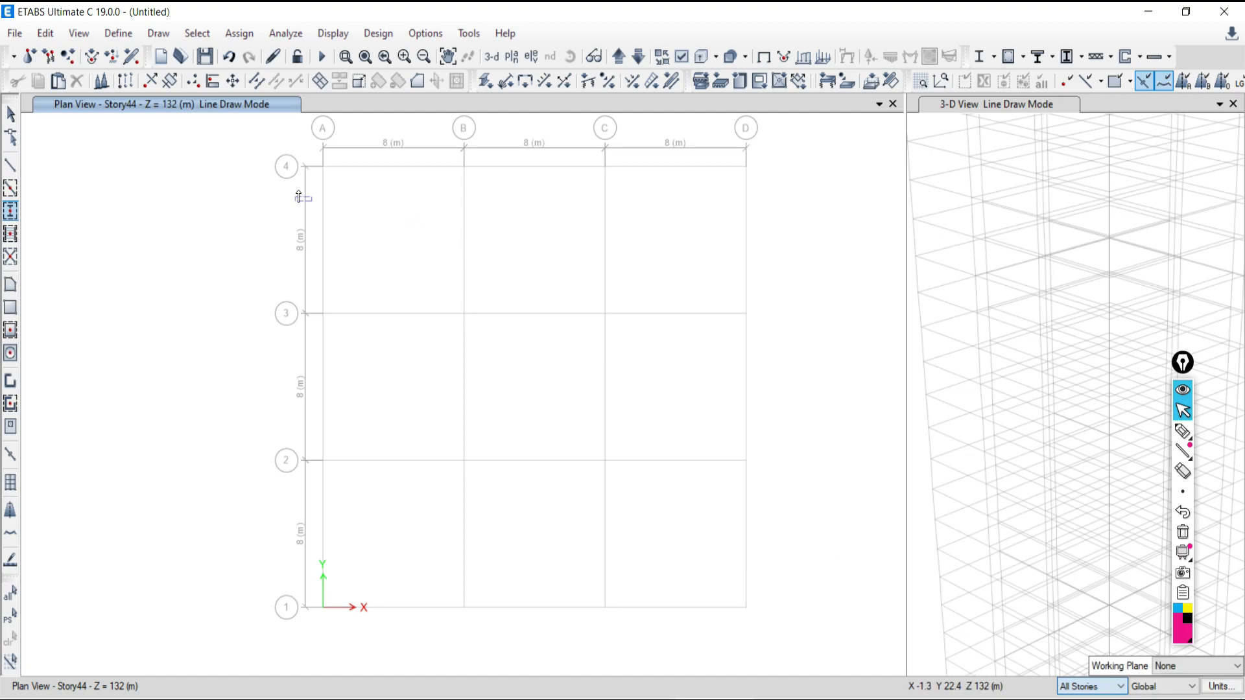
left_click_drag(238, 133, 848, 641)
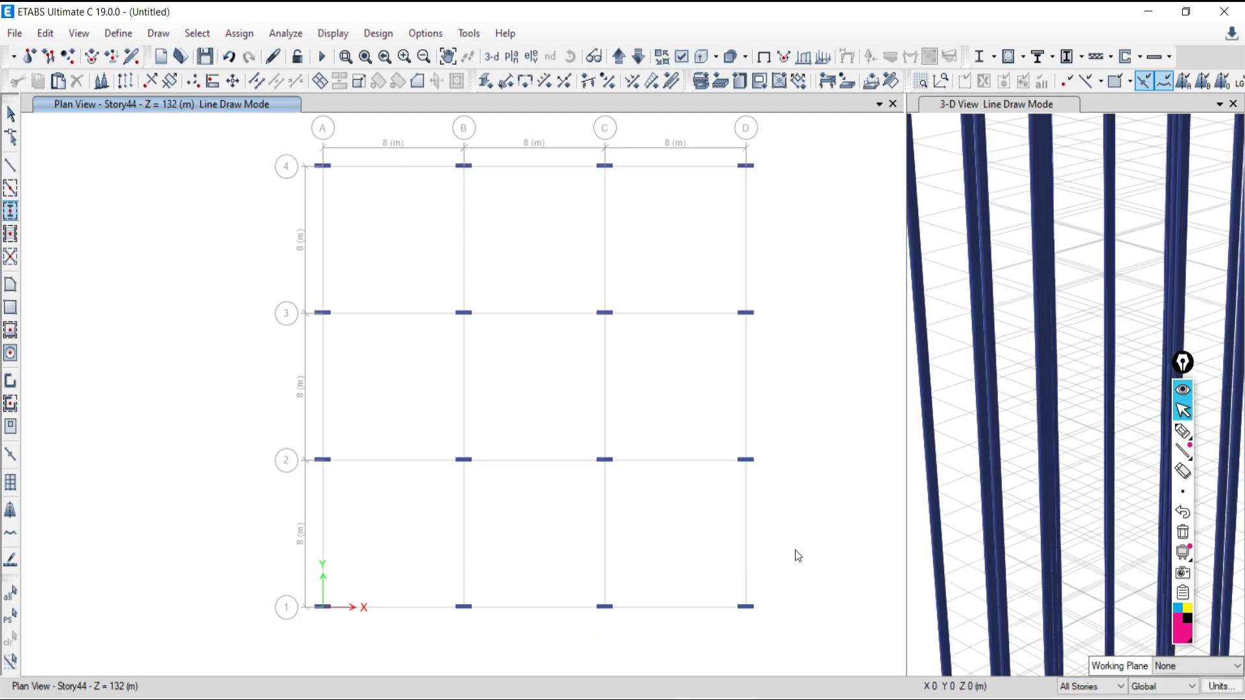
left_click(11, 167)
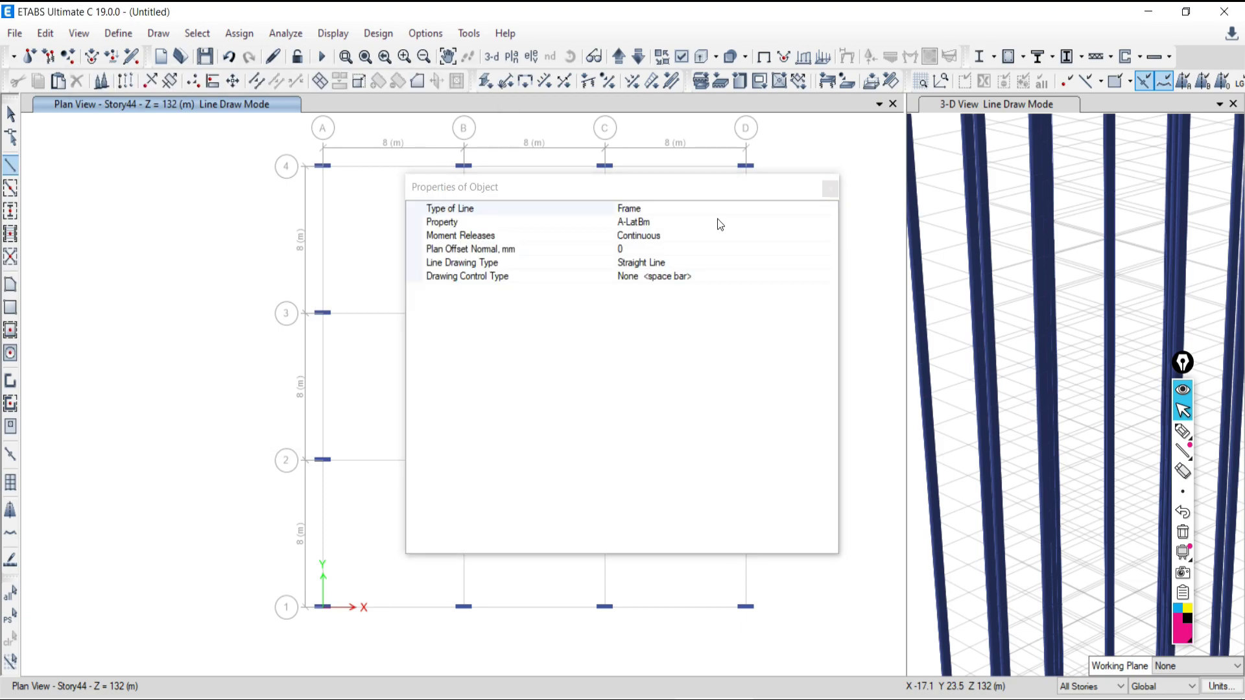
left_click(718, 221)
left_click(830, 223)
left_click(649, 303)
key("alt+Tab")
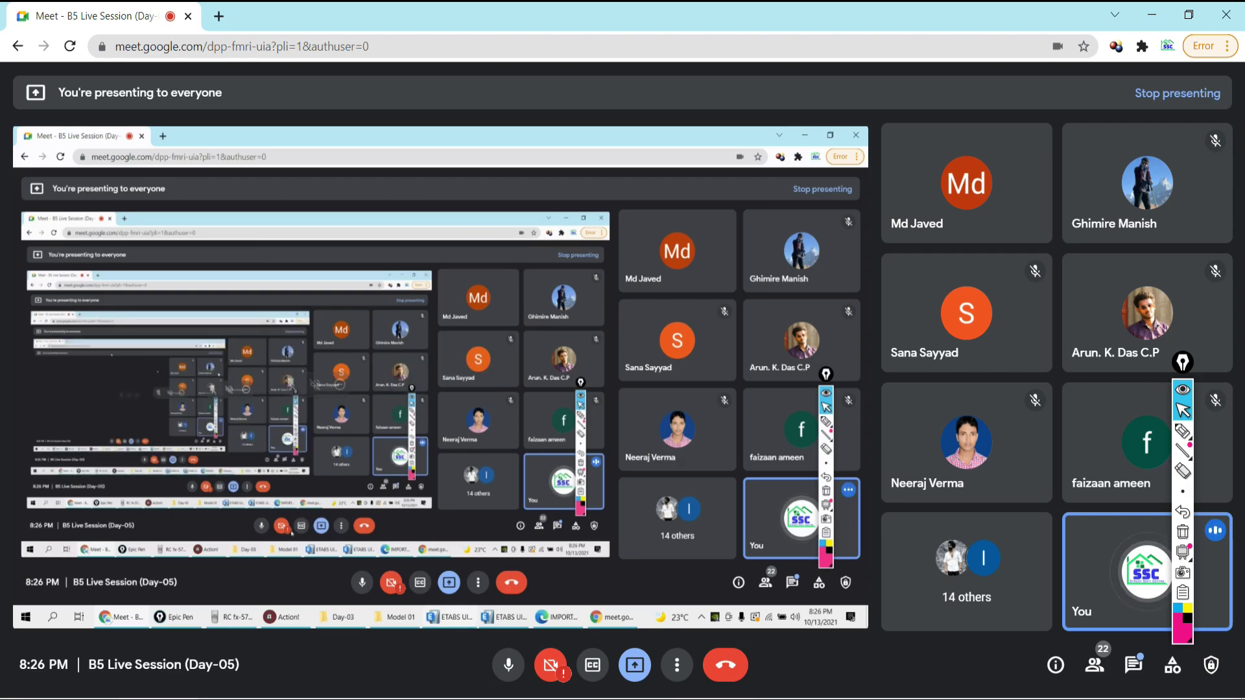
key("alt+Tab")
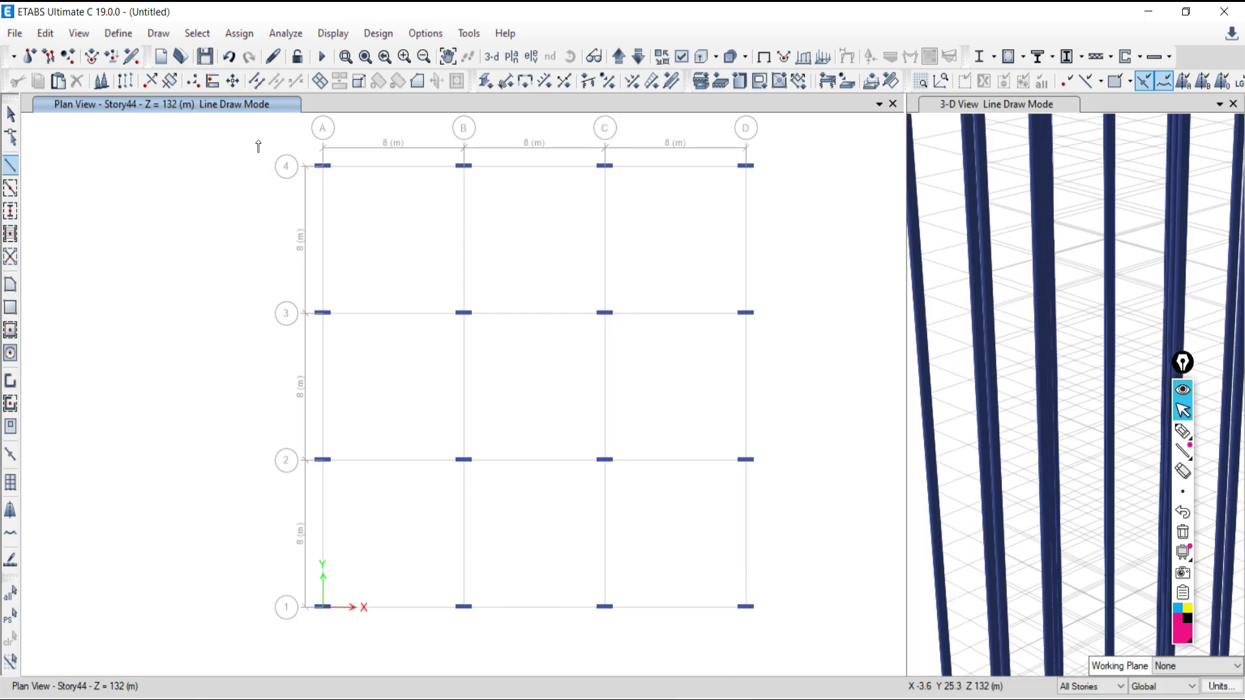
left_click(273, 148)
key("Escape")
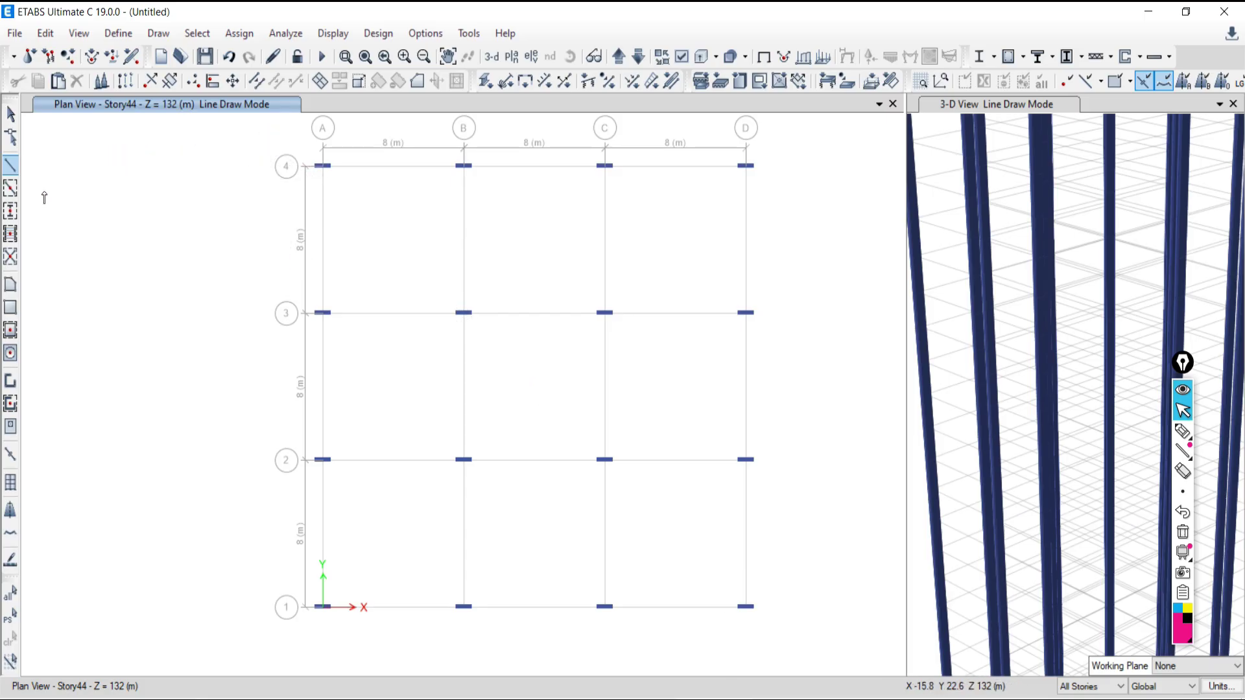
Step: Quick-draw BM230X500 beams along all grid lines on every story from the Story44 plan
left_click(9, 189)
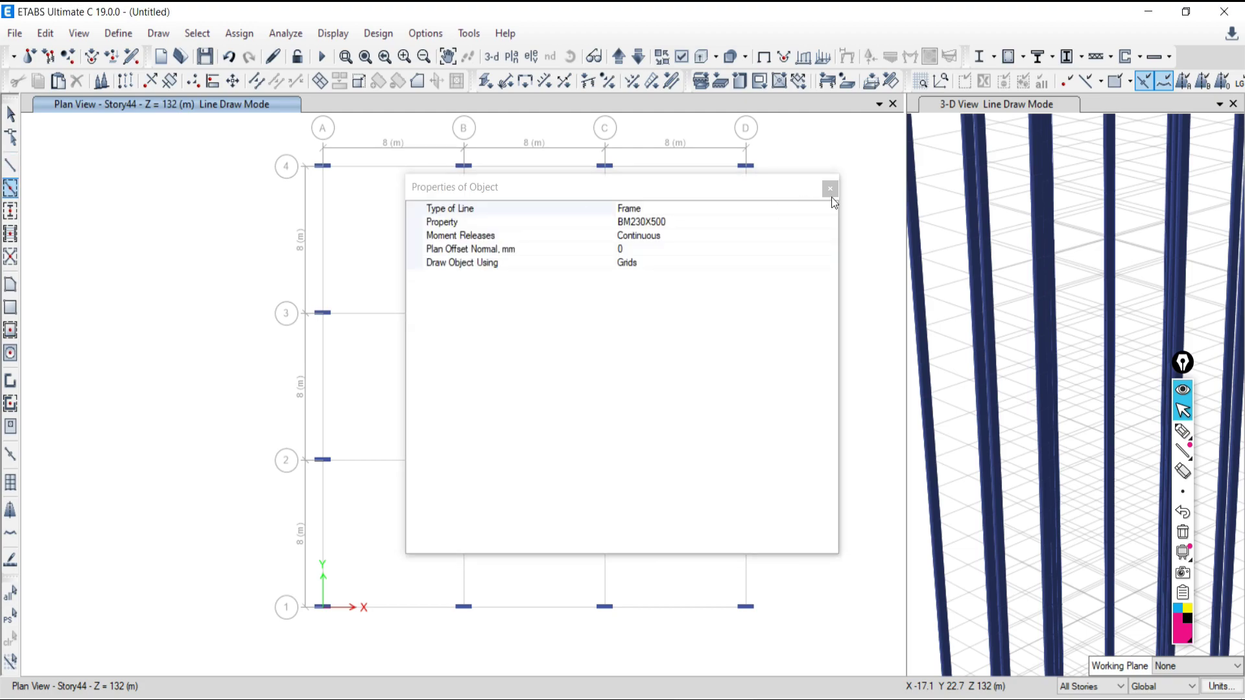
left_click(830, 190)
left_click_drag(221, 128, 821, 639)
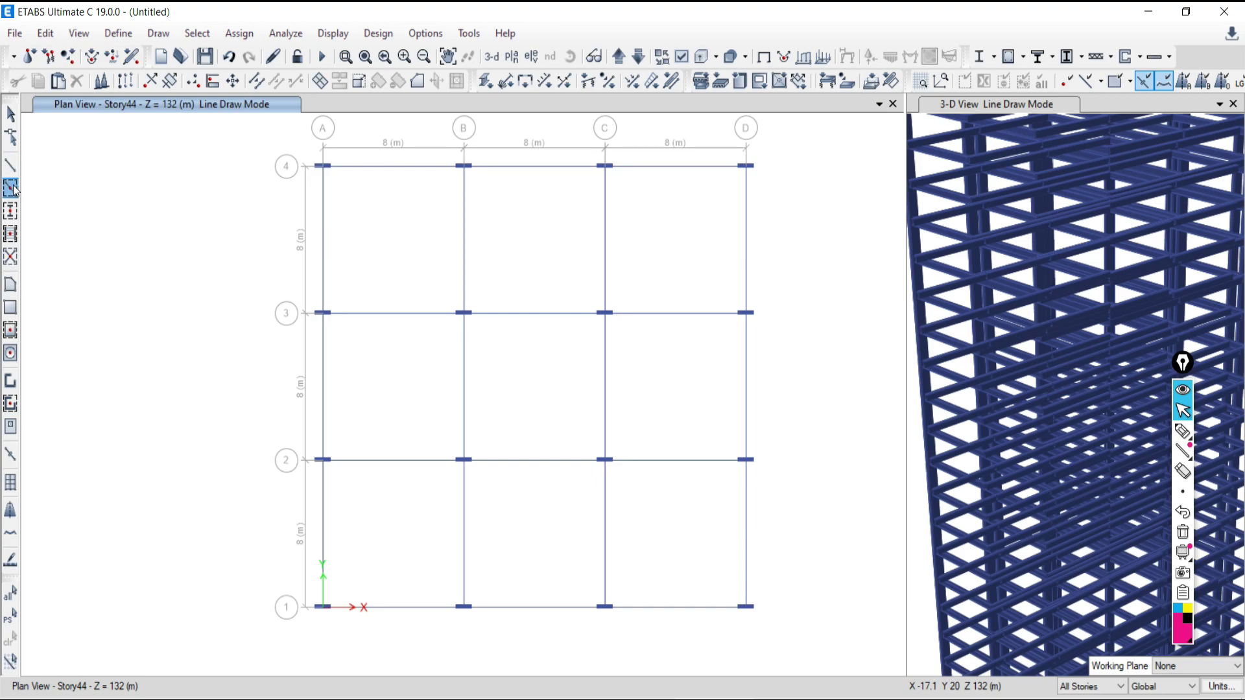
Step: Quick-draw floor slabs in all bays on every story and turn off the extruded view in the 3-D window
left_click(10, 330)
left_click(829, 189)
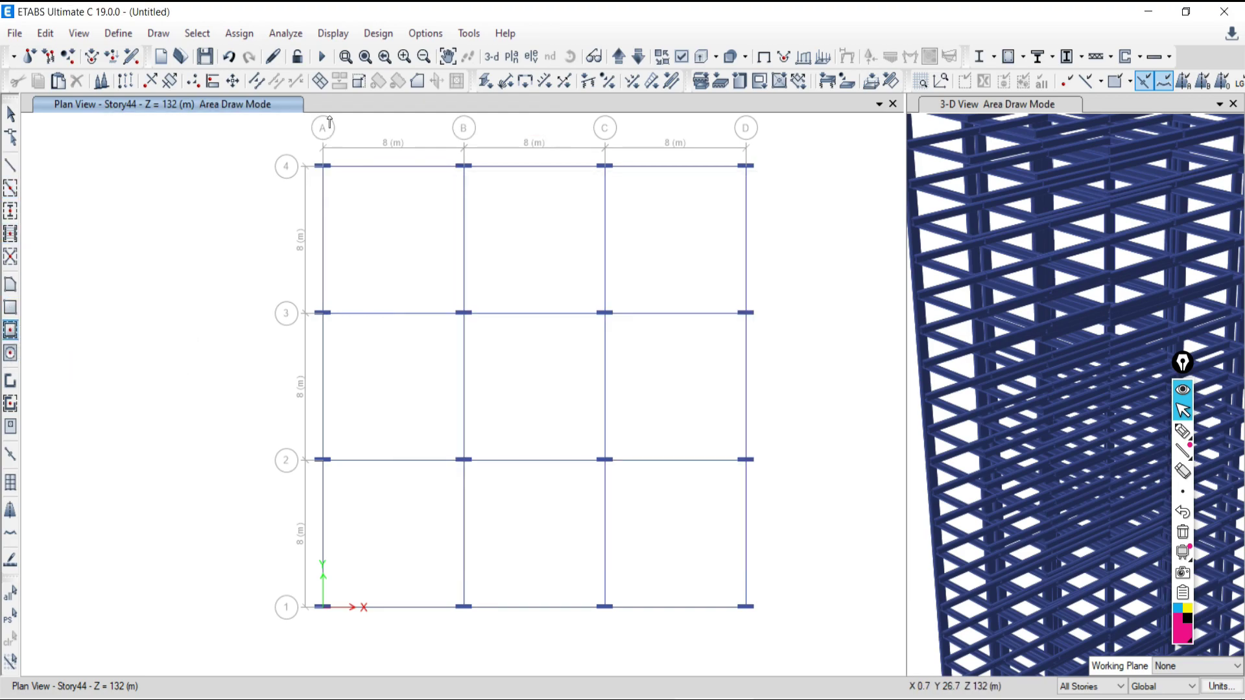
left_click_drag(254, 127, 803, 639)
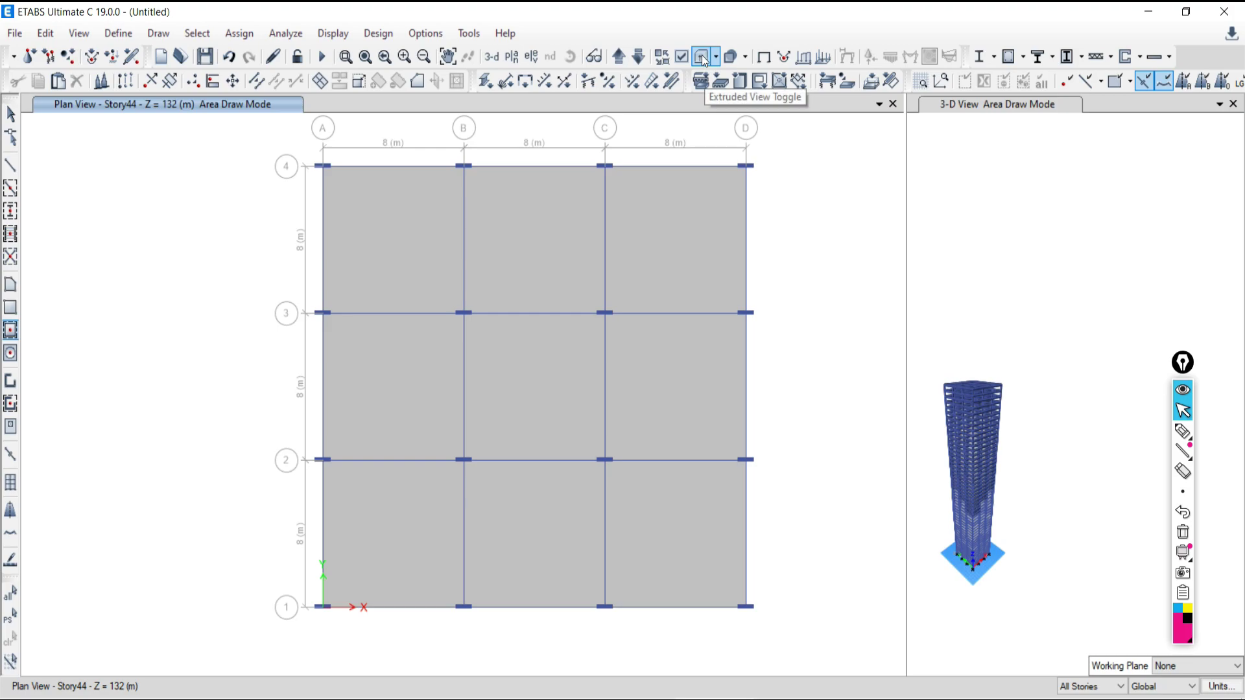
key("Escape")
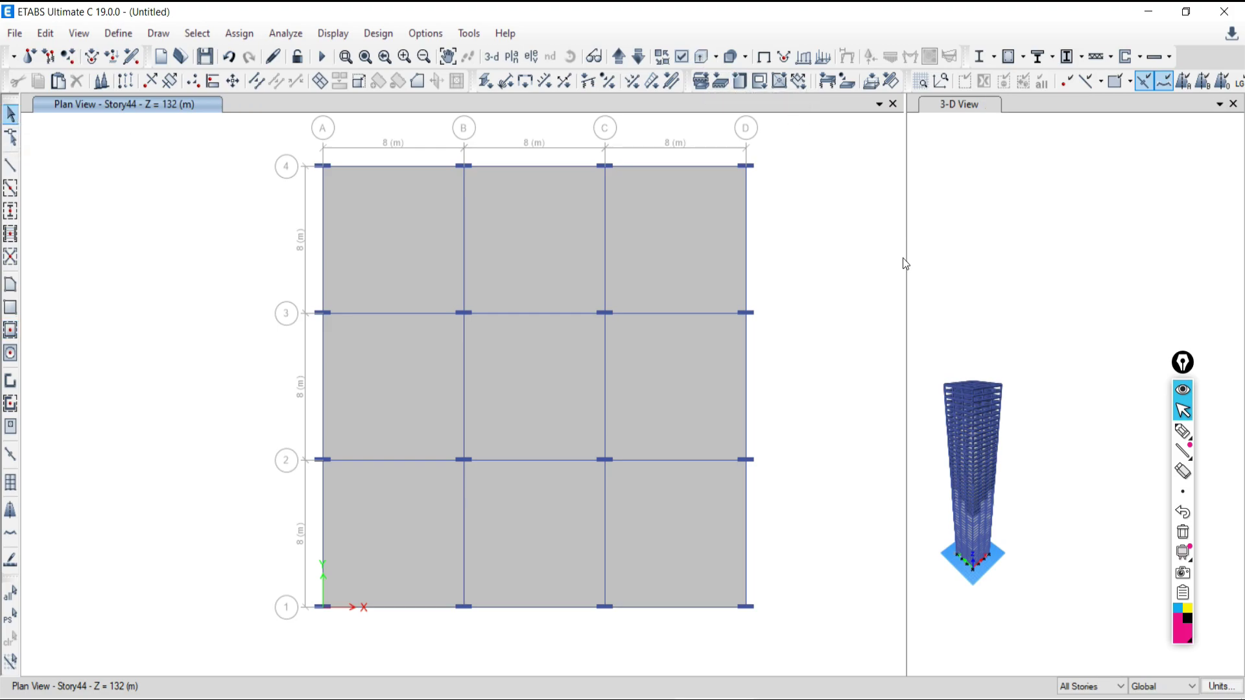
left_click(682, 58)
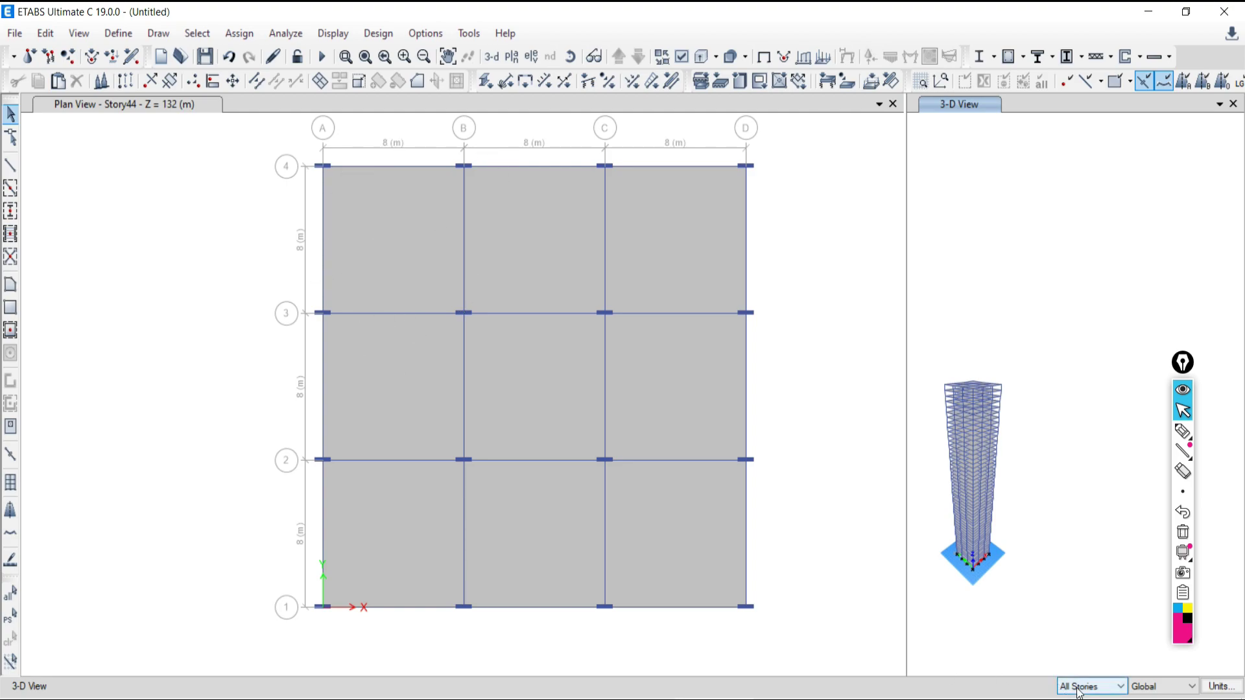
Step: Select the slab panels of all nine bays across all stories from the Story44 plan, and clear the selection
left_click(671, 411)
left_click(646, 263)
left_click(650, 389)
left_click(652, 490)
left_click(560, 489)
left_click(547, 393)
left_click(473, 275)
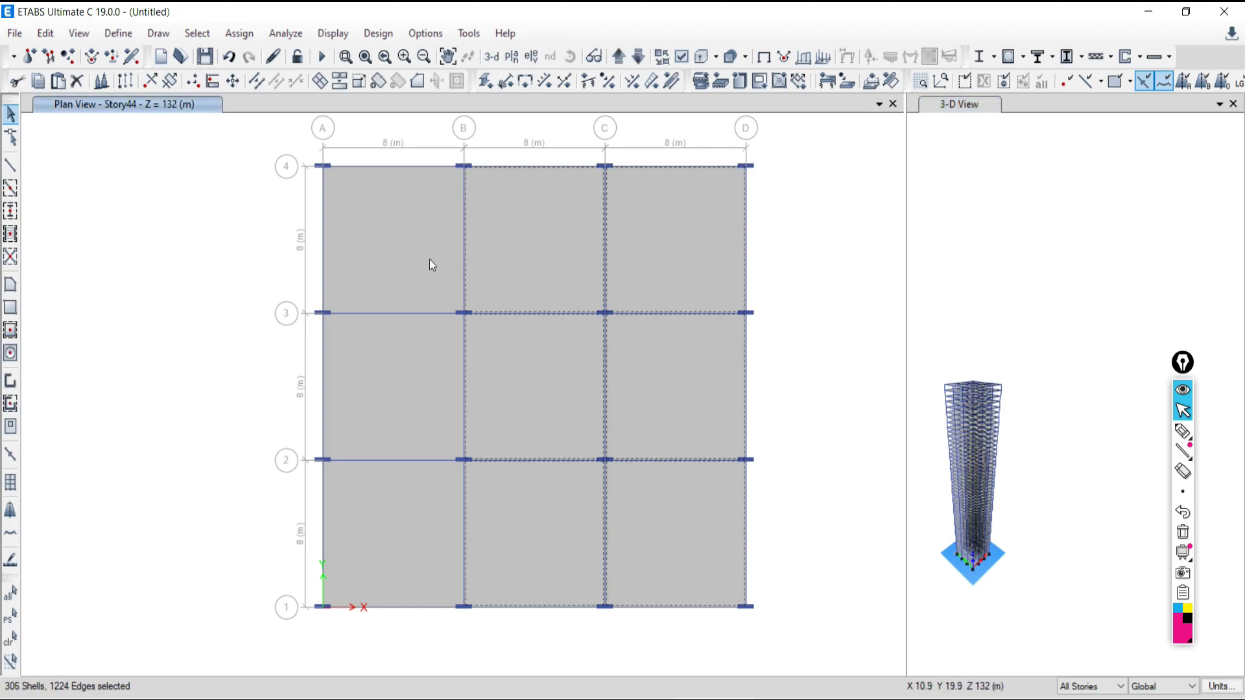
left_click(399, 300)
left_click(385, 396)
left_click(389, 548)
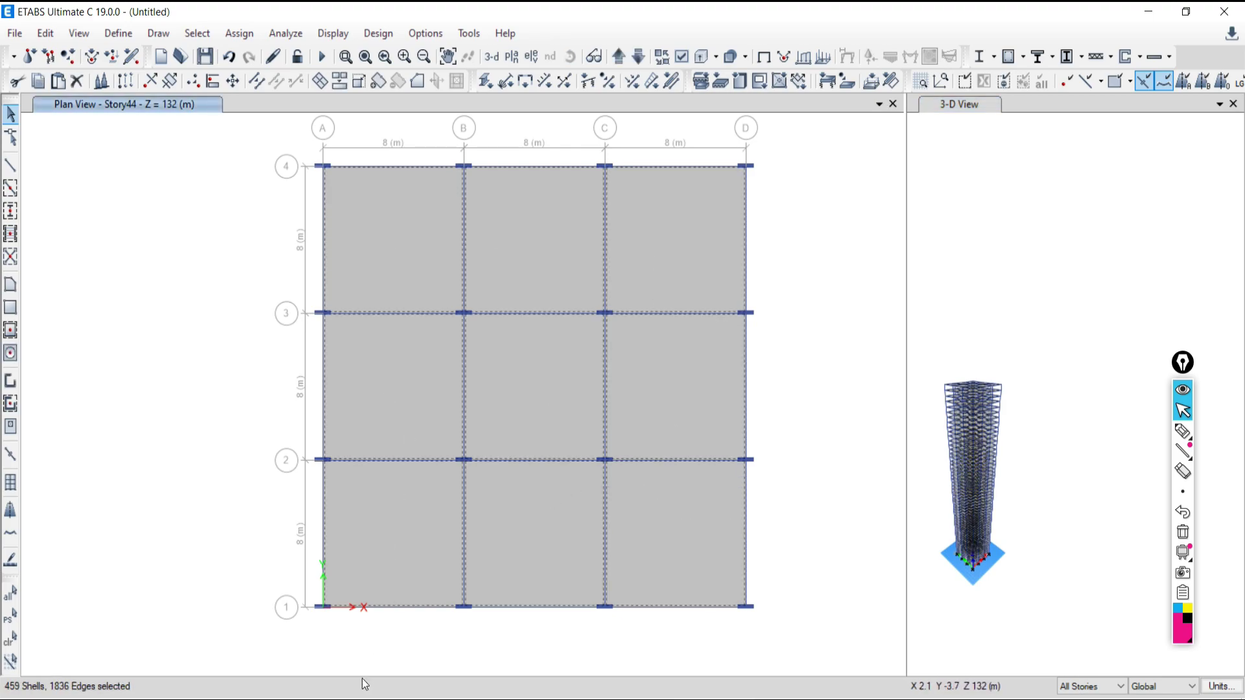
left_click(10, 638)
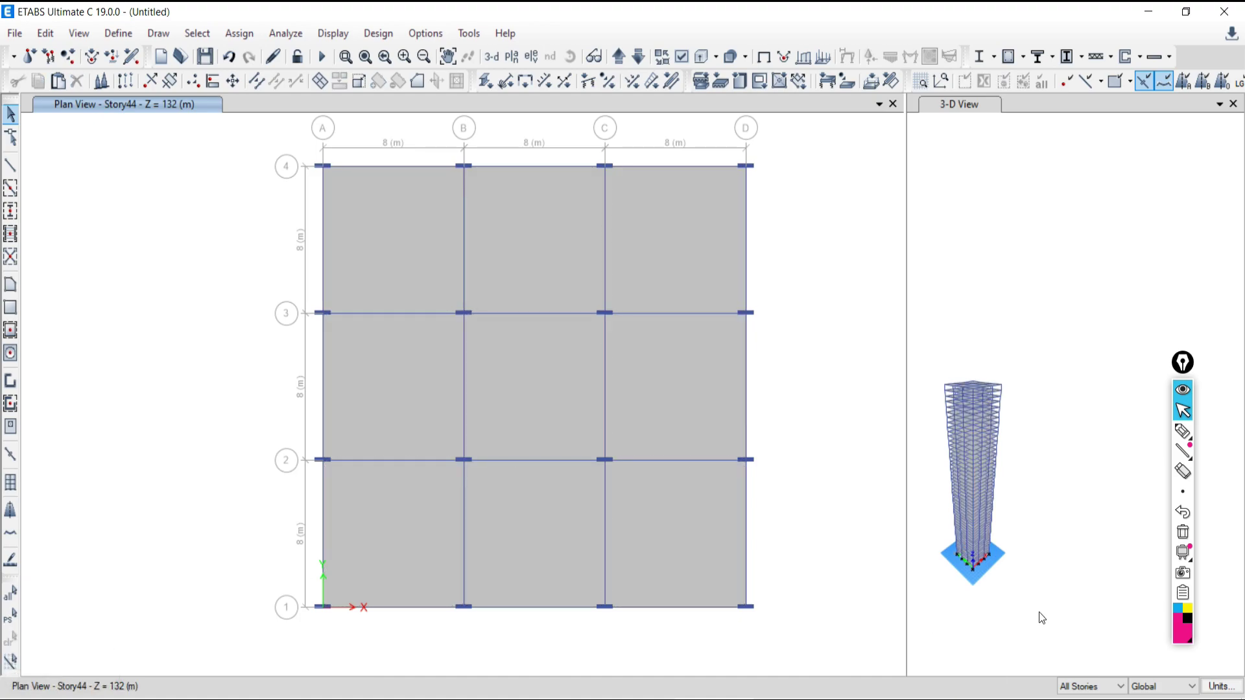
left_click(1074, 689)
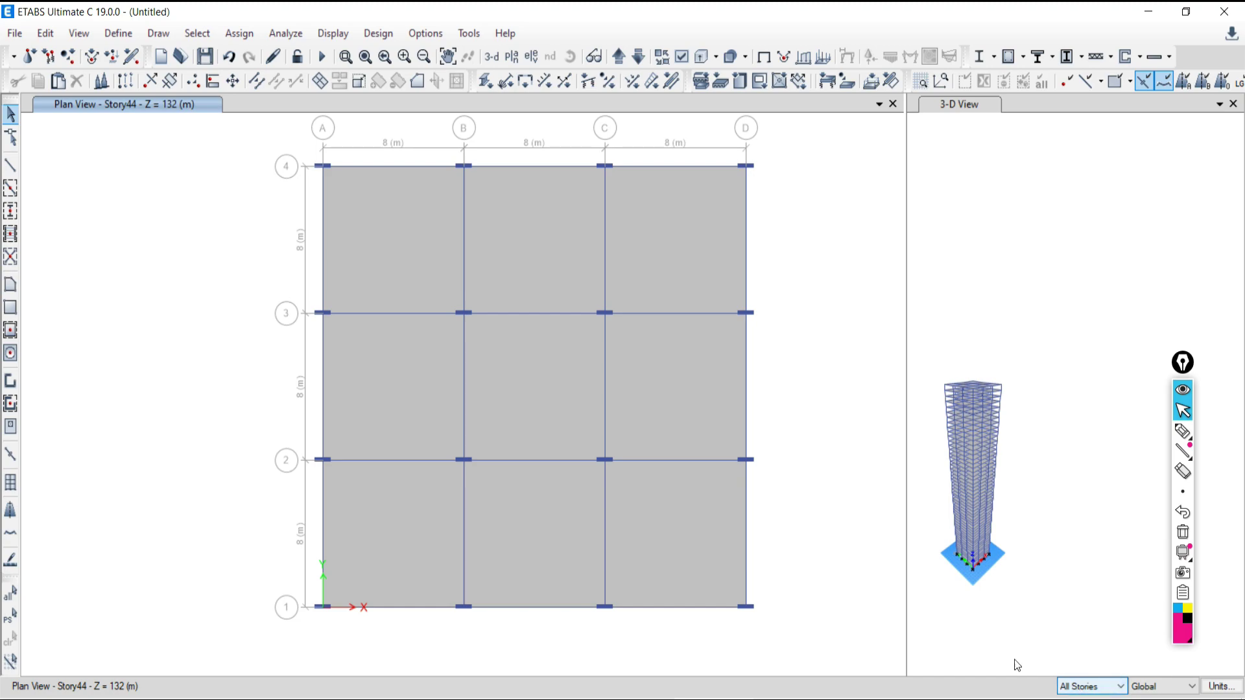
Step: Switch to the Google Meet window and look through the participant list
left_click(153, 699)
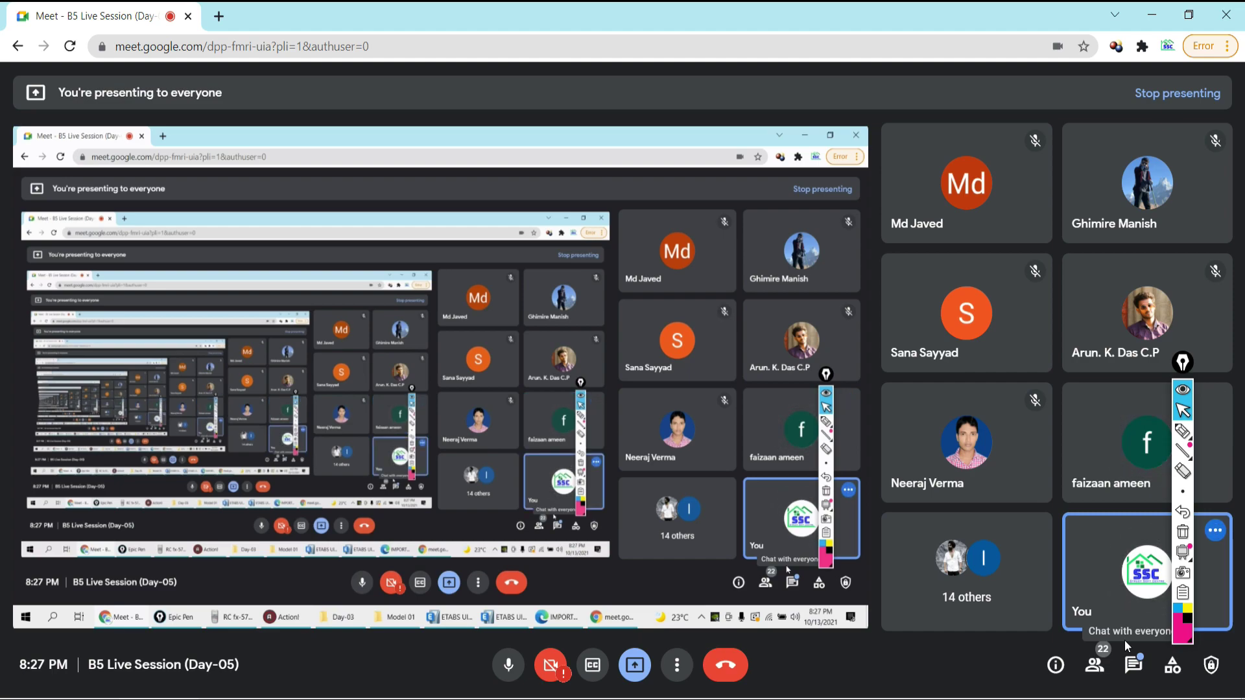
left_click(1094, 664)
scroll(1029, 506, "down", 8)
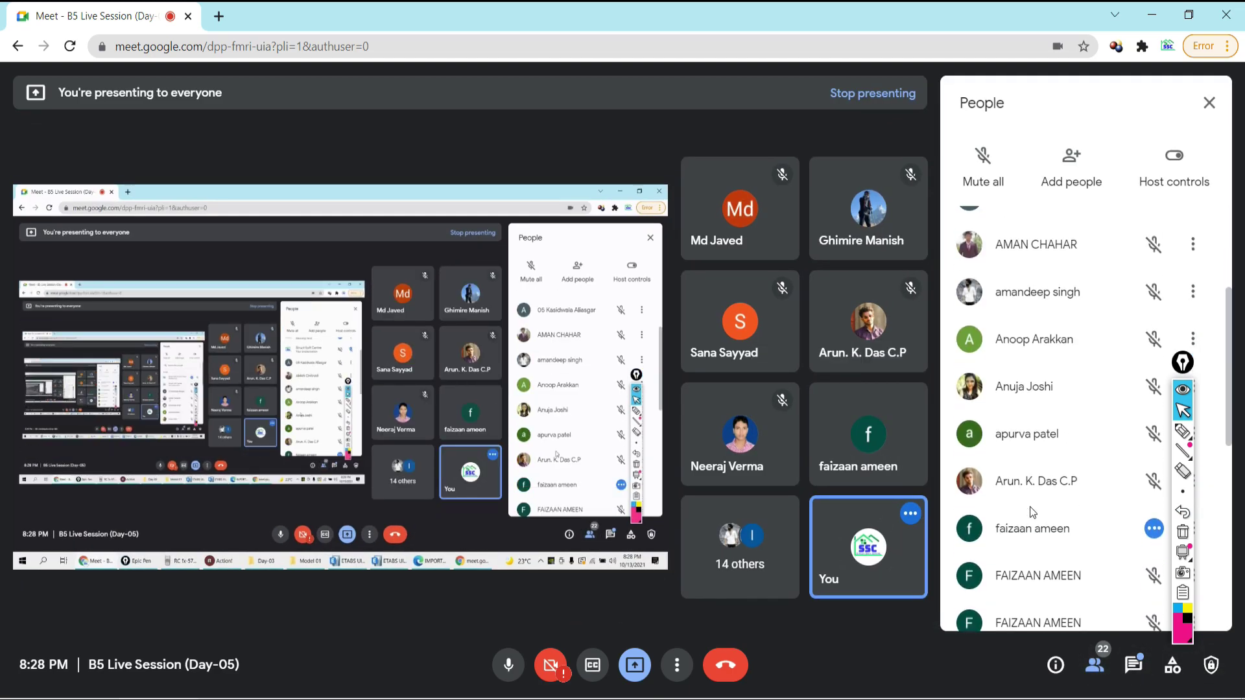
scroll(1030, 512, "down", 3)
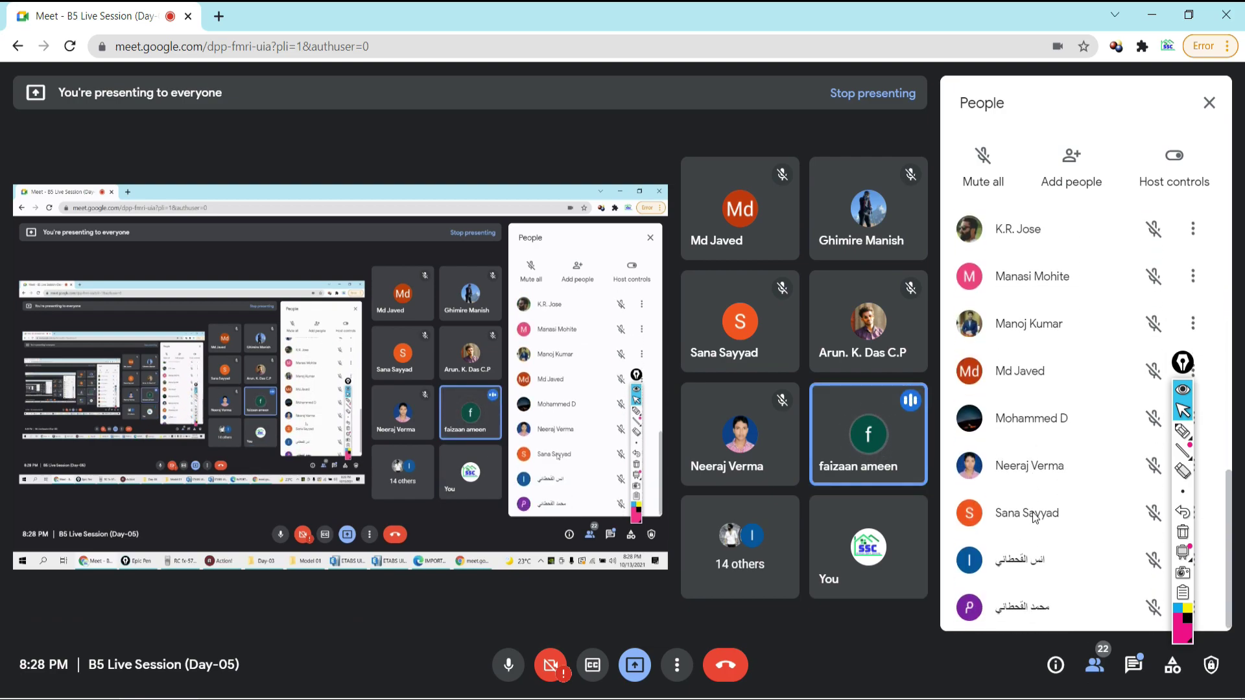
left_click(1094, 666)
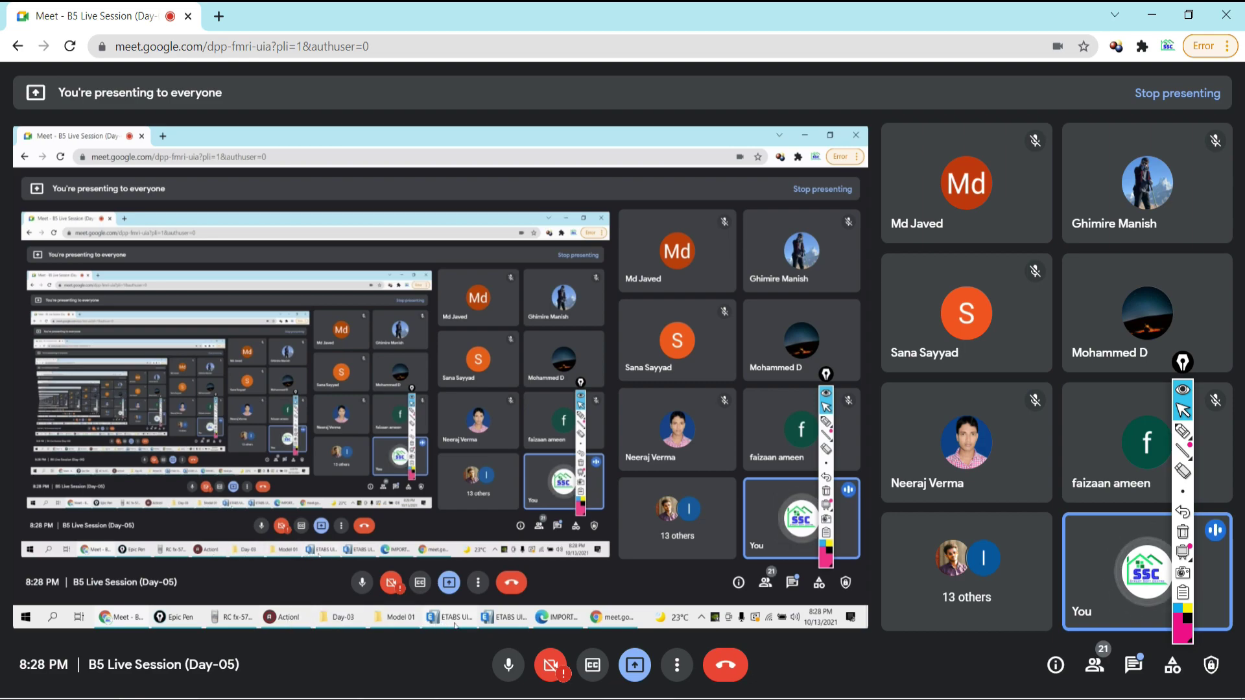
Step: Switch to the Day-03 folder window and handwrite the floor labels GF, 1st and 2nd with the pen
mouse_move(726, 698)
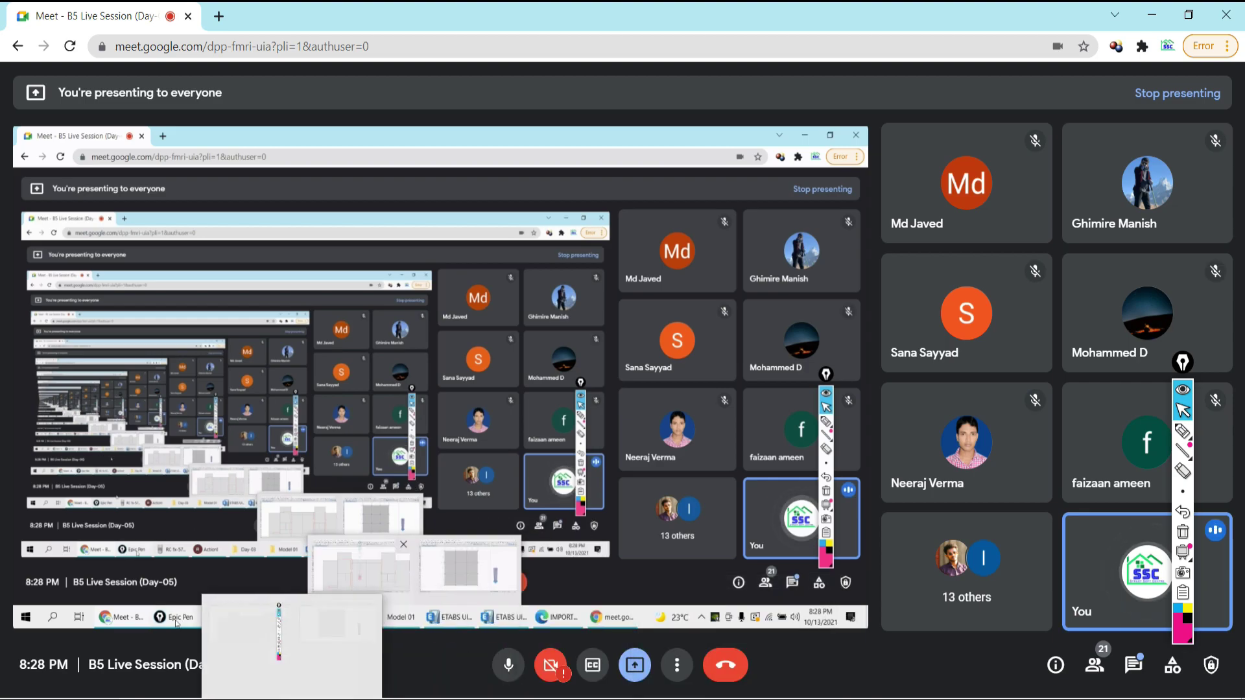
left_click(396, 646)
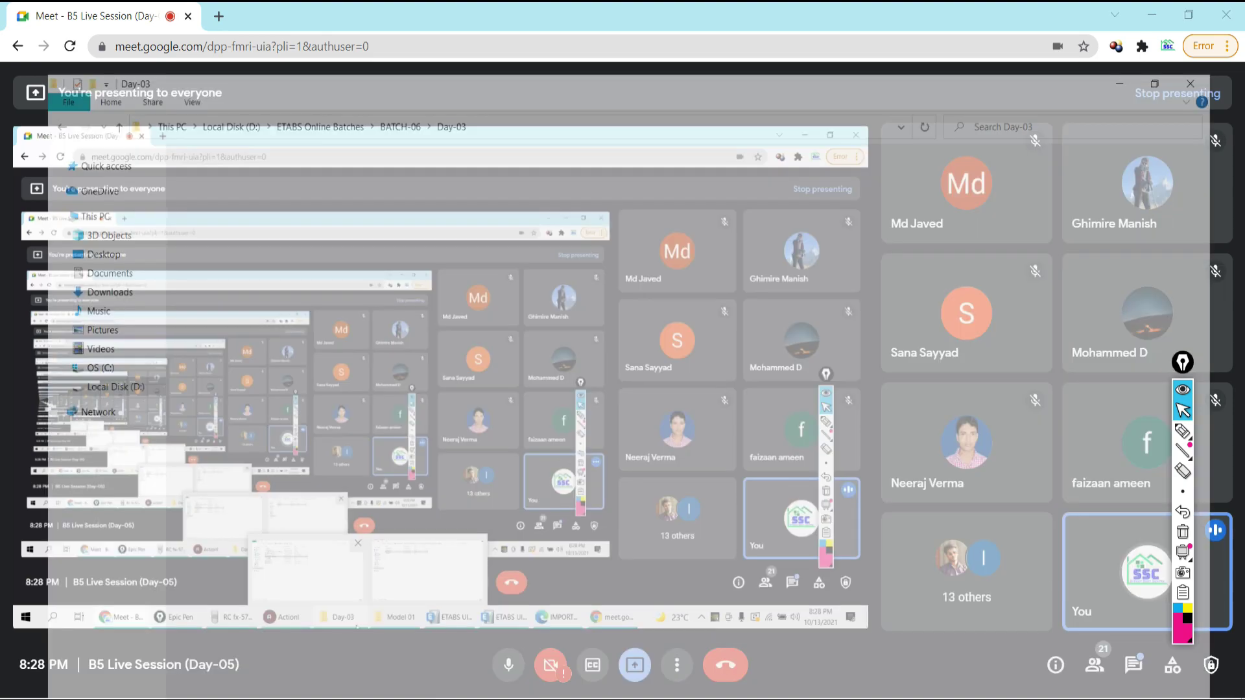
left_click(1182, 431)
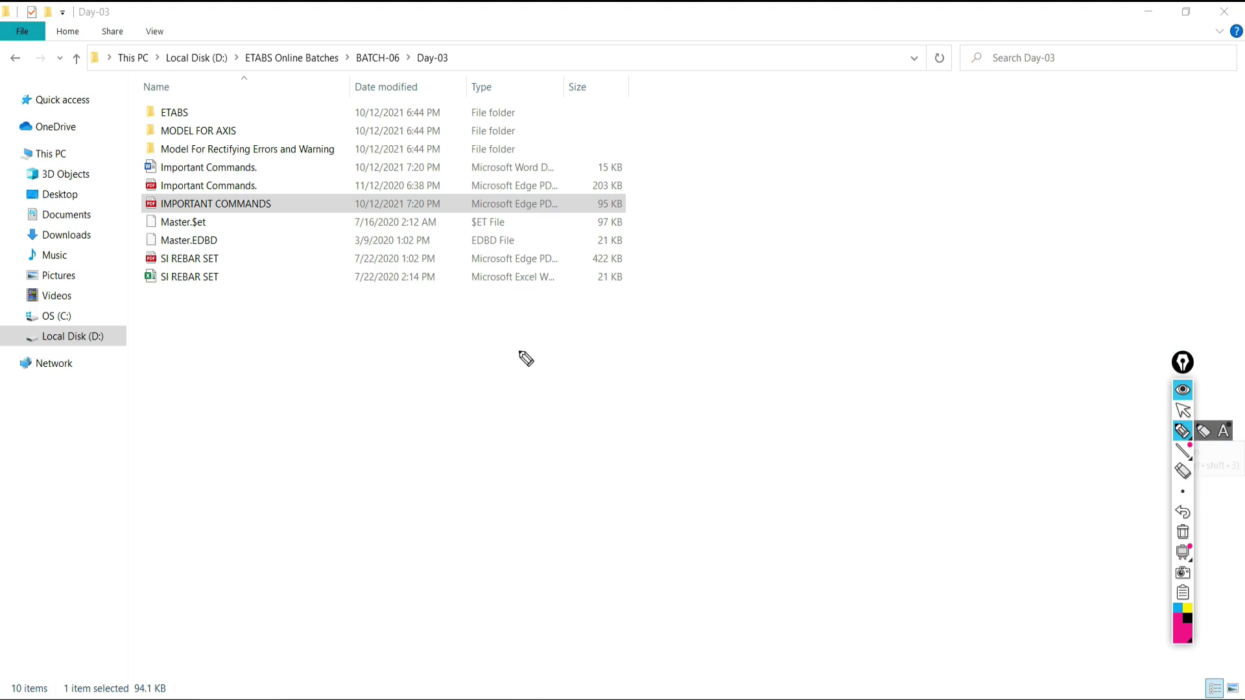
mouse_move(215, 364)
left_mouse_down()
mouse_move(216, 389)
mouse_move(231, 365)
mouse_move(241, 375)
left_mouse_up()
left_click_drag(400, 359, 403, 381)
mouse_move(389, 382)
left_mouse_down()
mouse_move(425, 383)
mouse_move(403, 364)
mouse_move(446, 352)
left_mouse_up()
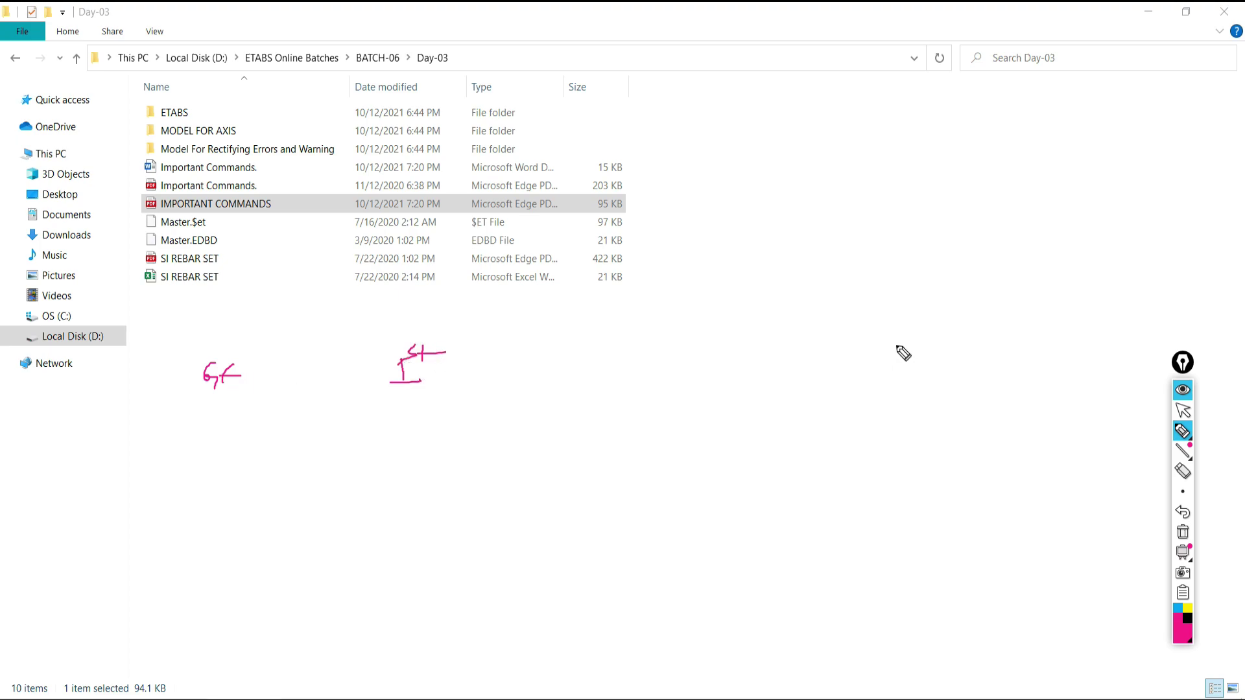
mouse_move(737, 345)
left_mouse_down()
mouse_move(776, 374)
mouse_move(787, 328)
mouse_move(822, 339)
left_mouse_up()
Step: Sketch two matching rectangular floor plans with the same inner partitions below the GF and 1st labels
mouse_move(67, 431)
left_mouse_down()
mouse_move(254, 428)
mouse_move(246, 518)
mouse_move(127, 533)
mouse_move(57, 522)
mouse_move(65, 430)
mouse_move(129, 499)
mouse_move(59, 499)
mouse_move(118, 537)
left_mouse_up()
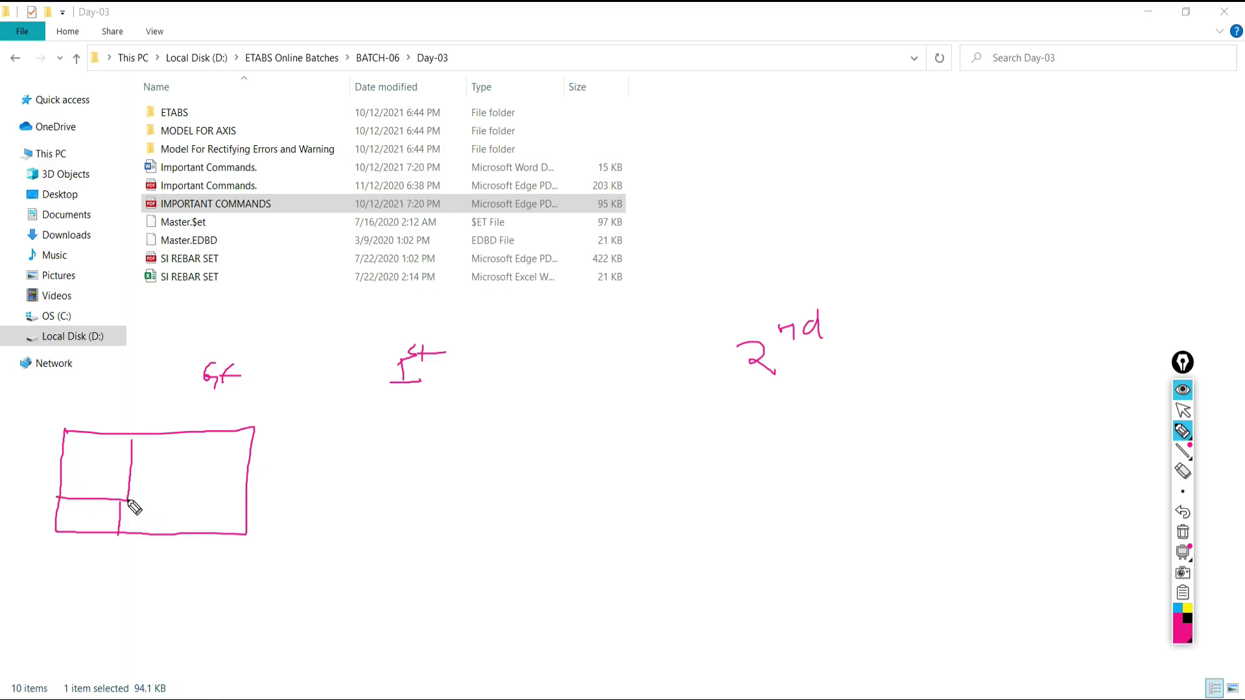
mouse_move(139, 466)
left_mouse_down()
mouse_move(181, 468)
mouse_move(190, 447)
mouse_move(190, 468)
mouse_move(136, 468)
left_mouse_up()
left_click_drag(343, 429, 341, 538)
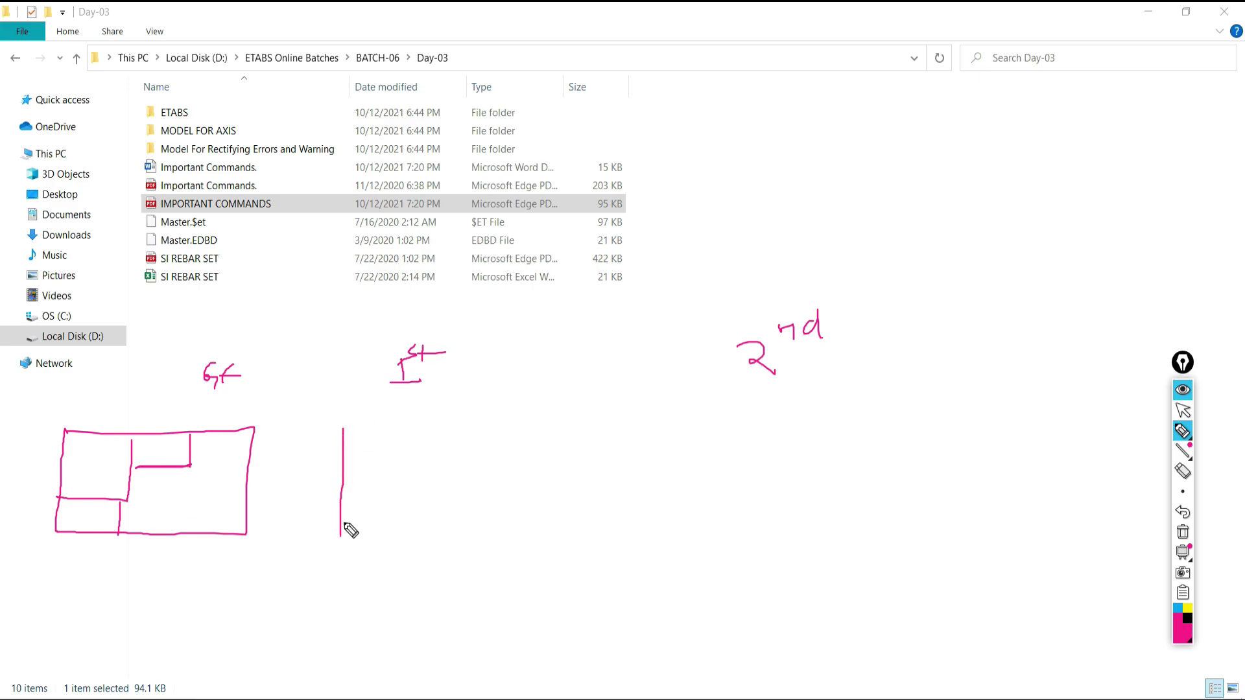
mouse_move(343, 430)
left_mouse_down()
mouse_move(579, 436)
mouse_move(582, 537)
mouse_move(347, 530)
left_mouse_up()
mouse_move(414, 437)
left_mouse_down()
mouse_move(413, 482)
mouse_move(347, 487)
left_mouse_up()
left_click_drag(413, 466, 478, 475)
left_click_drag(407, 492, 407, 531)
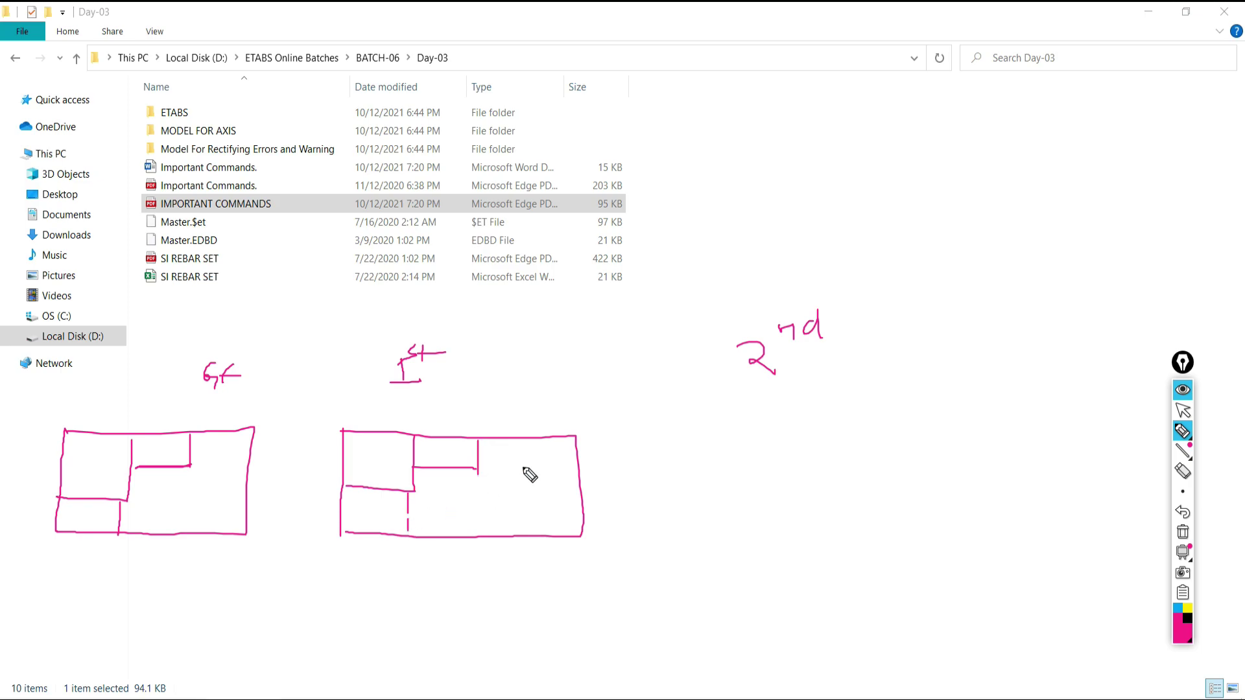
Step: Sketch a rectangular floor plan with a different partition layout below the 2nd label
mouse_move(654, 433)
left_mouse_down()
mouse_move(864, 438)
mouse_move(897, 458)
mouse_move(899, 538)
mouse_move(670, 537)
mouse_move(652, 433)
left_mouse_up()
mouse_move(738, 433)
left_mouse_down()
mouse_move(737, 509)
mouse_move(657, 512)
left_mouse_up()
mouse_move(822, 436)
left_mouse_down()
mouse_move(823, 496)
mouse_move(902, 509)
left_mouse_up()
left_click_drag(824, 462, 744, 462)
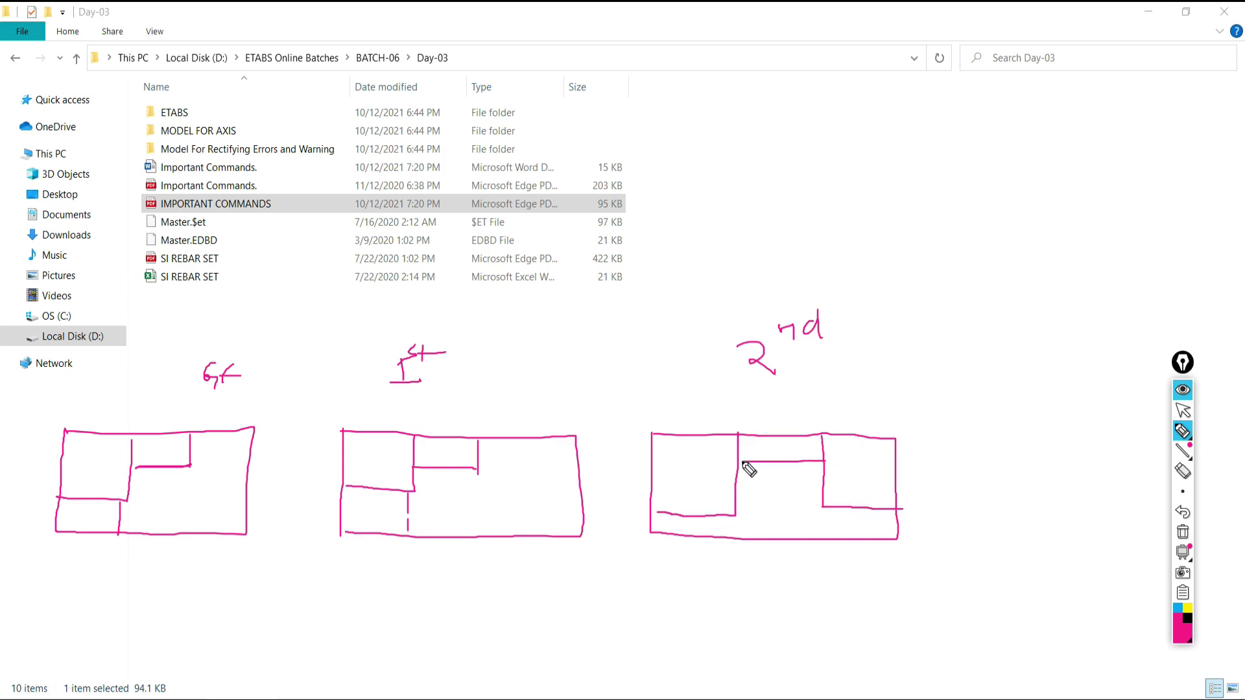
Step: Mark GF and 1st as alike with ticks and a circled "Typical" note, and circle the 2nd label
left_click_drag(184, 392, 266, 360)
left_click_drag(363, 381, 447, 354)
mouse_move(256, 583)
left_mouse_down()
mouse_move(304, 583)
mouse_move(272, 602)
mouse_move(306, 613)
mouse_move(337, 600)
mouse_move(389, 614)
left_mouse_up()
mouse_move(279, 638)
left_mouse_down()
mouse_move(437, 629)
mouse_move(397, 630)
mouse_move(426, 625)
left_mouse_up()
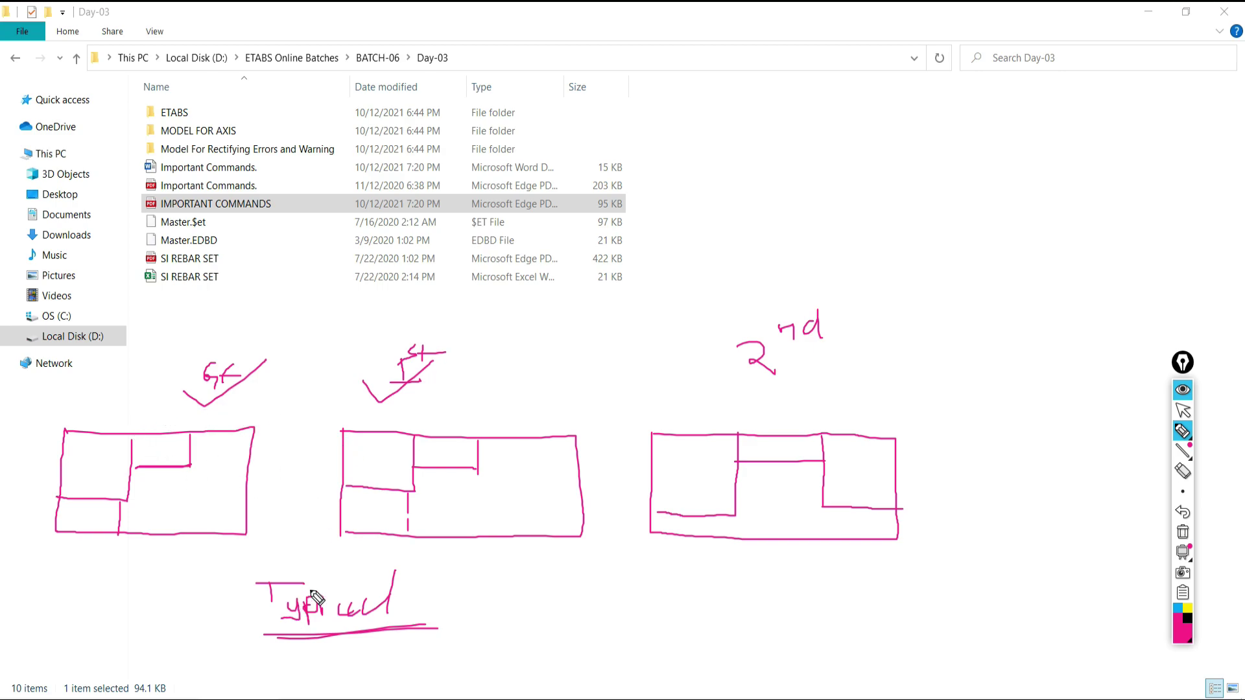
mouse_move(425, 574)
left_mouse_down()
mouse_move(187, 597)
mouse_move(431, 619)
mouse_move(409, 556)
left_mouse_up()
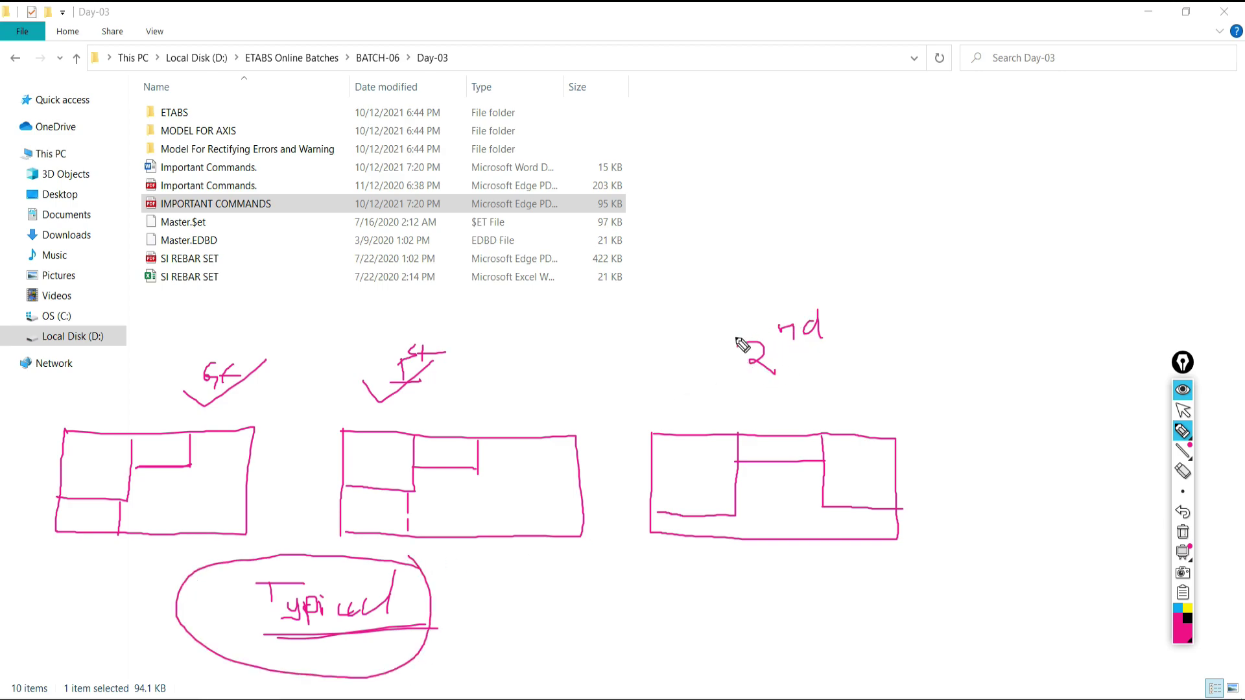
mouse_move(705, 374)
left_mouse_down()
mouse_move(839, 361)
mouse_move(792, 369)
left_mouse_up()
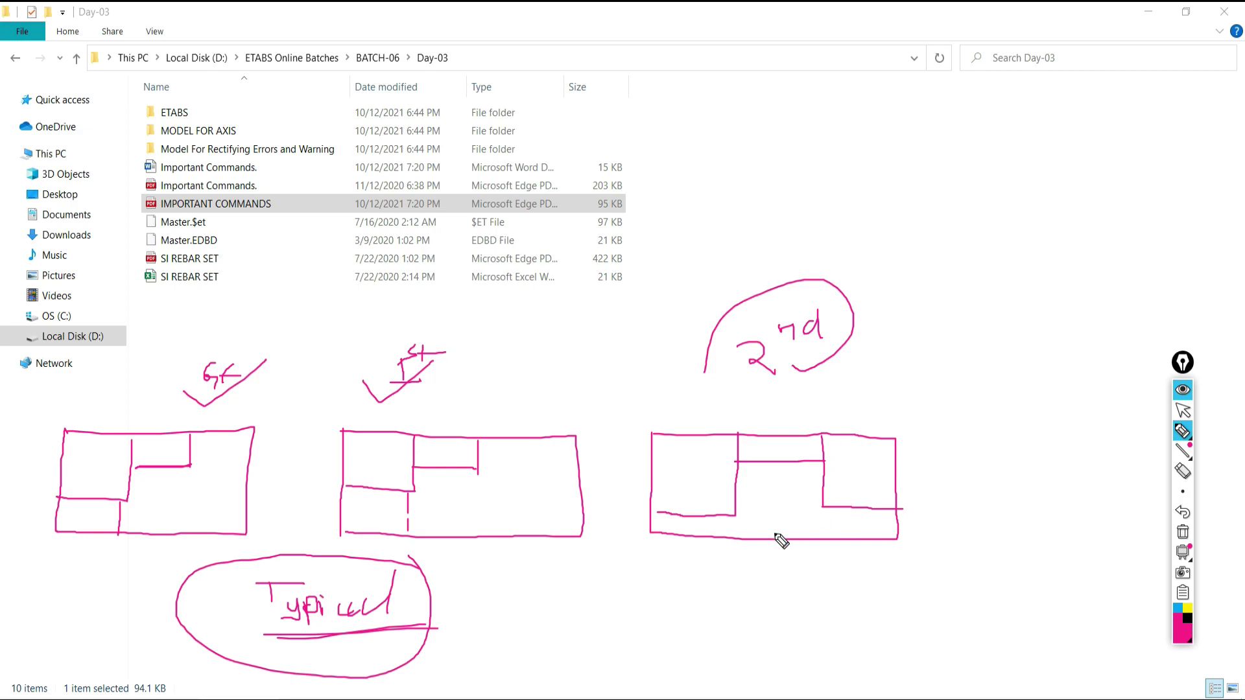
Step: Sketch a 3rd-floor plan matching GF and 1st, link the three labels with arcs, and circle the 2nd label again
mouse_move(935, 441)
left_mouse_down()
mouse_move(1133, 442)
mouse_move(1157, 501)
mouse_move(1157, 549)
mouse_move(928, 546)
mouse_move(928, 455)
mouse_move(955, 443)
left_mouse_up()
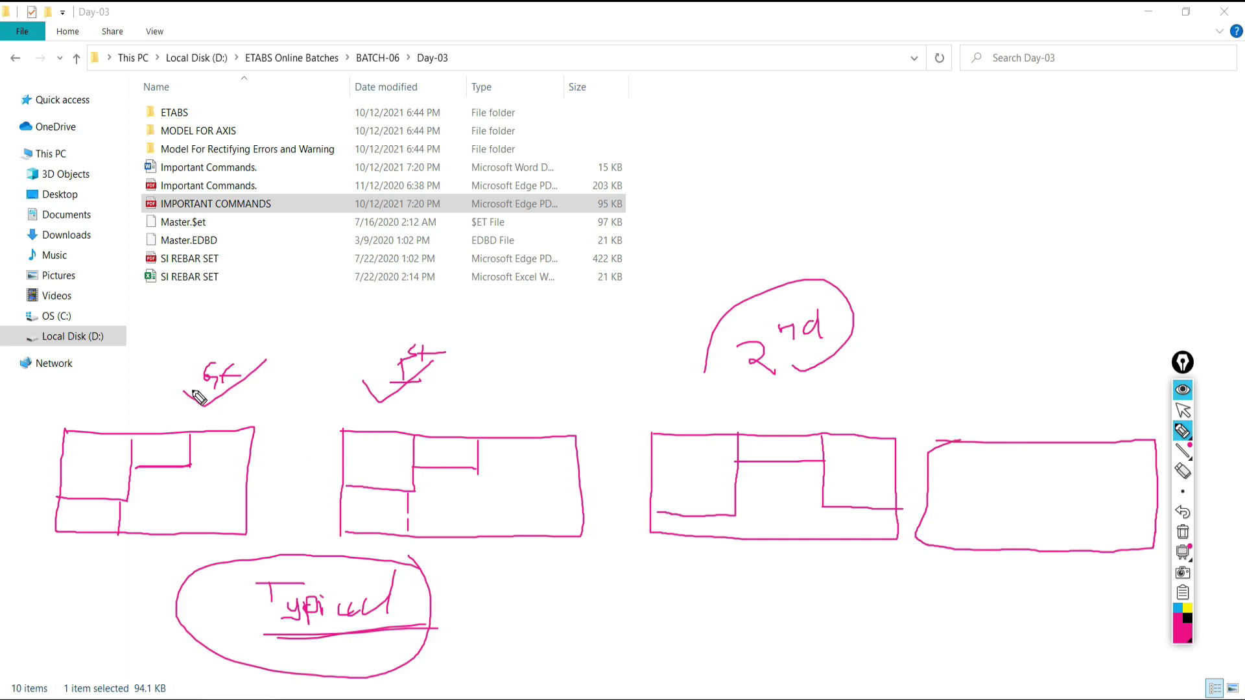
mouse_move(999, 444)
left_mouse_down()
mouse_move(998, 516)
mouse_move(928, 518)
left_mouse_up()
mouse_move(1069, 448)
left_mouse_down()
mouse_move(1055, 500)
mouse_move(994, 523)
mouse_move(998, 534)
left_mouse_up()
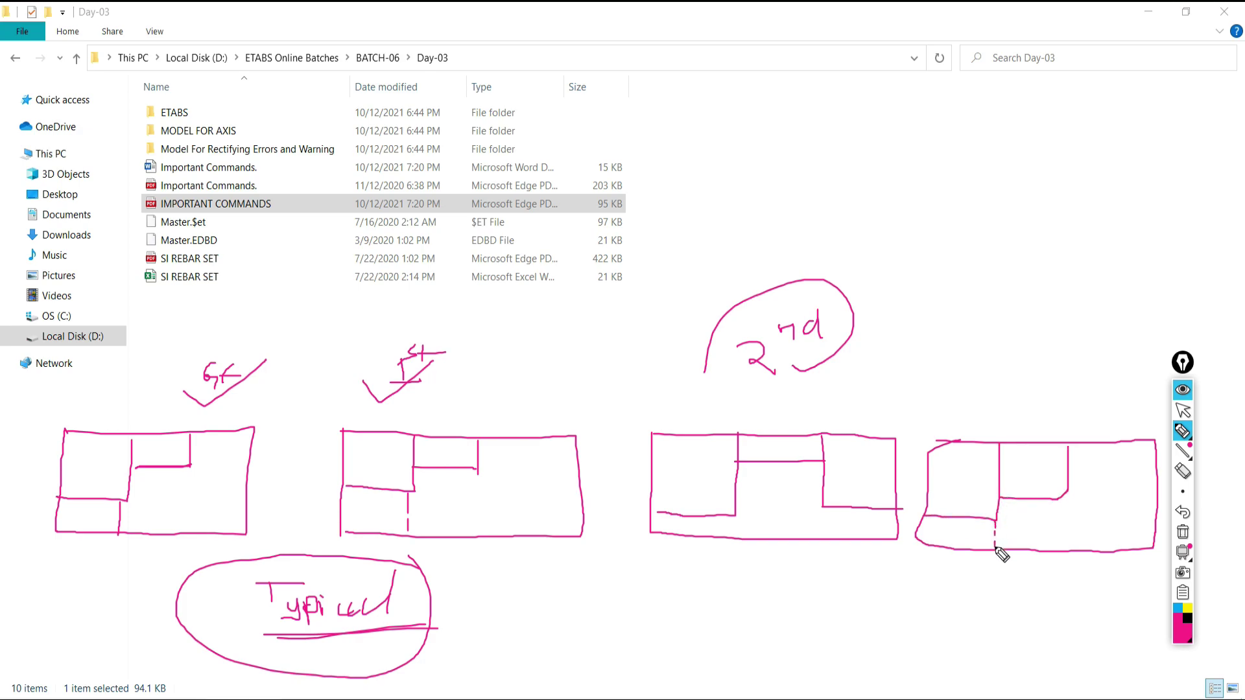
mouse_move(1032, 366)
left_mouse_down()
mouse_move(1026, 398)
mouse_move(1065, 351)
mouse_move(1083, 370)
mouse_move(958, 245)
mouse_move(457, 327)
mouse_move(451, 308)
mouse_move(362, 255)
mouse_move(250, 358)
left_mouse_up()
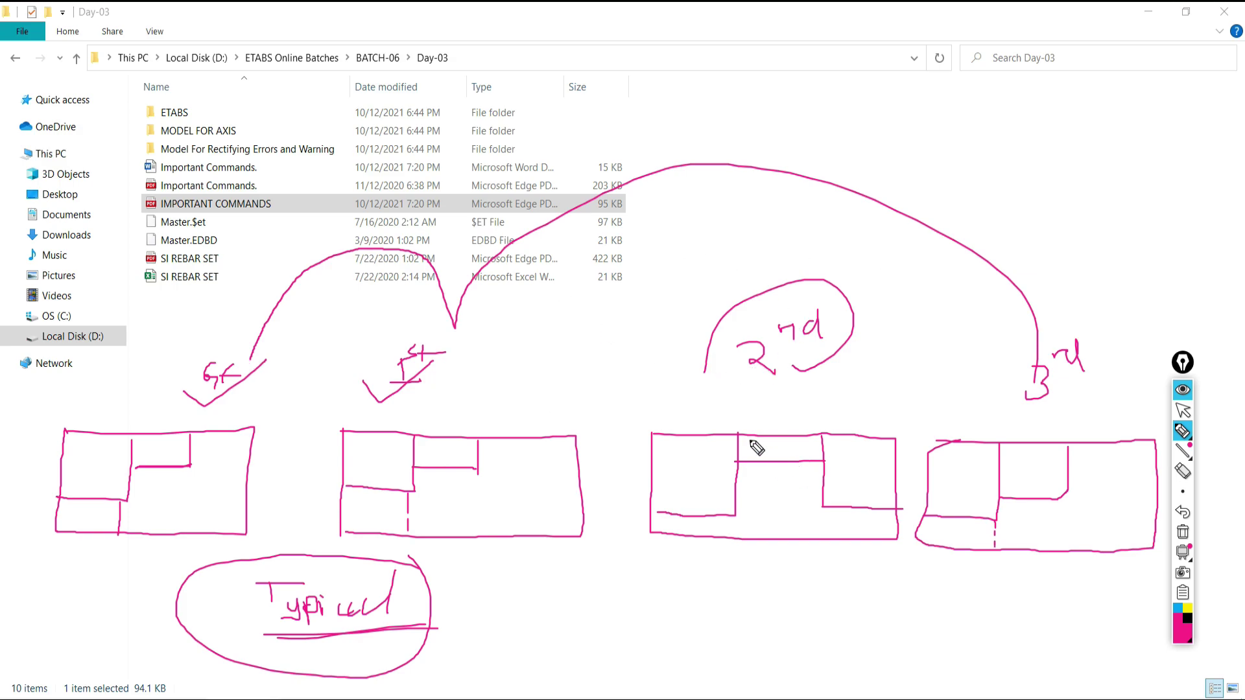
mouse_move(814, 255)
left_mouse_down()
mouse_move(697, 328)
mouse_move(872, 395)
mouse_move(826, 227)
left_mouse_up()
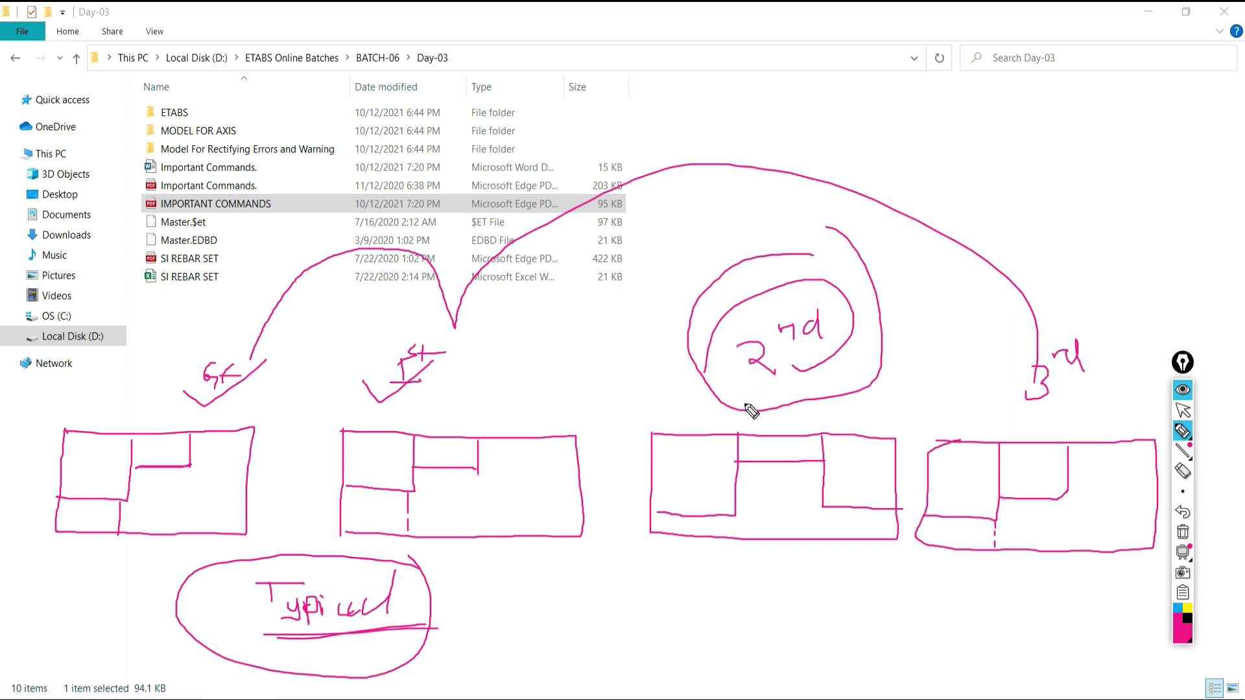
Step: Sketch a rectangle labelled Terrace above the plans and tick both the 2nd floor and the terrace
mouse_move(931, 123)
left_mouse_down()
mouse_move(1151, 127)
mouse_move(1153, 224)
mouse_move(1050, 219)
mouse_move(927, 188)
mouse_move(927, 128)
mouse_move(1017, 92)
mouse_move(1162, 111)
left_mouse_up()
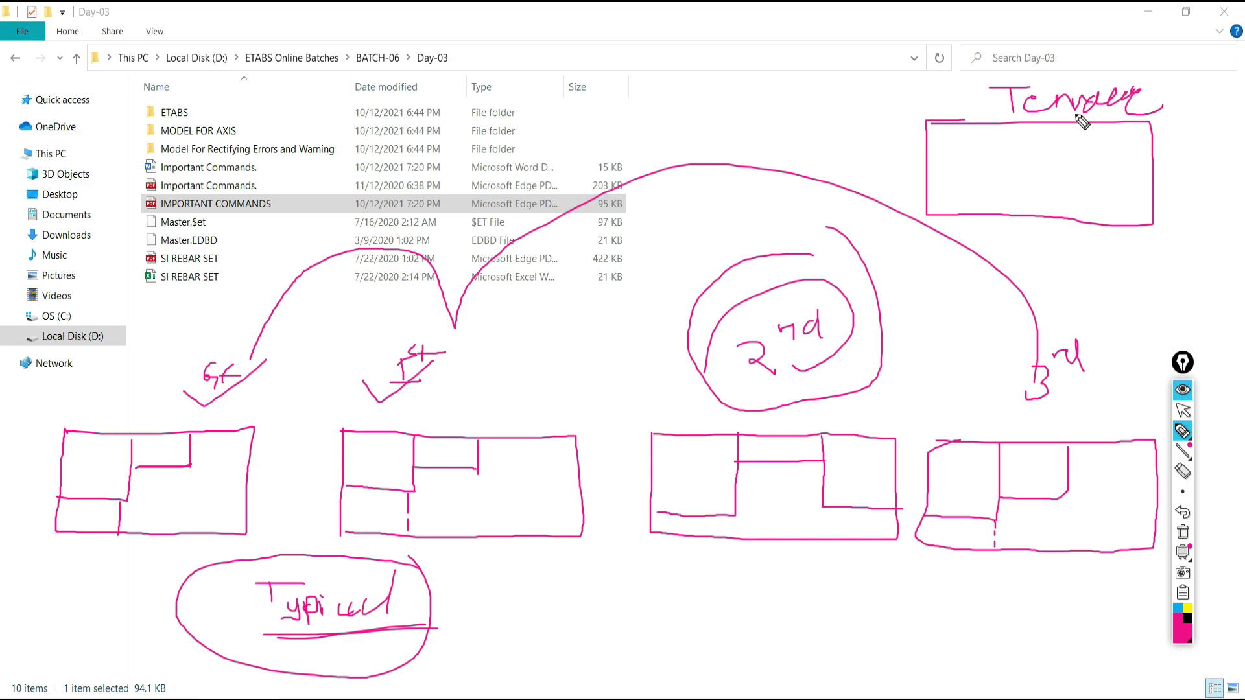
left_click_drag(698, 269, 766, 204)
left_click_drag(904, 96, 1013, 39)
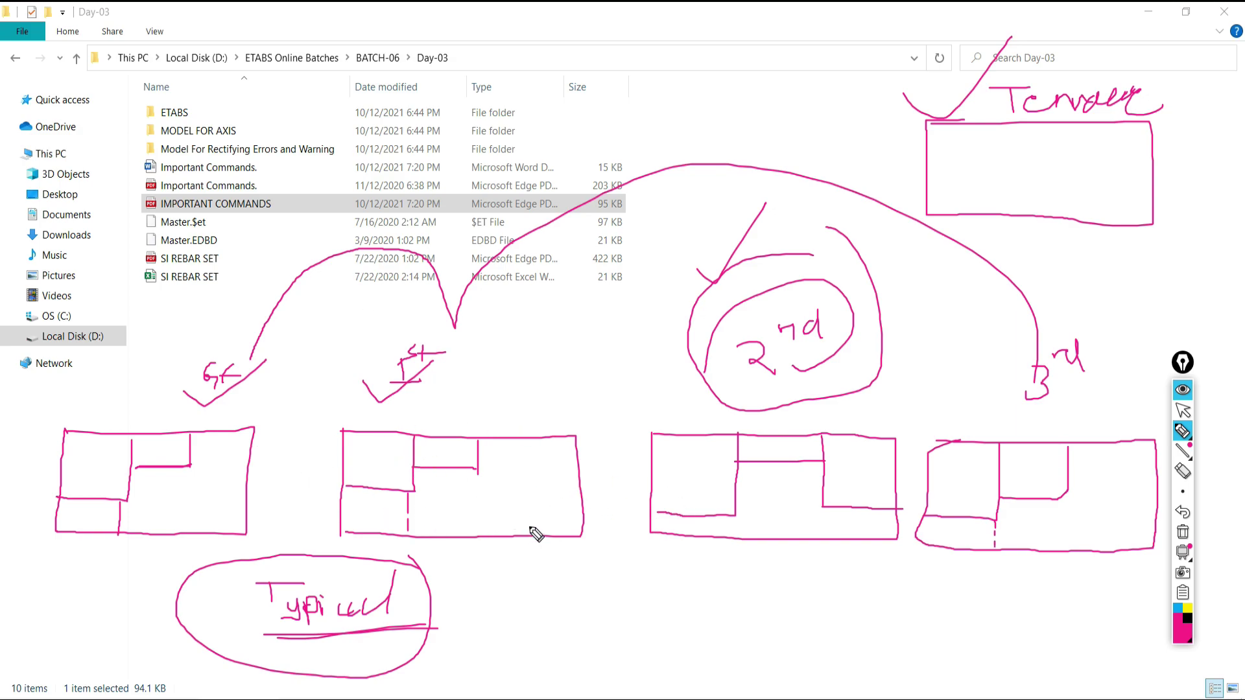
Step: Erase all pen annotations and switch back to the ETABS window
left_click(1183, 533)
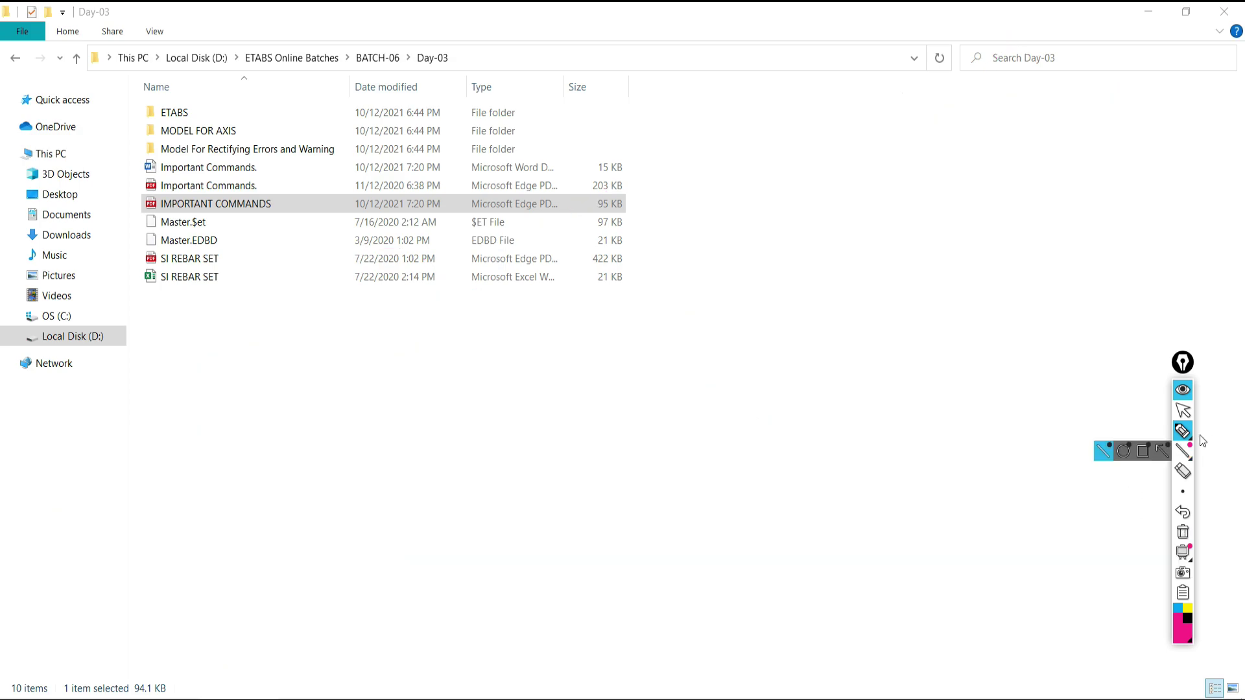
left_click(1183, 410)
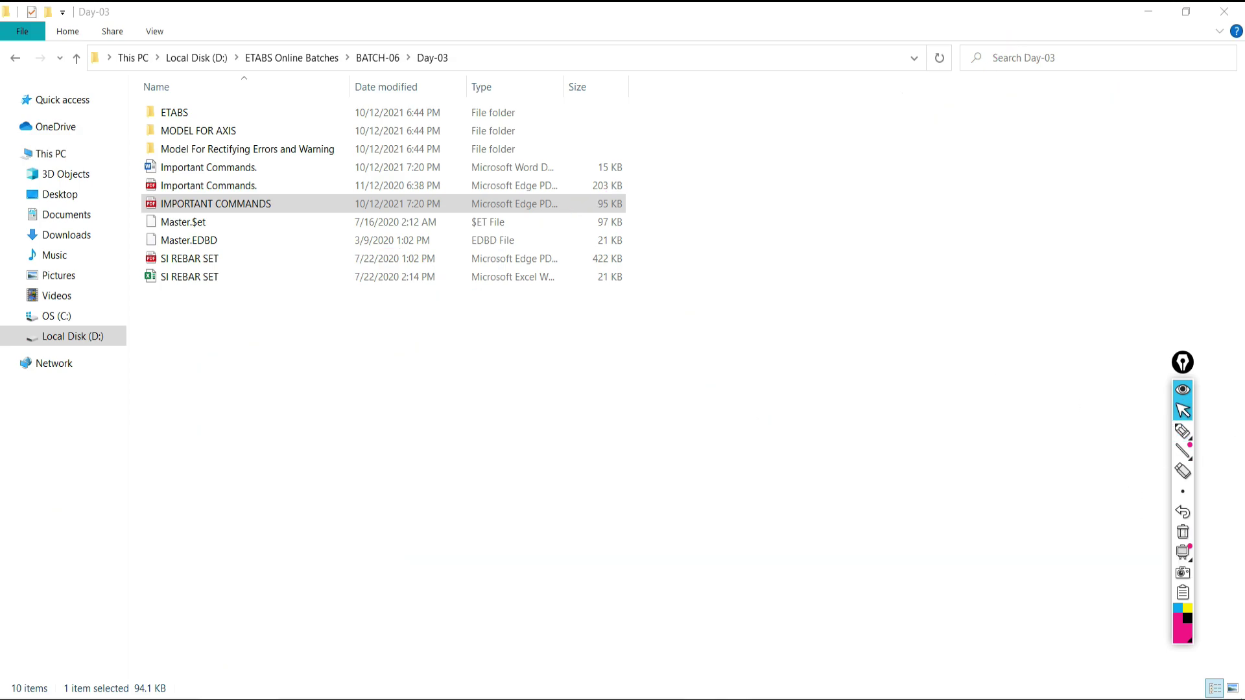
key("alt+Tab")
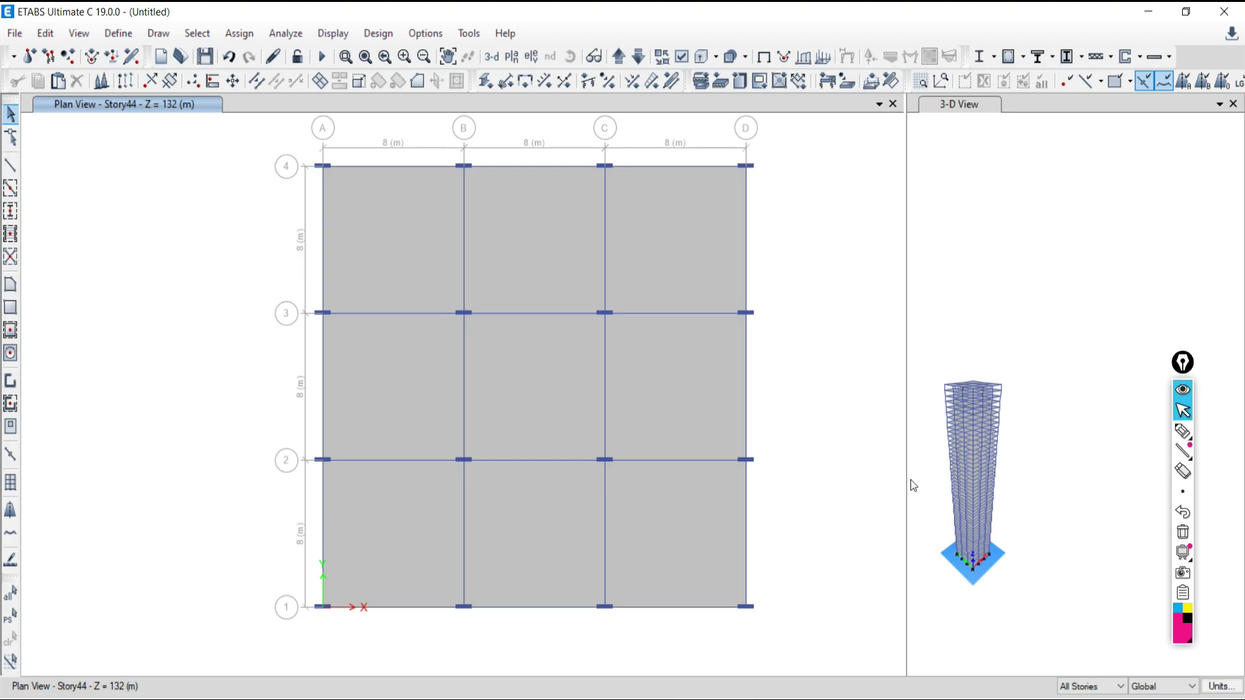
Step: Handwrite 50 above the 3-D tower and bracket the story numbers 5, 10, 15, 20 and 25th beside the plan
left_click(1181, 432)
left_click(1177, 438)
left_click_drag(972, 197, 999, 183)
mouse_move(817, 423)
left_mouse_down()
mouse_move(807, 441)
mouse_move(818, 446)
mouse_move(832, 409)
left_mouse_up()
mouse_move(796, 351)
left_mouse_down()
mouse_move(795, 384)
mouse_move(808, 353)
left_mouse_up()
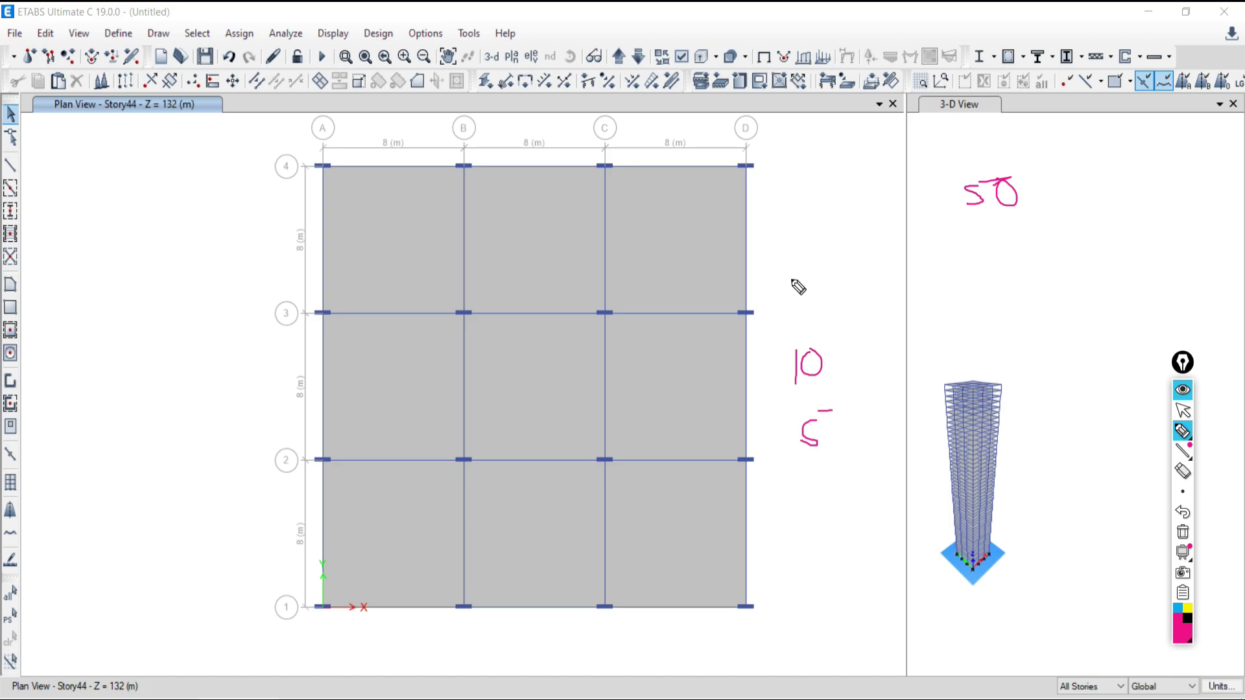
mouse_move(798, 279)
left_mouse_down()
mouse_move(791, 296)
mouse_move(827, 301)
mouse_move(816, 280)
left_mouse_up()
mouse_move(785, 227)
left_mouse_down()
mouse_move(799, 252)
mouse_move(818, 238)
mouse_move(810, 248)
left_mouse_up()
mouse_move(815, 225)
left_mouse_down()
mouse_move(857, 231)
mouse_move(862, 210)
mouse_move(877, 234)
left_mouse_up()
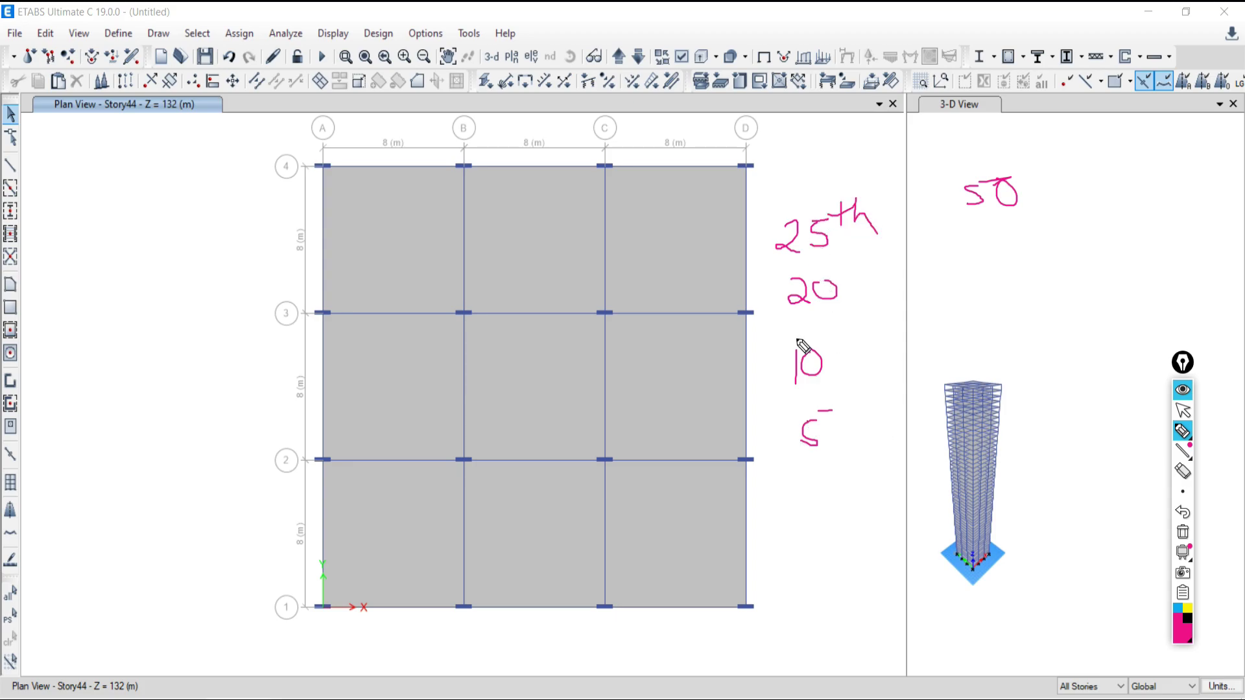
mouse_move(824, 310)
left_mouse_down()
mouse_move(821, 339)
mouse_move(844, 306)
mouse_move(801, 338)
left_mouse_up()
mouse_move(882, 227)
left_mouse_down()
mouse_move(904, 288)
mouse_move(899, 439)
mouse_move(853, 439)
left_mouse_up()
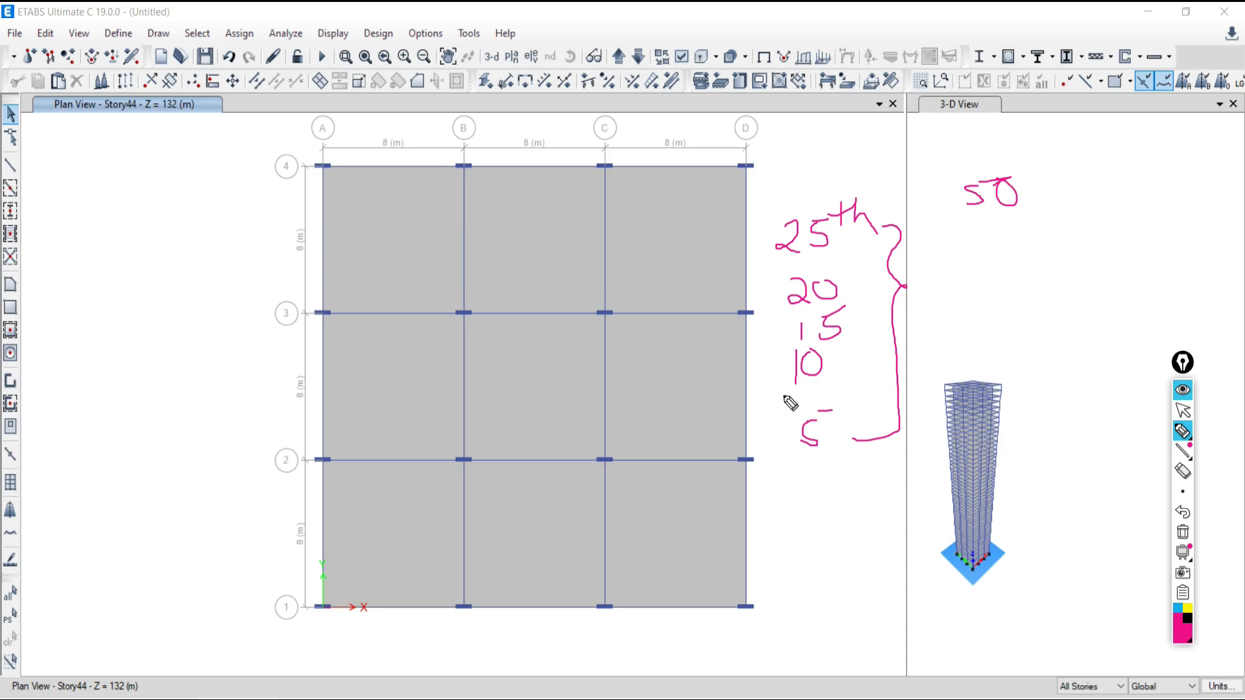
Step: Tick each of the handwritten story numbers 5, 10, 15, 20 and 25th
mouse_move(781, 435)
left_mouse_down()
mouse_move(796, 451)
mouse_move(846, 424)
left_mouse_up()
left_click_drag(777, 393, 860, 357)
left_click_drag(773, 337, 872, 312)
mouse_move(772, 301)
left_mouse_down()
mouse_move(838, 274)
mouse_move(792, 271)
mouse_move(831, 226)
left_mouse_up()
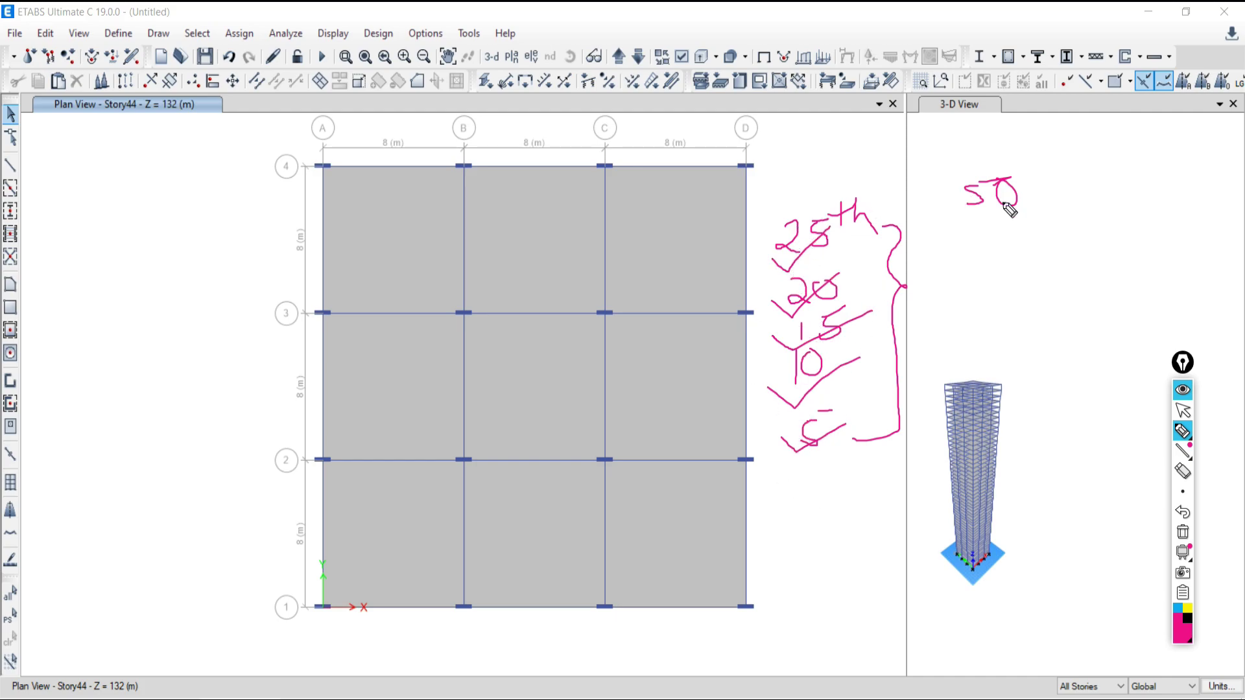
Step: Write 45 and 5 below the 50 with a box around each, and erase all pen annotations
left_click_drag(993, 218, 1011, 238)
mouse_move(996, 218)
left_mouse_down()
mouse_move(998, 258)
mouse_move(1019, 262)
mouse_move(1052, 218)
left_mouse_up()
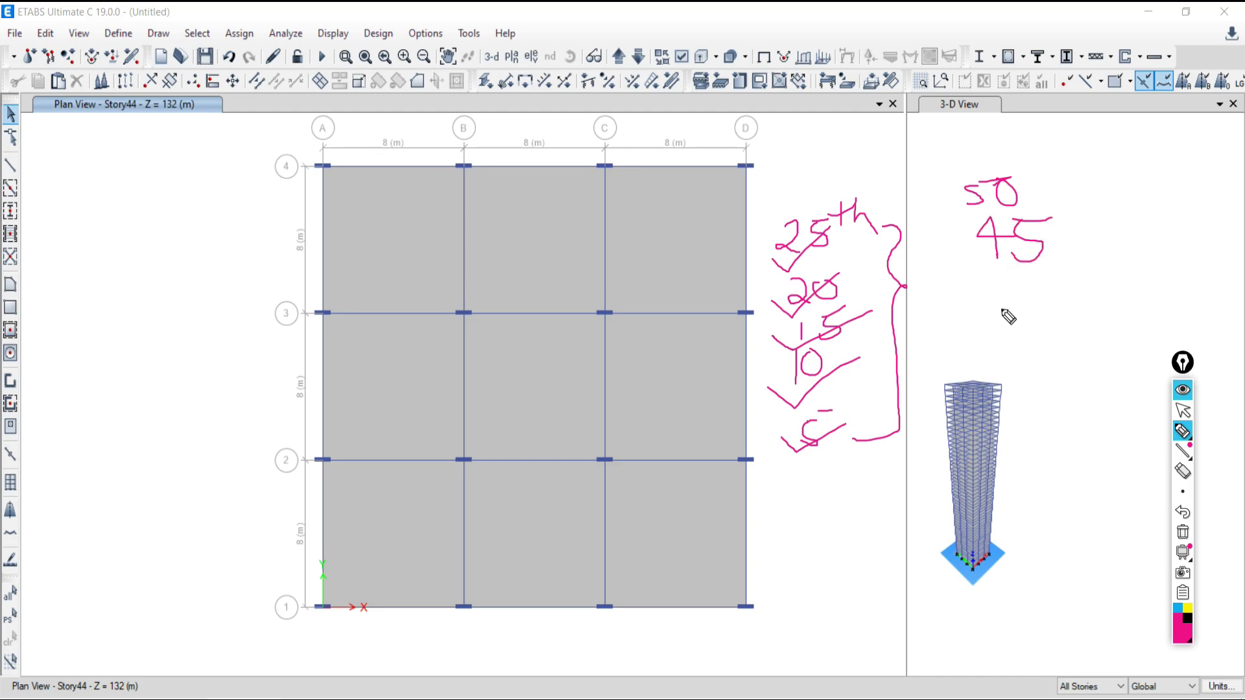
mouse_move(997, 299)
left_mouse_down()
mouse_move(991, 329)
mouse_move(1057, 249)
mouse_move(966, 206)
mouse_move(979, 283)
left_mouse_up()
mouse_move(1034, 282)
left_mouse_down()
mouse_move(1037, 356)
mouse_move(997, 353)
left_mouse_up()
left_click_drag(978, 282, 1044, 365)
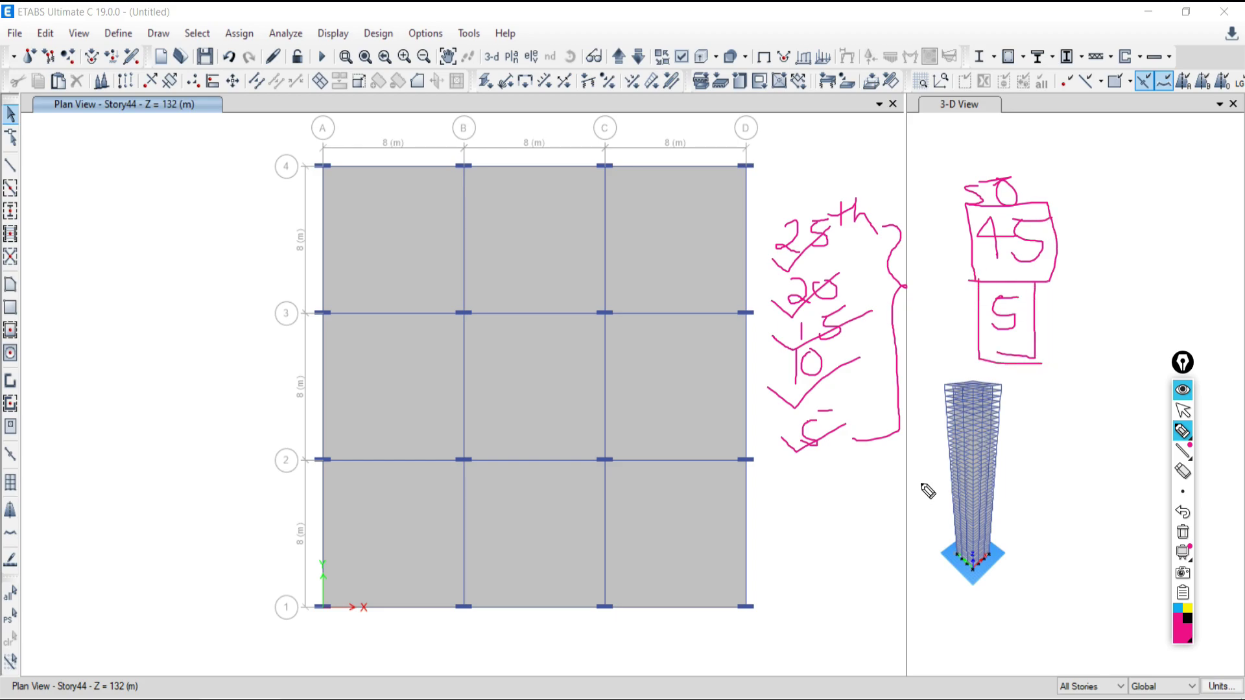
left_click(1182, 532)
left_click(1183, 409)
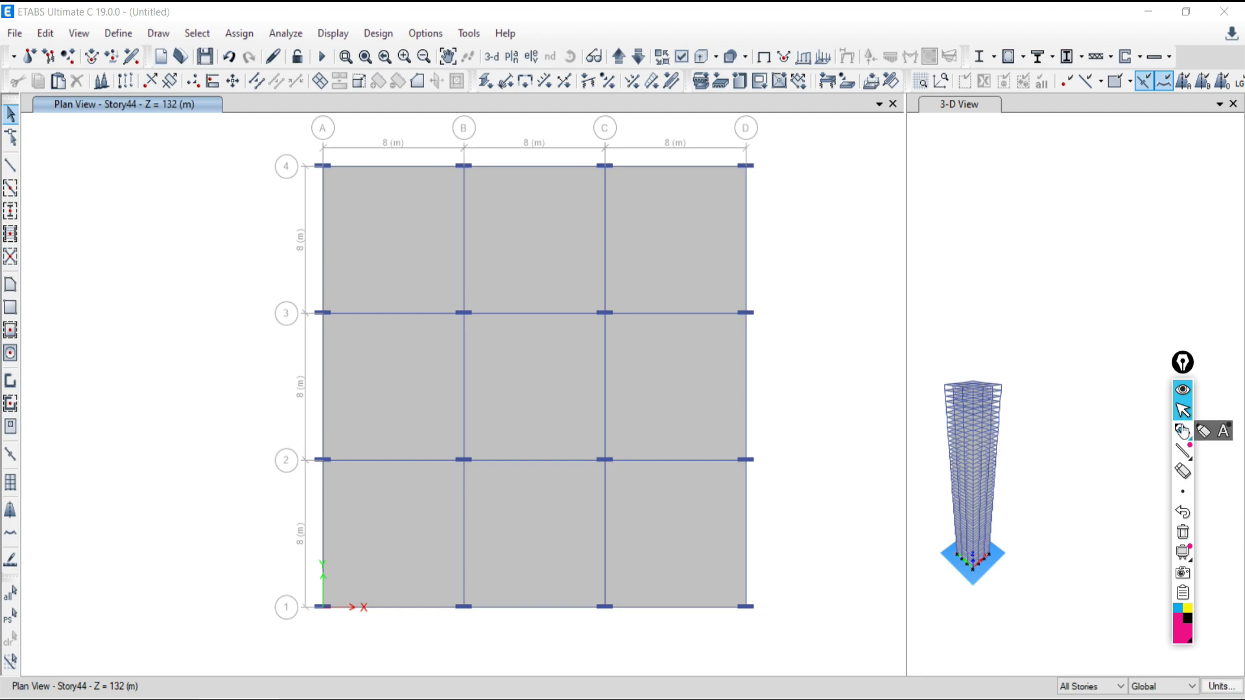
Step: Check the Google Meet window and return to ETABS
left_click(172, 689)
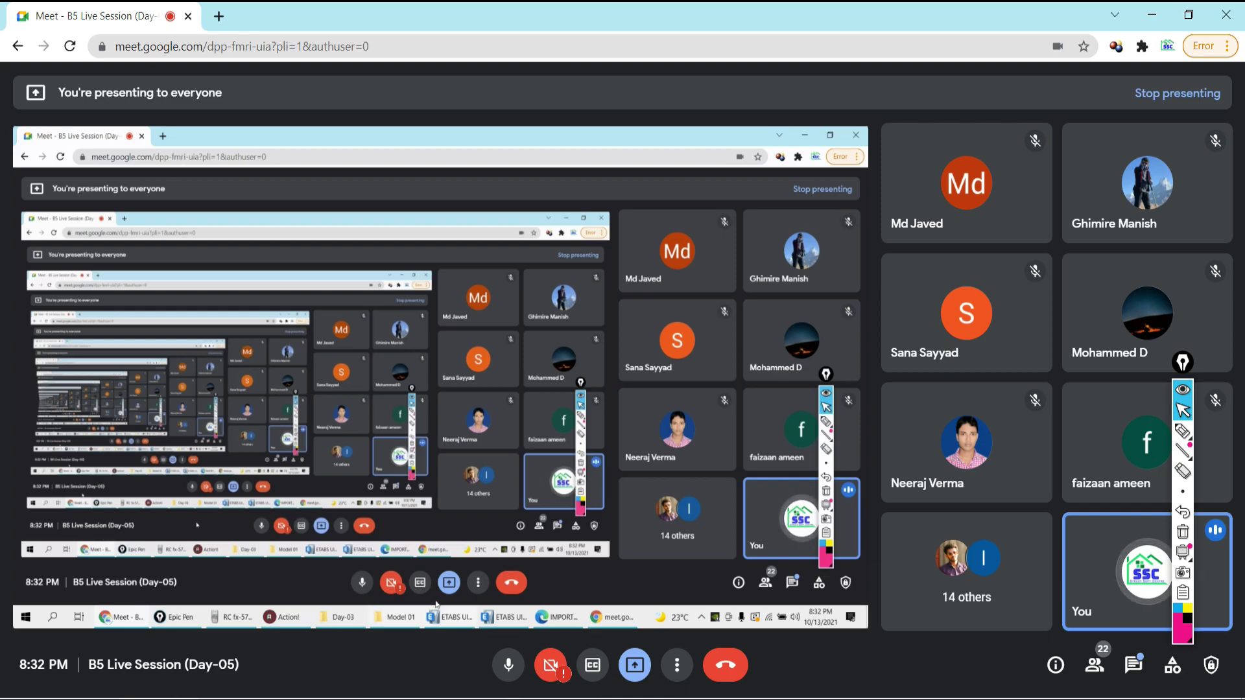
key("alt+Tab")
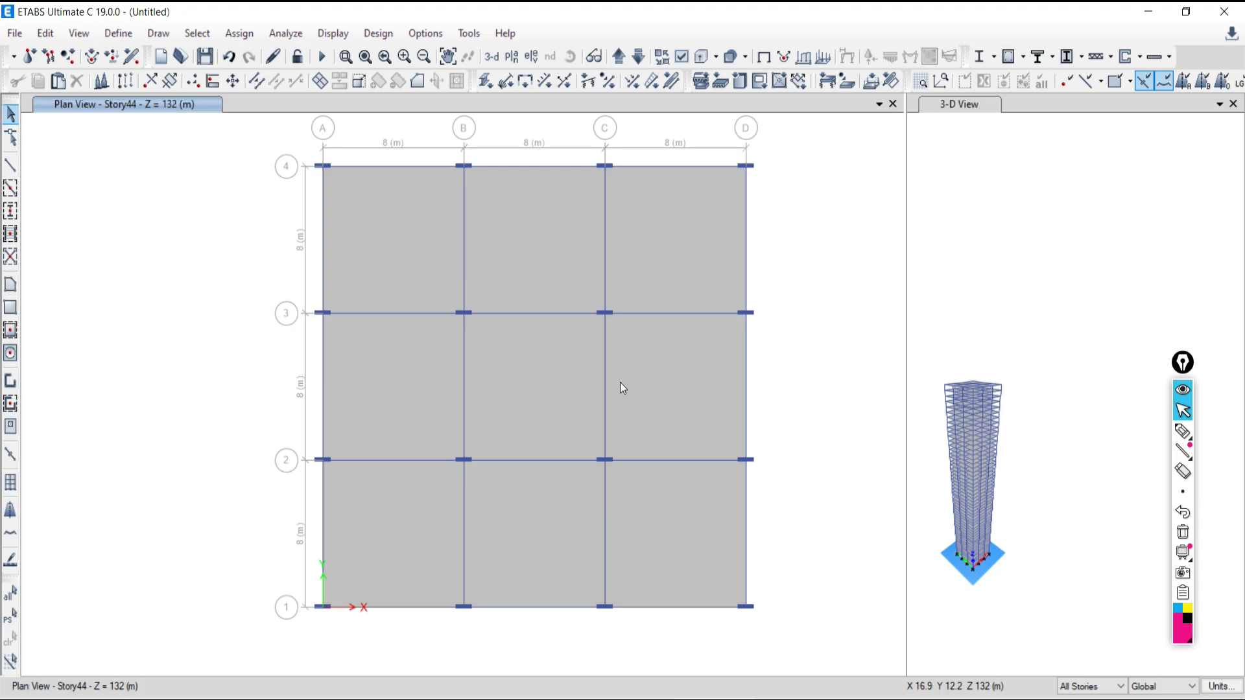
Step: Show the Story5 plan in the plan view window
left_click(512, 58)
scroll(721, 460, "down", 4)
scroll(718, 455, "down", 4)
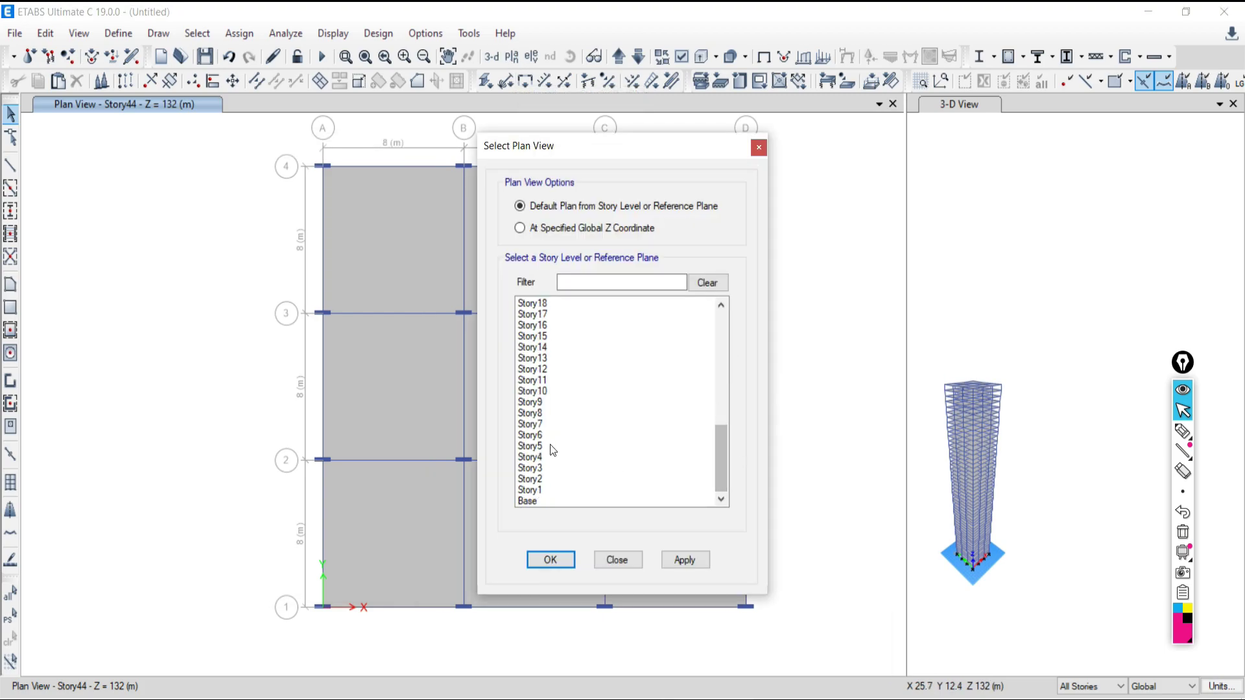
left_click(550, 444)
left_click(685, 559)
left_click(616, 559)
left_click(611, 569)
left_click(545, 570)
left_click(341, 566)
left_click(381, 461)
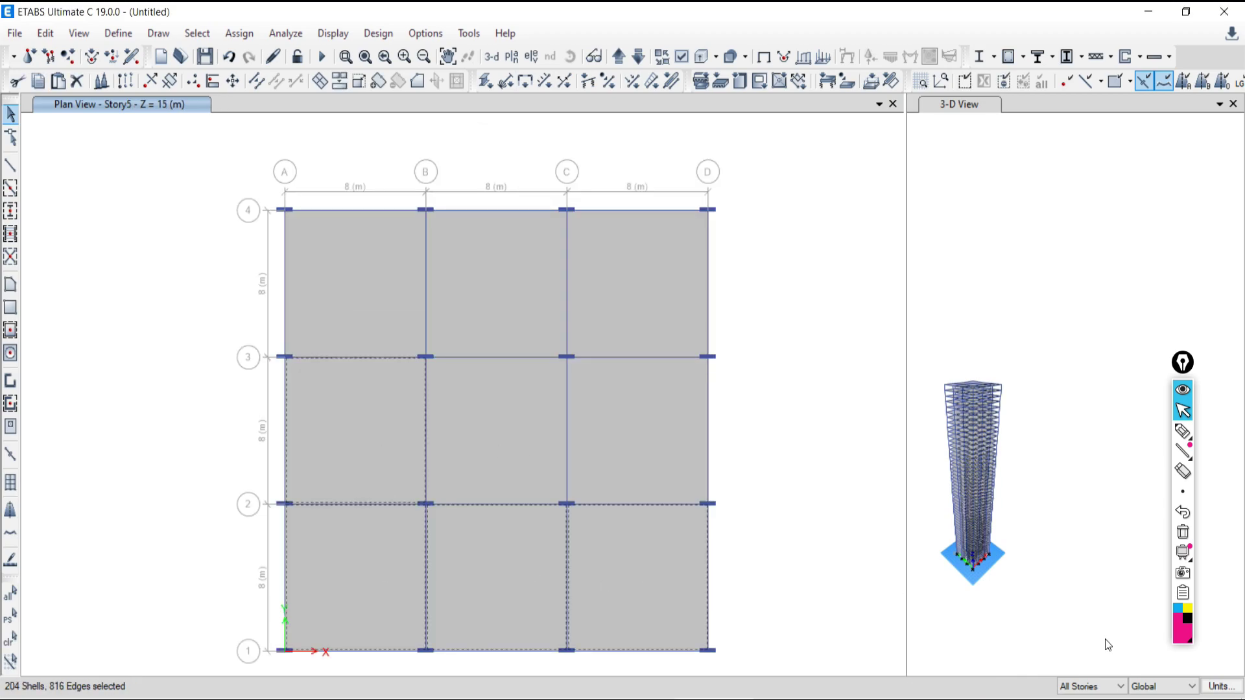
left_click(10, 639)
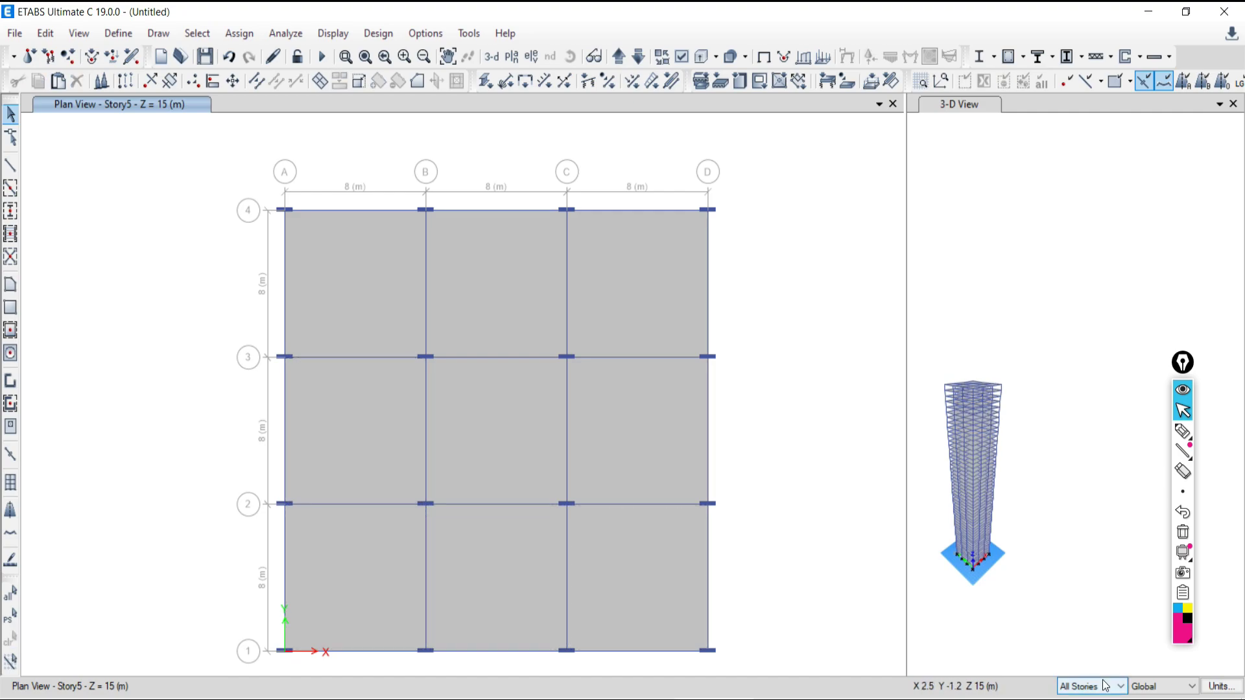
Step: Limit the selection to One Story and select the slab panels of all nine bays on Story5
scroll(1091, 686, "up", 1)
left_click(637, 580)
left_click(476, 582)
left_click(356, 566)
left_click(408, 492)
left_click(478, 450)
left_click(598, 444)
left_click(616, 292)
left_click(531, 298)
left_click(401, 289)
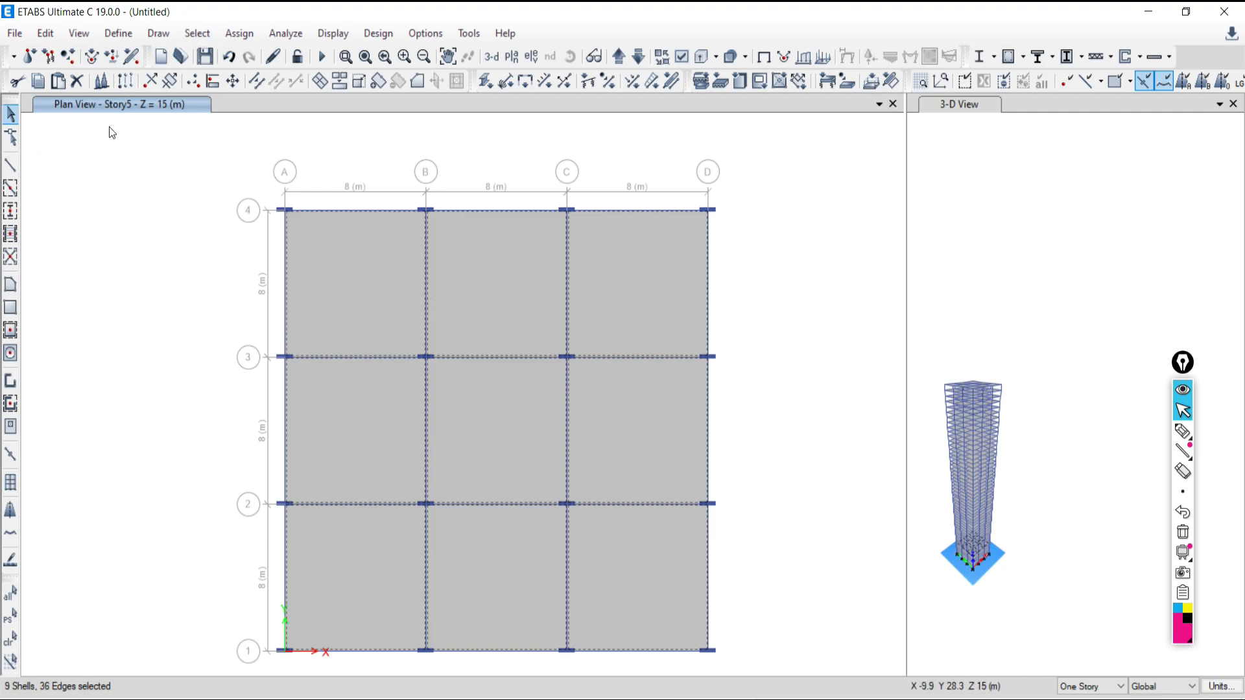
Step: Show the Story10 plan in the plan view window
left_click(512, 57)
left_click_drag(714, 334, 721, 486)
left_click(533, 402)
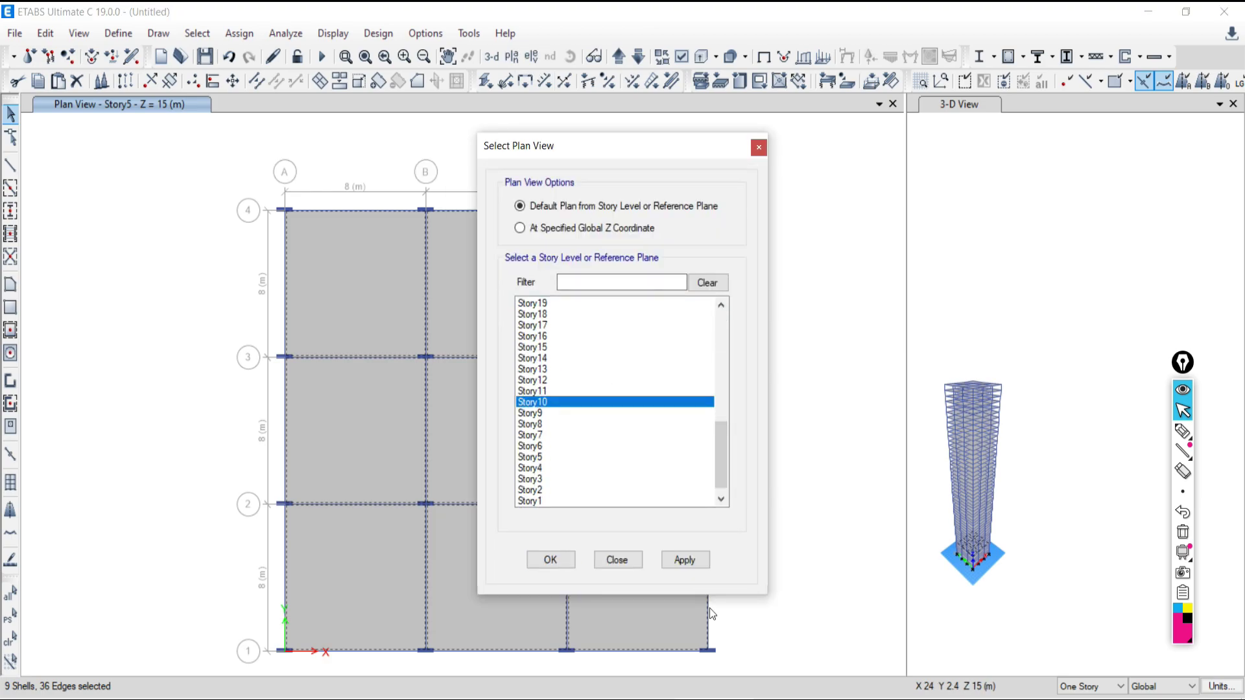
left_click(685, 559)
left_click(619, 557)
Step: Add the slab panels of all nine bays on Story10 to the selection
left_click(627, 459)
left_click(613, 295)
left_click(495, 300)
left_click(471, 400)
left_click(468, 538)
left_click(361, 555)
left_click(358, 428)
left_click(369, 287)
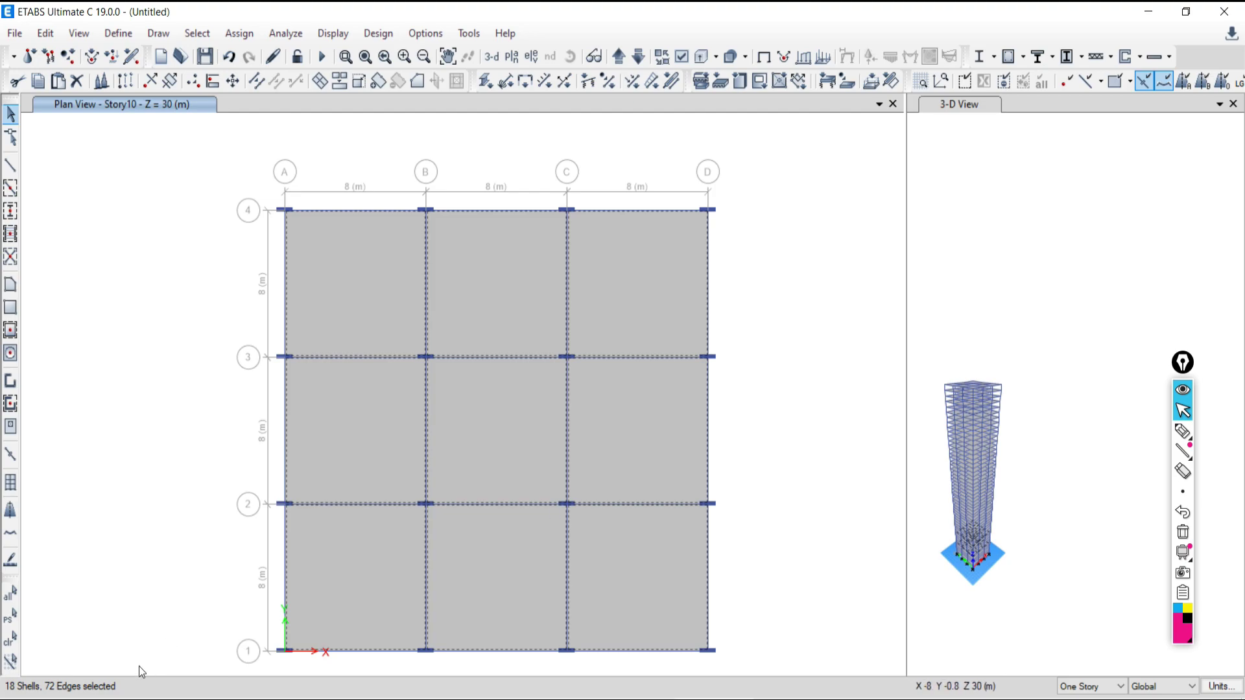
Step: Switch the plan view to the Story15 level
left_click(512, 57)
left_click_drag(722, 327, 725, 399)
scroll(544, 451, "down", 1)
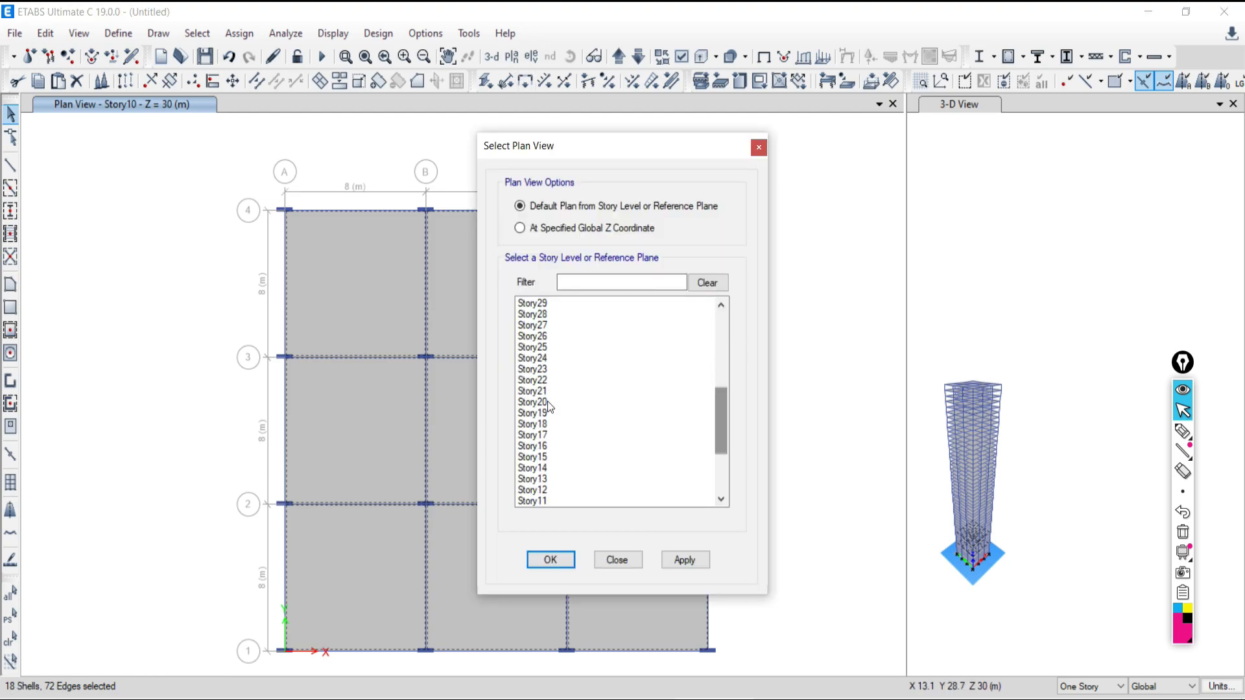
left_click(547, 457)
left_click(680, 562)
left_click(616, 559)
Step: Add the nine floor panels on the Story15 plan to the selection
left_click(514, 305)
left_click(504, 423)
left_click(487, 571)
left_click(377, 566)
left_click(390, 447)
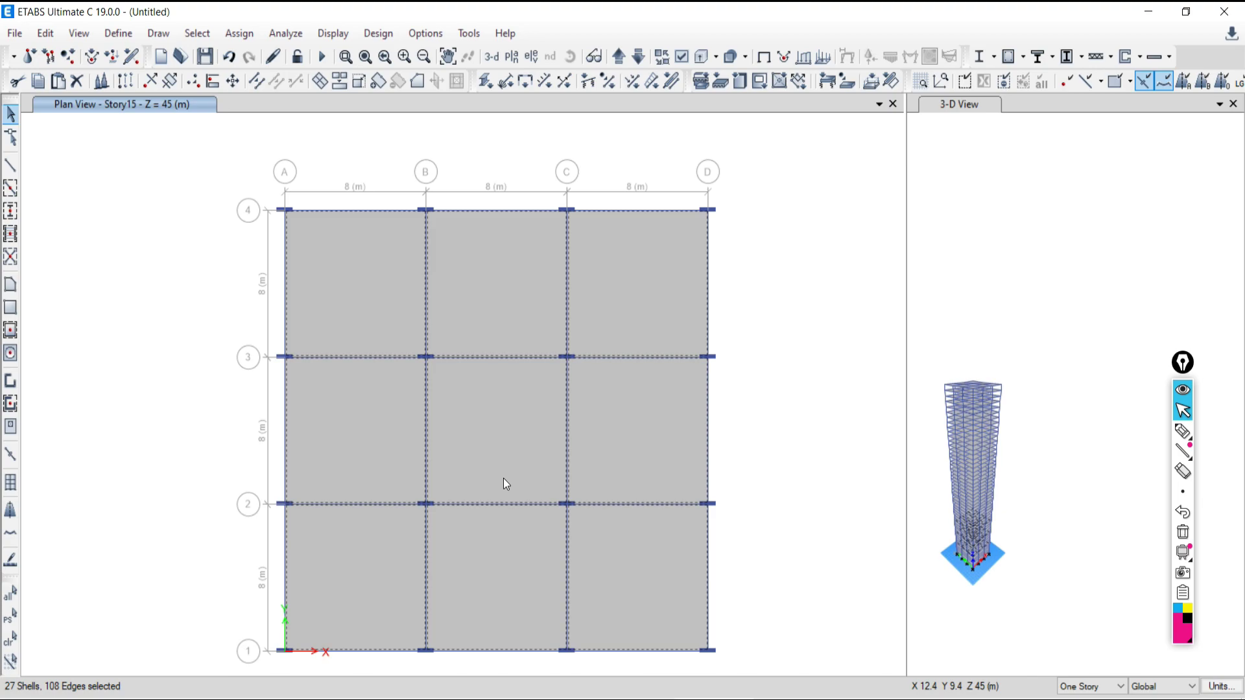
Step: Clear the current selection and select all floors in the model by object type
left_click(9, 645)
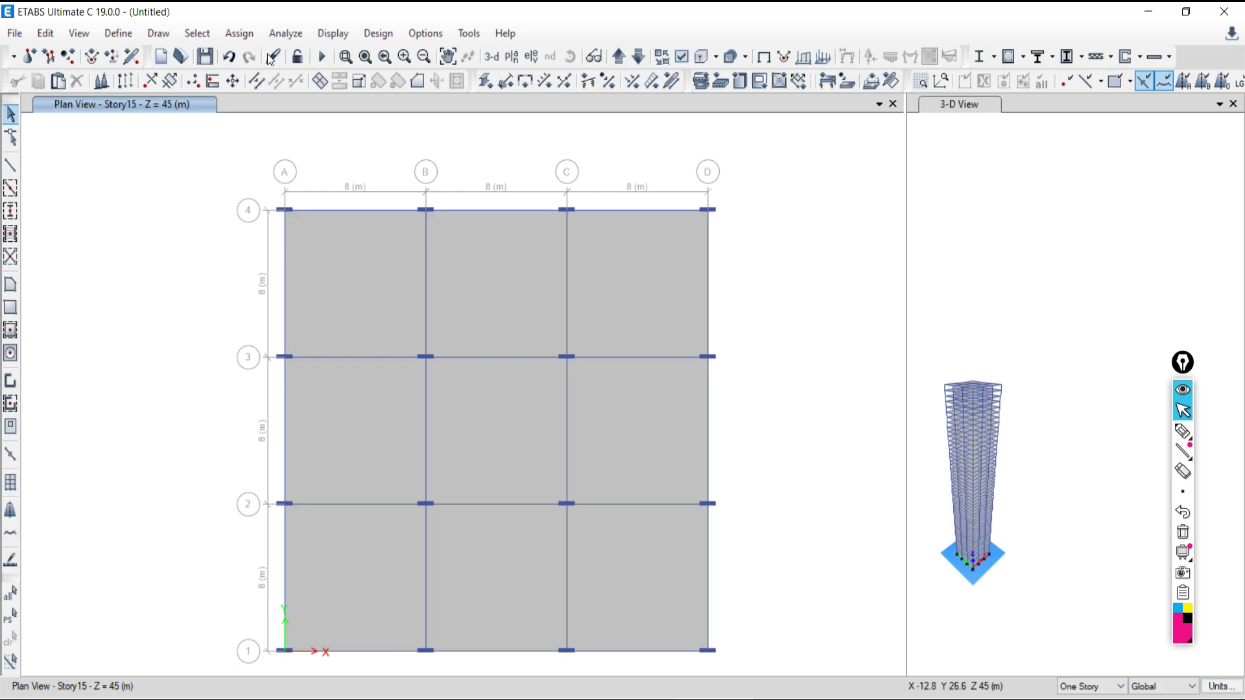
left_click(196, 33)
mouse_move(210, 57)
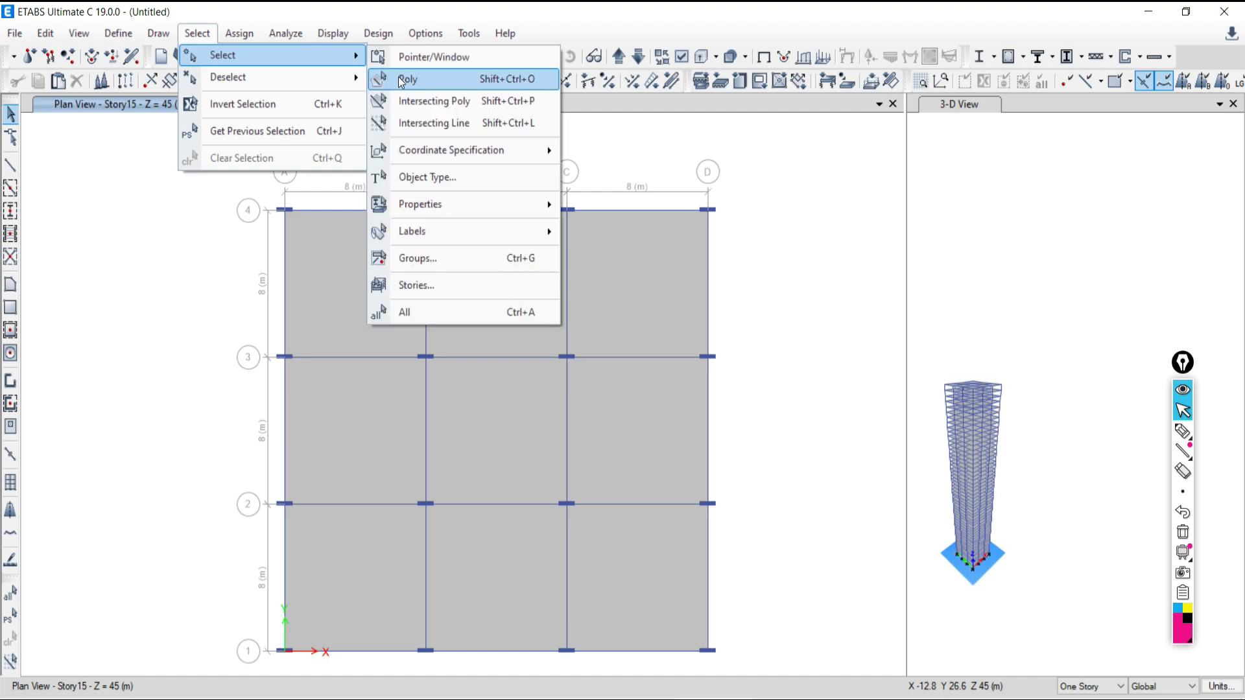
left_click(448, 173)
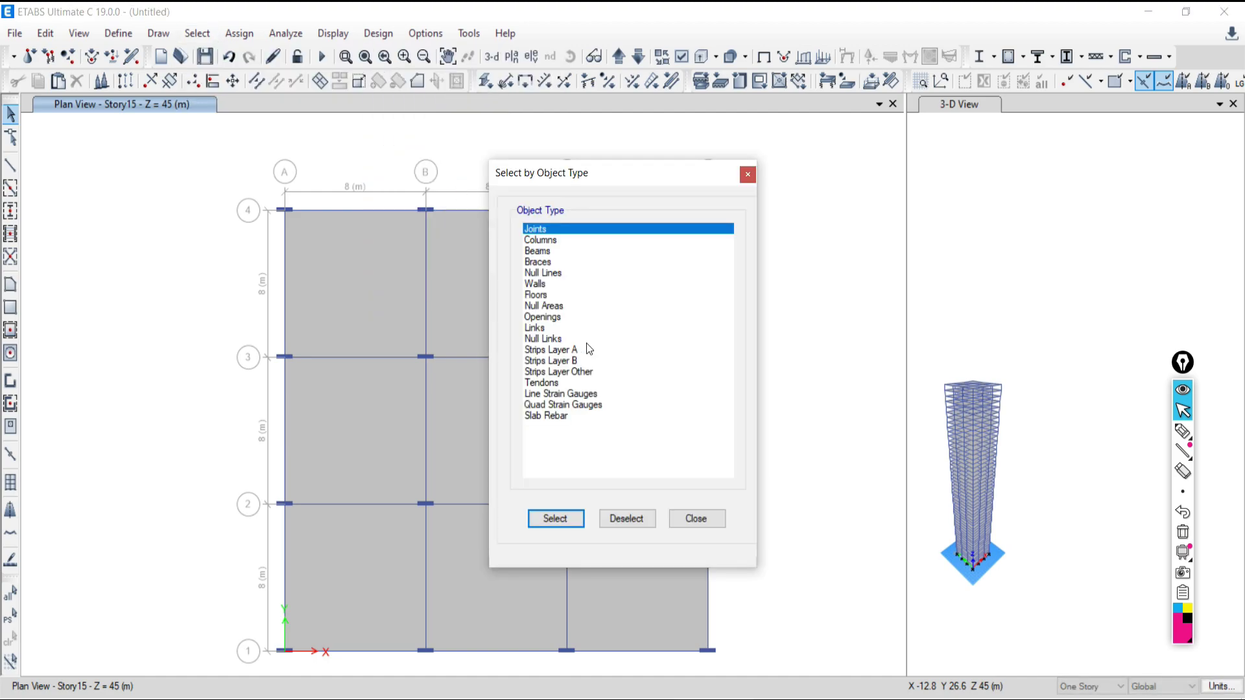
left_click(542, 295)
left_click(546, 519)
left_click(674, 519)
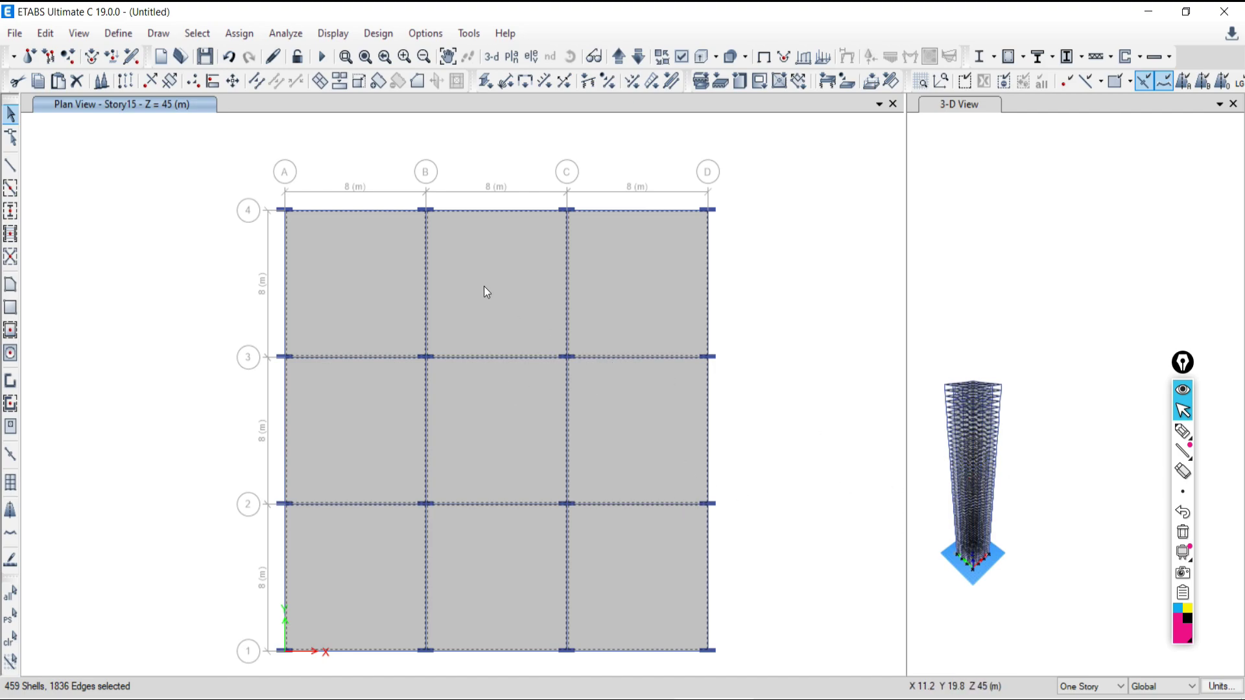
Step: Deselect the floors by story for Story1 to Story4, Story6 to Story9 and Story11 to Story14
left_click(198, 34)
mouse_move(236, 78)
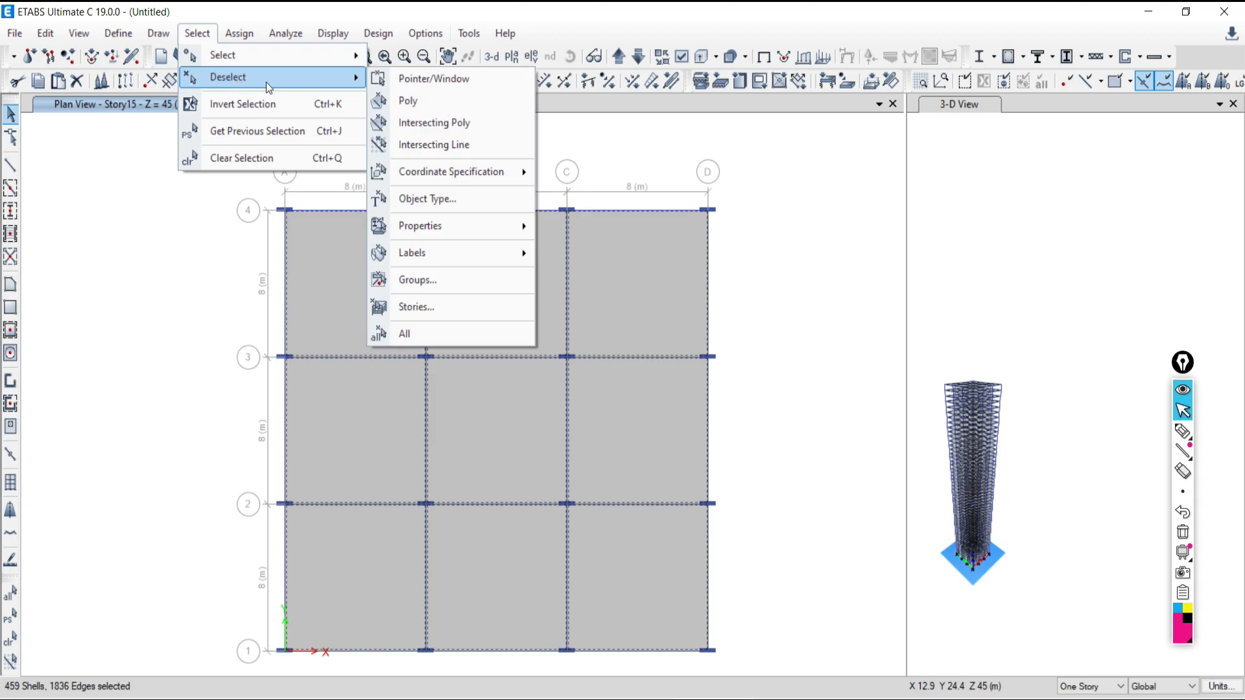
left_click(415, 306)
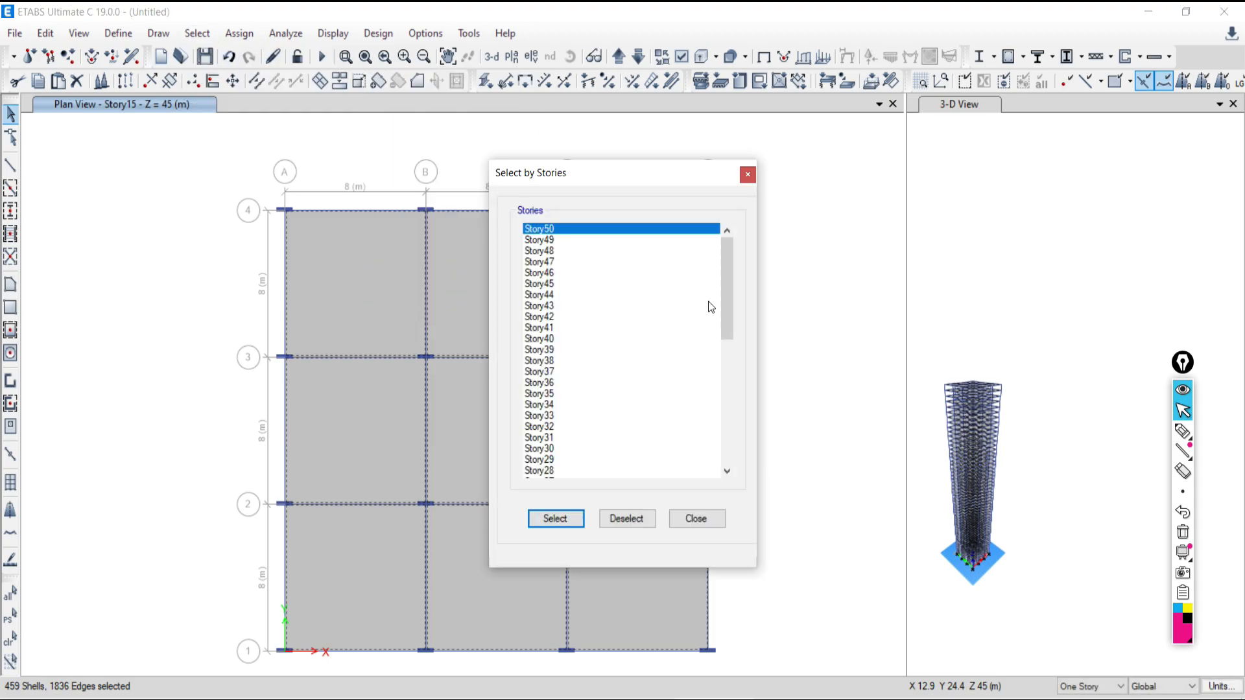
left_click_drag(722, 263, 722, 443)
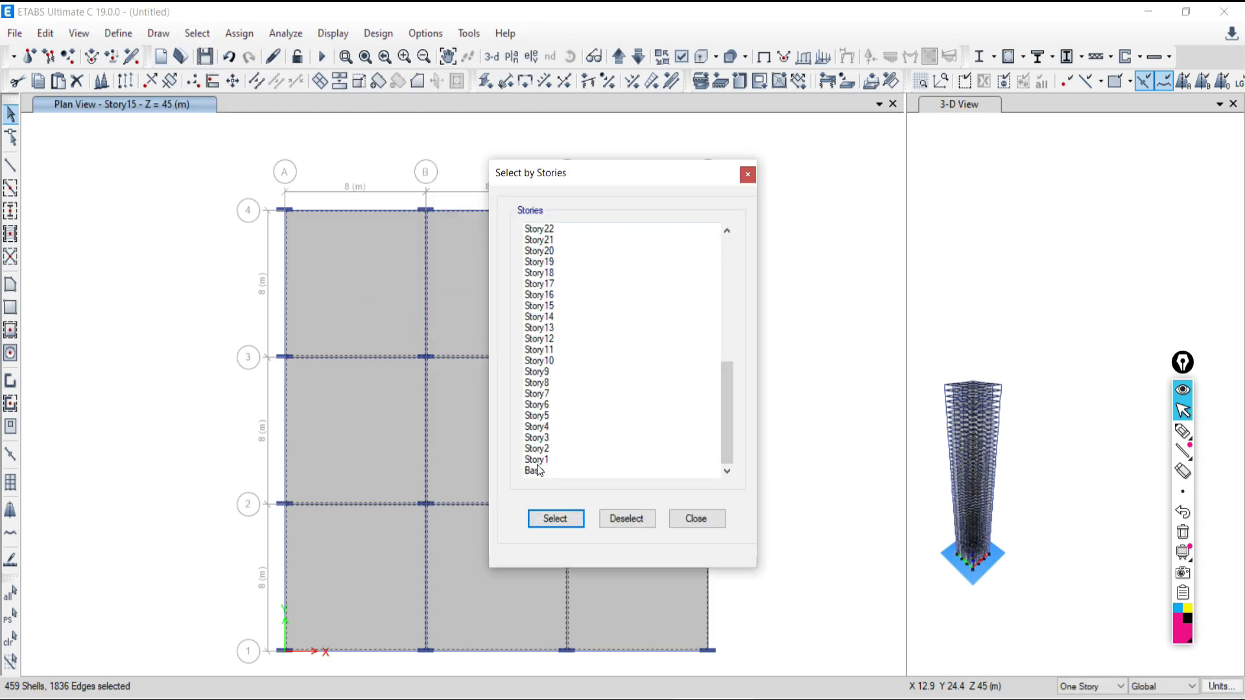
left_click_drag(538, 462, 541, 426)
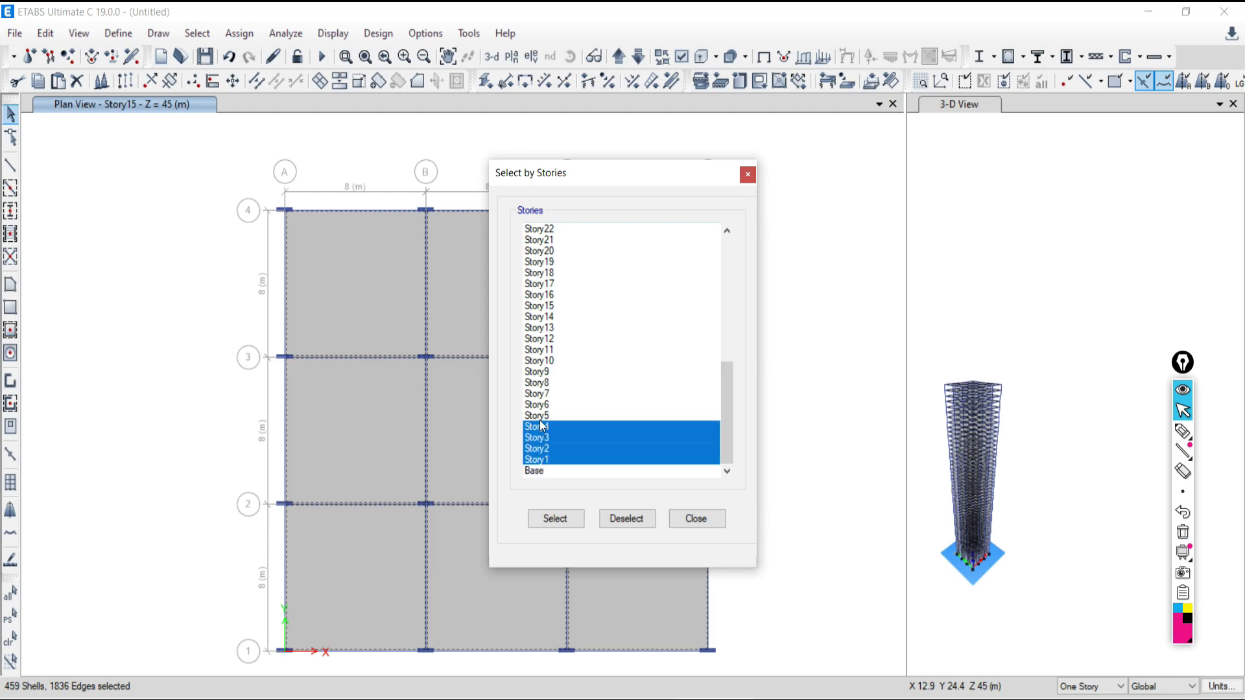
left_click(641, 518)
left_click_drag(552, 407, 538, 263)
left_click(640, 520)
left_click(621, 517)
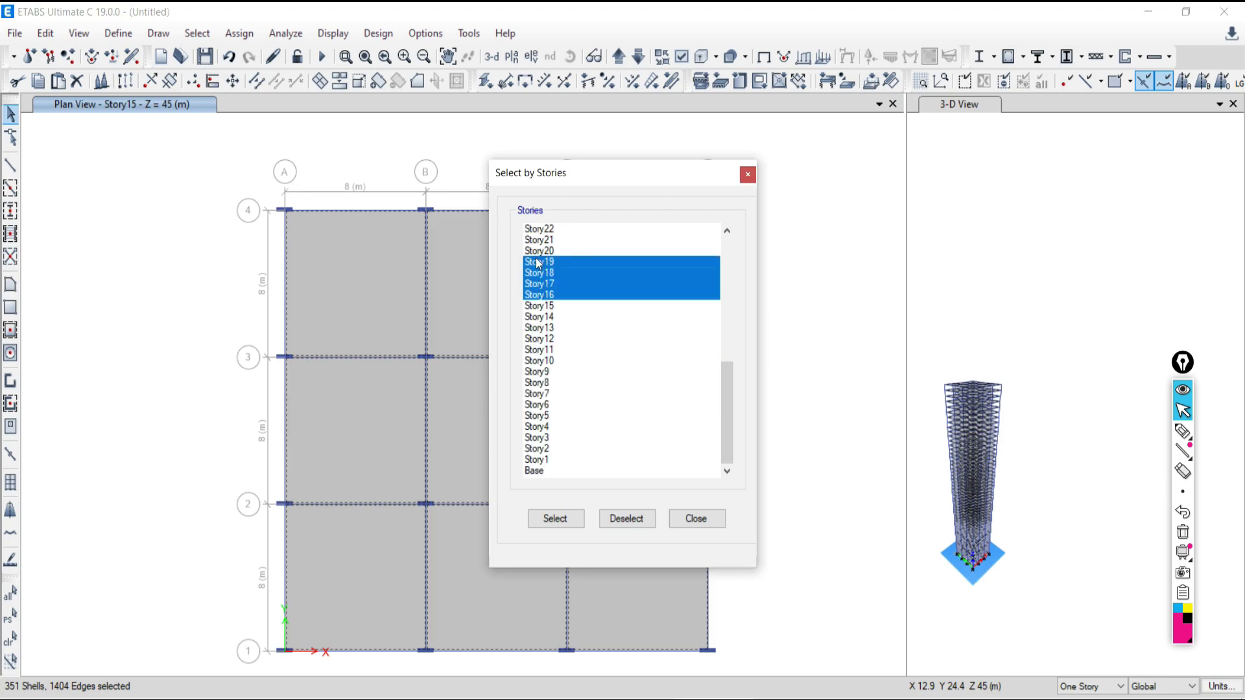
Step: Deselect the floors on Story16 to Story19, Story21 to Story24 and Story26 to Story45
left_click(633, 518)
left_click_drag(548, 243, 543, 375)
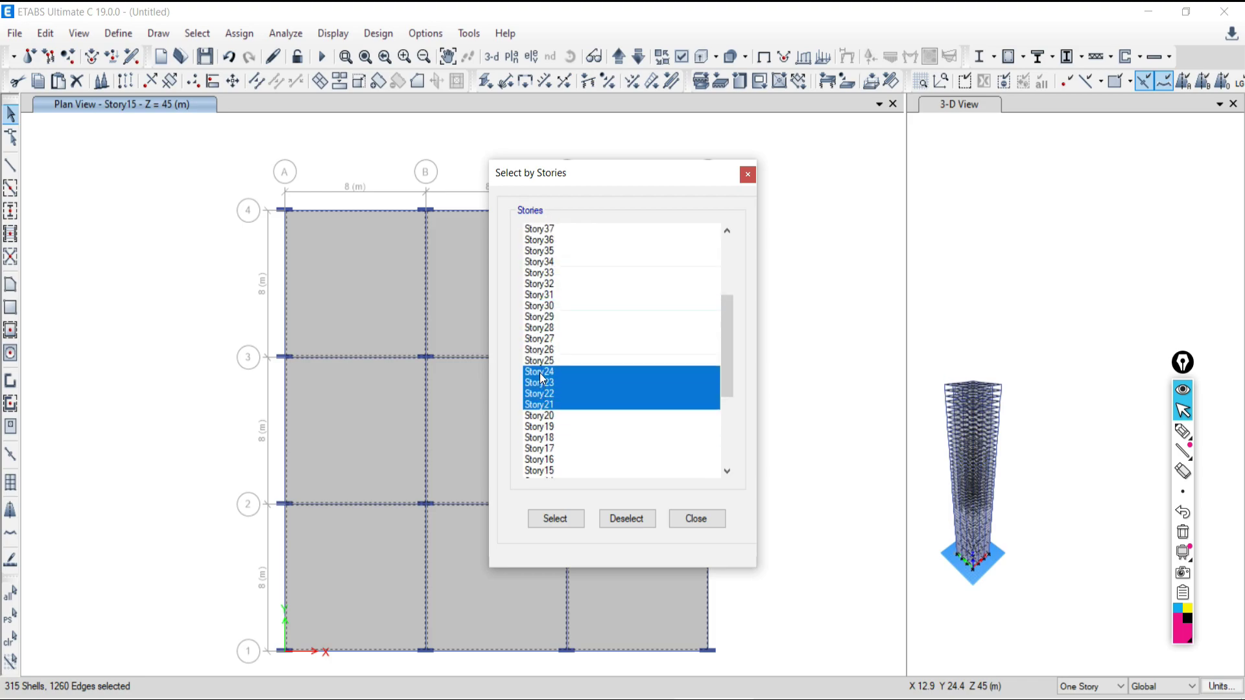
left_click(633, 519)
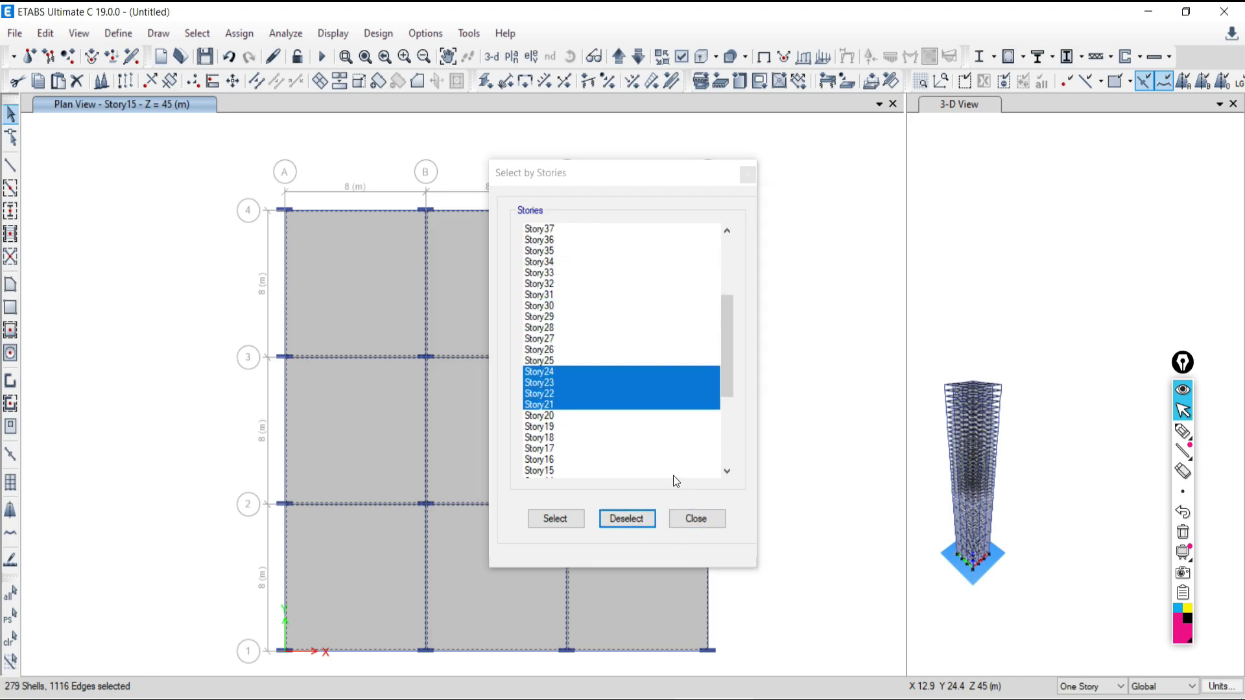
left_click_drag(548, 350, 536, 188)
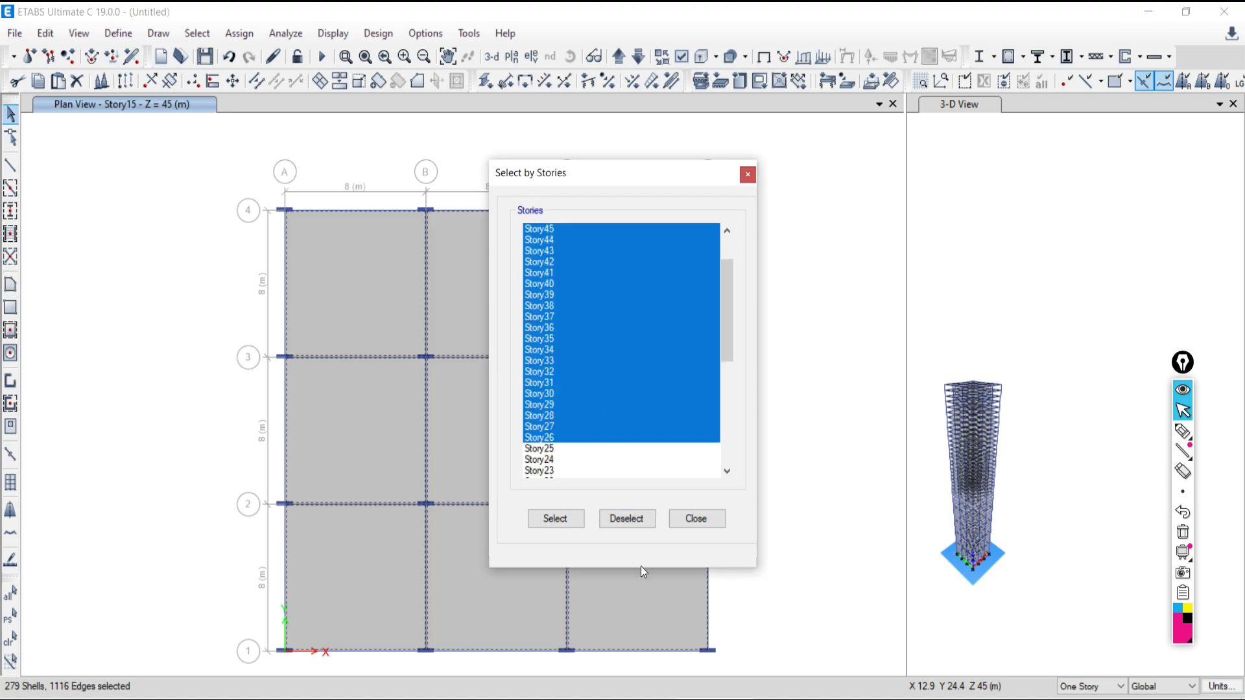
left_click(628, 519)
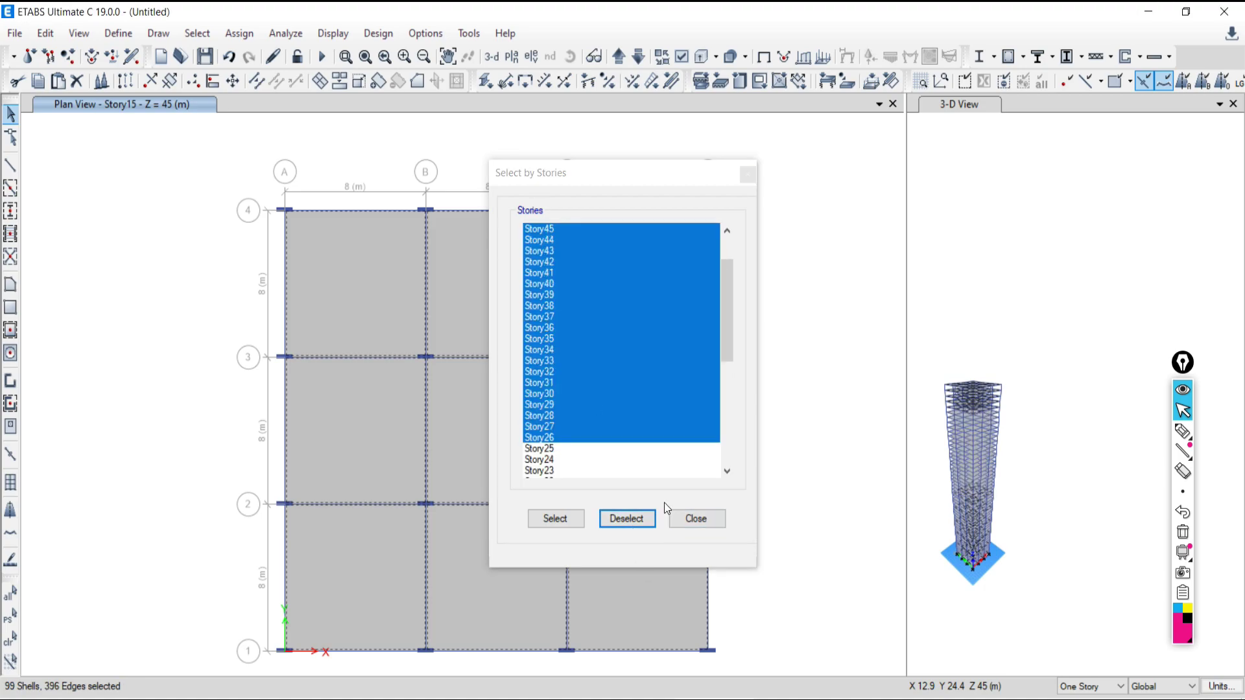
Step: Deselect the floors on Story46 to Story50 and finish selecting by stories
left_click_drag(728, 301, 728, 279)
left_click(537, 274)
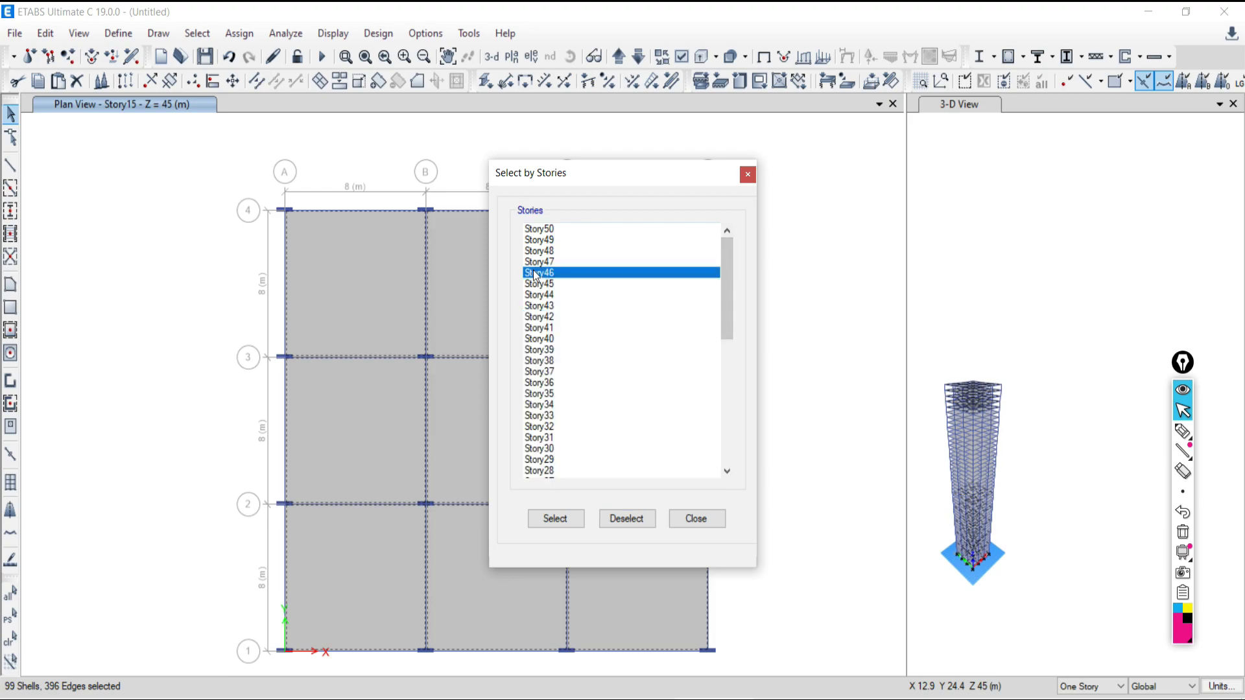
left_click_drag(537, 275, 536, 227)
left_click(627, 519)
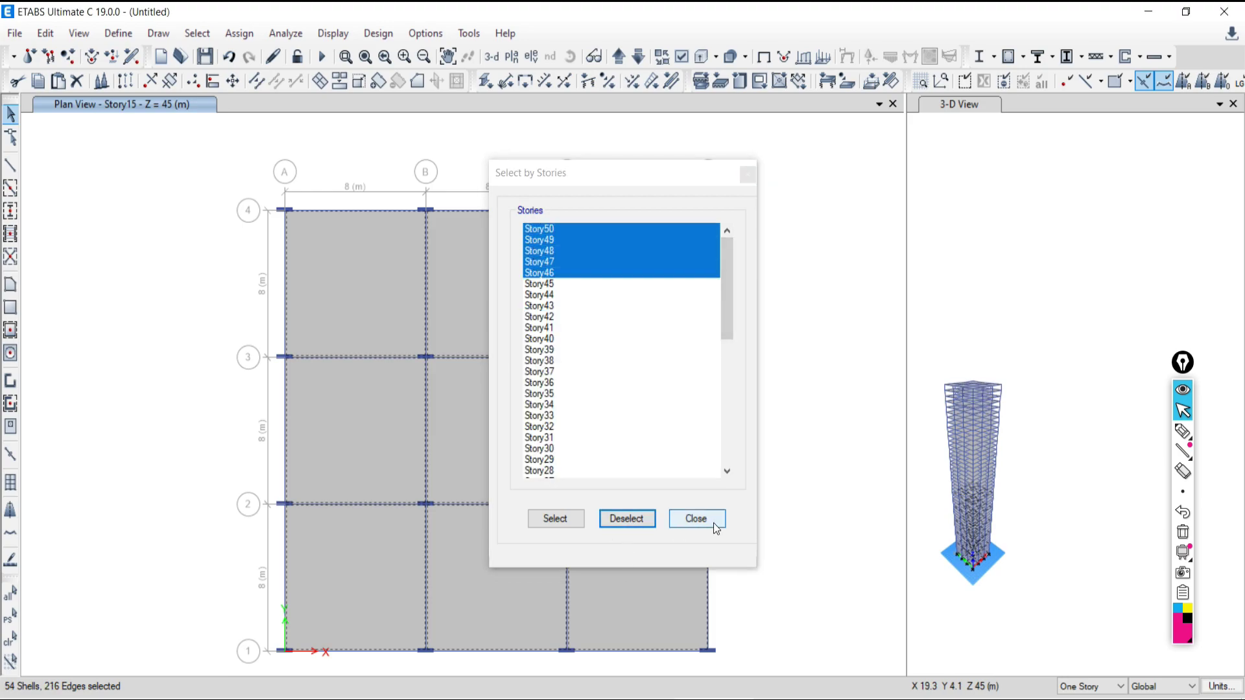
left_click(712, 524)
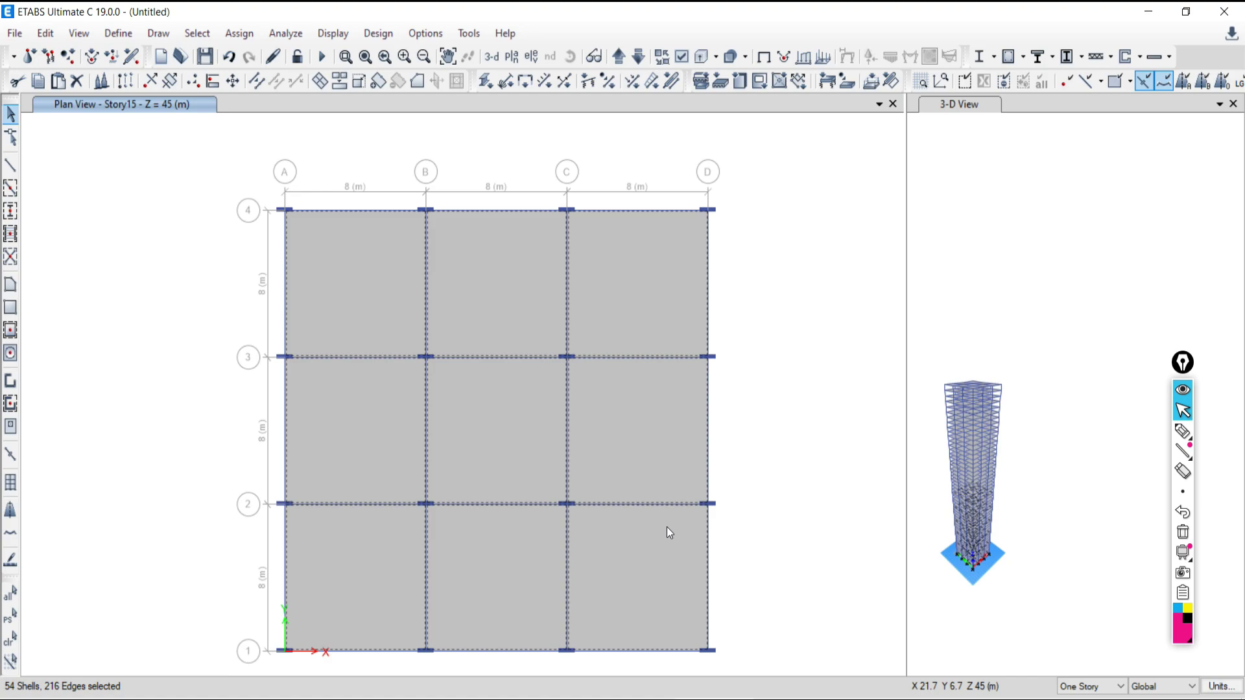
Step: Clear the remaining floor selection
left_click(168, 698)
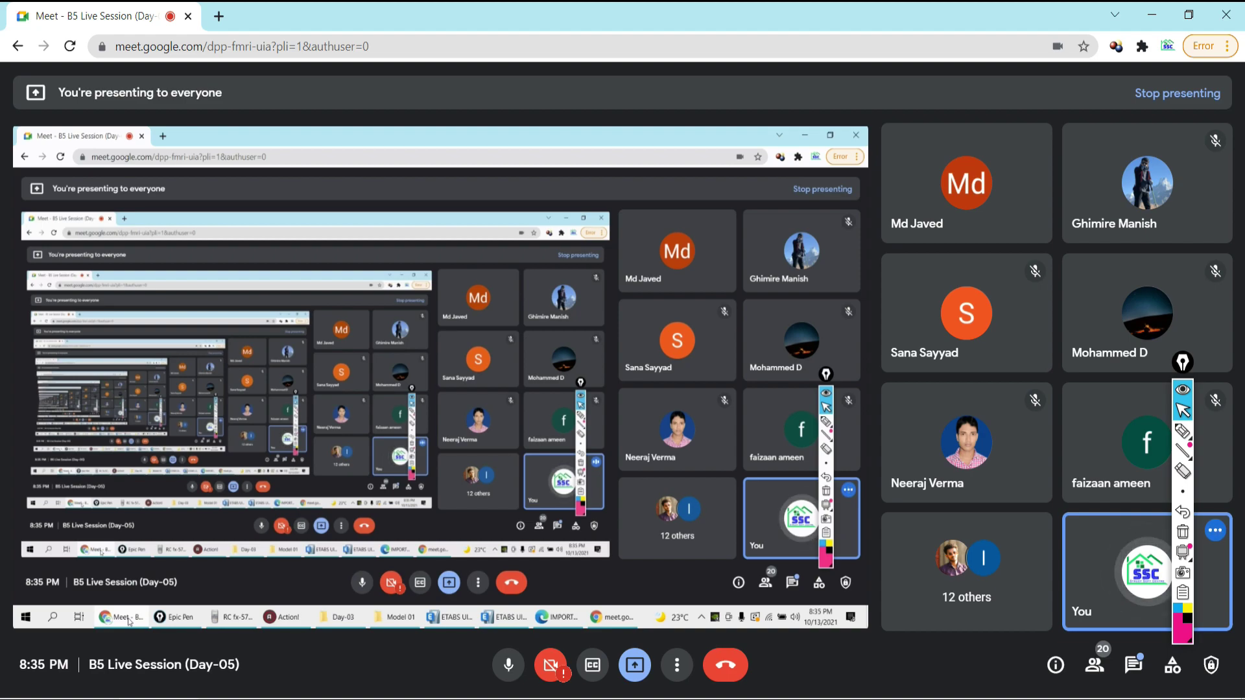
key("alt+Tab")
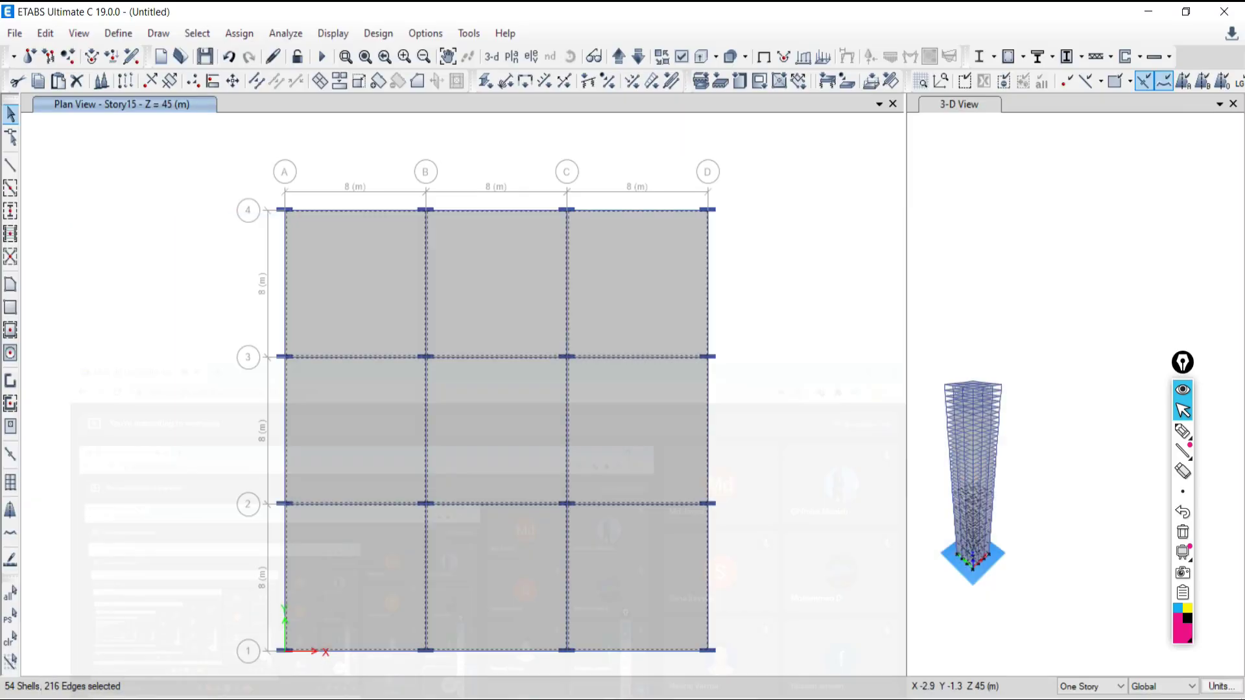
left_click(10, 640)
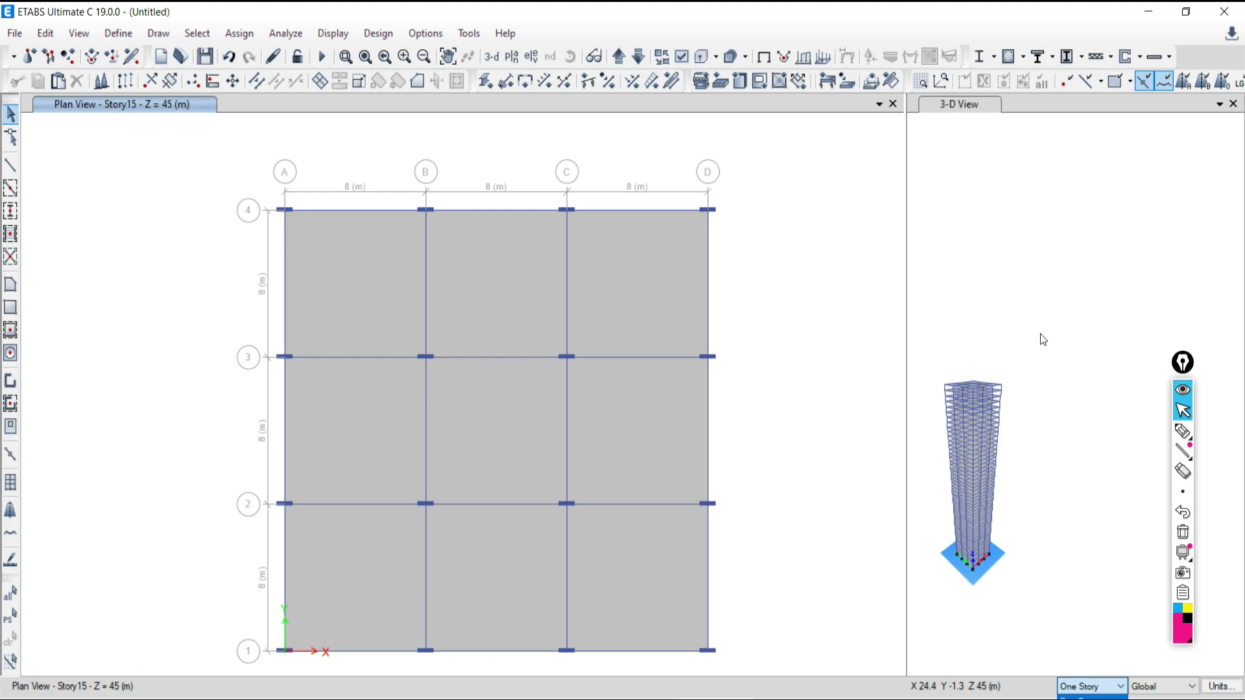
left_click(1091, 694)
left_click(813, 337)
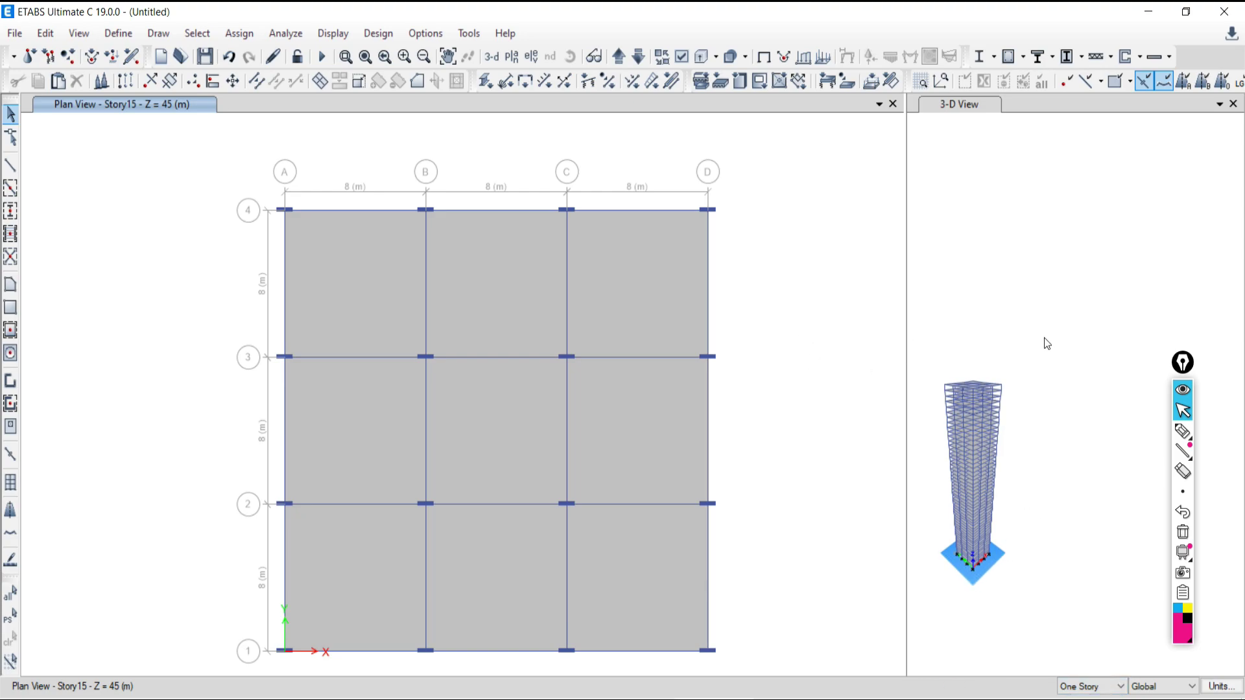
left_click(1027, 405)
middle_click_drag(1024, 406, 1100, 256)
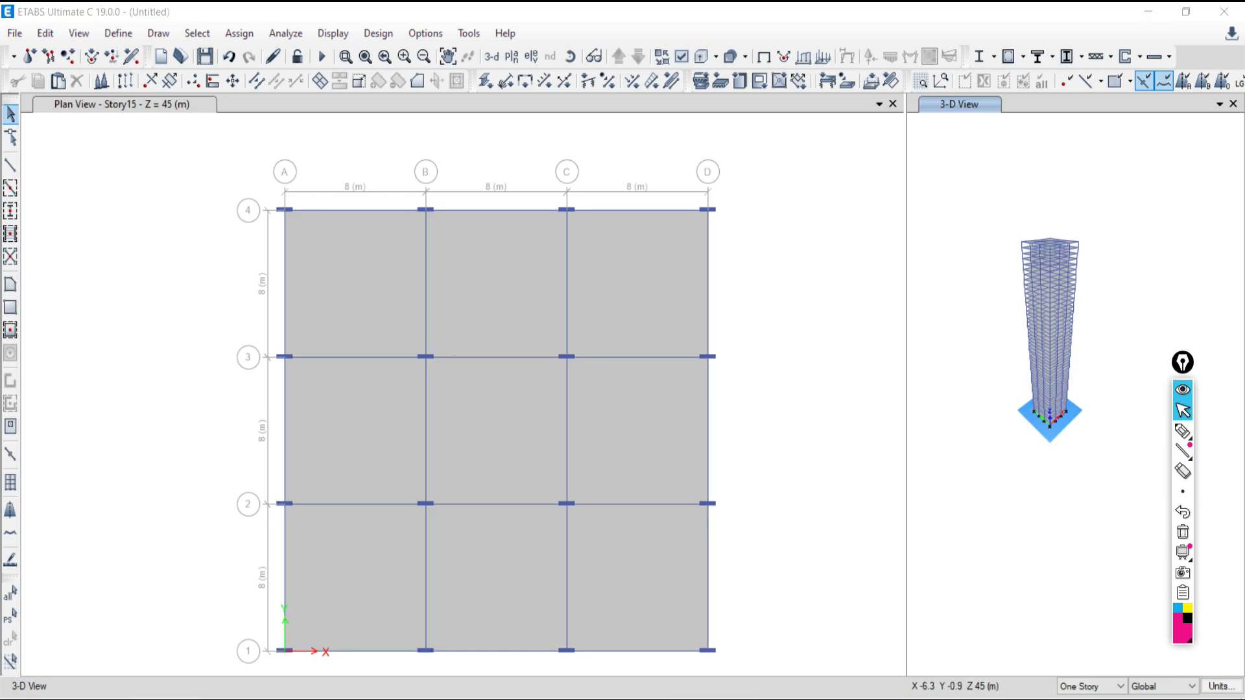
key("alt+Tab")
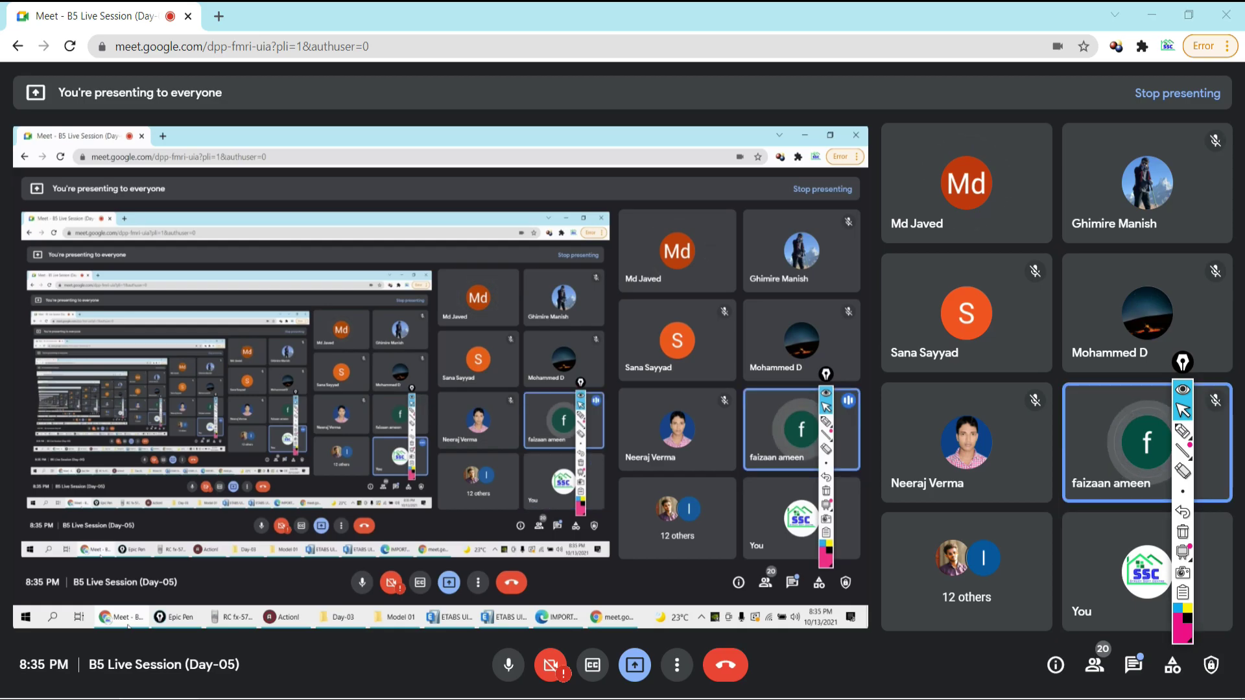
key("alt+Tab")
Step: Open the model's story data table and examine the stories down to the Base level
left_click(45, 36)
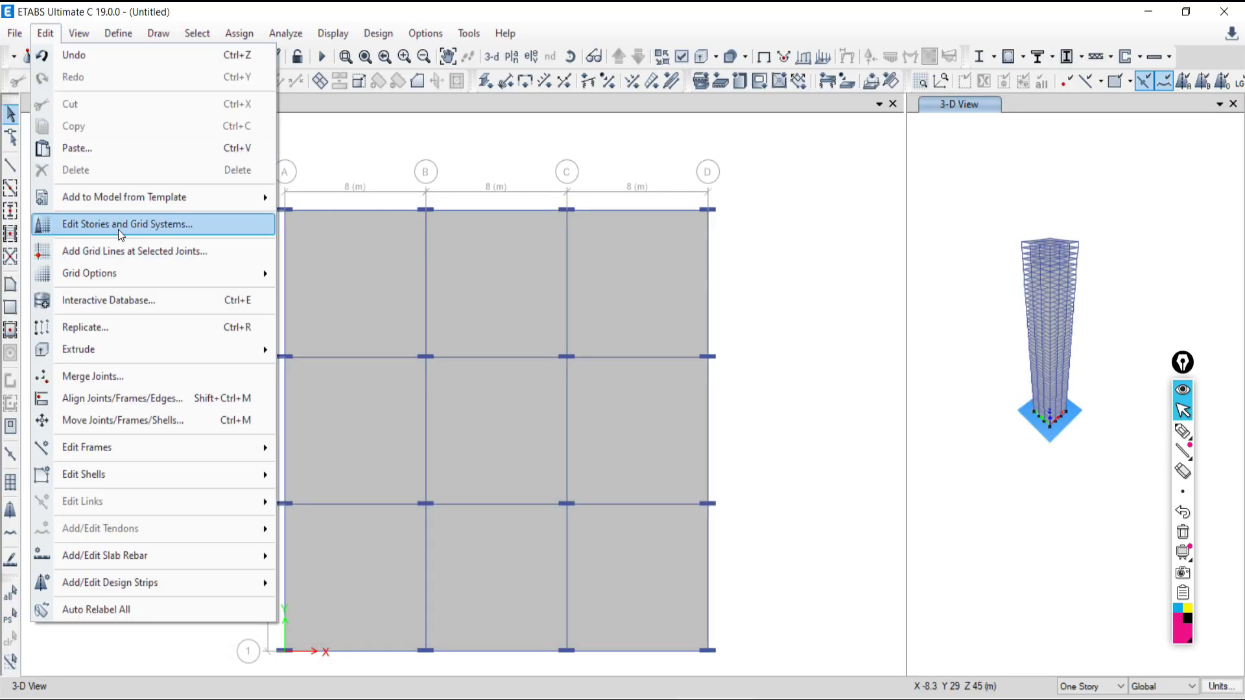
left_click(153, 226)
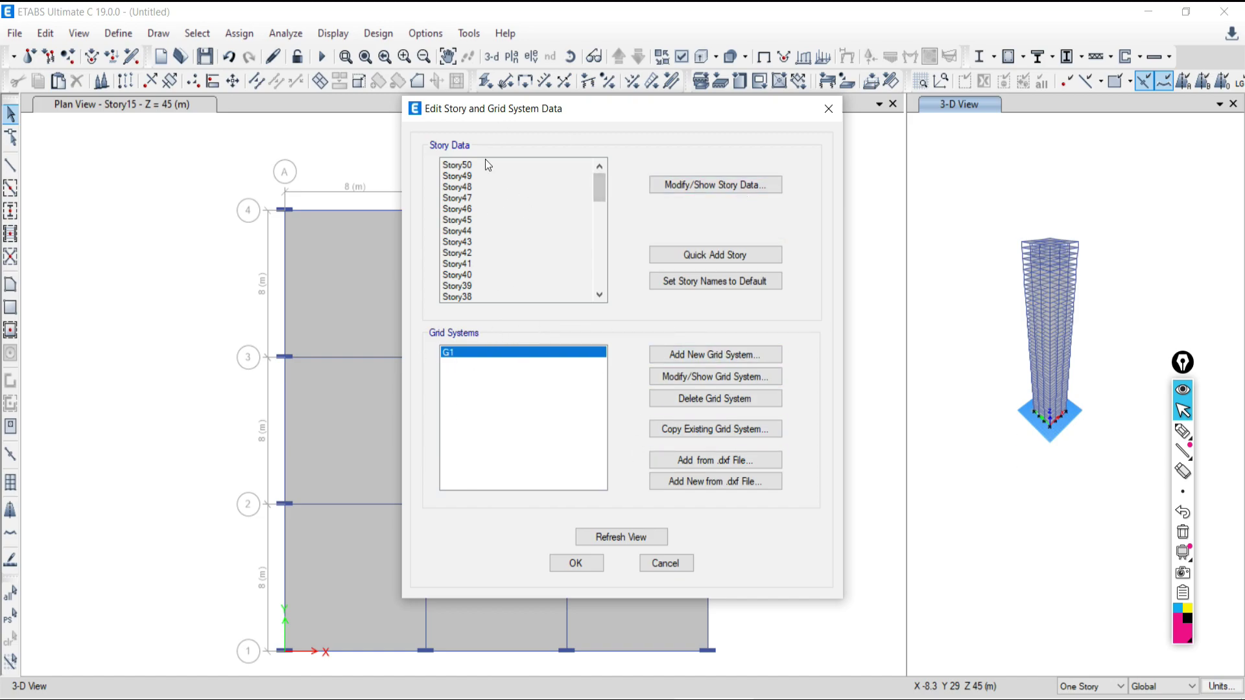
left_click(714, 188)
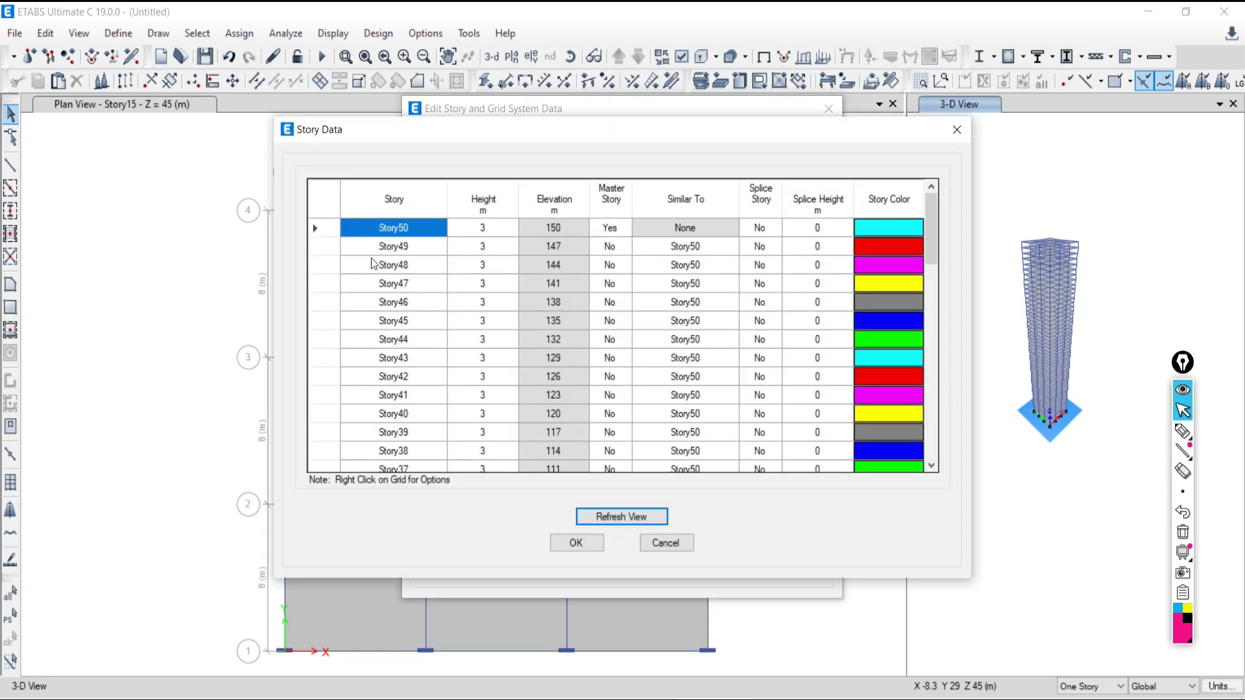
left_click_drag(932, 228, 935, 176)
scroll(418, 408, "down", 11)
scroll(398, 461, "down", 2)
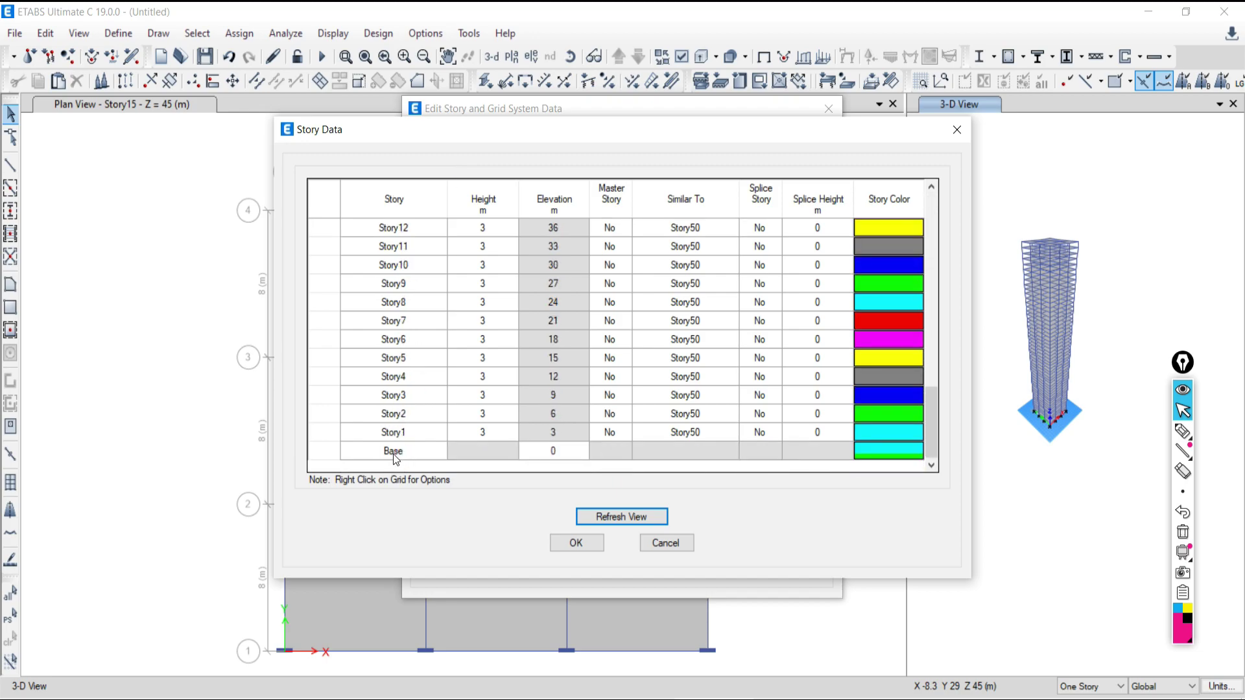
Step: Try renaming Story1 through Story4 as 1, 2, 3 and 4 in the story data, and discard the changes
left_click(396, 432)
type("1")
key("Up")
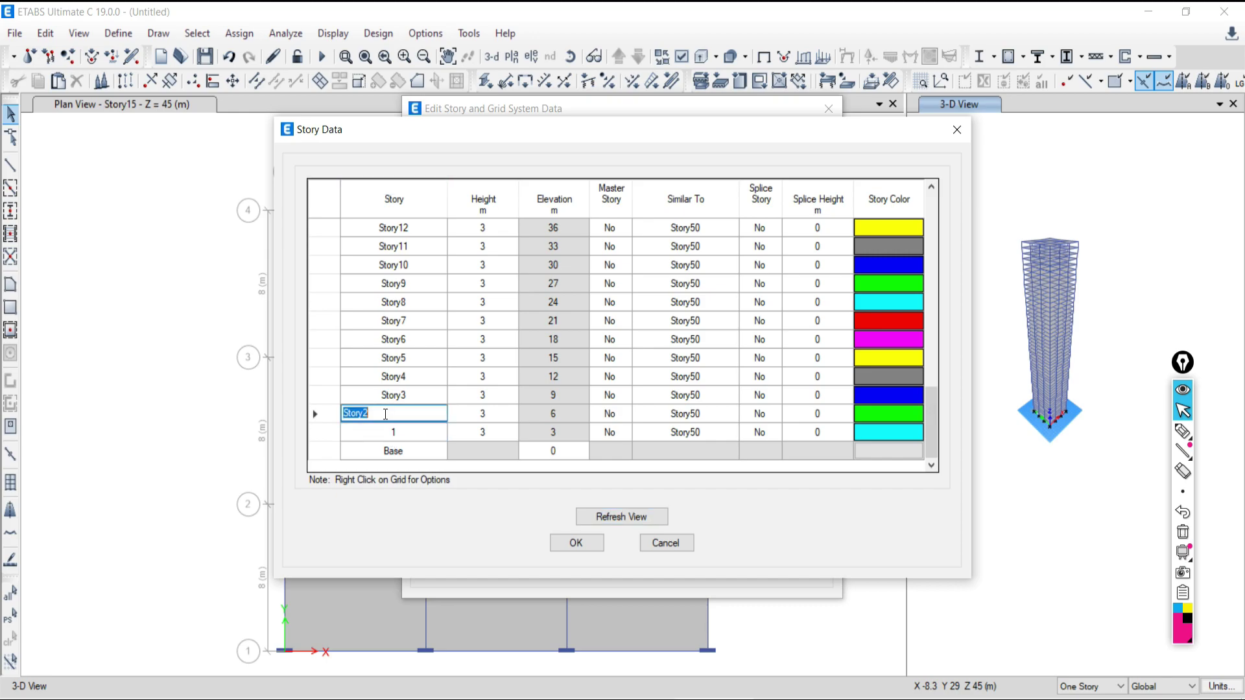
key("Up")
left_click(398, 418)
type("2")
left_click(365, 397)
type("3")
key("Up")
type("4")
left_click(654, 543)
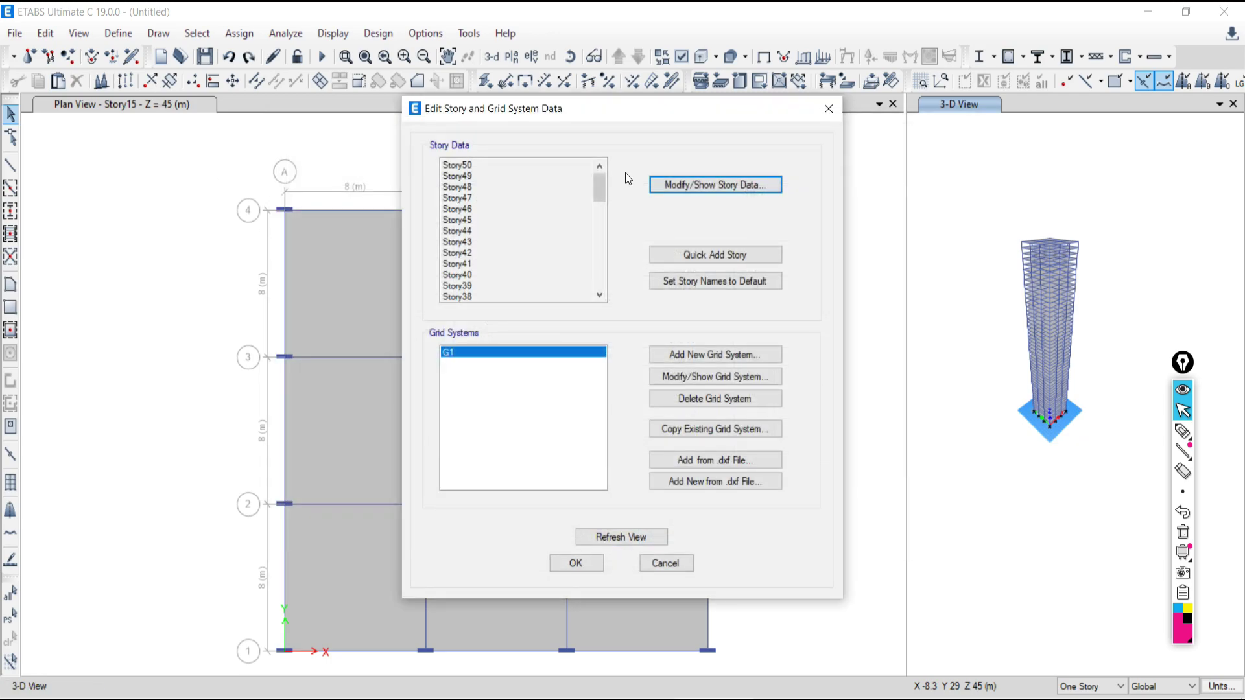
Step: Reopen the story data table and examine the individual height entries of the lowest stories, Story1 through Story8
left_click(685, 189)
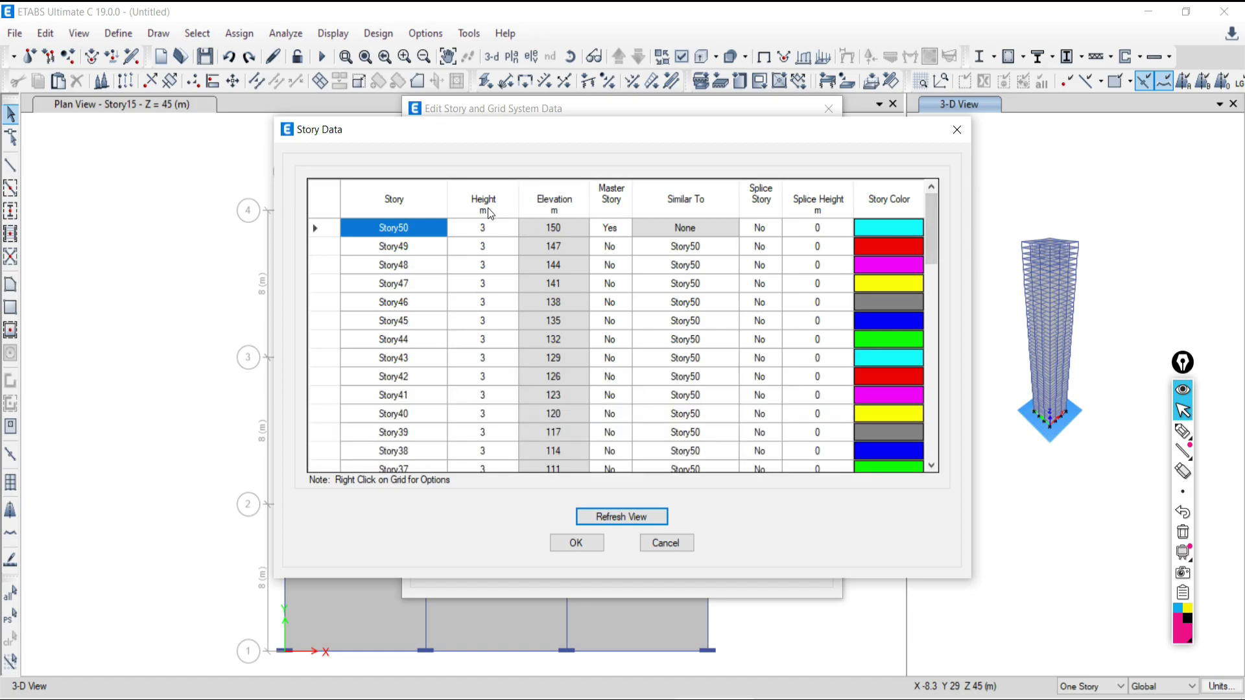
scroll(484, 320, "down", 12)
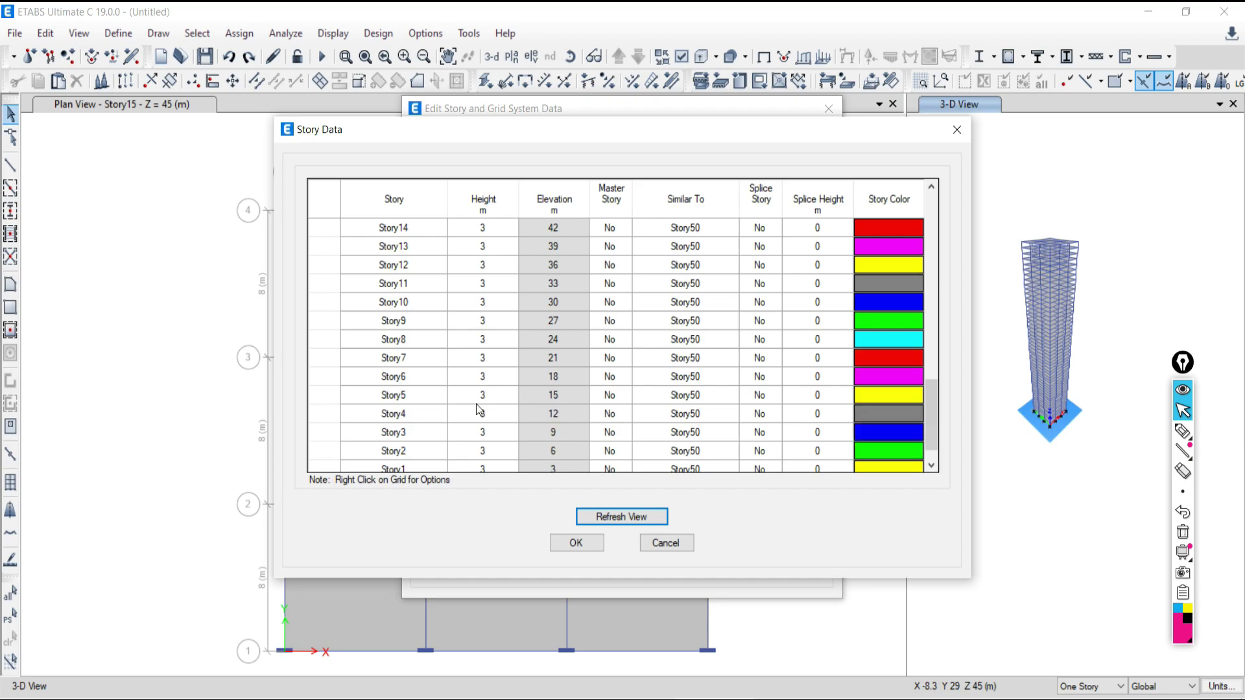
scroll(479, 409, "down", 1)
left_click(480, 430)
left_click(474, 412)
left_click(477, 395)
left_click(473, 359)
left_click(470, 339)
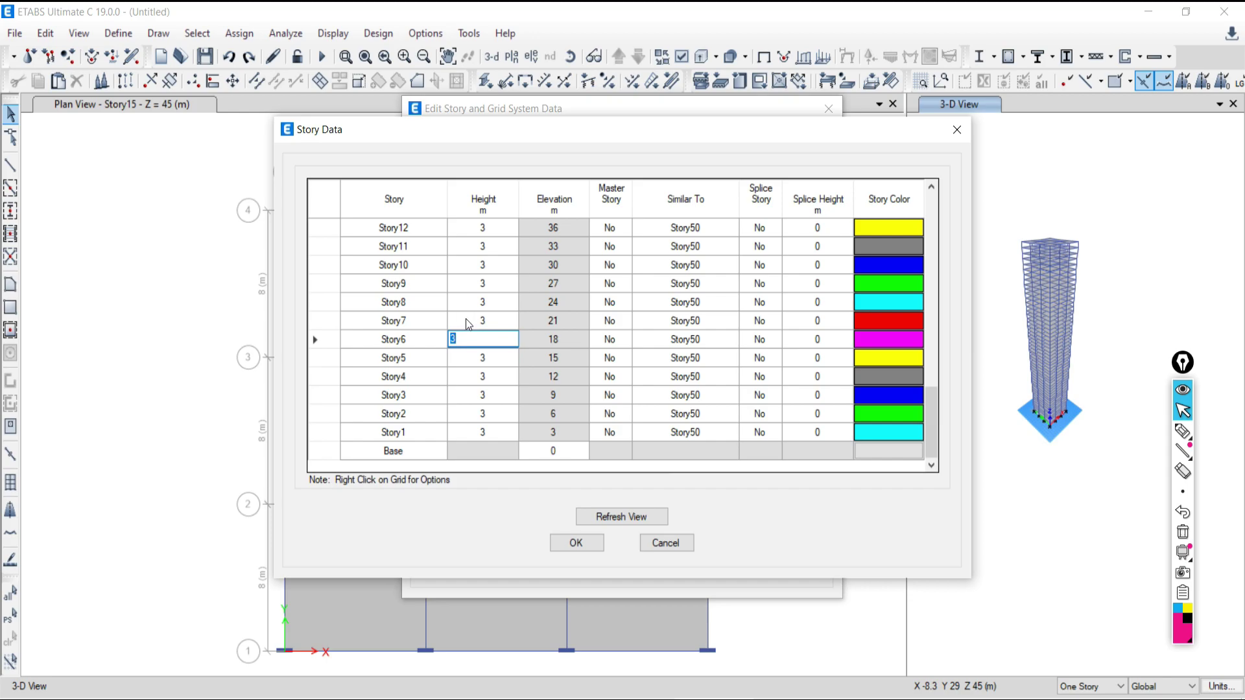
left_click(468, 321)
left_click(470, 303)
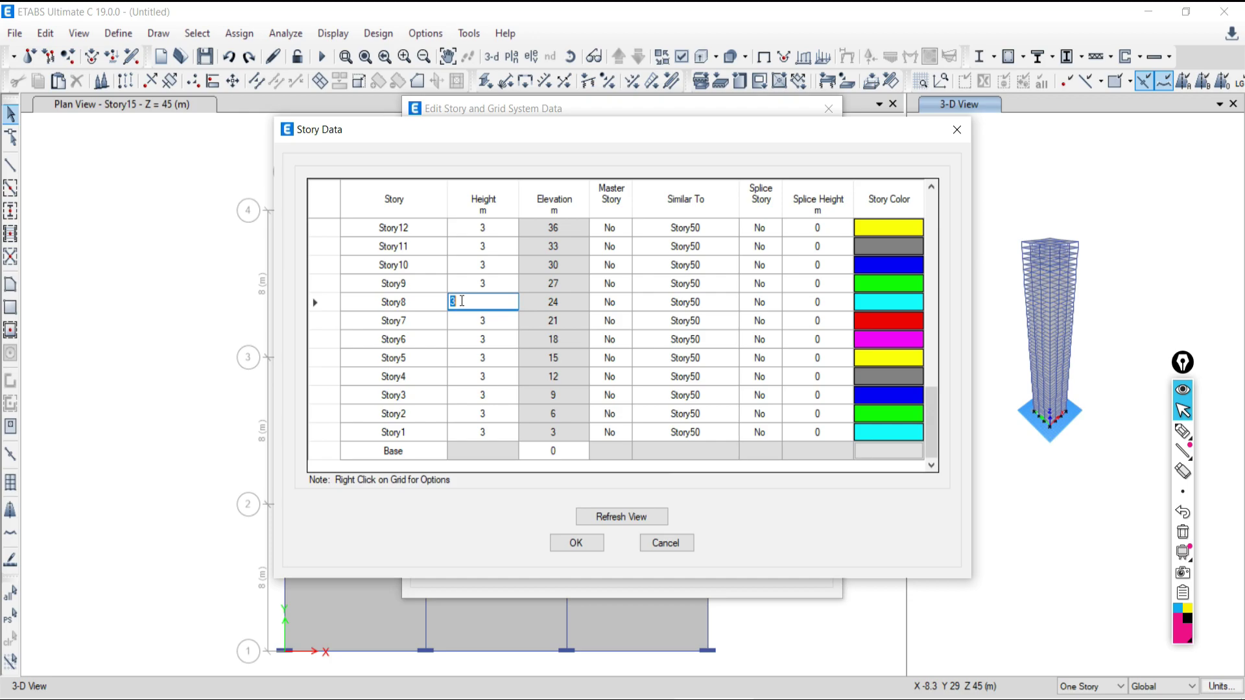
left_click(472, 431)
left_click(468, 409)
left_click(477, 391)
left_click(477, 377)
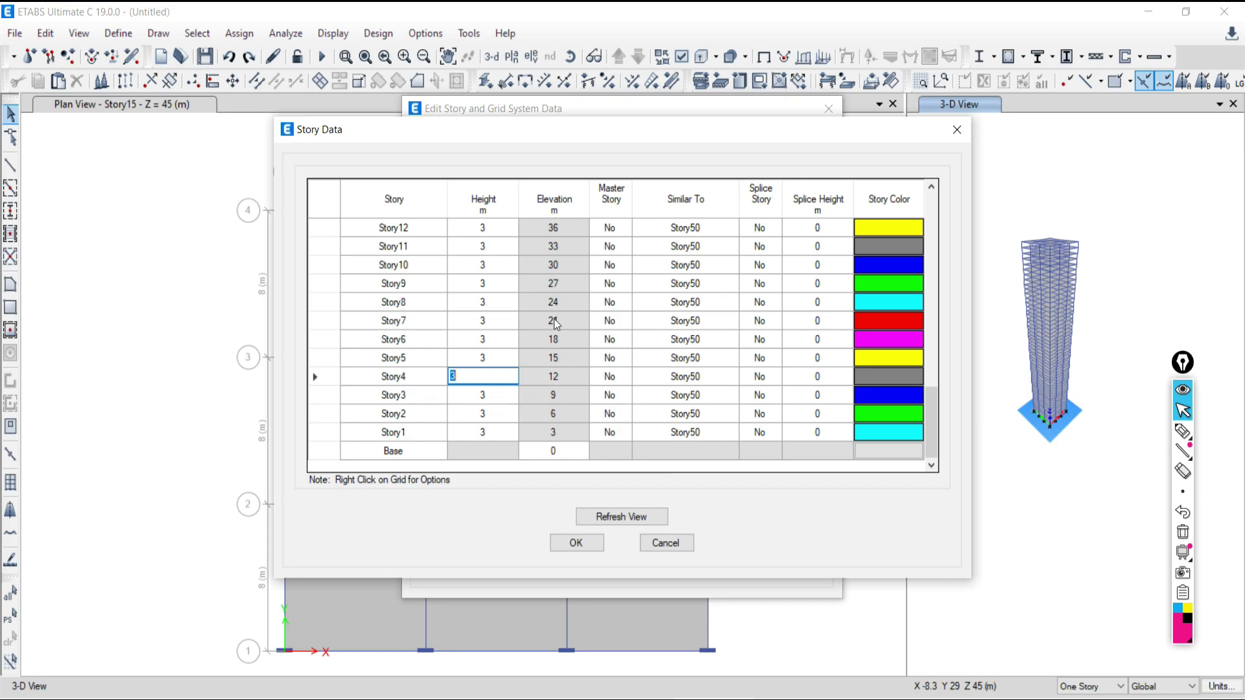
Step: Review the Master Story and Similar To entries in the story data table from Story50 down to Base
left_click_drag(922, 404, 926, 158)
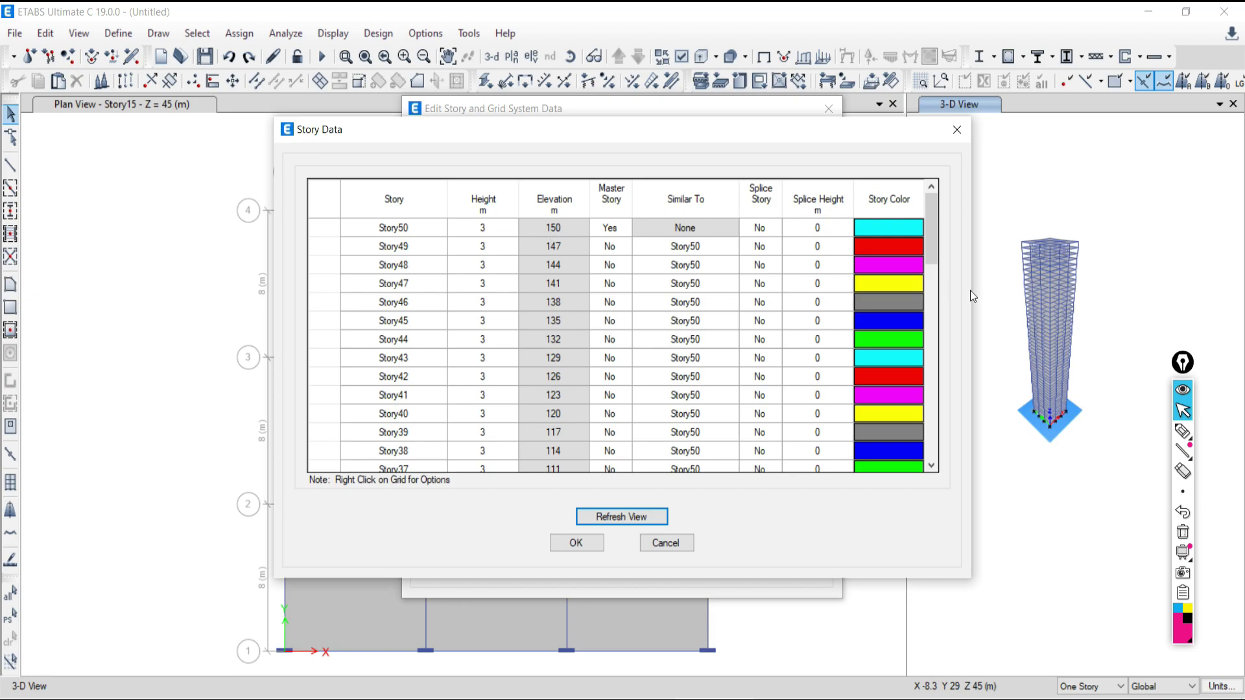
mouse_move(933, 221)
left_mouse_down()
mouse_move(933, 476)
mouse_move(924, 193)
mouse_move(941, 470)
mouse_move(950, 232)
left_mouse_up()
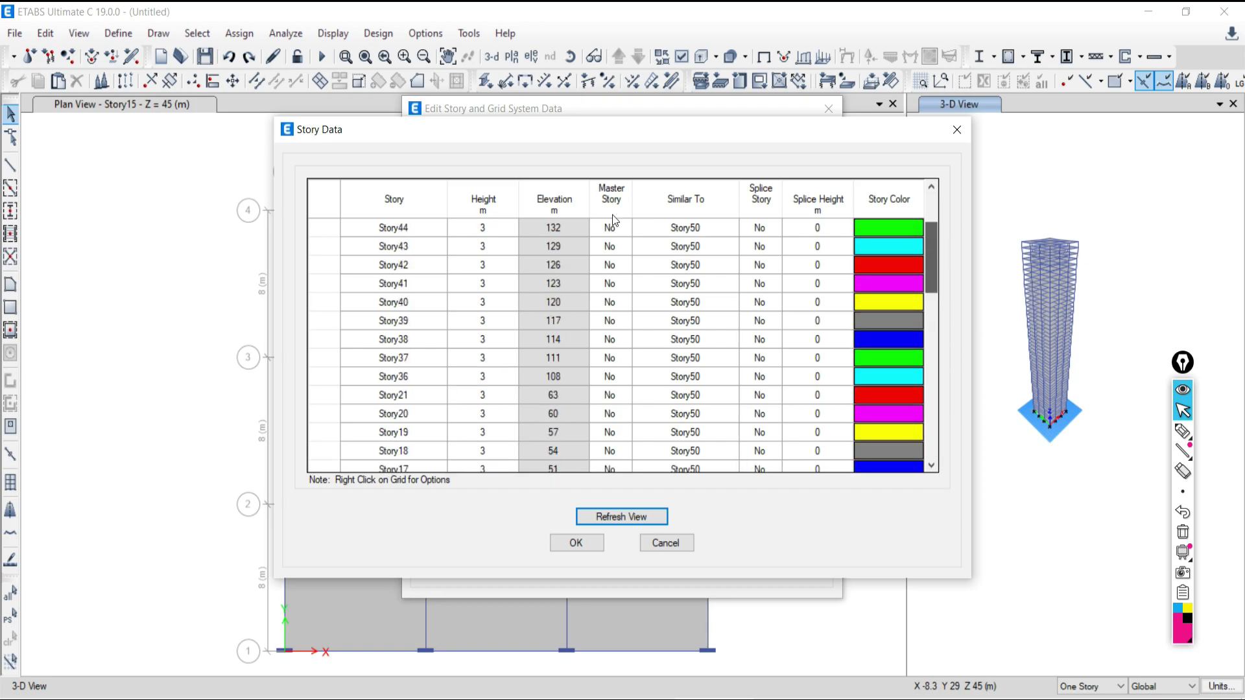
scroll(607, 269, "down", 1)
scroll(608, 270, "down", 10)
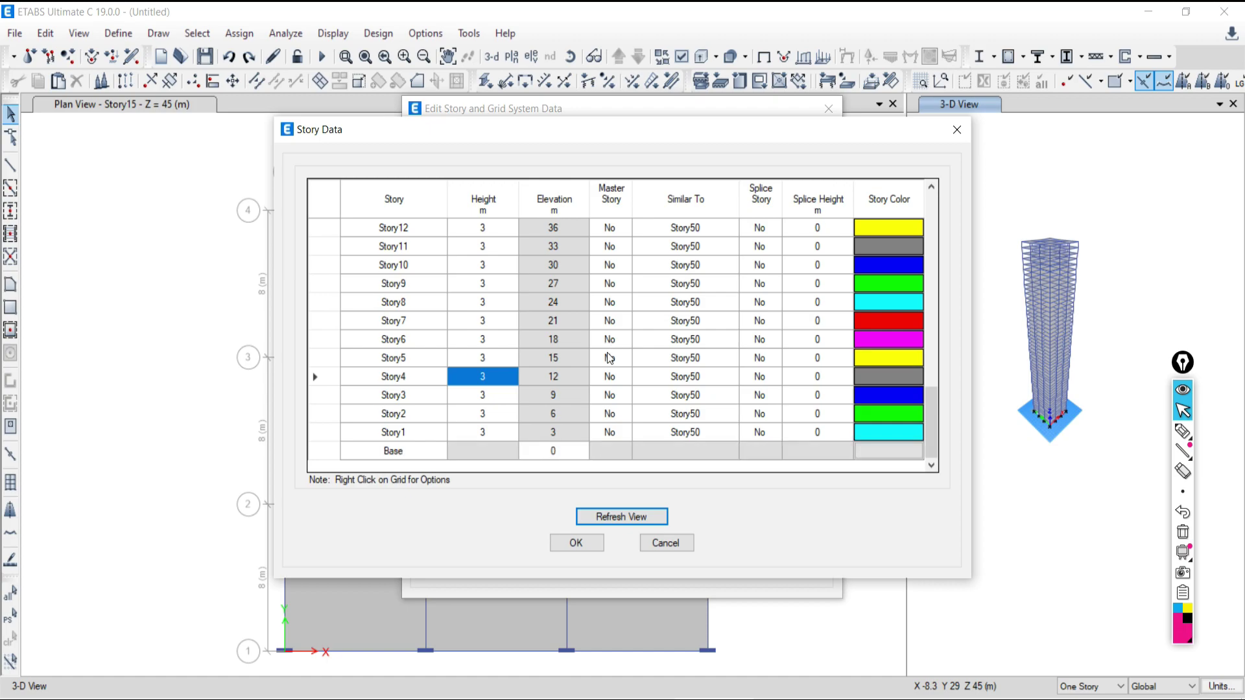
Step: Handwrite the story numbers 5, 10, 15, 20 and 25 with the screen pen, circling 5, and clear the ink
left_click(1183, 431)
mouse_move(69, 361)
left_mouse_down()
mouse_move(83, 384)
mouse_move(54, 393)
left_mouse_up()
left_click_drag(67, 361, 89, 359)
left_click_drag(78, 283, 77, 309)
left_click_drag(95, 283, 104, 307)
mouse_move(78, 198)
left_mouse_down()
mouse_move(78, 227)
mouse_move(97, 225)
left_mouse_up()
left_click_drag(64, 141, 91, 148)
mouse_move(86, 85)
left_mouse_down()
mouse_move(162, 104)
mouse_move(156, 361)
mouse_move(136, 380)
left_mouse_up()
mouse_move(88, 341)
left_mouse_down()
mouse_move(83, 431)
mouse_move(120, 371)
mouse_move(97, 342)
mouse_move(18, 448)
left_mouse_up()
left_click_drag(151, 376, 31, 457)
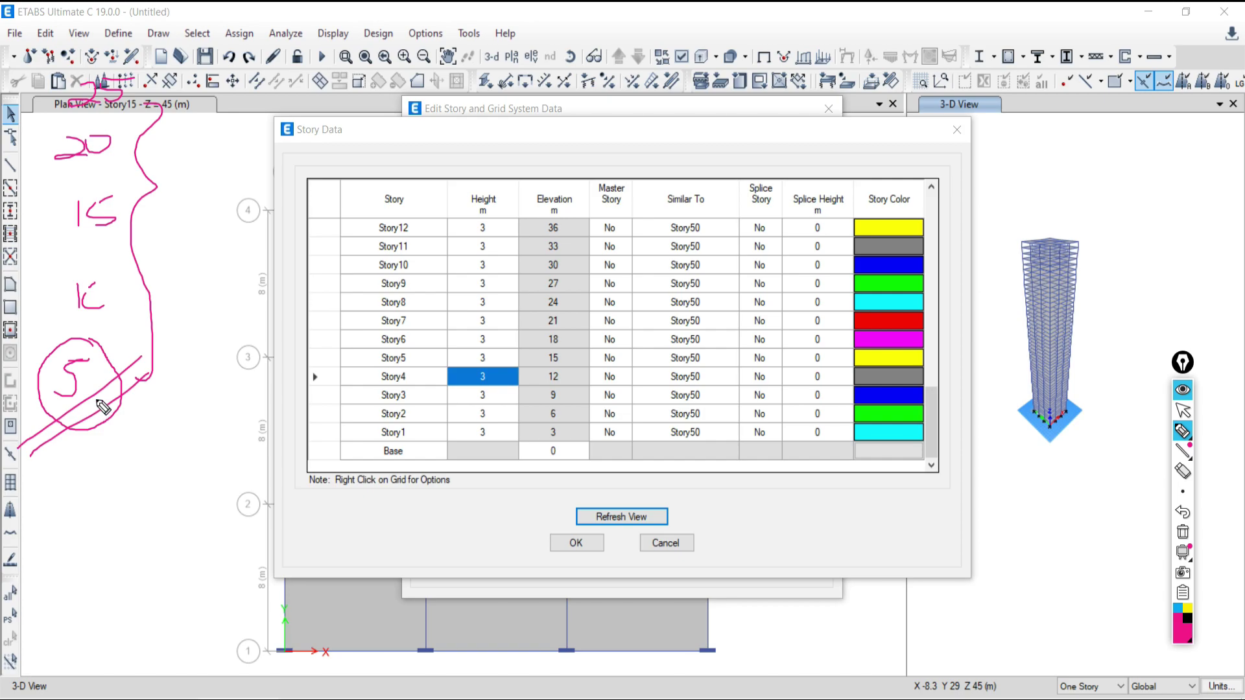
left_click(1183, 532)
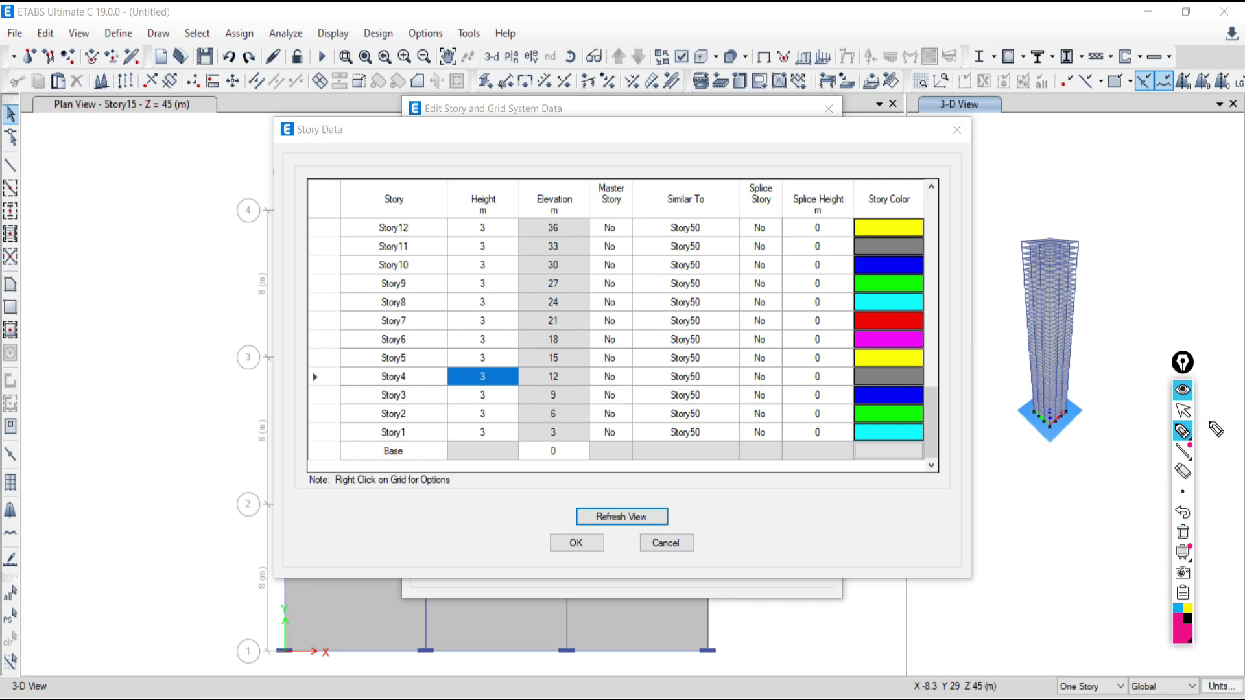
left_click(1183, 410)
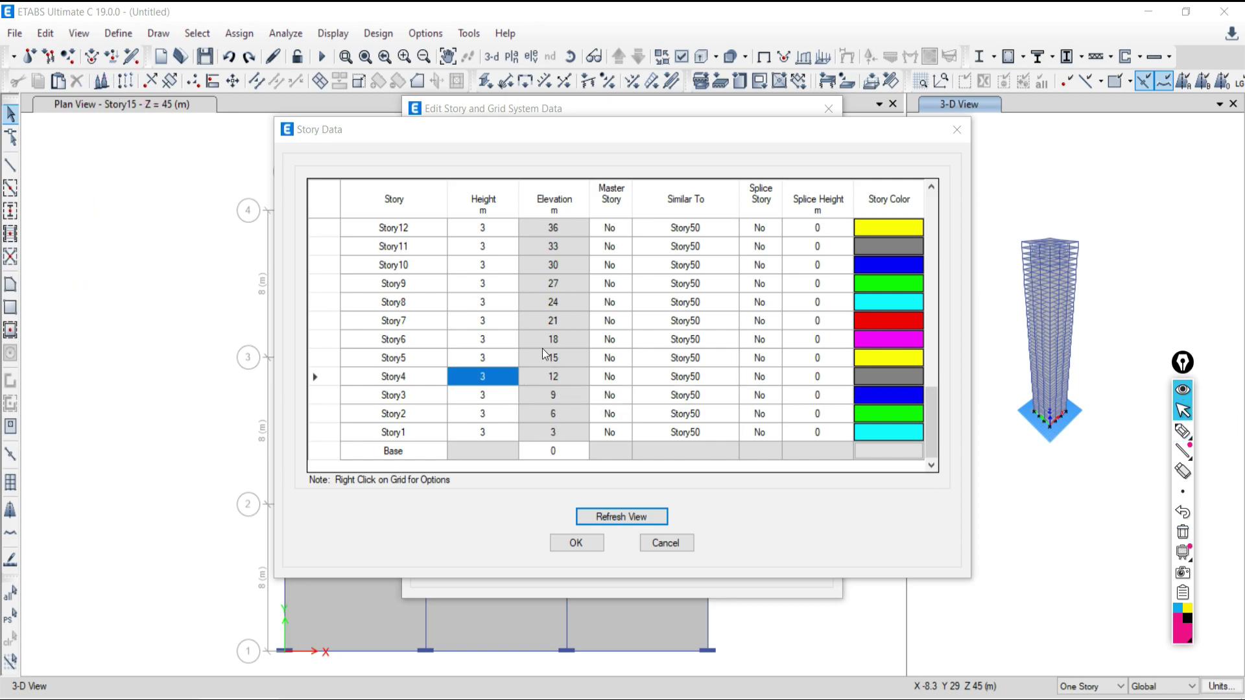
Step: Make Story5 a master story and set Story10 as similar to Story5
left_click(411, 363)
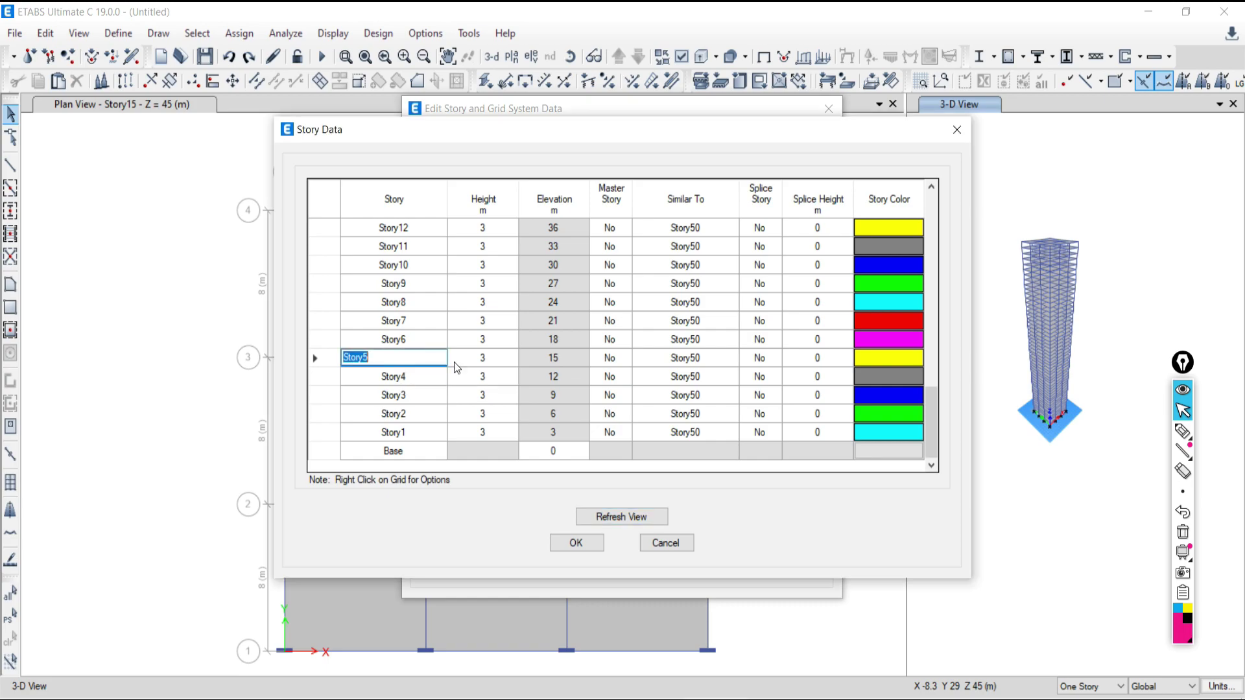
left_click(609, 360)
left_click(625, 359)
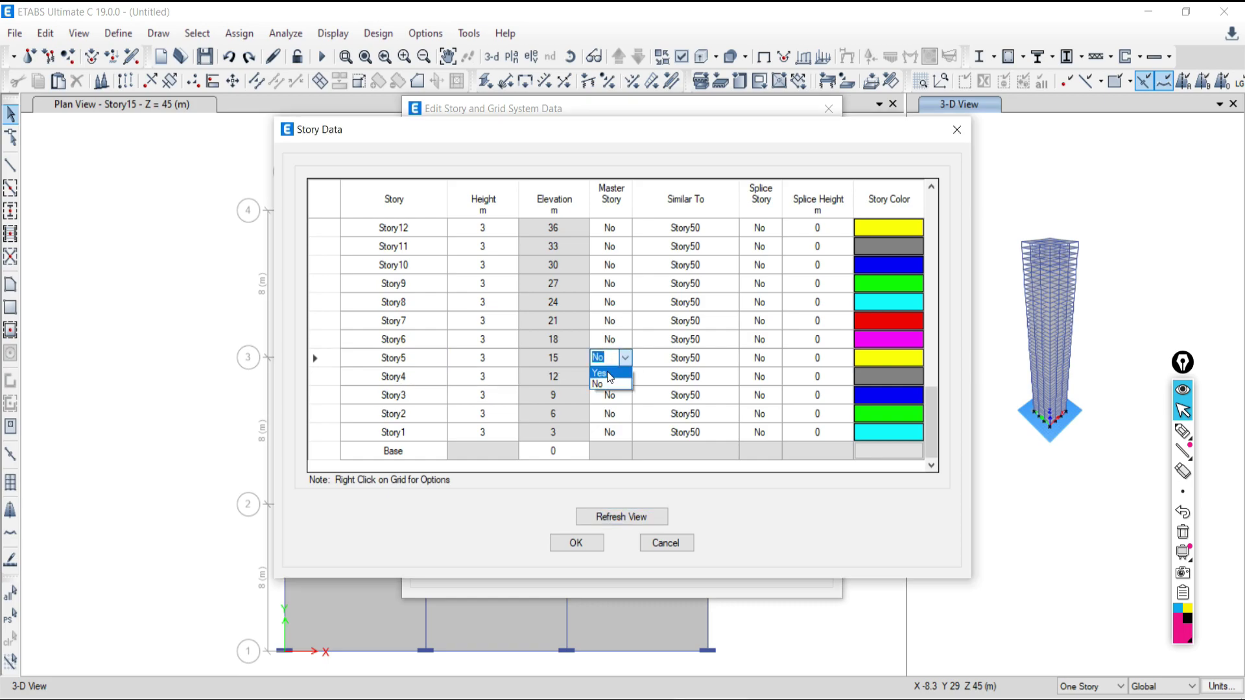
left_click(605, 374)
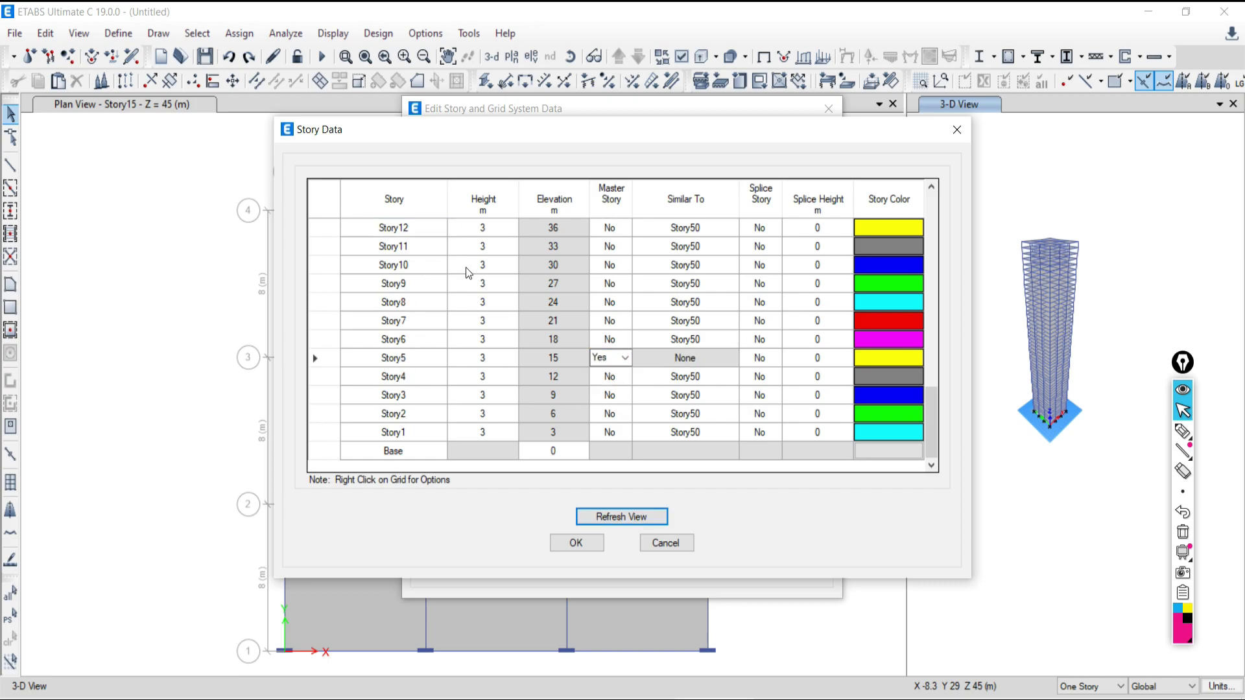
left_click(713, 266)
left_click(731, 266)
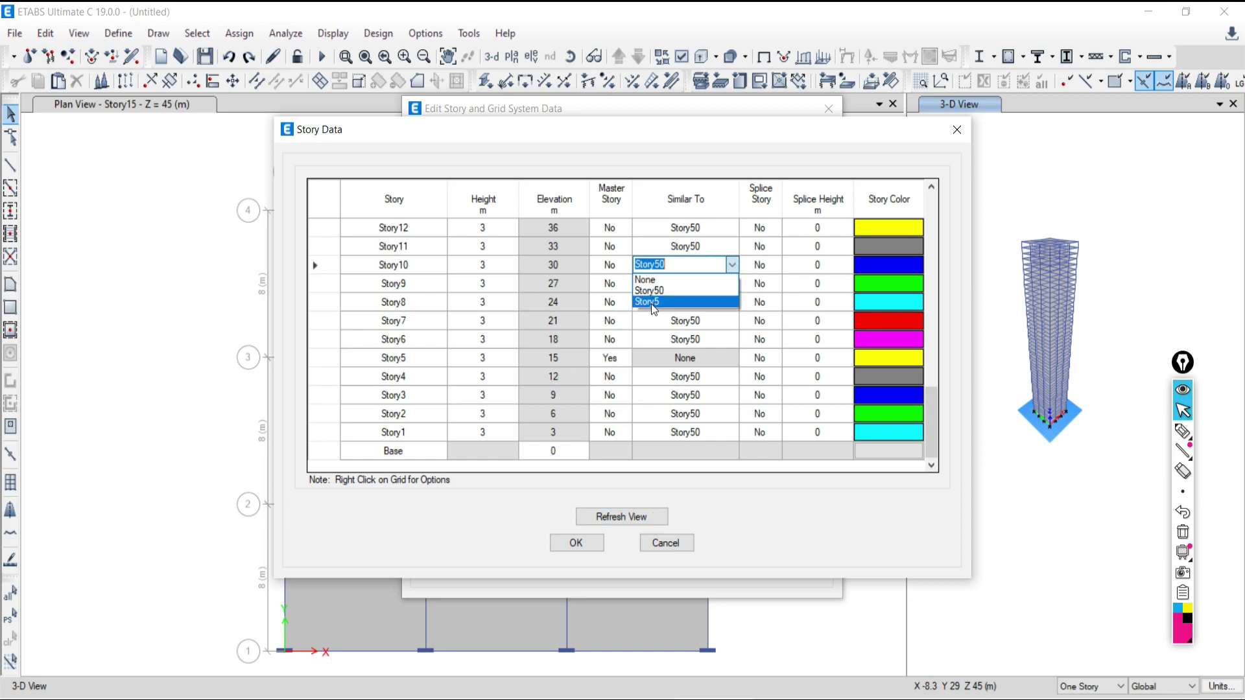
left_click(651, 302)
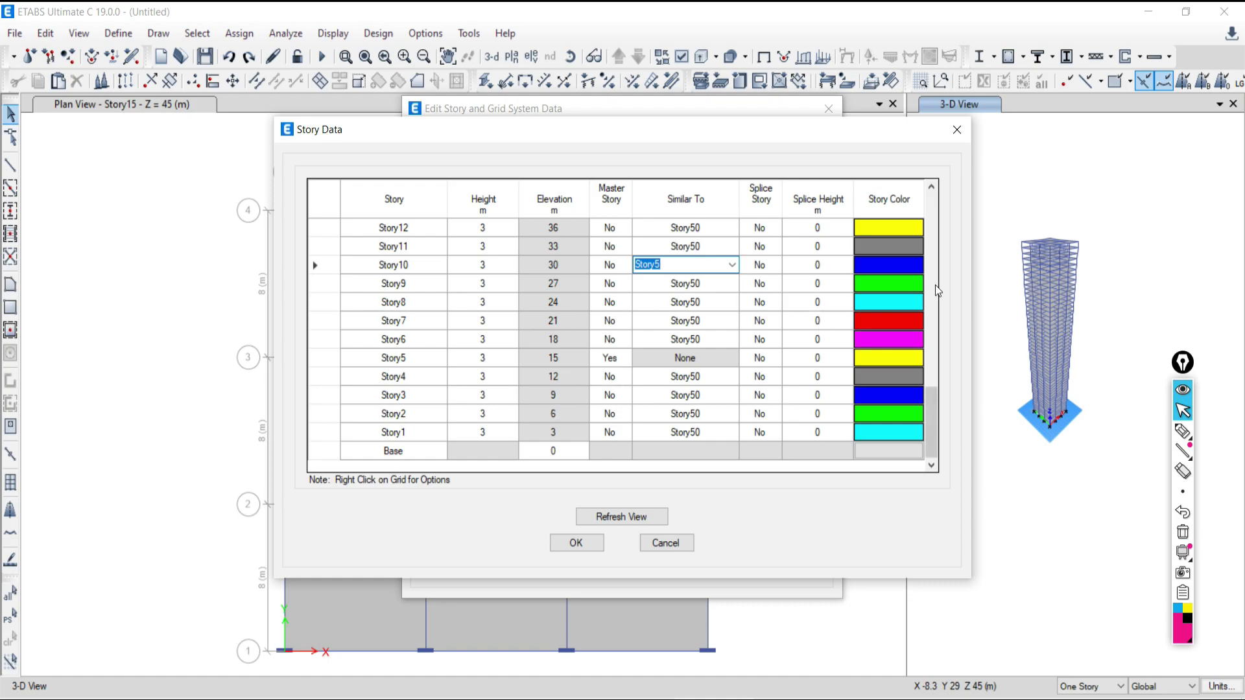
Step: Set Master Story to No for Story50 and keep it at Yes for Story5
left_click_drag(932, 400, 921, 194)
left_click(626, 228)
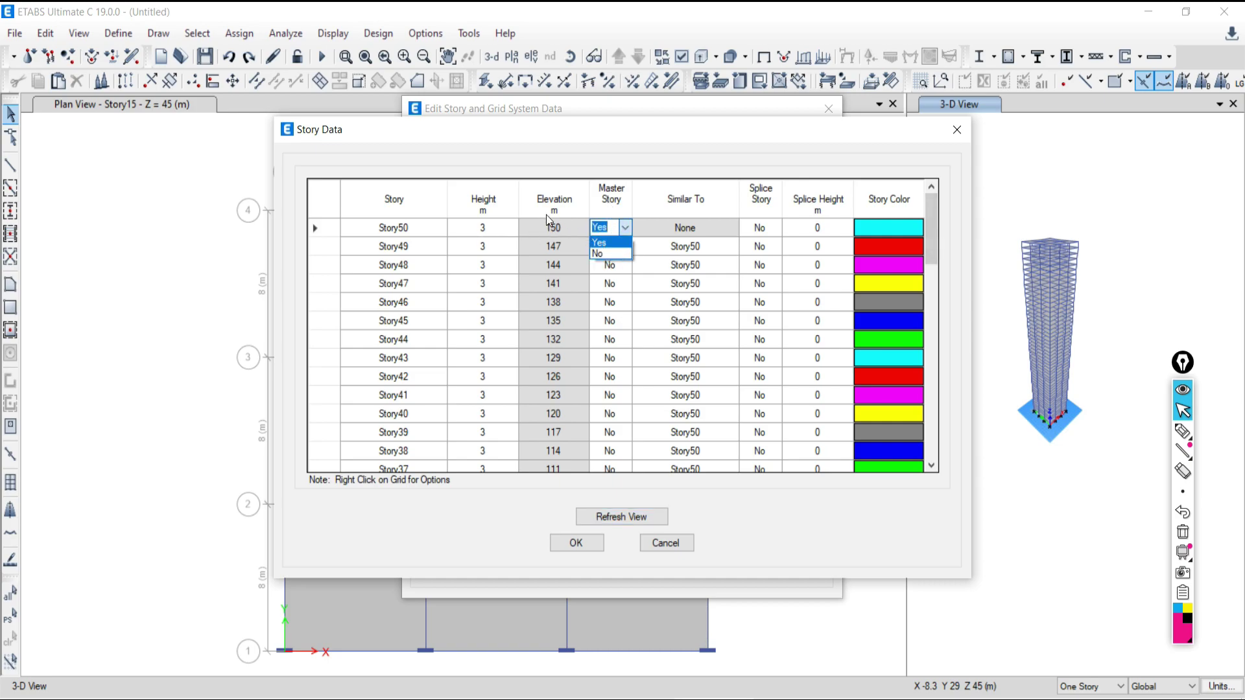
left_click(595, 254)
scroll(937, 273, "down", 1)
left_click_drag(944, 300, 941, 449)
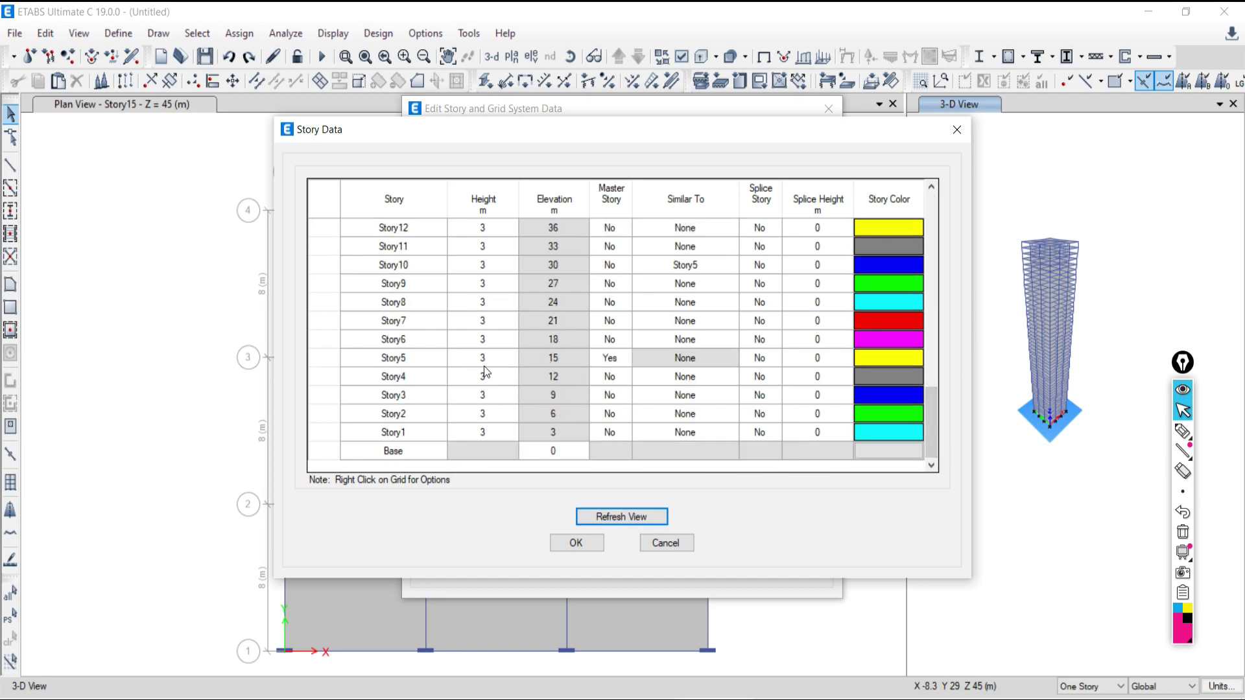
left_click(620, 363)
left_click(624, 359)
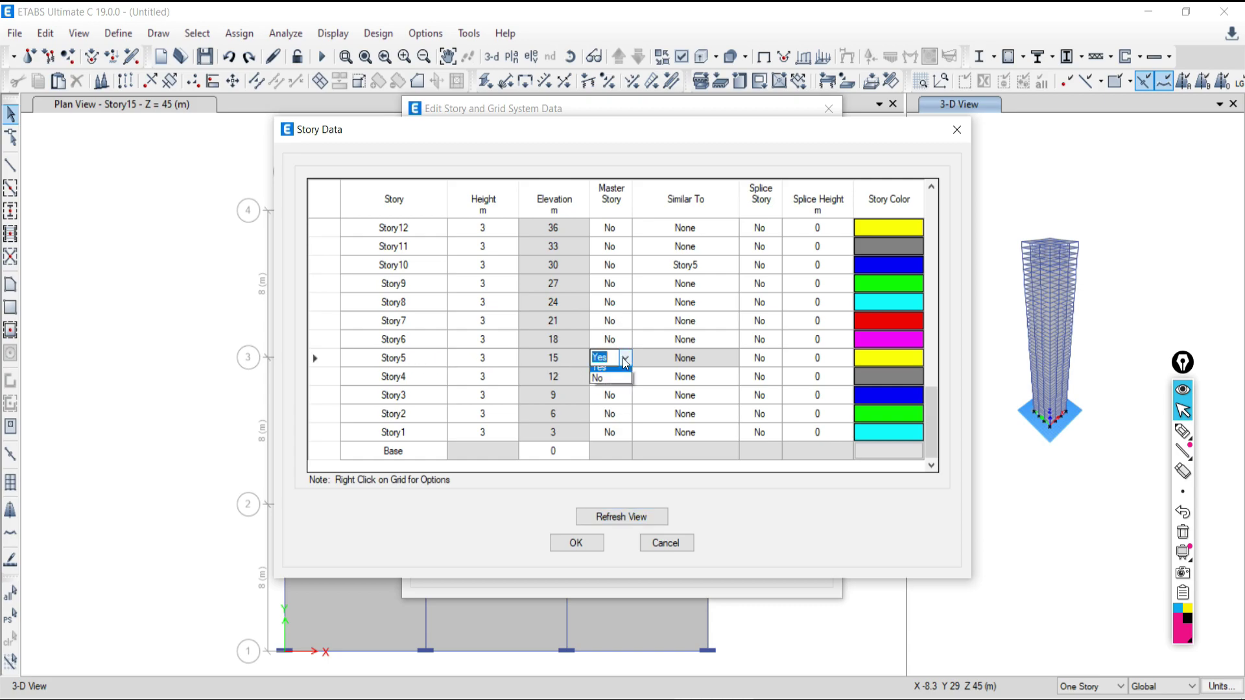
left_click(601, 373)
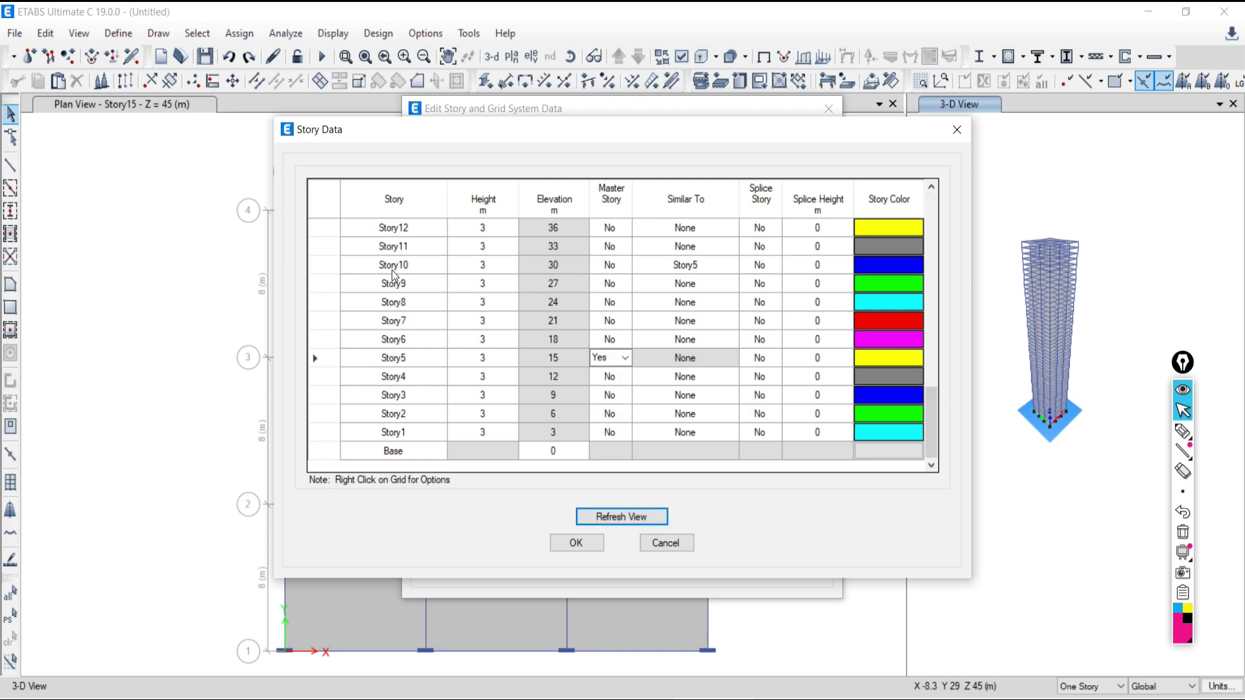
Step: Set Story15 and Story20 as similar to Story5
left_click(715, 266)
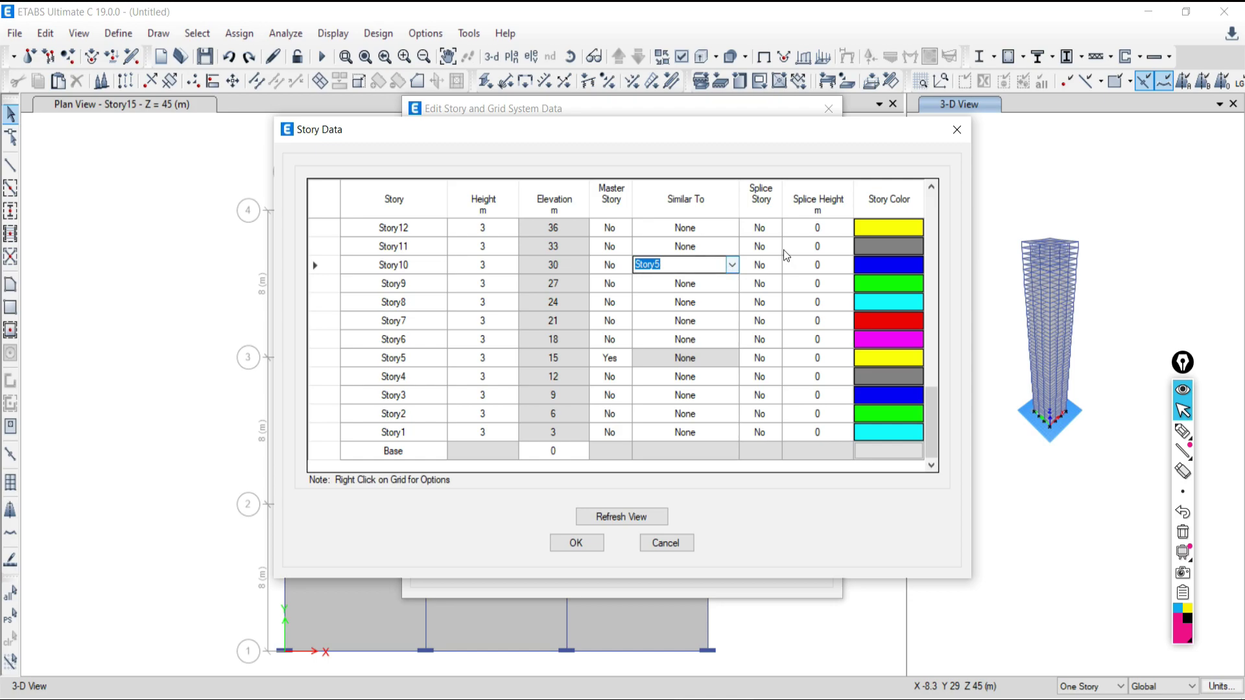
left_click_drag(928, 413, 925, 370)
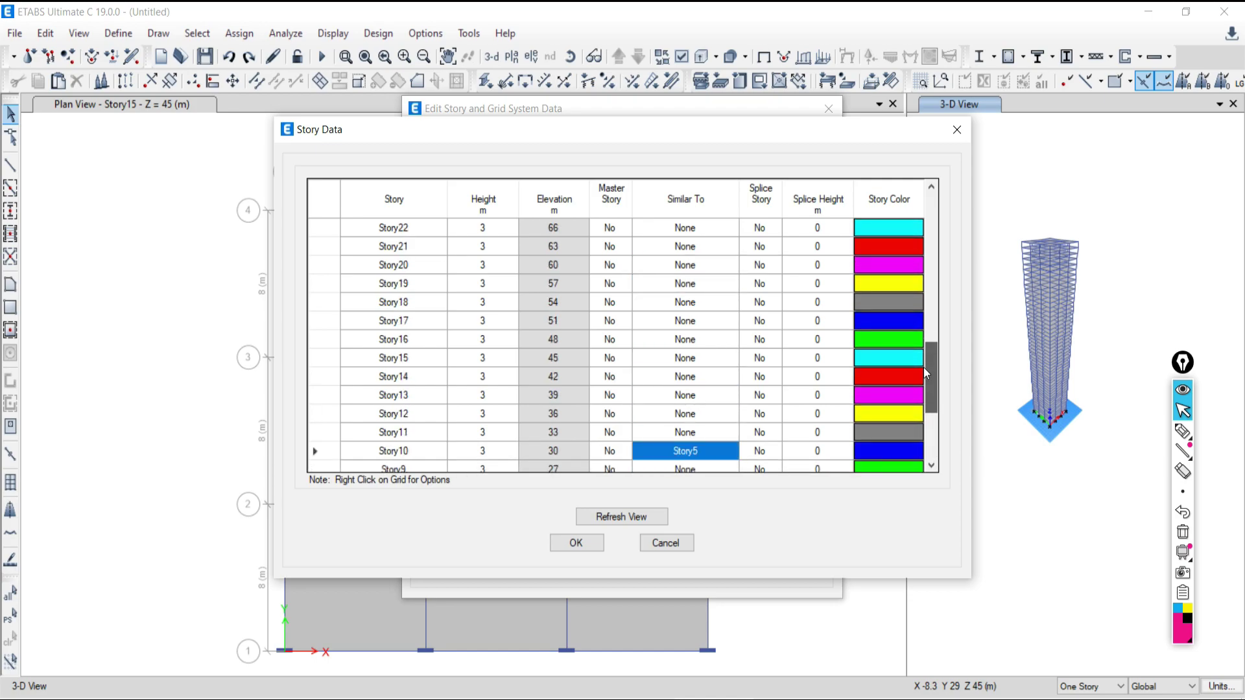
left_click(692, 361)
left_click(732, 359)
left_click(641, 383)
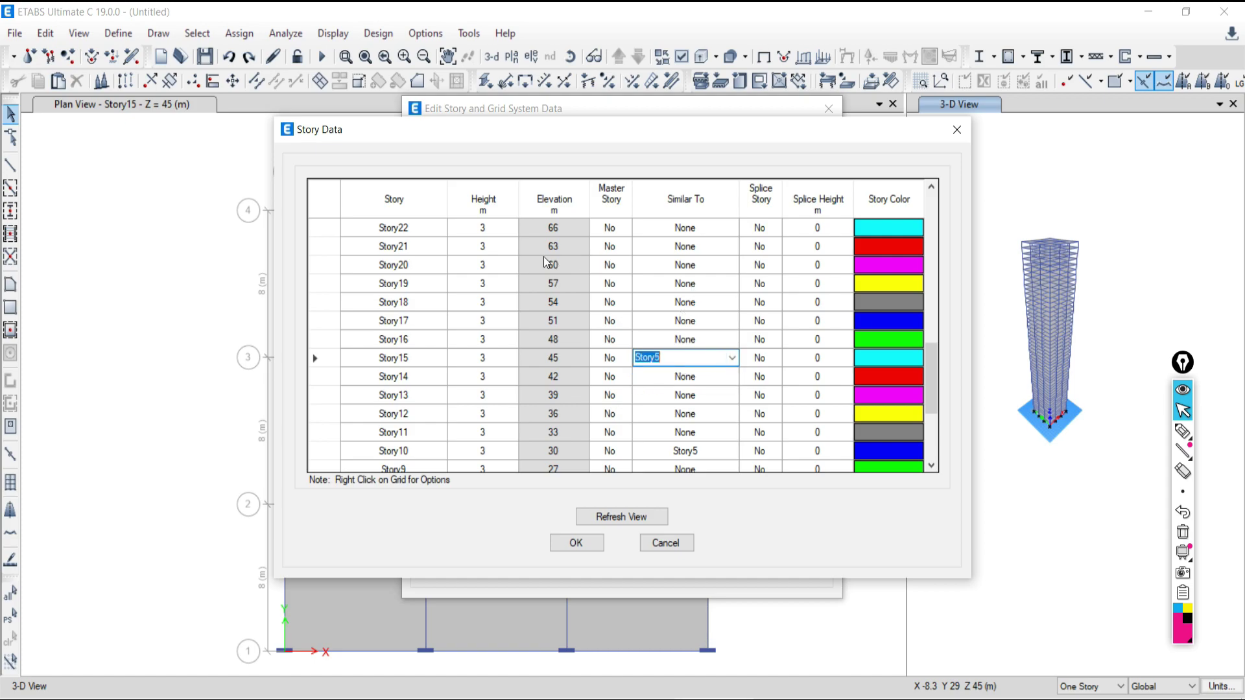
left_click(692, 266)
left_click(732, 265)
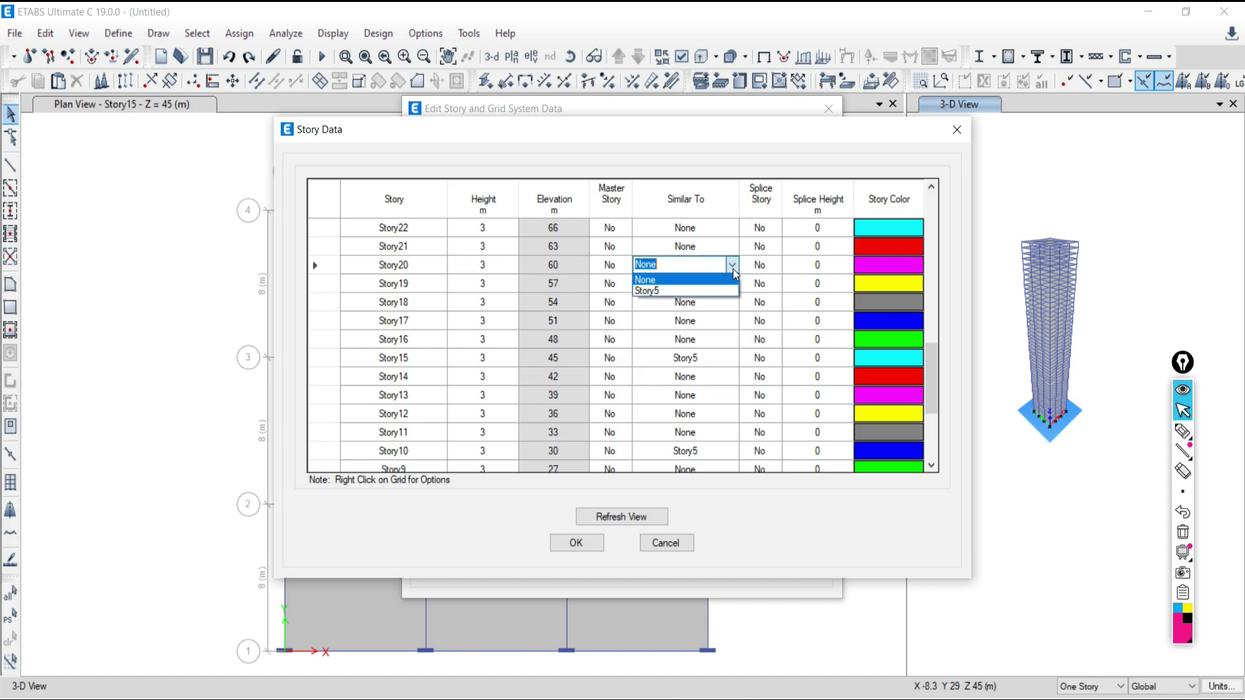
left_click(648, 290)
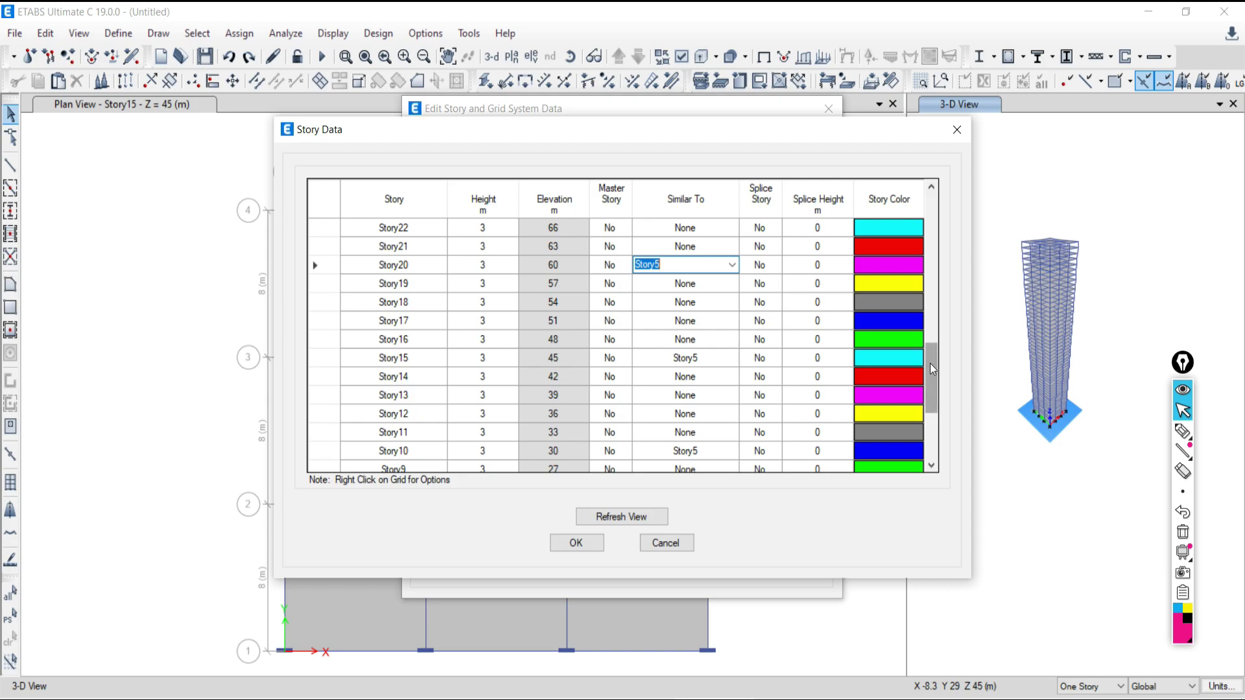
Step: Sketch stories 5 to 25 with linking strokes beside the dialog using the screen pen, and clear the ink
left_click(1181, 430)
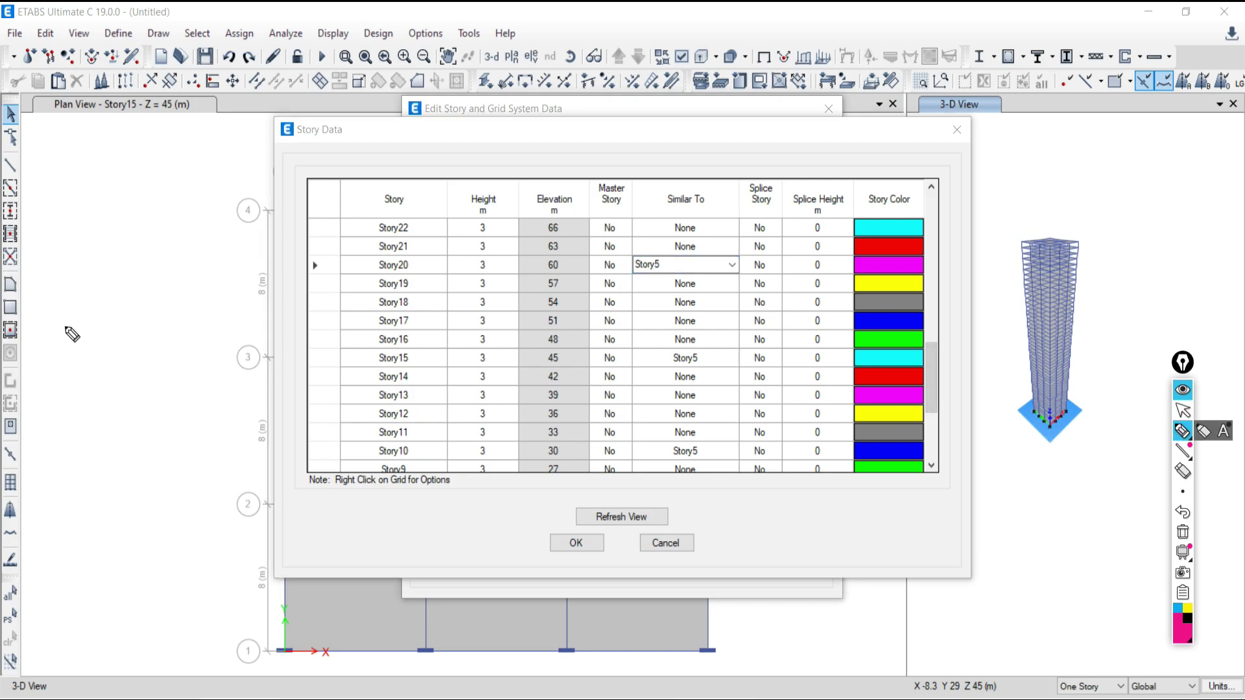
left_click_drag(55, 404, 46, 433)
mouse_move(51, 350)
left_mouse_down()
mouse_move(50, 371)
mouse_move(61, 351)
left_mouse_up()
mouse_move(38, 281)
left_mouse_down()
mouse_move(36, 301)
mouse_move(56, 278)
mouse_move(52, 246)
left_mouse_up()
mouse_move(40, 170)
left_mouse_down()
mouse_move(69, 182)
mouse_move(67, 168)
mouse_move(60, 180)
left_mouse_up()
mouse_move(103, 190)
left_mouse_down()
mouse_move(110, 381)
mouse_move(86, 418)
left_mouse_up()
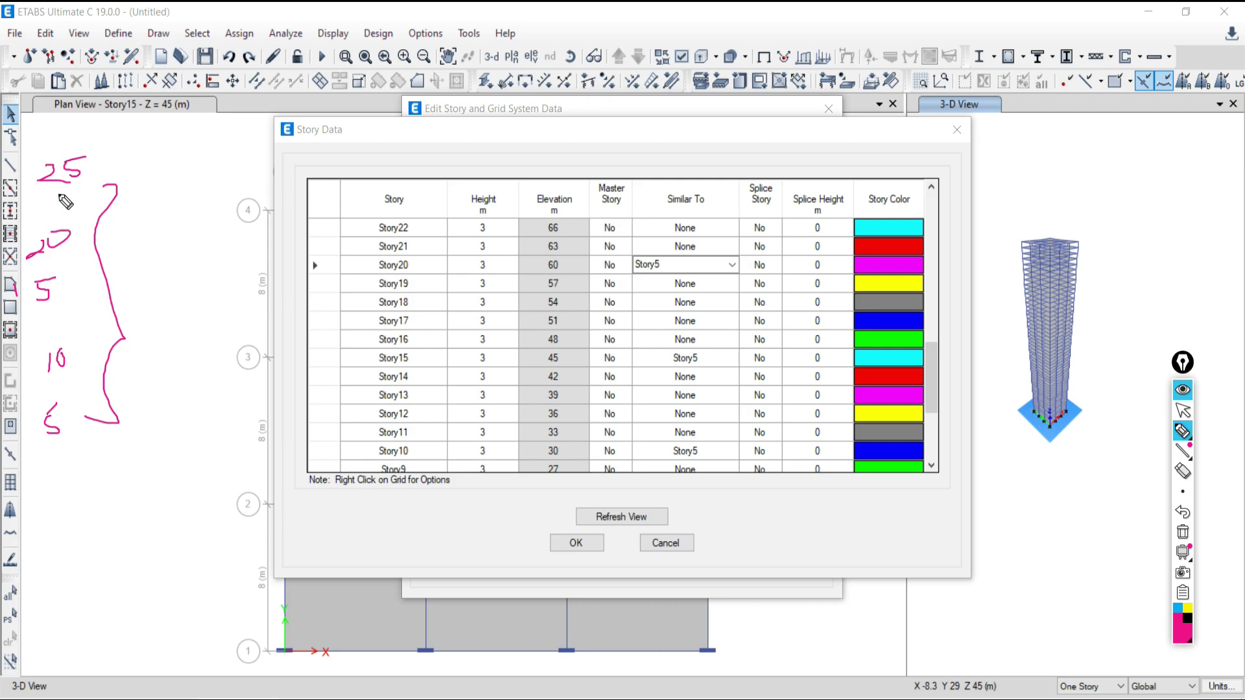
left_click_drag(52, 291, 137, 292)
mouse_move(74, 172)
left_mouse_down()
mouse_move(154, 180)
mouse_move(122, 240)
mouse_move(155, 252)
mouse_move(132, 301)
mouse_move(151, 302)
left_mouse_up()
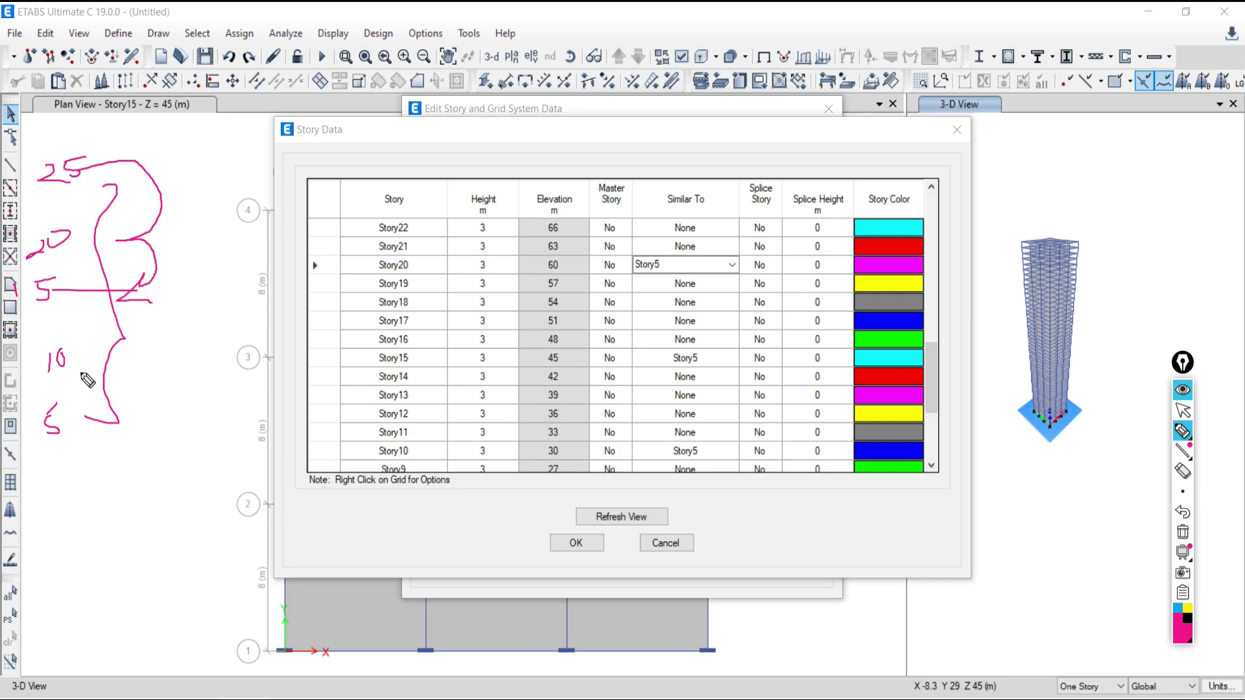
left_click(27, 281)
mouse_move(55, 269)
left_mouse_down()
mouse_move(39, 265)
mouse_move(59, 302)
left_mouse_up()
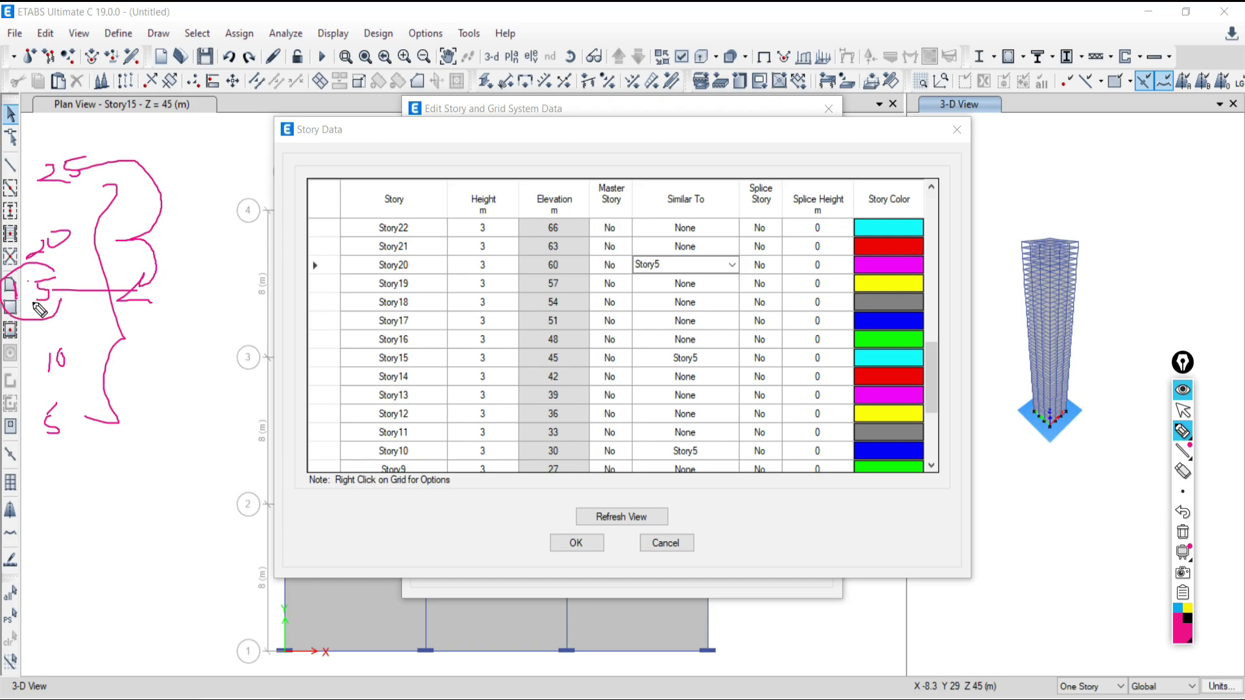
mouse_move(71, 228)
left_mouse_down()
mouse_move(37, 231)
mouse_move(77, 235)
left_mouse_up()
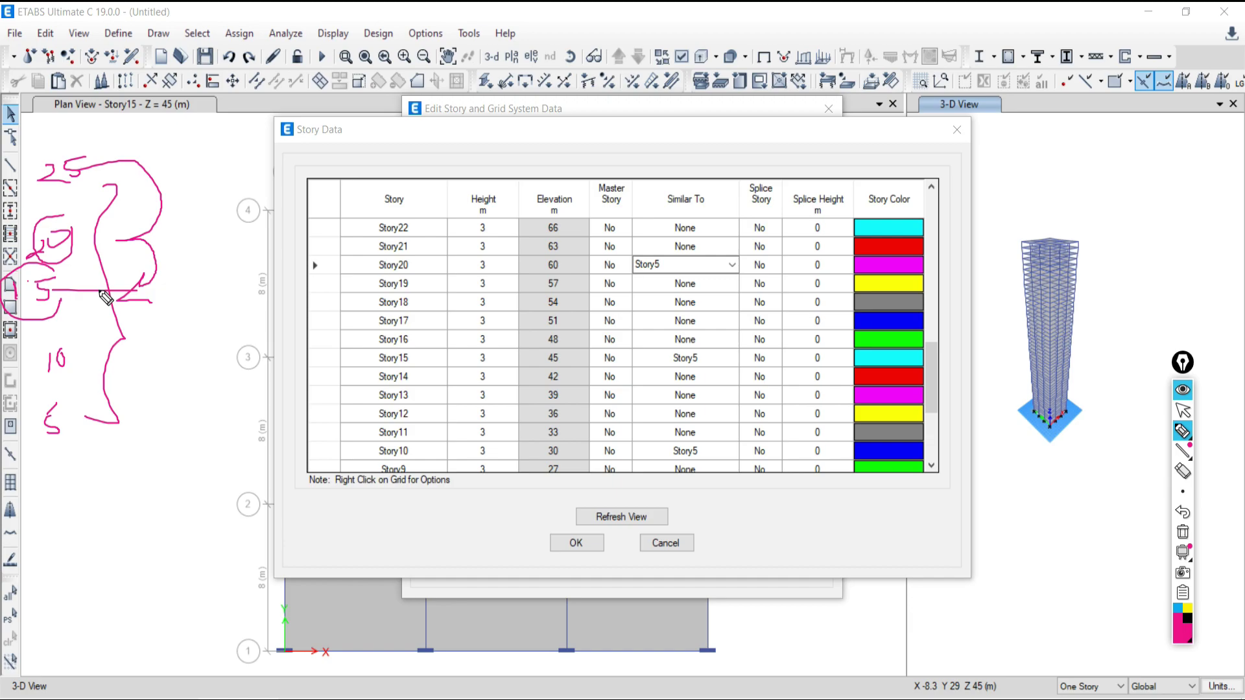
left_click(1182, 533)
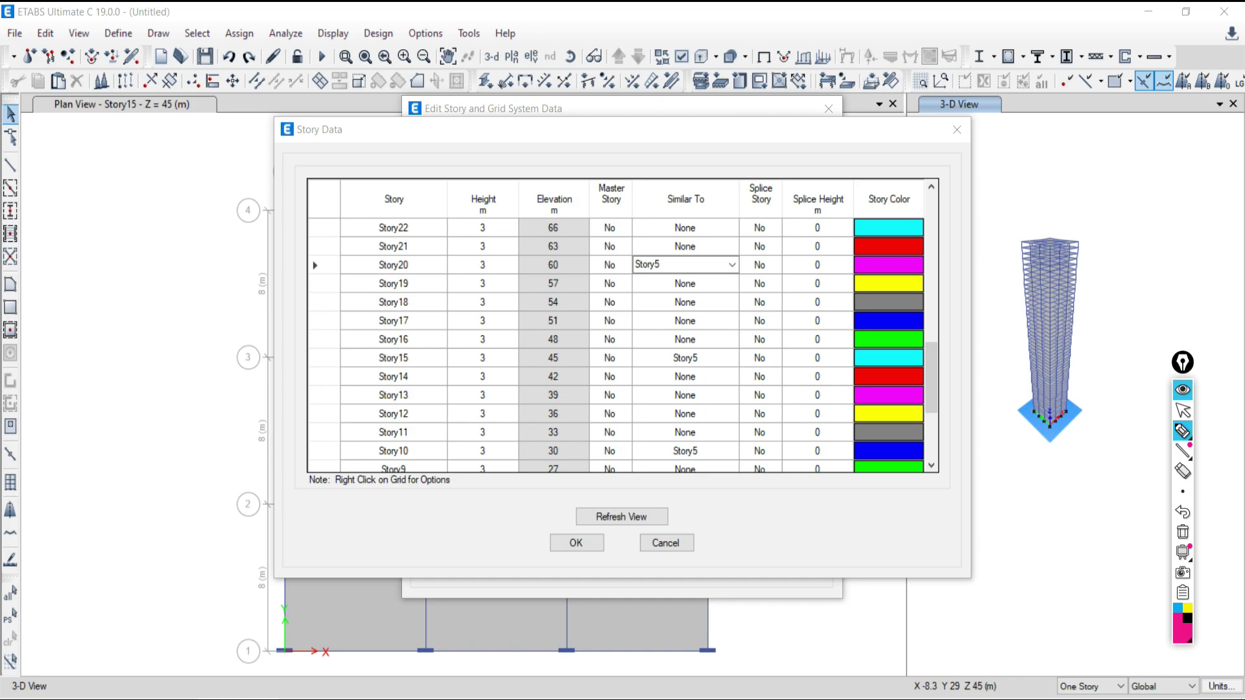
left_click(1183, 414)
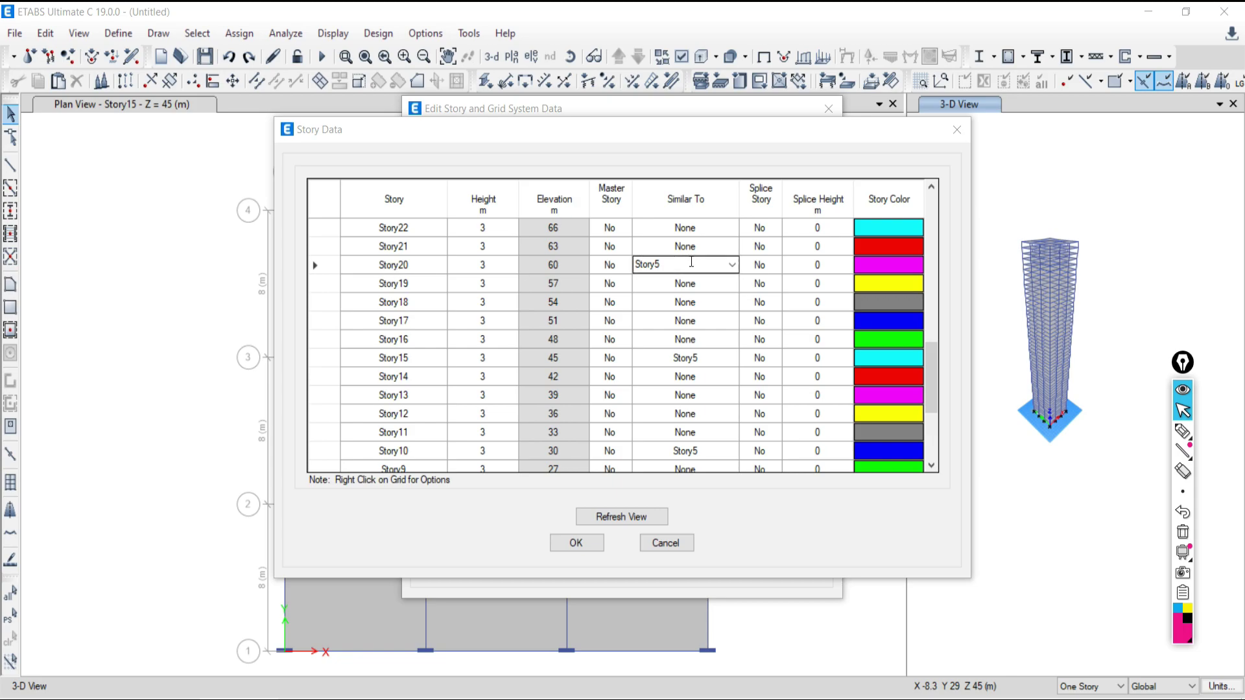
Step: Set Story25 as similar to Story5
left_click(928, 367)
left_click_drag(928, 367, 936, 325)
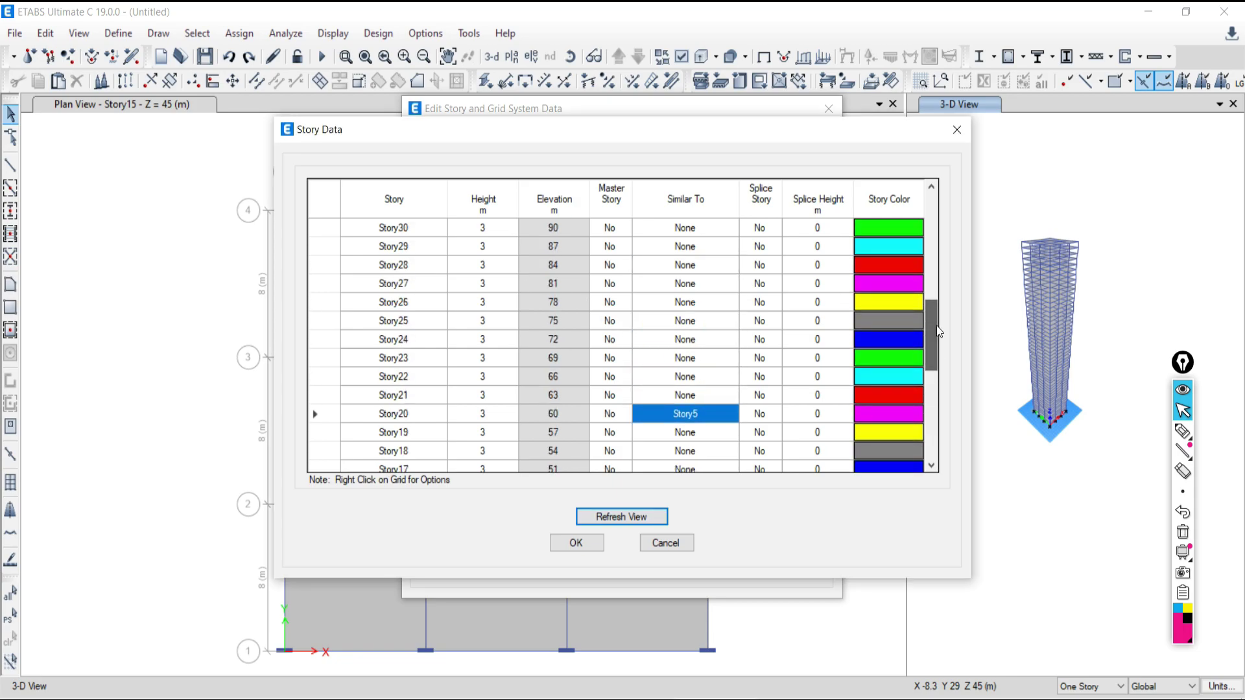
left_click(717, 322)
left_click(733, 320)
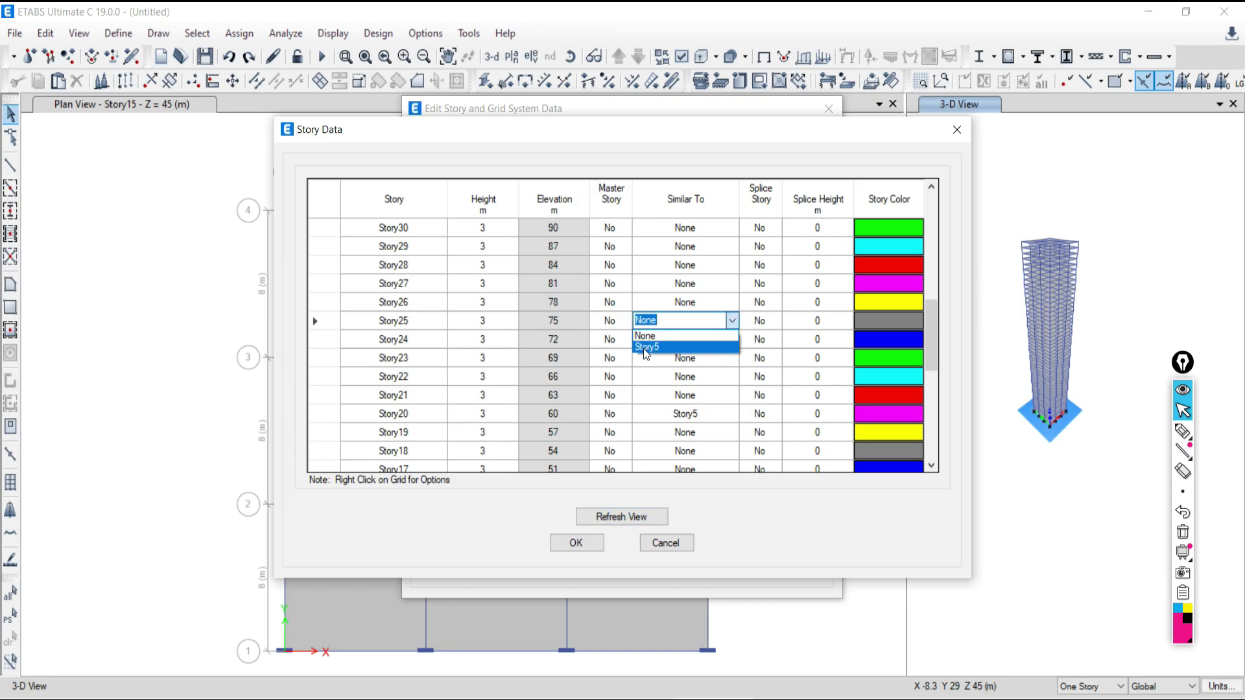
left_click(643, 349)
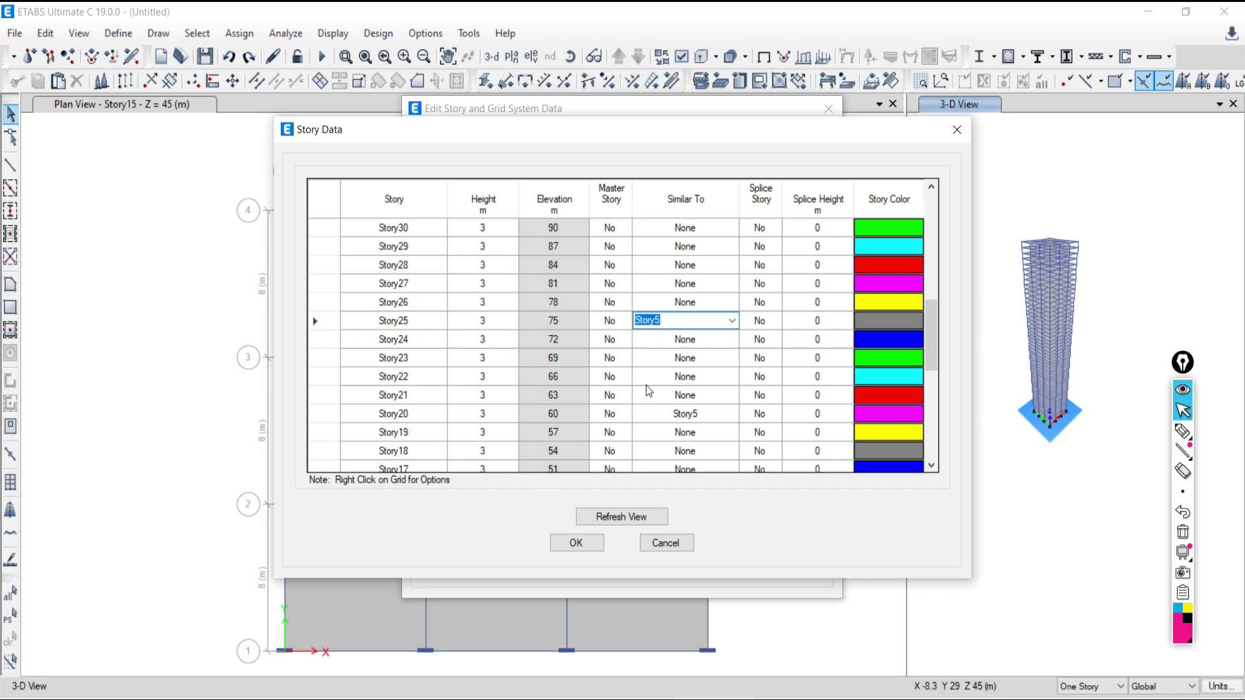
Step: Make Story22 a master story and check which master stories Story25 can be similar to
left_click(612, 376)
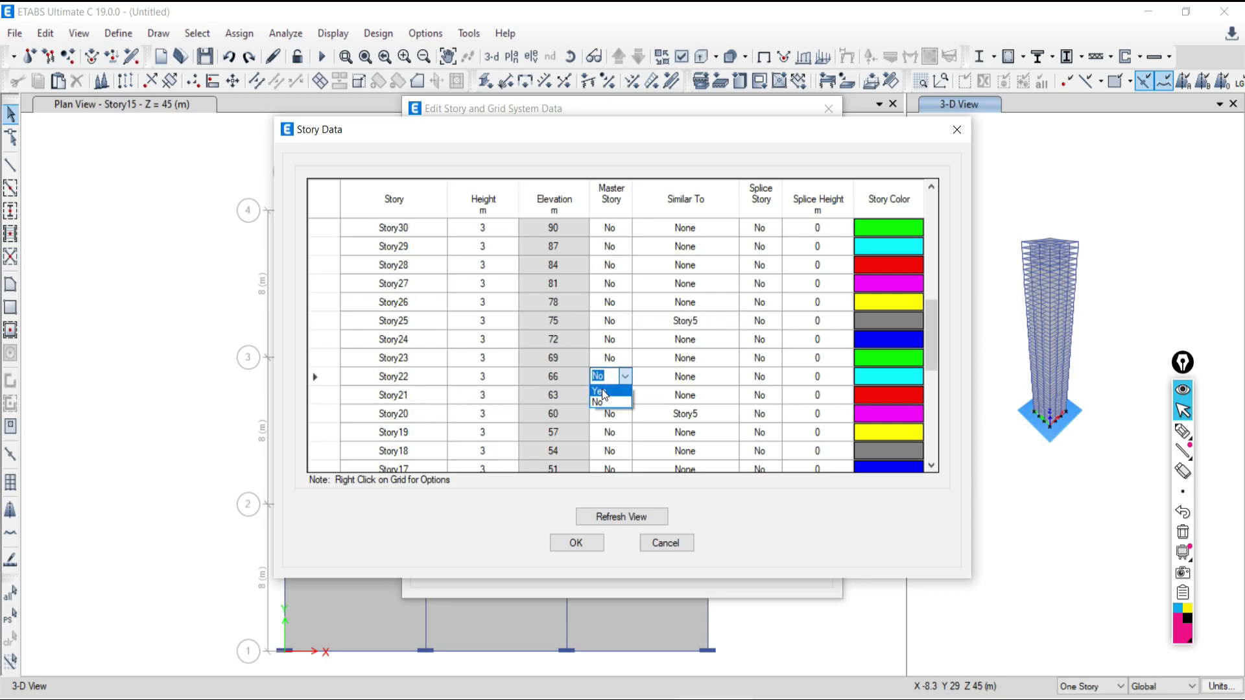
left_click(602, 391)
left_click(704, 319)
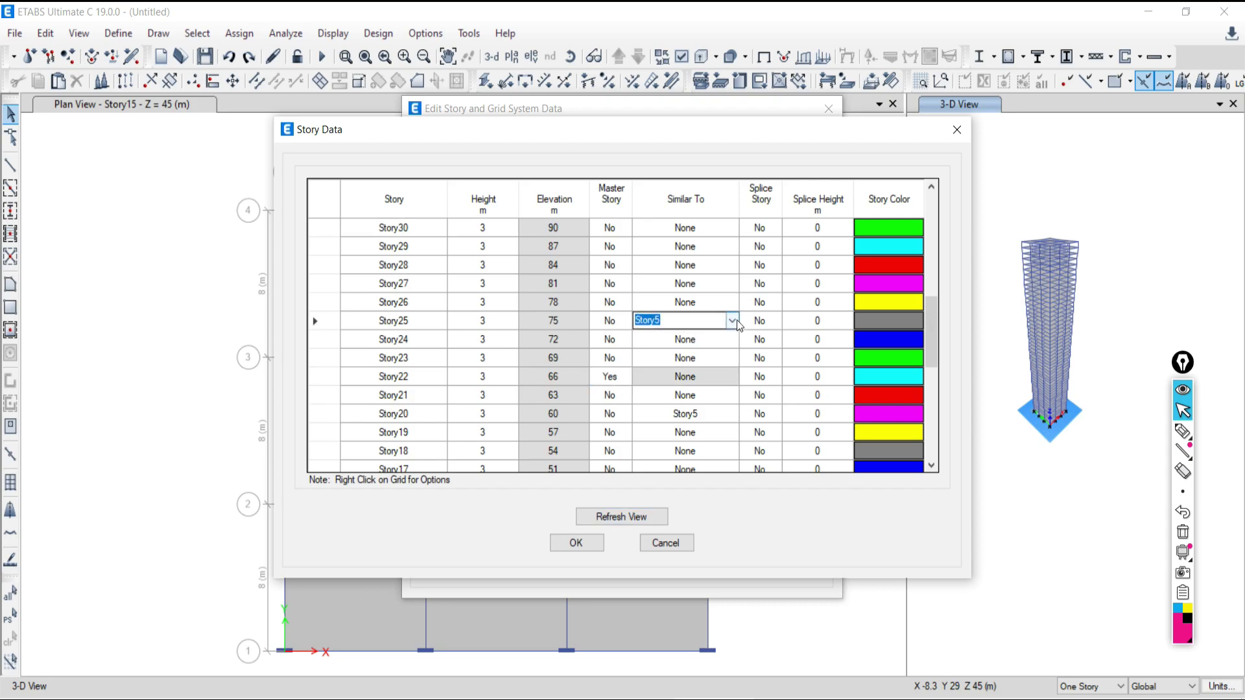
left_click(736, 321)
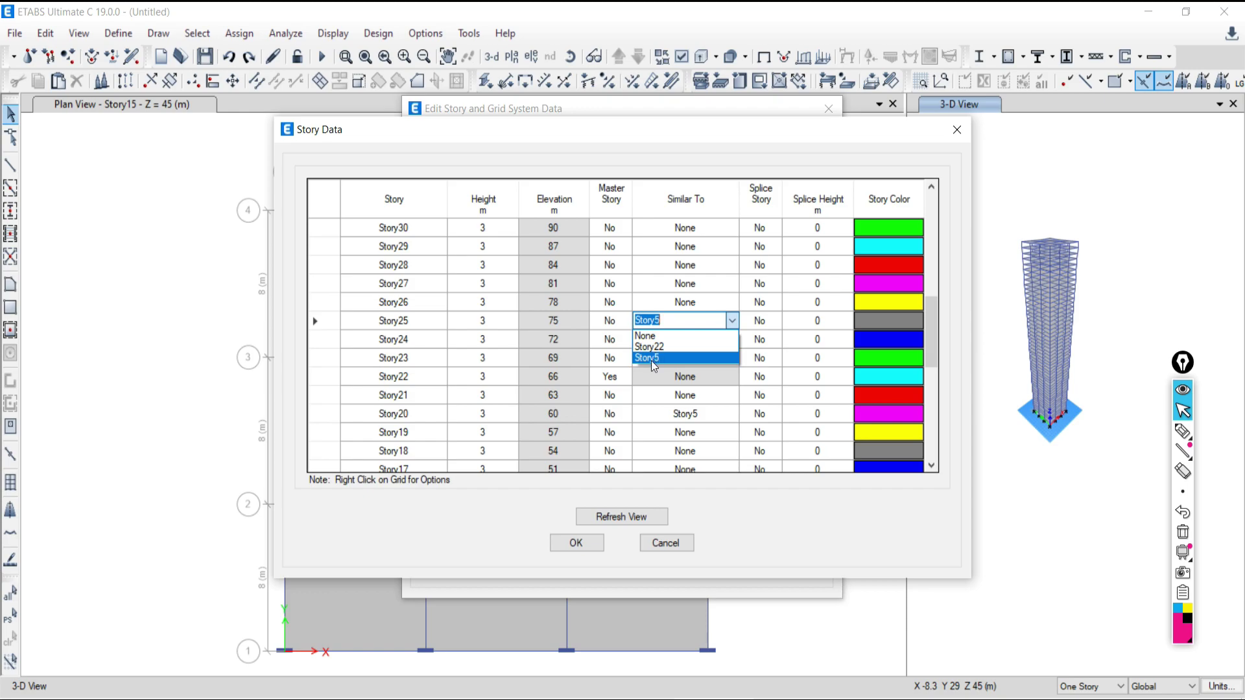
Step: Discard the master-story and similarity changes, and reopen the story data table
key("Return")
key("Return")
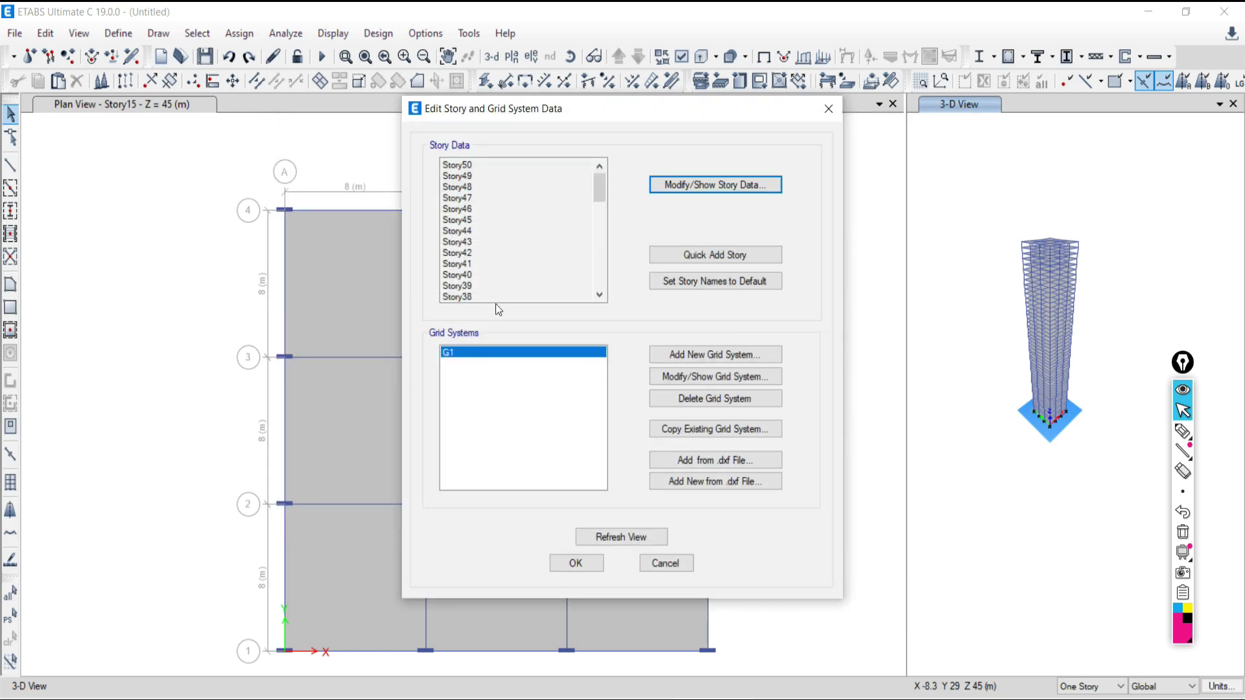
left_click(693, 183)
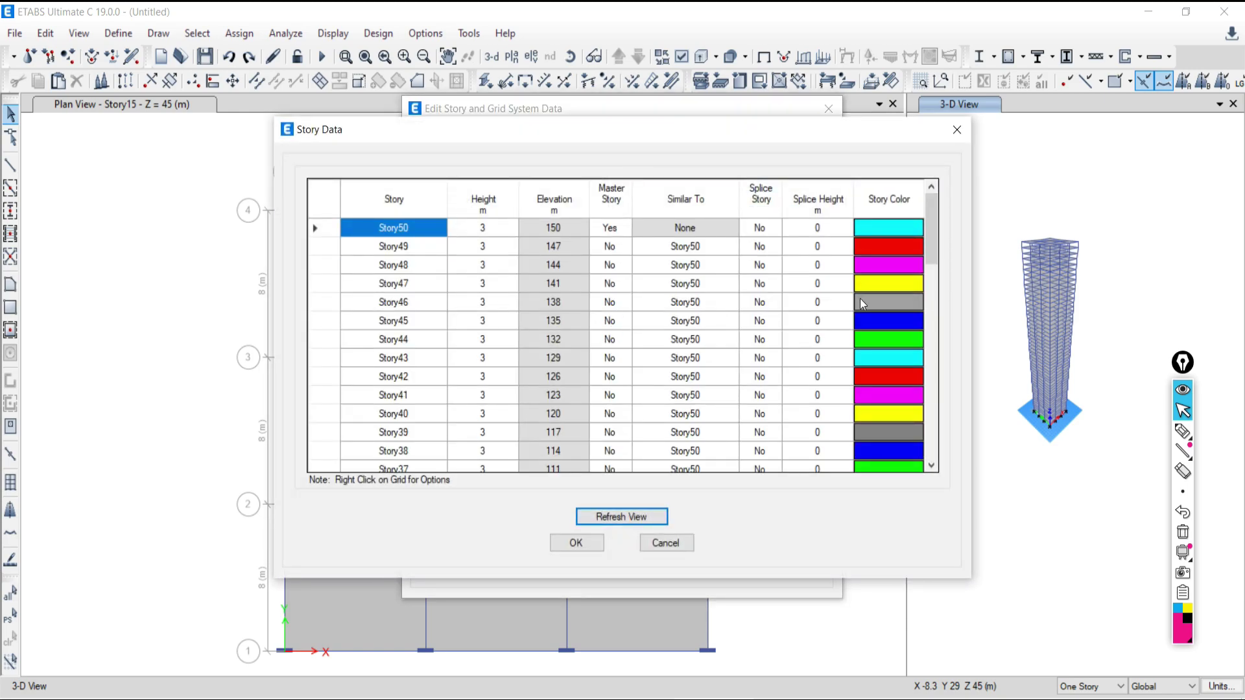
Step: Turn off the master-story setting for Story50 and make Story5 a master story
left_click(612, 227)
left_click(625, 228)
left_click(600, 243)
left_click(935, 375)
scroll(934, 375, "down", 9)
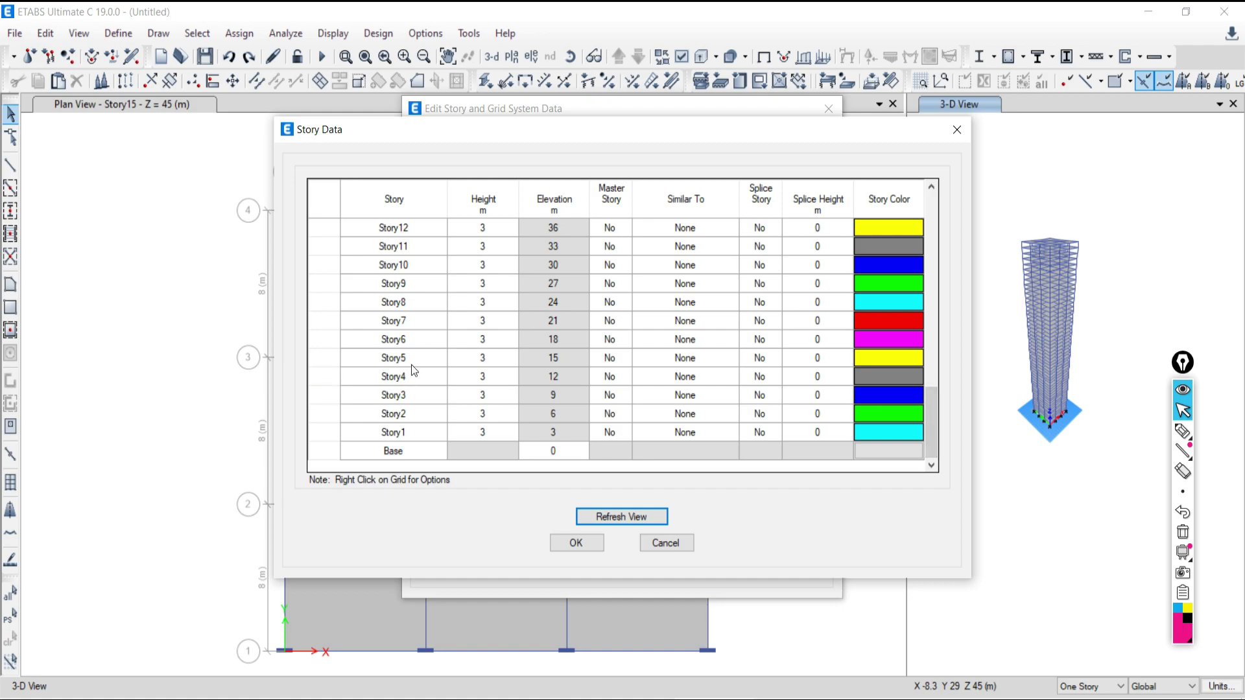
left_click(617, 362)
left_click(626, 358)
left_click(602, 378)
Step: Set Story10 and Story15 as similar to Story5
left_click(691, 266)
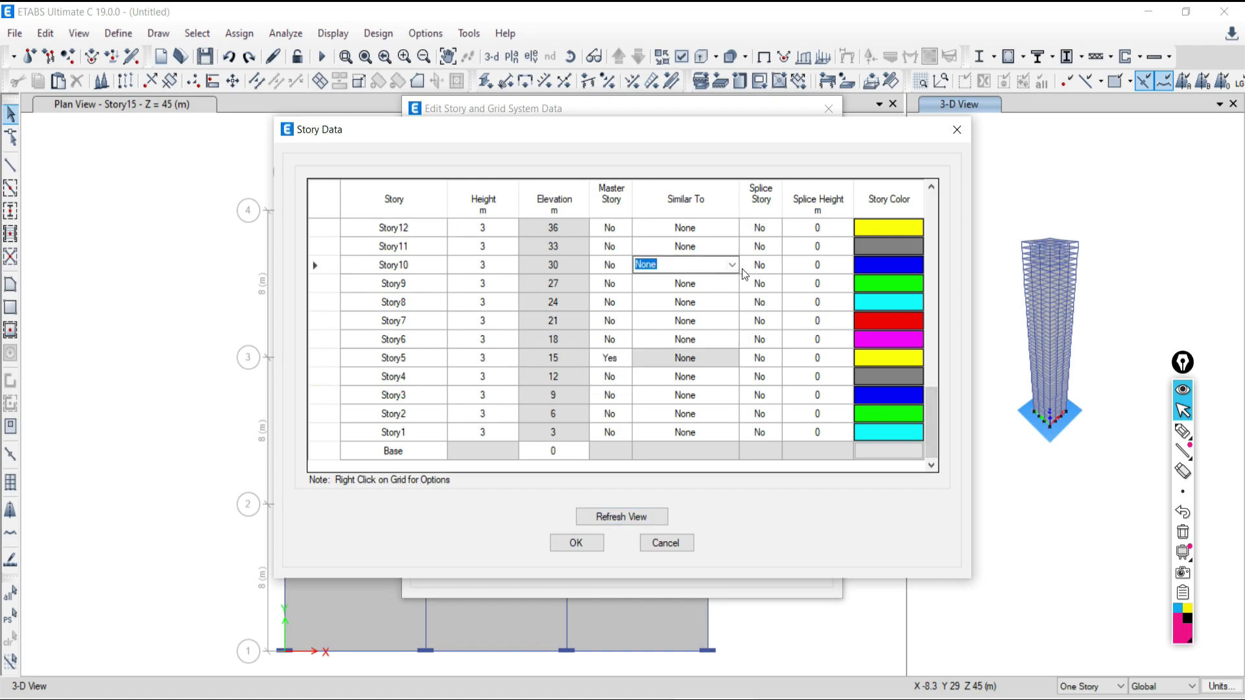
left_click(734, 264)
left_click(678, 285)
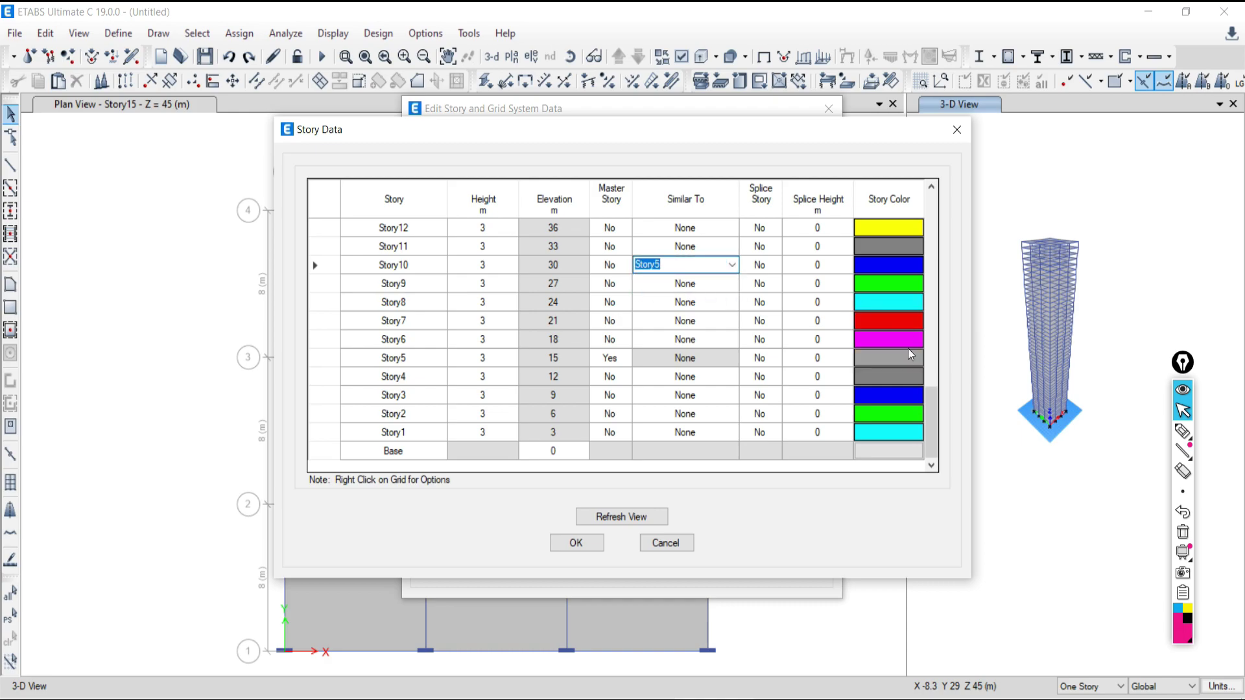
left_click_drag(926, 392, 927, 341)
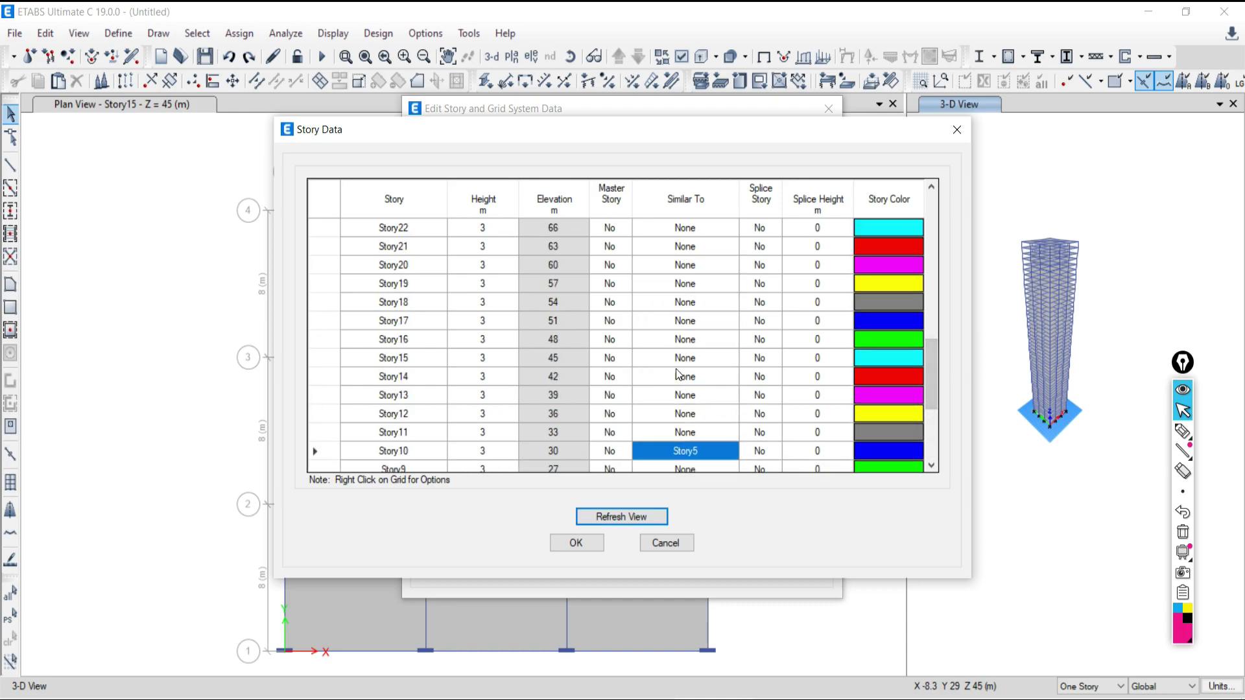
left_click(704, 359)
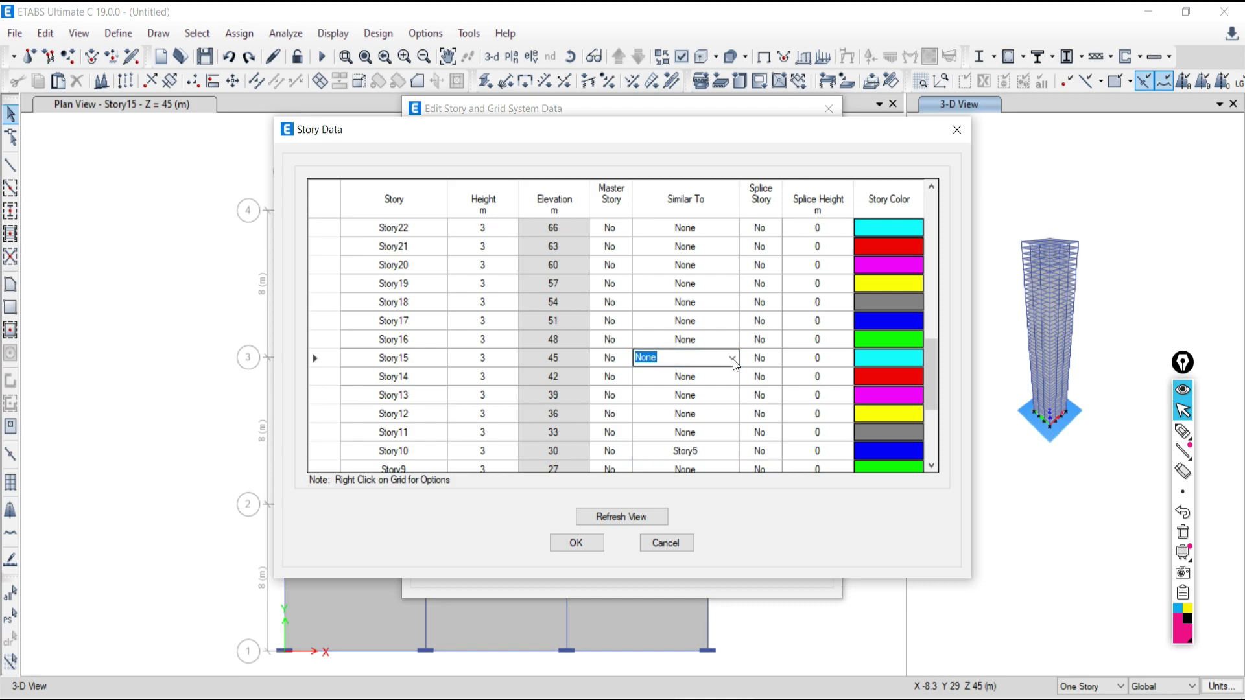
left_click(732, 358)
left_click(649, 385)
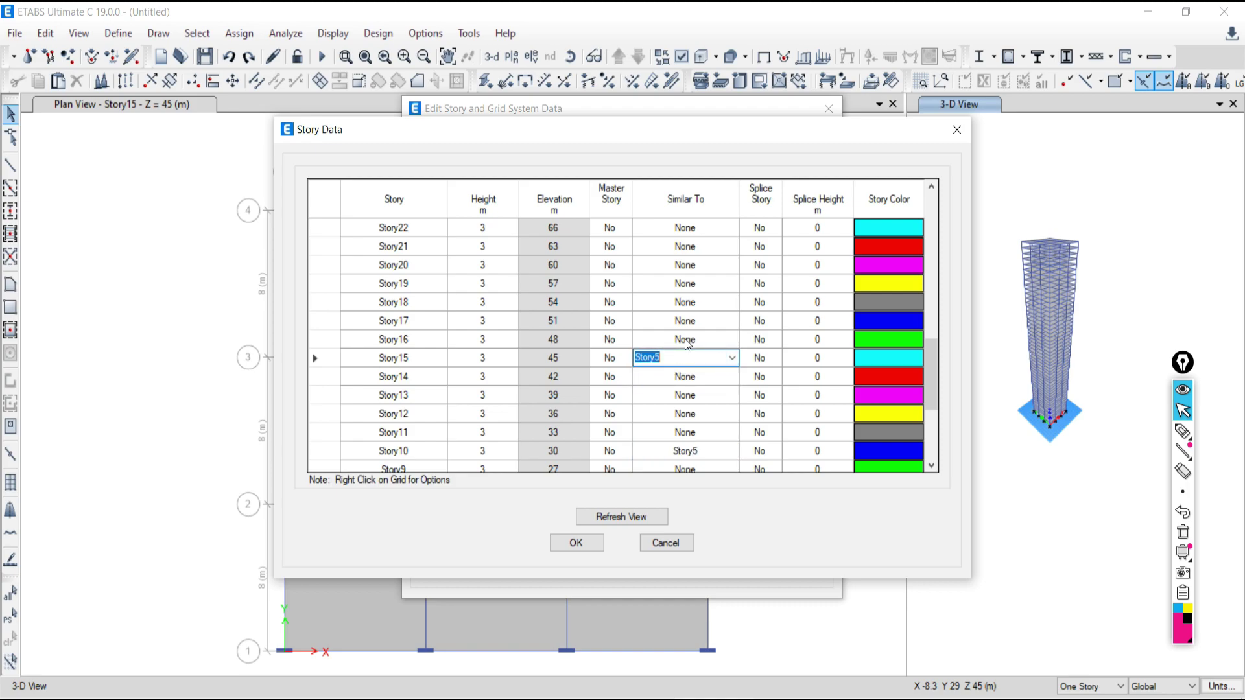
Step: Set Story20 and Story25 as similar to Story5, and accept the story and grid system data
left_click(708, 266)
left_click(732, 265)
left_click(643, 300)
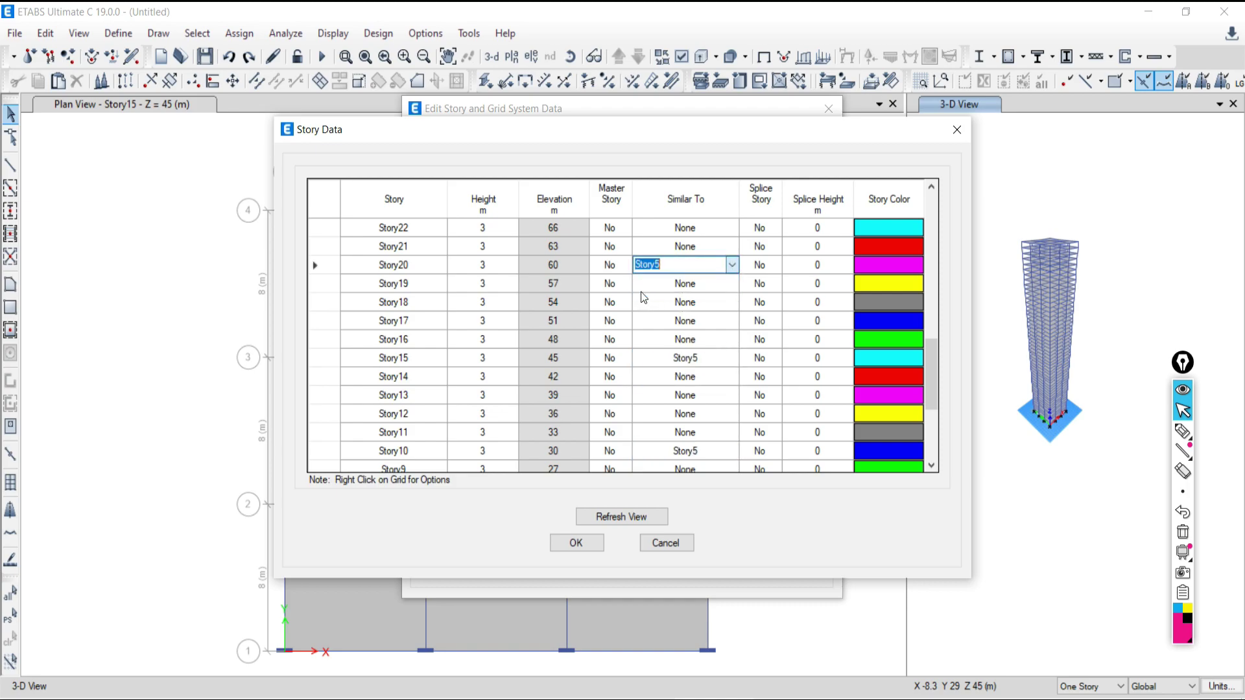
left_click_drag(932, 379, 933, 344)
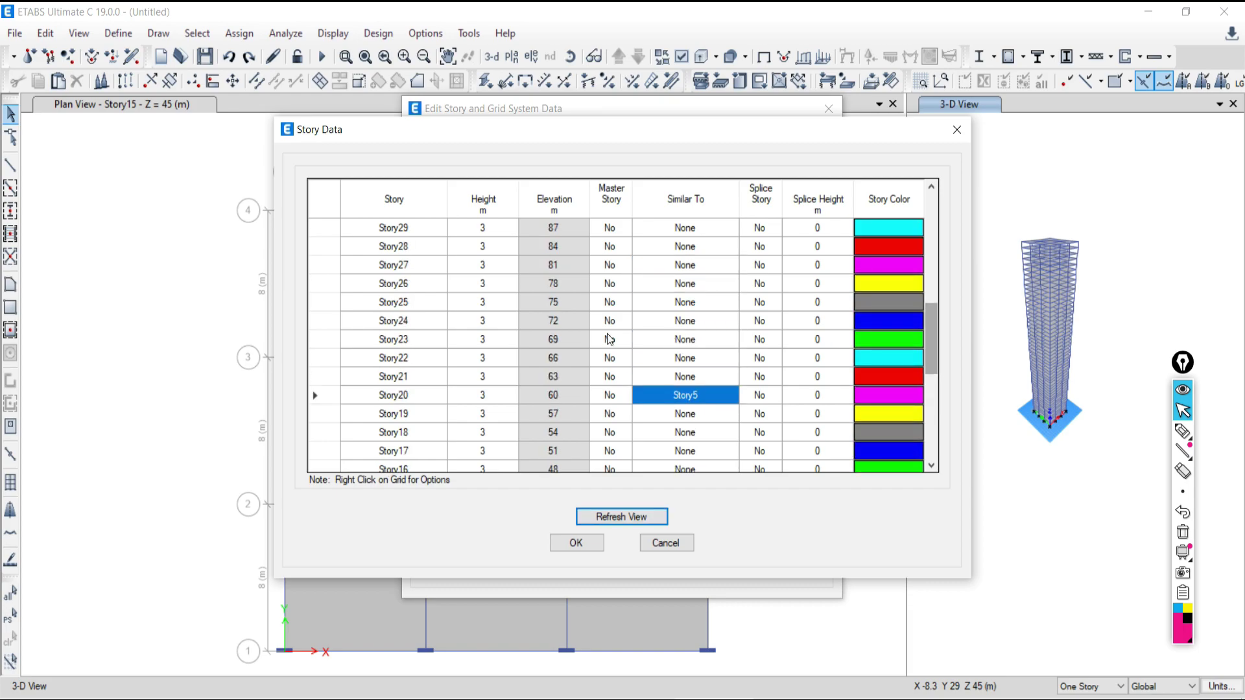
left_click(699, 304)
left_click(732, 302)
left_click(654, 329)
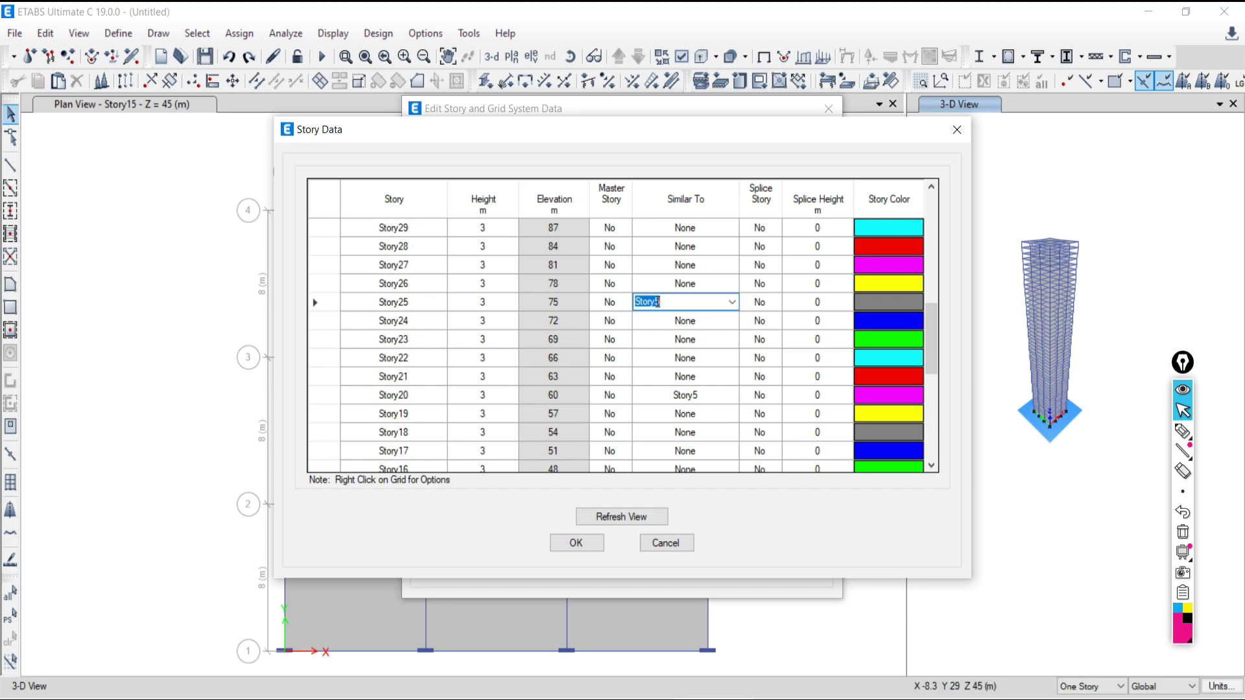
left_click(576, 542)
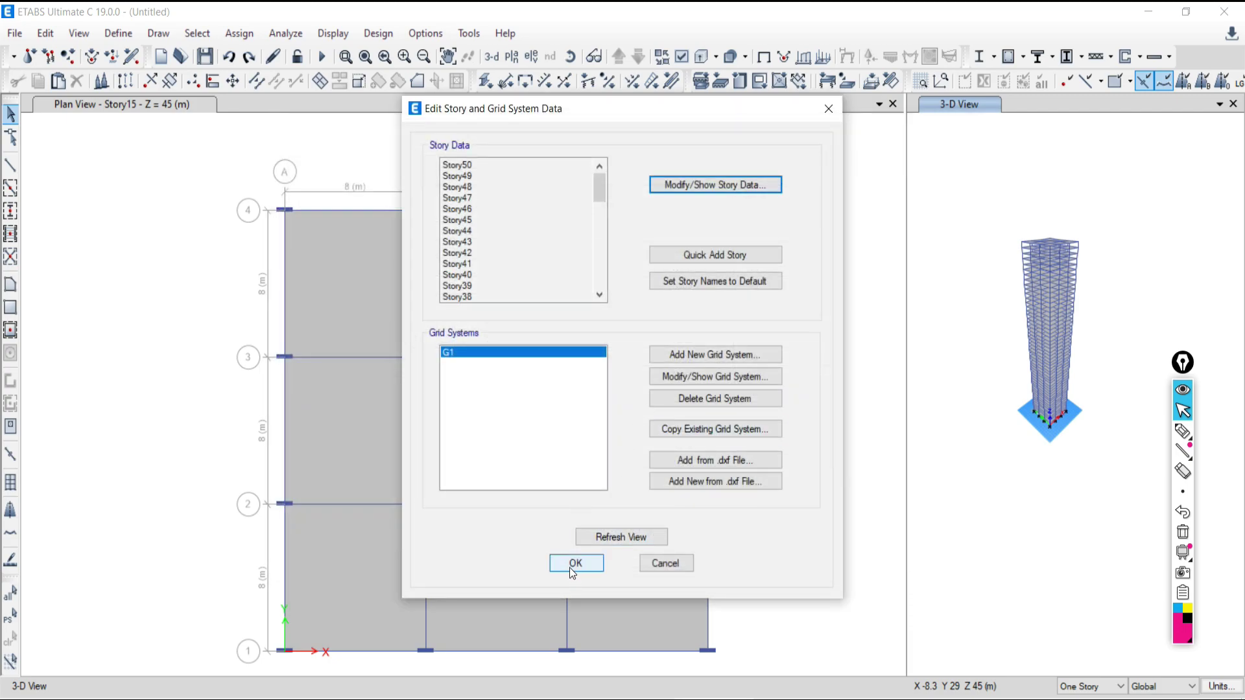
left_click(575, 564)
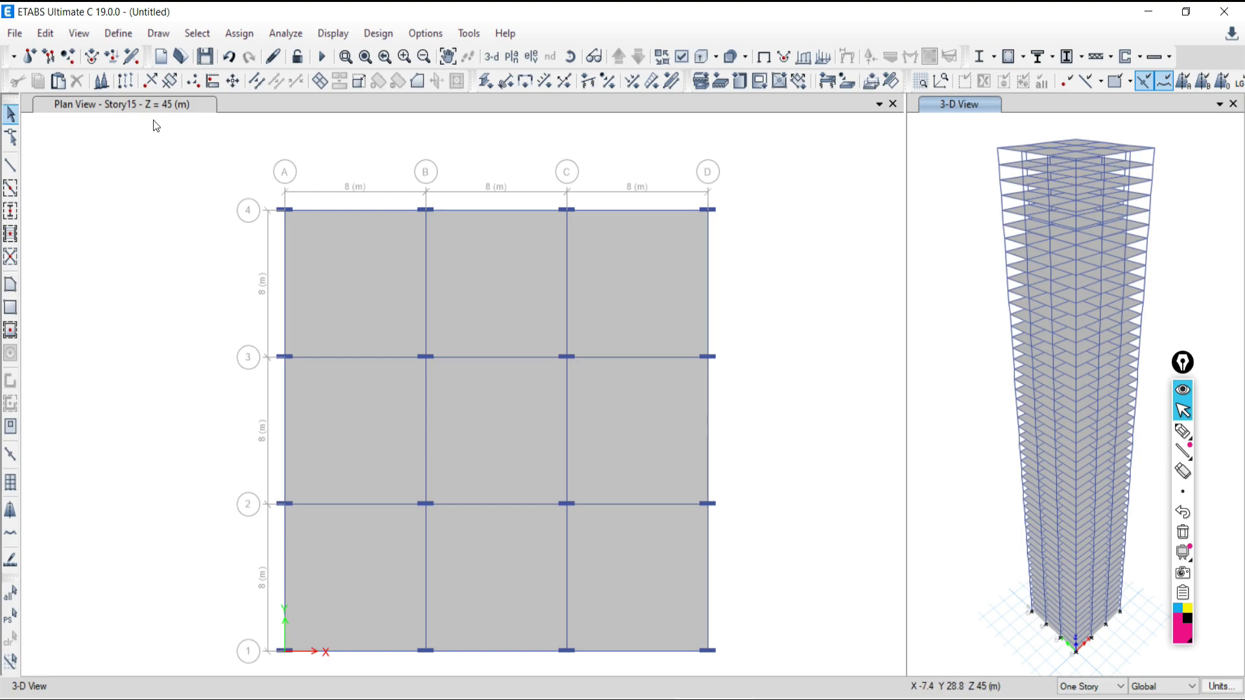
Step: Show the Story5 plan in the plan view window, keeping the other window as a 3-D view
left_click(511, 57)
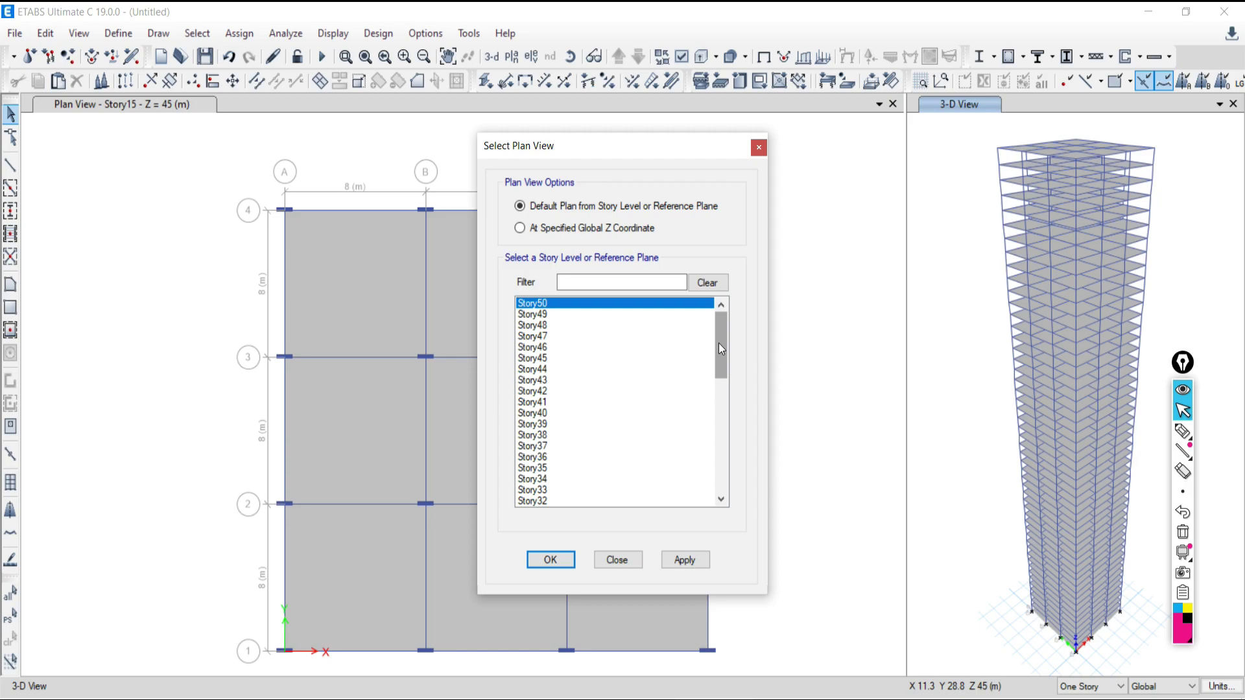
left_click_drag(718, 344, 724, 462)
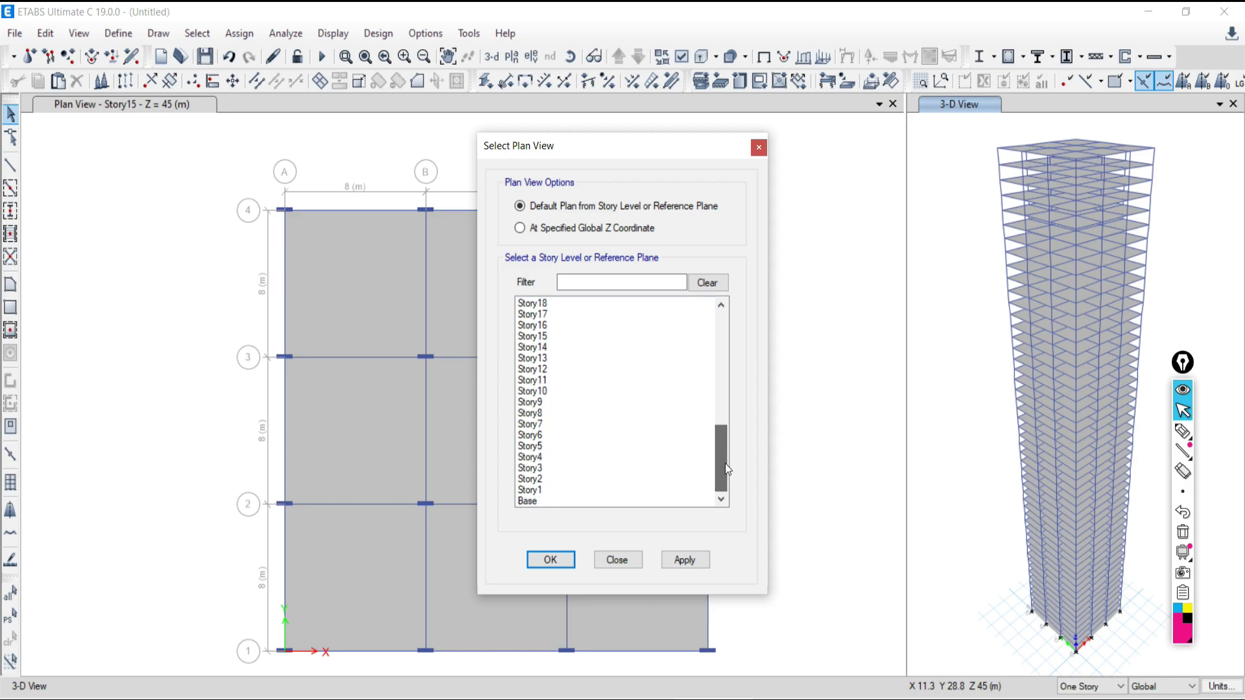
left_click(530, 448)
left_click(667, 561)
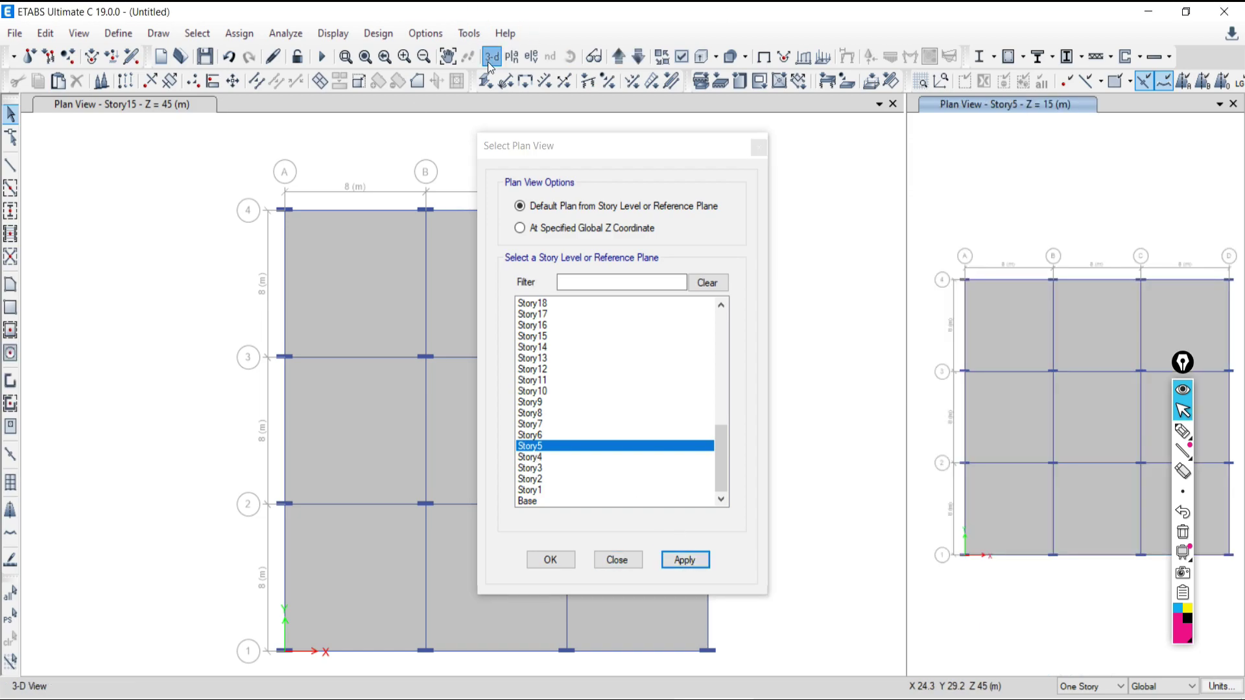
left_click(490, 59)
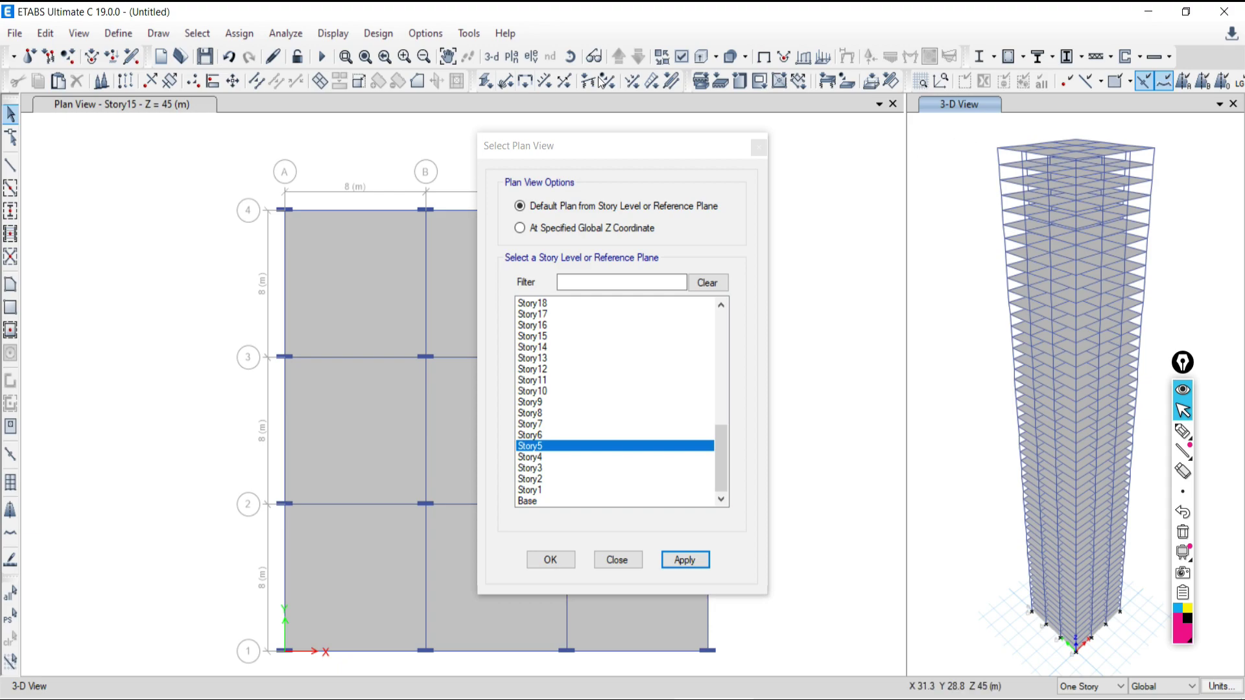
left_click(84, 212)
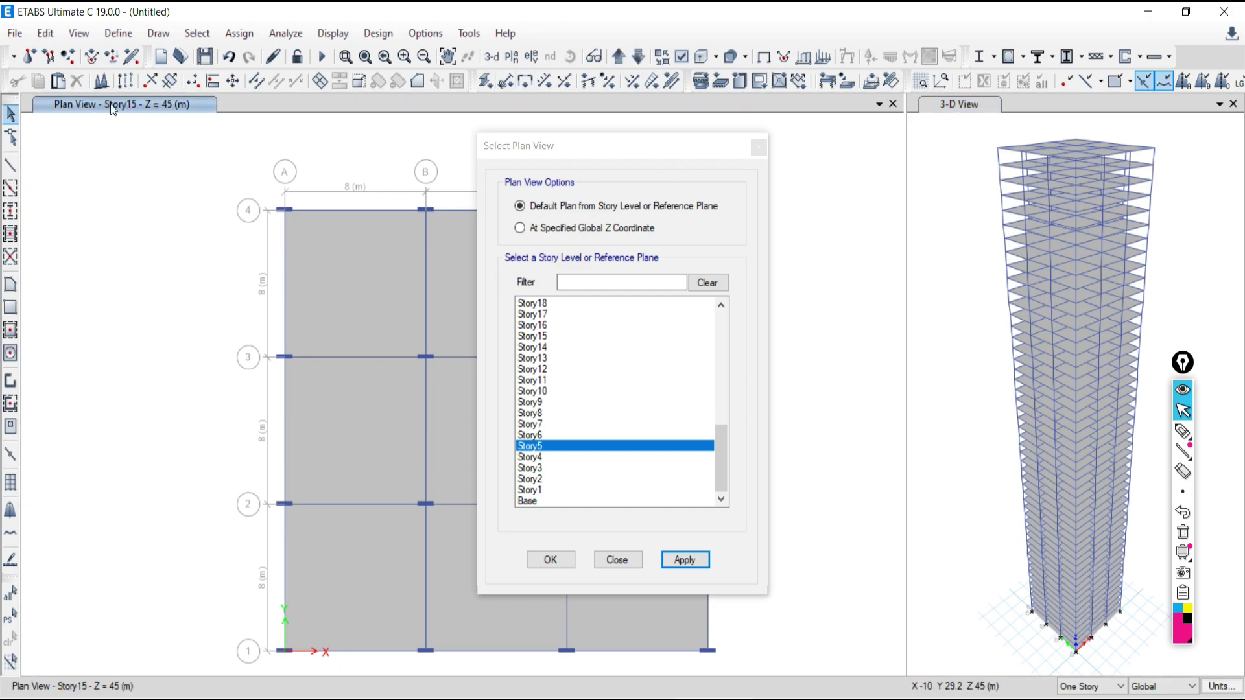
left_click(684, 560)
left_click(619, 559)
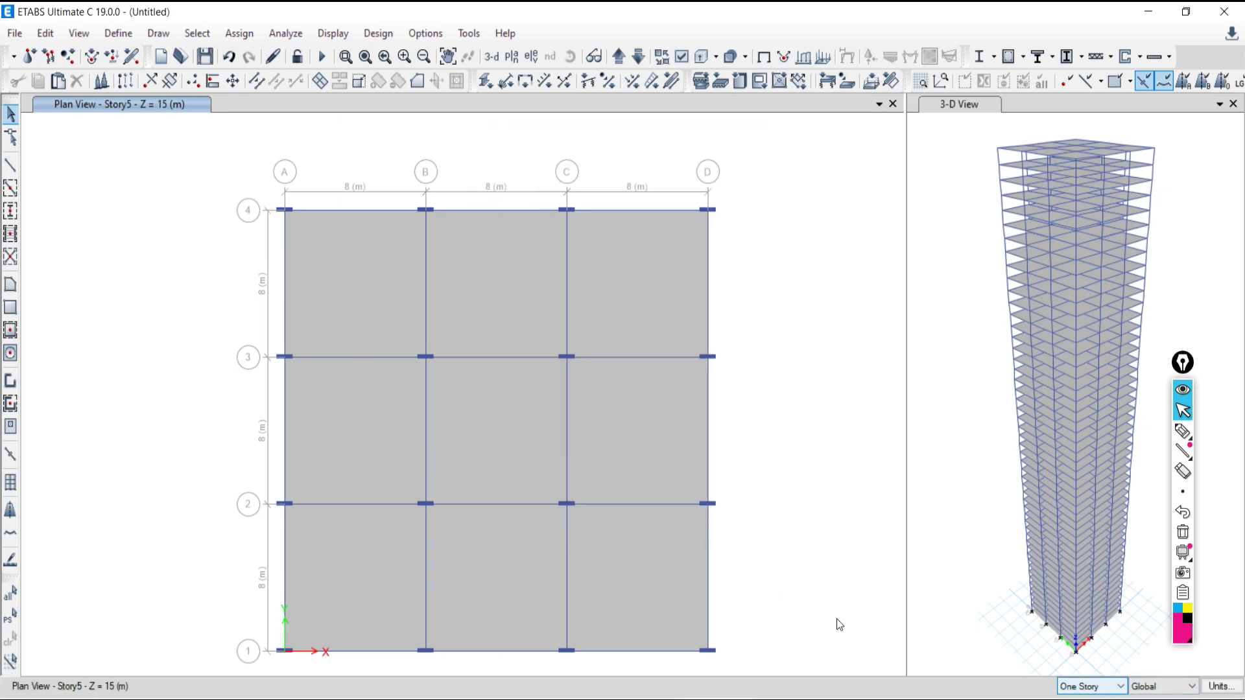
Step: Select the centre slab panel with One Story and again with All Stories, clearing the selection each time
left_click(481, 422)
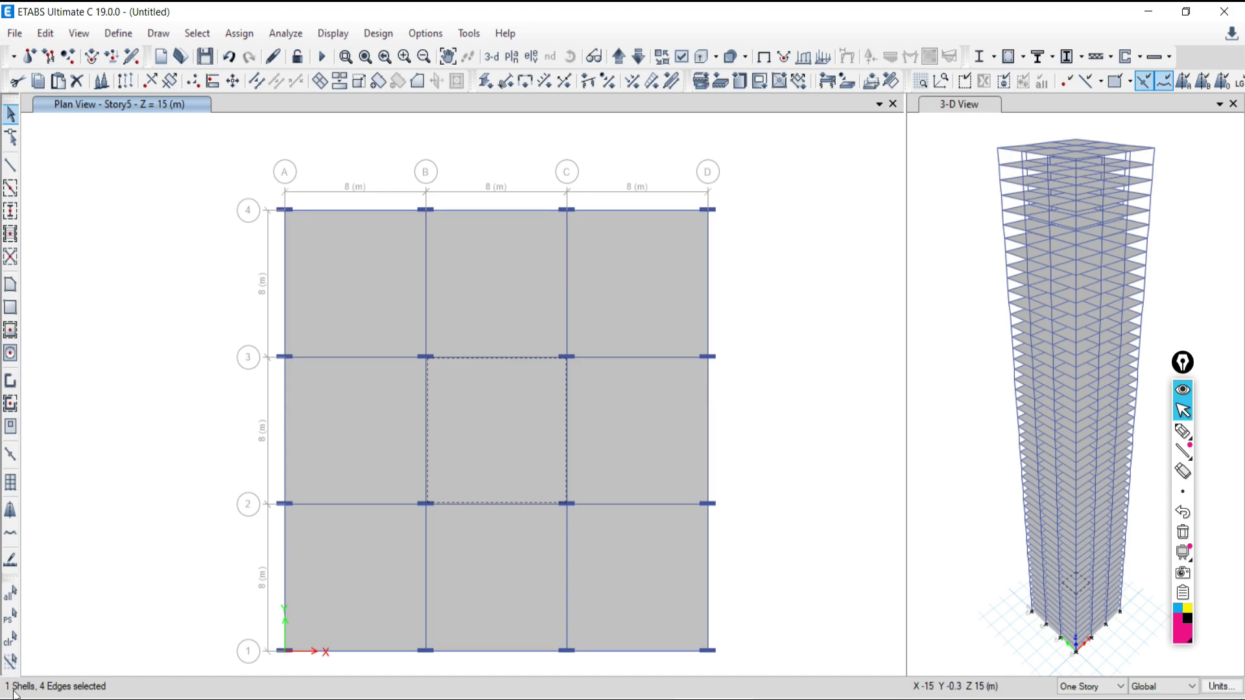
left_click(10, 638)
left_click(1111, 688)
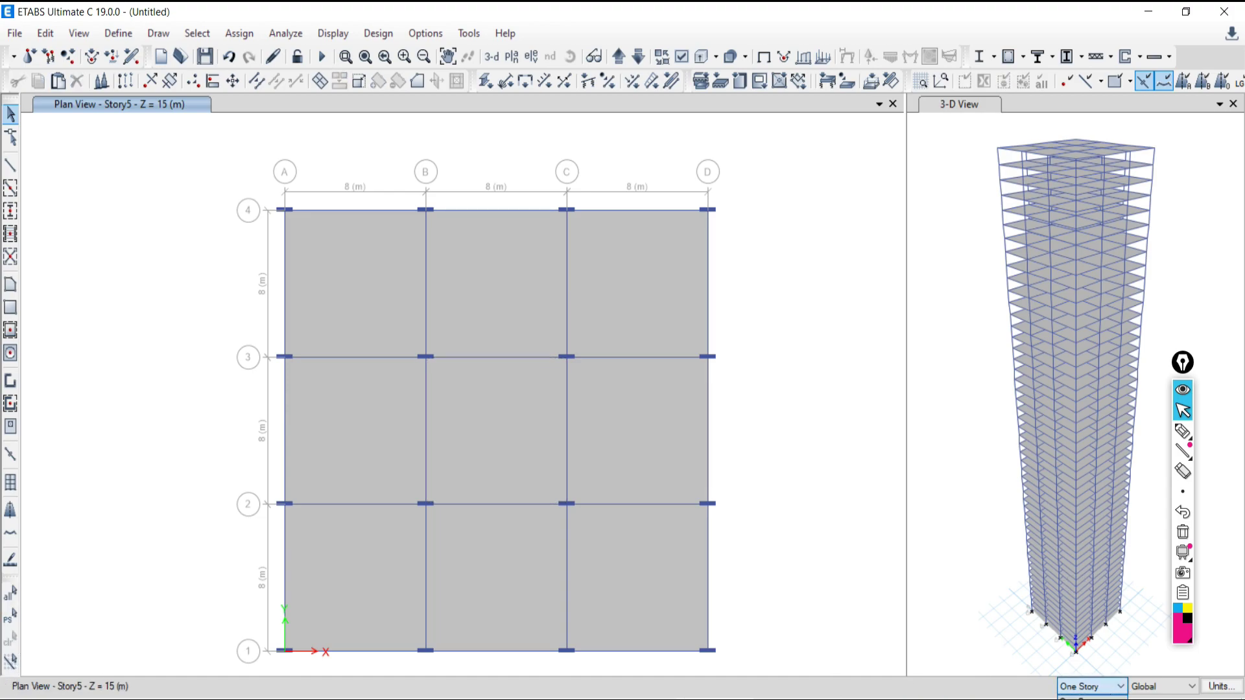
left_click(1092, 697)
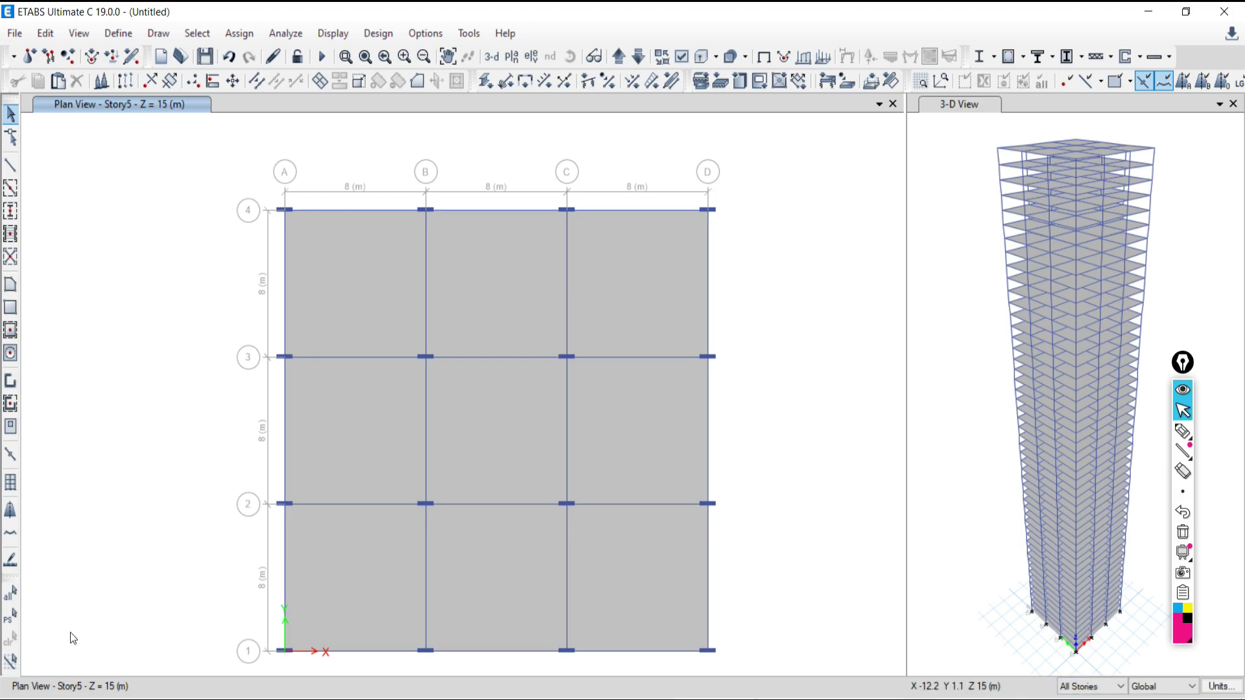
left_click(522, 430)
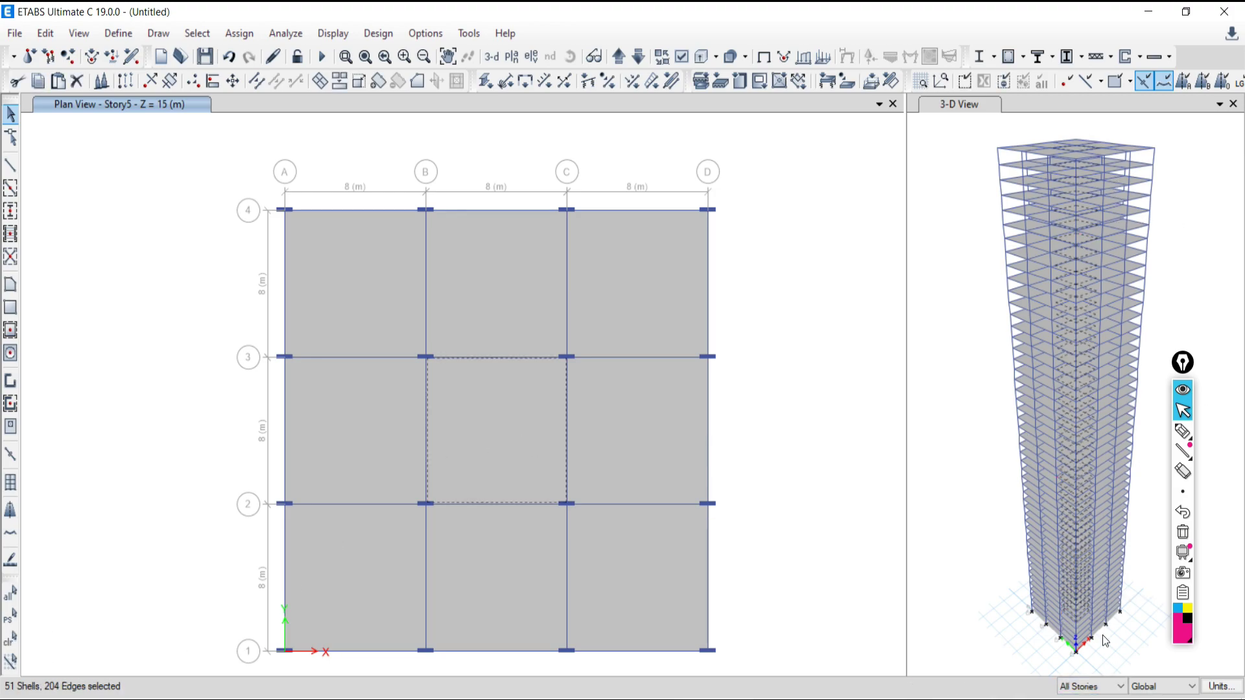
left_click(10, 638)
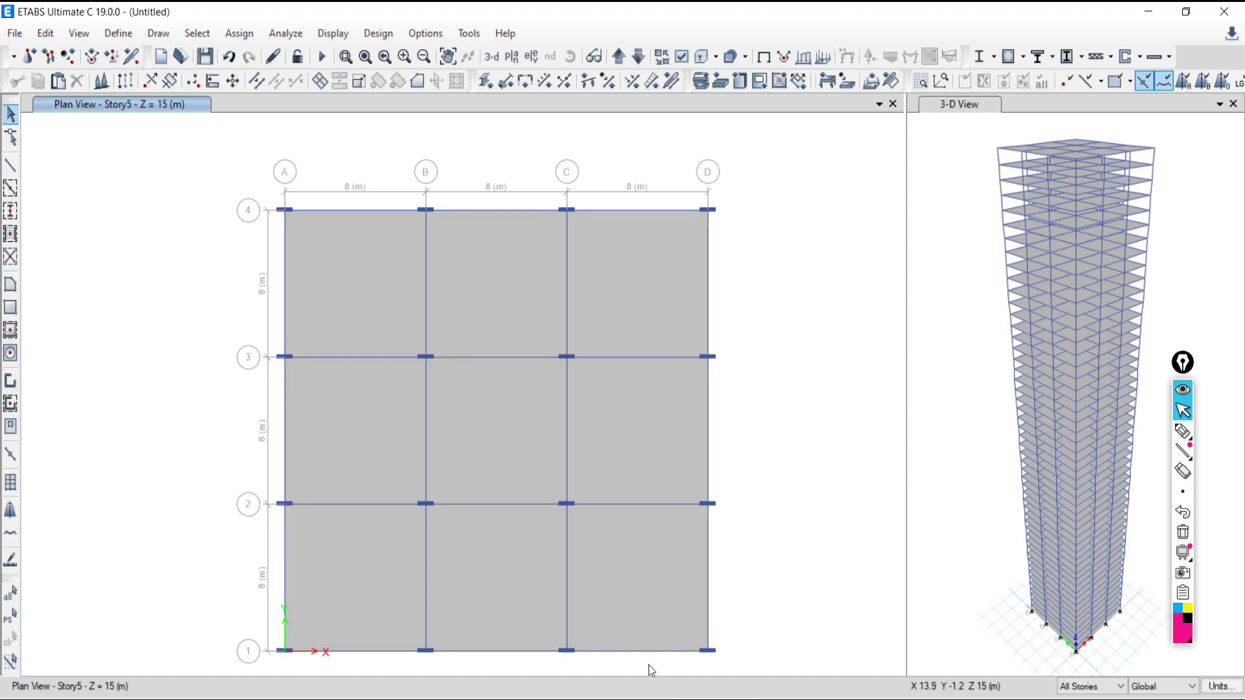
Step: Set the story scope to Similar Stories, select the centre slab panel on the Story5 plan, and clear the selection
left_click(1182, 430)
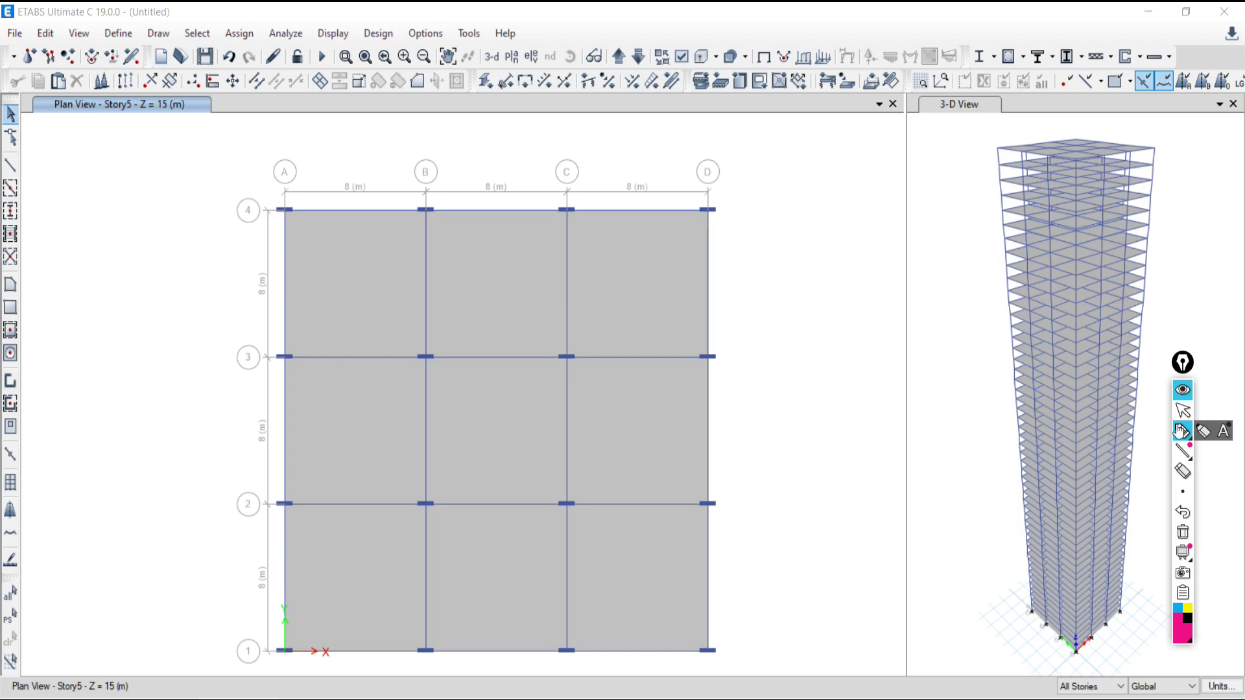
left_click(1182, 409)
left_click(1091, 686)
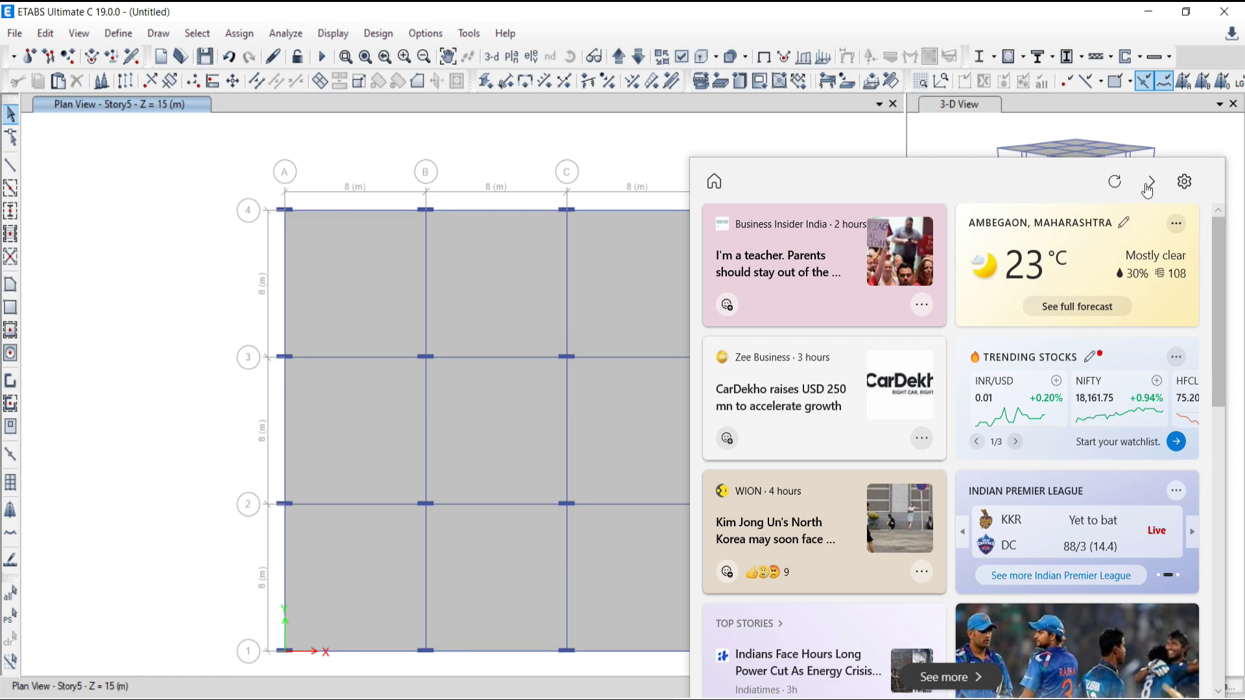
key("Escape")
key("ctrl+shift+b")
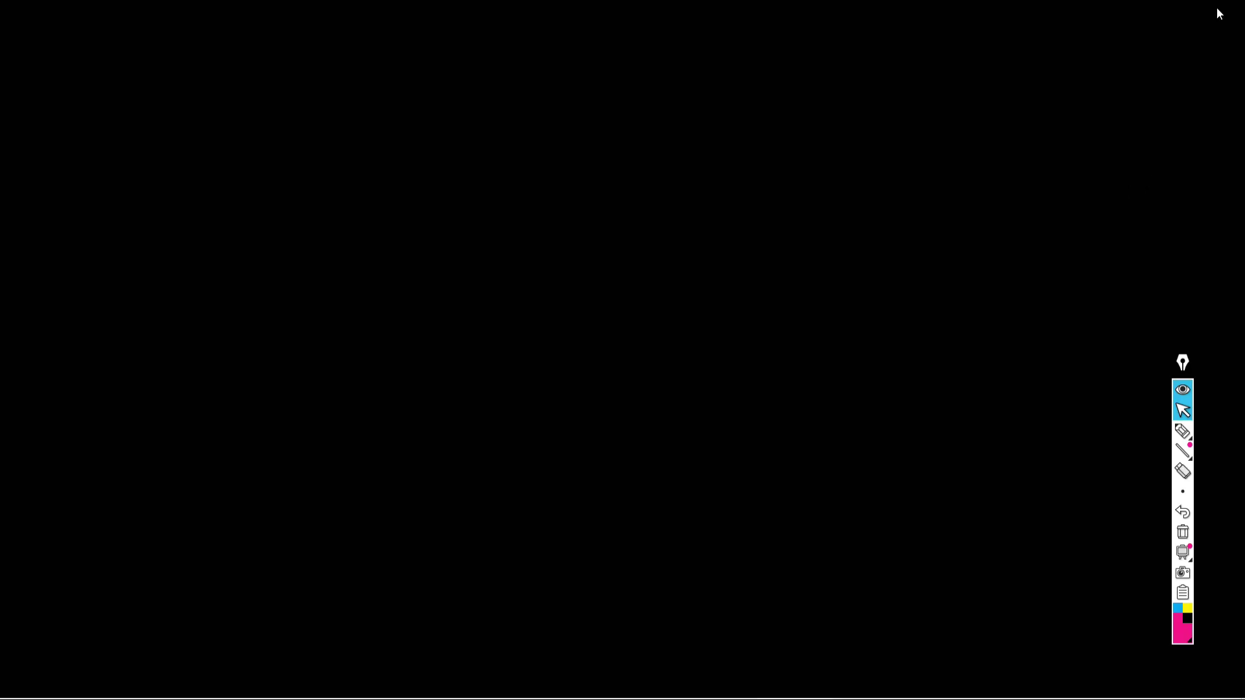
key("ctrl+shift+b")
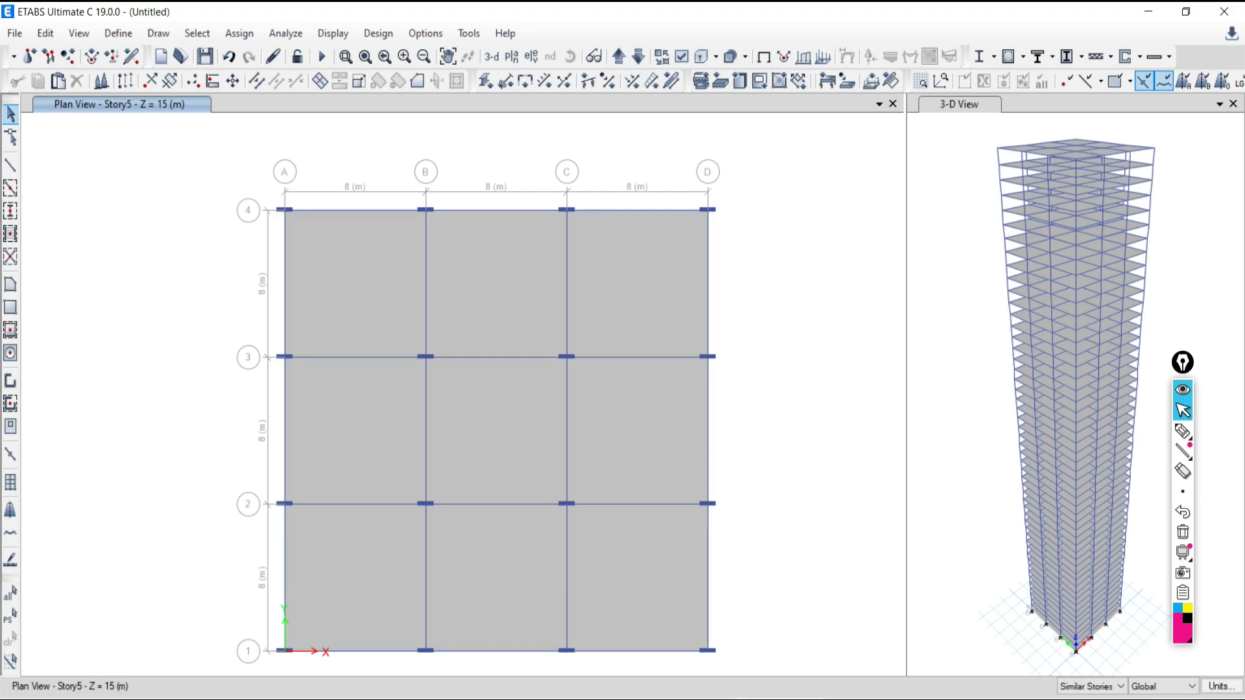
left_click(483, 424)
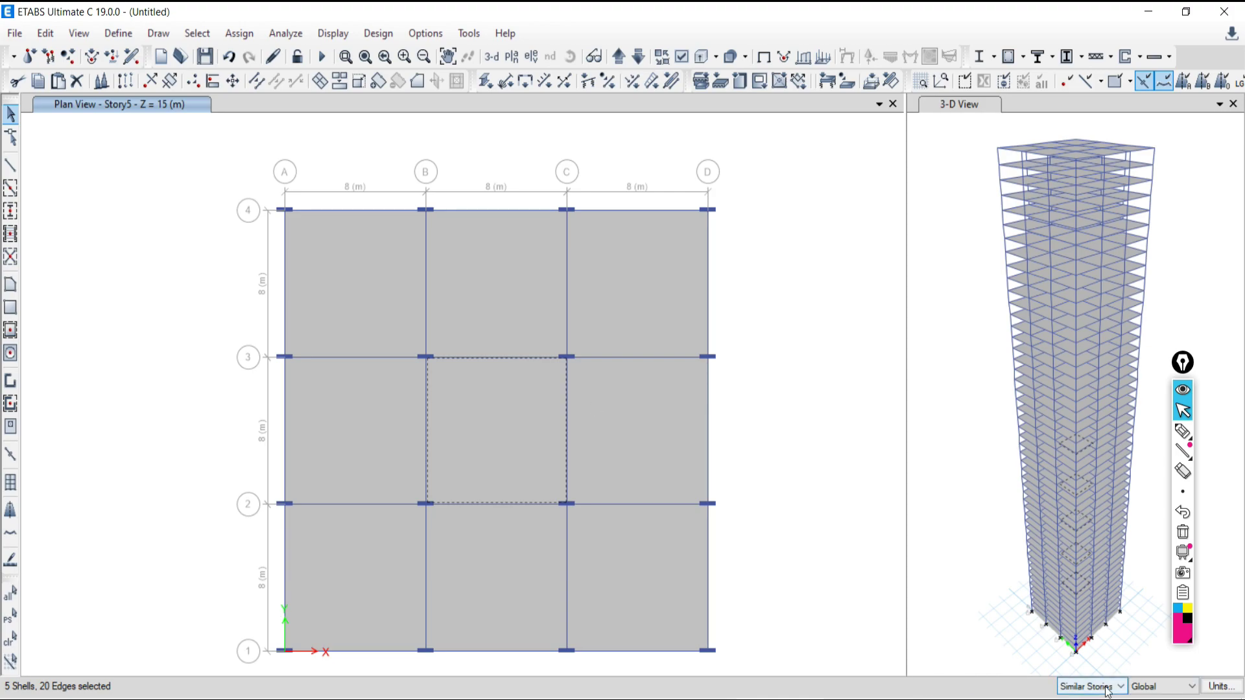
left_click(8, 641)
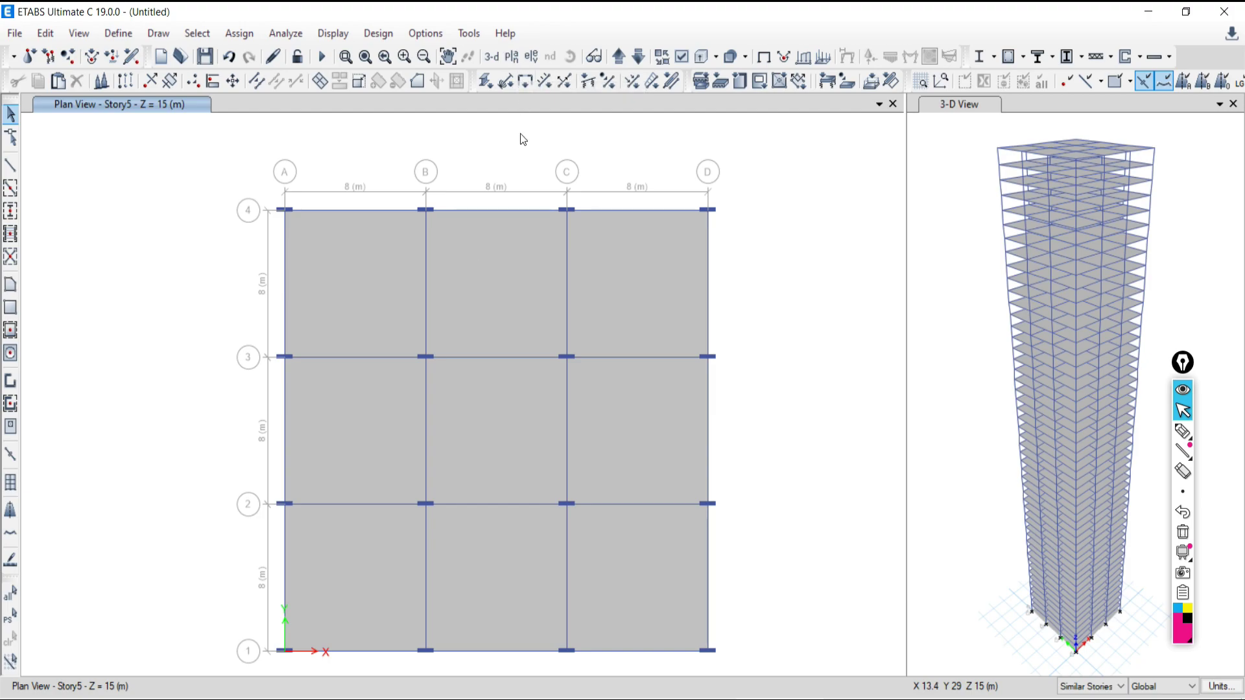
Step: Show the Story10 plan and select its centre slab panel across the similar stories
left_click(507, 59)
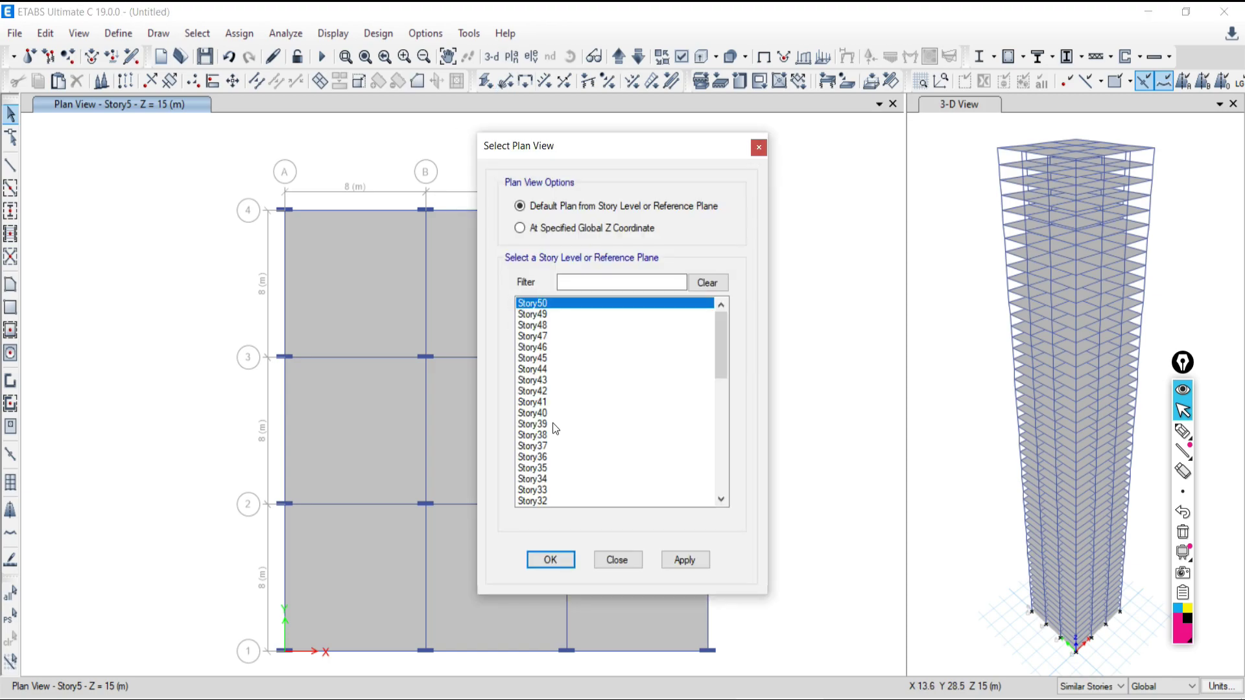
scroll(713, 459, "down", 6)
scroll(712, 456, "down", 4)
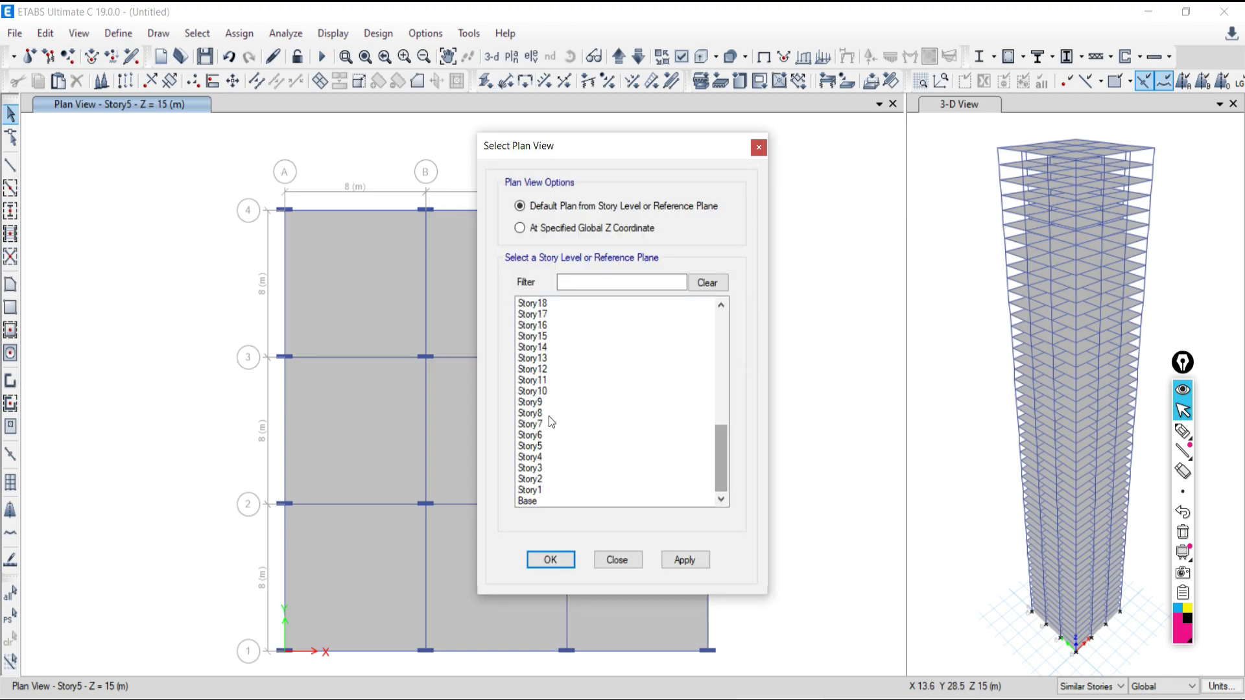
left_click(546, 391)
left_click(672, 560)
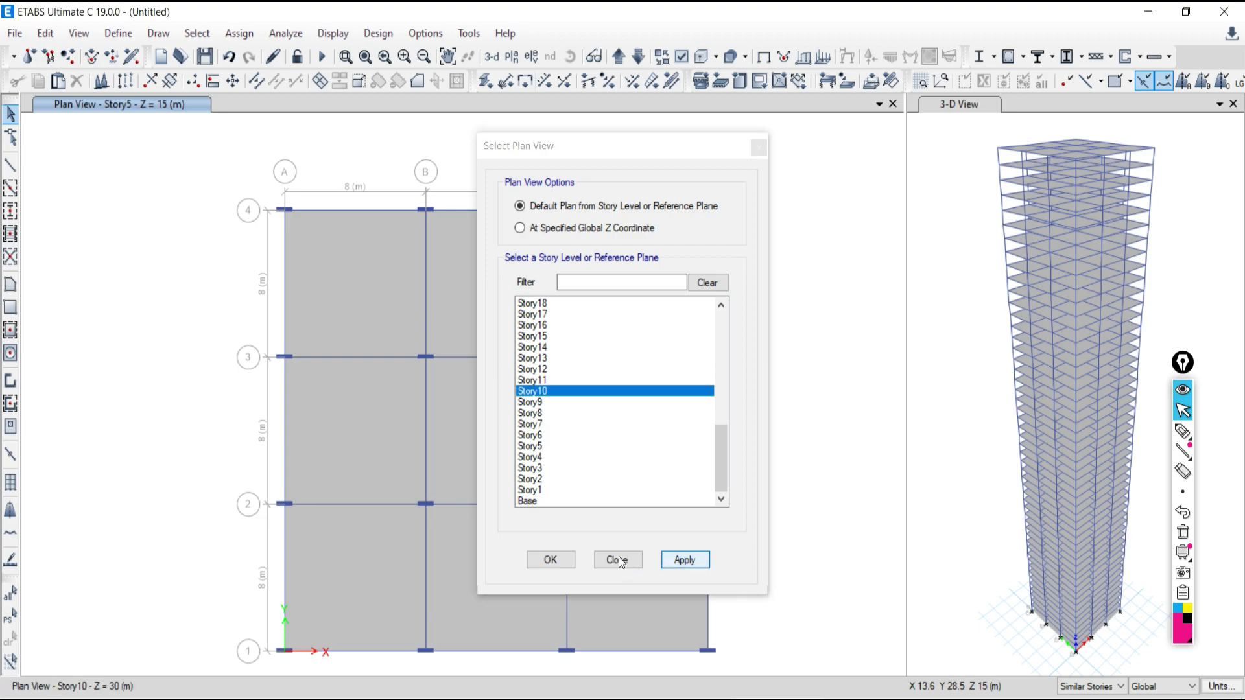
left_click(617, 557)
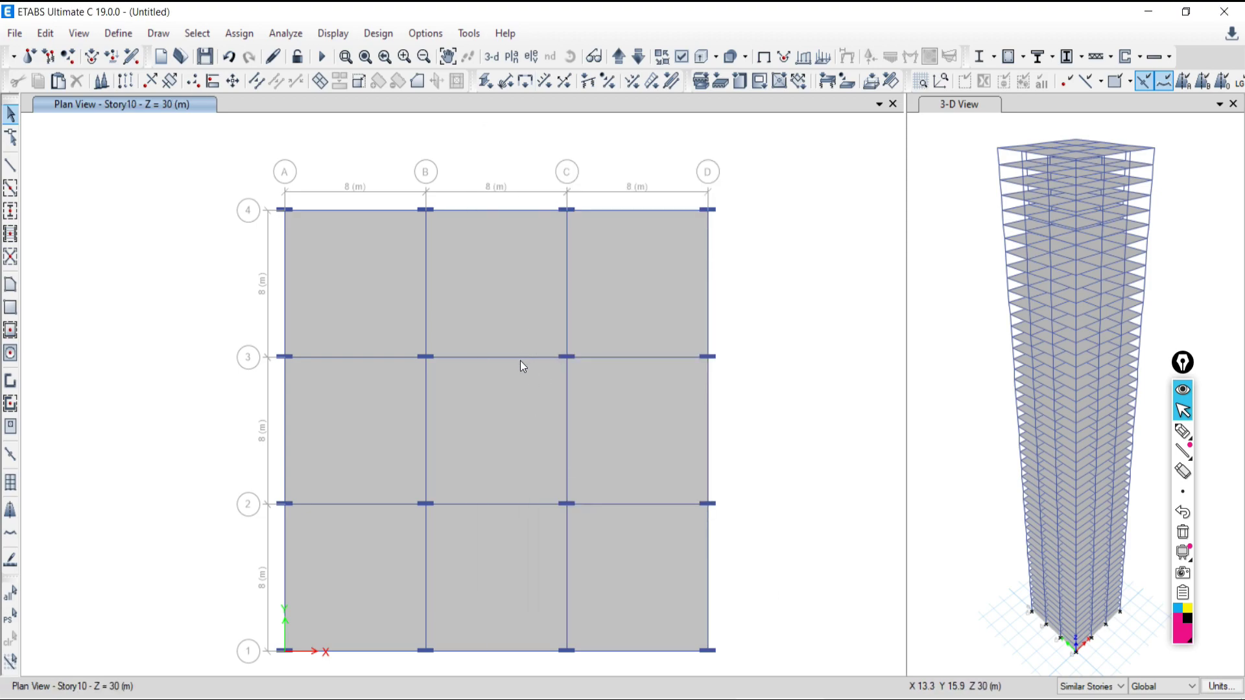
left_click(491, 433)
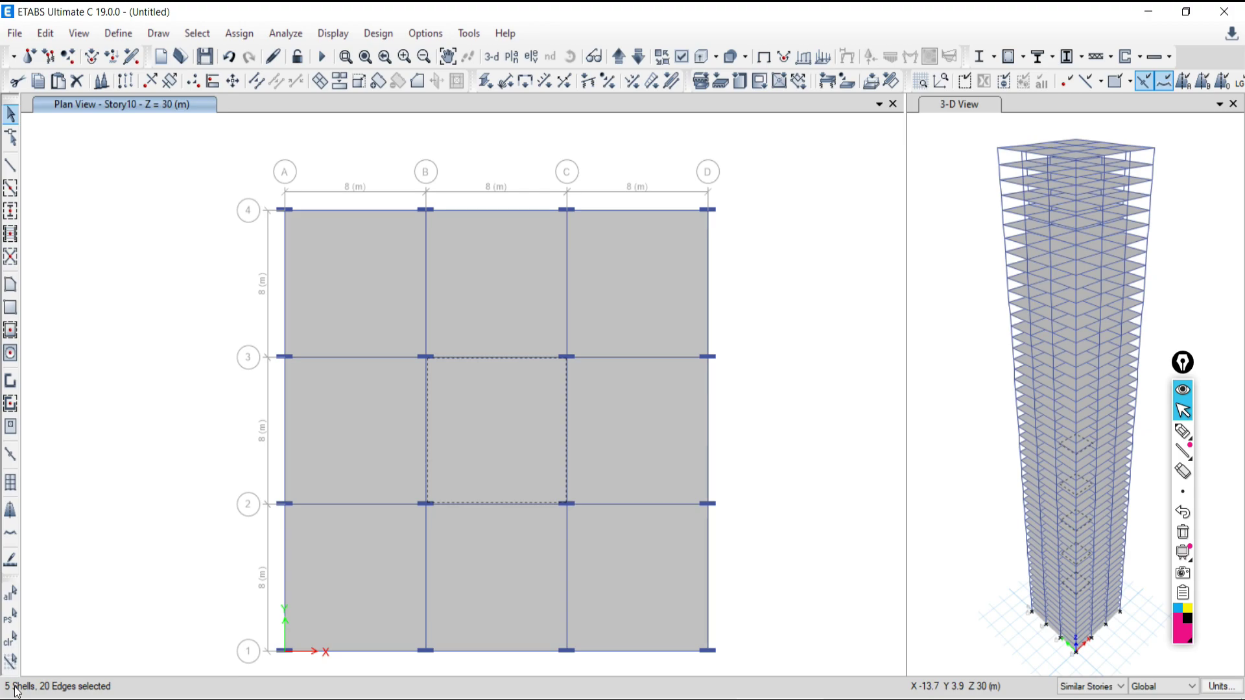
Step: Check the Google Meet session window and return to the ETABS model
left_click(180, 699)
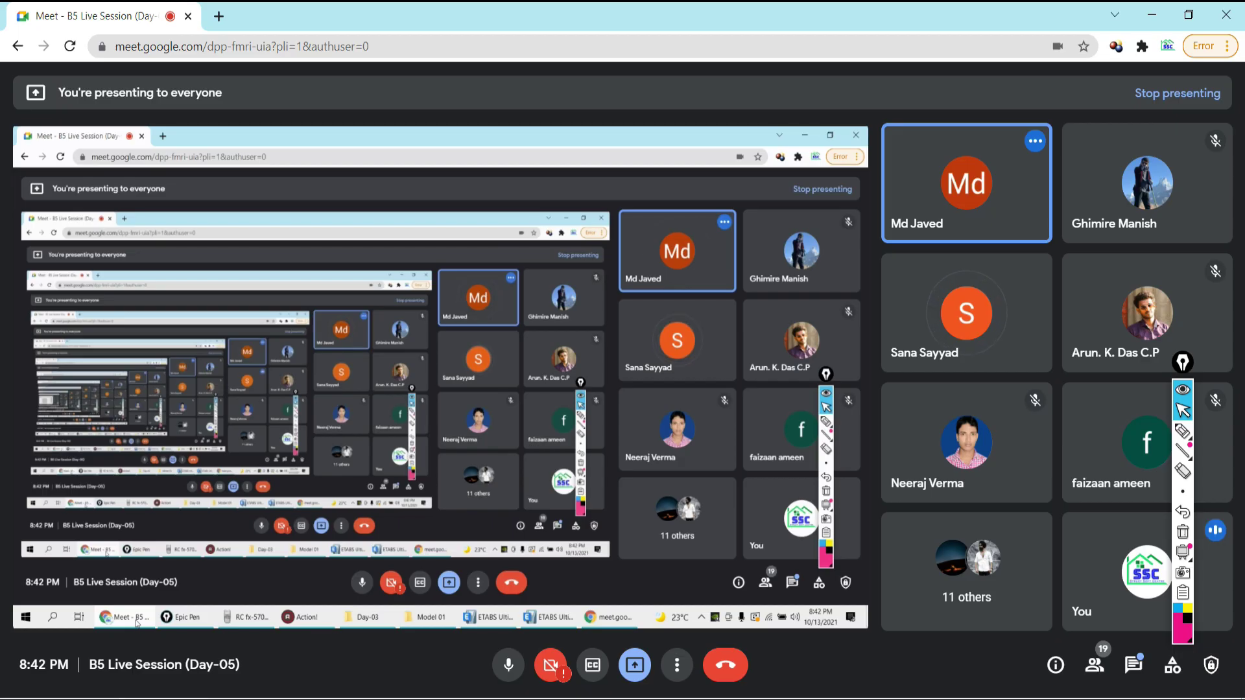
key("alt+Tab")
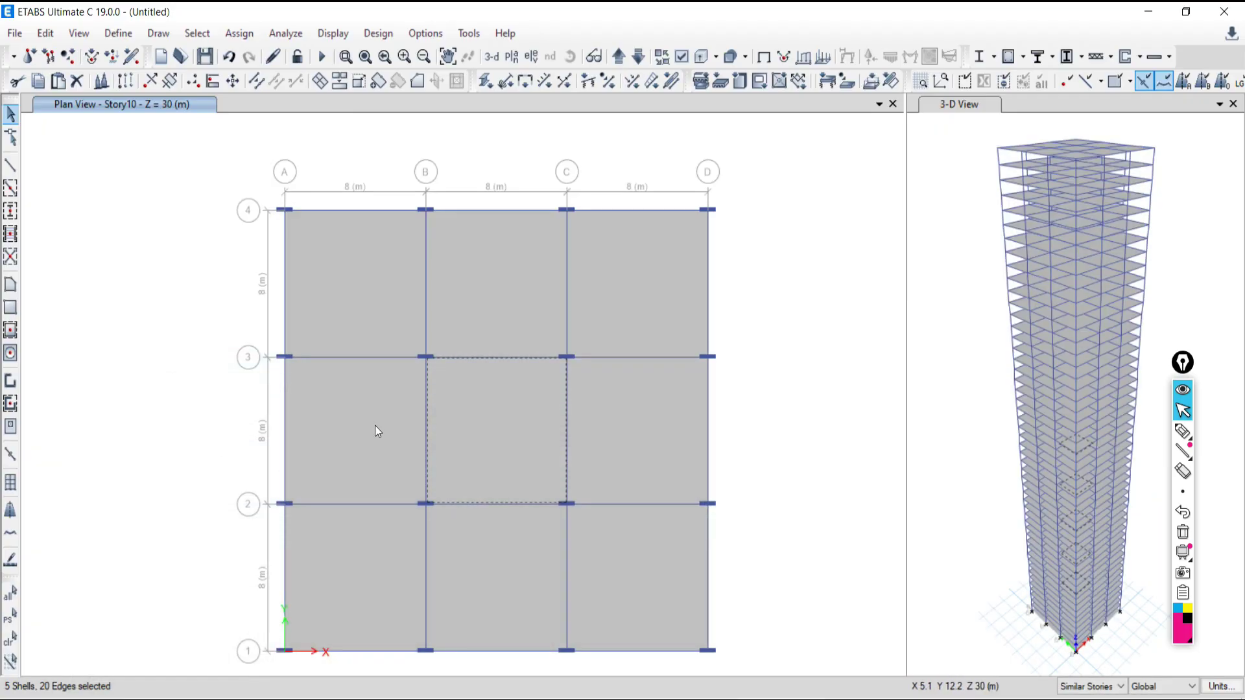
Step: Show only the selected centre slab panels in the 3-D view, inspect them, and restore all objects
left_click(979, 367)
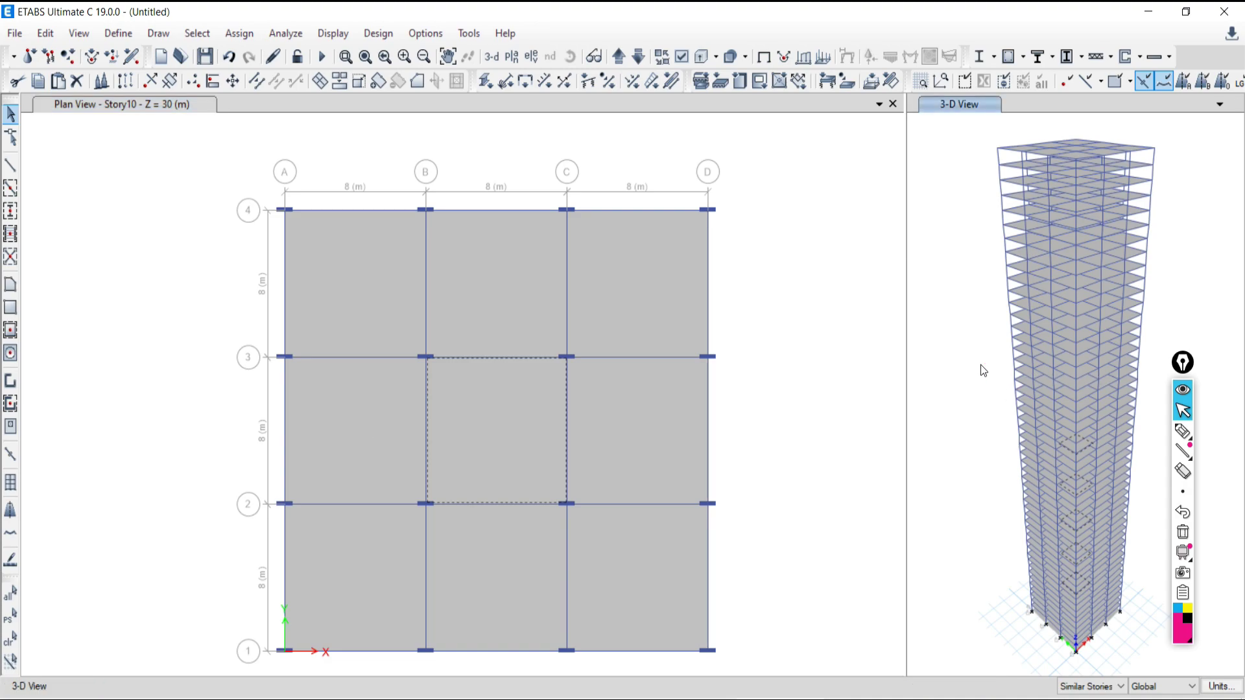
right_click(934, 380)
left_click(977, 477)
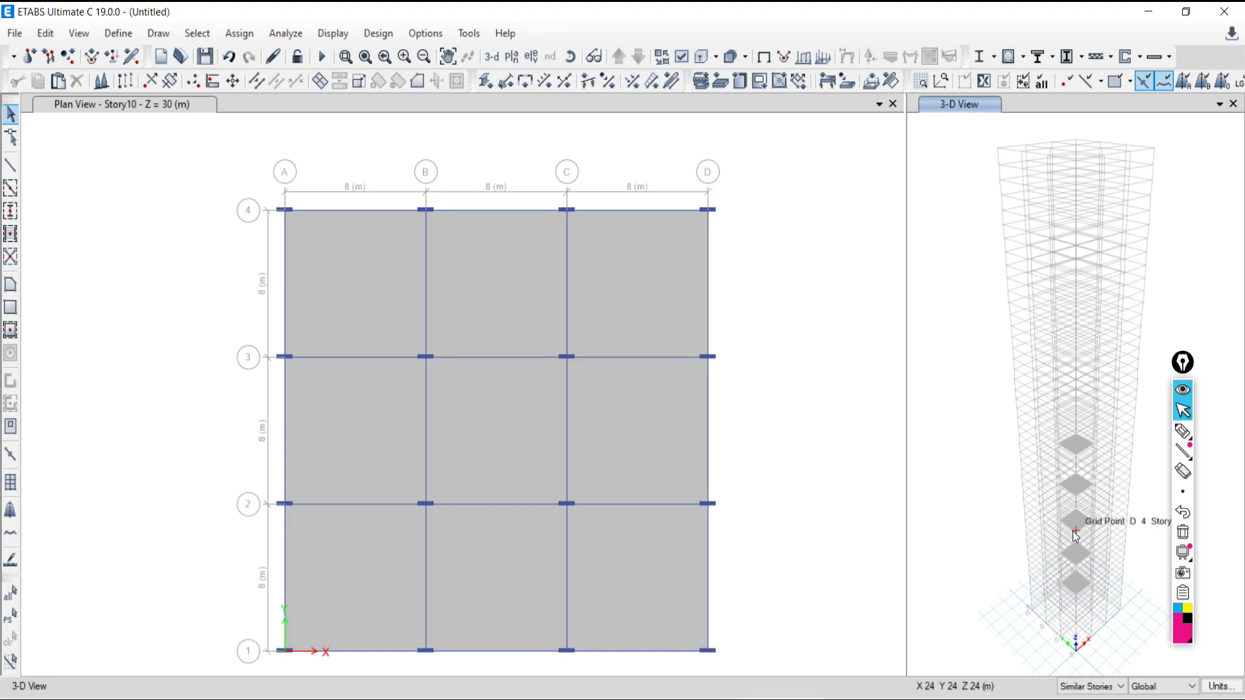
scroll(1056, 547, "up", 5)
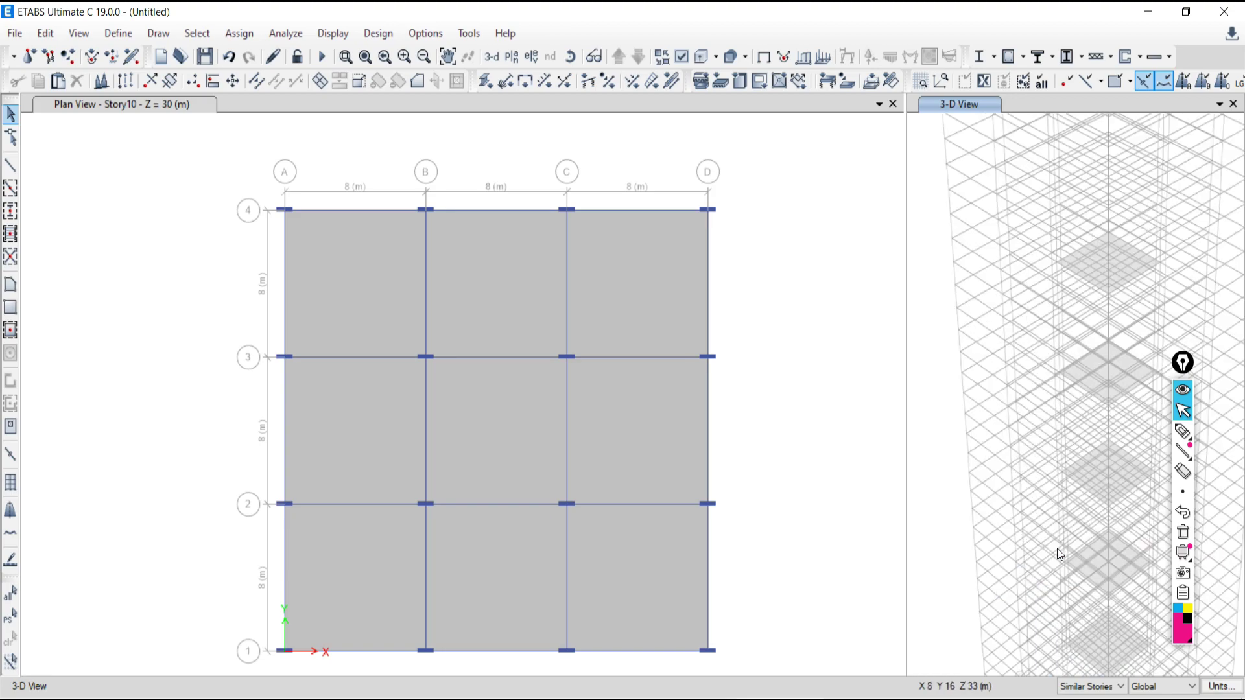
scroll(1057, 547, "down", 5)
right_click(958, 314)
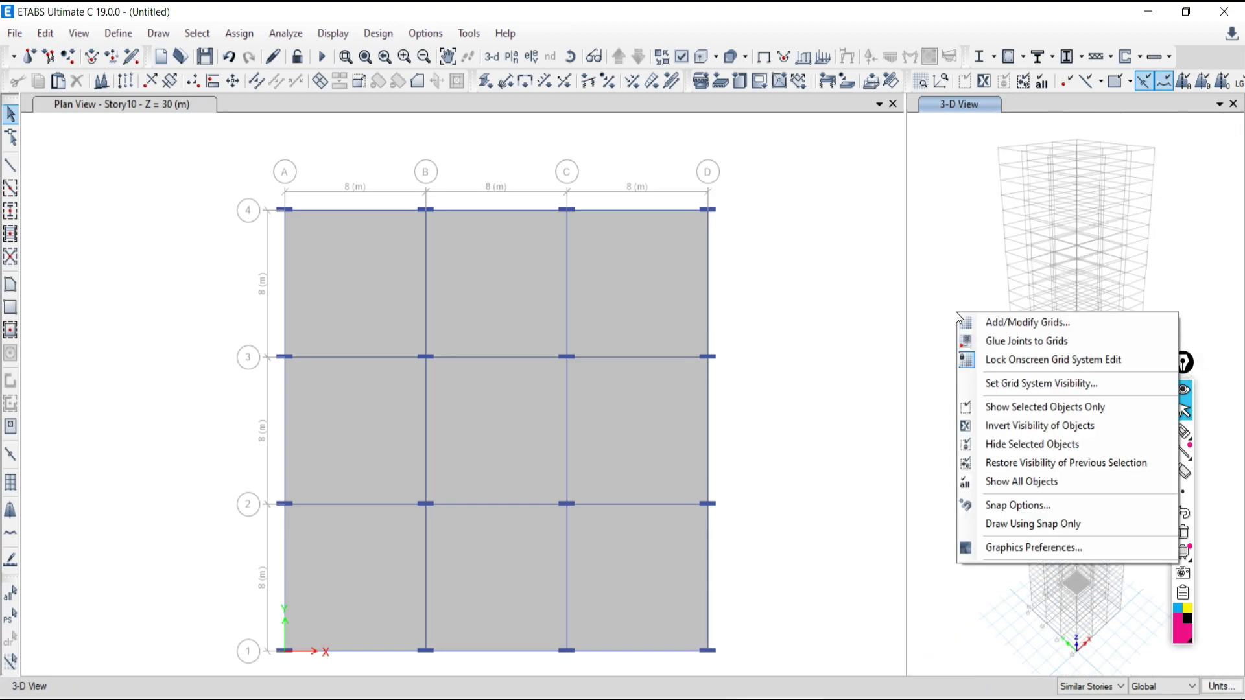
left_click(1002, 481)
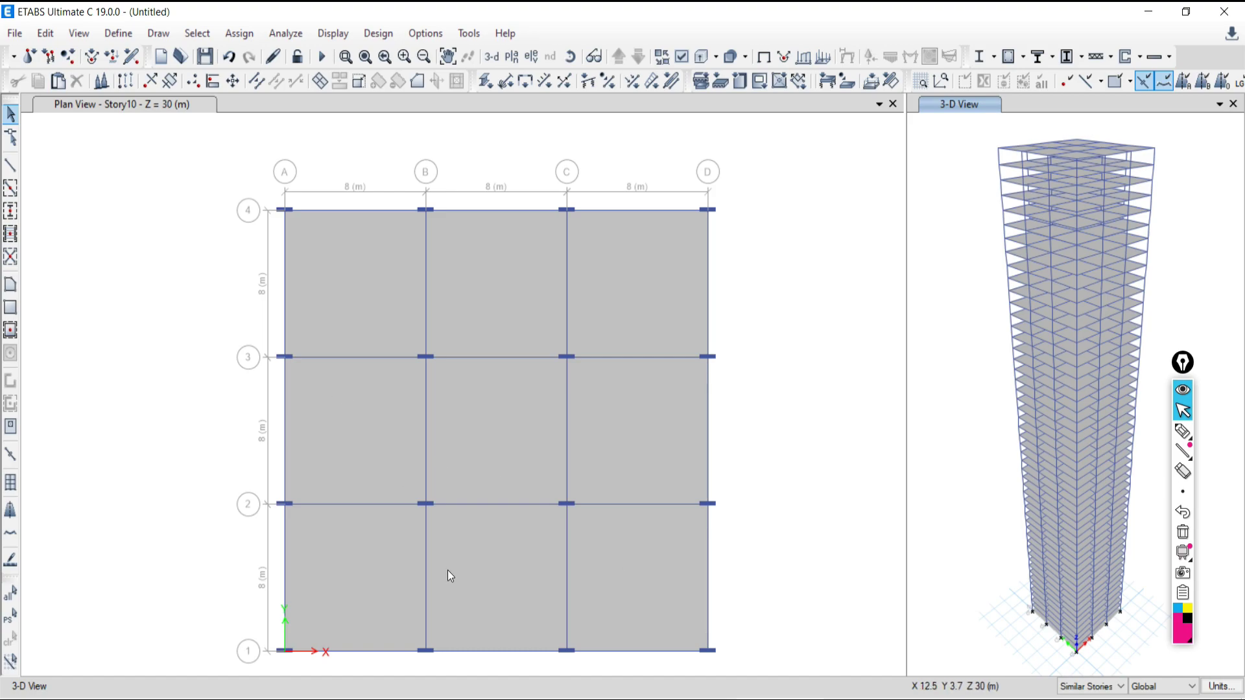
Step: Select the slab panels A-B/3-4 and C-D/3-4 on the Story10 plan across similar stories, then clear the selection
left_click(352, 299)
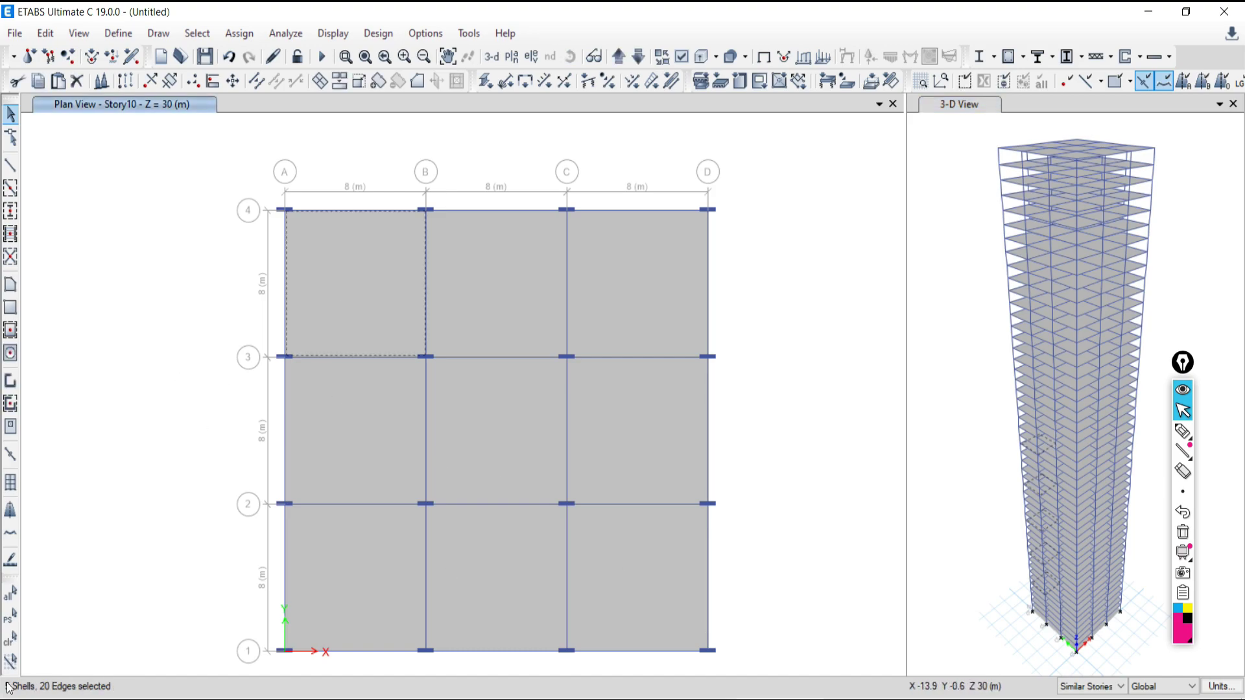
left_click(609, 304)
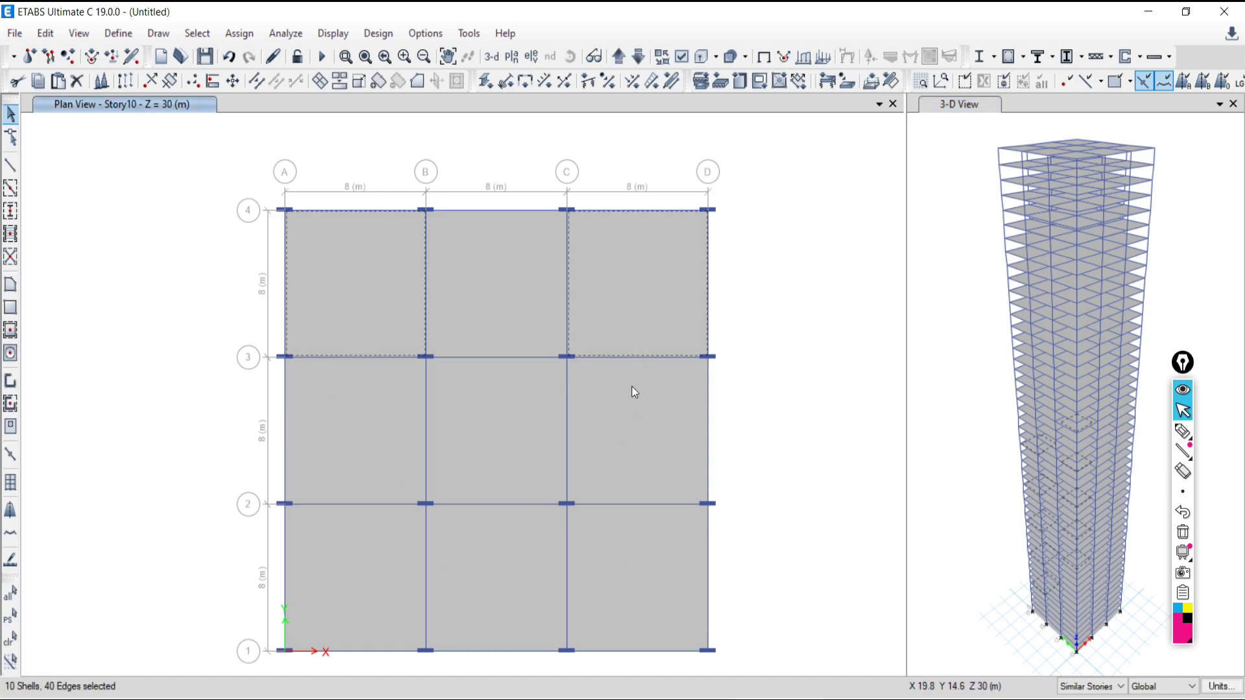
left_click(18, 642)
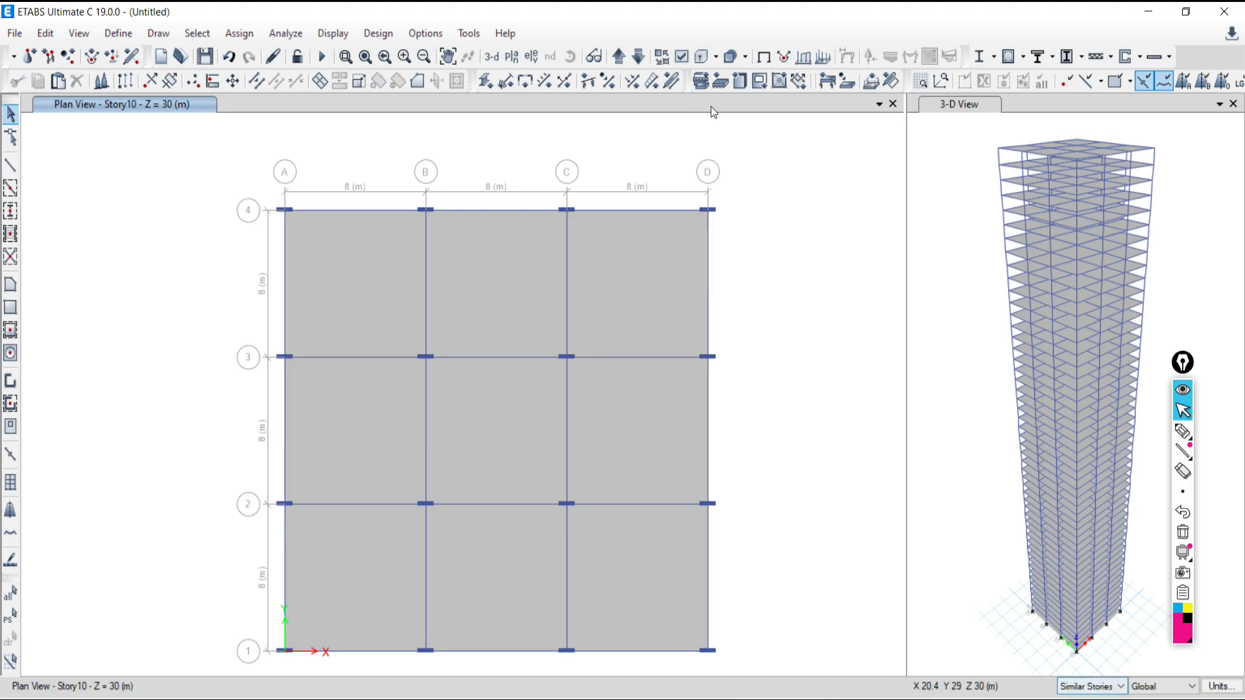
Step: Show the Story11 plan, select slab panel A-B/3-4 and clear it, then select three perimeter beams and clear them too
left_click(617, 61)
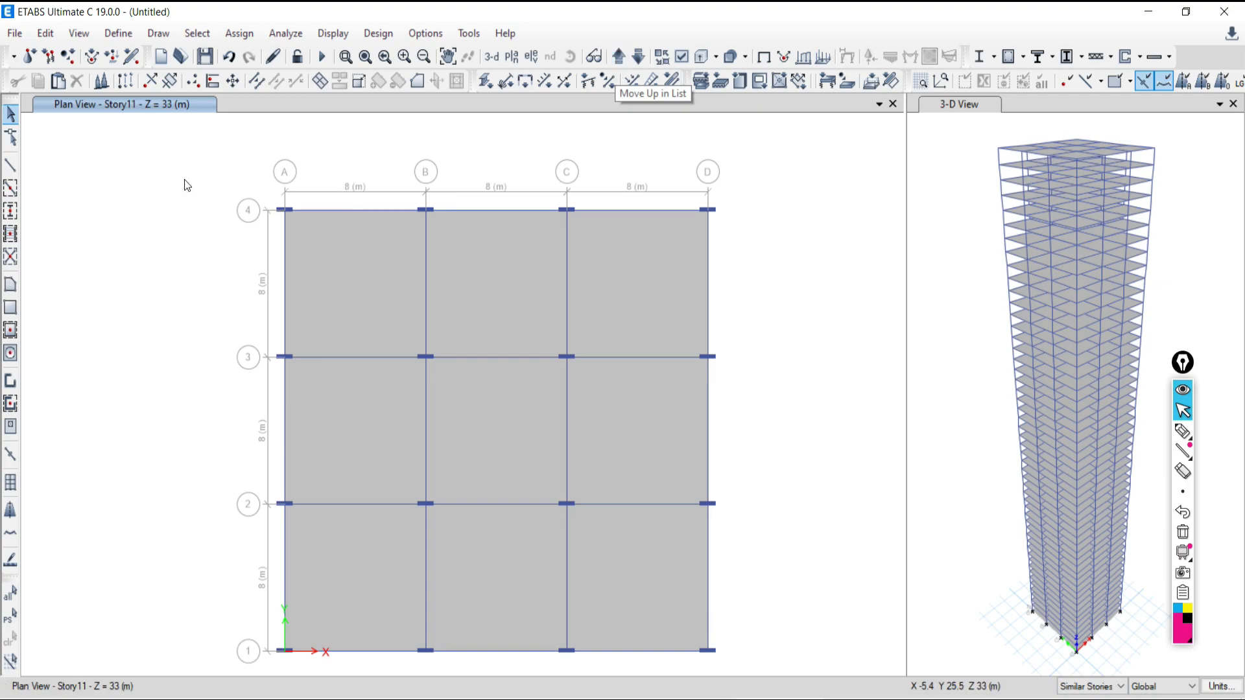
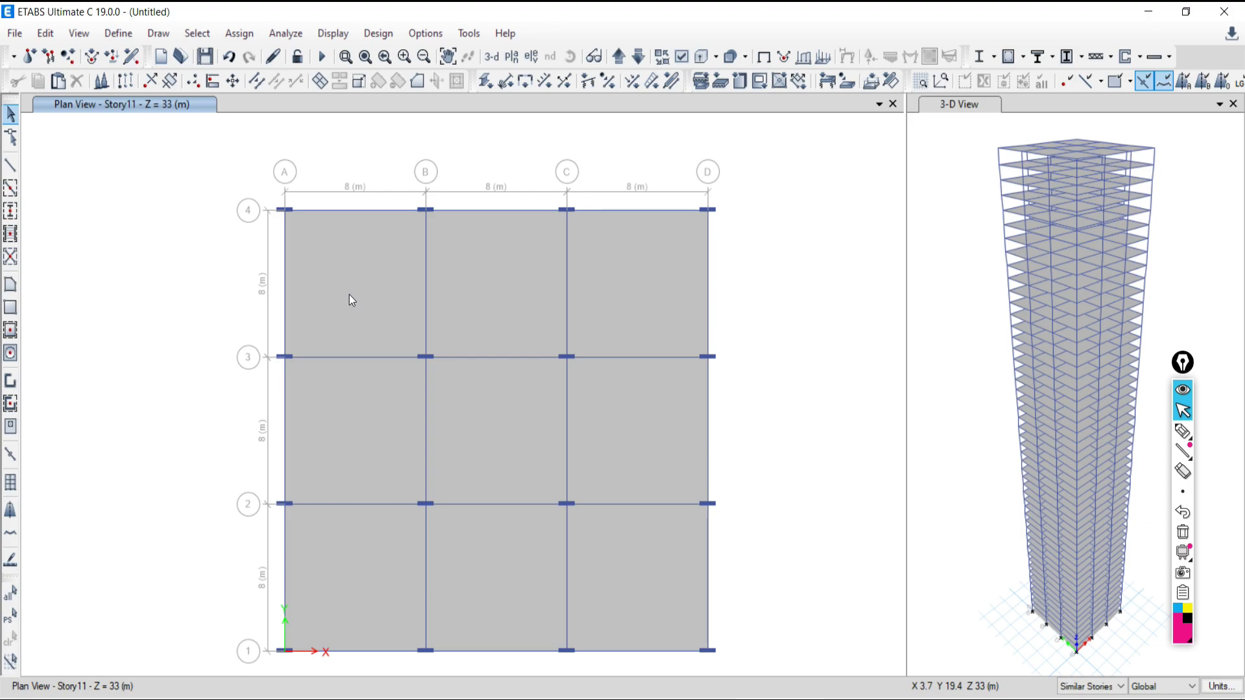
left_click(349, 295)
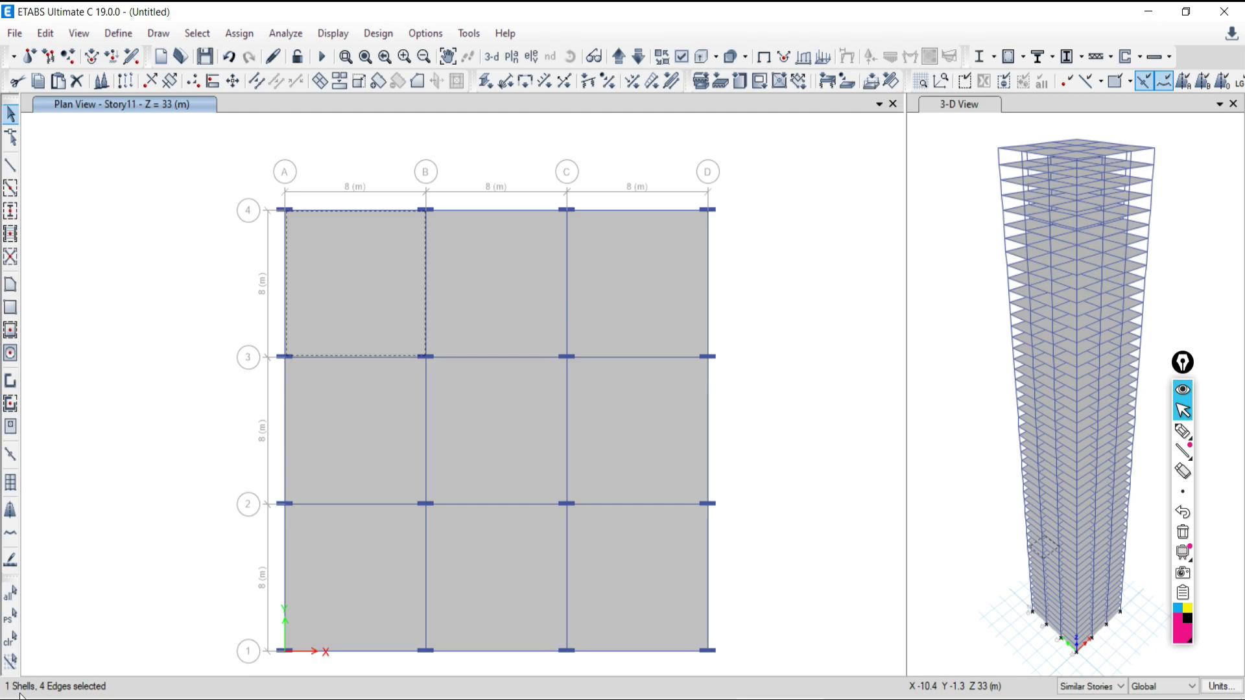
left_click(9, 638)
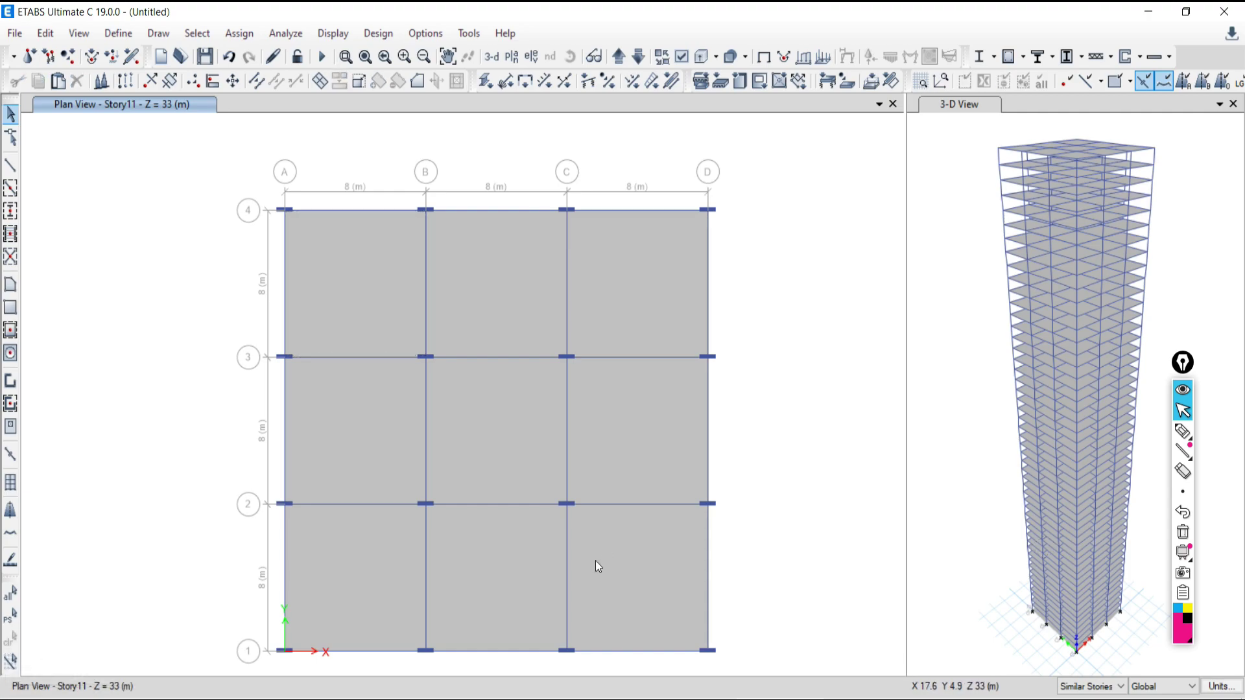
left_click(706, 558)
left_click(638, 650)
left_click(509, 652)
left_click(10, 643)
Step: Return to the Story10 plan, select the perimeter beams and a corner slab panel across similar stories, and clear the selection
left_click(637, 56)
left_click(706, 566)
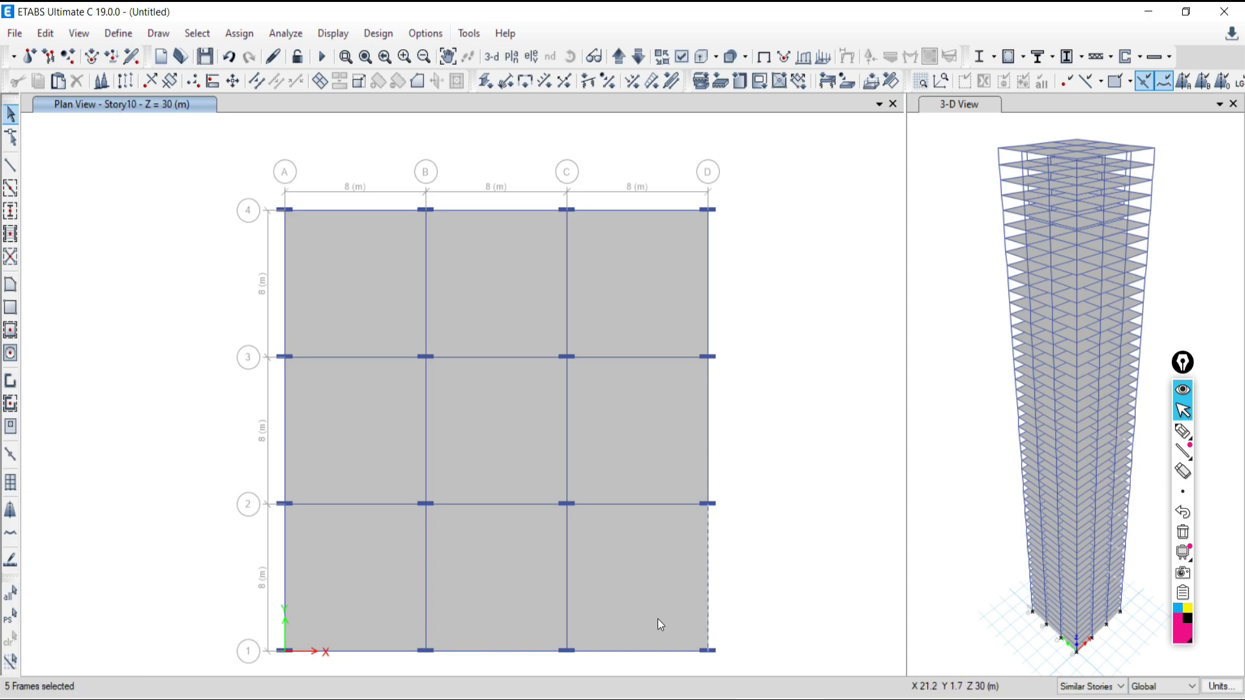
left_click(608, 651)
left_click(520, 652)
left_click(378, 651)
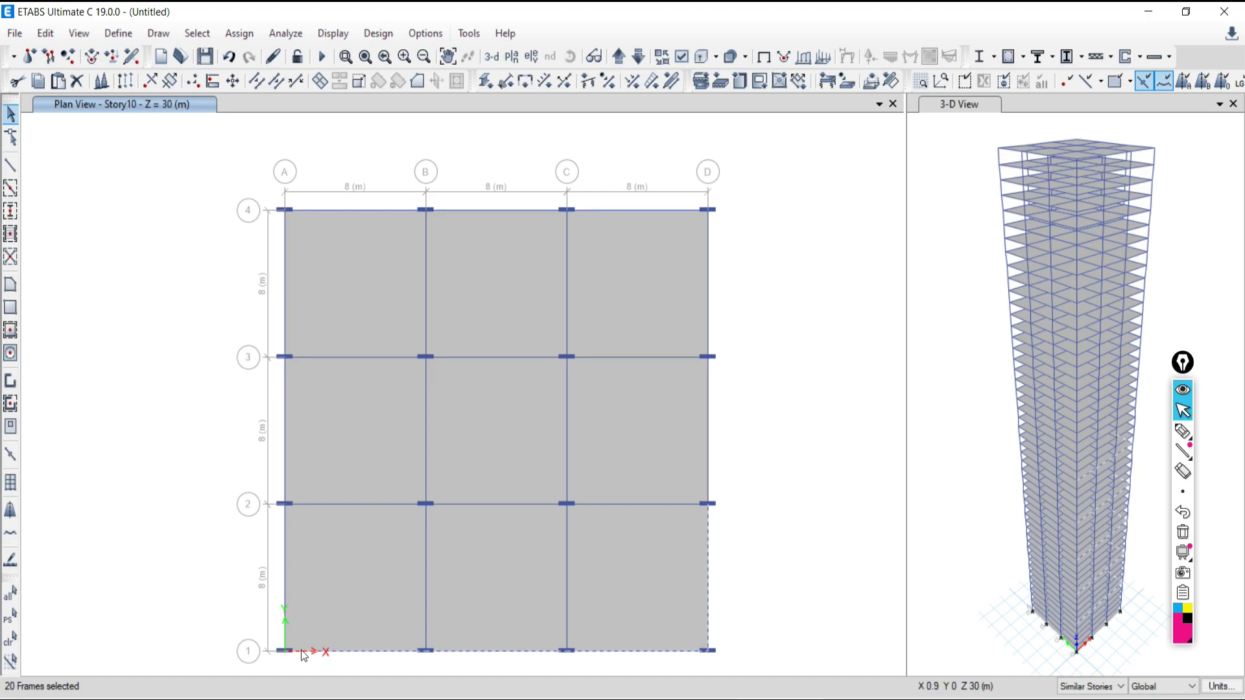
left_click(286, 557)
left_click(362, 215)
left_click(483, 208)
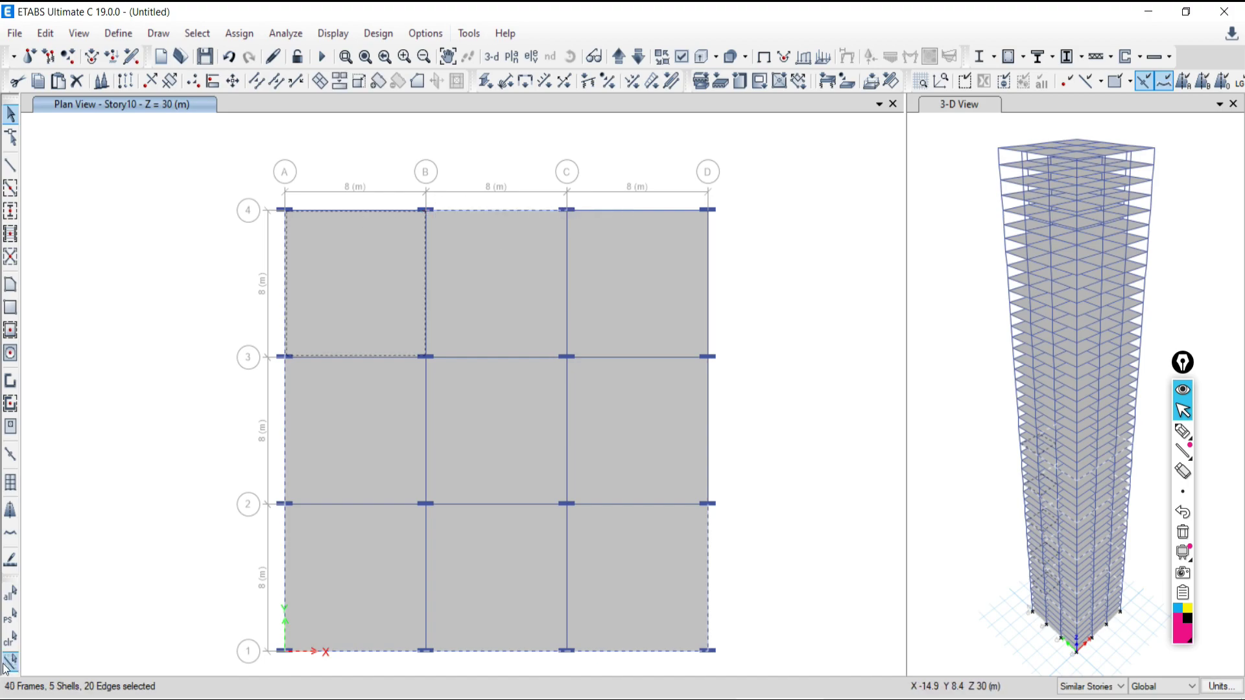
left_click(10, 638)
Step: Switch to the Google Meet session window and check it
key("alt+Tab")
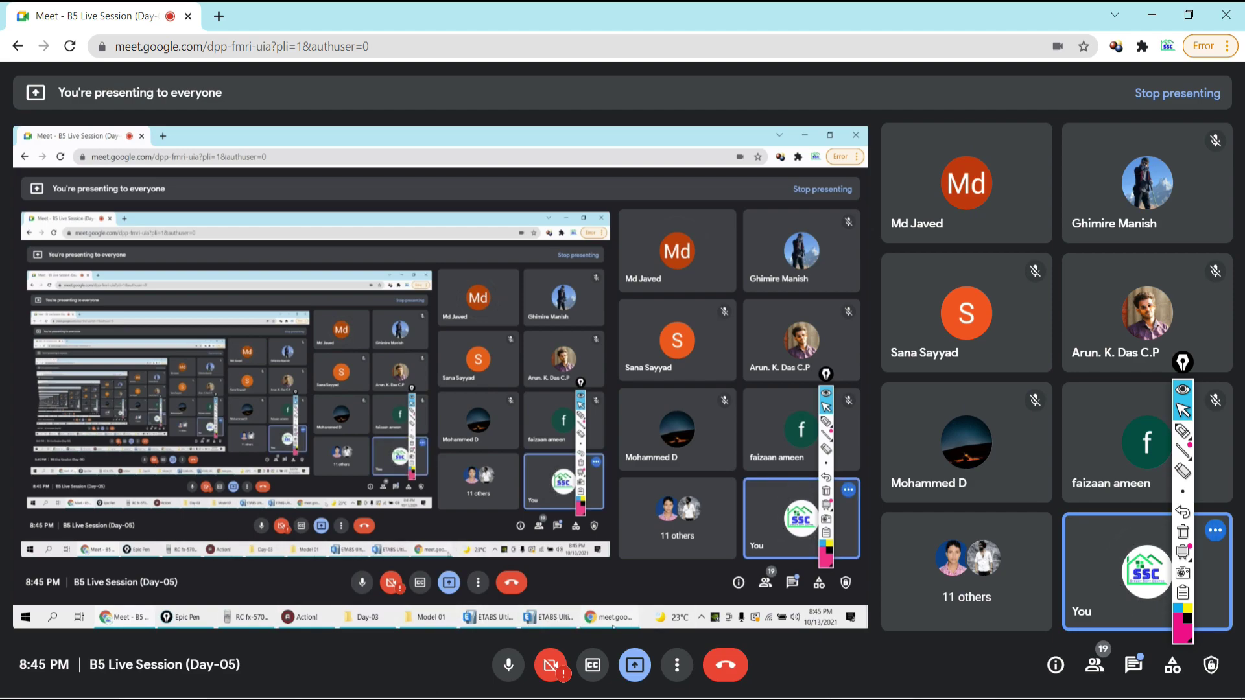
key("ctrl+shift+b")
key("ctrl+shift+b")
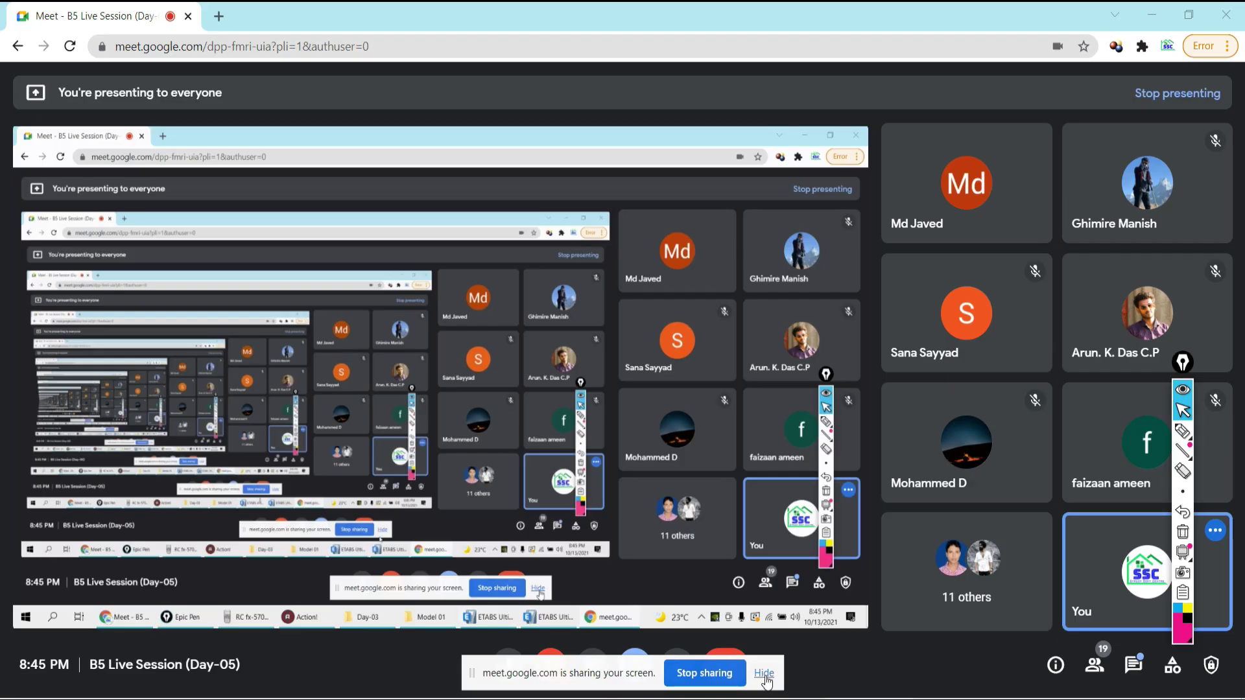
Step: Open IMPORTANT COMMANDS.pdf from the Day-03 folder, enlarge it, and read through the list of ETABS commands
key("alt+Tab")
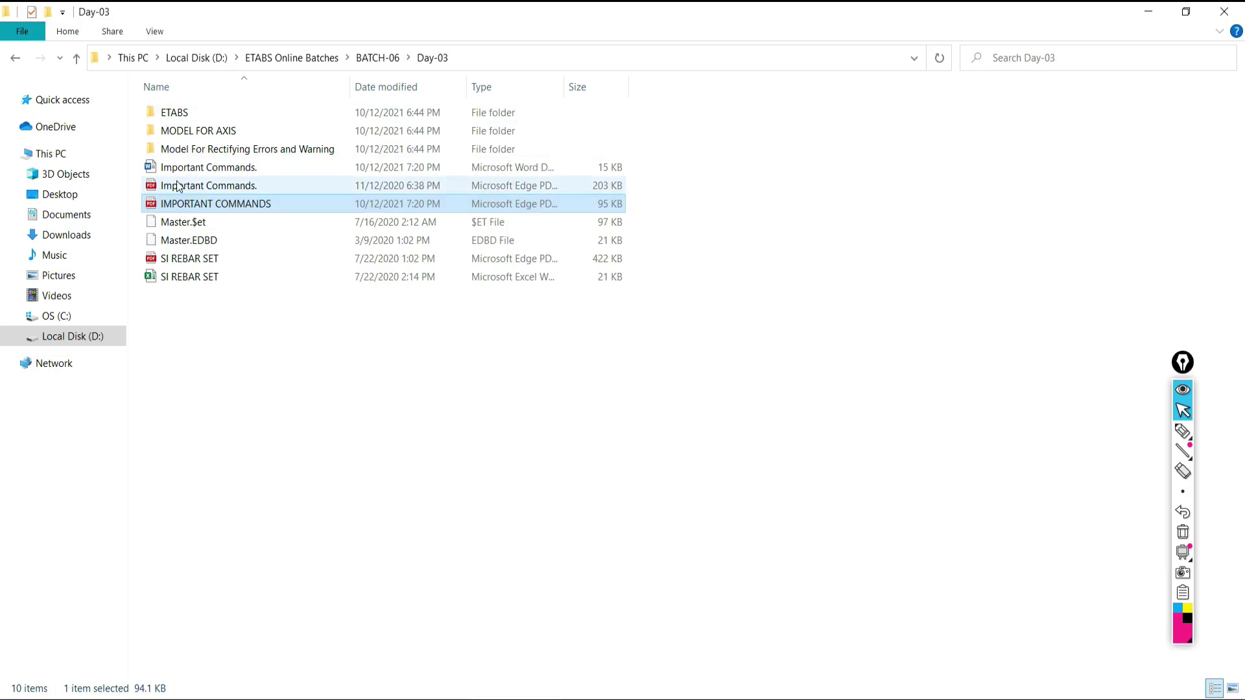
double_click(195, 203)
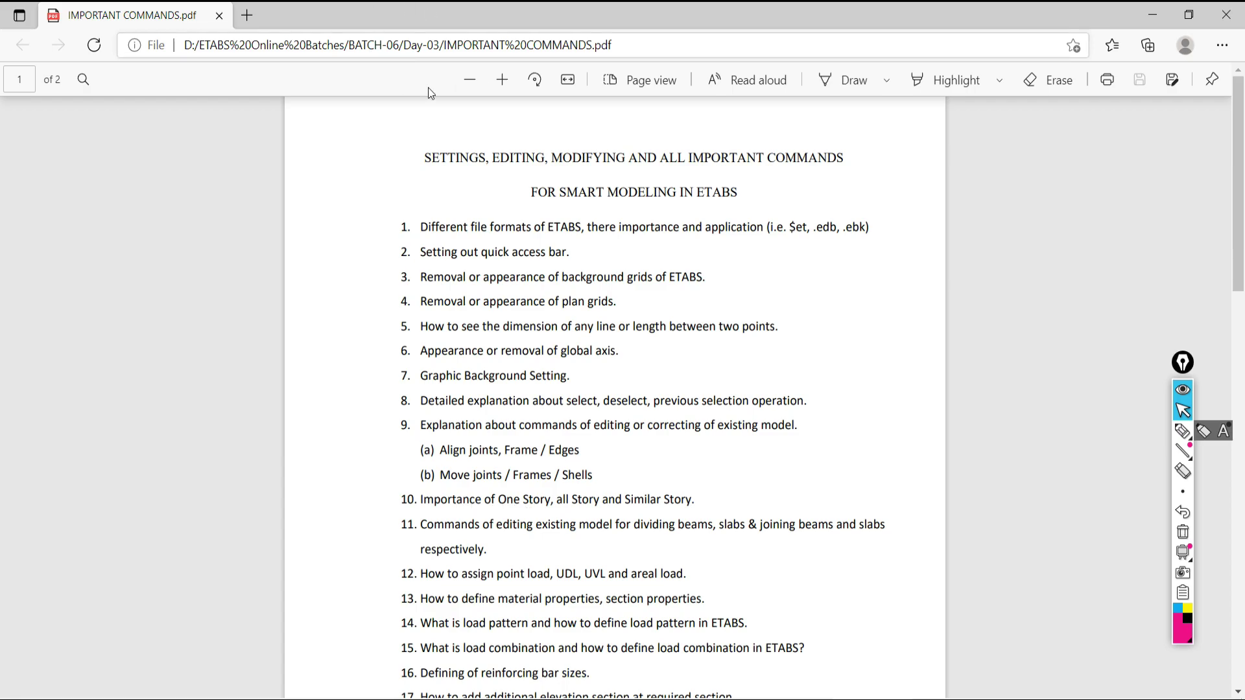
left_click(502, 80)
left_click(502, 79)
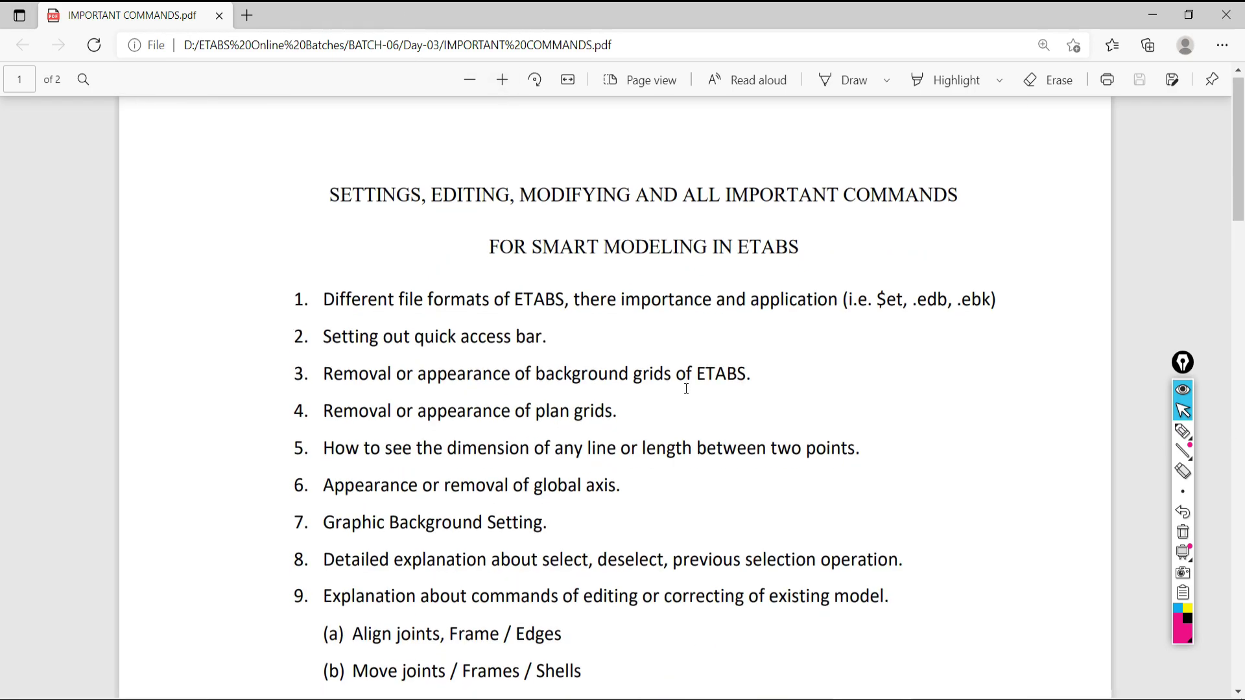
scroll(426, 358, "down", 8)
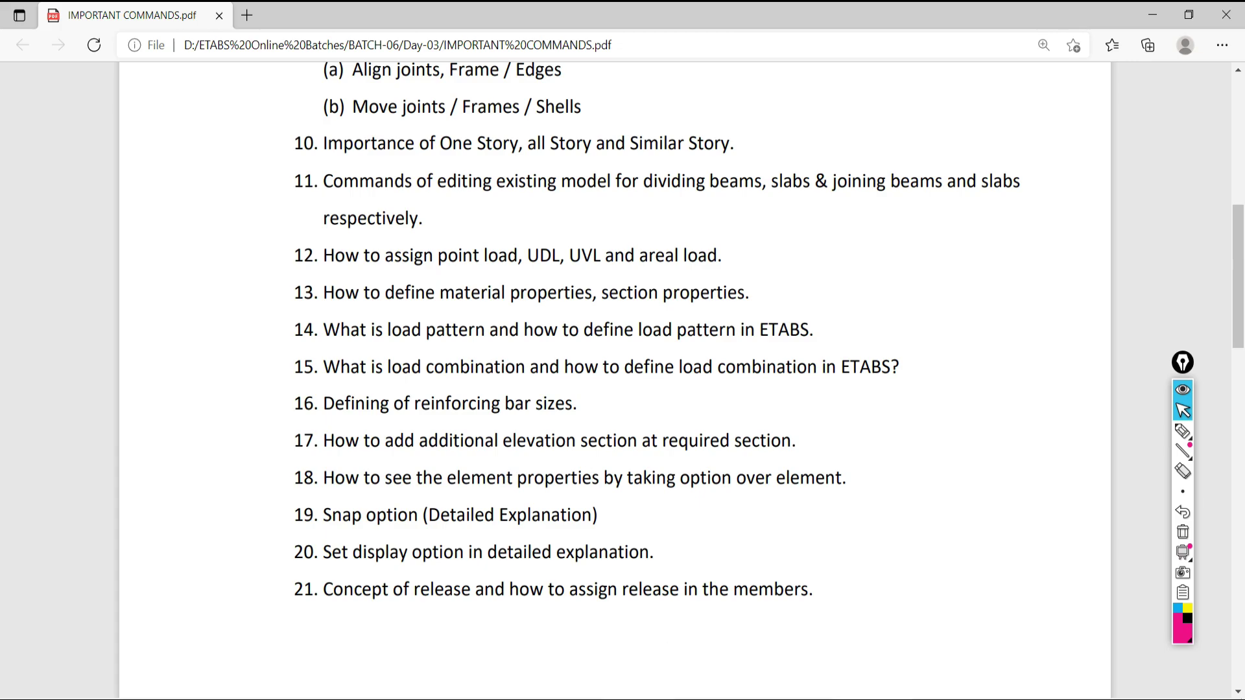
Step: In ETABS, draw a horizontal BM230X500 beam outside the building on Story10 and a vertical beam running down from it
key("alt+Tab")
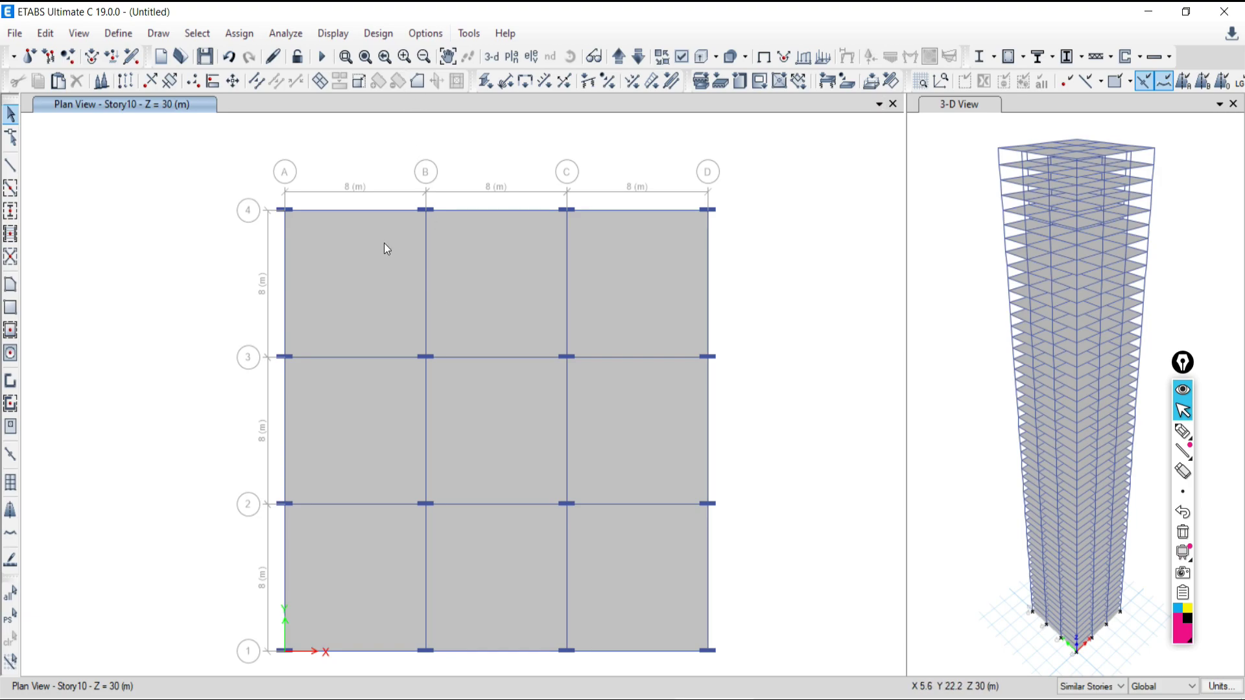
left_click(10, 164)
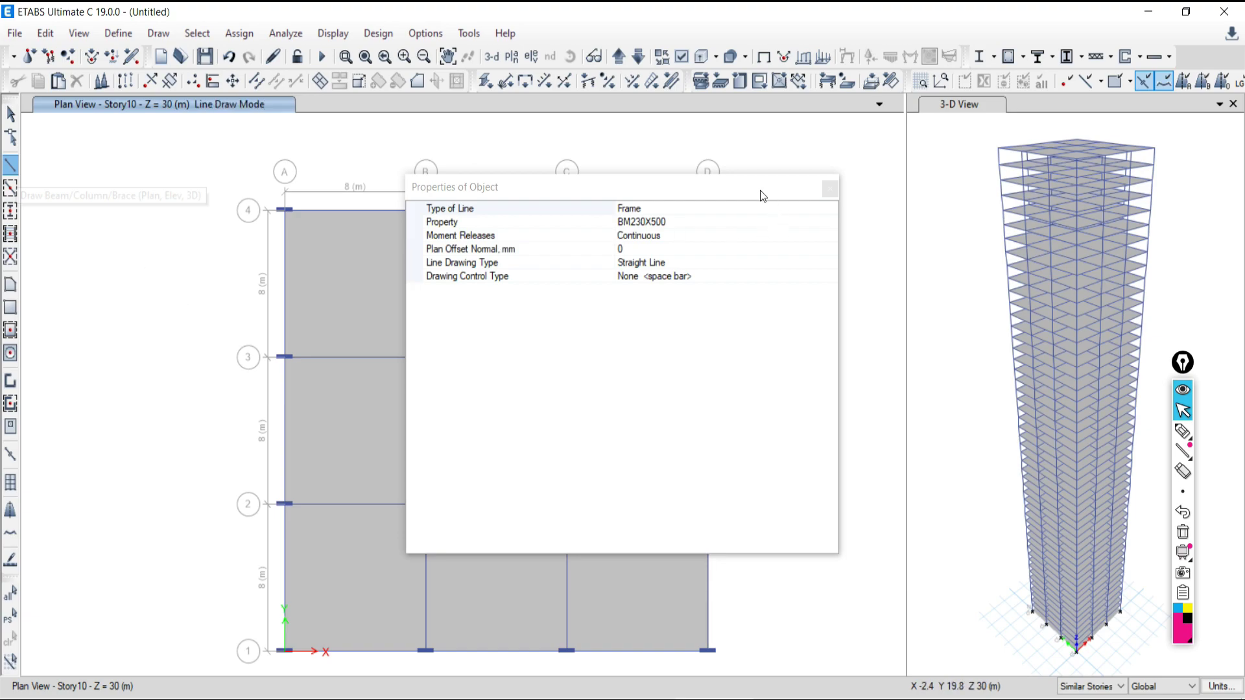
left_click(829, 189)
scroll(523, 277, "down", 3)
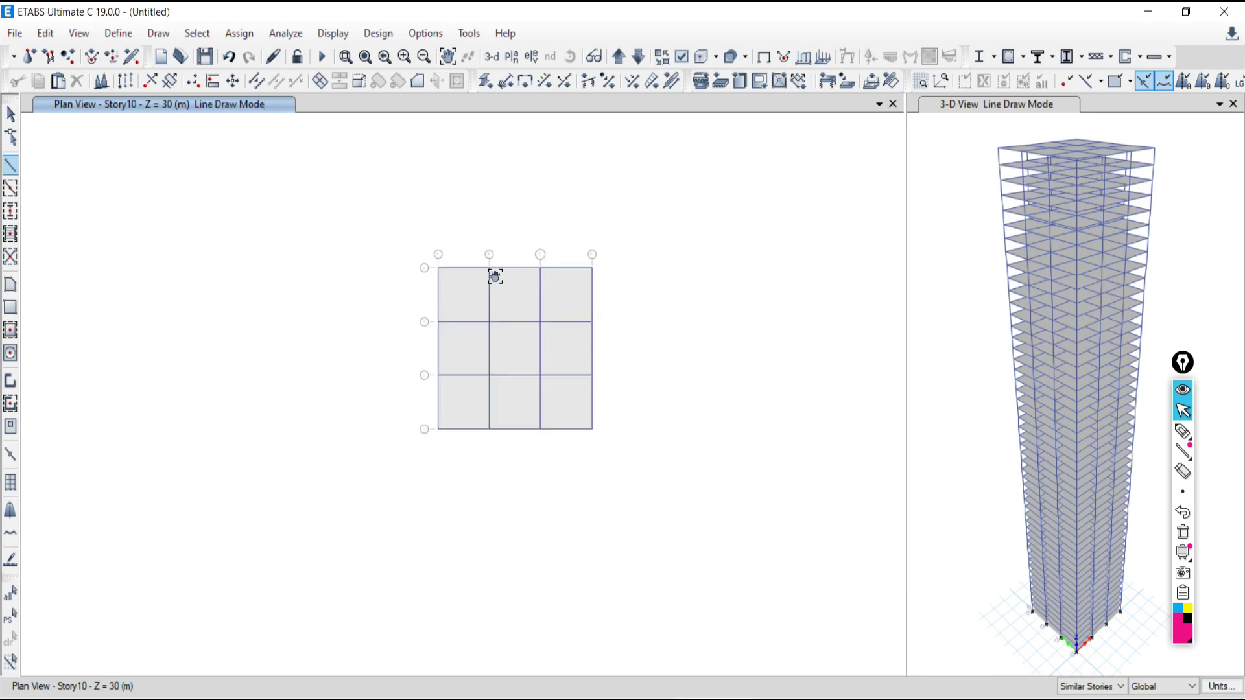
left_click(286, 310)
double_click(505, 310)
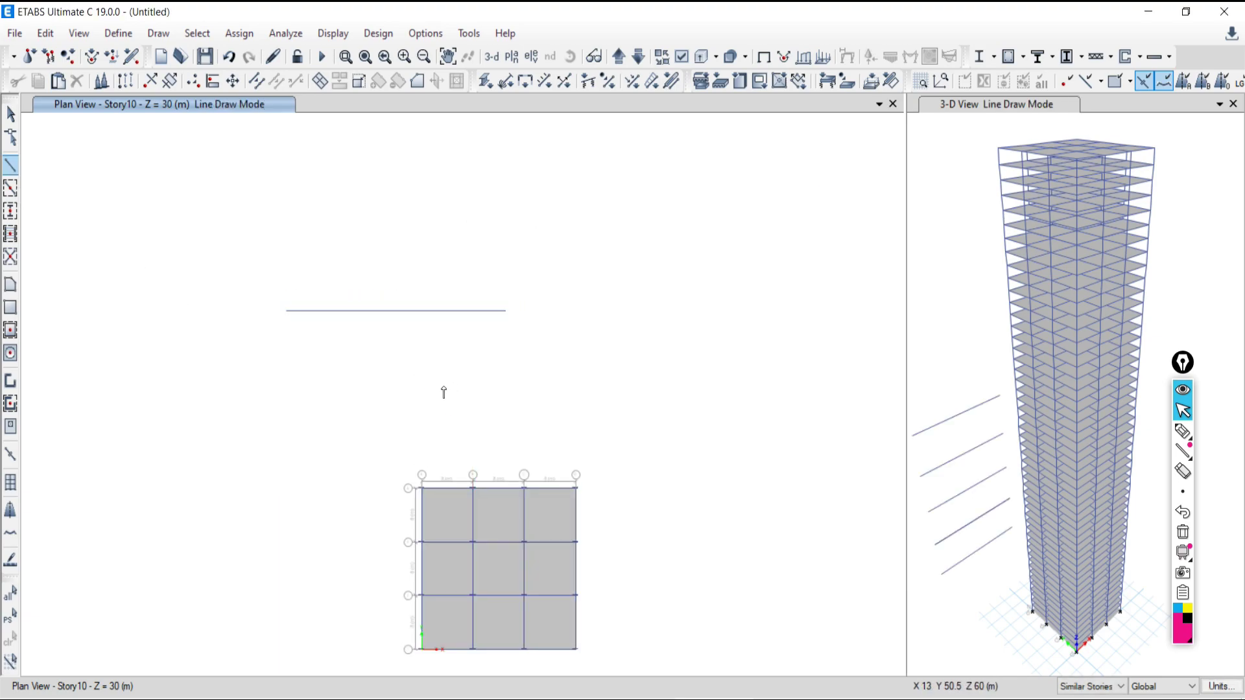
left_click(366, 311)
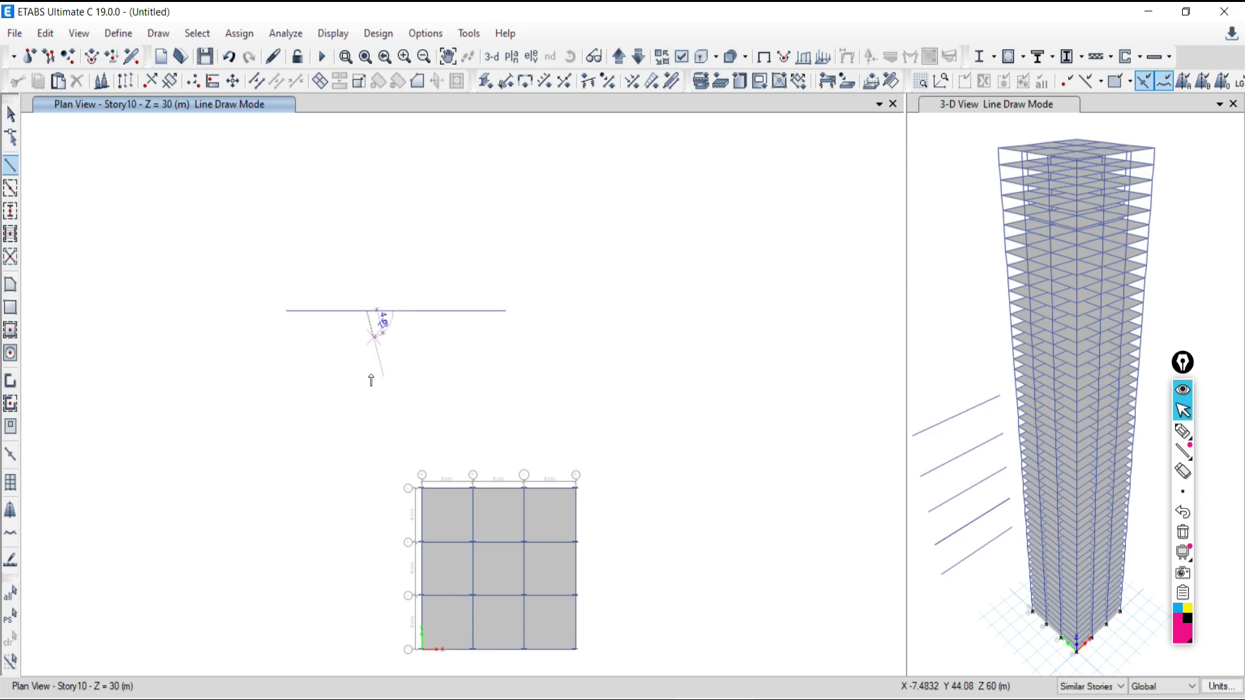
double_click(367, 457)
scroll(379, 313, "up", 4)
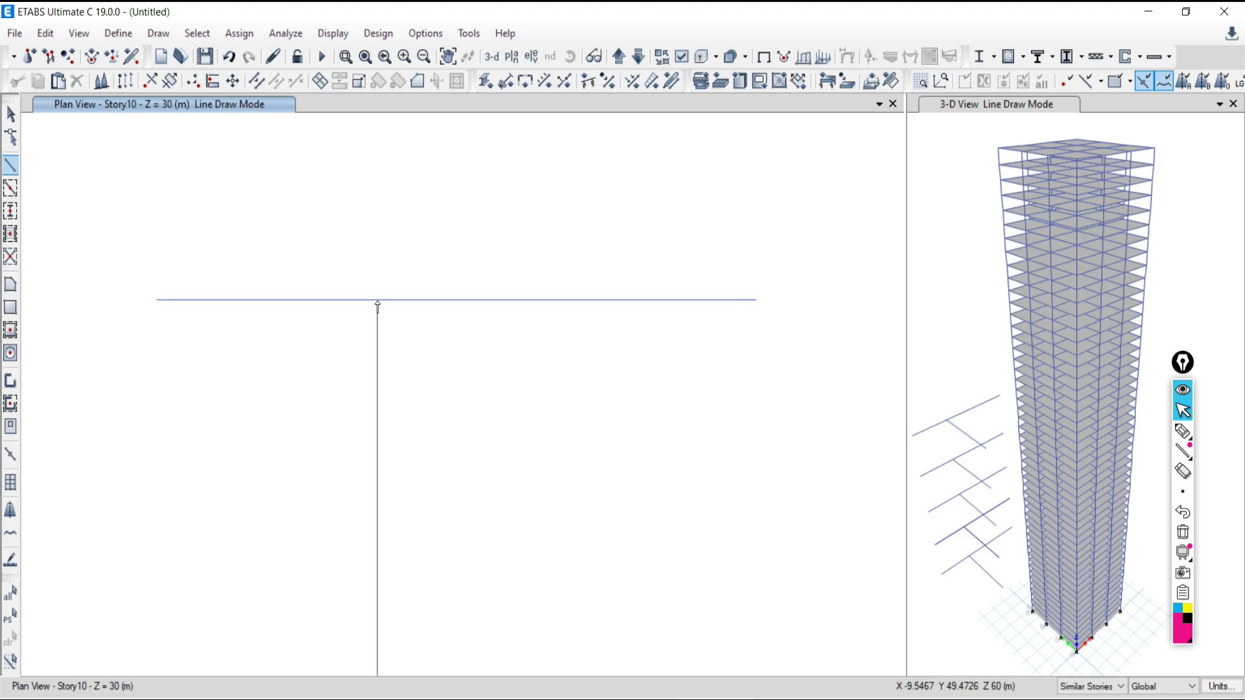
scroll(383, 309, "down", 4)
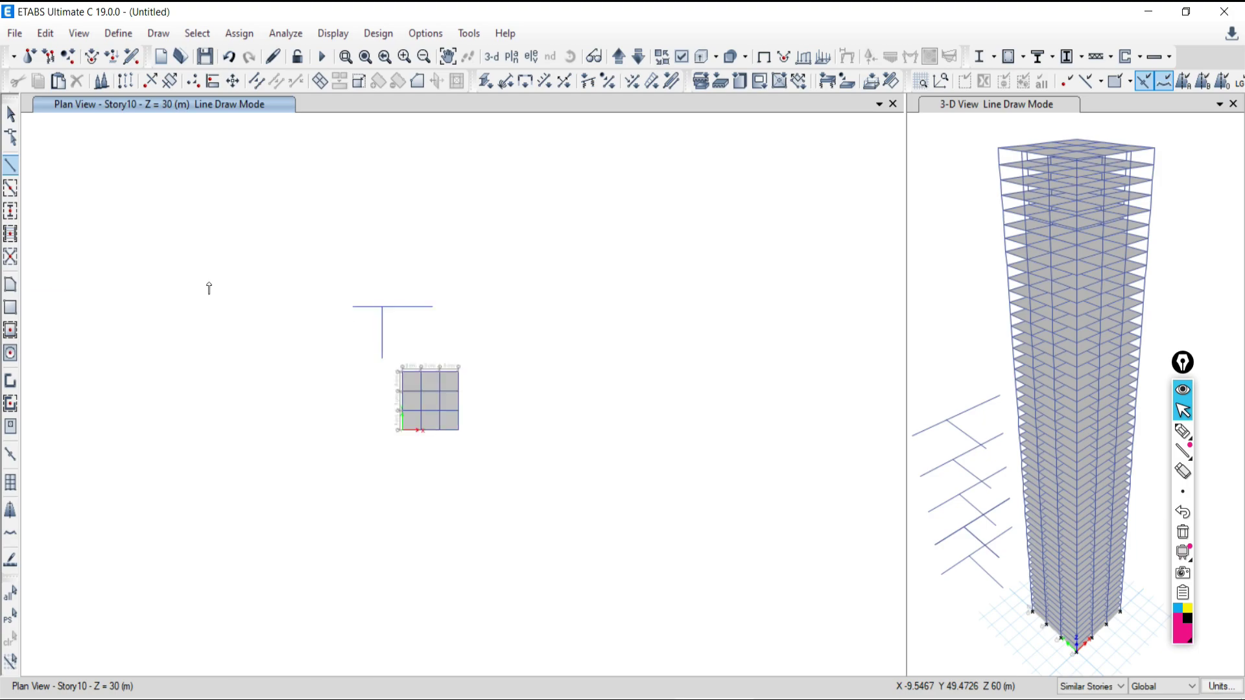
Step: Reshape the vertical beam by extending its upper end past the horizontal beam so the two cross
left_click(11, 114)
left_click(11, 136)
scroll(358, 315, "up", 6)
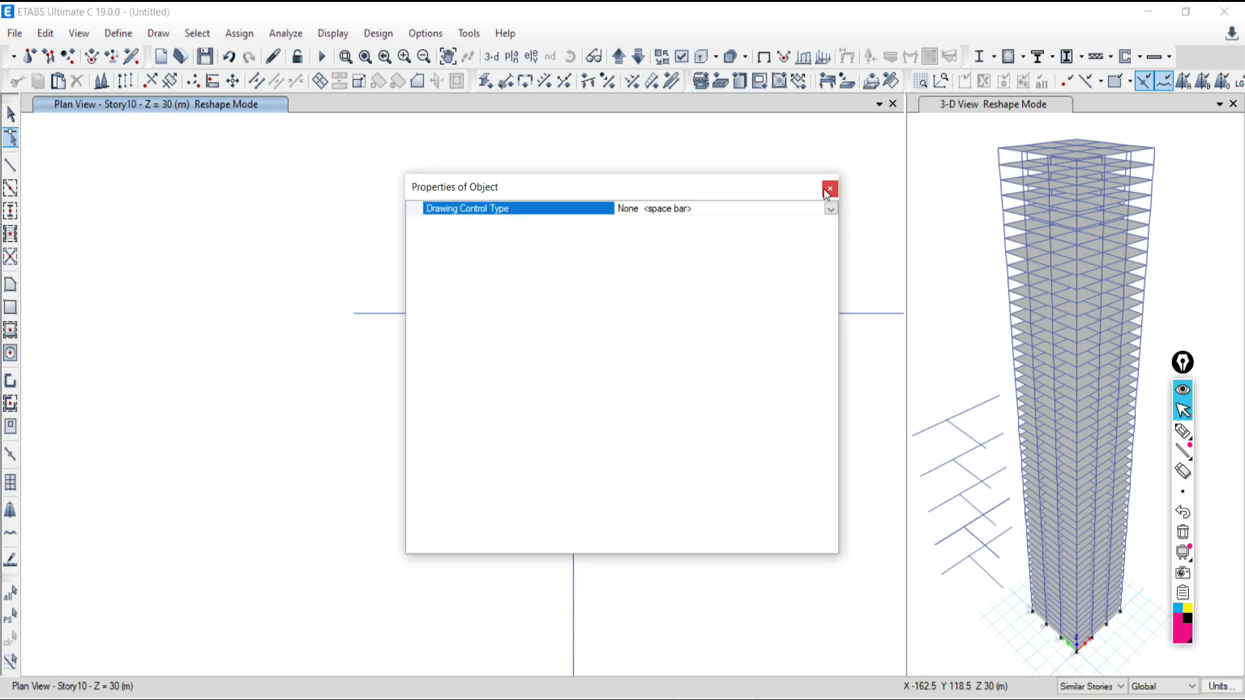
left_click(829, 189)
left_click(573, 314)
left_click_drag(575, 316, 573, 240)
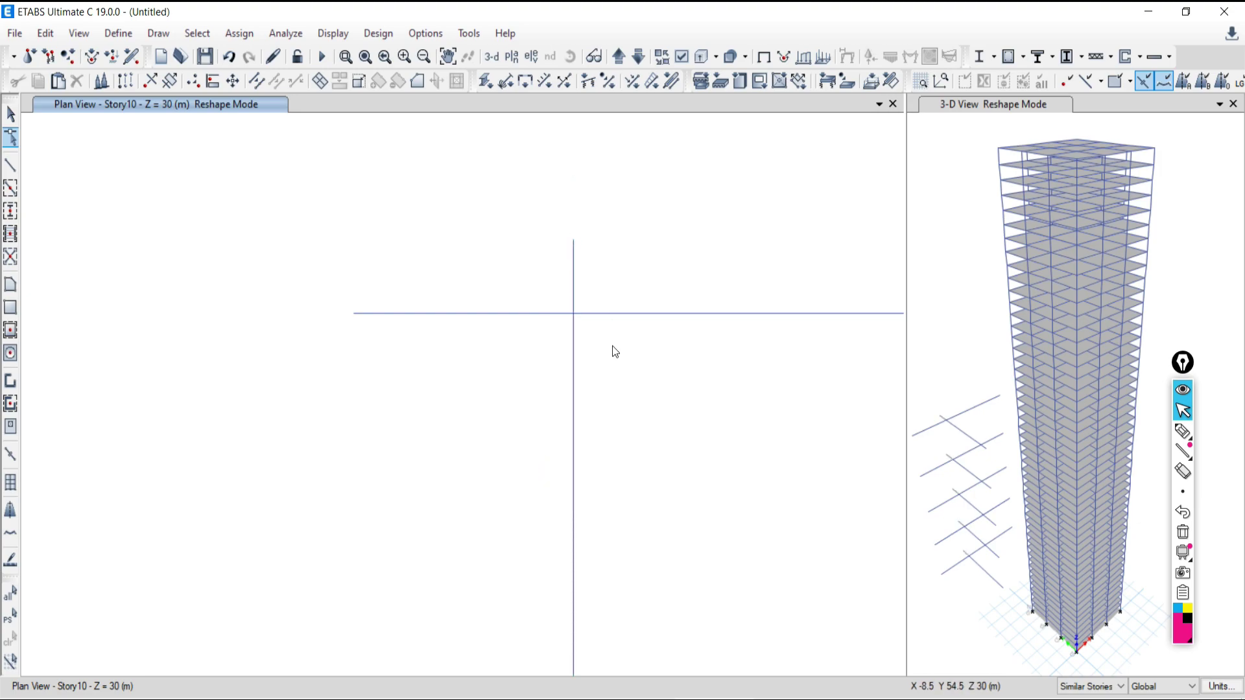
Step: Select both crossing beams on the Story10 plan across the similar stories and clear the selection
left_click(10, 114)
left_click(573, 330)
scroll(587, 335, "down", 3)
left_click_drag(614, 368, 560, 256)
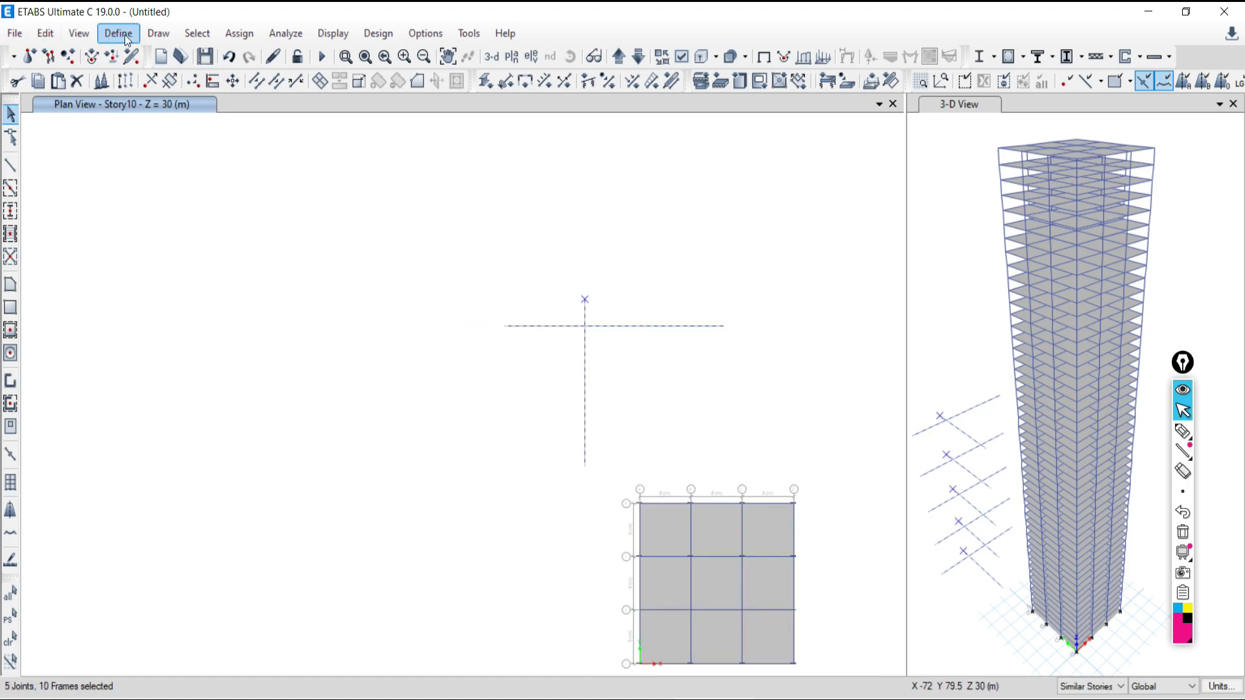
left_click(10, 639)
Step: Set the story scope to One Story and delete the four lower pairs of crossing beams, leaving only the topmost pair unselected
left_click(1103, 686)
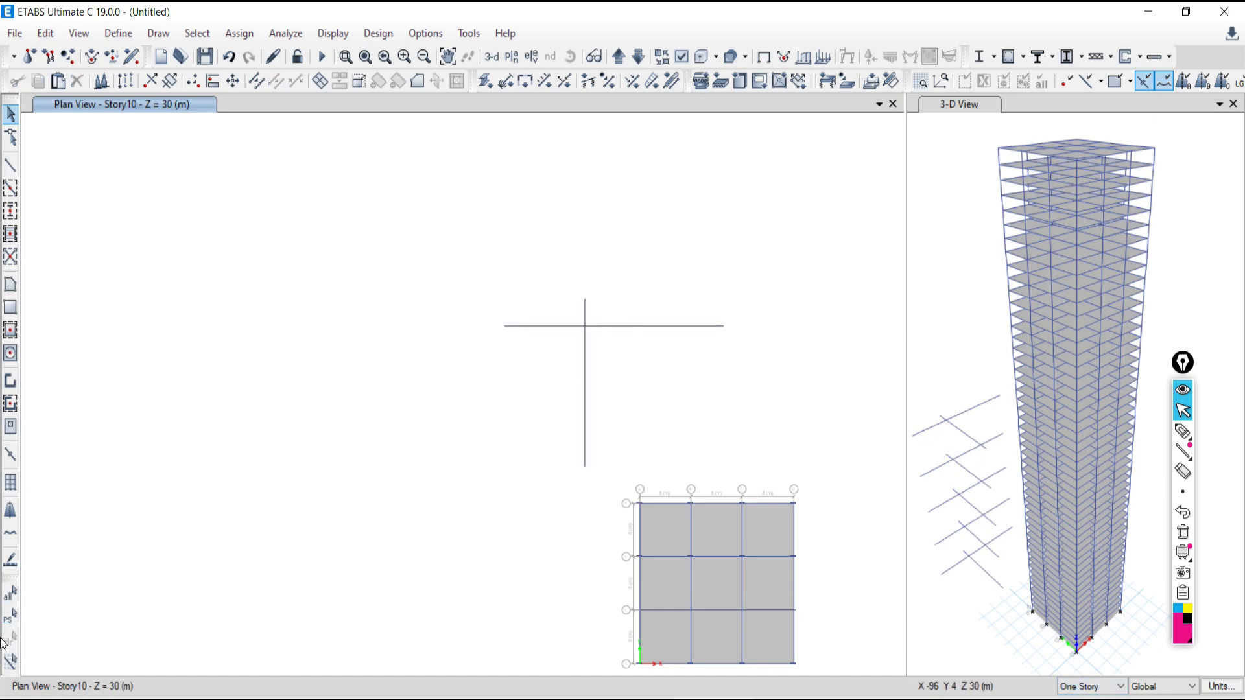
left_click_drag(997, 606, 938, 460)
key("Delete")
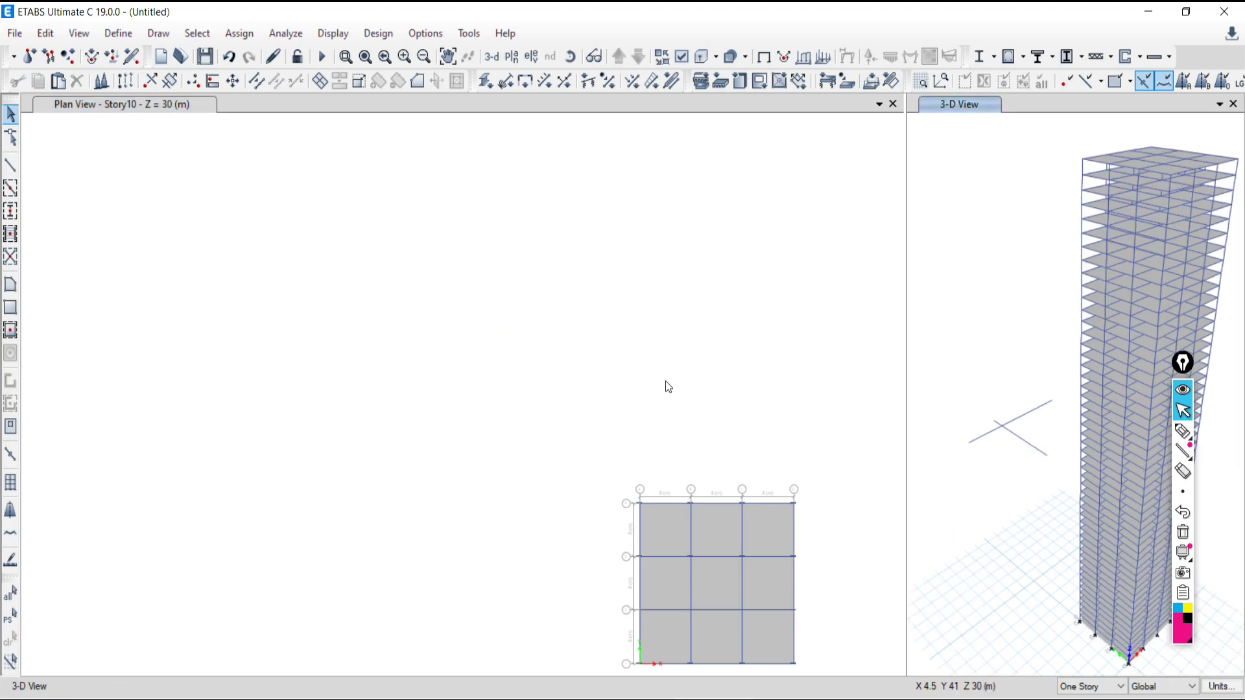
left_click(968, 441)
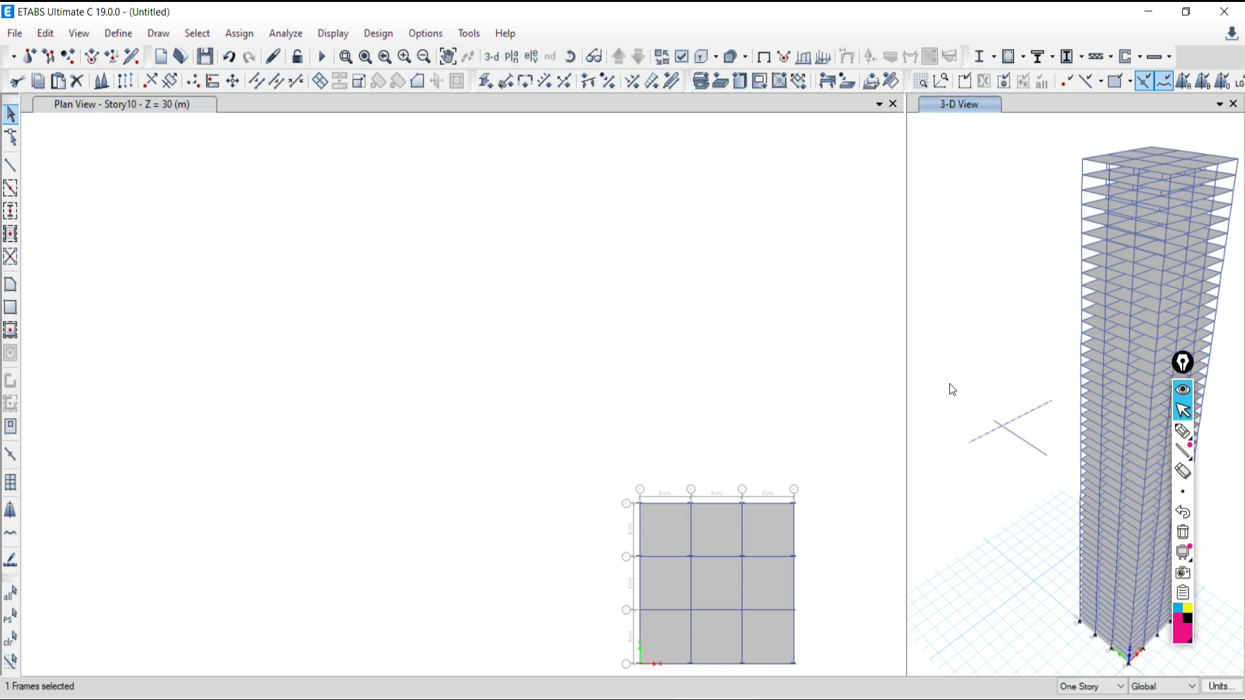
left_click(12, 641)
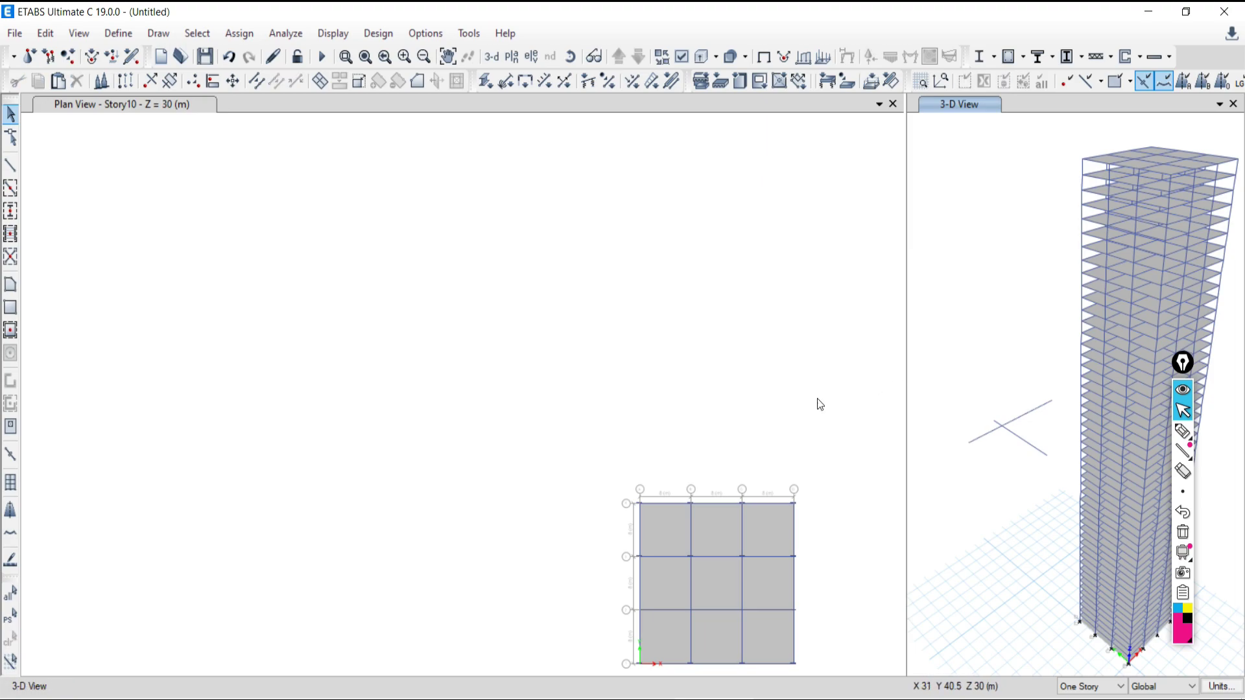
Step: Take the plan view up to Story17 and back down to Story6
middle_click_drag(758, 400, 445, 192)
left_click(619, 56)
left_click(619, 63)
left_click(619, 63)
left_click(619, 63)
left_click(619, 63)
left_click(619, 63)
left_click(619, 63)
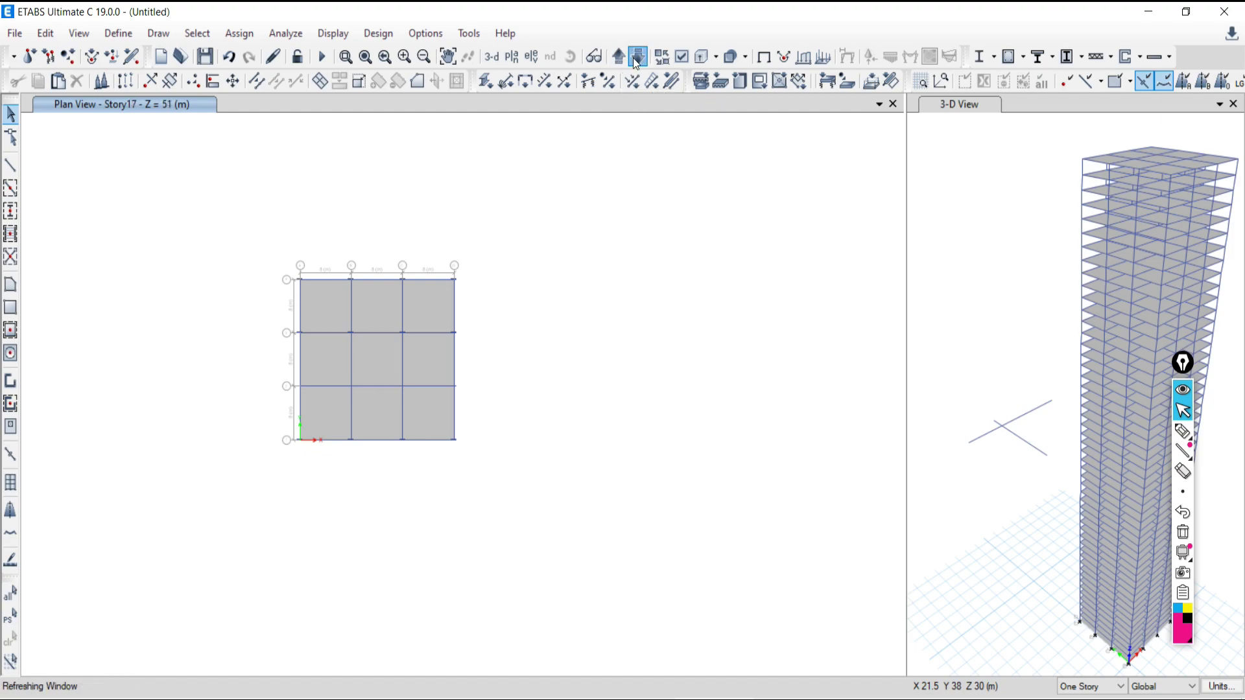
left_click(635, 62)
left_click(635, 61)
left_click(636, 60)
left_click(635, 60)
left_click(635, 61)
left_click(635, 60)
left_click(635, 61)
Step: Select the remaining pair of crossing beams outside the building in the 3-D view and delete them
left_click(1011, 421)
left_click_drag(1000, 486, 958, 378)
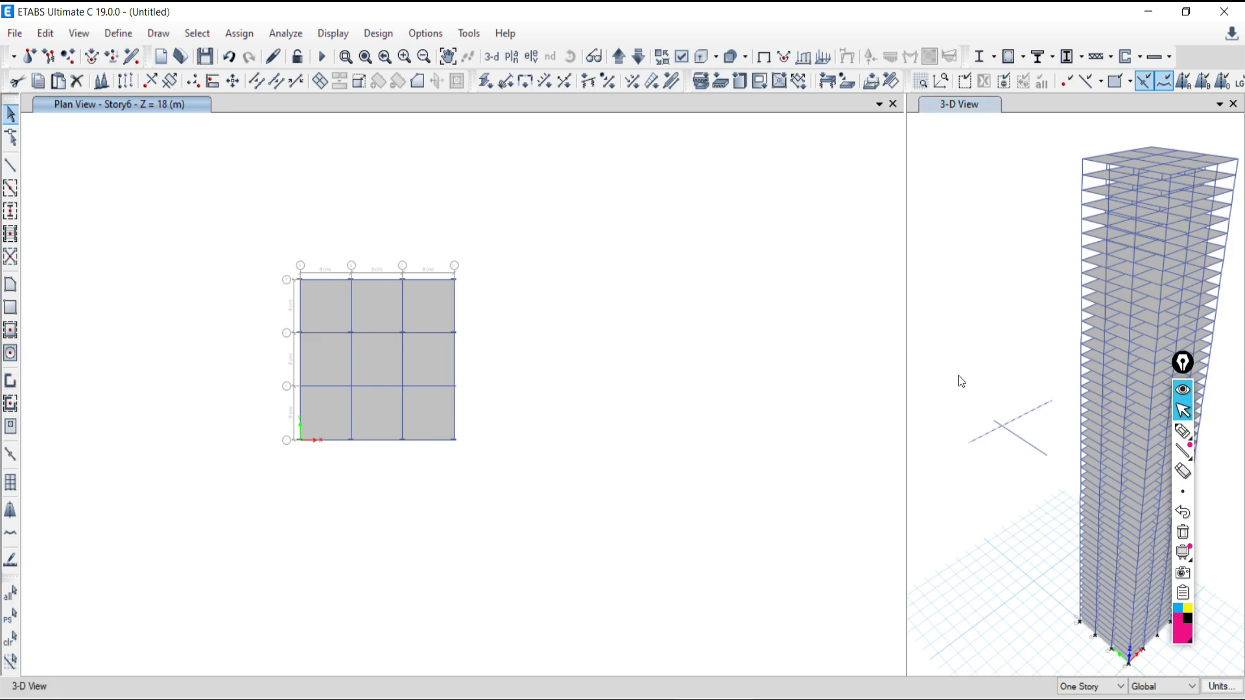
key("Delete")
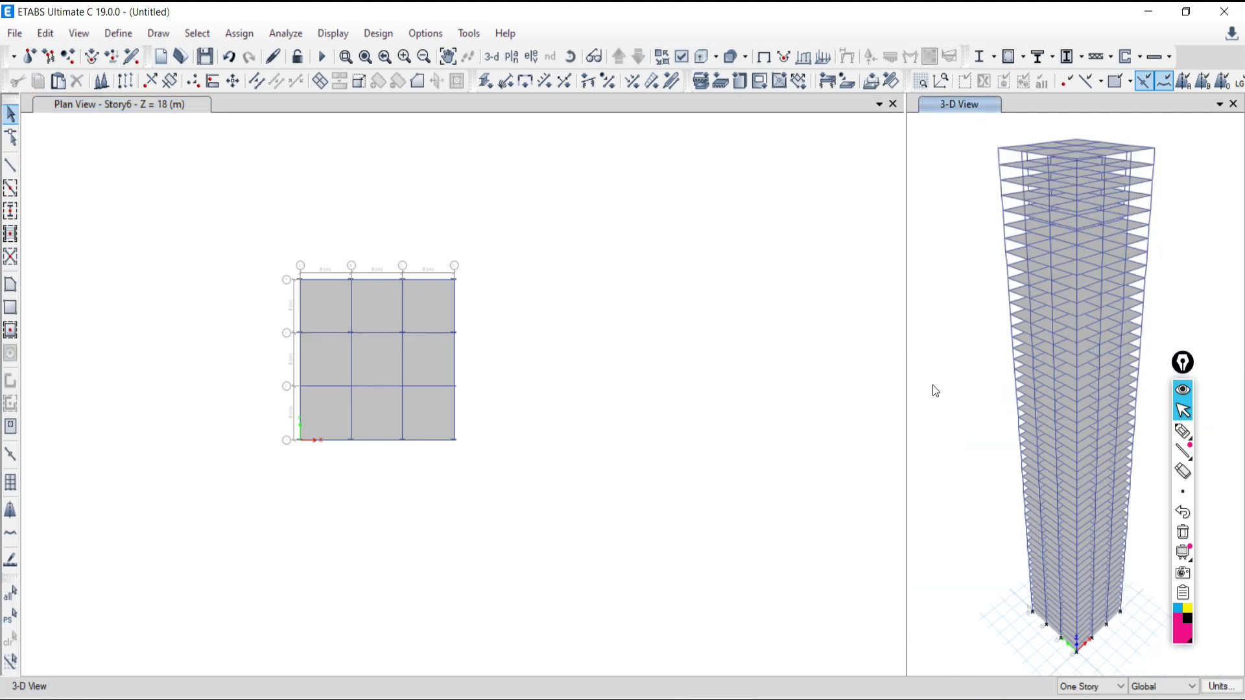
Step: On the Story6 plan, draw a horizontal BM230X500 beam outside the building ending at X 73.5, Y 36, and a vertical beam down from its end
left_click(8, 168)
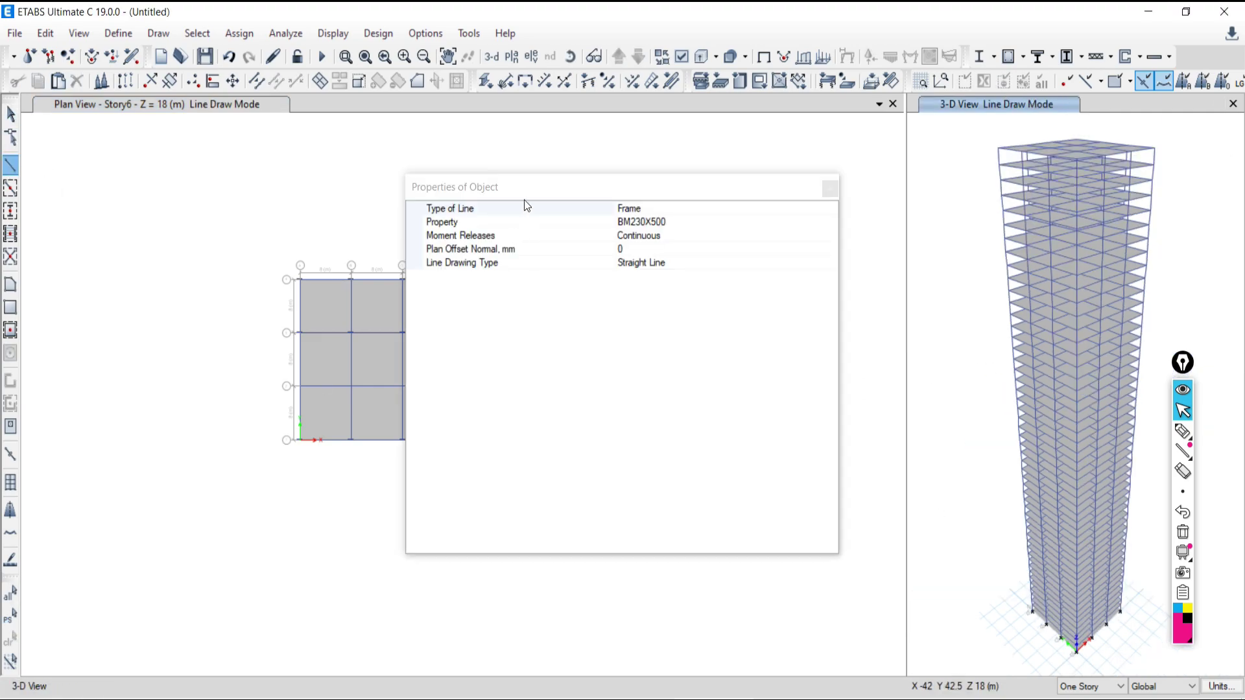
left_click(830, 190)
left_click(515, 199)
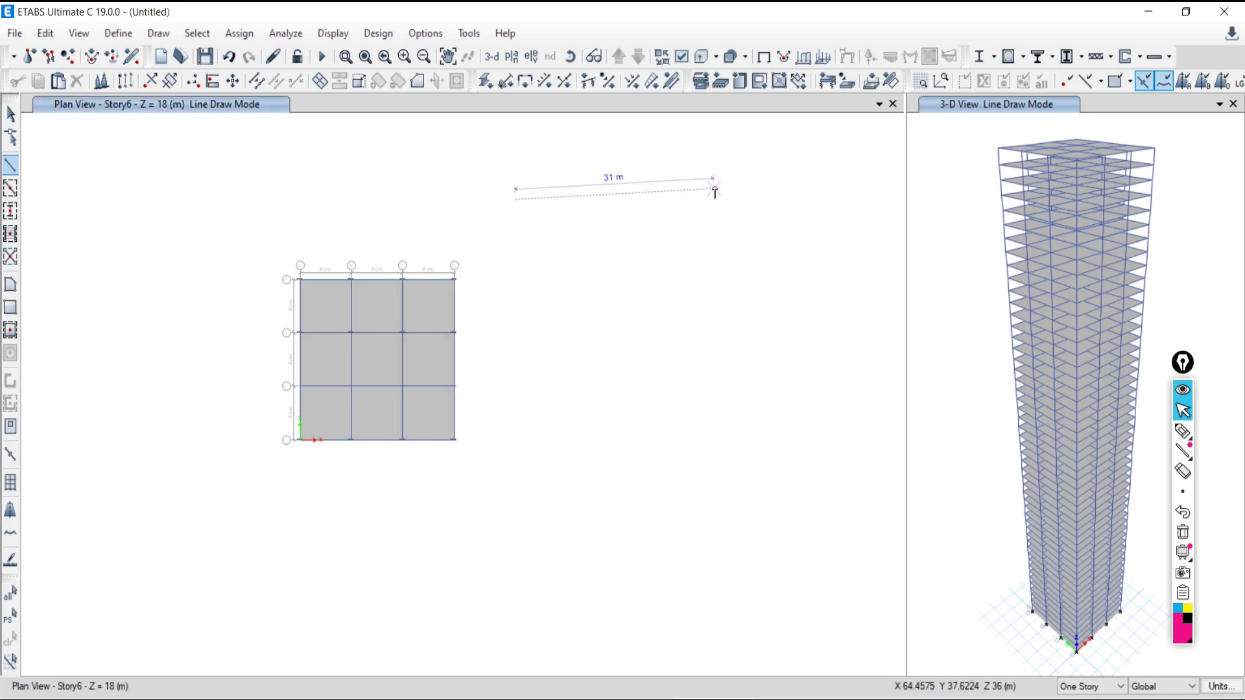
left_click(771, 200)
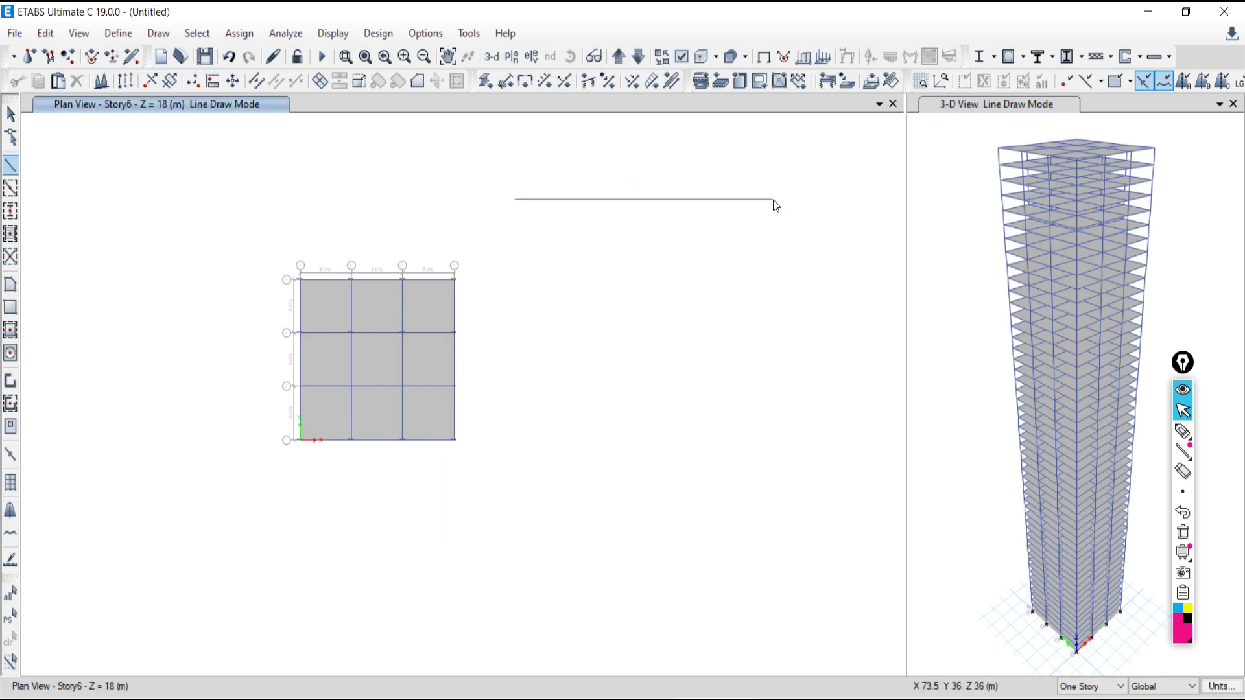
double_click(770, 412)
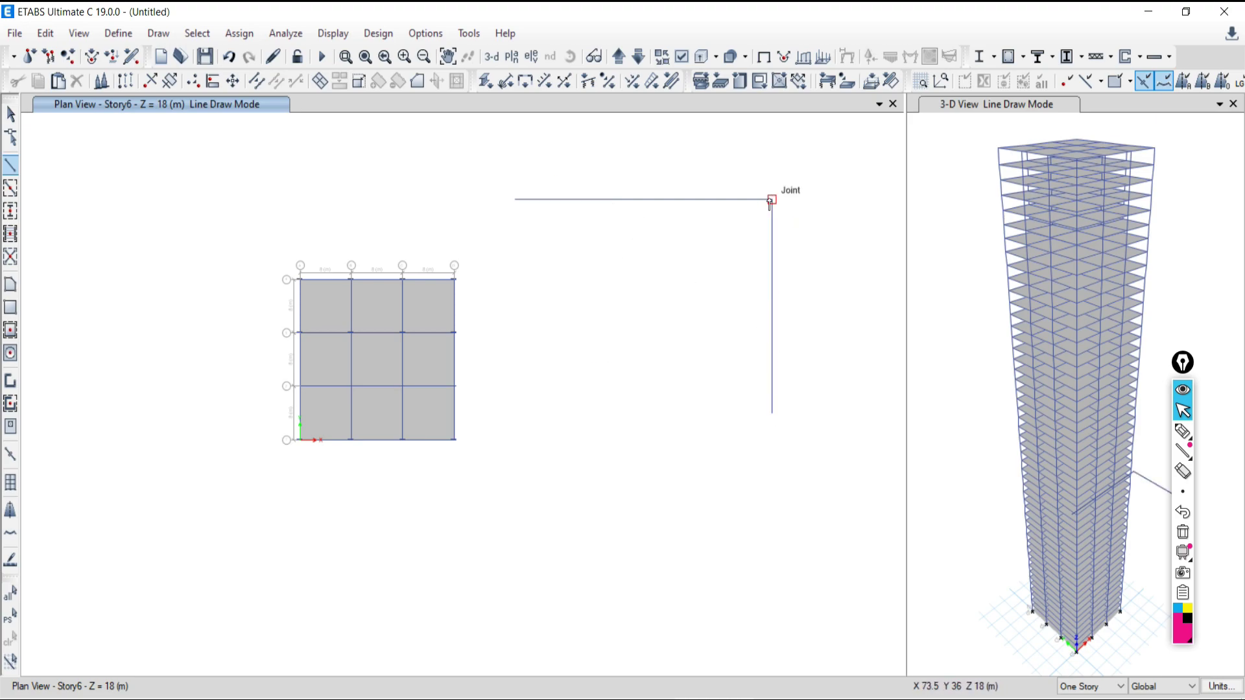
key("Escape")
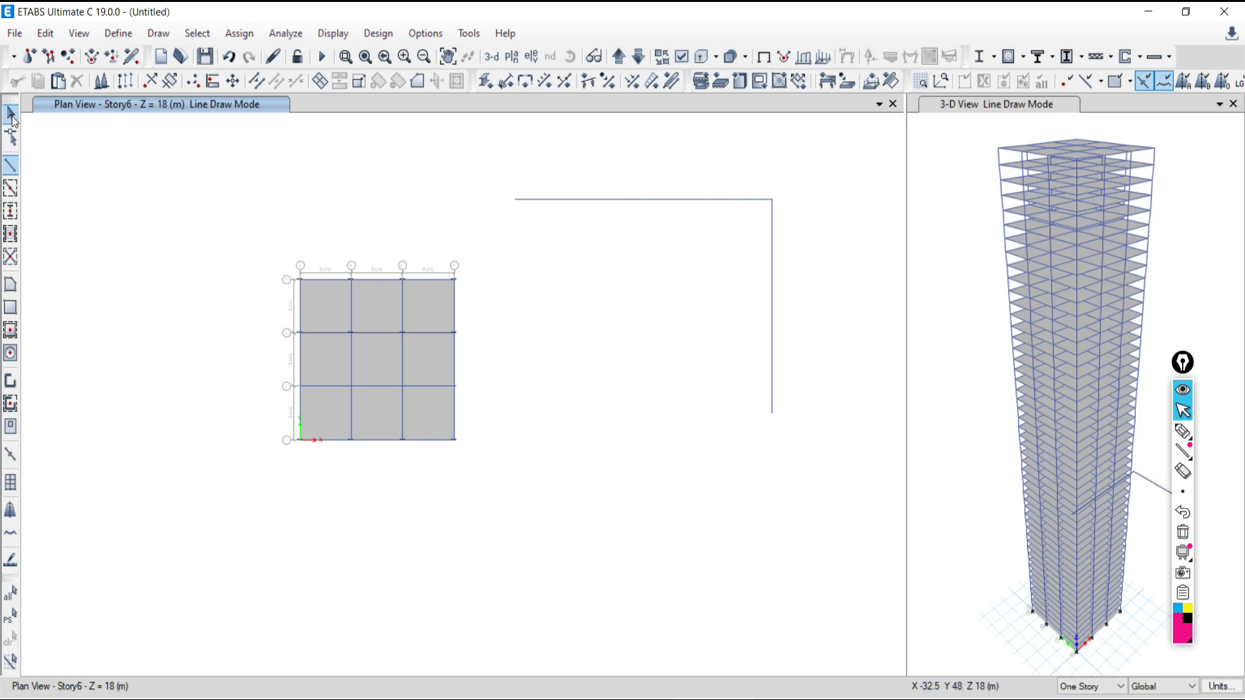
Step: Reshape the horizontal beam by extending its right end past the vertical beam to about X 85 m
left_click(688, 206)
left_click(10, 138)
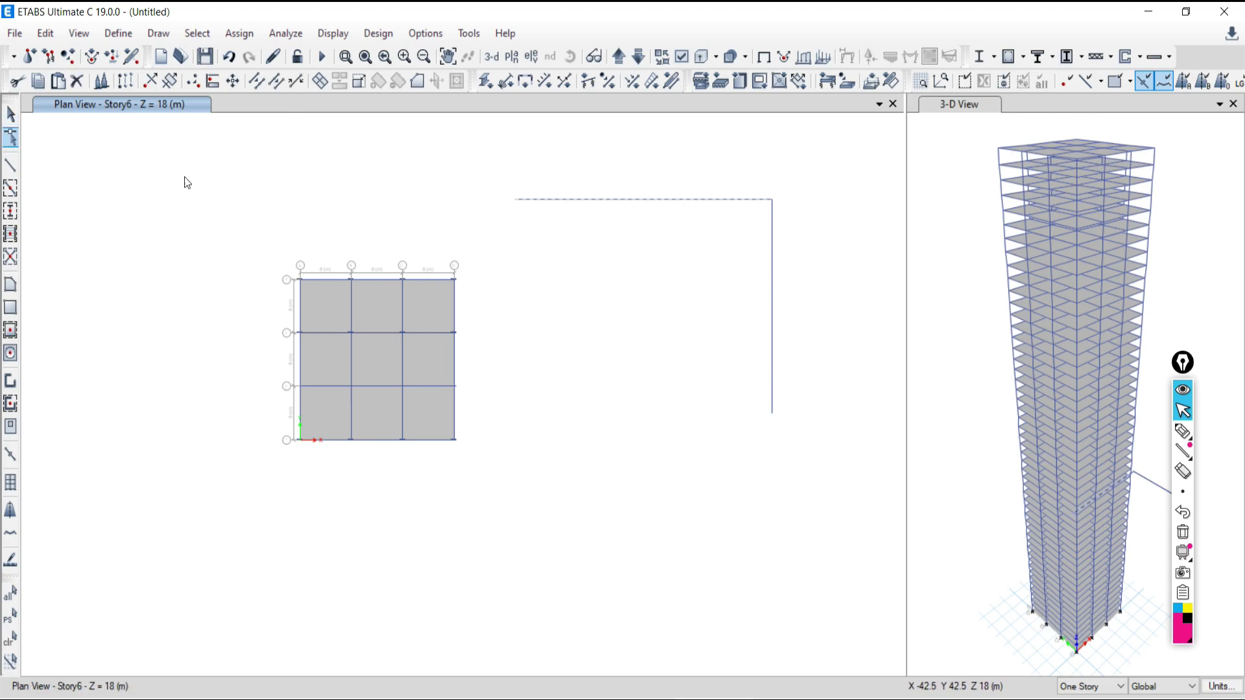
left_click(681, 199)
left_click(830, 188)
left_click_drag(772, 199, 844, 206)
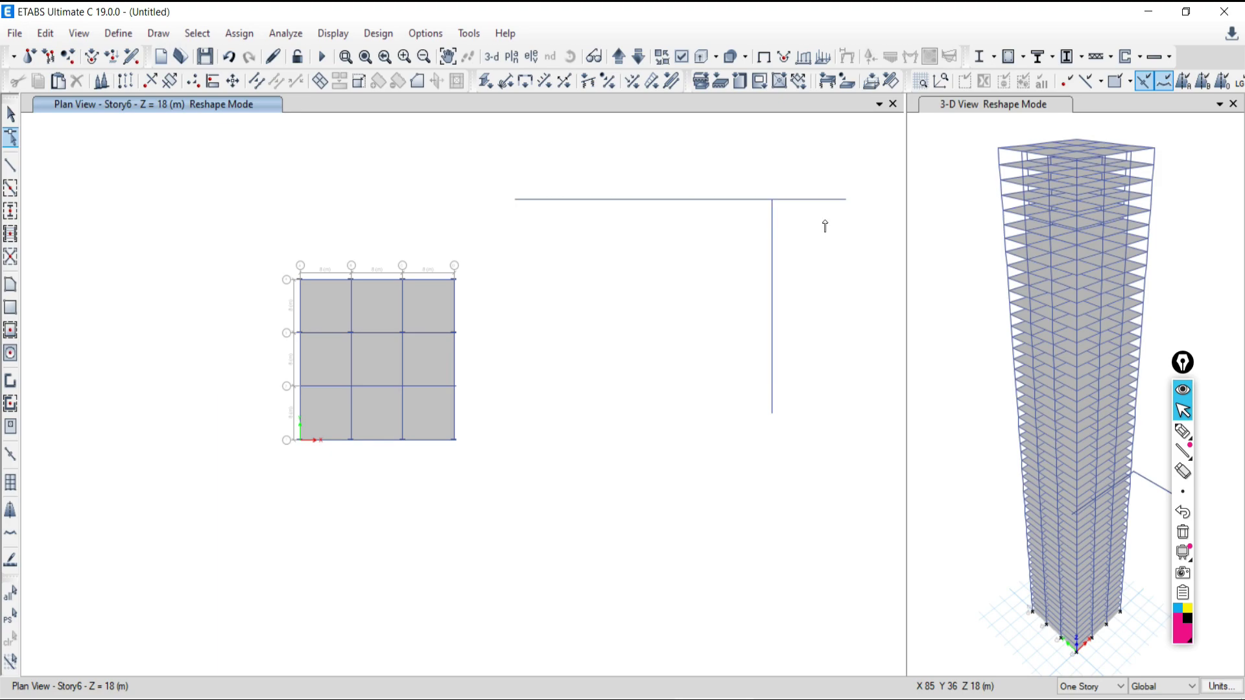
left_click(11, 114)
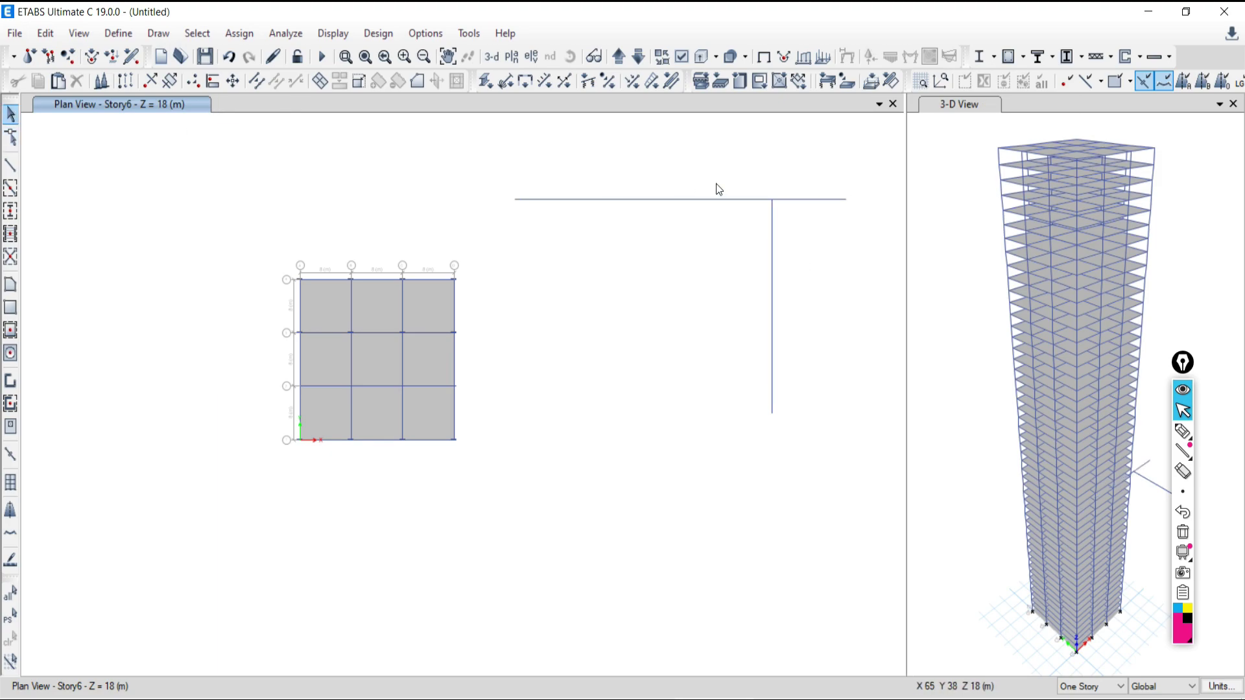
scroll(746, 207, "up", 3)
middle_click_drag(842, 253, 612, 234)
scroll(627, 220, "down", 3)
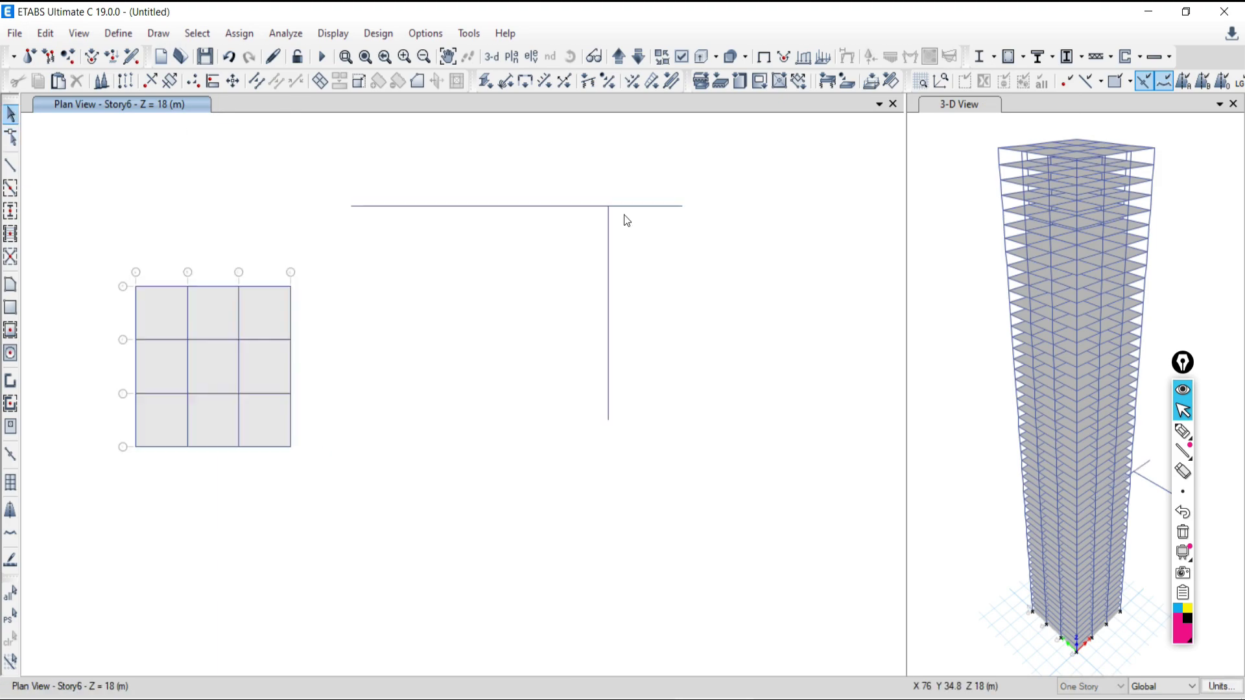
left_click(630, 206)
scroll(605, 204, "up", 3)
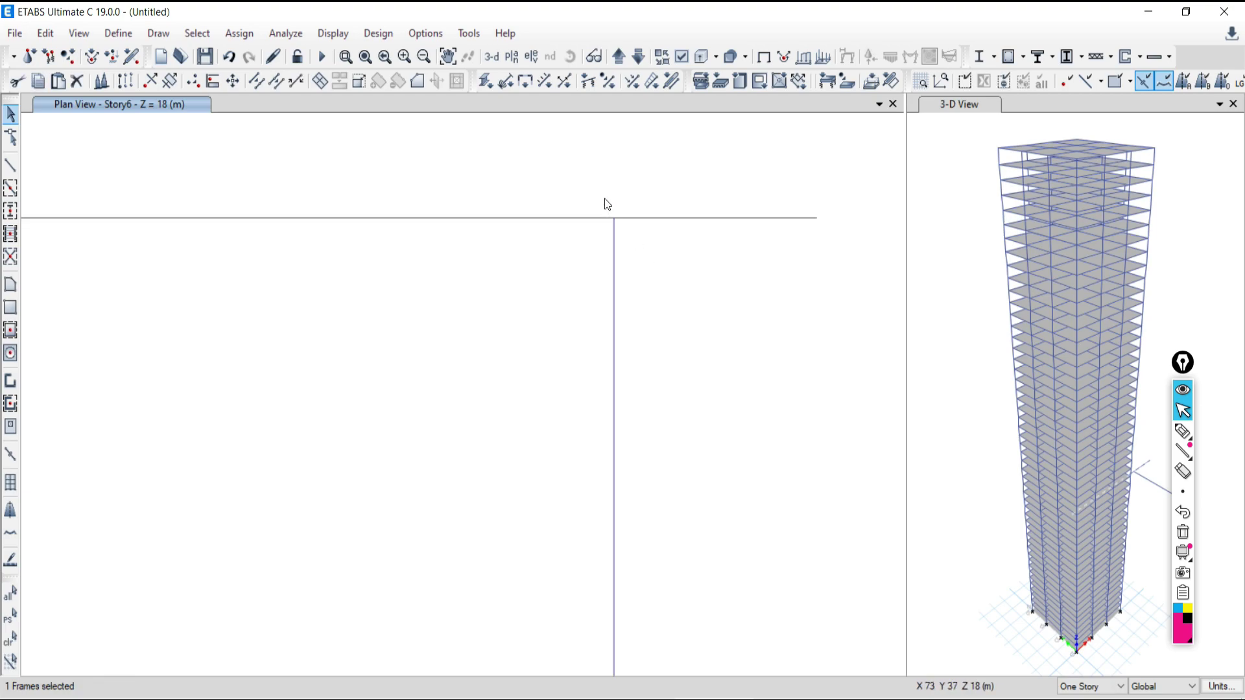
scroll(612, 224, "down", 6)
scroll(609, 223, "up", 6)
left_click_drag(628, 215, 698, 272)
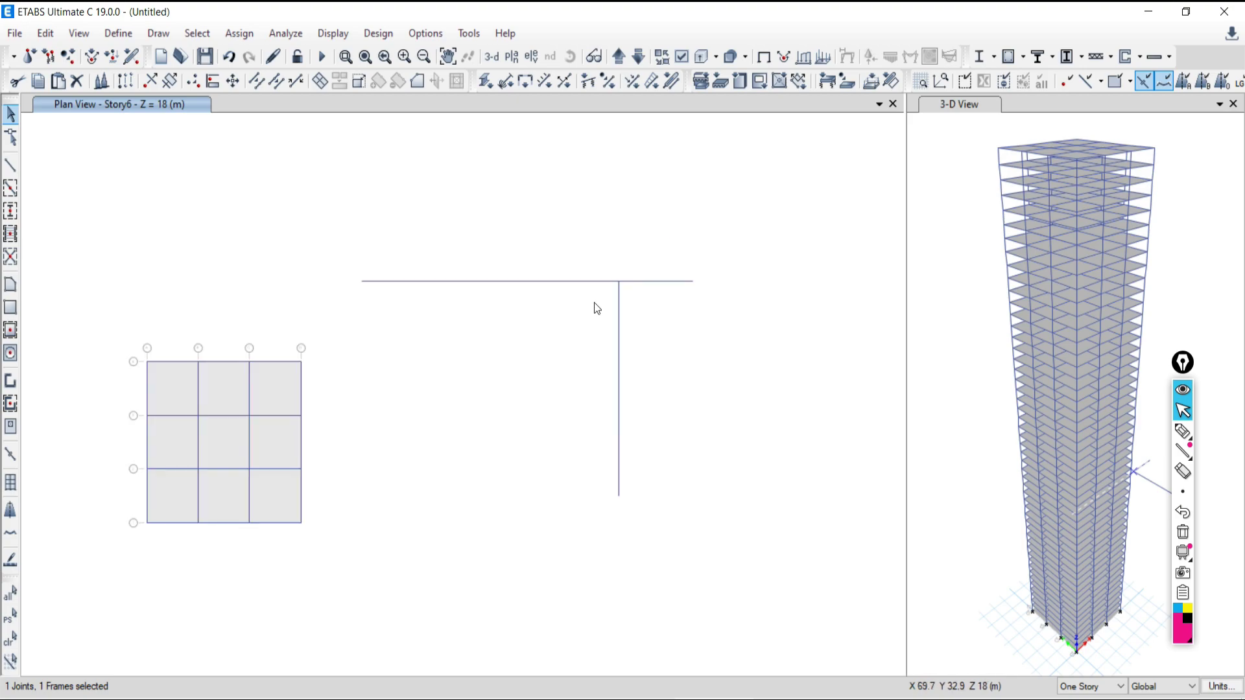
scroll(594, 305, "down", 4)
scroll(584, 315, "up", 2)
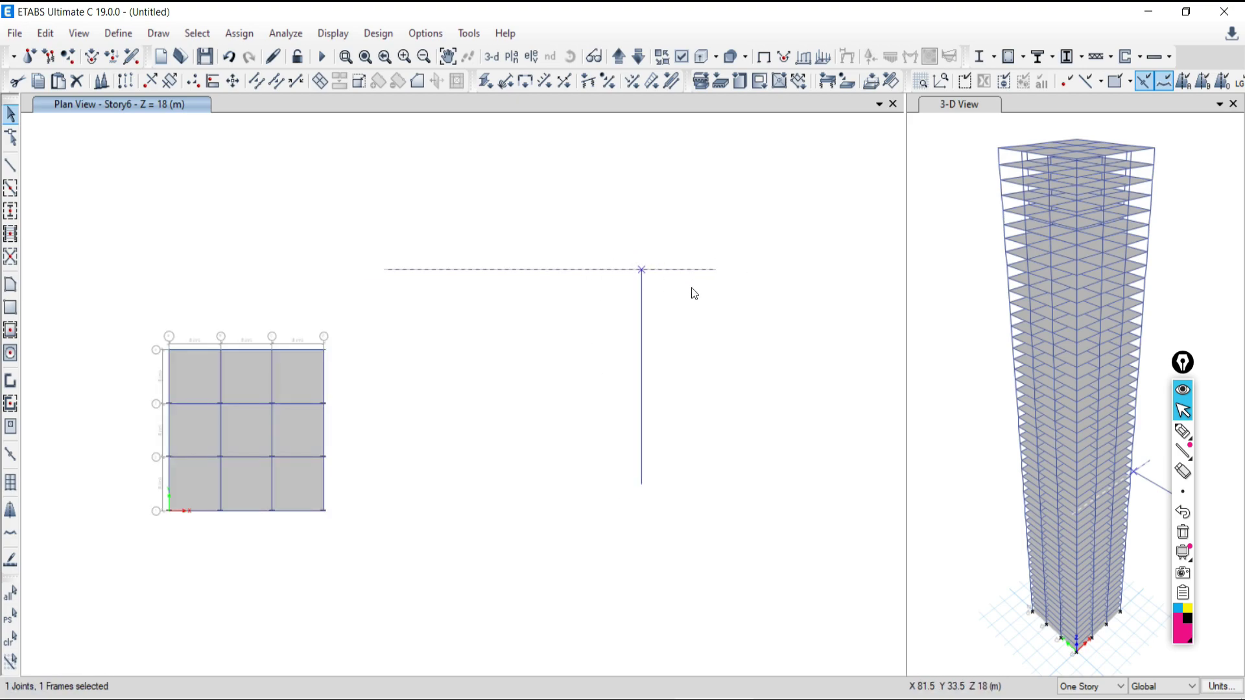
left_click(7, 640)
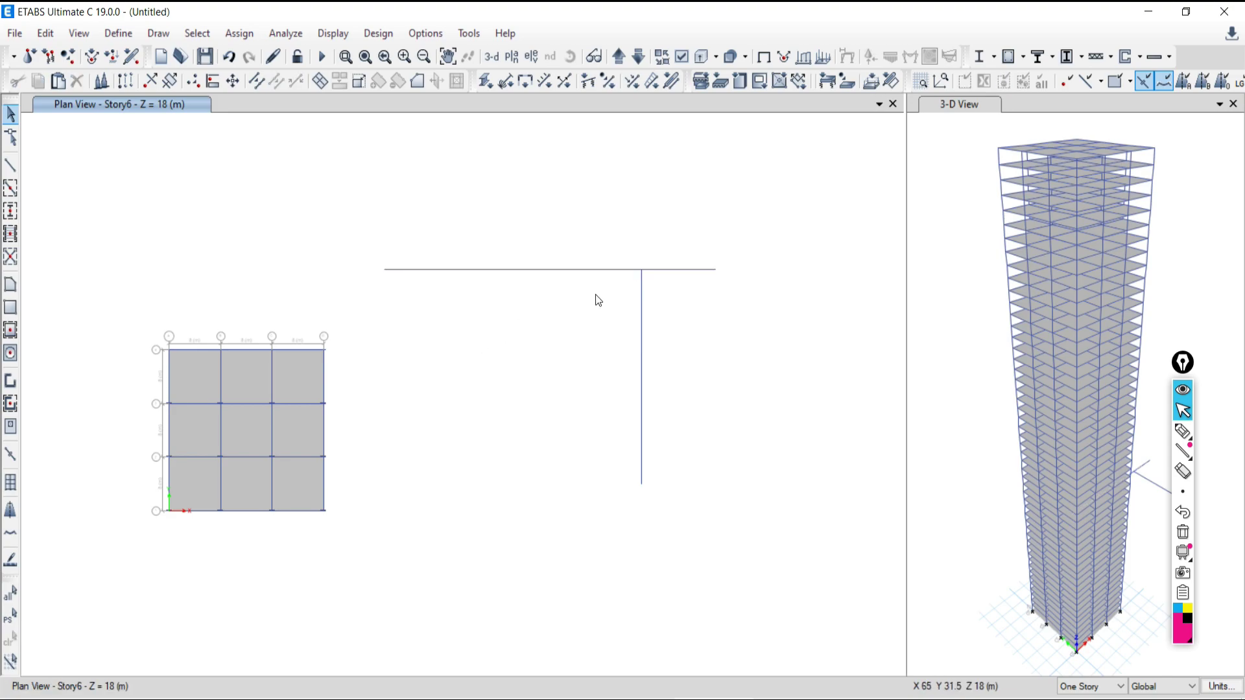
Step: Select the horizontal beam and the joint at the vertical beam's upper end, and divide the frame with Break at Intersections with Selected Frames and Joints
left_click(683, 271)
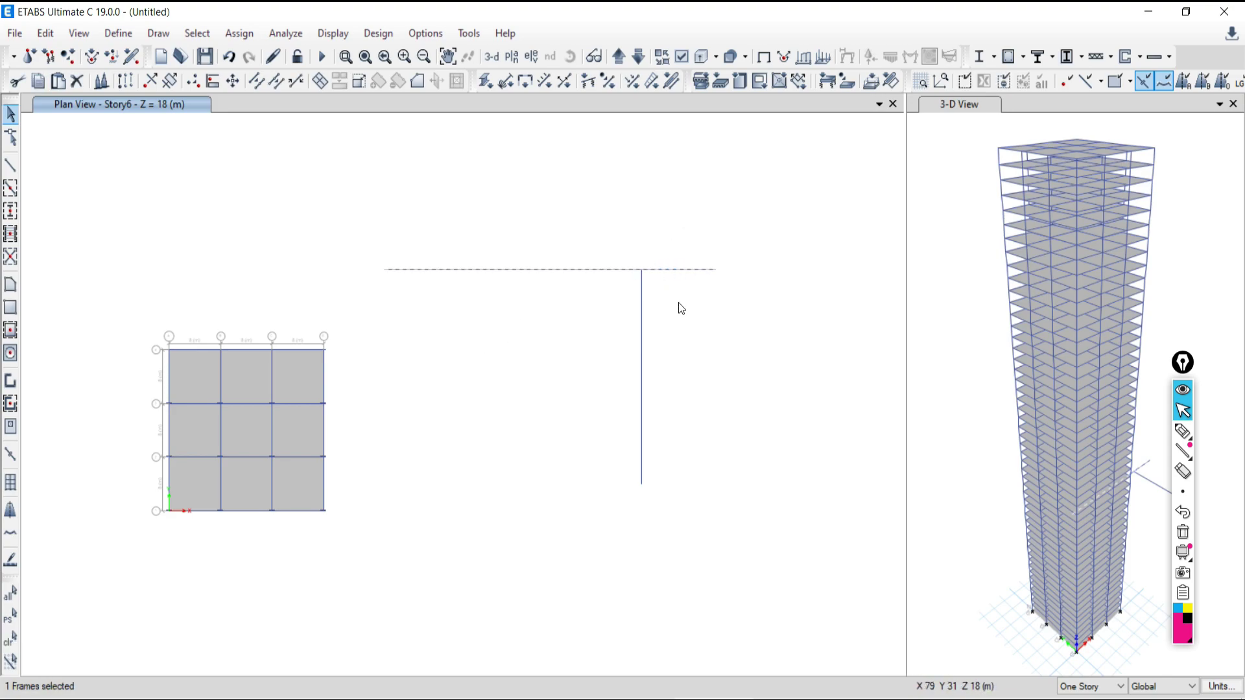
left_click_drag(608, 223, 674, 298)
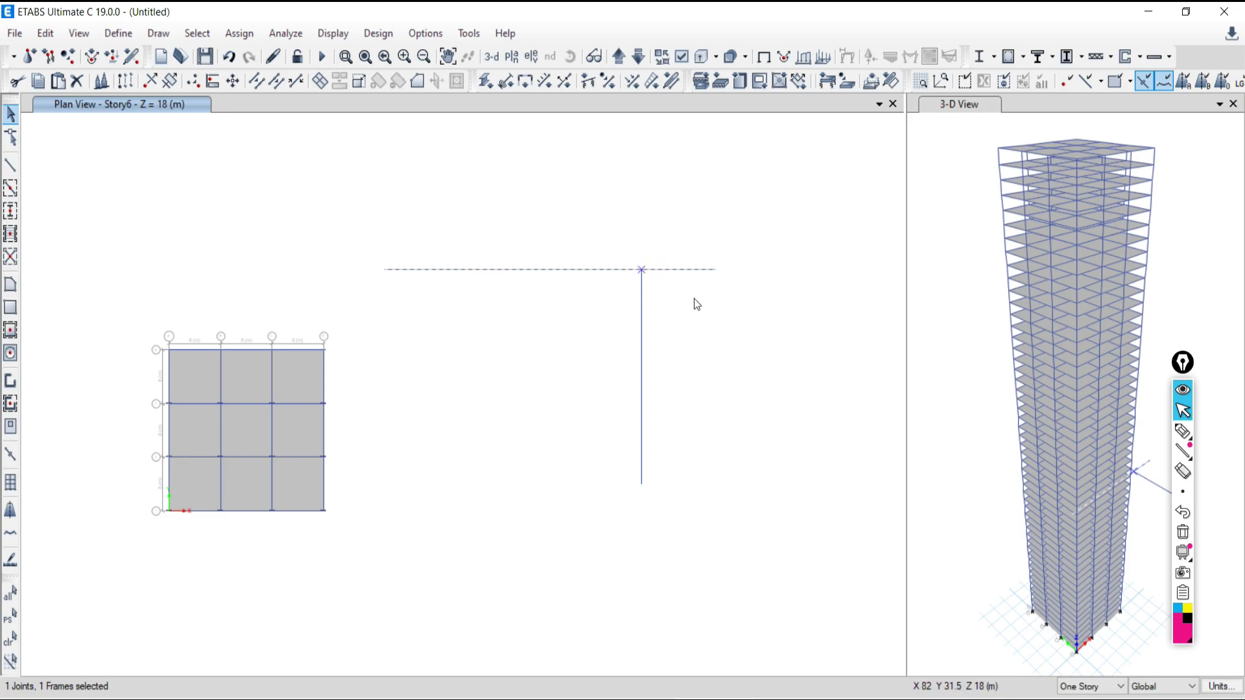
left_click(46, 33)
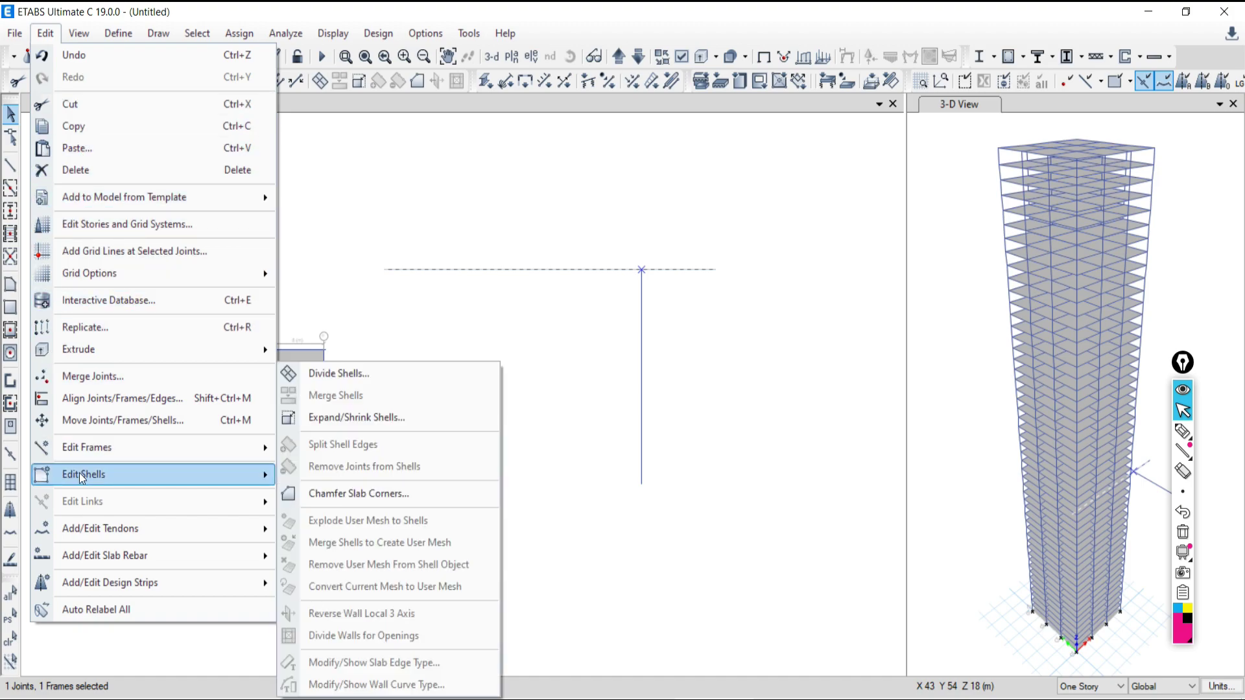
mouse_move(106, 454)
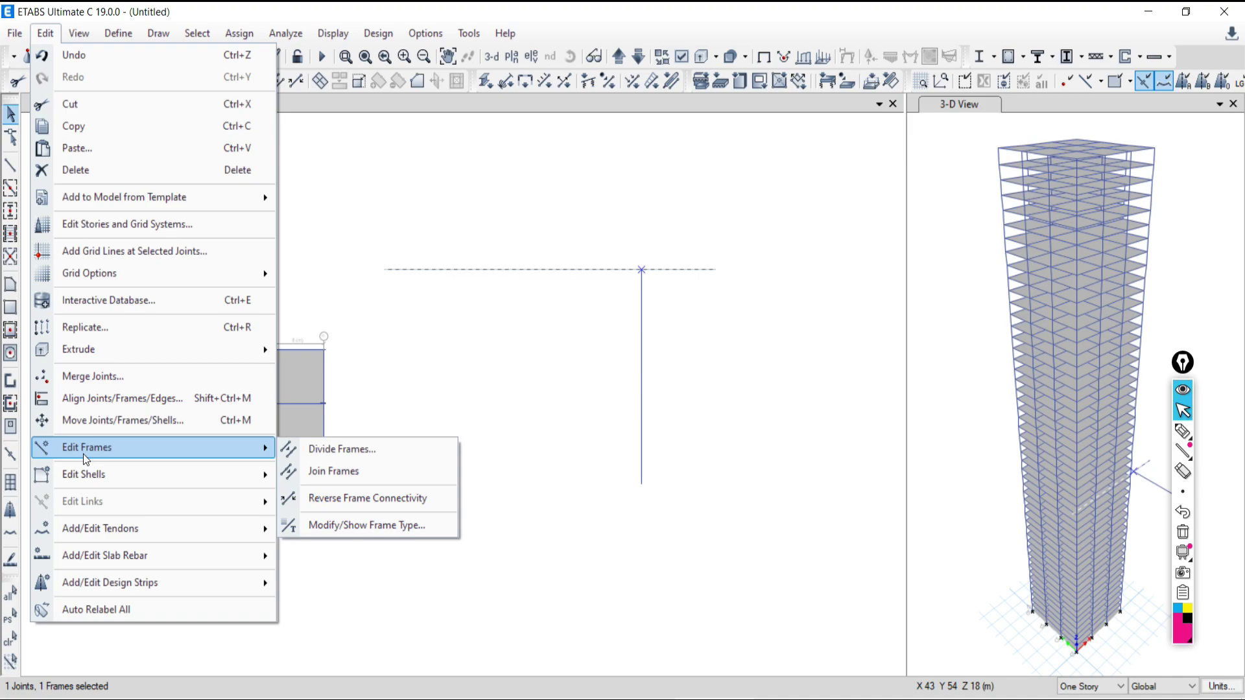
left_click(315, 450)
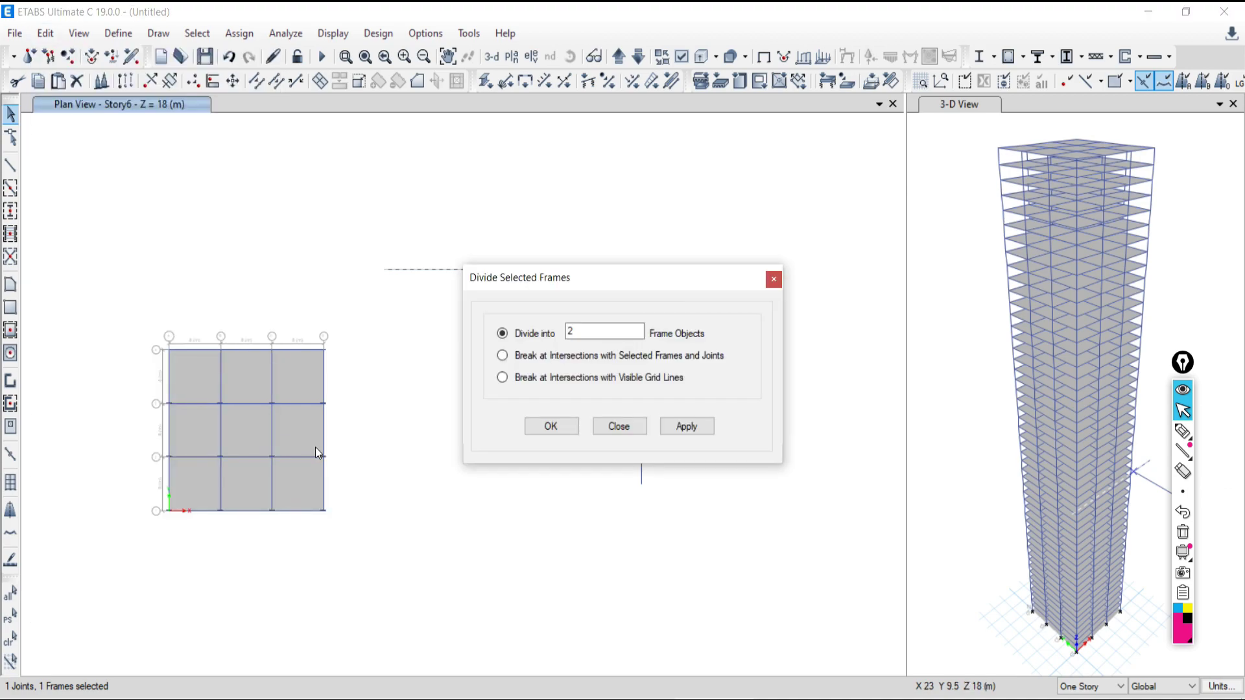
left_click_drag(579, 290, 188, 156)
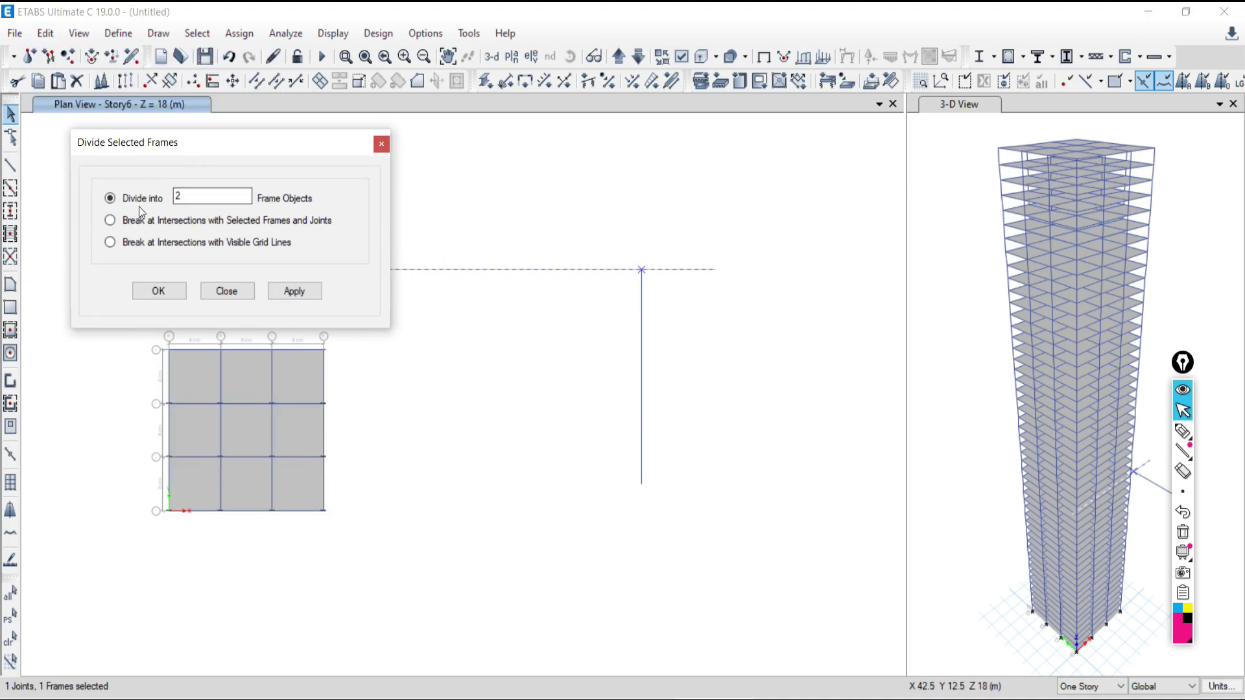
left_click(184, 199)
double_click(189, 196)
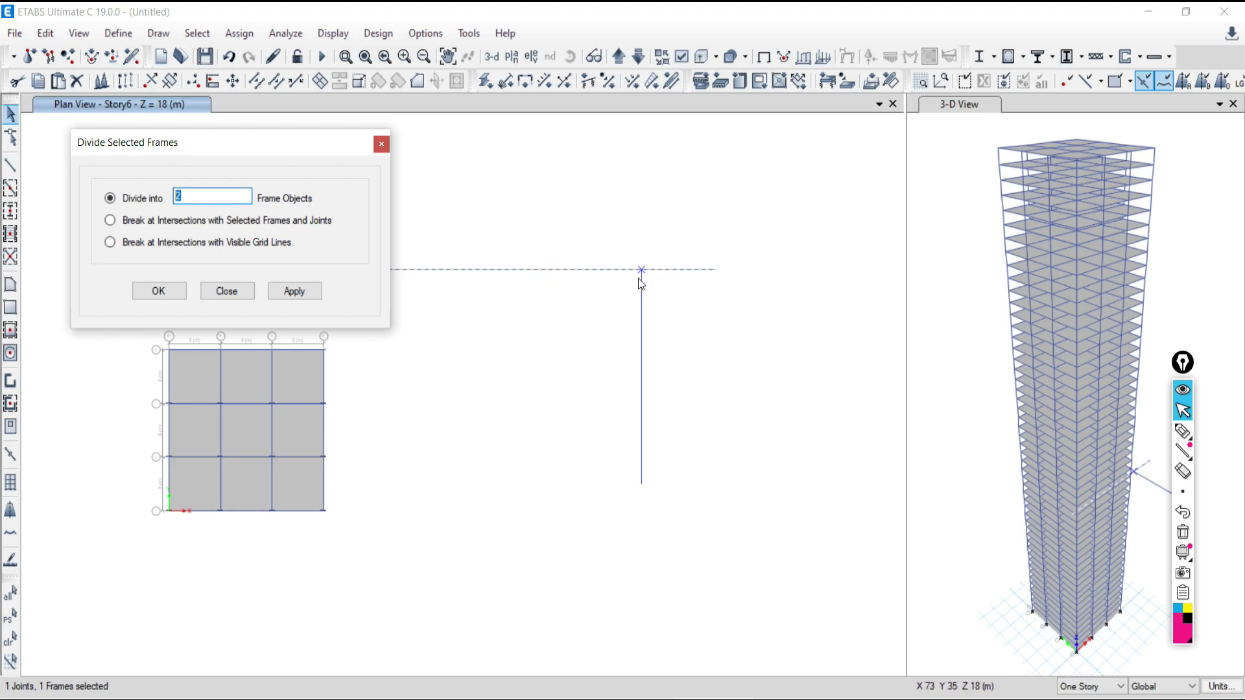
left_click(127, 221)
left_click(287, 293)
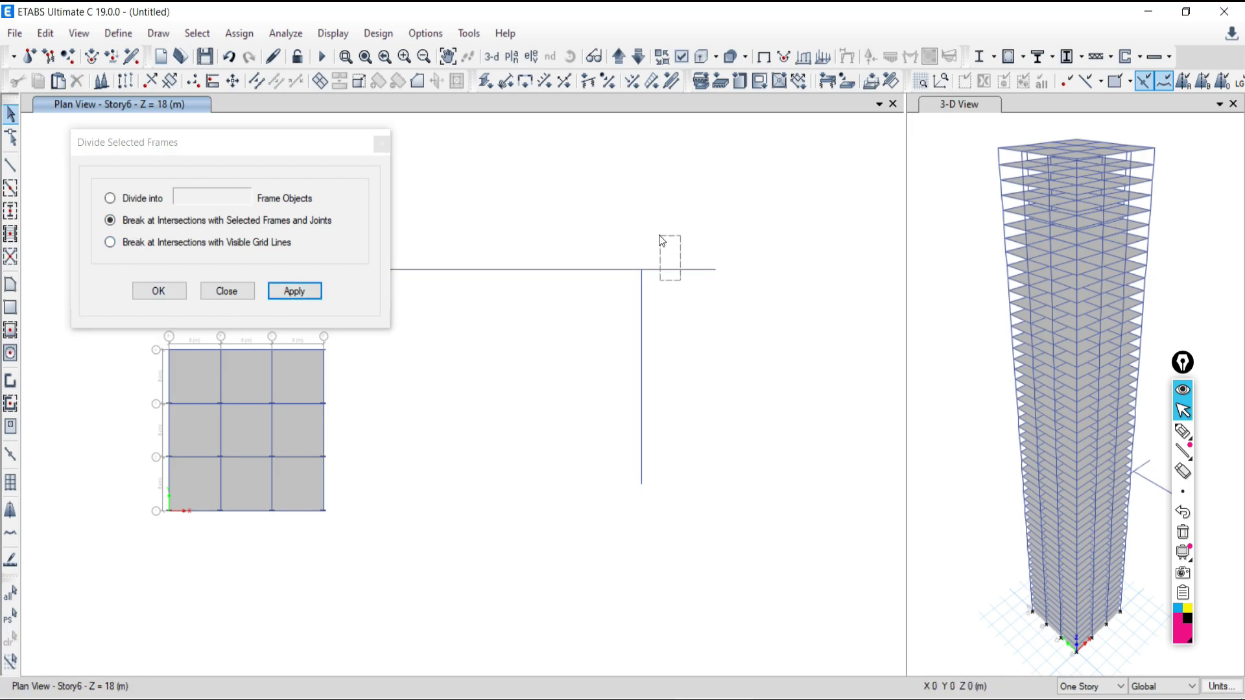
Step: Select the two parts of the horizontal beam to check the split, and undo the division
left_click(656, 268)
left_click(485, 269)
left_click(228, 56)
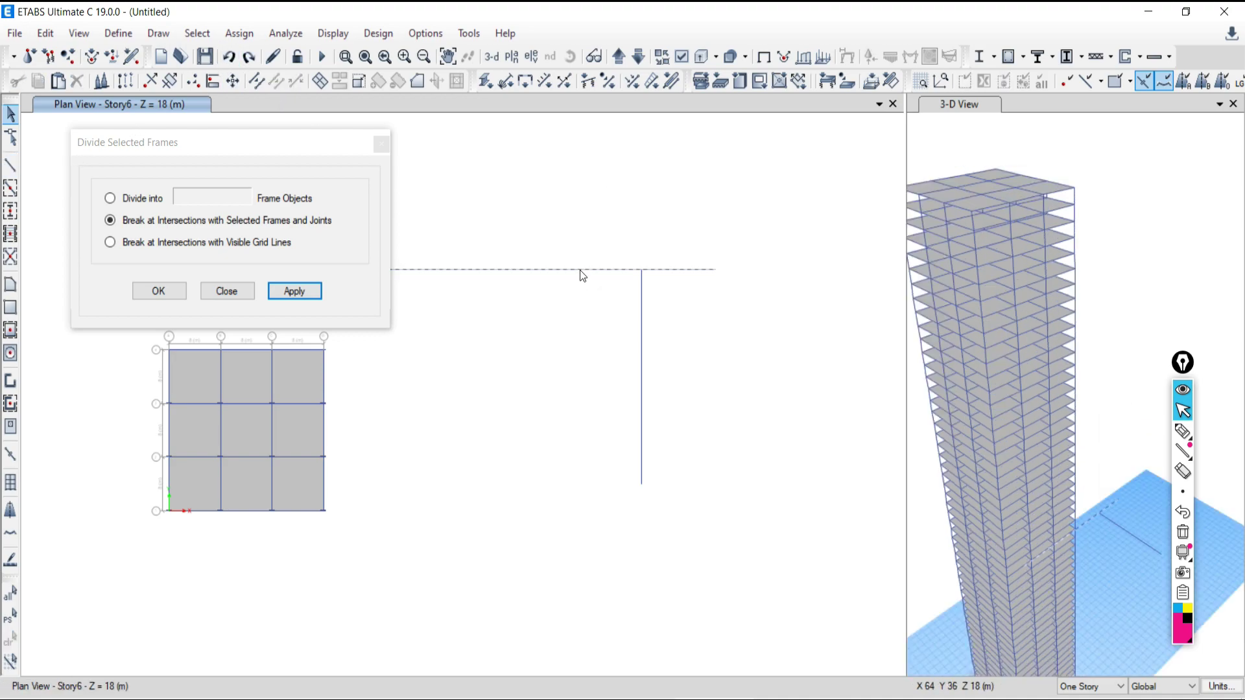
Step: Break the horizontal beam again at the selected intersection joint and check the short part beyond the vertical beam
left_click(579, 270)
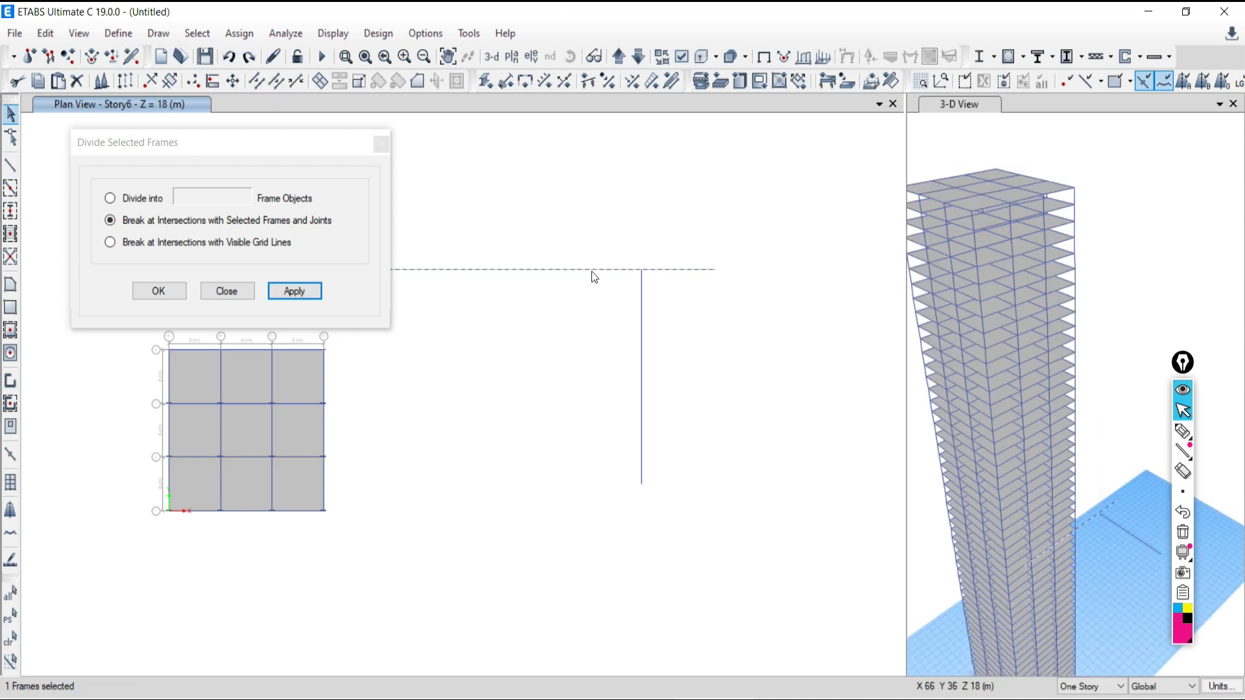
left_click(641, 269)
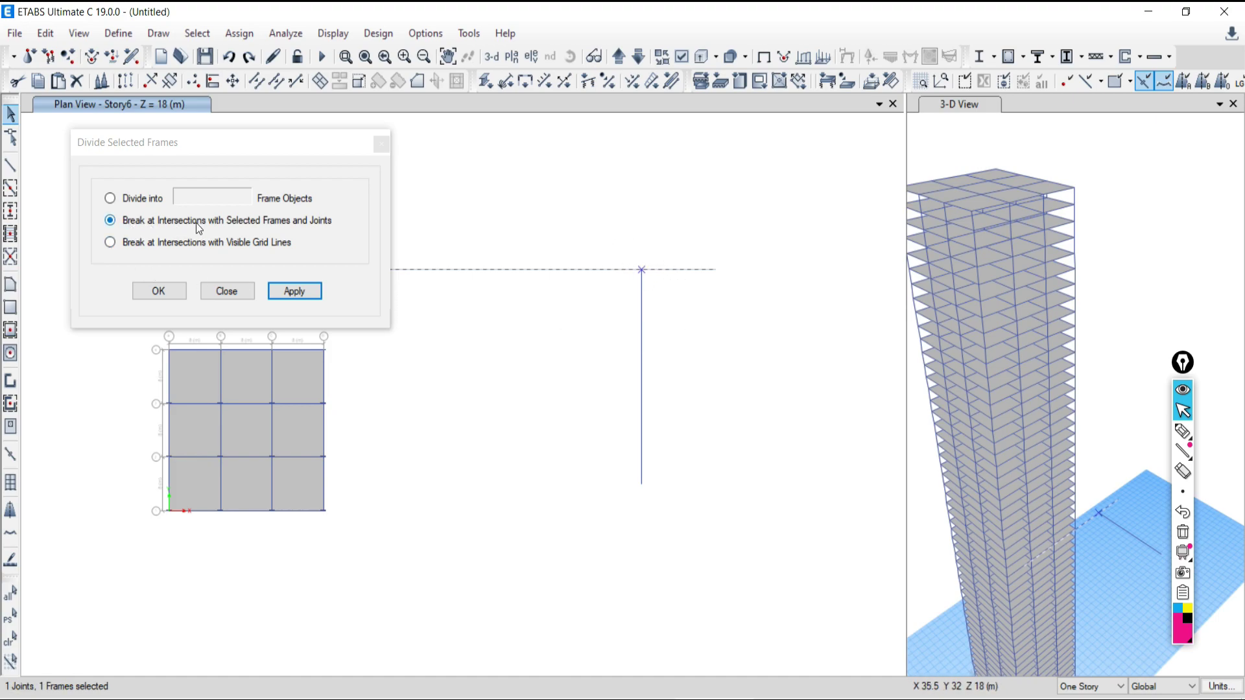
left_click(295, 292)
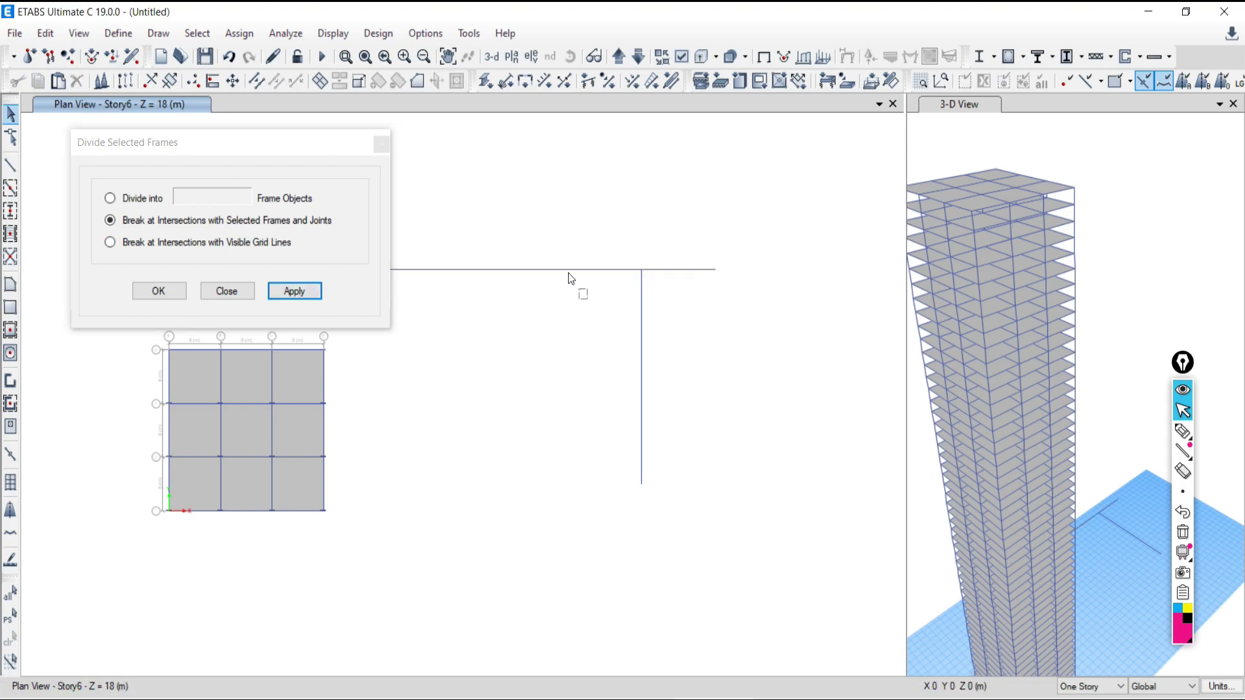
left_click(670, 269)
key("Escape")
Step: Select the vertical beam and divide it into 3 frame objects
left_click_drag(666, 343, 595, 362)
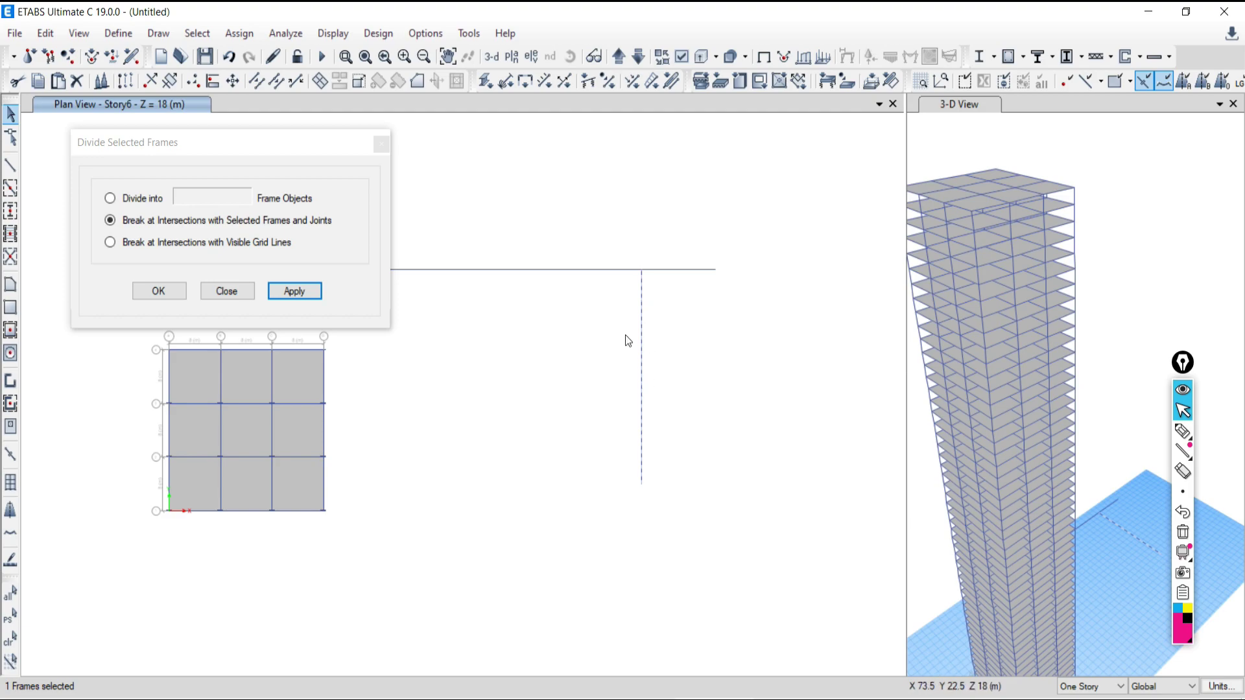
left_click(110, 198)
type("2")
type("3")
left_click(295, 291)
left_click(729, 348)
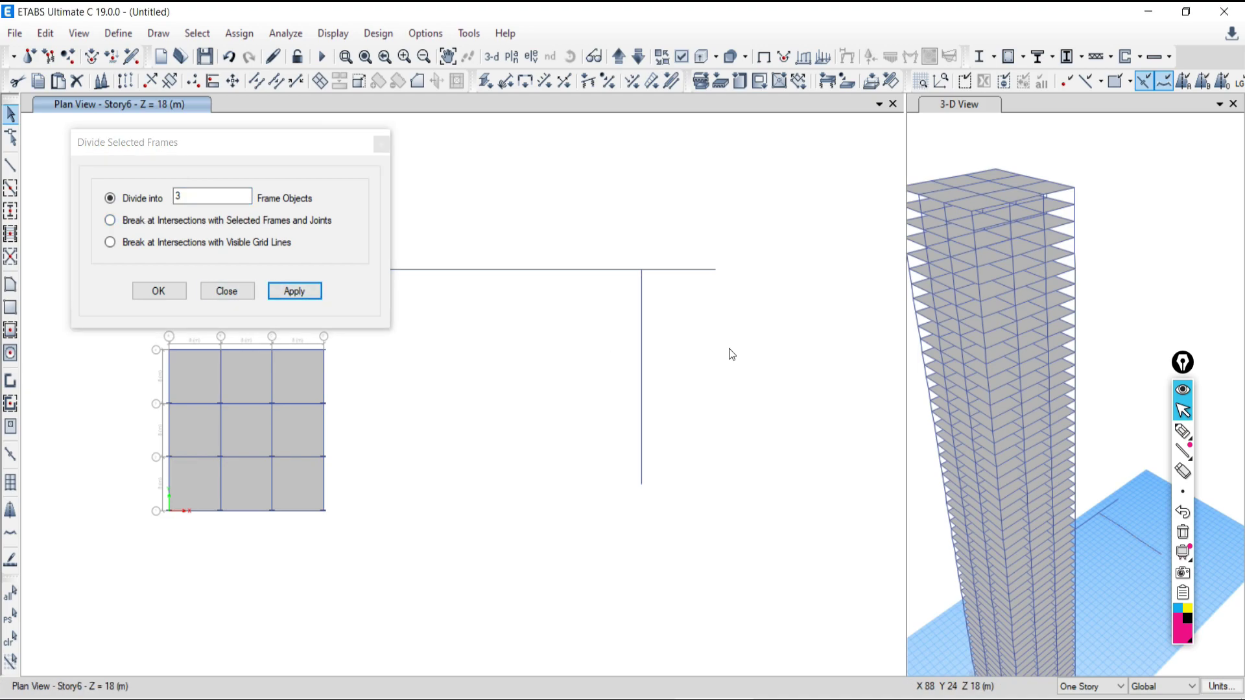
Step: Select the segments of the vertical beam to check them, and undo the division into 3
left_click(641, 370)
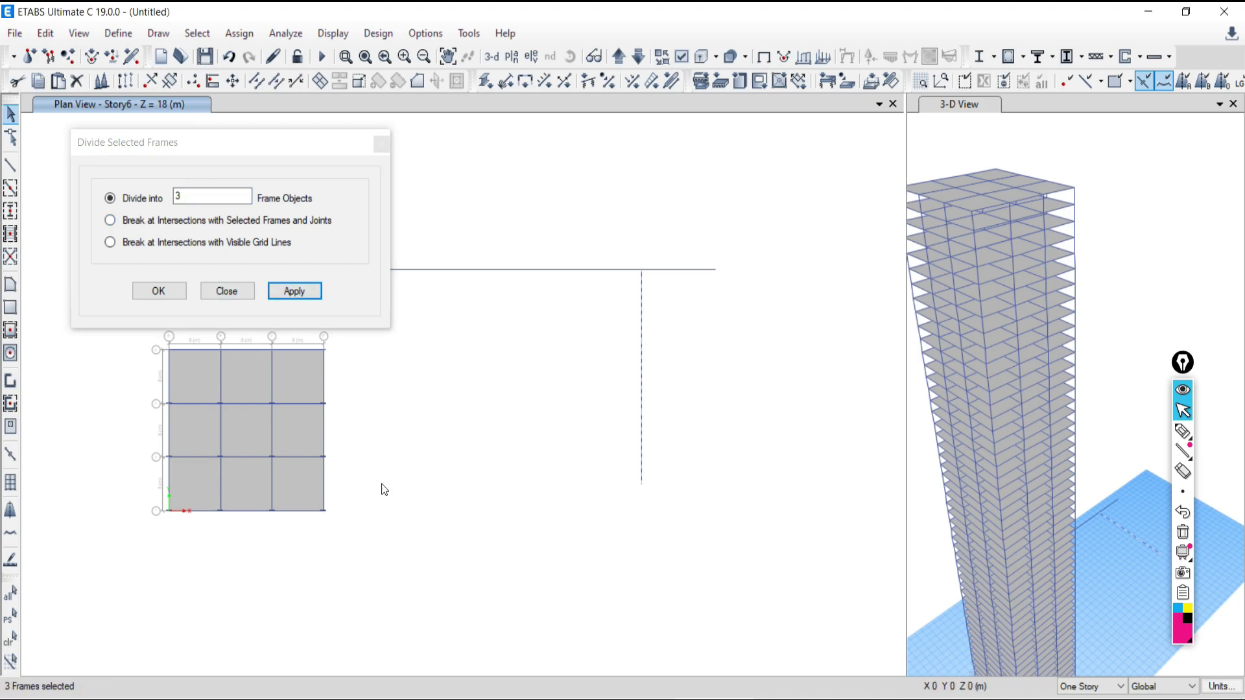
key("Escape")
key("ctrl+p")
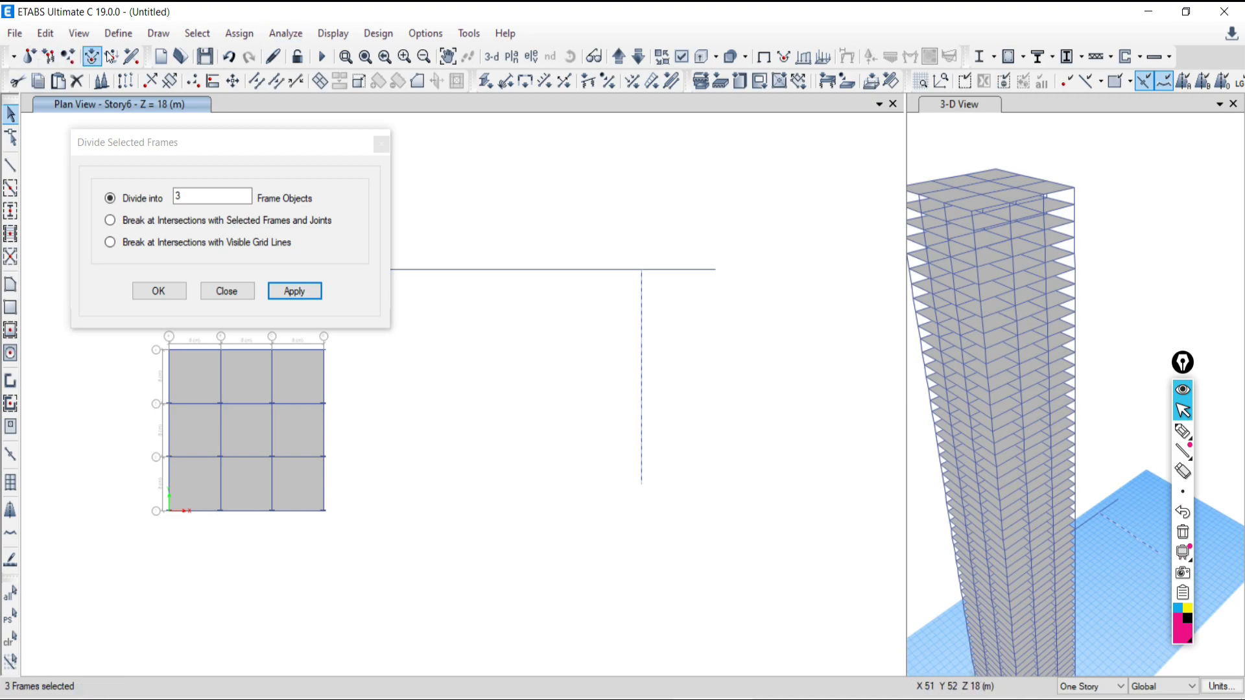
key("Escape")
Step: Select the whole vertical beam, divide it into 5 frame objects, and check a single segment
left_click(641, 350)
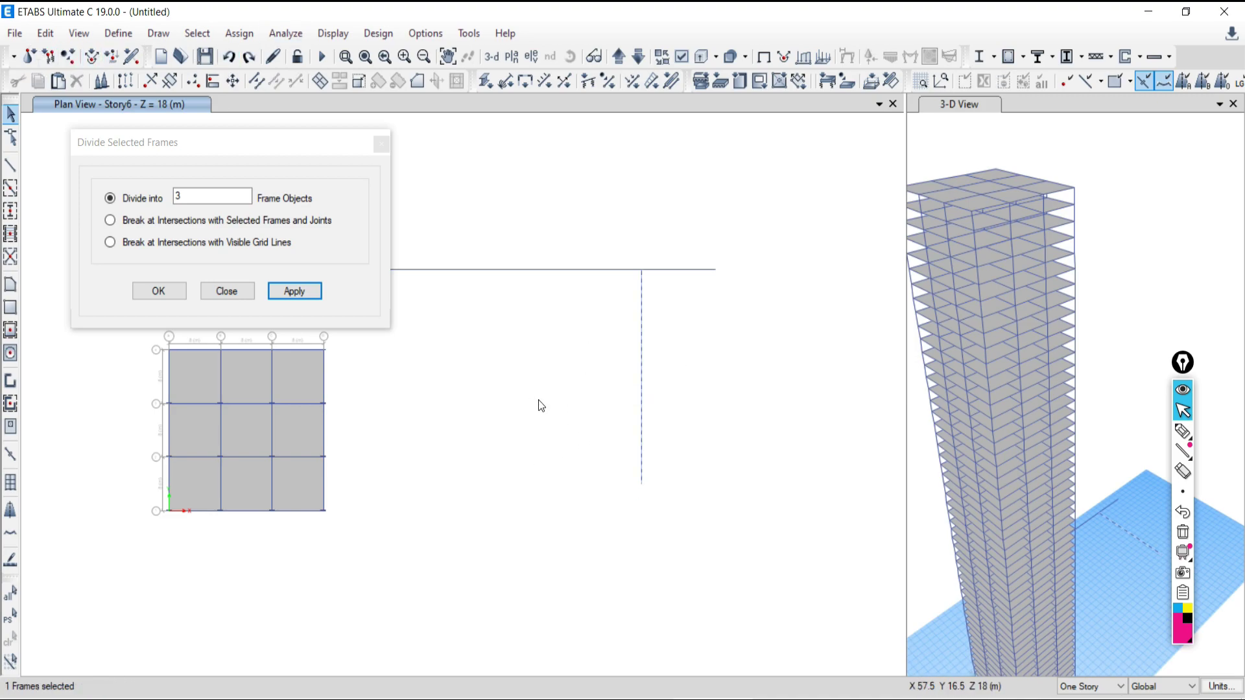
left_click(120, 198)
left_click(279, 293)
left_click(654, 428)
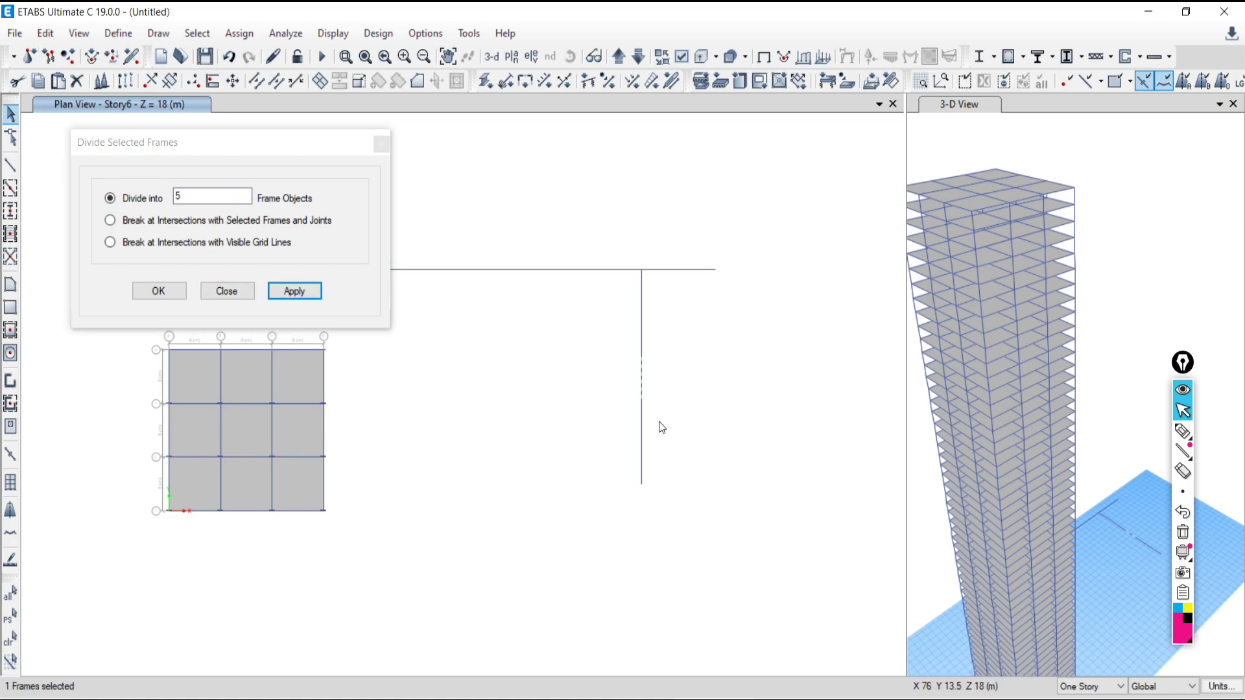
Step: Undo the beam divisions and pick the vertical and horizontal beams to check that each is one piece
left_click_drag(660, 328, 587, 342)
left_click(229, 57)
left_click(641, 327)
left_click(674, 269)
left_click(673, 318)
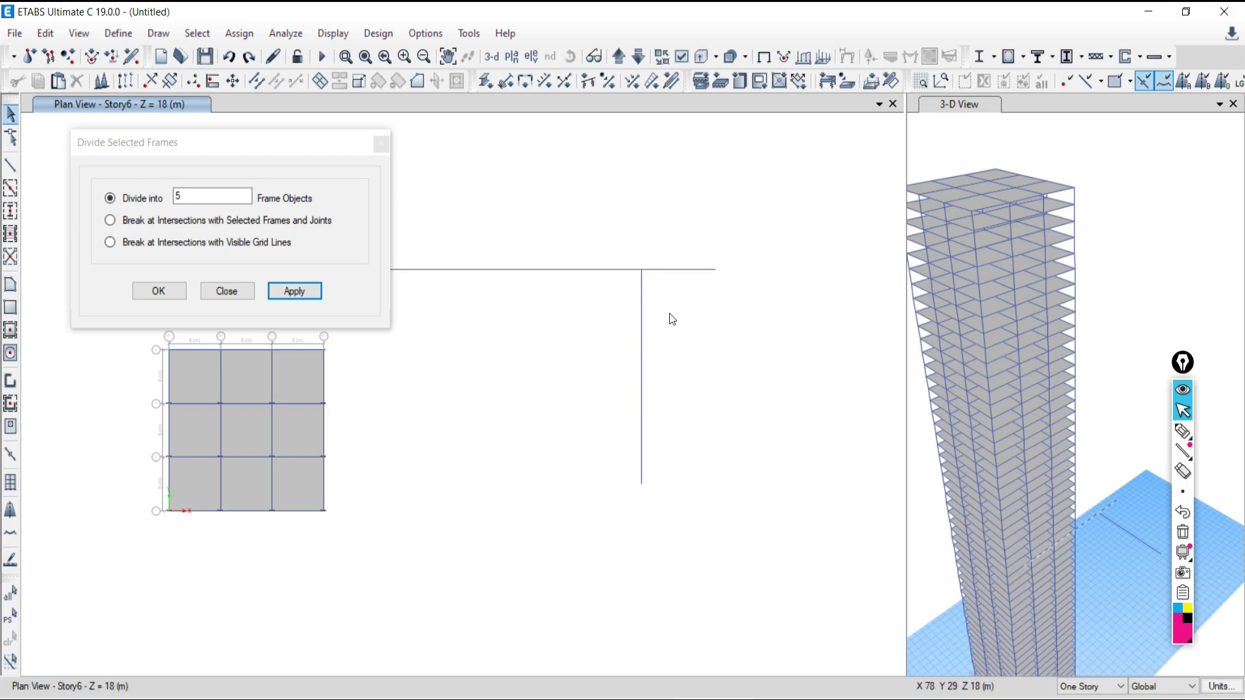
Step: Leave the frame division and select the horizontal beam's frames with the joint at the beam intersection to join them with Join Frames
left_click_drag(673, 266, 673, 267)
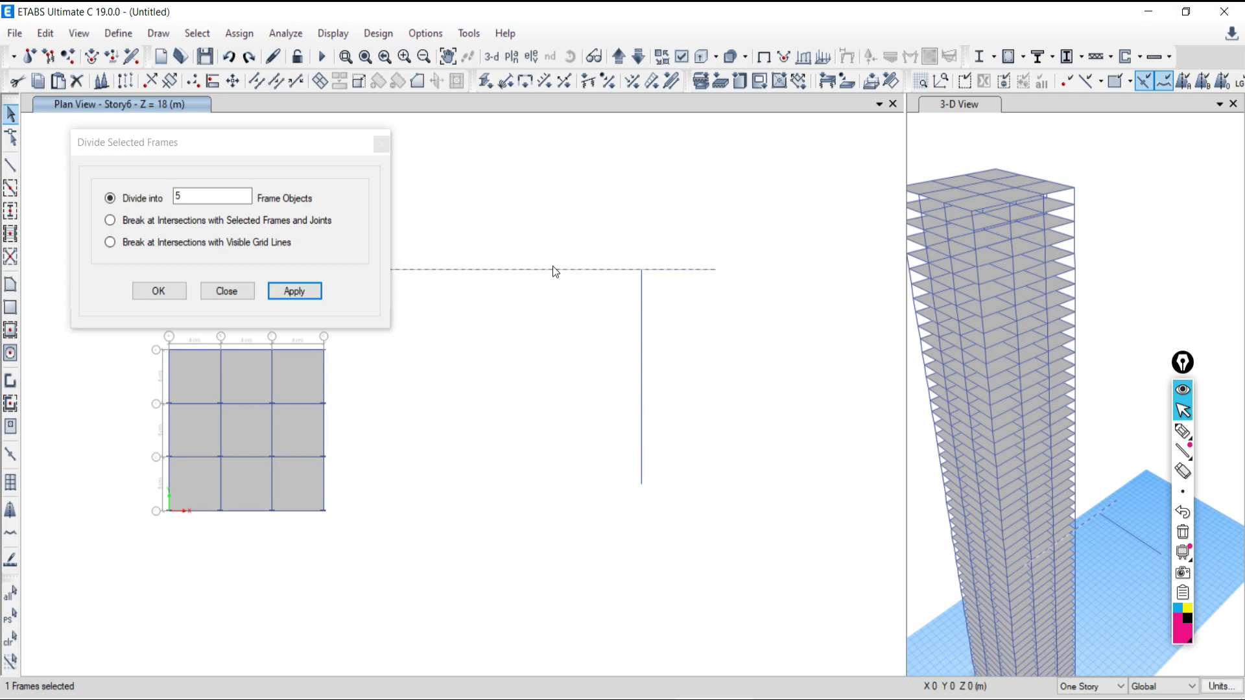
left_click(221, 291)
left_click(692, 294)
left_click_drag(582, 305, 526, 235)
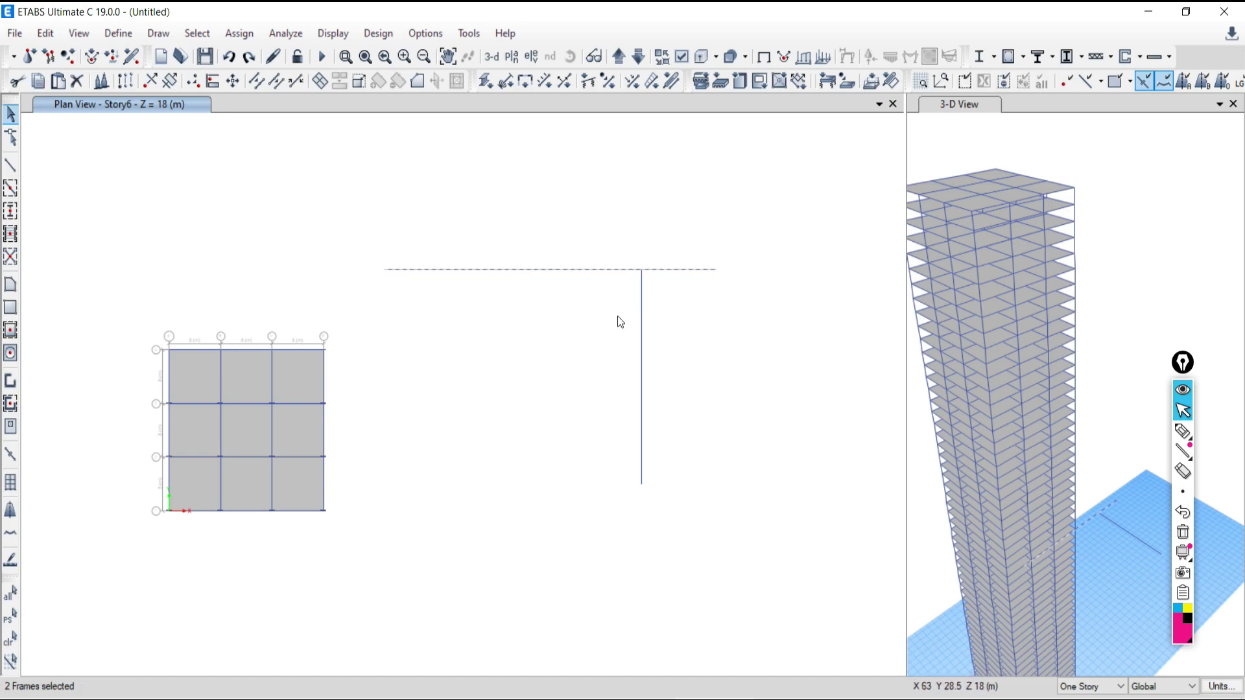
left_click_drag(606, 235, 674, 310)
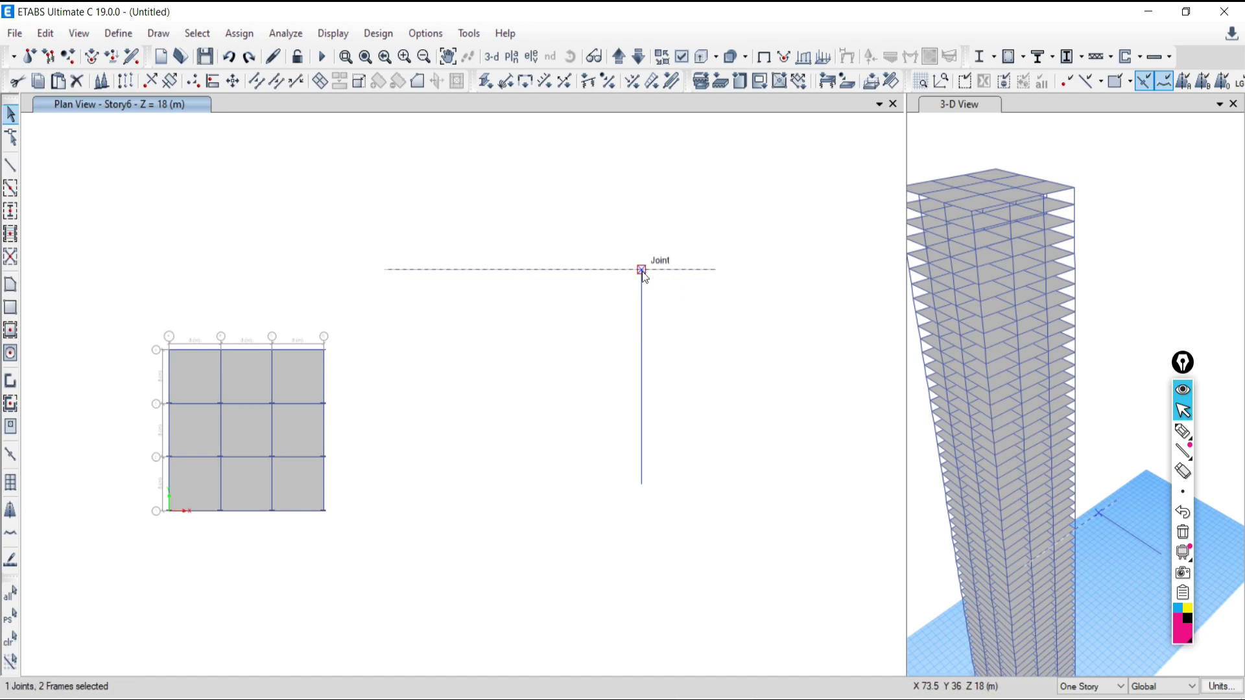
left_click(45, 33)
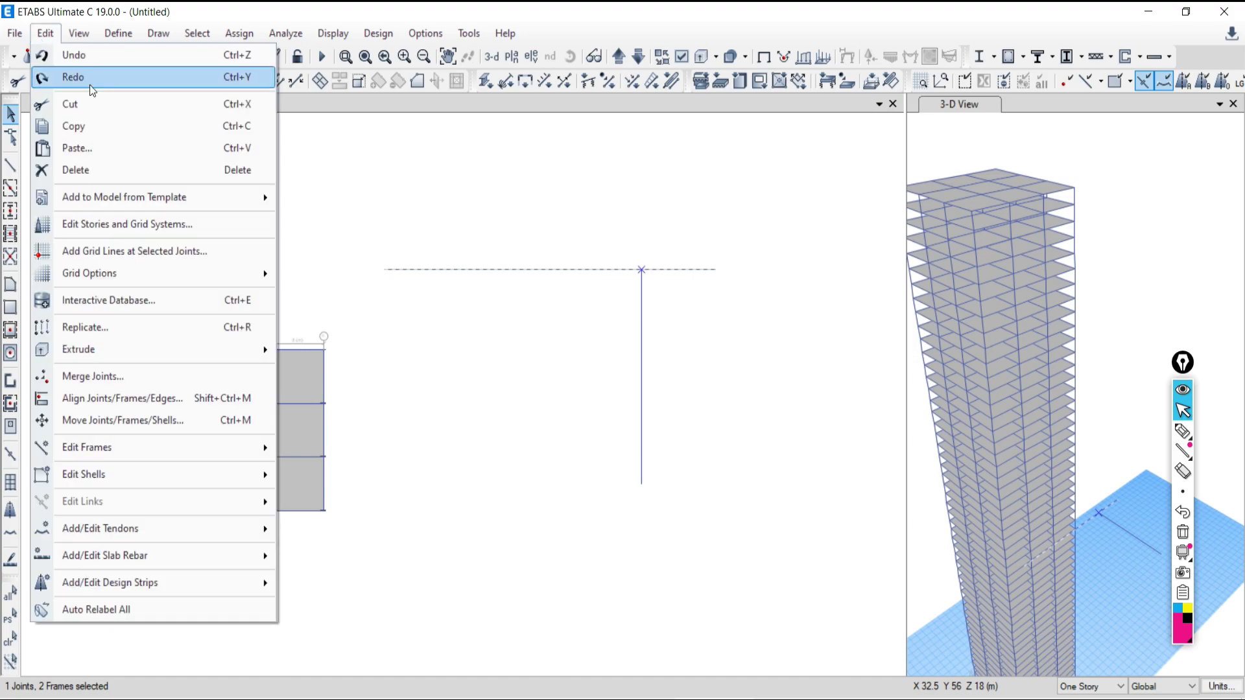
mouse_move(107, 449)
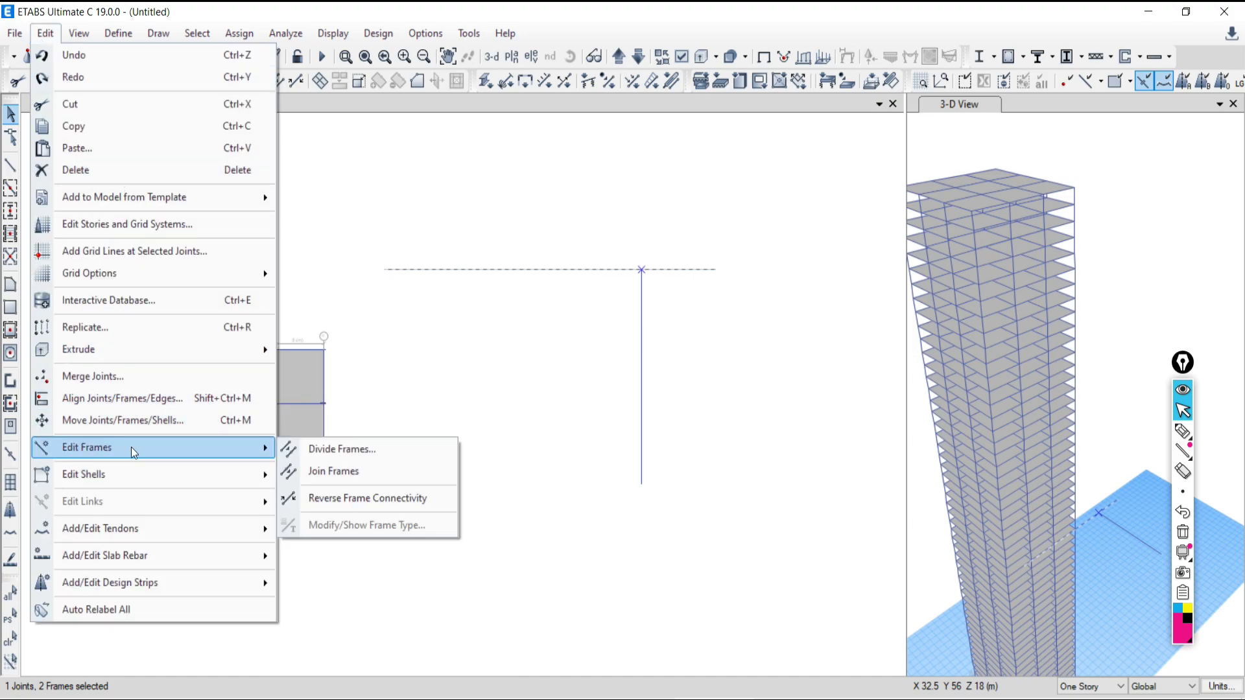
left_click(322, 472)
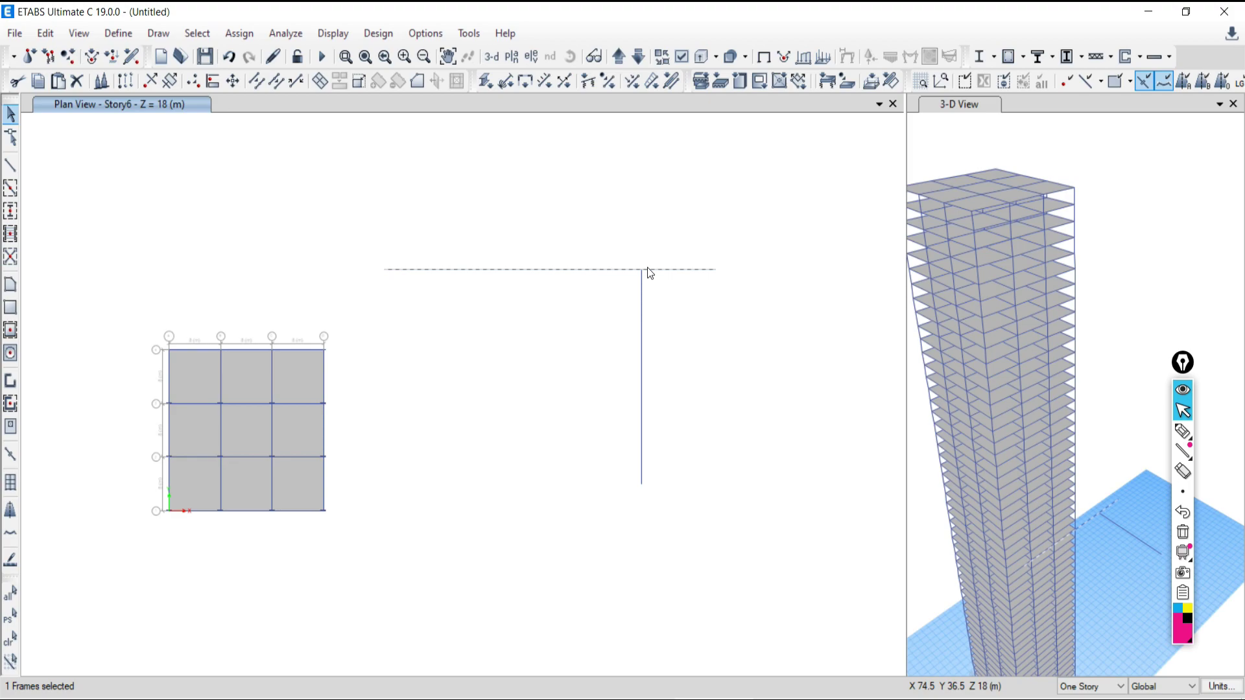
Step: Delete both sample beams and their shared joint outside the building, and fit the Story6 plan in view
left_click_drag(707, 207, 555, 398)
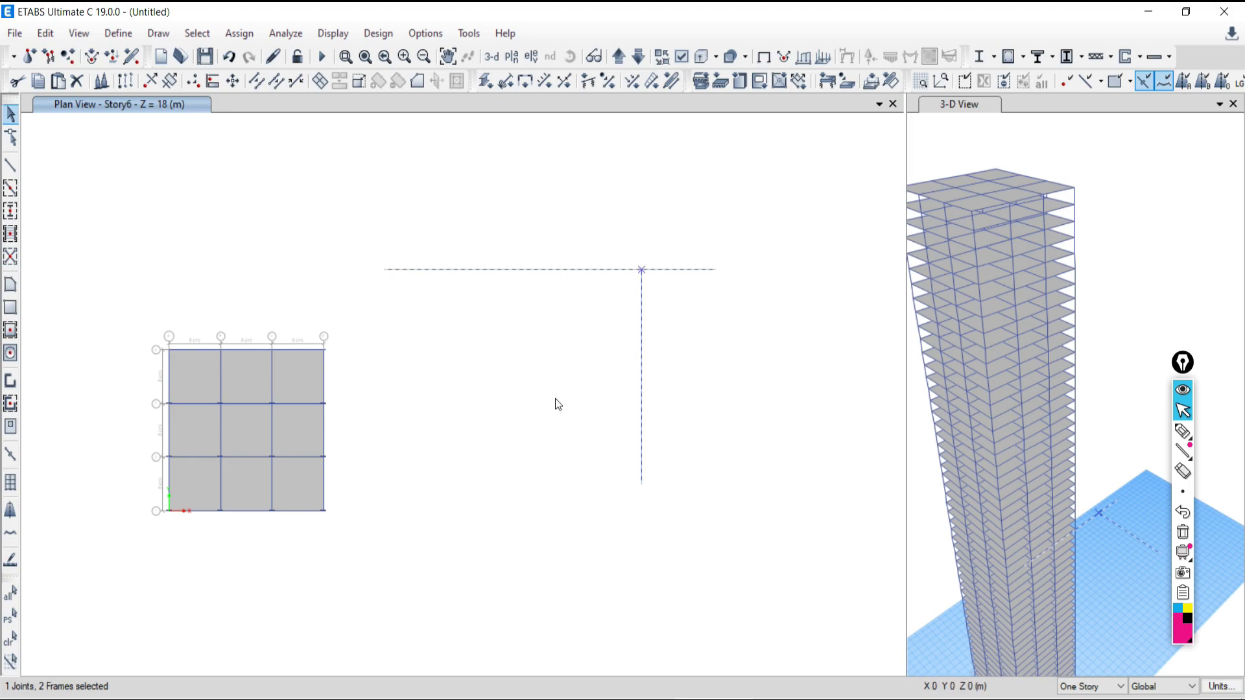
key("Delete")
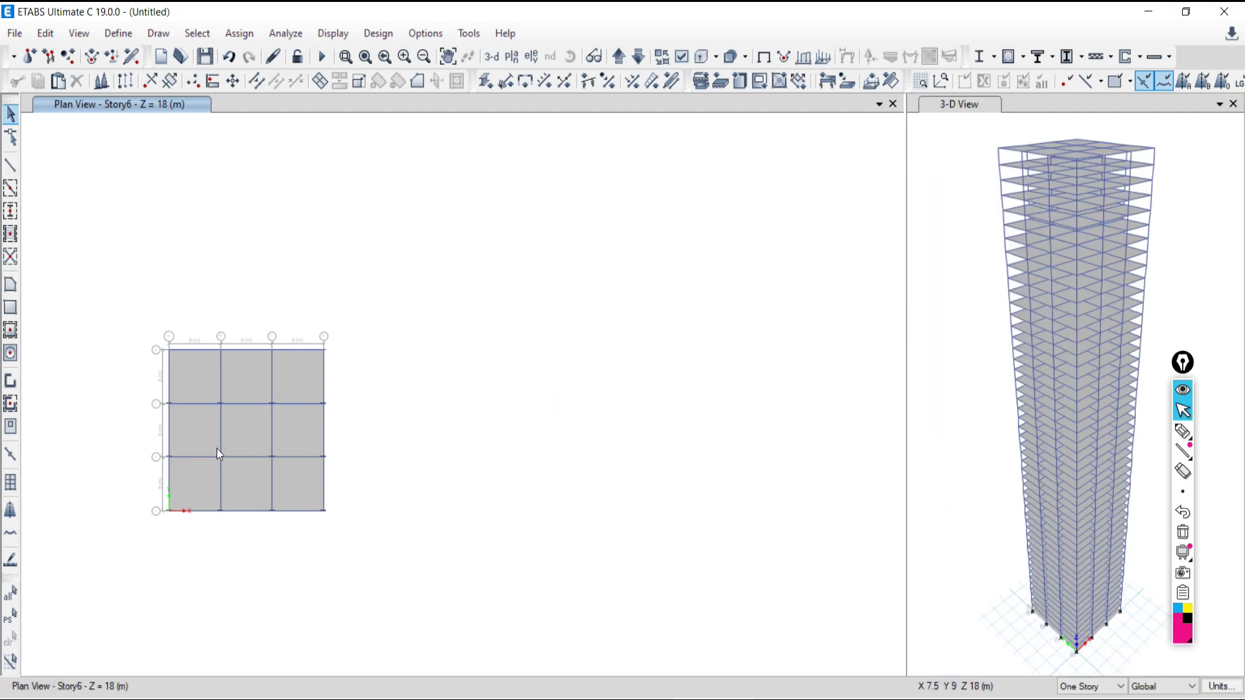
key("F3")
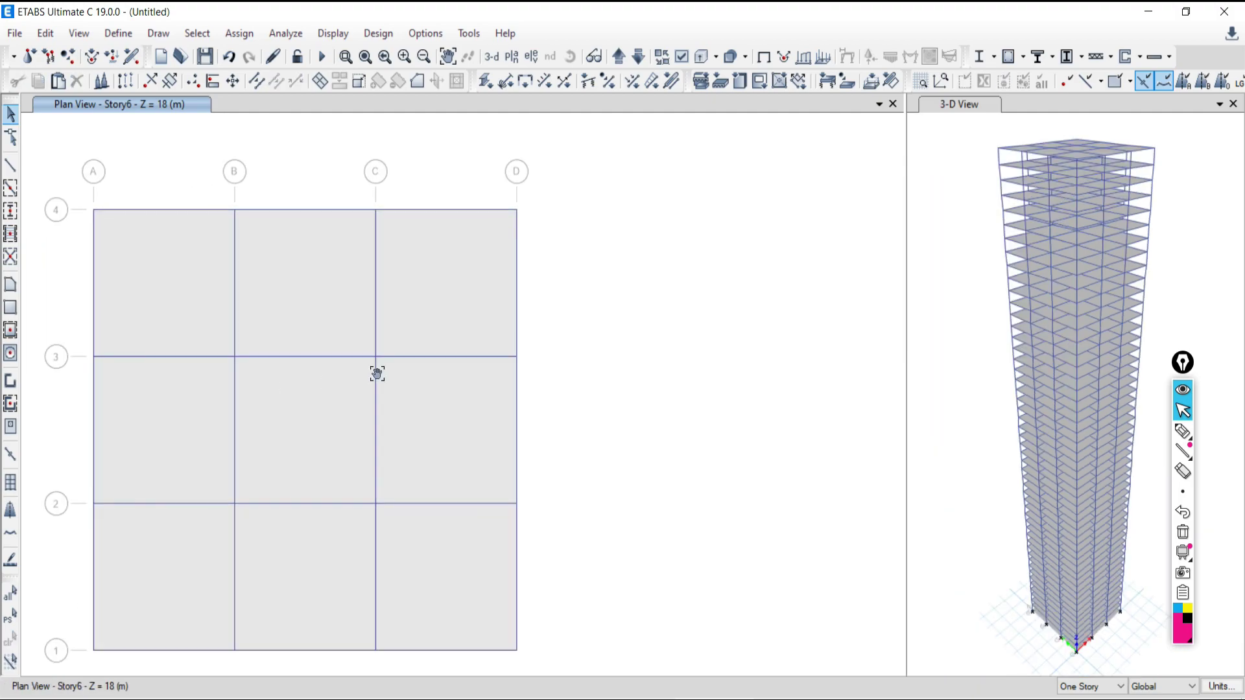
Step: Draw a horizontal BM230X500 beam about 10.1 m long between grids 3 and 4, overhanging grids B and C
left_click(505, 256)
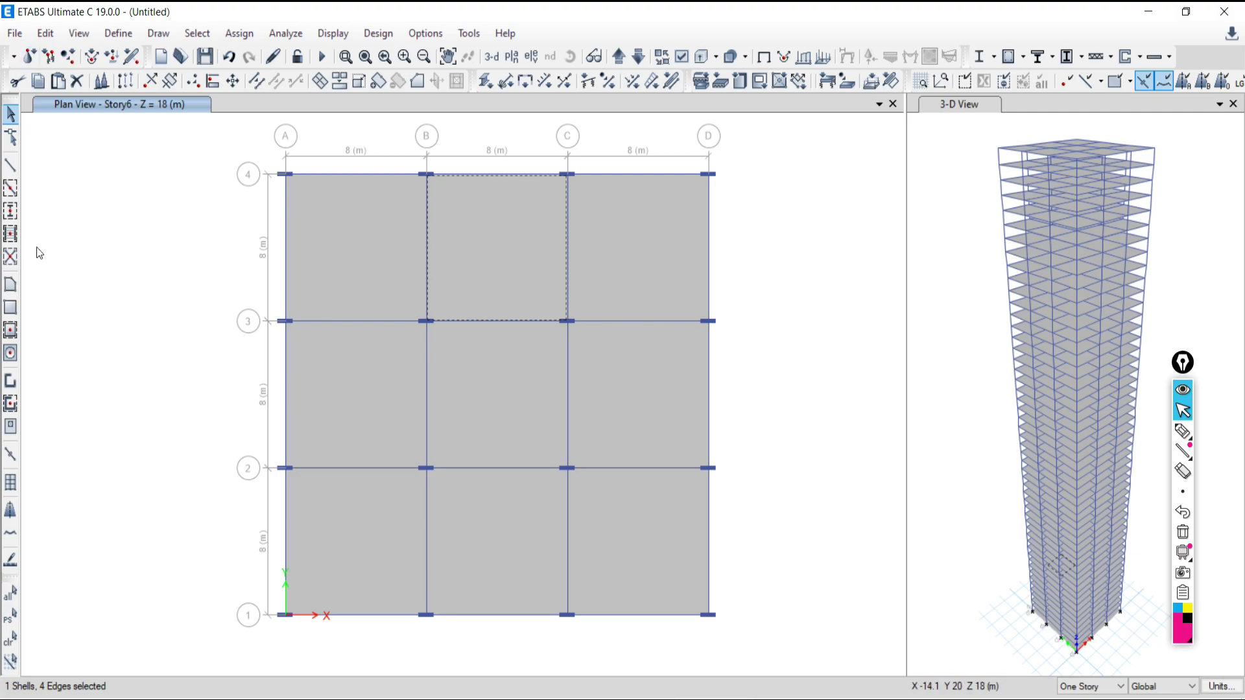
left_click(10, 165)
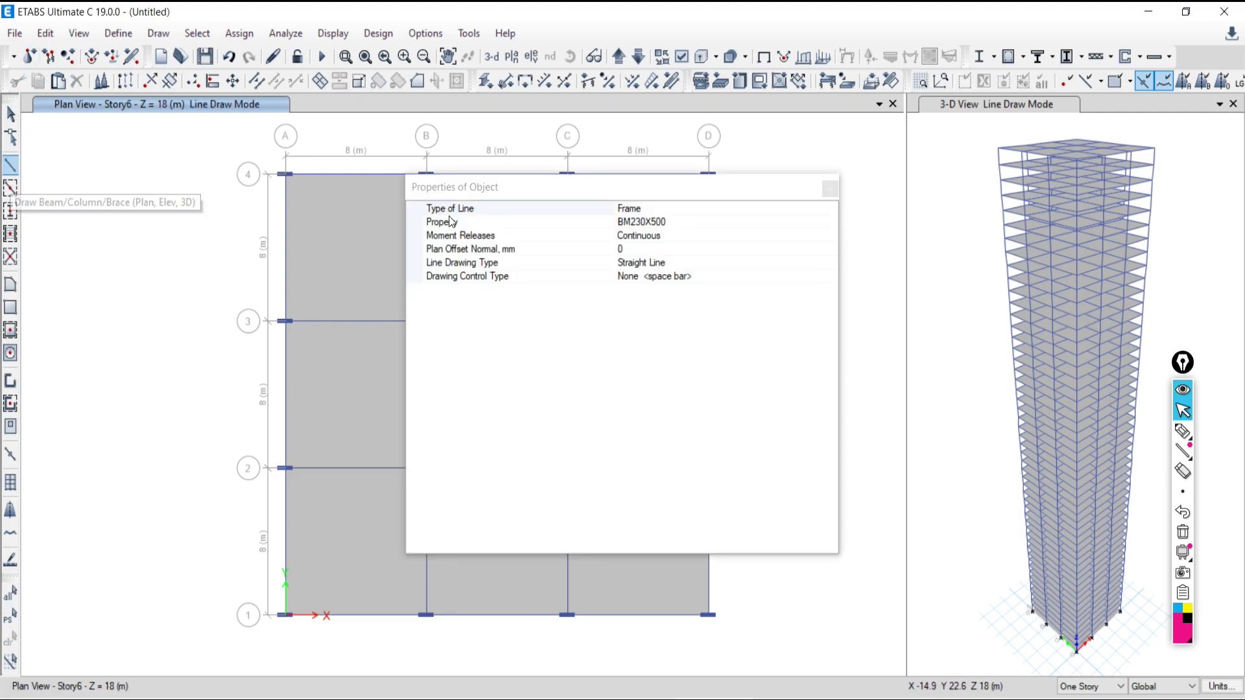
left_click(830, 190)
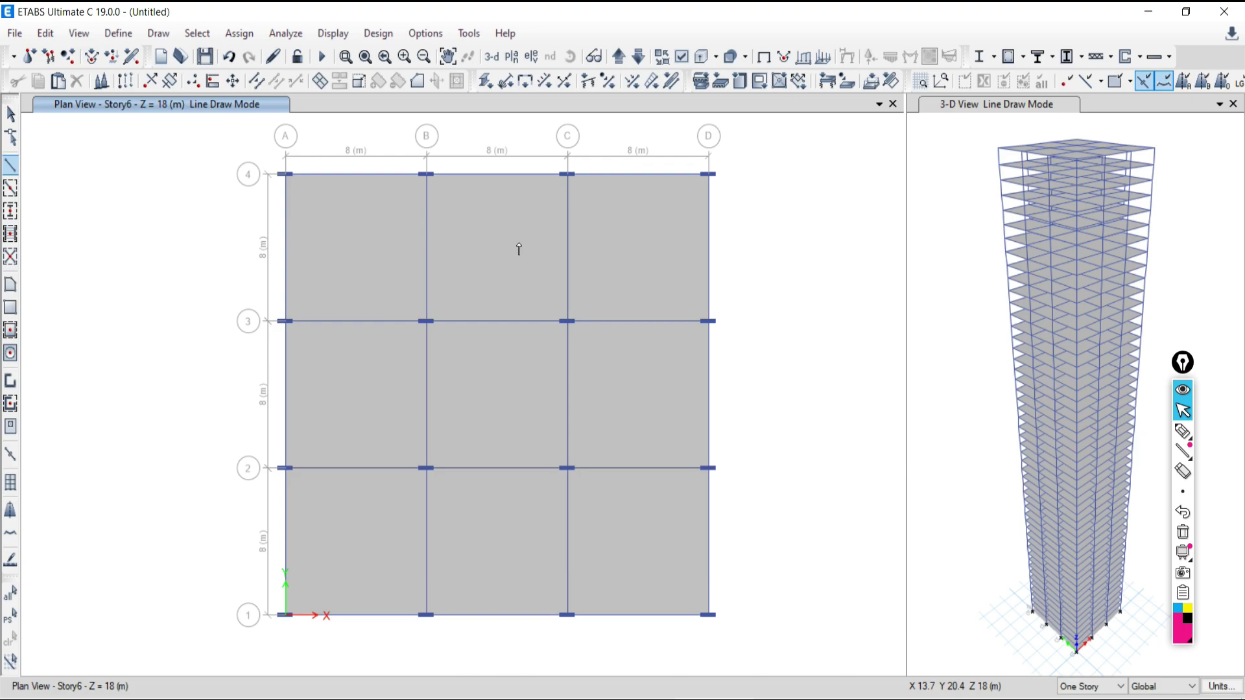
left_click(583, 255)
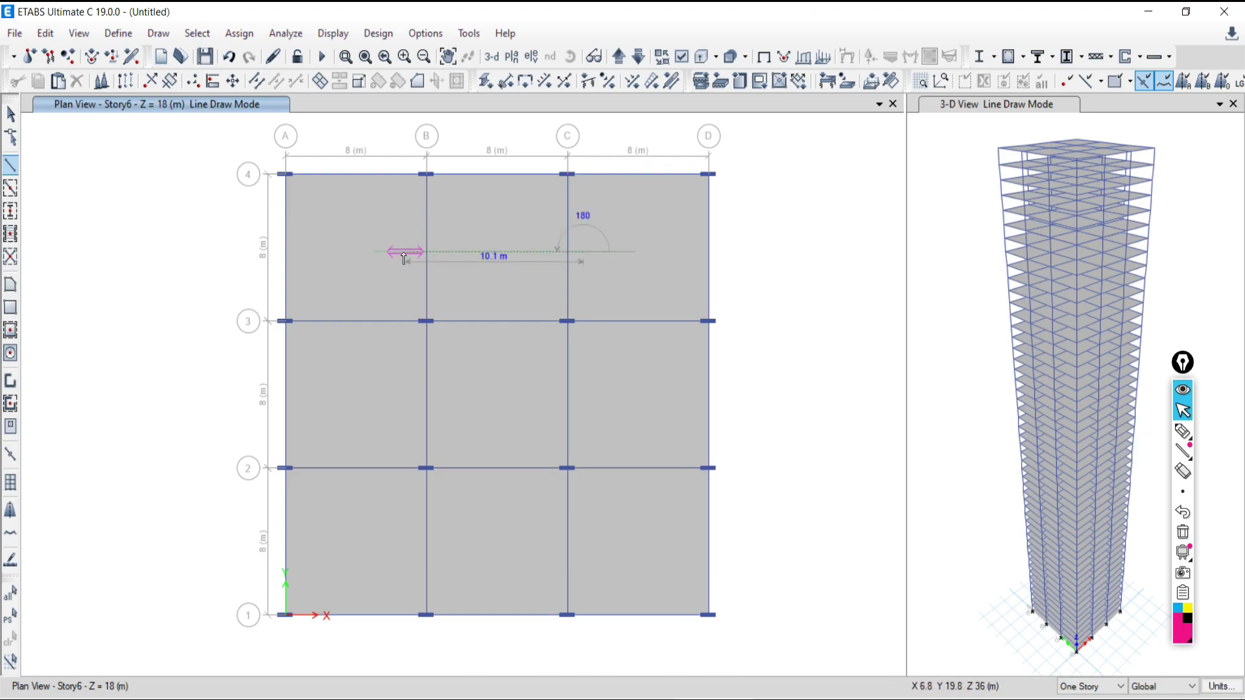
double_click(405, 252)
key("Escape")
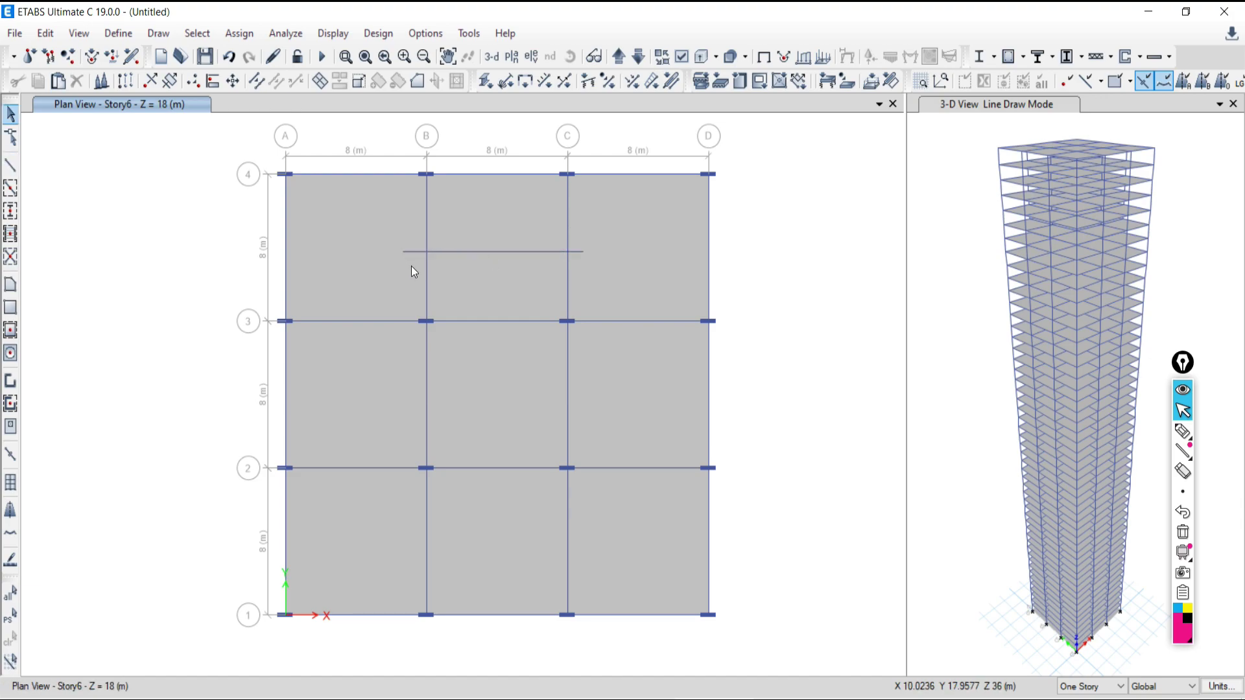
Step: Select the new beam, its two end joints and the crossing beams on grids B and C, and trim the overhangs with Trim Frame Objects
scroll(411, 259, "up", 3)
left_click(416, 245)
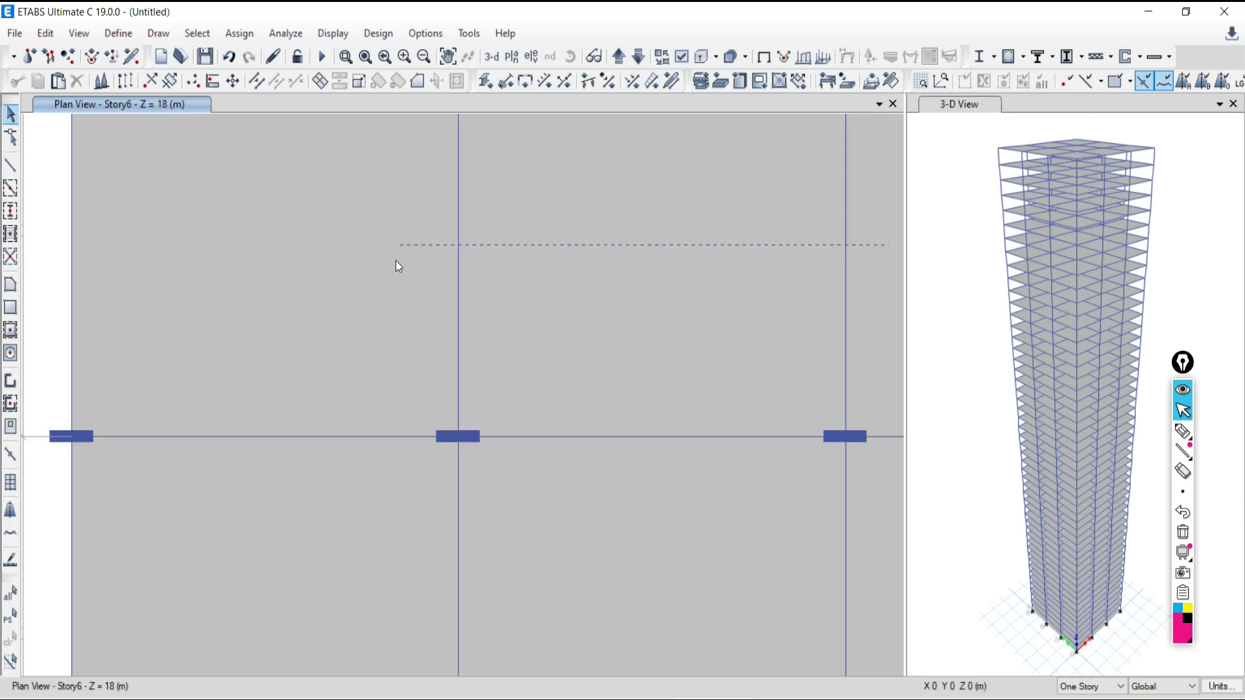
left_click(459, 296)
key("ctrl+q")
left_click(478, 244)
left_click(457, 283)
left_click_drag(372, 222, 419, 283)
middle_click_drag(658, 362, 592, 286)
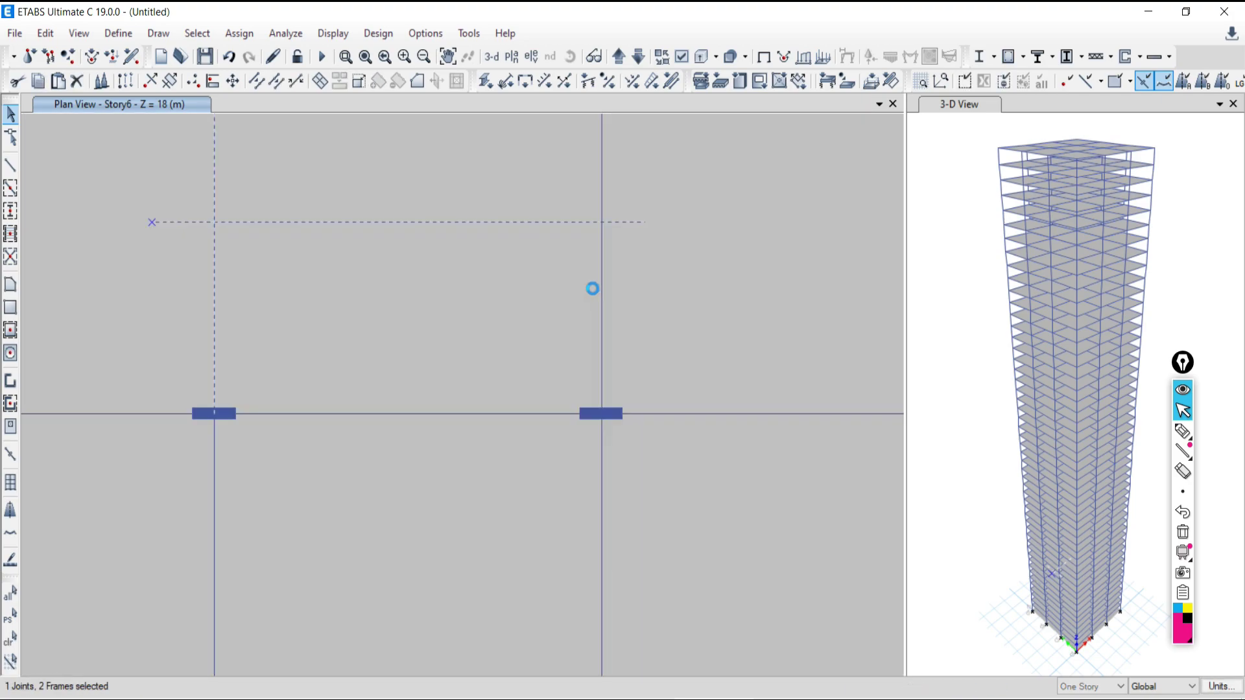
left_click_drag(626, 201, 671, 226)
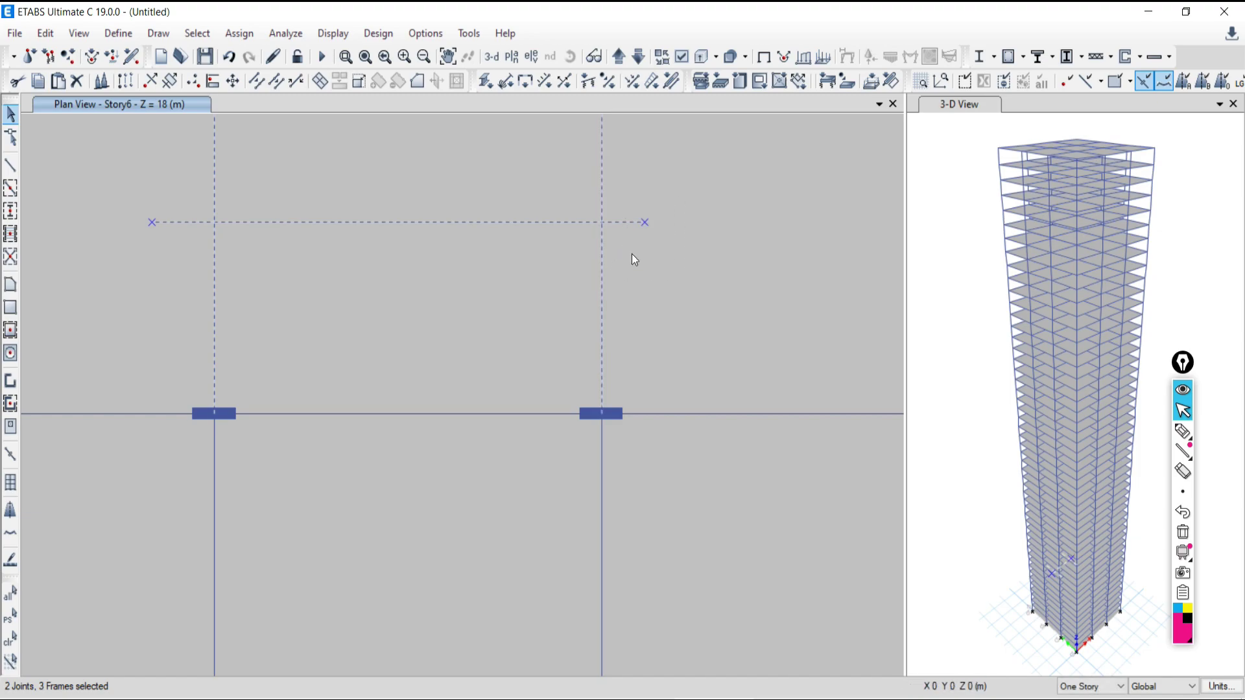
left_click(45, 33)
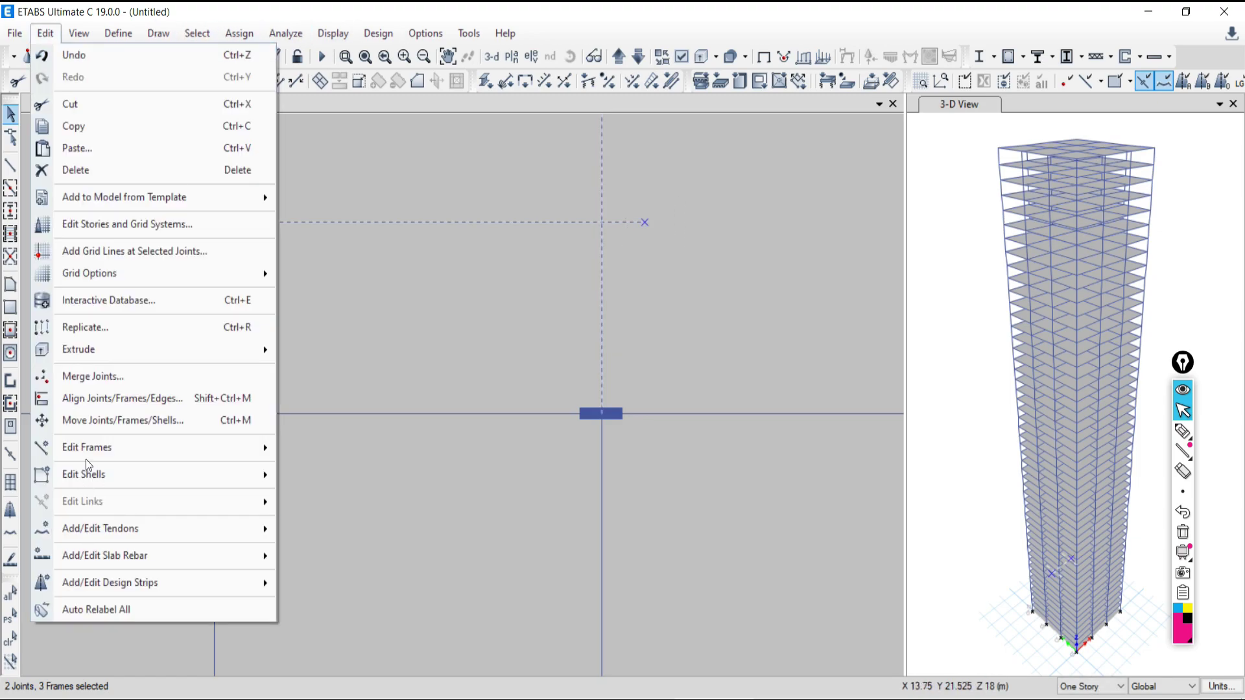
left_click(89, 398)
left_click(499, 395)
left_click_drag(588, 240, 378, 318)
left_click(478, 545)
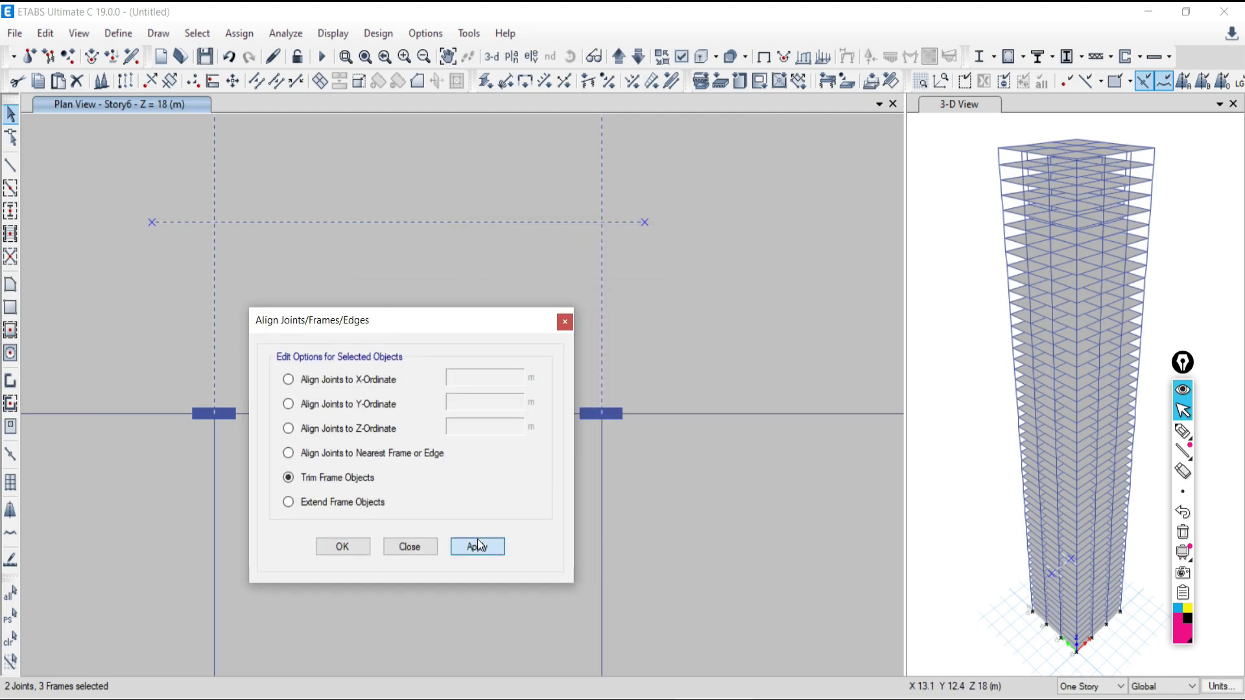
left_click(412, 546)
scroll(524, 321, "down", 4)
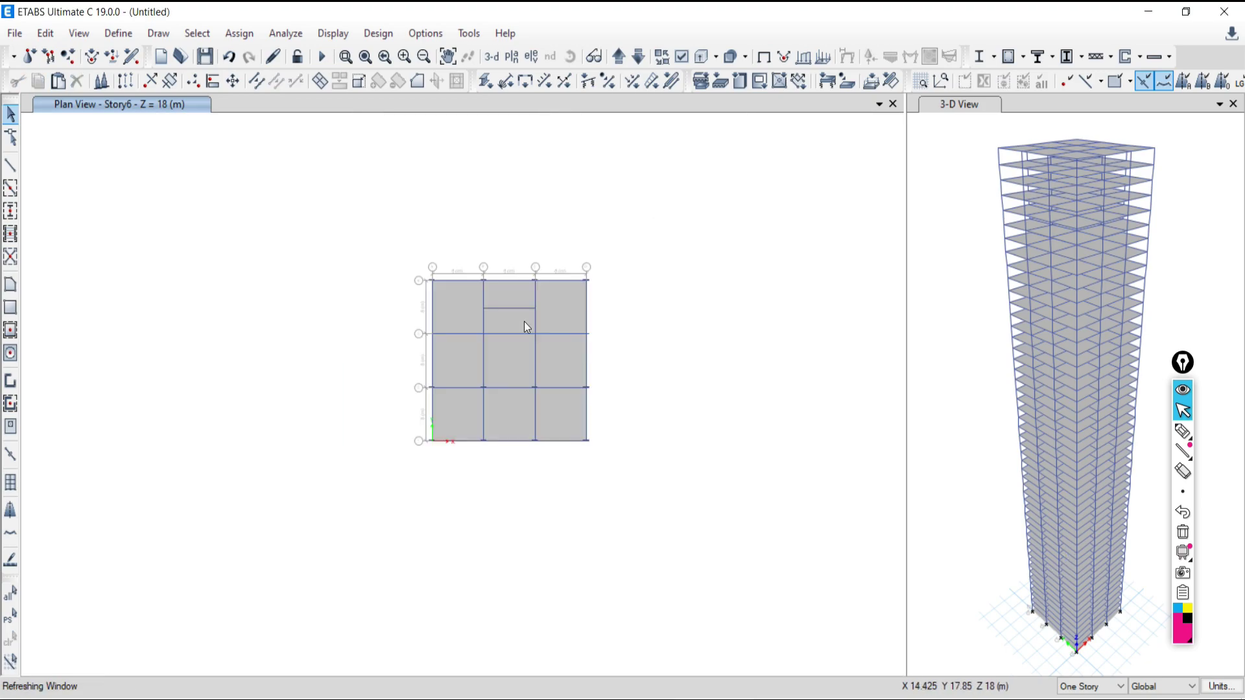
scroll(511, 310, "up", 5)
scroll(511, 309, "down", 3)
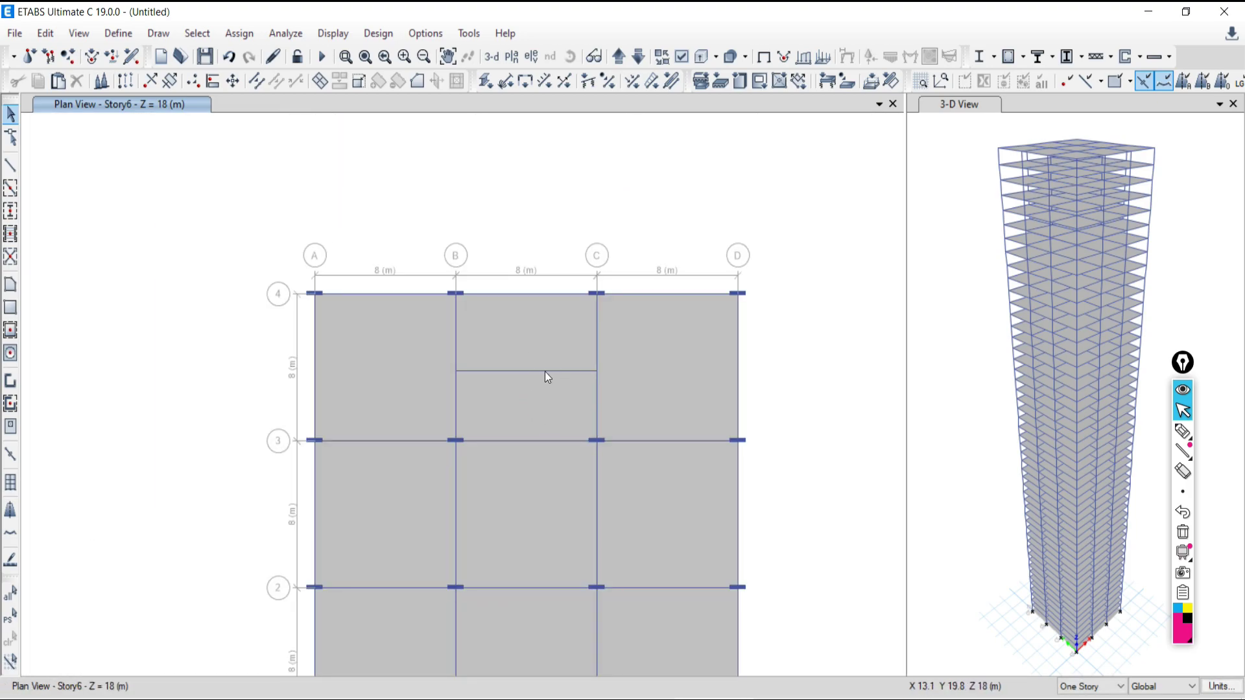
scroll(528, 363, "up", 4)
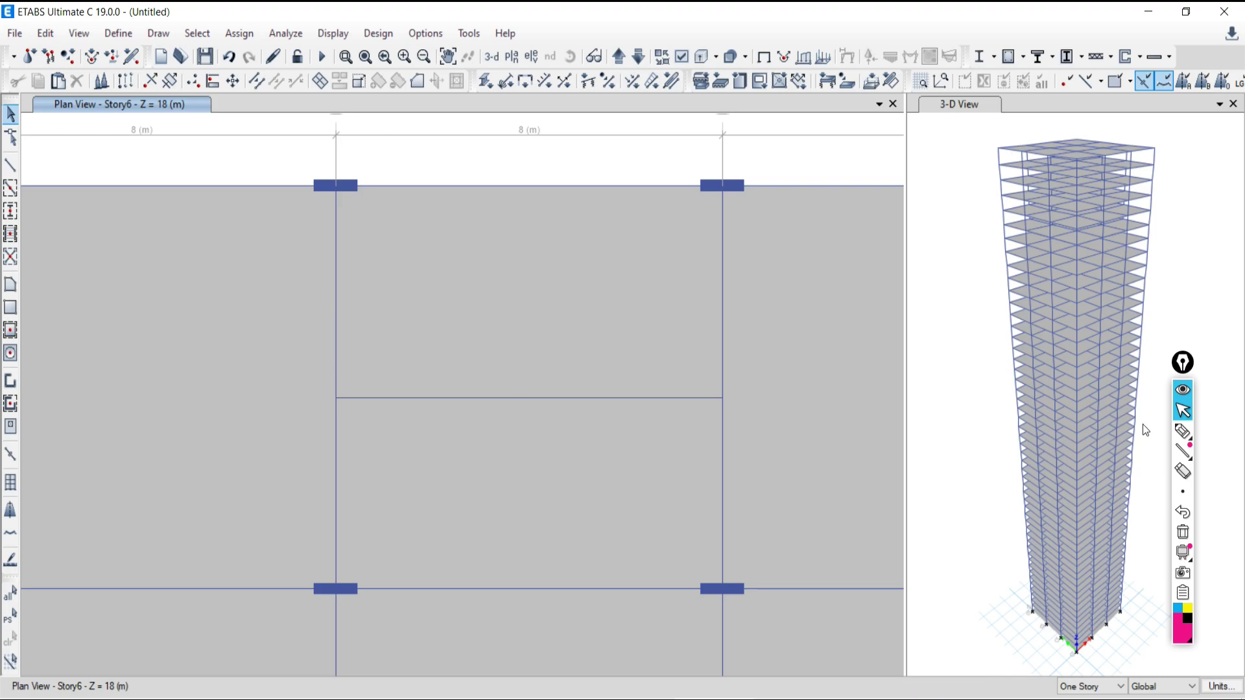
Step: Sketch a footing, column and supported beams freehand over the 3-D view as an explanation, and clear the annotations
left_click(1183, 431)
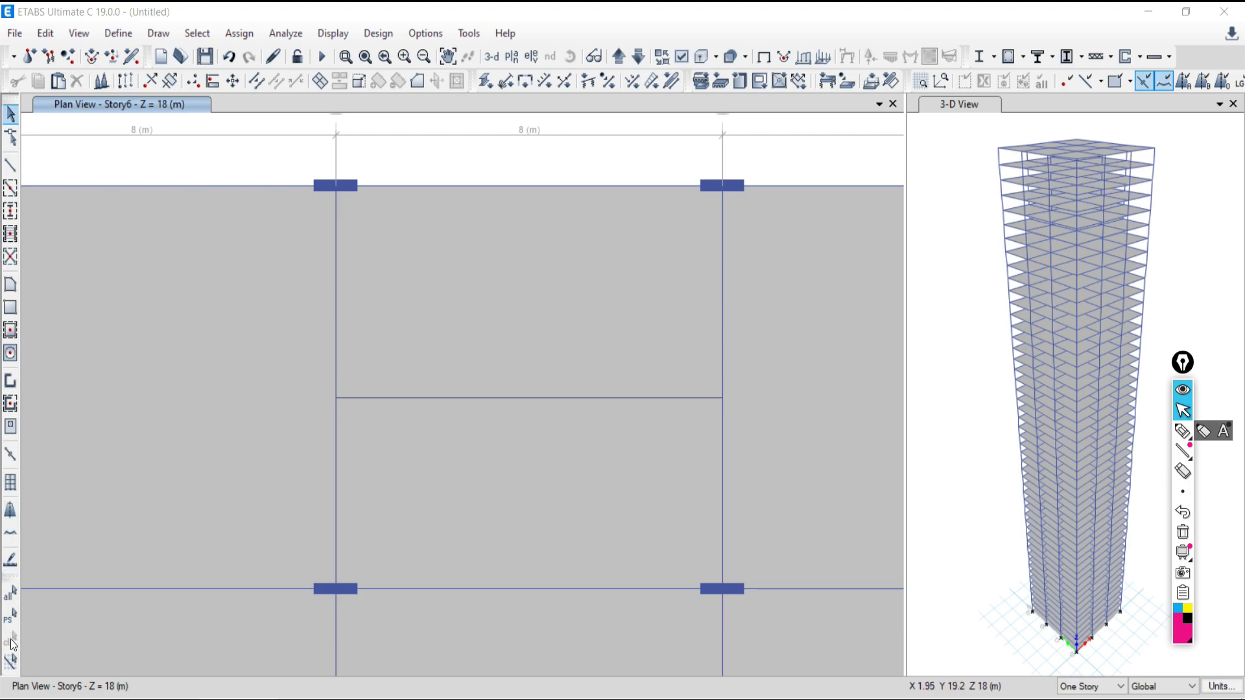
left_click(1182, 431)
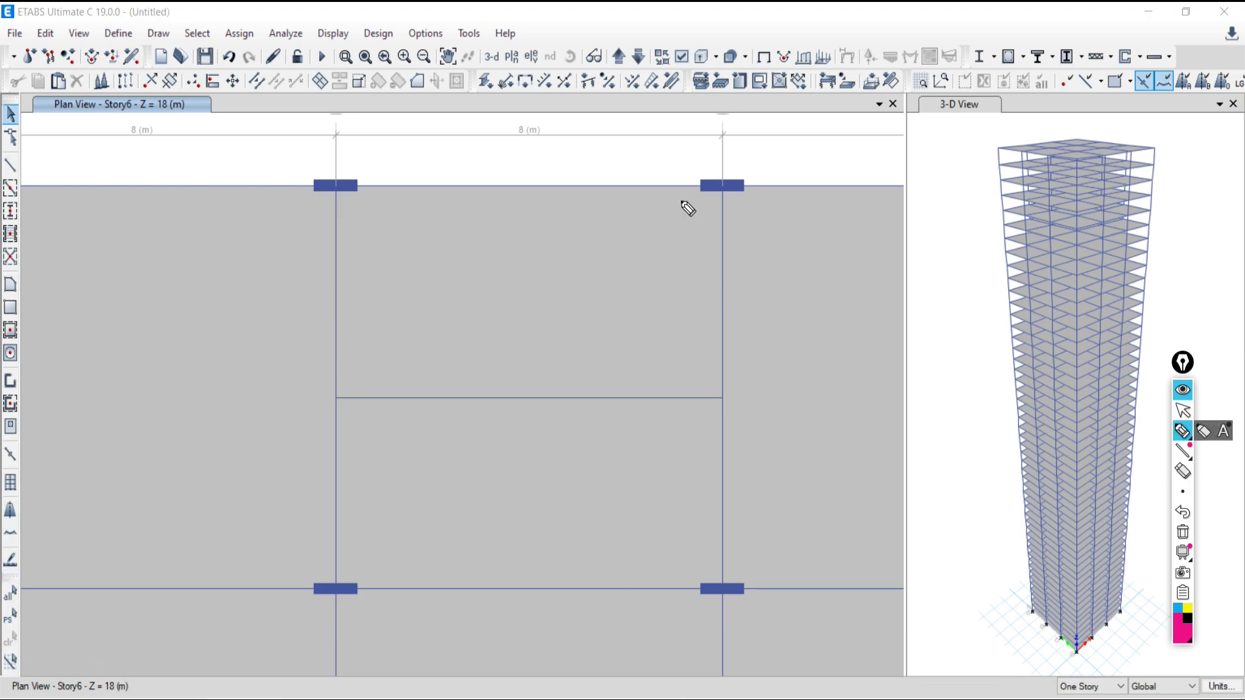
mouse_move(995, 215)
left_mouse_down()
mouse_move(953, 215)
mouse_move(955, 253)
mouse_move(1176, 253)
left_mouse_up()
left_click_drag(962, 217, 1195, 219)
mouse_move(953, 250)
left_mouse_down()
mouse_move(995, 295)
mouse_move(957, 420)
left_mouse_up()
mouse_move(986, 295)
left_mouse_down()
mouse_move(988, 413)
mouse_move(918, 460)
left_mouse_up()
mouse_move(992, 417)
left_mouse_down()
mouse_move(1036, 462)
mouse_move(1036, 498)
left_mouse_up()
mouse_move(922, 469)
left_mouse_down()
mouse_move(926, 495)
mouse_move(1040, 496)
left_mouse_up()
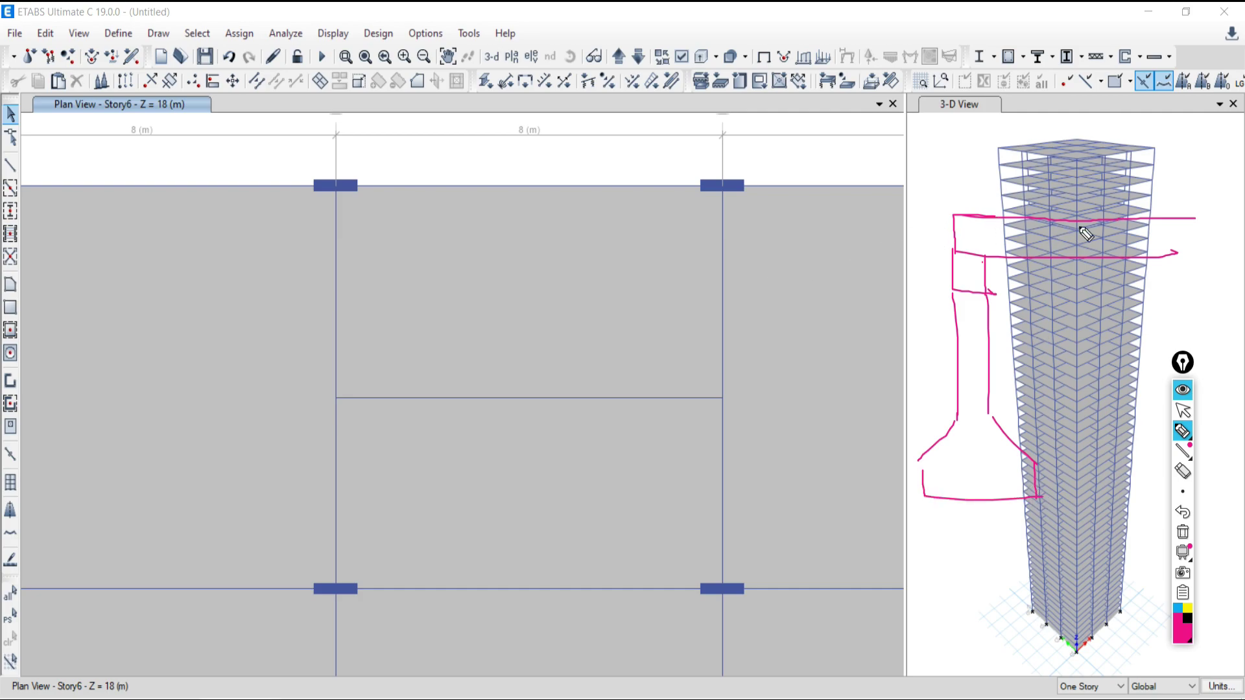
left_click_drag(978, 220, 1196, 218)
mouse_move(1085, 221)
left_mouse_down()
mouse_move(1098, 273)
mouse_move(1120, 225)
left_mouse_up()
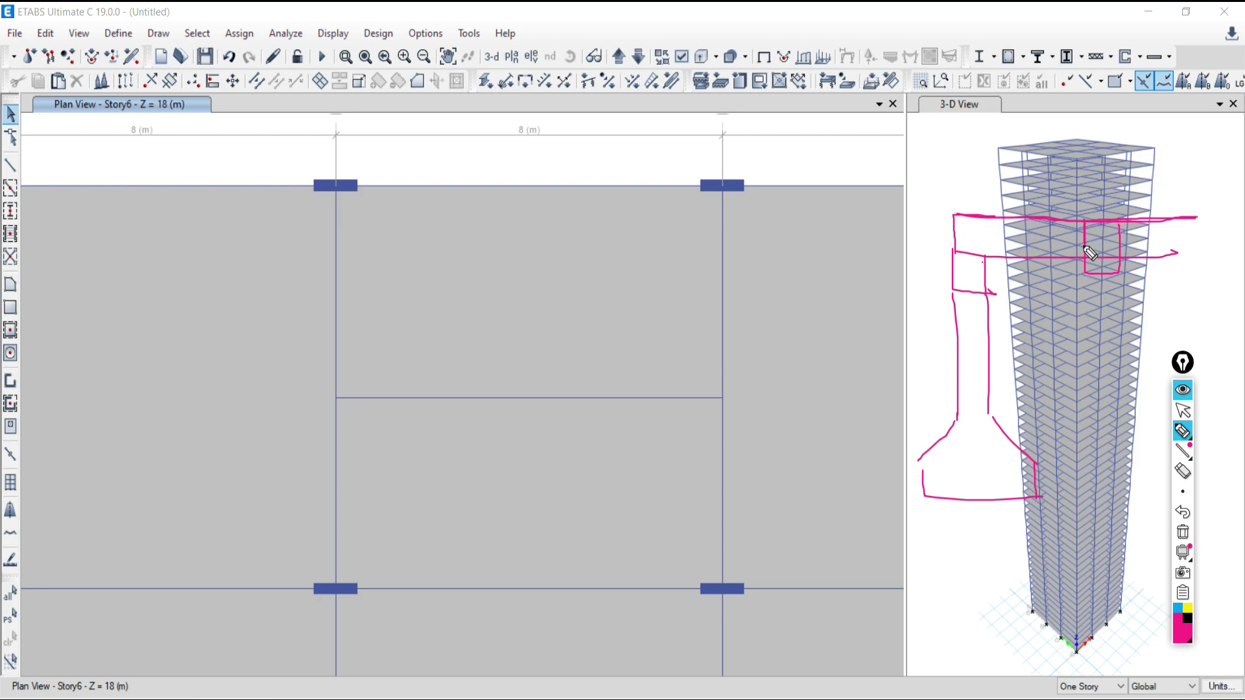
left_click_drag(1097, 199, 1093, 336)
left_click_drag(1196, 221, 1153, 258)
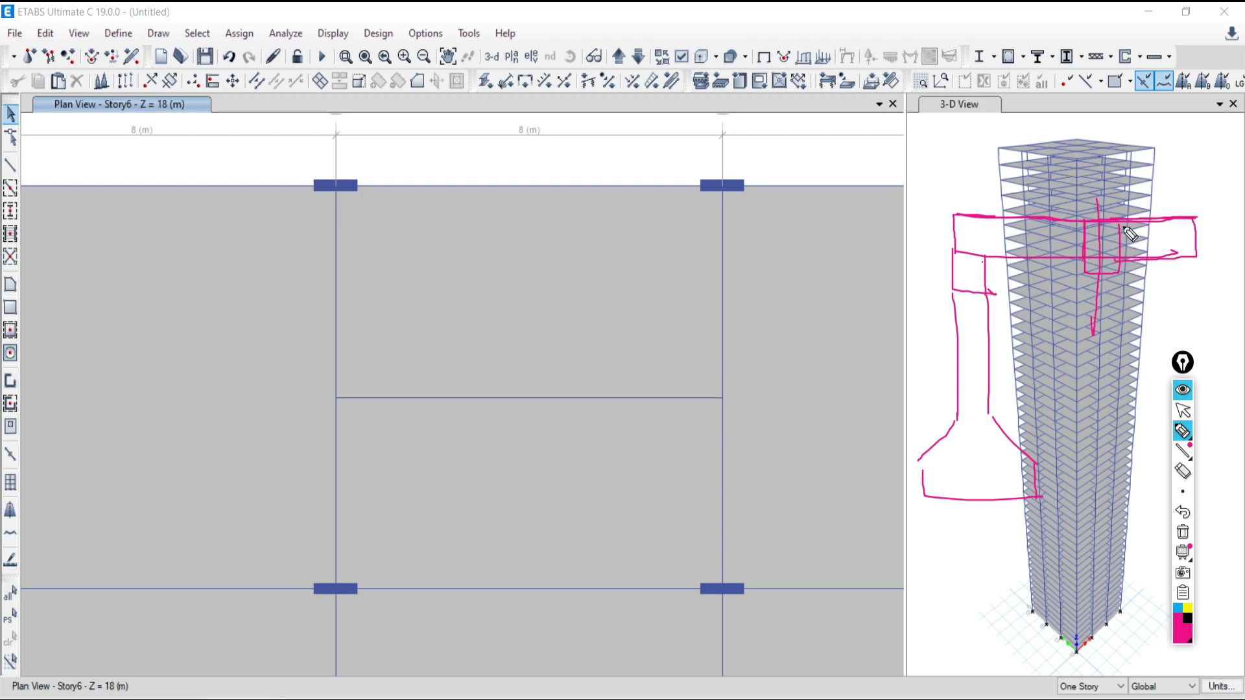
mouse_move(1048, 222)
left_mouse_down()
mouse_move(1096, 241)
mouse_move(1089, 252)
left_mouse_up()
left_click(1182, 532)
left_click(1182, 410)
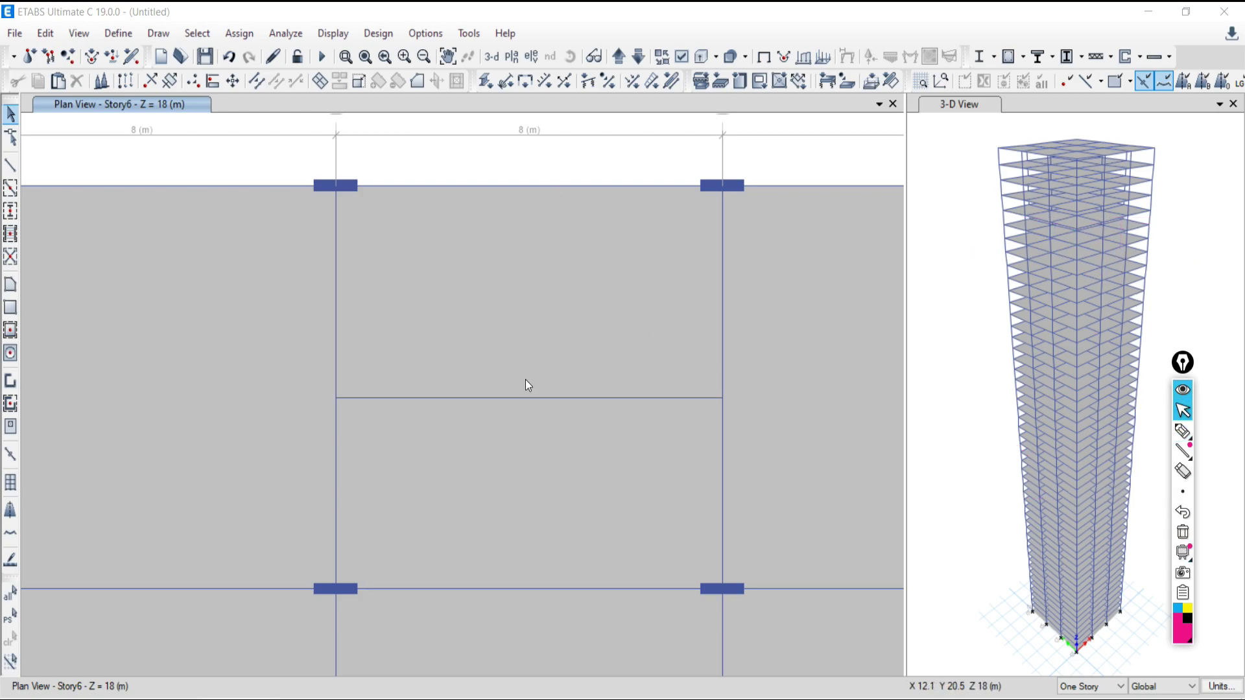
Step: Pick the slab panel between grids B-C and 3-4 repeatedly to check its extent, and release the selection
left_click(511, 331)
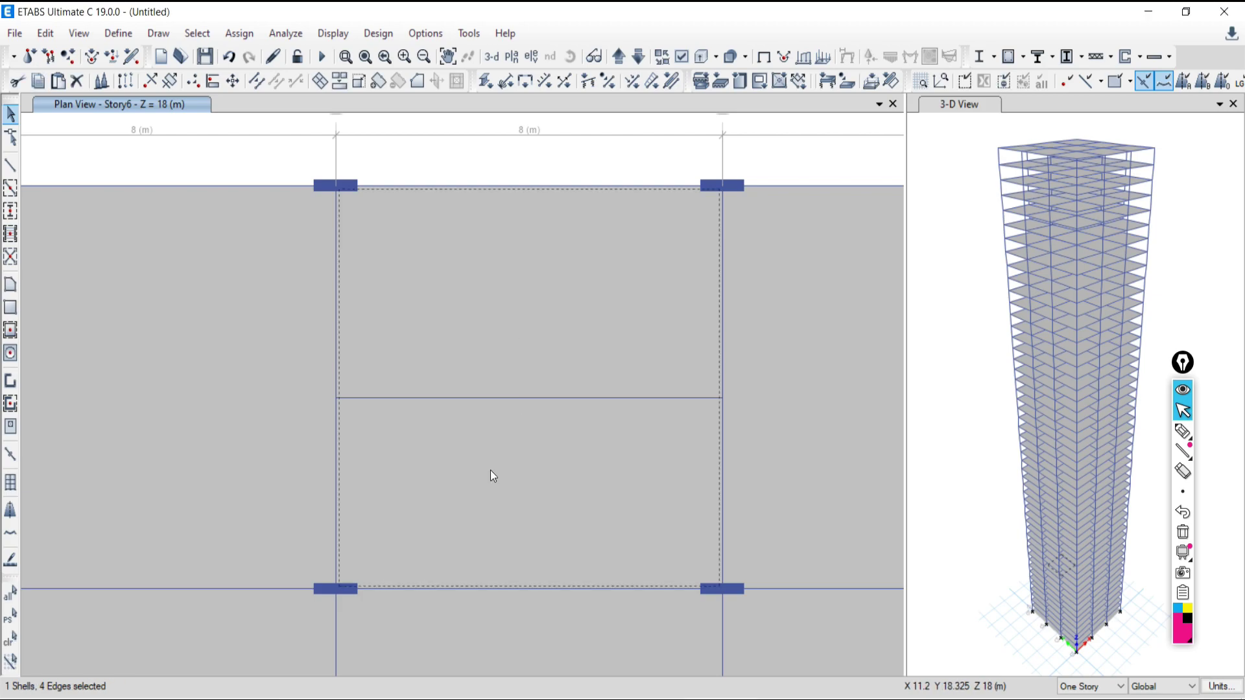
left_click(524, 268)
left_click(525, 344)
left_click(515, 310)
left_click(492, 337)
left_click(494, 338)
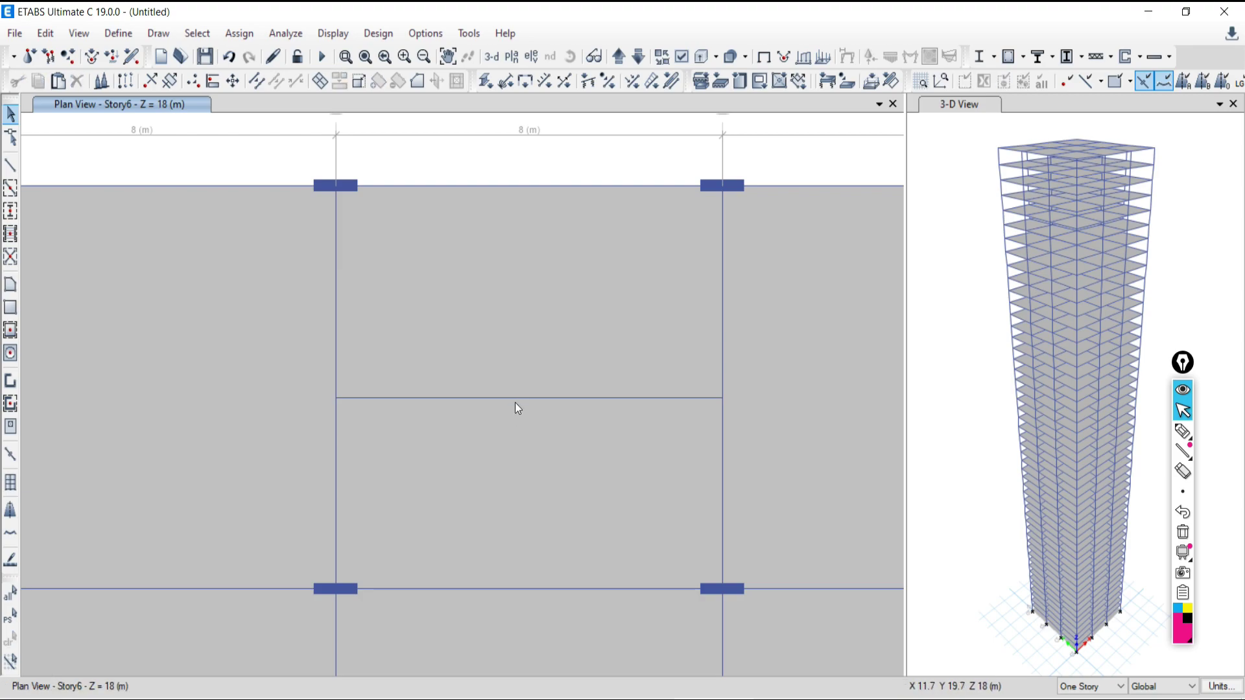
left_click(238, 698)
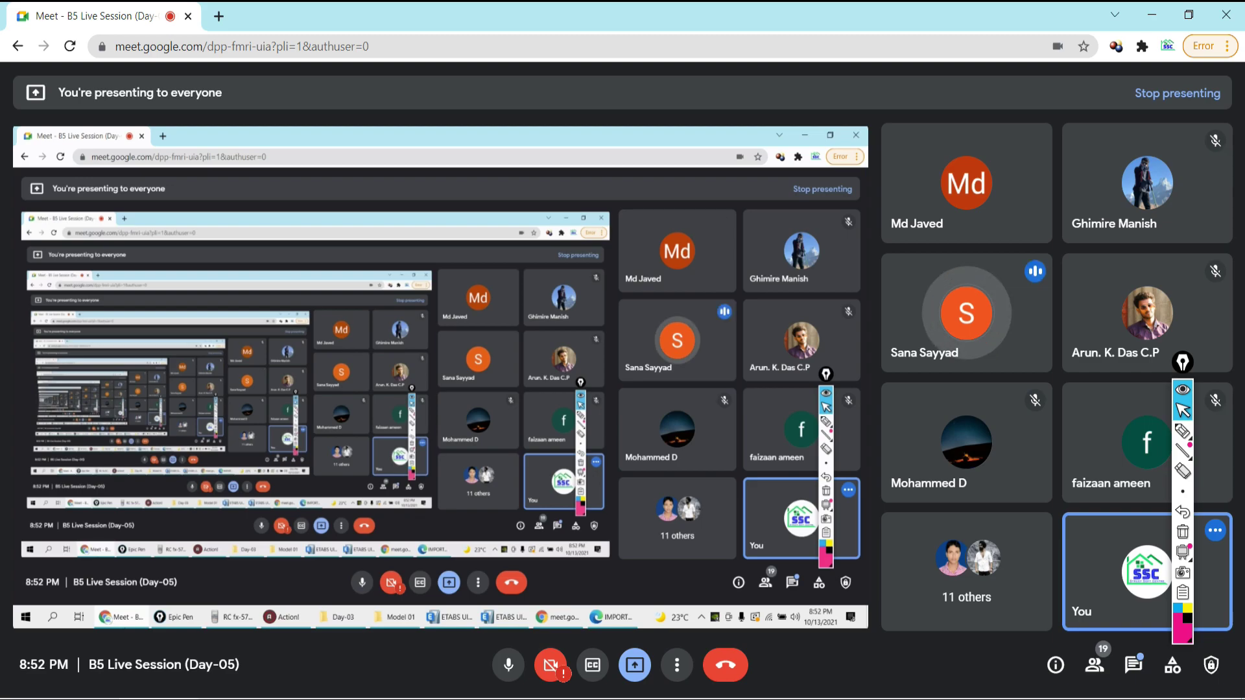
left_click(195, 698)
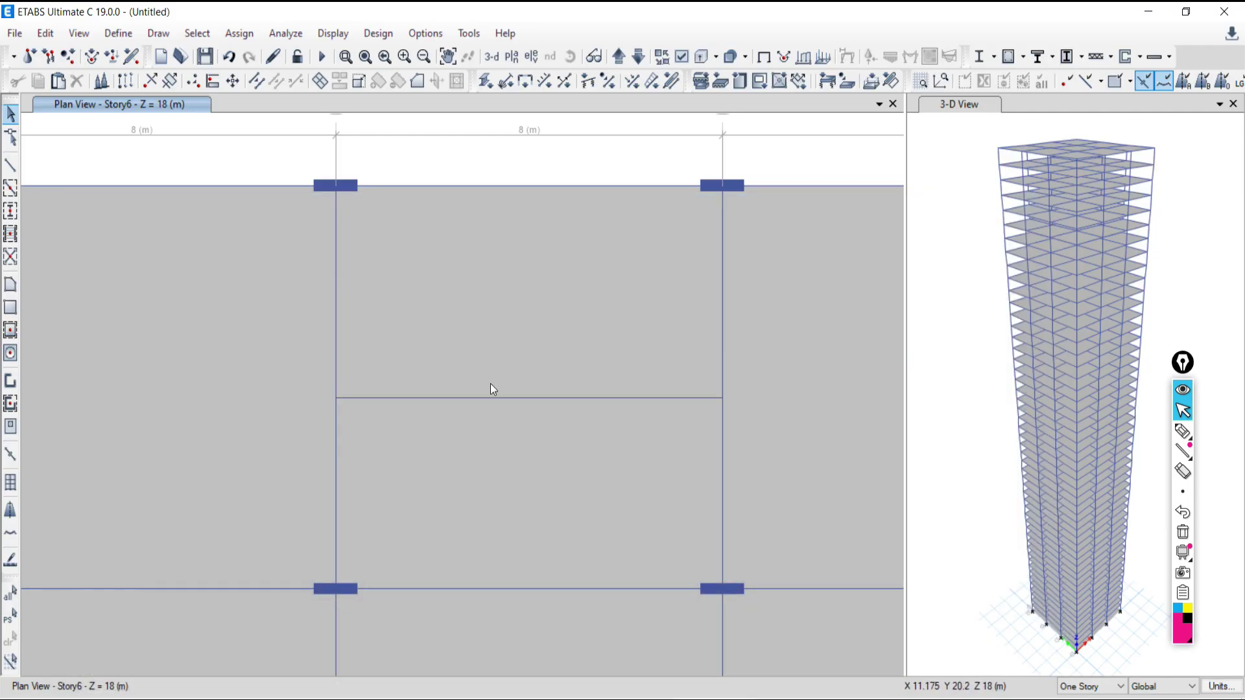
Step: Divide the slab panel between grids B-C and 3-4 along its crossing beam, cookie-cutting at selected frame objects with frames extended to shell edges
left_click(494, 338)
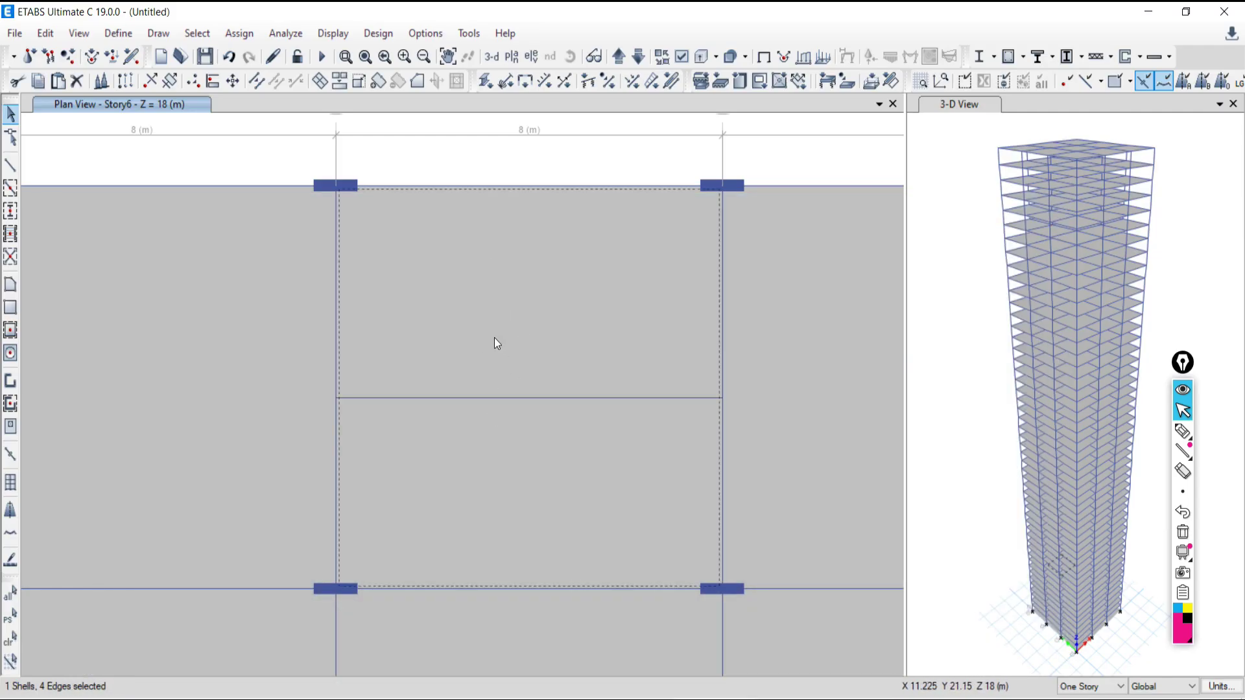
left_click(475, 397)
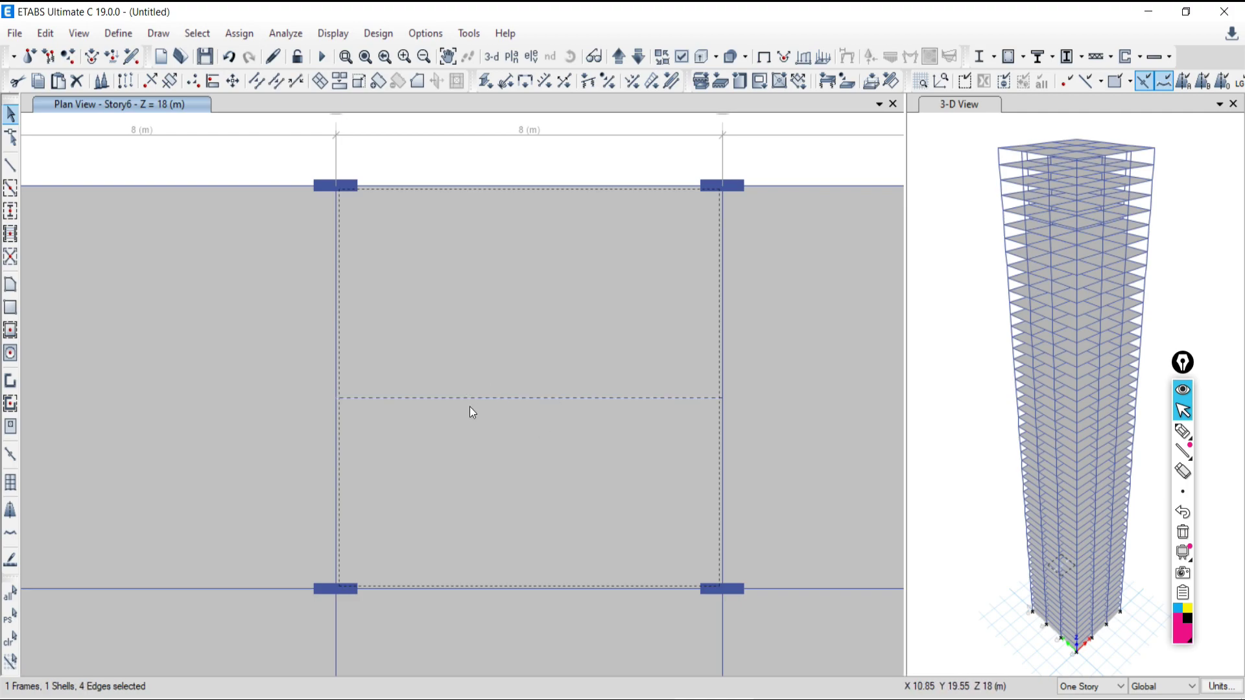
left_click(45, 32)
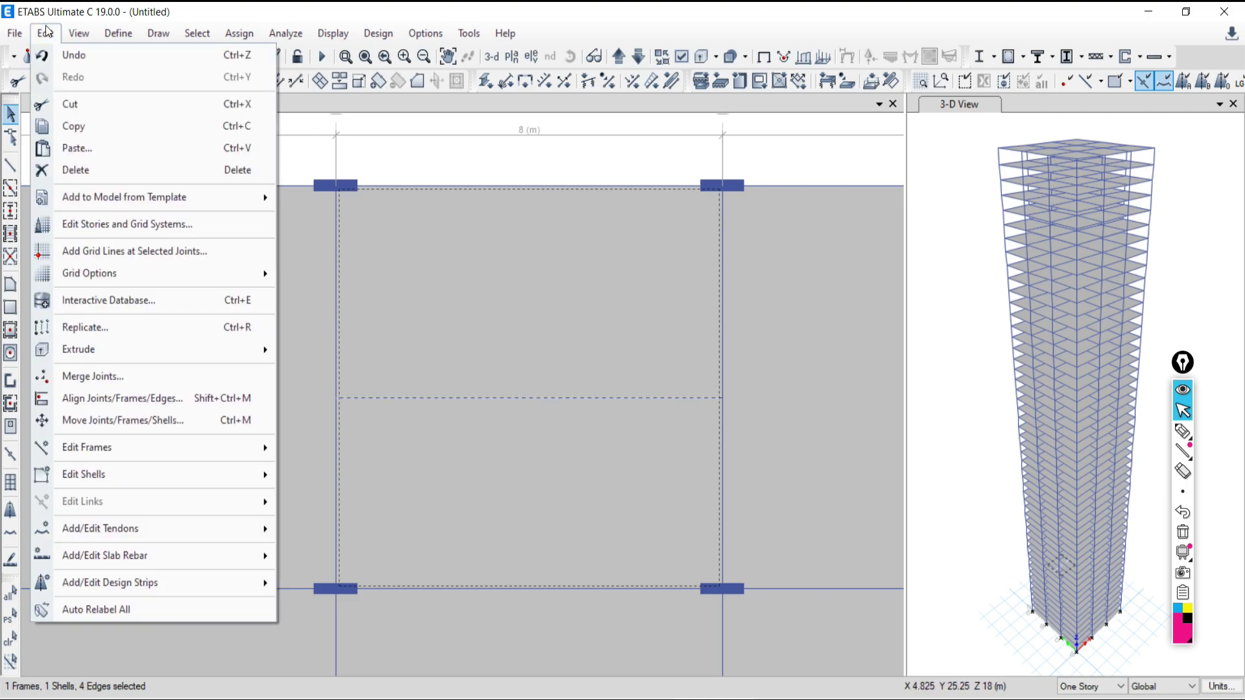
mouse_move(88, 480)
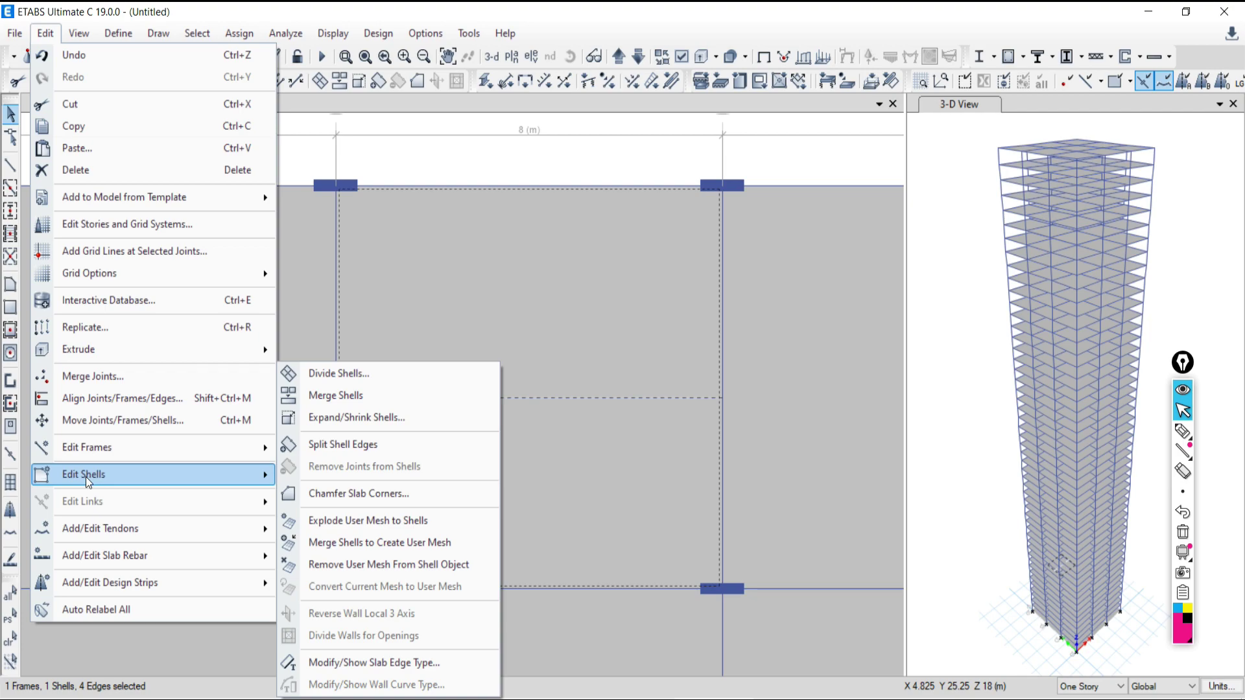
left_click(326, 374)
left_click_drag(527, 238, 860, 136)
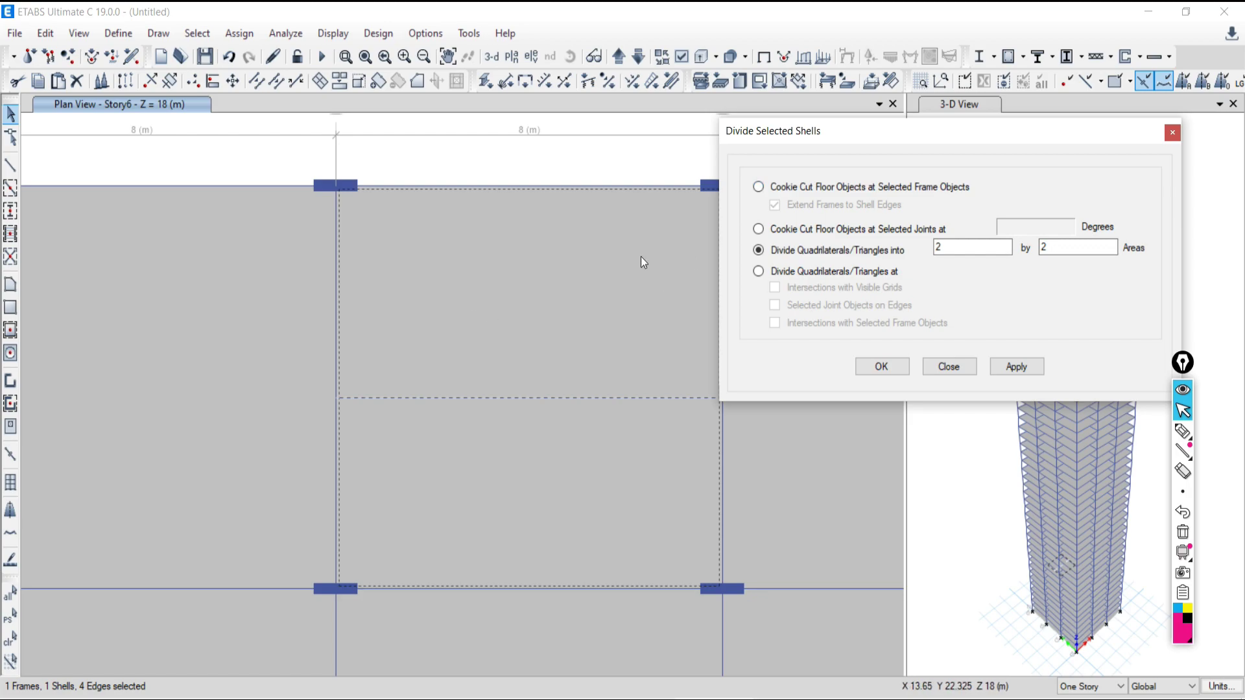
left_click(759, 188)
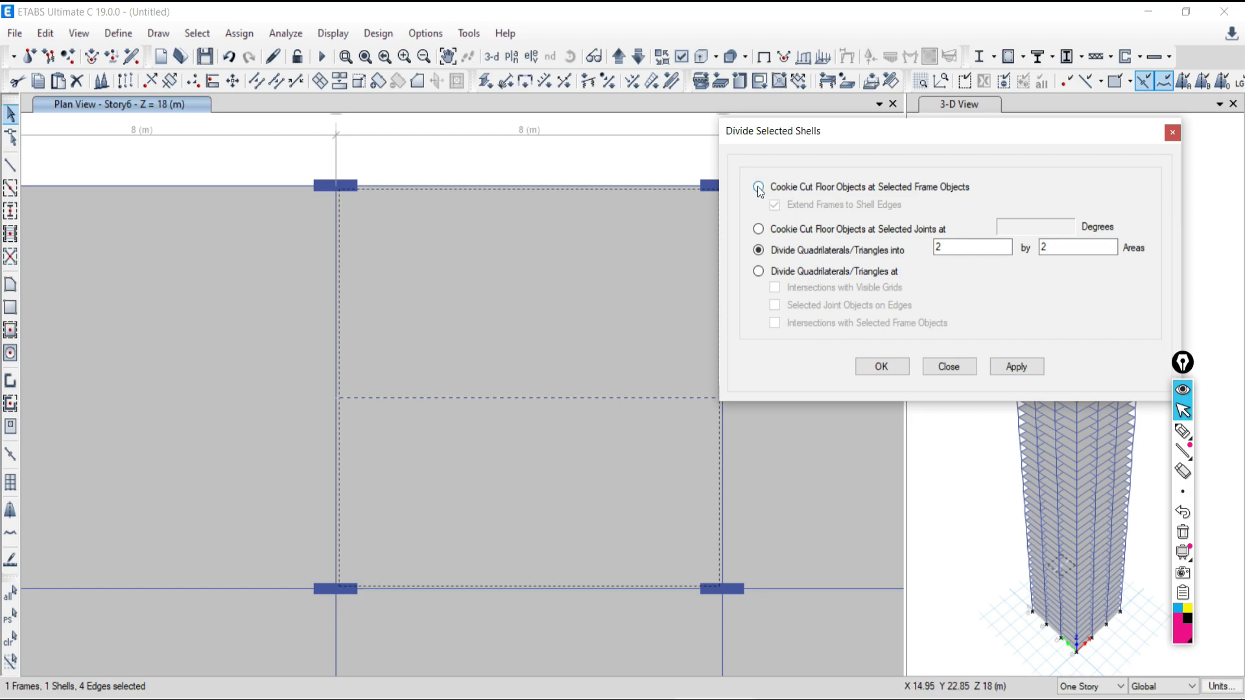
left_click(1016, 367)
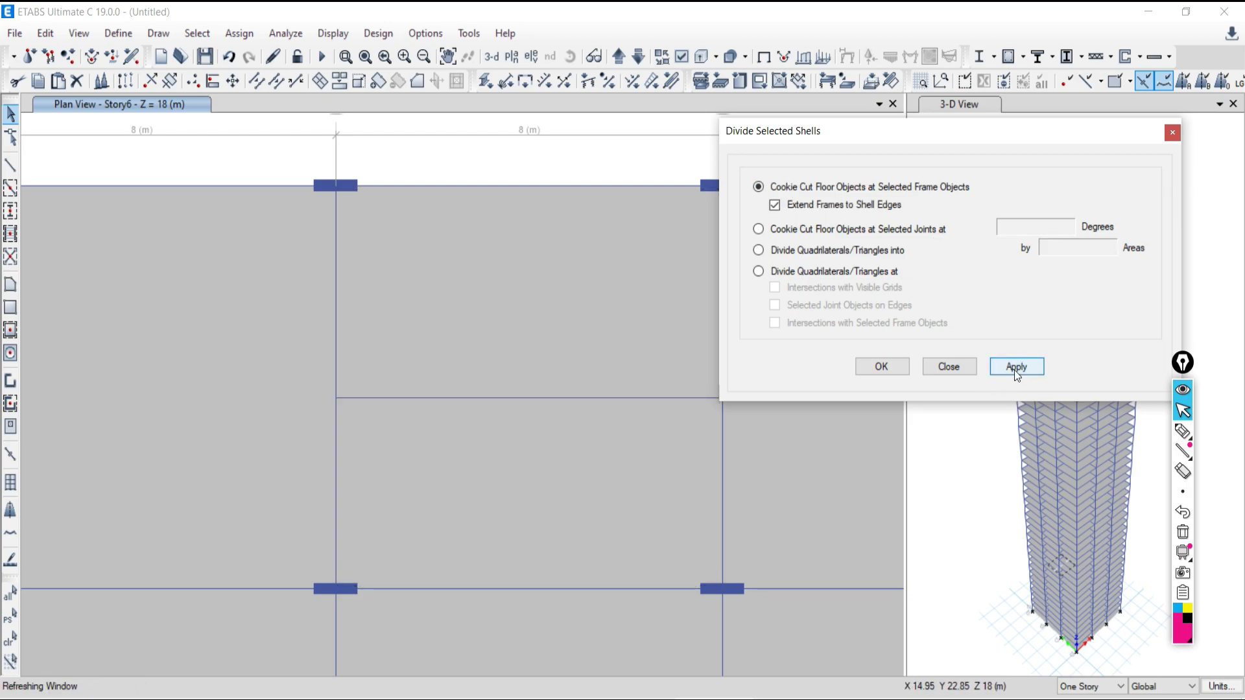
Step: Pick the slab pieces on both sides of the secondary beam to check the division, and clear the selection
left_click(512, 330)
left_click(500, 485)
left_click(501, 485)
left_click(490, 462)
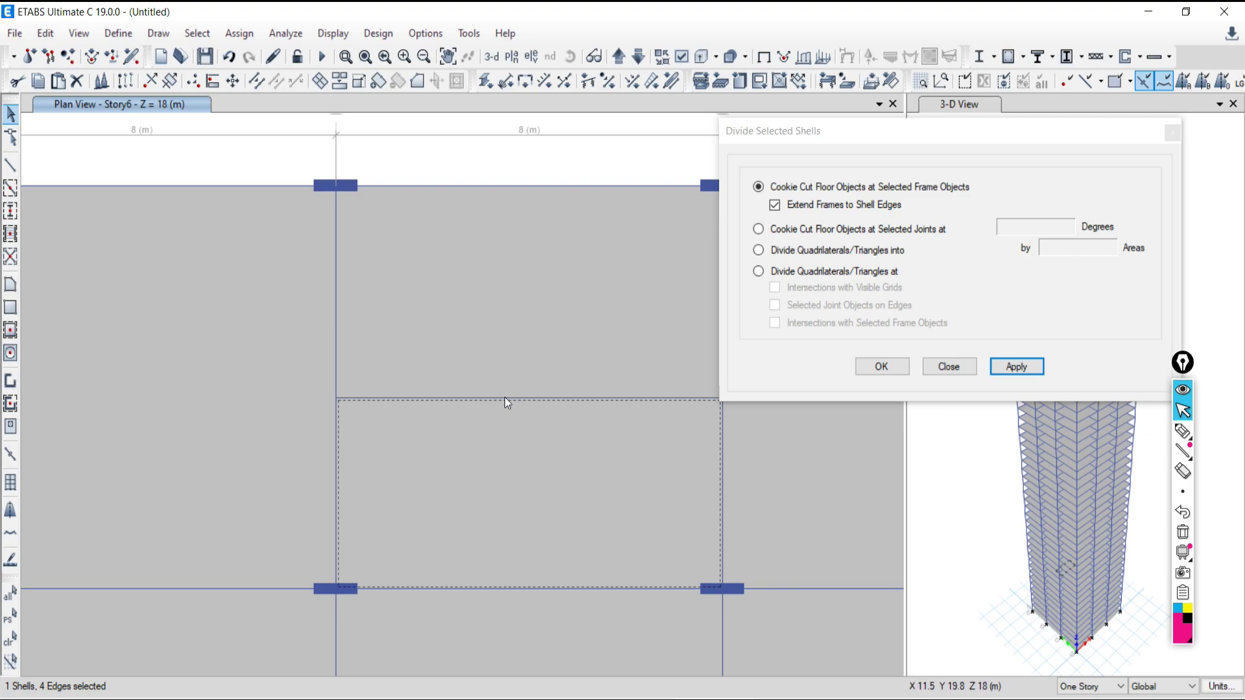
left_click(10, 639)
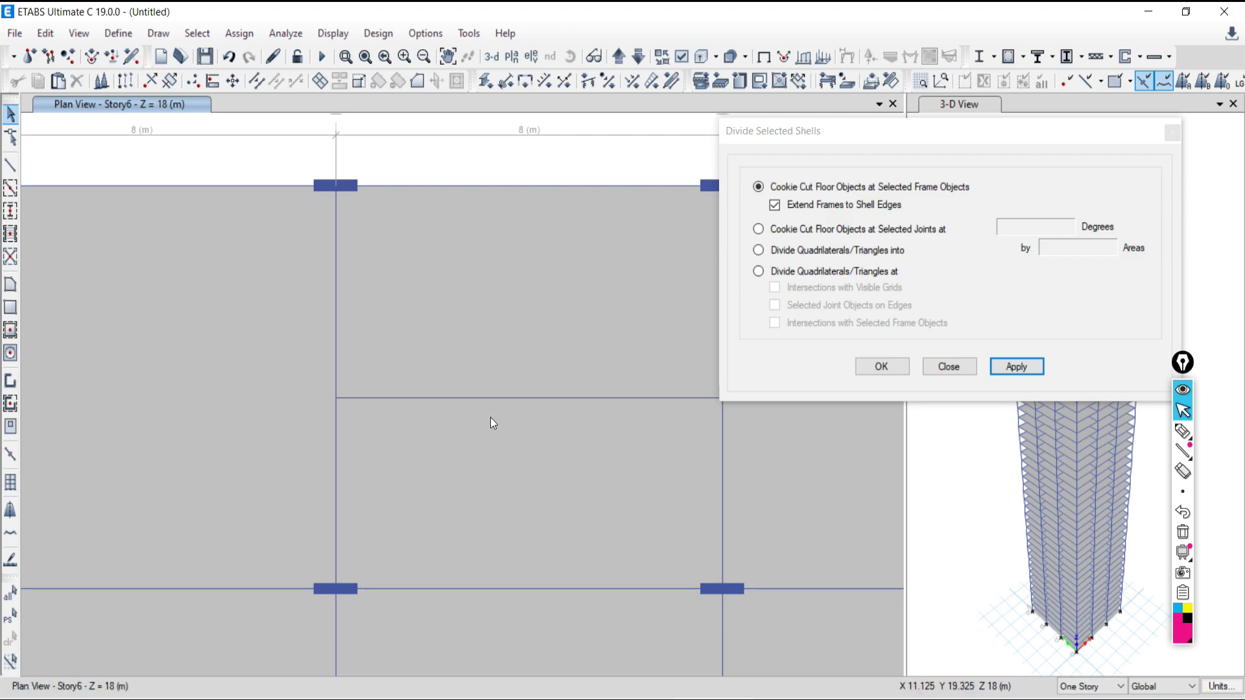
Step: Delete the secondary beam between the two slab halves and close the shell division settings
left_click(492, 398)
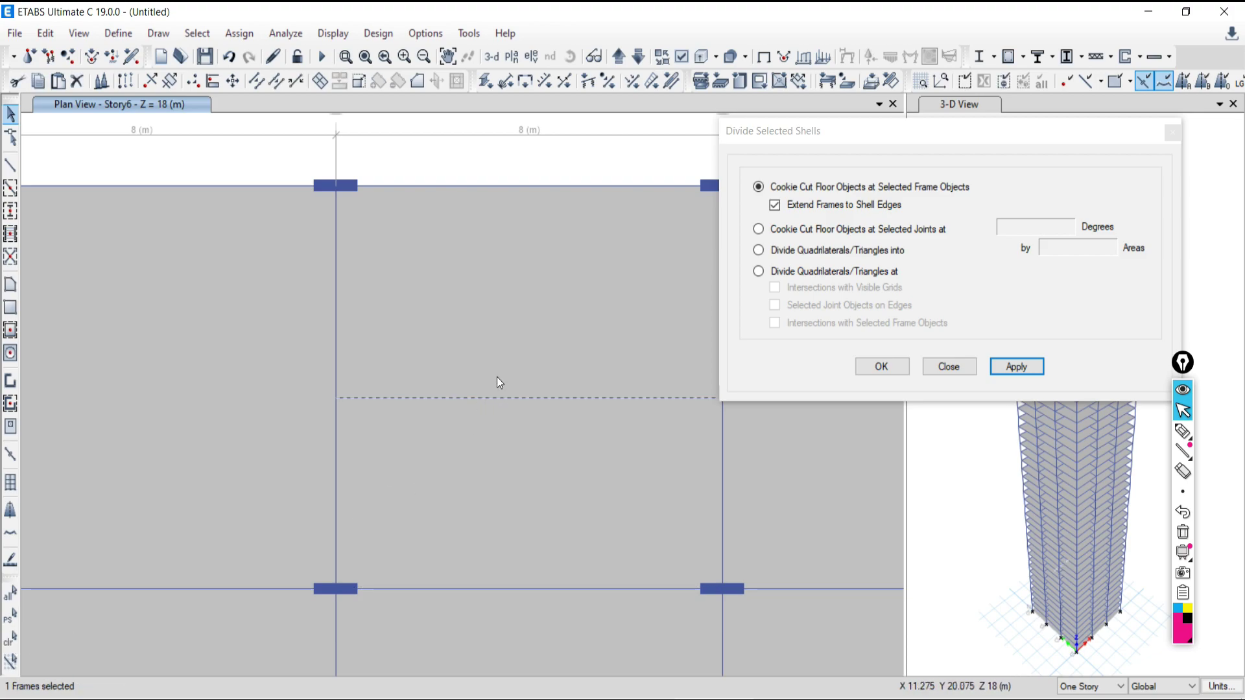
key("Delete")
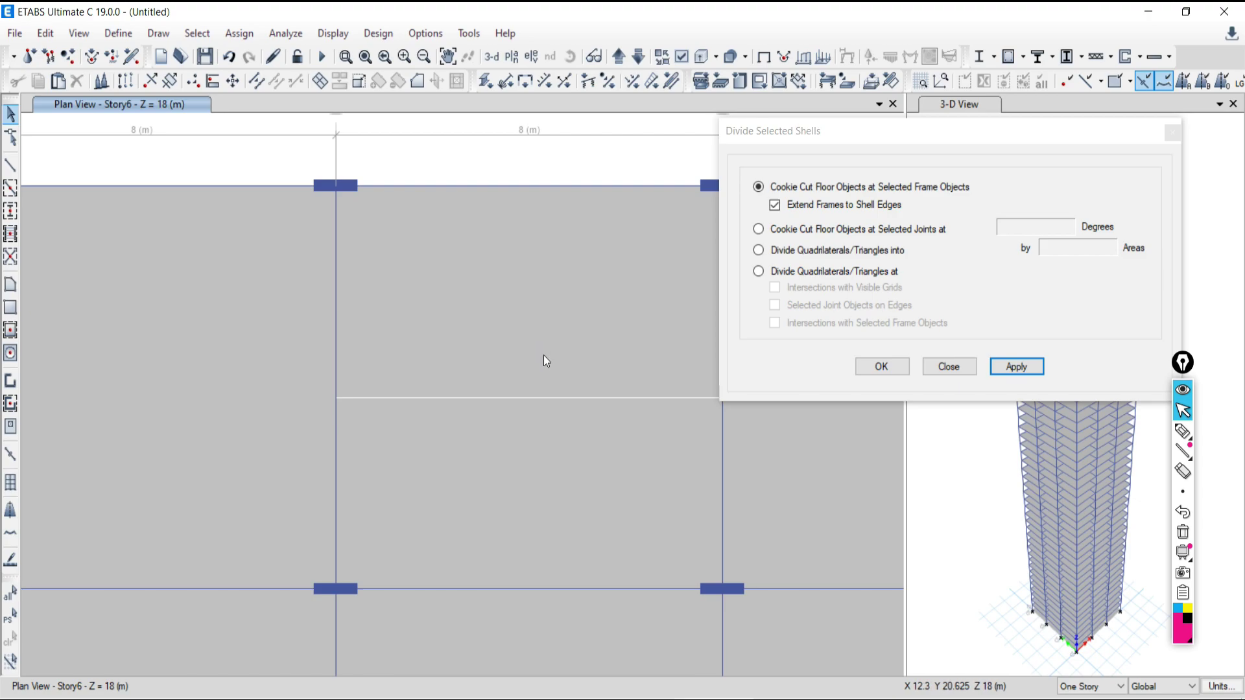
left_click(948, 367)
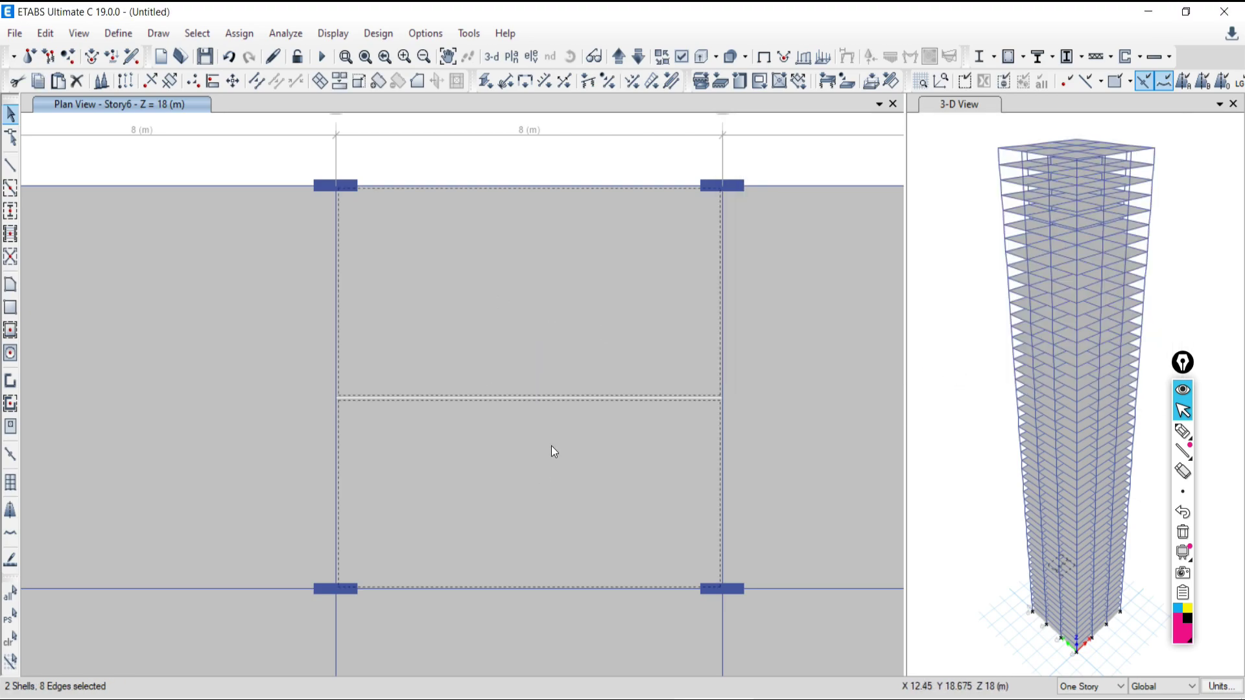
Step: Merge the two selected slab halves between grids B-C and 3-4 into one shell, using the assignments from F12, and check the panel
left_click(45, 33)
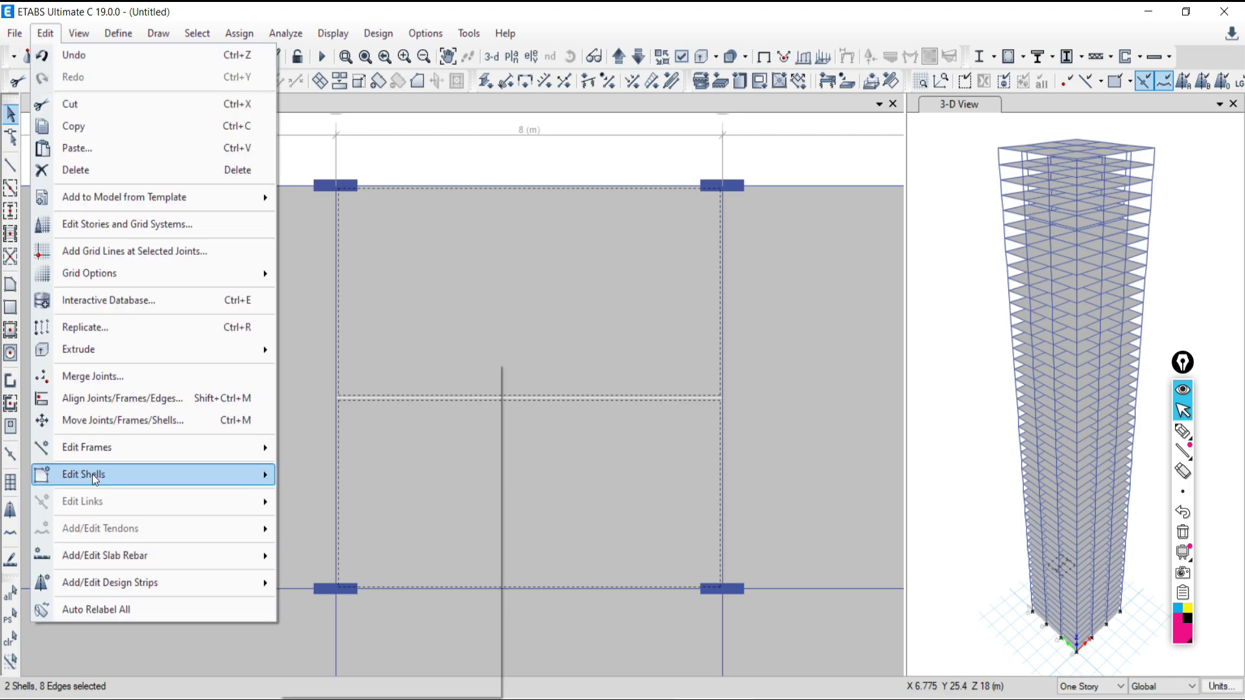
mouse_move(97, 477)
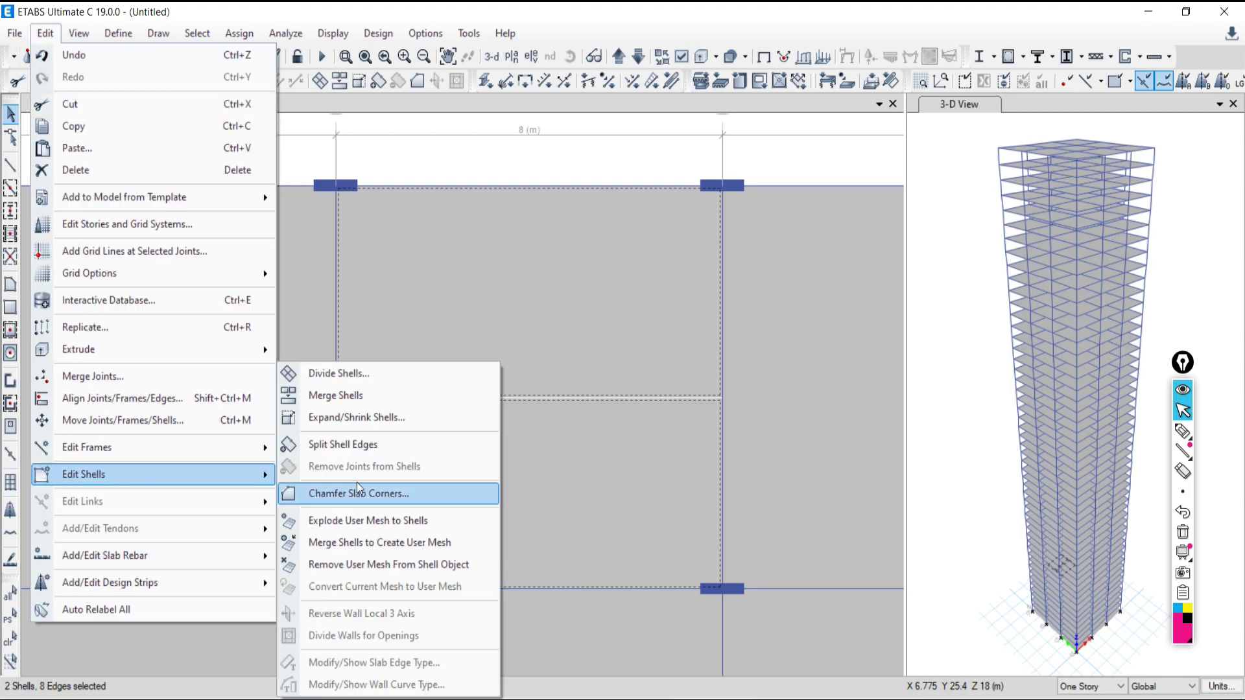
left_click(325, 396)
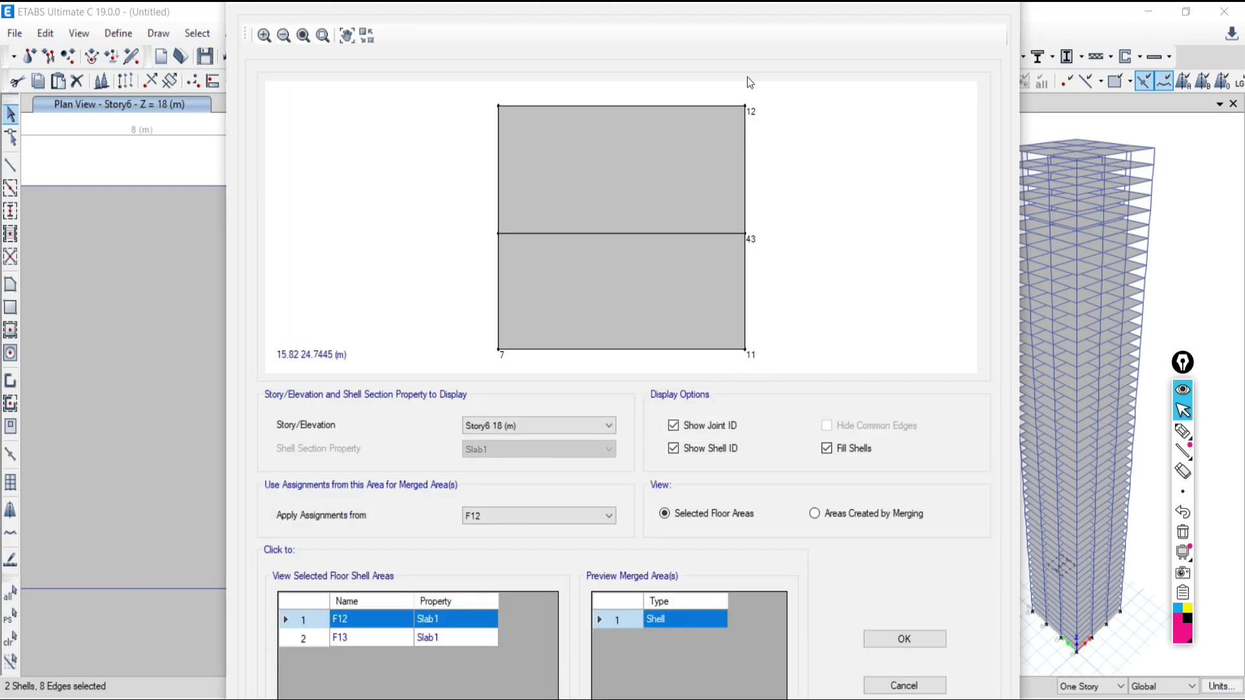
left_click(900, 638)
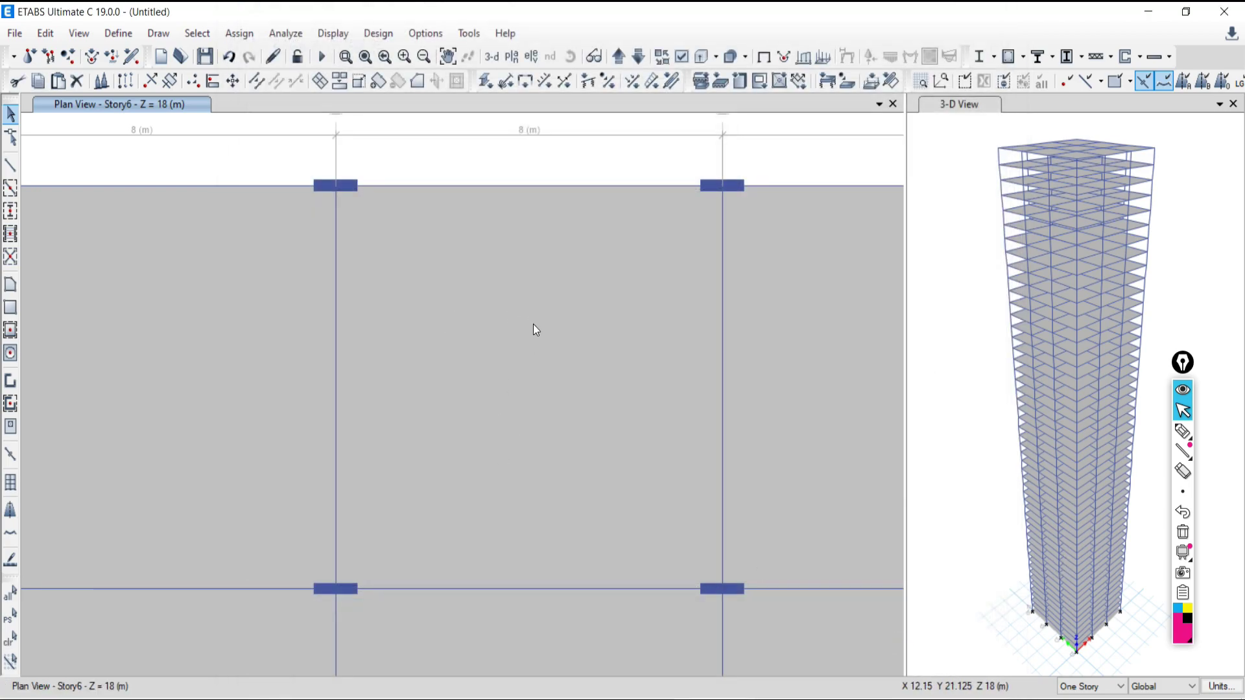
left_click(511, 389)
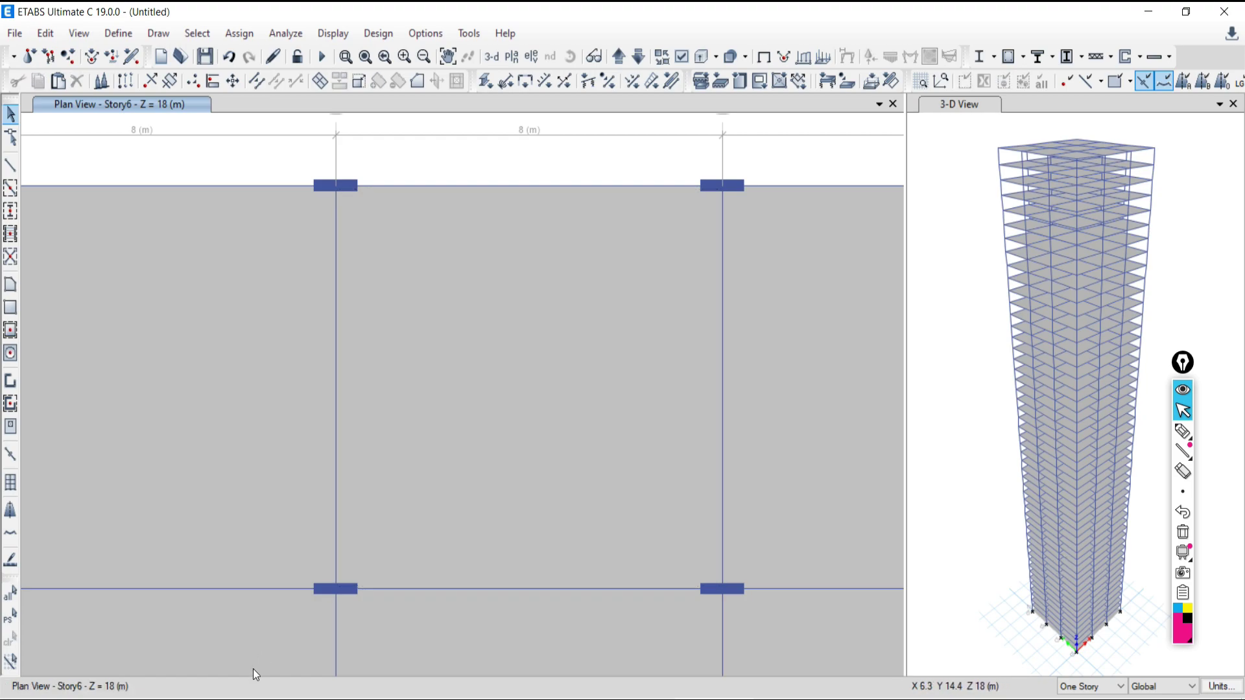
Step: Check the Google Meet call and return to the Story6 plan in ETABS
left_click(156, 690)
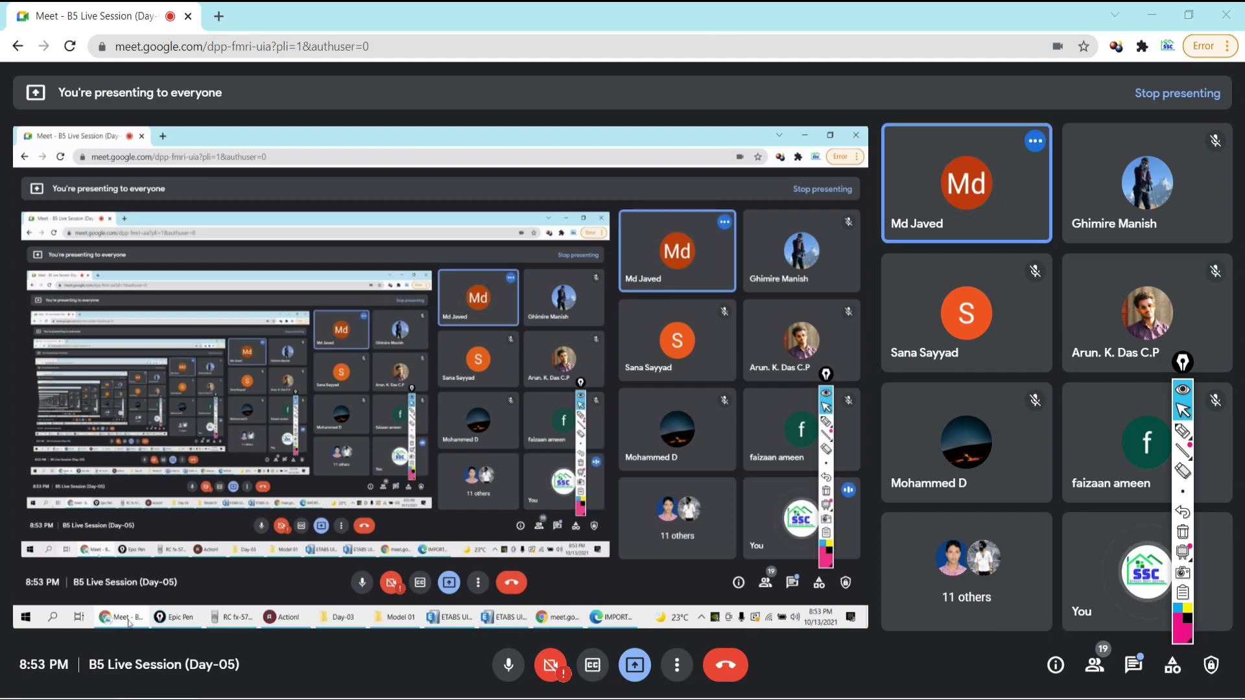
key("alt+Tab")
scroll(500, 328, "down", 4)
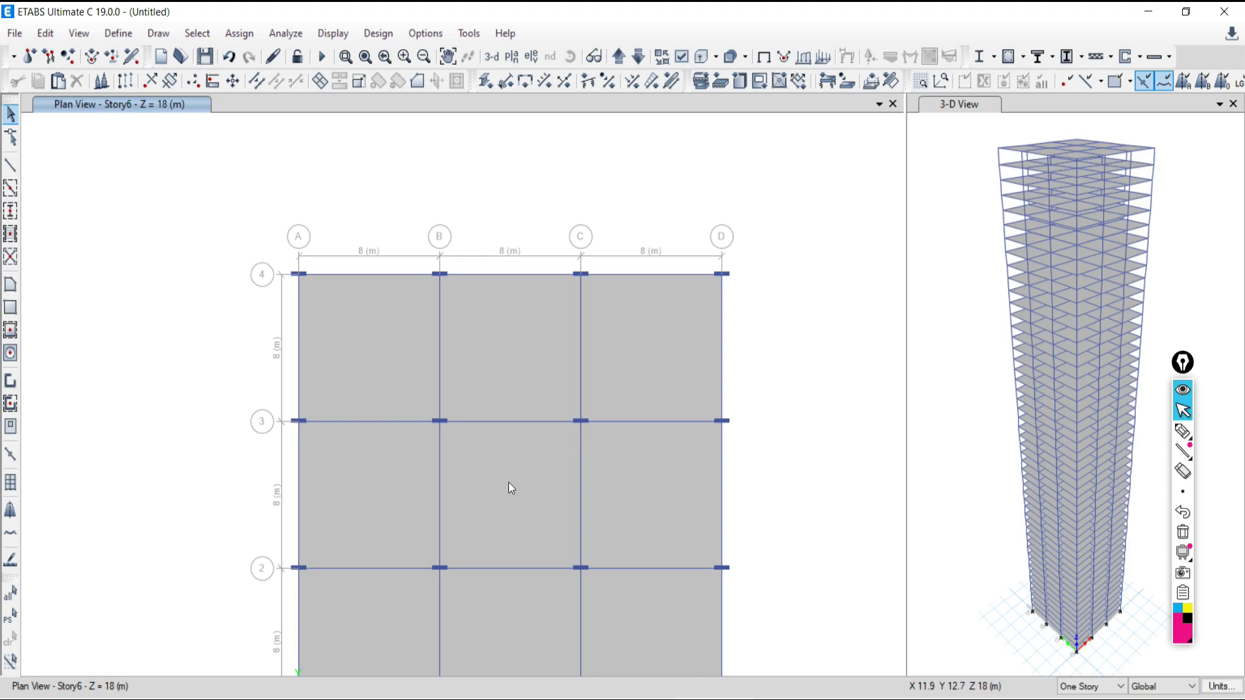
Step: Switch to IMPORTANT COMMANDS.pdf, review topic 12 on assigning point, UDL, UVL and areal loads, and return to ETABS
left_click(813, 689)
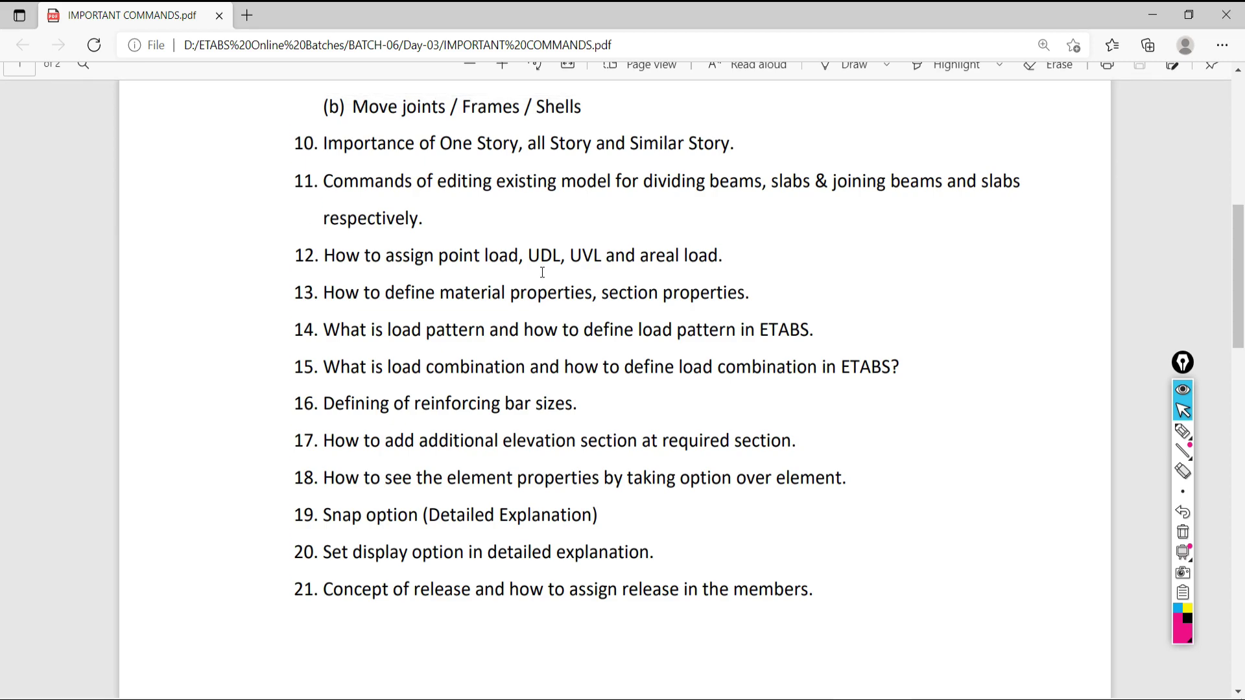
left_click_drag(523, 256, 441, 257)
left_click_drag(565, 257, 529, 258)
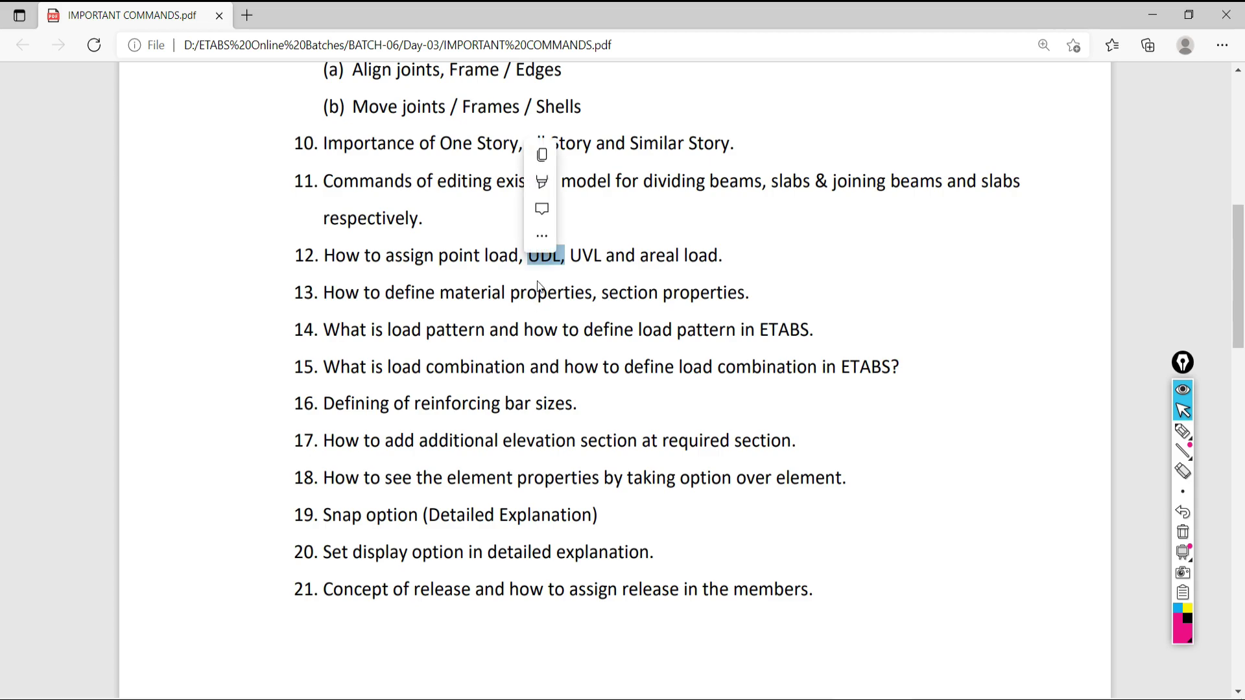
left_click(544, 280)
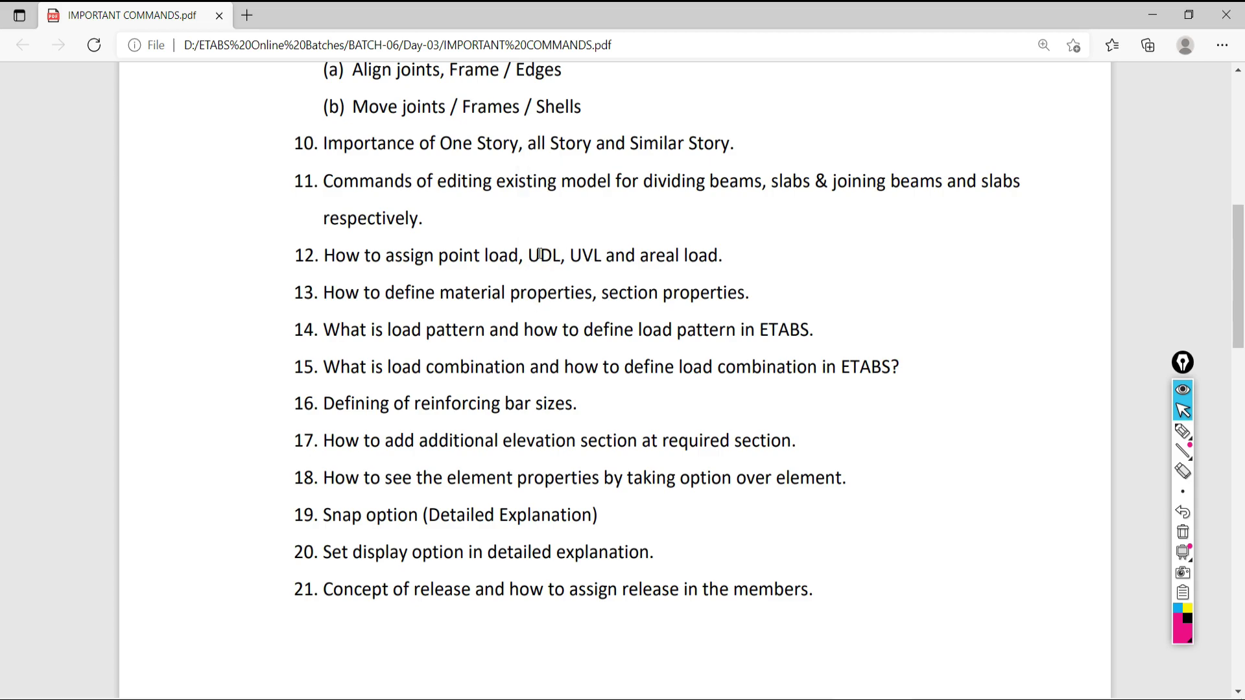
left_click_drag(599, 255, 714, 256)
left_click(642, 255)
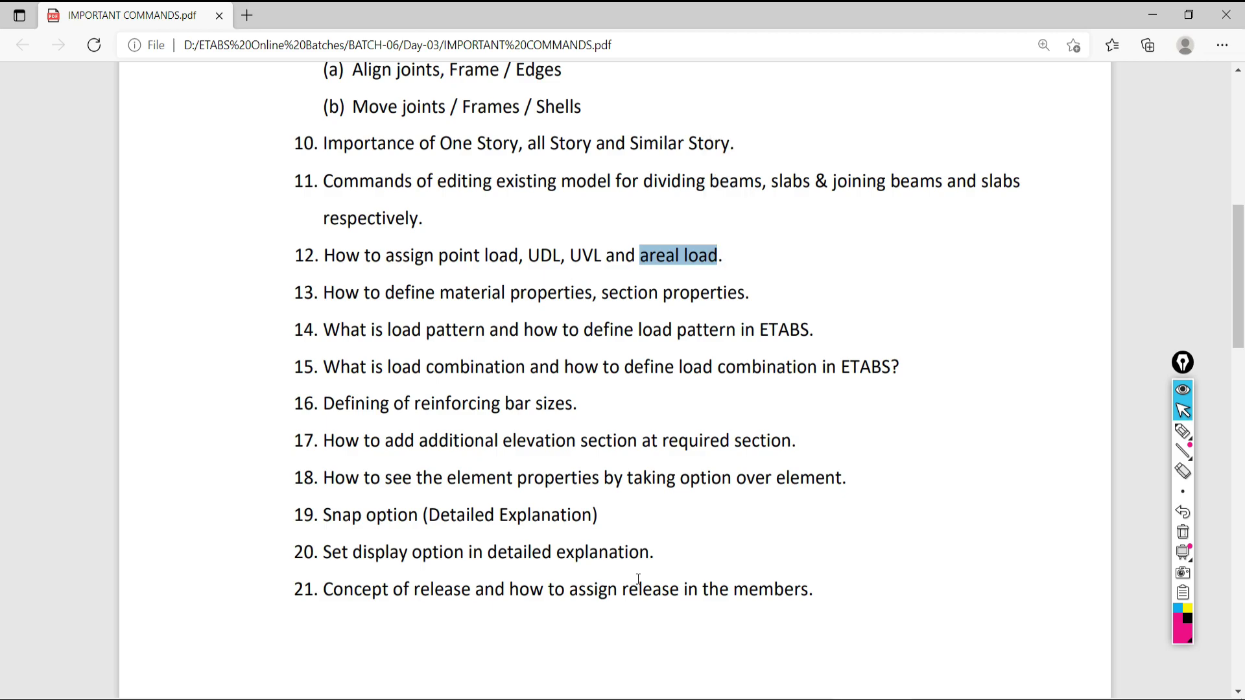
key("alt+Tab")
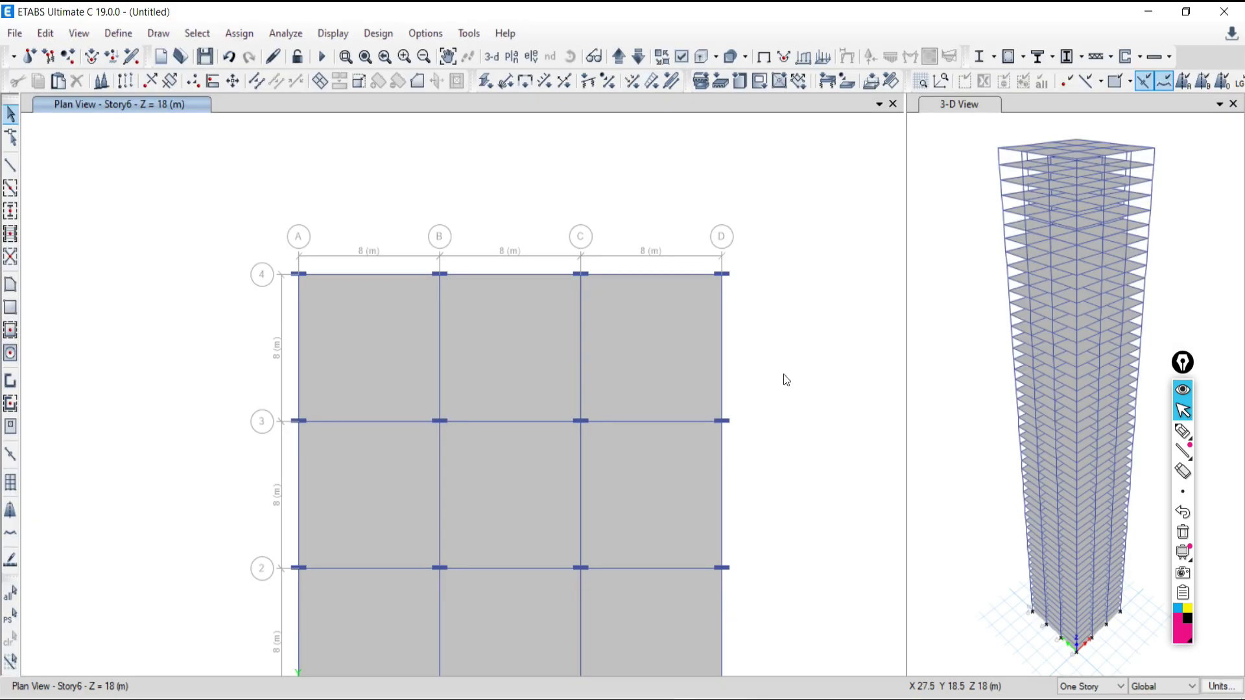
Step: Open the uniform shell load assignment for the slab panel between grids A-B and 3-4, and choose the Live load pattern
middle_click_drag(527, 399, 478, 364)
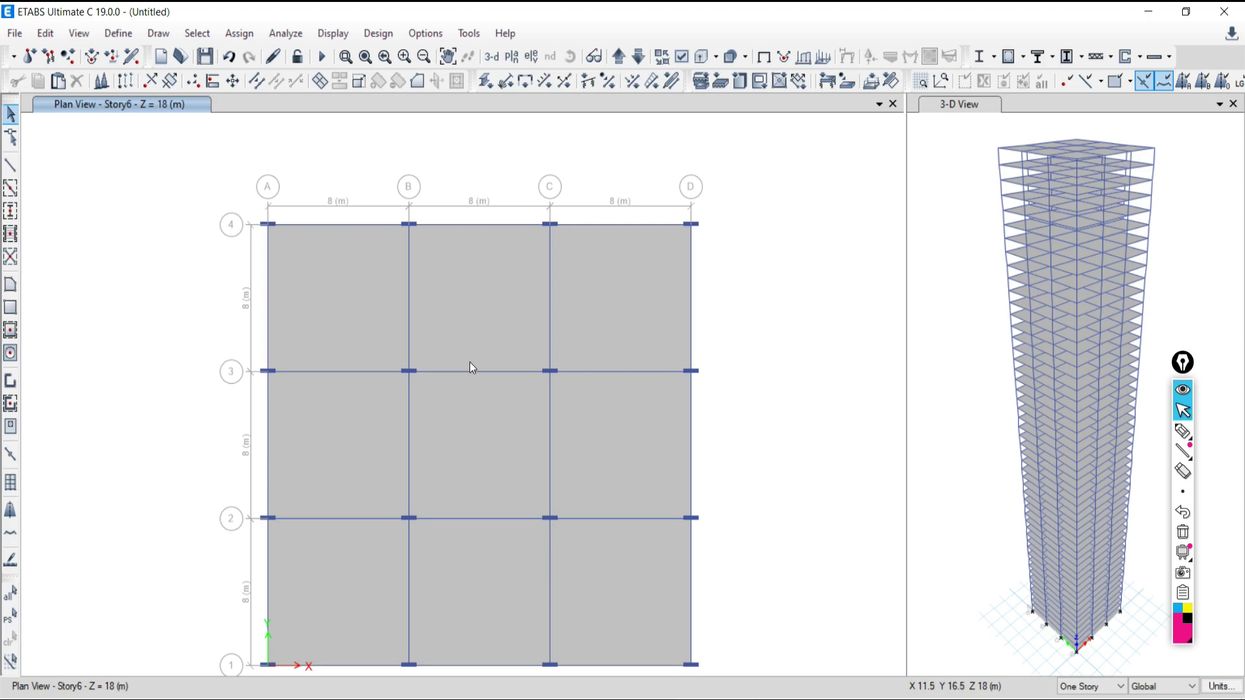
left_click(329, 291)
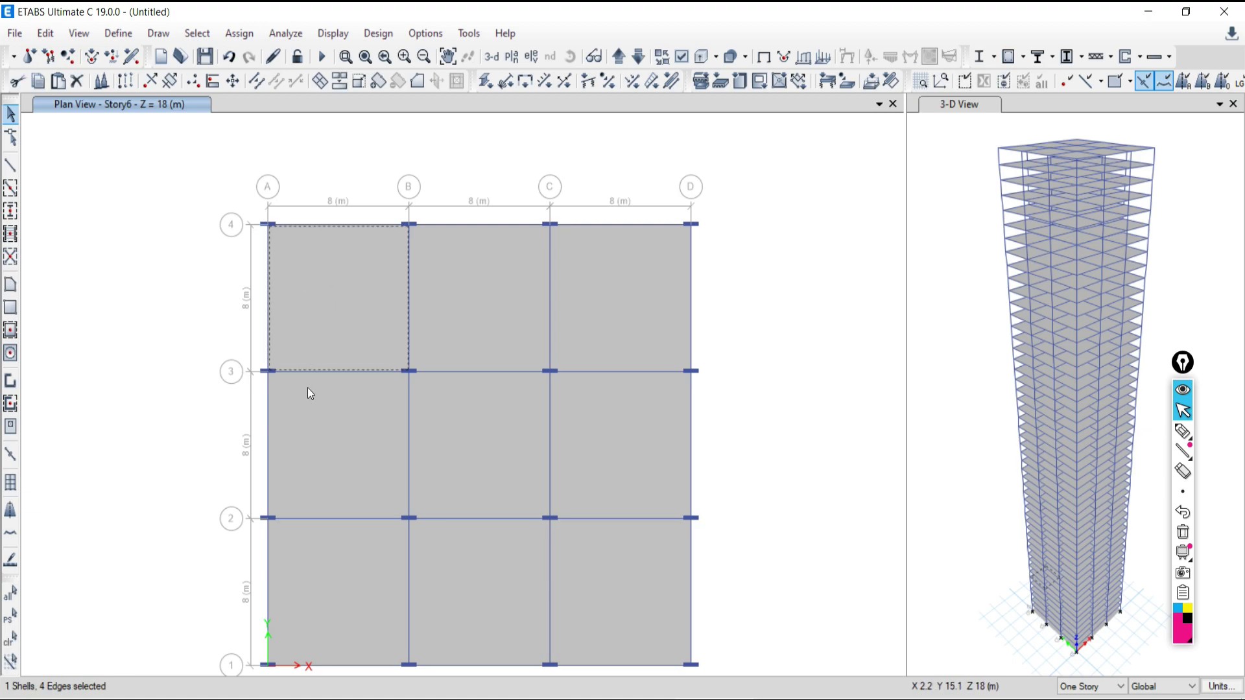
left_click(337, 299)
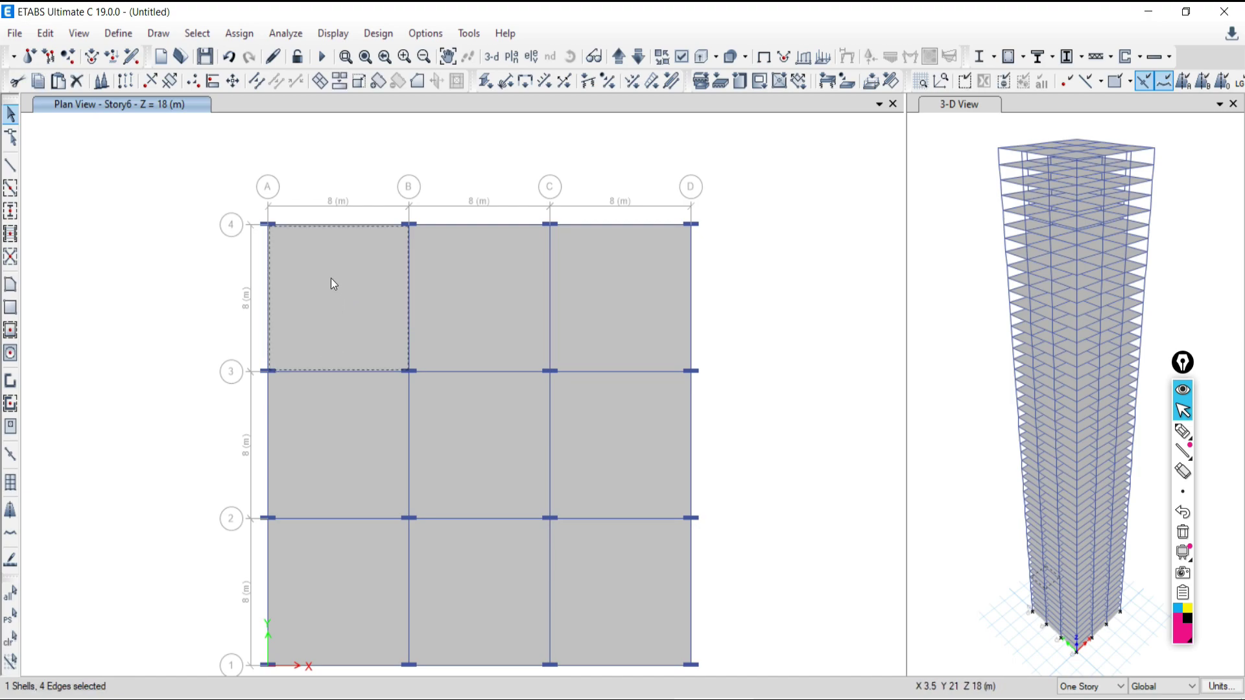
left_click(240, 33)
mouse_move(245, 216)
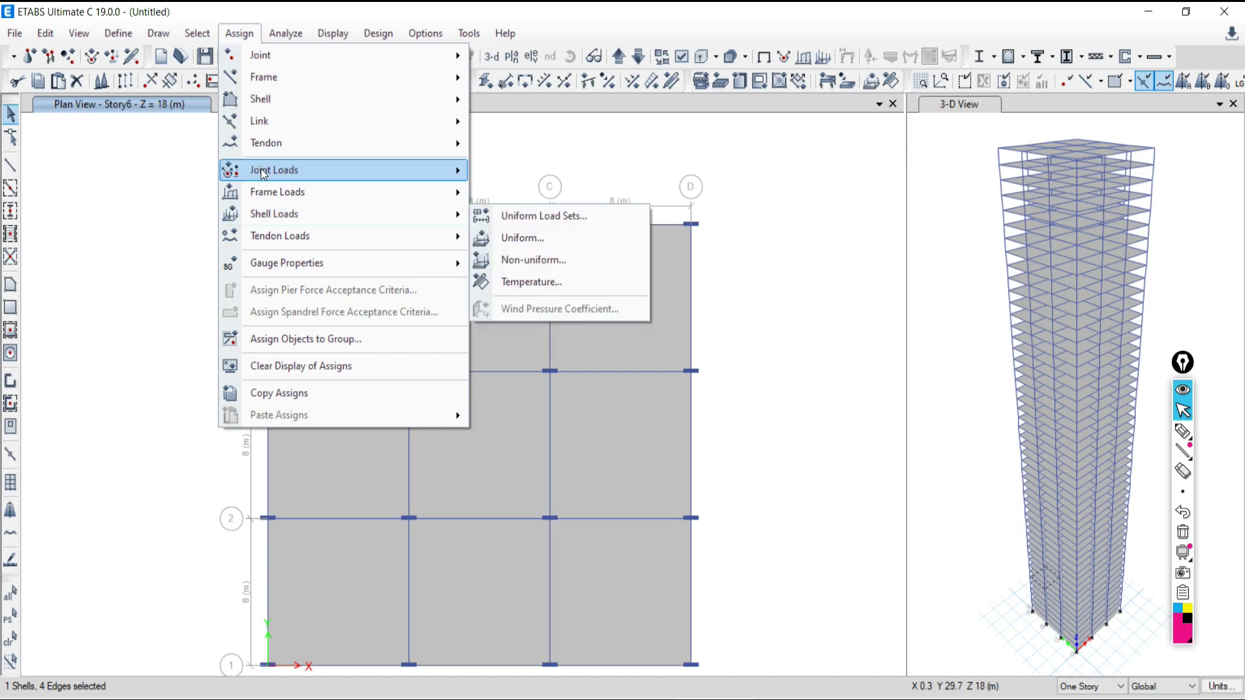
mouse_move(274, 201)
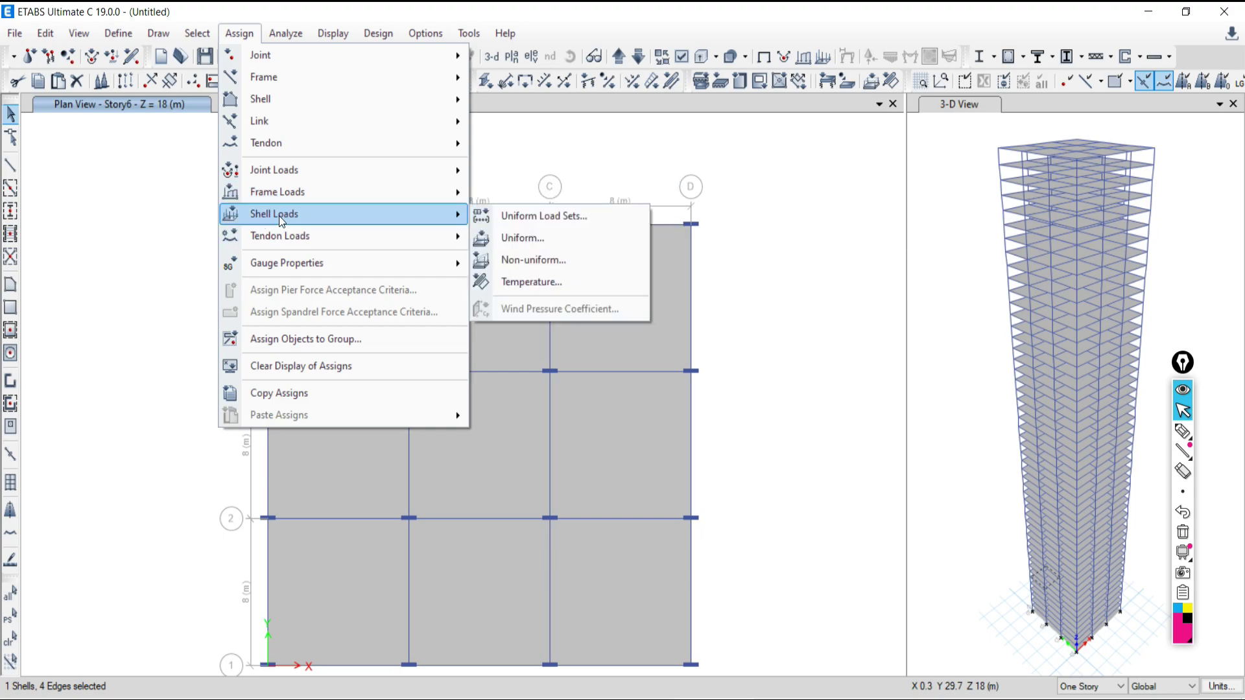
left_click(507, 239)
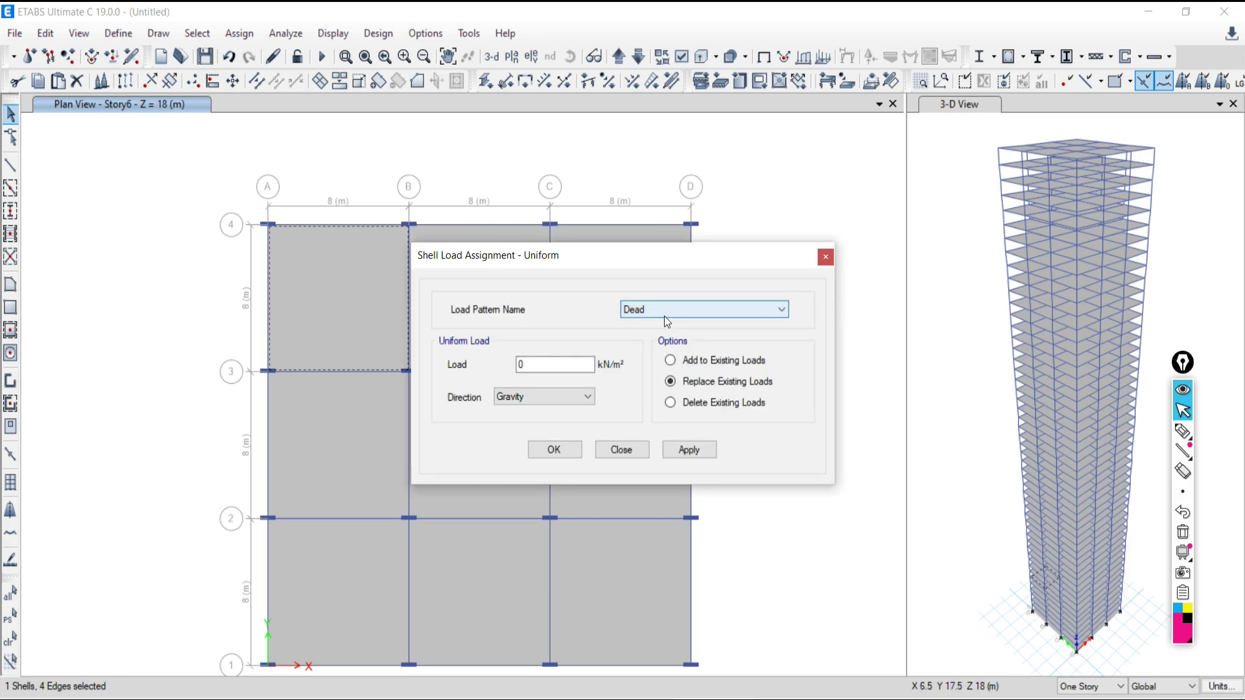
left_click_drag(624, 260, 824, 184)
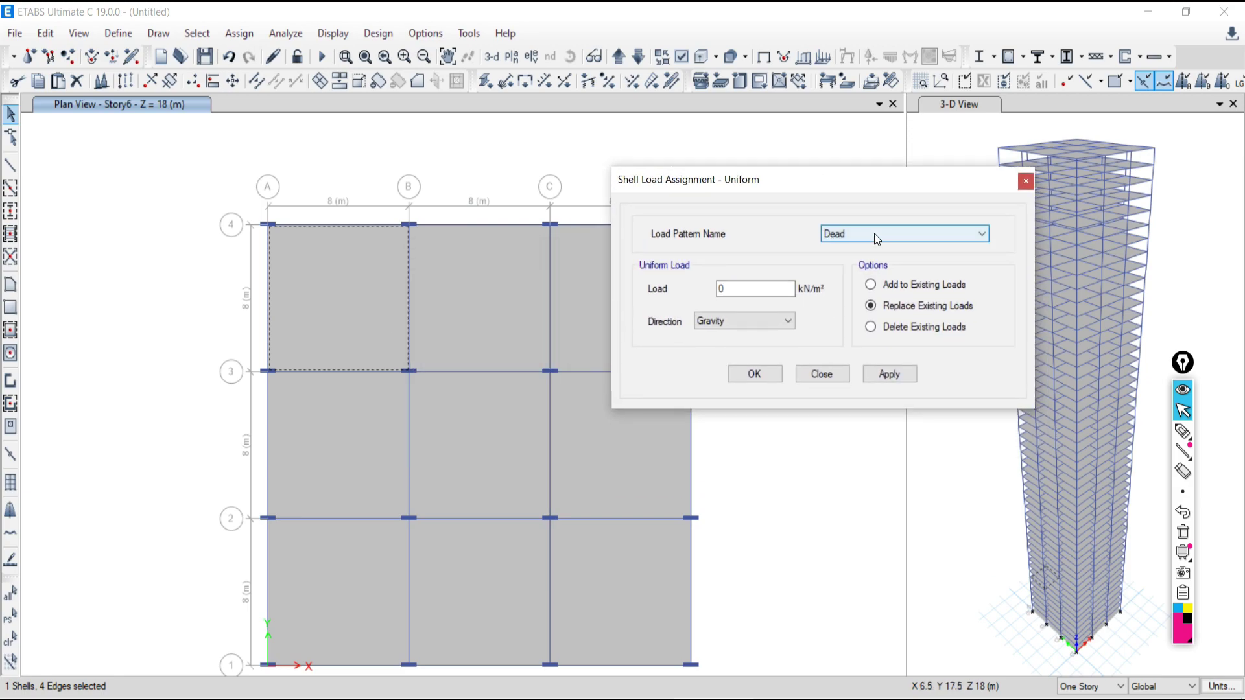
left_click(860, 232)
left_click(829, 262)
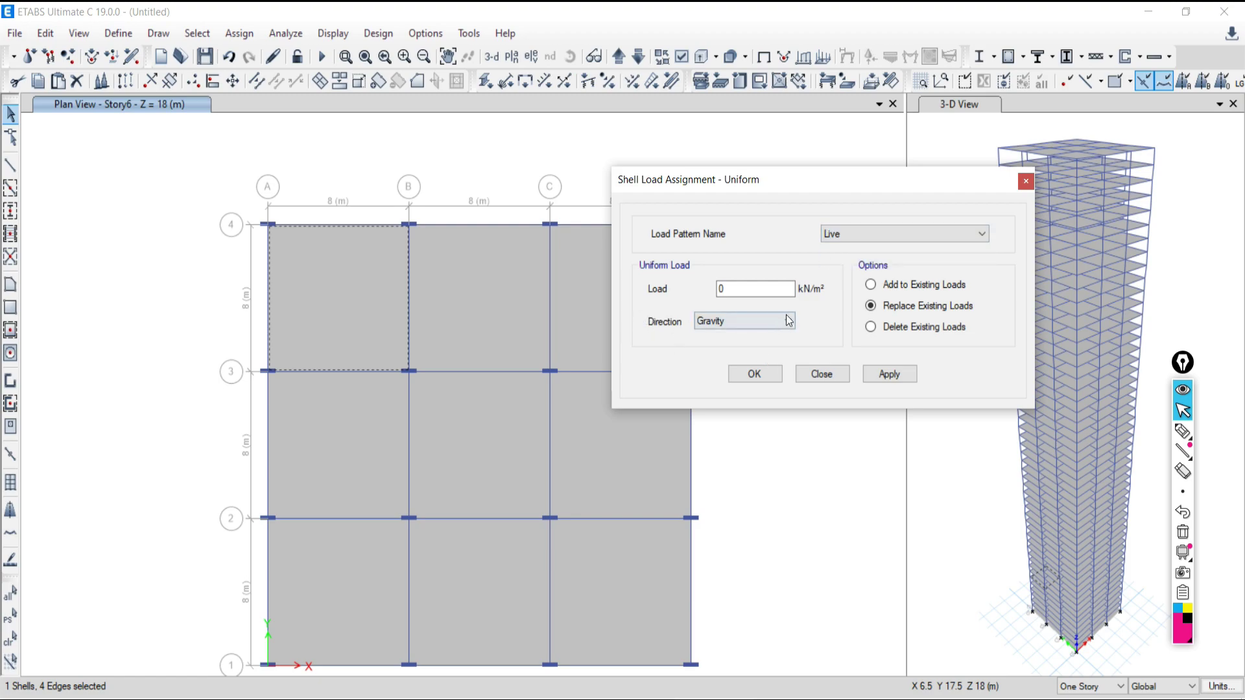
Step: Check the Google Meet call and return to the uniform shell load value in ETABS
left_click(158, 699)
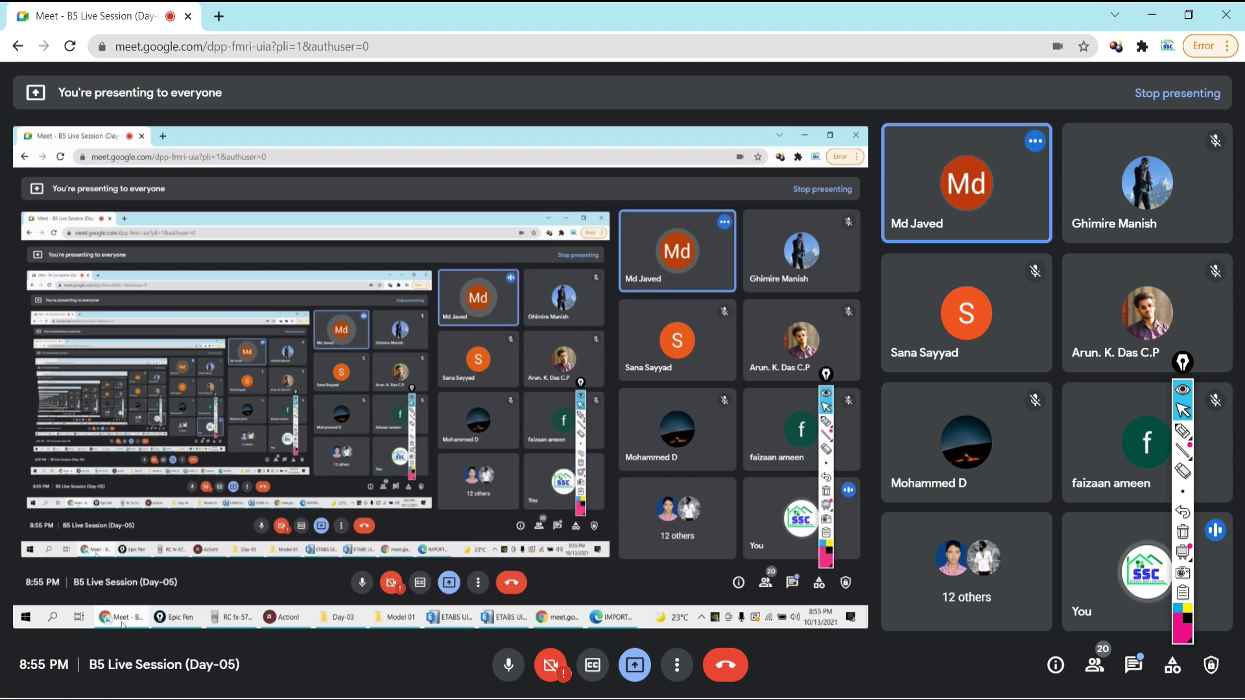
left_click(627, 699)
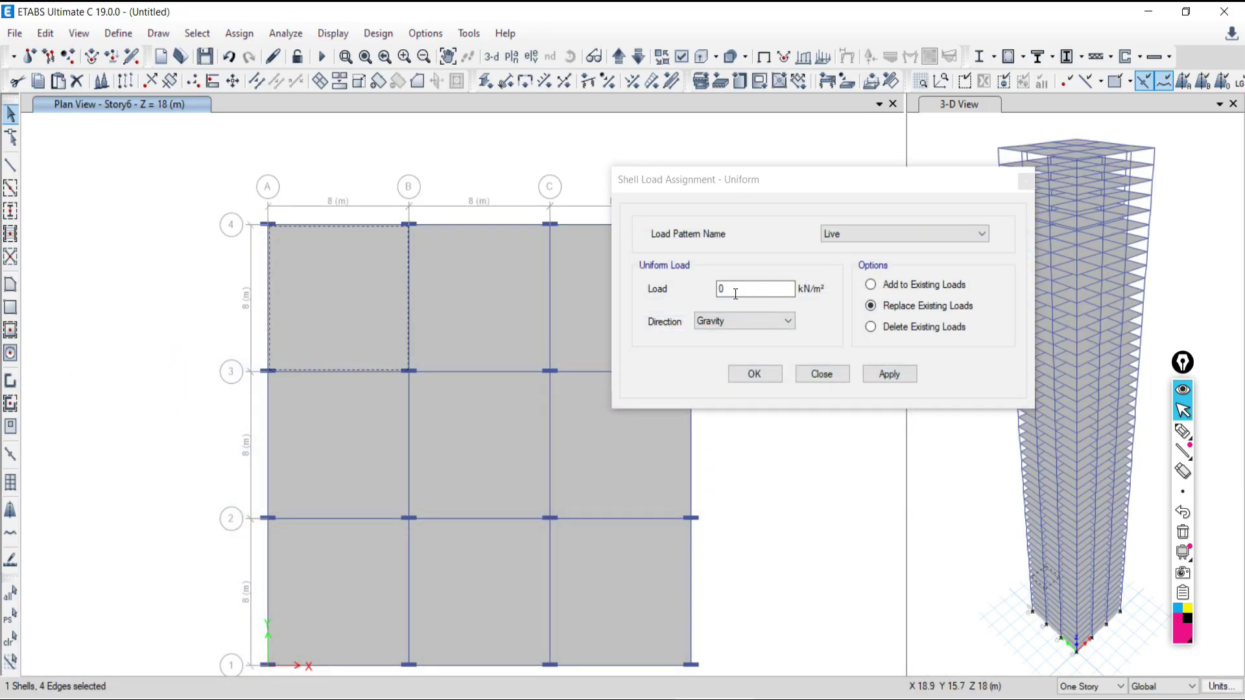
double_click(735, 293)
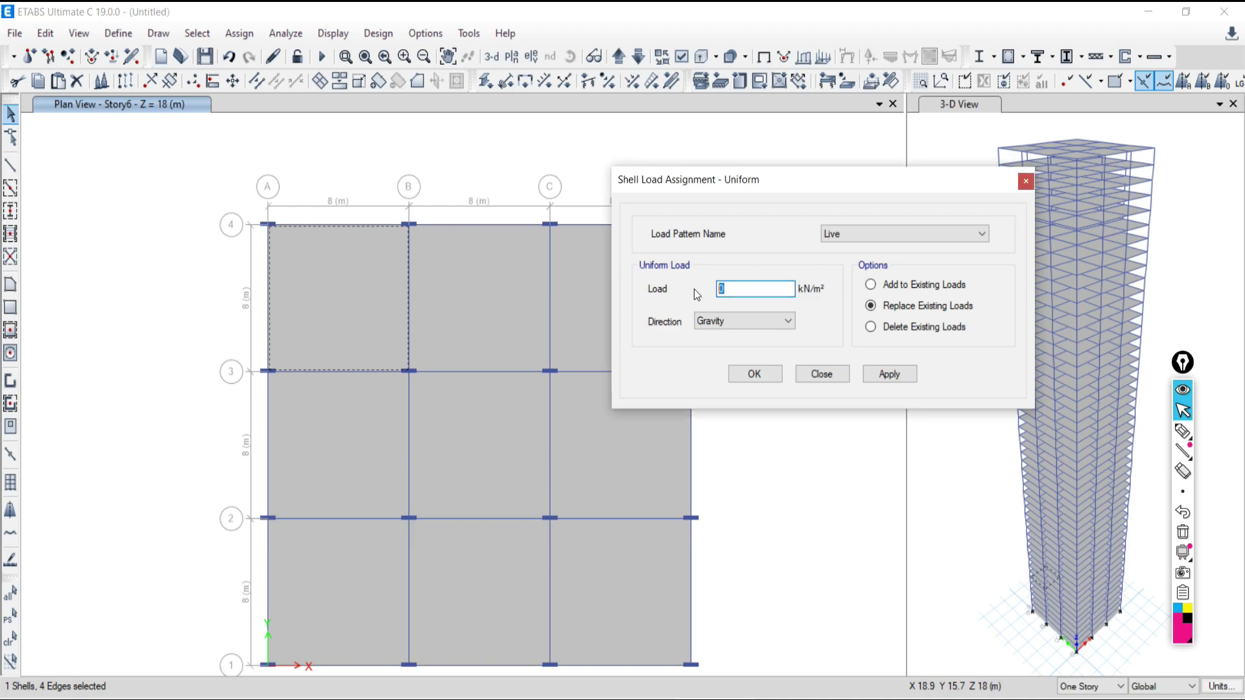
Step: With the screen pen, circle the load's kN/m² unit, write a circled kN/m² above it, and clear the annotations
left_click(1182, 431)
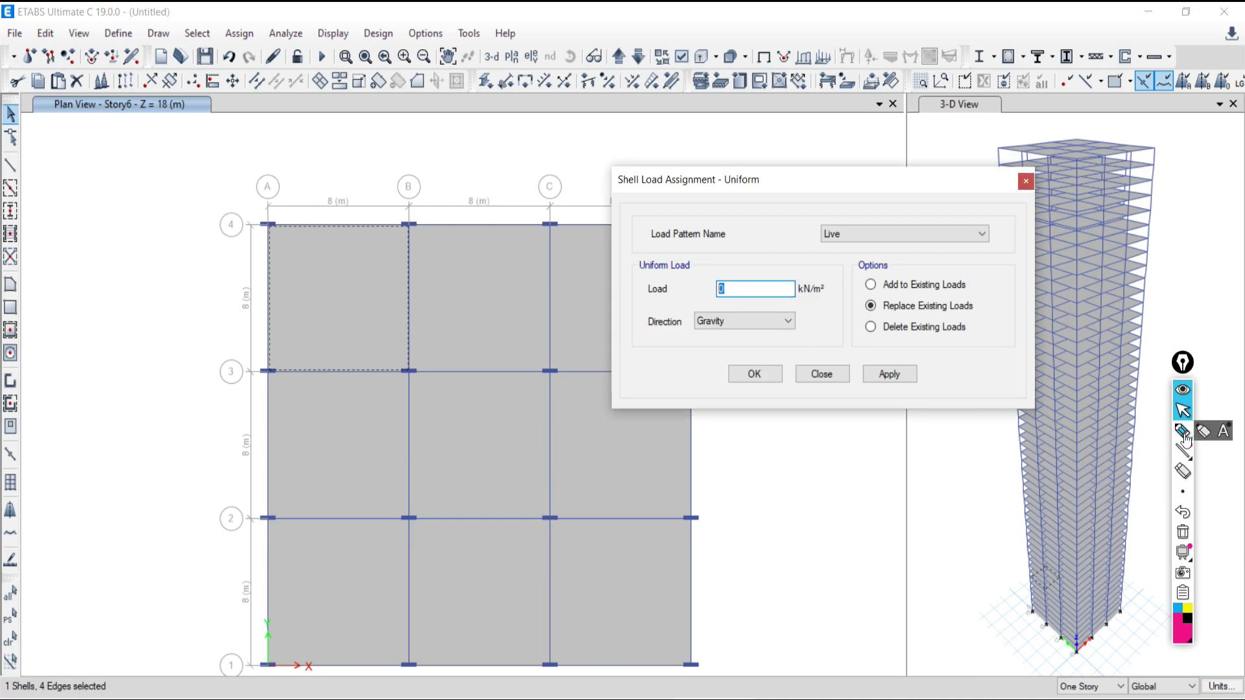
mouse_move(822, 273)
left_mouse_down()
mouse_move(790, 282)
mouse_move(807, 307)
mouse_move(845, 278)
left_mouse_up()
mouse_move(743, 182)
left_mouse_down()
mouse_move(746, 201)
mouse_move(789, 173)
mouse_move(783, 203)
left_mouse_up()
mouse_move(813, 164)
left_mouse_down()
mouse_move(783, 230)
mouse_move(846, 191)
mouse_move(849, 209)
left_mouse_up()
mouse_move(856, 166)
left_mouse_down()
mouse_move(959, 246)
mouse_move(815, 158)
left_mouse_up()
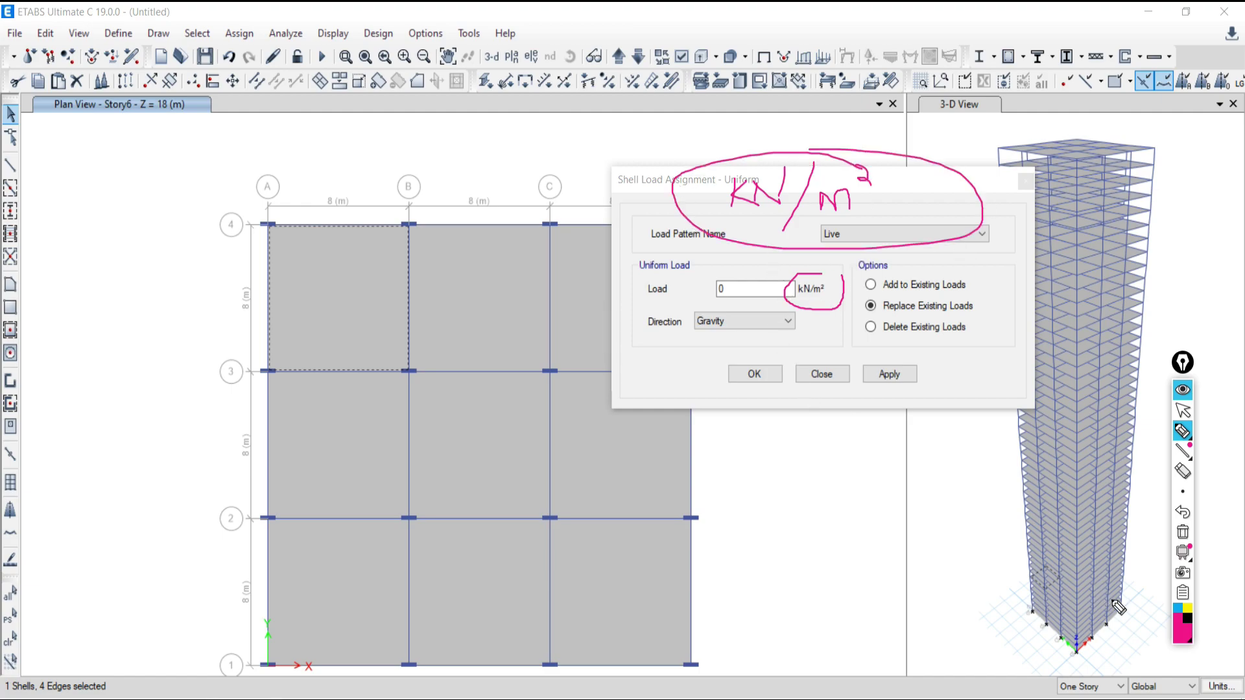
left_click(1183, 536)
left_click(1183, 411)
Step: Apply a 2 kN/m² Live load in the Gravity direction to the selected slab panel, replacing existing loads
double_click(732, 292)
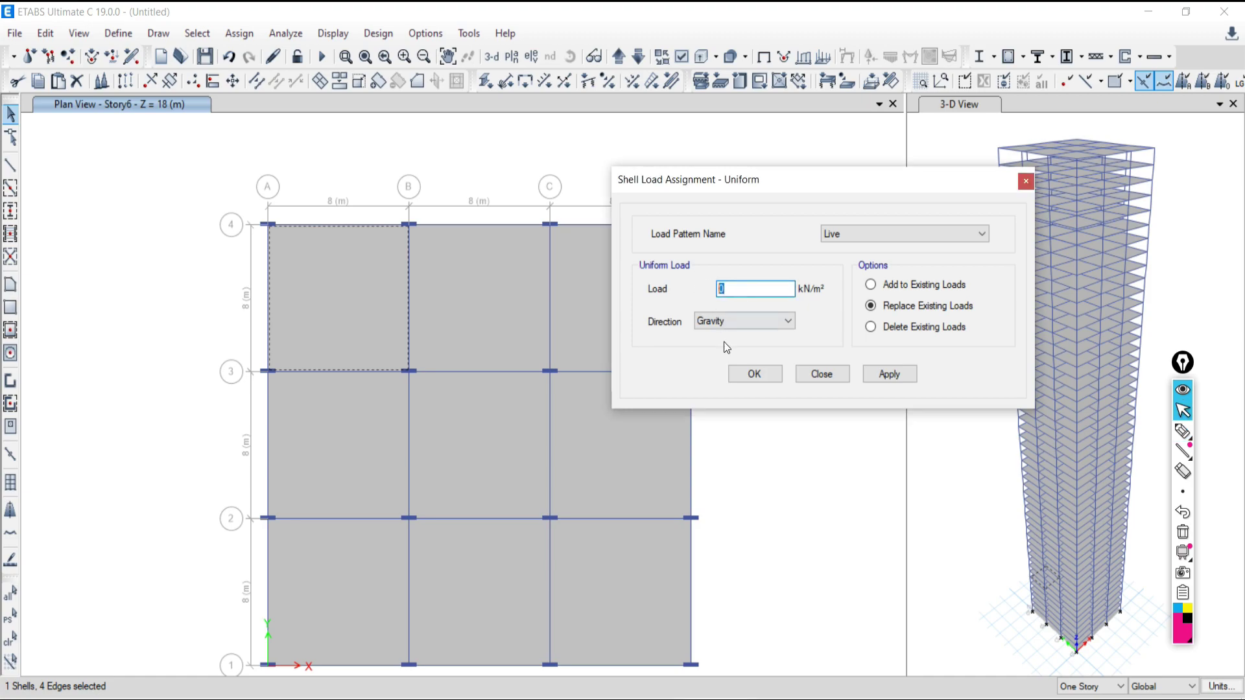
type("2")
left_click(897, 376)
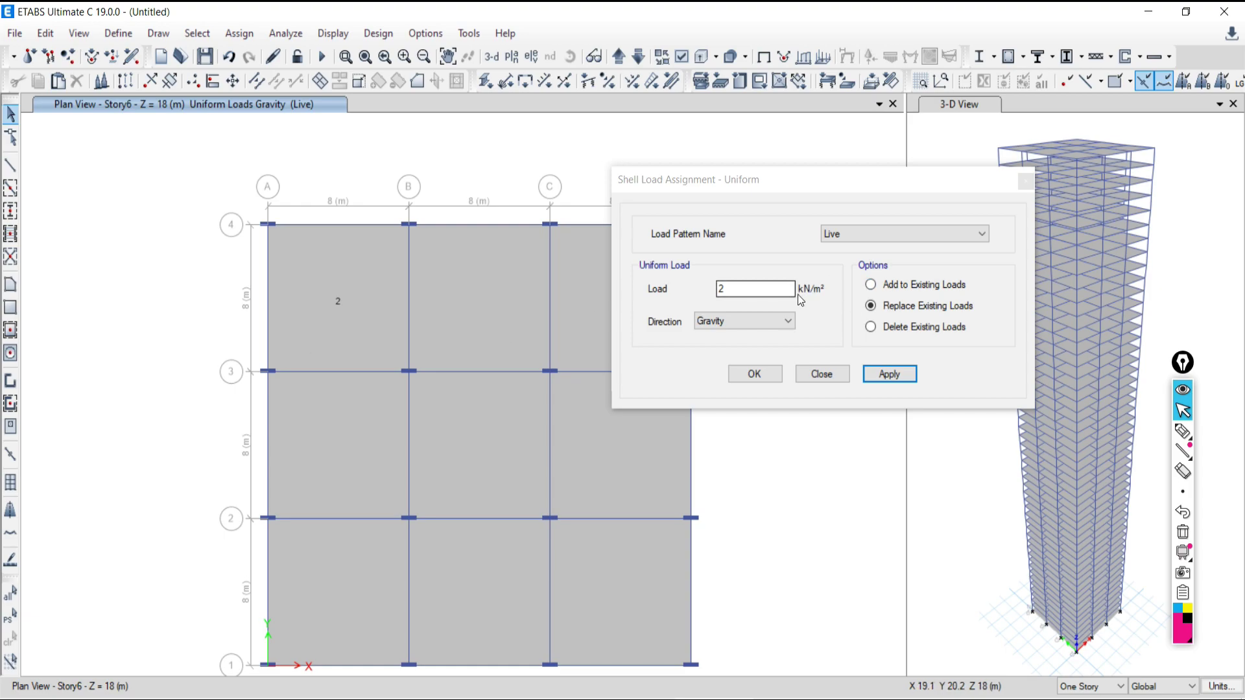
Step: Circle the slab panel between grids A-B and 3-4 with the screen pen and check the Google Meet call
left_click(1182, 431)
mouse_move(270, 226)
left_mouse_down()
mouse_move(325, 220)
mouse_move(425, 245)
mouse_move(427, 364)
mouse_move(310, 404)
mouse_move(241, 350)
mouse_move(251, 232)
mouse_move(293, 215)
left_mouse_up()
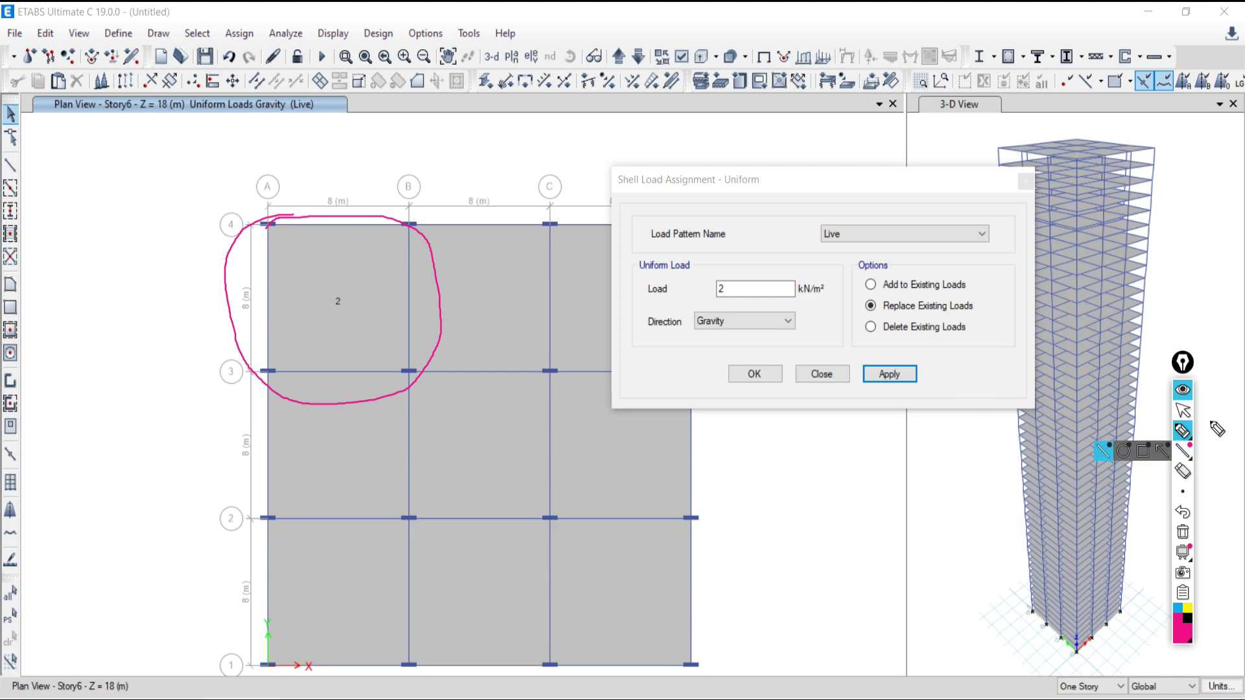
left_click(1182, 409)
left_click(167, 699)
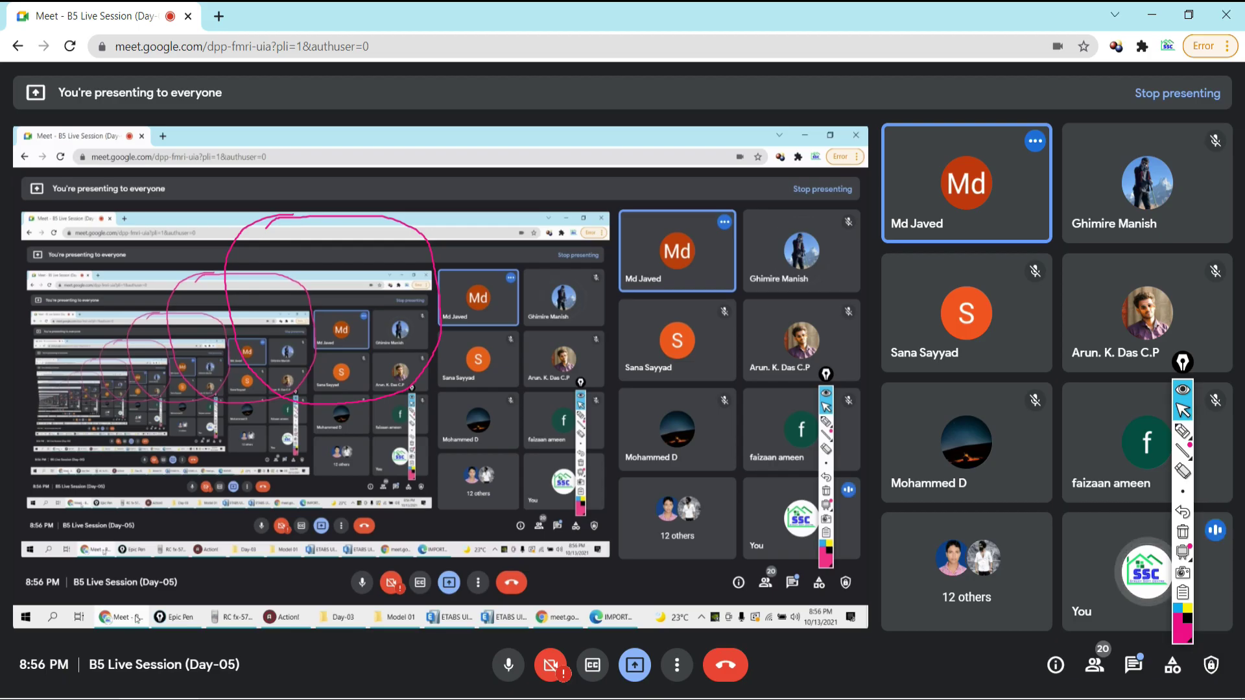
key("alt+Tab")
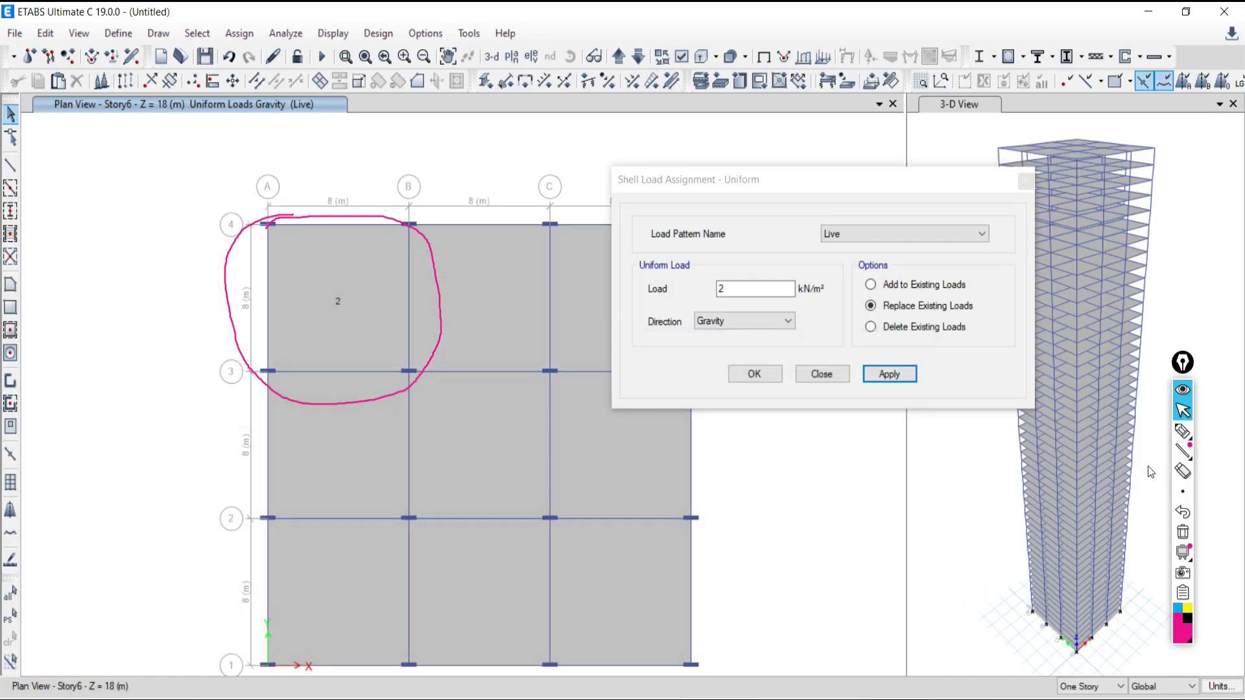
Step: Write a large 2 over the loaded panel's value, circle the panel again, and clear all annotations
left_click(1181, 432)
left_click(1181, 432)
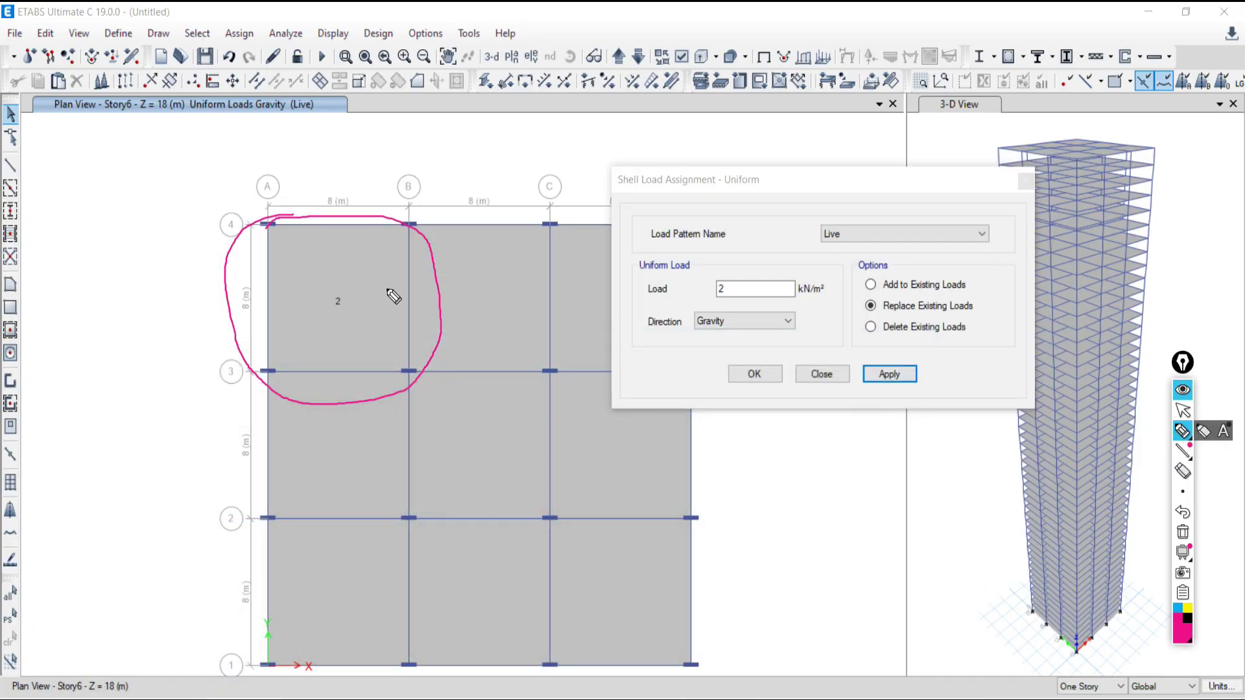
mouse_move(329, 303)
left_mouse_down()
mouse_move(324, 322)
mouse_move(347, 332)
left_mouse_up()
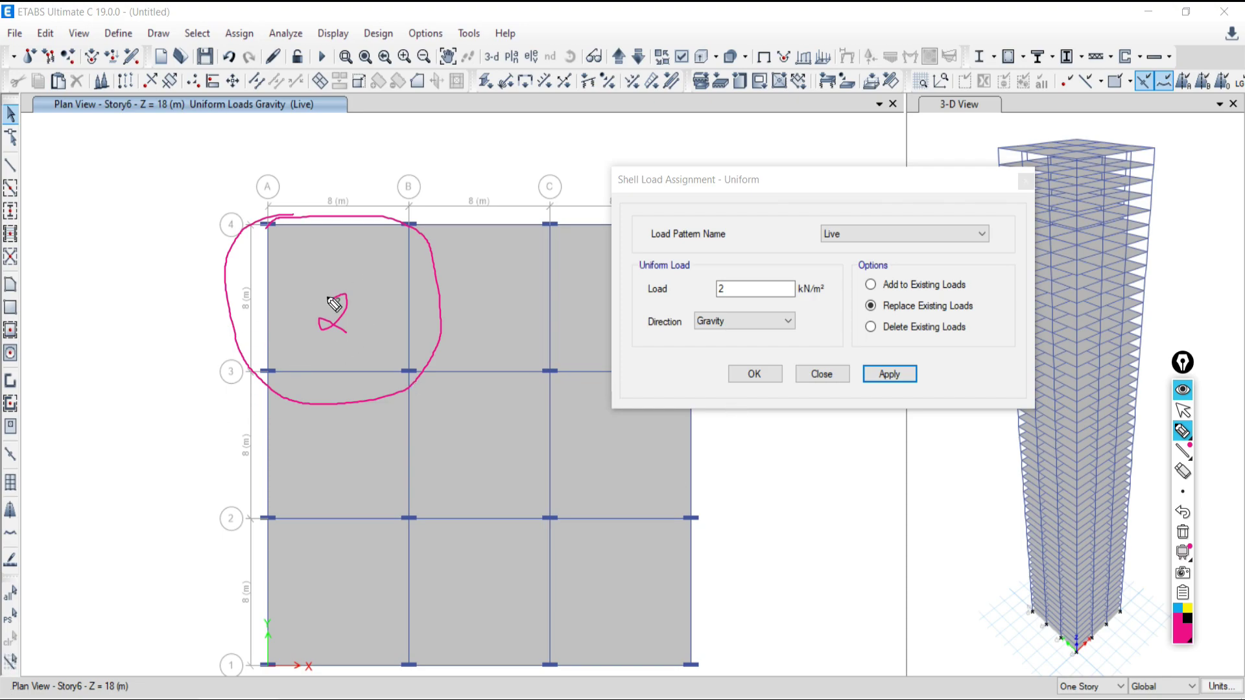
mouse_move(258, 234)
left_mouse_down()
mouse_move(330, 203)
mouse_move(417, 247)
mouse_move(438, 349)
mouse_move(382, 407)
mouse_move(274, 392)
mouse_move(246, 245)
mouse_move(258, 220)
mouse_move(201, 291)
mouse_move(223, 403)
left_mouse_up()
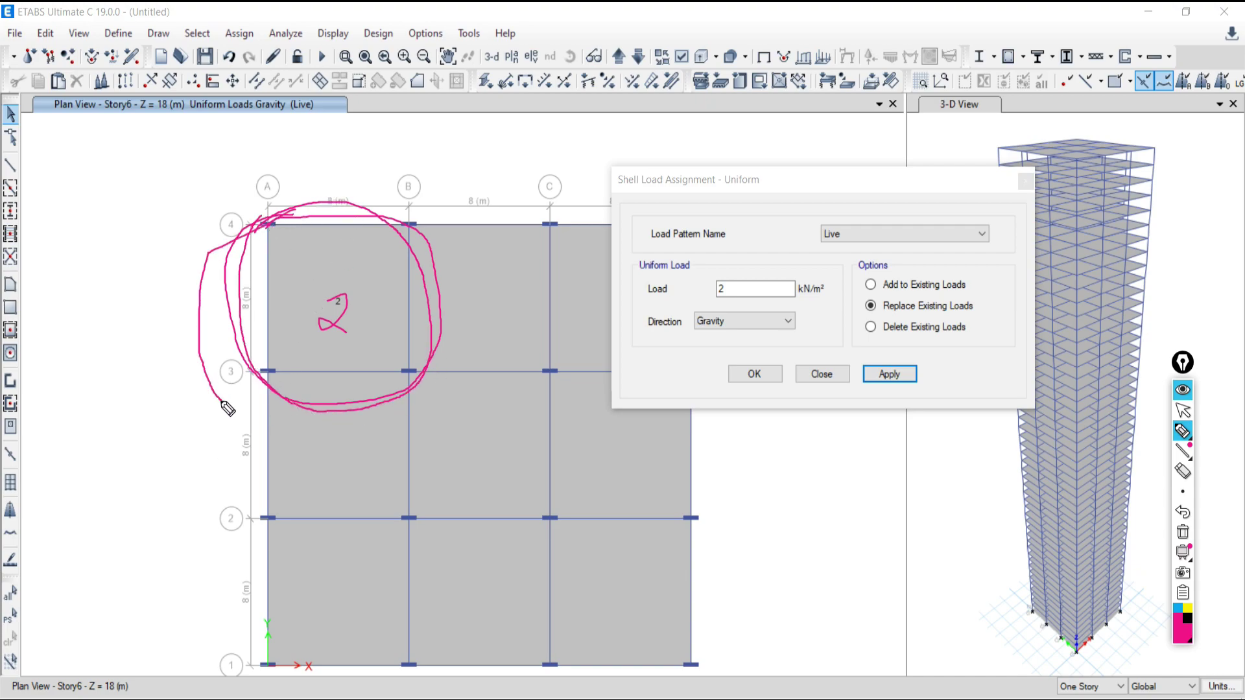
left_click(1183, 532)
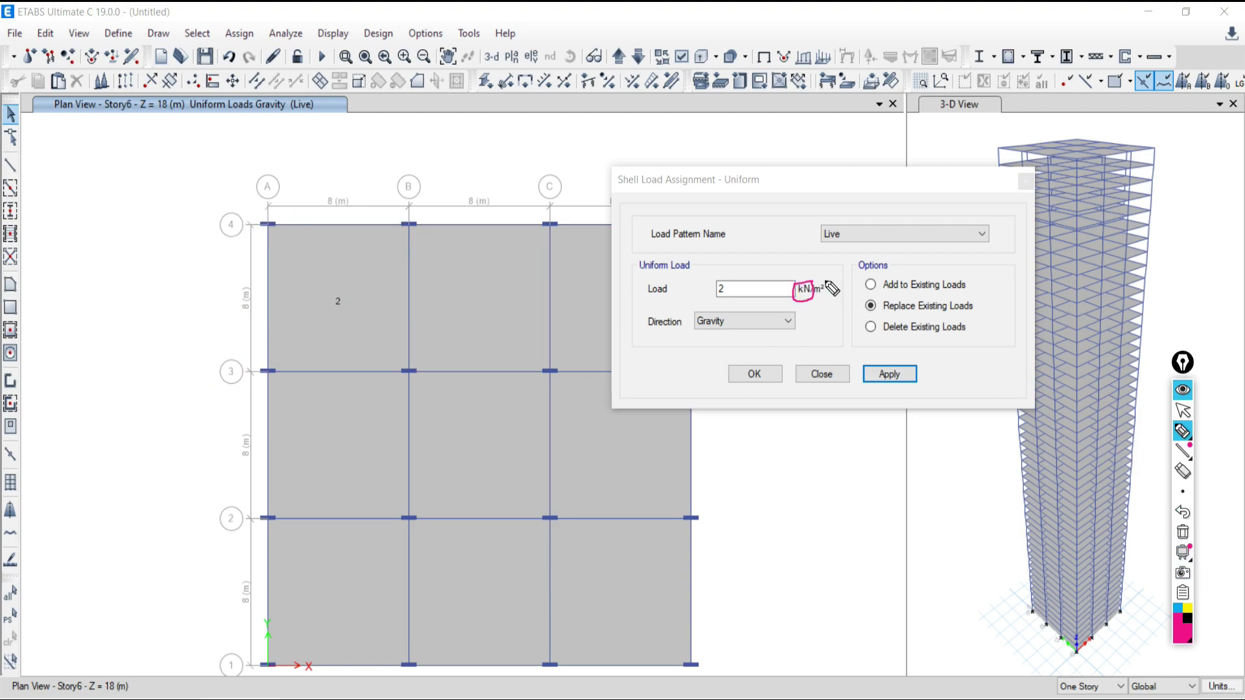
Step: Circle the kN and m² parts of the load unit and sketch a grid of lines over the loaded slab panel
mouse_move(807, 285)
left_mouse_down()
mouse_move(809, 299)
mouse_move(826, 300)
mouse_move(829, 273)
left_mouse_up()
left_click_drag(374, 223, 369, 365)
mouse_move(336, 221)
left_mouse_down()
mouse_move(334, 369)
mouse_move(297, 355)
mouse_move(294, 398)
left_mouse_up()
left_click_drag(221, 259, 413, 261)
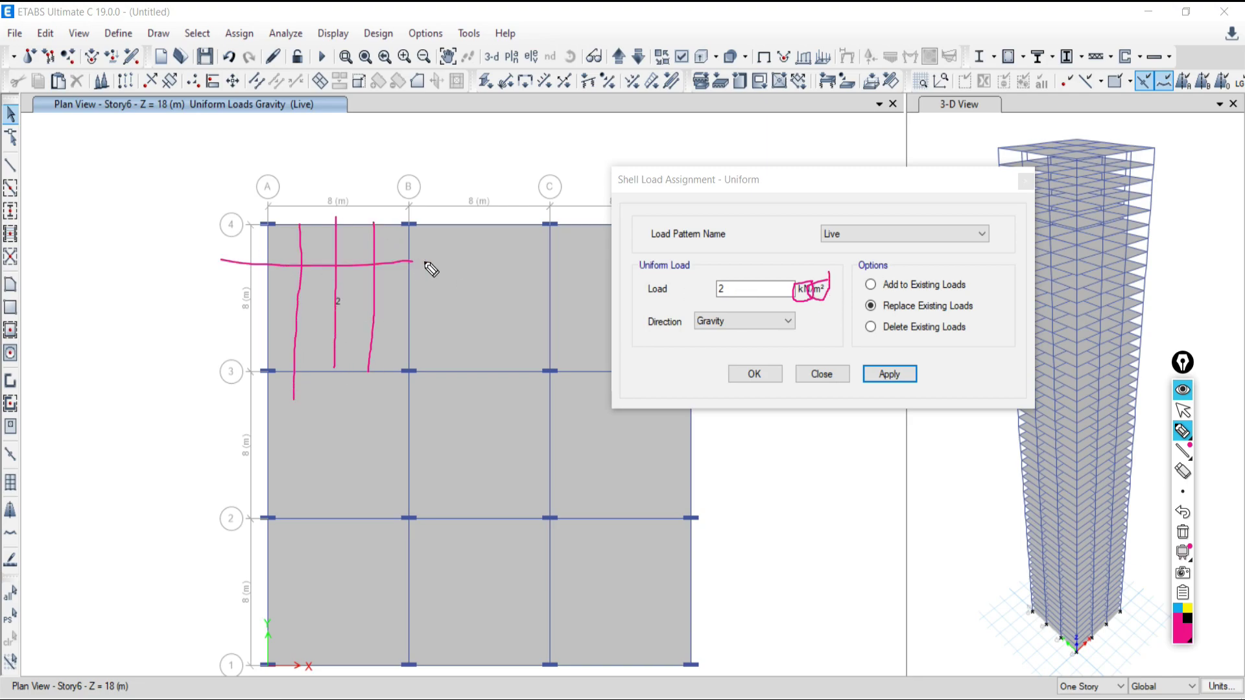
left_click_drag(258, 283, 450, 295)
left_click_drag(199, 339, 462, 323)
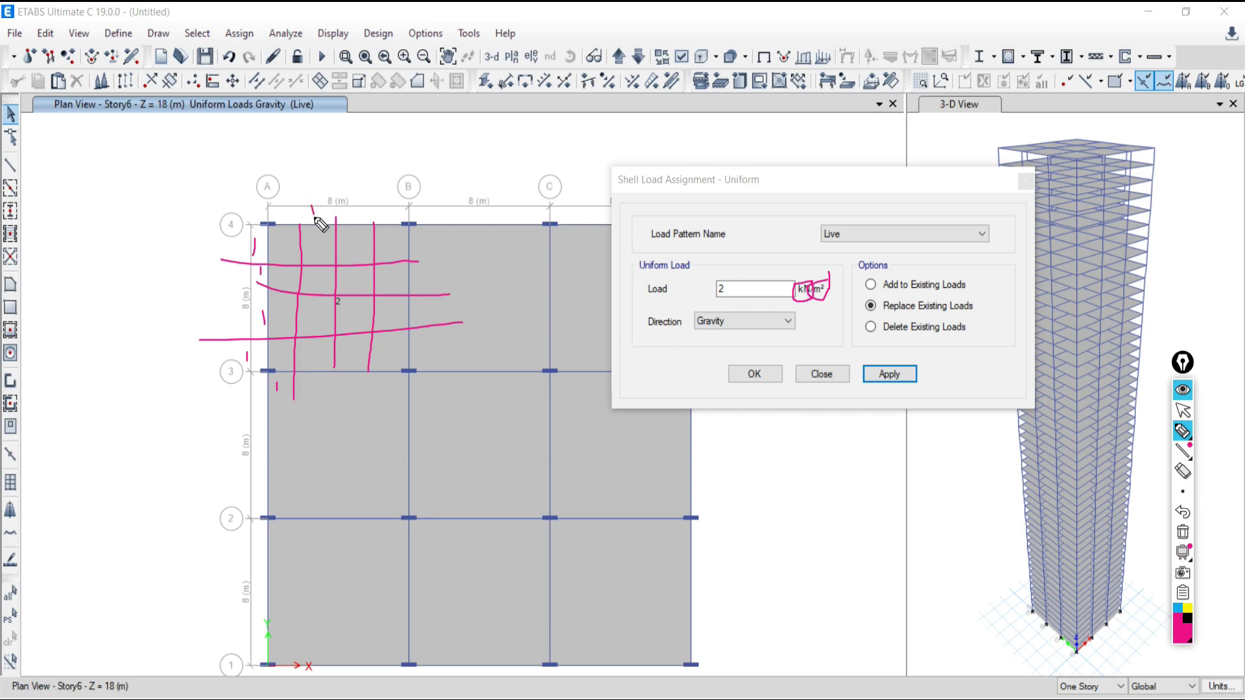
Step: Mark unit lengths along the panel's upper edge, write a circled 2 in the corner cell, and clear the annotations
left_click_drag(359, 198, 361, 222)
left_click_drag(394, 199, 391, 221)
mouse_move(295, 235)
left_mouse_down()
mouse_move(269, 232)
mouse_move(286, 276)
mouse_move(300, 220)
left_mouse_up()
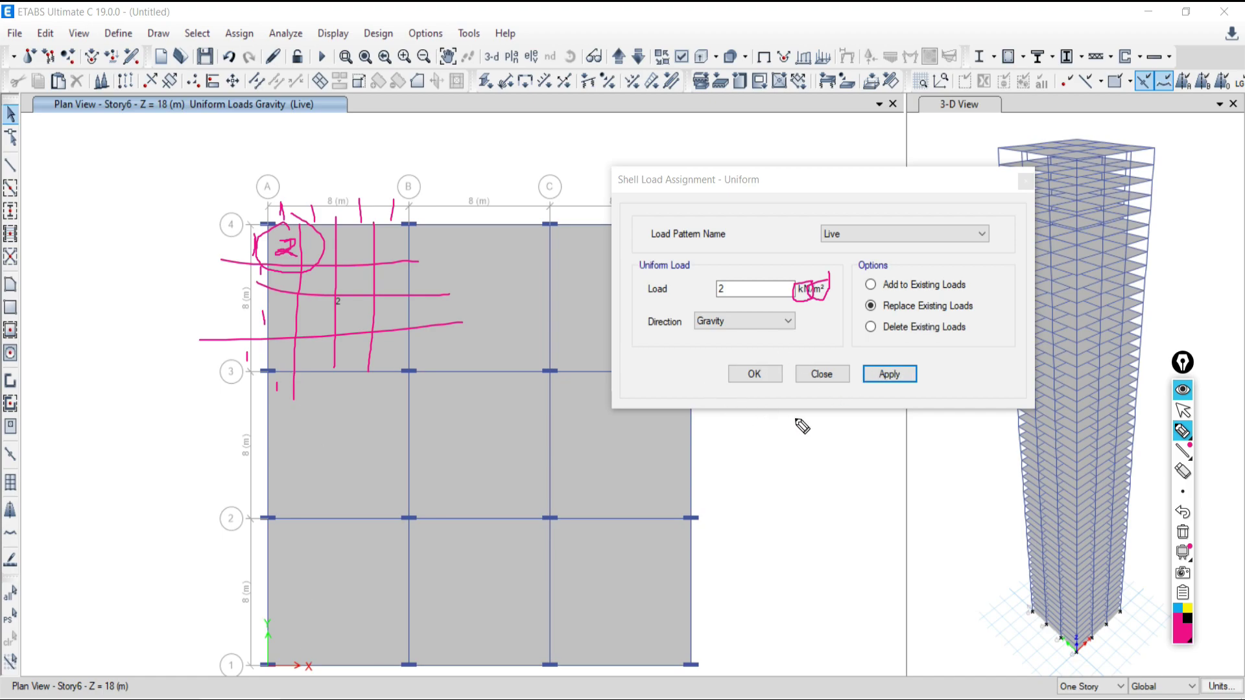
left_click(1182, 532)
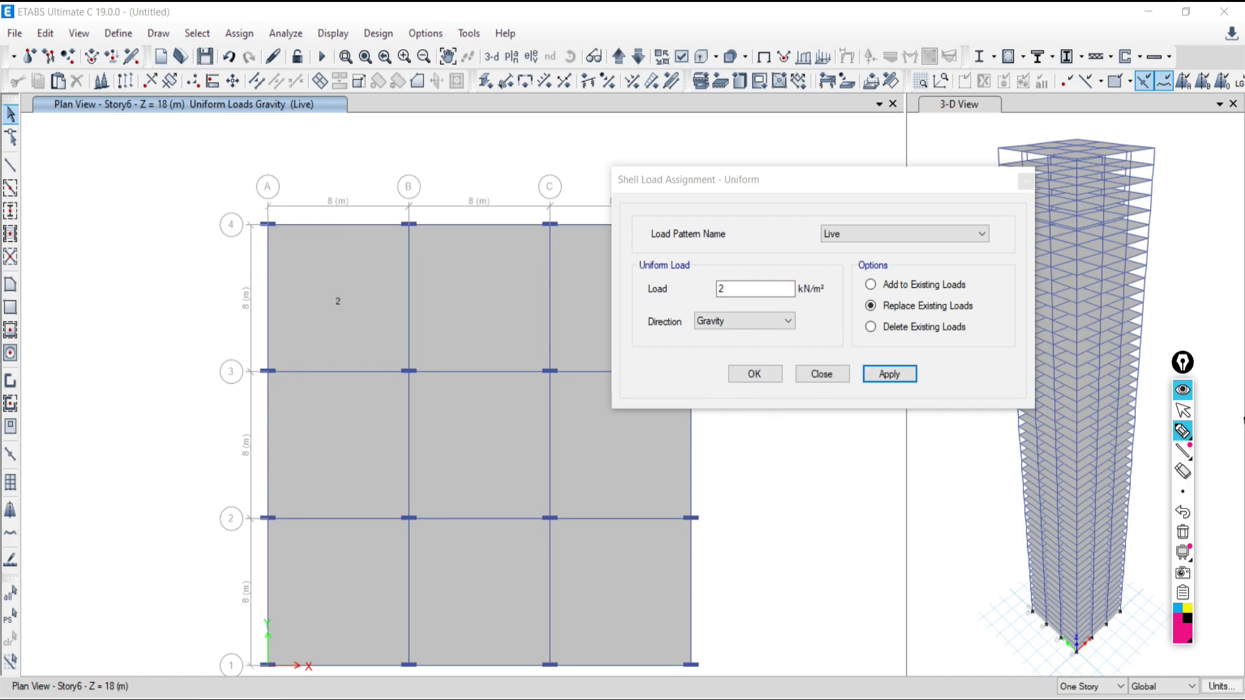
left_click(1189, 413)
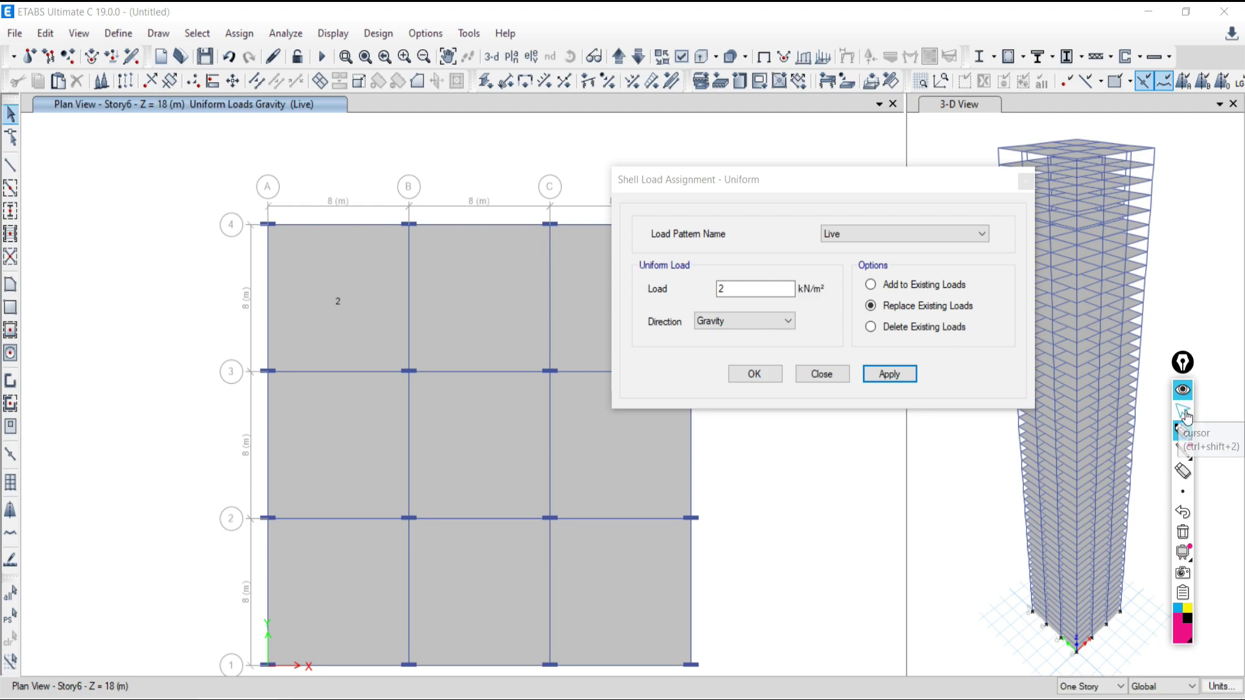
Step: Close the uniform shell load assignment, check the Google Meet call, and return to the Story6 plan in ETABS
left_click(826, 373)
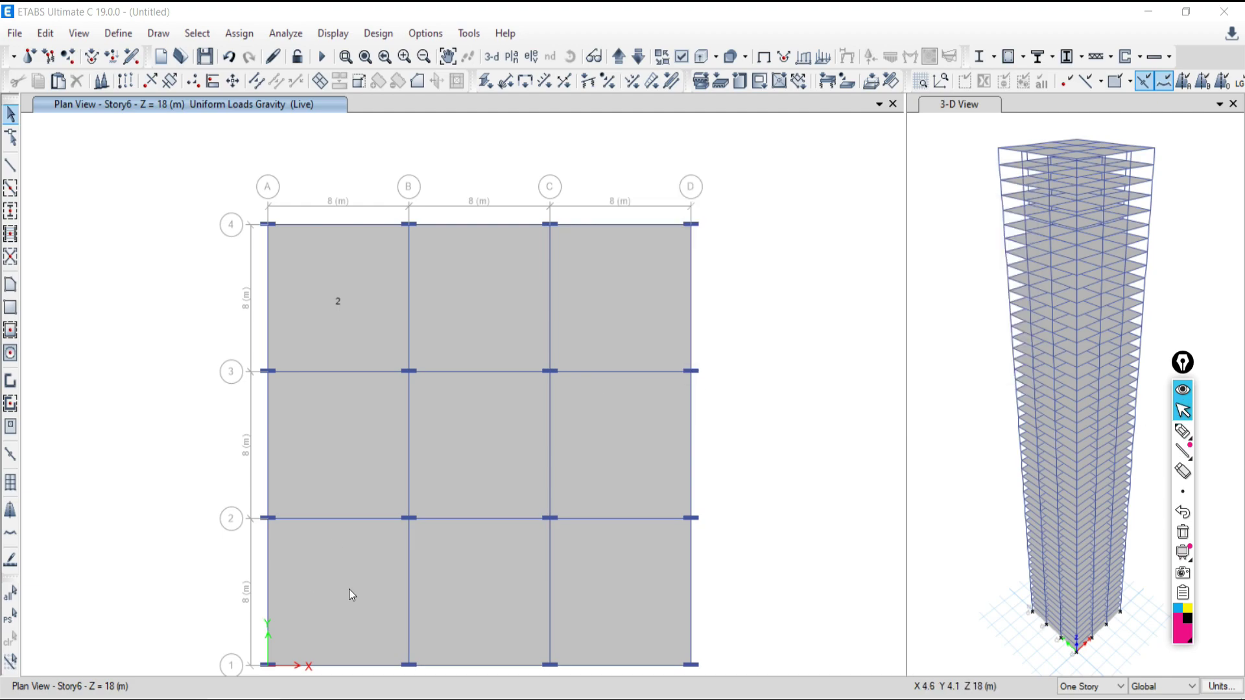
key("alt+Tab")
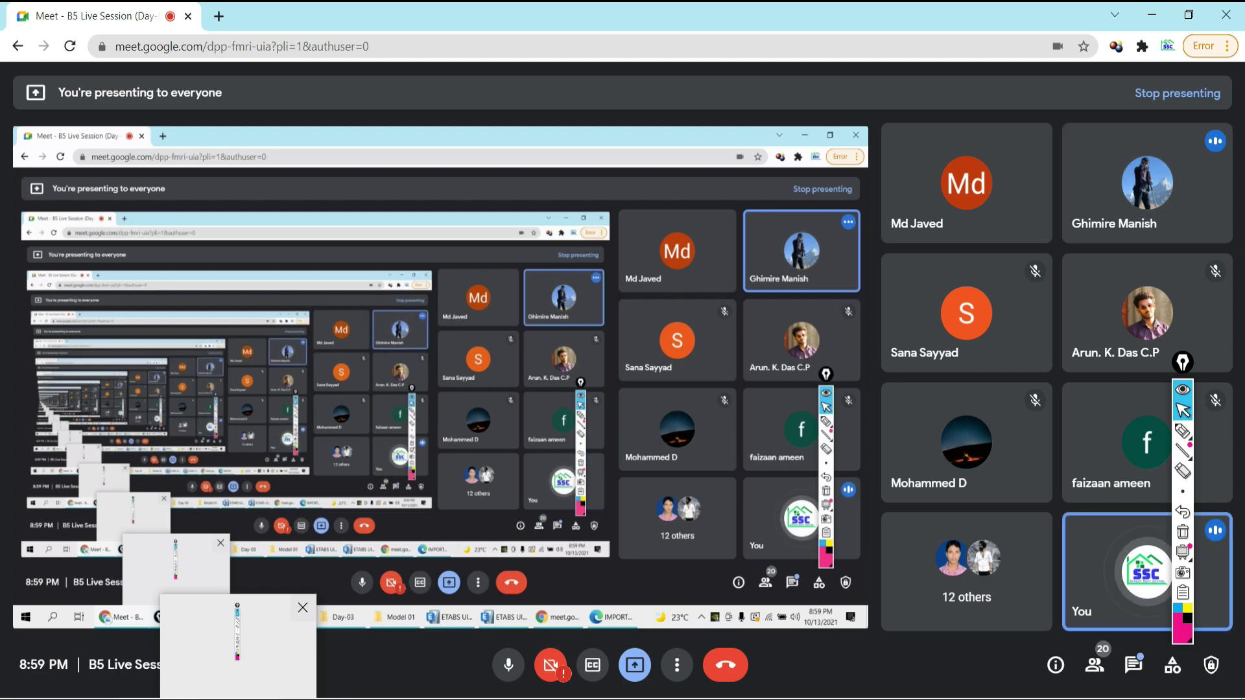
mouse_move(488, 623)
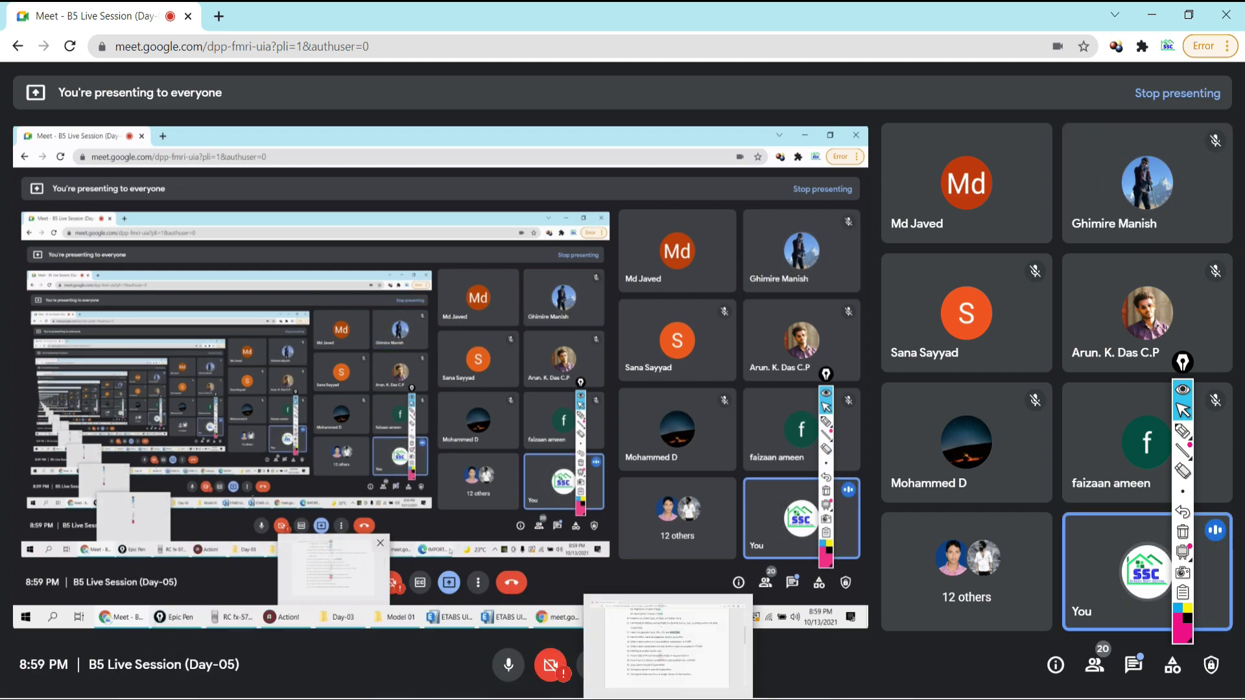
left_click(761, 649)
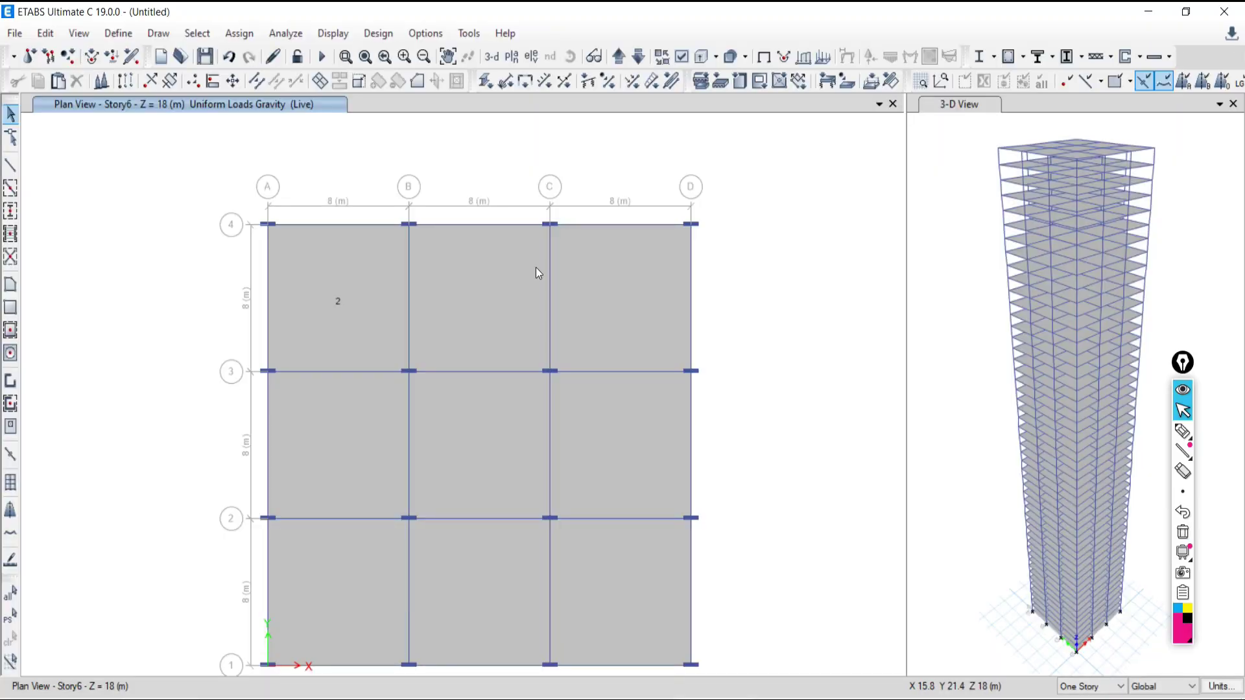
Step: Sketch a 1 by 1 square beside the plan with the screen pen and write 2 kN/m² inside it
left_click(1182, 431)
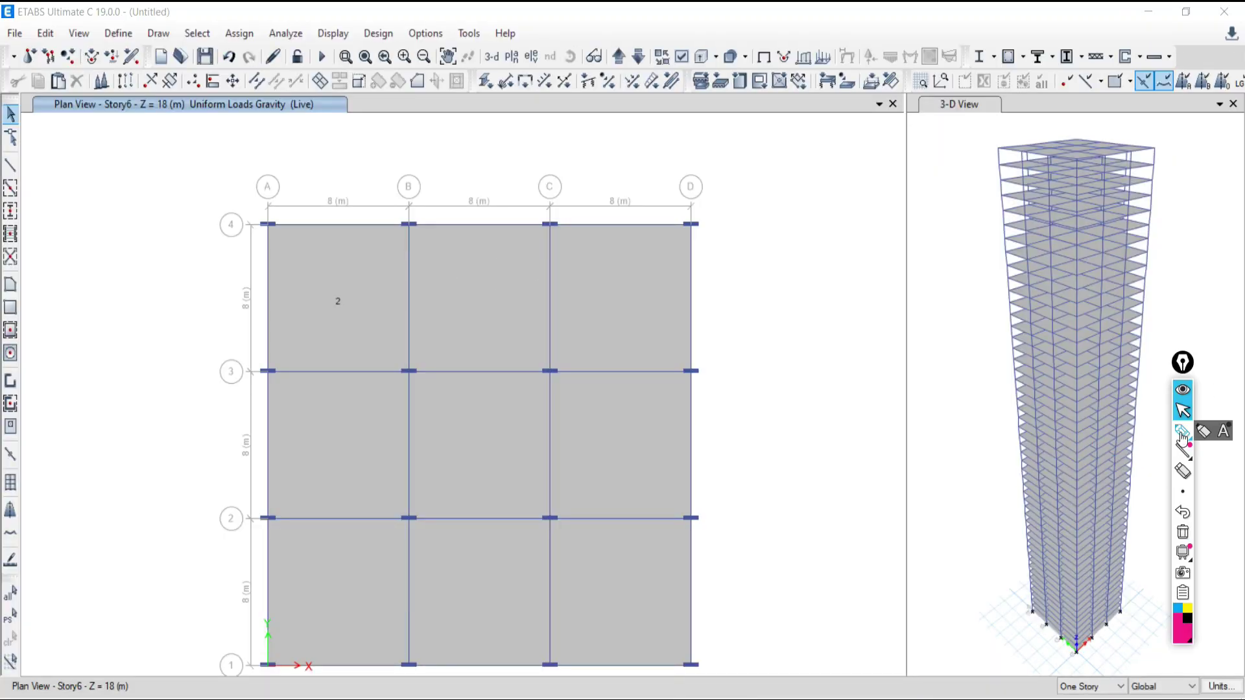
left_click_drag(725, 253, 725, 308)
mouse_move(724, 254)
left_mouse_down()
mouse_move(778, 253)
mouse_move(793, 285)
mouse_move(793, 308)
mouse_move(727, 309)
left_mouse_up()
mouse_move(804, 268)
left_mouse_down()
mouse_move(803, 286)
mouse_move(757, 323)
left_mouse_up()
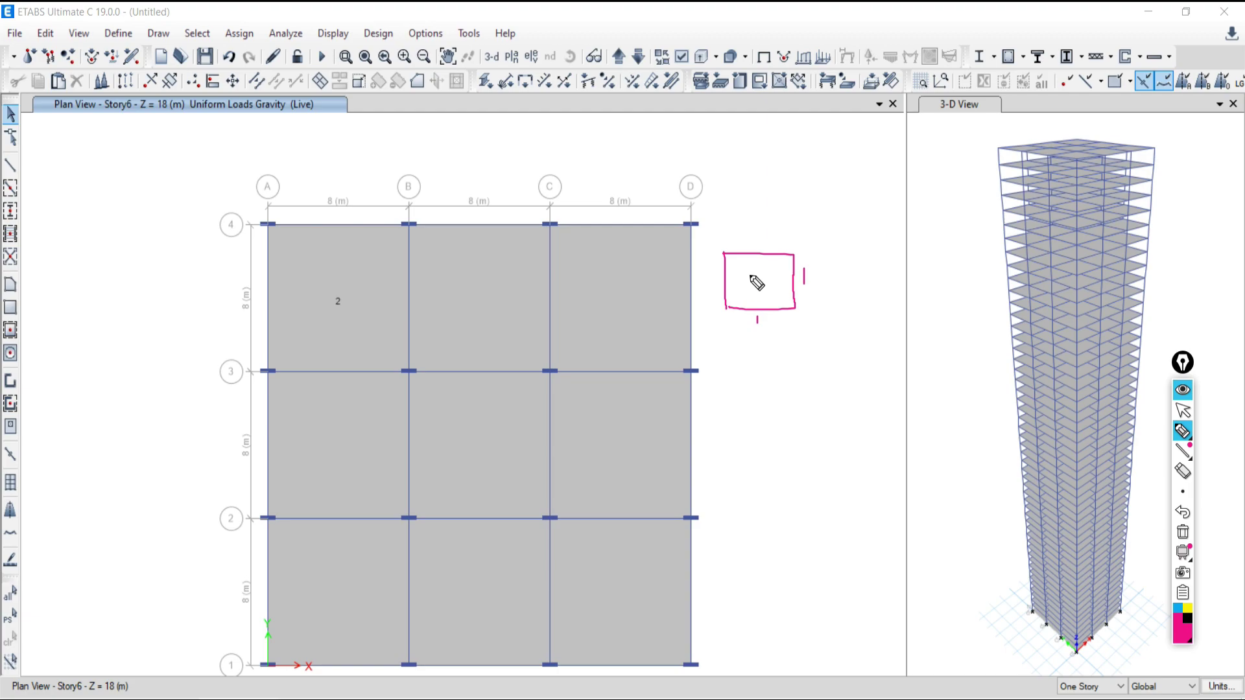
mouse_move(749, 275)
left_mouse_down()
mouse_move(760, 283)
mouse_move(748, 287)
mouse_move(784, 298)
left_mouse_up()
Step: Stop drawing, check the Google Meet call, and return to the annotated Story6 plan in ETABS
left_click(1183, 410)
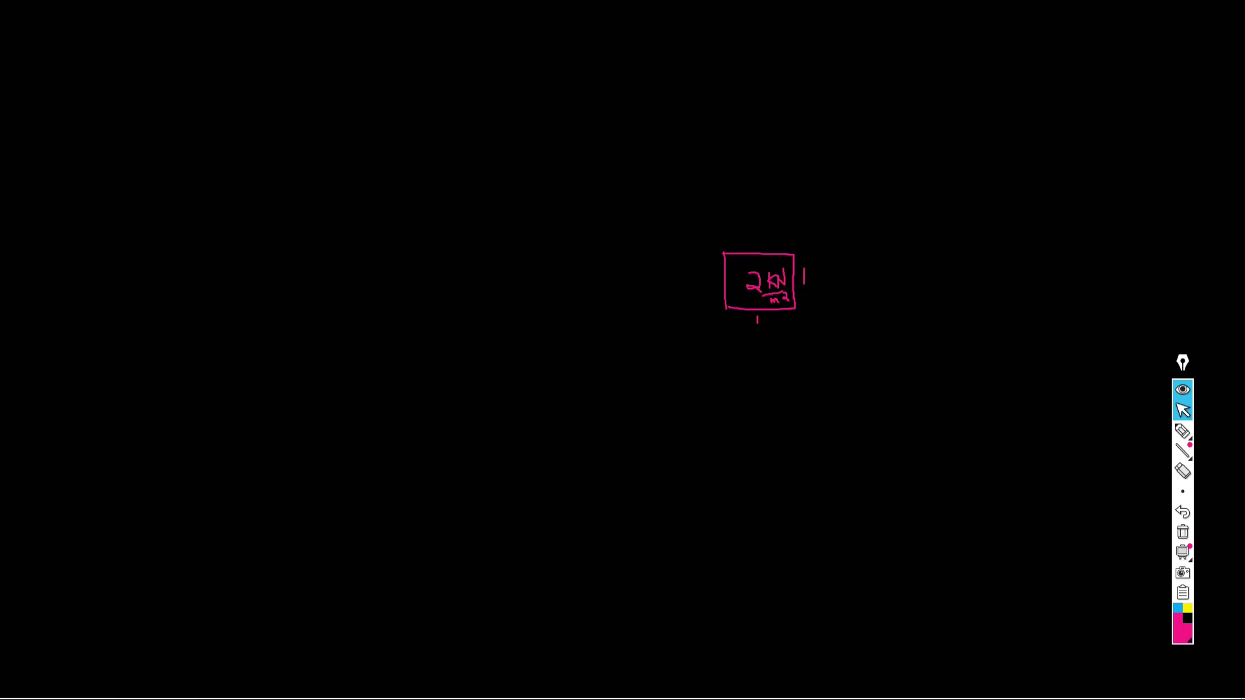
key("alt+Tab")
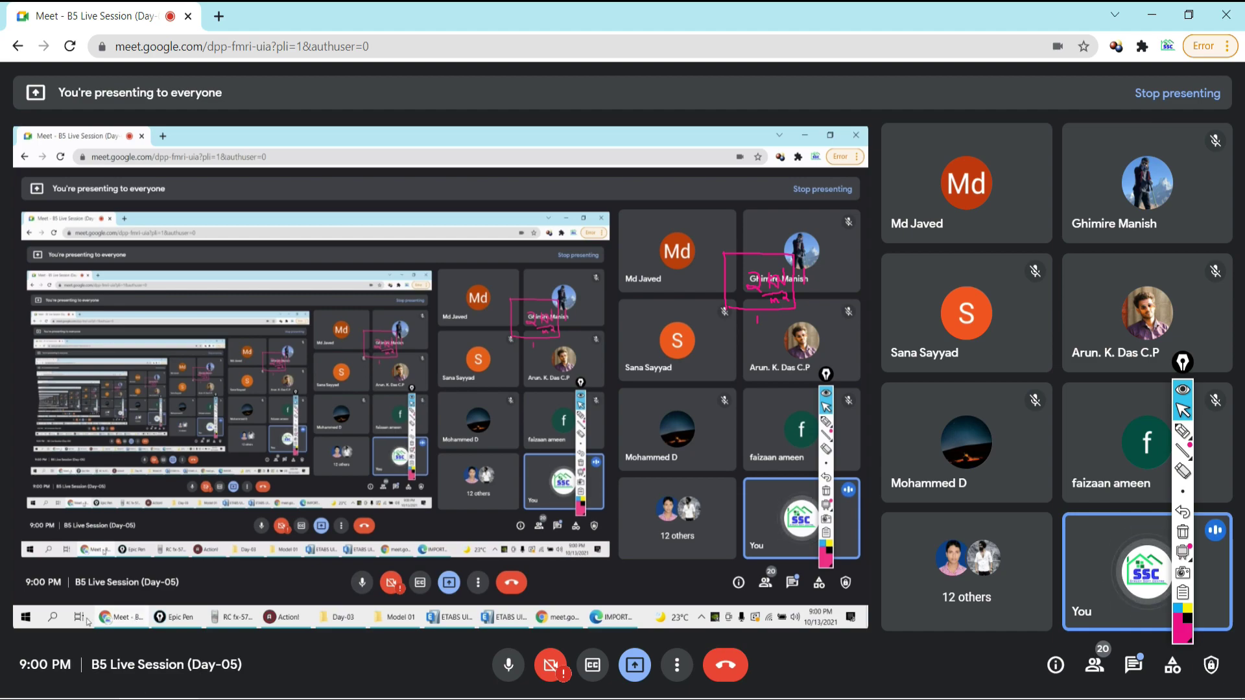
key("alt+Tab")
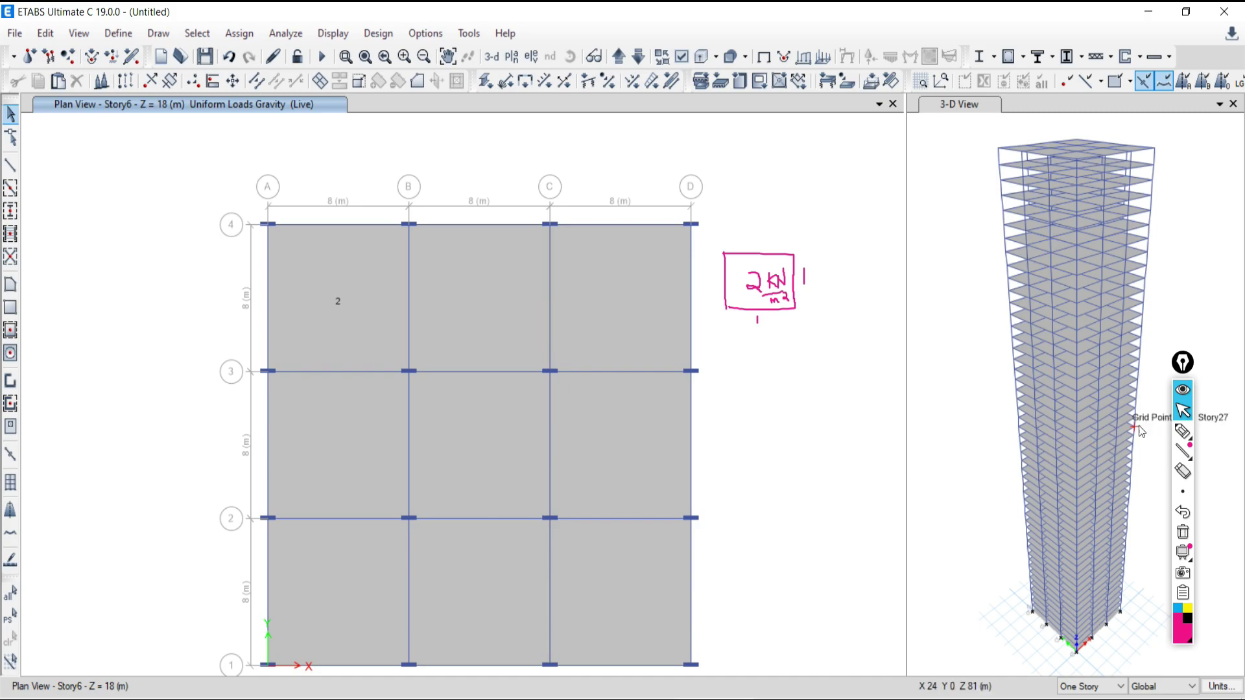
Step: Write the underlined conversion 1 kN = 101.97 kg below the sketched square with the screen pen
left_click(1182, 431)
mouse_move(741, 350)
left_mouse_down()
mouse_move(740, 387)
mouse_move(762, 389)
mouse_move(827, 384)
mouse_move(873, 359)
left_mouse_up()
mouse_move(845, 371)
left_mouse_down()
mouse_move(891, 381)
mouse_move(910, 358)
mouse_move(921, 379)
mouse_move(959, 361)
mouse_move(979, 374)
left_mouse_up()
left_click(934, 372)
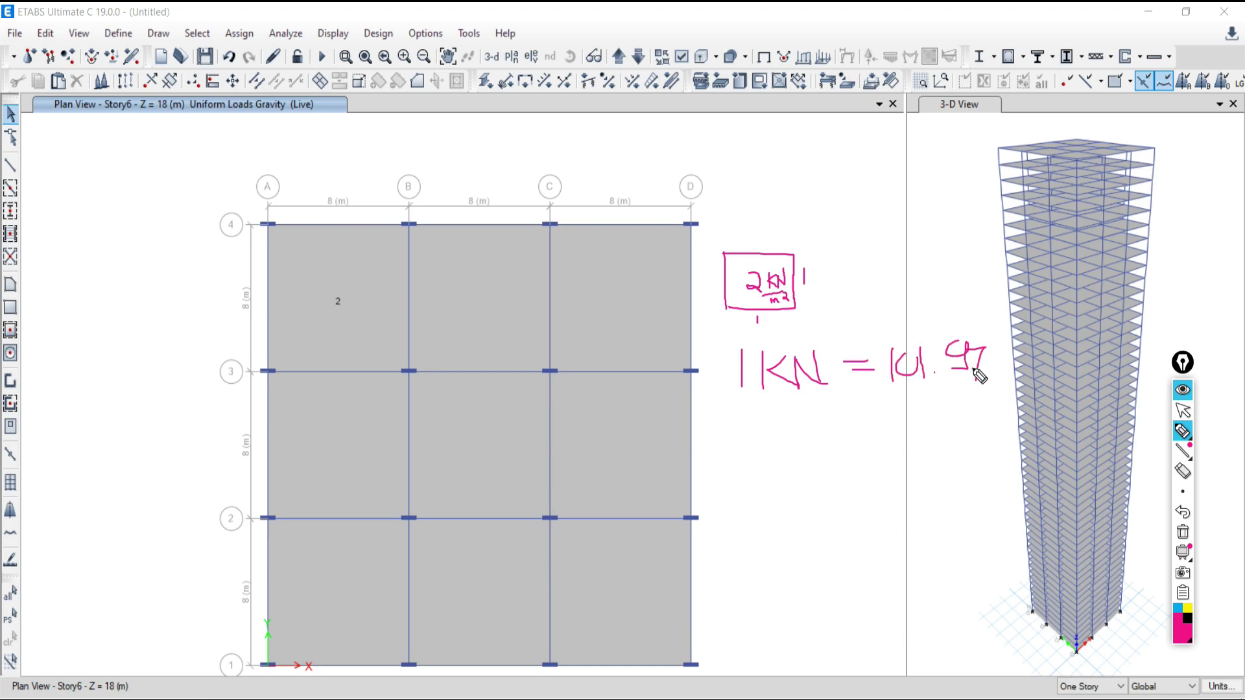
mouse_move(909, 355)
left_mouse_down()
mouse_move(911, 368)
mouse_move(908, 357)
left_mouse_up()
left_click_drag(730, 405, 1010, 385)
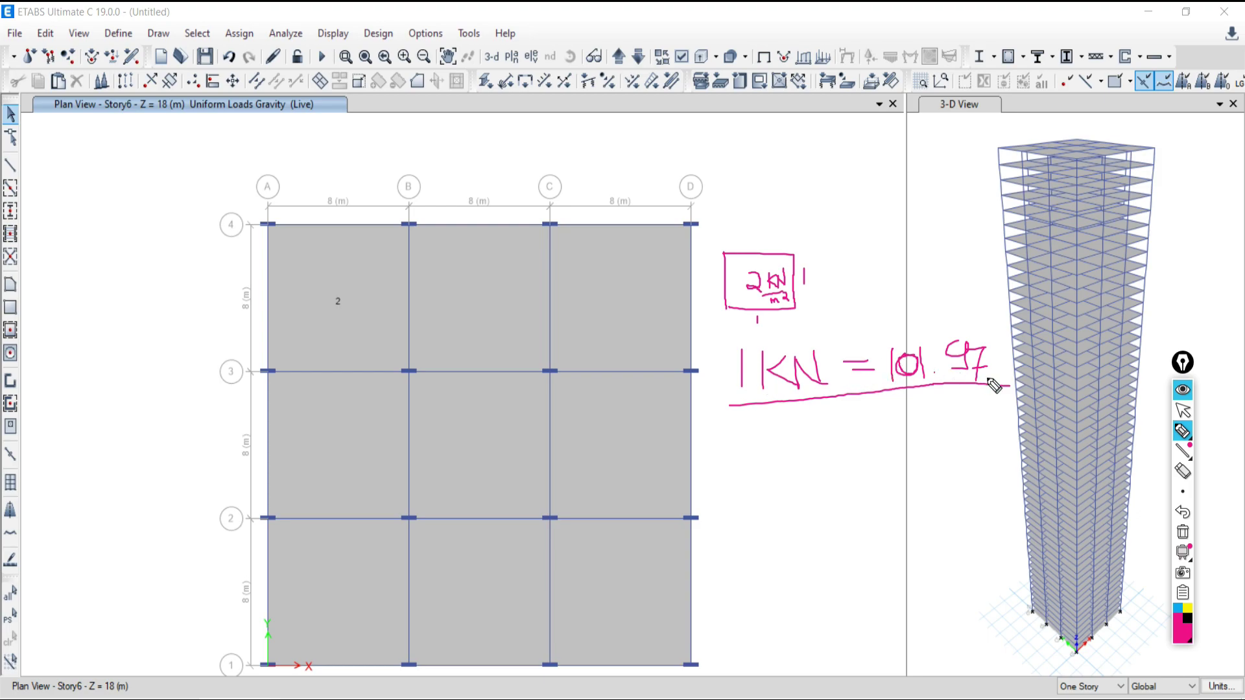
mouse_move(1009, 335)
left_mouse_down()
mouse_move(1009, 375)
mouse_move(1056, 368)
mouse_move(1025, 387)
left_mouse_up()
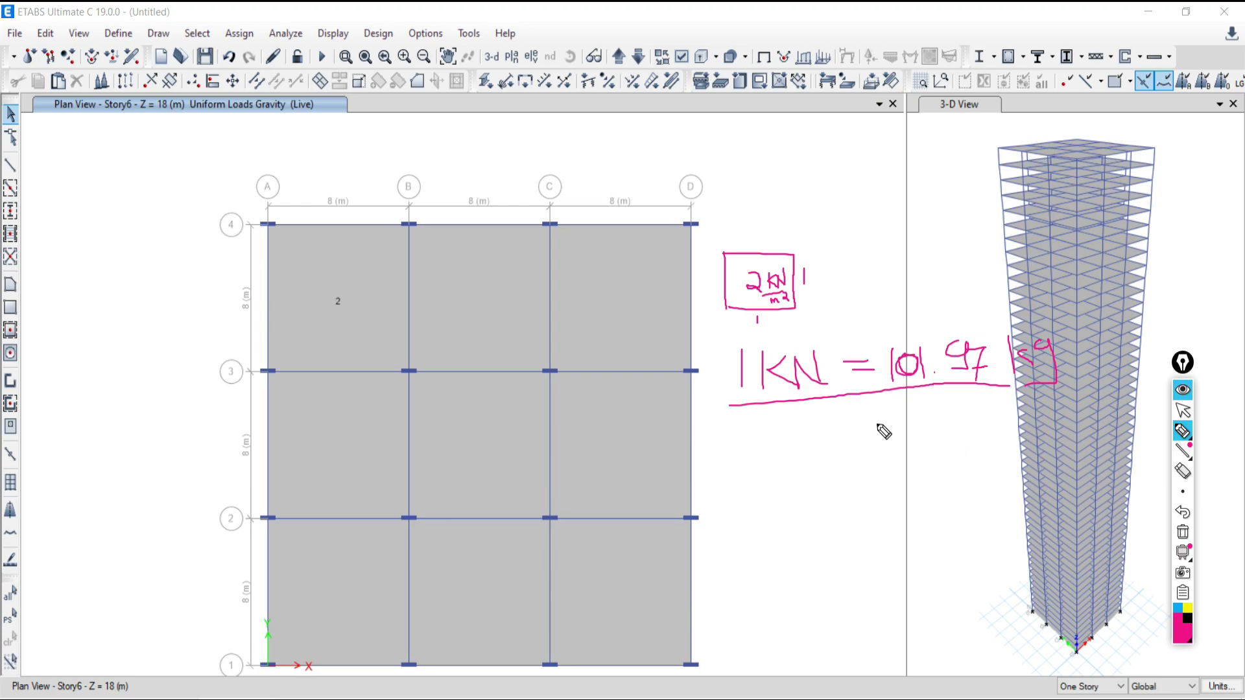
Step: Write the rounded conversion 1 kN = 102 kg below the 101.97 kg line
mouse_move(752, 433)
left_mouse_down()
mouse_move(753, 477)
mouse_move(844, 464)
mouse_move(844, 441)
mouse_move(937, 455)
left_mouse_up()
mouse_move(956, 422)
left_mouse_down()
mouse_move(947, 441)
mouse_move(966, 430)
left_mouse_up()
left_click_drag(977, 426, 1006, 462)
mouse_move(1019, 415)
left_mouse_down()
mouse_move(1018, 461)
mouse_move(1047, 434)
mouse_move(1026, 462)
left_mouse_up()
Step: Write the approximation 1 kN = 100 kg below, underline the 100, circle the leading 1, and underline 101.97
left_click_drag(767, 496, 765, 539)
mouse_move(801, 483)
left_mouse_down()
mouse_move(803, 523)
mouse_move(840, 527)
mouse_move(872, 502)
mouse_move(882, 520)
left_mouse_up()
left_click_drag(898, 512, 932, 511)
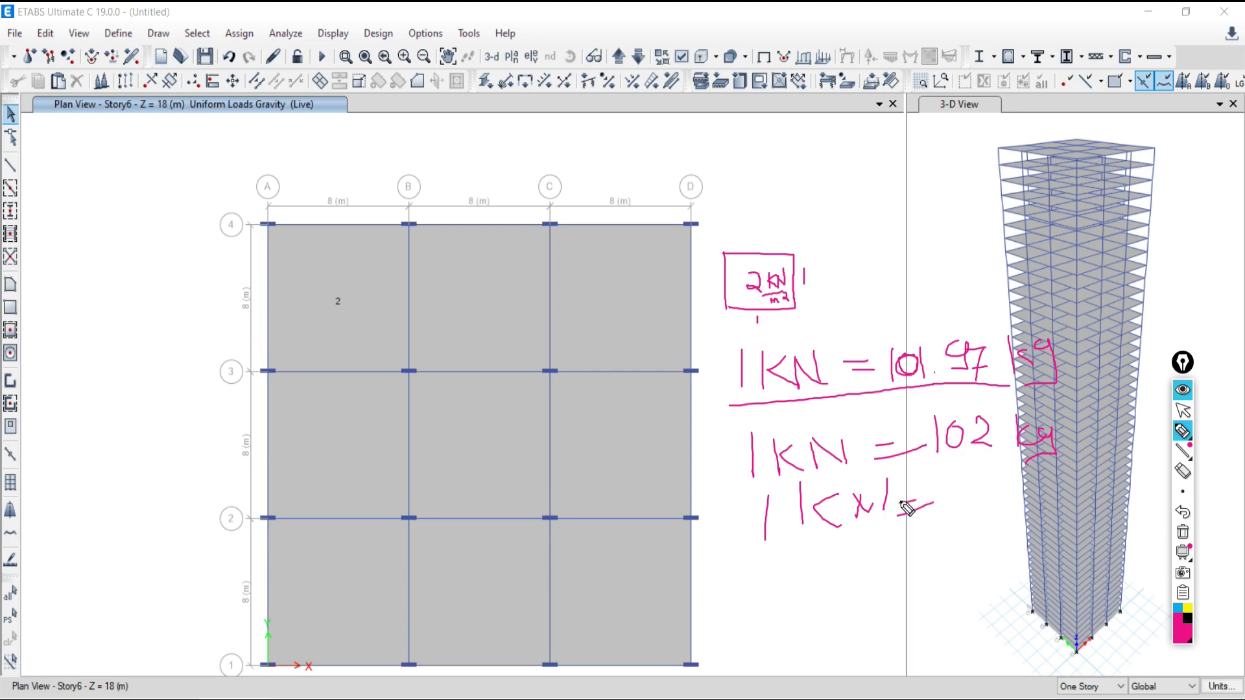
mouse_move(952, 485)
left_mouse_down()
mouse_move(955, 528)
mouse_move(973, 498)
mouse_move(1007, 496)
mouse_move(1041, 522)
left_mouse_up()
mouse_move(1054, 491)
left_mouse_down()
mouse_move(1053, 514)
mouse_move(1069, 515)
mouse_move(1040, 538)
left_mouse_up()
left_click_drag(951, 550, 1018, 535)
left_click_drag(943, 570, 1012, 555)
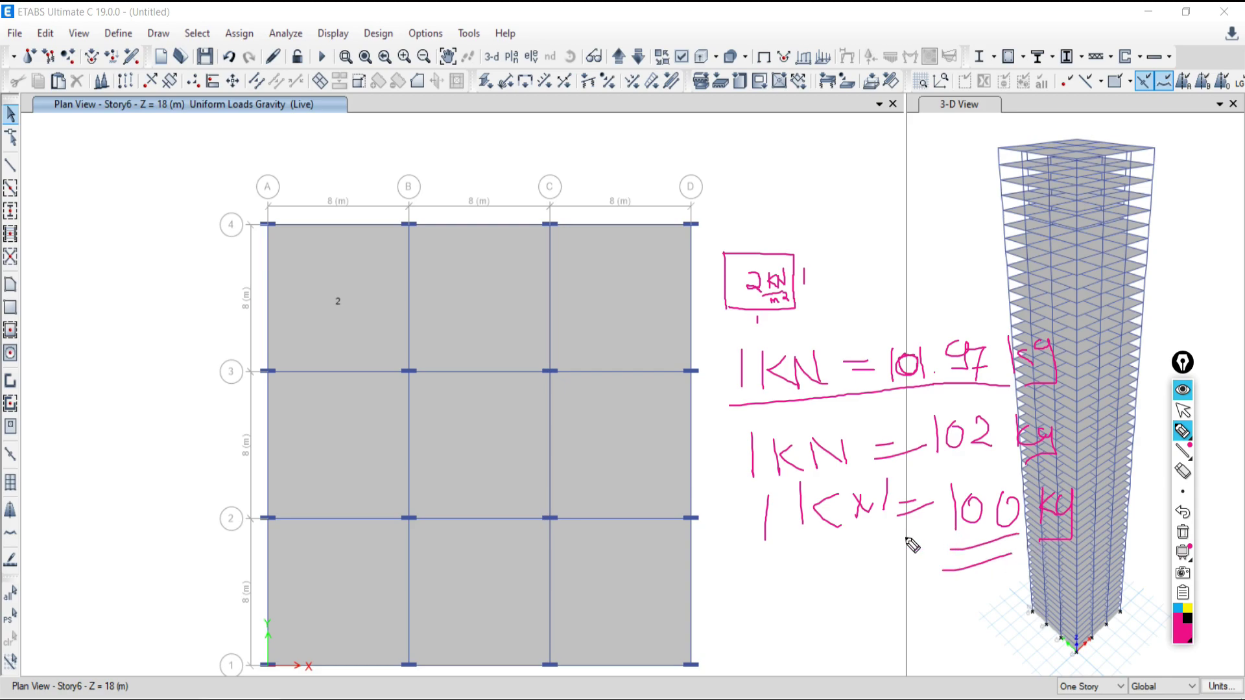
left_click_drag(757, 485, 770, 518)
mouse_move(864, 409)
left_mouse_down()
mouse_move(982, 395)
mouse_move(1001, 409)
left_mouse_up()
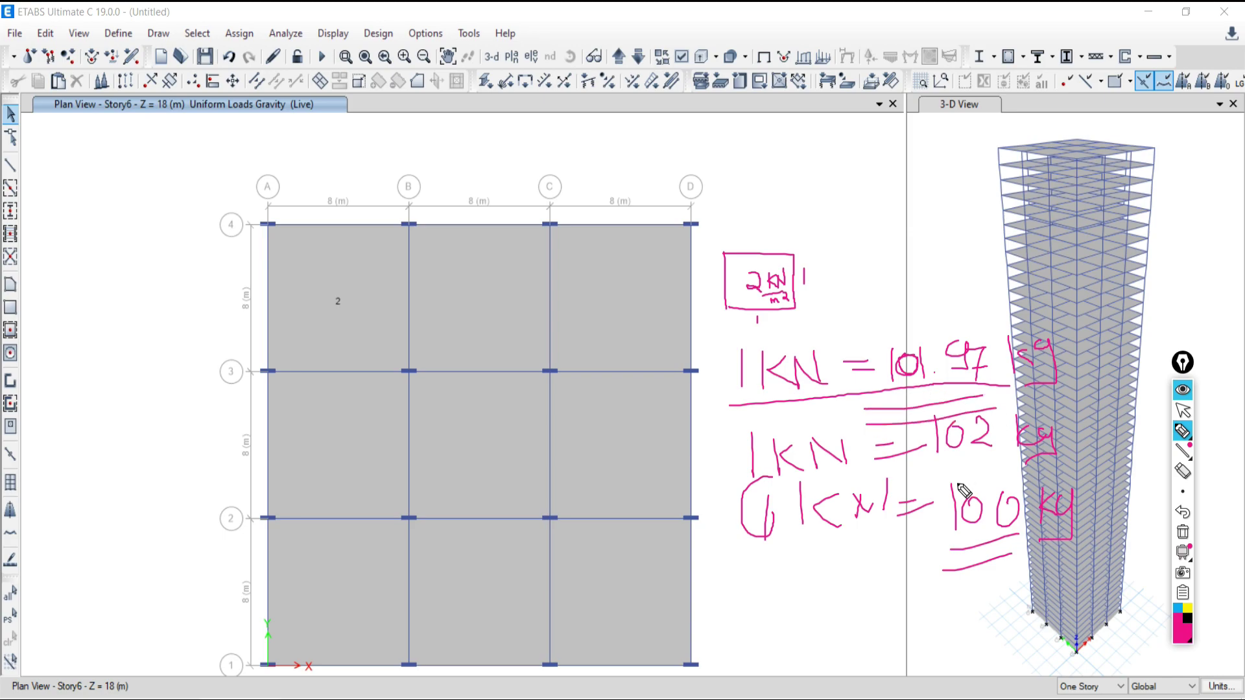
Step: Clear all annotations and write 2 kN = 200 kg above the plan with the screen pen
left_click(1182, 531)
mouse_move(735, 134)
left_mouse_down()
mouse_move(760, 171)
mouse_move(818, 166)
mouse_move(837, 133)
mouse_move(965, 175)
mouse_move(988, 144)
mouse_move(1026, 148)
mouse_move(1054, 171)
left_mouse_up()
mouse_move(1071, 144)
left_mouse_down()
mouse_move(1059, 159)
mouse_move(1076, 169)
left_mouse_up()
mouse_move(1087, 148)
left_mouse_down()
mouse_move(1104, 160)
mouse_move(1102, 188)
left_mouse_up()
left_click_drag(1102, 188, 1084, 191)
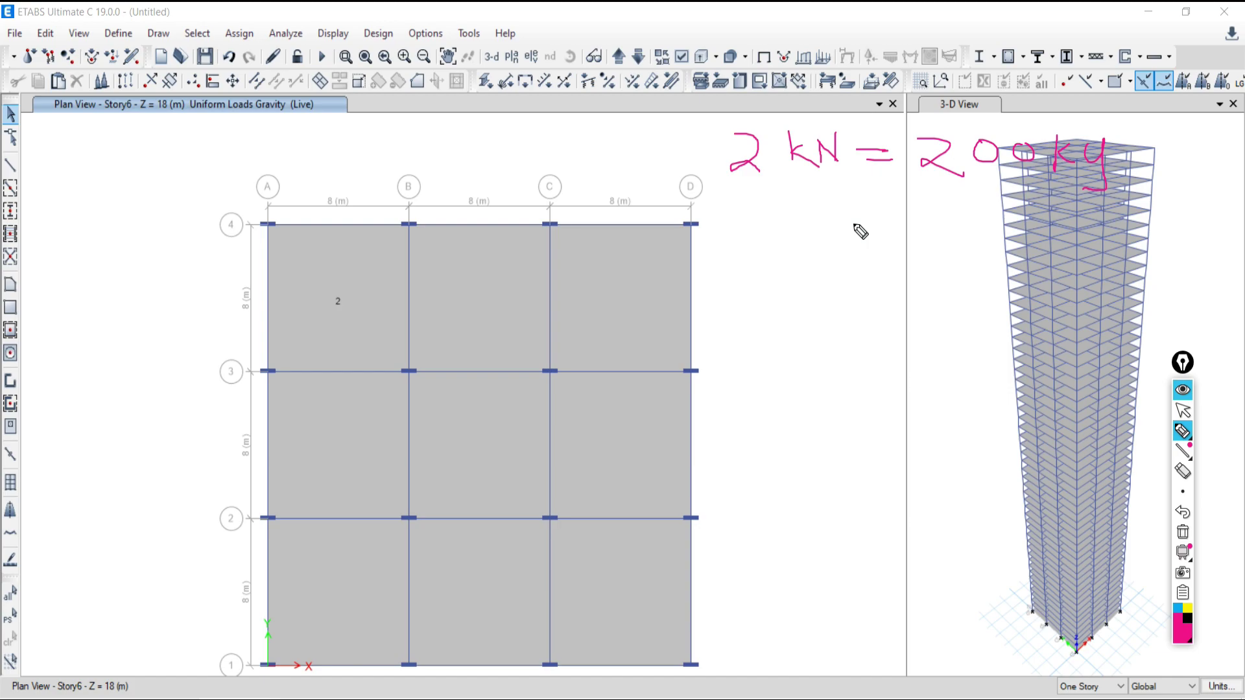
Step: Underline 200 twice in the 2 kN = 200 kg note with the screen pen
left_click_drag(923, 192, 1015, 188)
left_click_drag(920, 205, 1033, 203)
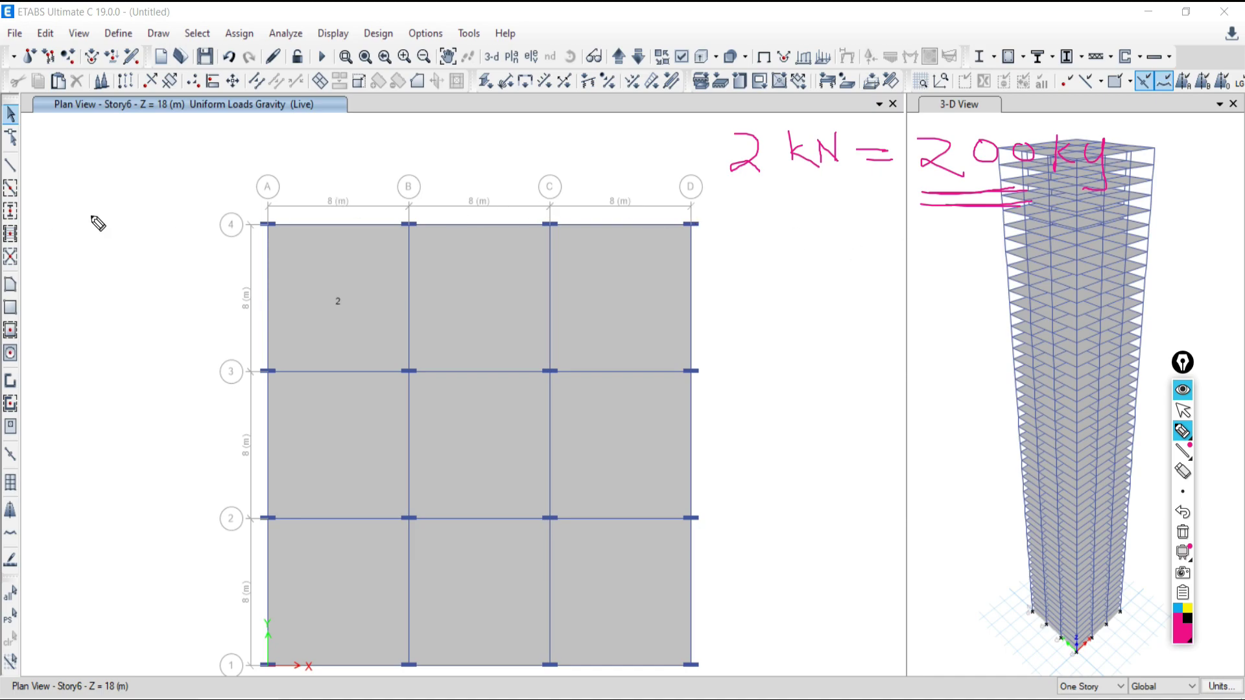
left_click(1182, 409)
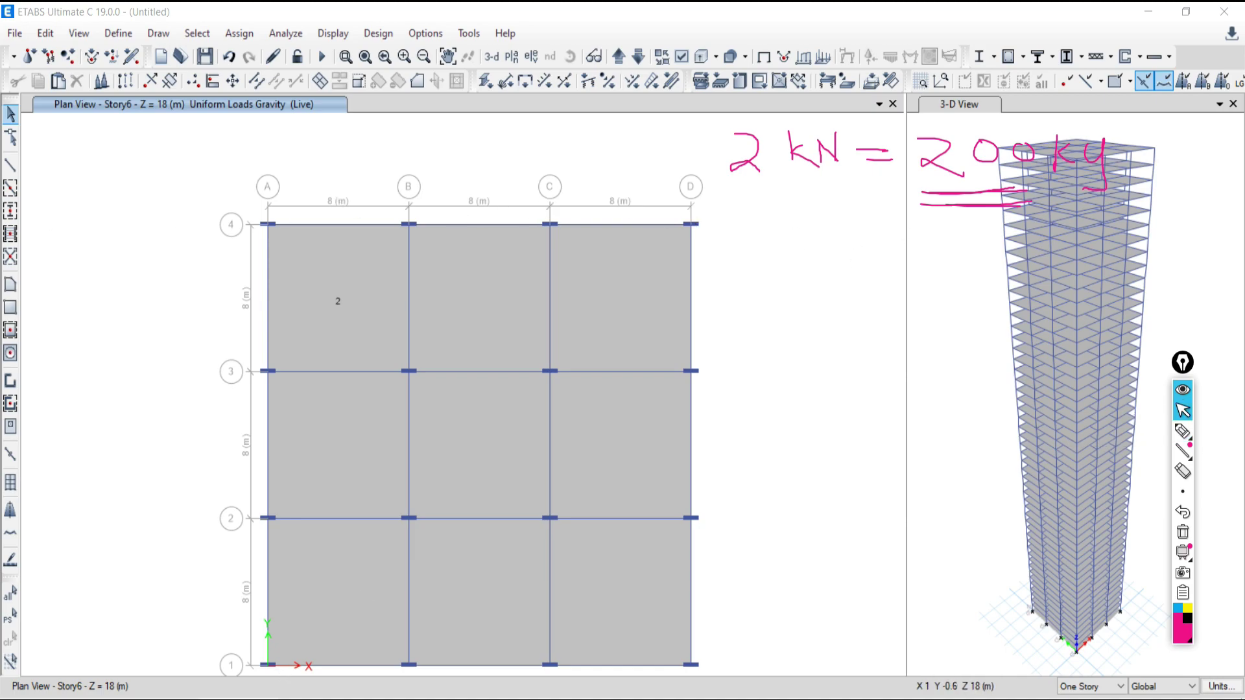
Step: Switch to IMPORTANT COMMANDS.pdf and write the calculation 200/70 = 2.9 below the 2 kN note, underlining the result twice
left_click(167, 699)
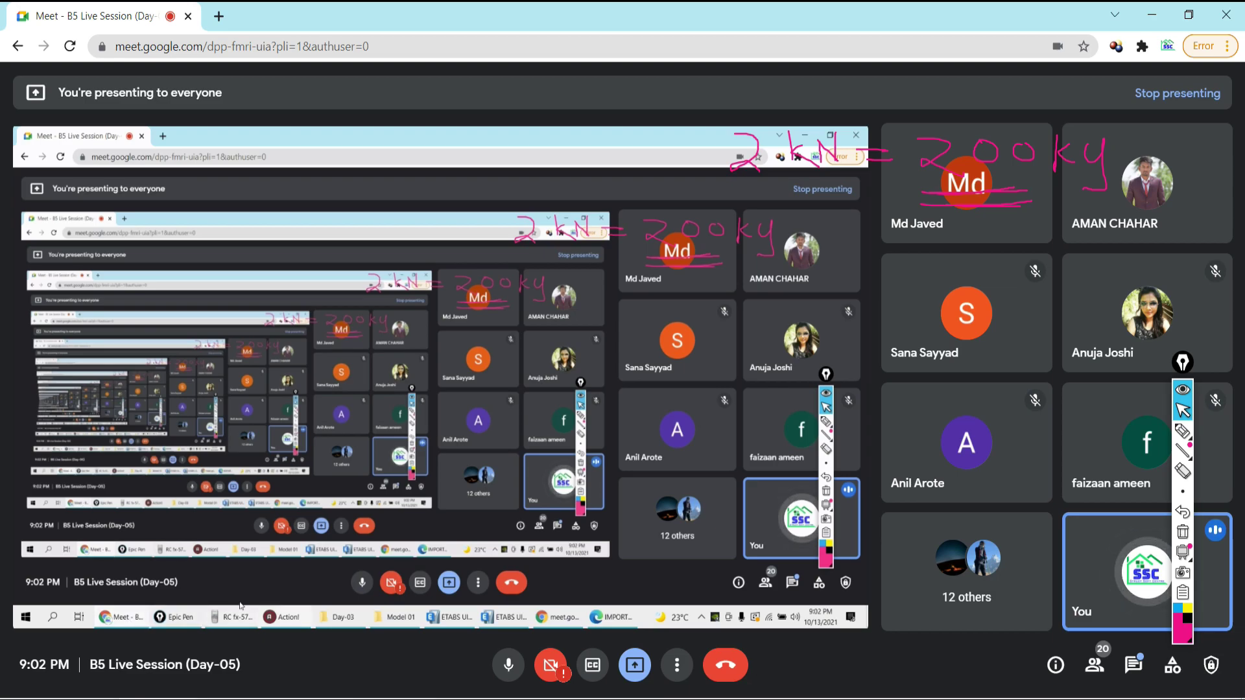
key("ctrl+shift+b")
key("ctrl+shift+b")
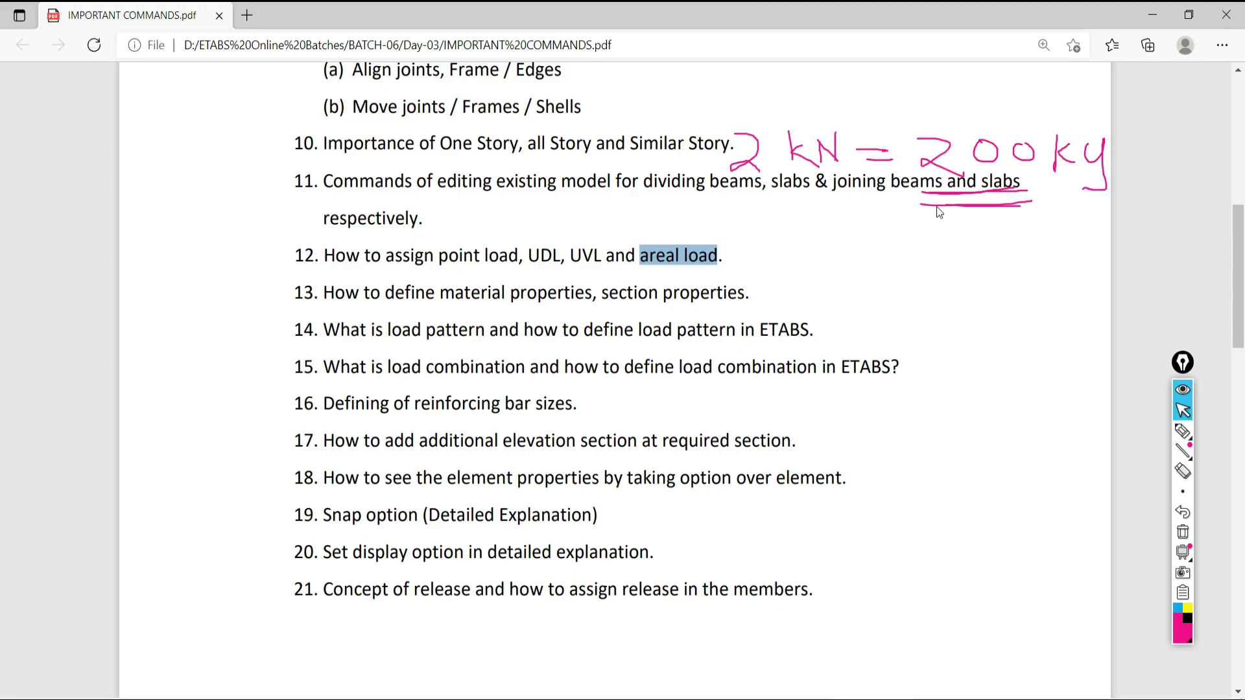
left_click(1182, 431)
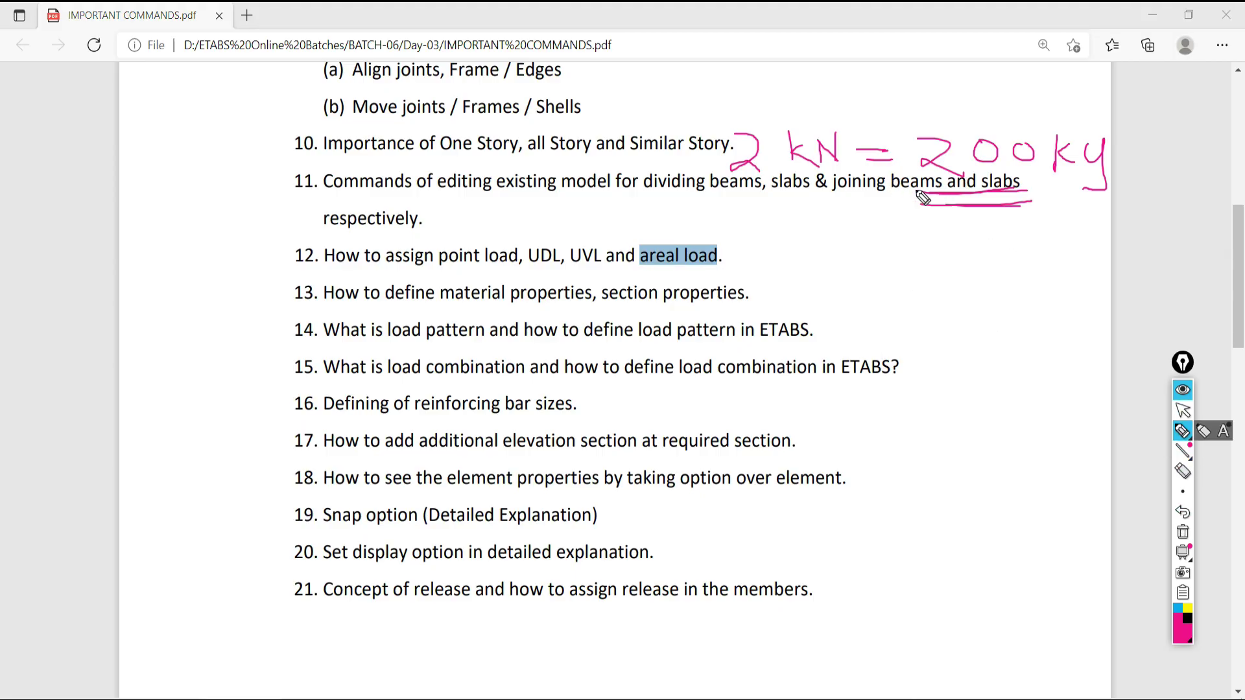
left_click_drag(903, 254, 920, 298)
left_click_drag(947, 255, 975, 254)
left_click_drag(894, 319, 1024, 310)
mouse_move(938, 339)
left_mouse_down()
mouse_move(958, 408)
mouse_move(1012, 358)
left_mouse_up()
mouse_move(1037, 313)
left_mouse_down()
mouse_move(1142, 293)
mouse_move(1155, 267)
mouse_move(1187, 300)
left_mouse_up()
left_click(1135, 295)
left_click_drag(1121, 333, 1198, 310)
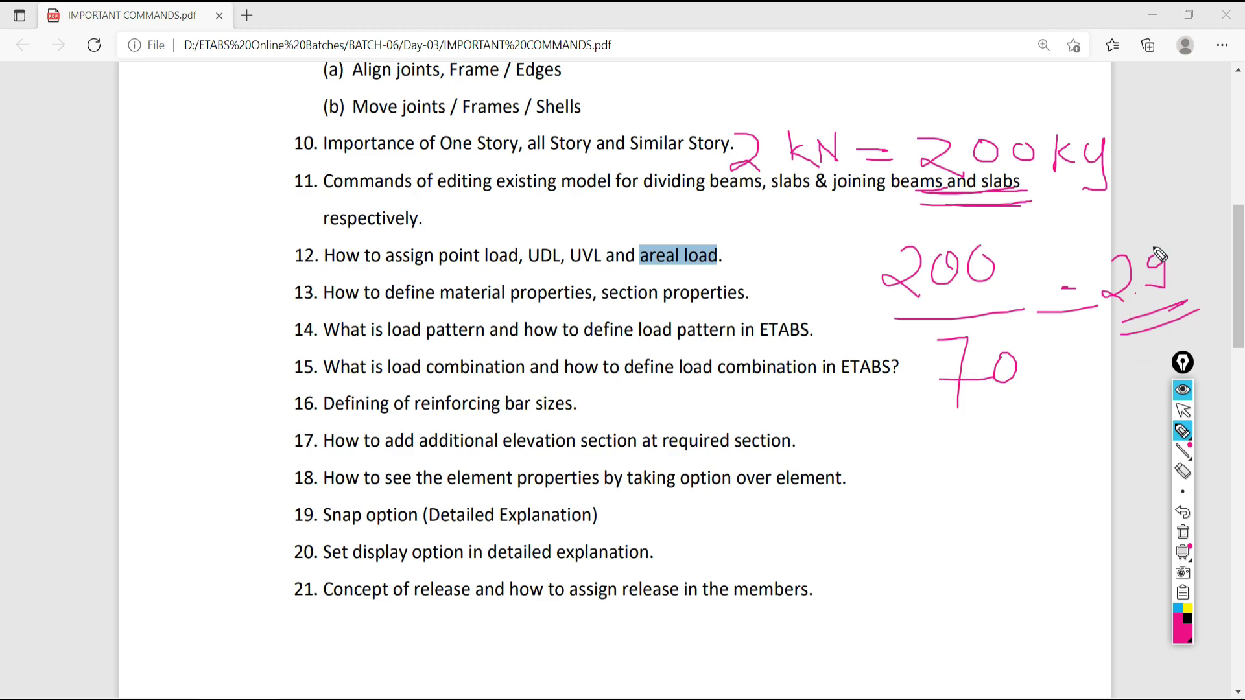
Step: Write the approximation ~ 3 per below the calculation and underline the 3 with the screen pen
left_click_drag(959, 519, 1036, 511)
mouse_move(970, 491)
left_mouse_down()
mouse_move(1029, 456)
mouse_move(1079, 481)
mouse_move(1057, 505)
left_mouse_up()
mouse_move(1117, 480)
left_mouse_down()
mouse_move(1114, 535)
mouse_move(1113, 503)
mouse_move(1135, 509)
mouse_move(1164, 485)
left_mouse_up()
mouse_move(1057, 530)
left_mouse_down()
mouse_move(1100, 525)
mouse_move(1101, 537)
left_mouse_up()
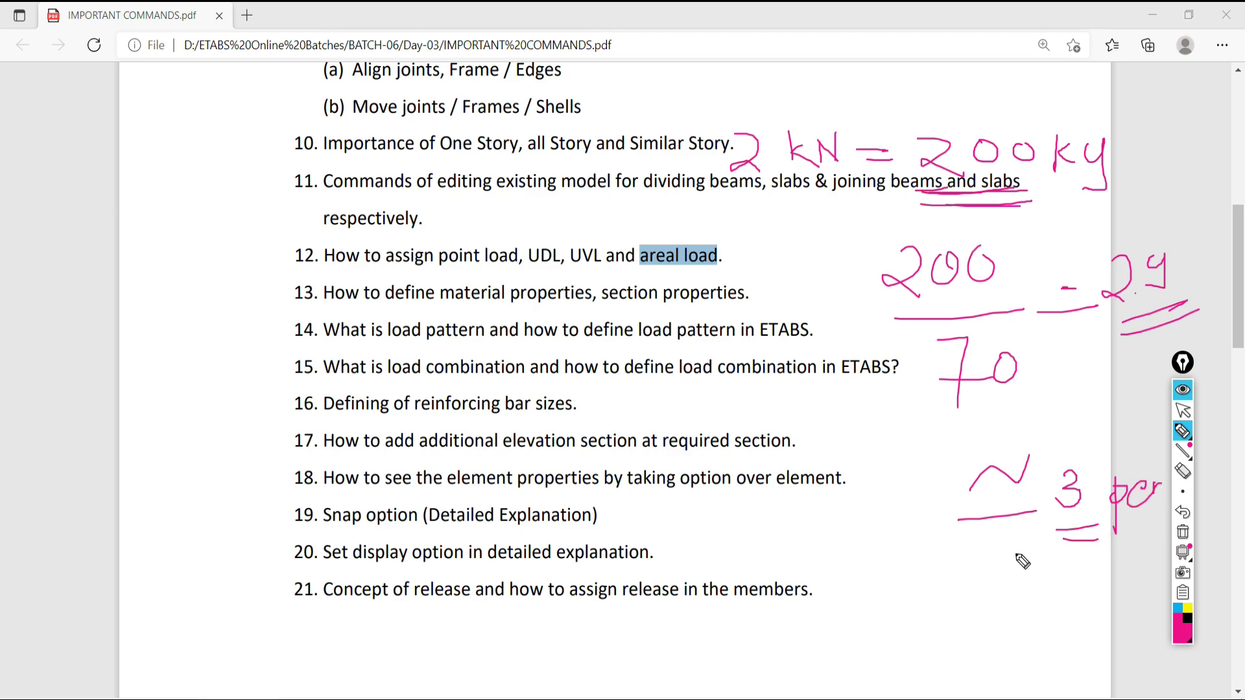
Step: Sketch a square labelled 1 by 1 beside the list, with a simple standing figure at its upper-left corner
mouse_move(129, 273)
left_mouse_down()
mouse_move(248, 344)
mouse_move(181, 260)
mouse_move(135, 262)
left_mouse_up()
left_click_drag(188, 362, 193, 389)
left_click_drag(263, 275, 266, 291)
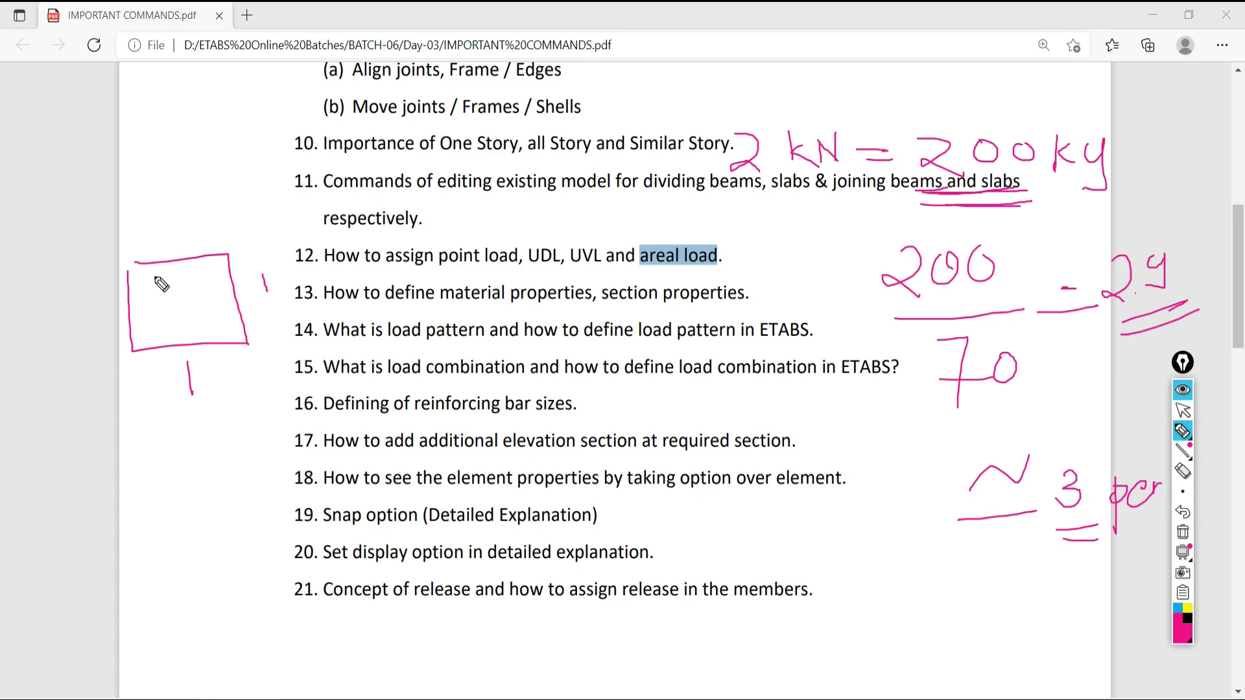
left_click_drag(150, 209, 146, 299)
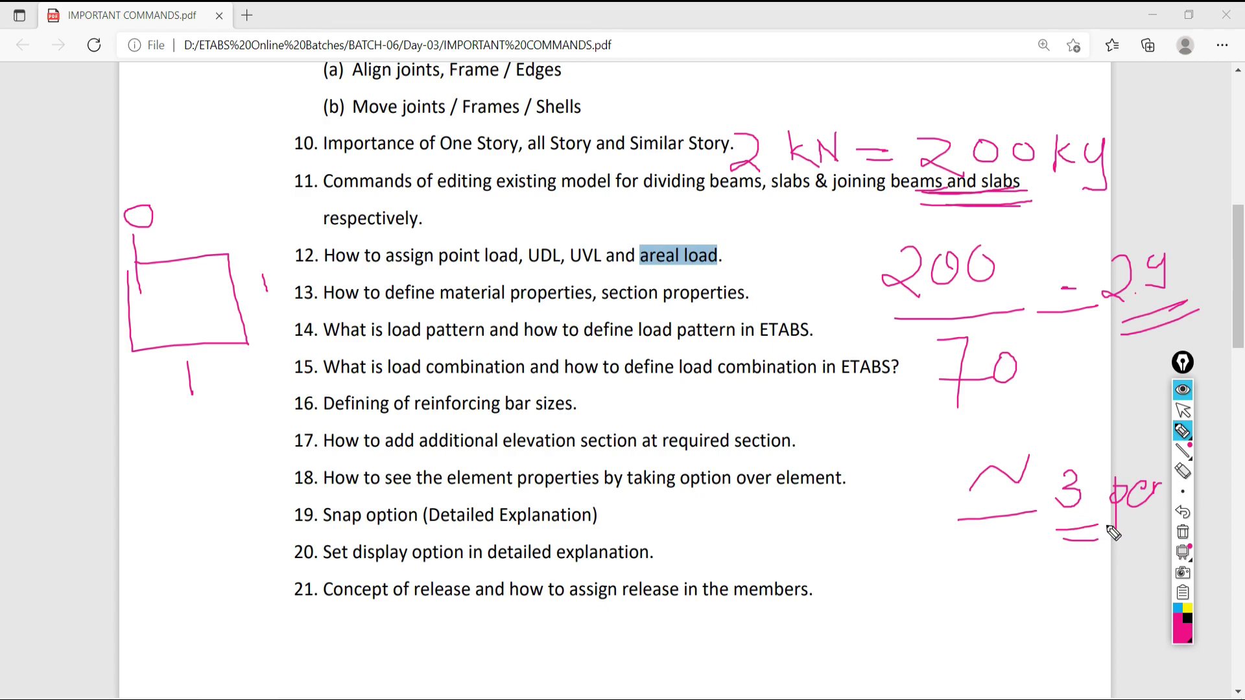
Step: Draw a partial loop around 2 kN and write a 6 below the ~ 3 per note
mouse_move(772, 108)
left_mouse_down()
mouse_move(712, 189)
mouse_move(833, 196)
left_mouse_up()
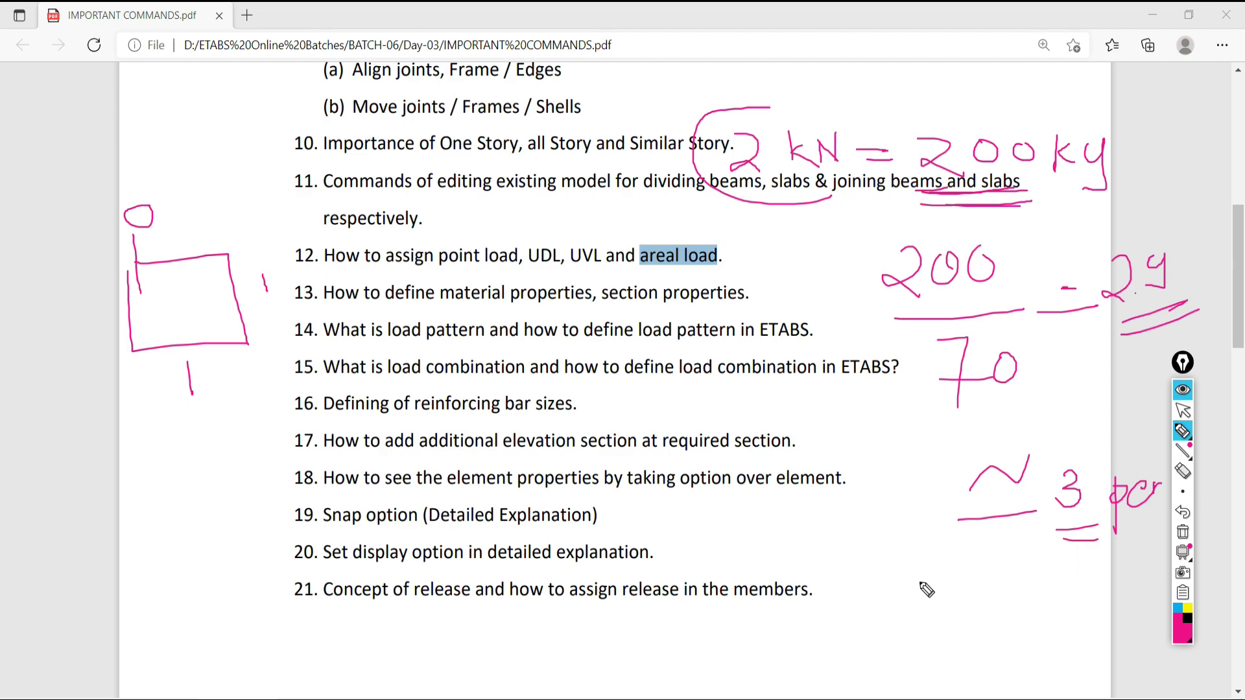
left_click_drag(901, 571, 909, 603)
mouse_move(907, 559)
left_mouse_down()
mouse_move(889, 602)
mouse_move(907, 601)
mouse_move(881, 594)
left_mouse_up()
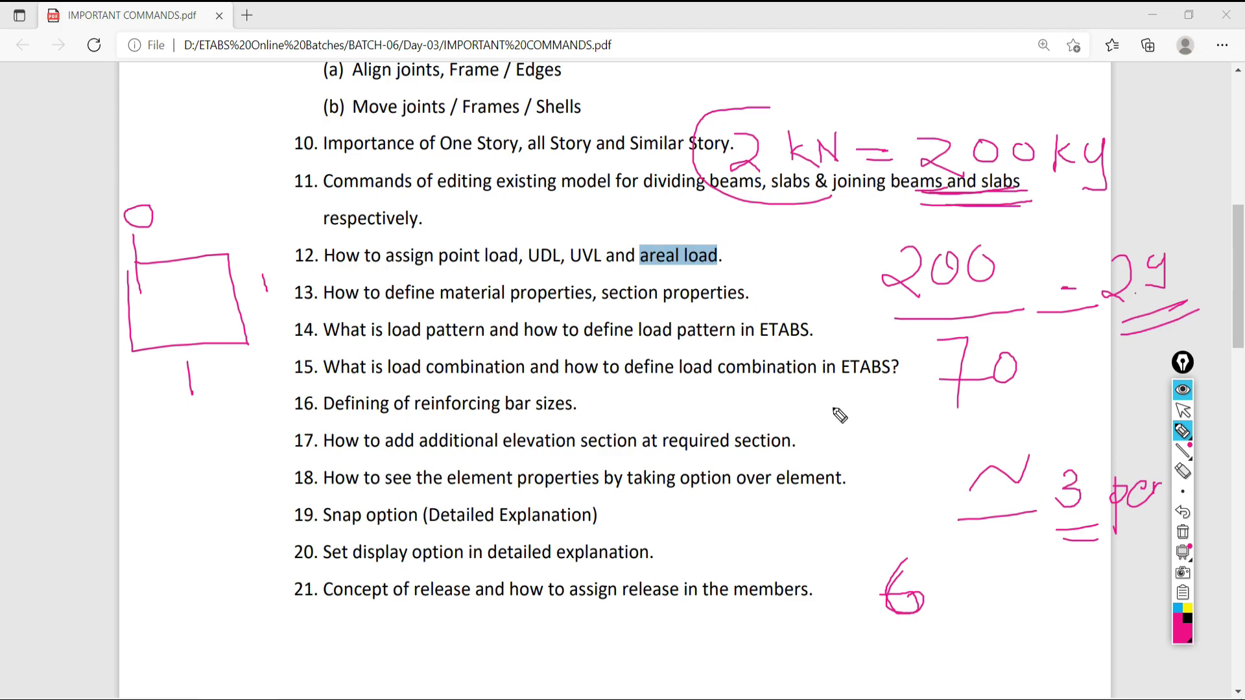
left_click(1182, 409)
left_click(178, 699)
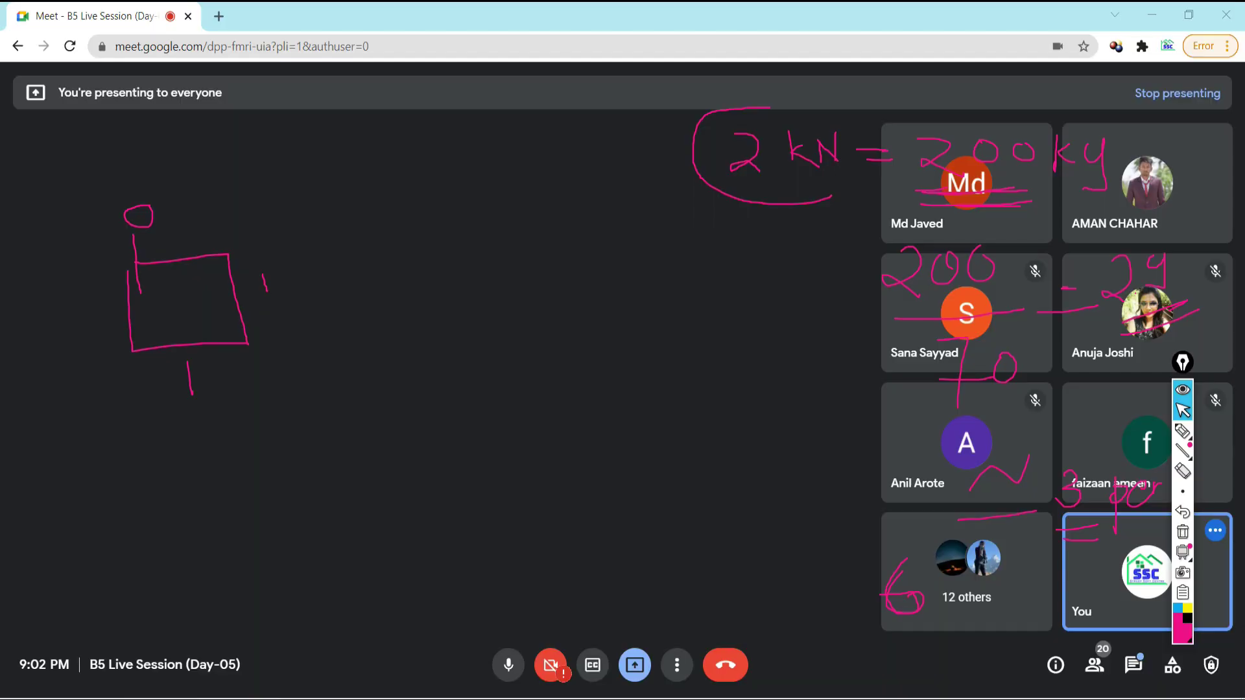
left_click(178, 699)
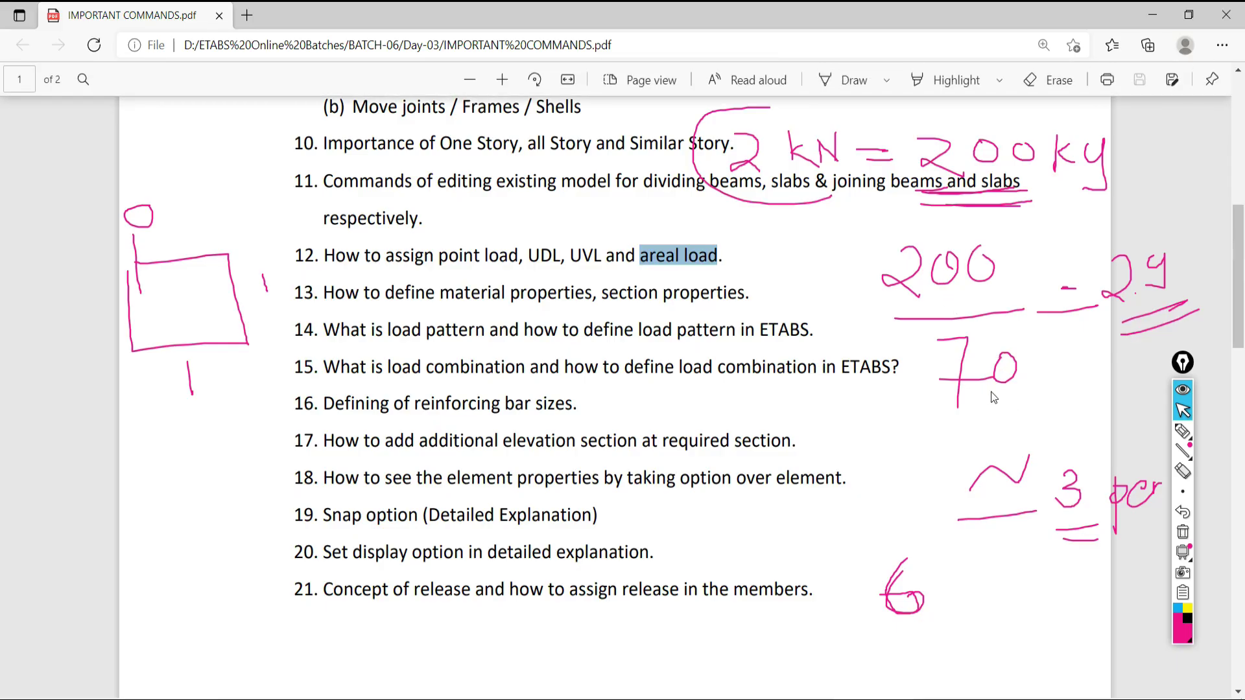
Step: Clear all annotations and write 1 kN = 101.97 beside the list, underlining 101.97 twice
left_click(1182, 538)
left_click(1182, 431)
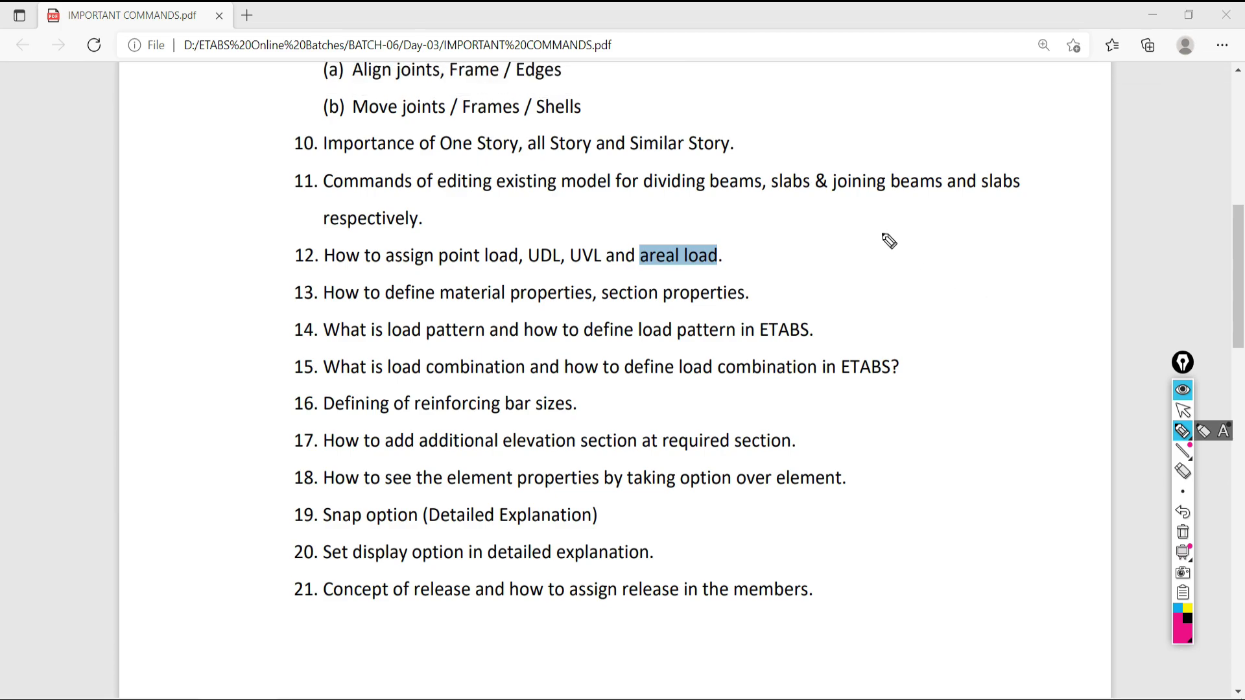
mouse_move(871, 219)
left_mouse_down()
mouse_move(862, 289)
mouse_move(893, 275)
left_mouse_up()
left_click_drag(924, 229, 933, 257)
left_click_drag(948, 245, 940, 268)
mouse_move(968, 227)
left_mouse_down()
mouse_move(966, 261)
mouse_move(1052, 262)
mouse_move(1069, 236)
mouse_move(1083, 260)
mouse_move(1149, 252)
left_mouse_up()
mouse_move(1053, 284)
left_mouse_down()
mouse_move(1144, 283)
mouse_move(1134, 298)
left_mouse_up()
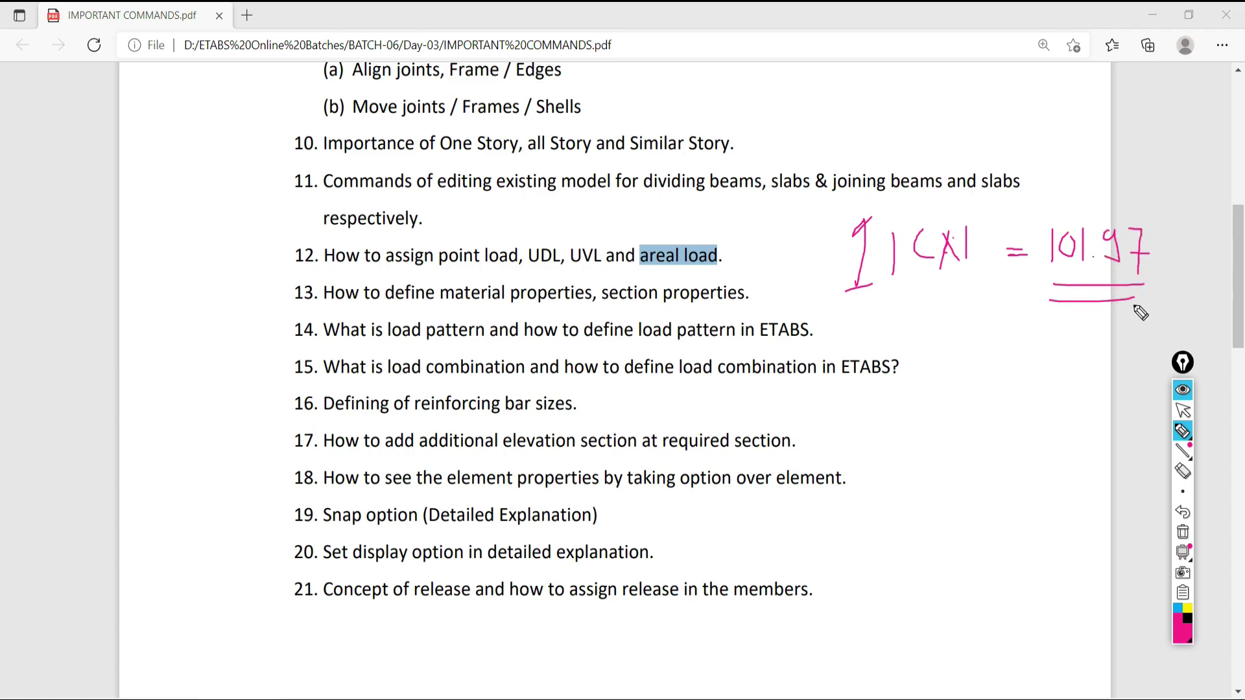
Step: Clear the conversion note, leave the screen pen and switch back to the ETABS plan view
left_click(1182, 533)
left_click(1182, 410)
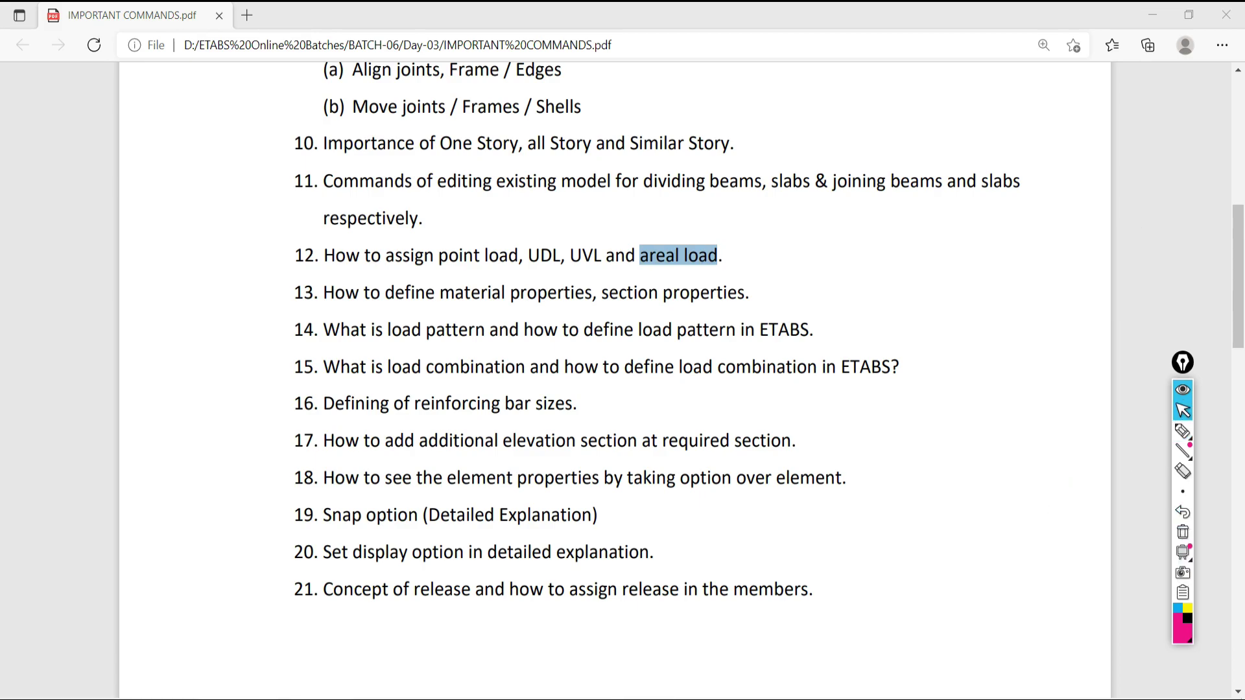
key("alt+Tab")
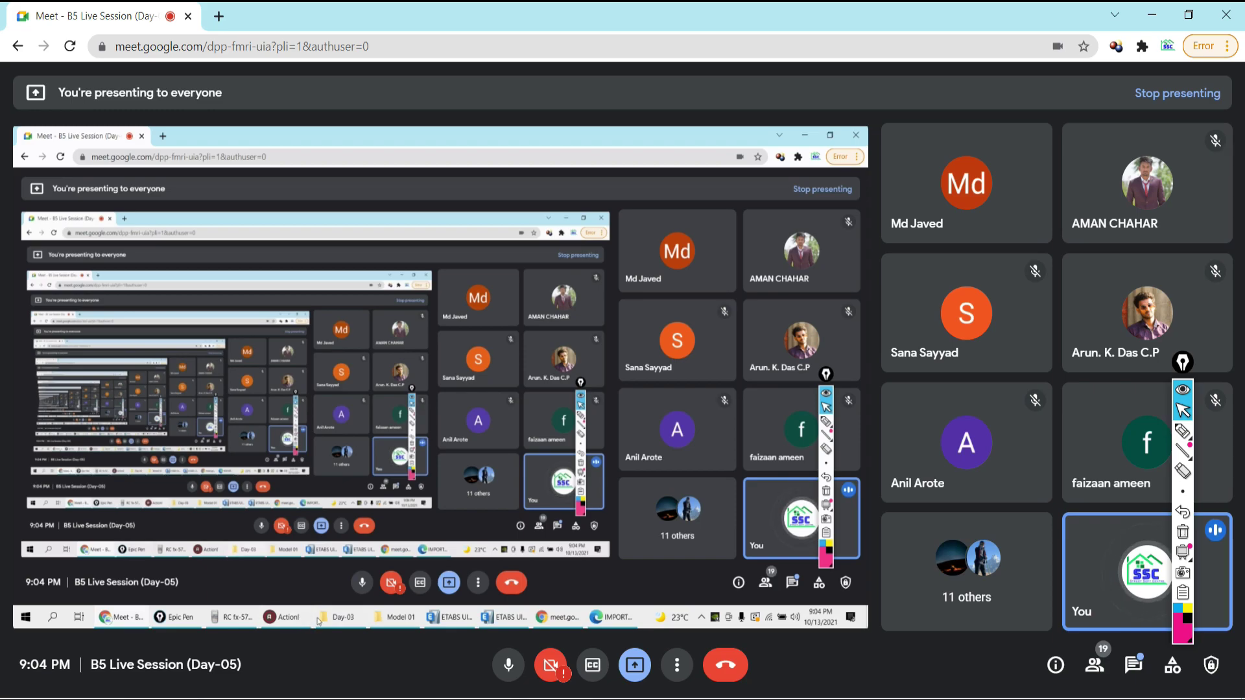
key("alt+Tab")
Step: Assign a 4 kN/m² uniform Live load to the slab panel between grids B–C and 3–4
left_click(463, 314)
left_click(239, 33)
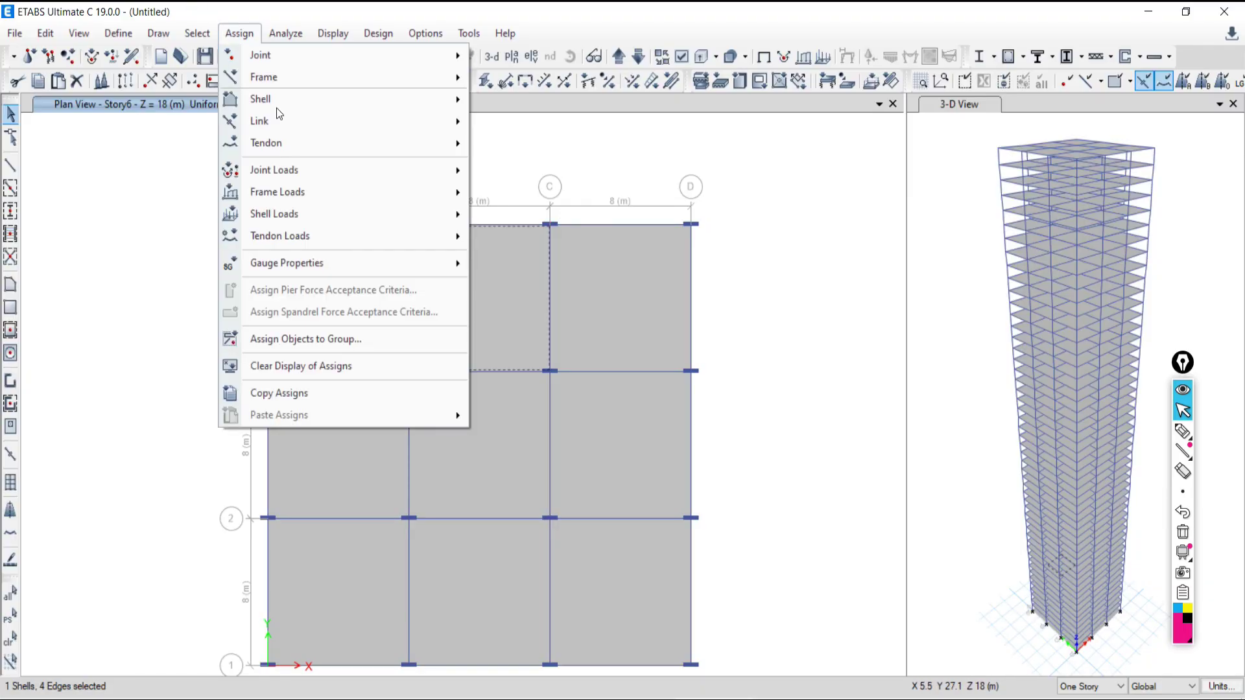
mouse_move(268, 222)
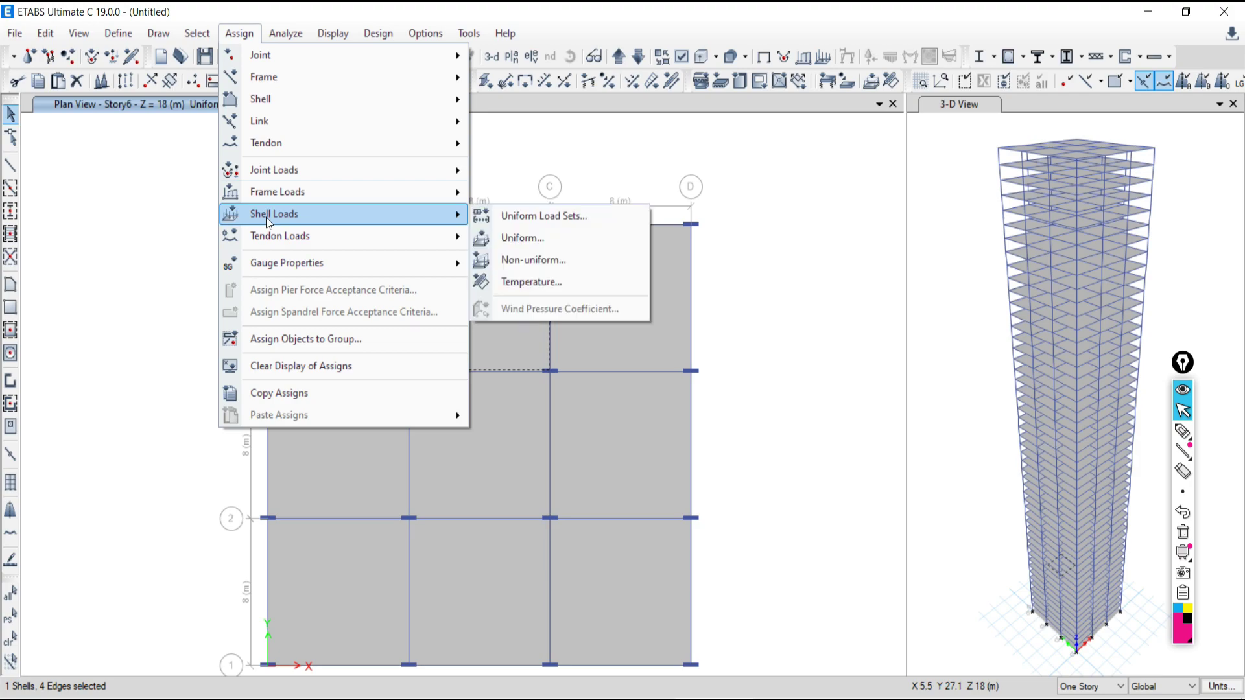
left_click(519, 238)
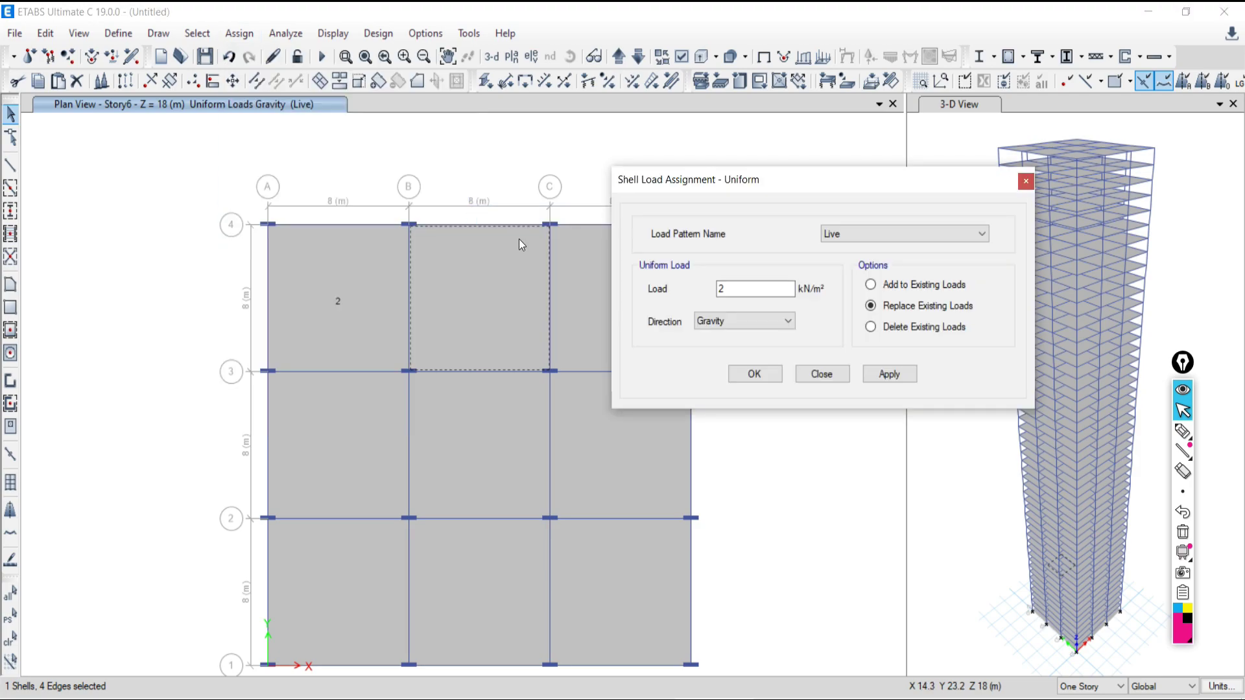
double_click(718, 289)
type("4")
left_click(887, 374)
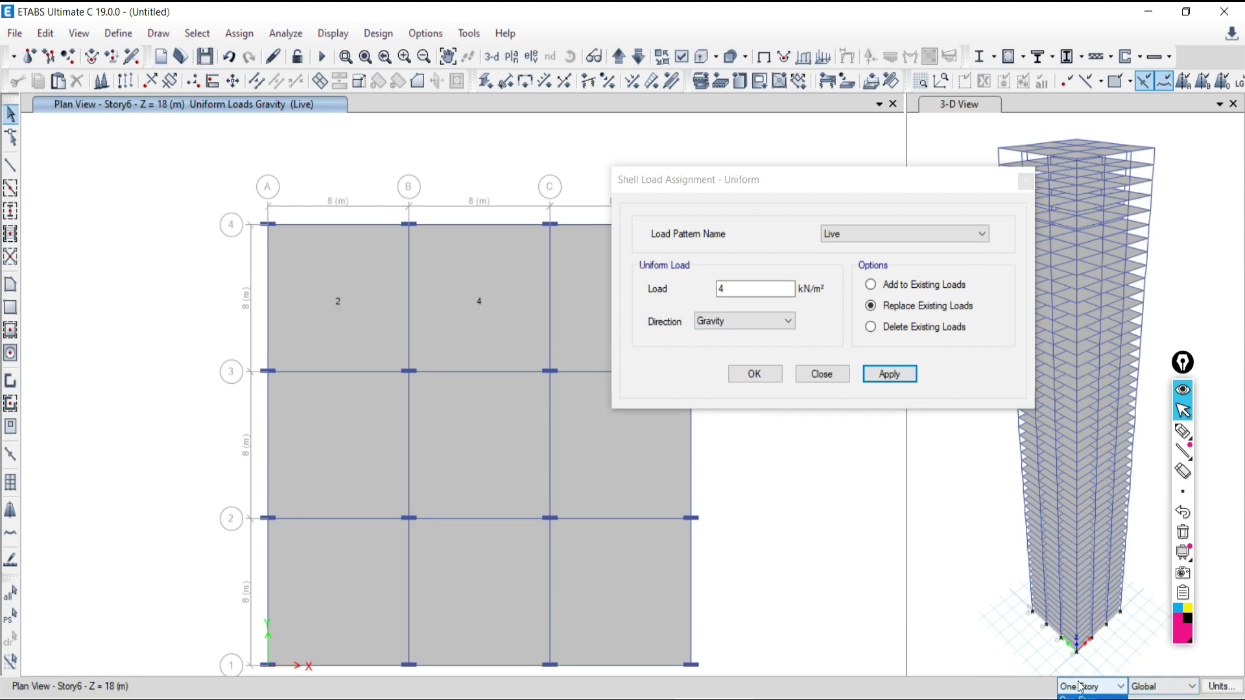
Step: Set story selection to All Stories and apply a 5 kN/m² Live load to the slab panels between grids A–B and 2–3
left_click(1091, 697)
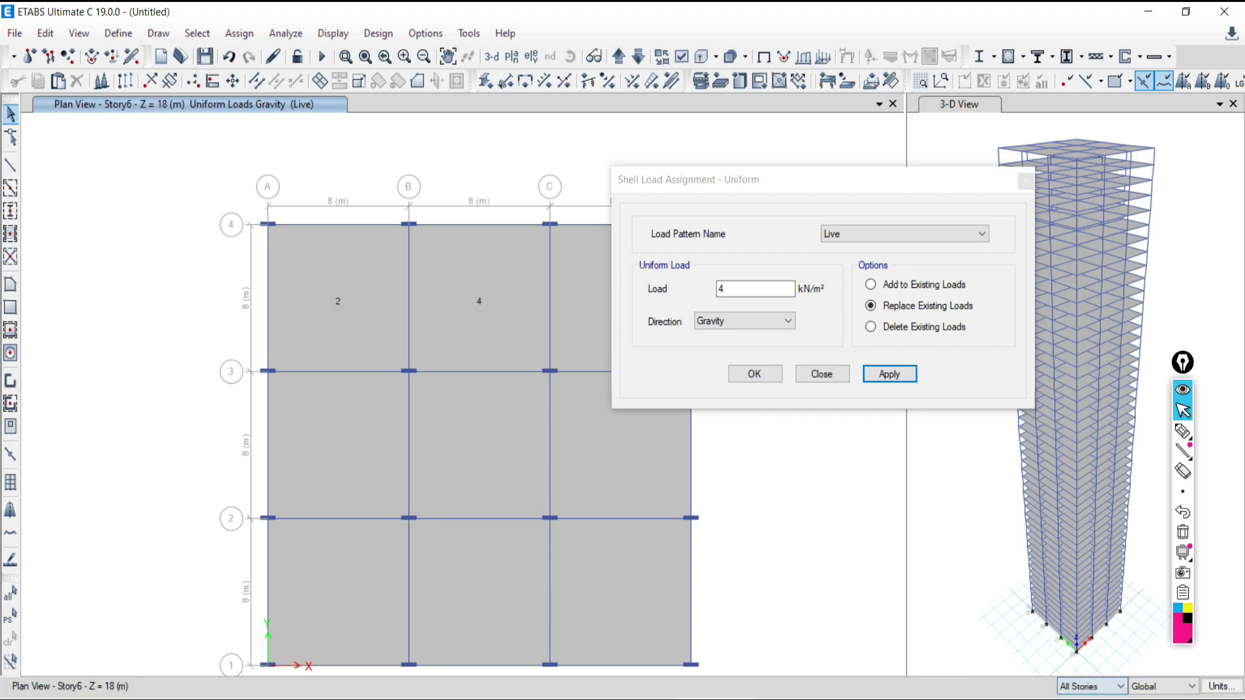
left_click(326, 445)
left_click(688, 294)
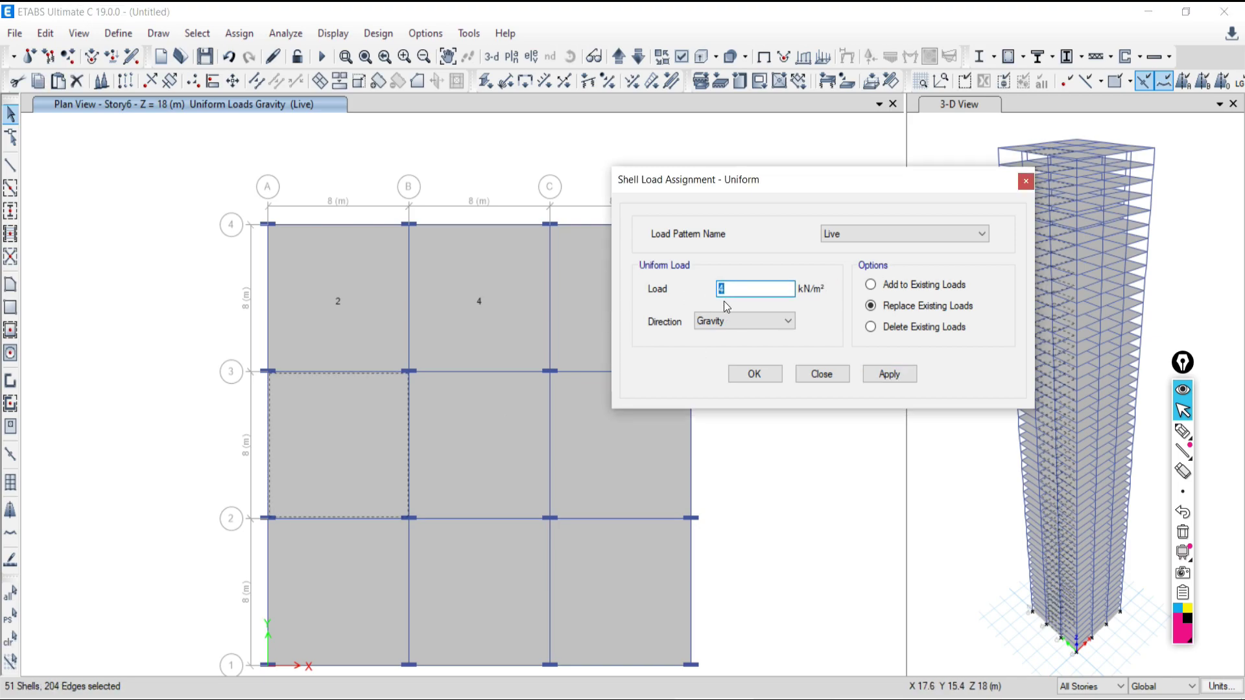
type("5")
left_click(897, 374)
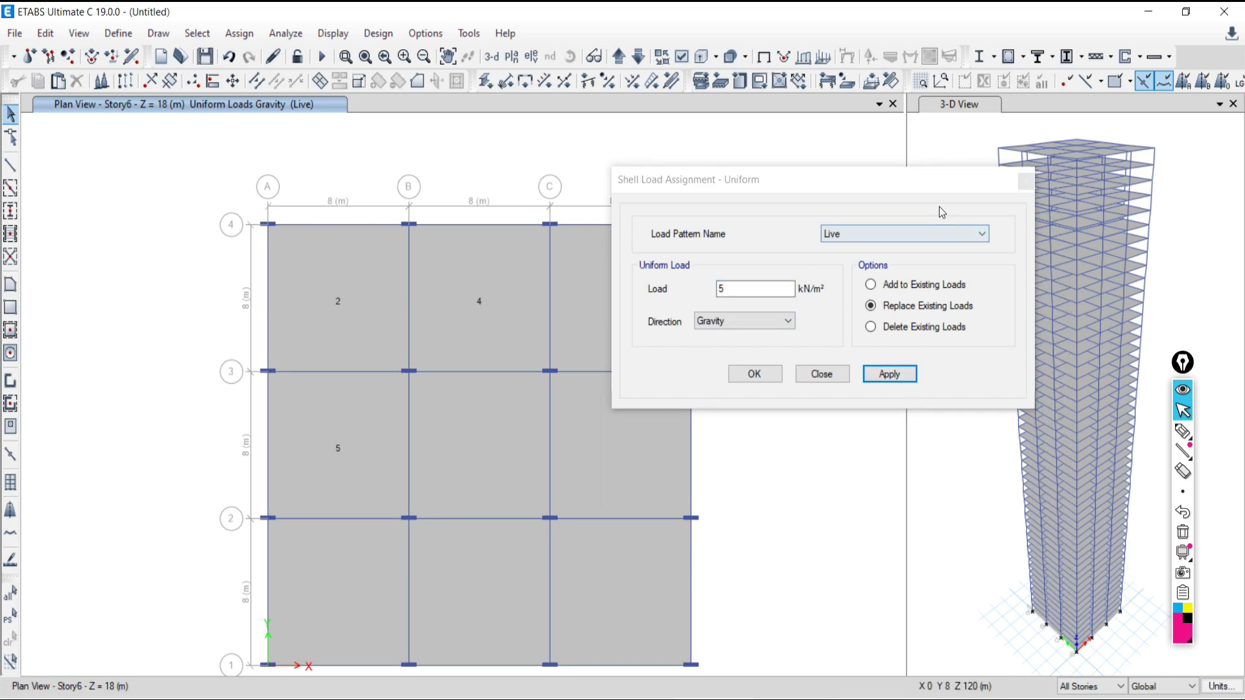
Step: Show the building in 3-D to inspect the Live load values on the slabs of each story, and close the load assignment
left_click_drag(914, 185, 1135, 125)
left_click(498, 64)
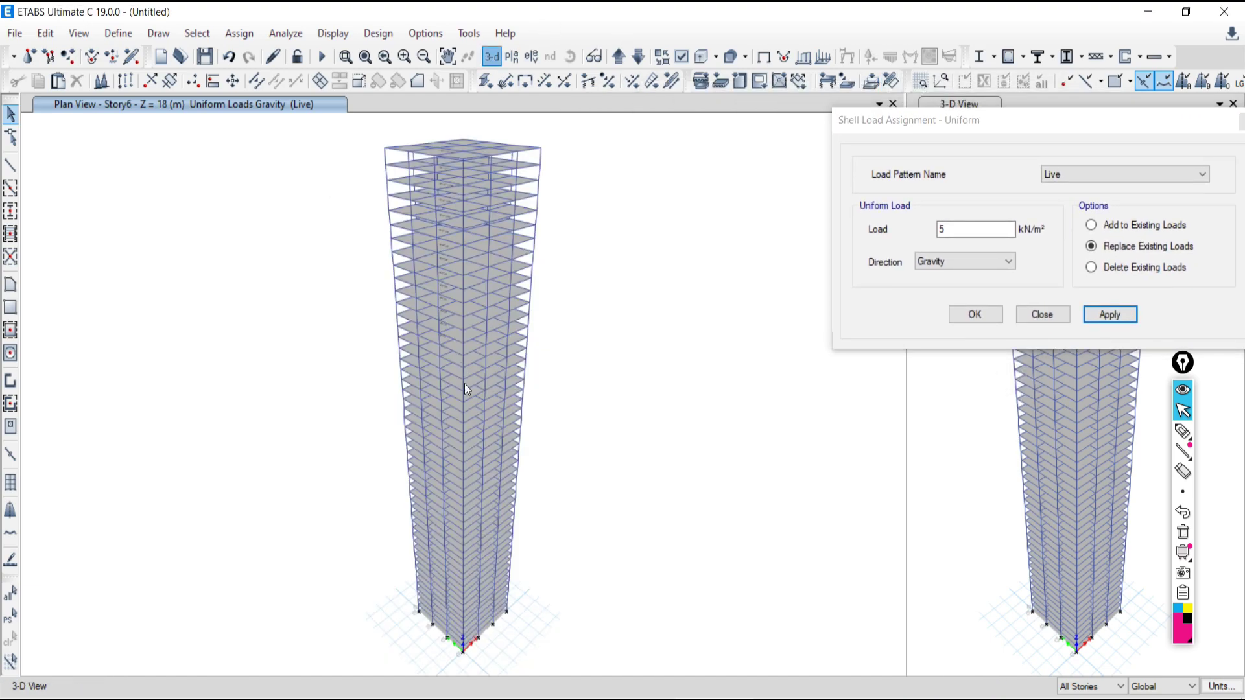
scroll(429, 234, "up", 3)
scroll(429, 235, "up", 3)
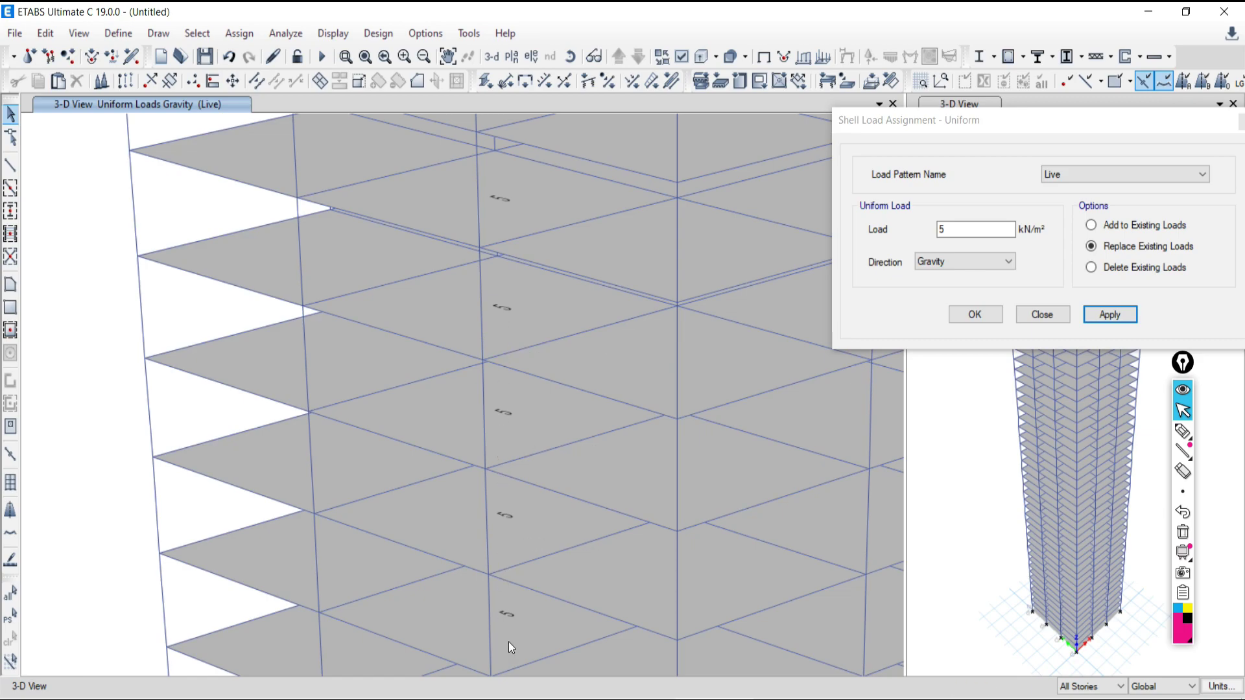
left_click(1042, 315)
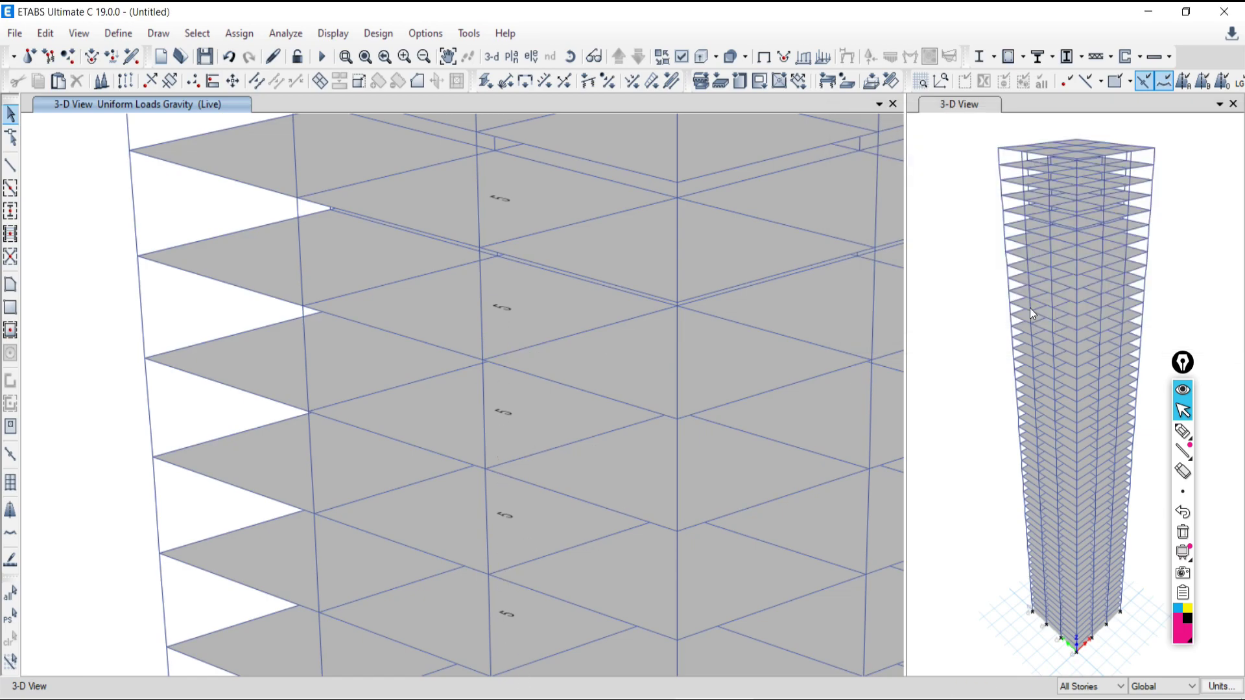
scroll(428, 429, "down", 5)
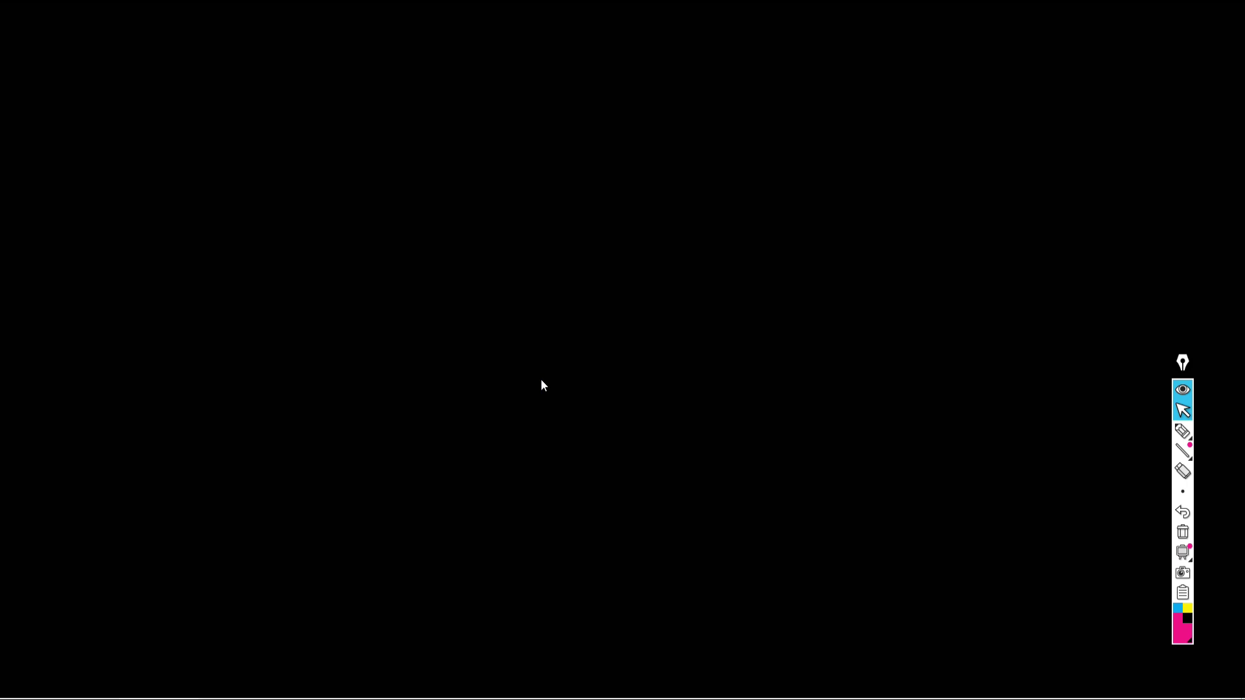
Step: Review the topic list in IMPORTANT COMMANDS.pdf, and return to the ETABS model
mouse_move(674, 687)
left_click(764, 648)
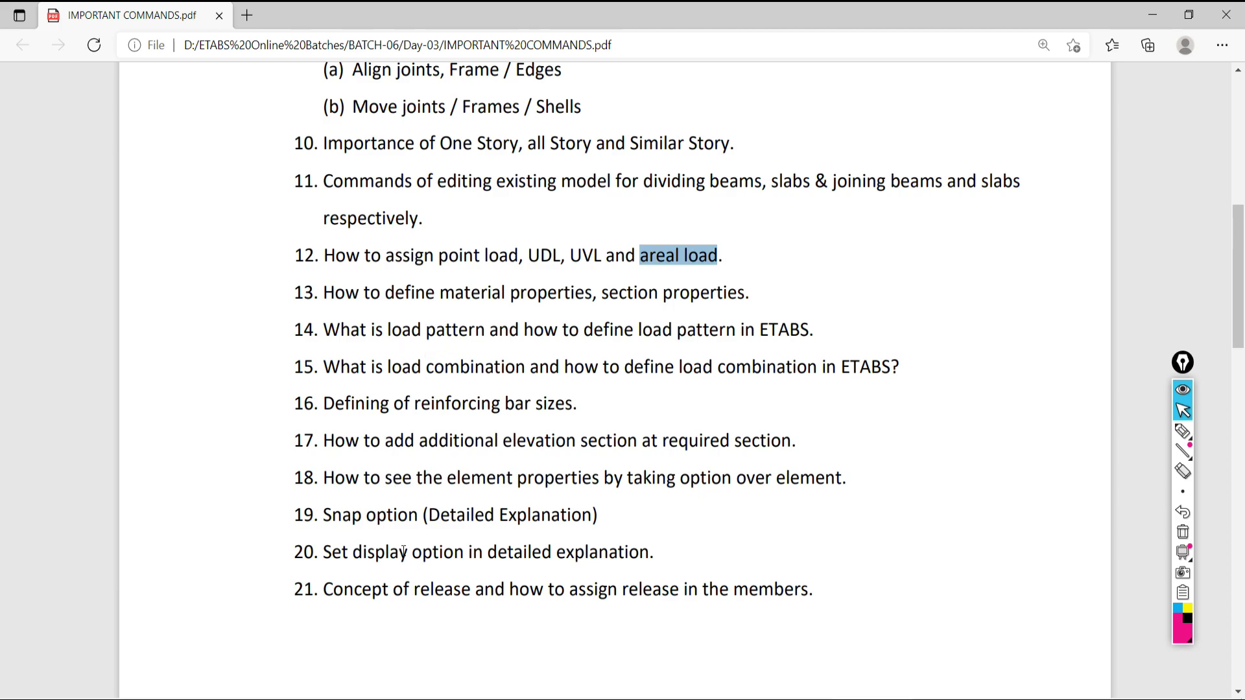
scroll(403, 551, "down", 4)
scroll(403, 552, "up", 7)
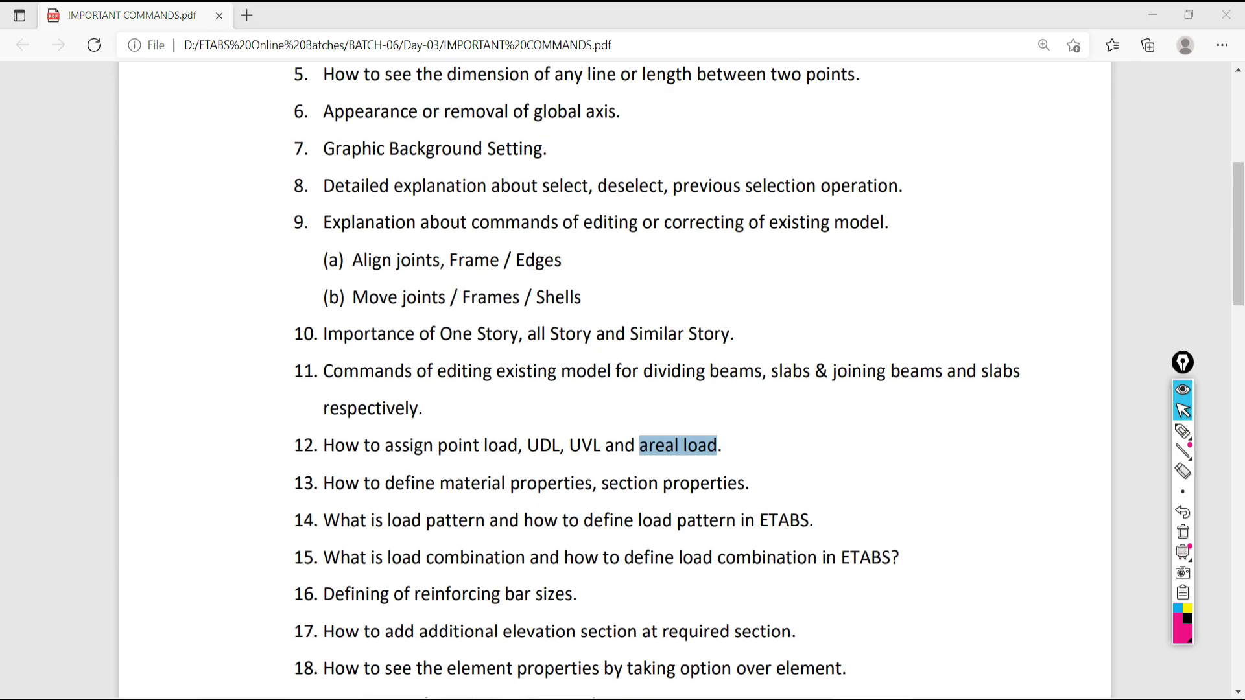
key("alt+Tab")
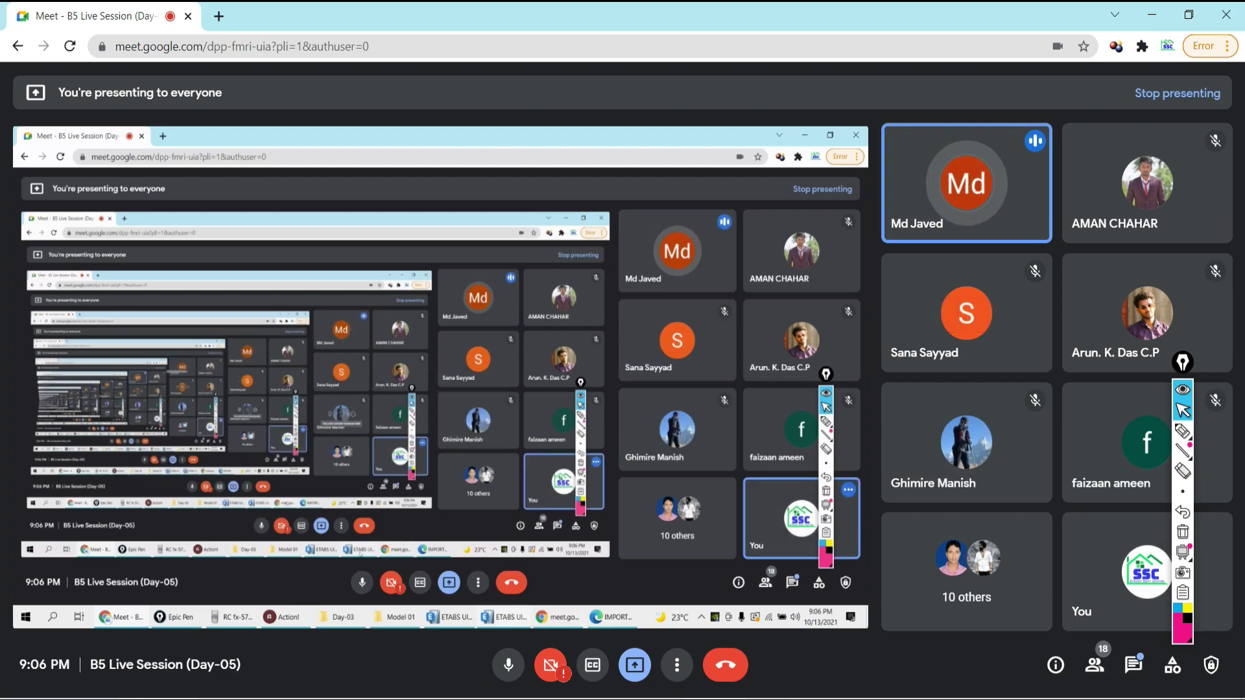
key("alt+Tab")
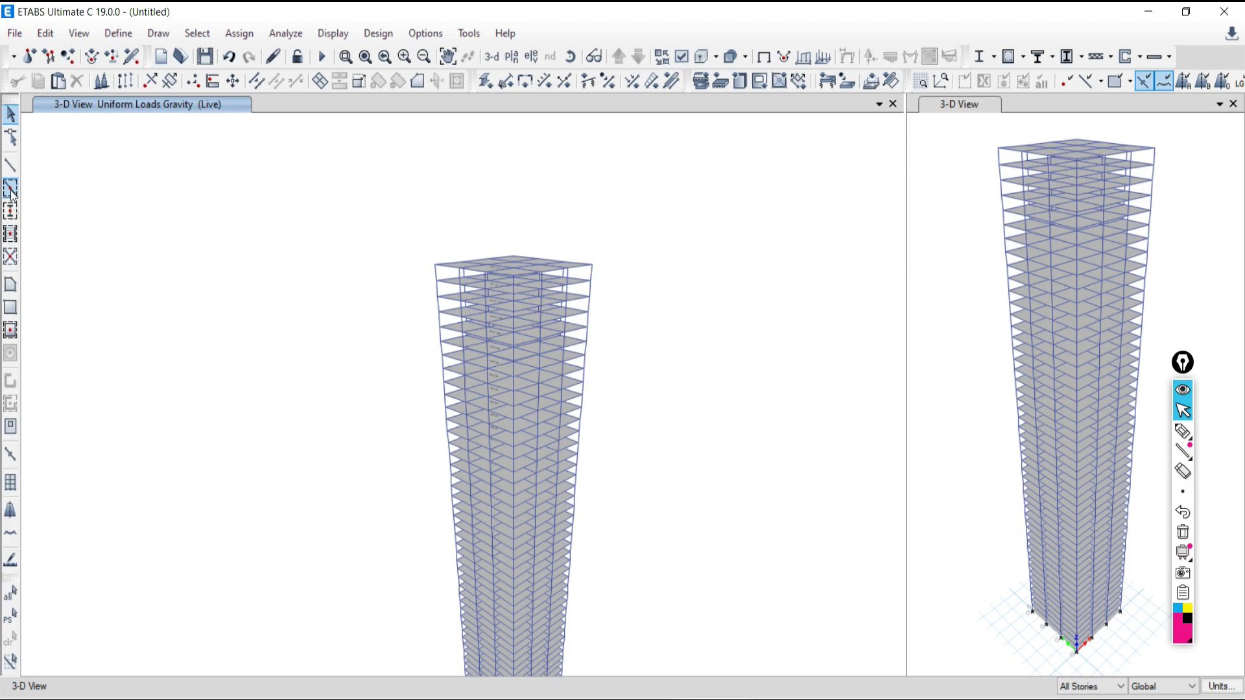
Step: Clear the uniform load display from the 3-D view by entering and leaving line drawing mode
left_click(11, 164)
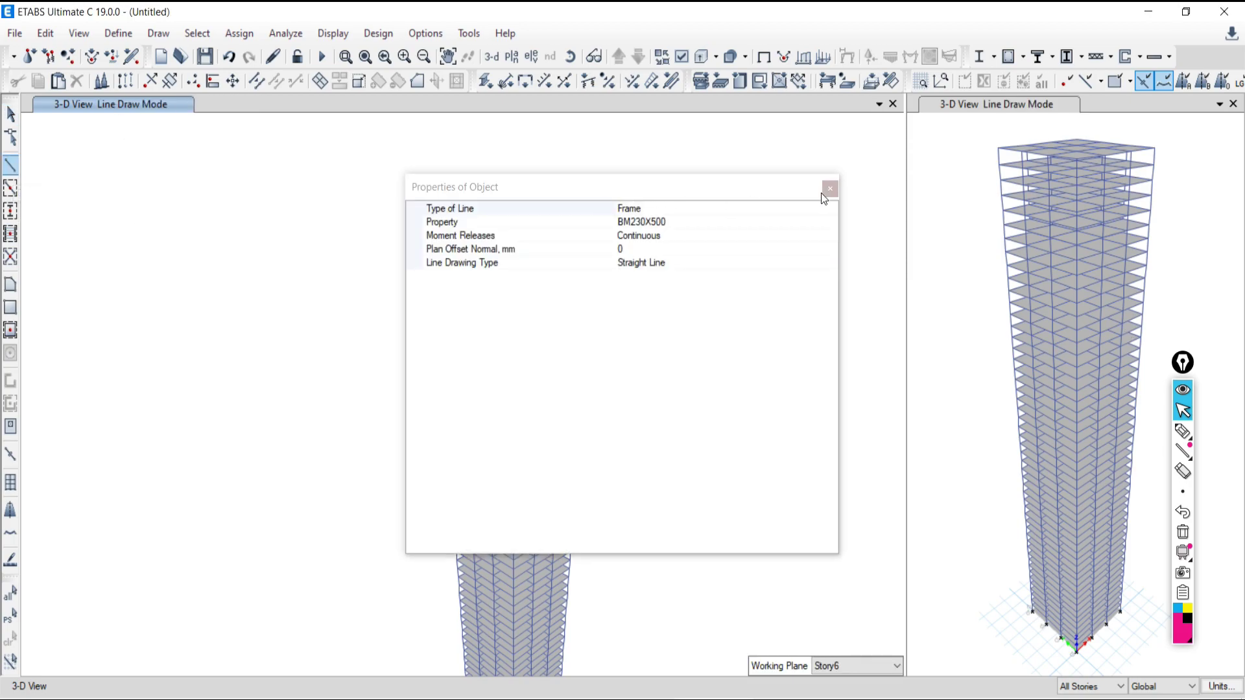
left_click(829, 189)
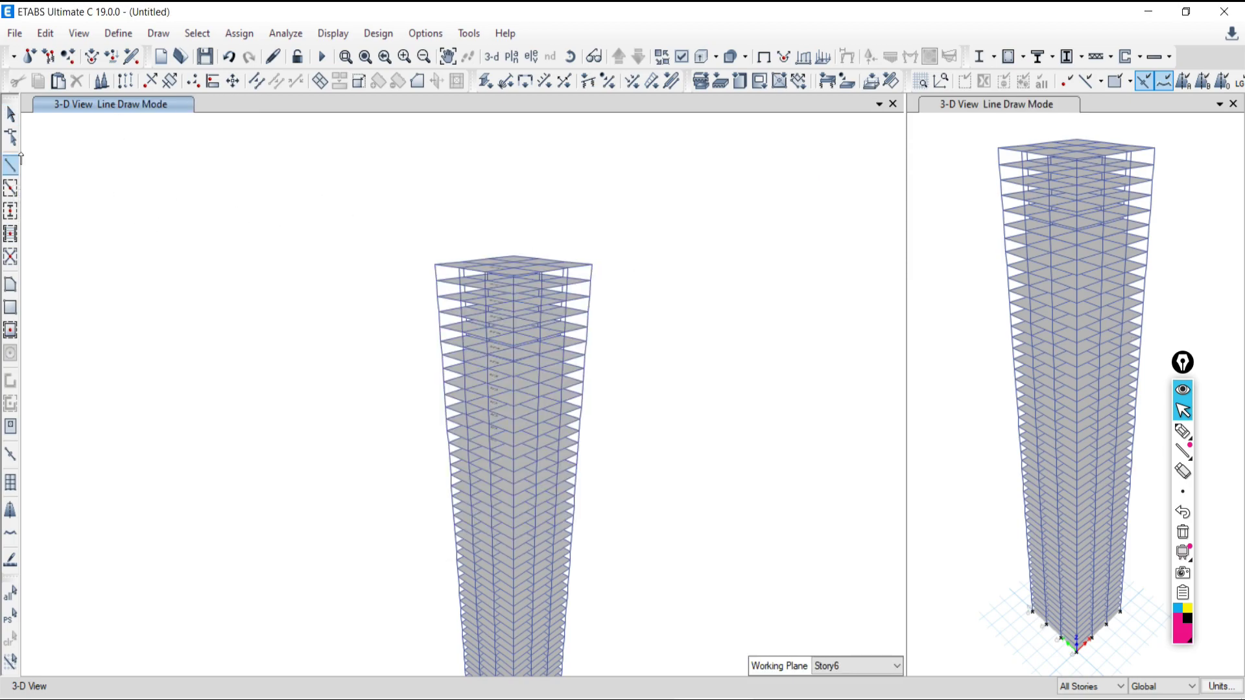
left_click(13, 118)
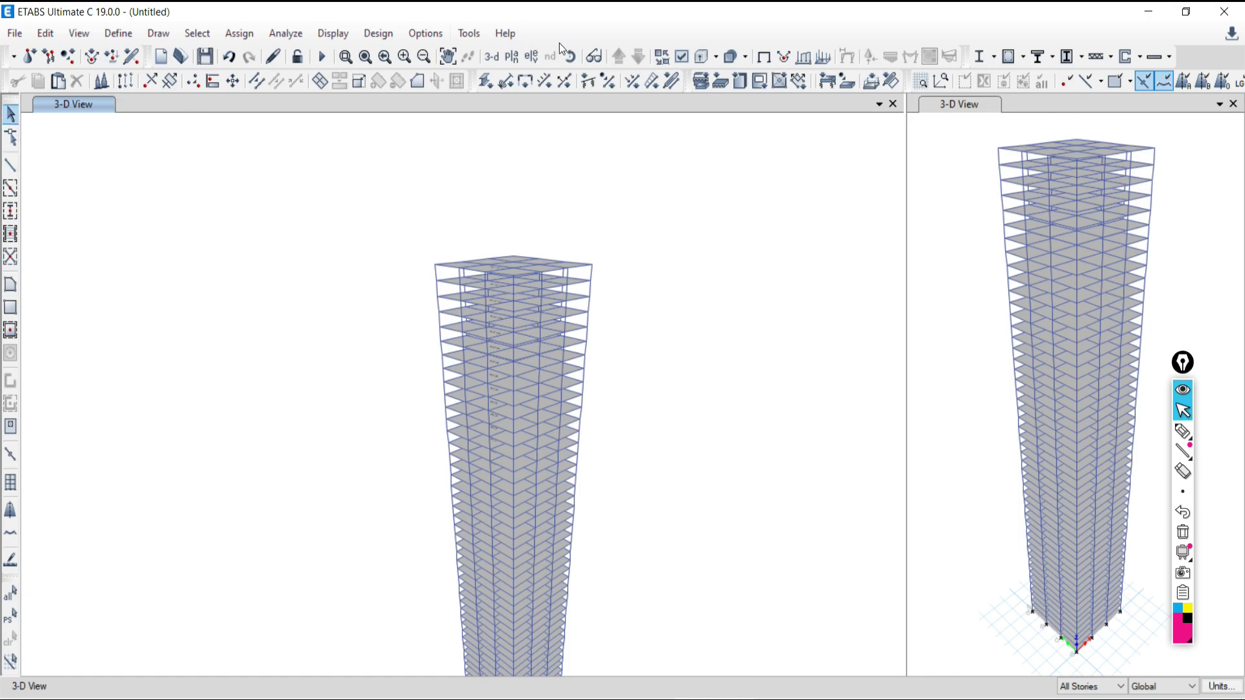
Step: Show the Story45 plan in the main view, using the default plan from story level
left_click(511, 57)
left_click(553, 358)
left_click(681, 560)
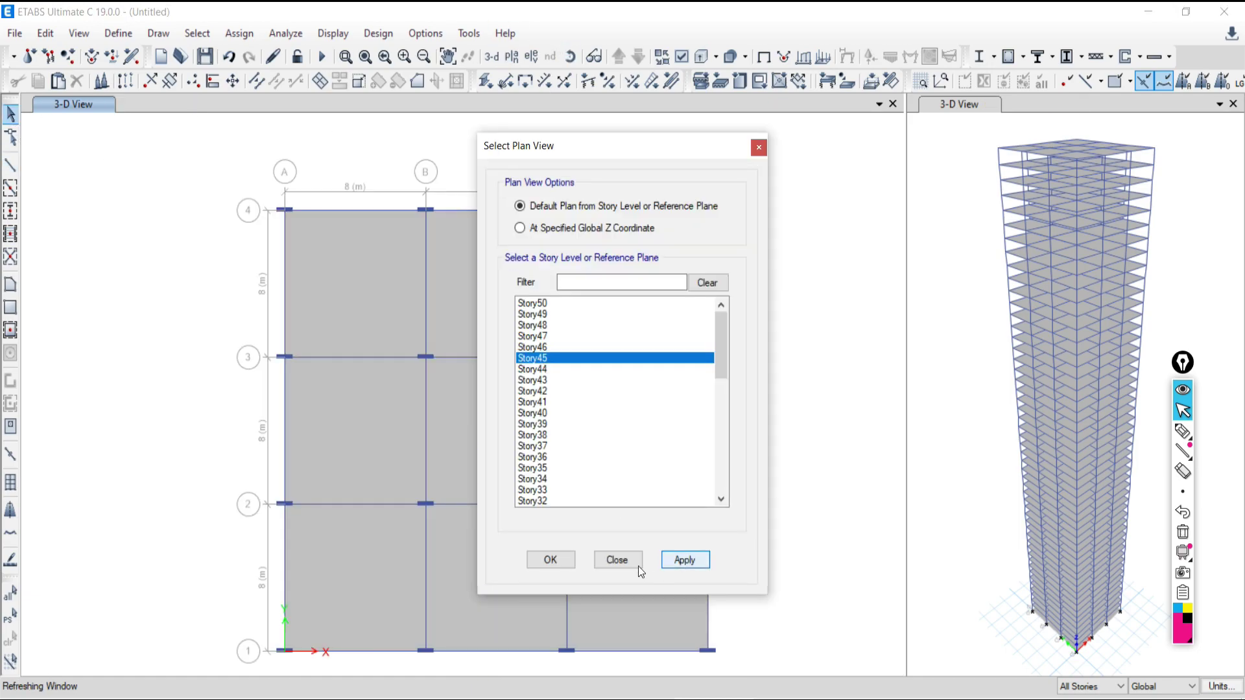
left_click(617, 559)
Step: Draw a horizontal BM230X500 frame about 8 m long outside the grid, near grid line 4, on all stories
left_click(11, 165)
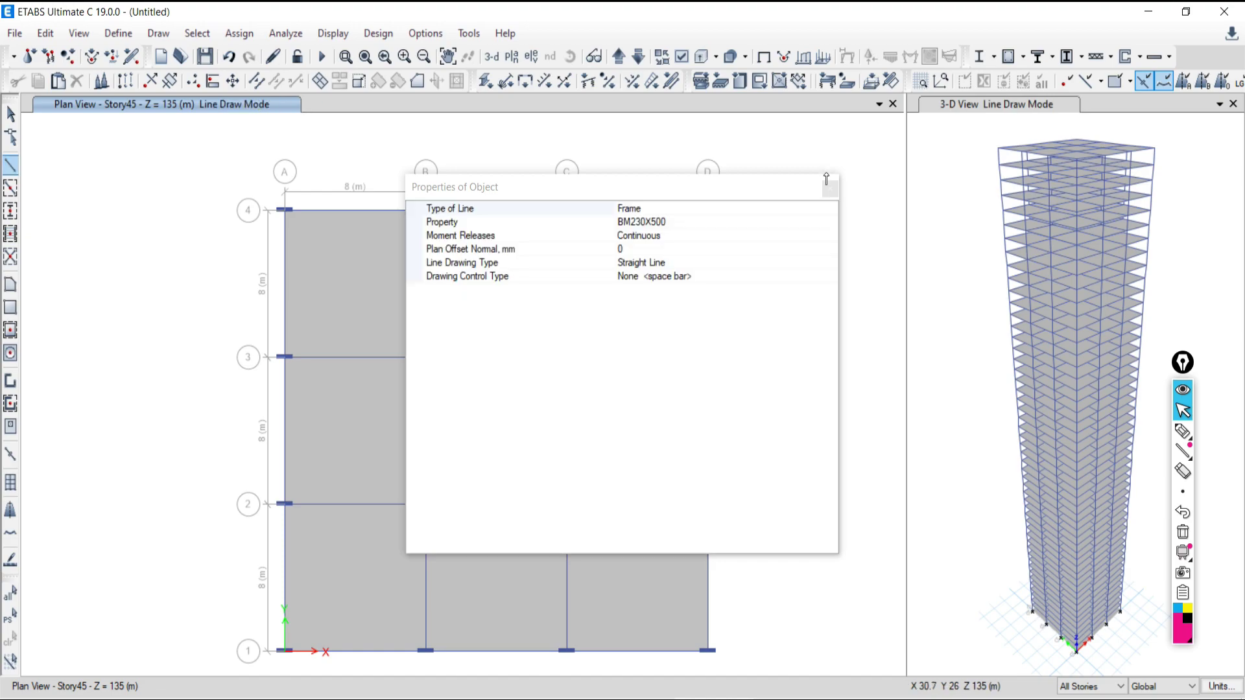
left_click(829, 189)
left_click(70, 198)
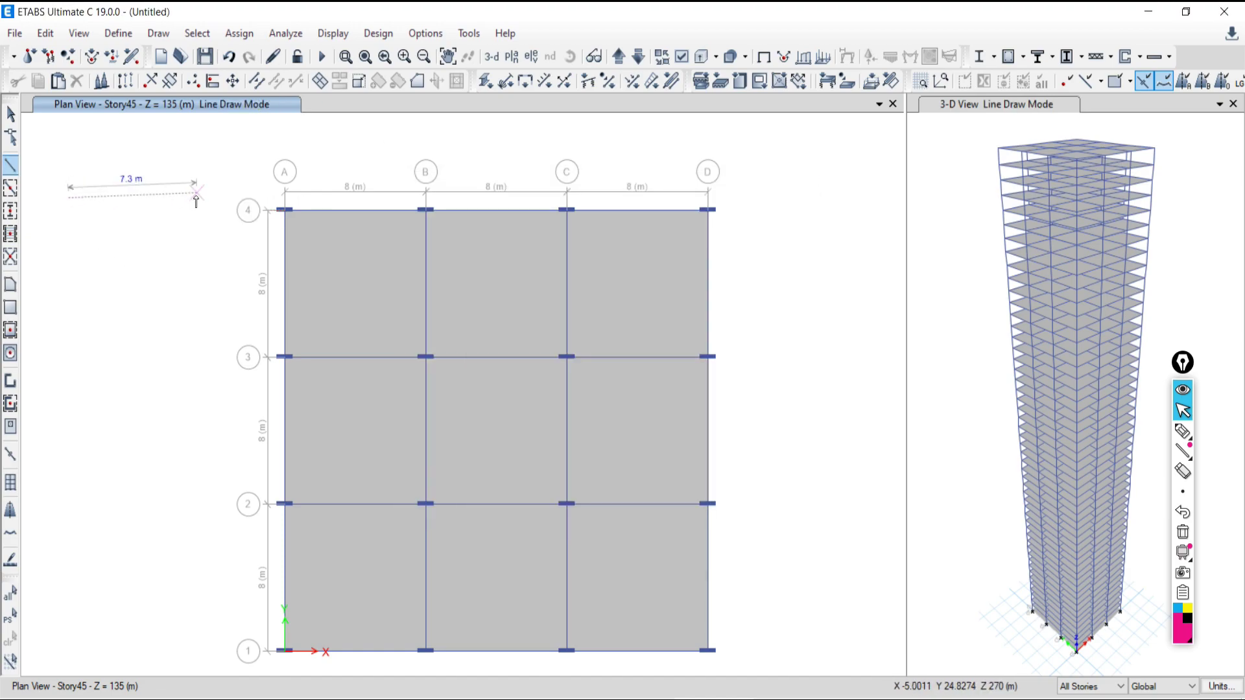
left_click(215, 197)
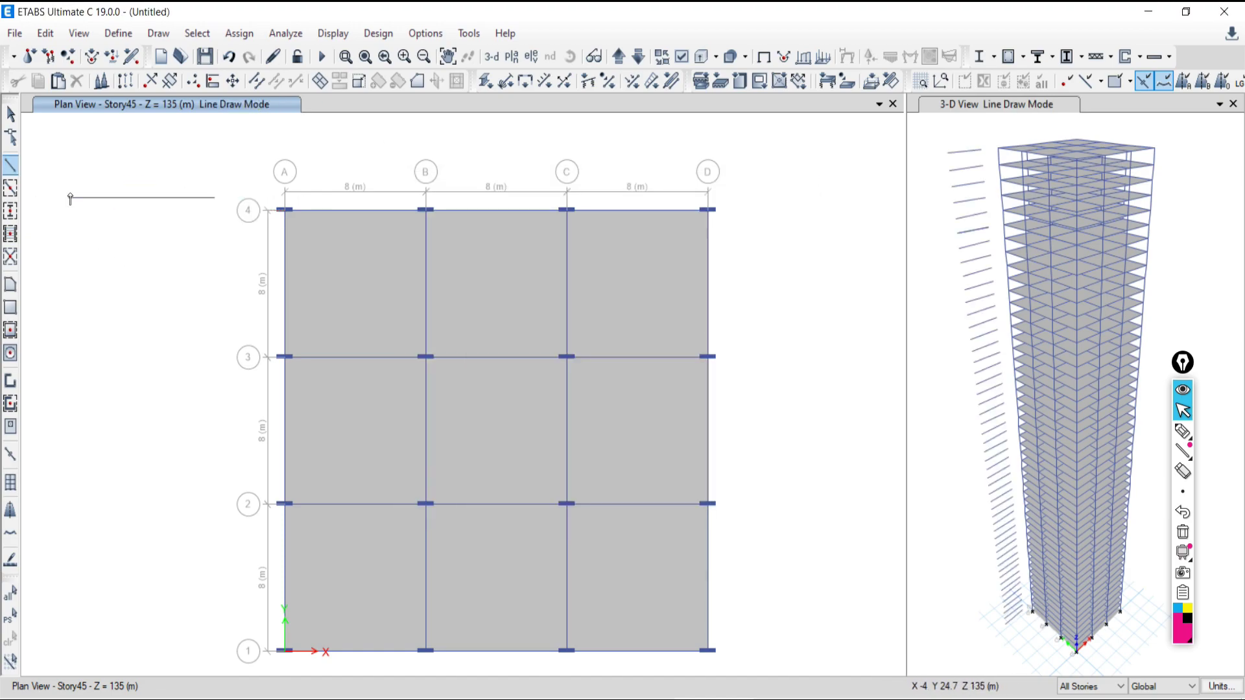
Step: Select the new frames outside the grid on all stories and open the Divide Frames options
left_click(10, 114)
left_click_drag(165, 159, 123, 237)
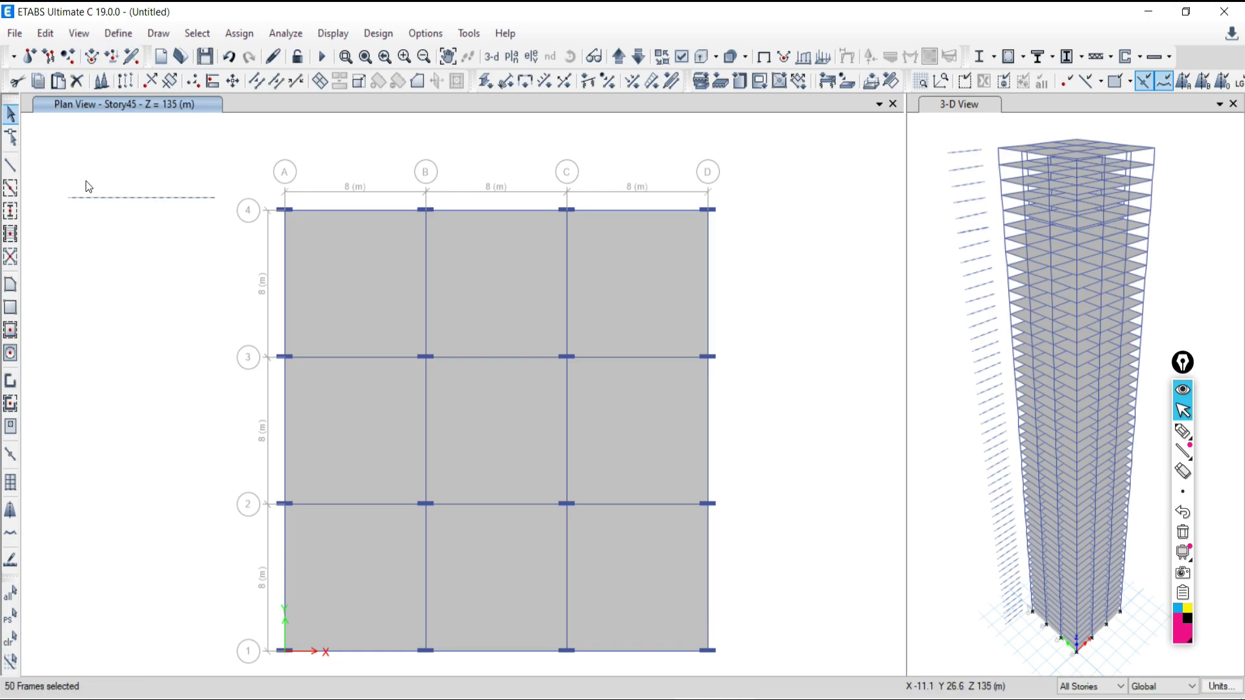
left_click(52, 38)
mouse_move(101, 449)
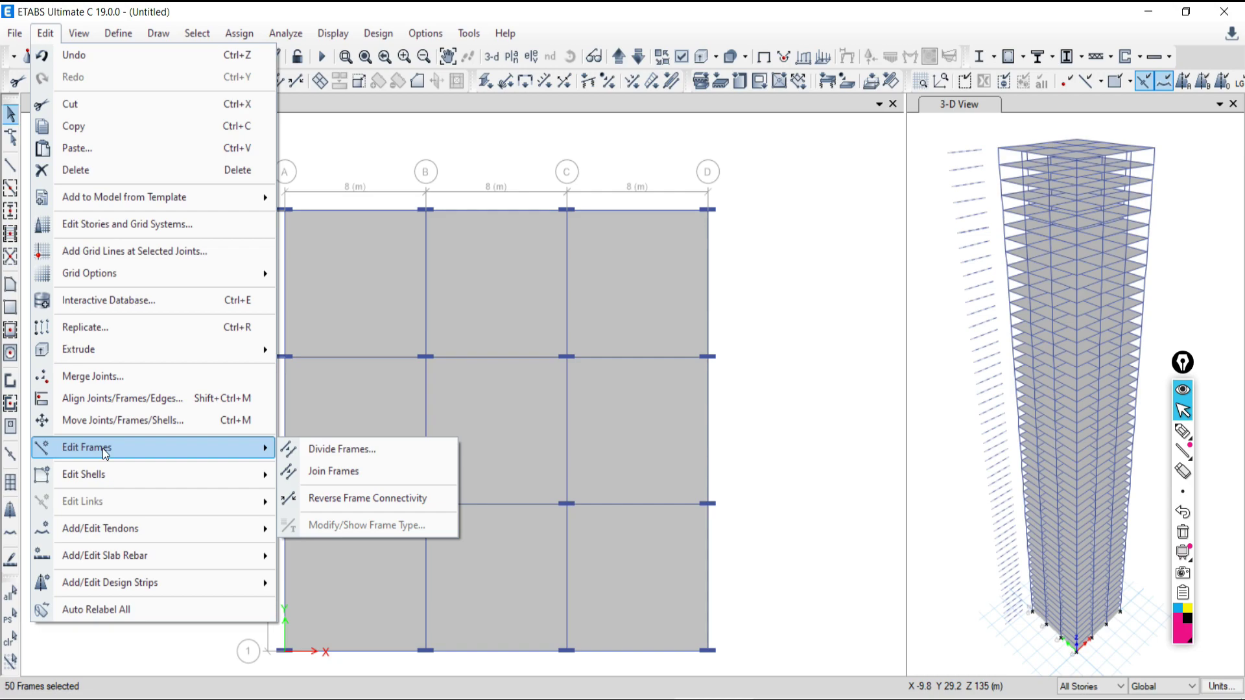
left_click(367, 447)
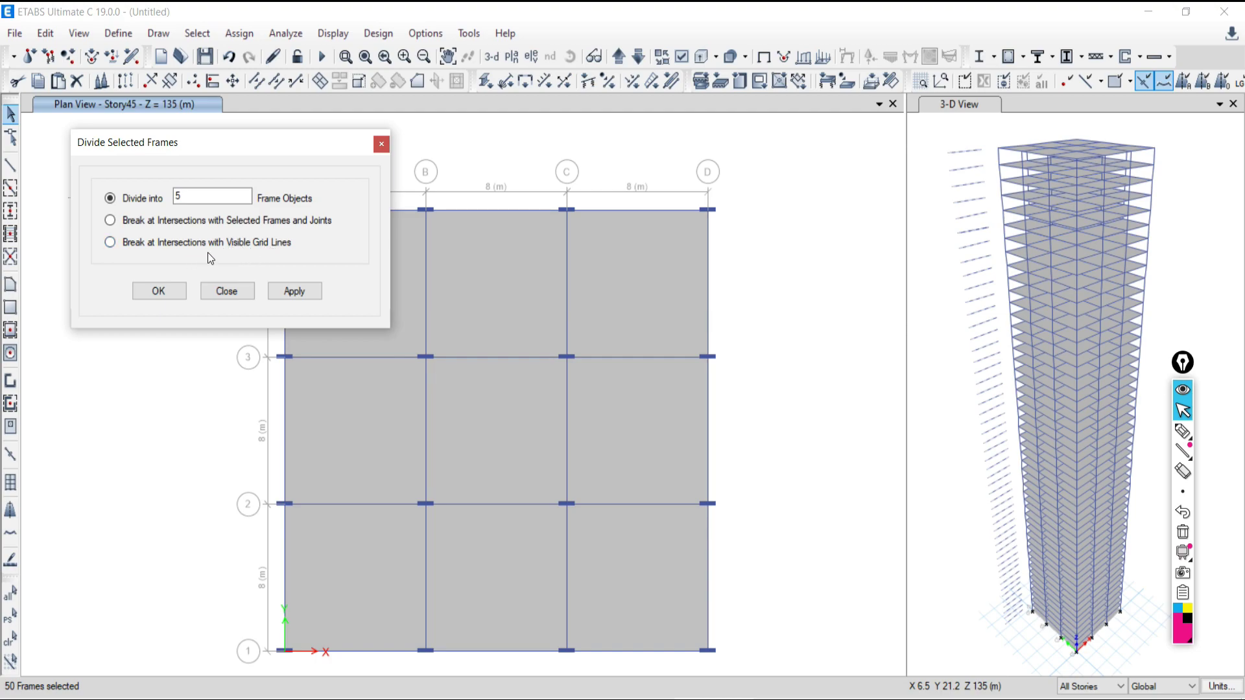
middle_click_drag(370, 411, 622, 369)
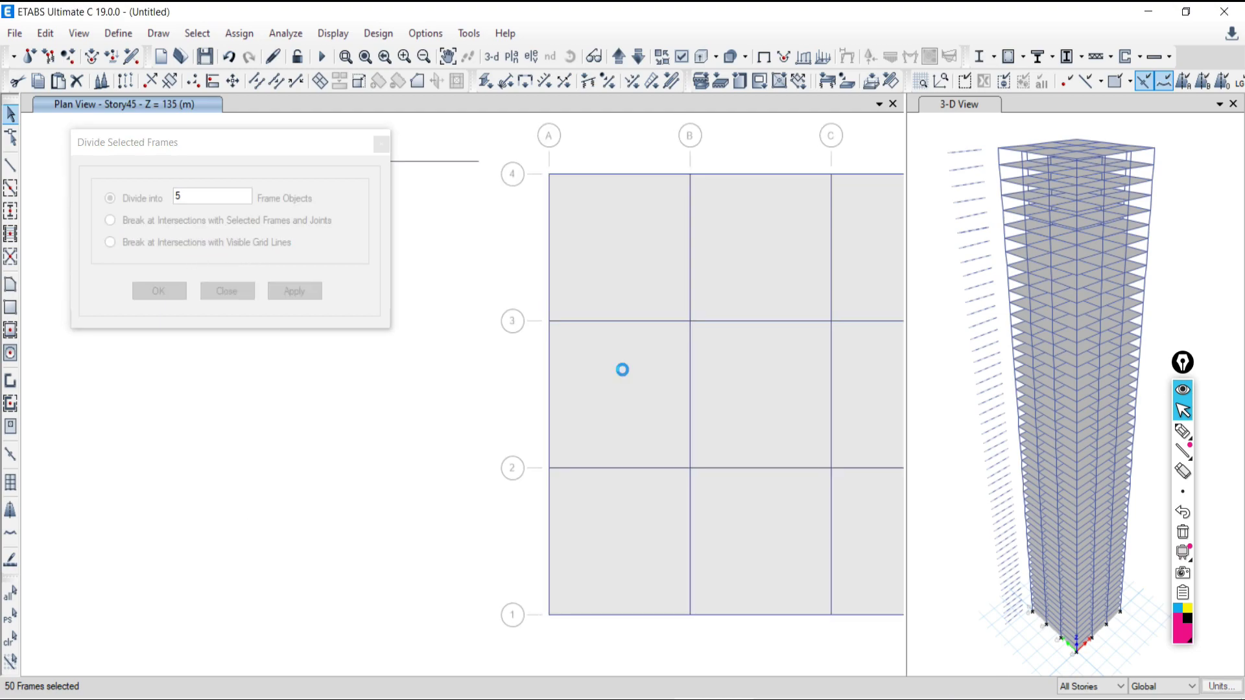
scroll(600, 321, "down", 5)
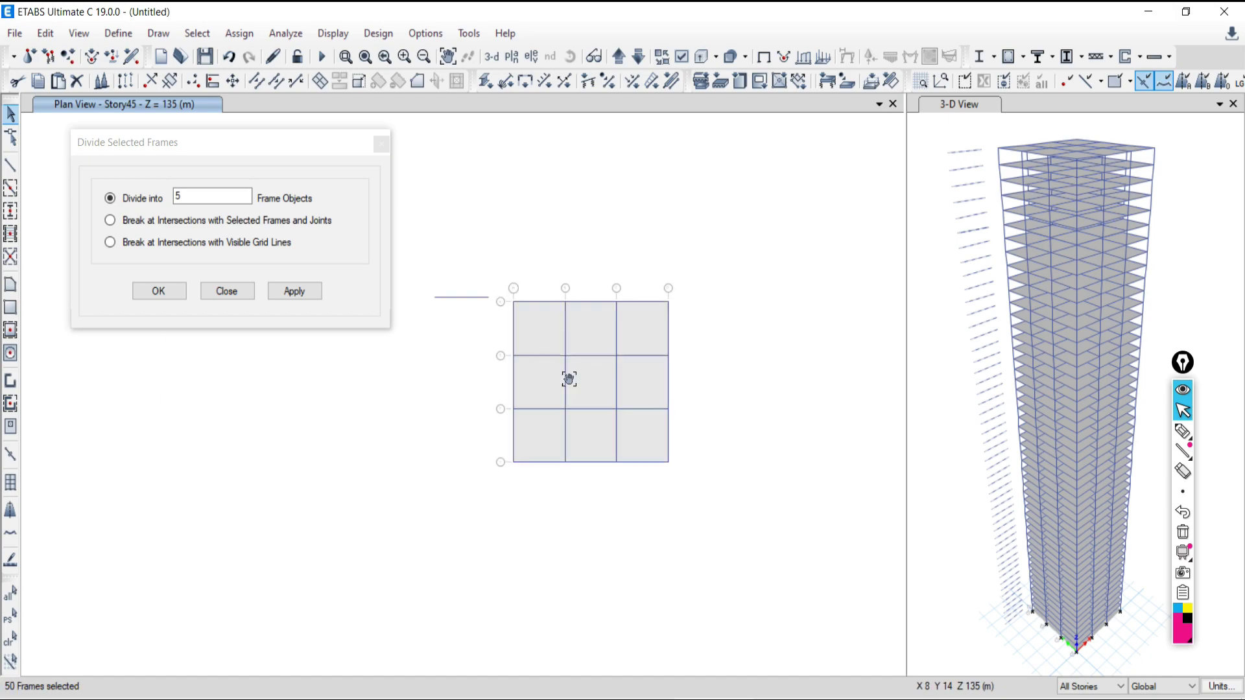
right_click(464, 156)
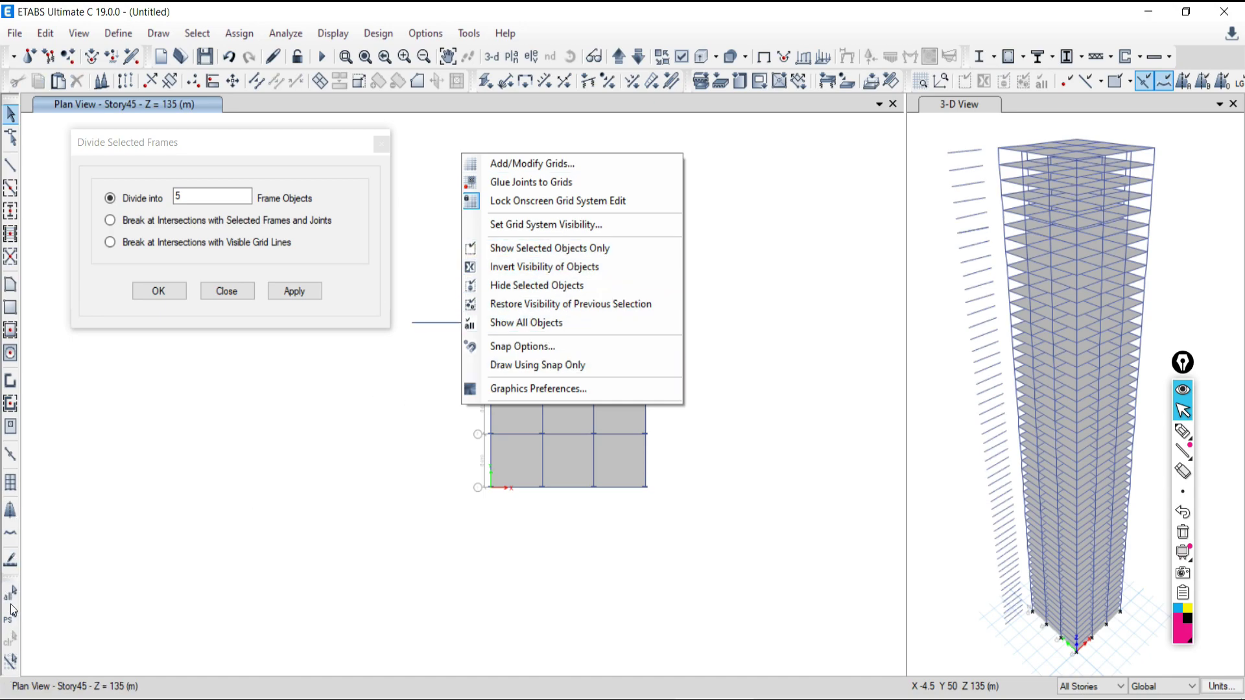
left_click(14, 650)
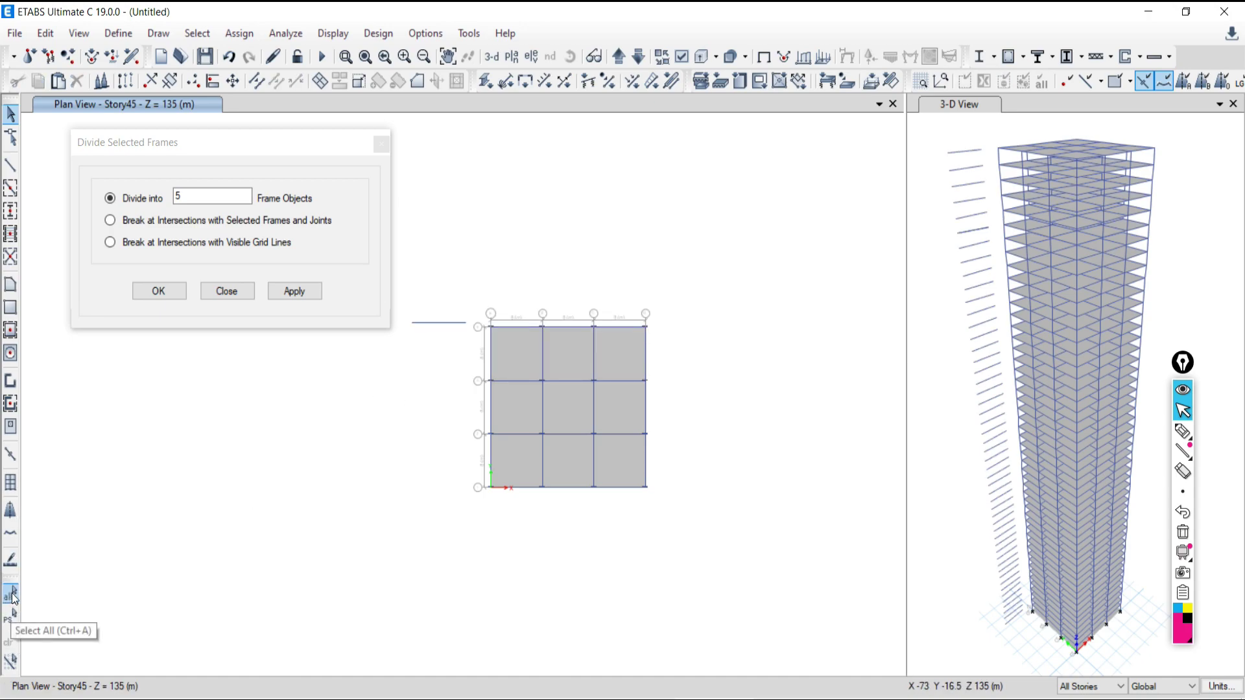
left_click(11, 594)
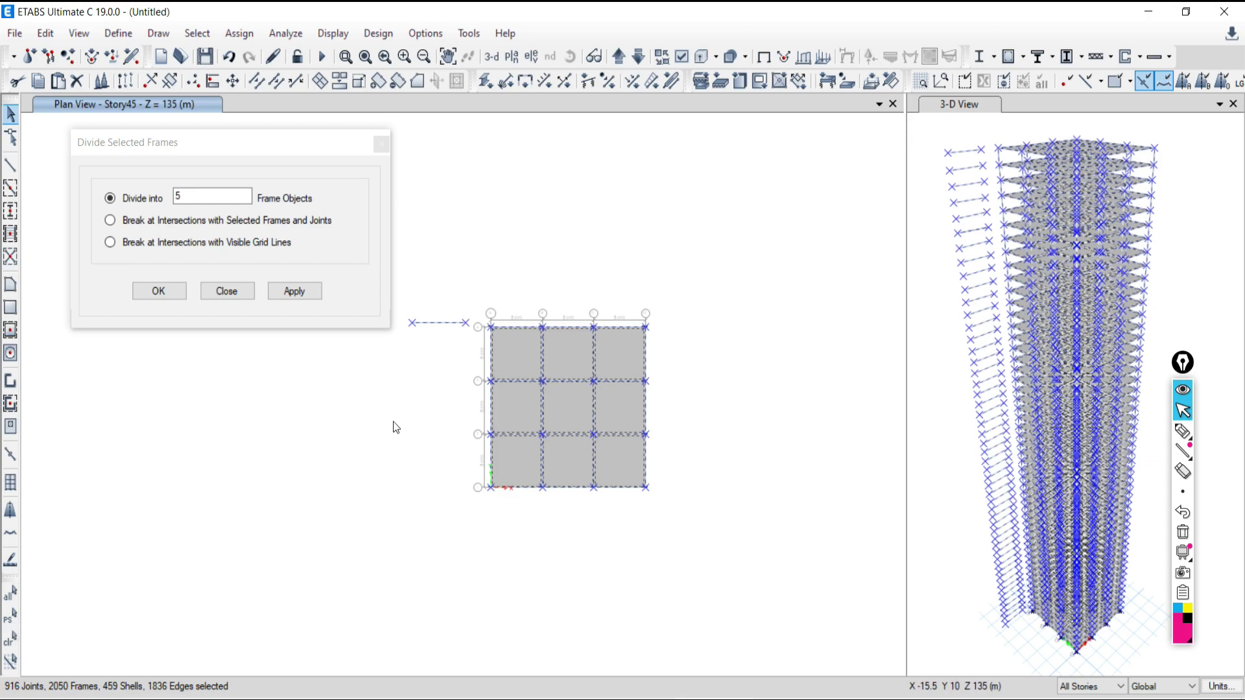
left_click(13, 641)
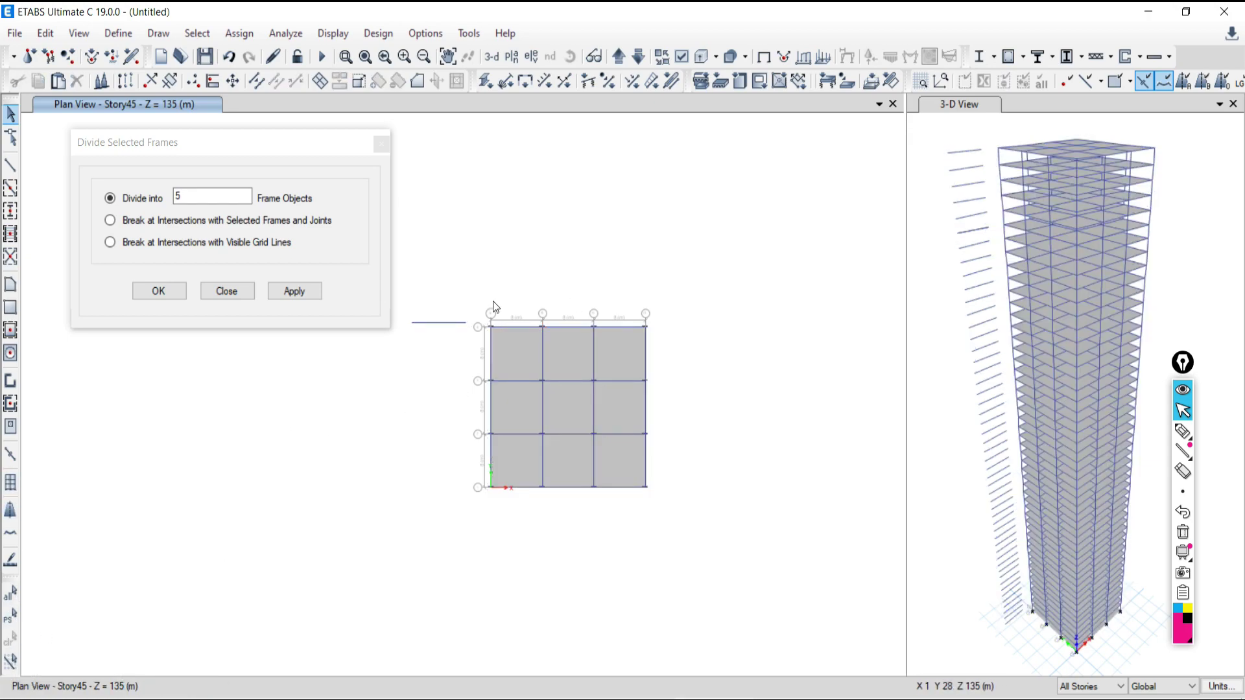
left_click_drag(482, 296, 772, 520)
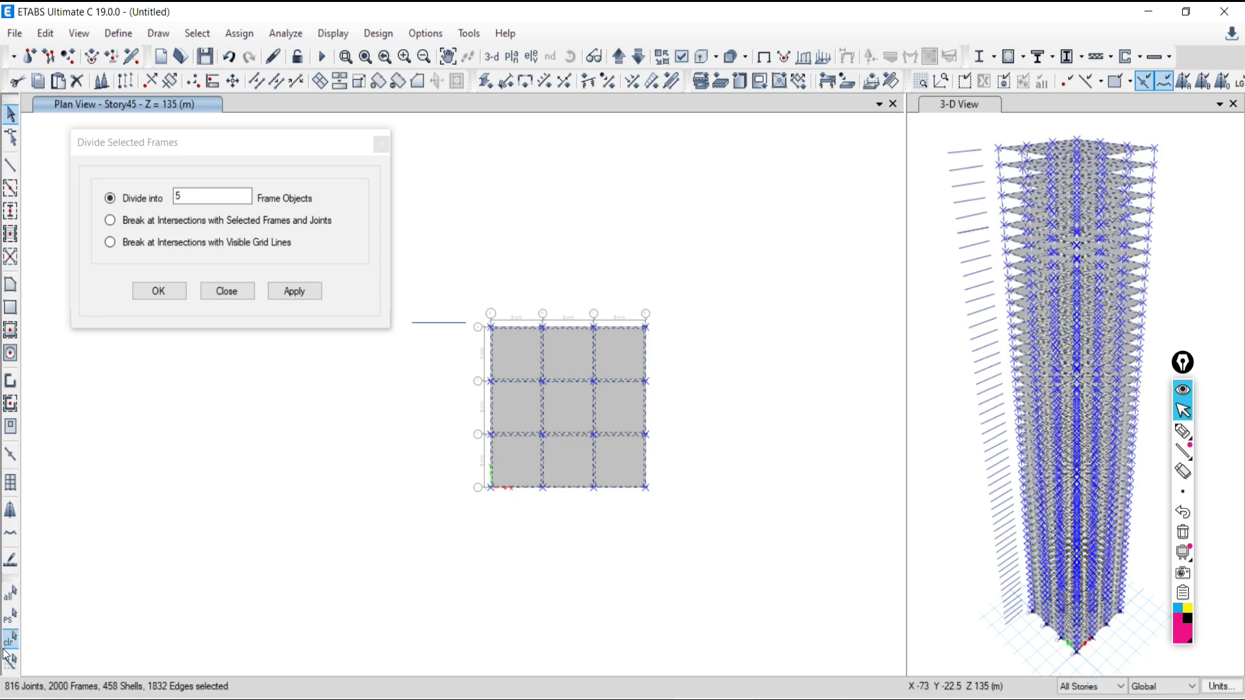
left_click(10, 640)
Step: Set story selection to One Story and delete all Story45 objects within the building grid
left_click(1100, 689)
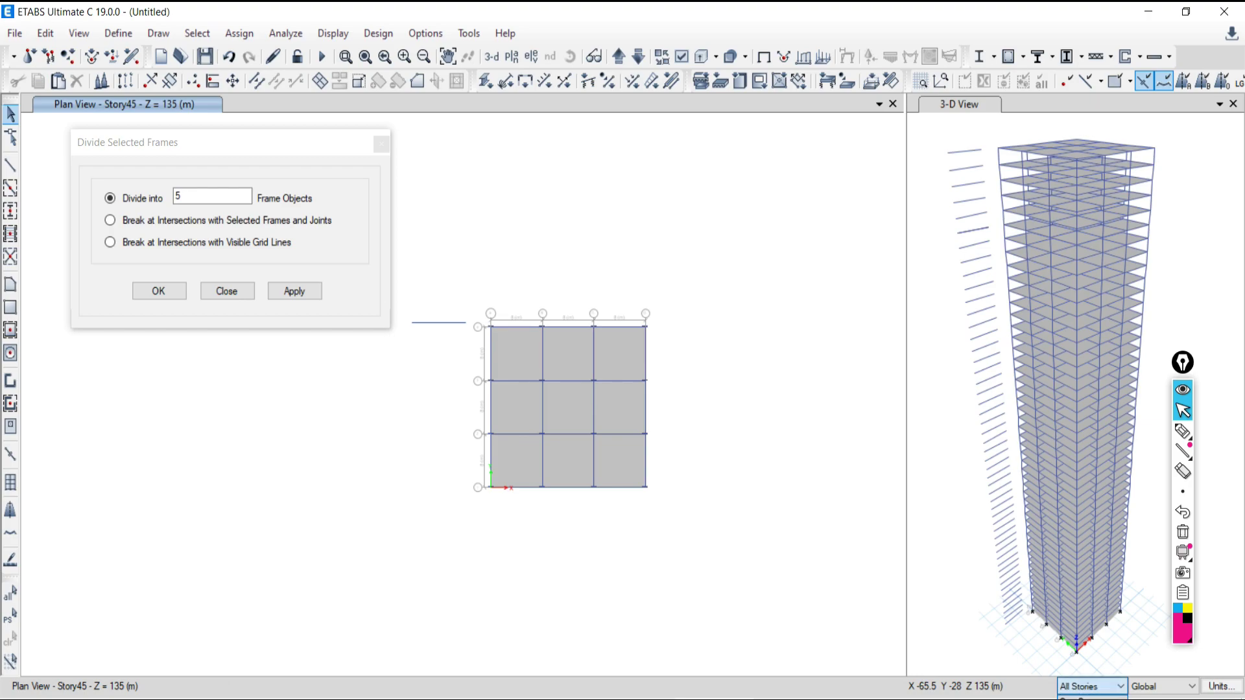
left_click(1090, 674)
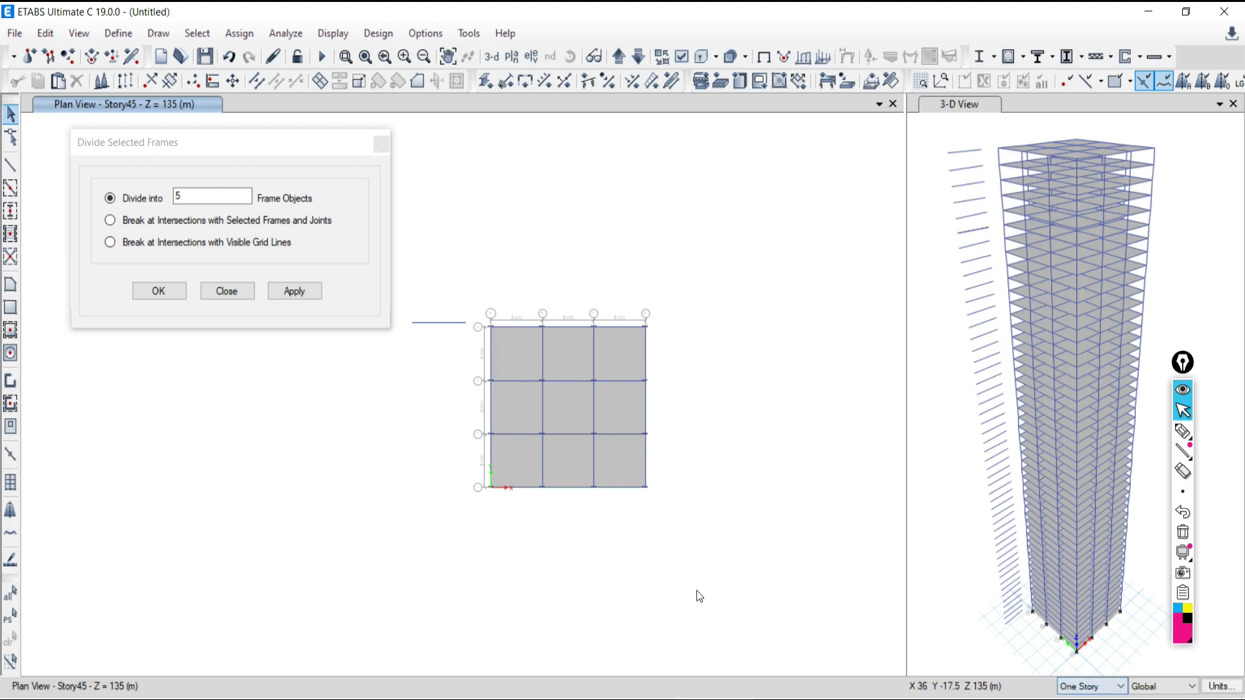
left_click_drag(476, 303, 734, 578)
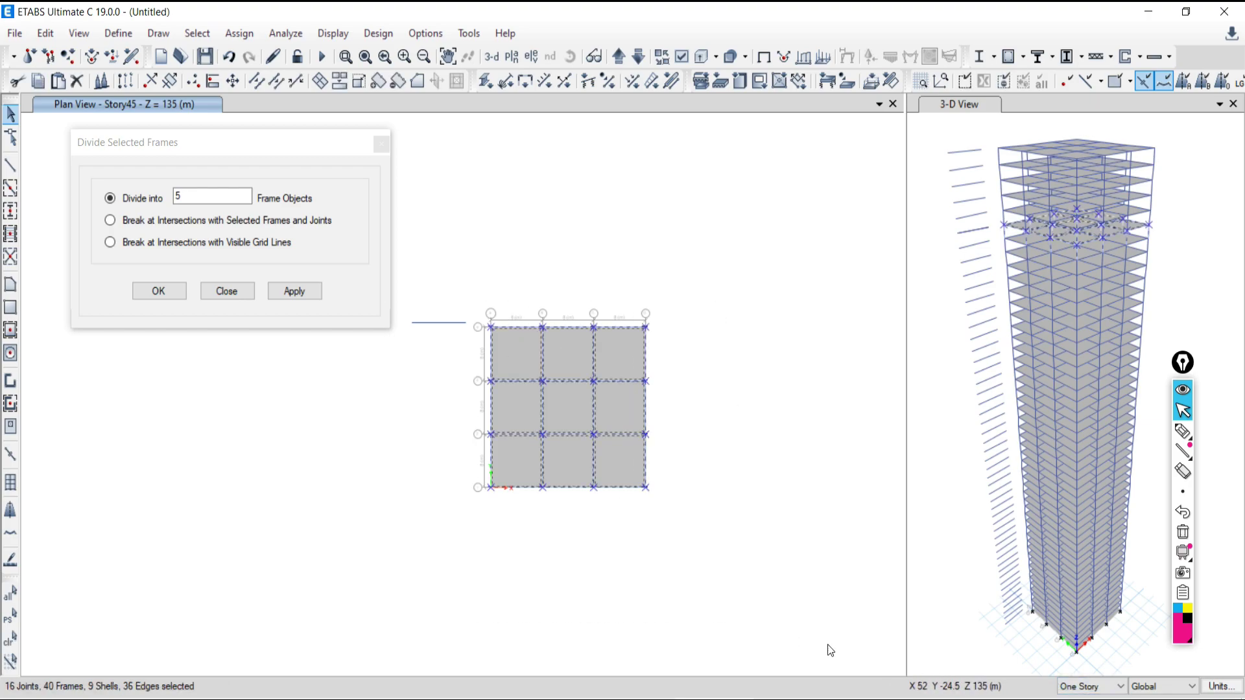
key("Delete")
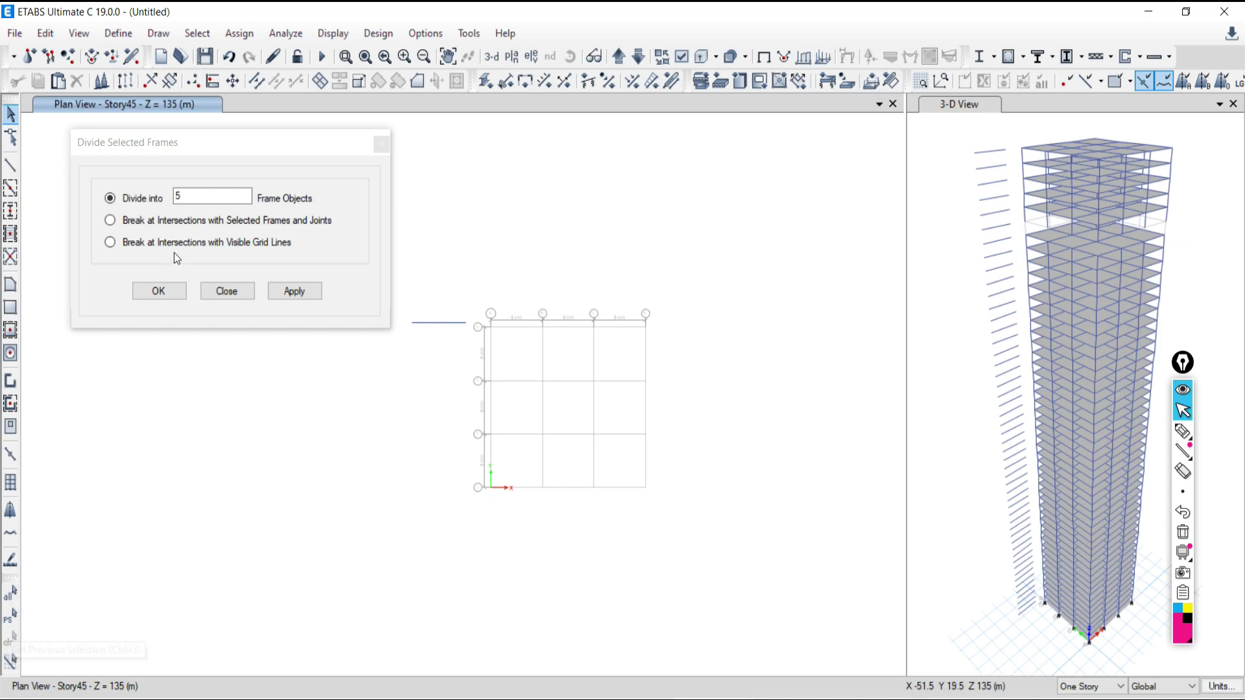
Step: Draw a single frame along grid line B from grid 4 to grid 1 on Story45
left_click(10, 167)
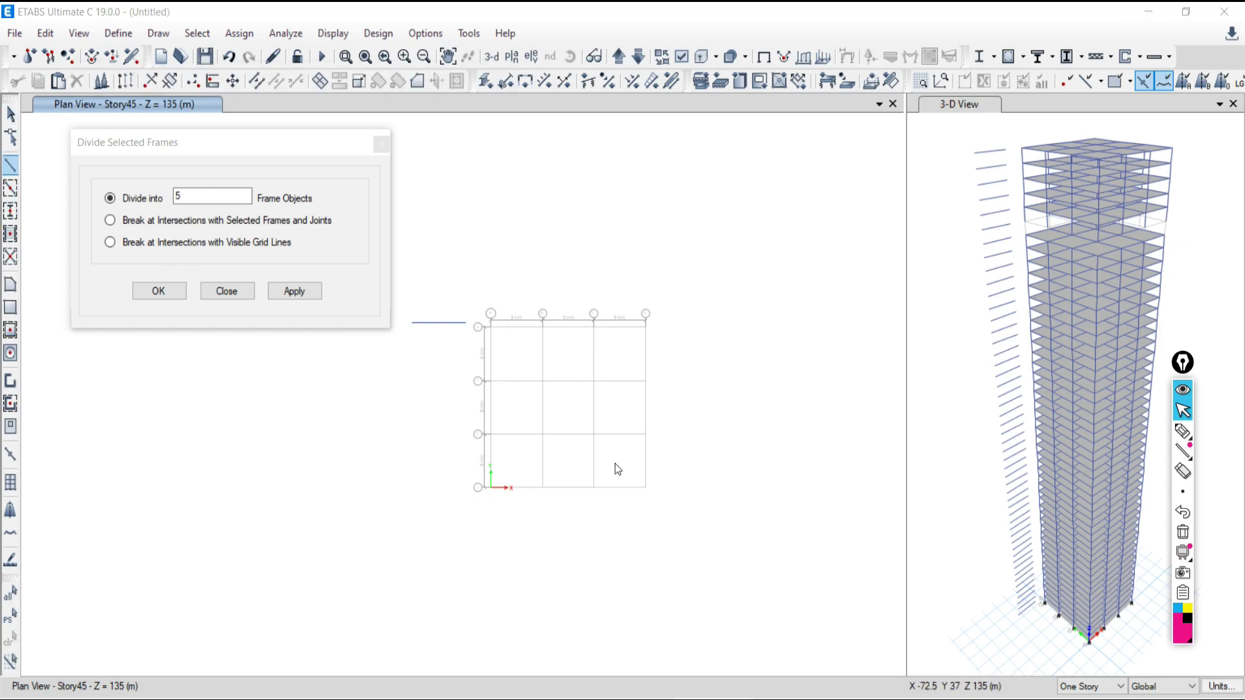
scroll(522, 446, "up", 6)
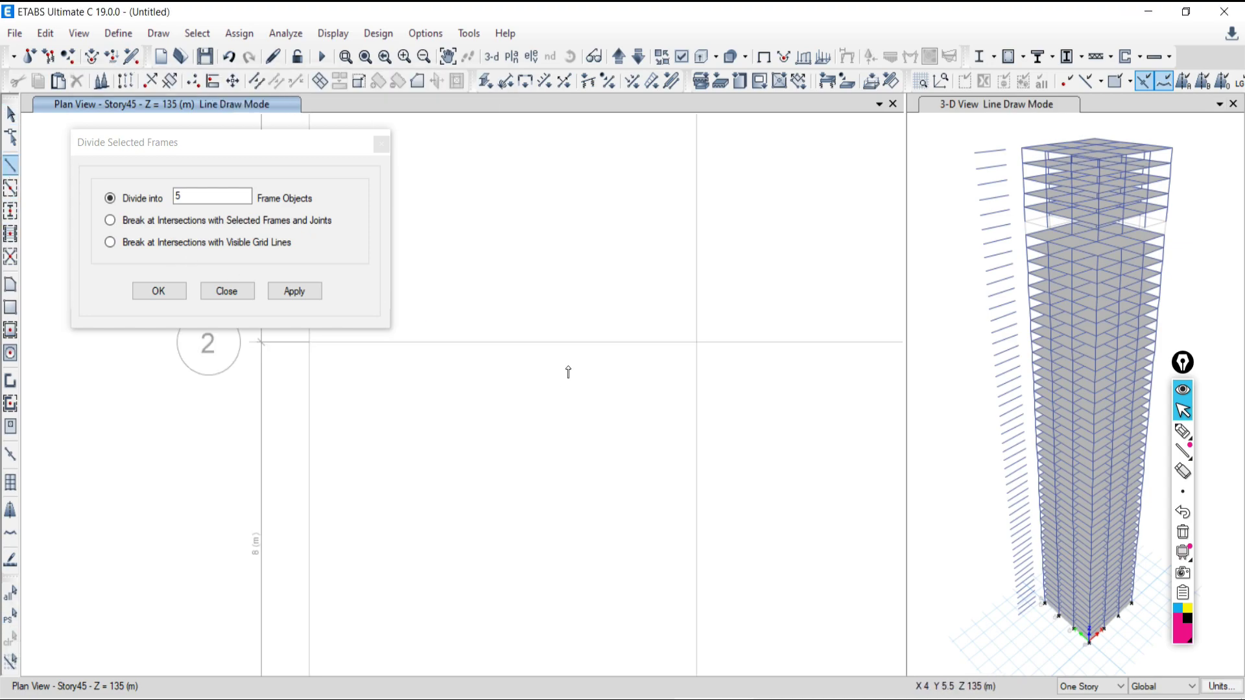
scroll(653, 391, "down", 5)
scroll(653, 391, "down", 1)
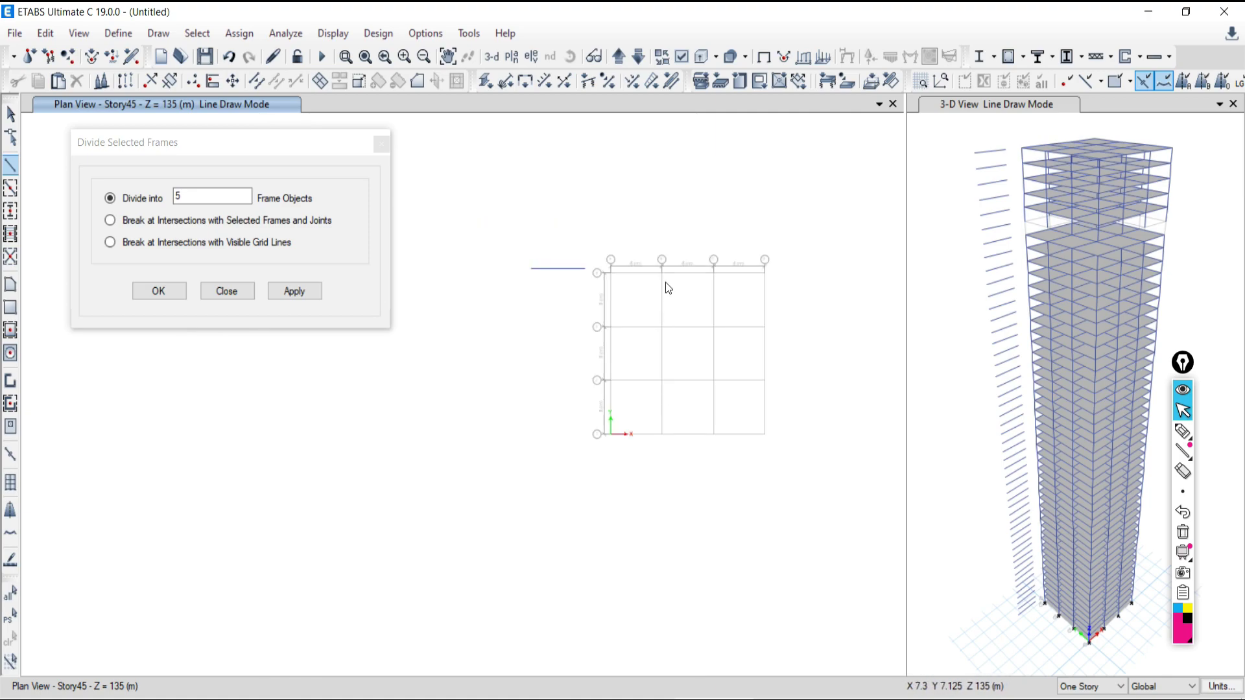
left_click(662, 273)
left_click(662, 434)
key("Escape")
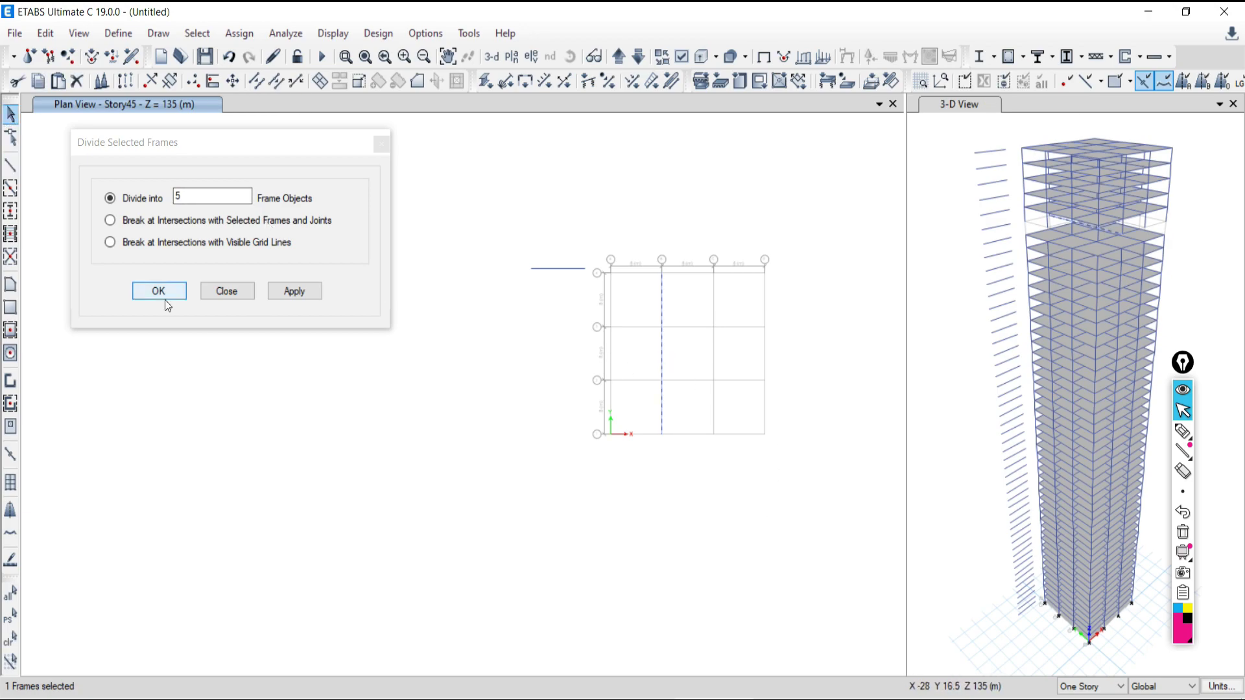
Step: Break the grid B frame at intersections with visible grid lines, and check its middle segment by selecting it
left_click(110, 241)
left_click(298, 295)
left_click_drag(700, 361, 629, 375)
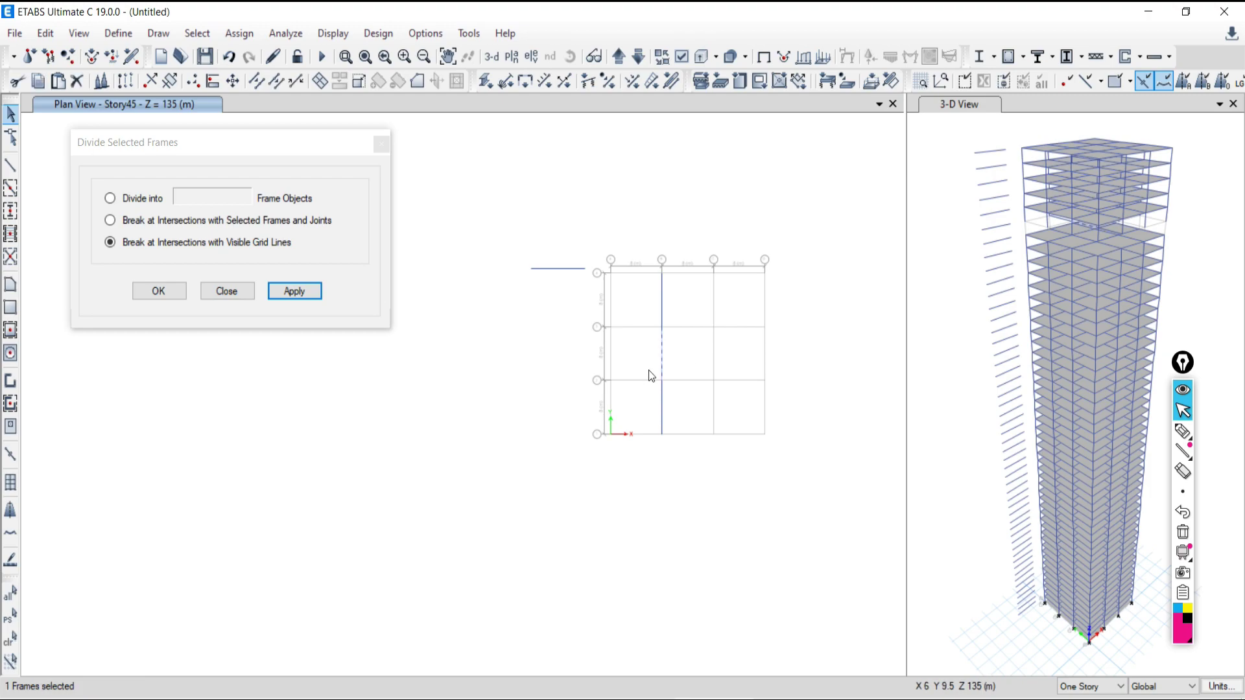
left_click(10, 641)
Step: Select the undivided grid B frame, apply the visible grid line division again, and select the resulting segments
scroll(675, 327, "up", 3)
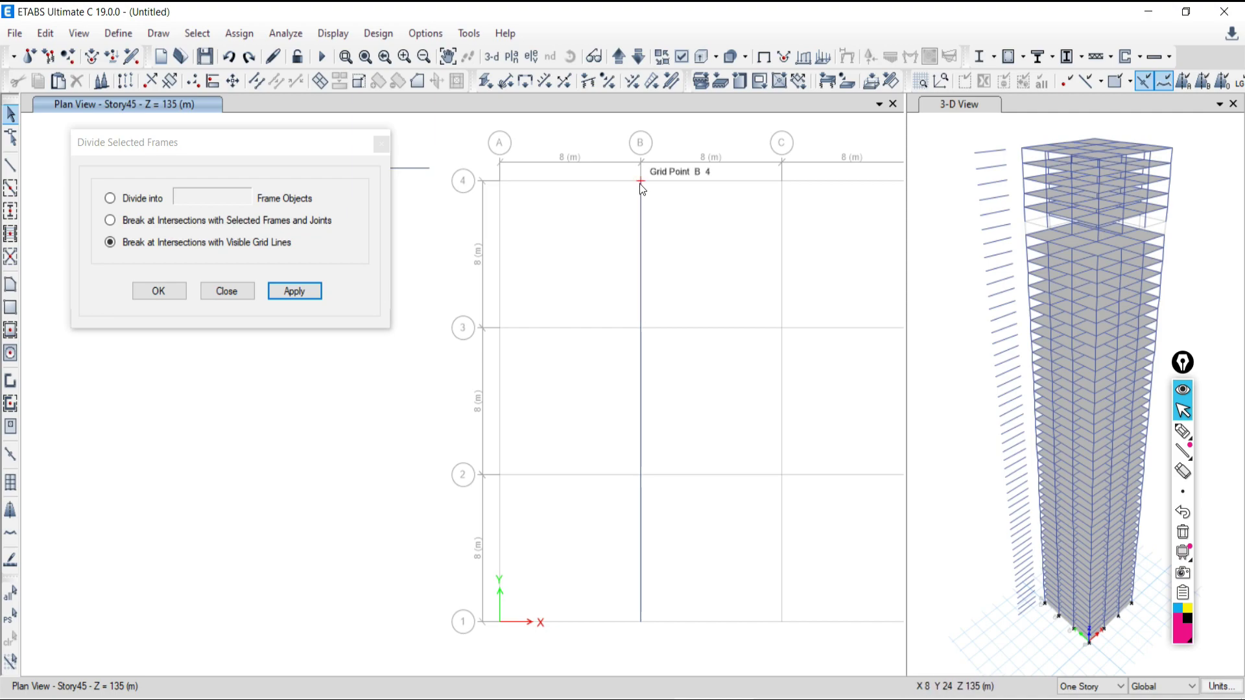
left_click(640, 372)
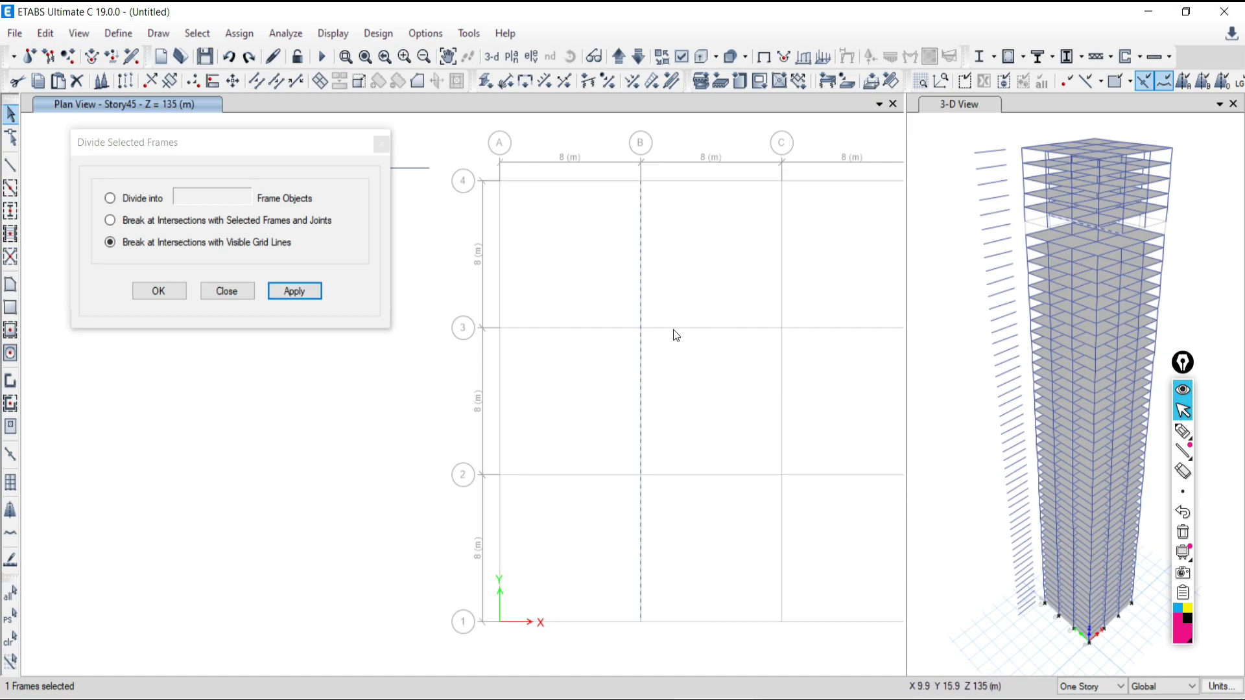
left_click(299, 297)
left_click_drag(661, 384, 593, 398)
left_click_drag(671, 263, 628, 268)
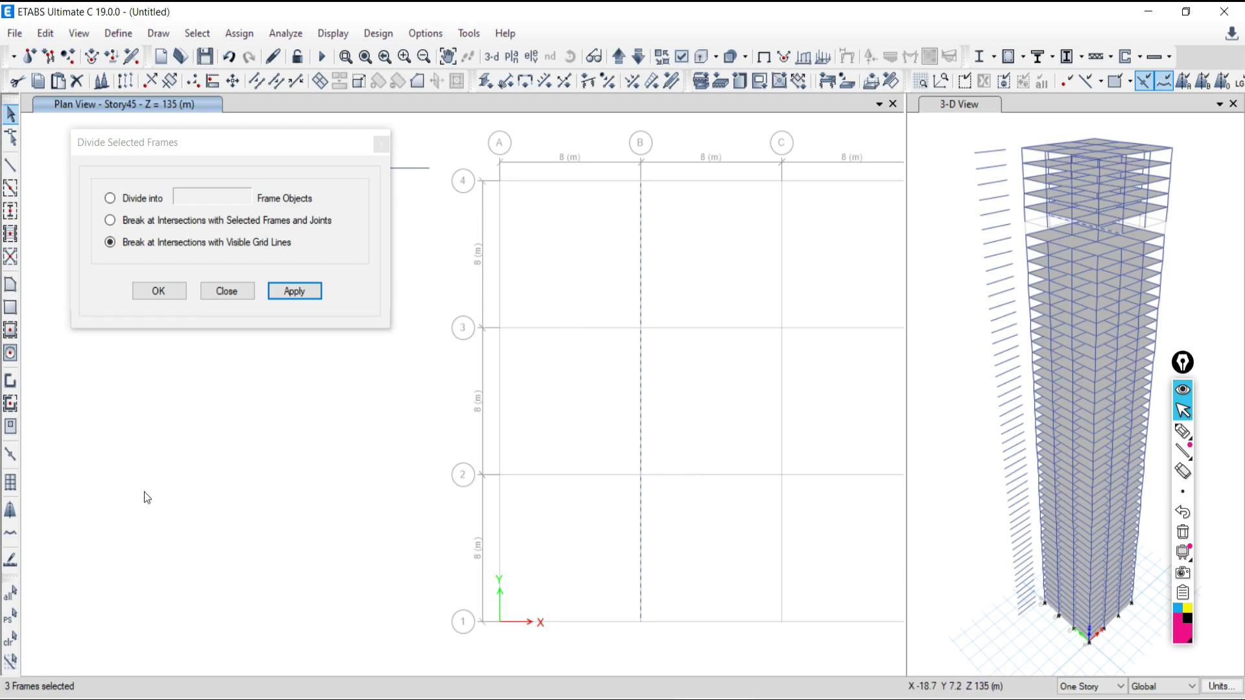
Step: Clear the frame selection and switch to the Google Meet window
left_click(10, 638)
left_click(184, 699)
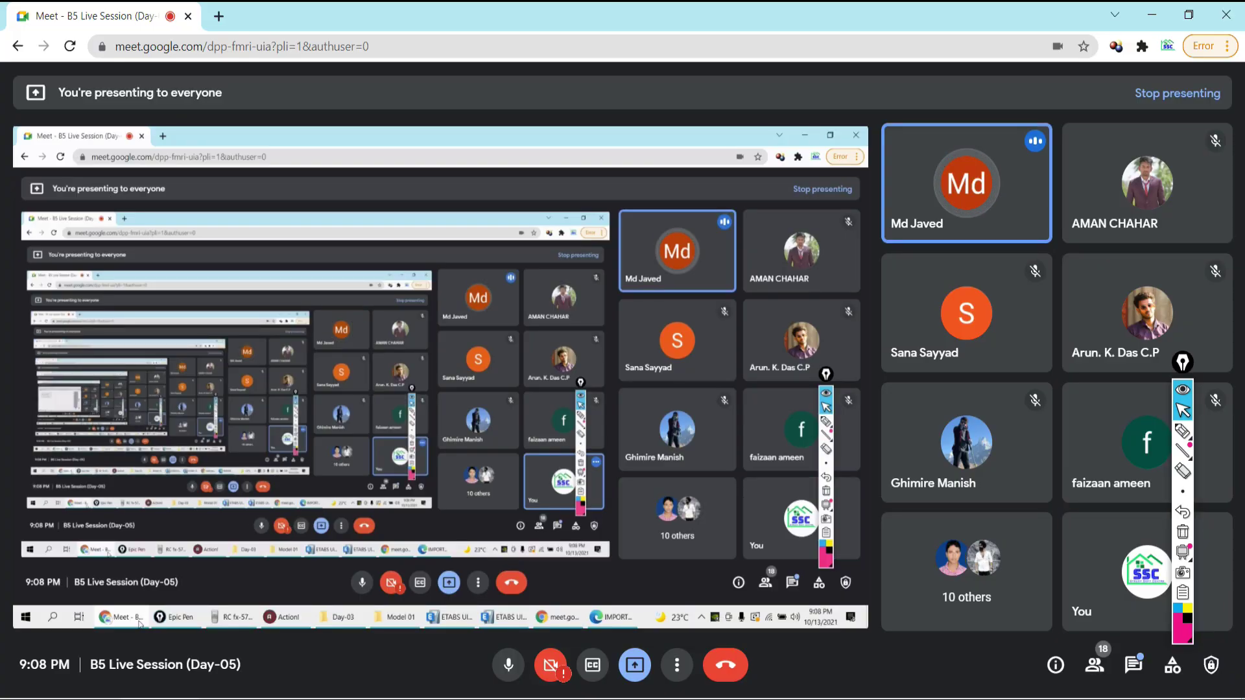